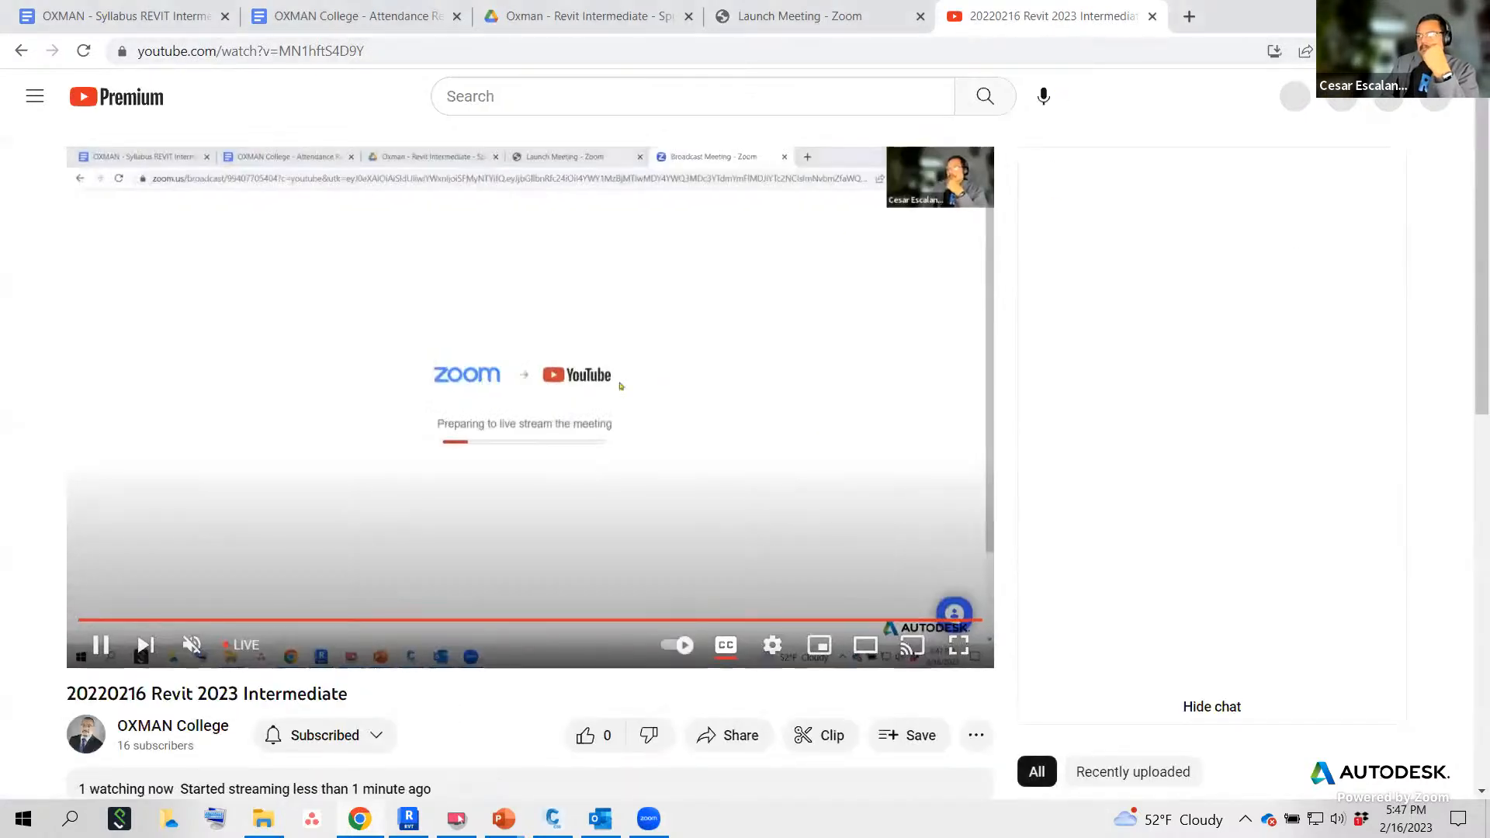
Close the YouTube livestream and Zoom launch pages, and switch to Revit.
left_click_drag(1051, 17, 1489, 47)
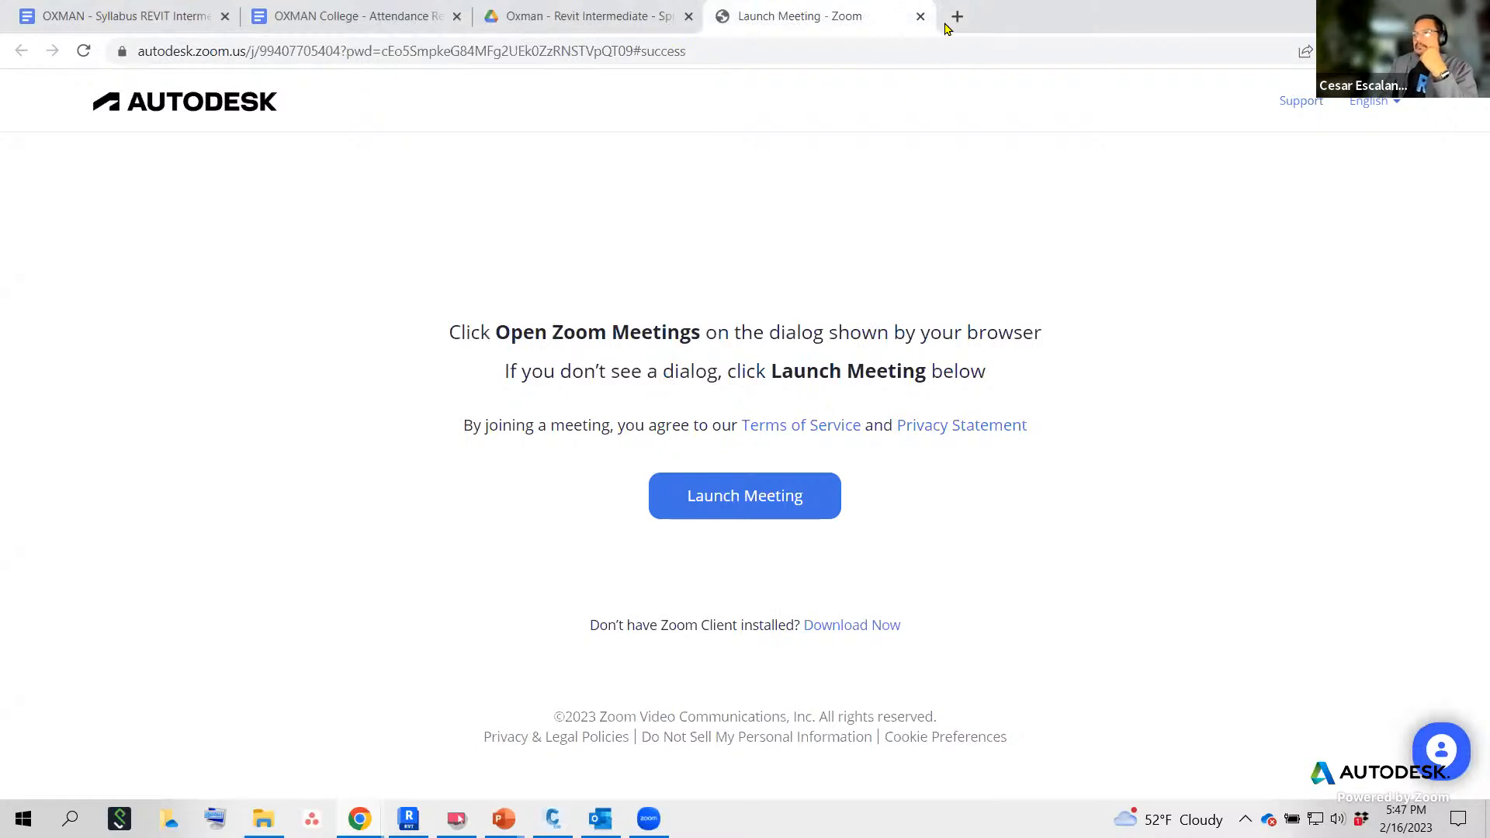
left_click(920, 16)
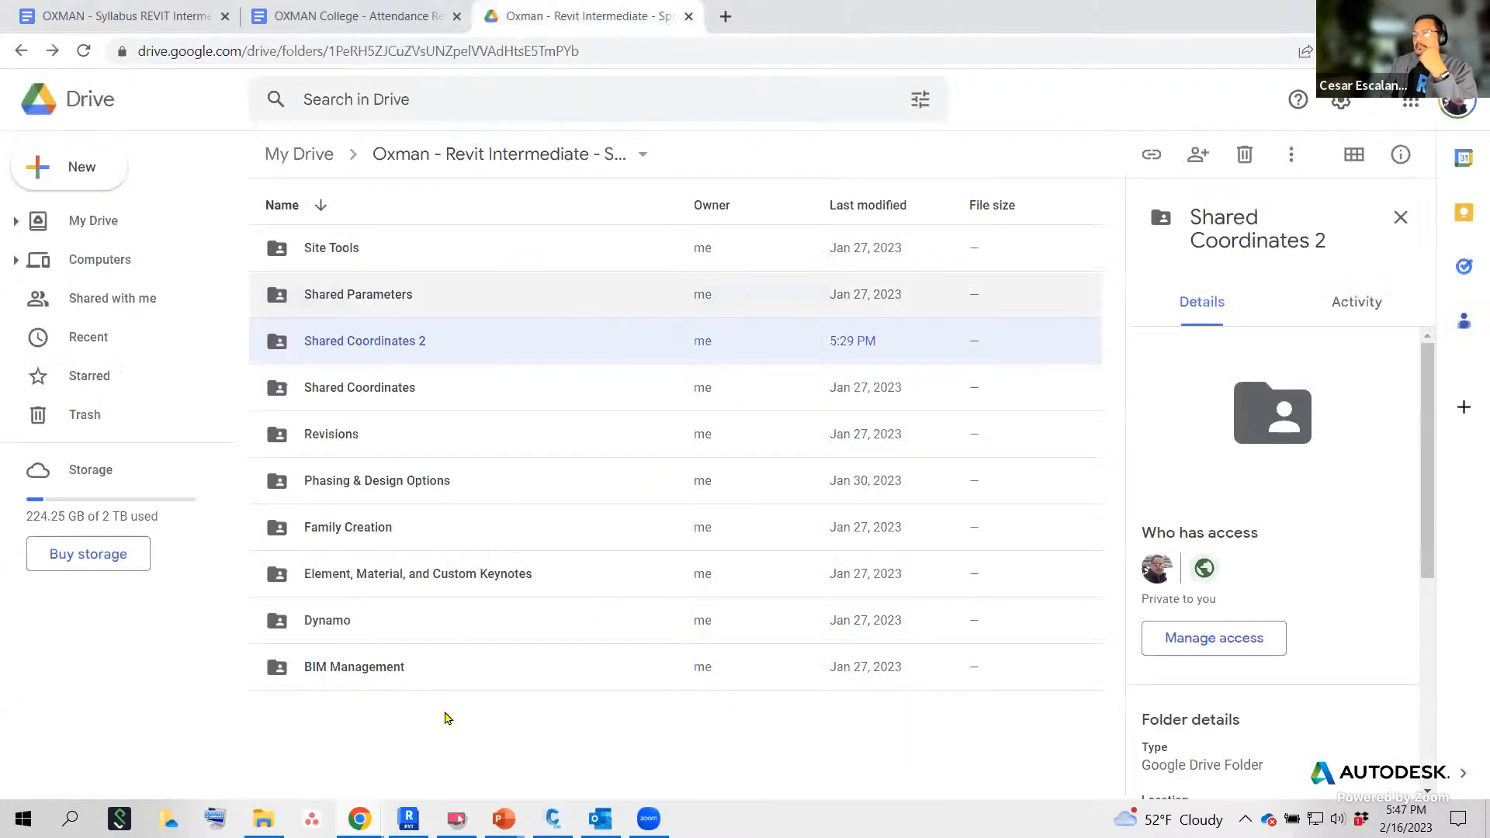
left_click(408, 818)
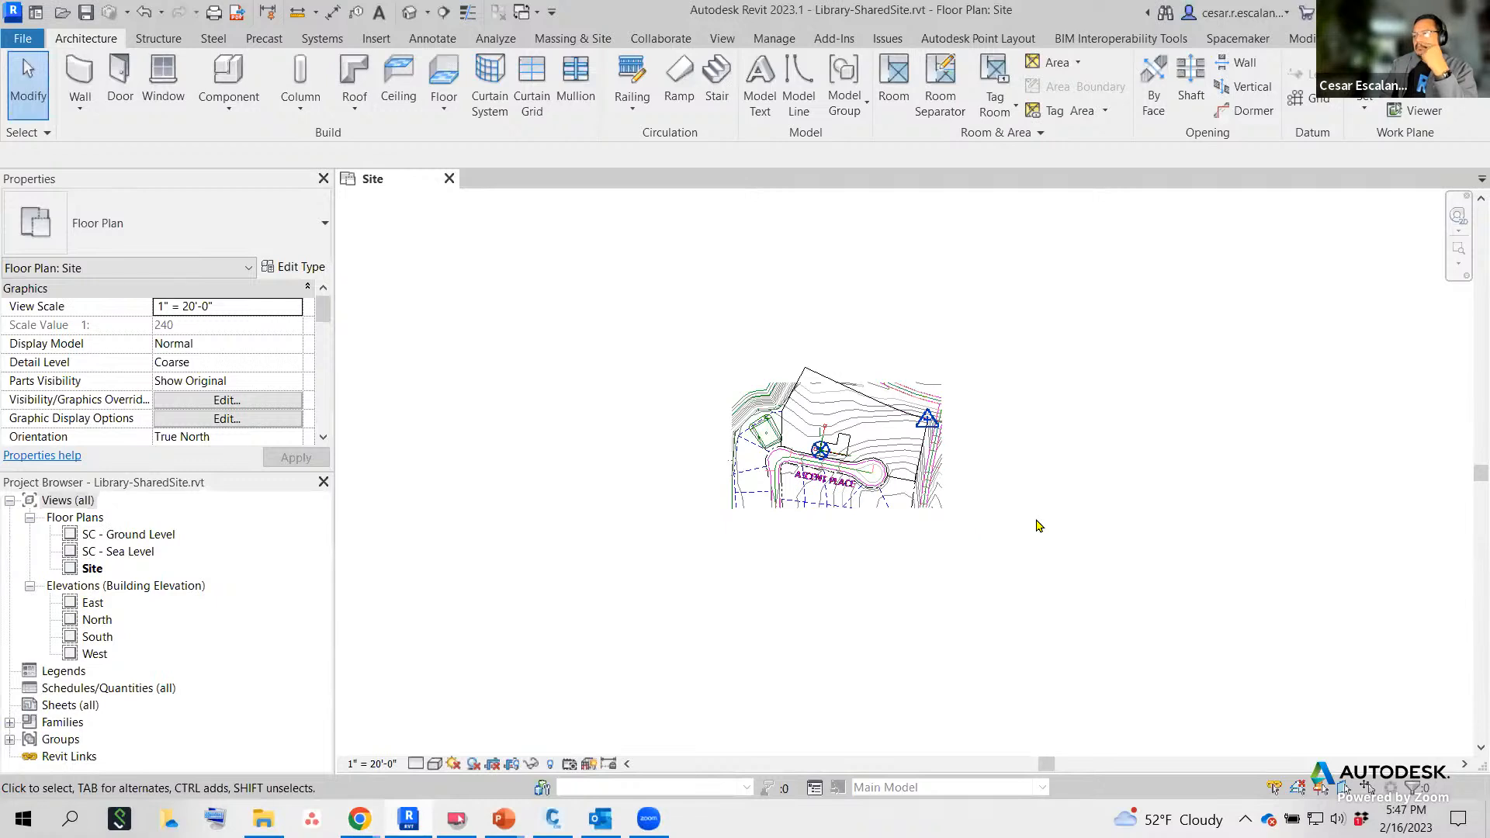
Close the Library-SharedSite.rvt project without saving its changes.
scroll(1040, 526, "down", 3)
middle_click_drag(1141, 428, 1082, 454)
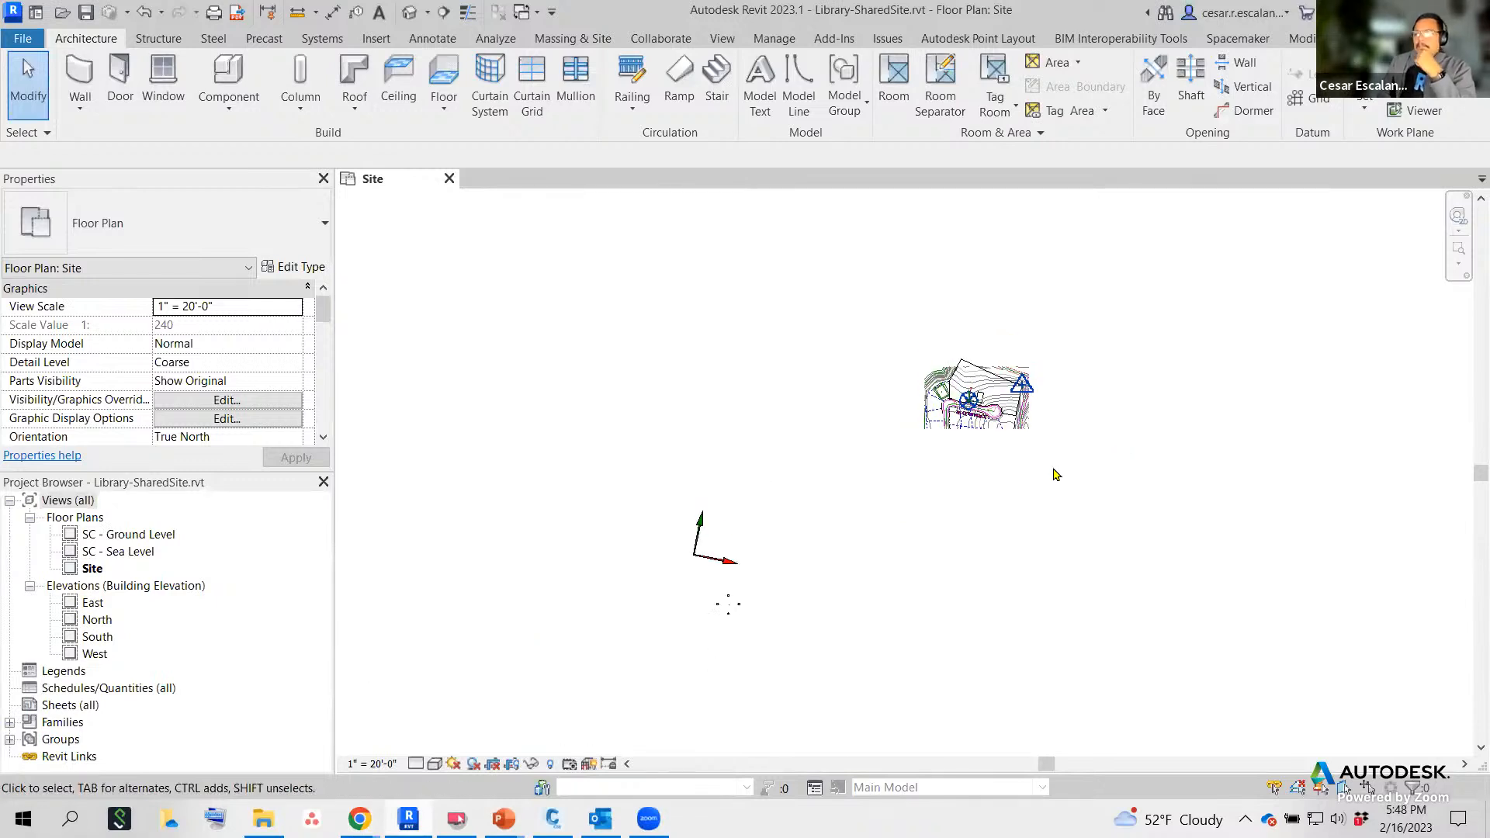
scroll(941, 549, "up", 1)
scroll(941, 549, "up", 3)
scroll(941, 549, "down", 2)
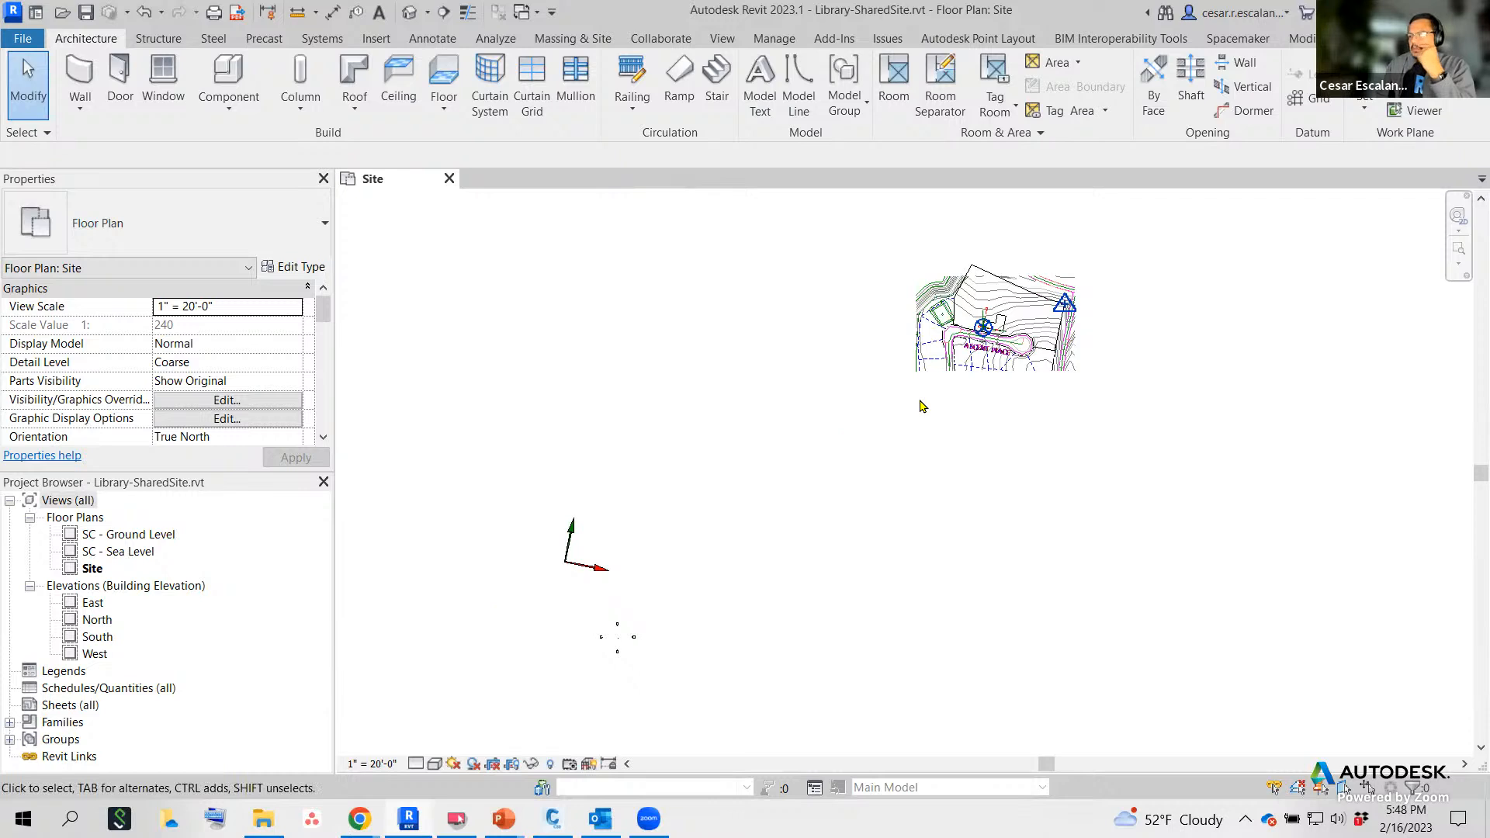
left_click(448, 180)
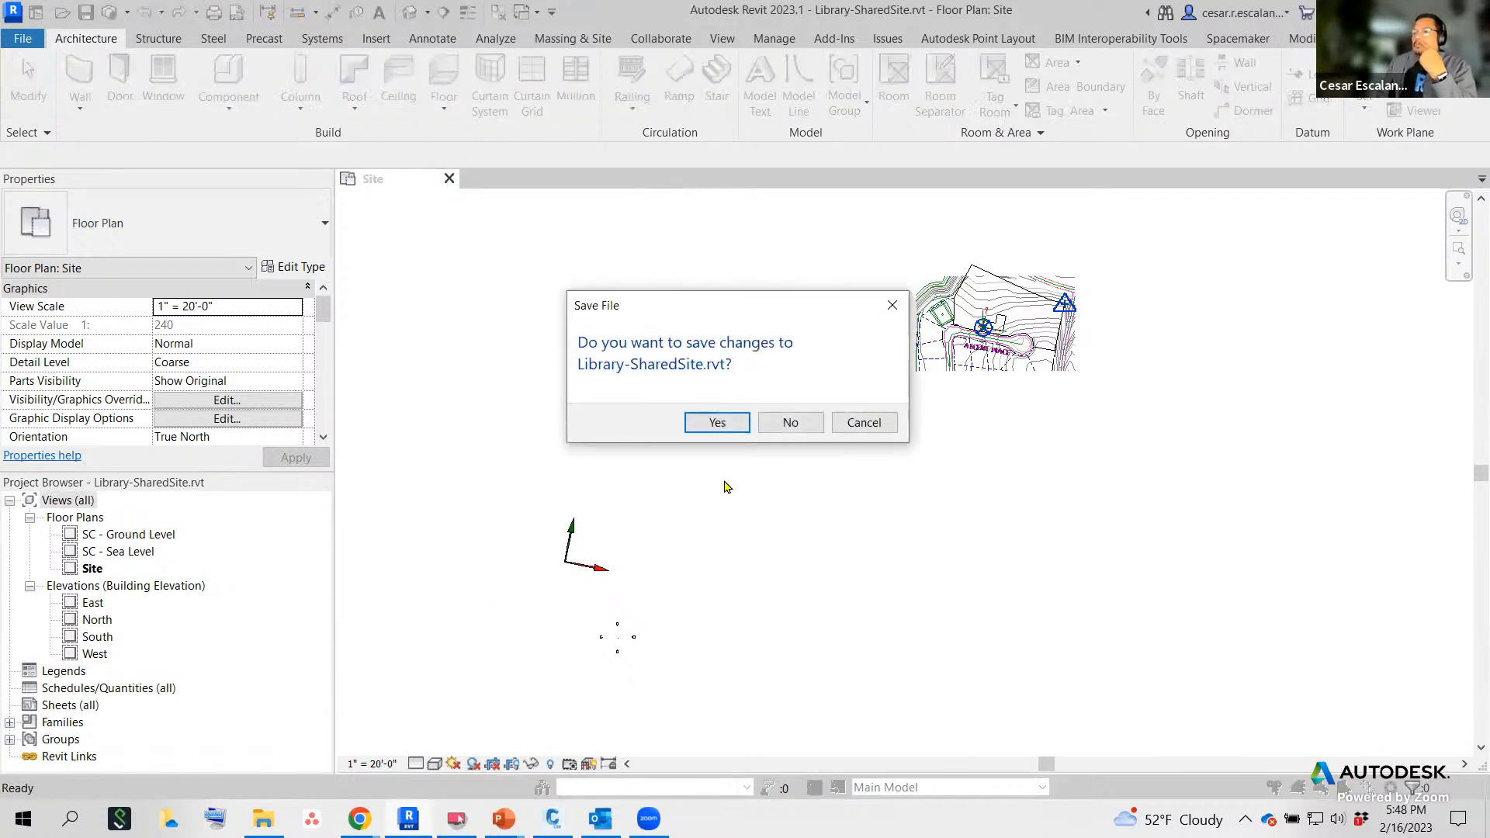
left_click(802, 425)
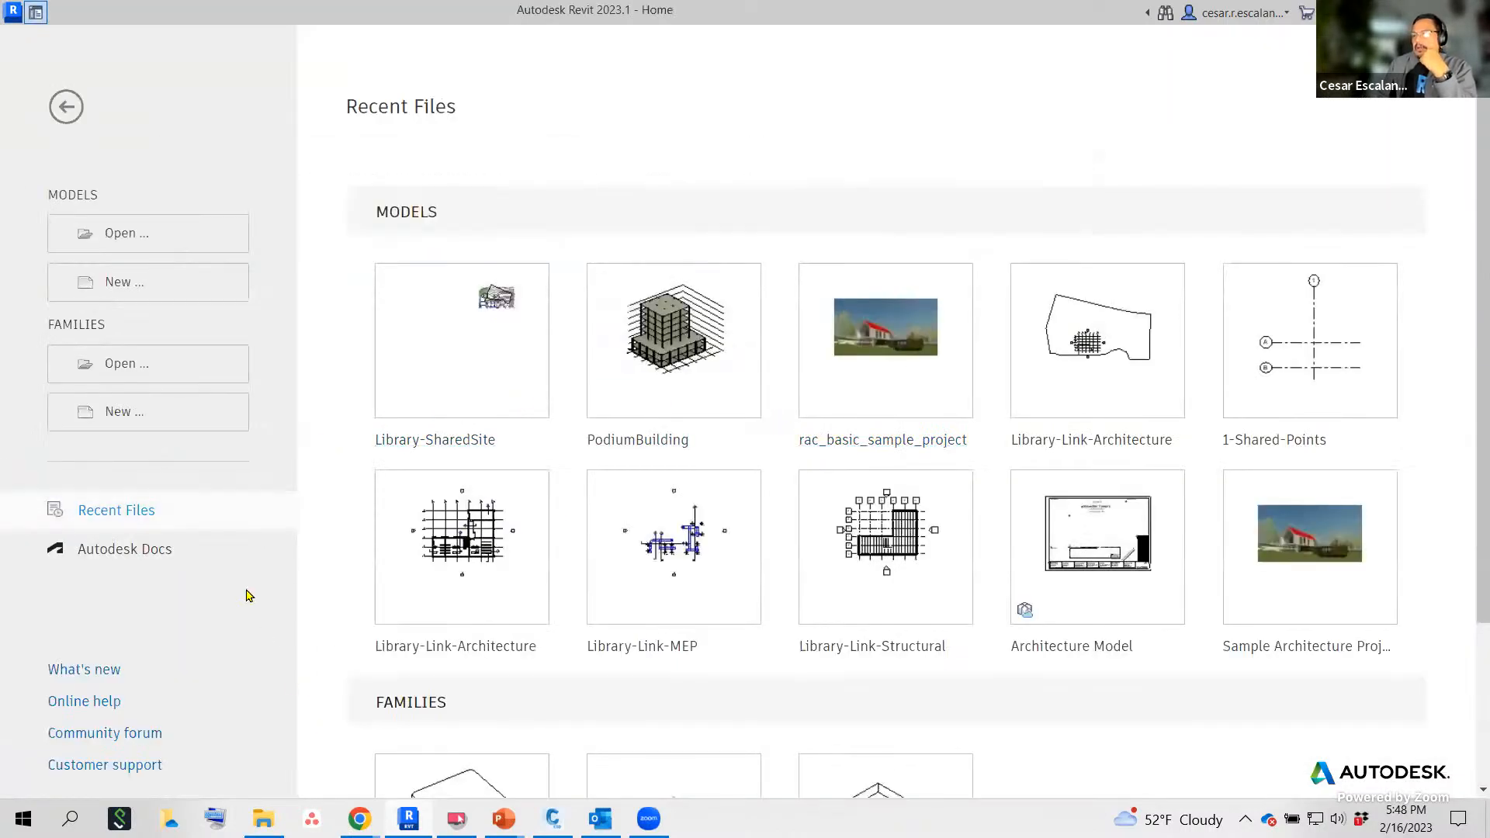
Open the Library-Link-Structural.rvt model from the Shared Coordinates folder.
left_click(105, 230)
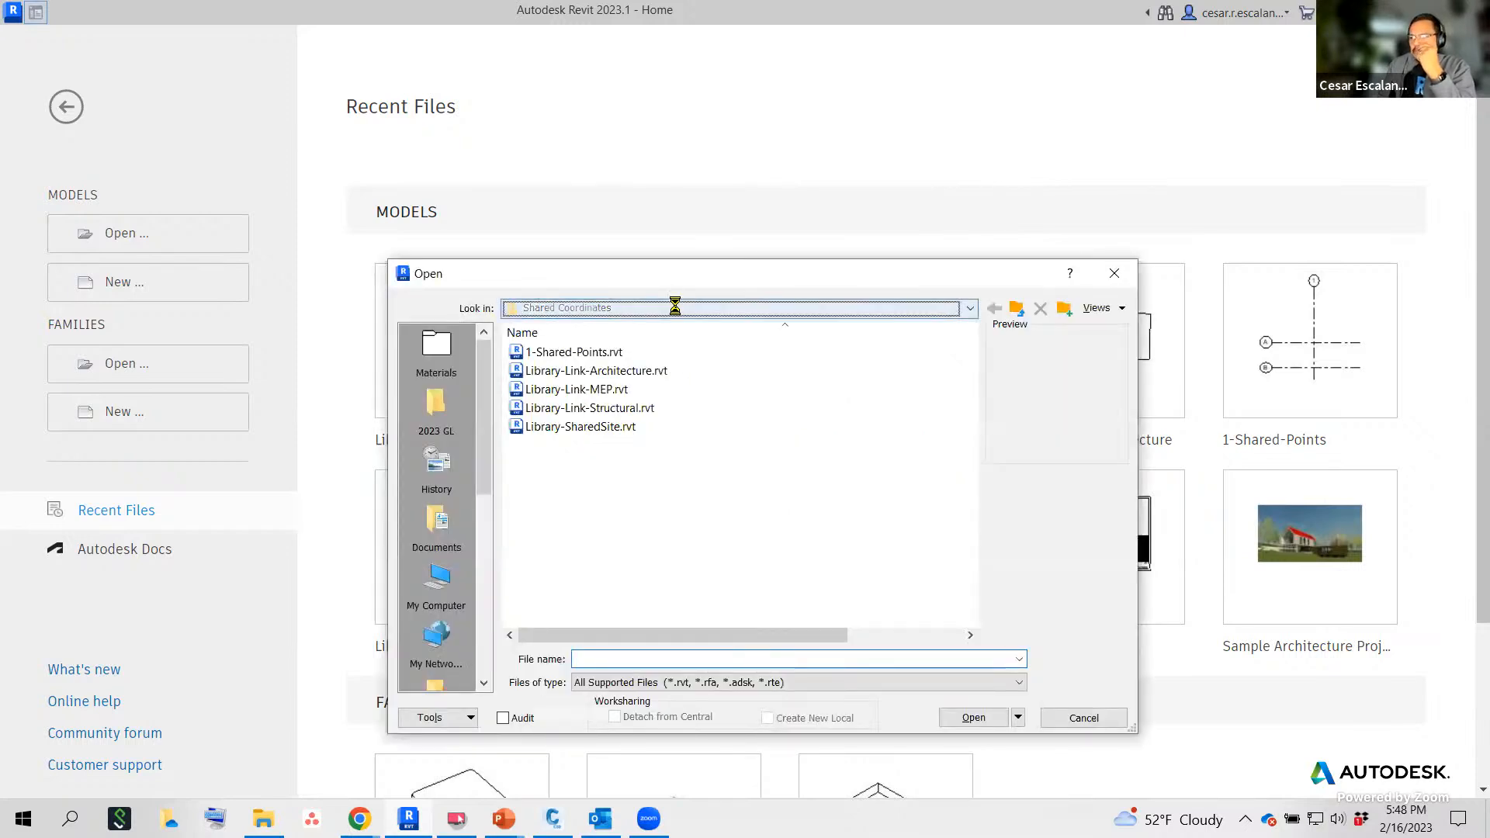
left_click(675, 308)
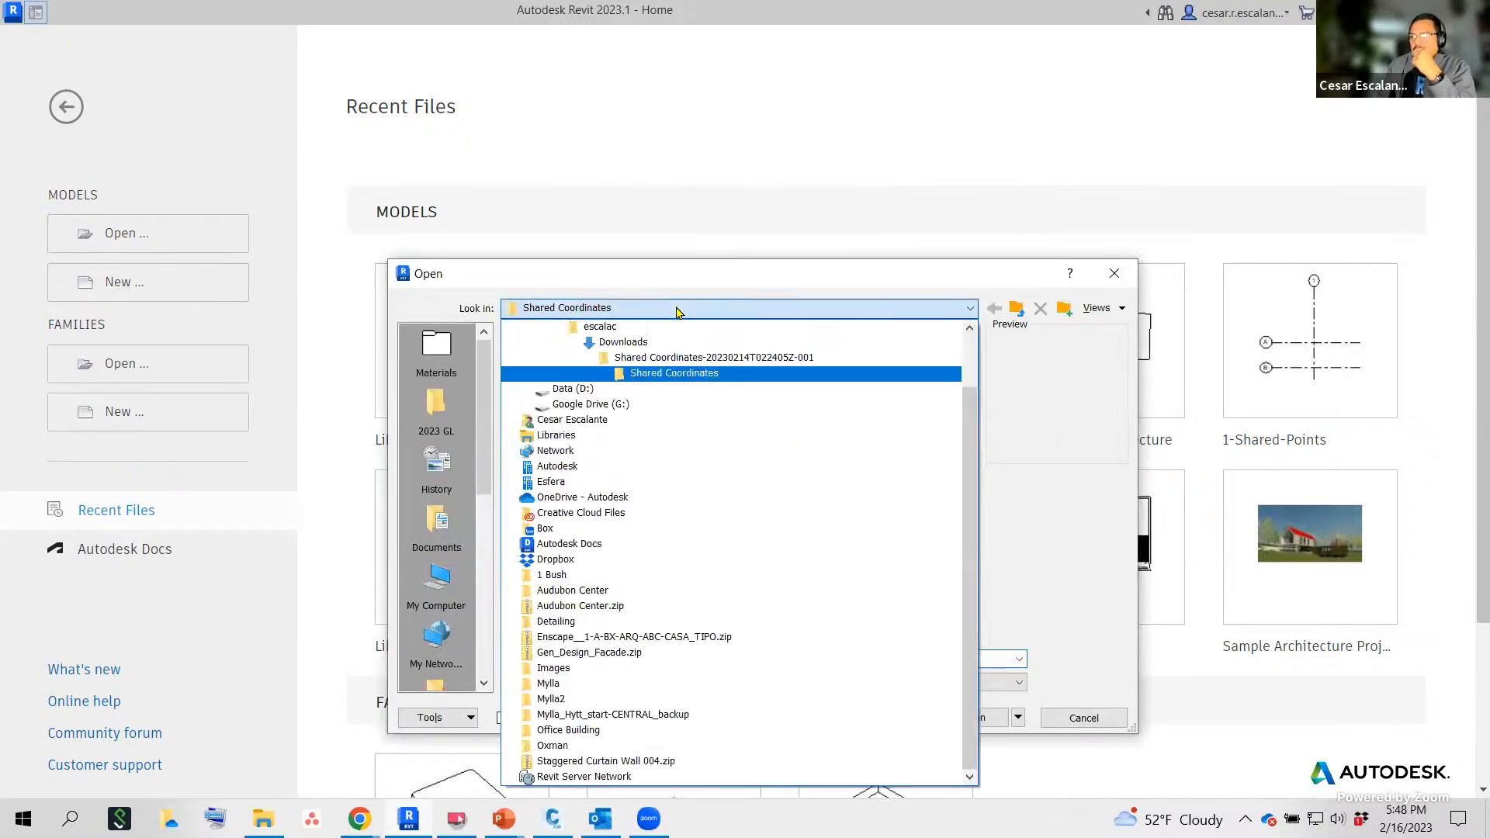
left_click(675, 373)
left_click(612, 408)
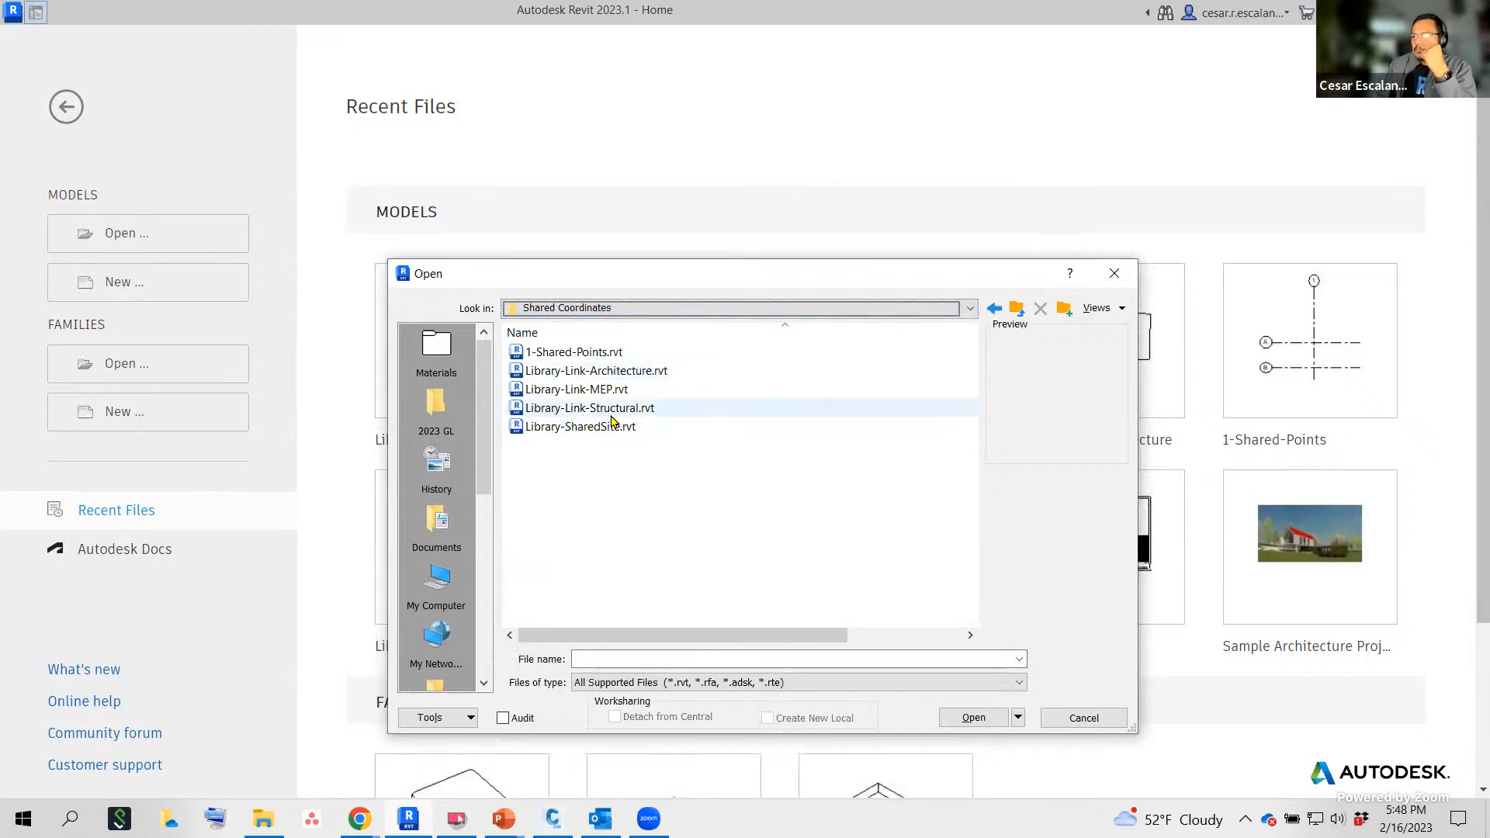
left_click(980, 719)
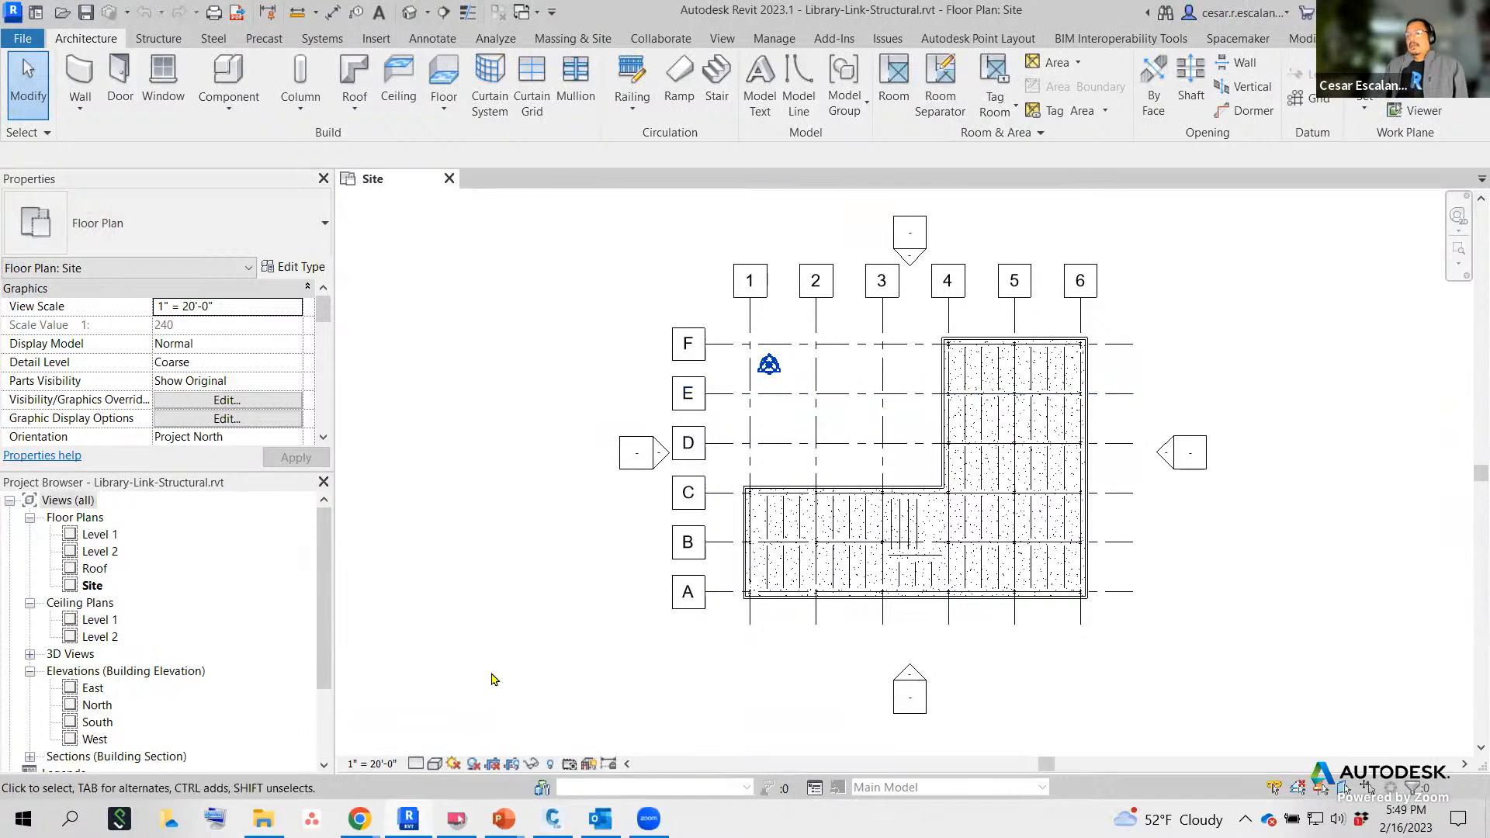
Review the Synchronize Model with Site slide in PowerPoint, exit the slide show and return to Revit.
mouse_move(504, 818)
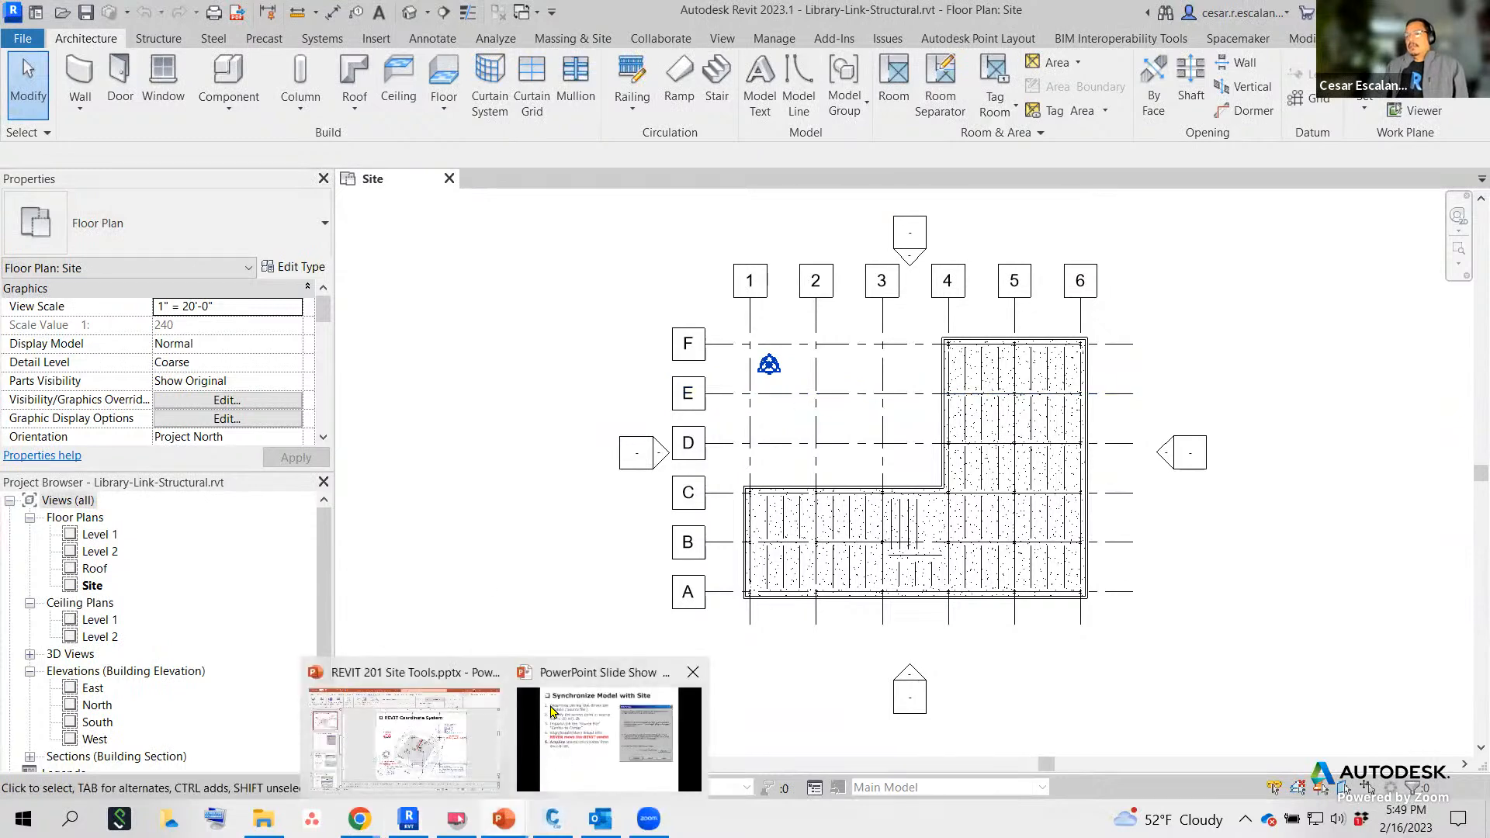
left_click(620, 746)
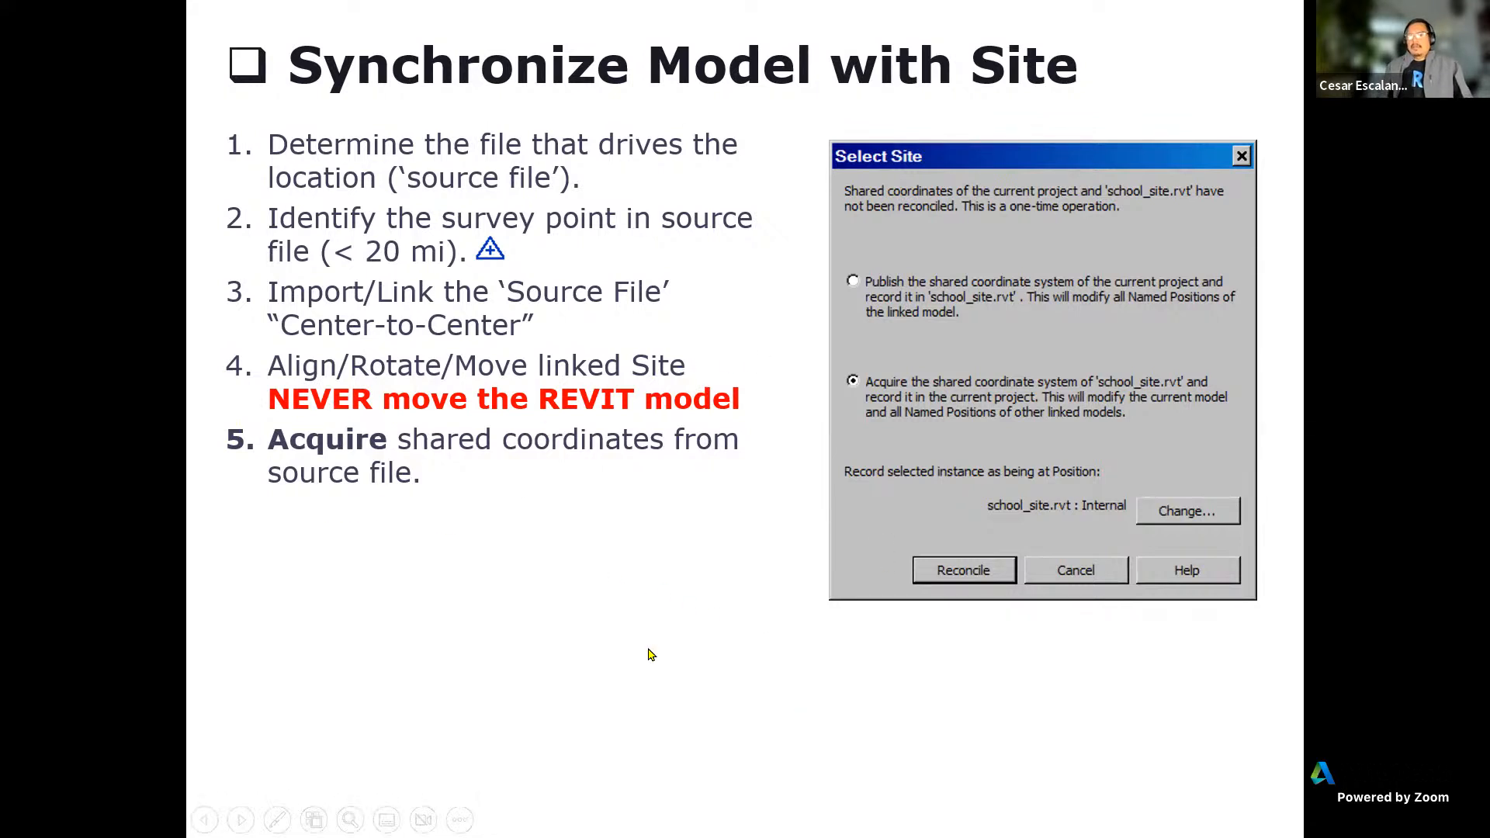
key("Escape")
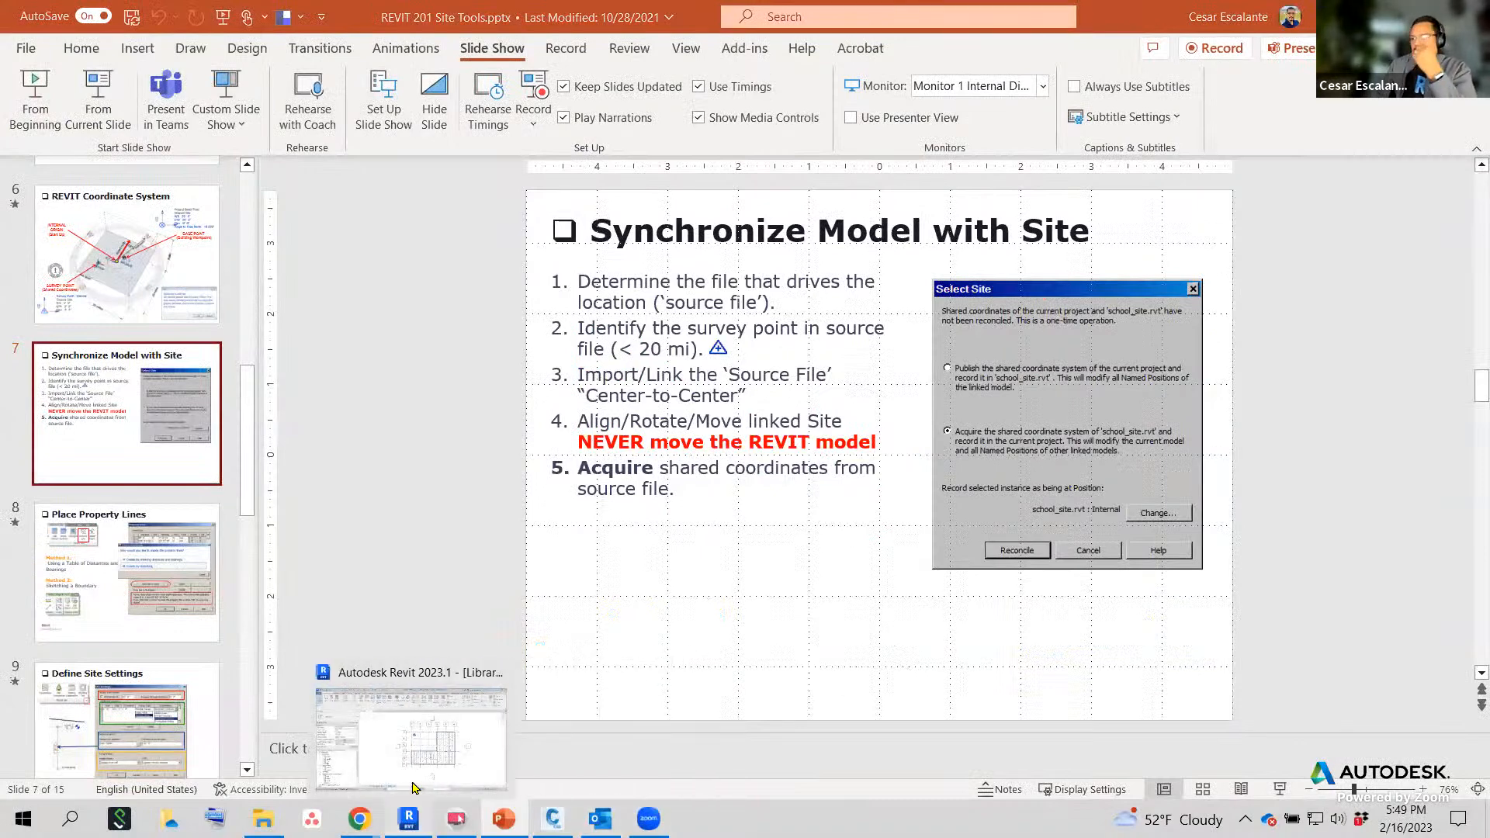
left_click(407, 796)
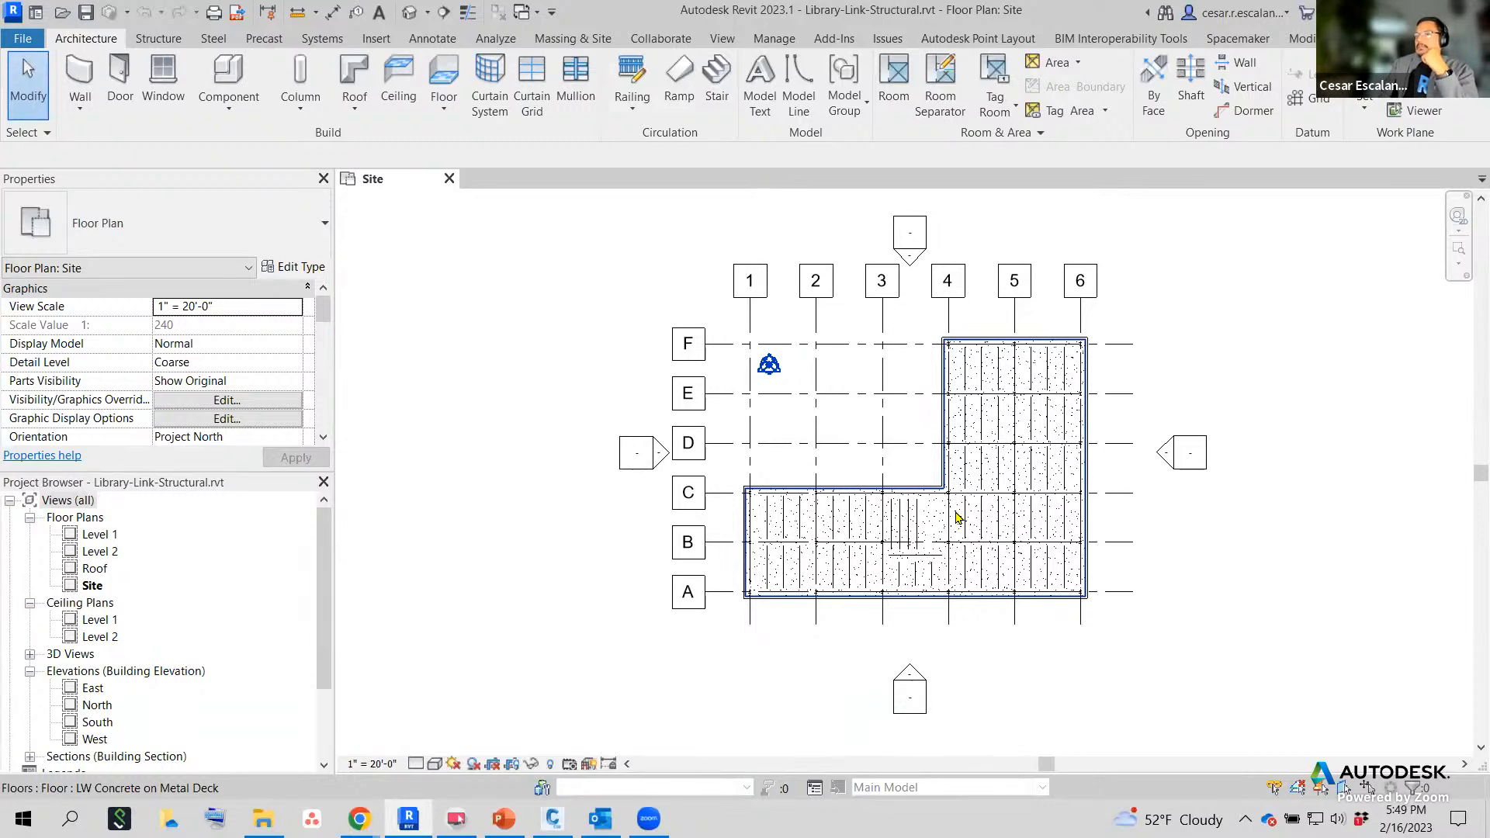
Link Library-SharedSite.rvt into the structural model with Auto - Internal Origin to Internal Origin positioning.
left_click(377, 39)
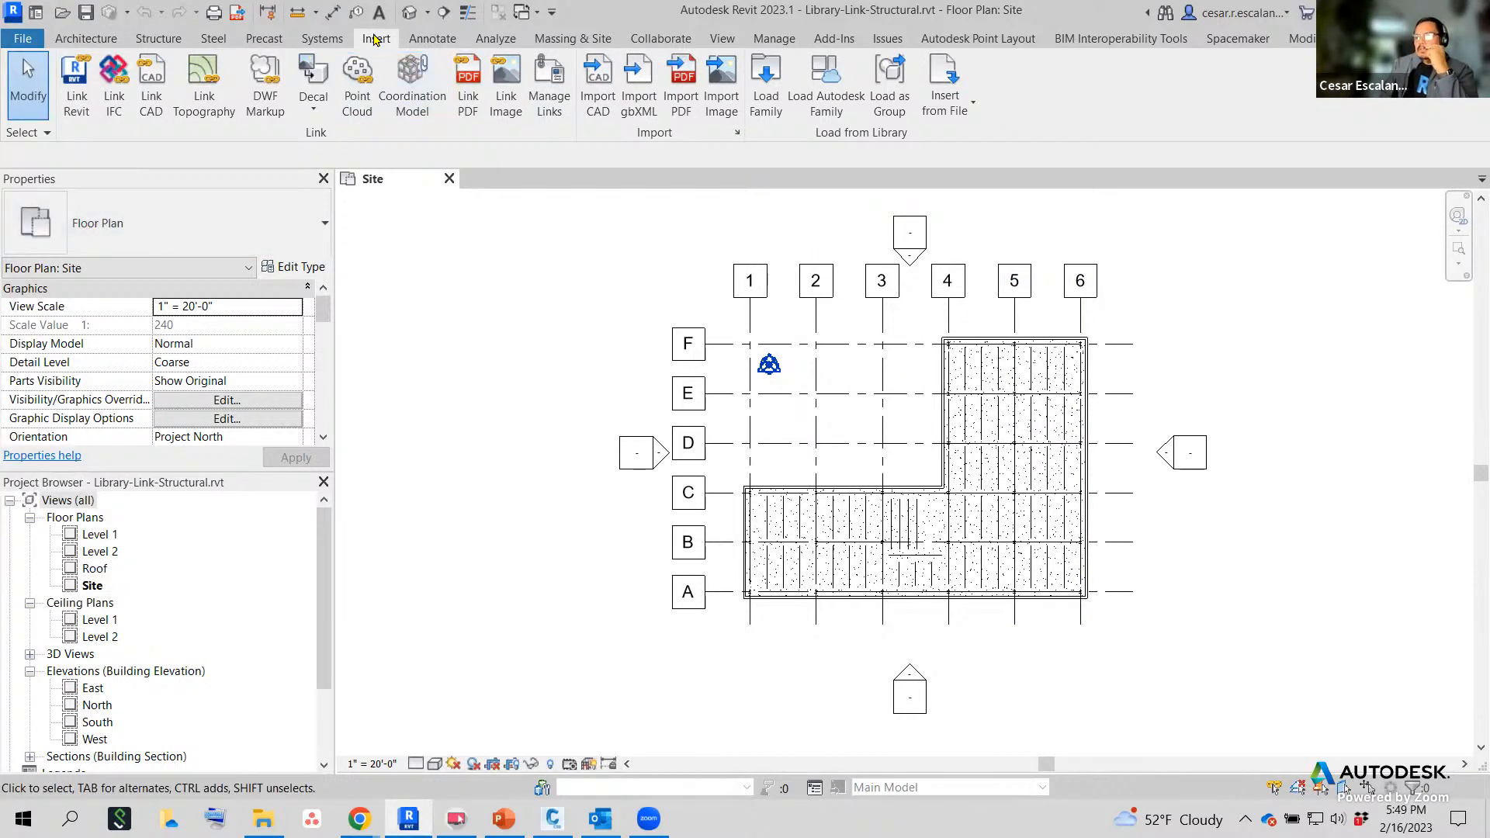
left_click(548, 85)
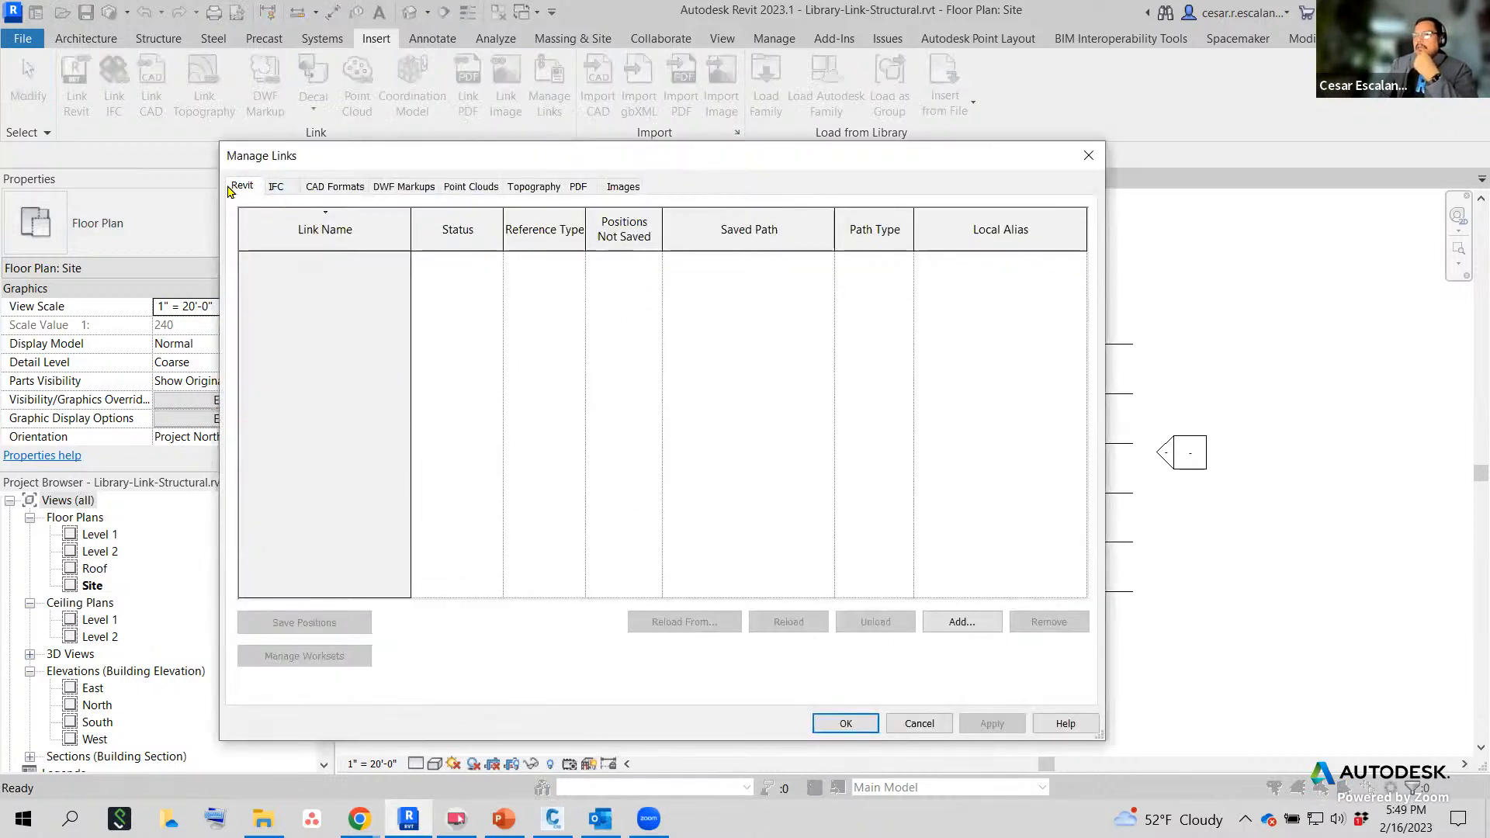
left_click(966, 622)
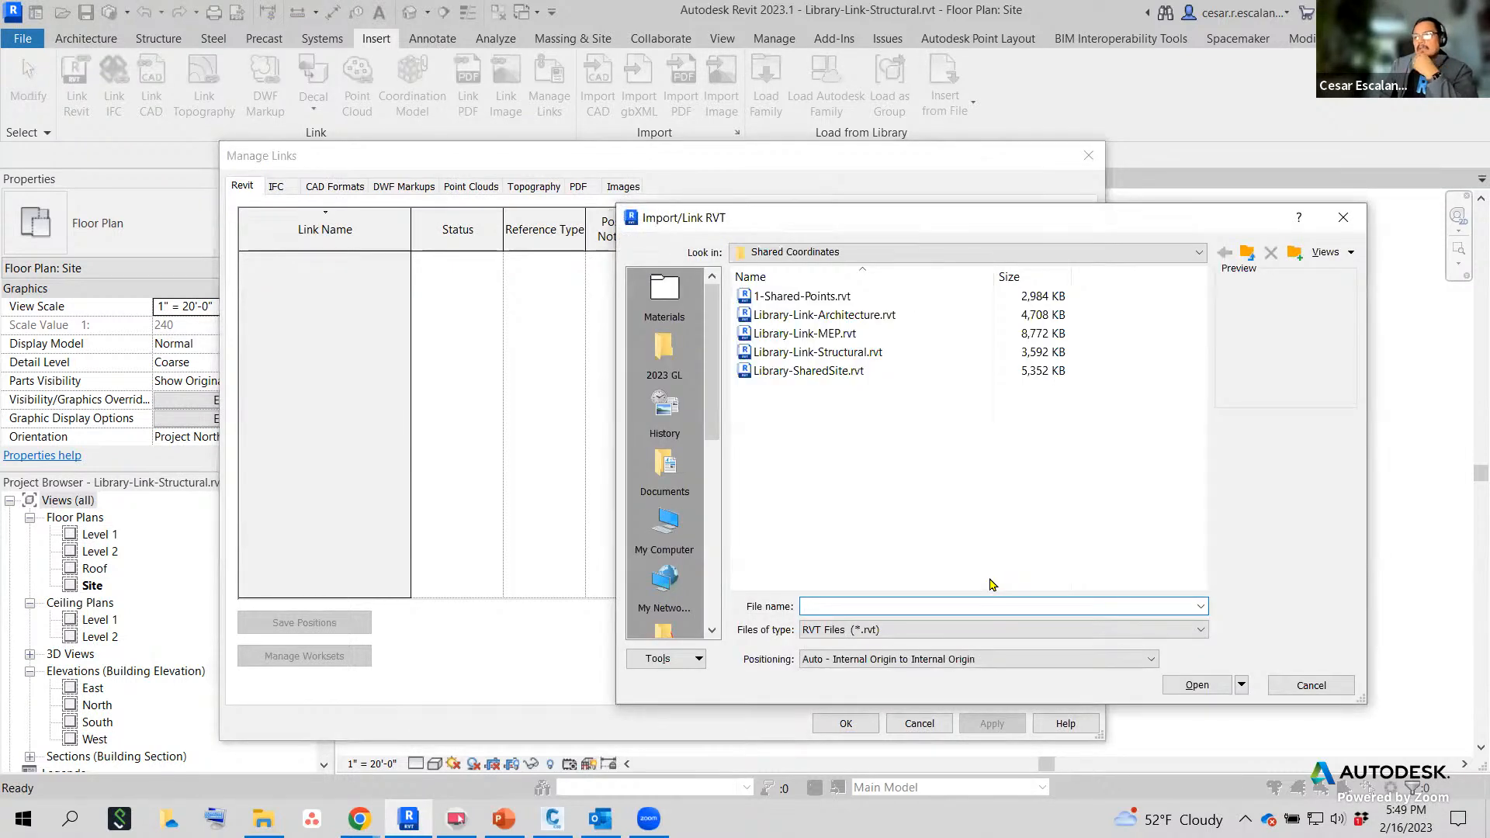
left_click(827, 372)
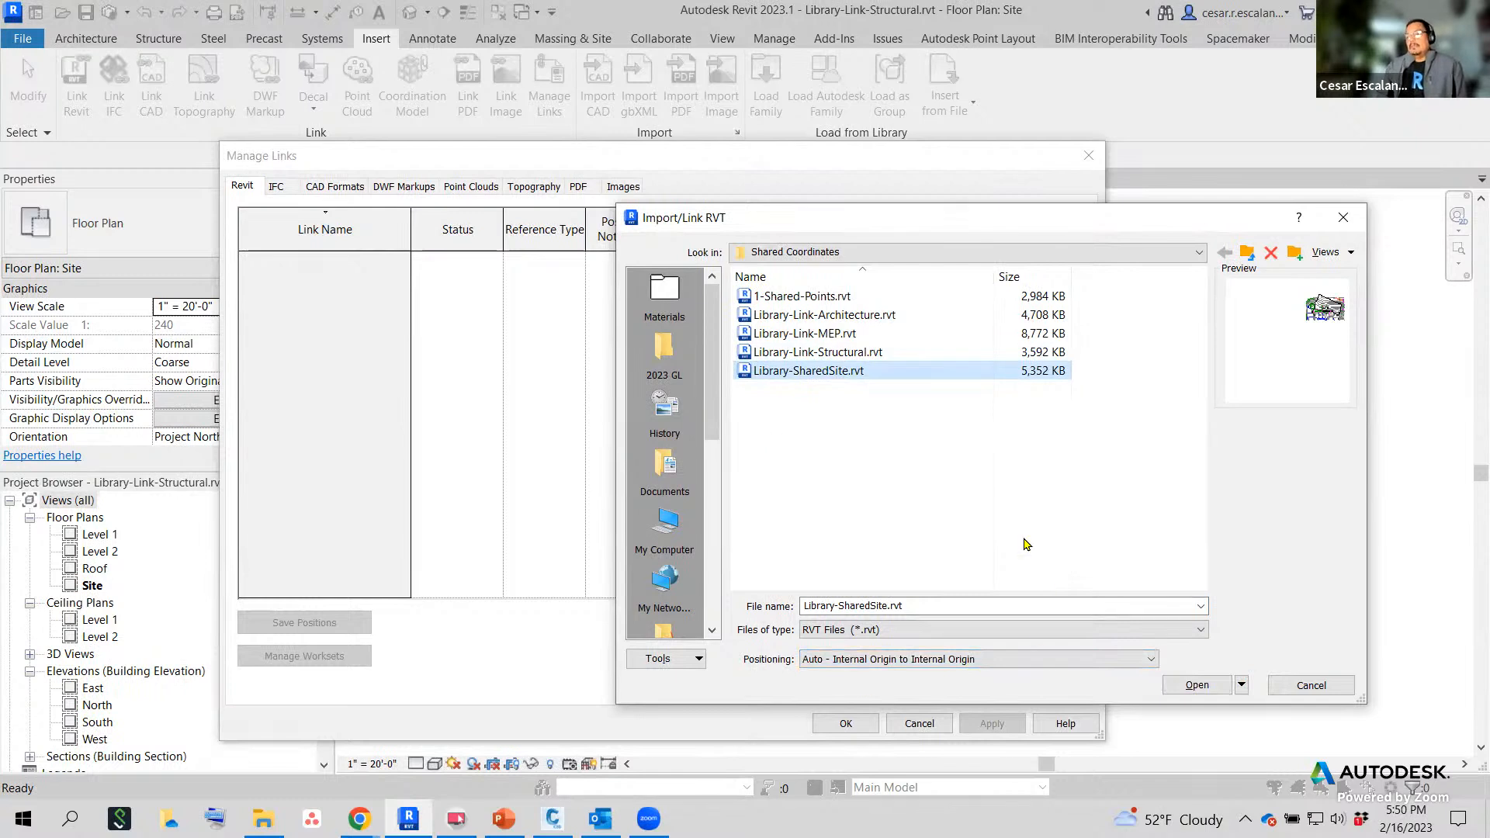
left_click(1008, 660)
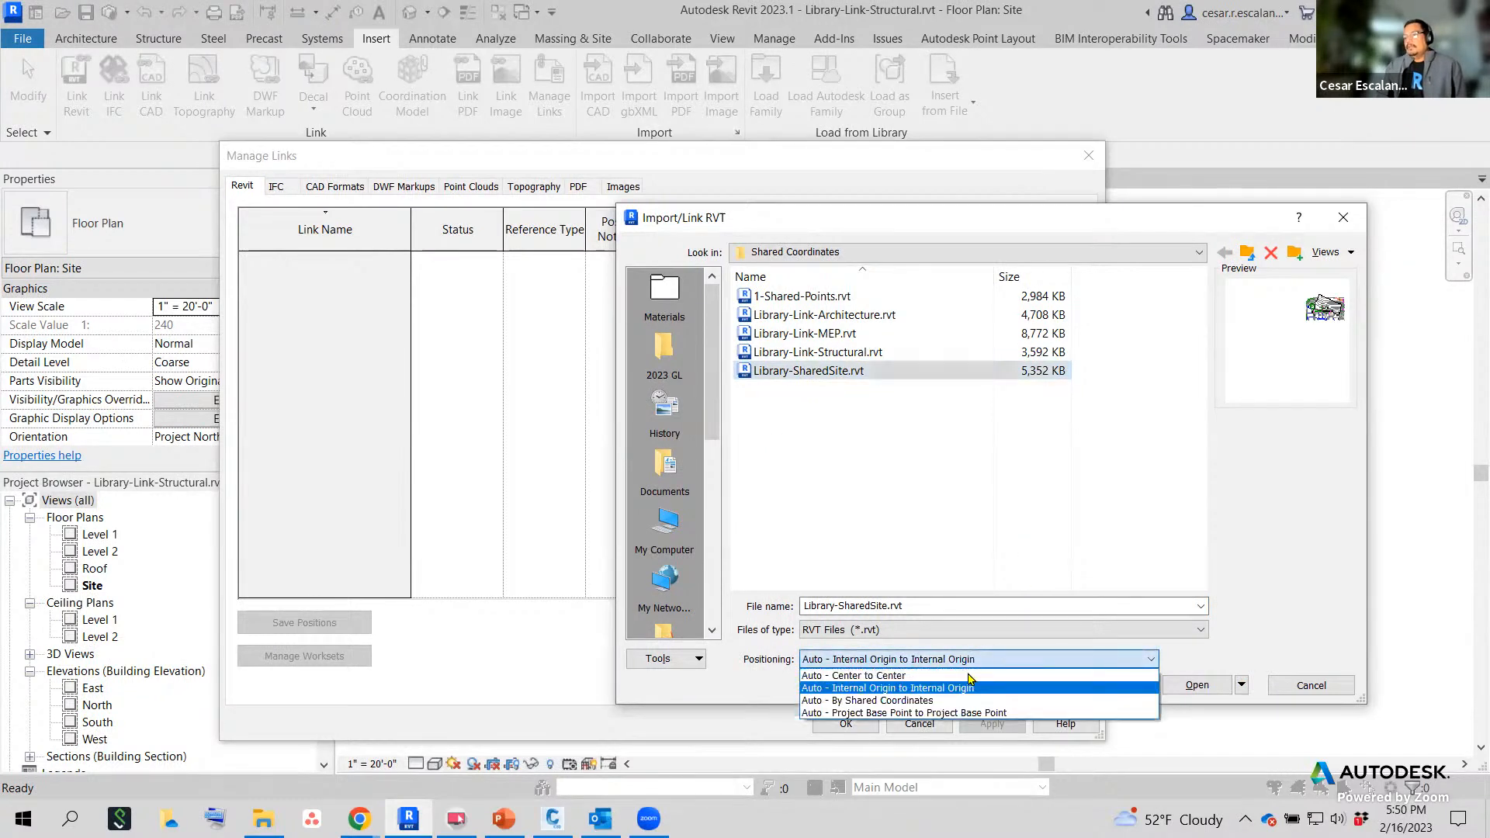
left_click(924, 688)
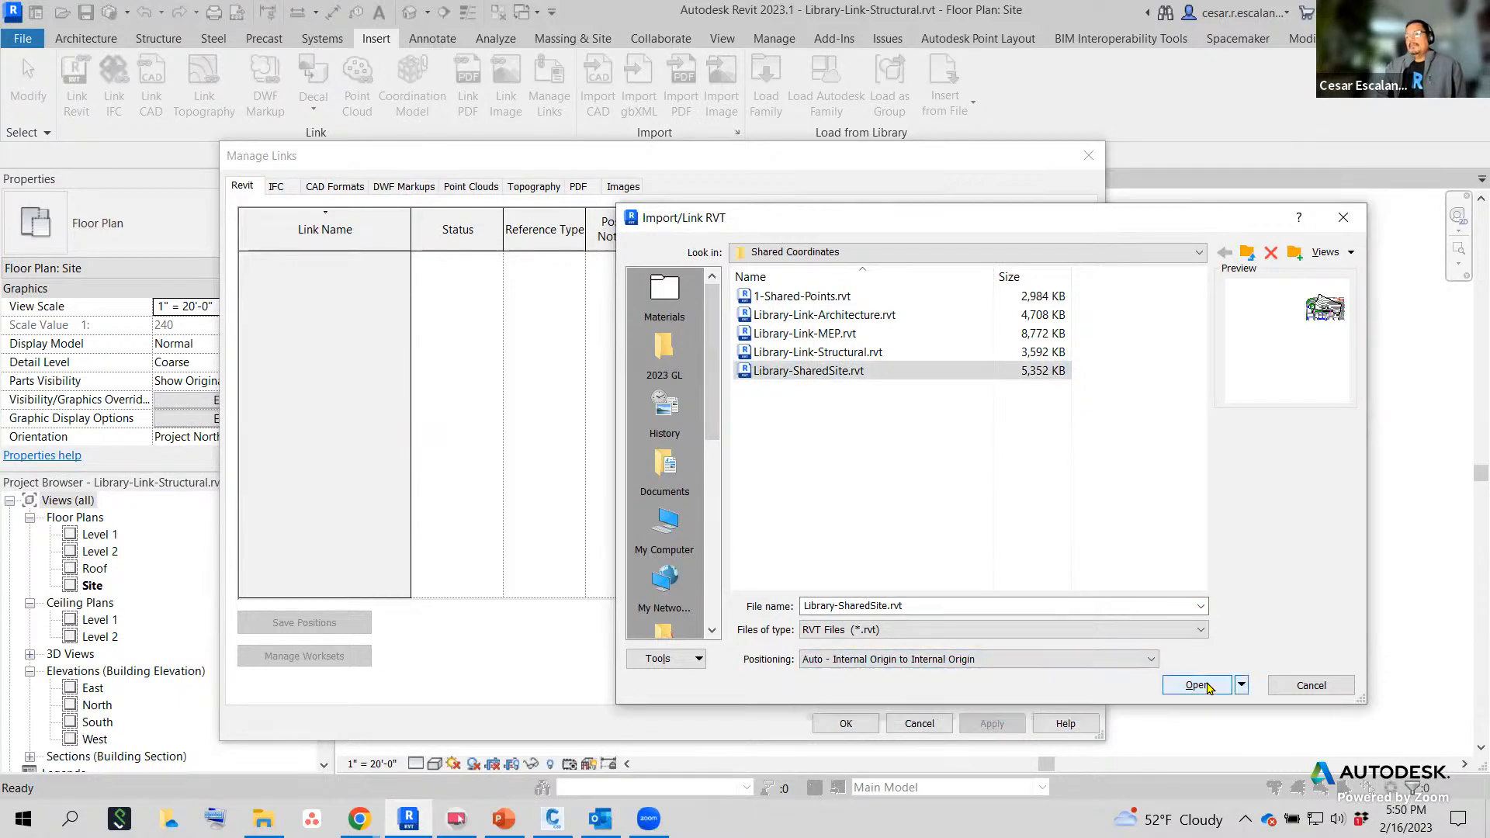
left_click(1207, 686)
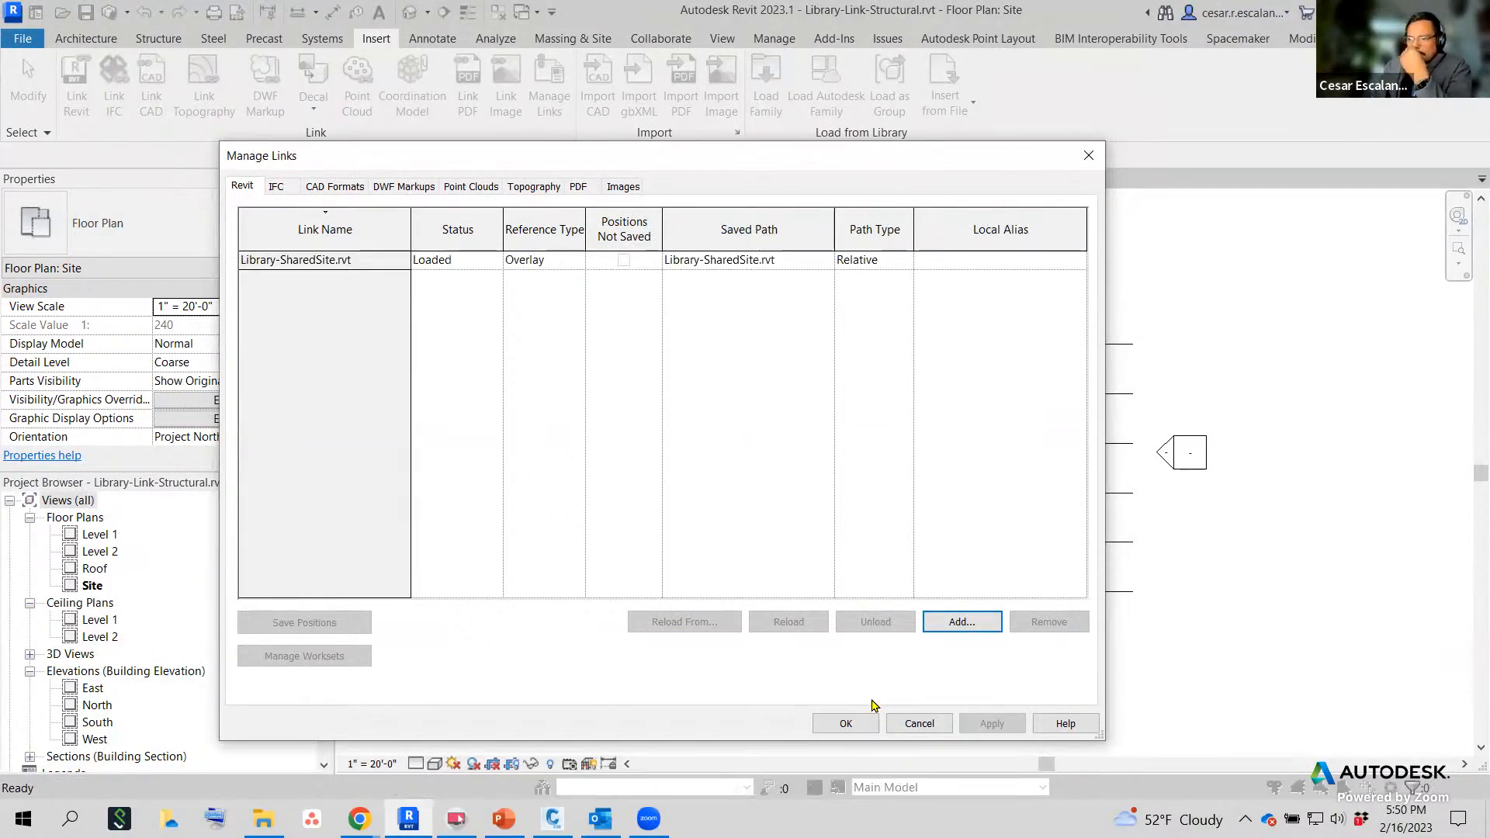
left_click(845, 724)
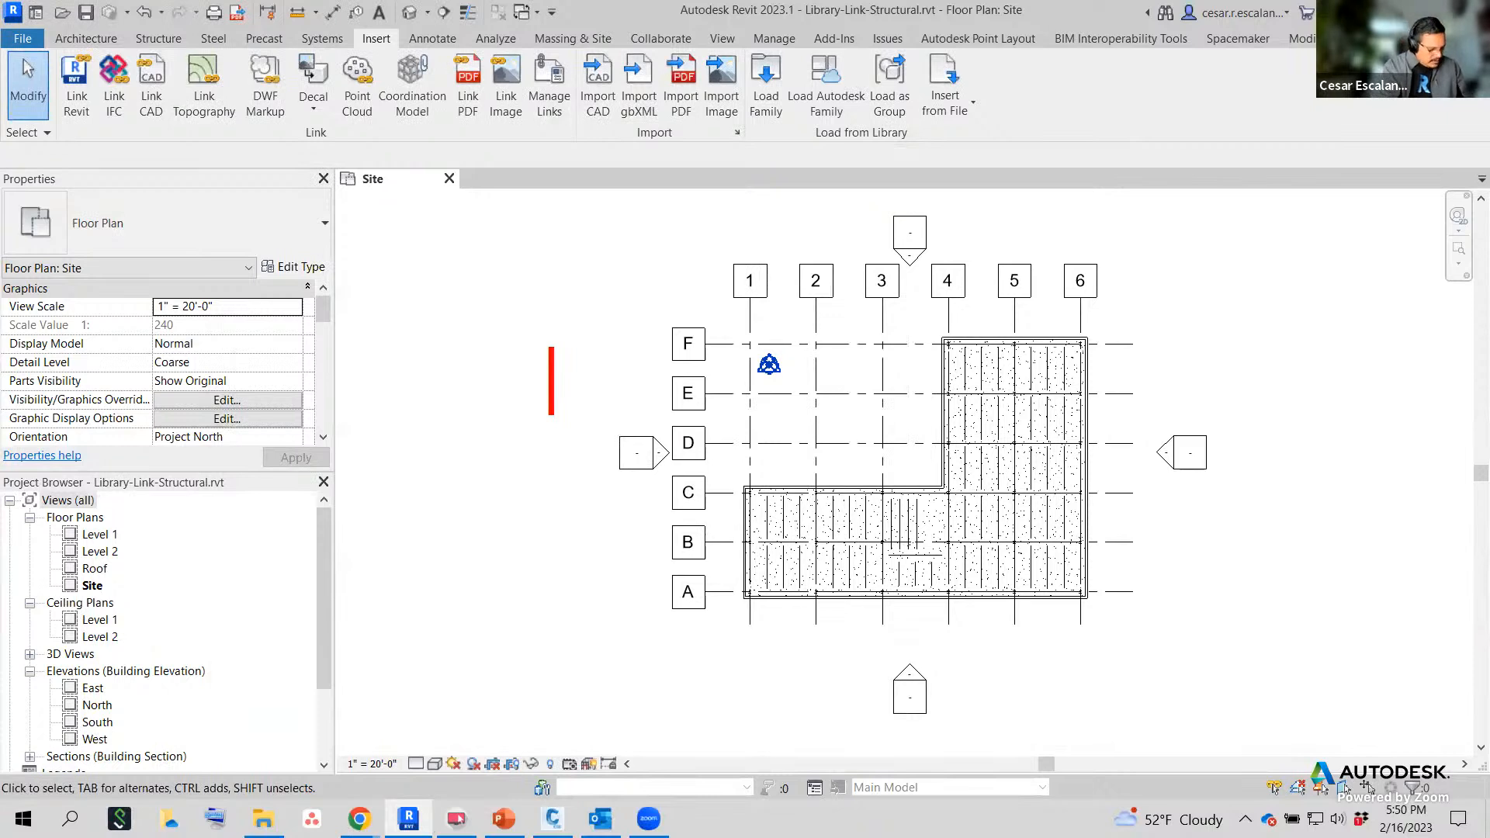
type("ZE")
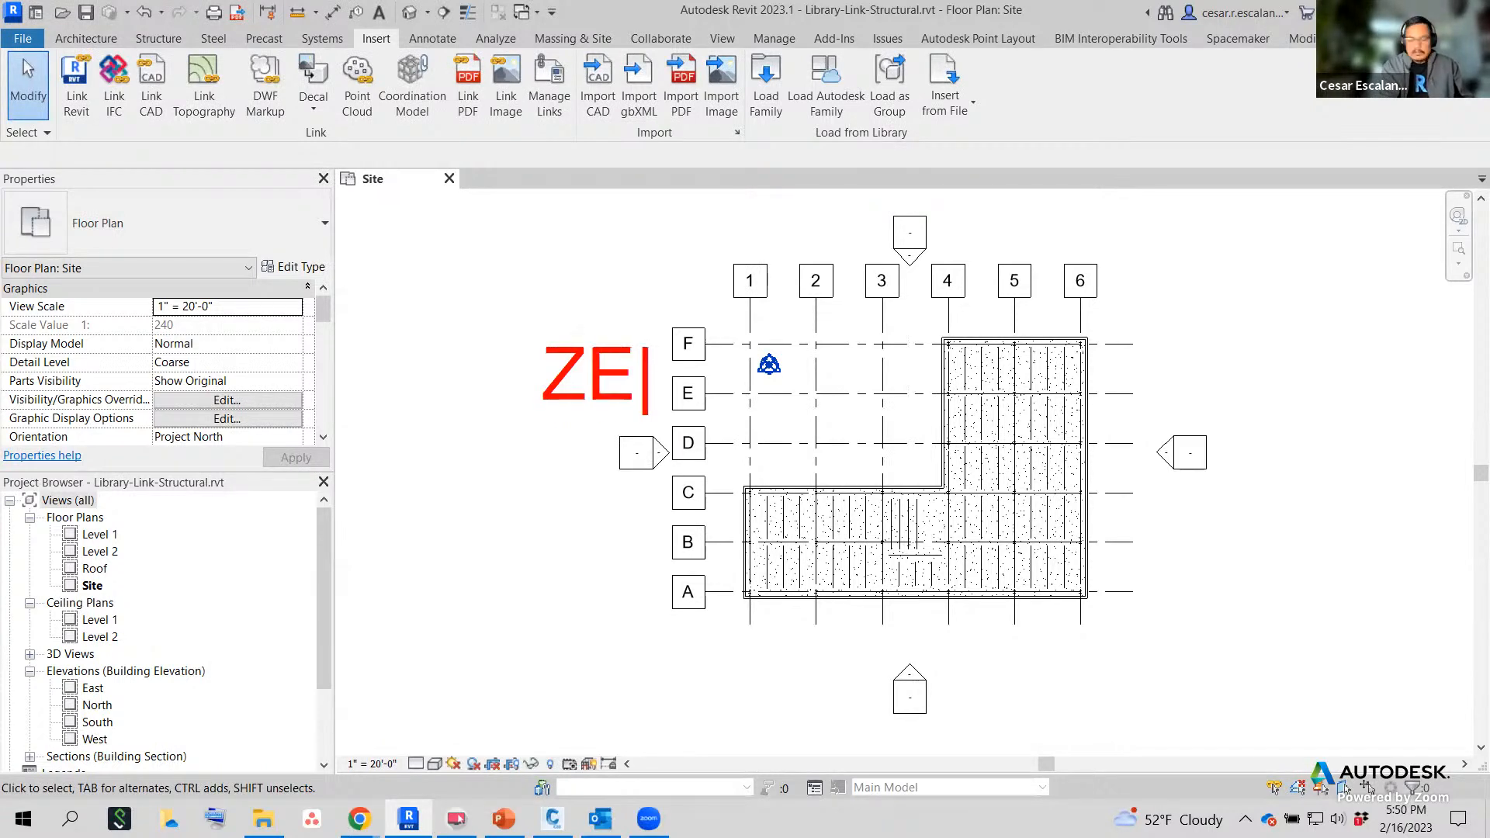
type(": Zo")
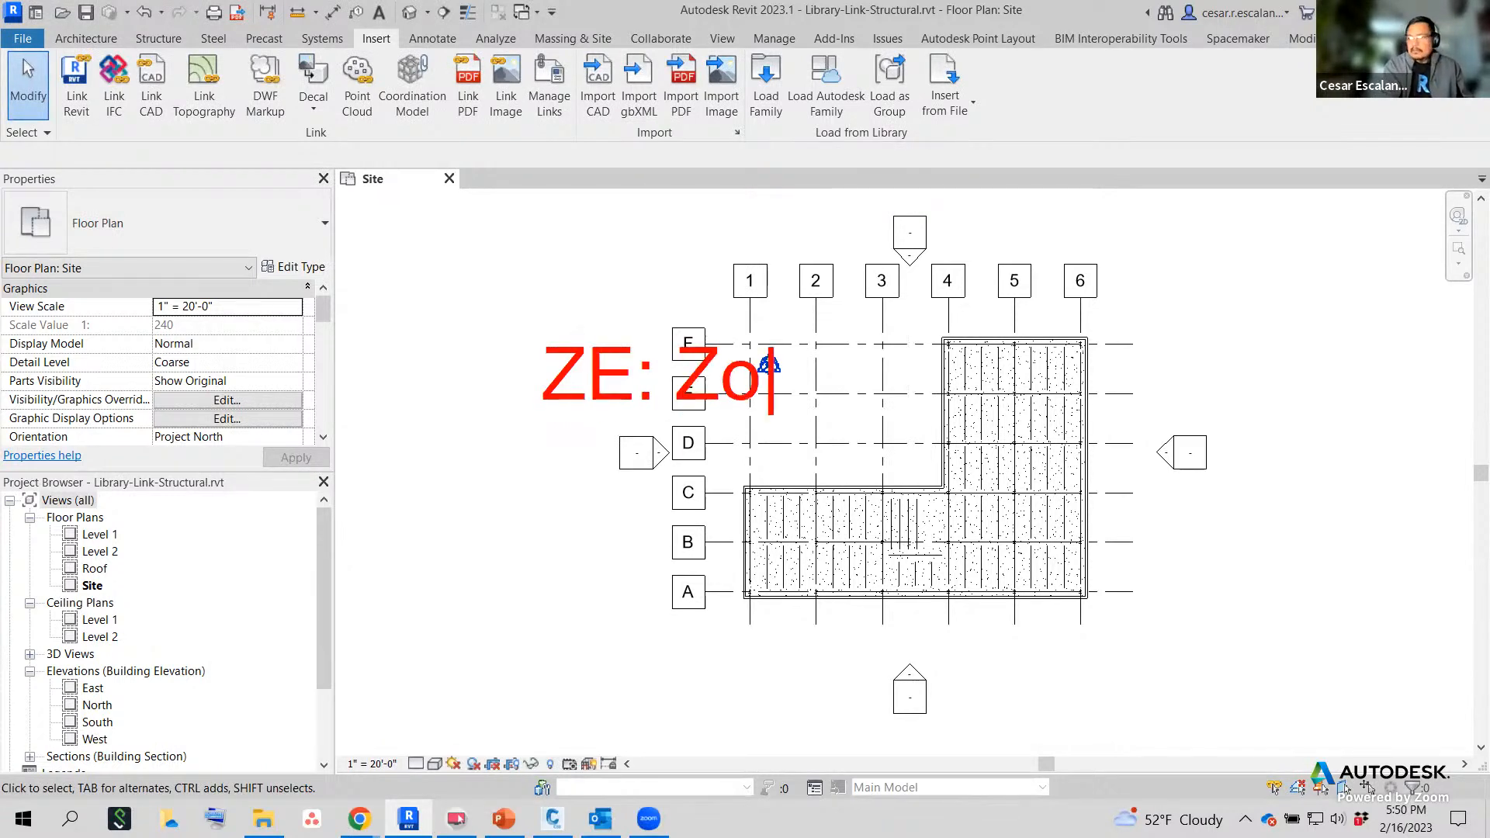
type("om Extent")
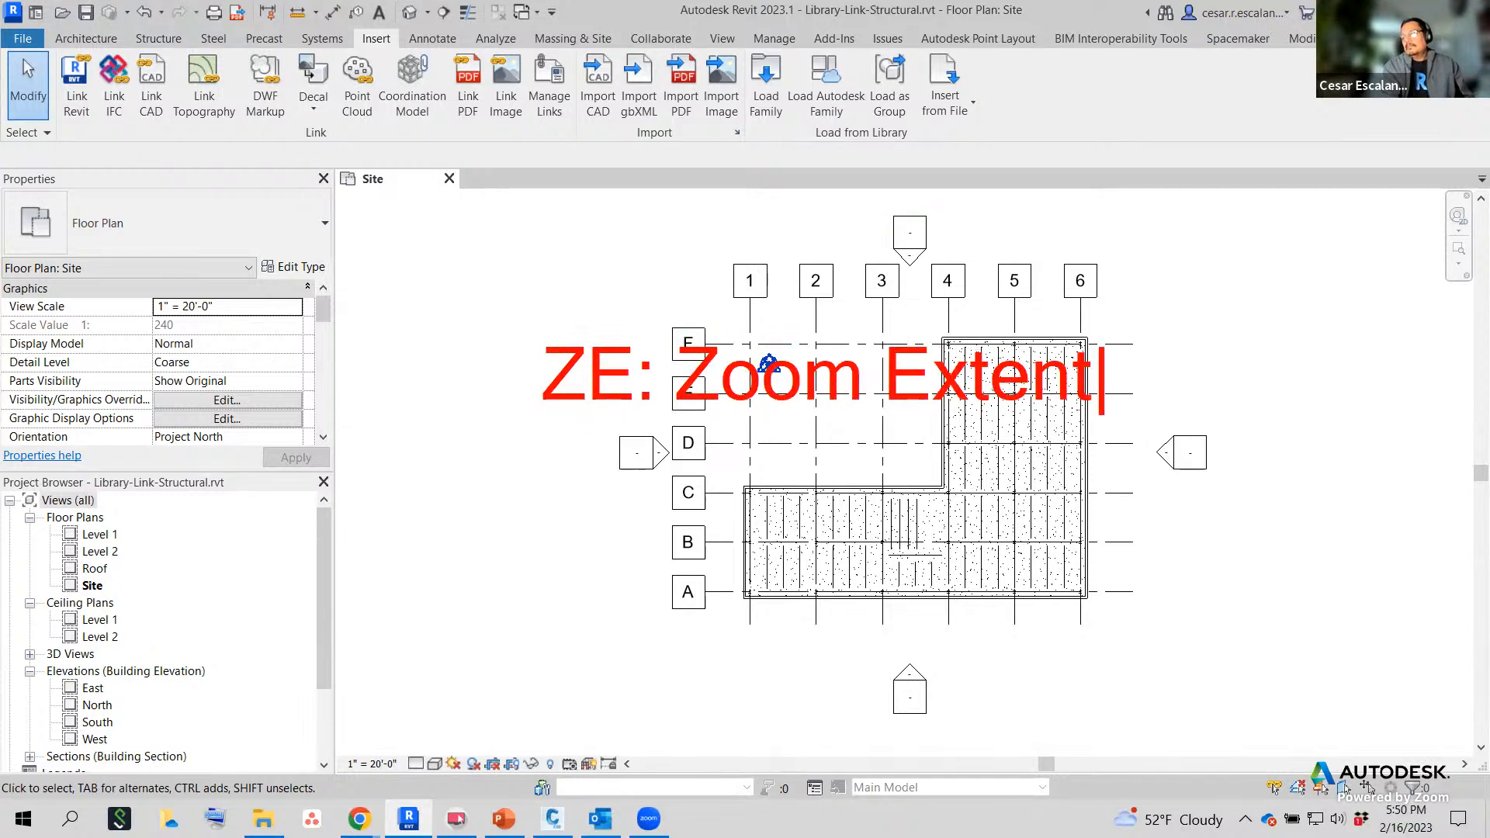
key("Escape")
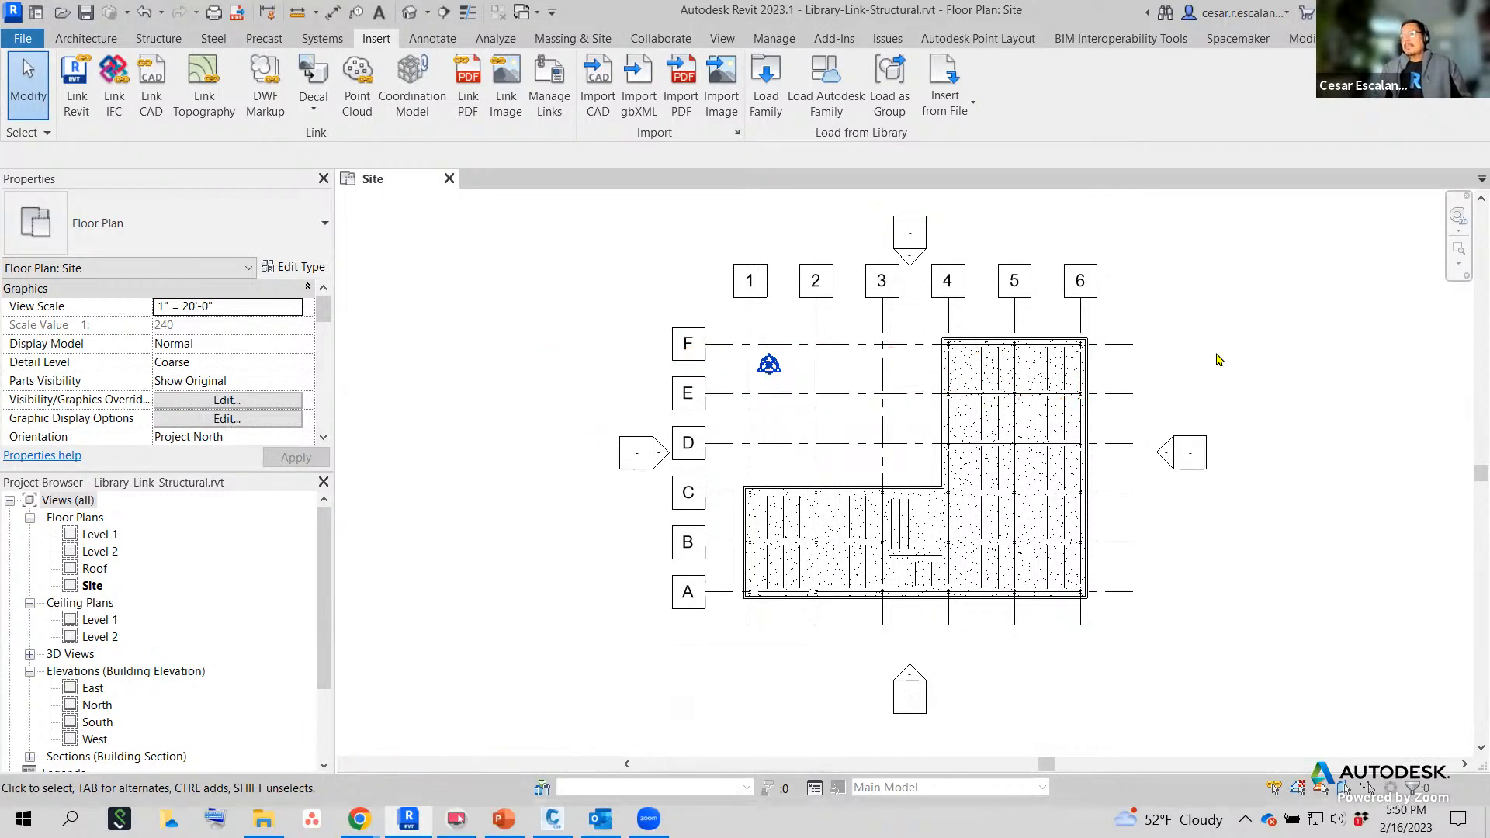
Fit the whole Site plan in view and examine the linked site's property boundary and reference lines at its base point.
key("z")
key("e")
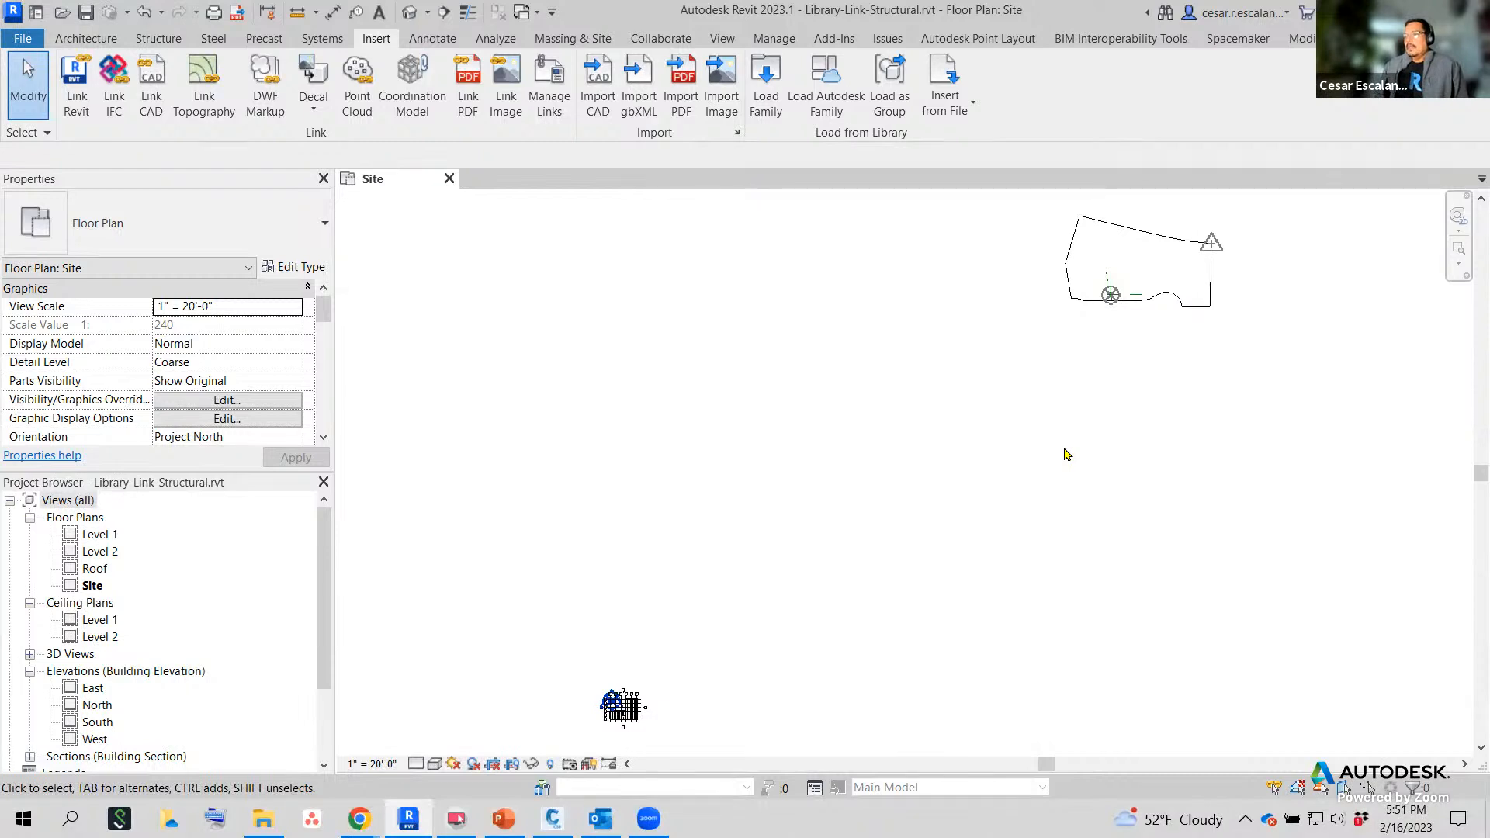
scroll(1124, 341, "up", 5)
middle_click_drag(1086, 329, 976, 745)
scroll(1007, 570, "up", 2)
scroll(1000, 605, "up", 2)
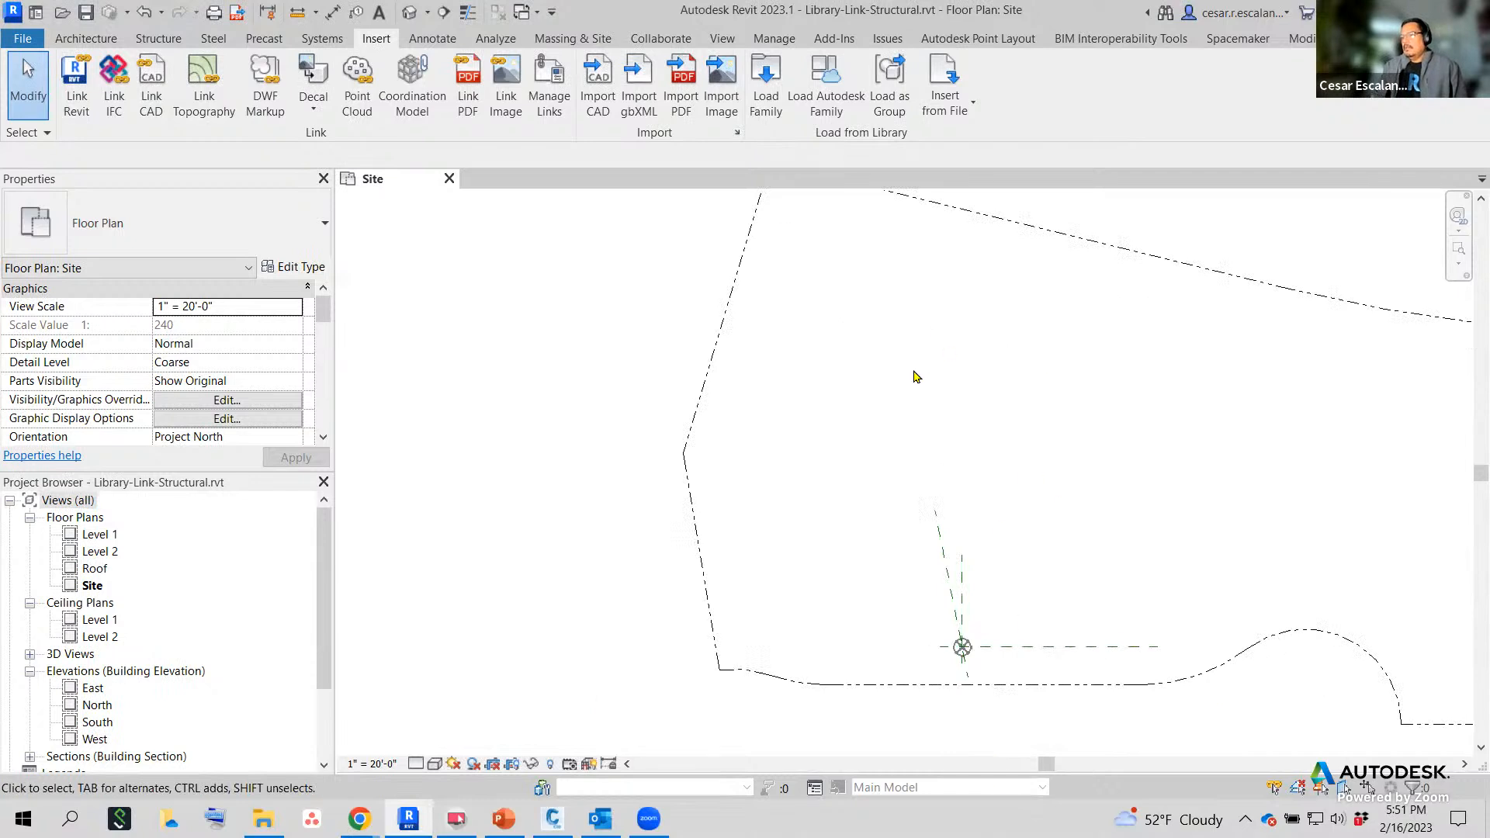
scroll(1015, 632, "up", 3)
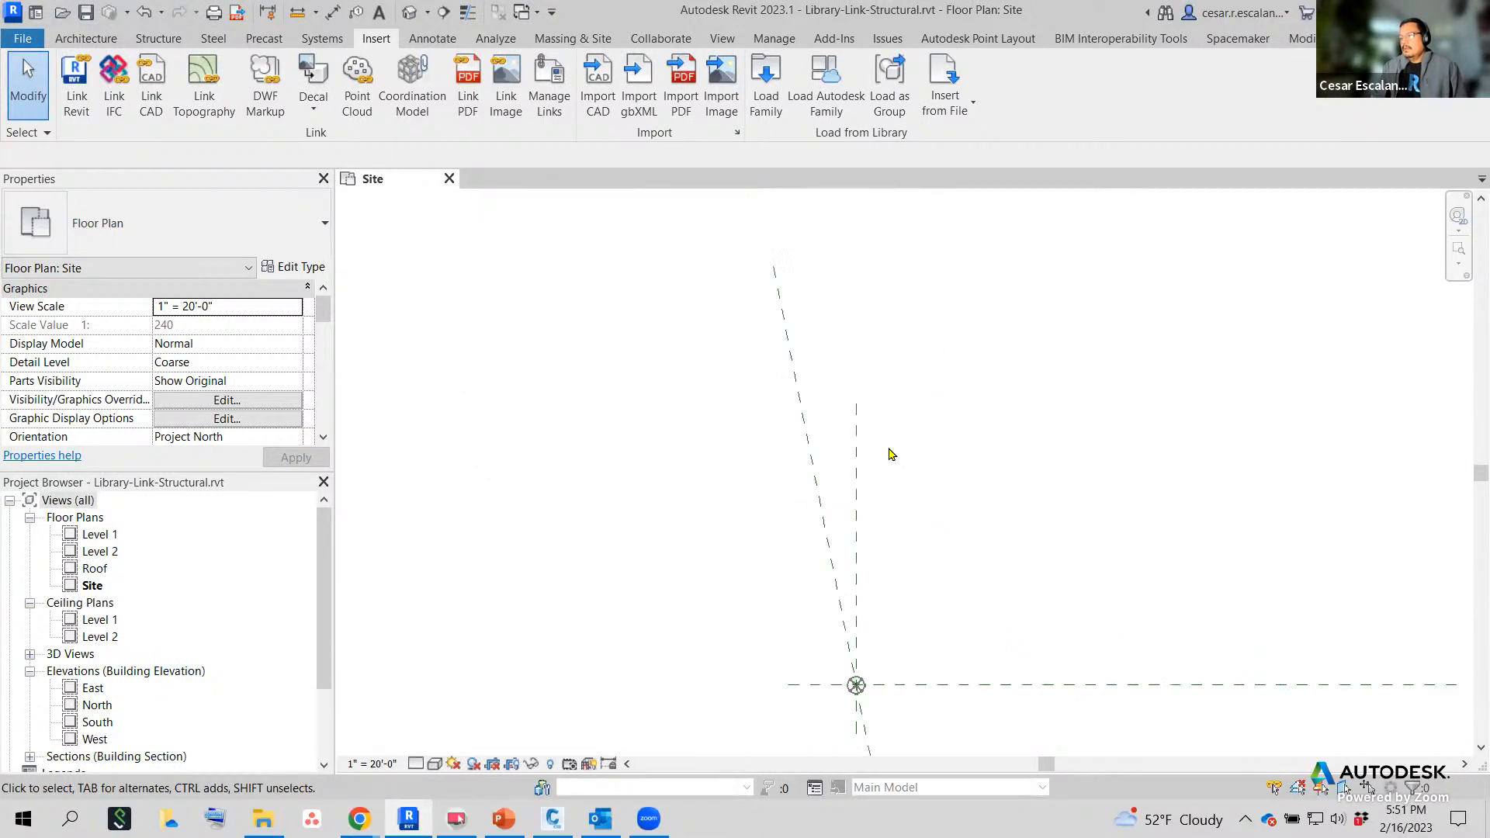
scroll(1004, 627, "down", 4)
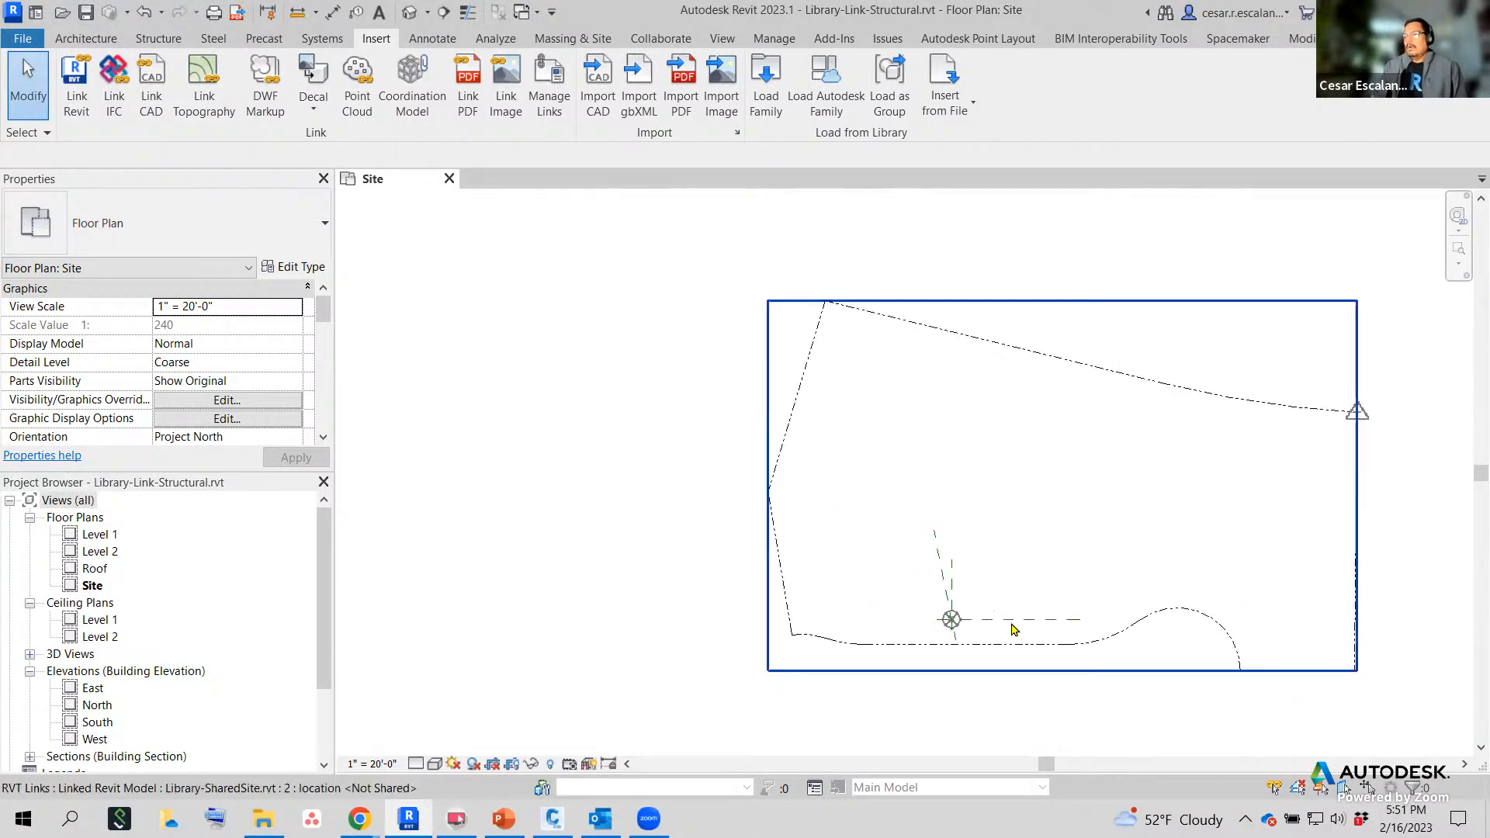
scroll(1084, 591, "down", 2)
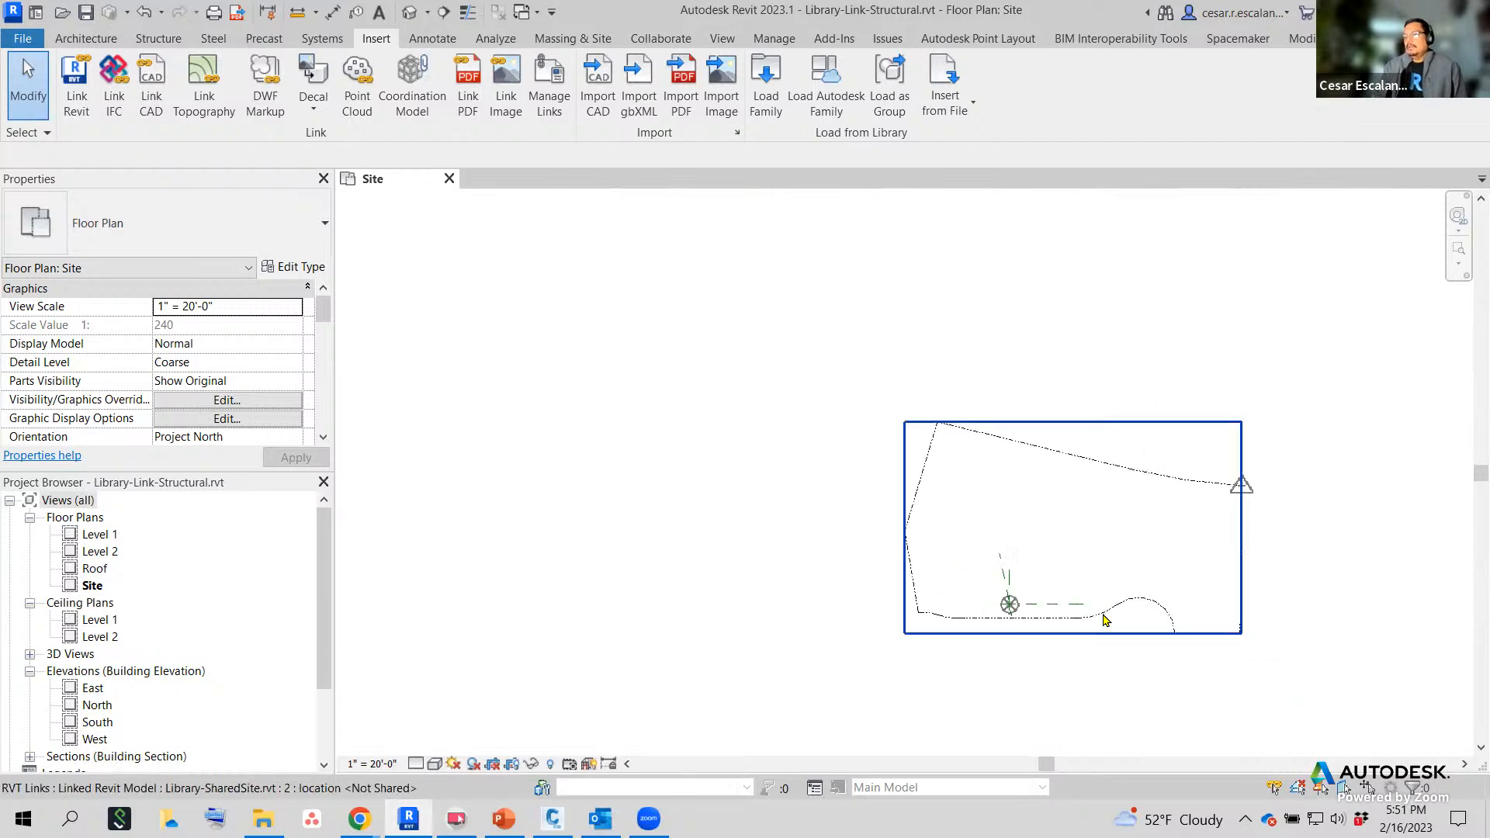
Select the linked site and examine its project base point and survey point in relation to the structural building.
left_click(1097, 608)
middle_click_drag(1117, 649, 1234, 495)
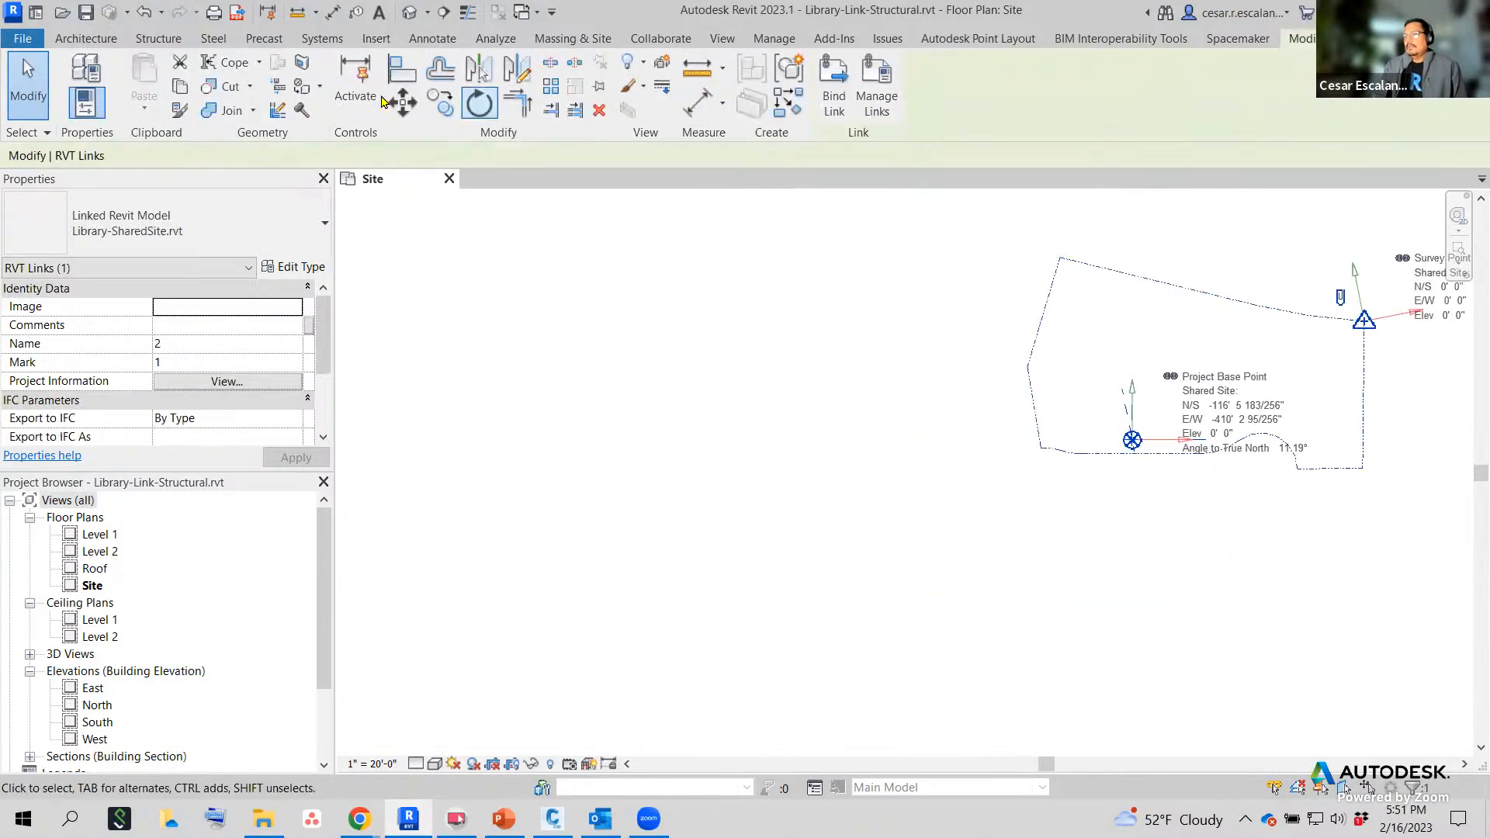
scroll(1159, 450, "up", 6)
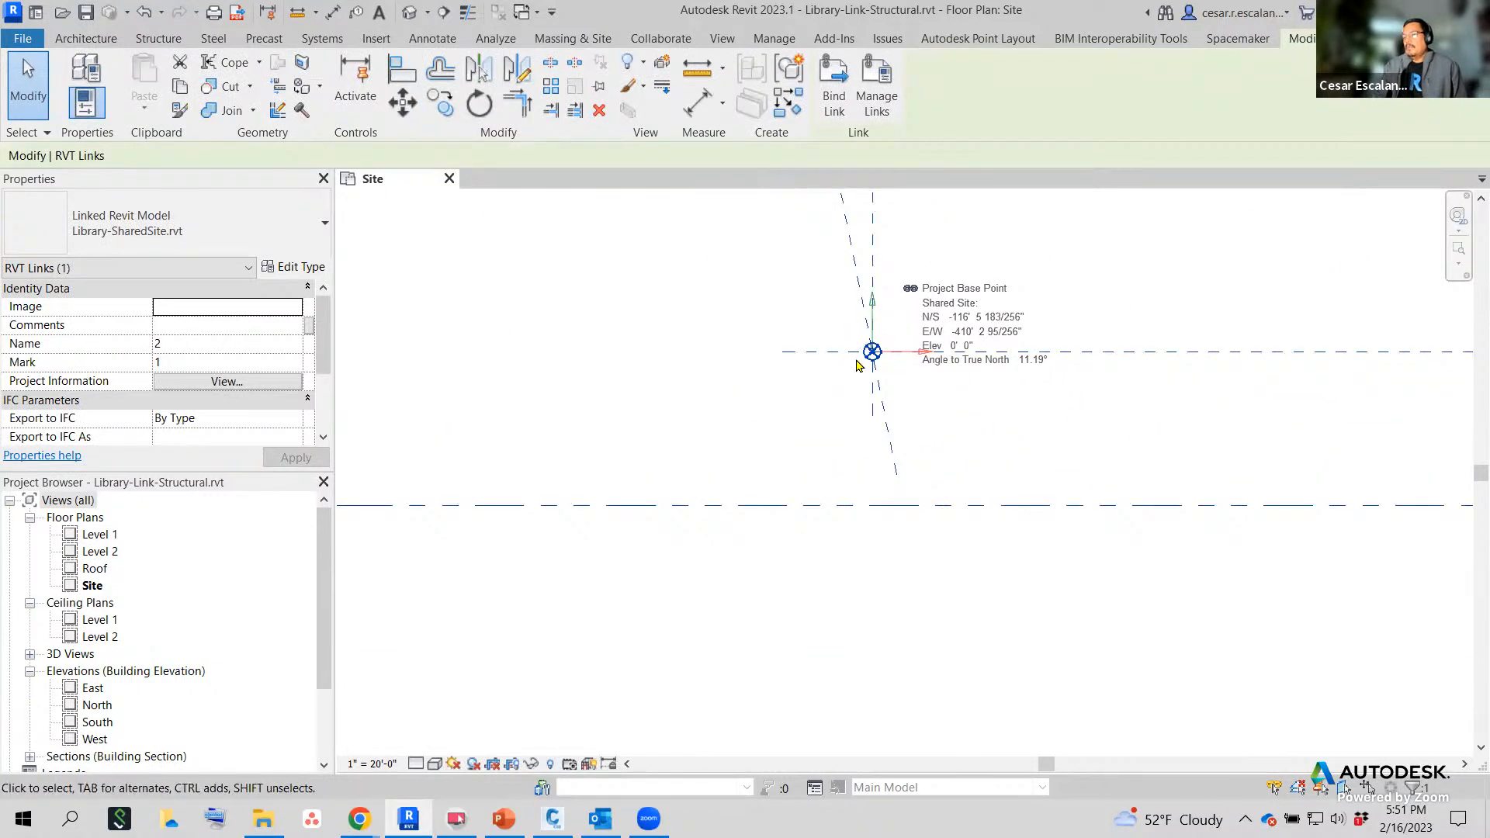
scroll(876, 355, "down", 3)
scroll(903, 504, "down", 3)
middle_click_drag(942, 513, 1214, 355)
scroll(1116, 406, "down", 3)
scroll(1024, 465, "down", 2)
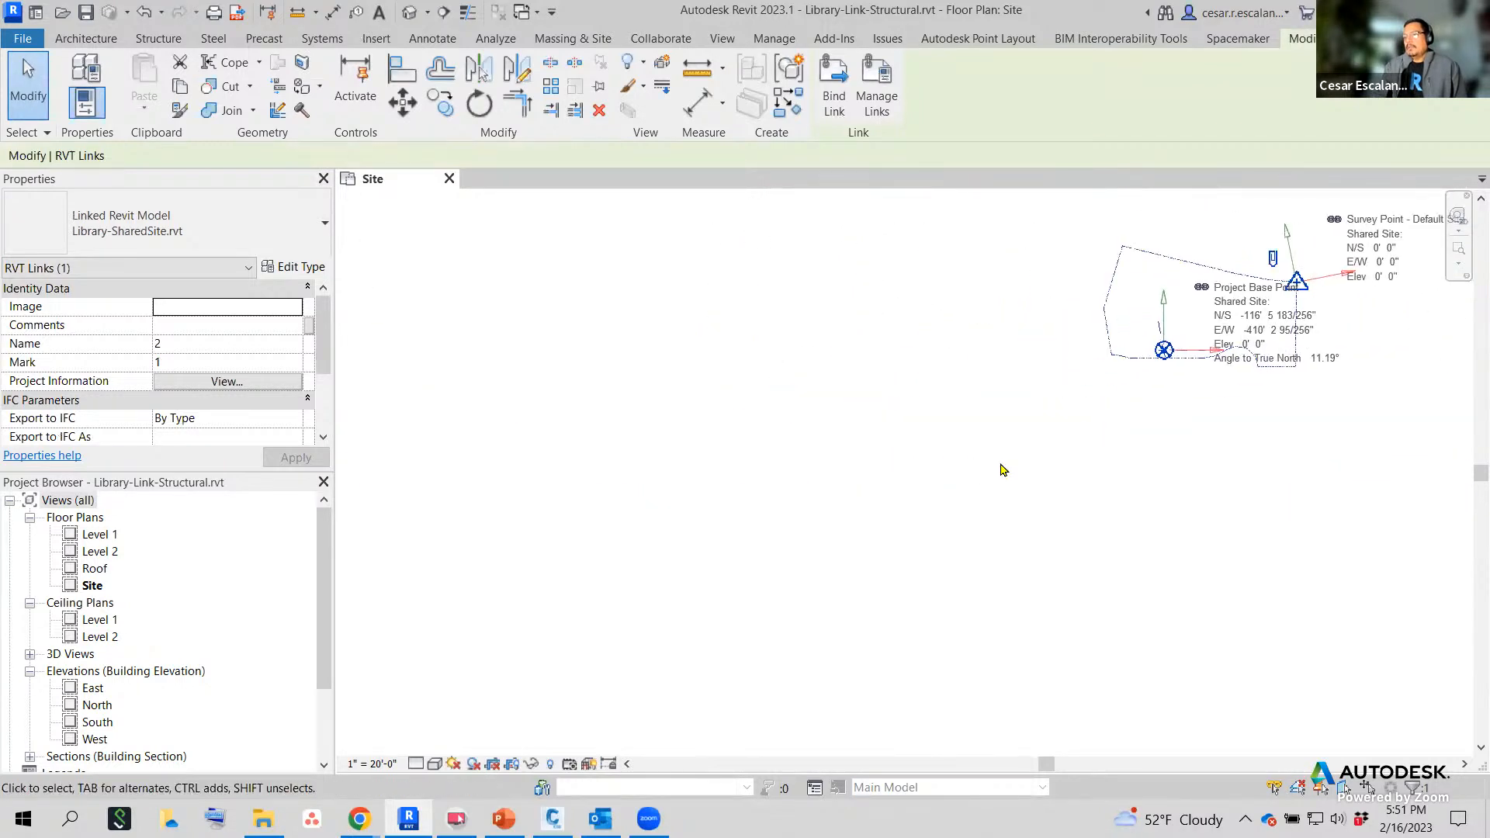
left_click(1284, 498)
scroll(1270, 491, "down", 2)
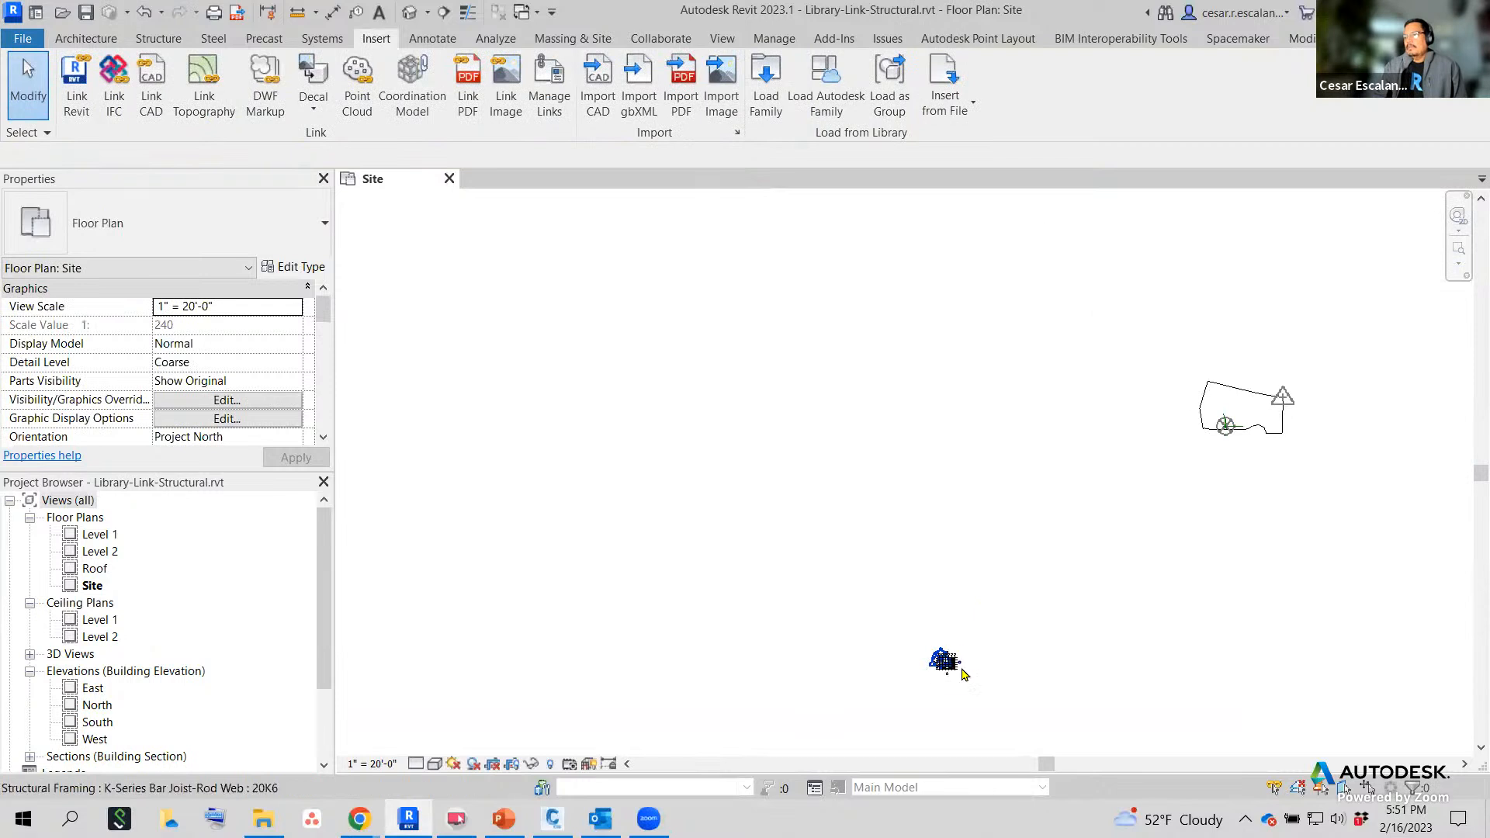
Start moving the linked site from the reference-line intersection at its project base point toward the building's grid A and 1 corner column.
scroll(1215, 427, "up", 1)
left_click(1212, 391)
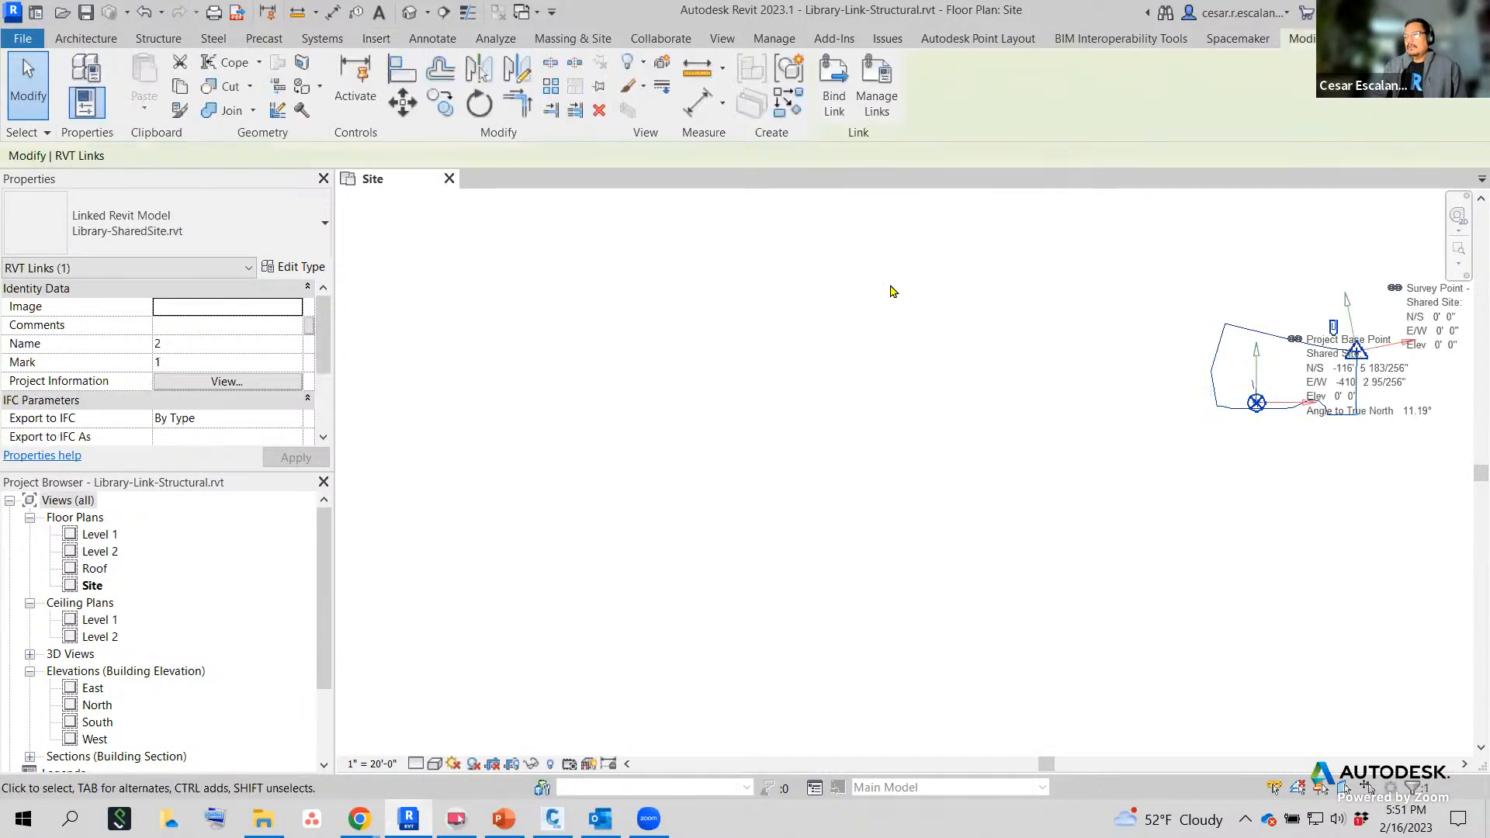
left_click(403, 101)
scroll(1249, 411, "up", 4)
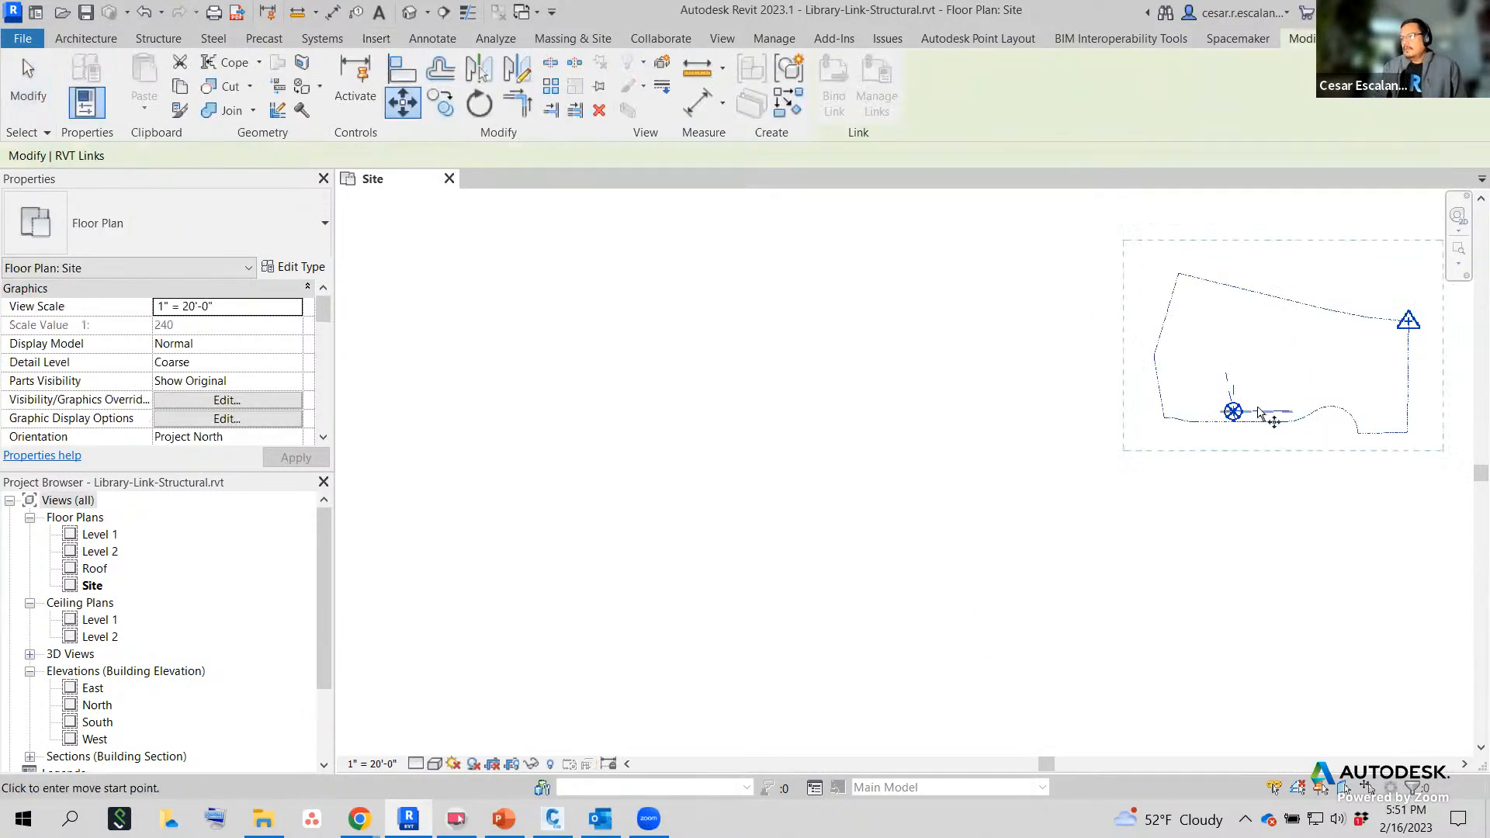
scroll(1227, 419, "up", 5)
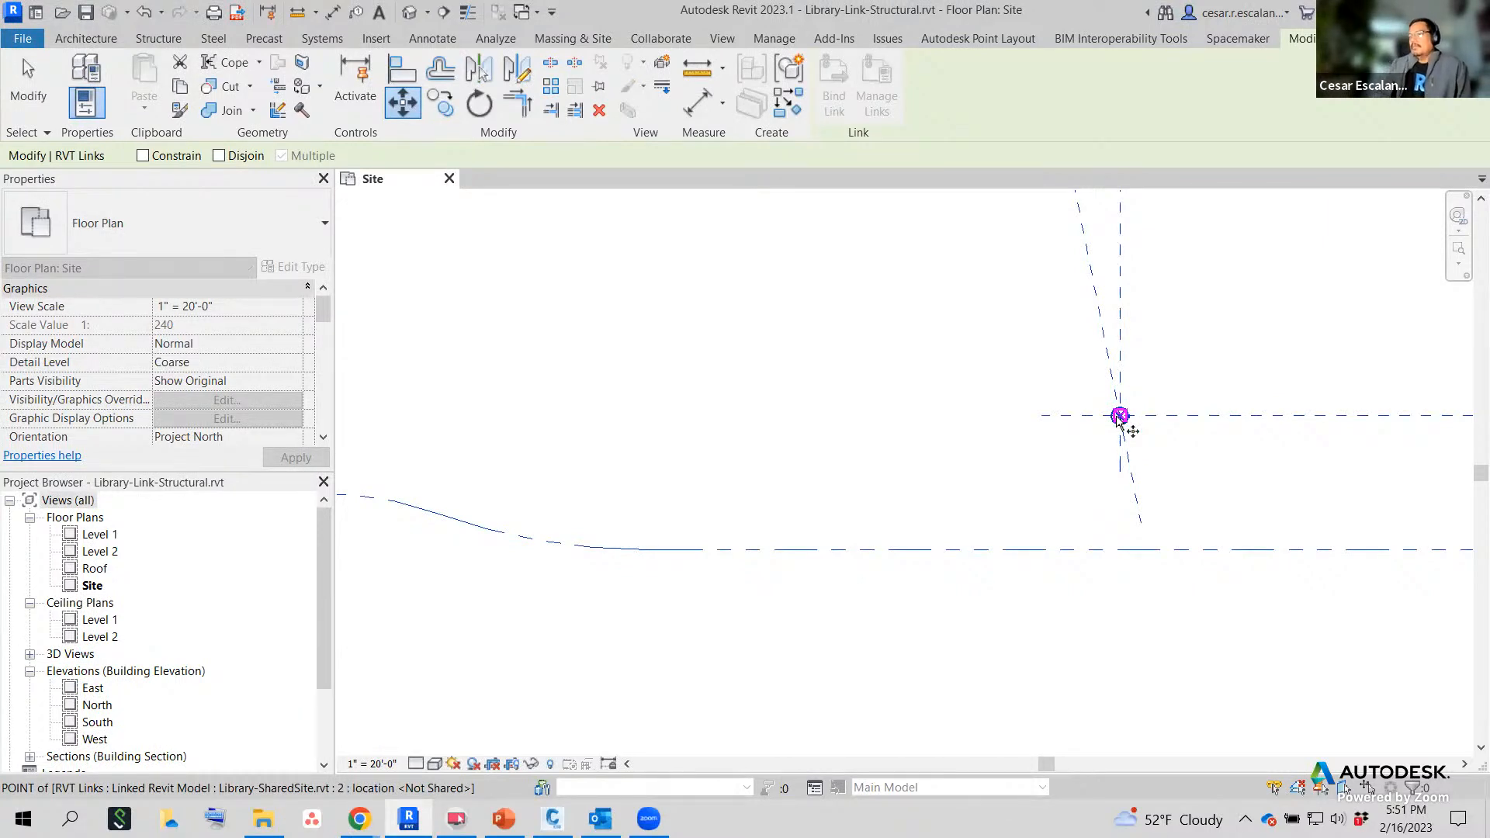
left_click(1120, 417)
scroll(941, 548, "down", 4)
middle_click_drag(910, 576, 1191, 381)
scroll(1193, 376, "down", 3)
middle_click_drag(877, 519, 1218, 311)
scroll(1218, 310, "down", 2)
scroll(989, 575, "up", 6)
scroll(945, 591, "up", 10)
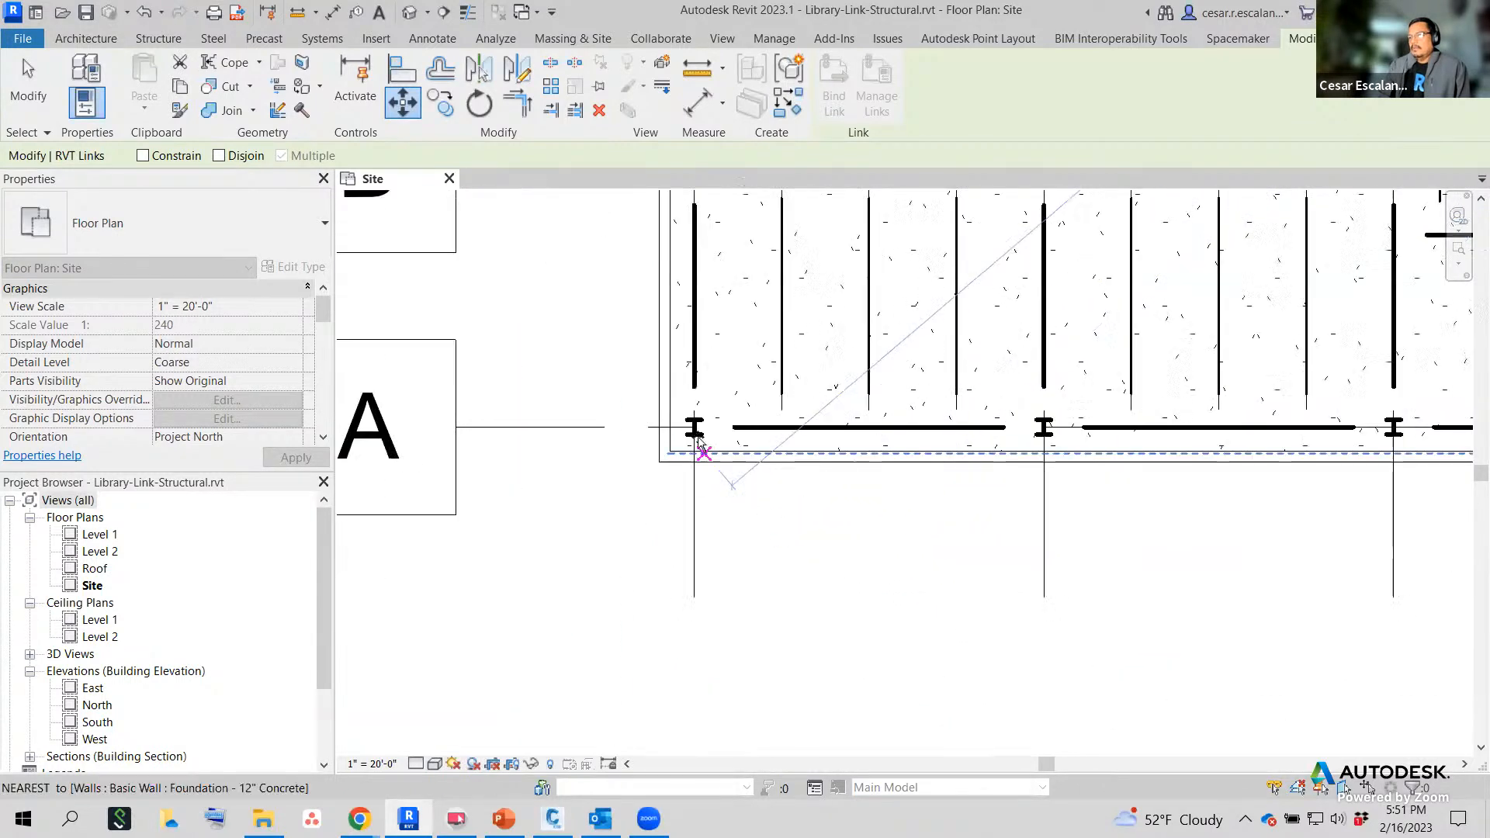
scroll(702, 454, "up", 5)
scroll(809, 593, "down", 3)
scroll(808, 596, "down", 6)
middle_click_drag(809, 596, 869, 419)
scroll(830, 621, "up", 6)
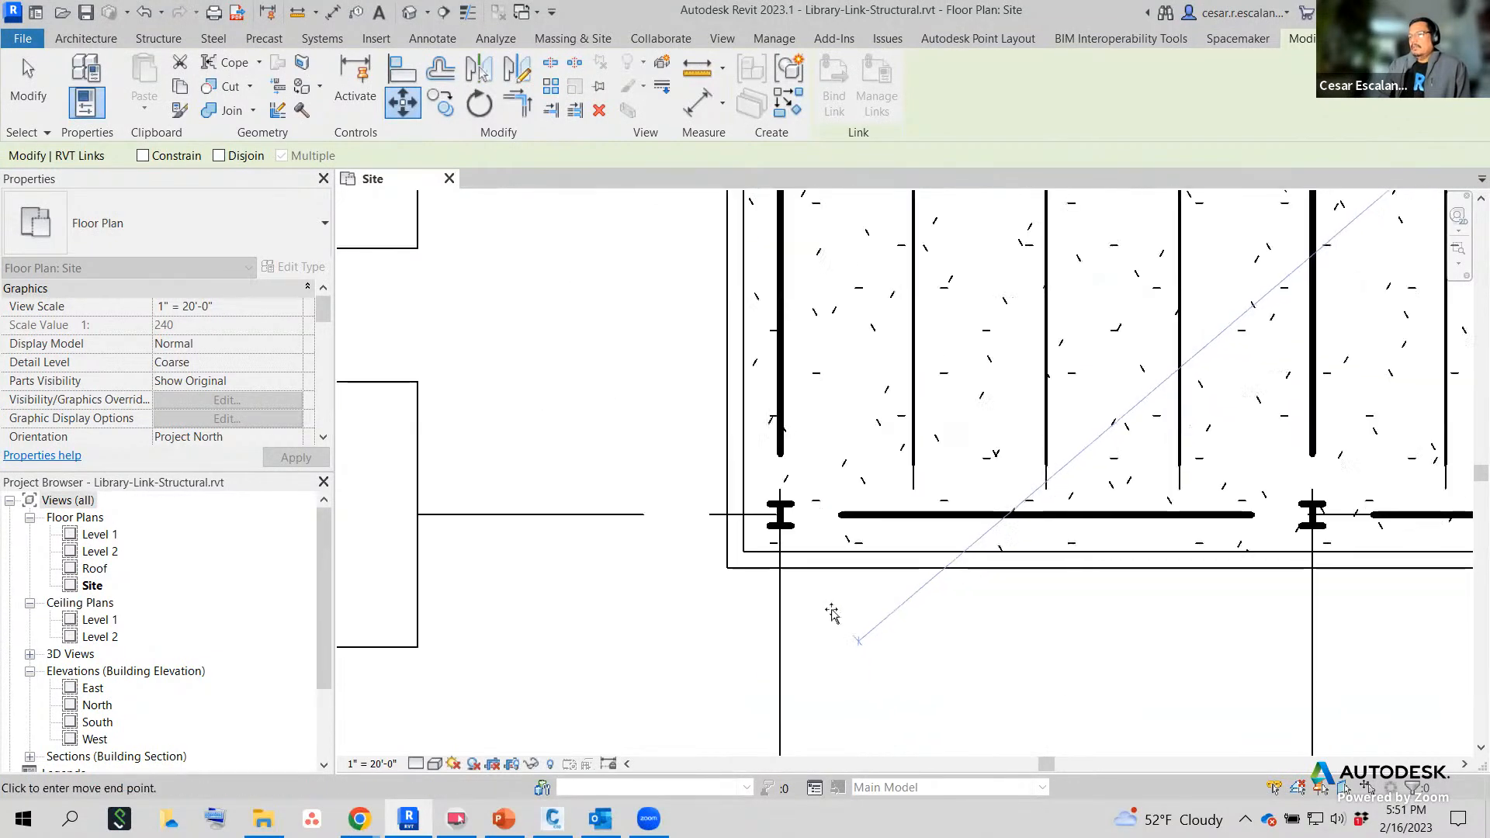
Annotate the screen with the snap shortcuts SI Snap Intersection, SE Endpoint, Sm Midpoint and SQ Quarter, and clear the annotation.
key("ctrl")
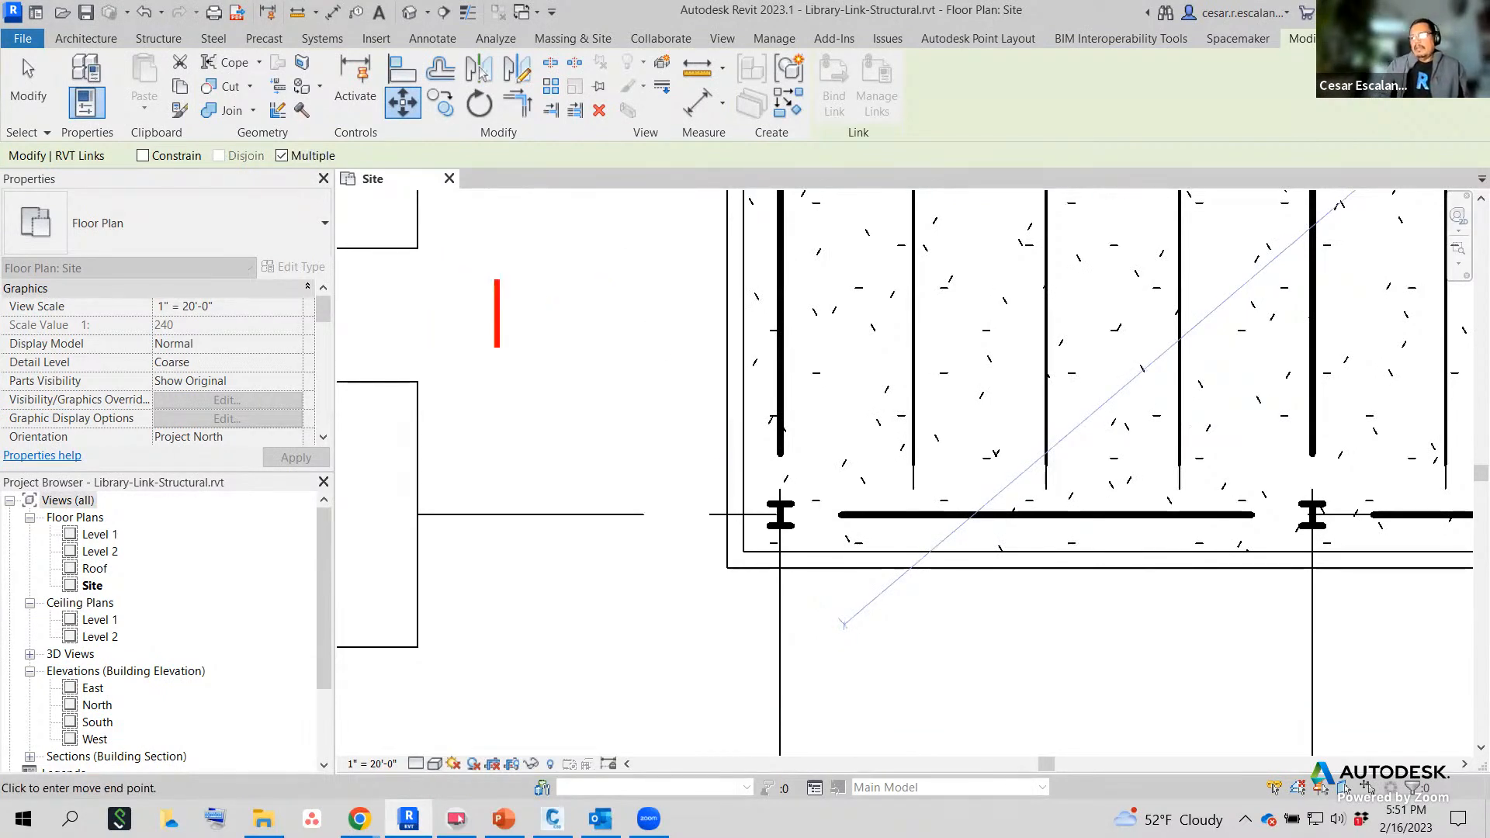
type("ST")
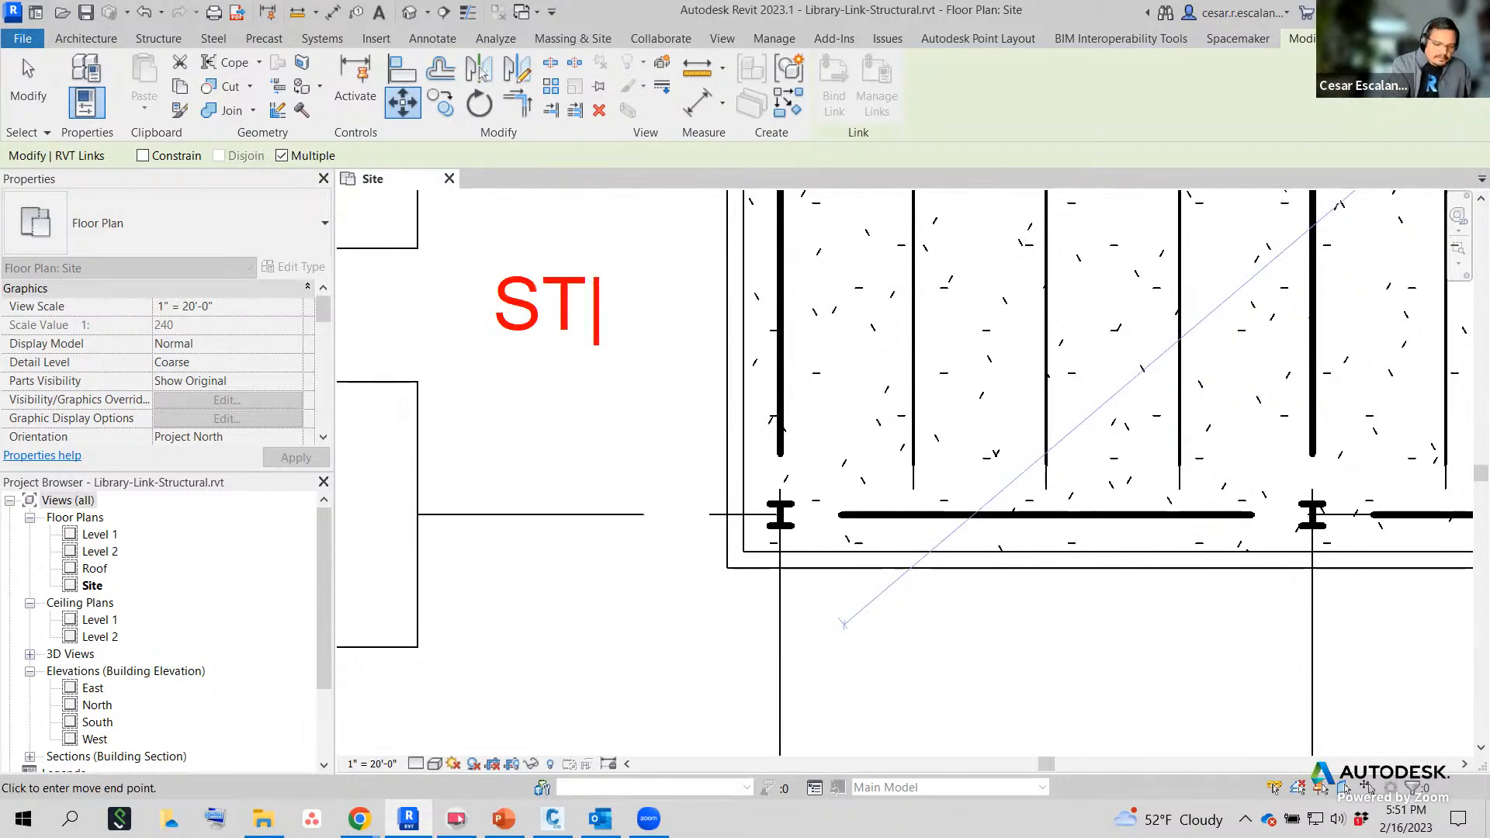
key("BackSpace")
type("I  Snap")
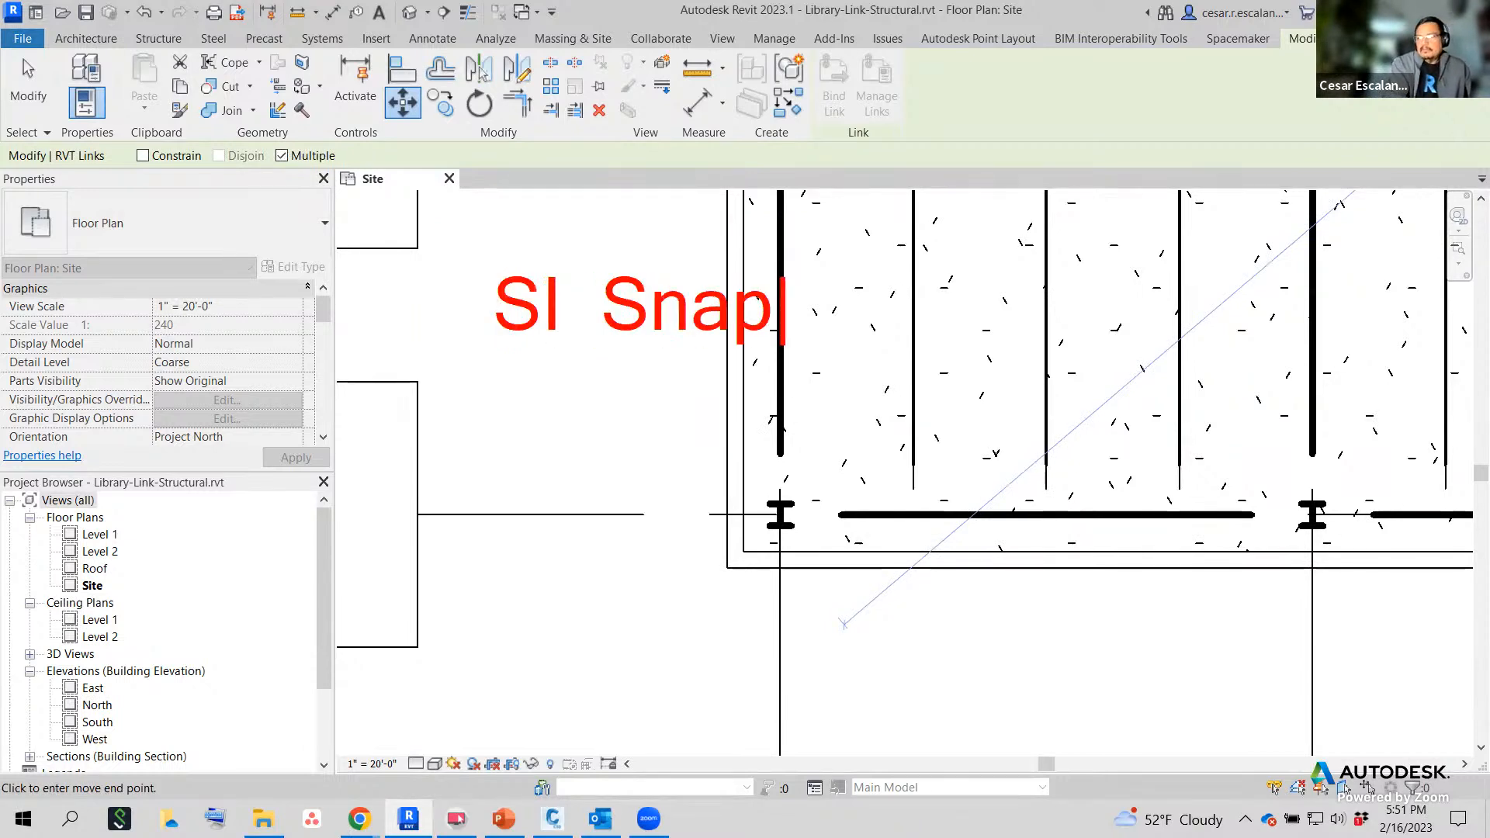
type(" Intersection")
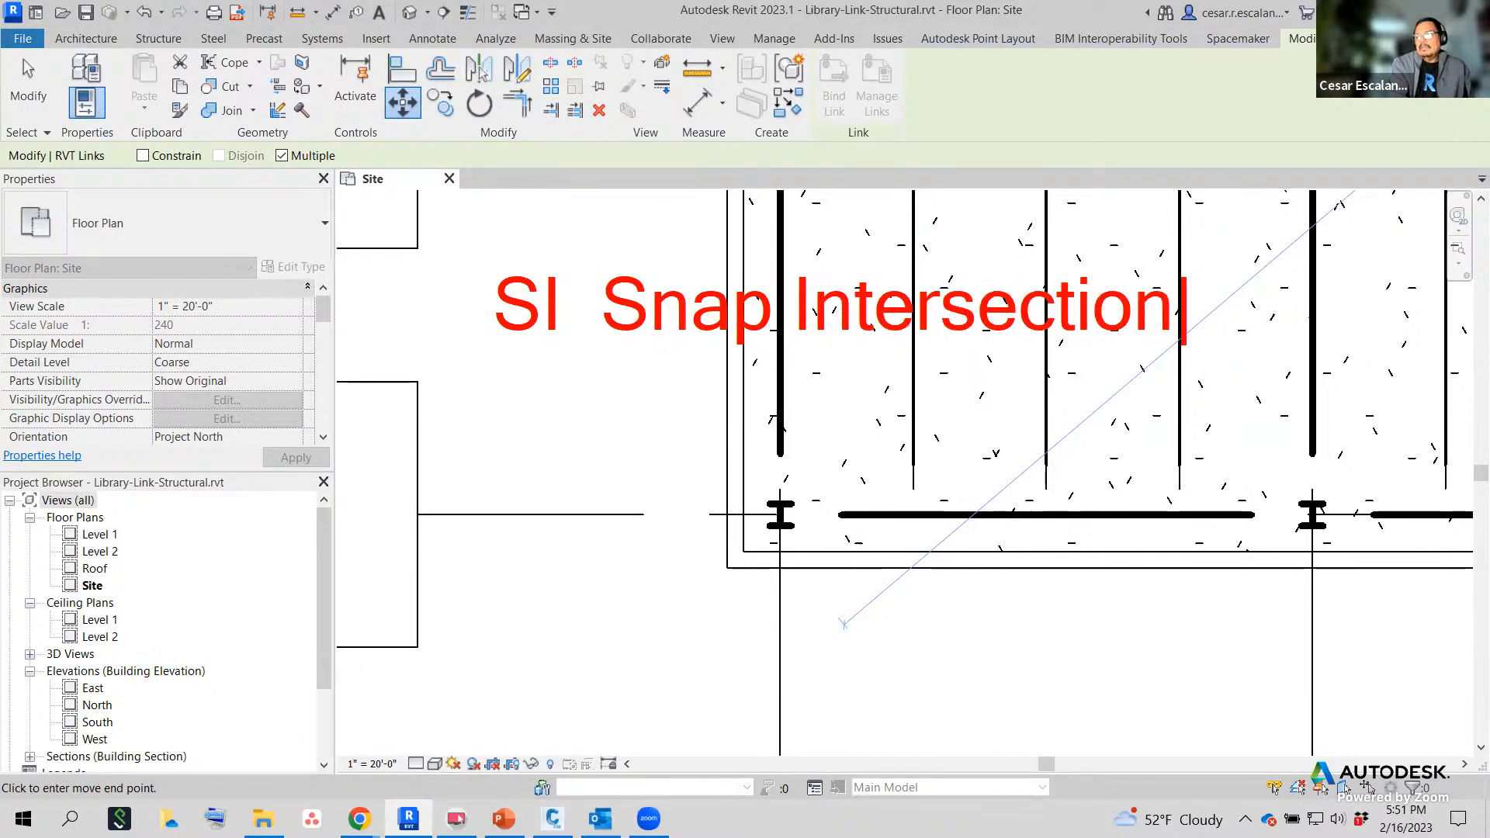
key("Return")
type("S")
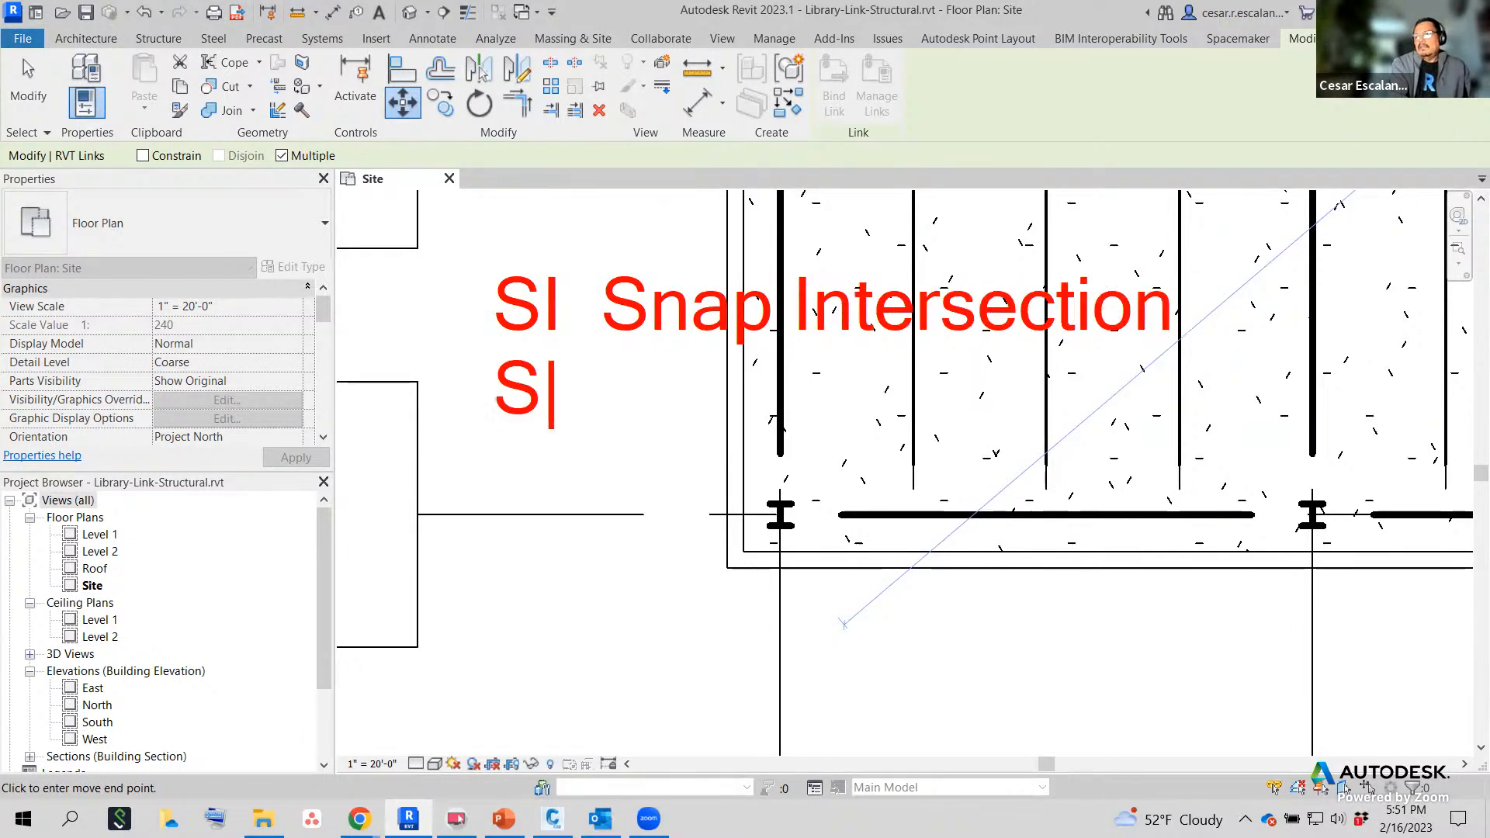
type("E  Endpoint")
key("Return")
type("Sm Midpoint")
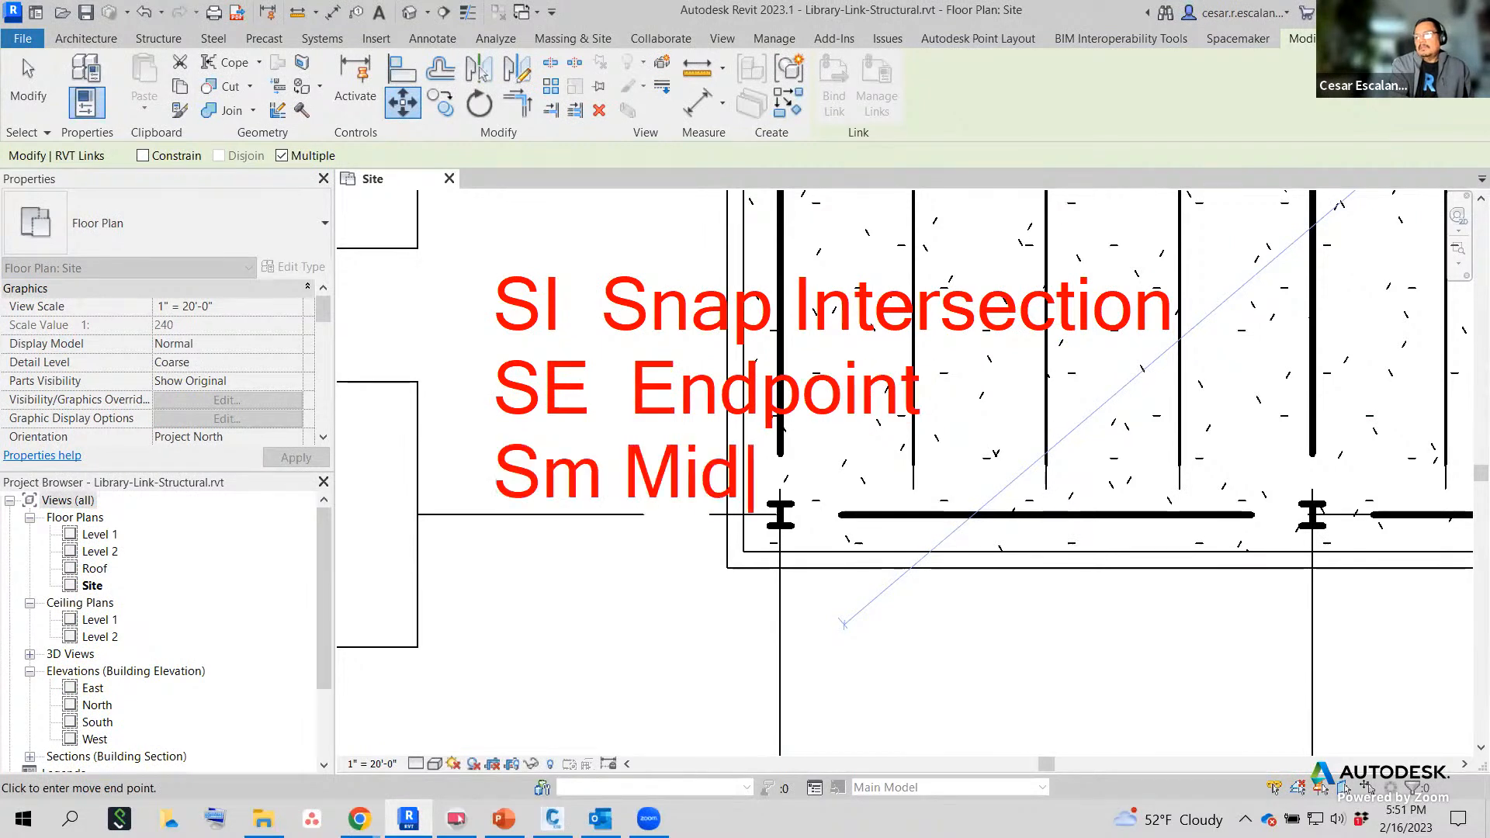
key("Return")
type("A")
key("BackSpace")
type("S!@")
key("BackSpace")
key("BackSpace")
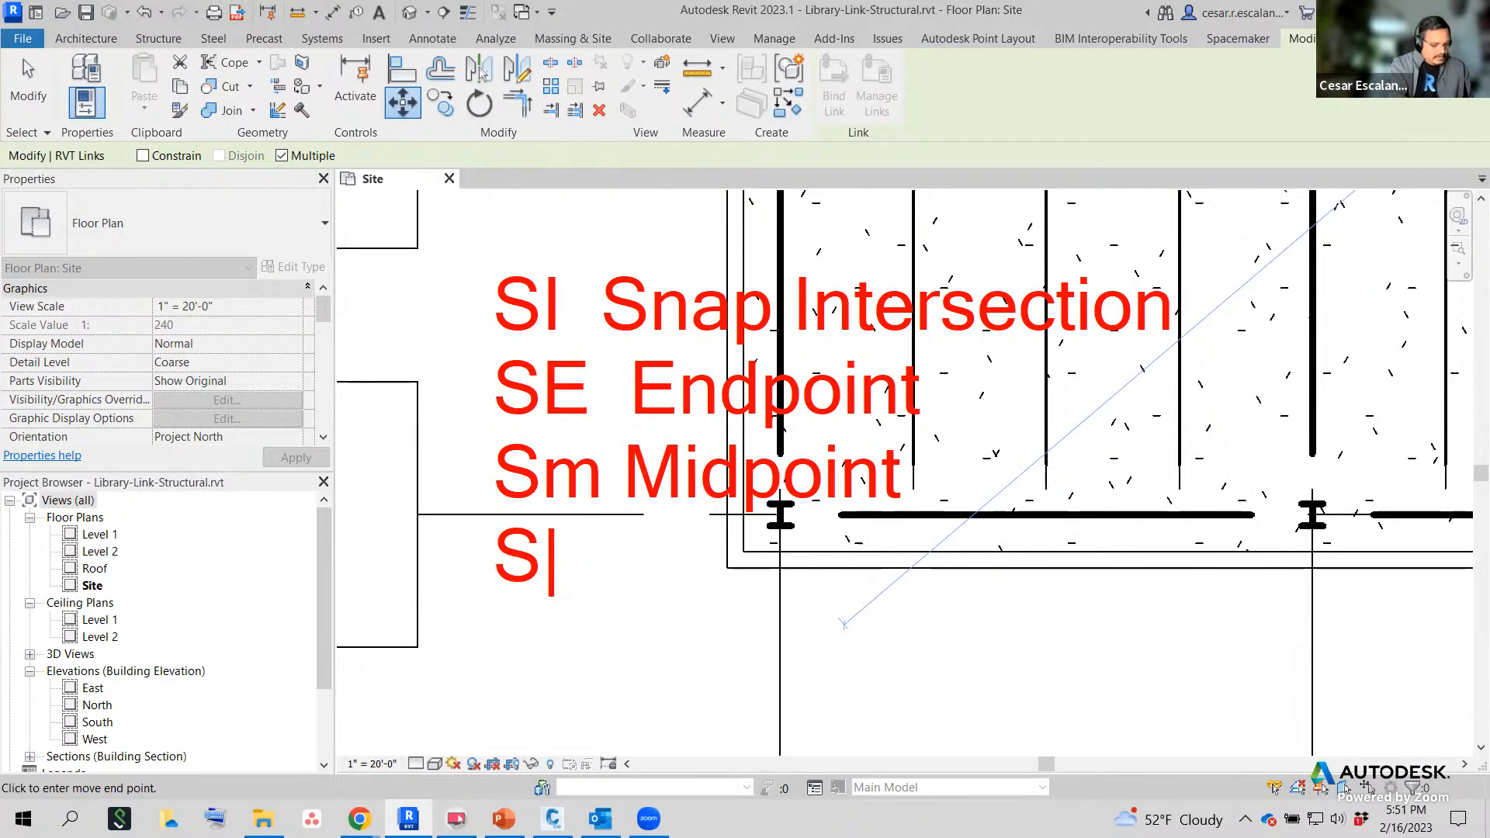
type("Q")
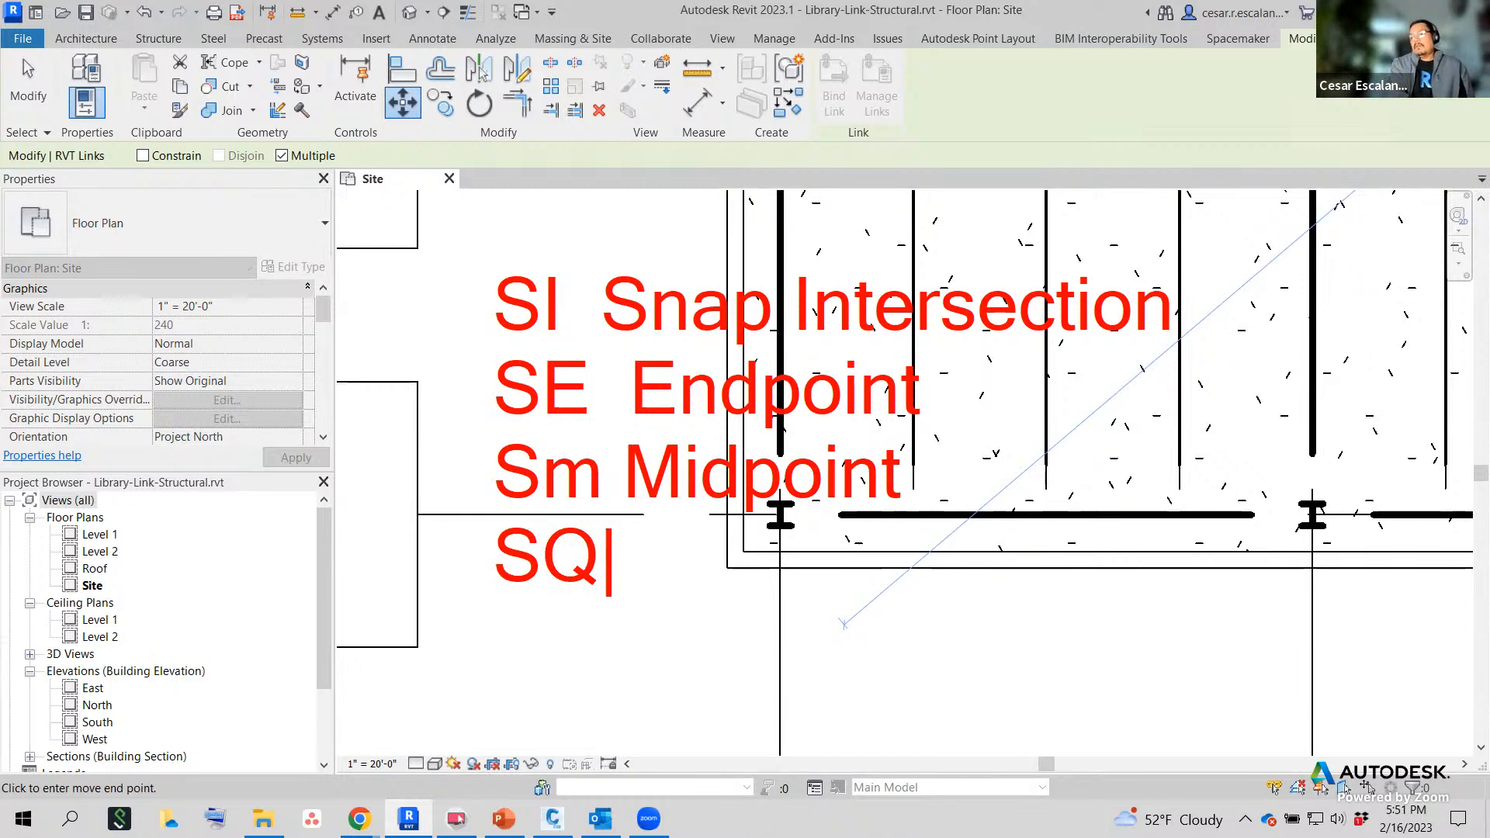
type(" Quarter")
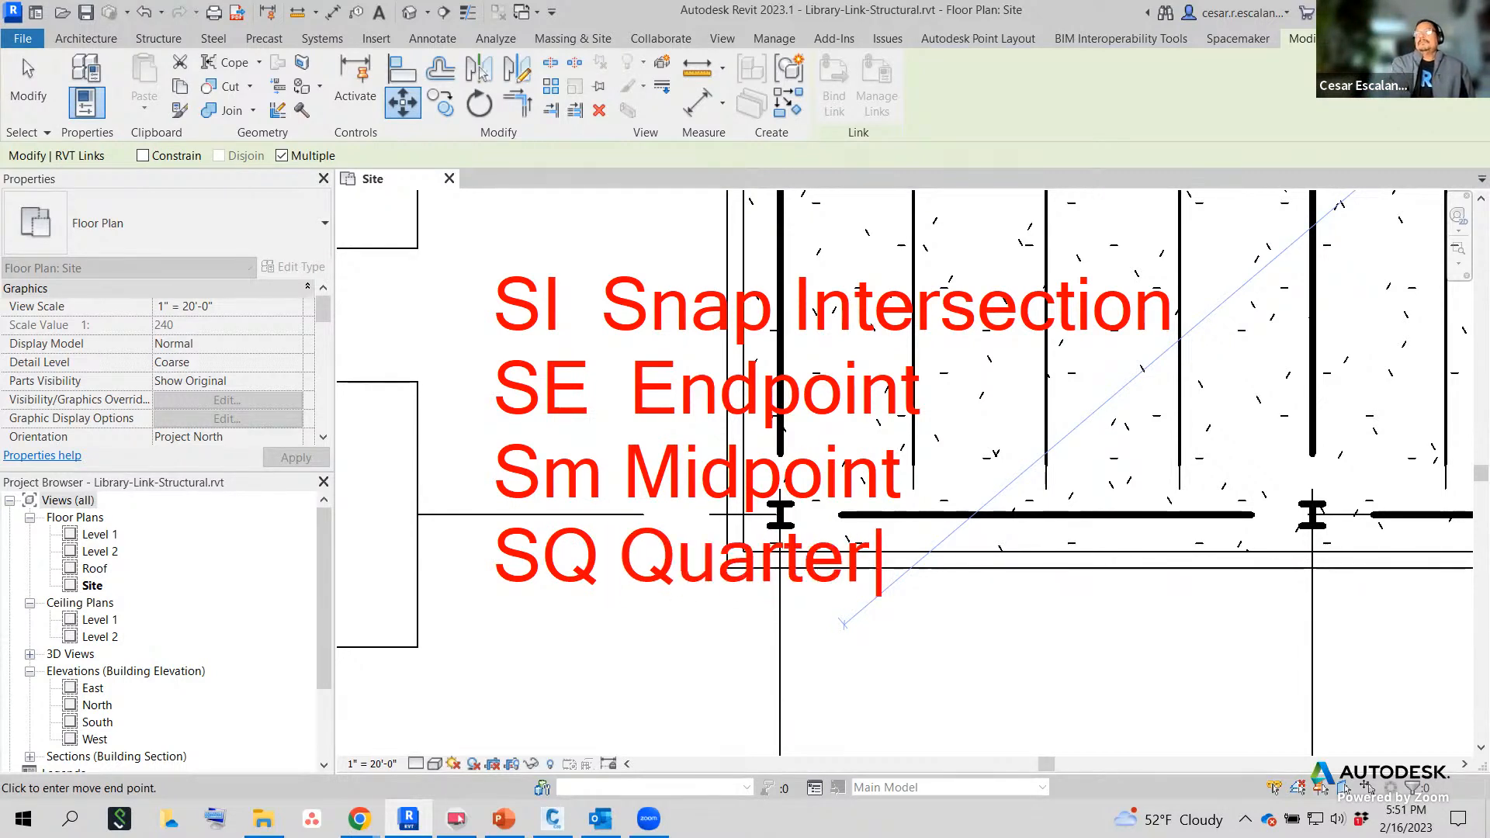
key("XF86AudioRaiseVolume")
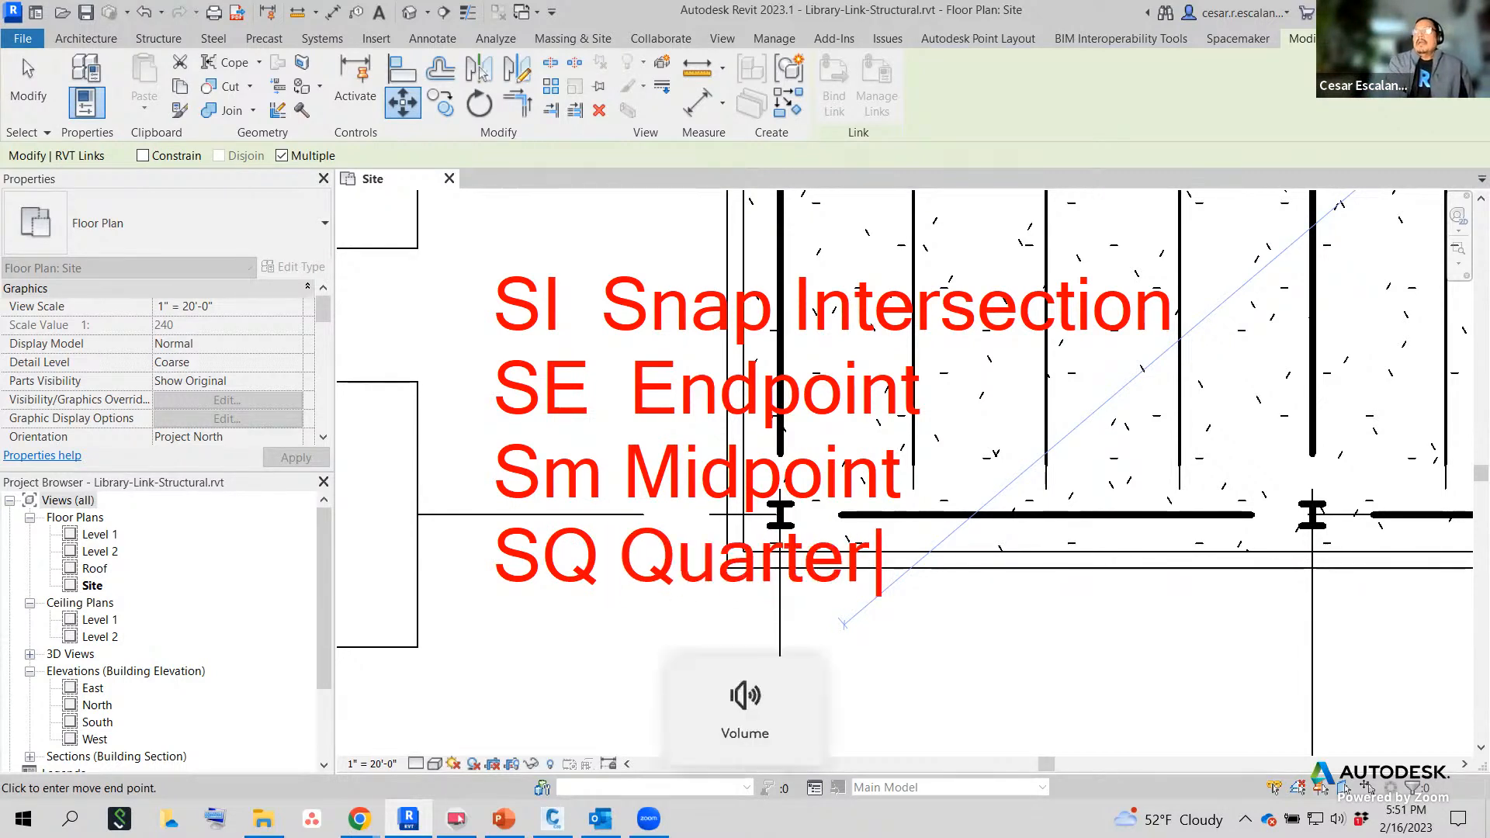
key("Escape")
key("Escape")
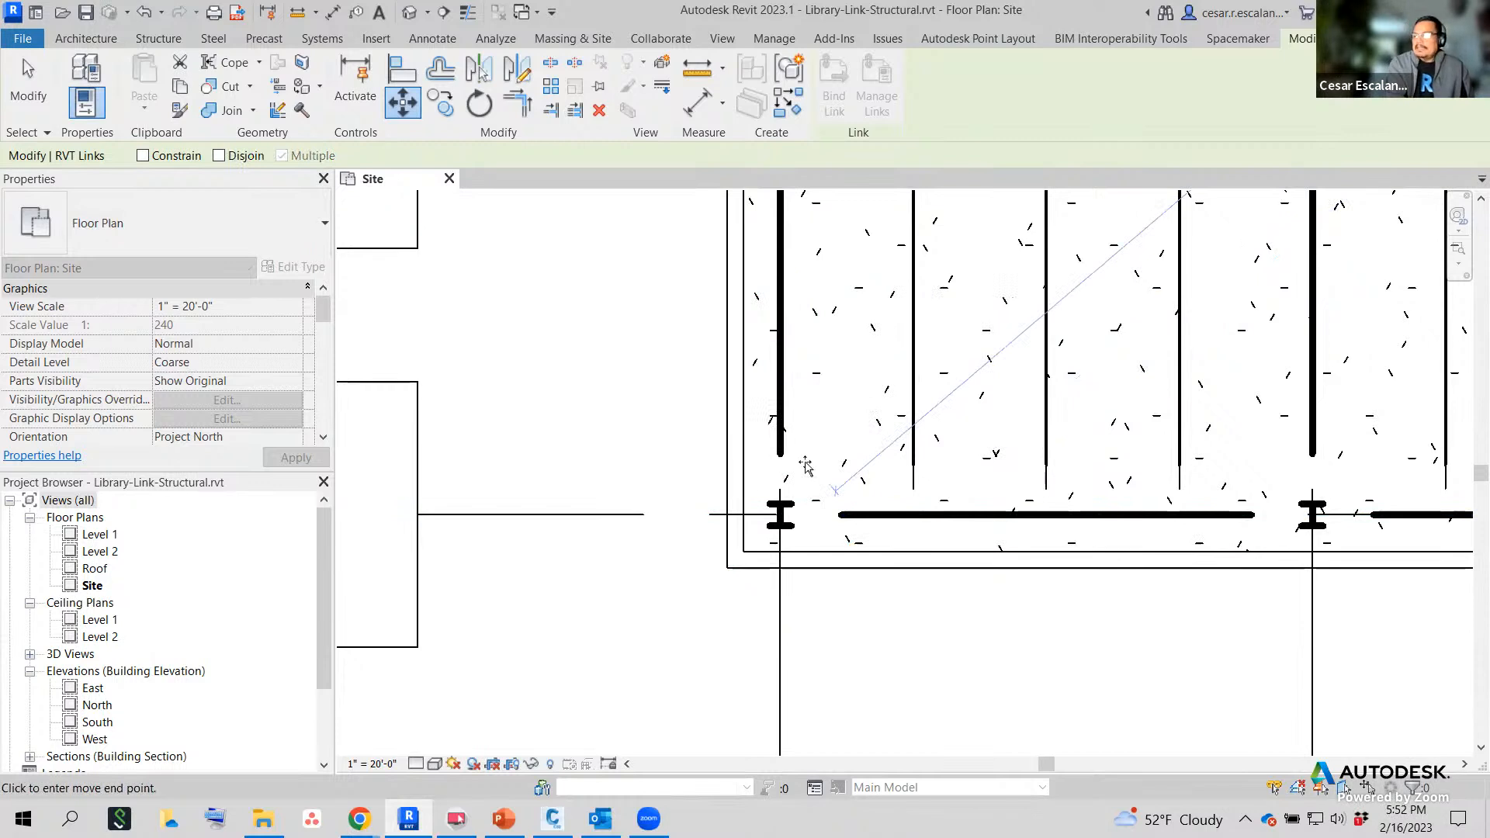
Finish the move at the intersection of grids A and 1 and check the building's position inside the property boundary.
left_click(781, 514)
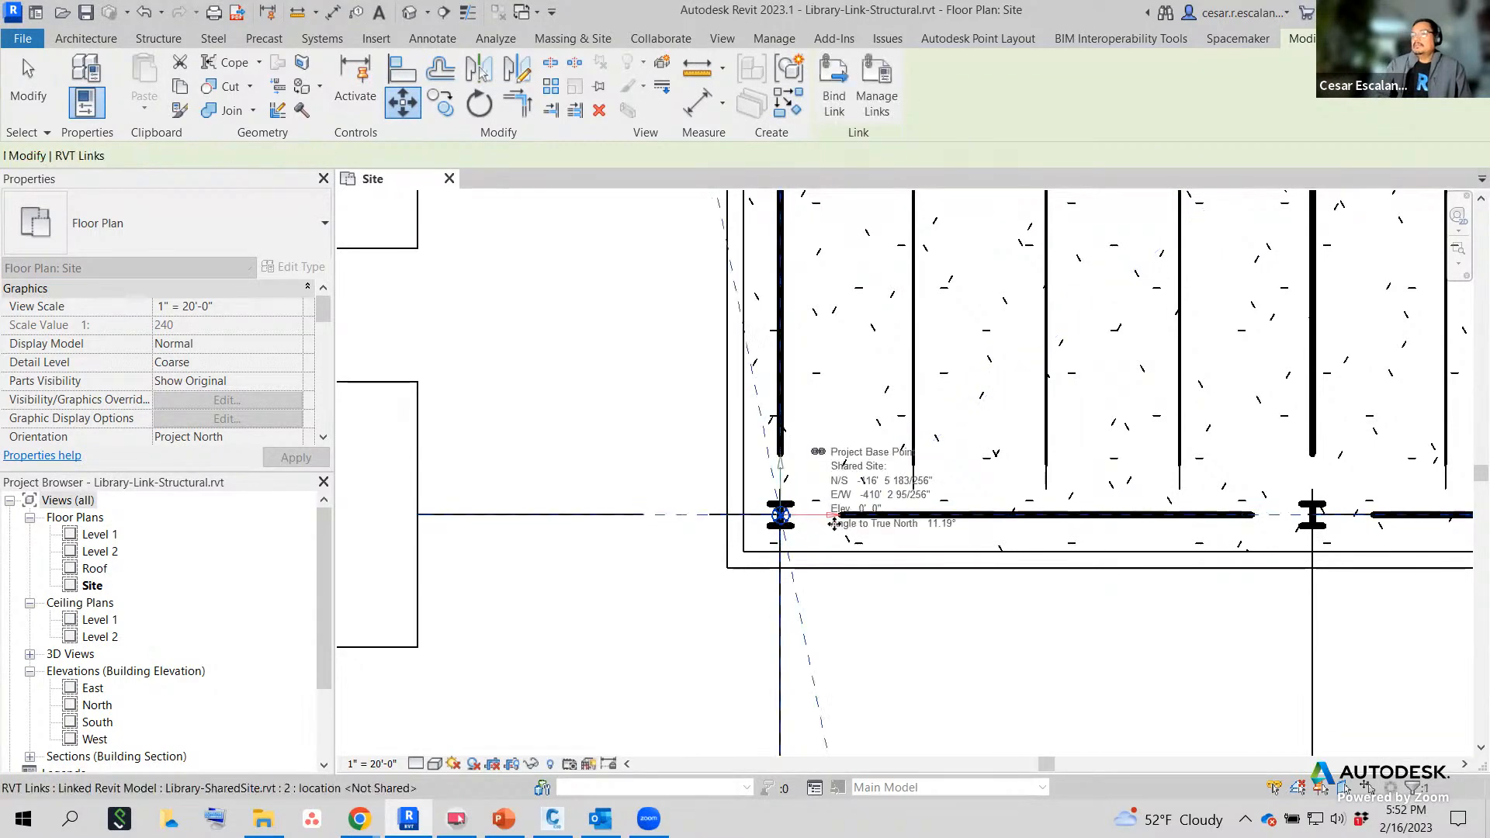
scroll(882, 597, "down", 4)
scroll(954, 622, "down", 5)
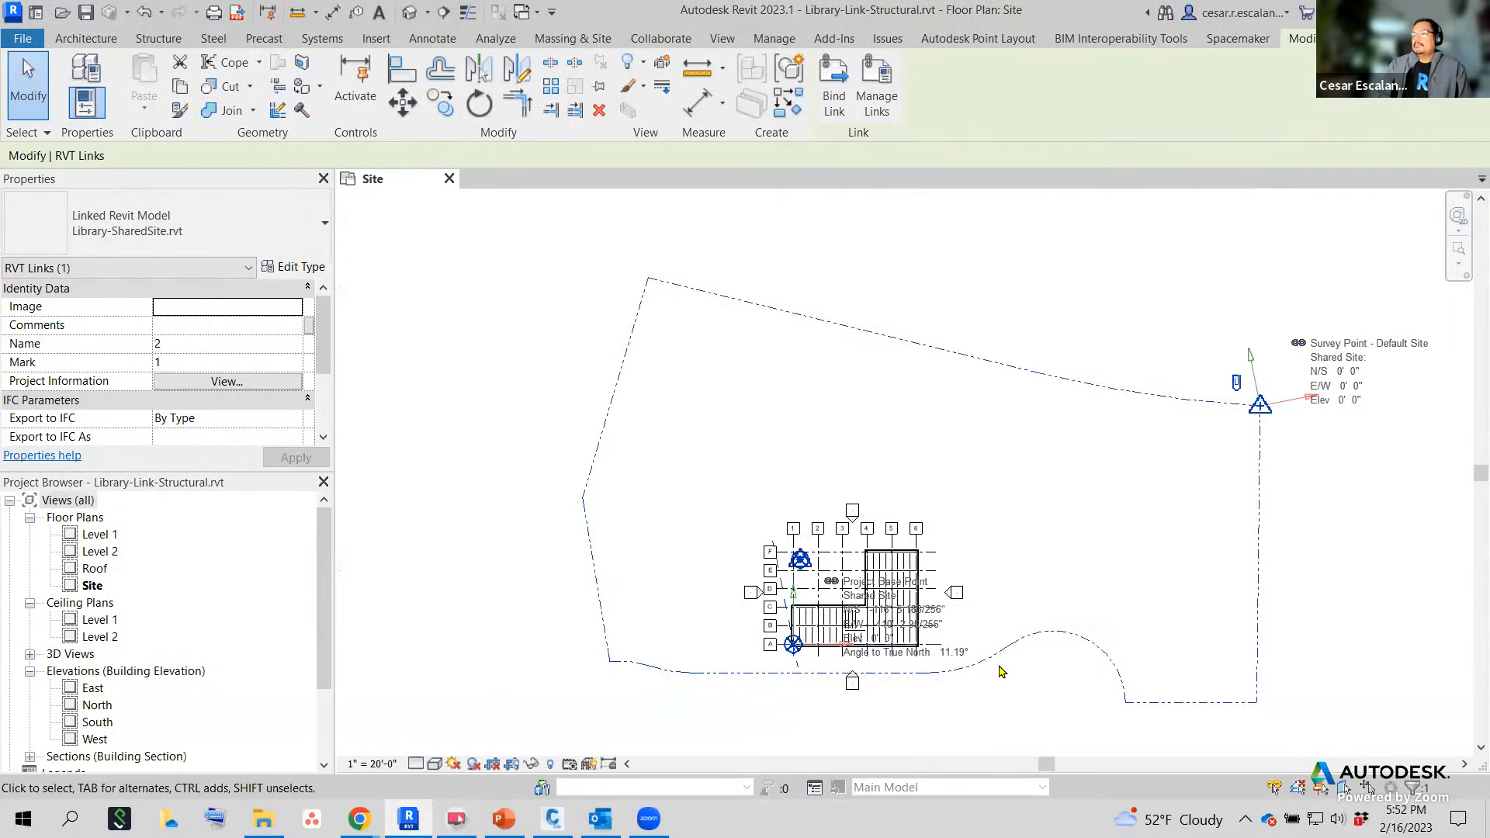
scroll(1001, 671, "up", 3)
scroll(643, 625, "up", 2)
scroll(644, 618, "up", 2)
scroll(699, 621, "down", 4)
left_click(1173, 589)
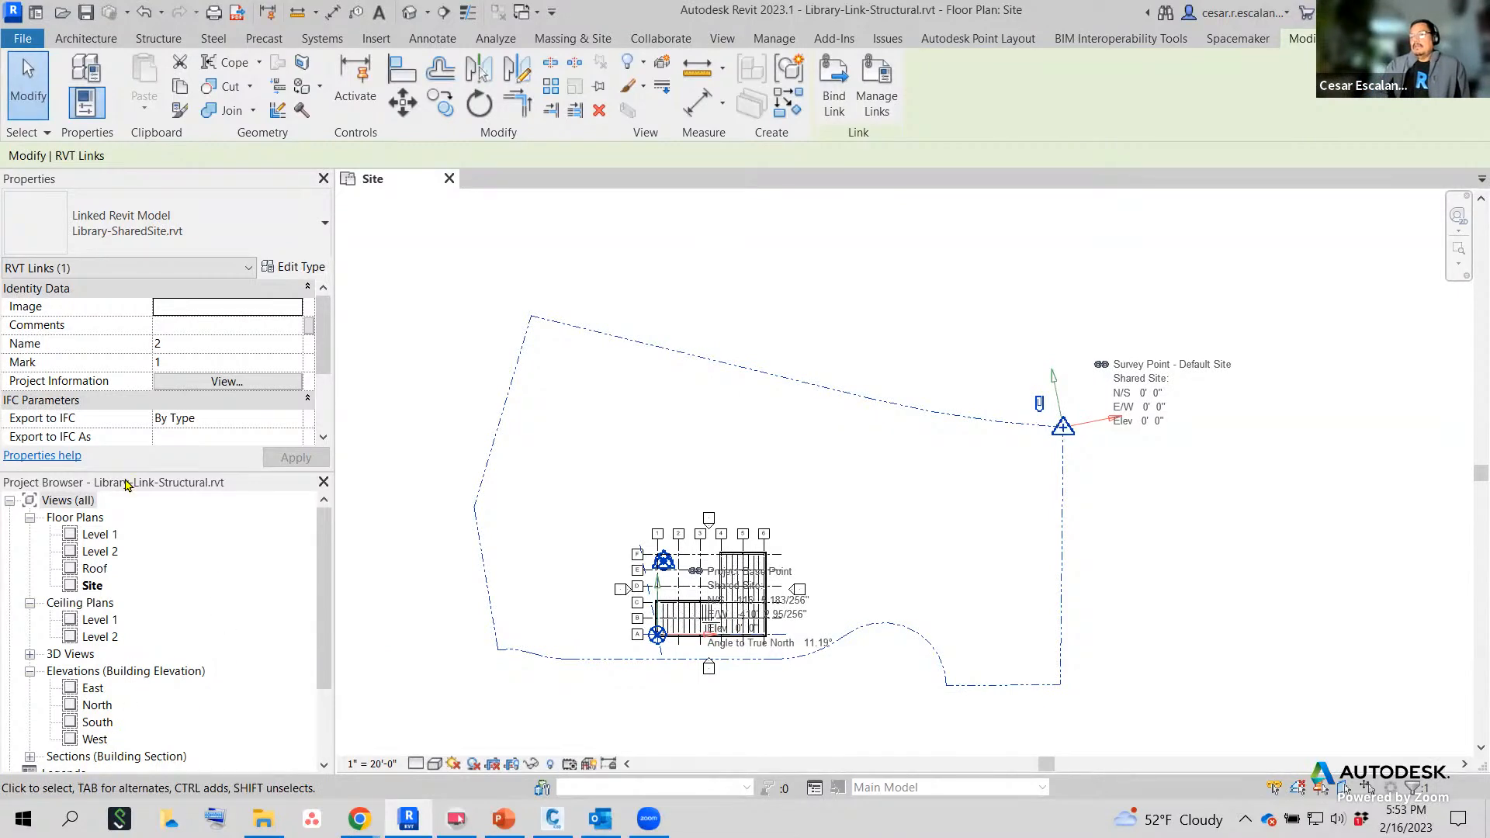
Open the South elevation and examine the height of the linked site's levels against the building's levels.
double_click(106, 723)
scroll(1148, 497, "up", 5)
scroll(1102, 571, "up", 5)
scroll(1086, 590, "down", 8)
middle_click_drag(1011, 570, 437, 526)
middle_click_drag(1045, 502, 709, 504)
scroll(708, 486, "down", 4)
scroll(1095, 446, "up", 6)
scroll(1108, 471, "up", 2)
scroll(1060, 476, "down", 10)
scroll(797, 528, "down", 1)
middle_click_drag(796, 529, 942, 527)
scroll(1009, 512, "up", 5)
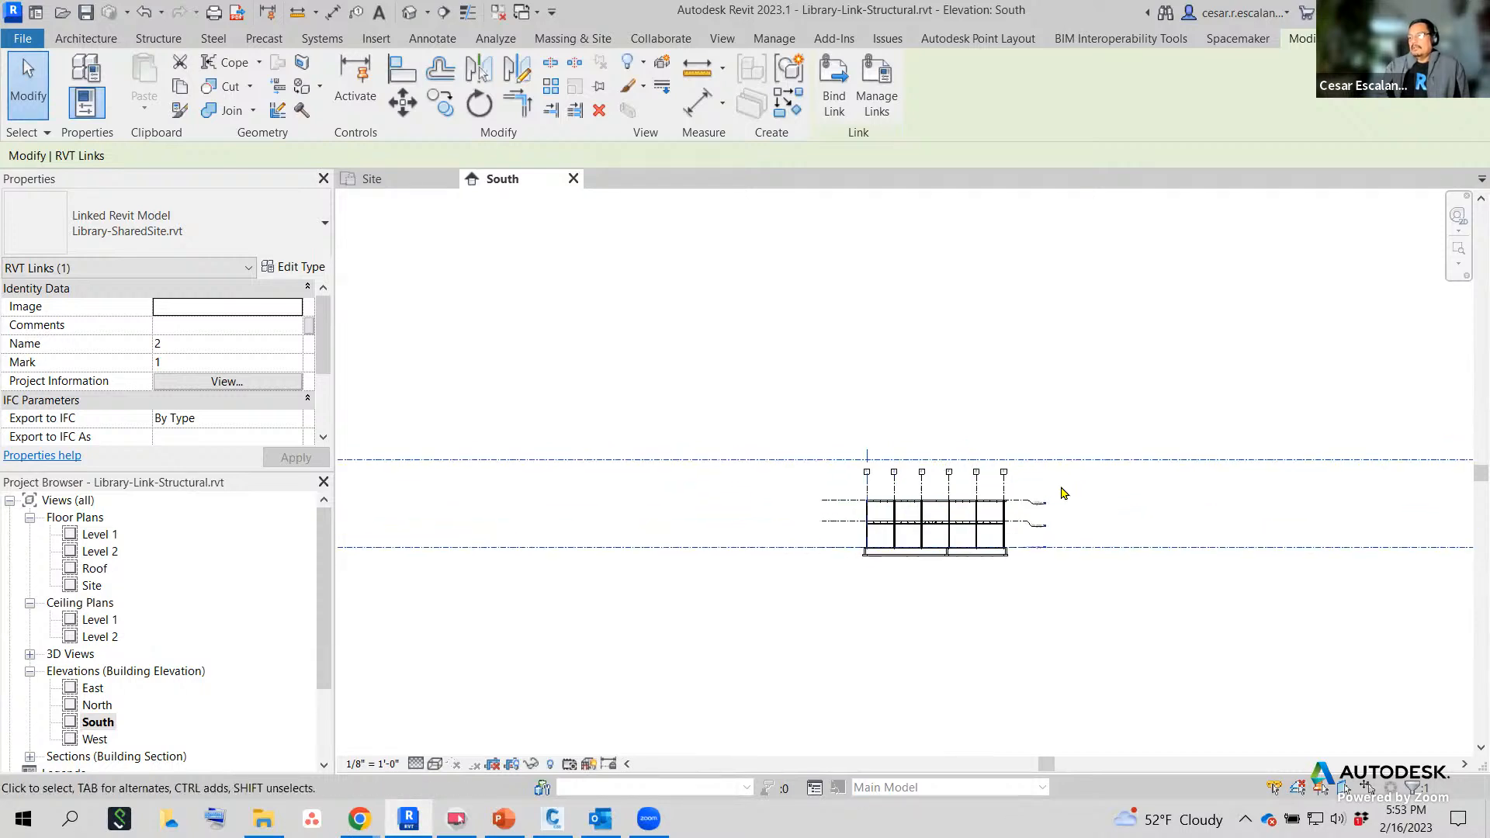
scroll(1063, 494, "up", 3)
Align the linked site's upper level line, above the grid heads, to the TO Conc Level 1 line in the South elevation.
left_click(1044, 483)
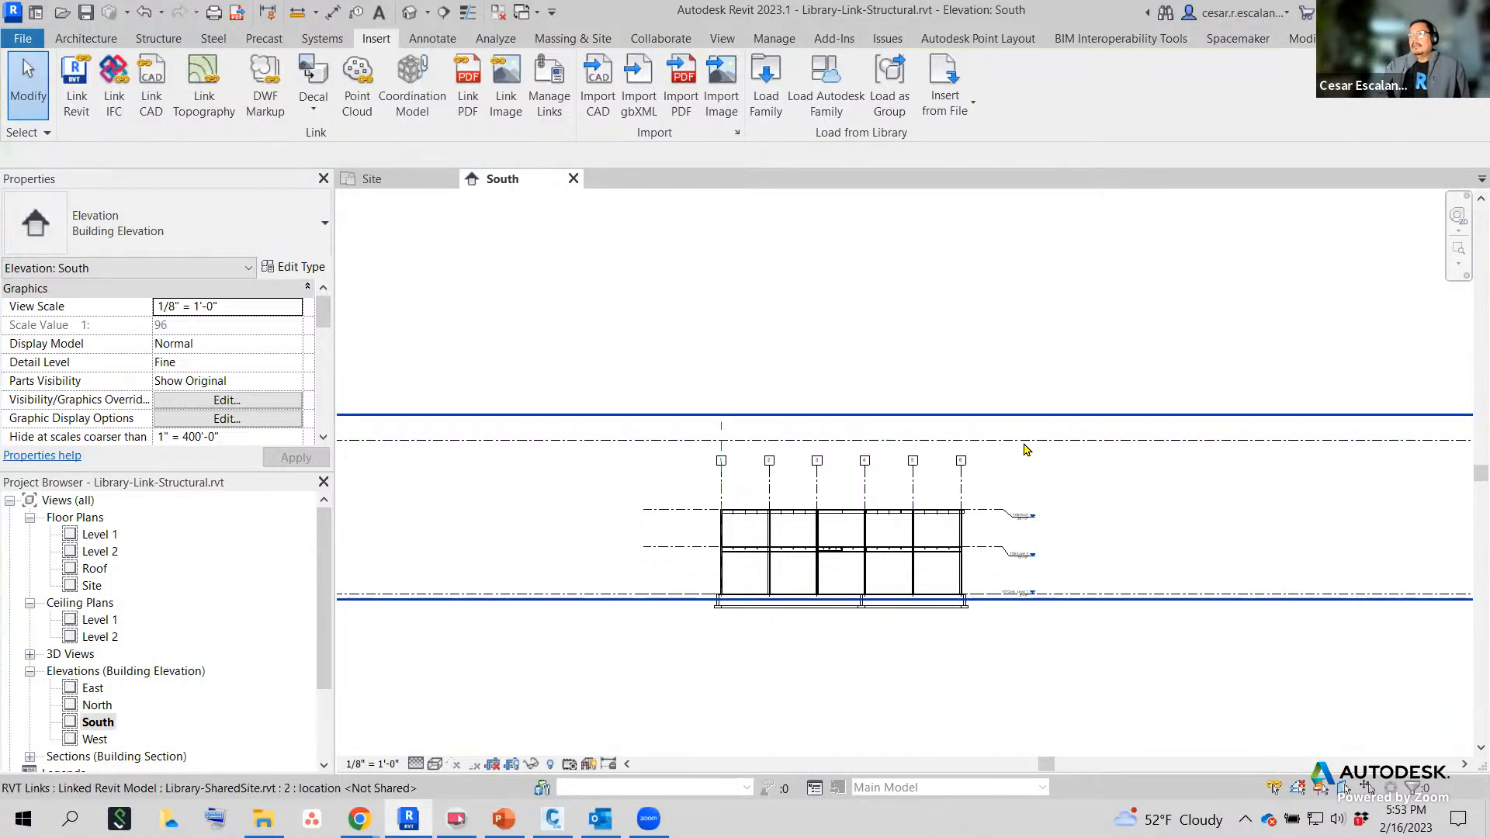
left_click(1022, 449)
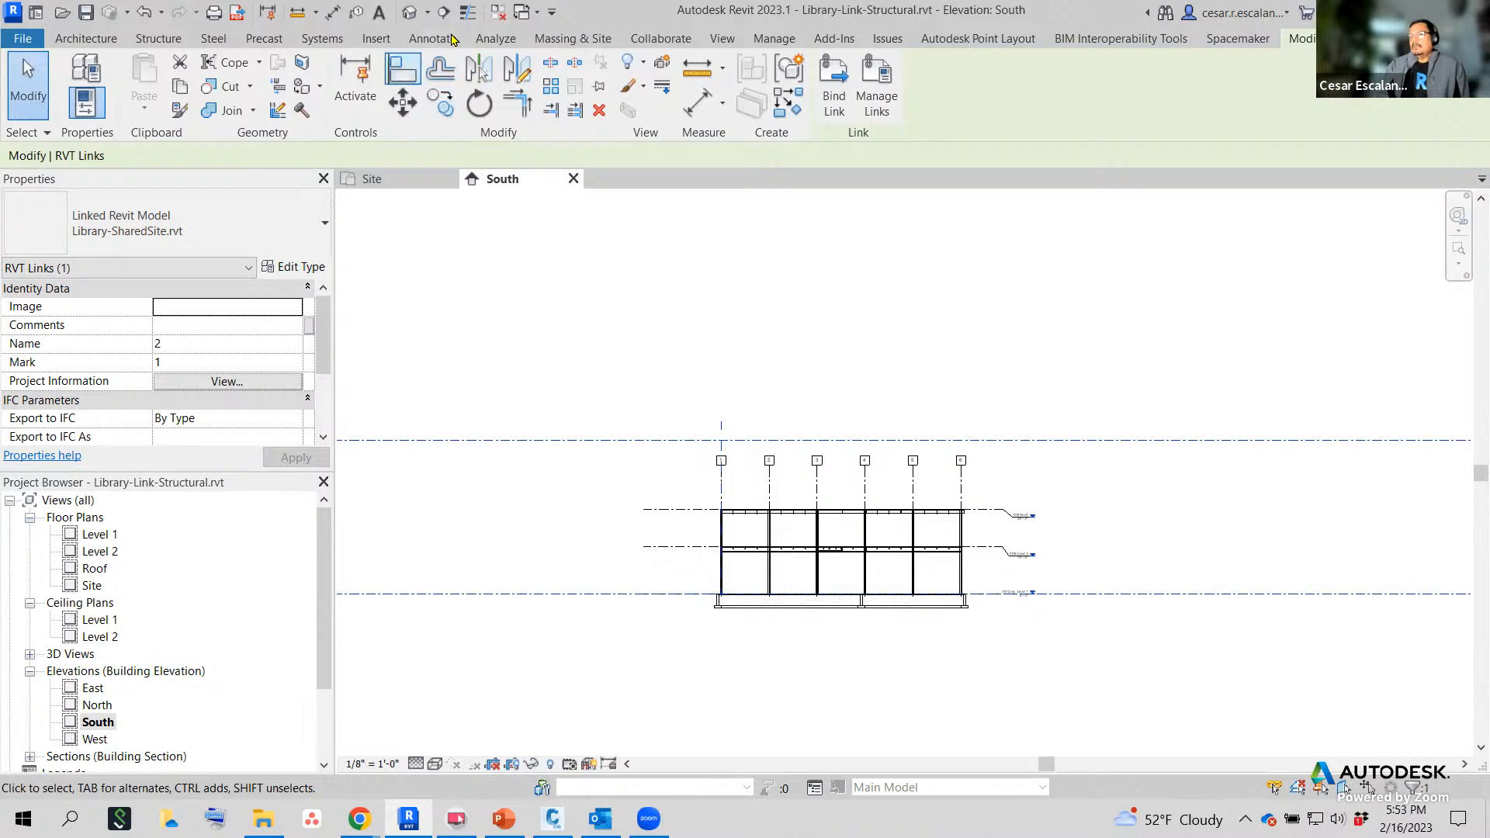
left_click(403, 72)
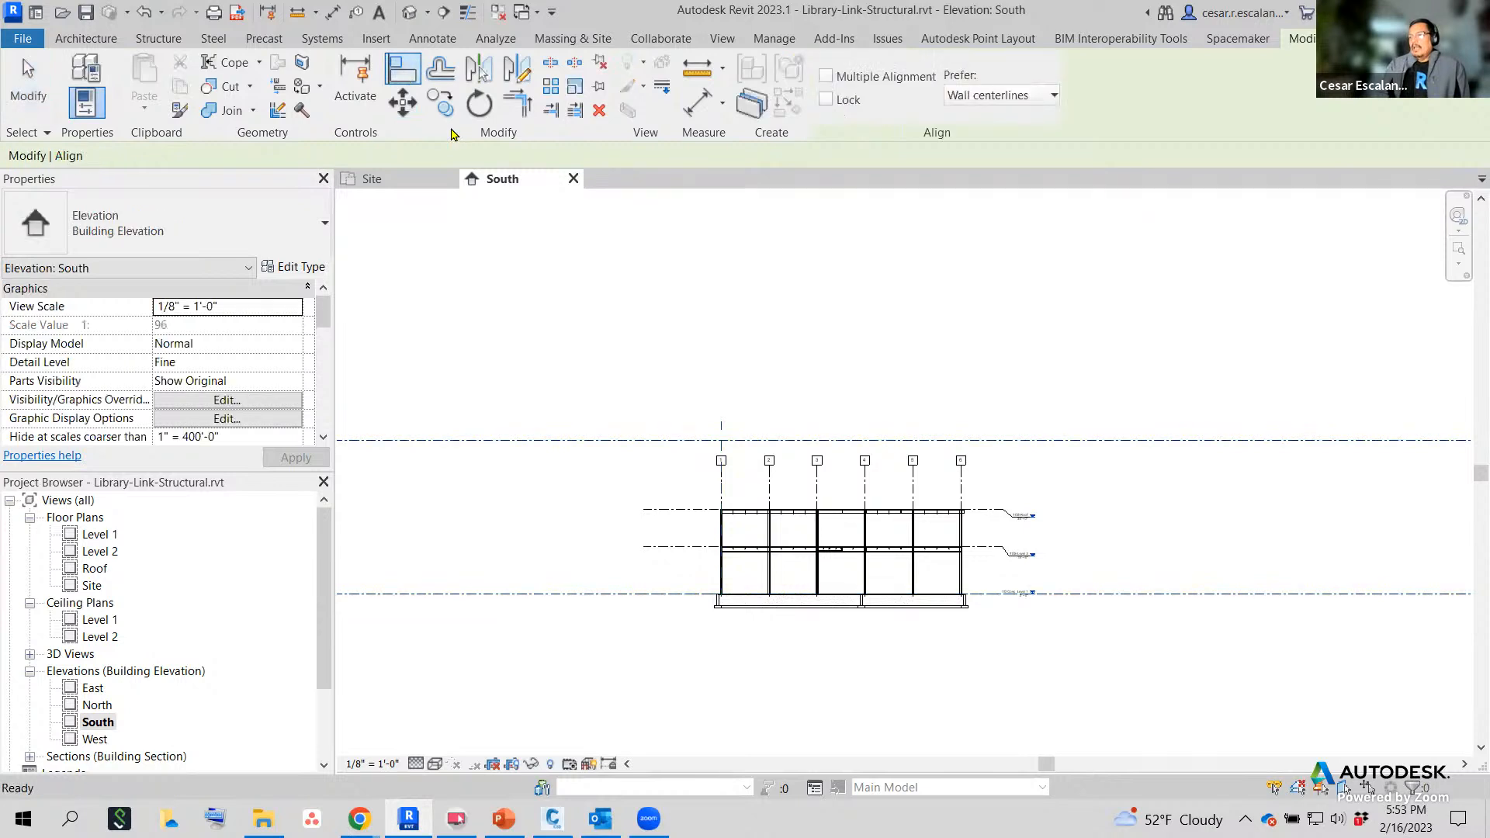
scroll(1002, 621, "up", 6)
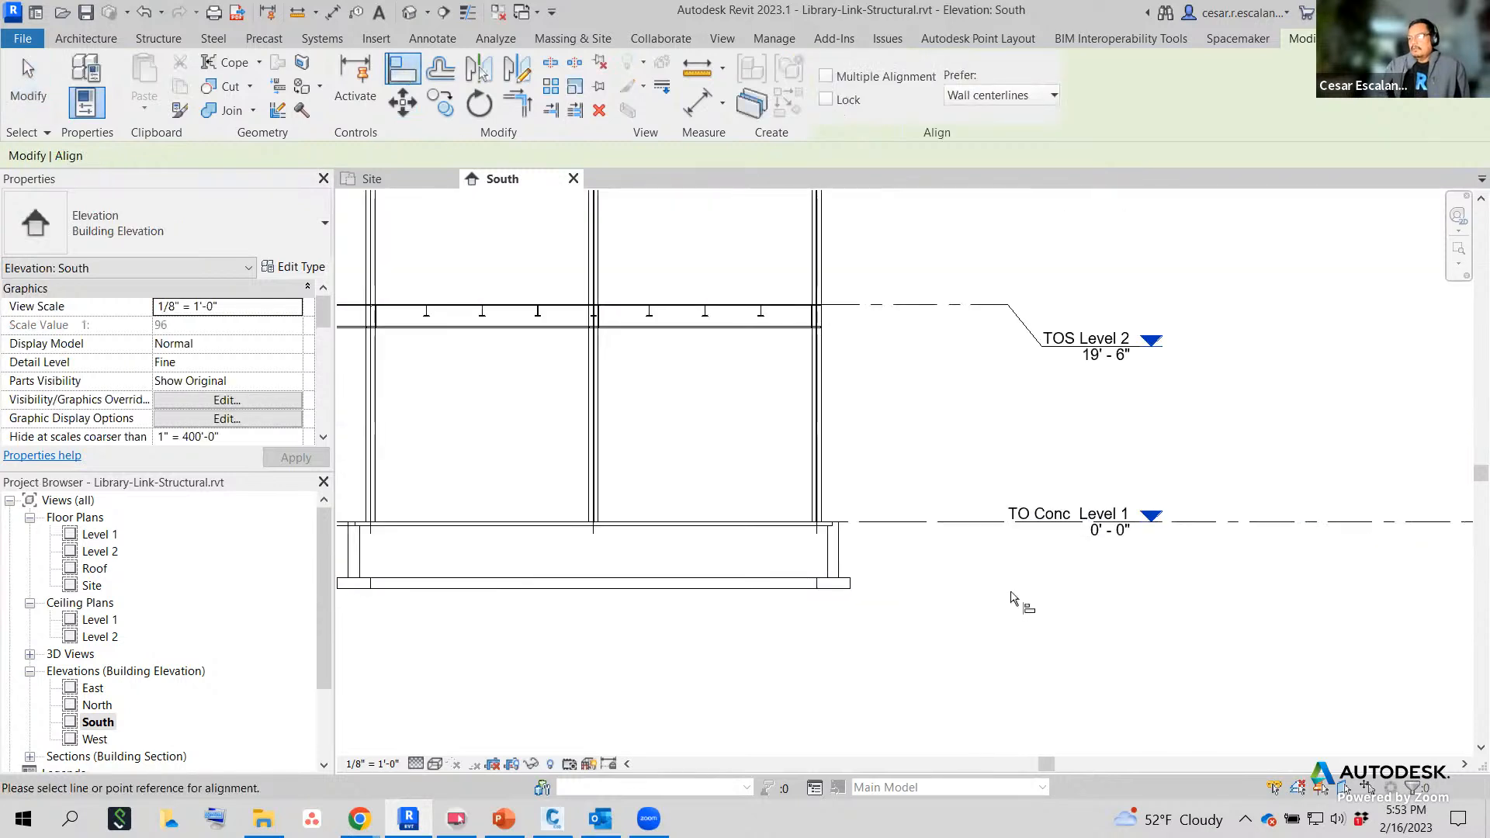
left_click(1000, 529)
scroll(1037, 612, "down", 4)
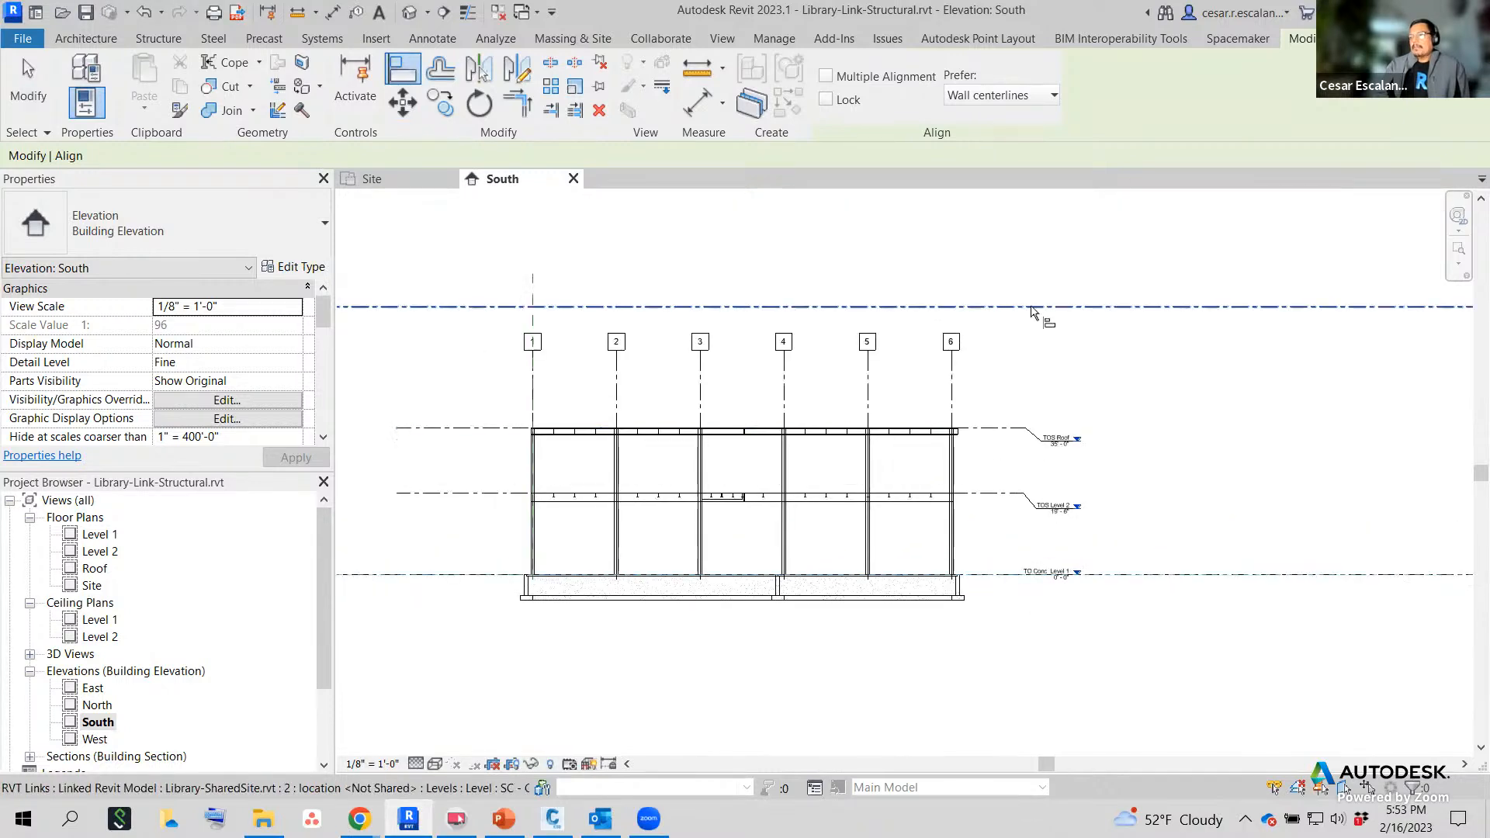
left_click(1031, 308)
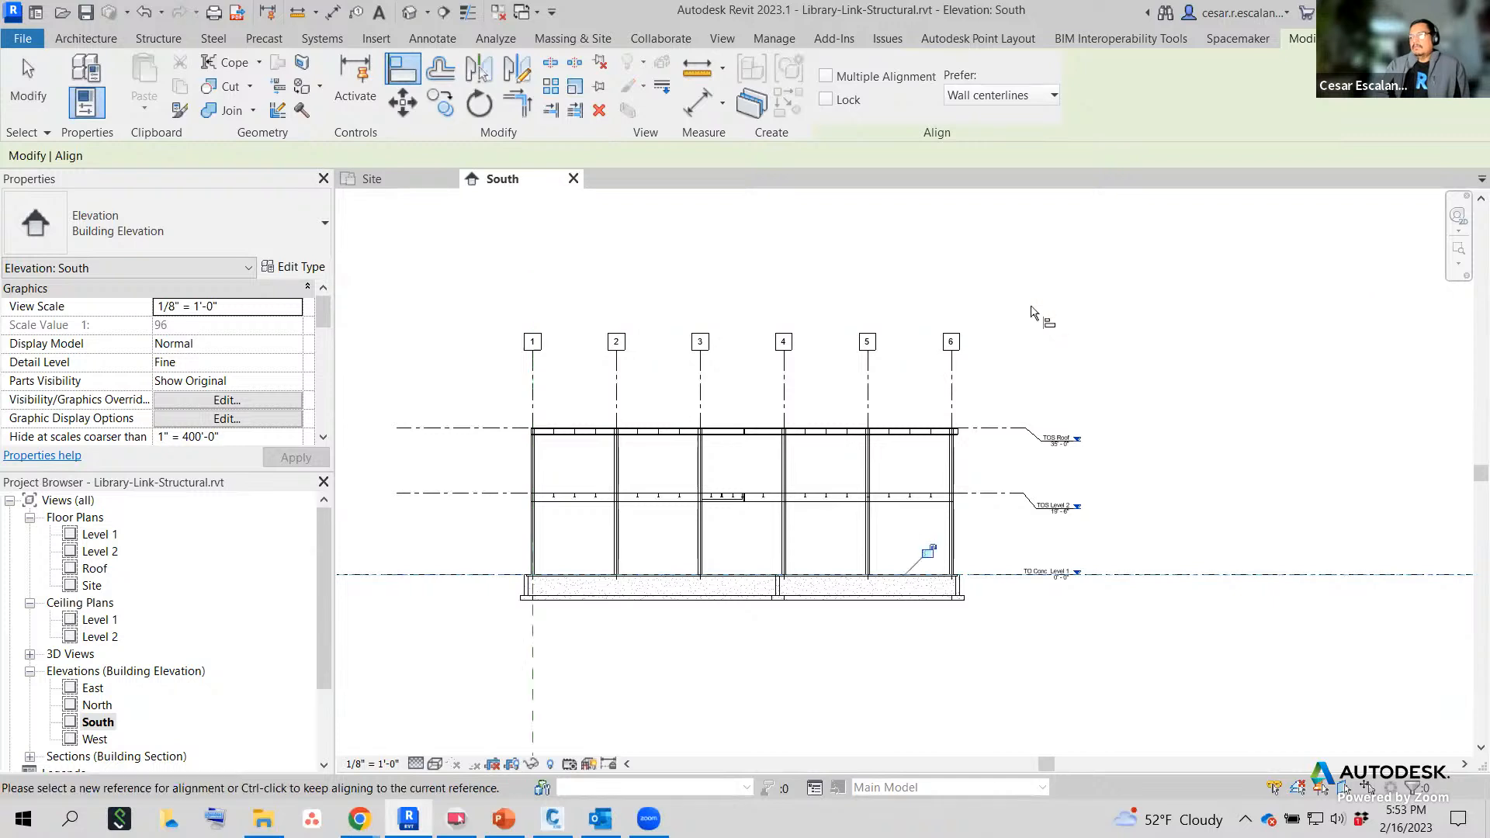
key("Escape")
key("Escape")
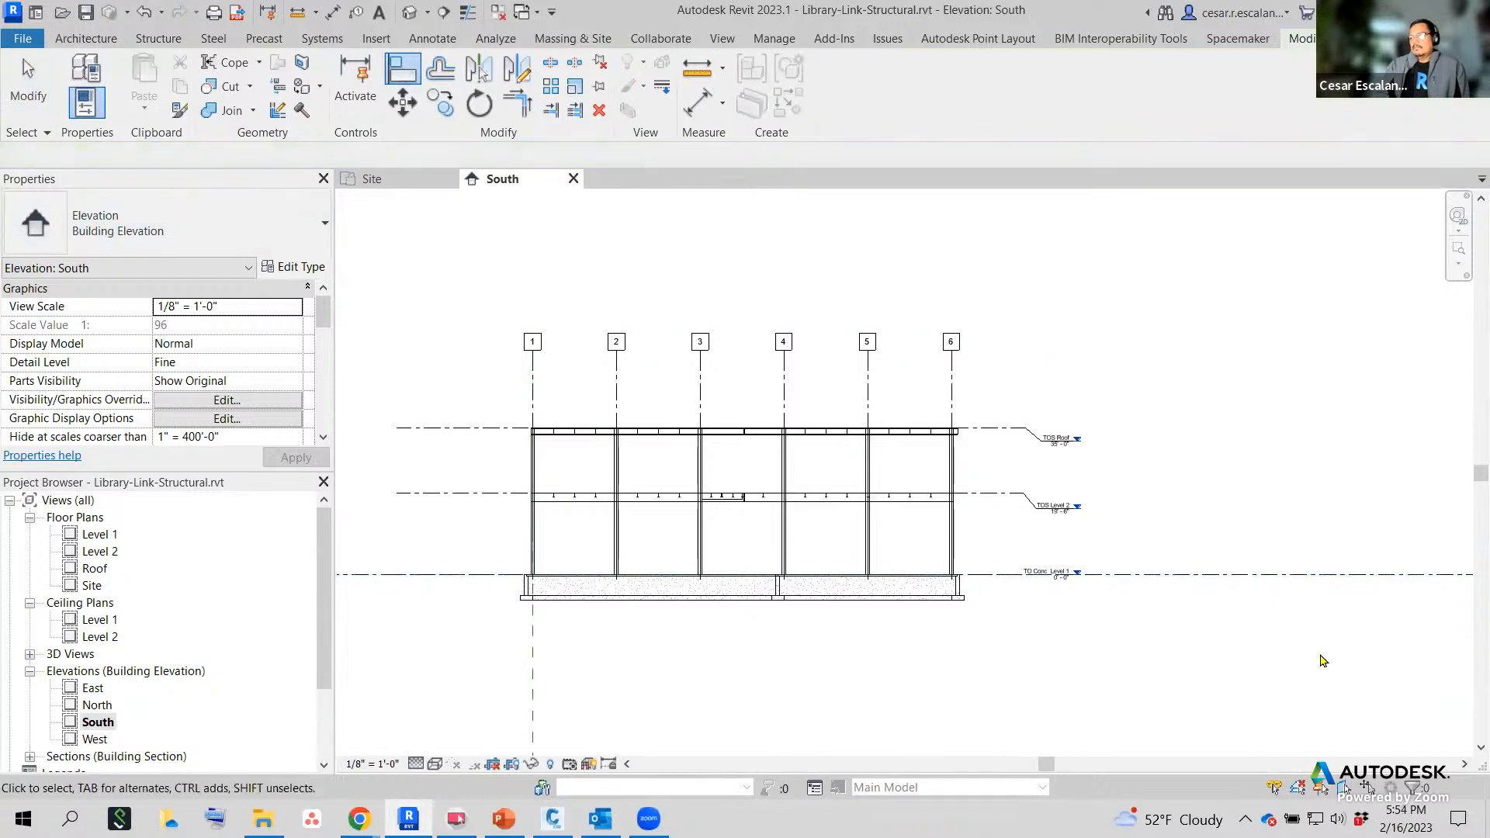
scroll(1086, 568, "up", 2)
scroll(1086, 569, "up", 1)
scroll(854, 547, "down", 5)
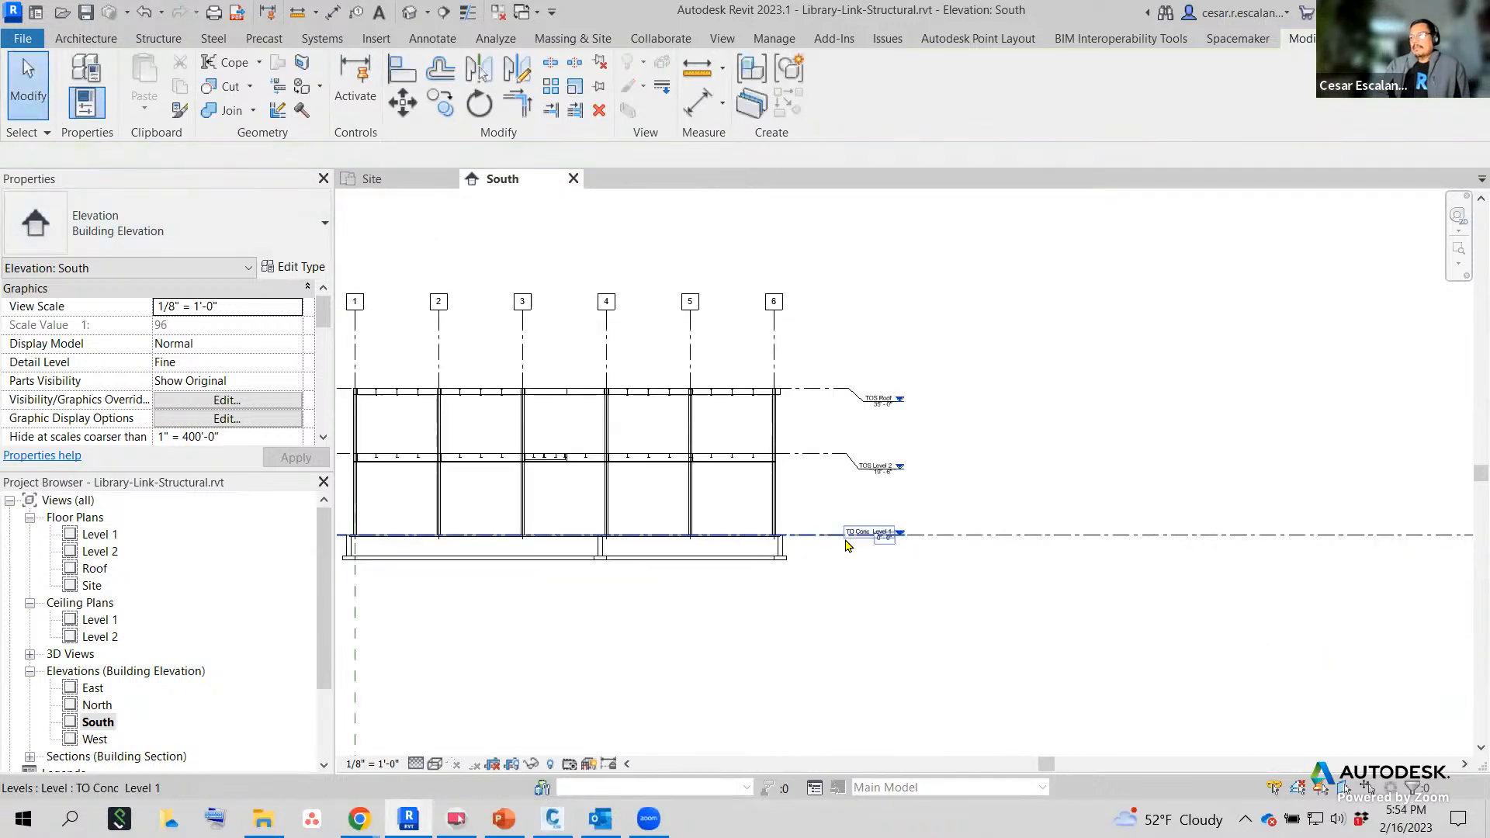
scroll(854, 549, "down", 2)
middle_click_drag(1167, 723, 1187, 664)
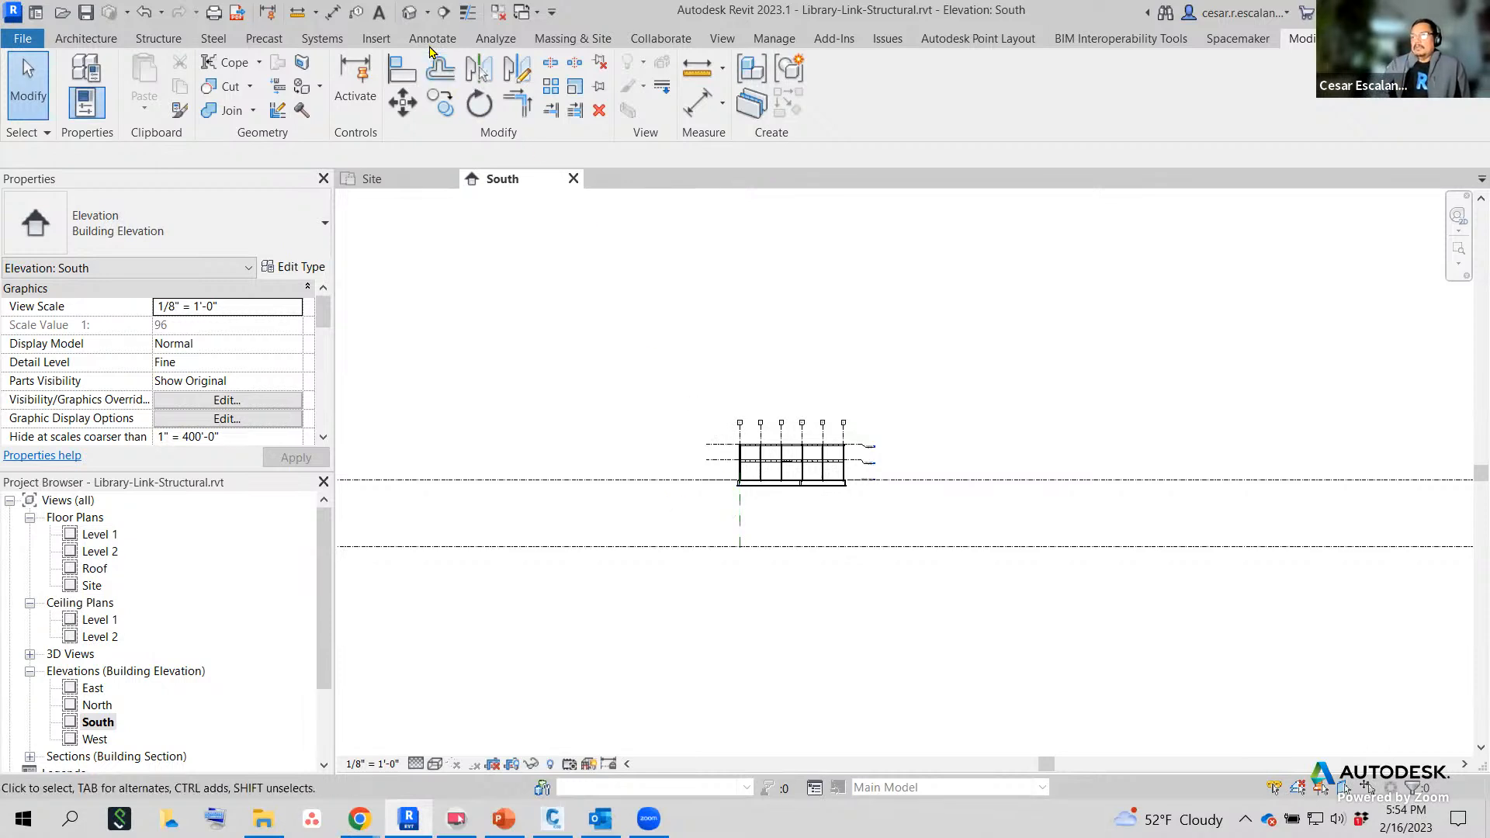
Open the default 3D view and tile it with the South elevation and Site plan.
left_click(409, 13)
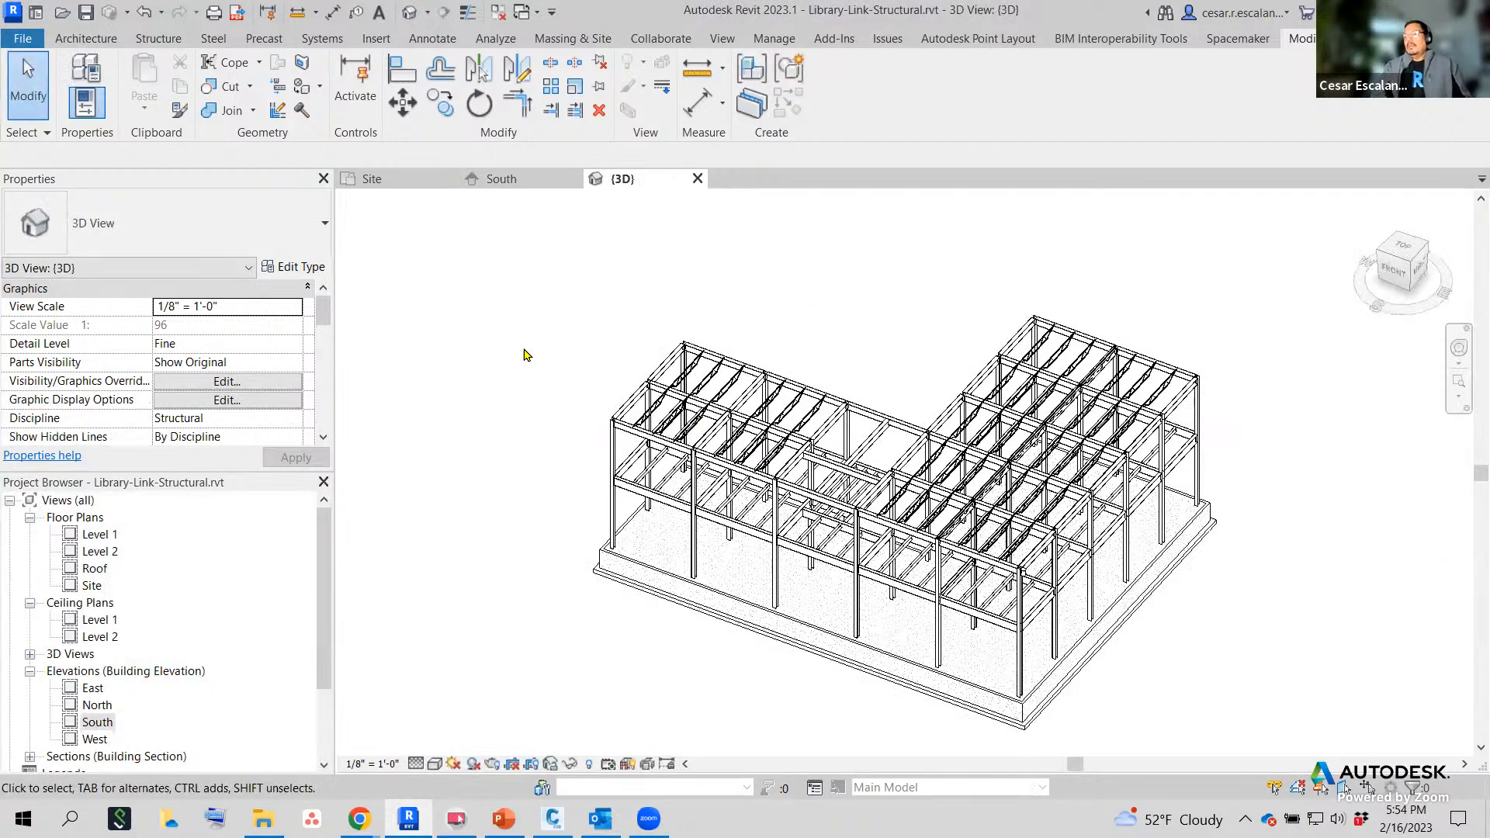
key("w")
key("t")
scroll(688, 347, "down", 2)
middle_click_drag(686, 327, 665, 312)
scroll(532, 250, "down", 2)
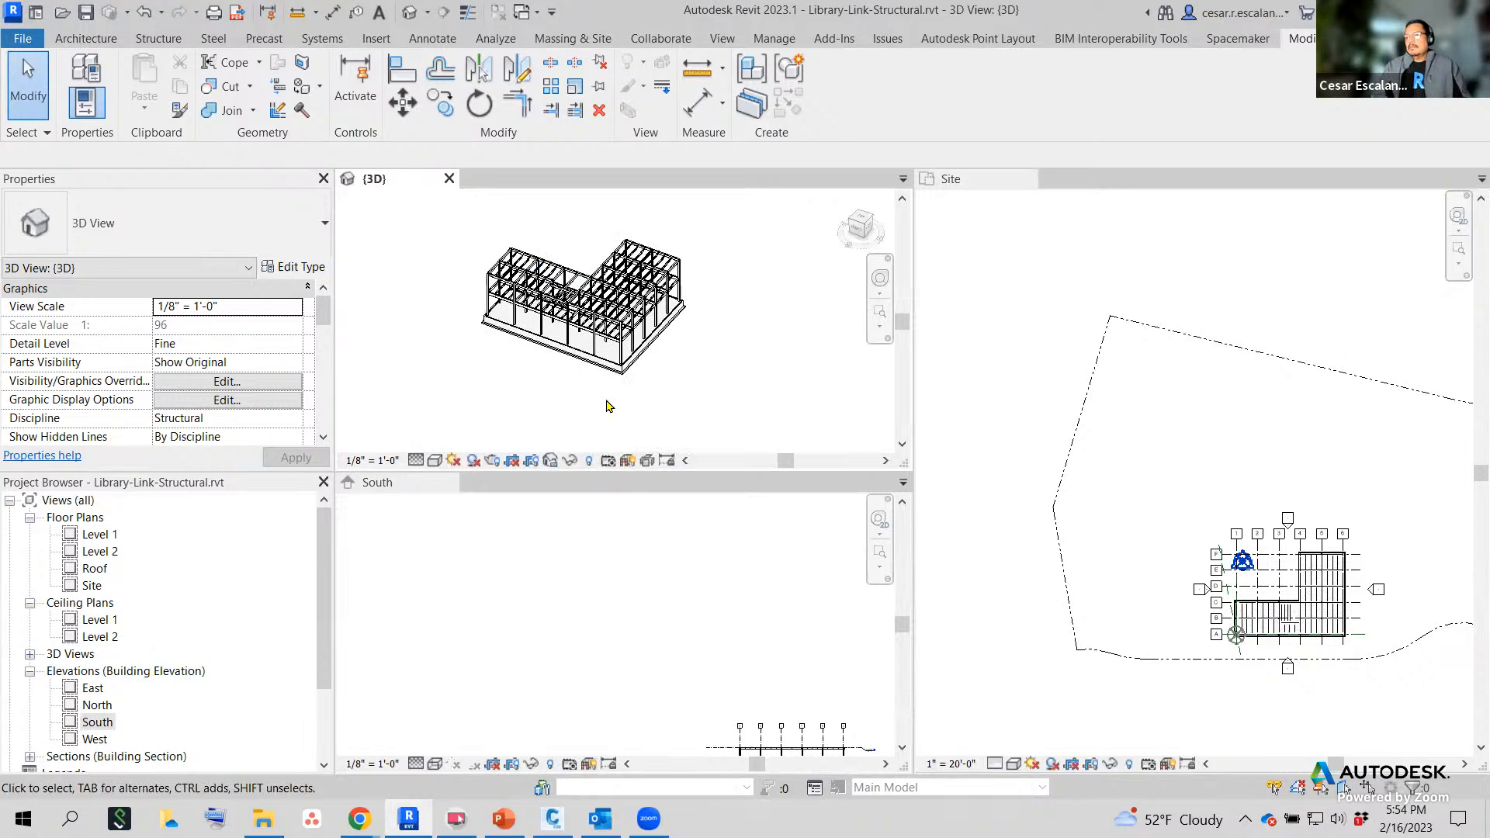
Examine the building in the tiled views and compare its base point with the linked site's survey point in the Site plan.
middle_click_drag(1210, 434, 968, 380)
middle_click_drag(1135, 441, 1219, 485)
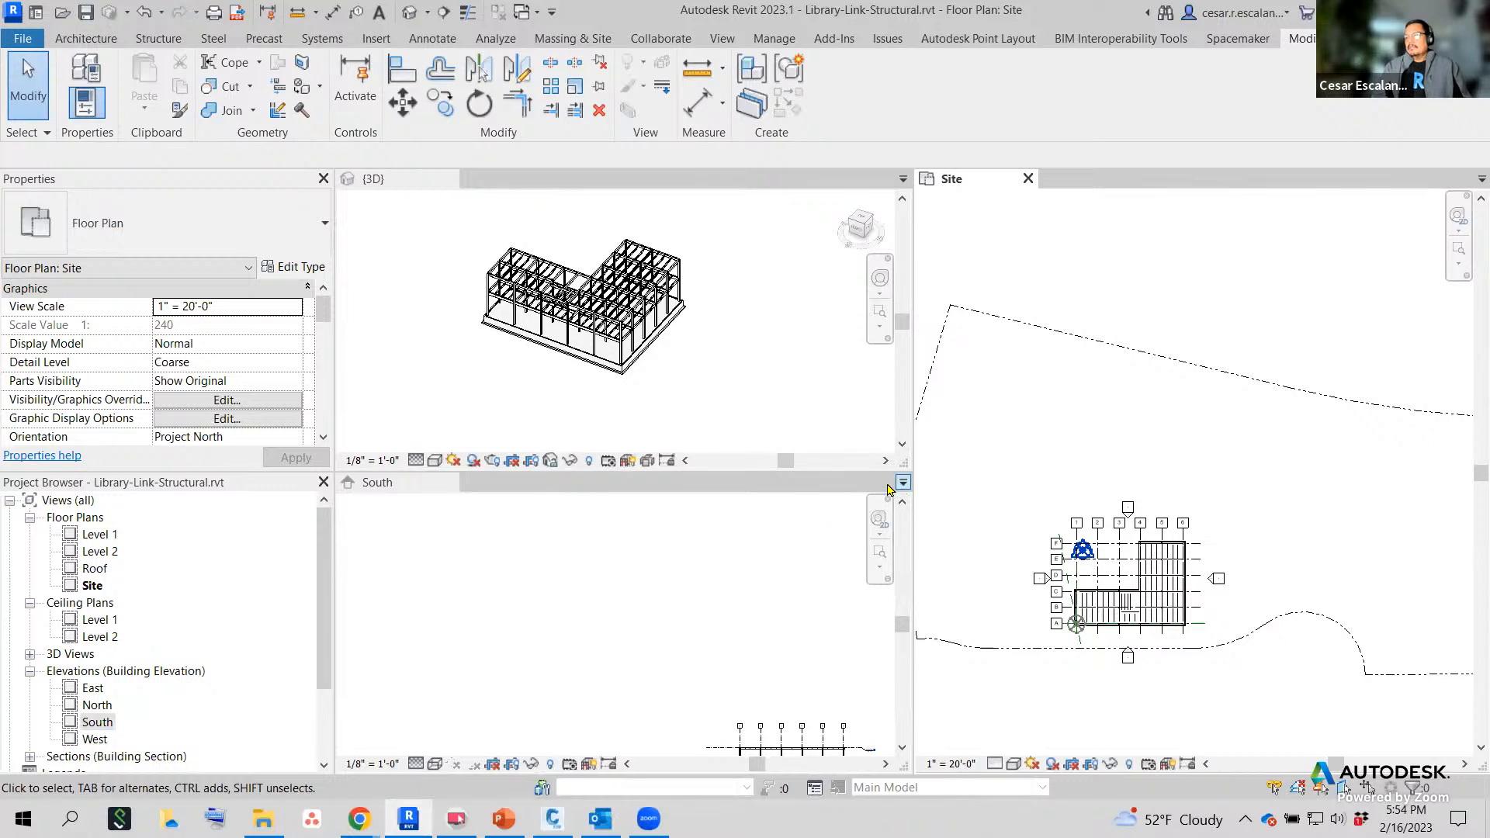
scroll(499, 580, "down", 3)
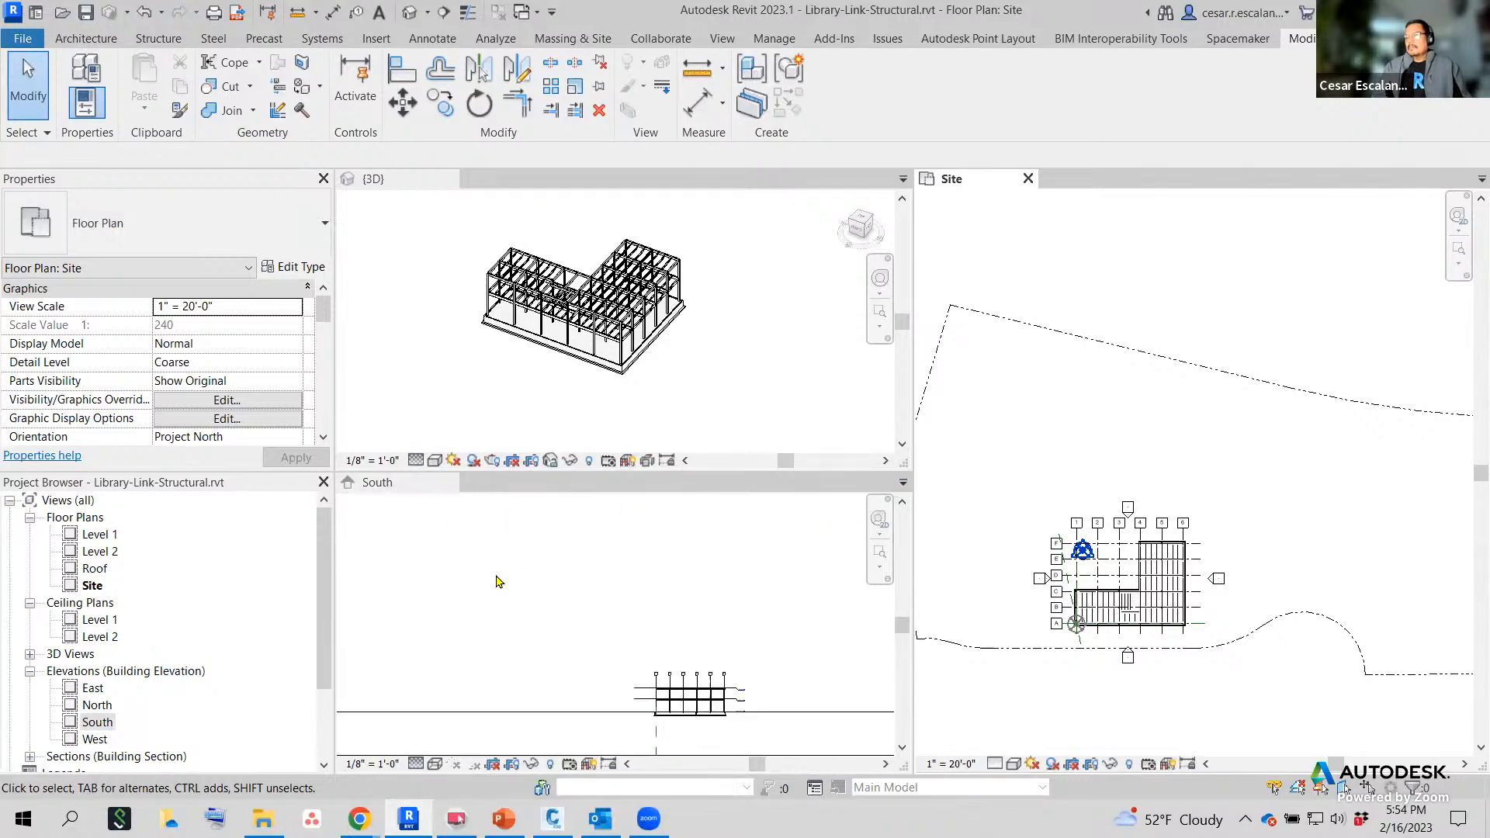
scroll(818, 654, "up", 4)
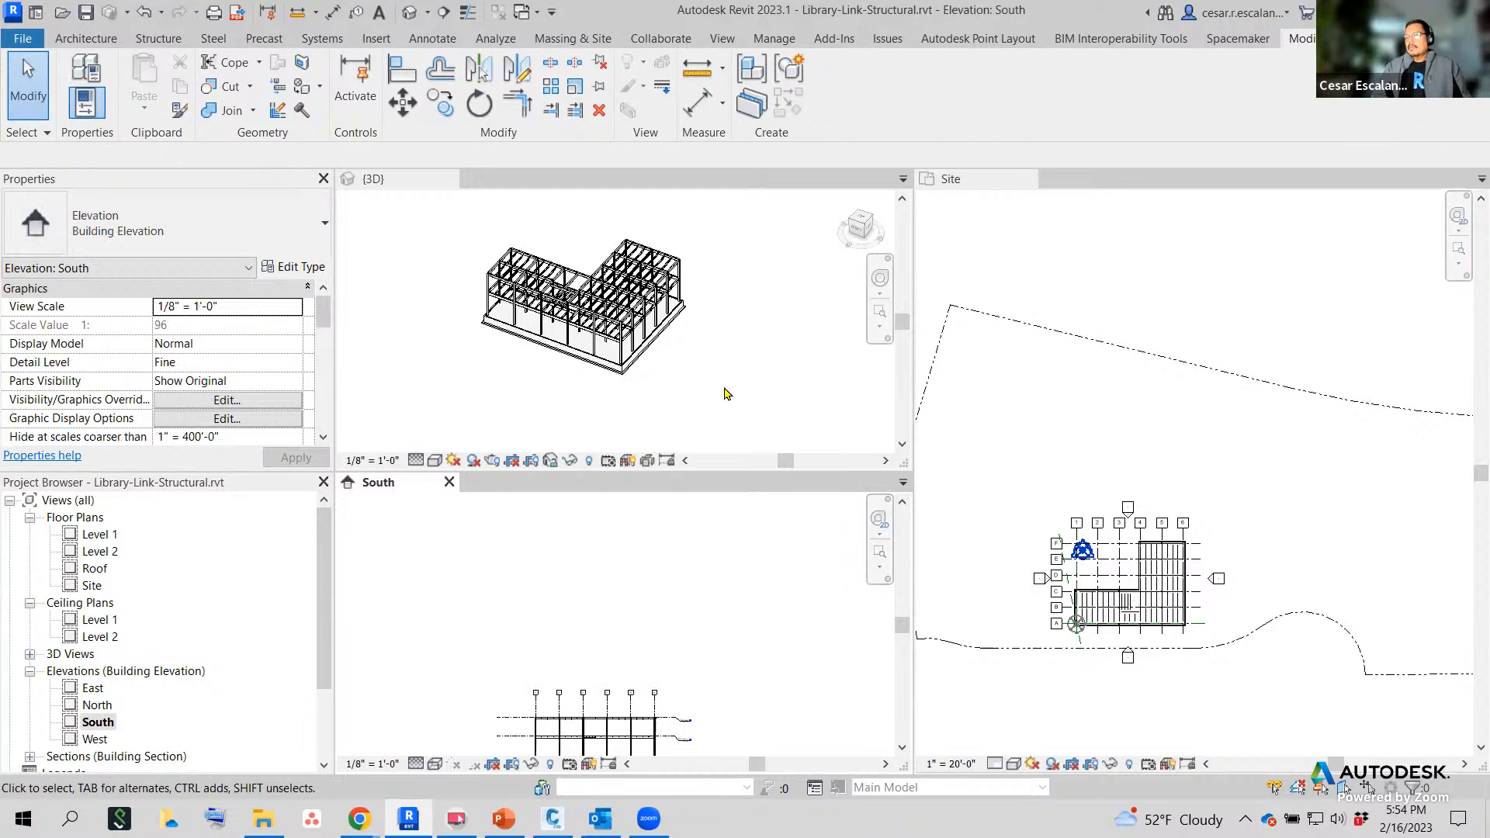
scroll(737, 388, "up", 3)
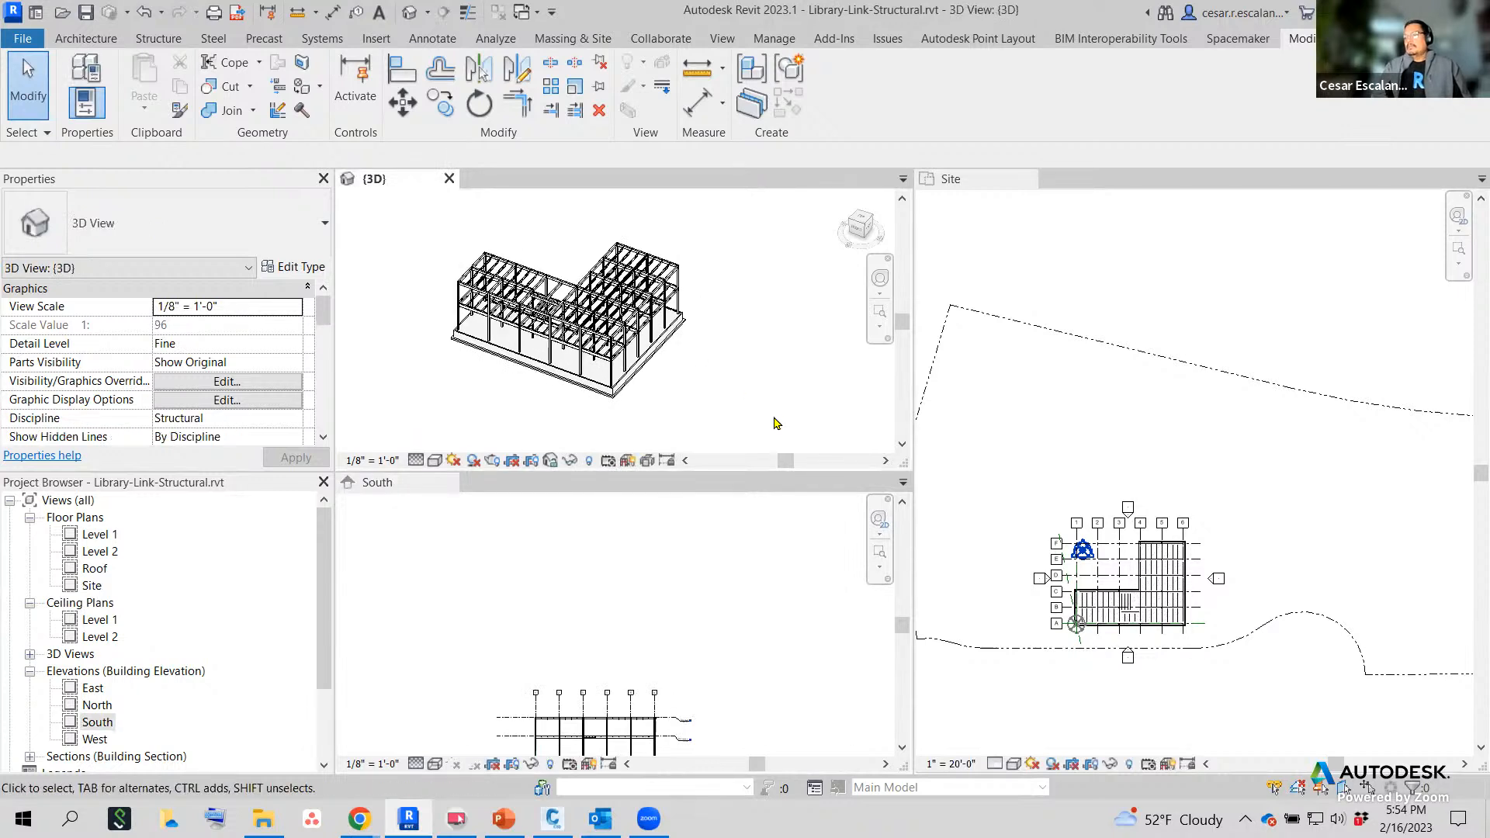
scroll(970, 423, "down", 2)
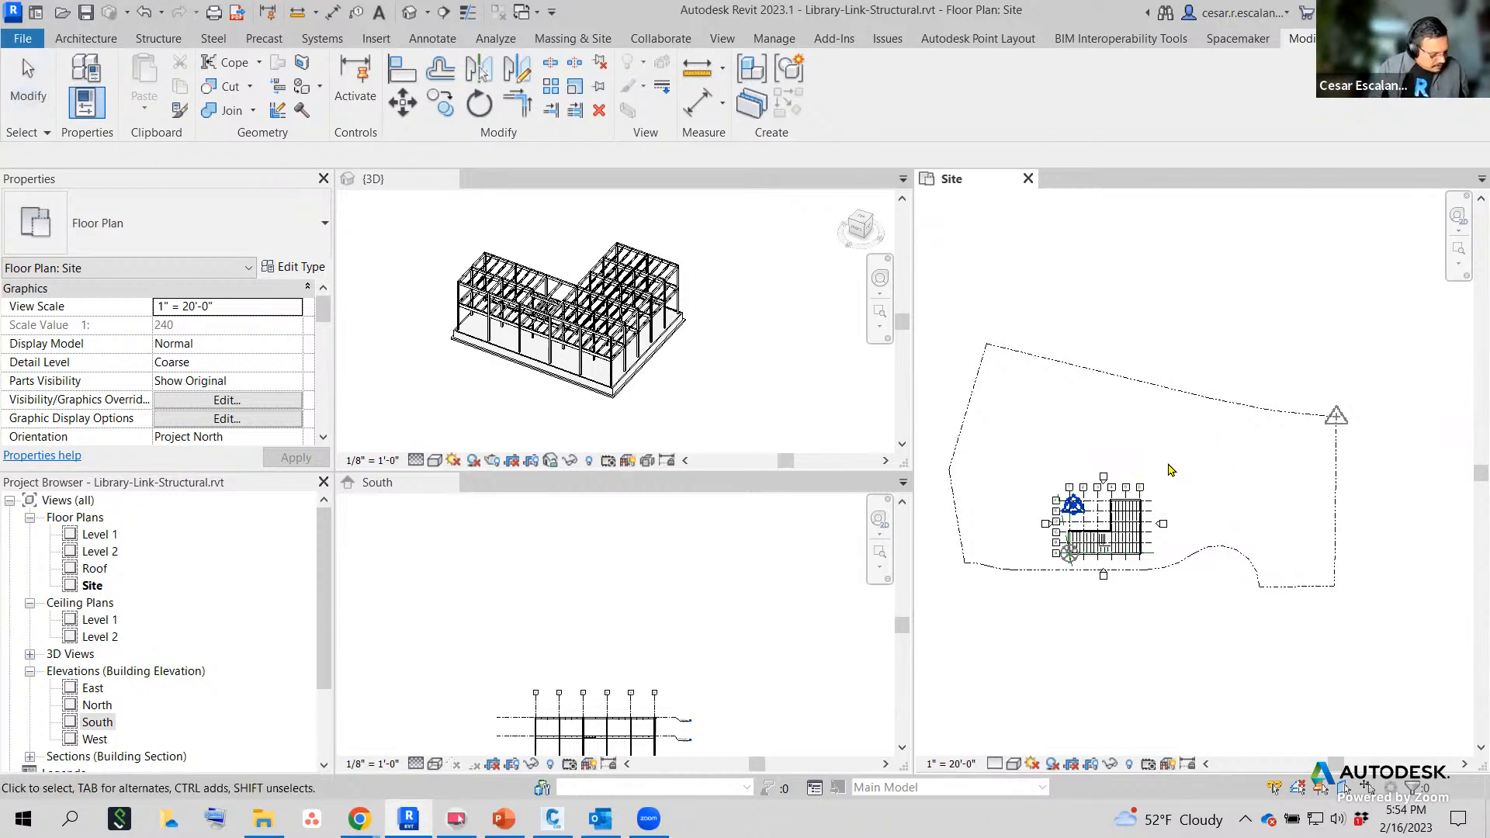
mouse_move(1076, 480)
left_mouse_down()
mouse_move(1047, 515)
mouse_move(1081, 478)
mouse_move(1358, 412)
left_mouse_up()
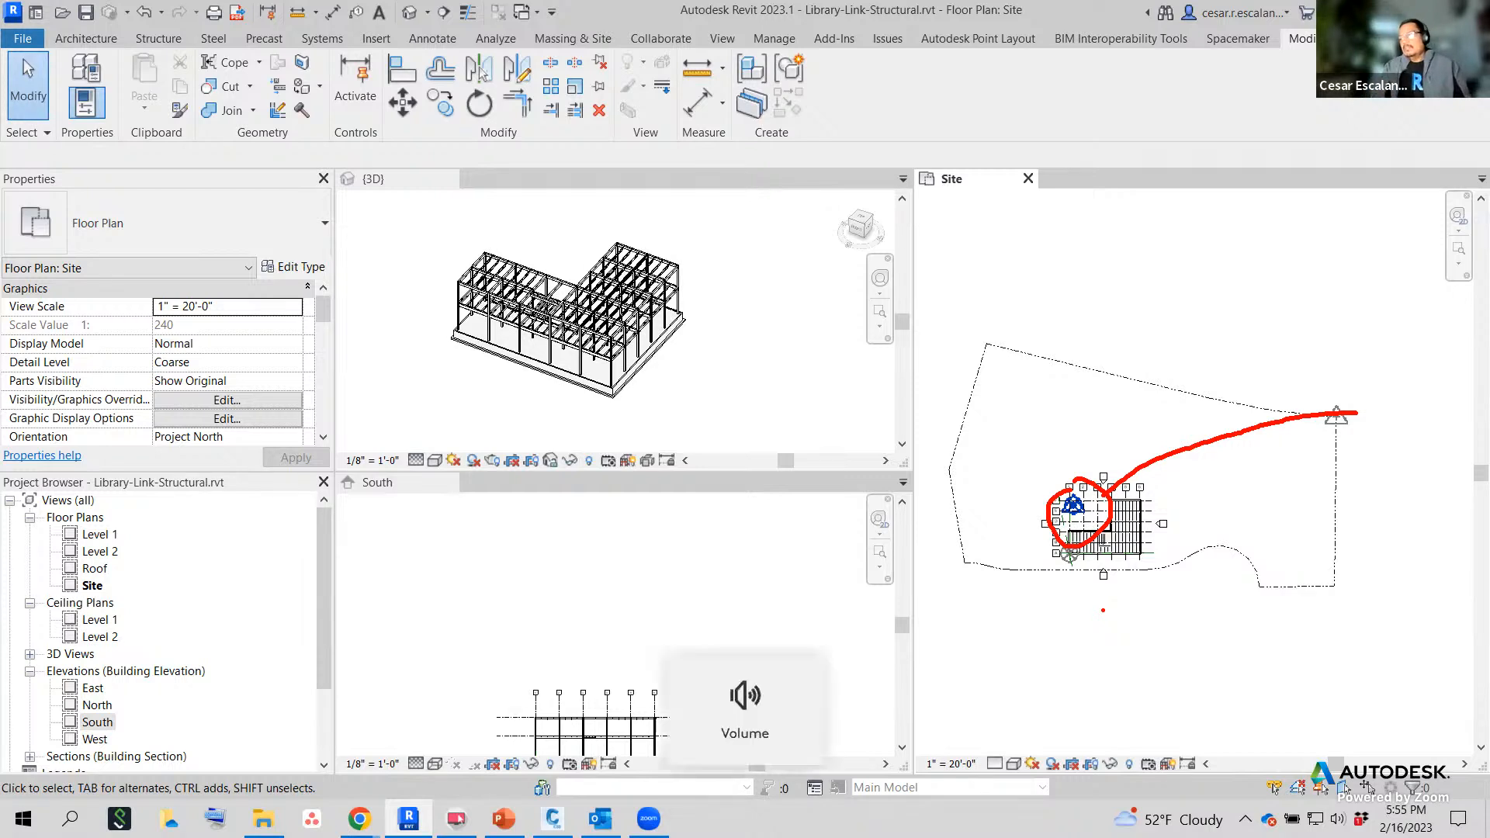
key("Escape")
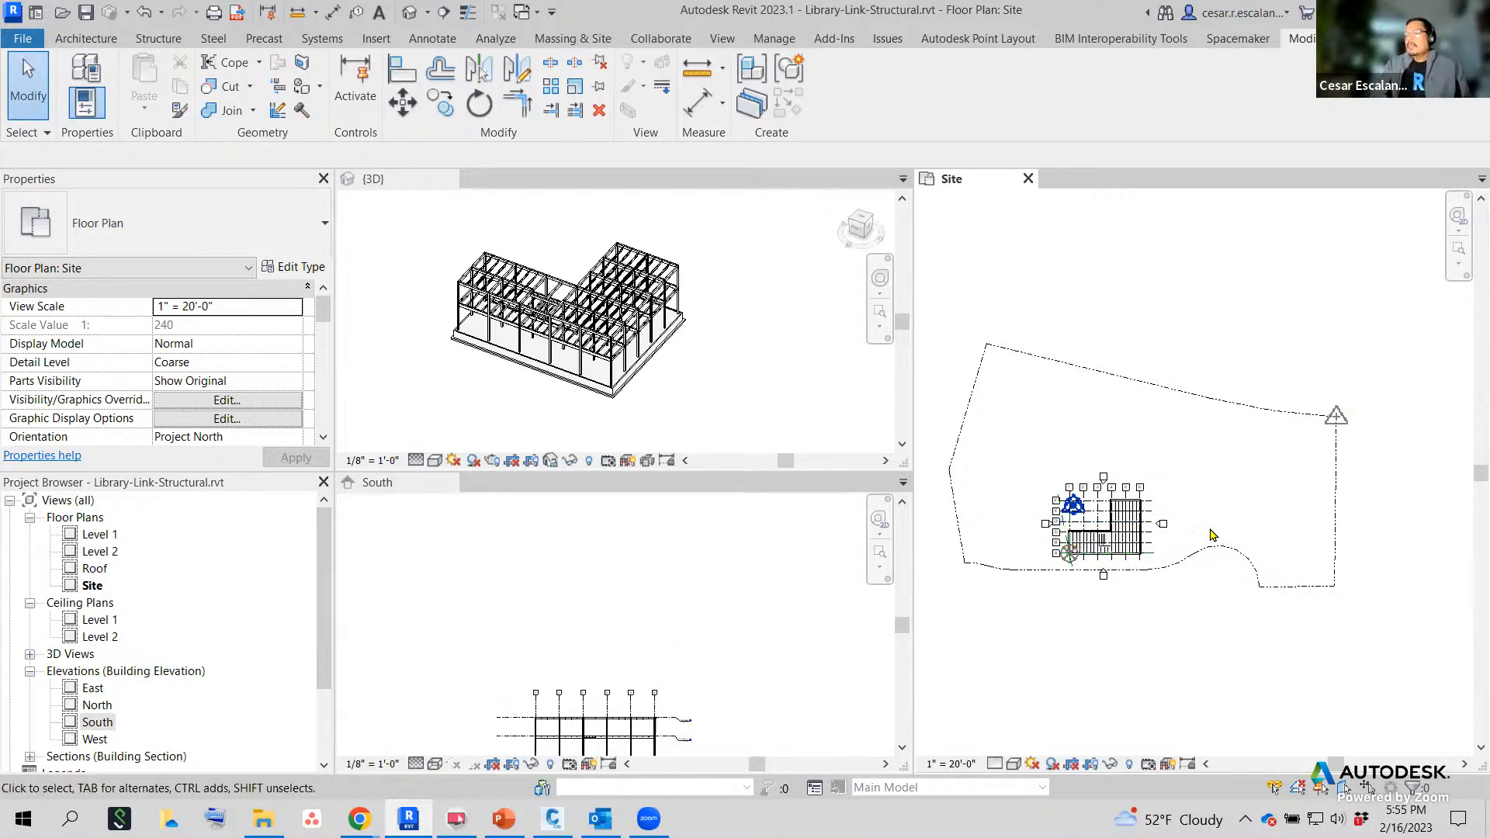
Reconcile the linked site's Shared Site setting by acquiring the shared coordinate system from Library-SharedSite.rvt at the Default Site position.
left_click(1311, 567)
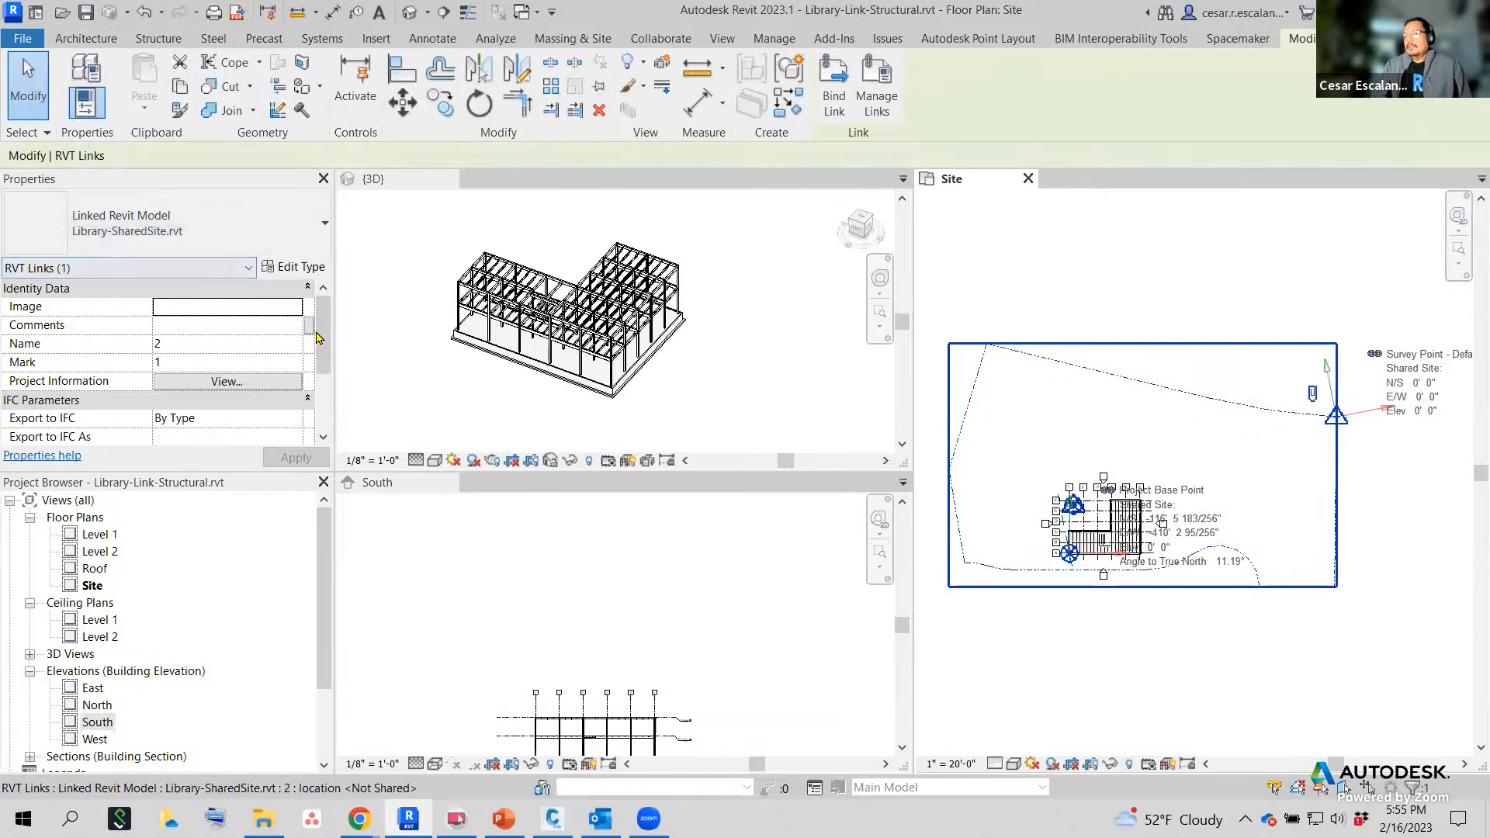
scroll(318, 356, "down", 5)
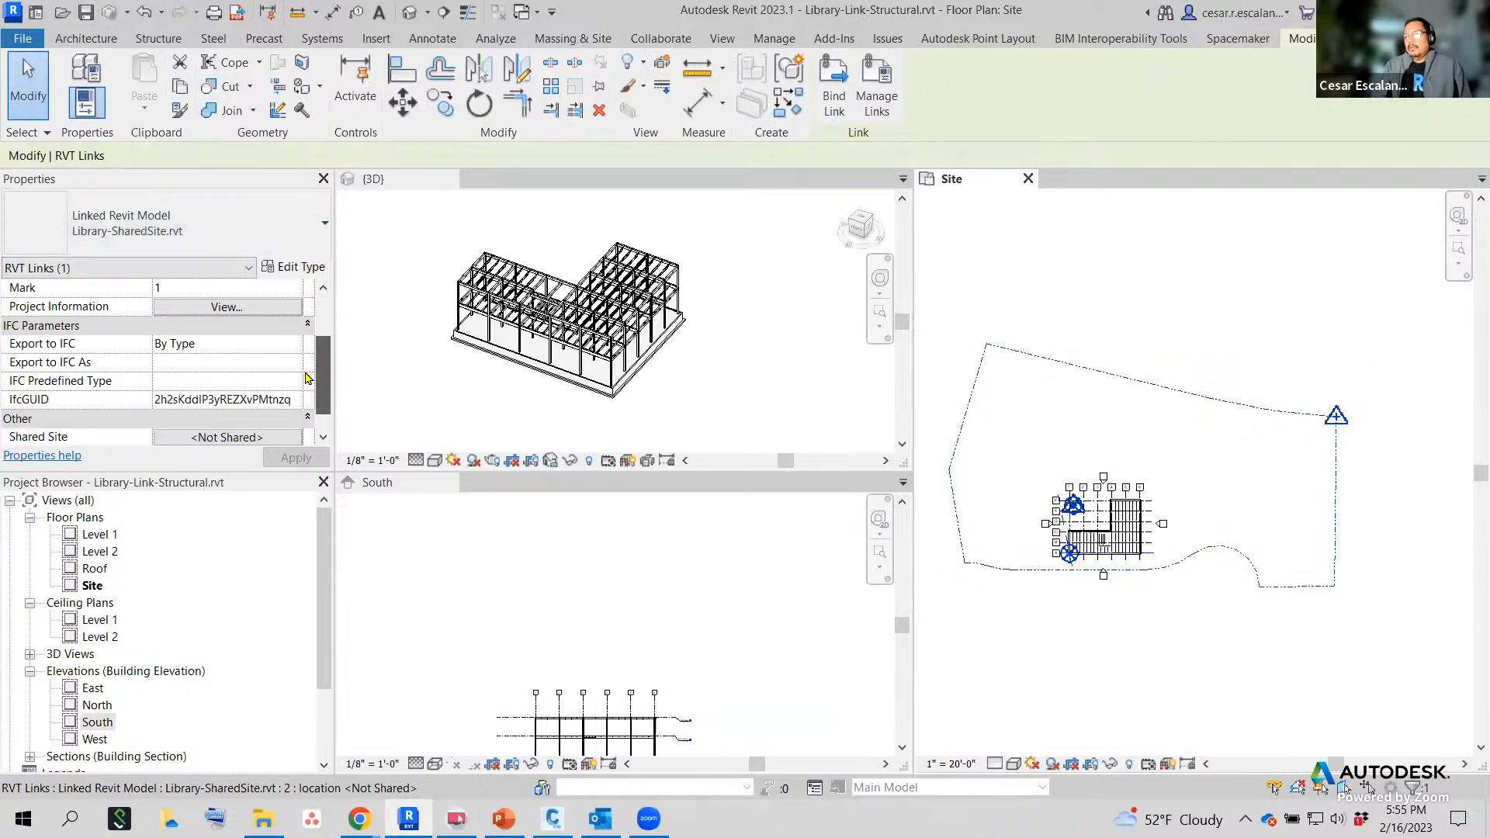
scroll(305, 386, "down", 1)
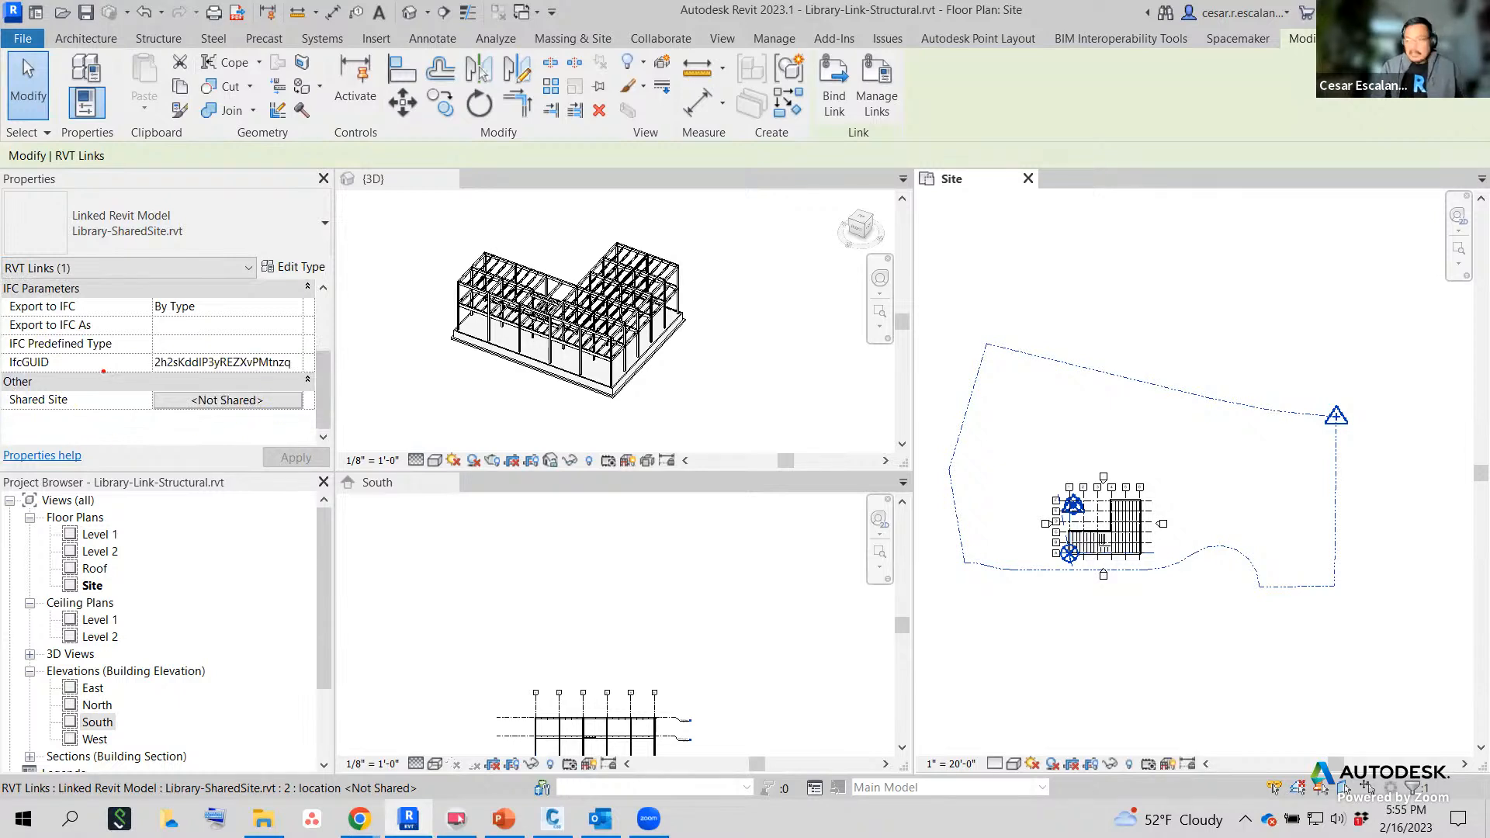
left_click_drag(6, 360, 331, 440)
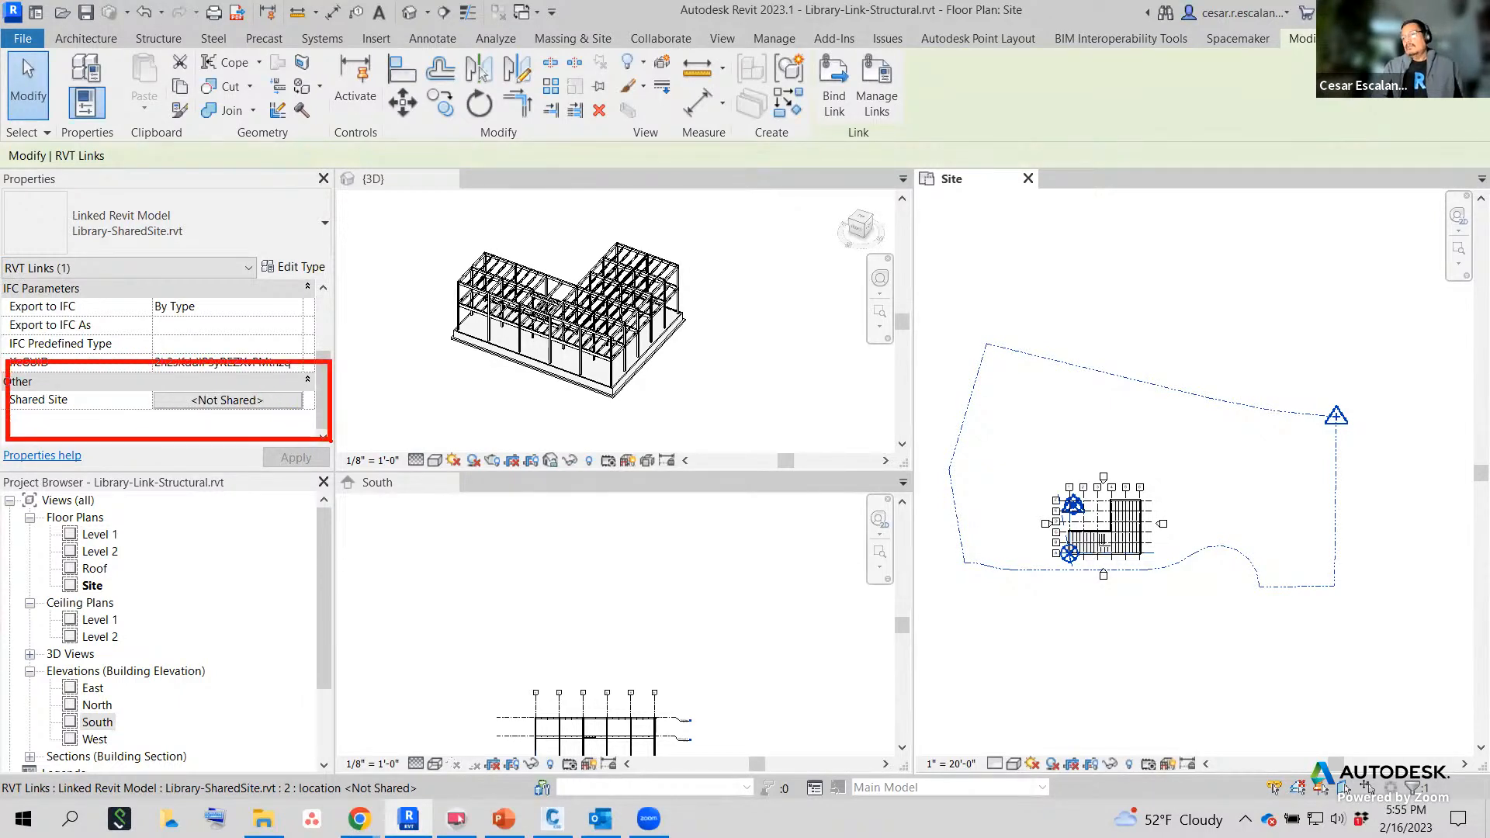
key("Escape")
left_click(236, 401)
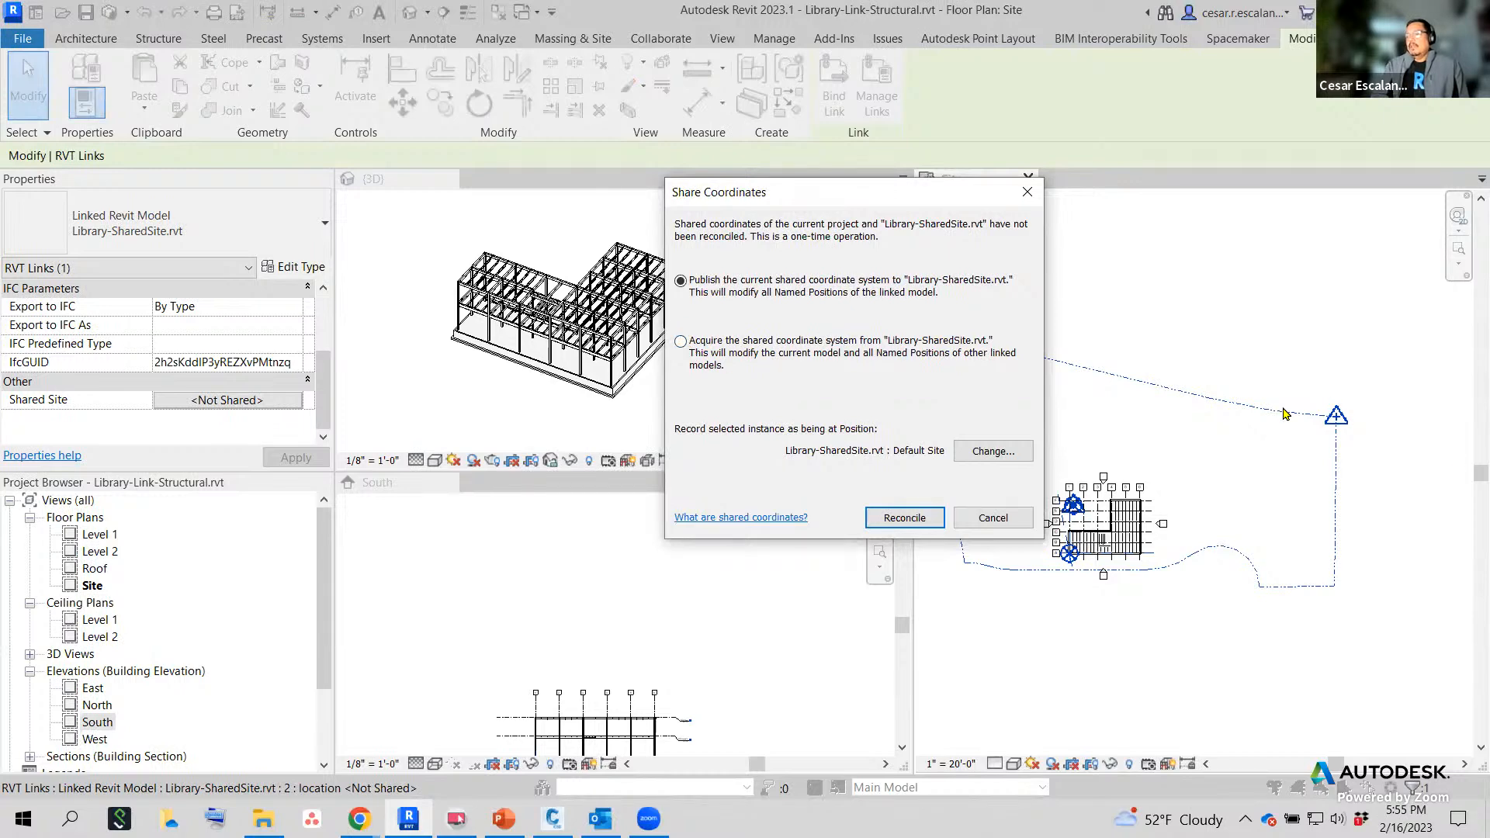
left_click_drag(911, 204, 741, 224)
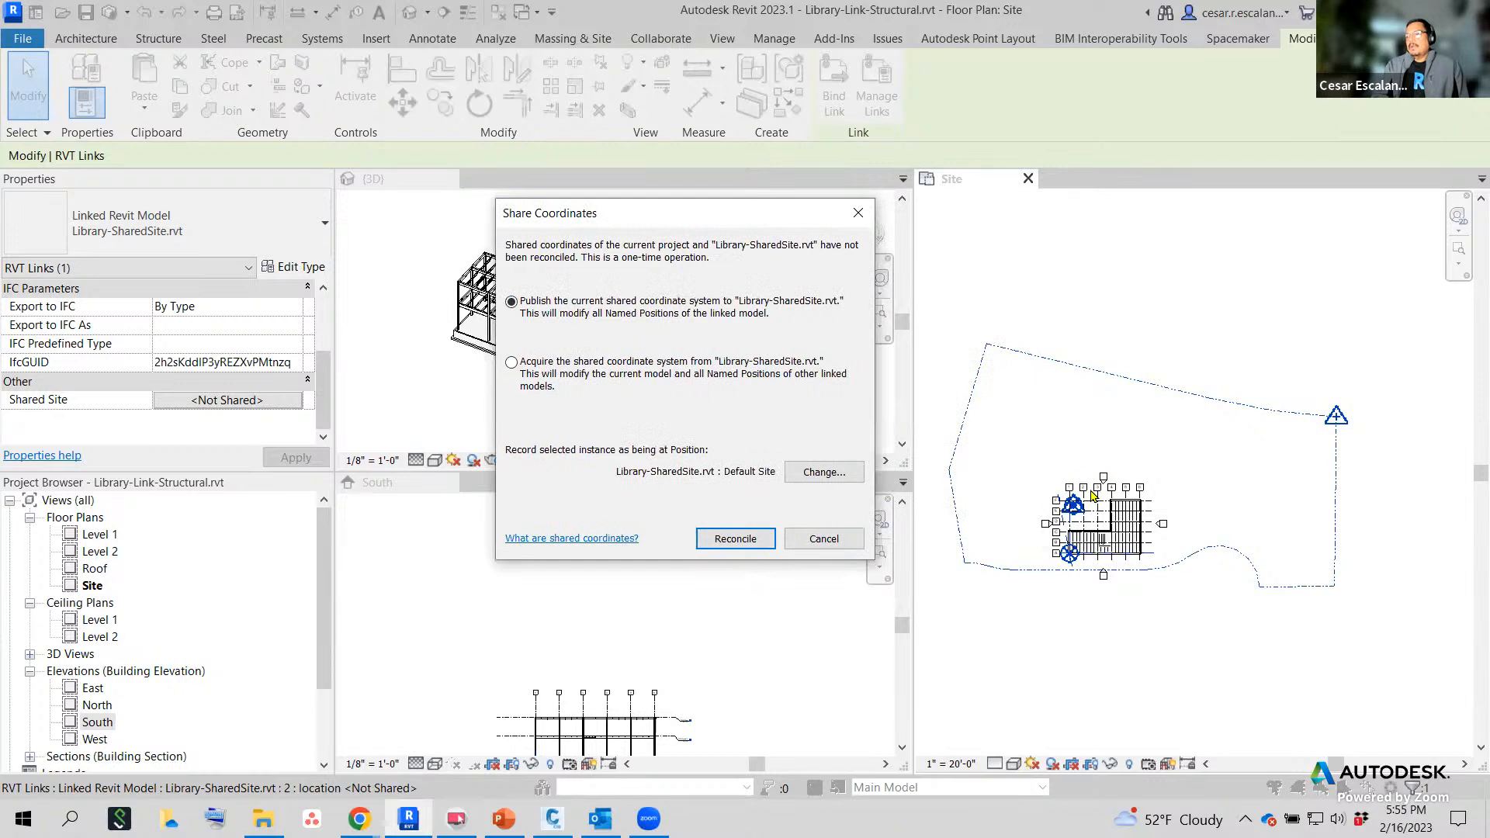
left_click(512, 363)
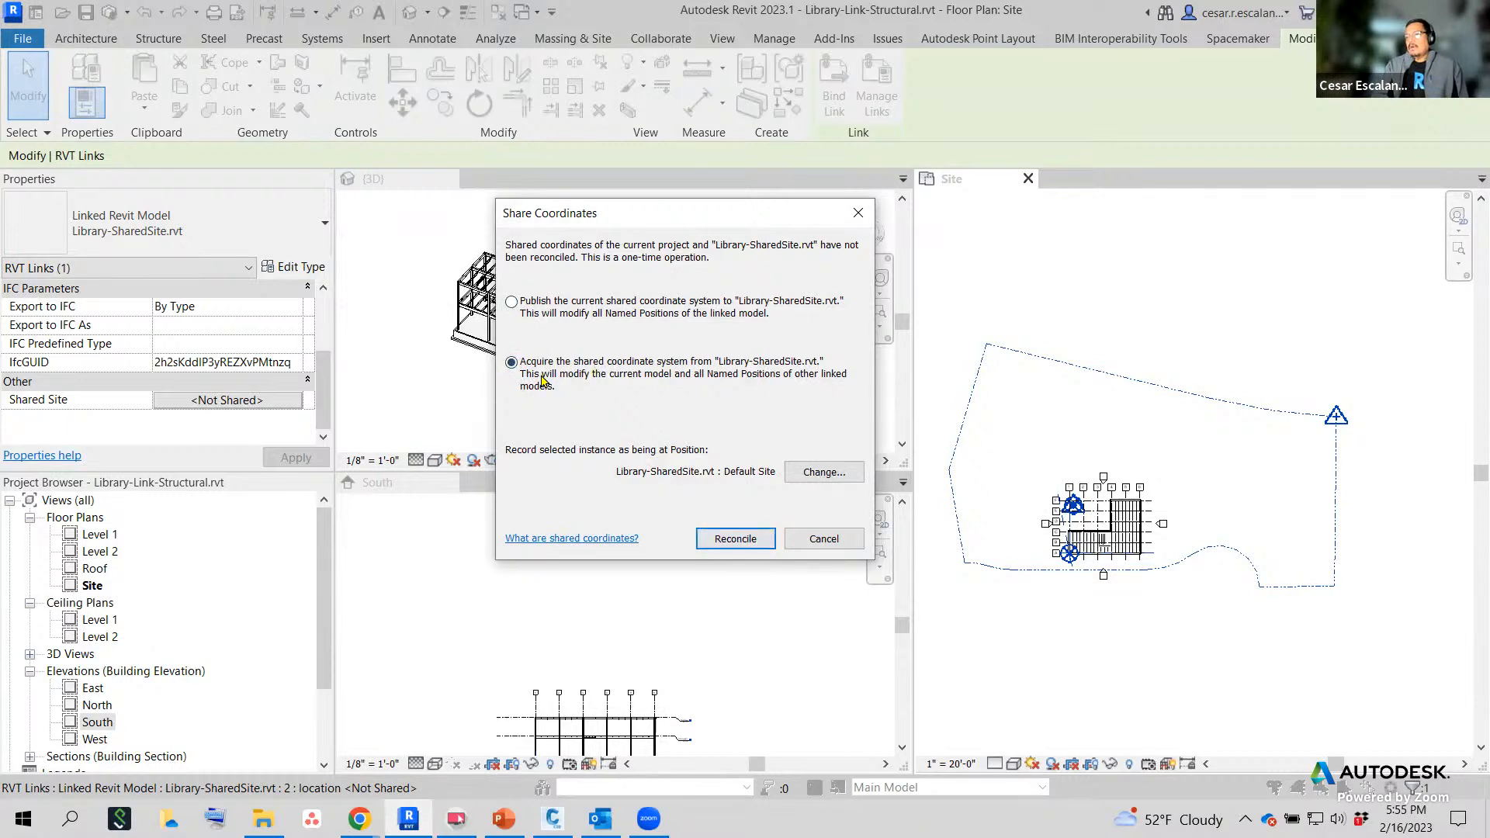
left_click(750, 542)
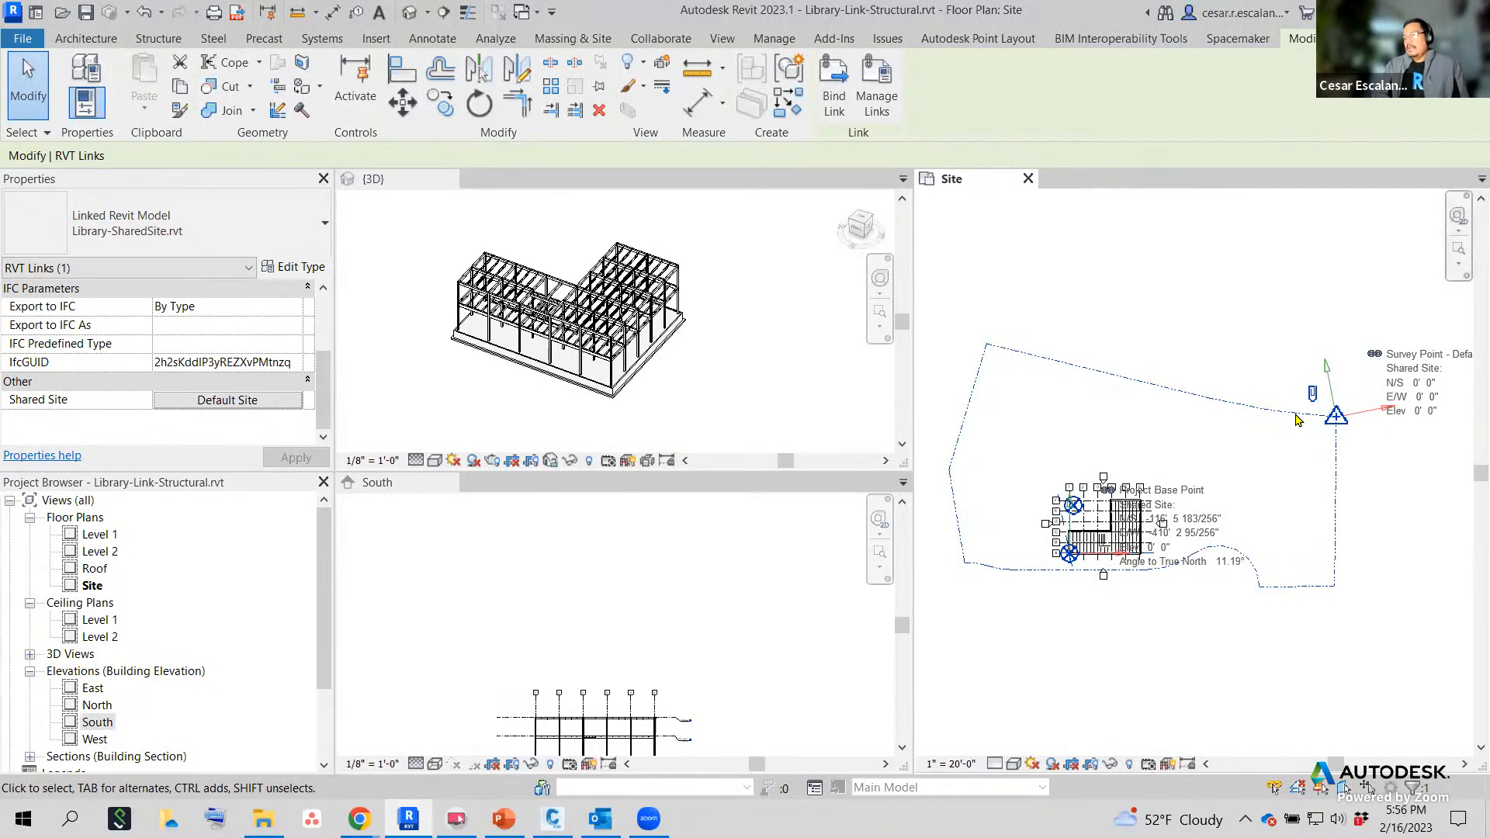
Move the project base point to the intersection of grids A and 1 in the Site plan.
scroll(1142, 523, "up", 5)
middle_click_drag(1082, 540, 1344, 542)
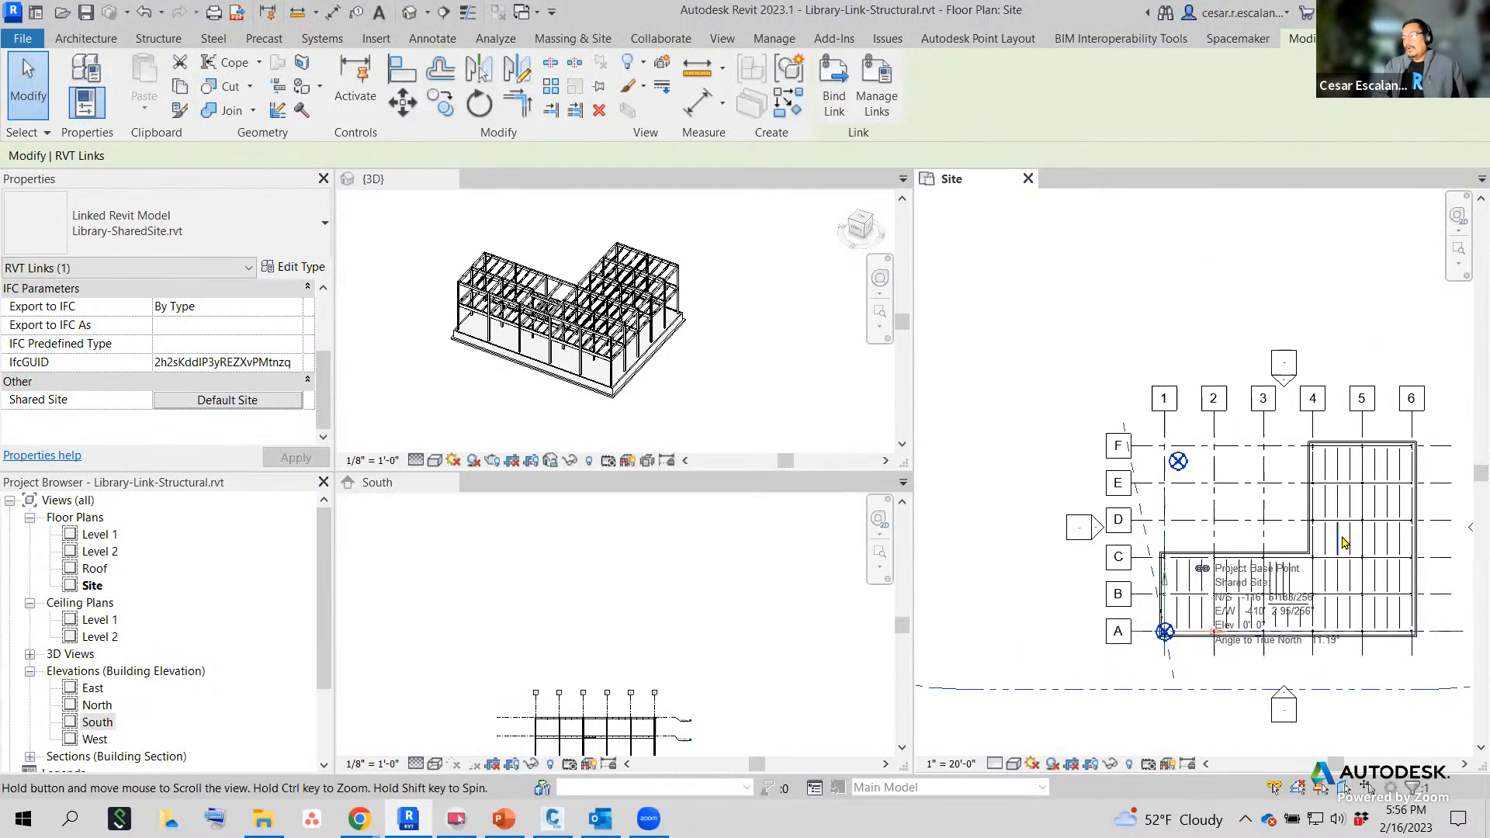
scroll(1180, 458, "up", 3)
left_click(1181, 458)
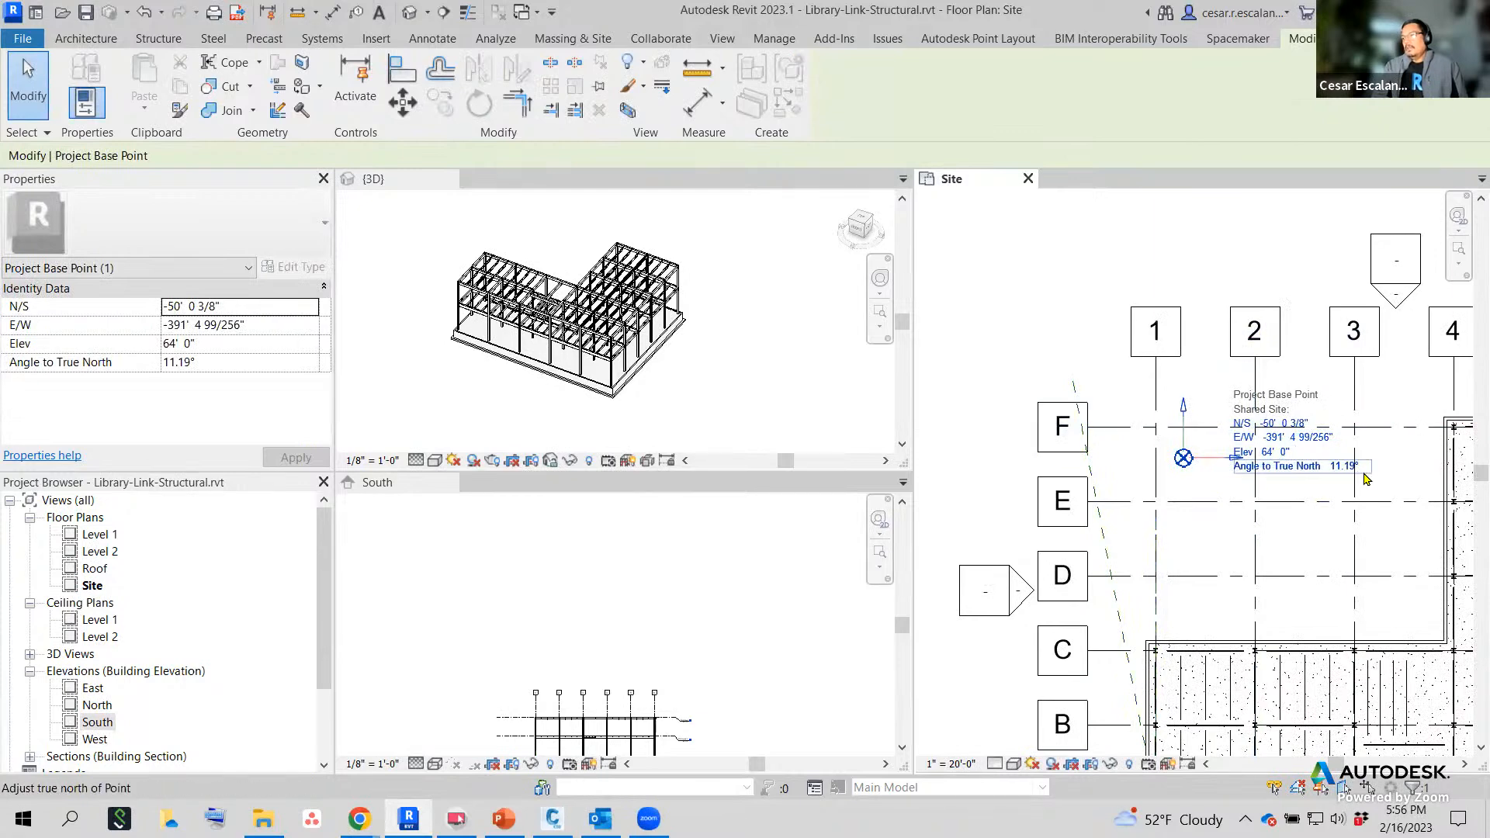
mouse_move(1314, 493)
middle_mouse_down()
mouse_move(1325, 414)
mouse_move(1306, 398)
middle_mouse_up()
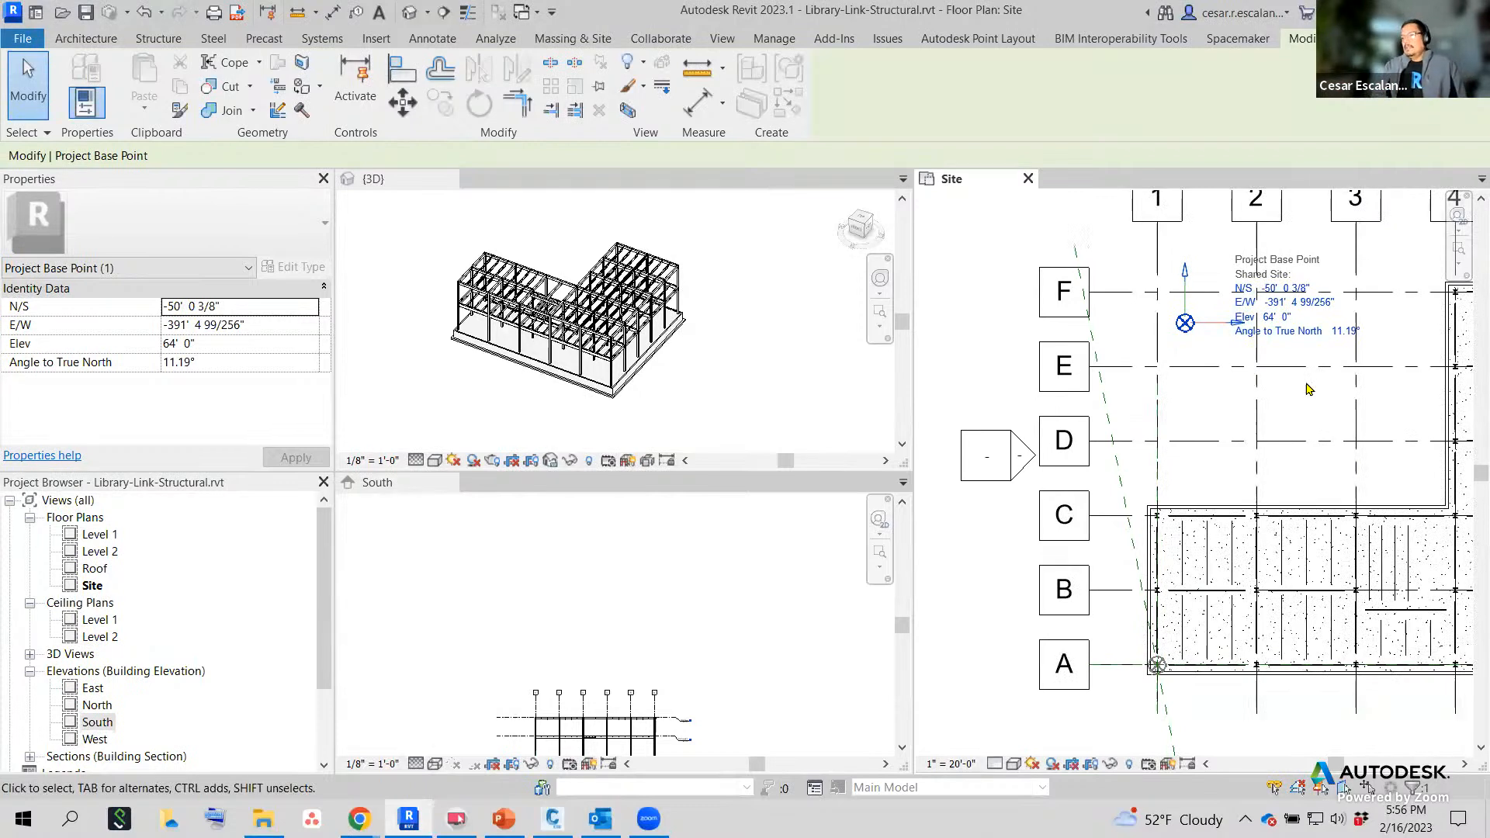
key("m")
key("v")
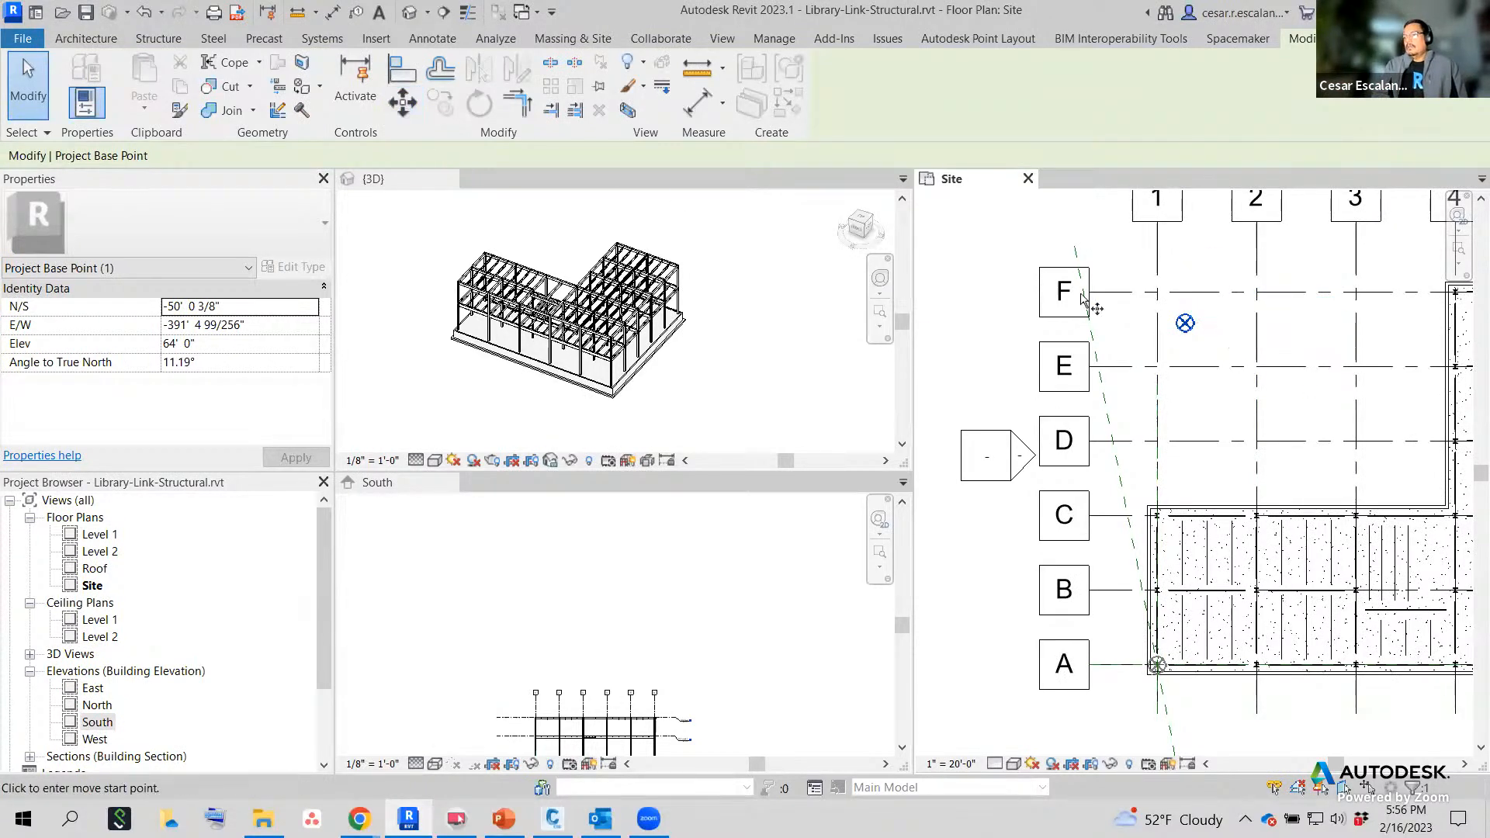
left_click(1185, 323)
scroll(1218, 674, "up", 8)
middle_click_drag(1215, 618, 1222, 619)
left_click(1099, 601)
scroll(1156, 593, "down", 1)
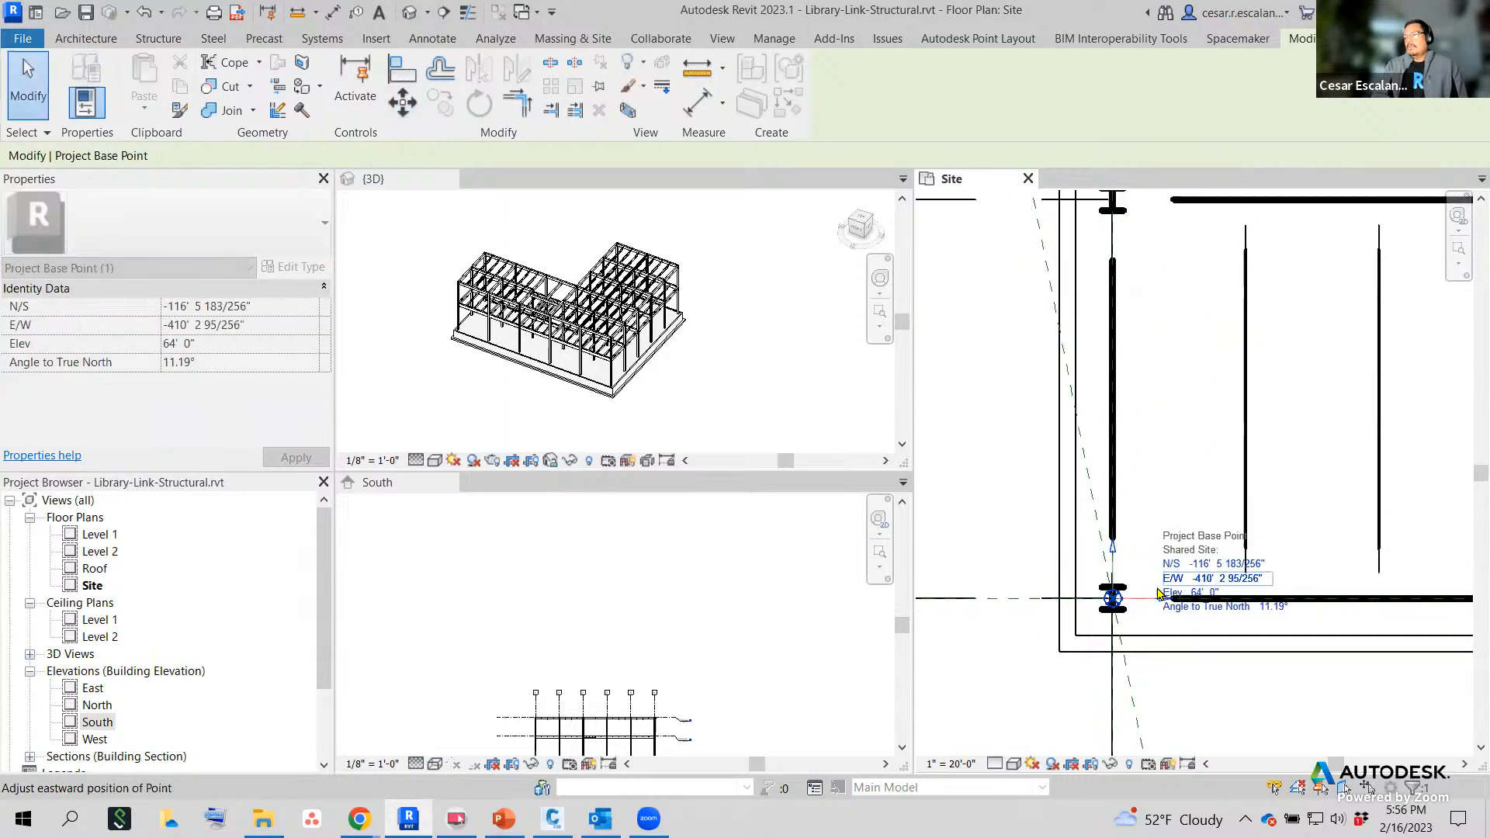
scroll(1157, 593, "down", 6)
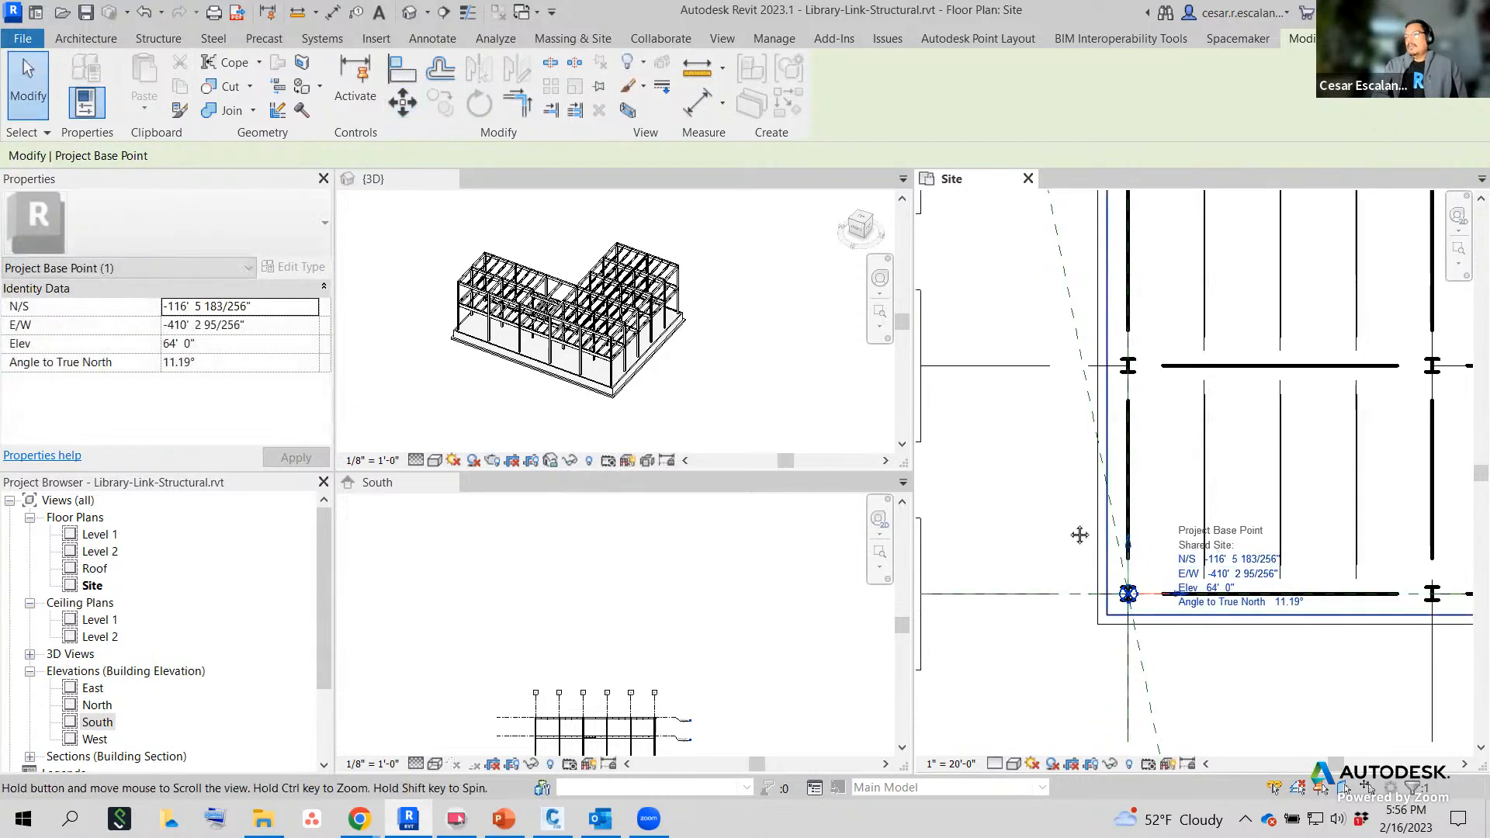
left_click(1215, 653)
scroll(1242, 628, "down", 3)
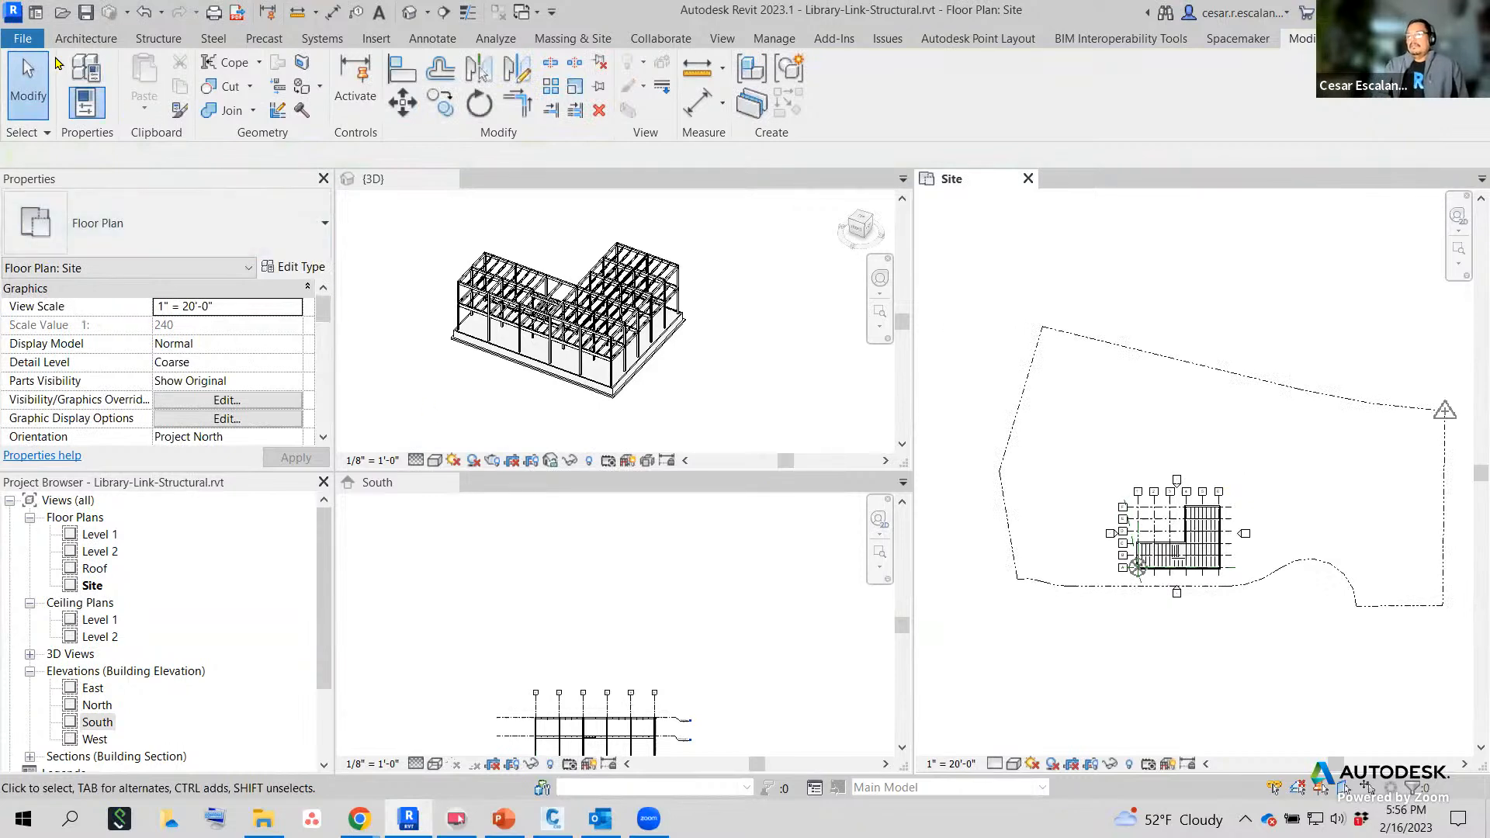
Save the structural library model with its acquired coordinates.
left_click(23, 38)
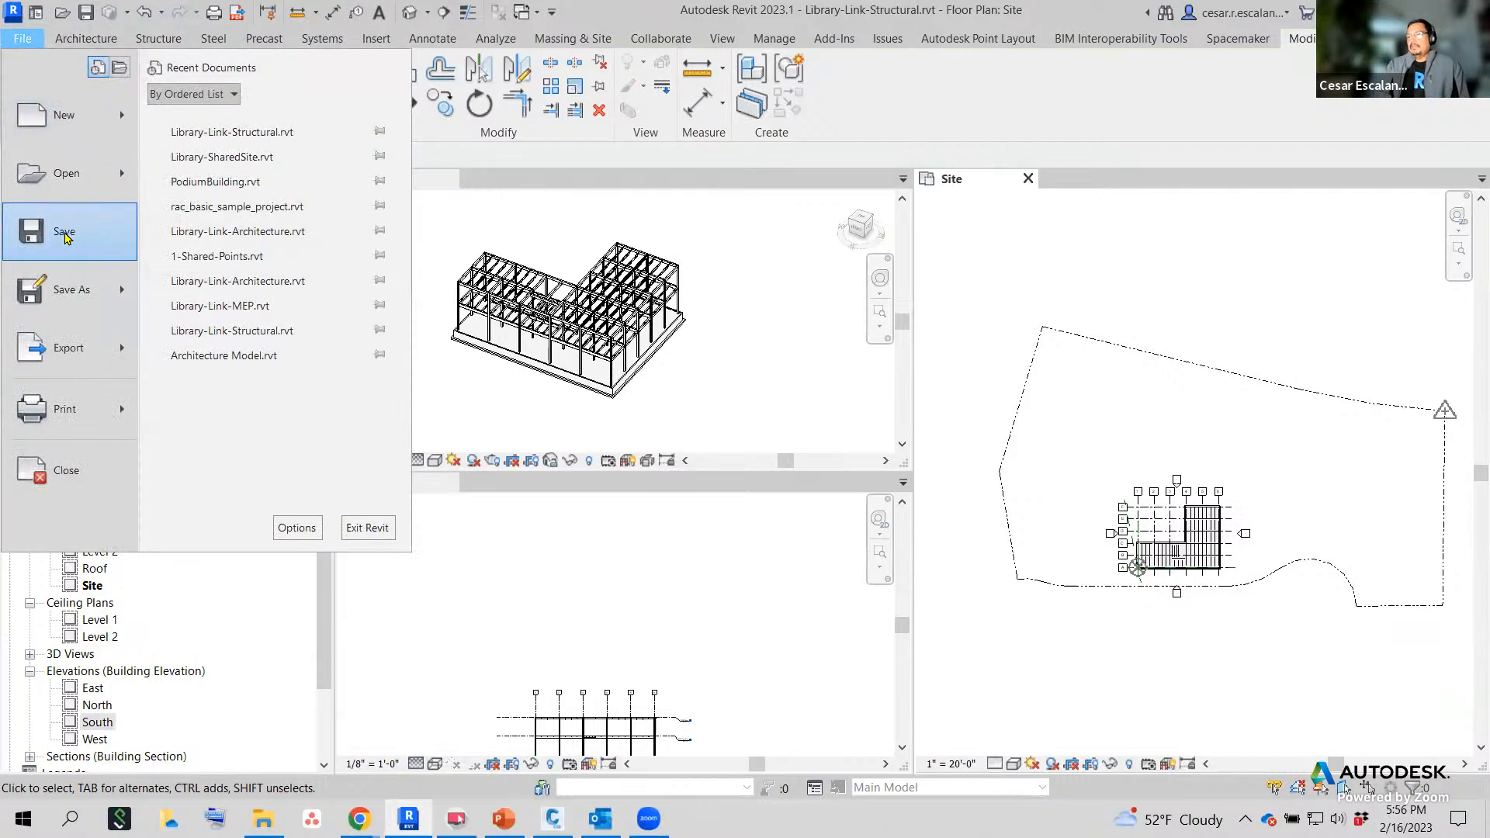
left_click(64, 235)
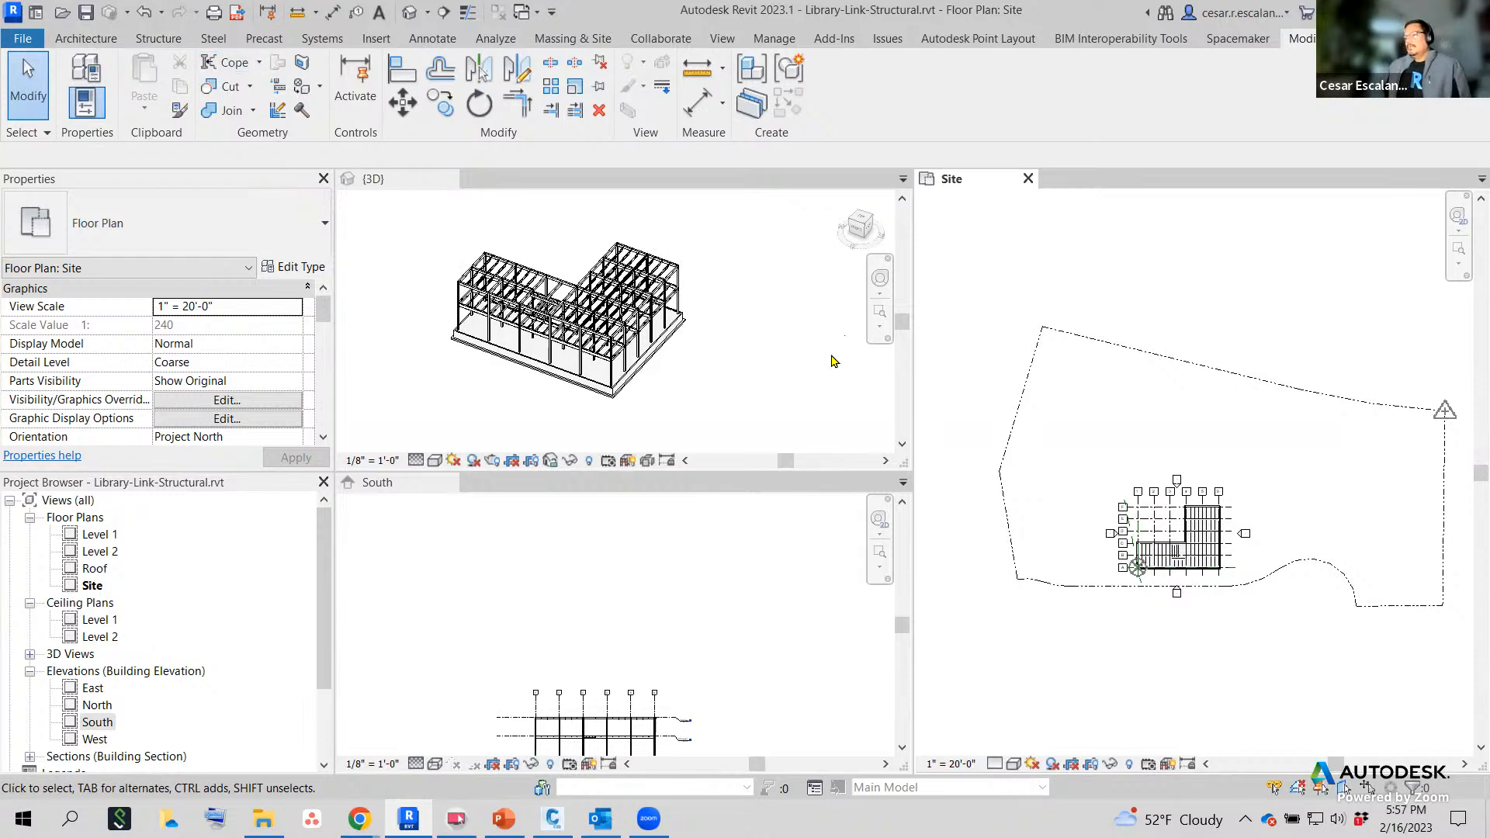
Examine the linked site against the building in the South elevation and Site plan, including the link's survey and base points.
left_click(645, 632)
scroll(1223, 625, "up", 1)
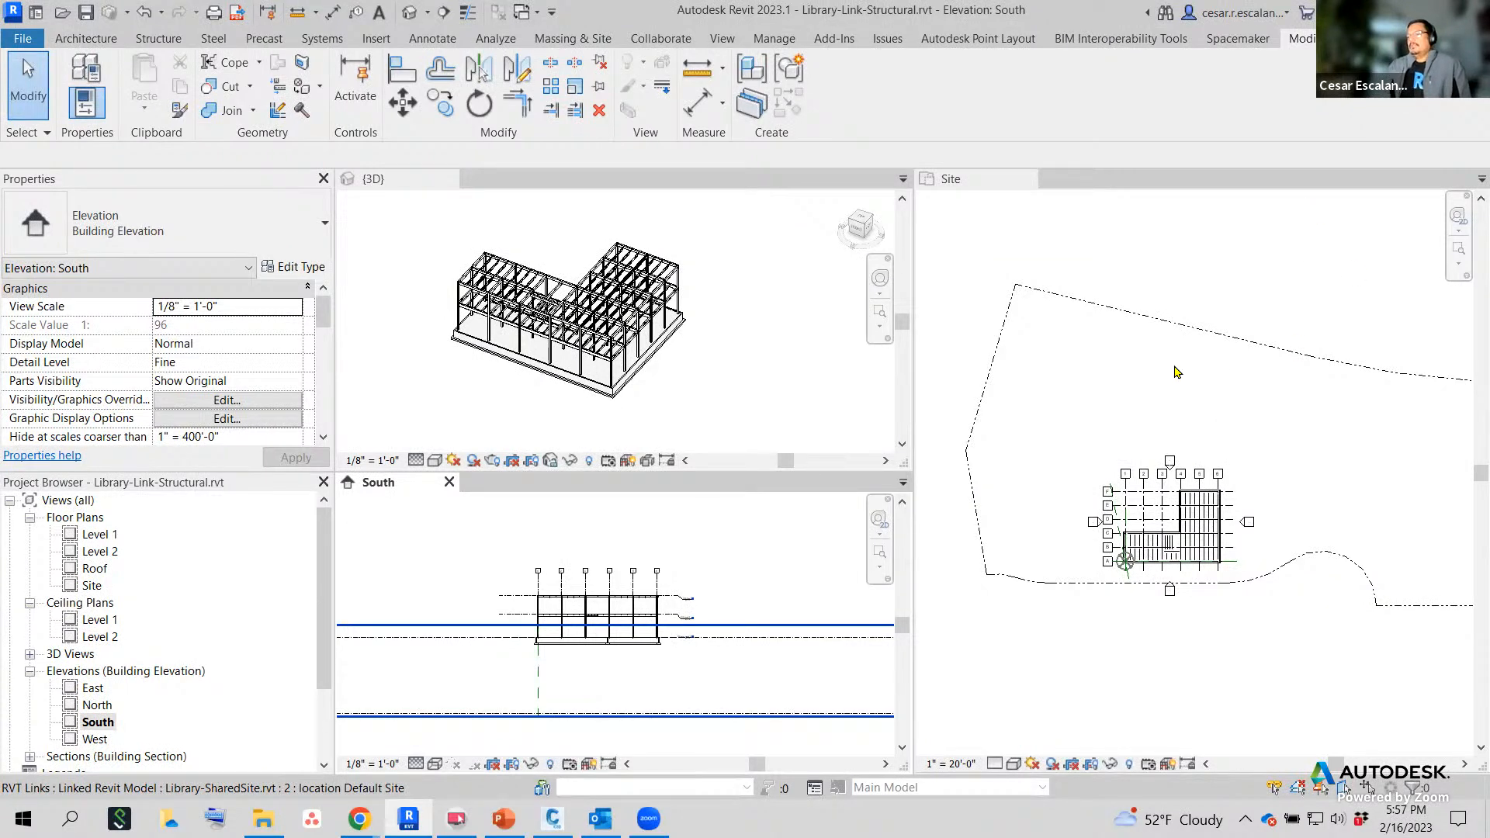
left_click(1092, 367)
scroll(1094, 373, "down", 1)
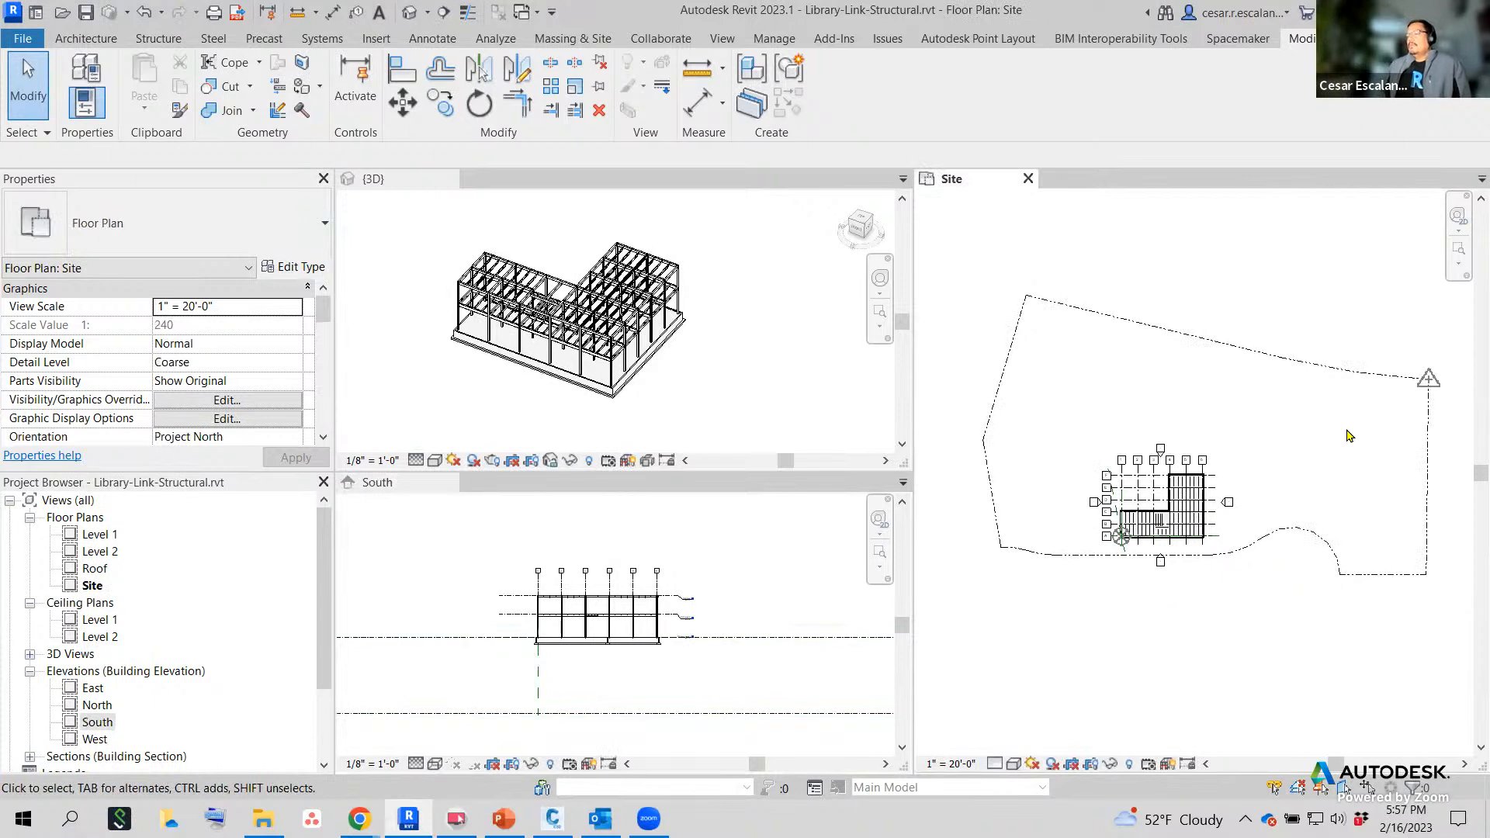
left_click(1346, 387)
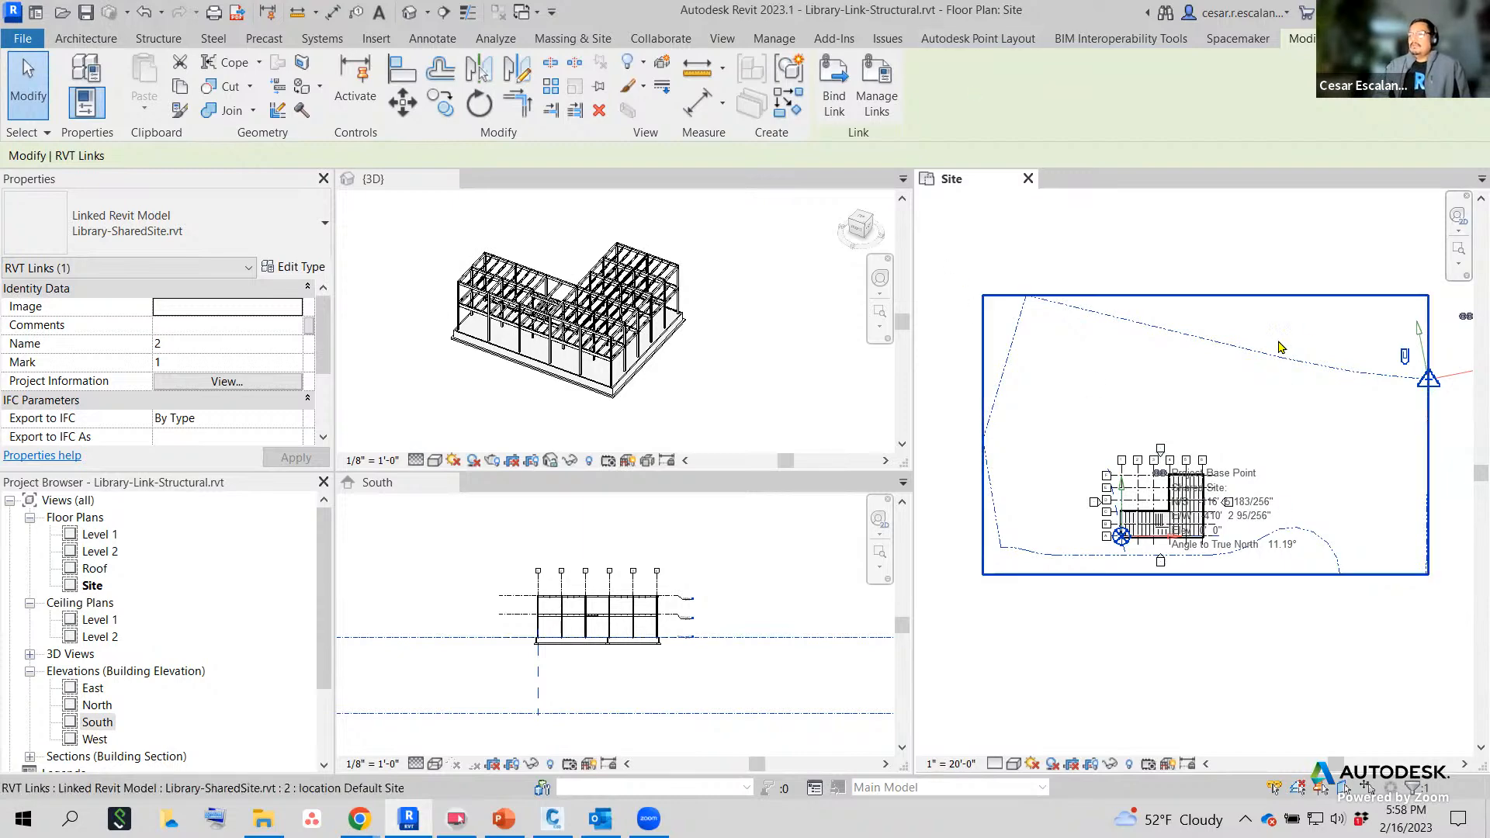
scroll(1205, 307, "up", 2)
scroll(1206, 307, "down", 2)
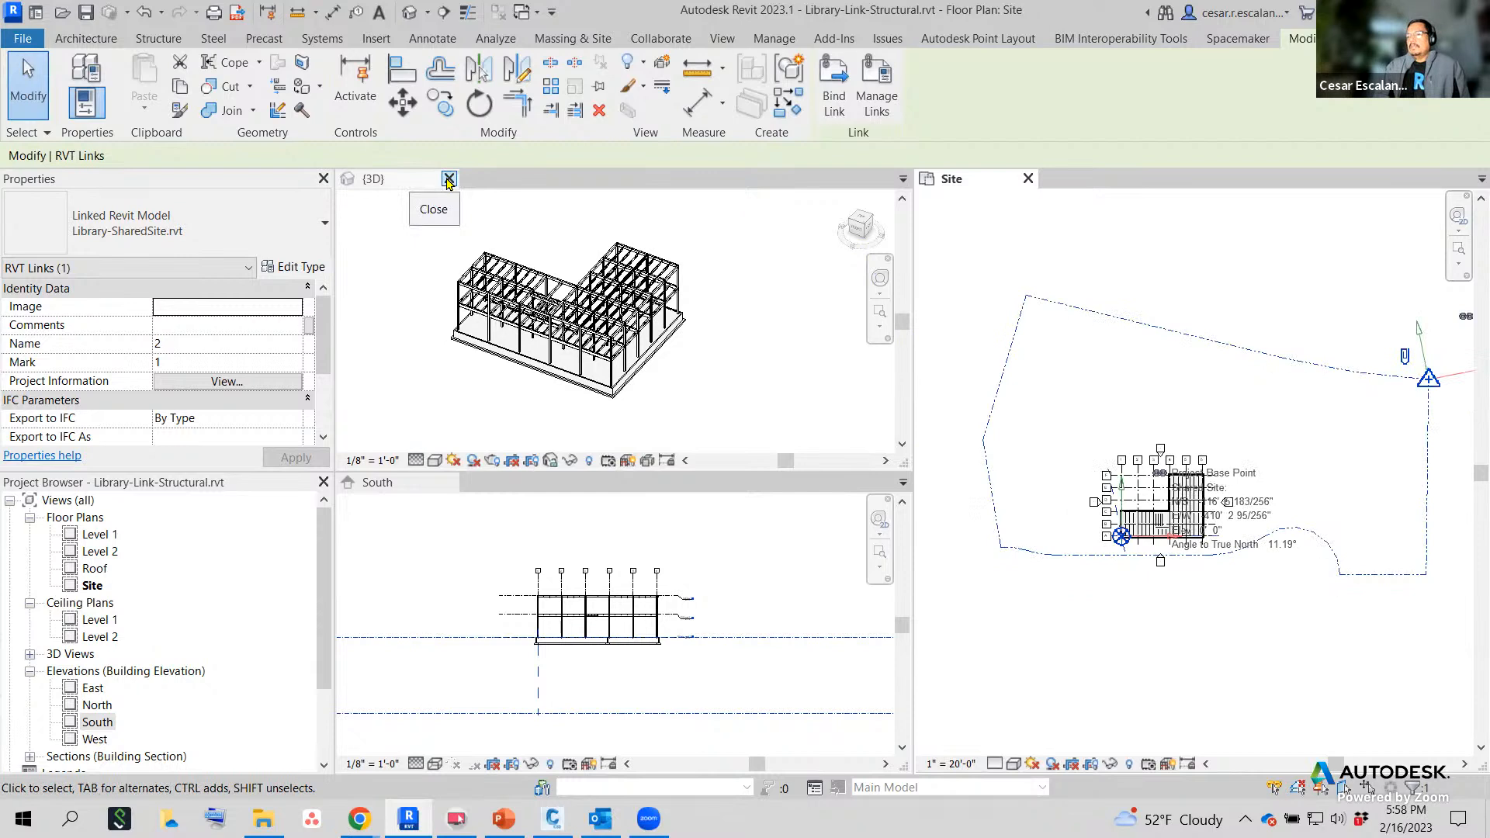
Close the 3D view and South elevation so only the Site plan stays open, and save the model.
left_click(449, 180)
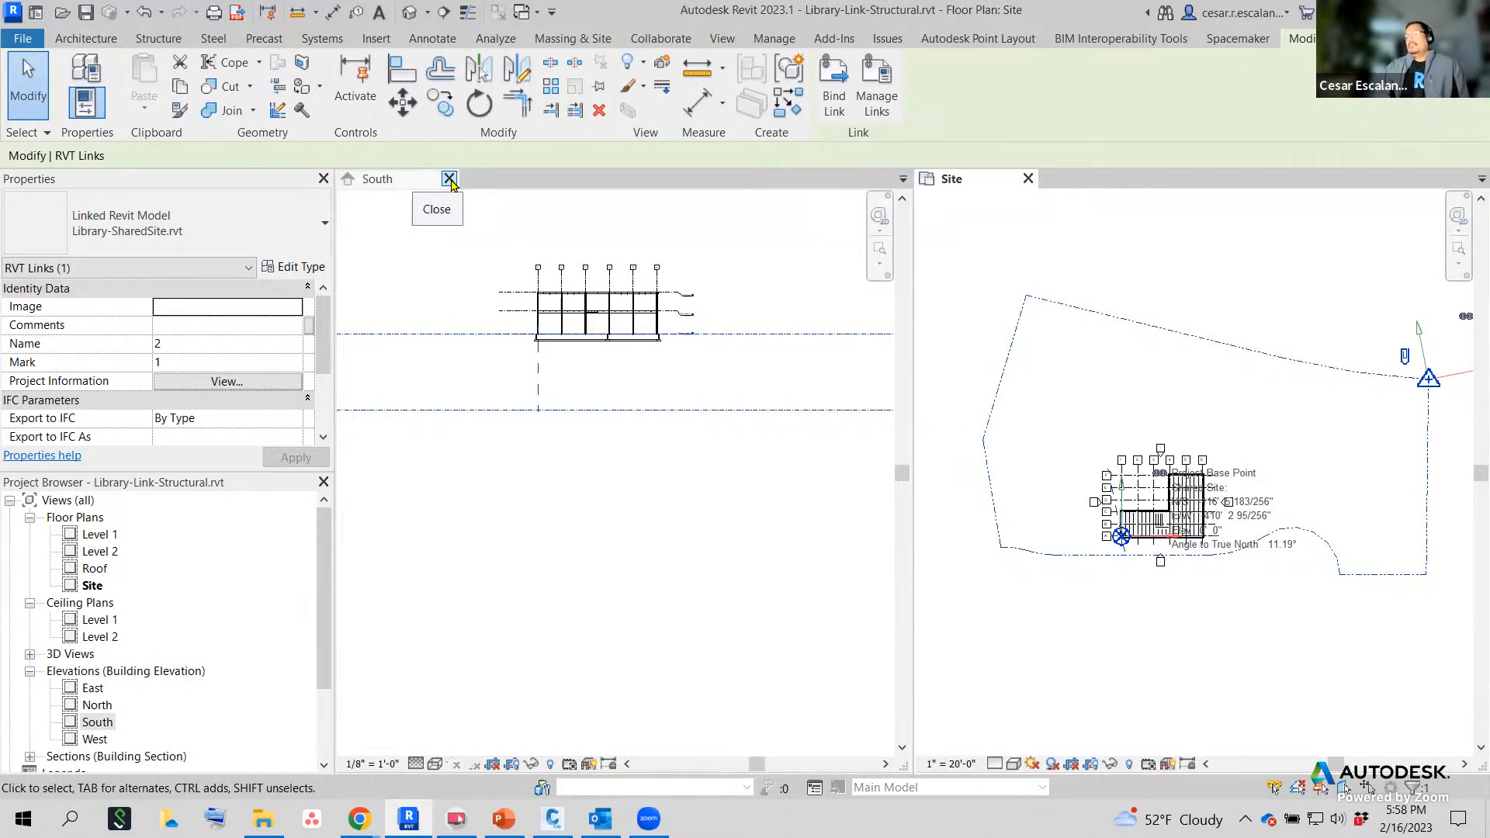
left_click(449, 180)
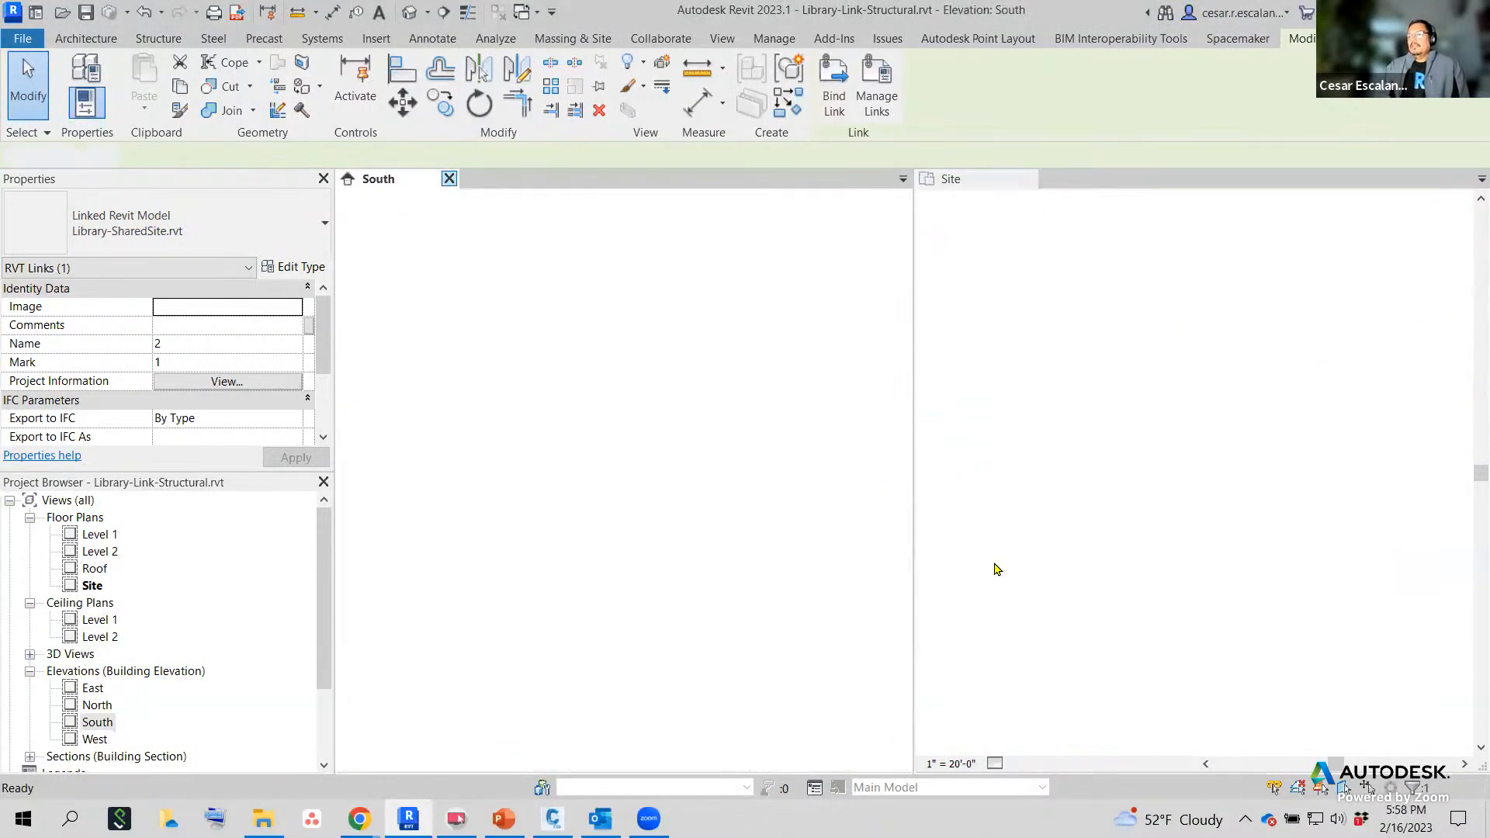
middle_click_drag(783, 564, 999, 623)
scroll(1001, 626, "up", 2)
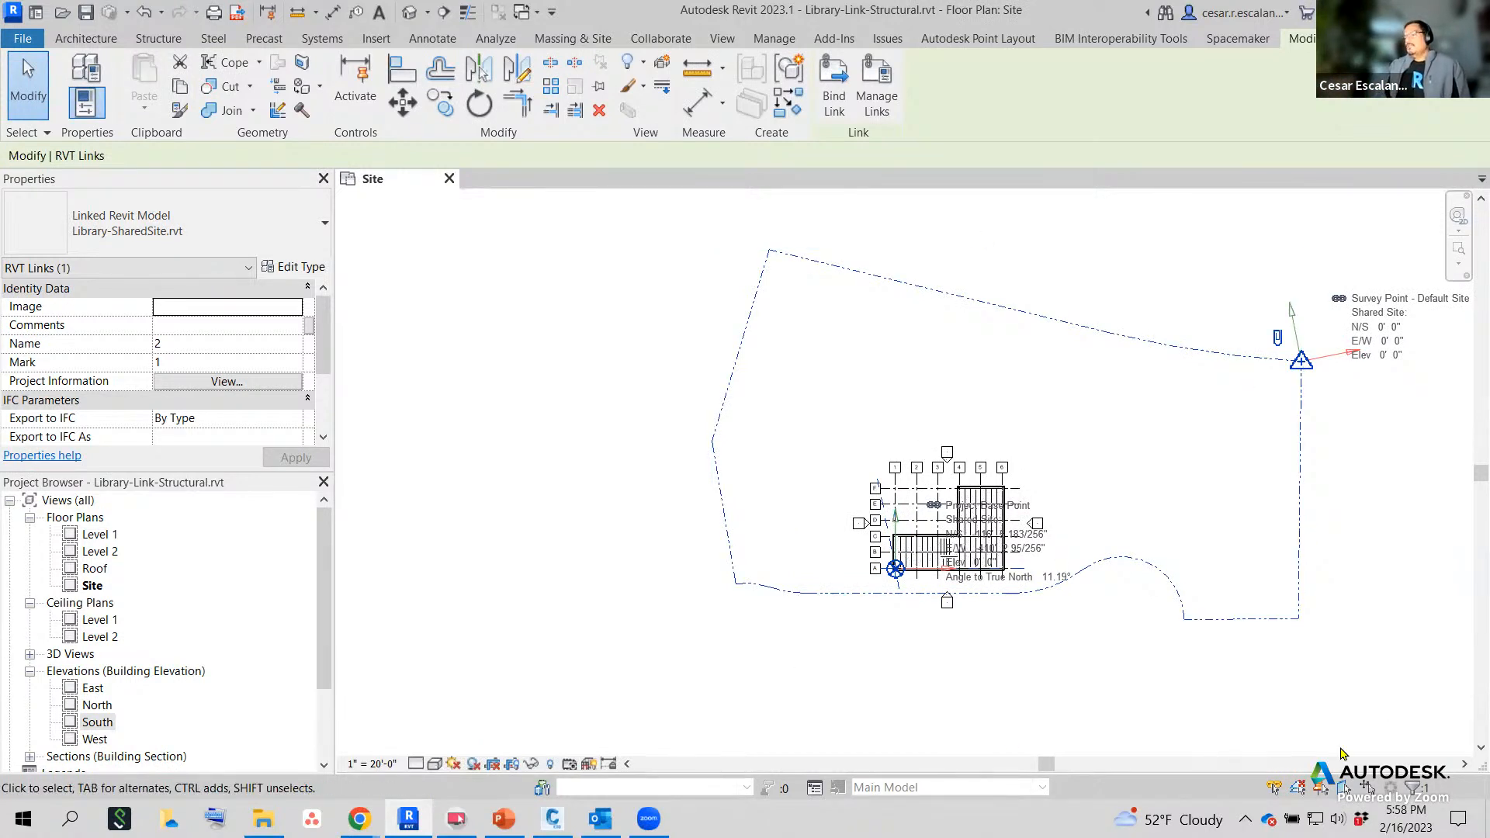
left_click(595, 412)
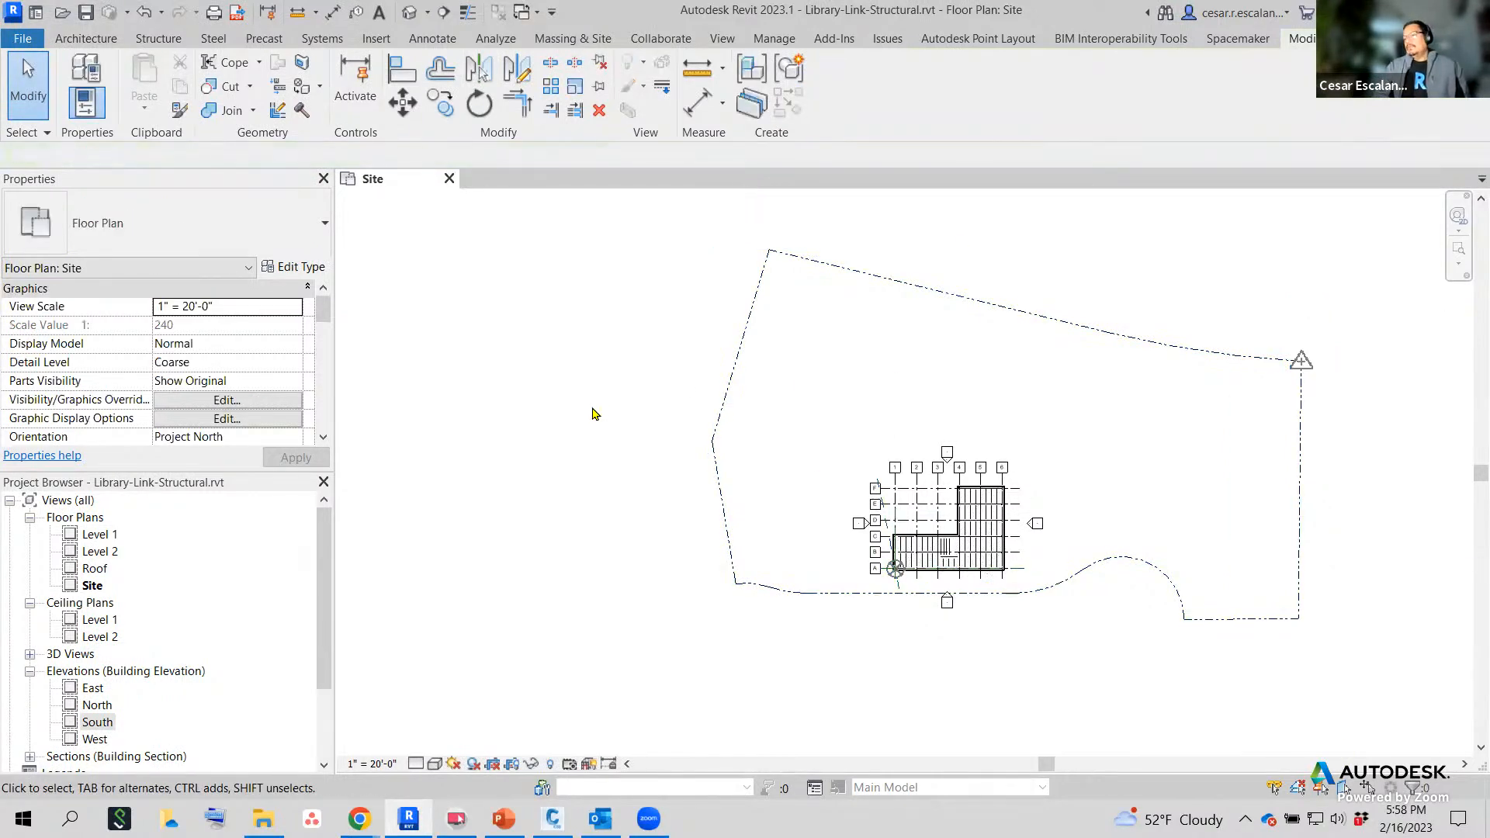
key("ctrl+s")
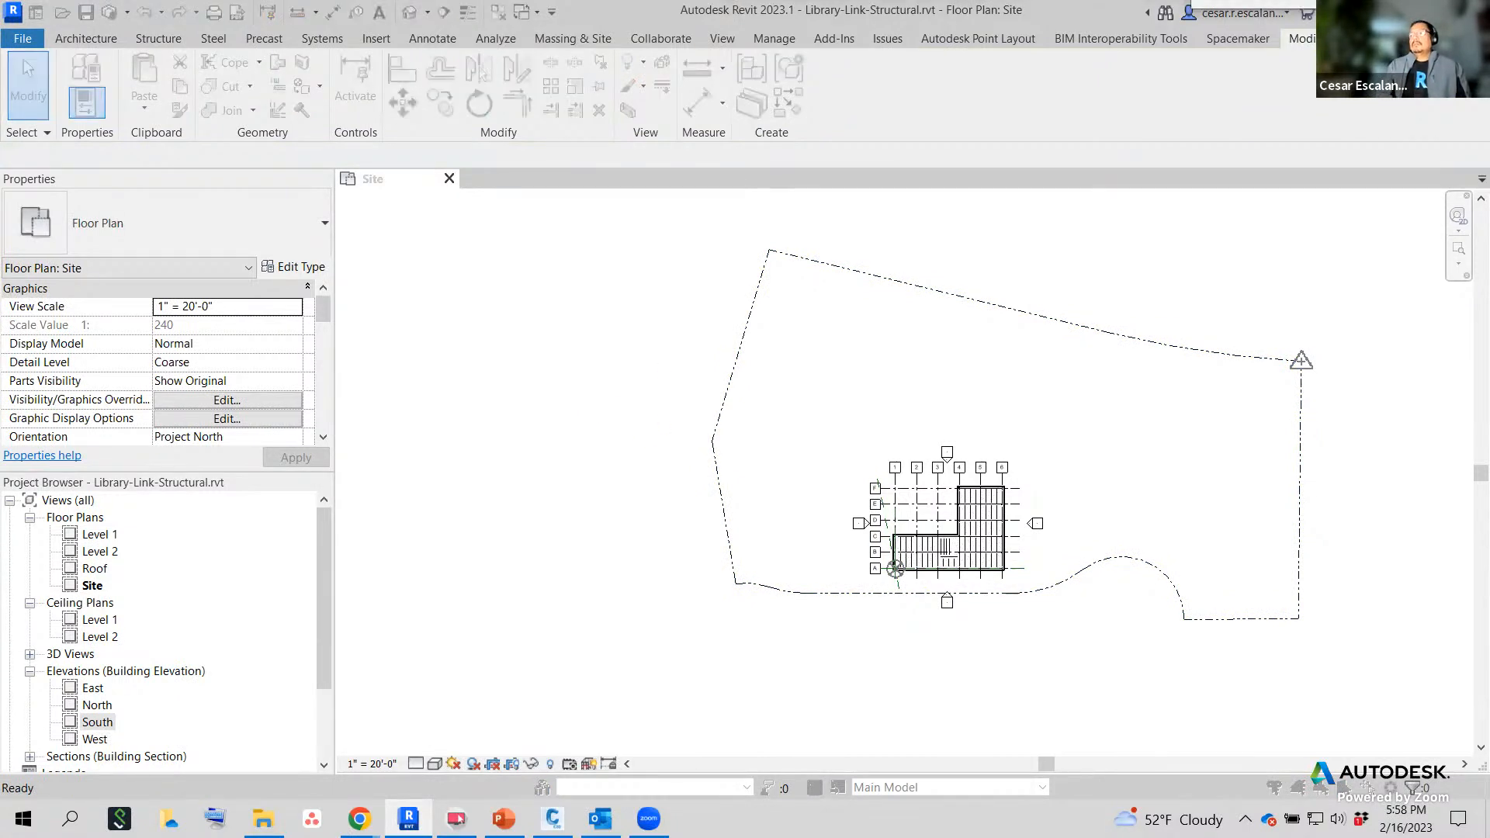
Set the Library-SharedSite.rvt link in the Site plan's visibility overrides to display by linked view, using Floor Plan: Site.
key("v")
key("g")
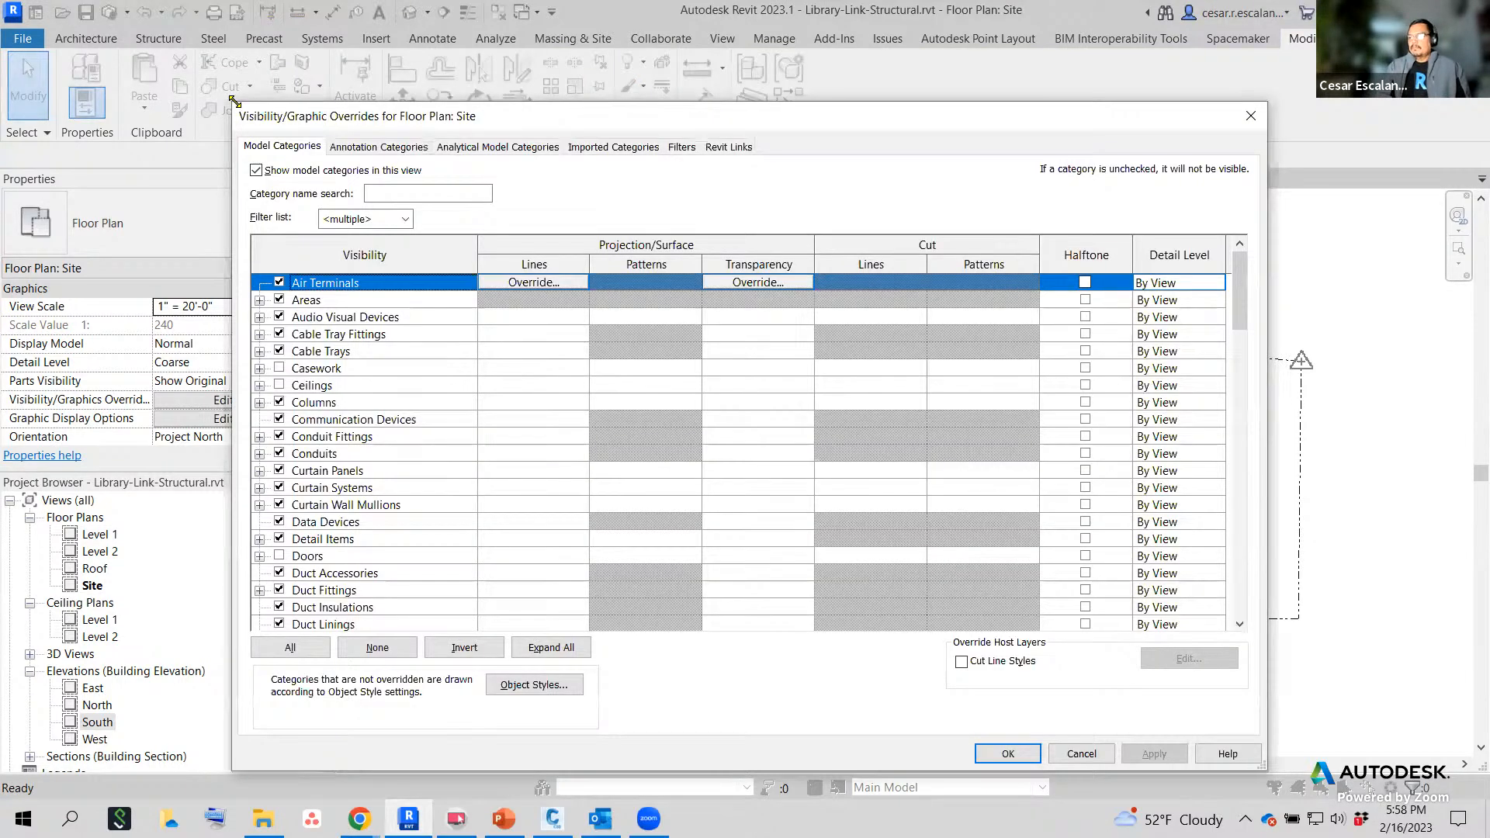
left_click_drag(234, 102, 571, 196)
left_click_drag(910, 216, 601, 110)
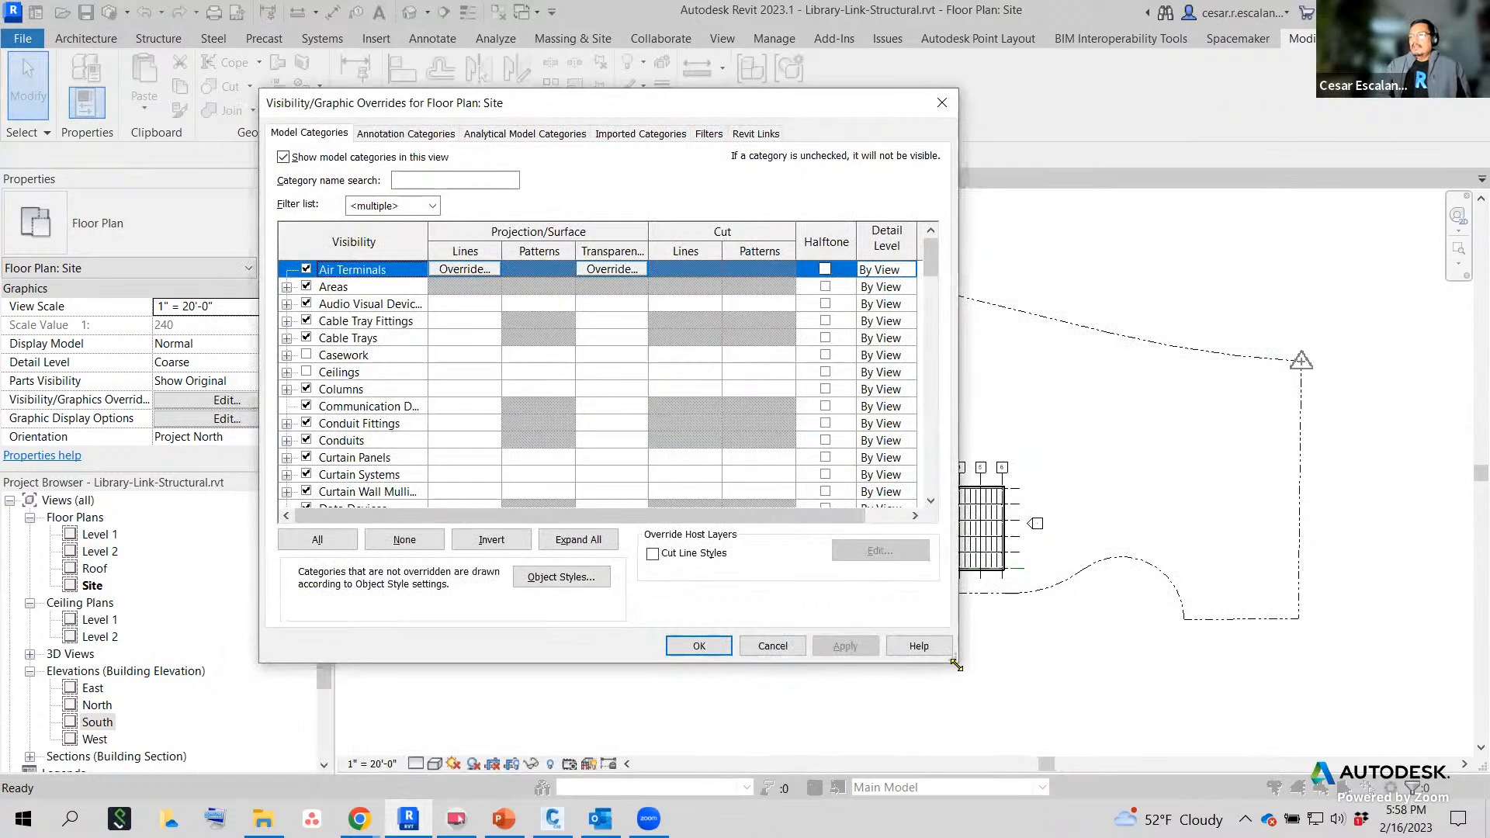
left_click_drag(956, 664, 1115, 739)
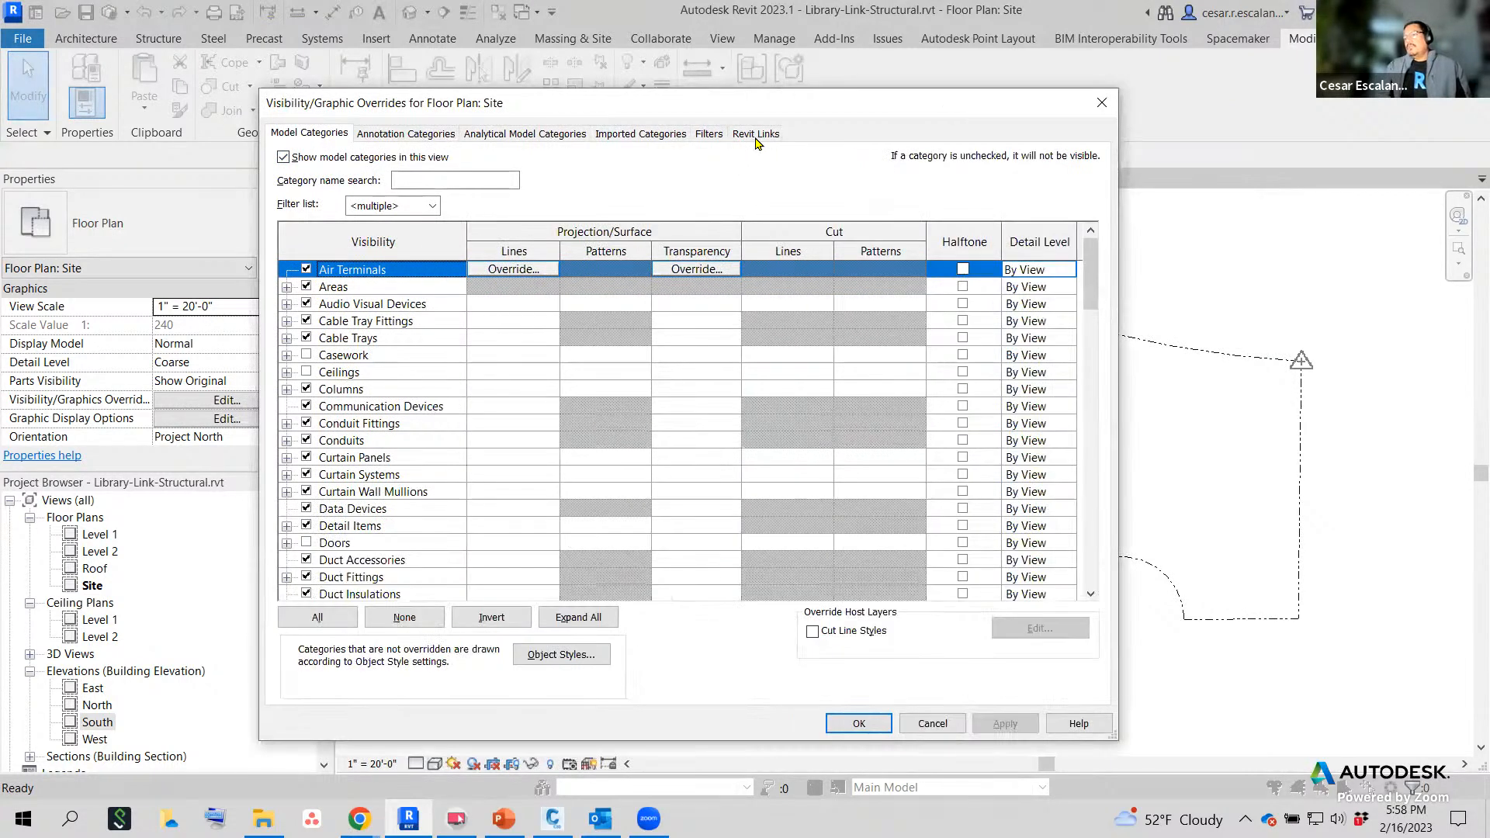
left_click(757, 133)
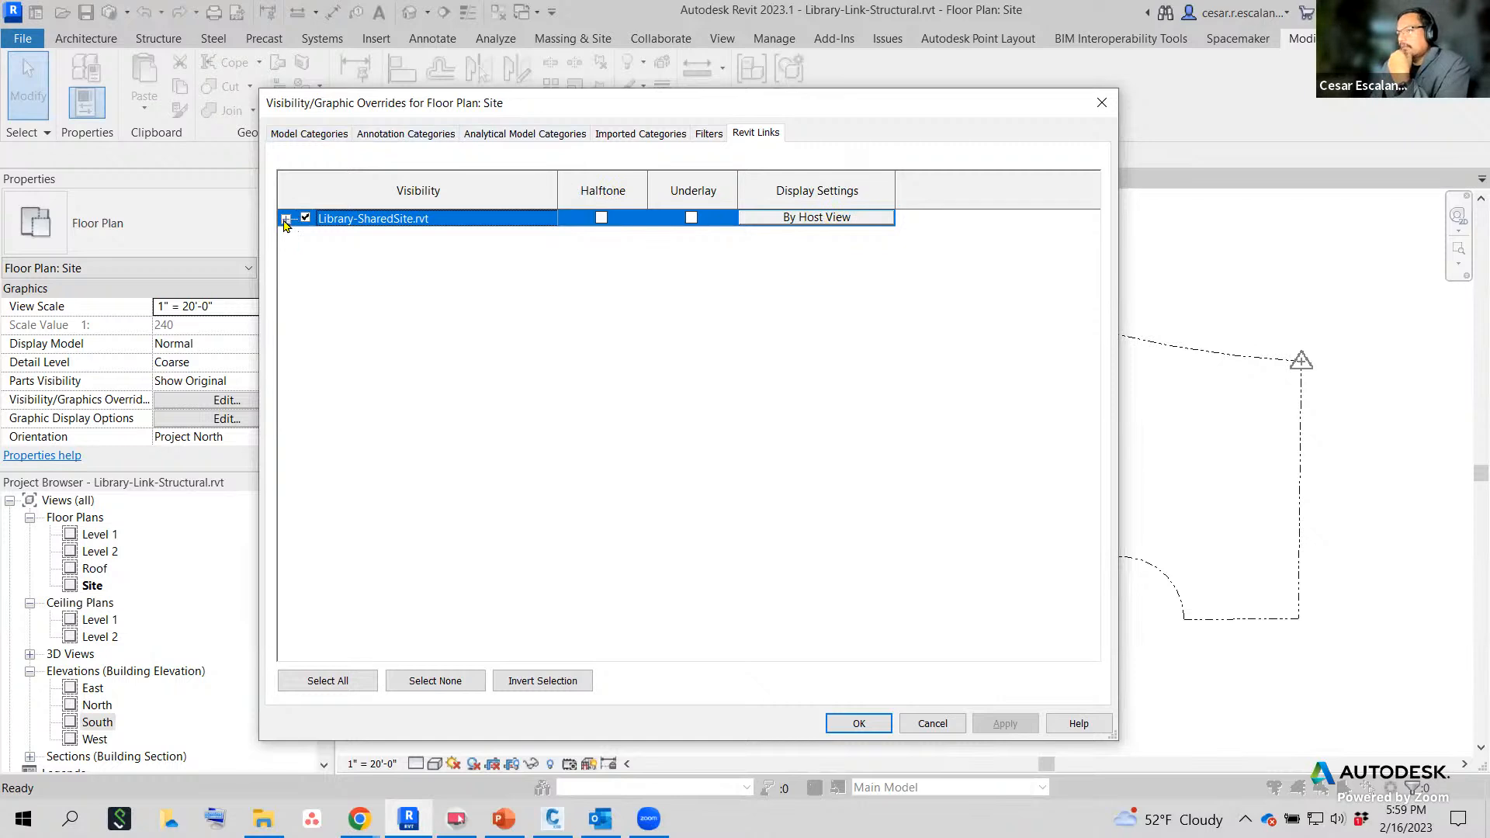
left_click(813, 219)
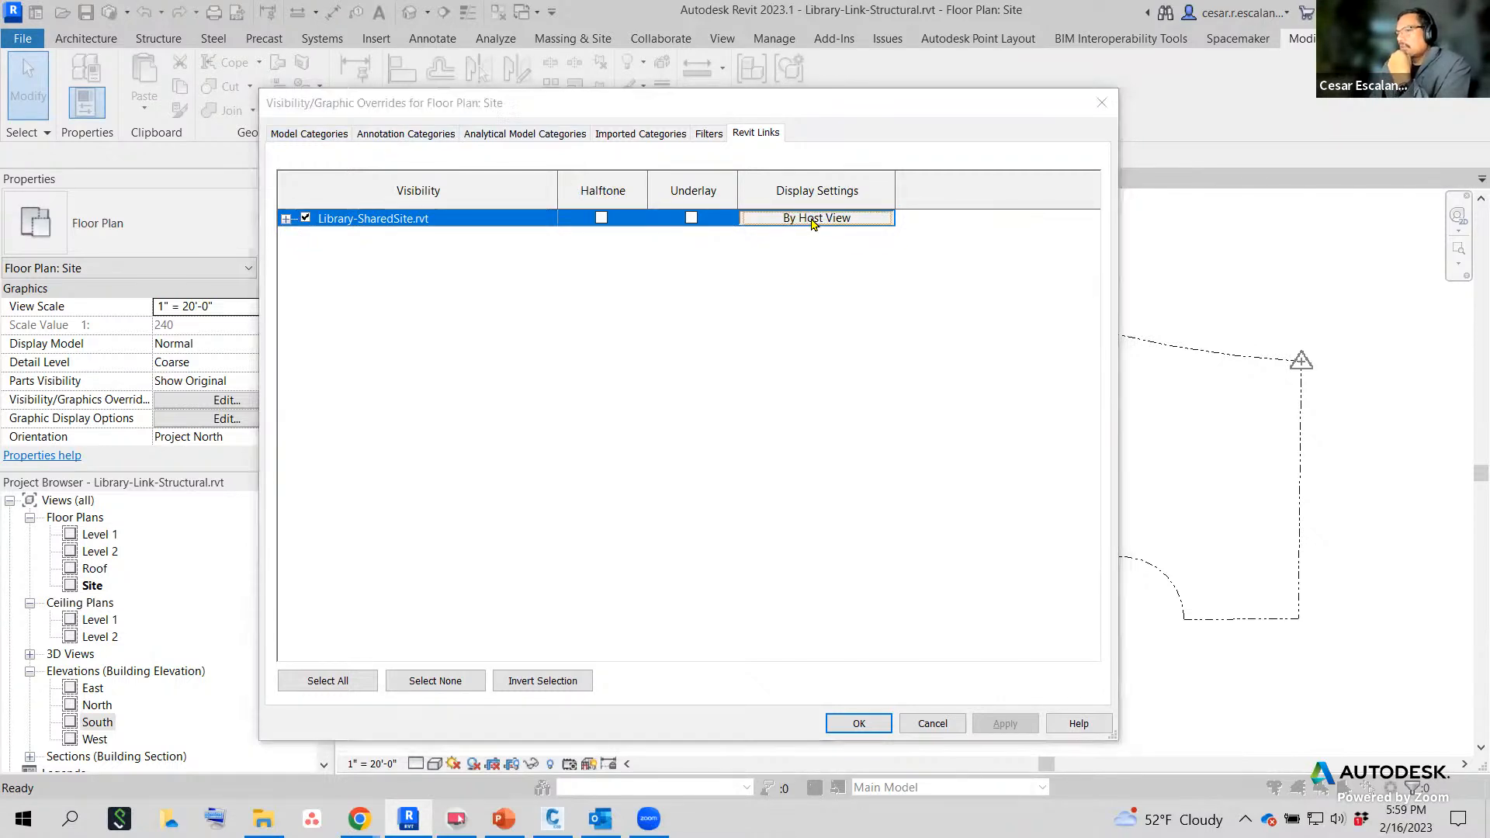
left_click(812, 220)
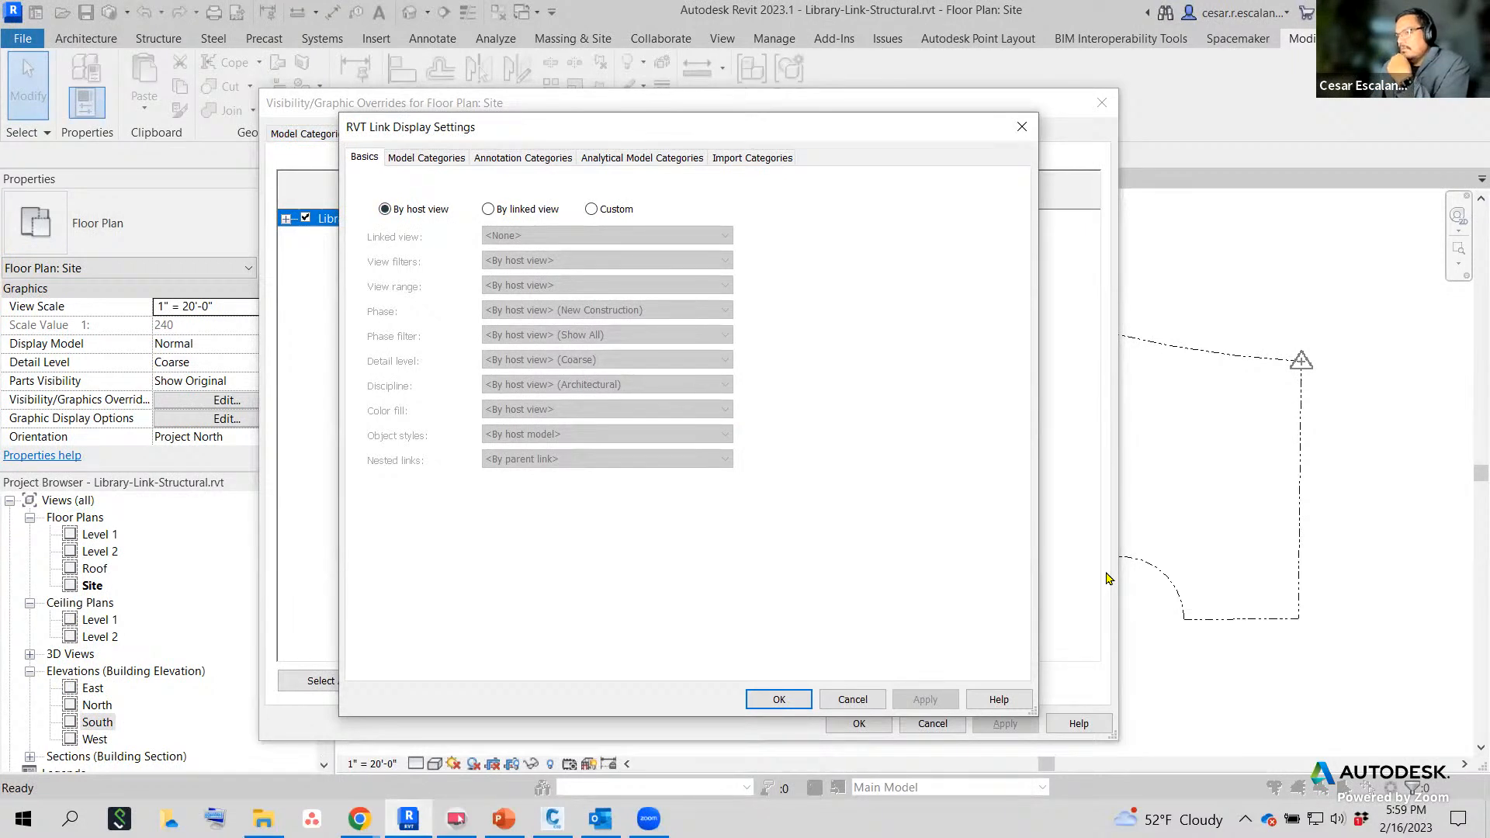
left_click(488, 209)
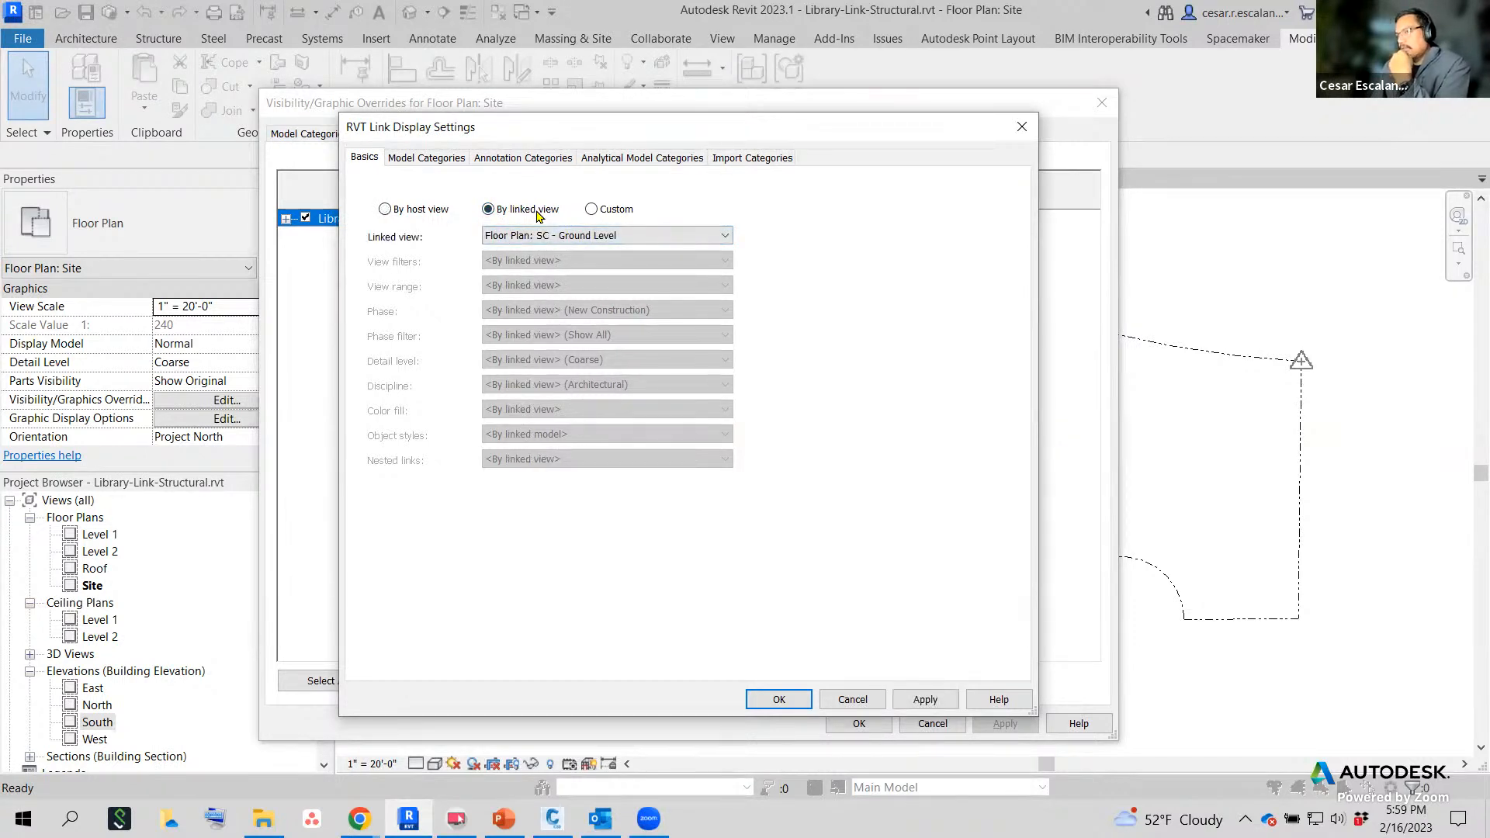
left_click(604, 238)
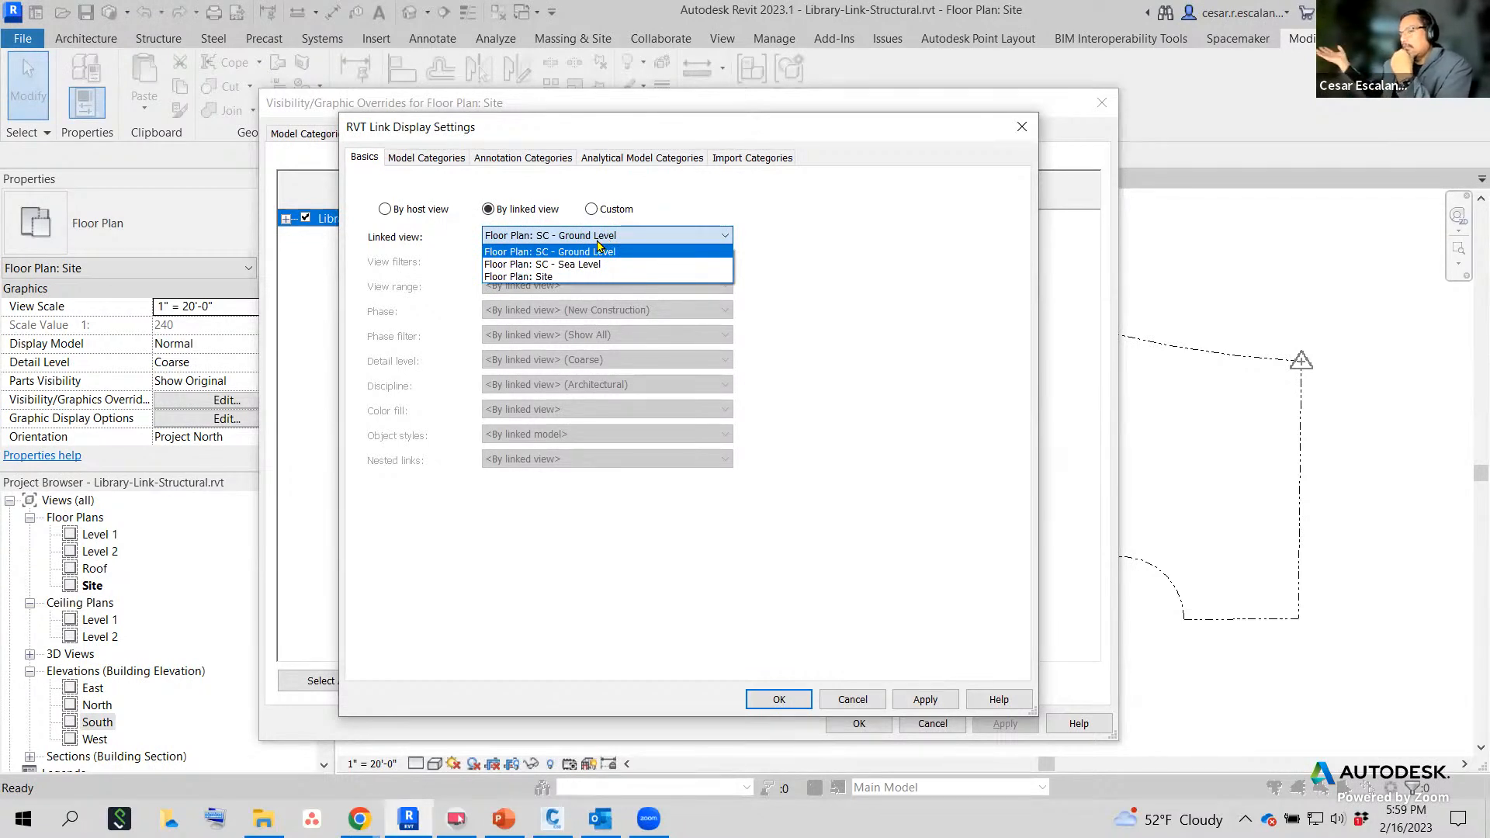
left_click(571, 277)
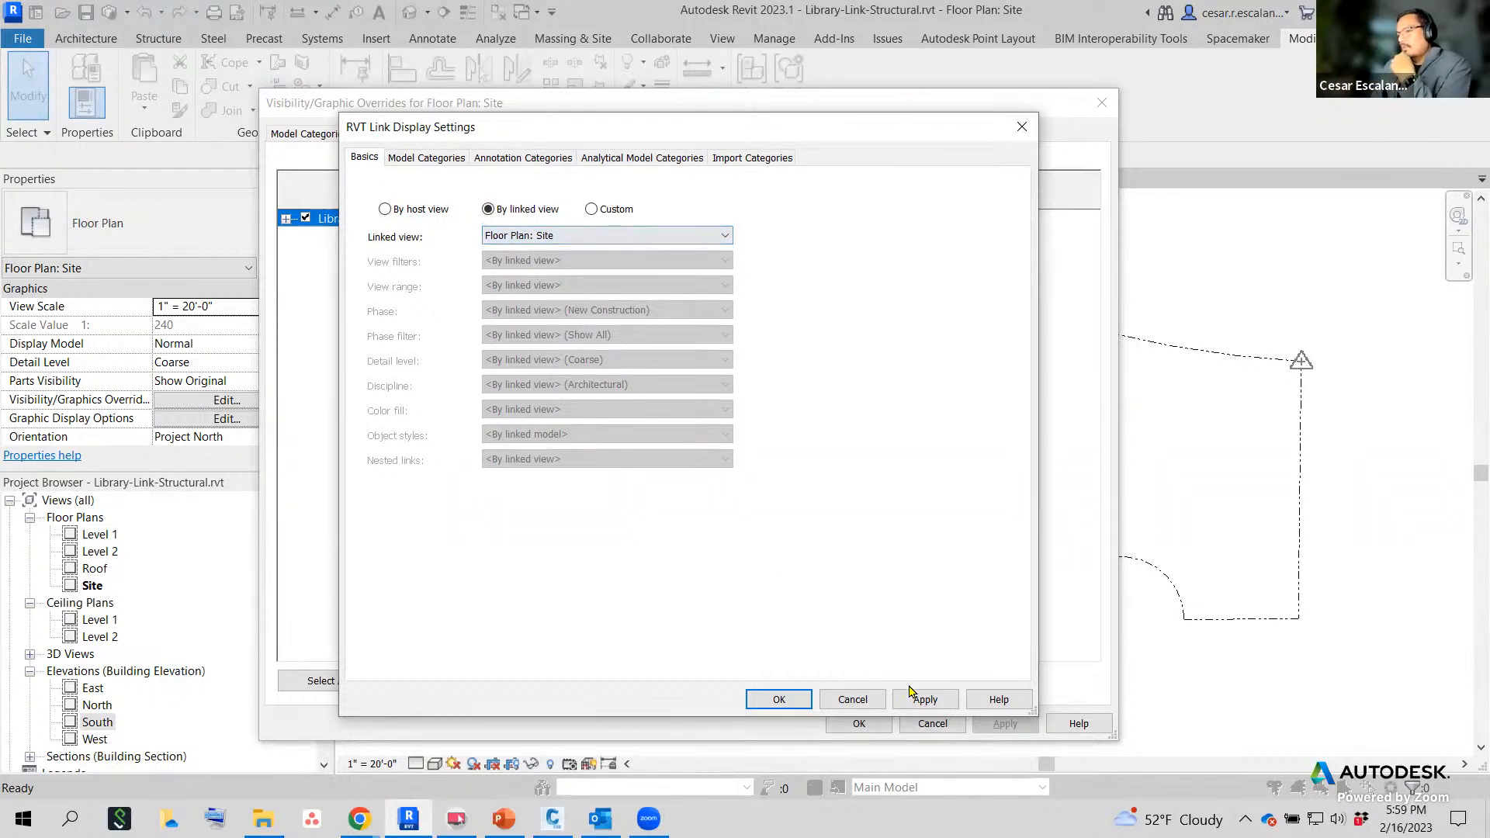
left_click(802, 699)
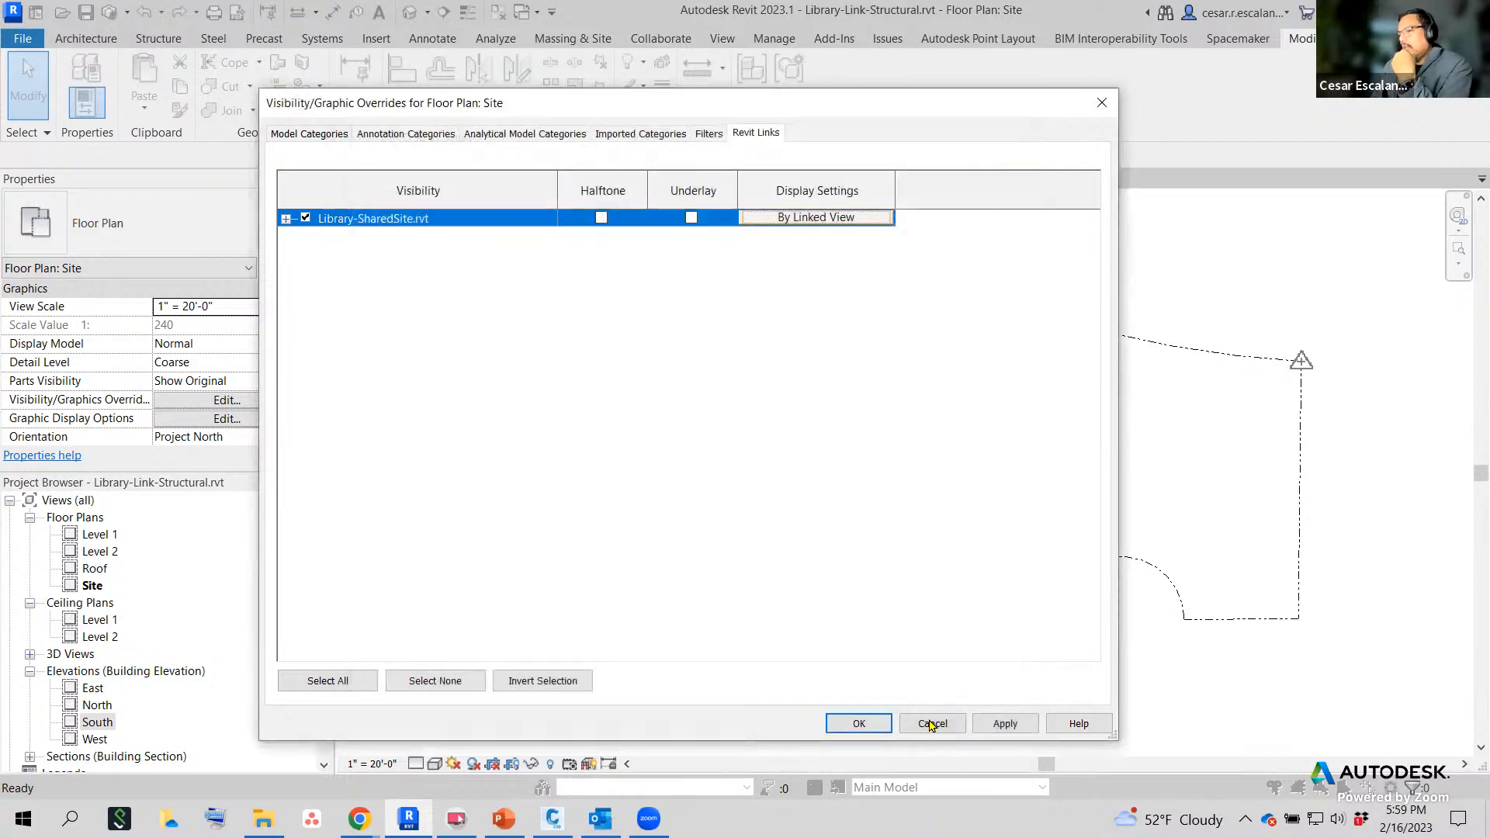
left_click(1004, 723)
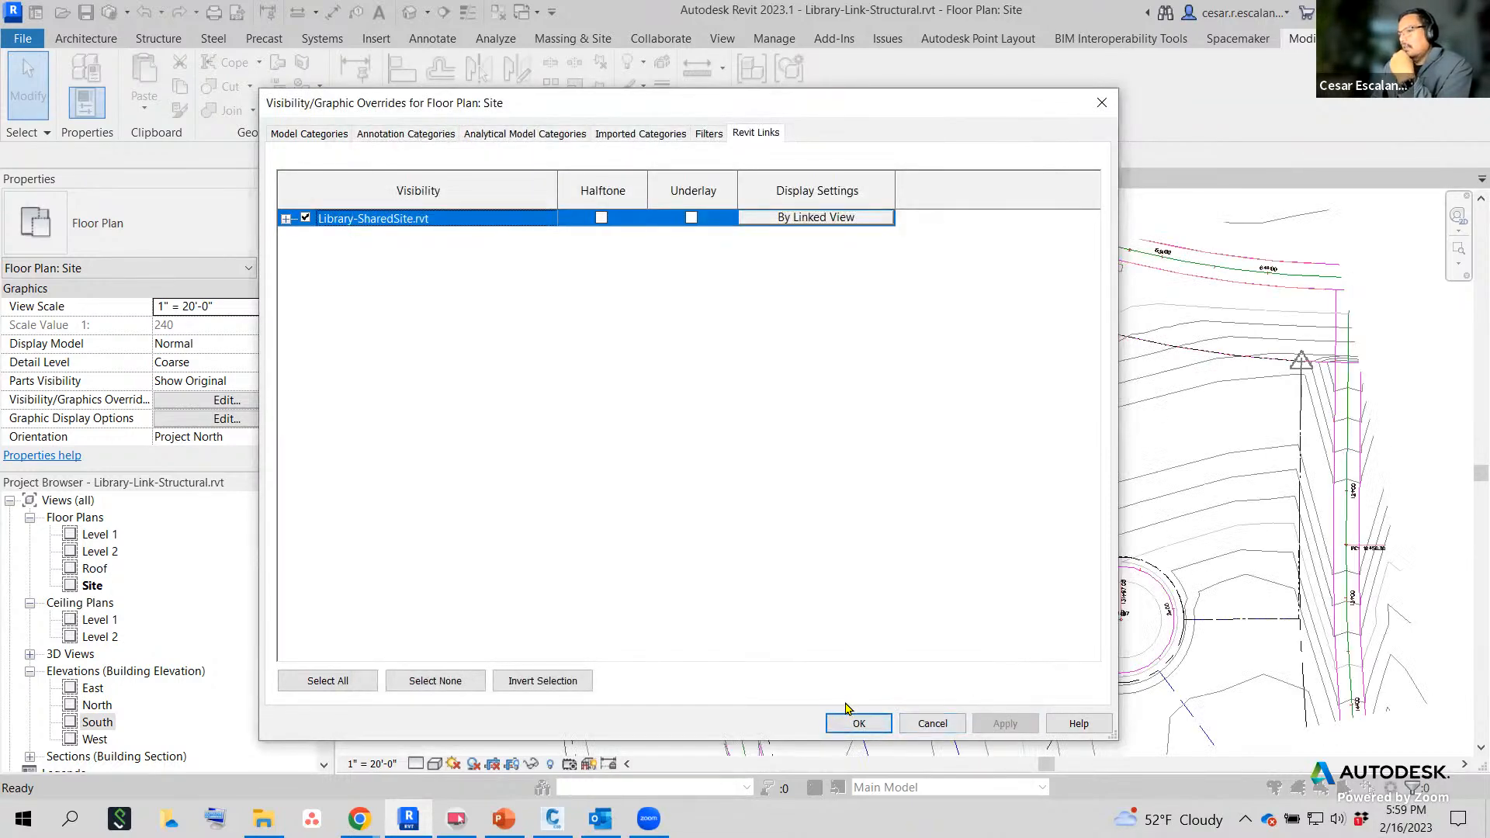
left_click(855, 723)
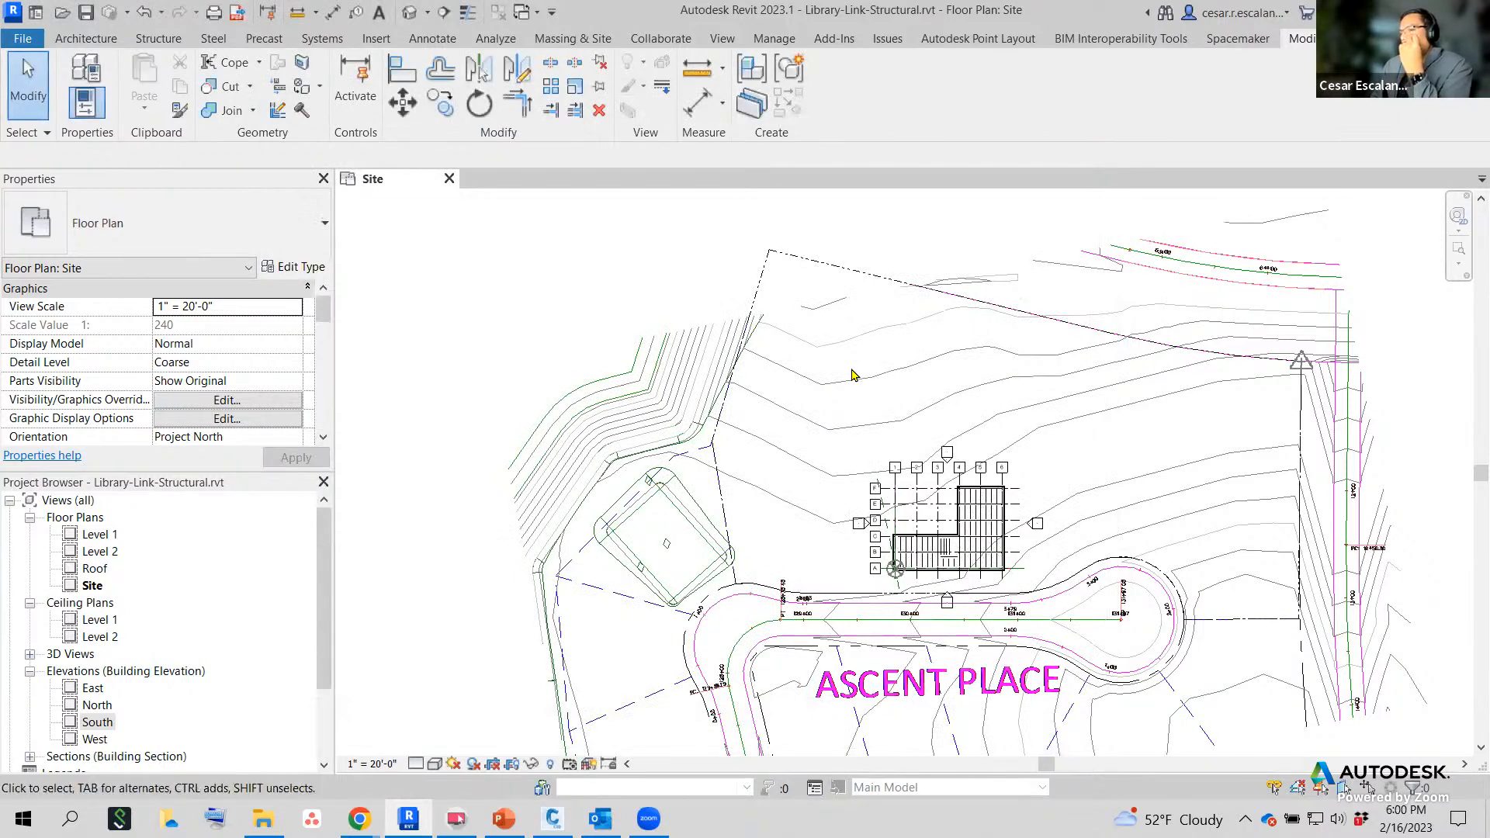
scroll(912, 421, "down", 1)
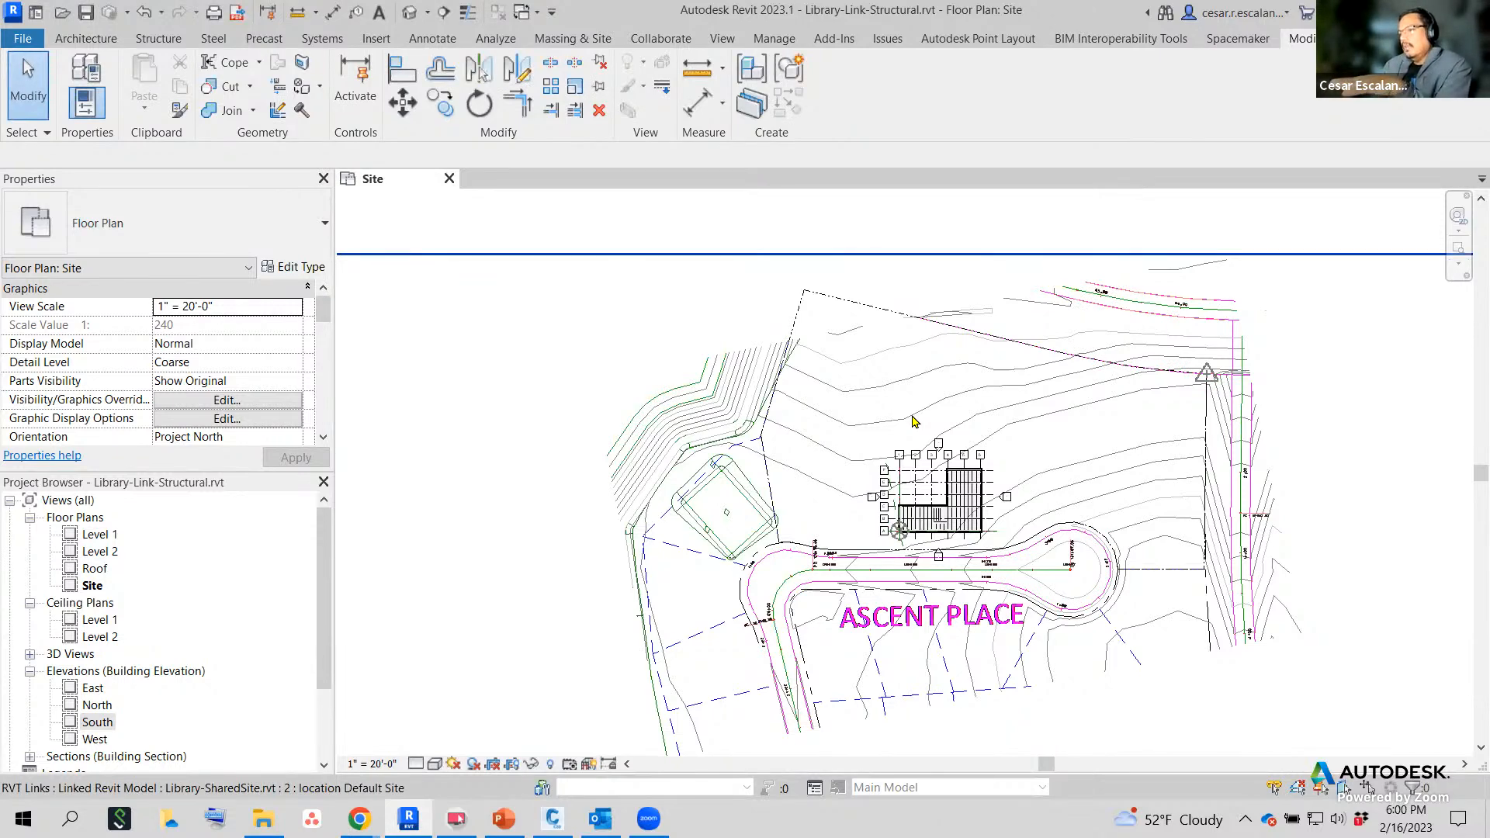
left_click_drag(992, 423, 1036, 430)
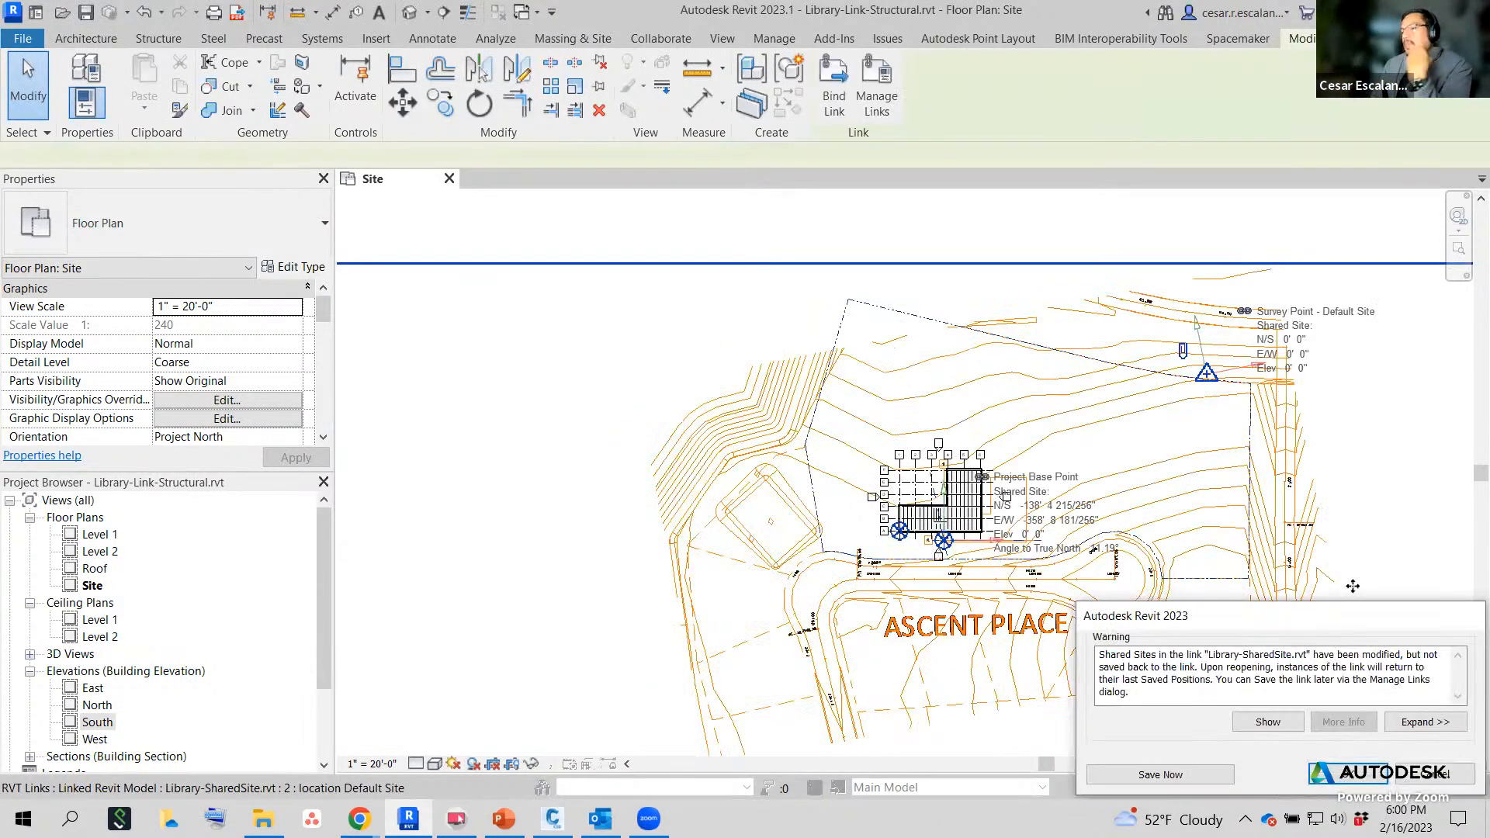
left_click(1431, 774)
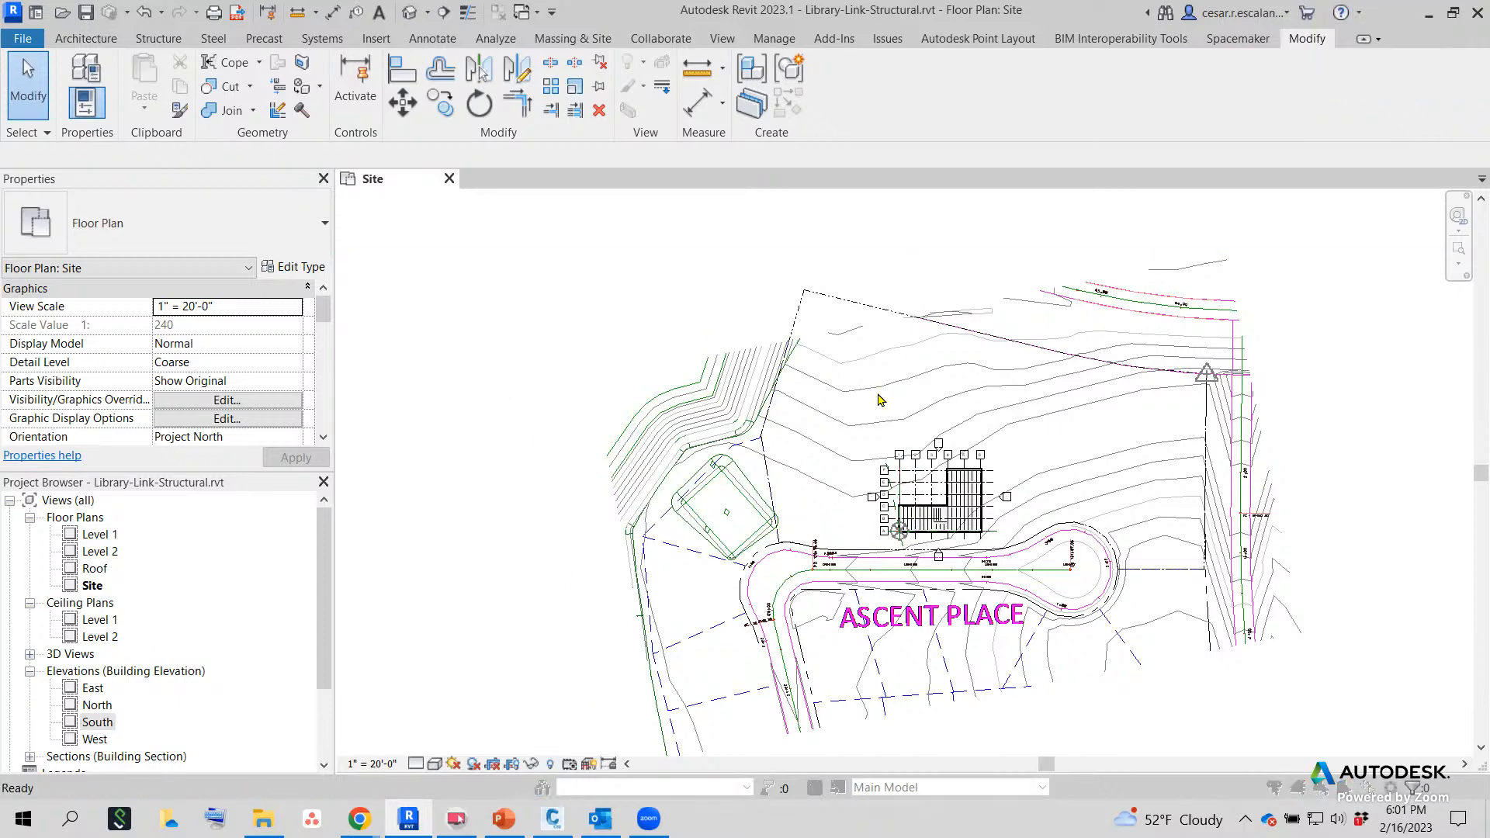
Review the shared site link's display settings and available linked views in the Site plan's visibility overrides, keeping Floor Plan: Site.
left_click(755, 133)
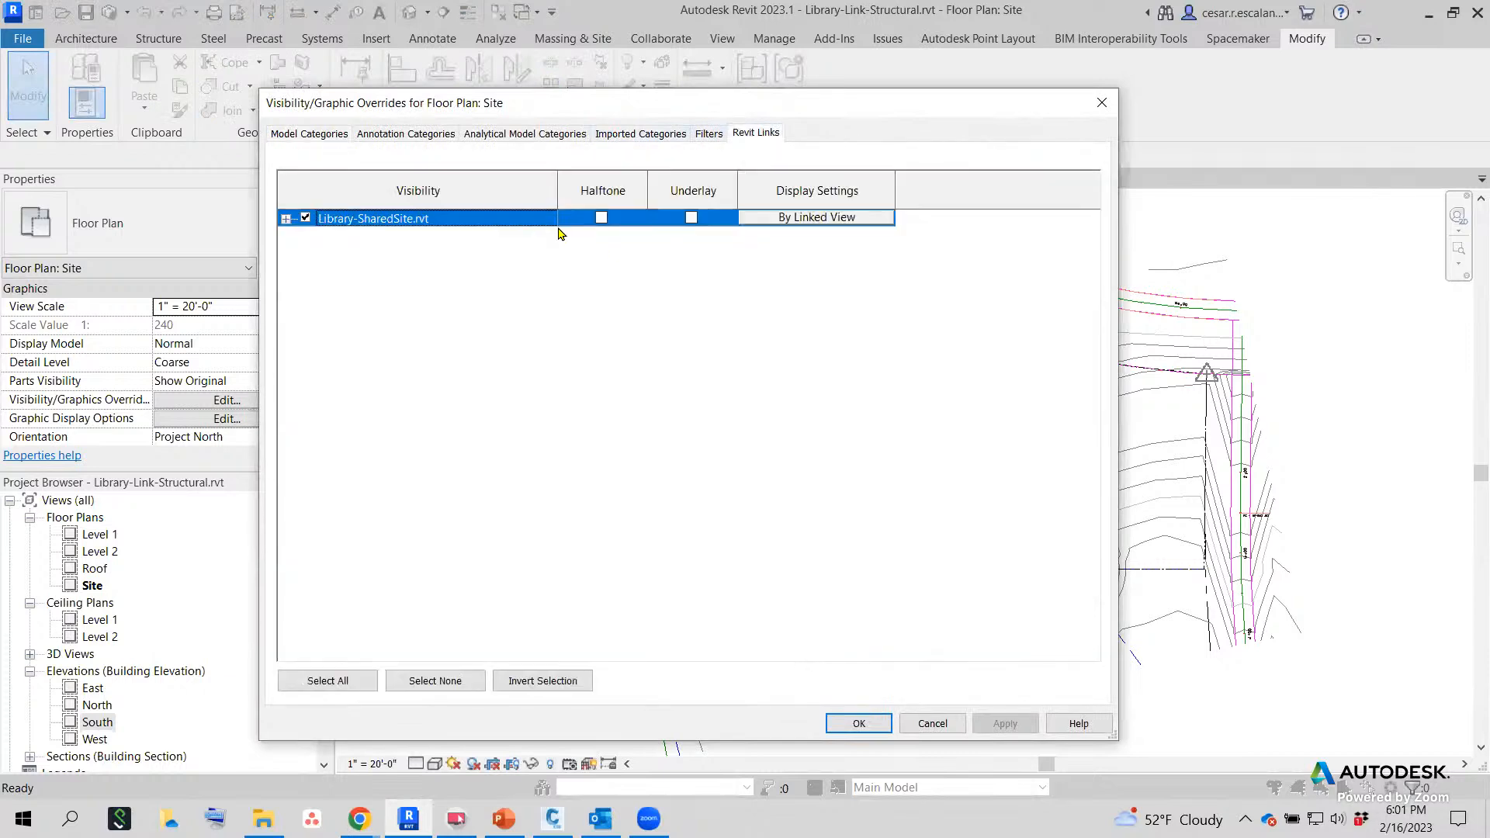
left_click(823, 222)
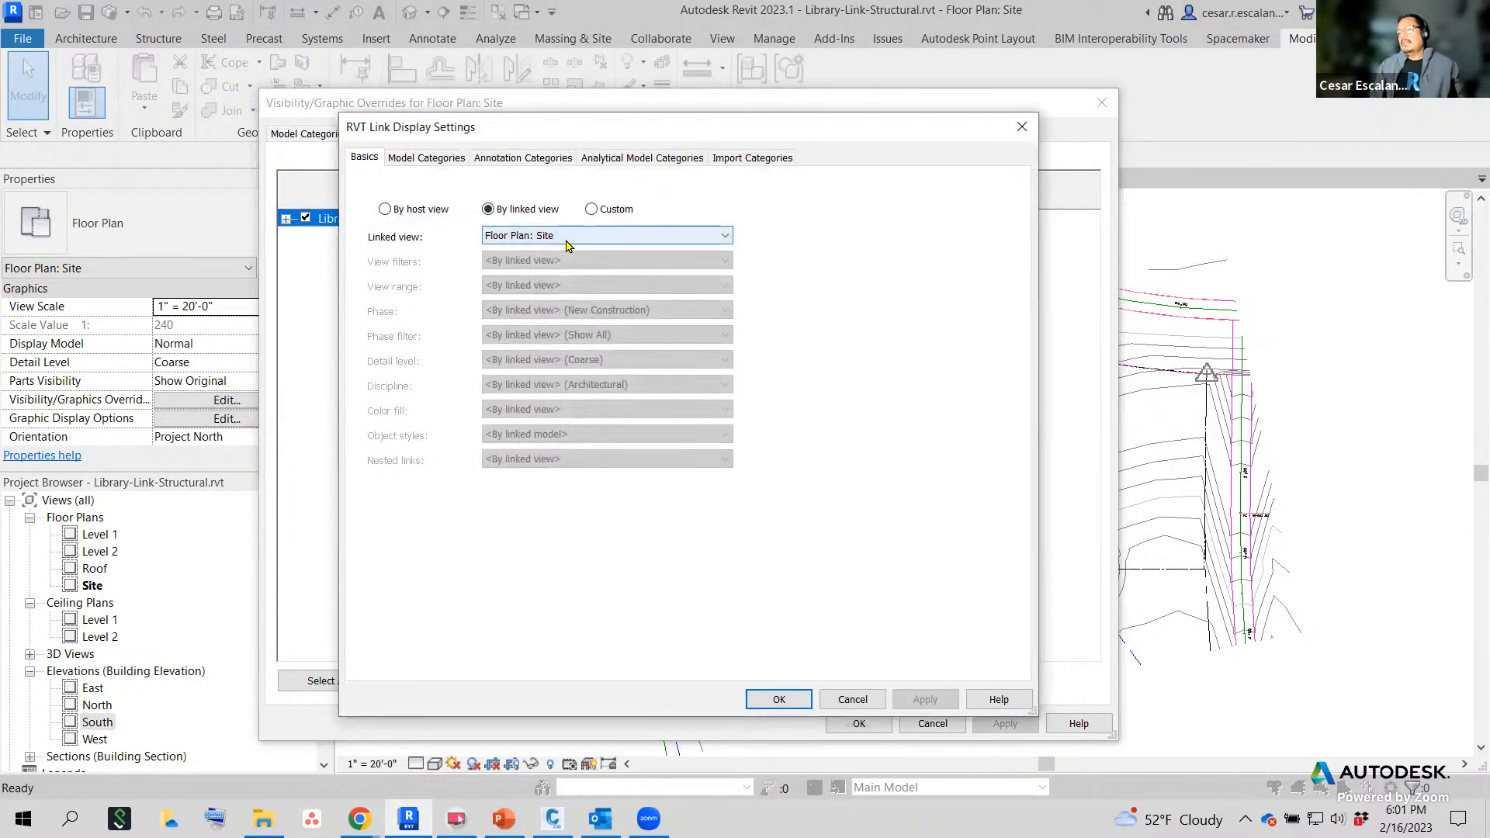
left_click(568, 244)
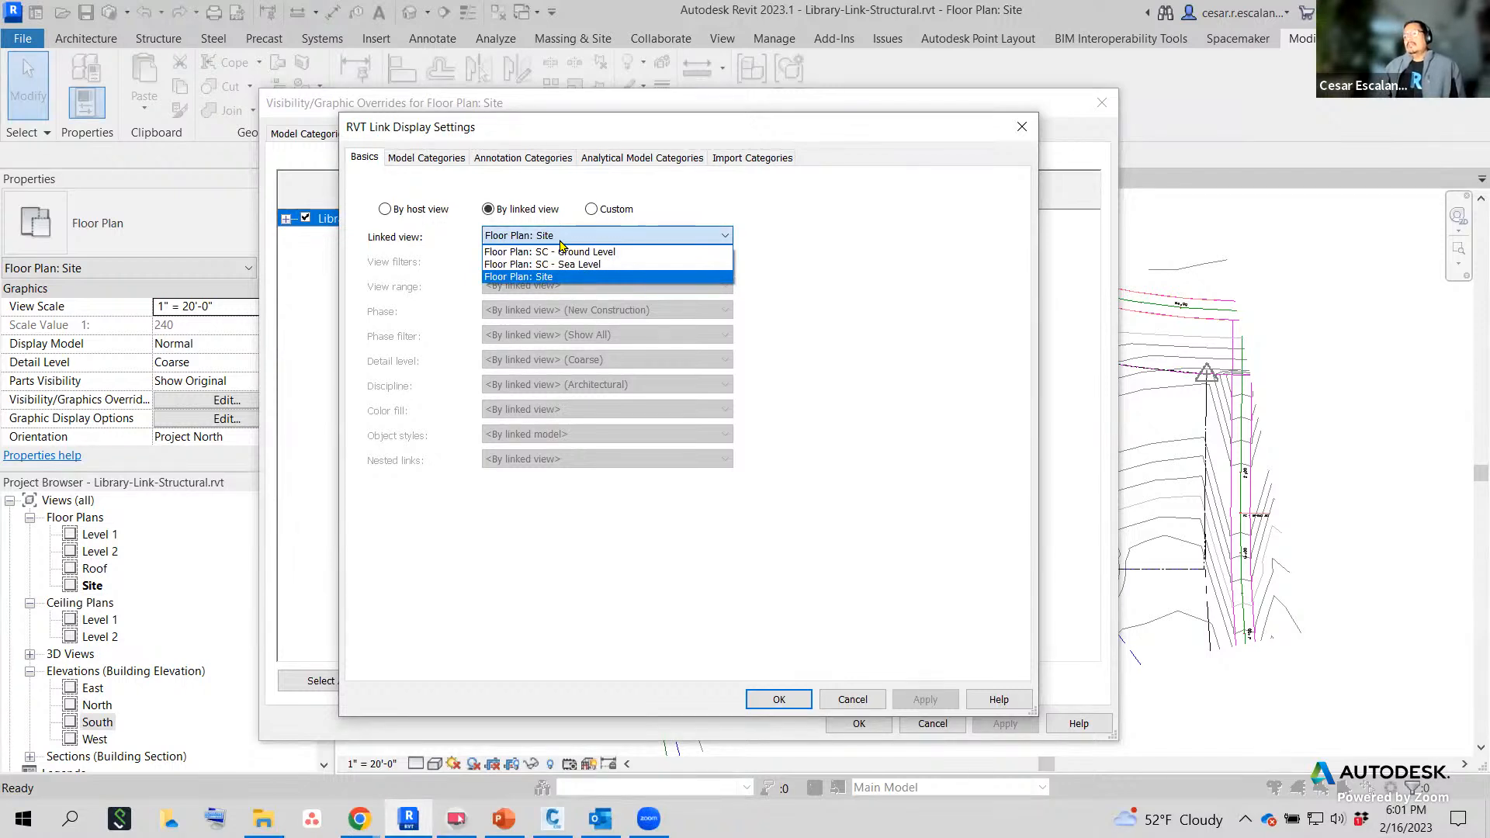
left_click(562, 244)
left_click(778, 699)
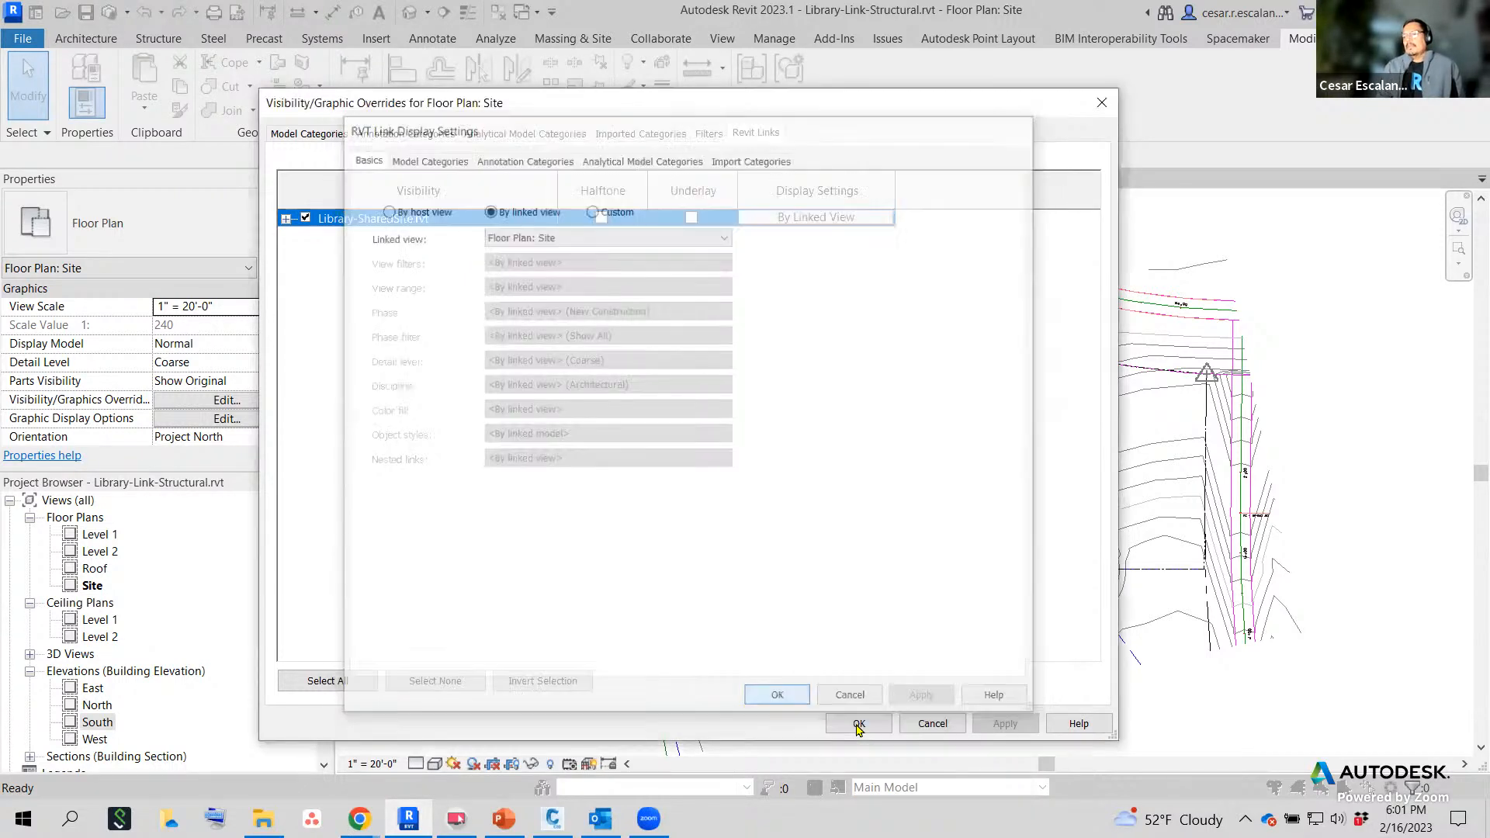
left_click(859, 723)
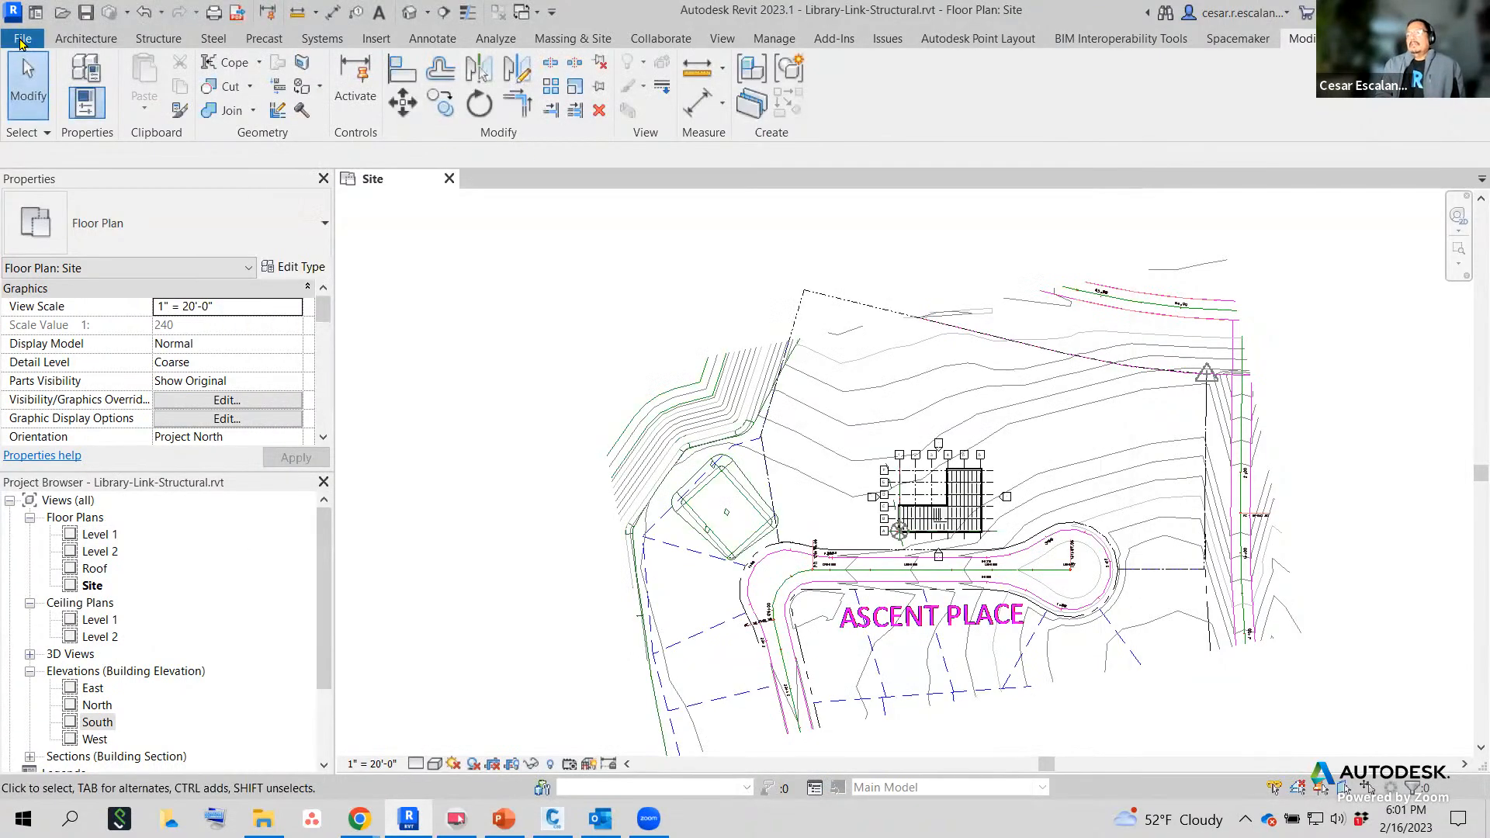
Save the structural library model and close it.
left_click(22, 38)
left_click(62, 225)
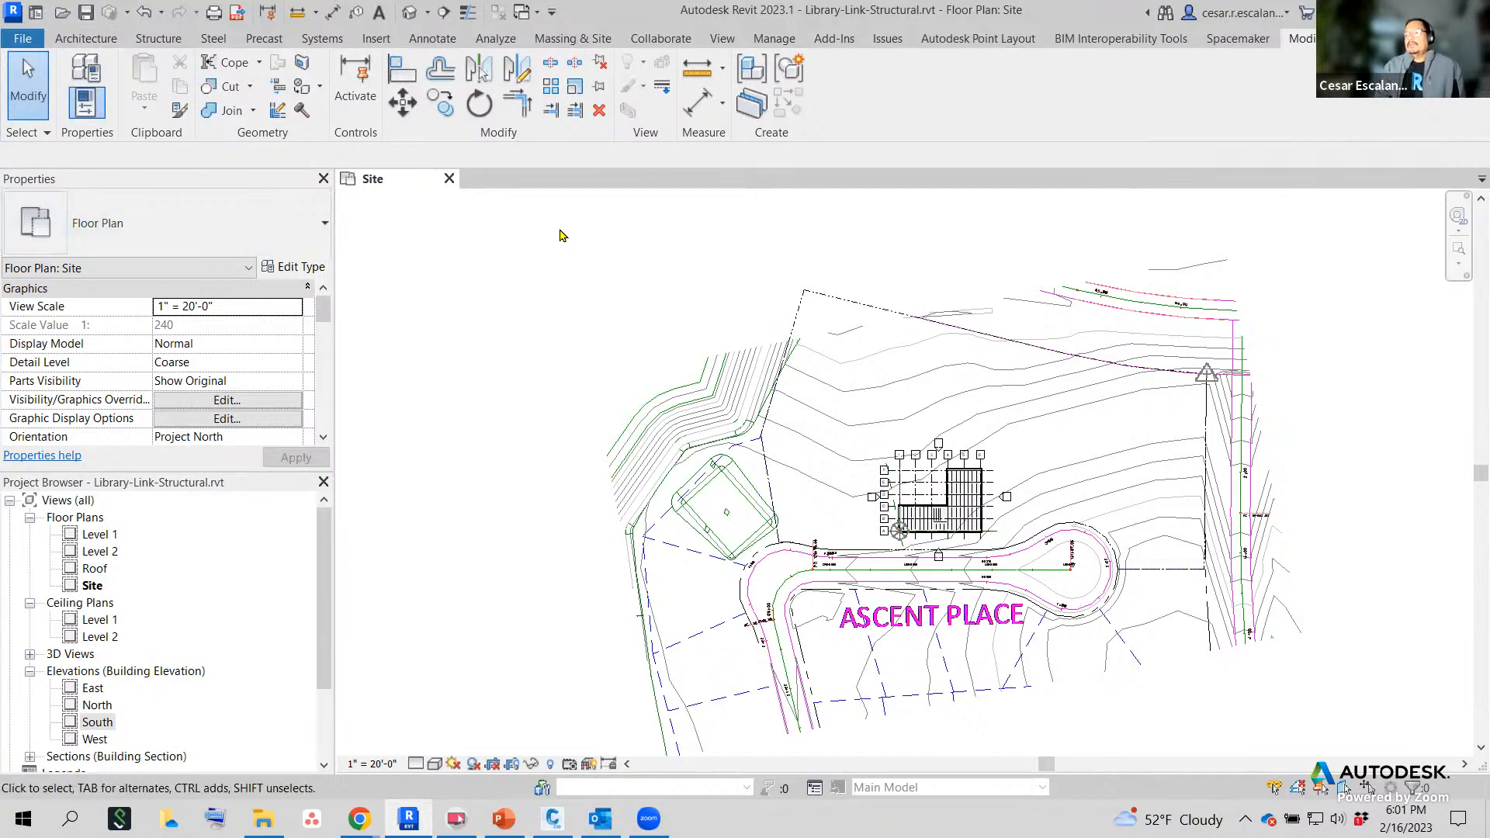
left_click(449, 179)
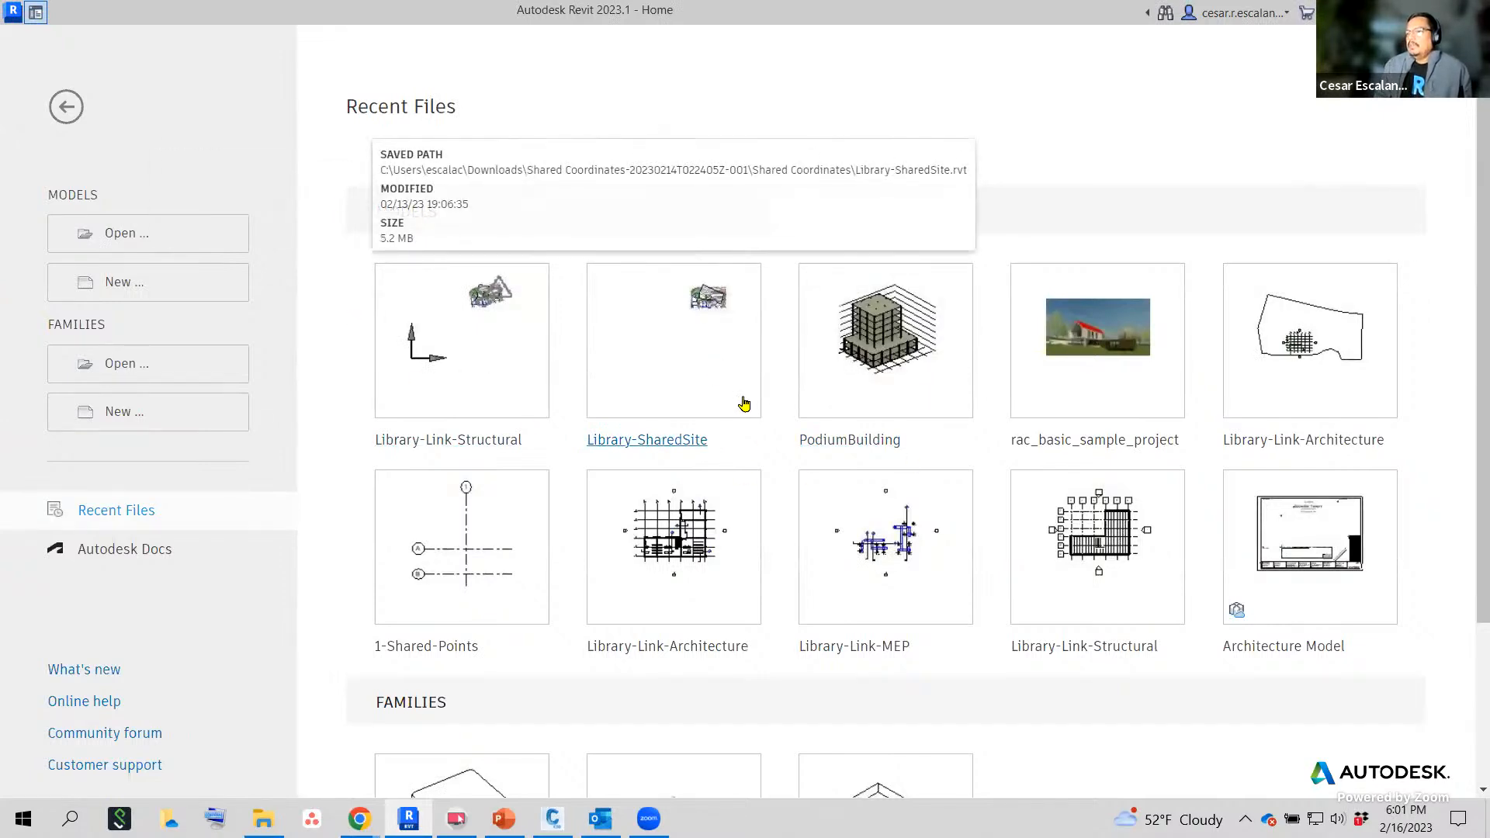
Open the recent Library-SharedSite model and dismiss the third-party updater error.
left_click(696, 330)
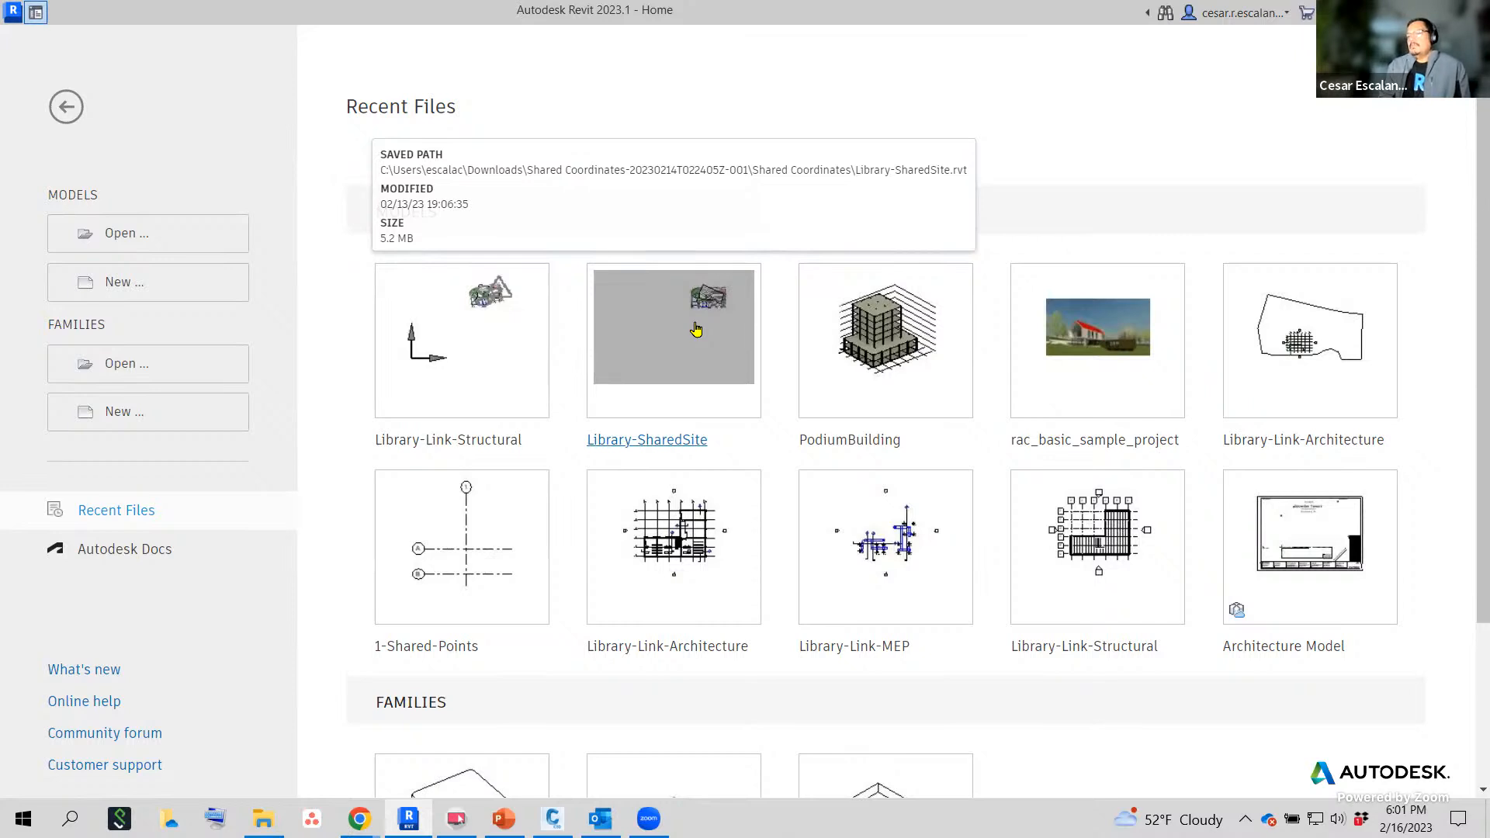
left_click(696, 330)
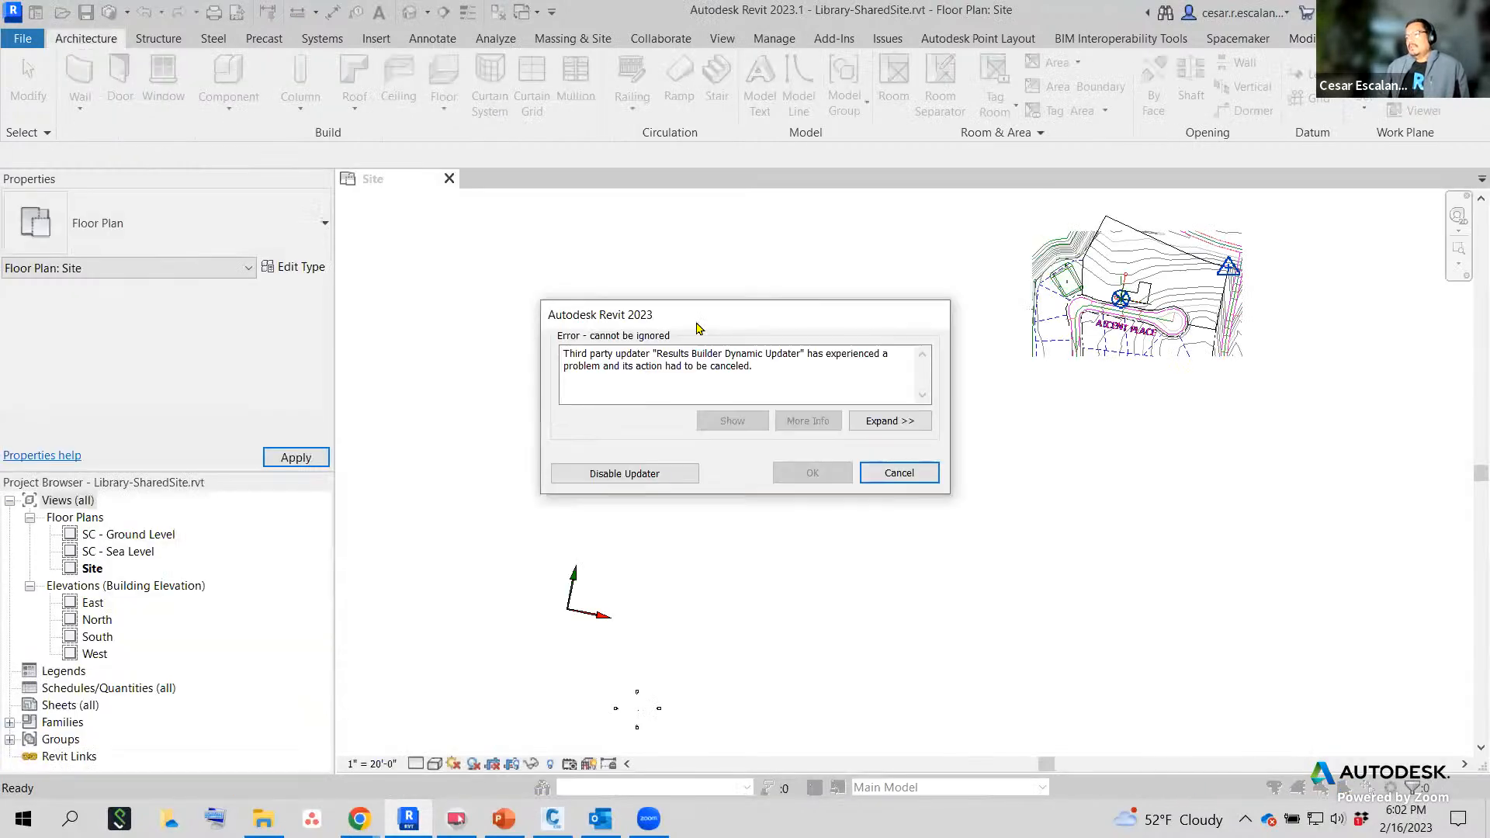
left_click(931, 478)
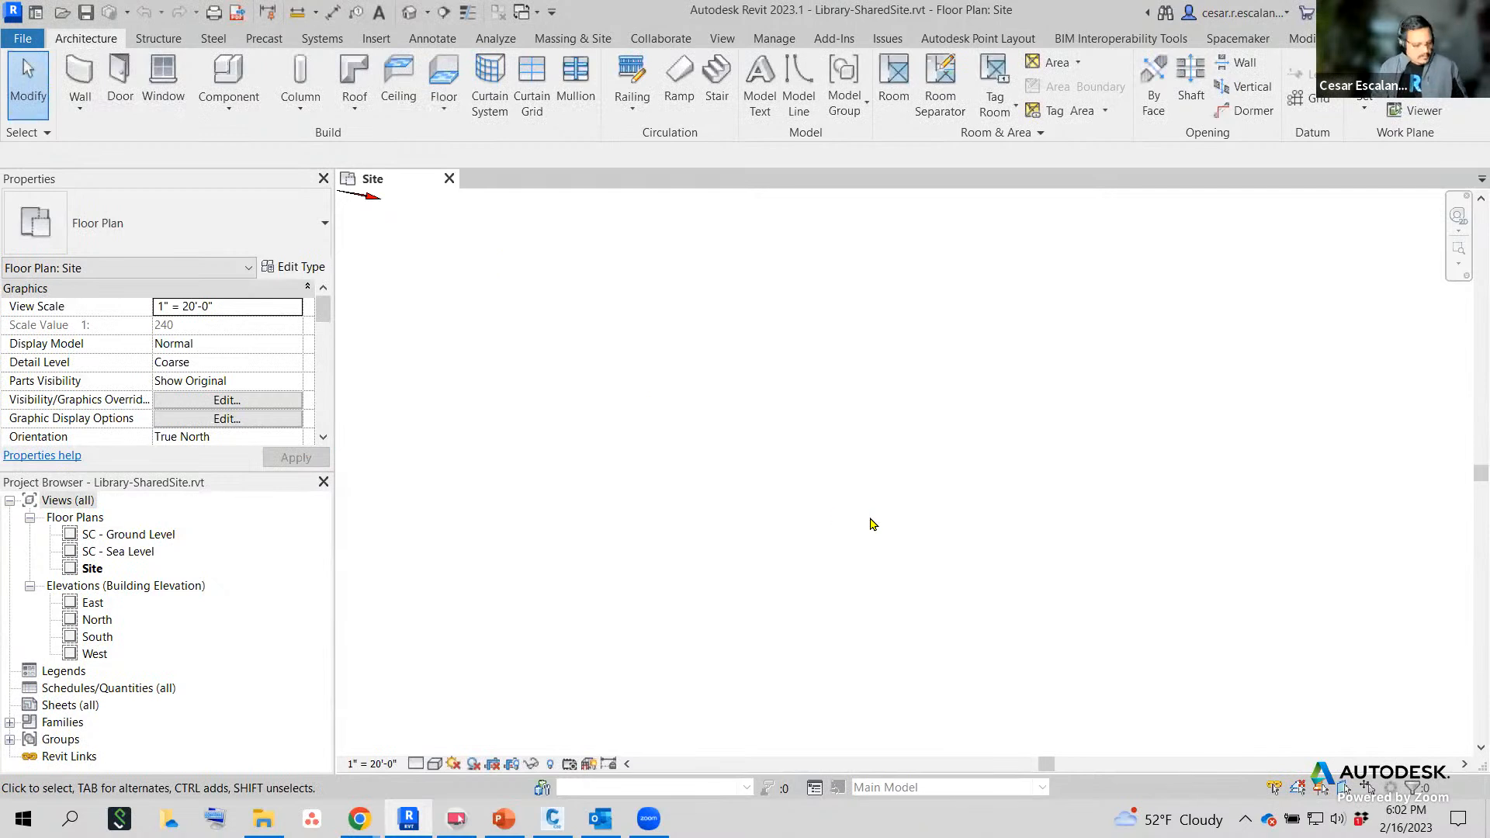
Open the default 3D view of the shared site and orient it to show the contours, road and building outline.
key("z")
key("a")
middle_click_drag(1036, 486, 999, 568)
left_click(408, 12)
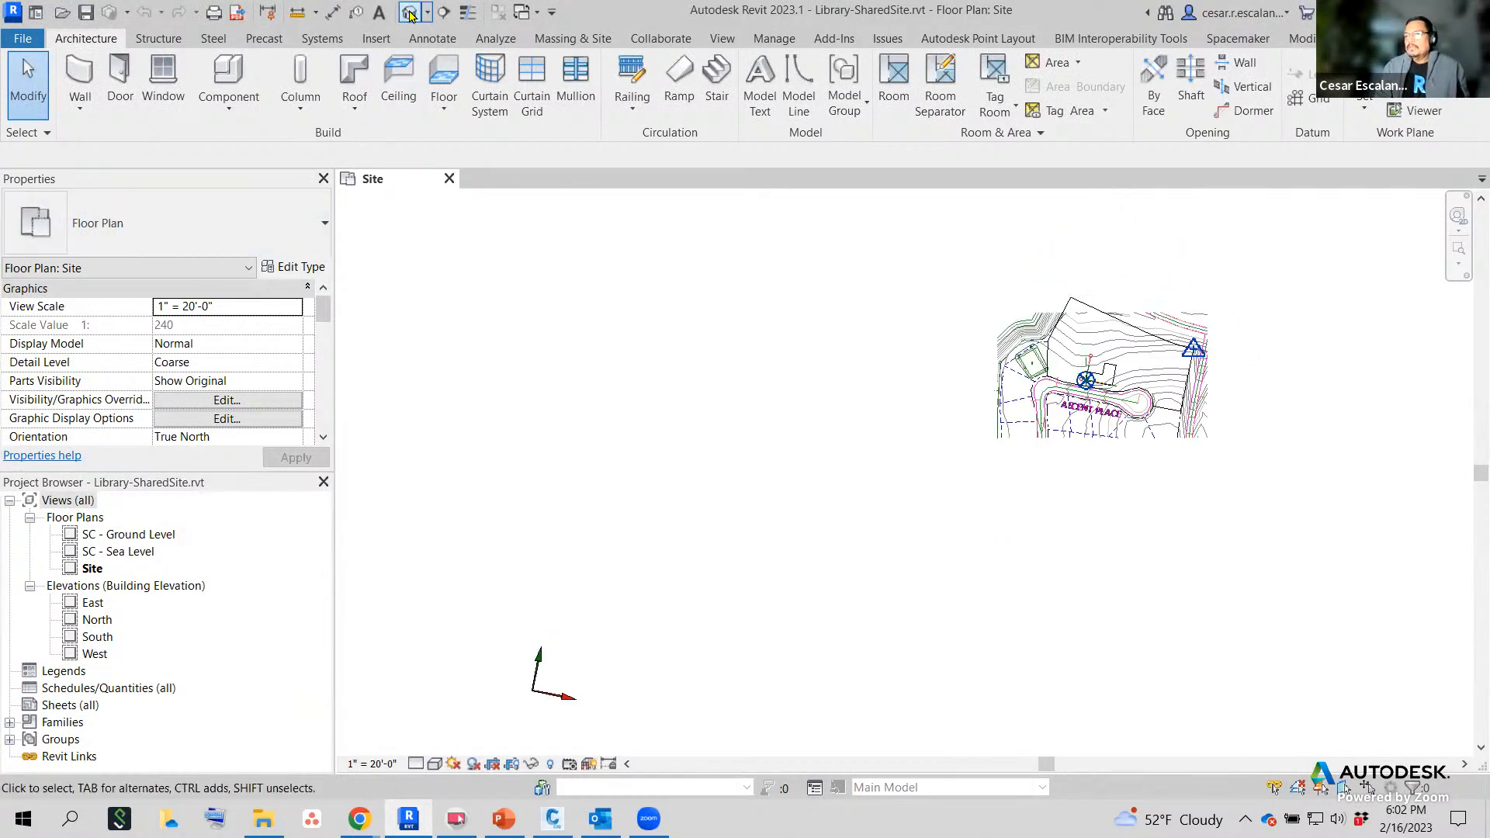
middle_click_drag(1068, 555, 1288, 564, "shift")
scroll(1019, 374, "up", 3)
middle_click_drag(1075, 436, 1065, 529)
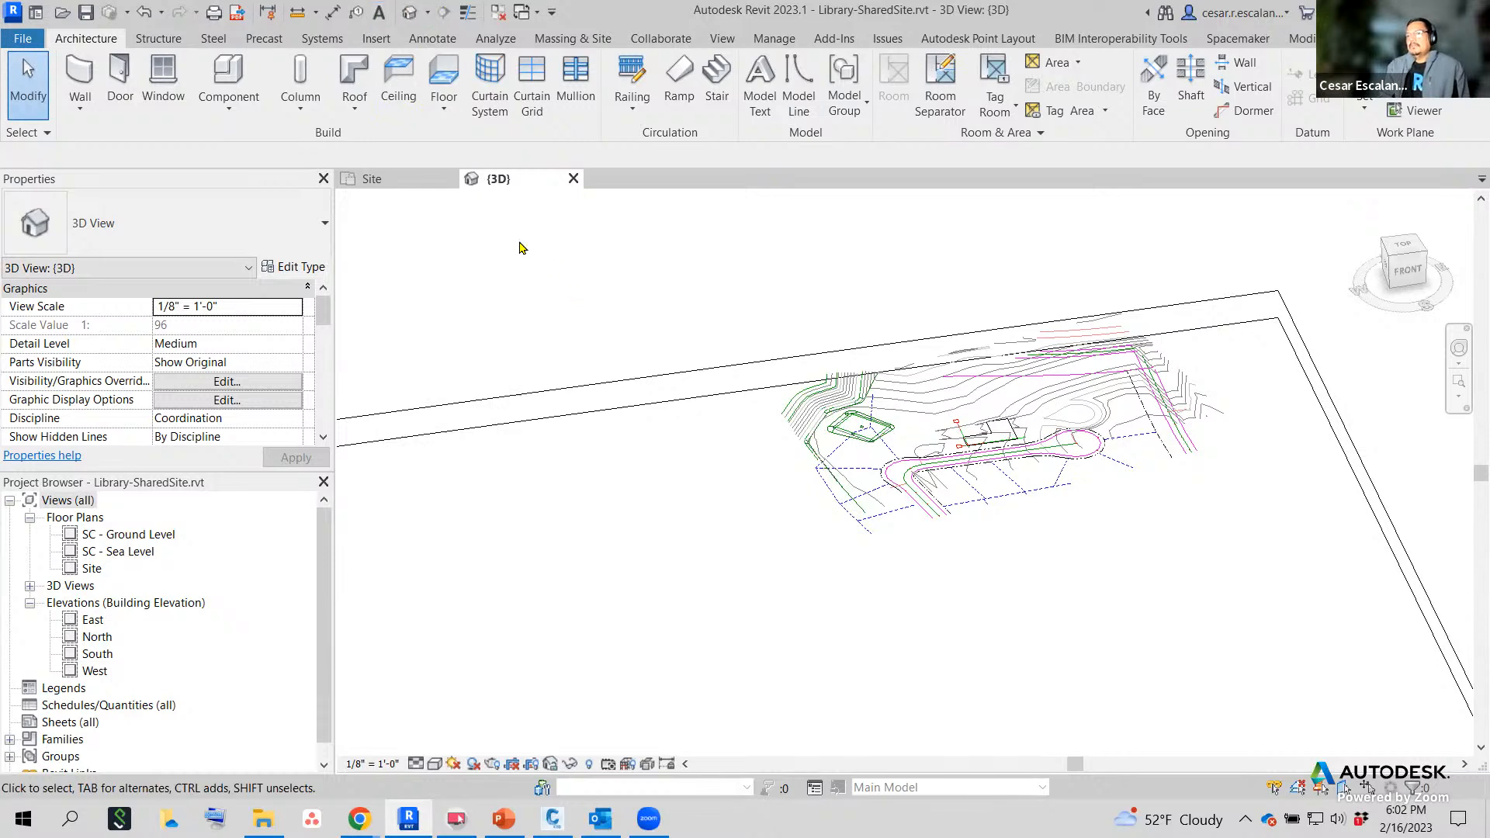
Link Library-Link-Structural.rvt into the shared site model, positioned Auto - By Shared Coordinates.
left_click(377, 38)
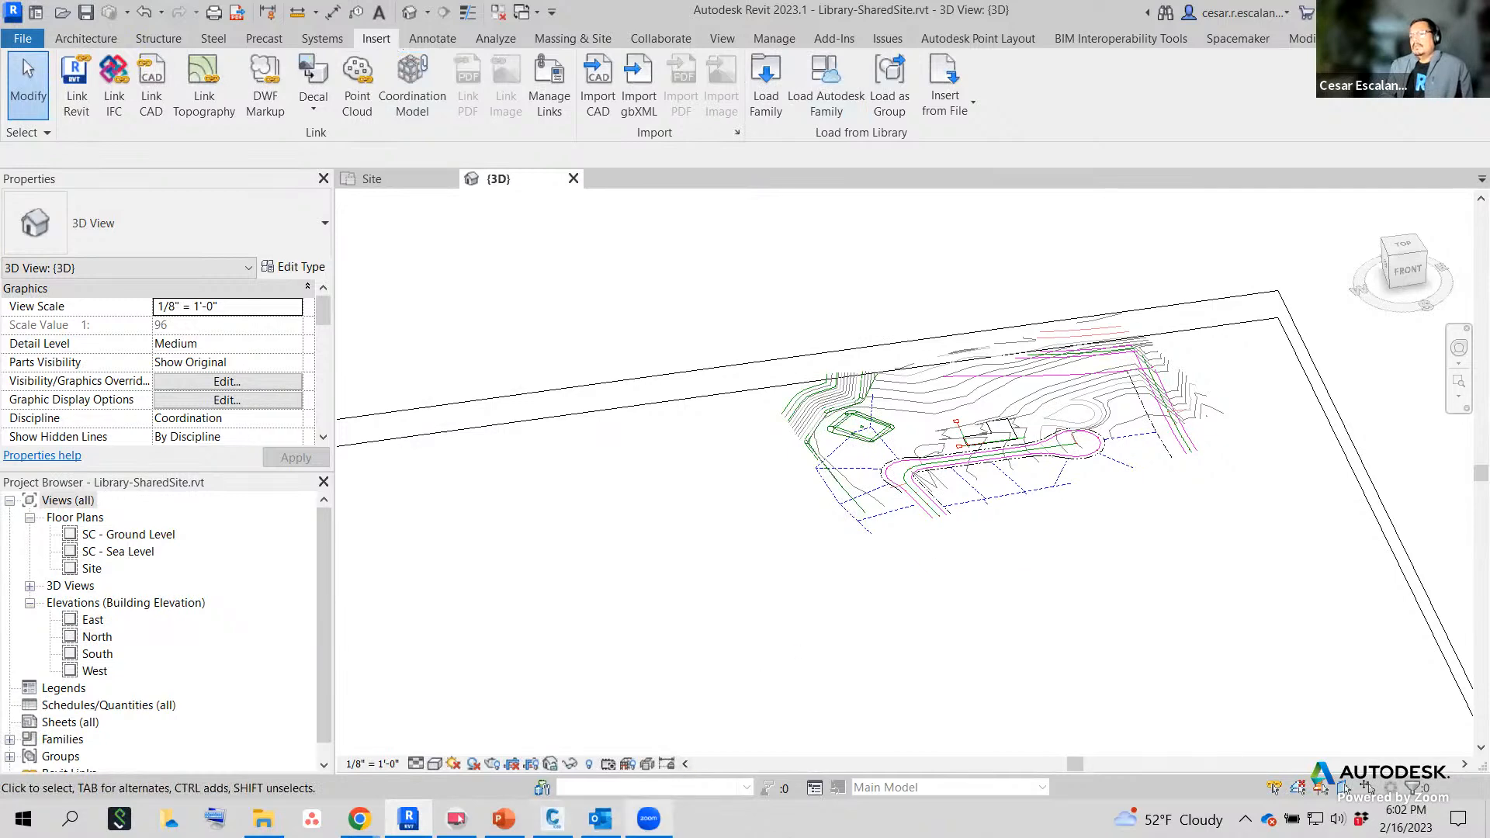
left_click(504, 818)
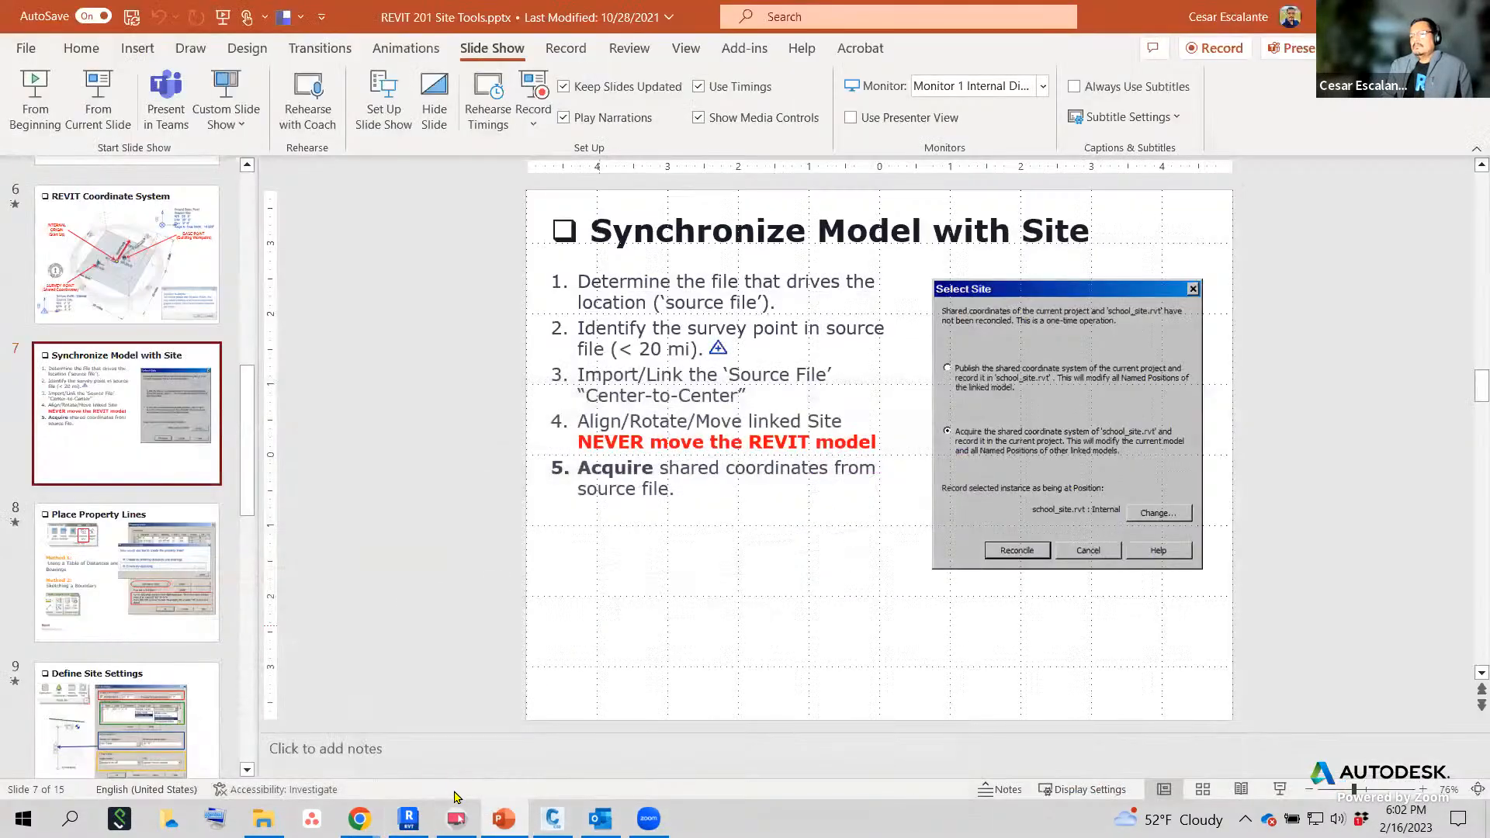
left_click(408, 818)
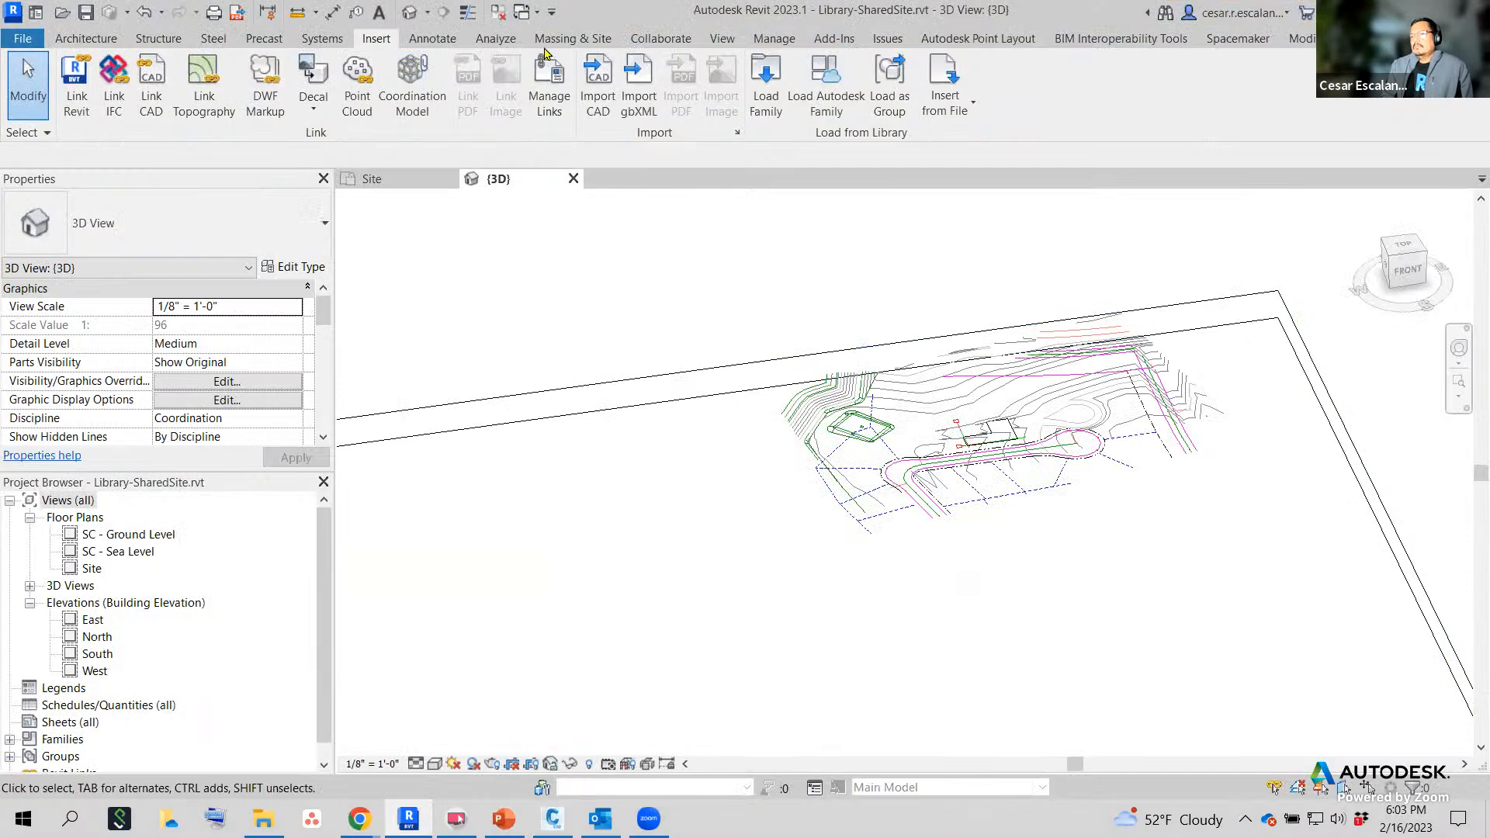
left_click(548, 78)
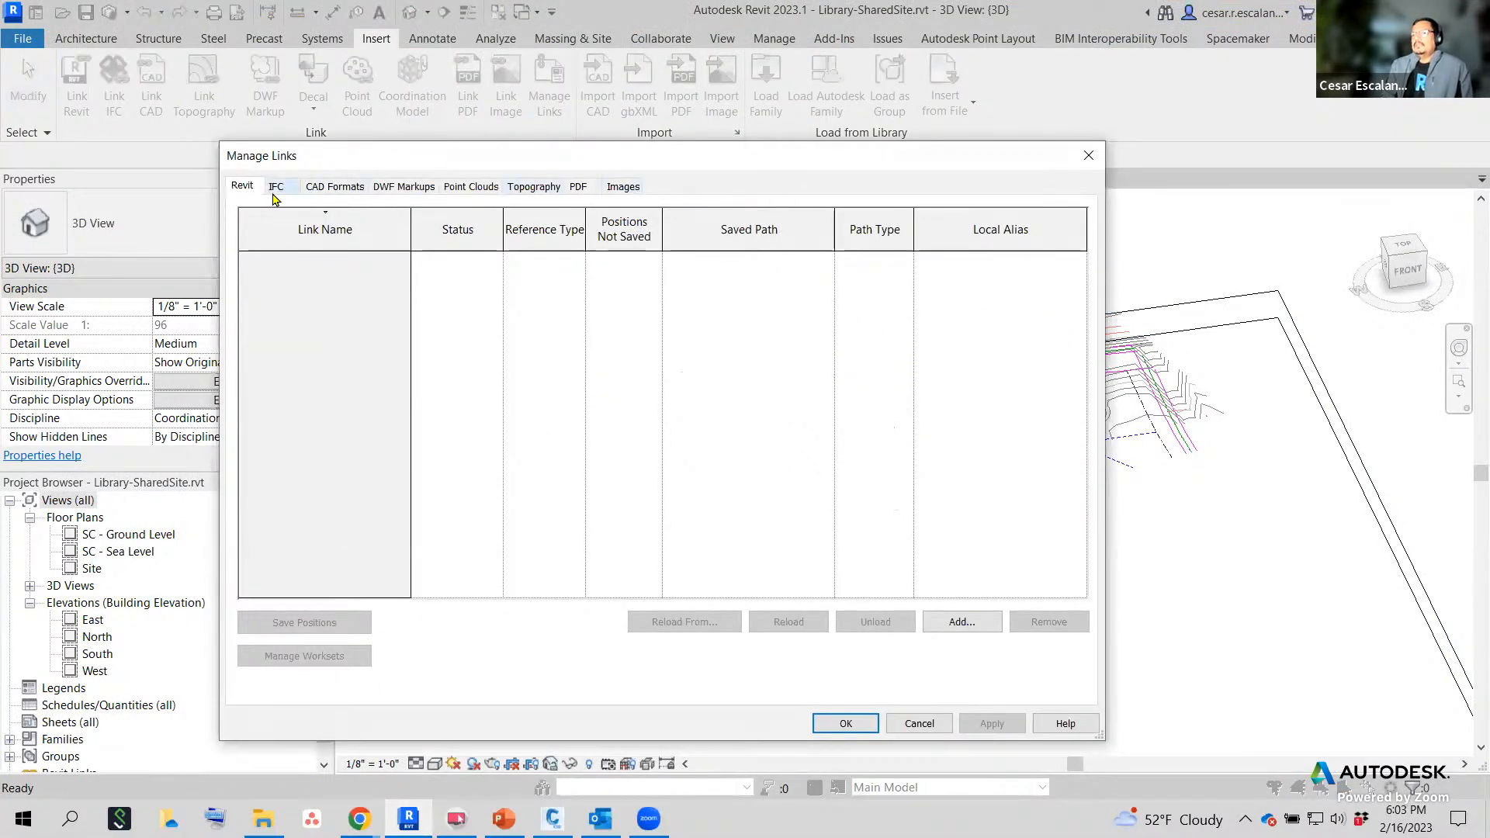
left_click(963, 618)
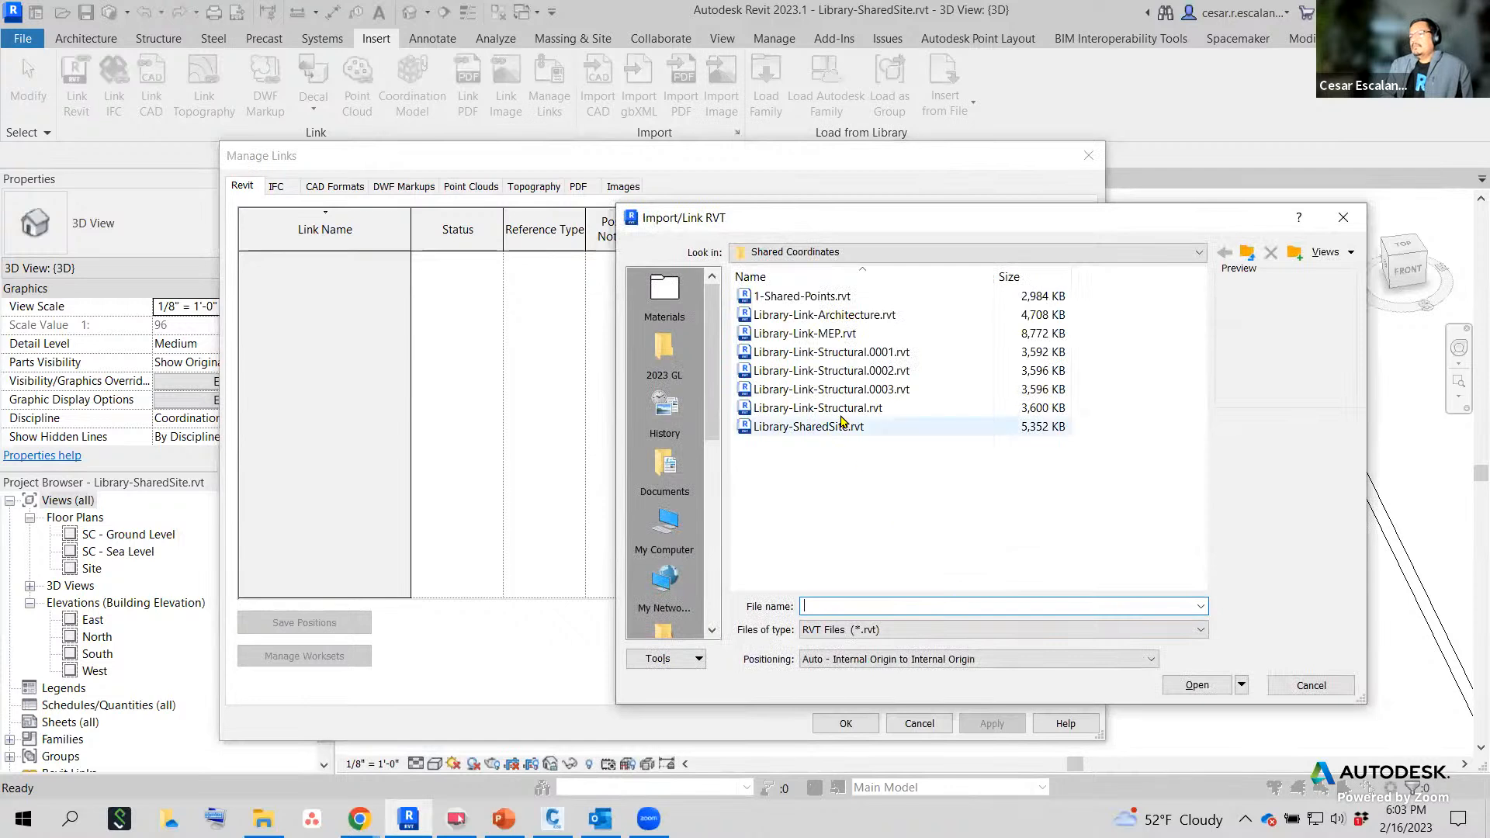
left_click(842, 410)
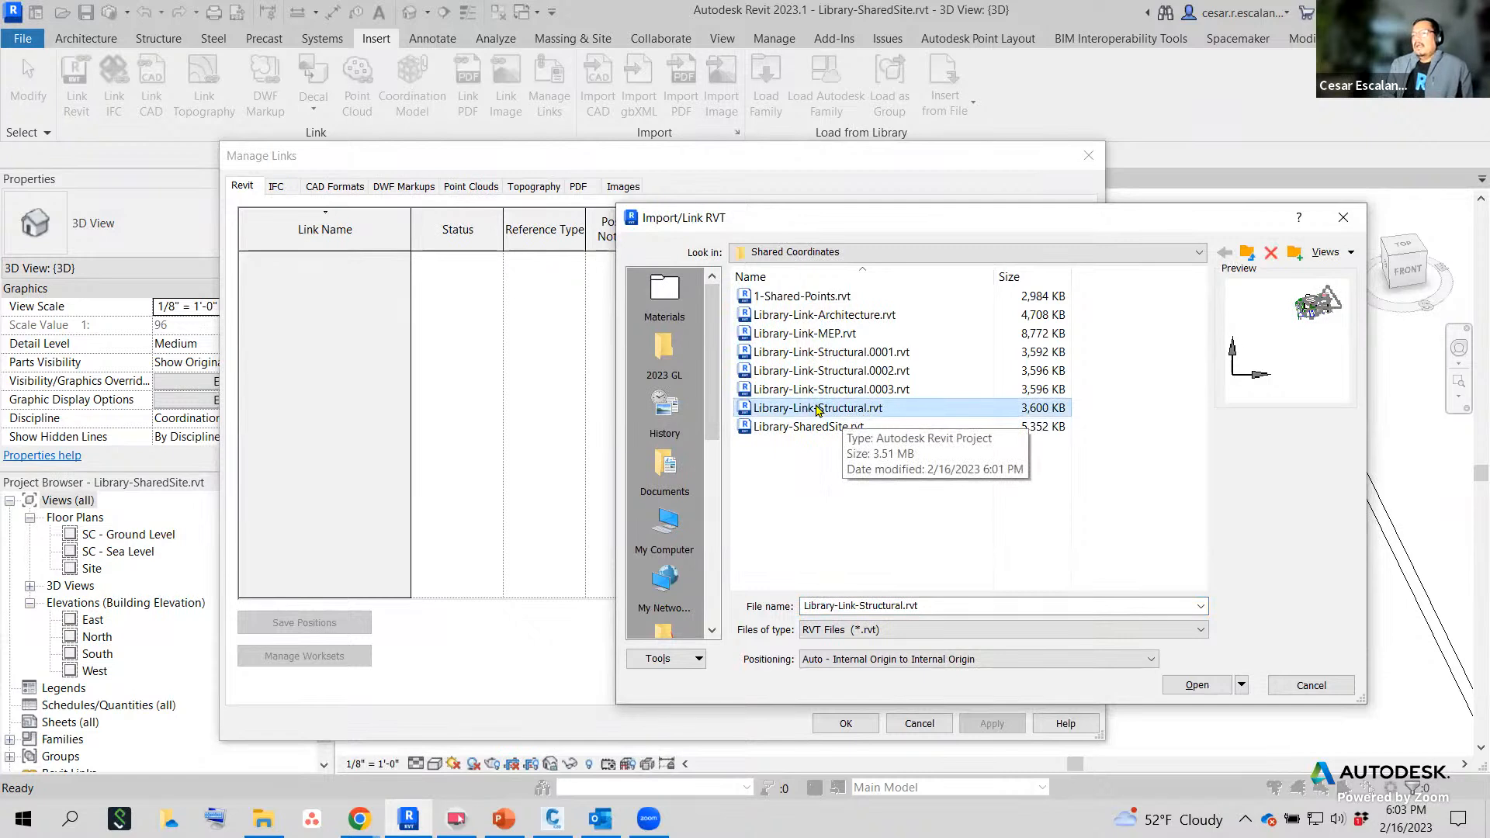
left_click(917, 660)
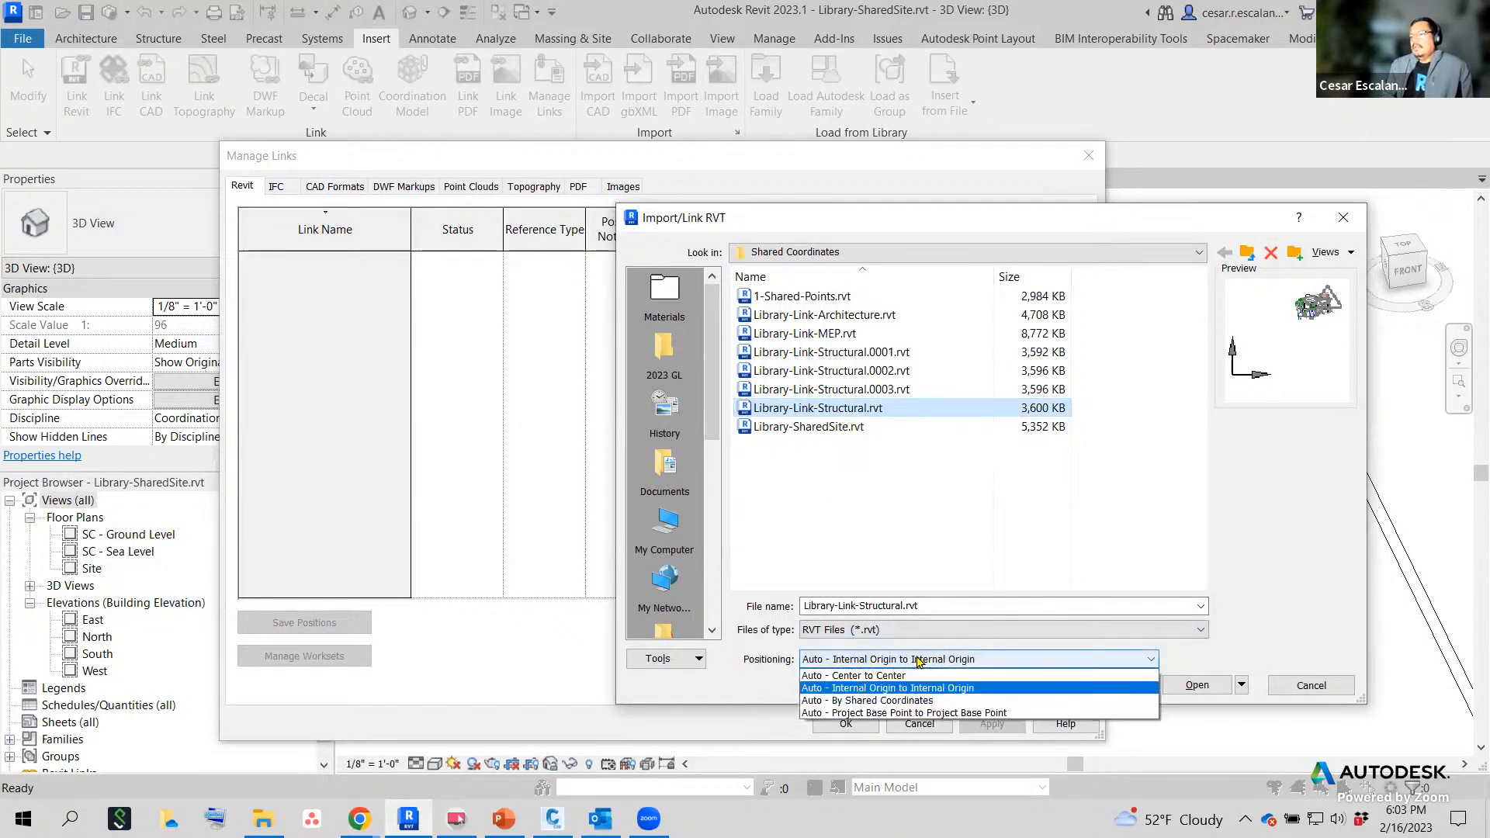
left_click(923, 702)
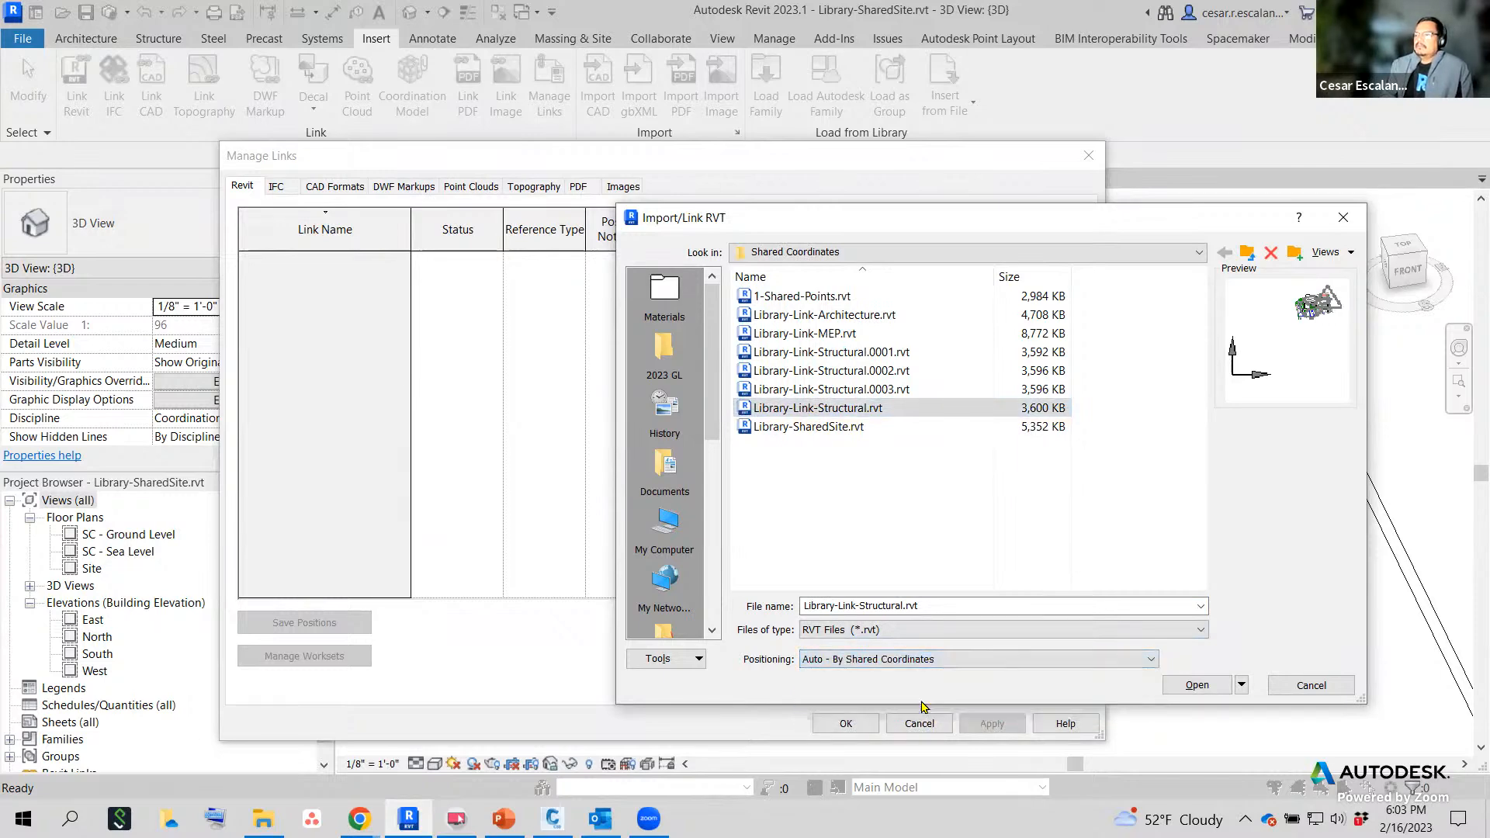
left_click(1204, 687)
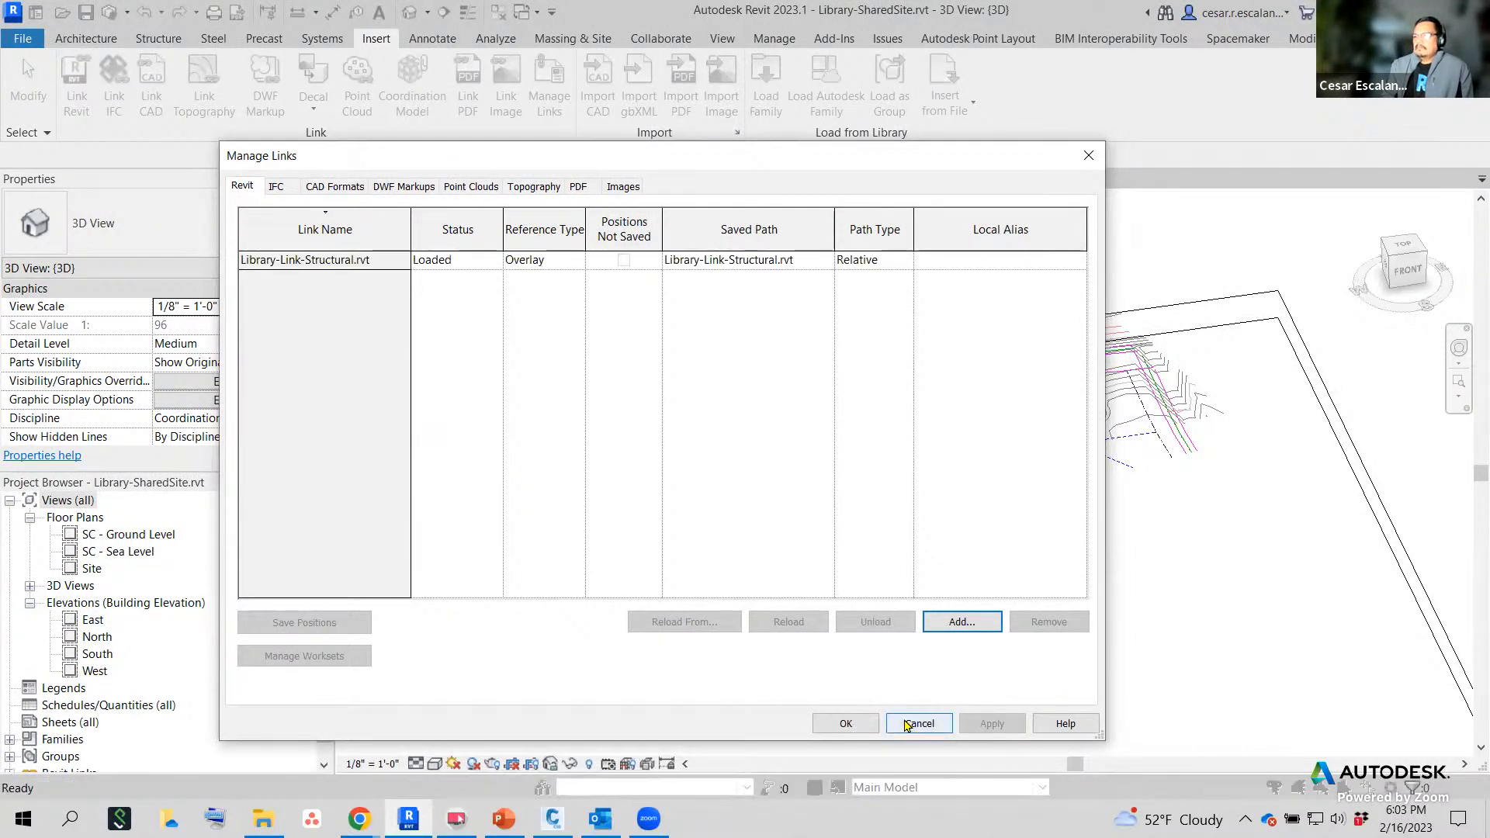
left_click(846, 723)
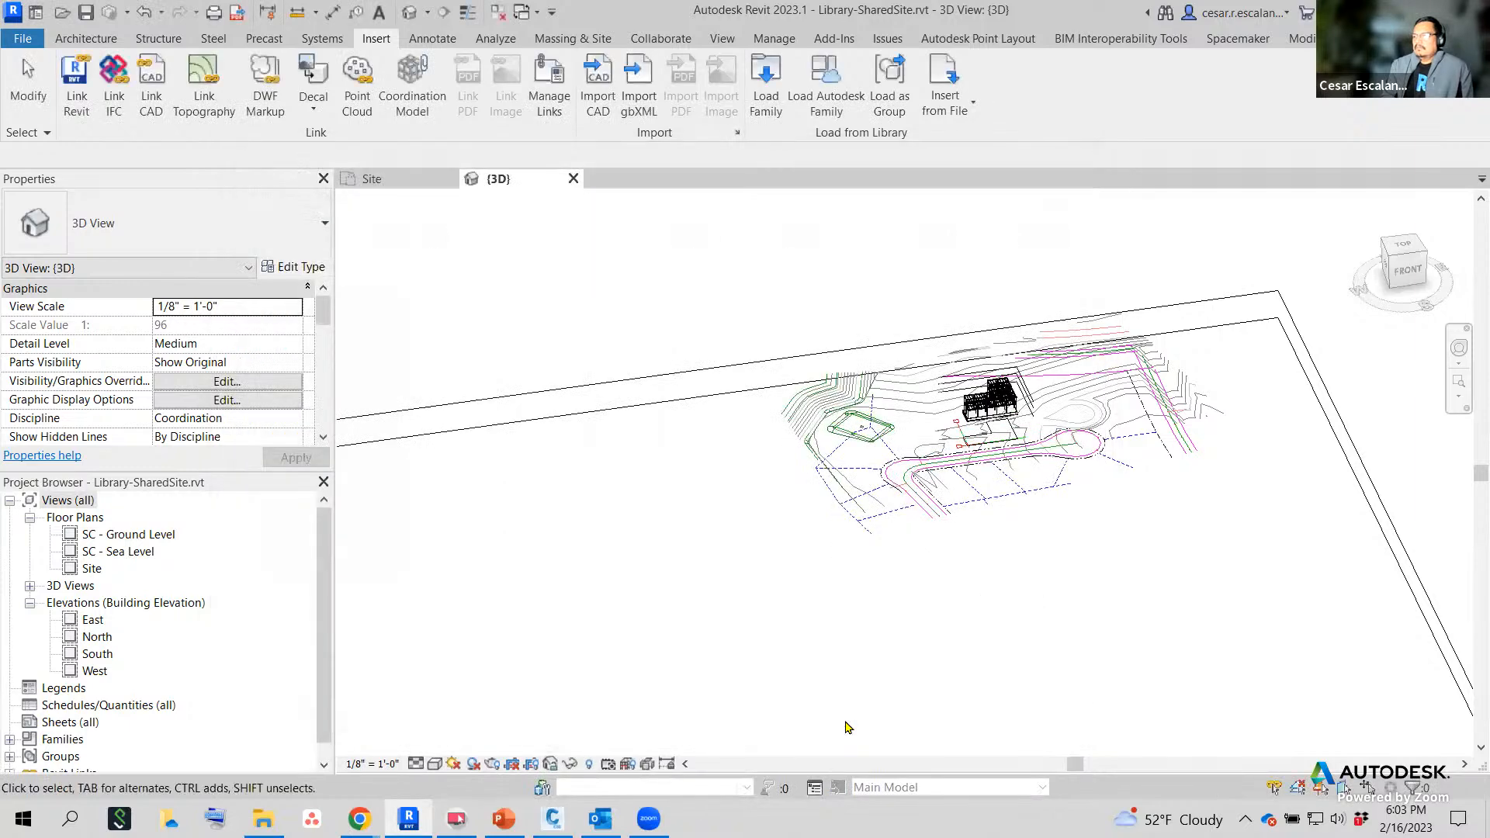
Examine the linked structural model's placement relative to the civil contours, road and building outline from several angles in 3D.
scroll(999, 454, "up", 3)
scroll(1019, 436, "up", 3)
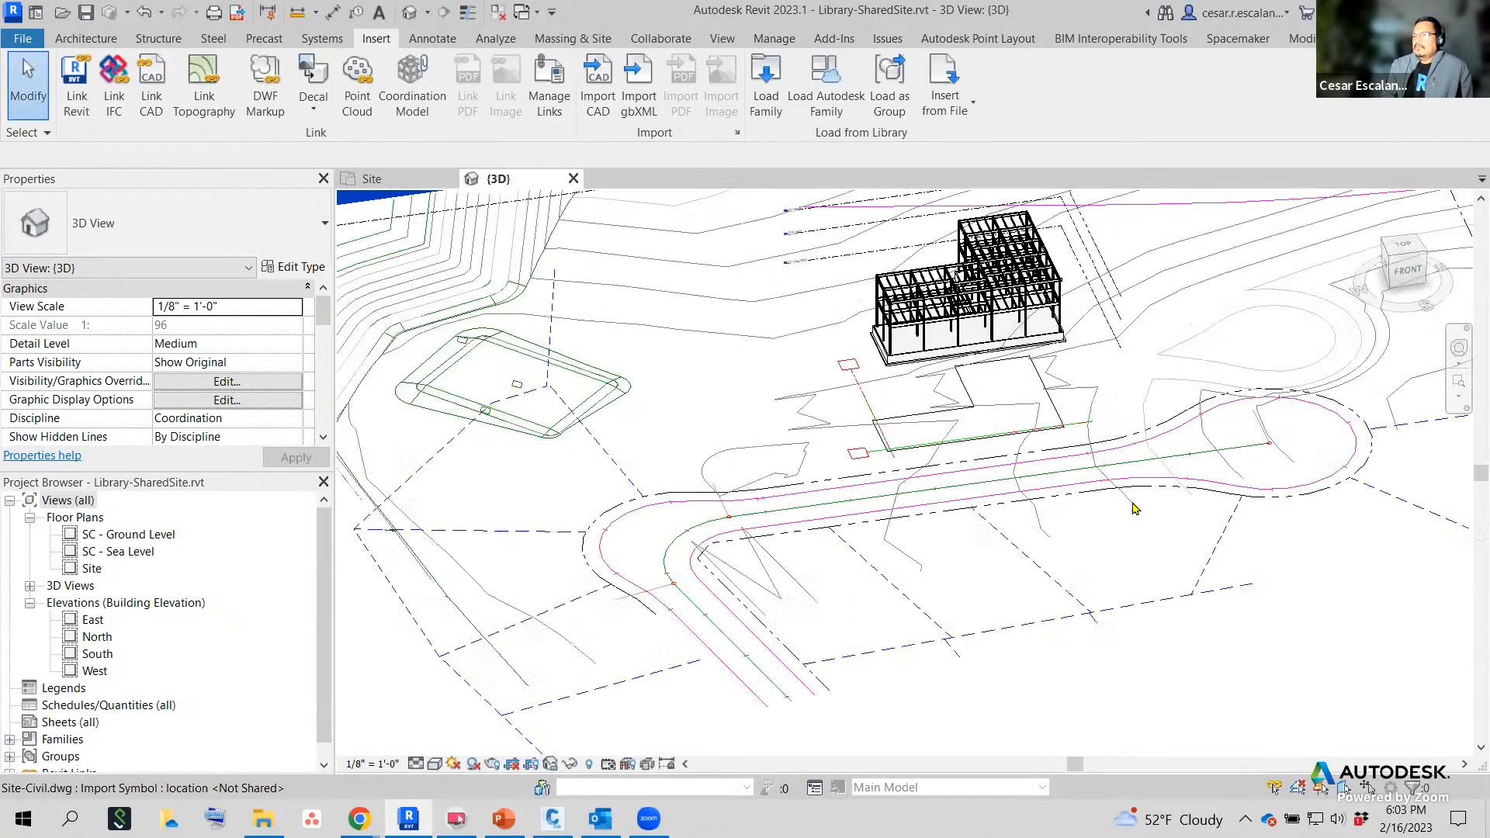
scroll(1158, 463, "down", 2)
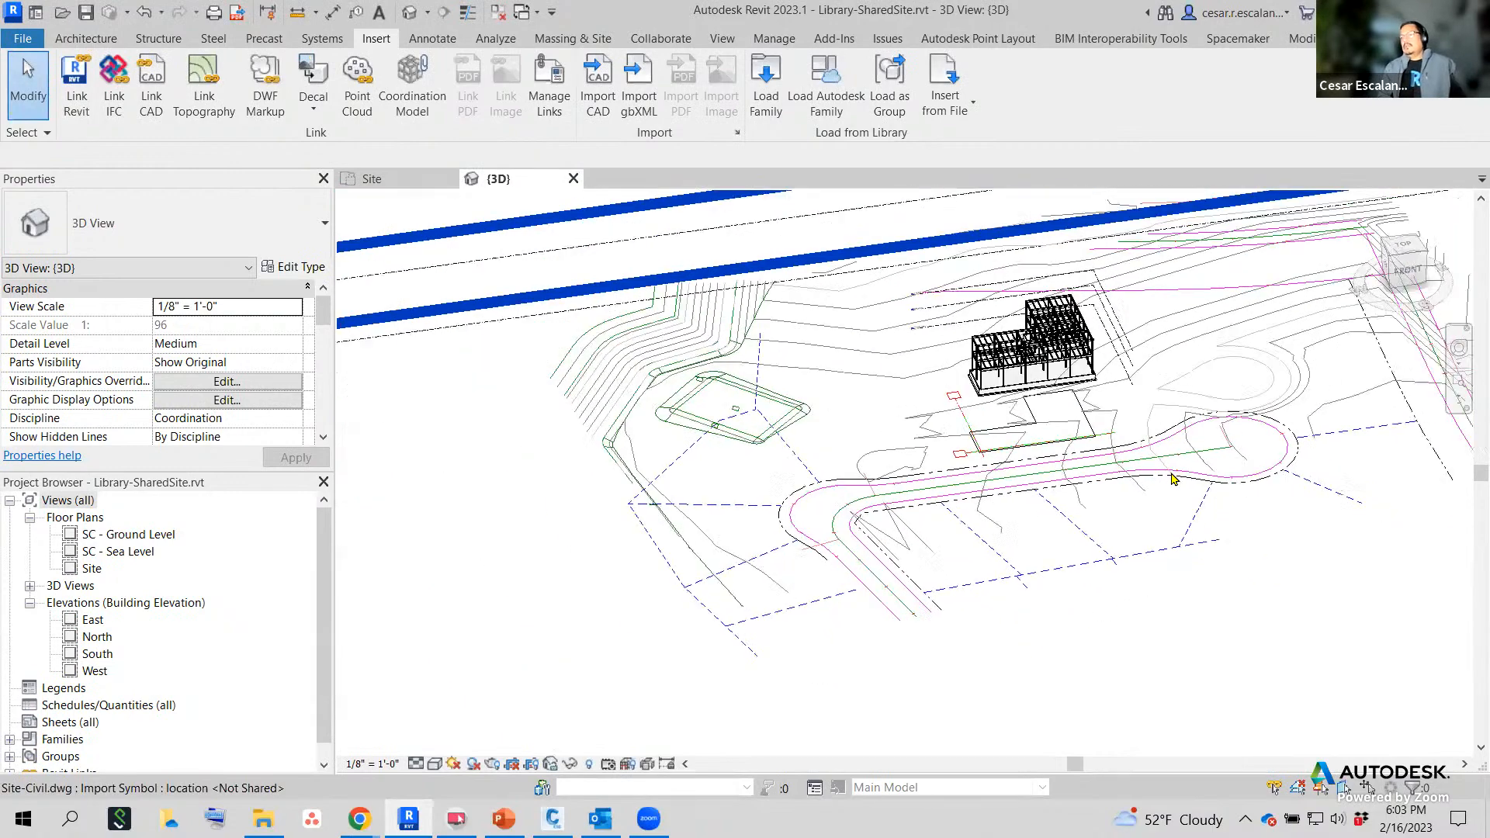
middle_click_drag(1181, 481, 1101, 574, "shift")
left_click(1156, 614)
middle_click_drag(1156, 614, 1430, 615, "shift")
scroll(729, 538, "up", 5)
middle_click_drag(692, 497, 706, 482)
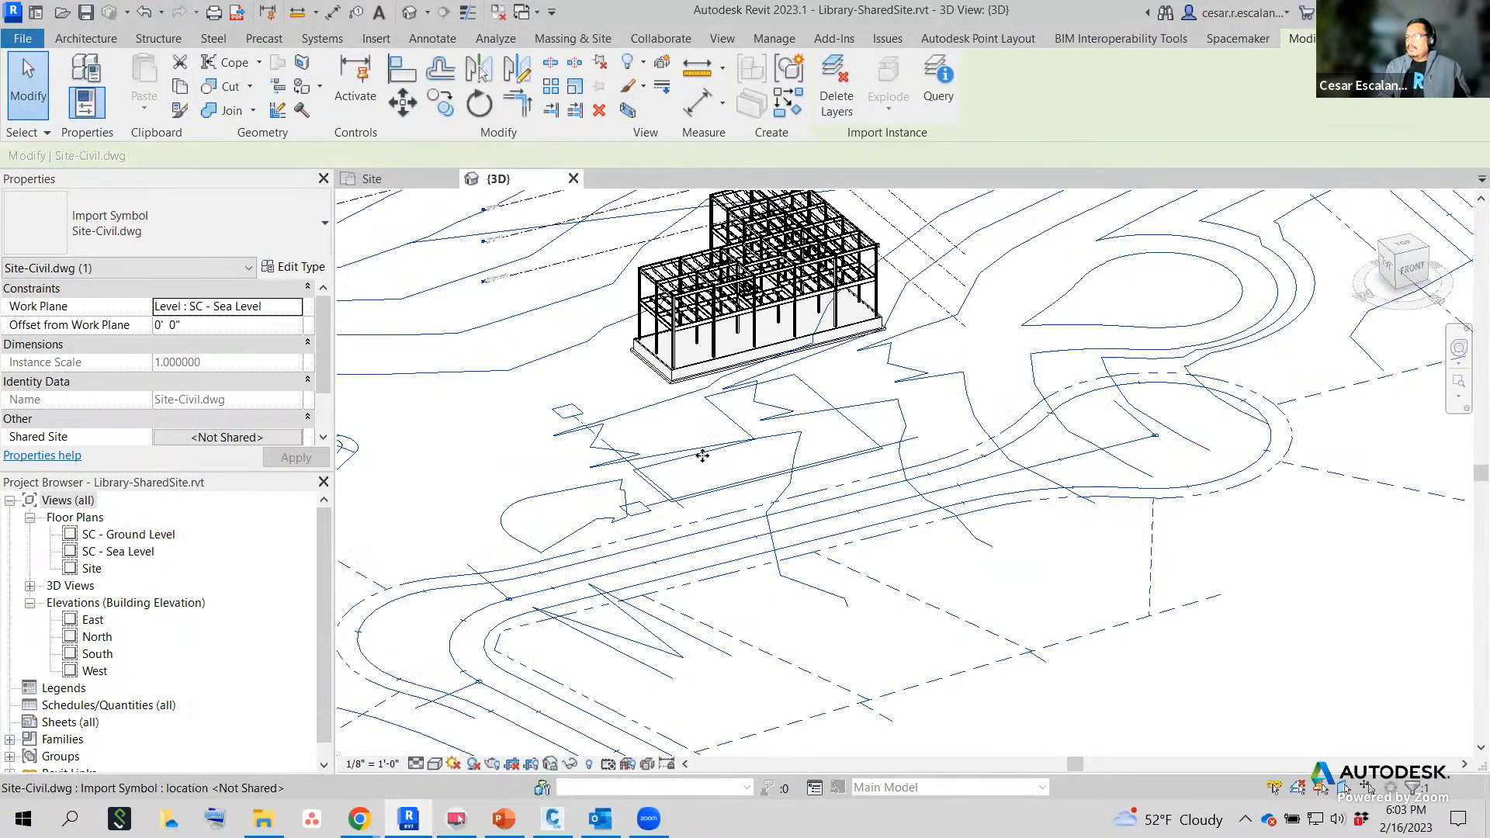
scroll(788, 489, "down", 2)
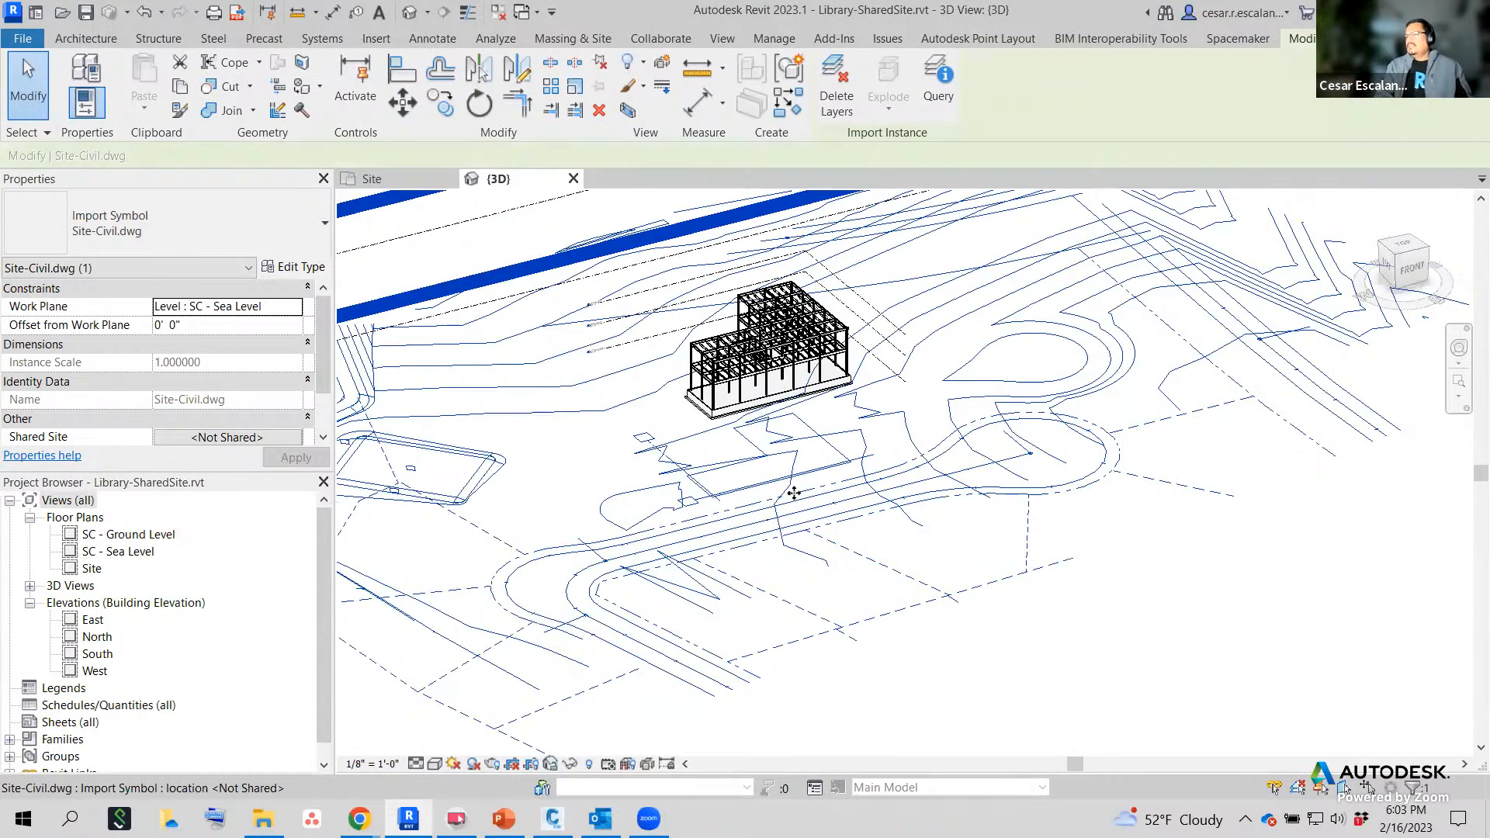
scroll(965, 587, "down", 1)
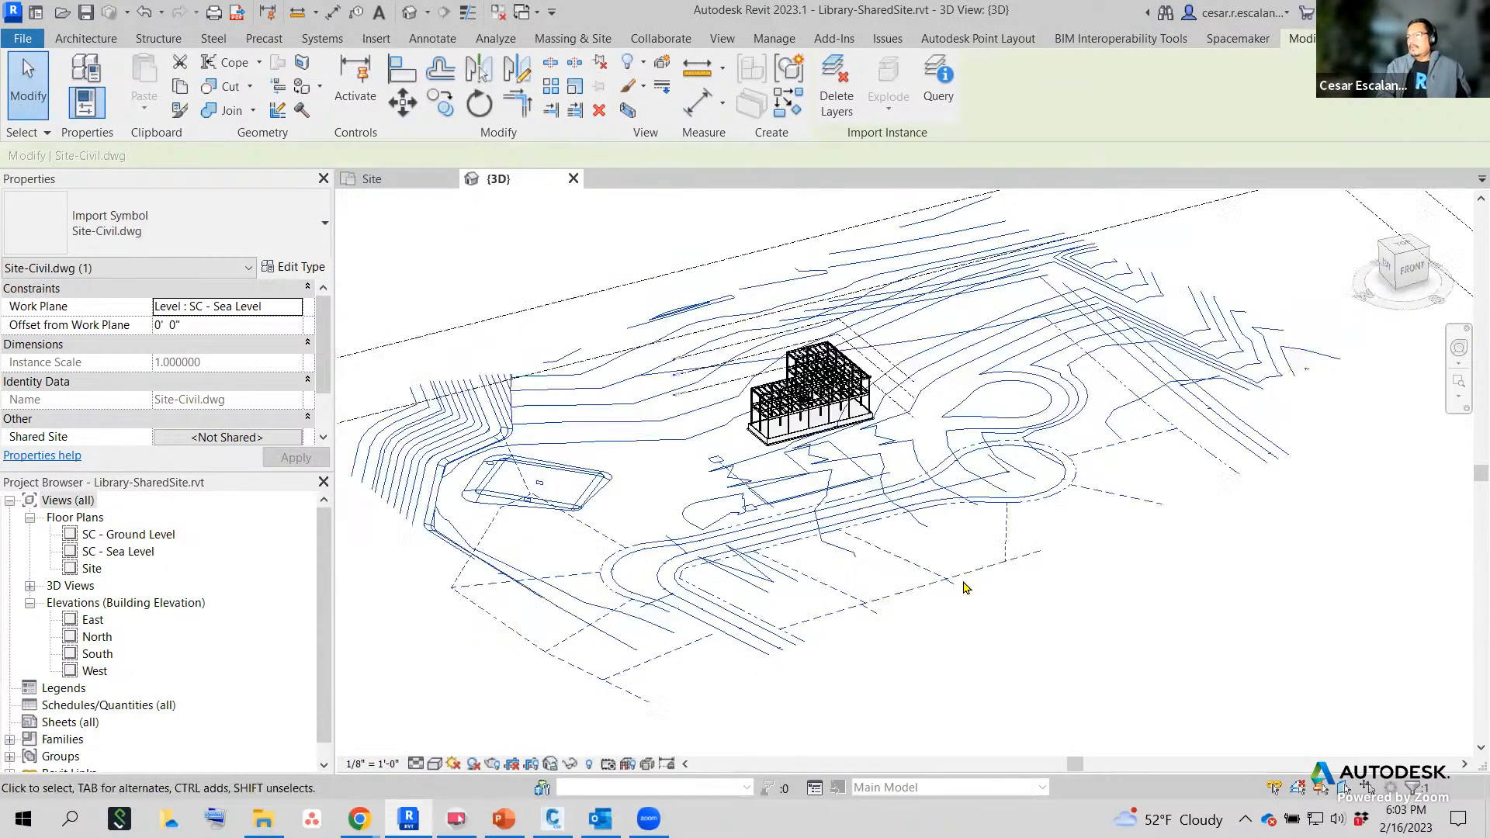
scroll(964, 587, "down", 1)
left_click(973, 610)
middle_click_drag(983, 588, 1012, 530, "shift")
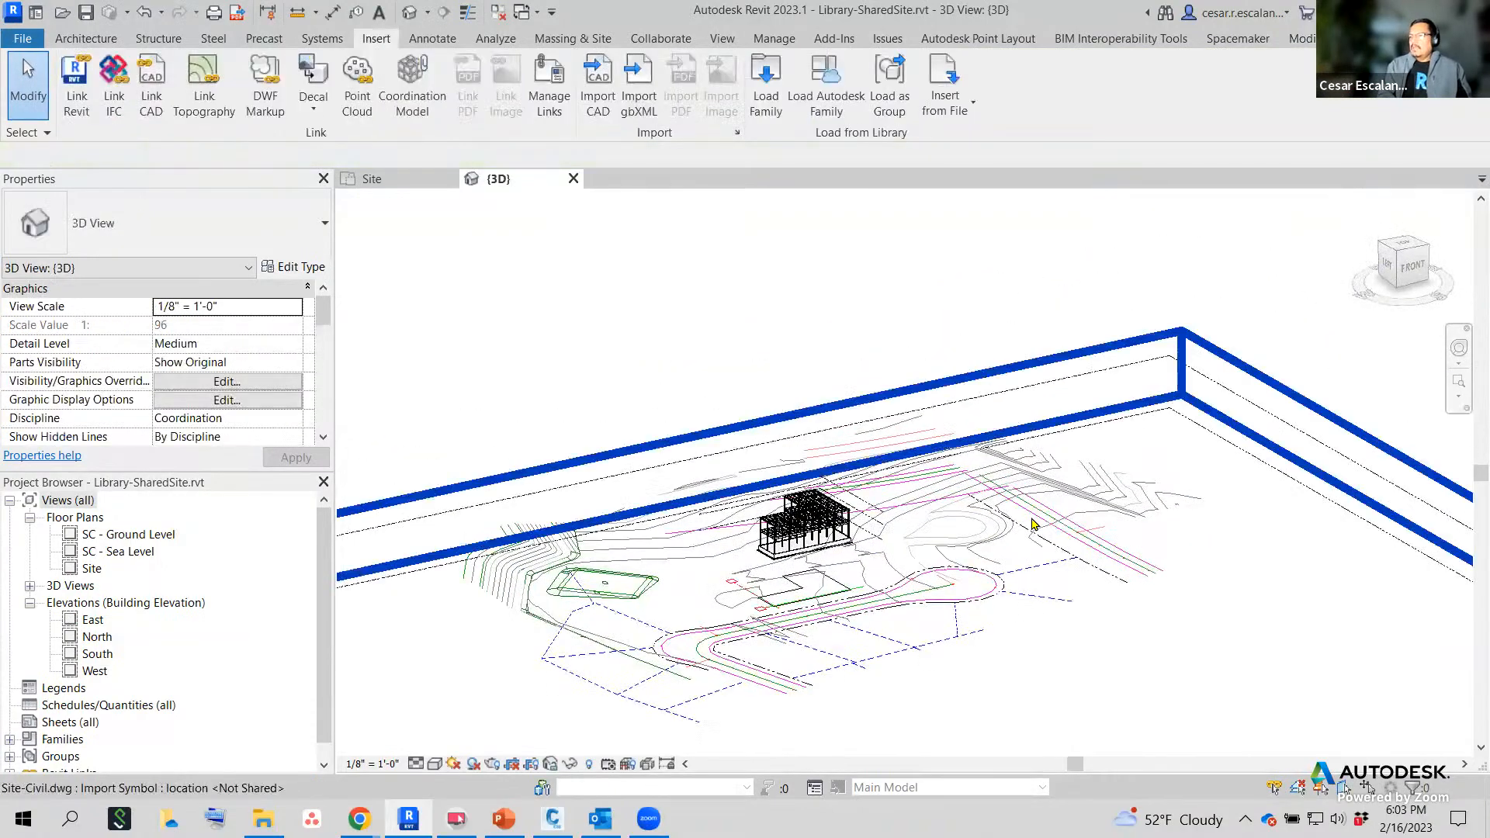
left_click(1108, 515)
middle_click_drag(1108, 514, 1116, 648, "shift")
middle_click_drag(1133, 584, 1077, 646)
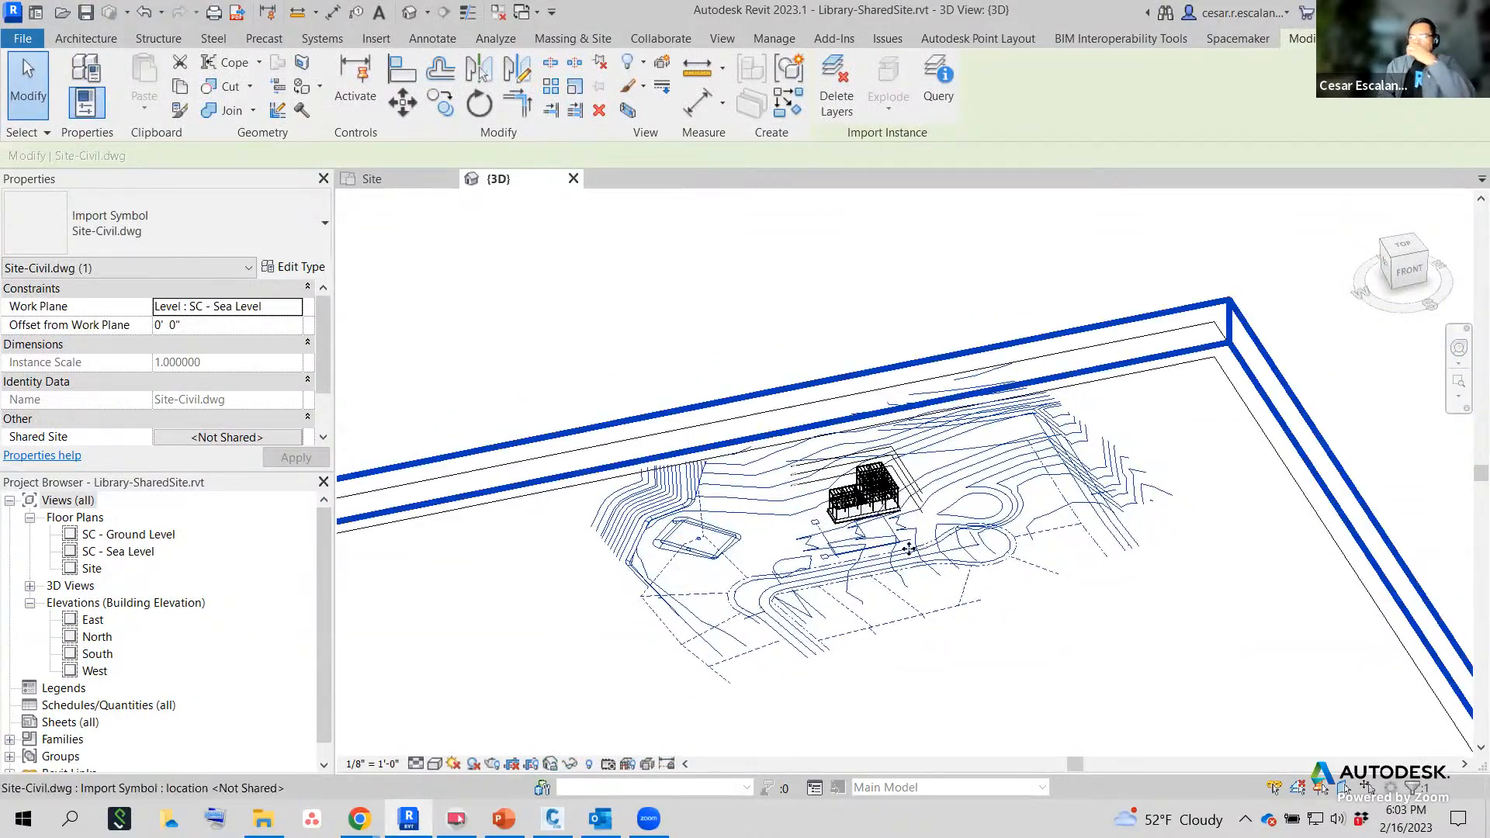
scroll(940, 552, "up", 2)
scroll(741, 537, "up", 2)
scroll(935, 527, "down", 3)
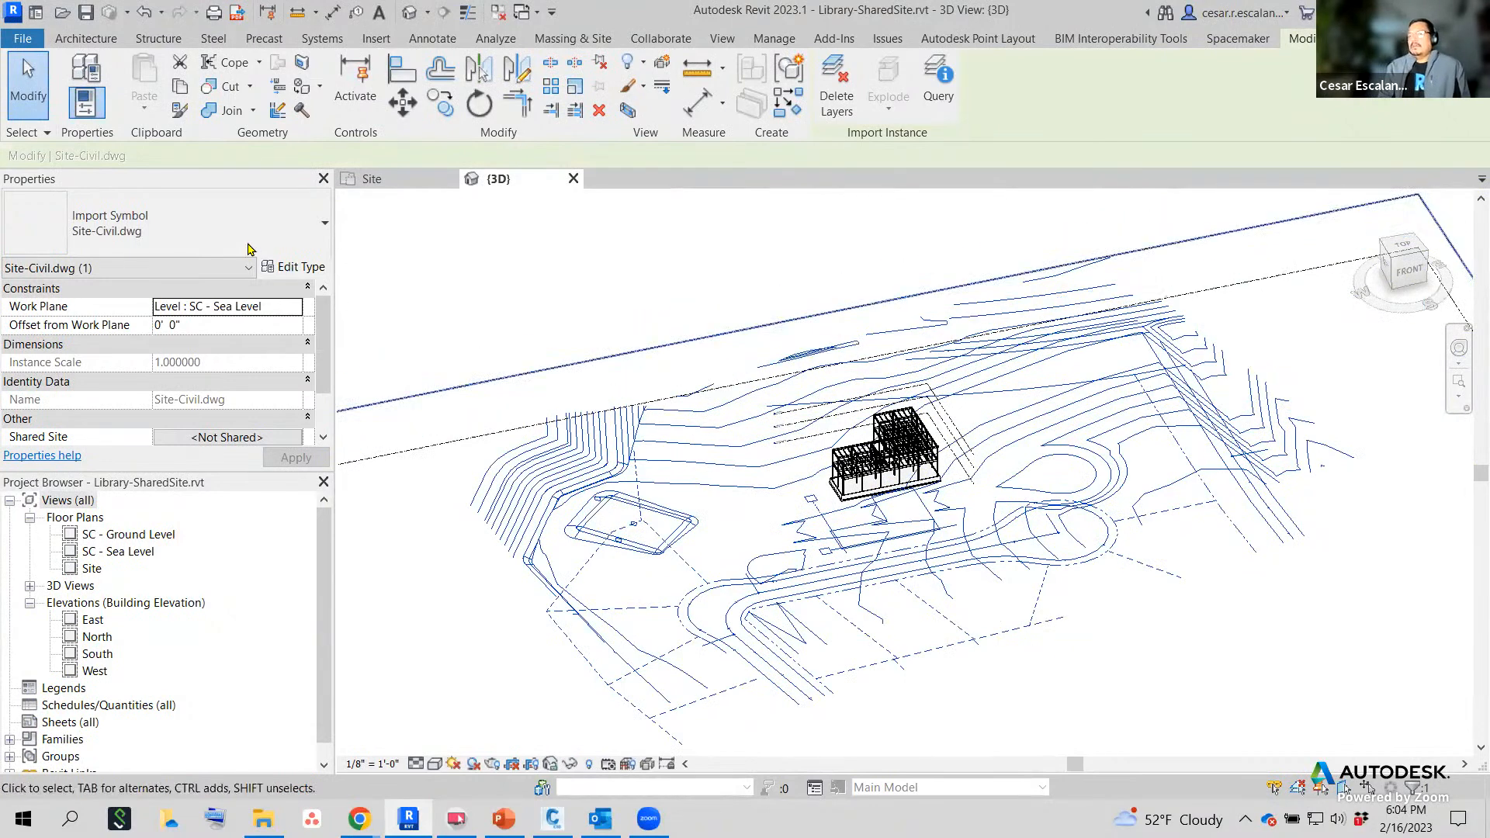
Add another instance of the Library-Link-Structural.rvt link positioned Auto - By Shared Coordinates, agreeing to create the new instance.
left_click(376, 38)
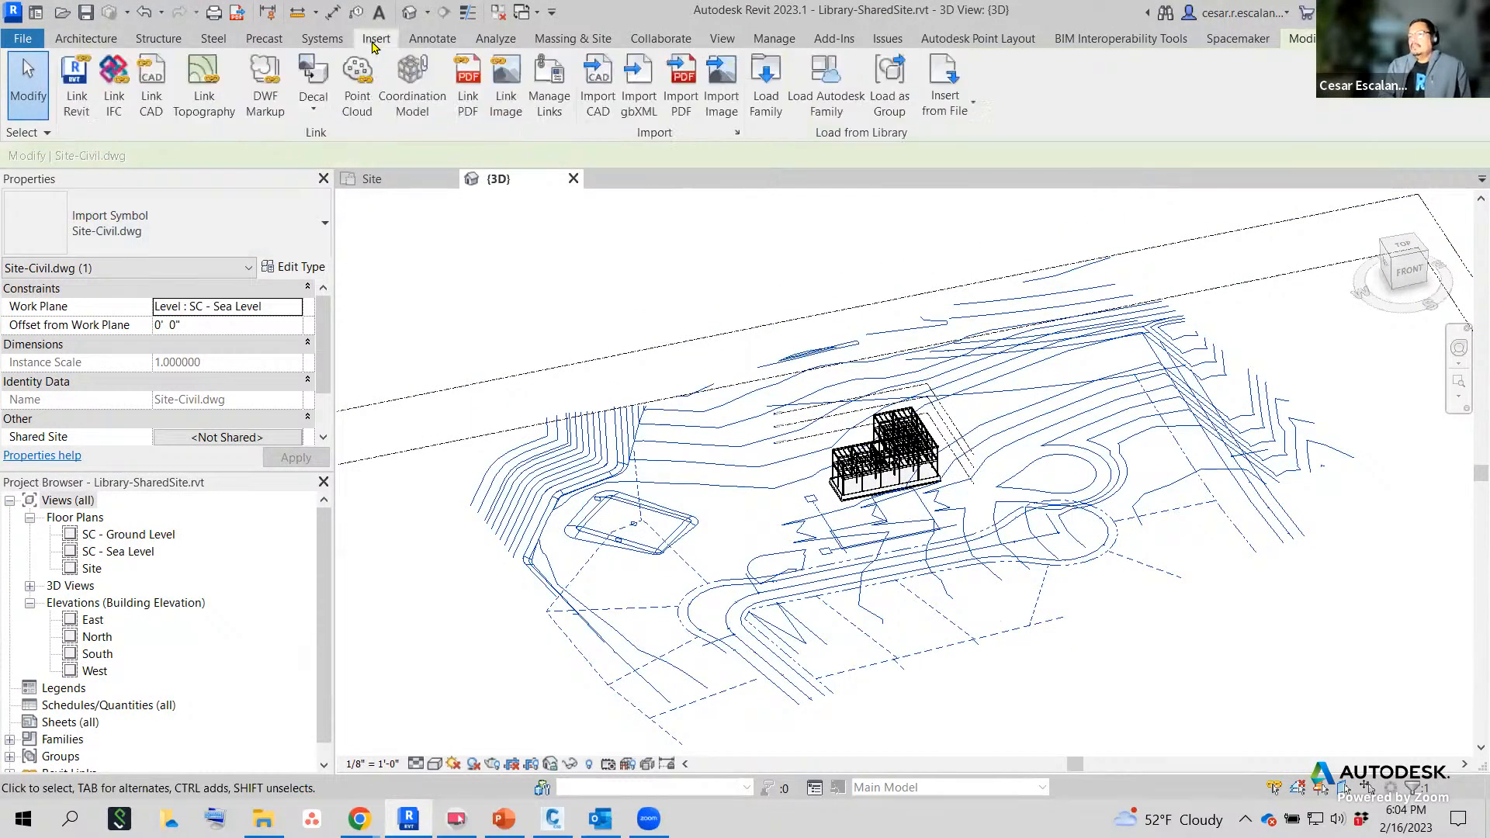
left_click(549, 100)
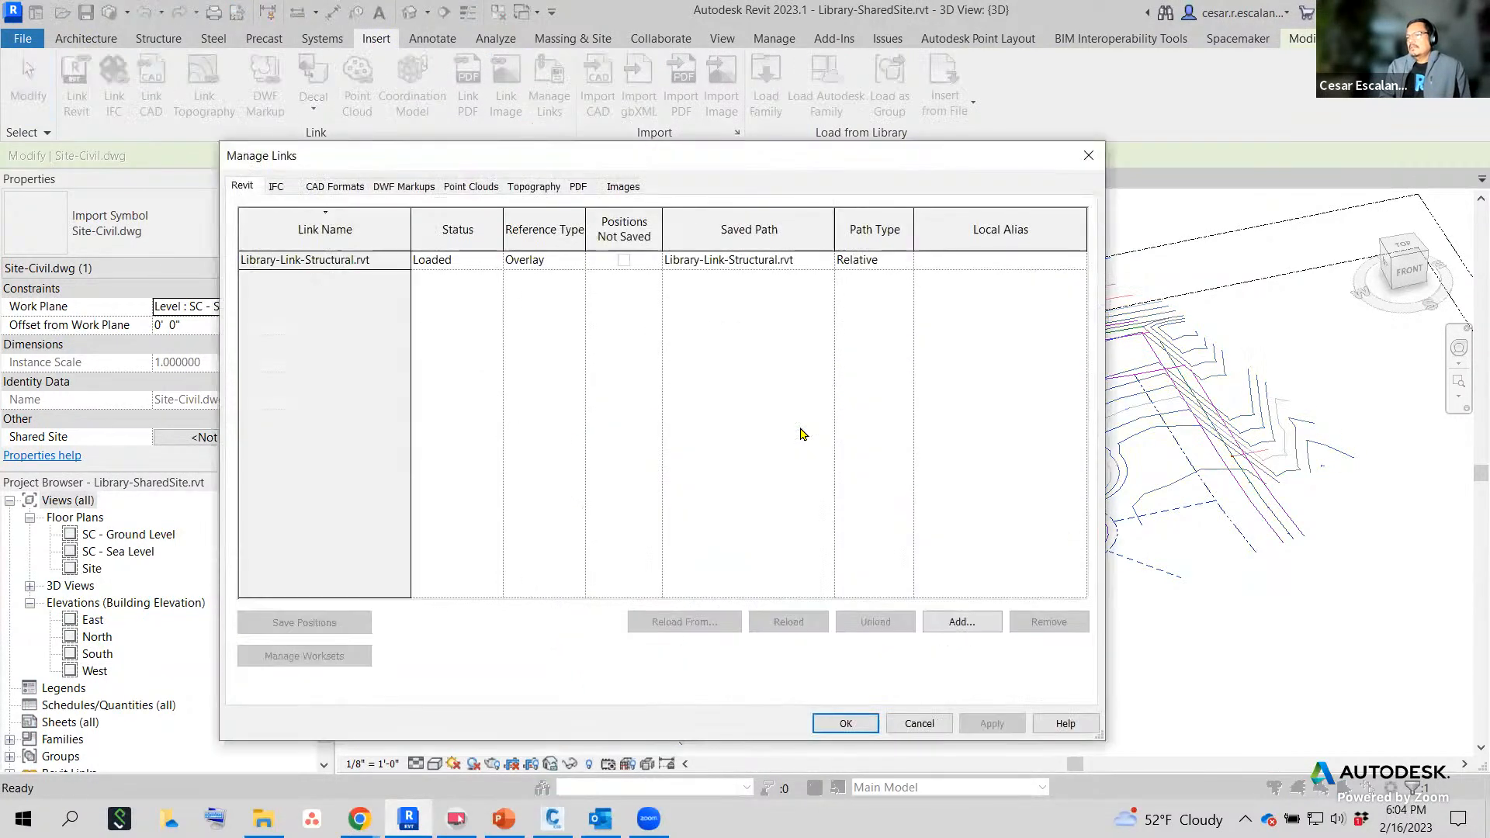
left_click(962, 621)
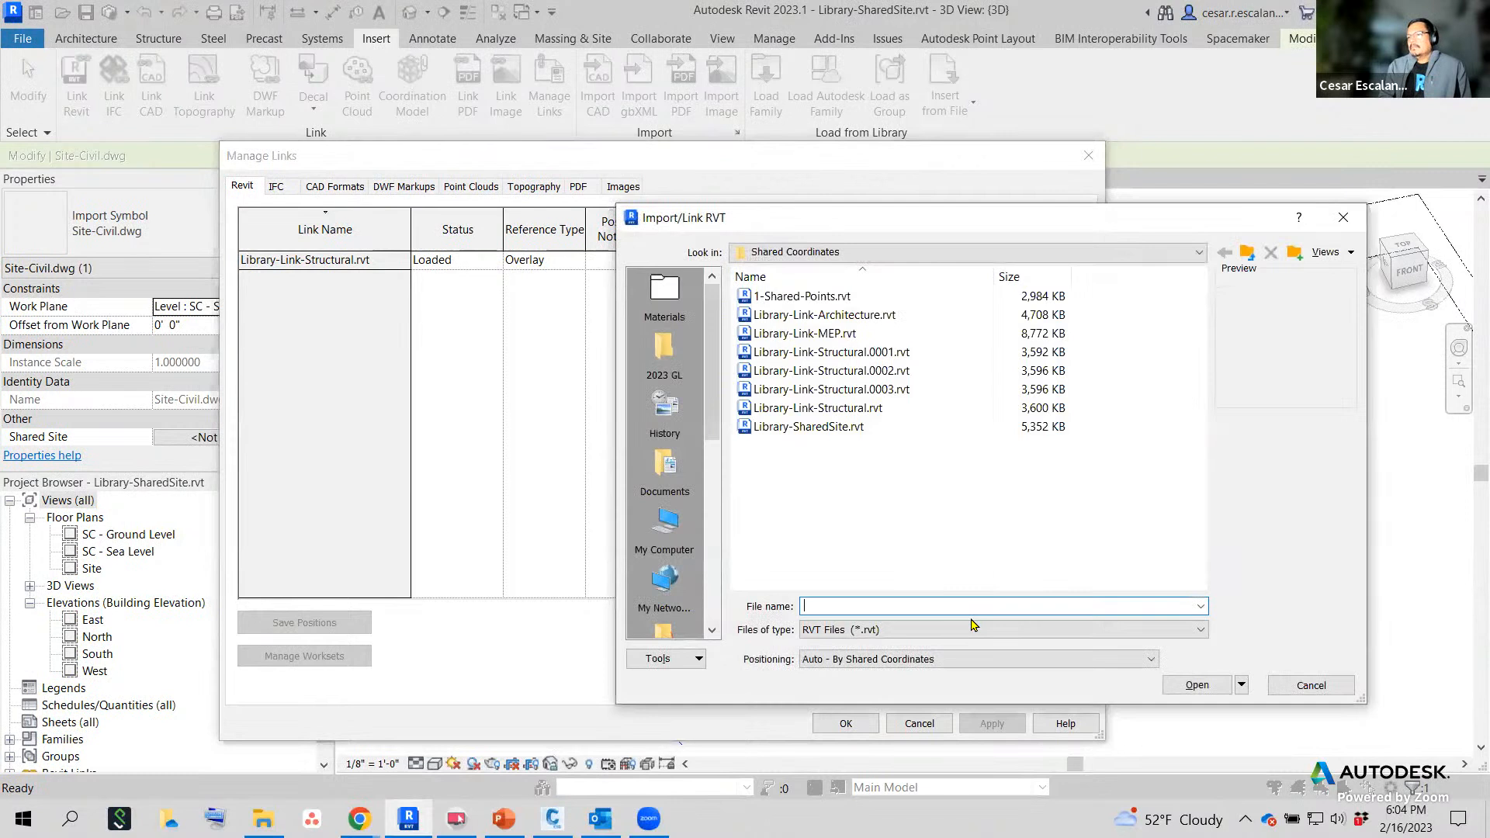
left_click(870, 319)
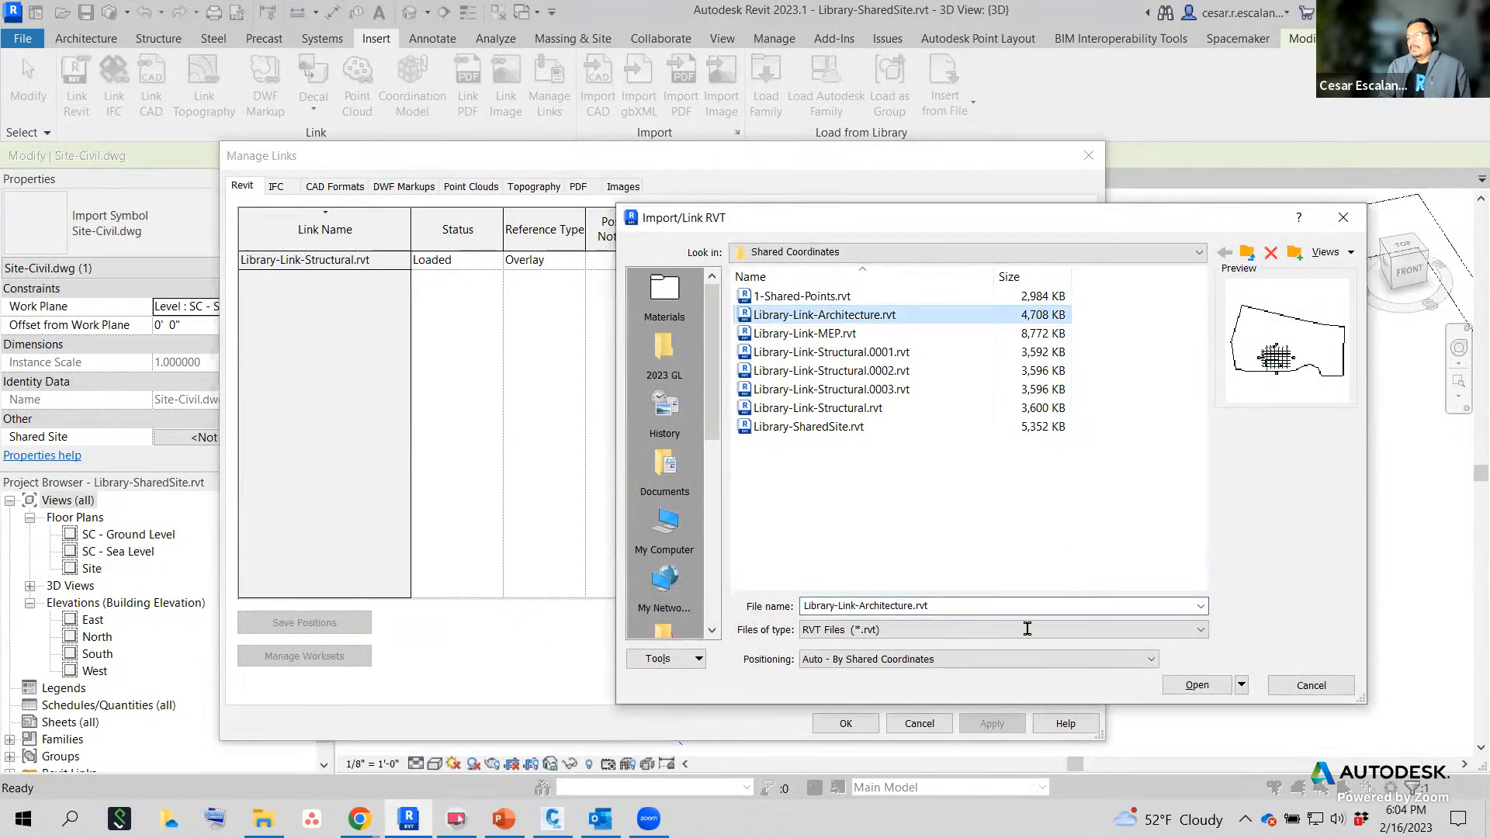
left_click(954, 664)
left_click(941, 701)
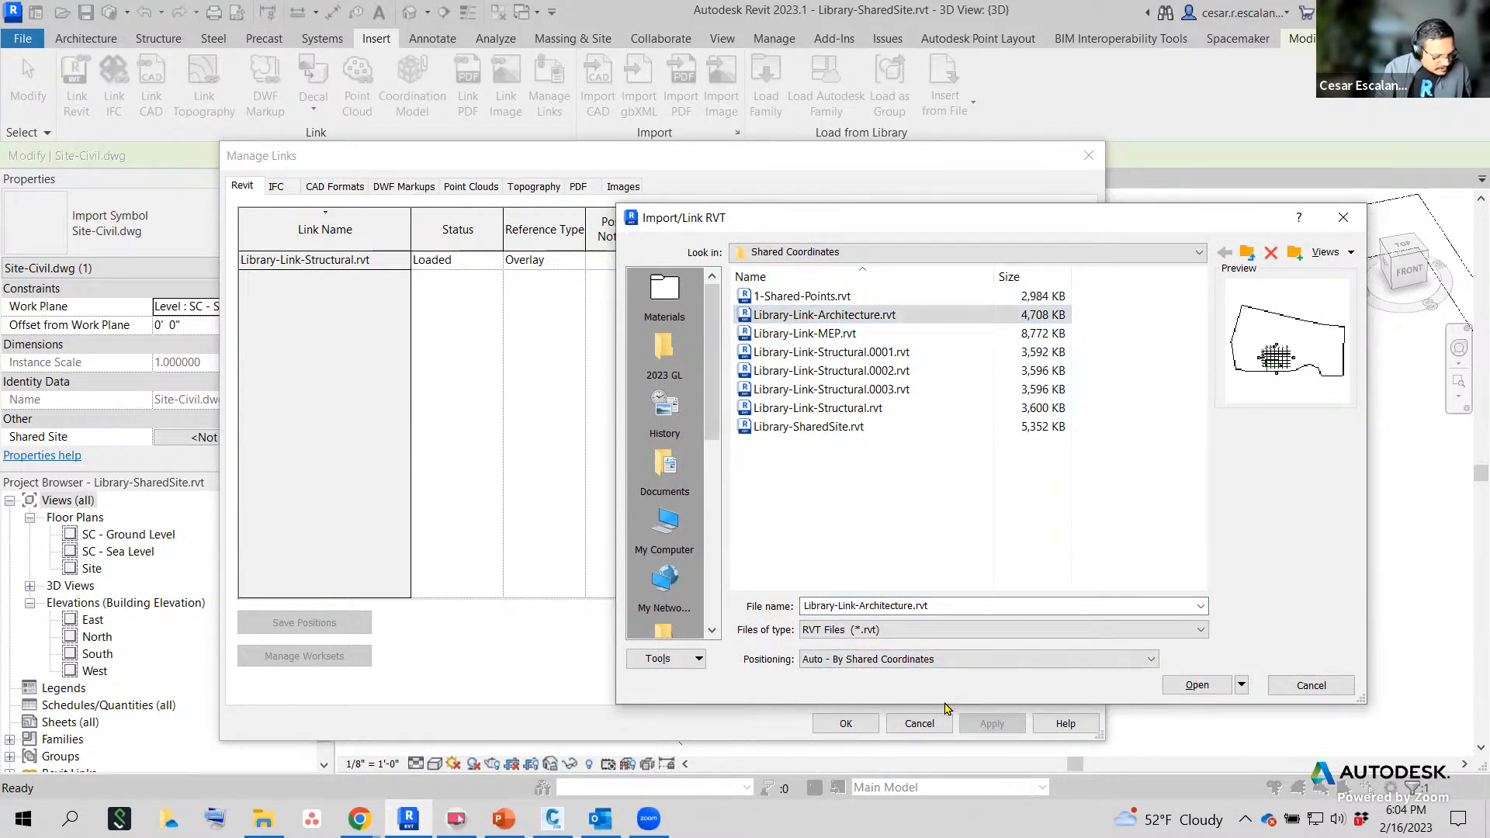
left_click_drag(731, 631, 992, 685, "ctrl")
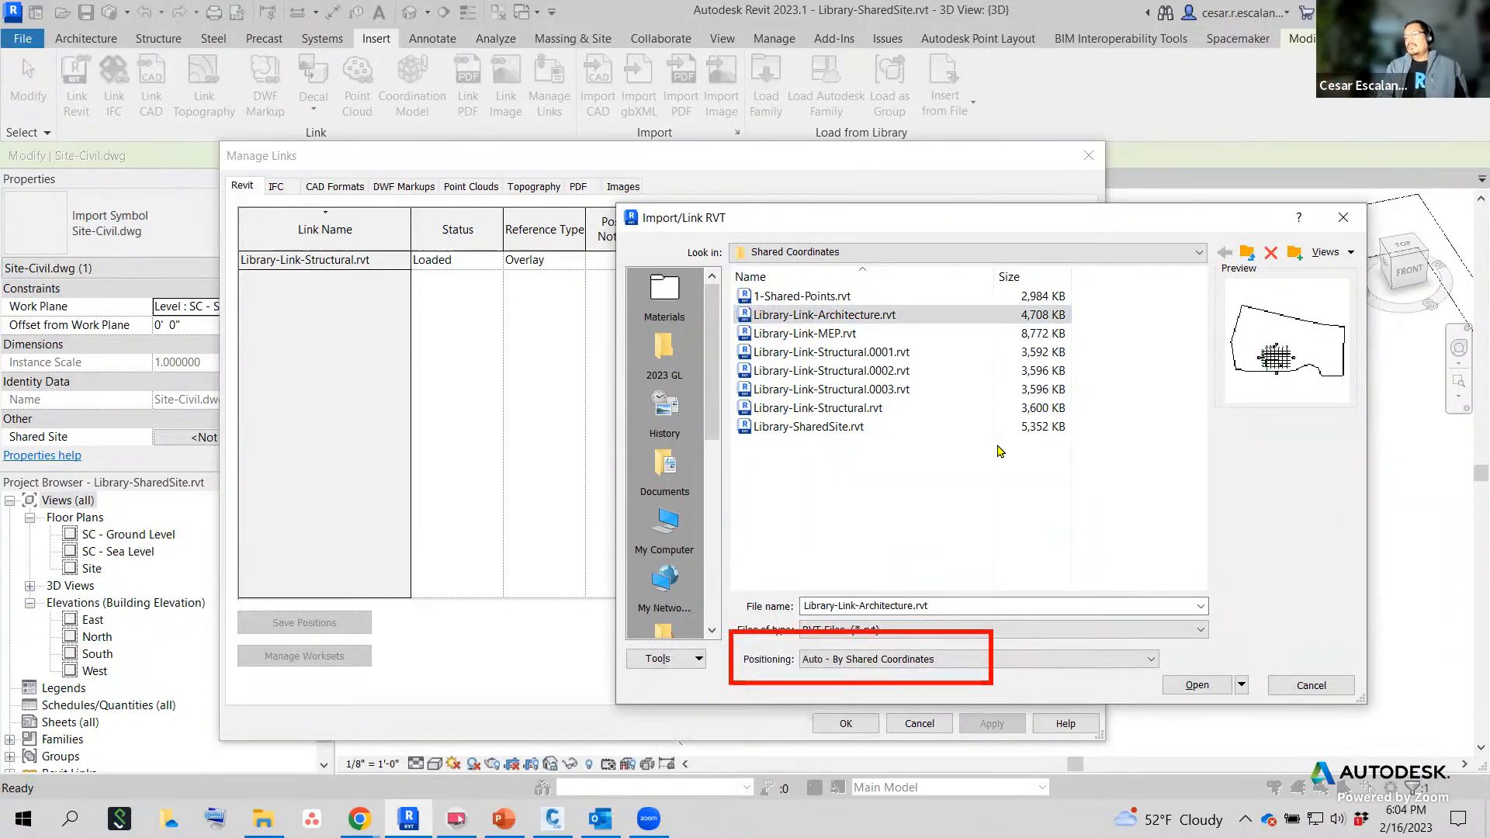
key("Escape")
left_click(873, 407)
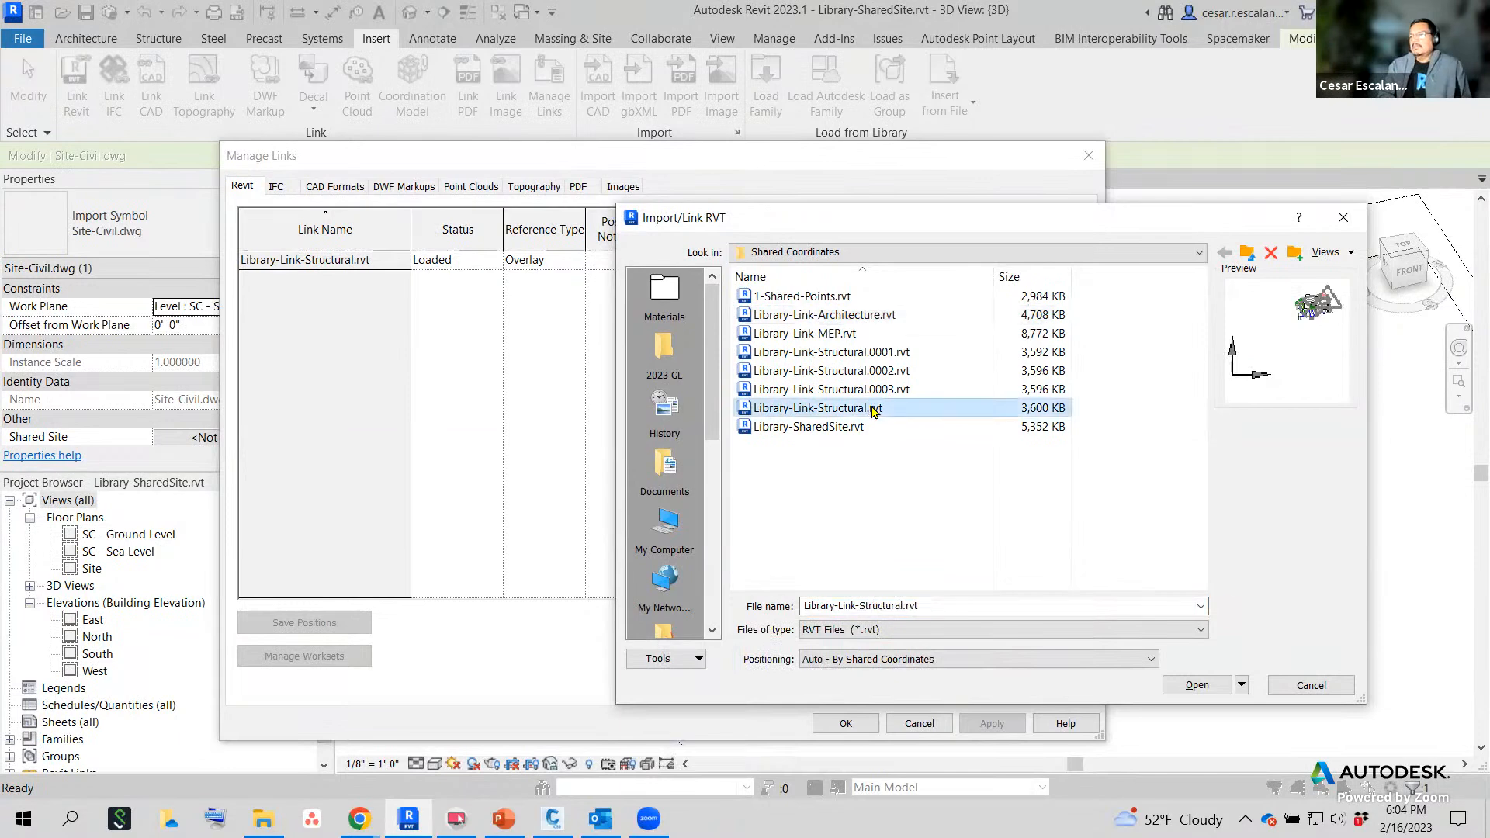
left_click(1199, 685)
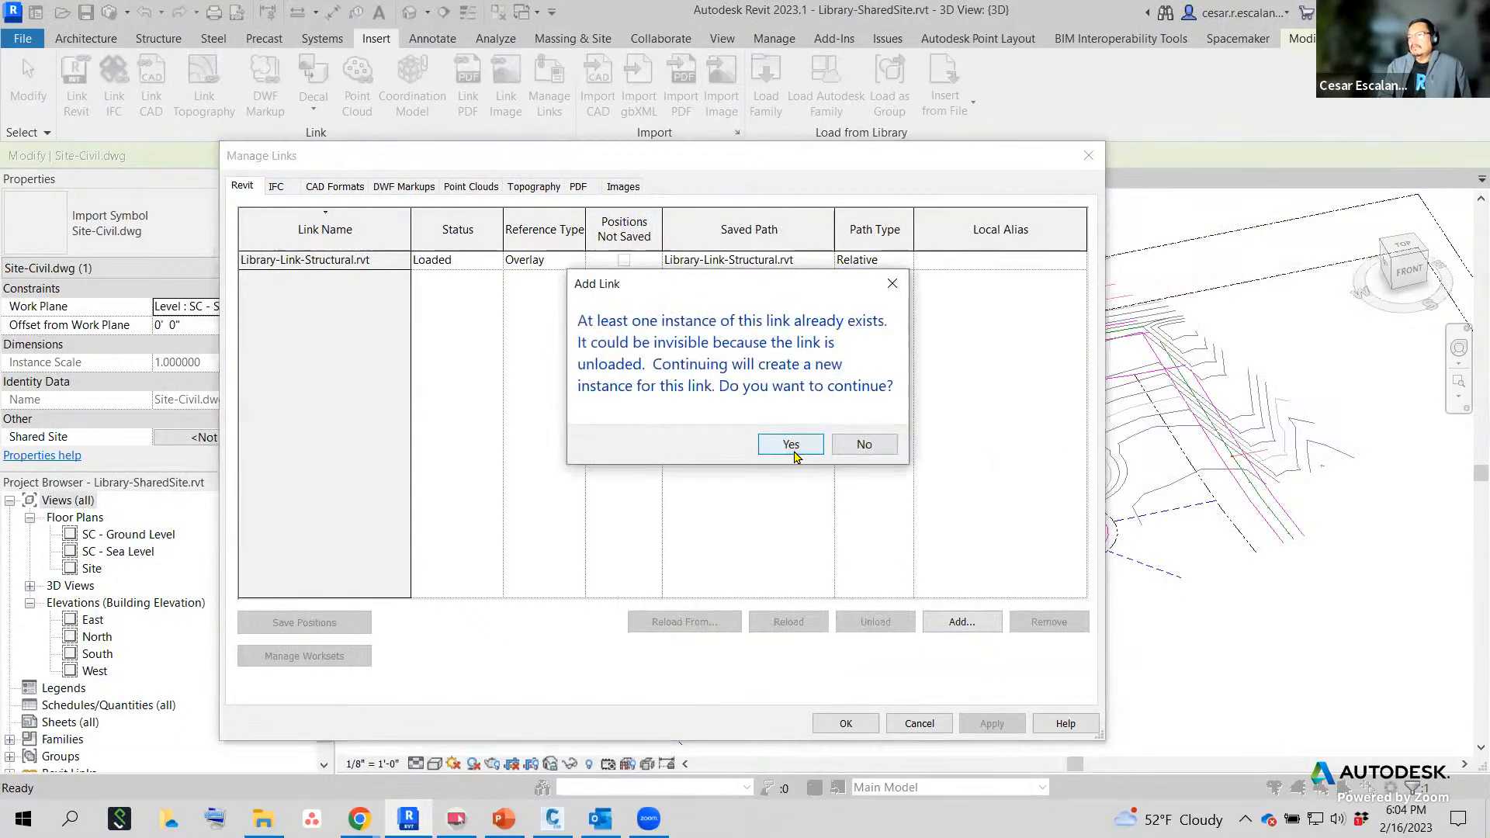
left_click(790, 445)
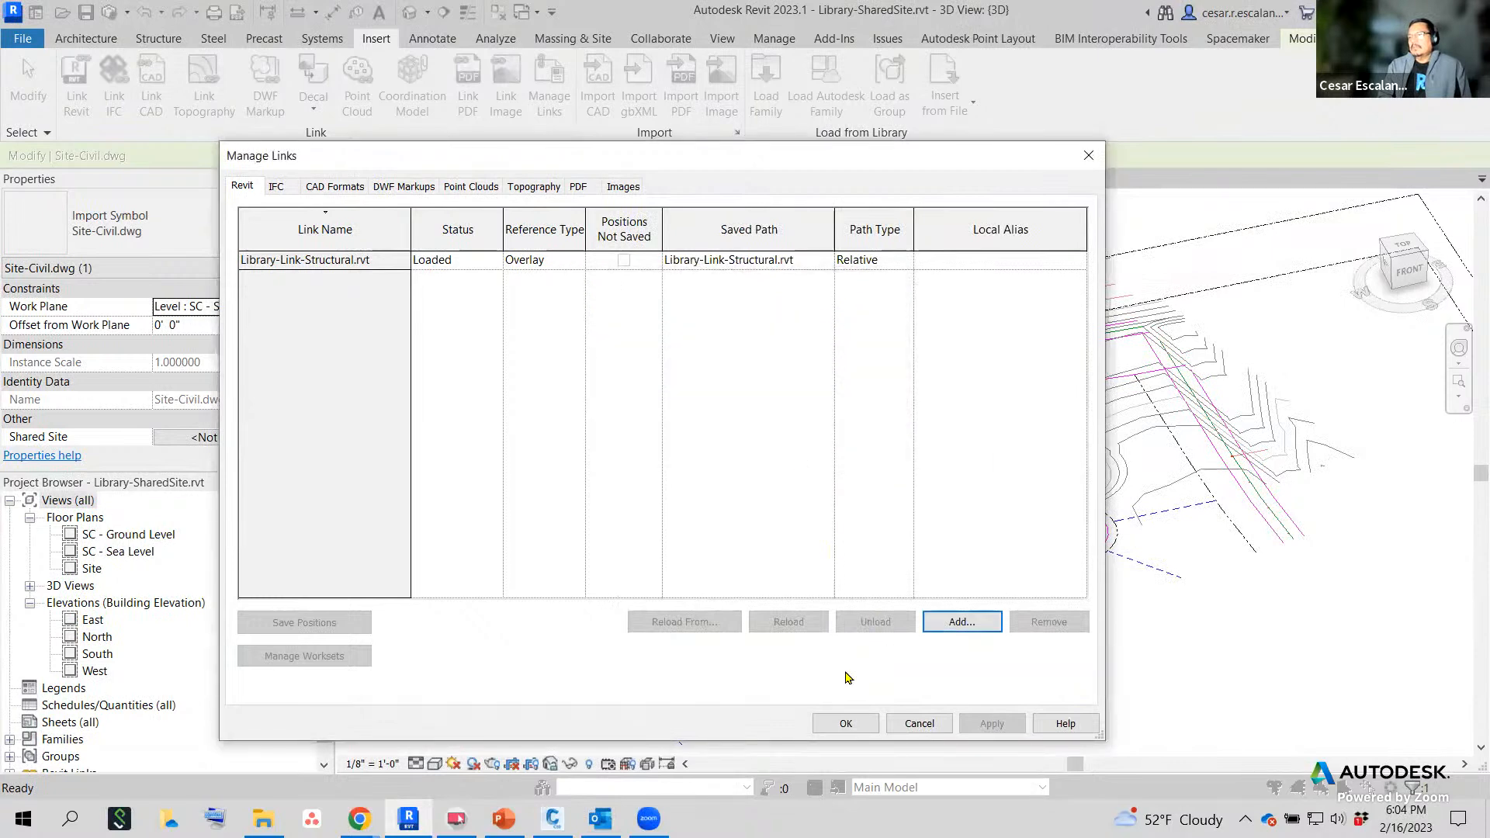
left_click(851, 729)
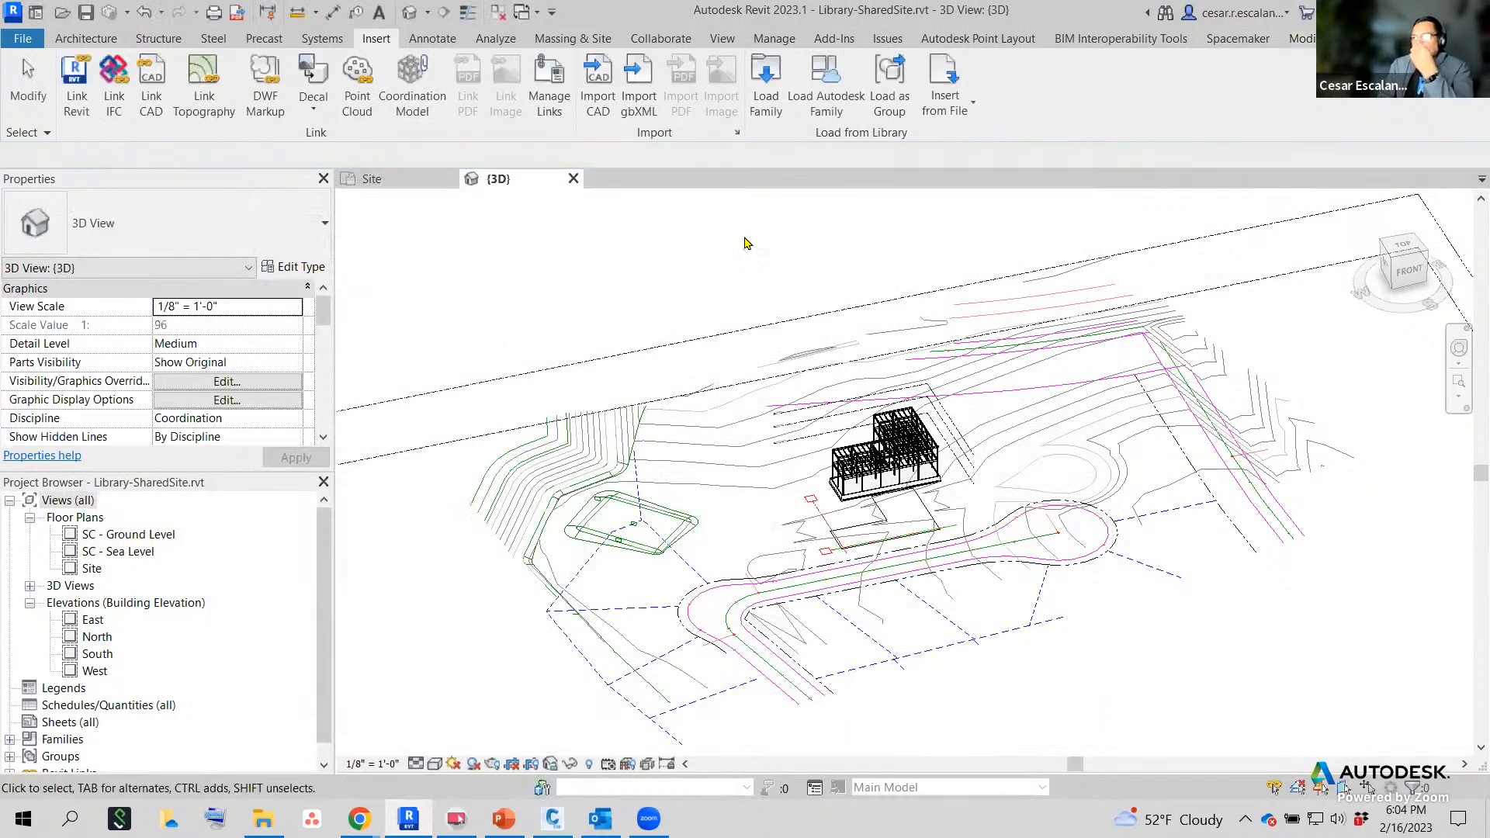
Link Library-Link-Architecture.rvt with Auto - By Shared Coordinates positioning, inspect the building in 3D and close the inactive Site view.
left_click(548, 91)
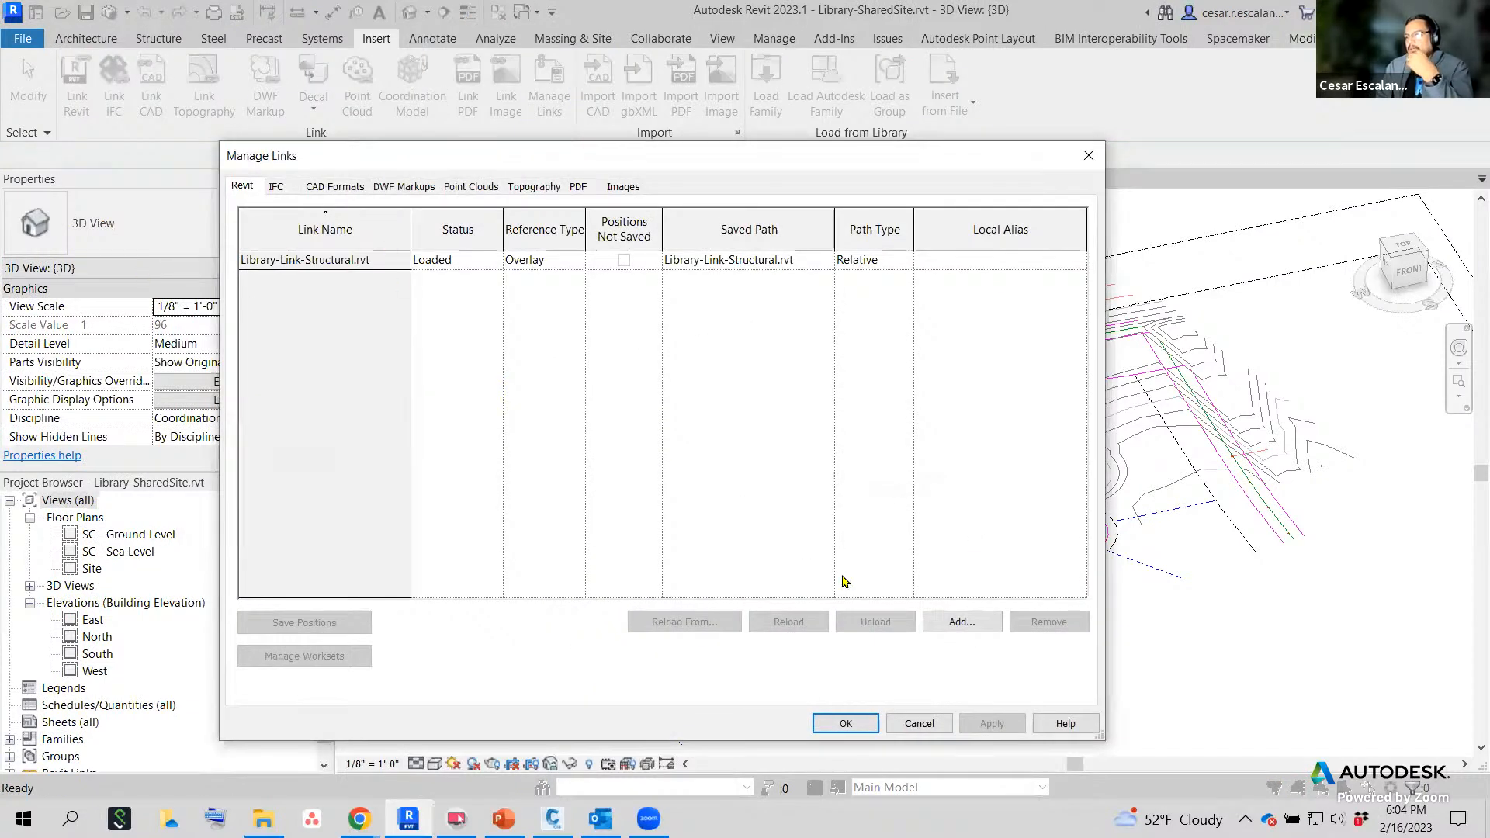
left_click(961, 622)
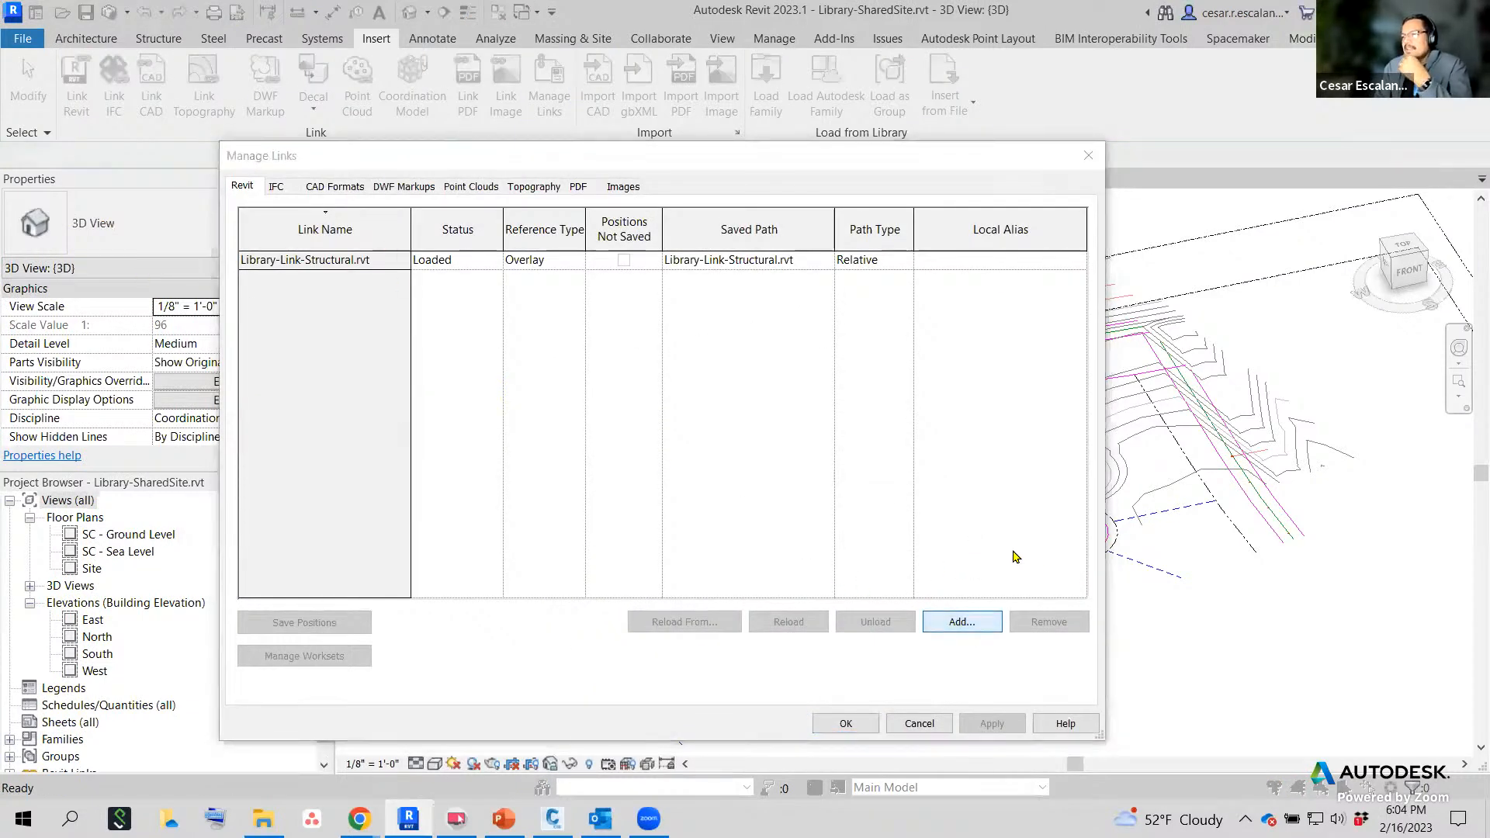
left_click(834, 315)
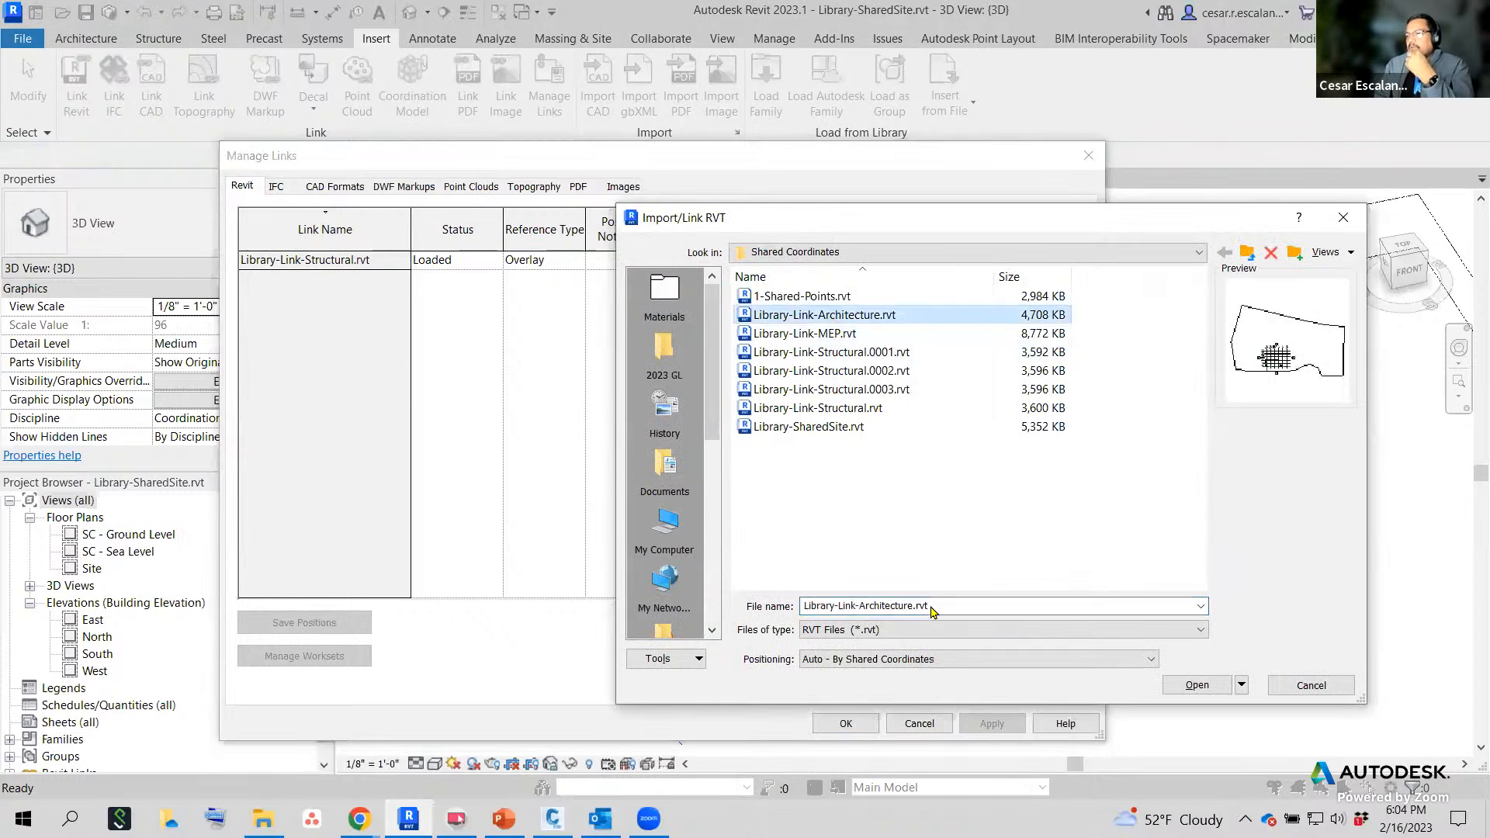
left_click(1196, 684)
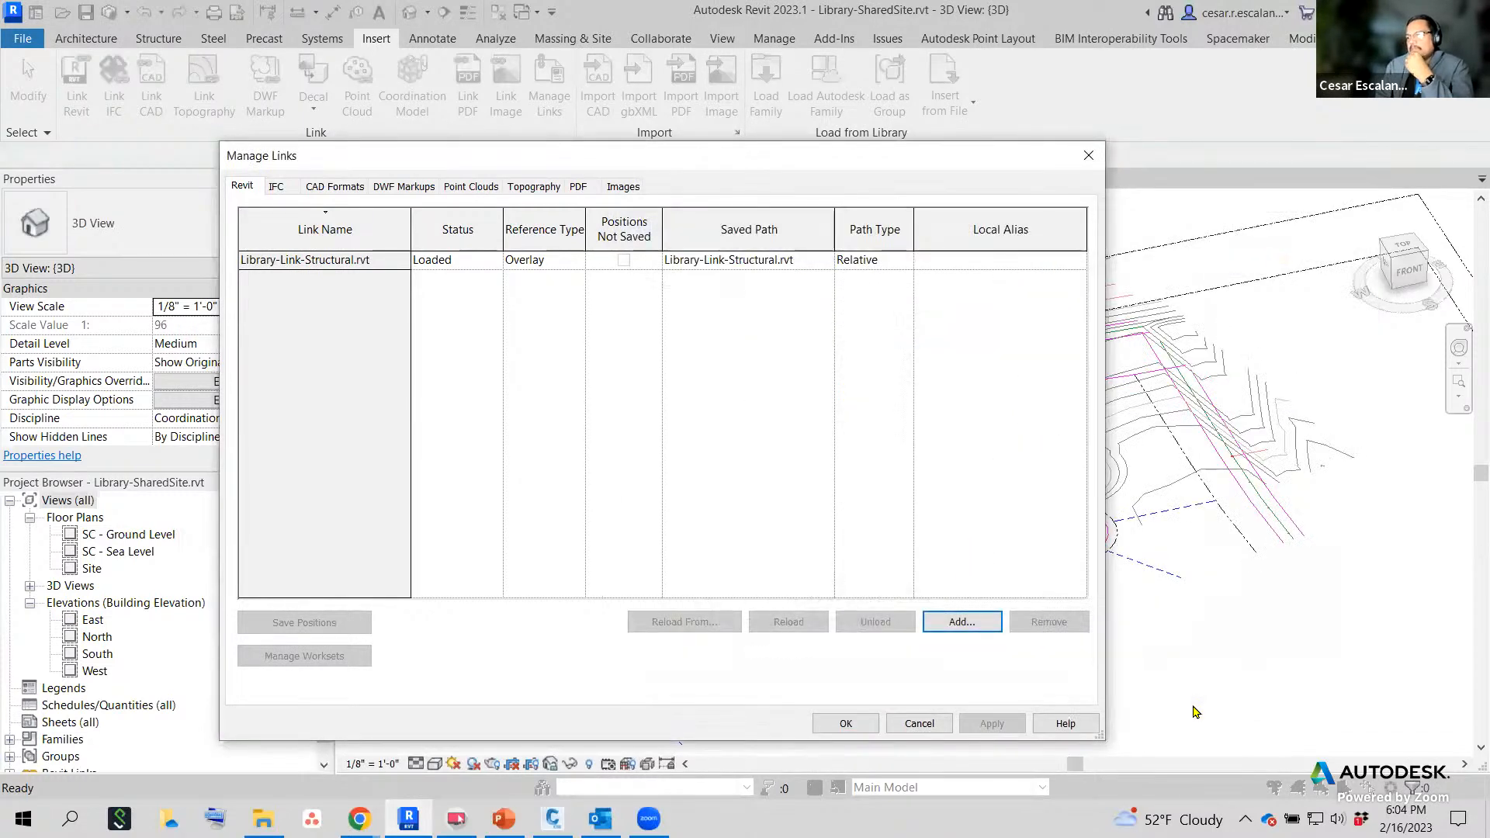
left_click(850, 723)
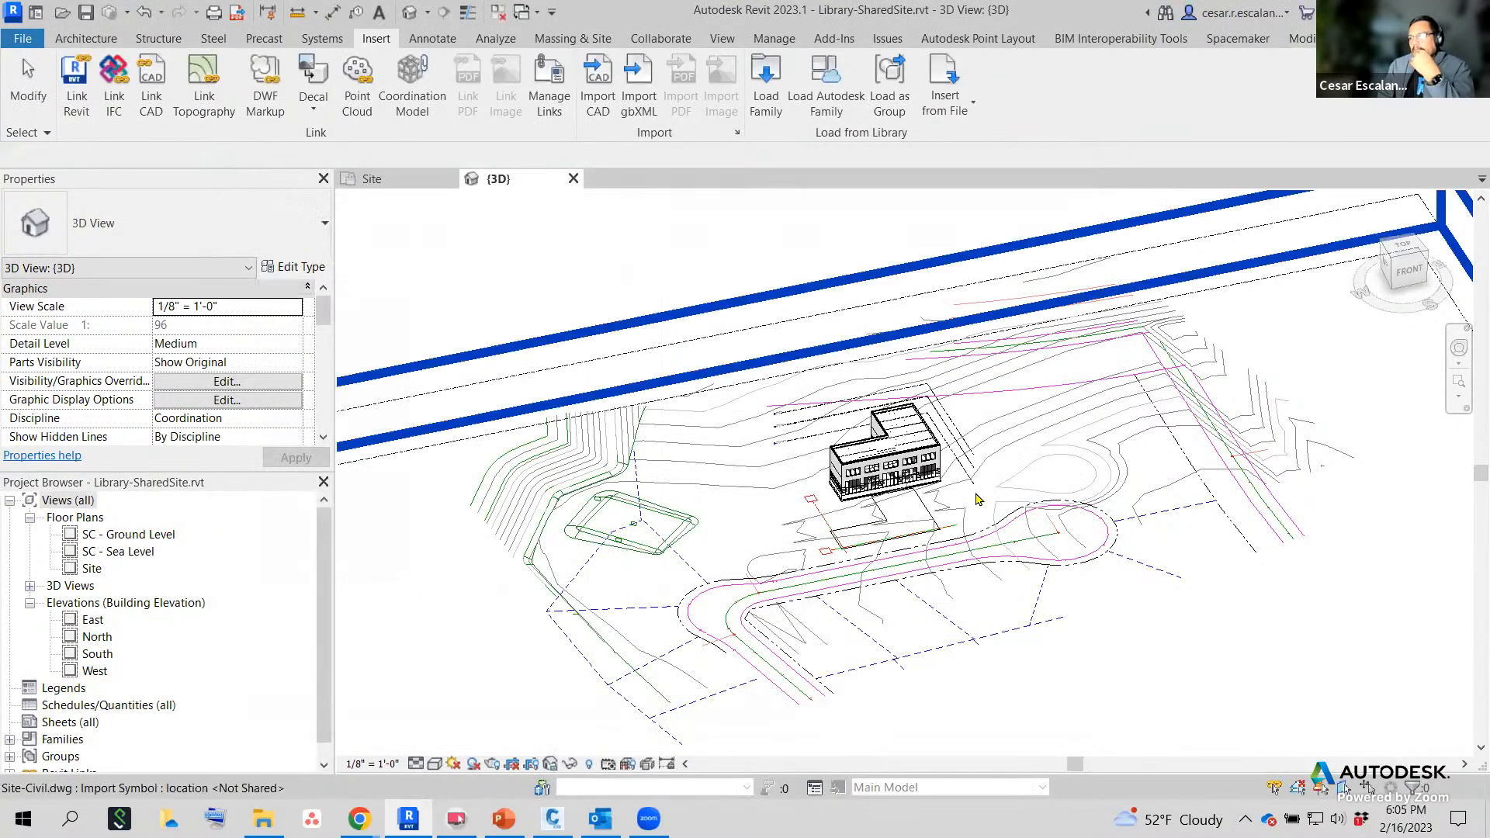
scroll(1000, 519, "up", 4)
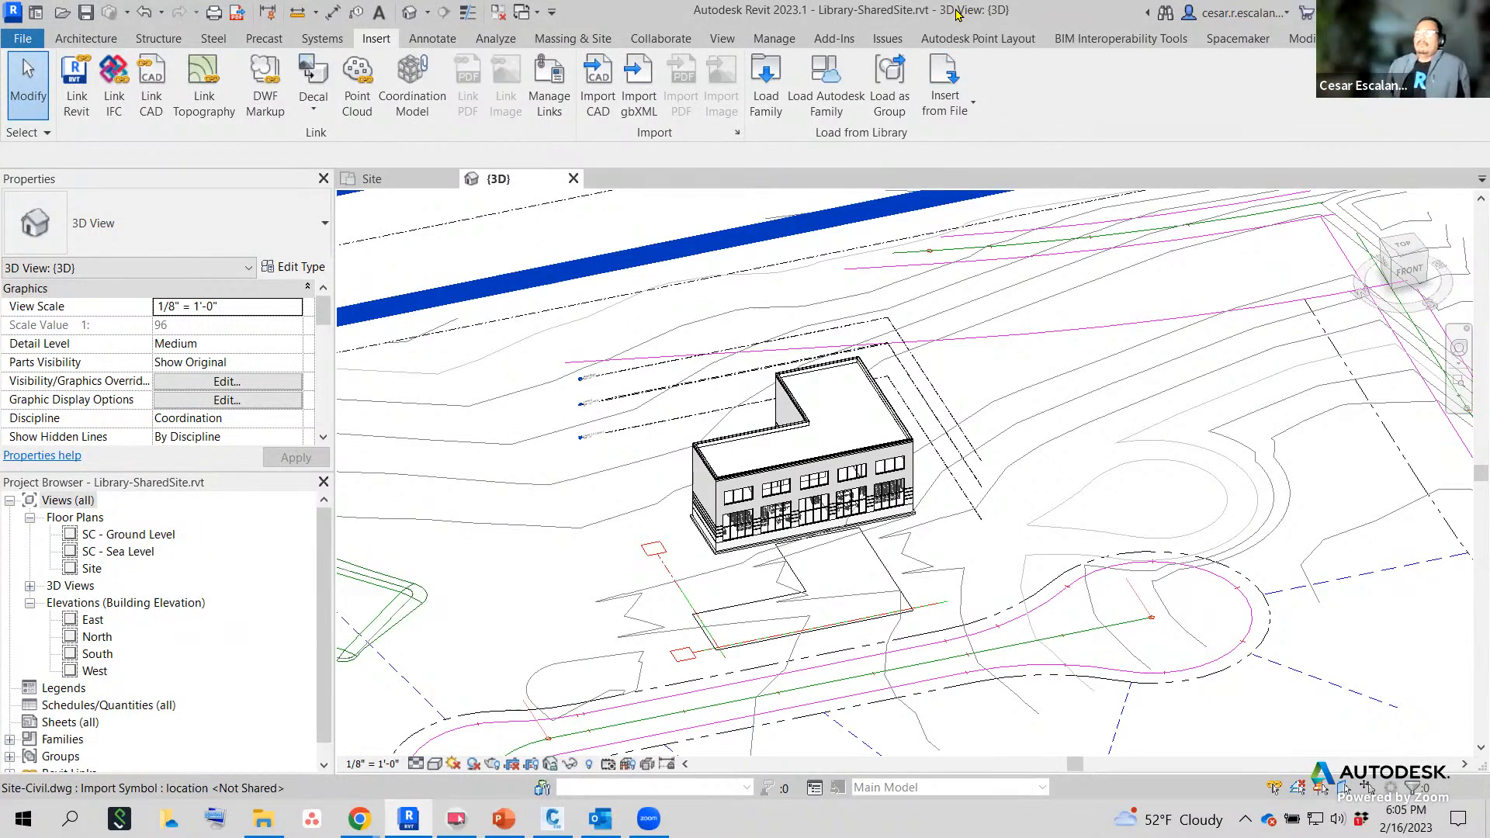
left_click(497, 12)
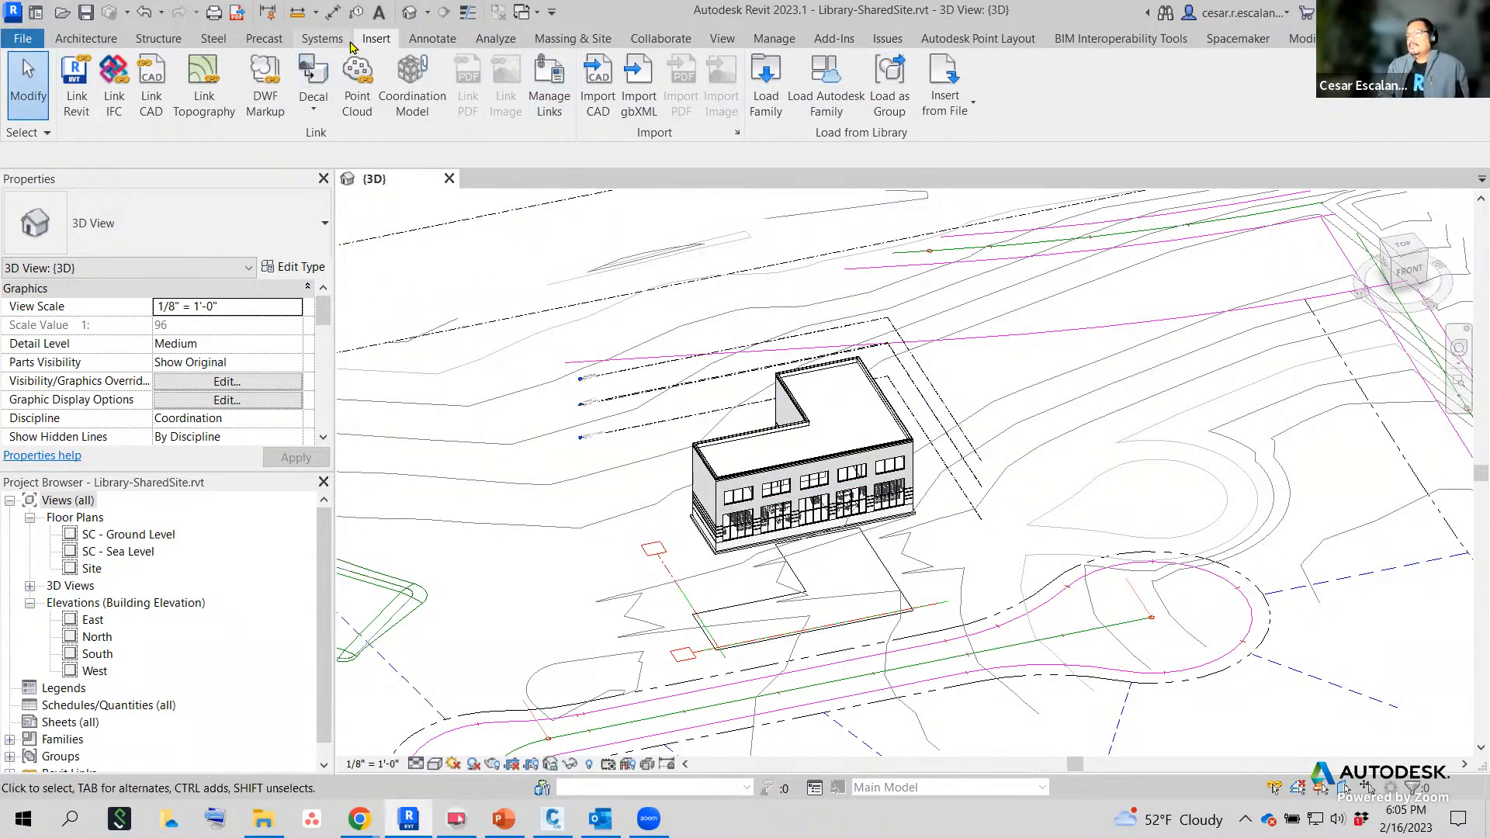
Review the status, reference type and saved path of the linked Revit models in Manage Links.
left_click(550, 86)
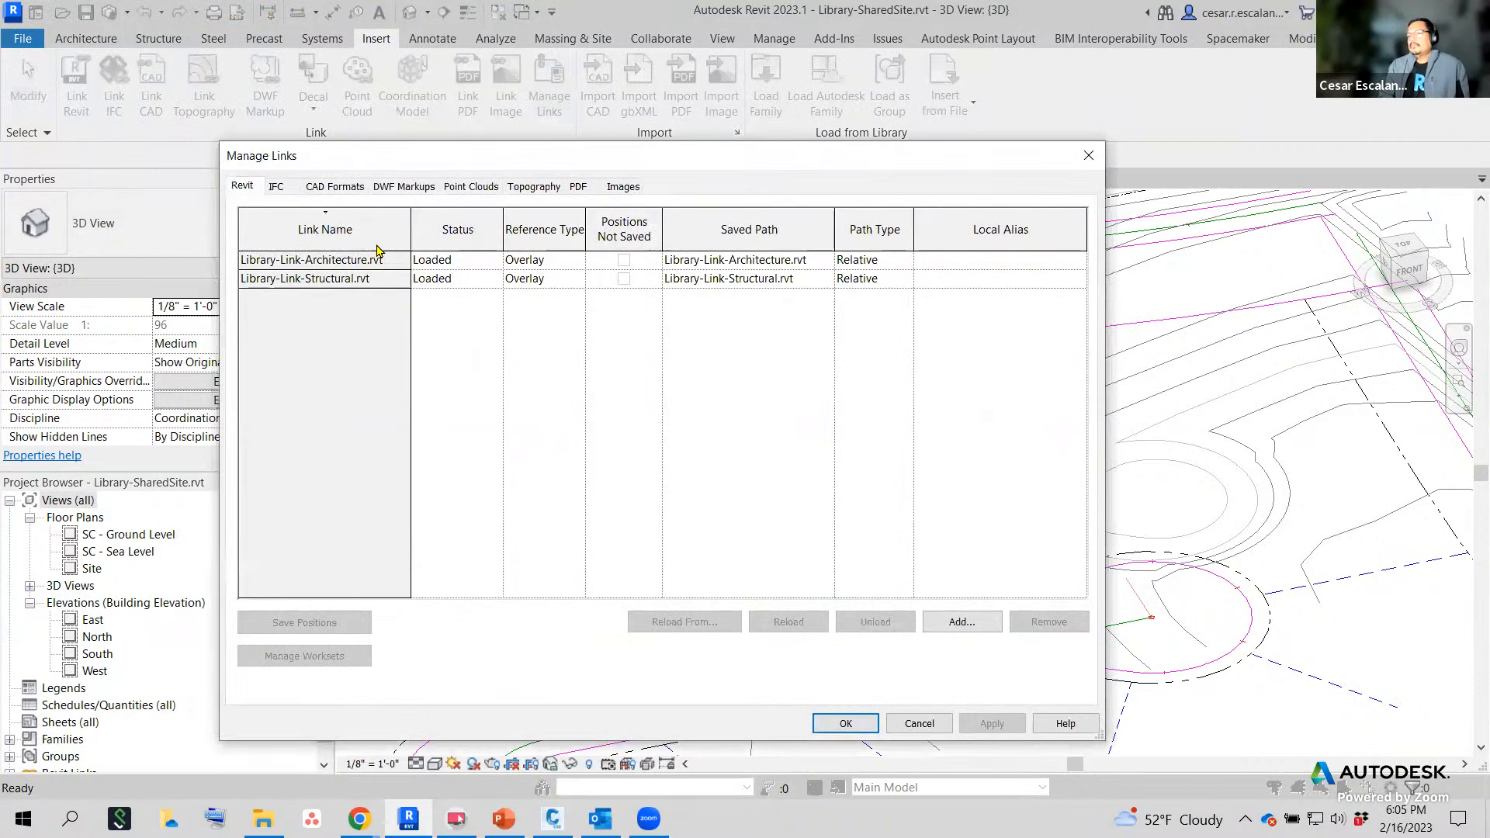
left_click(320, 260)
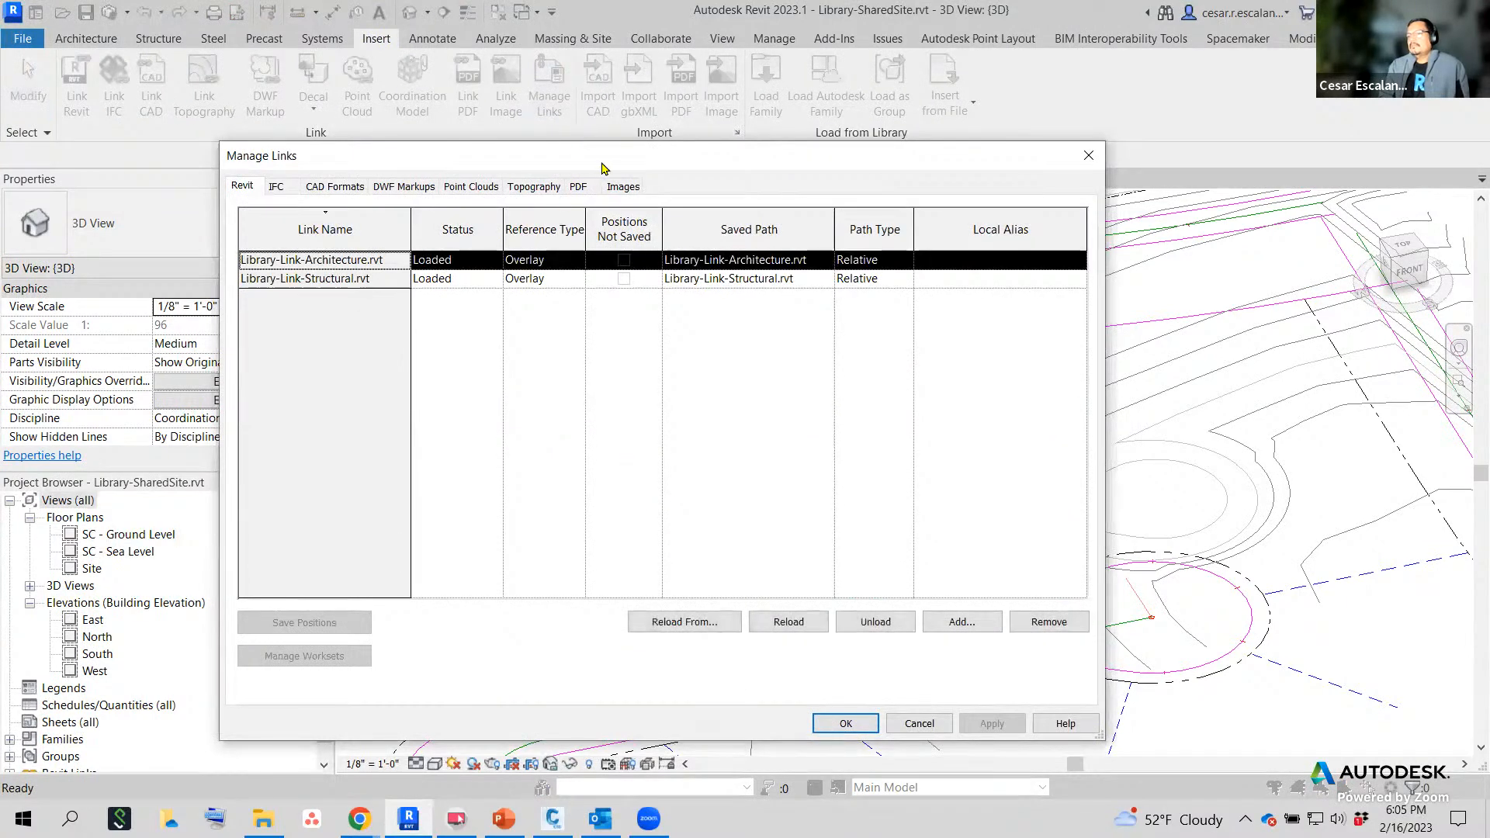
left_click_drag(517, 169, 468, 169)
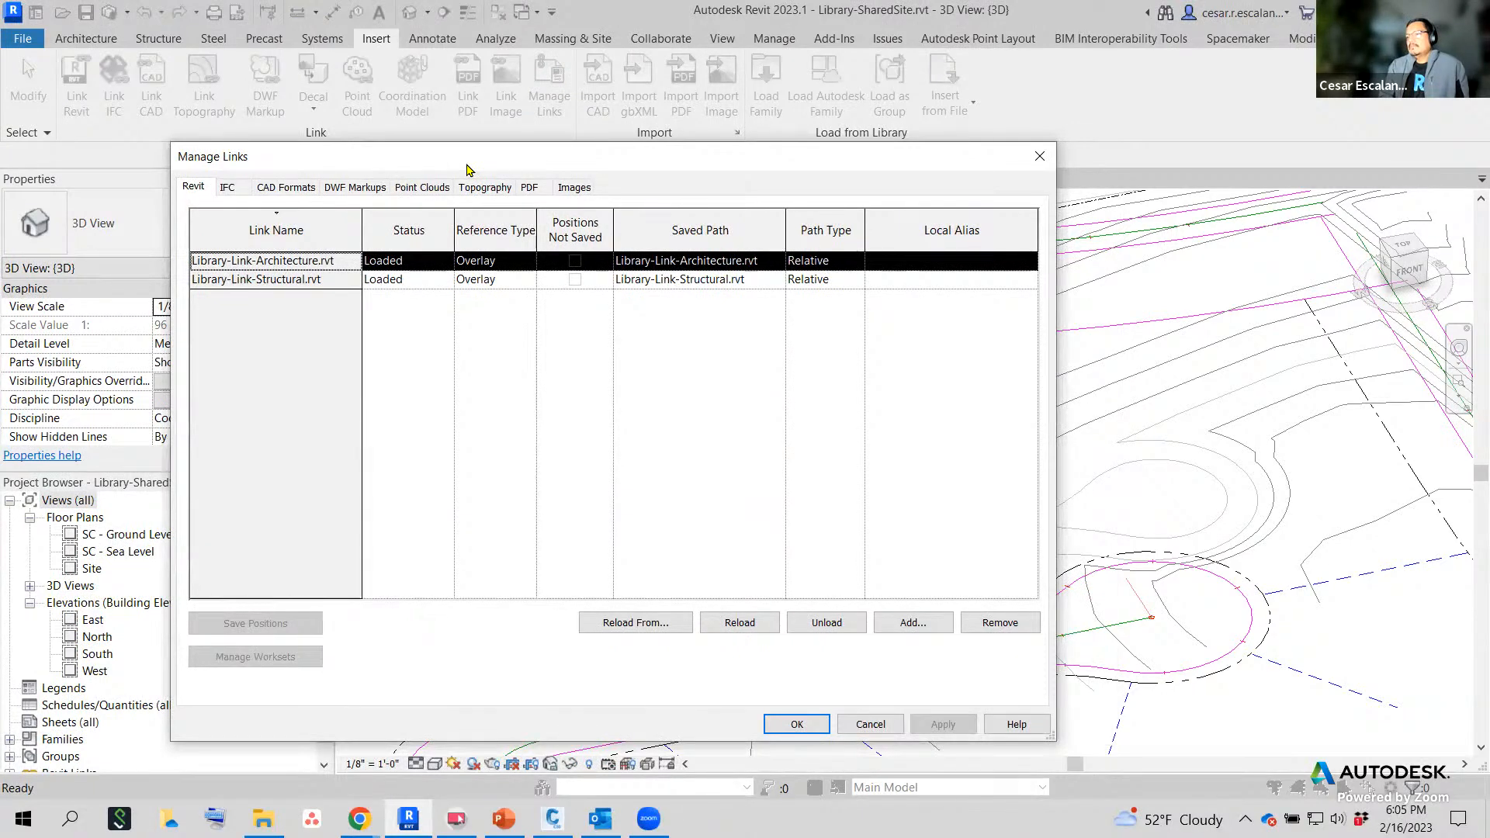
left_click_drag(470, 170, 676, 130)
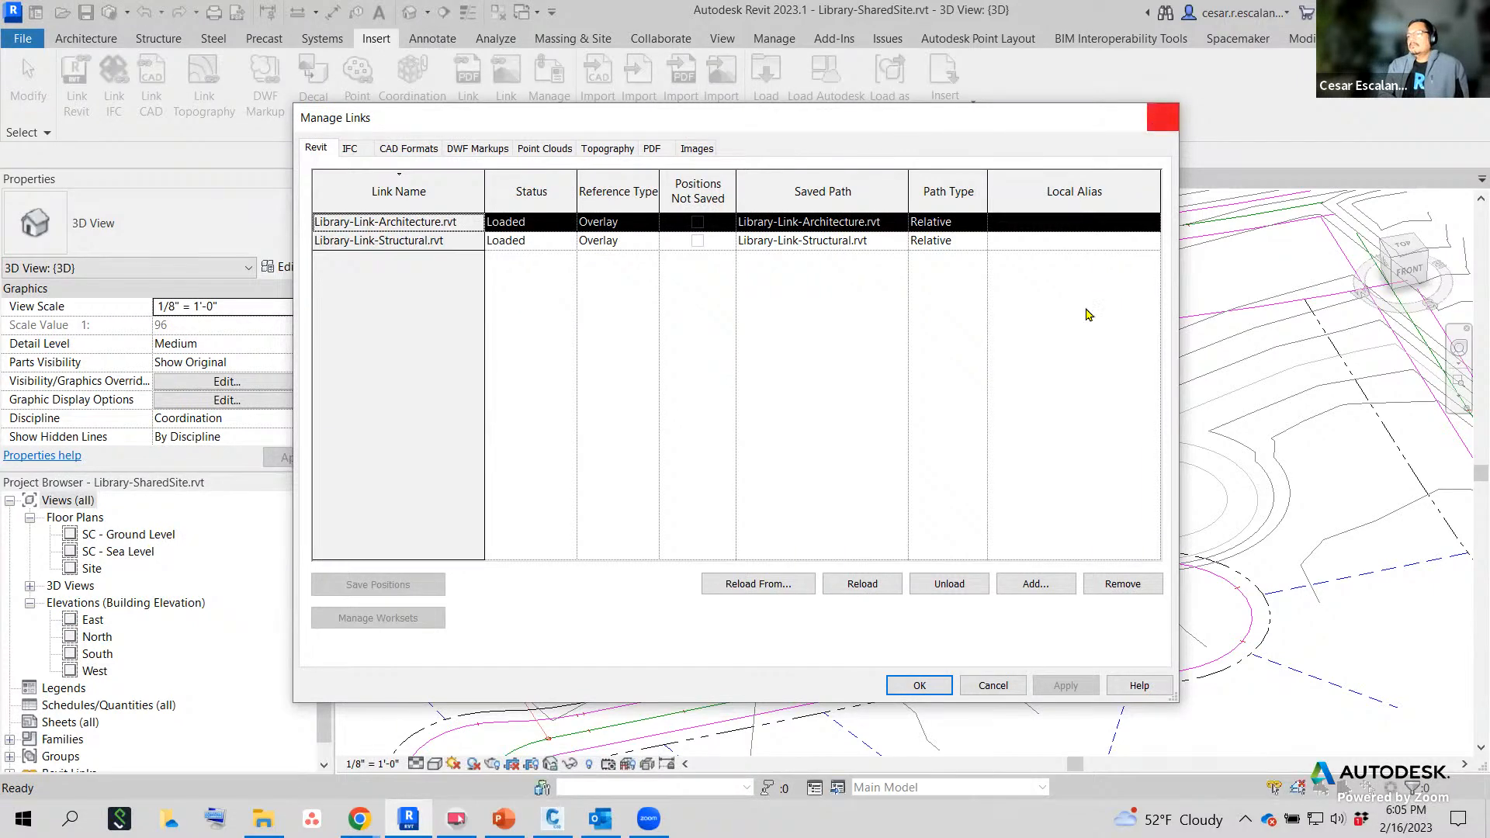
left_click(1162, 118)
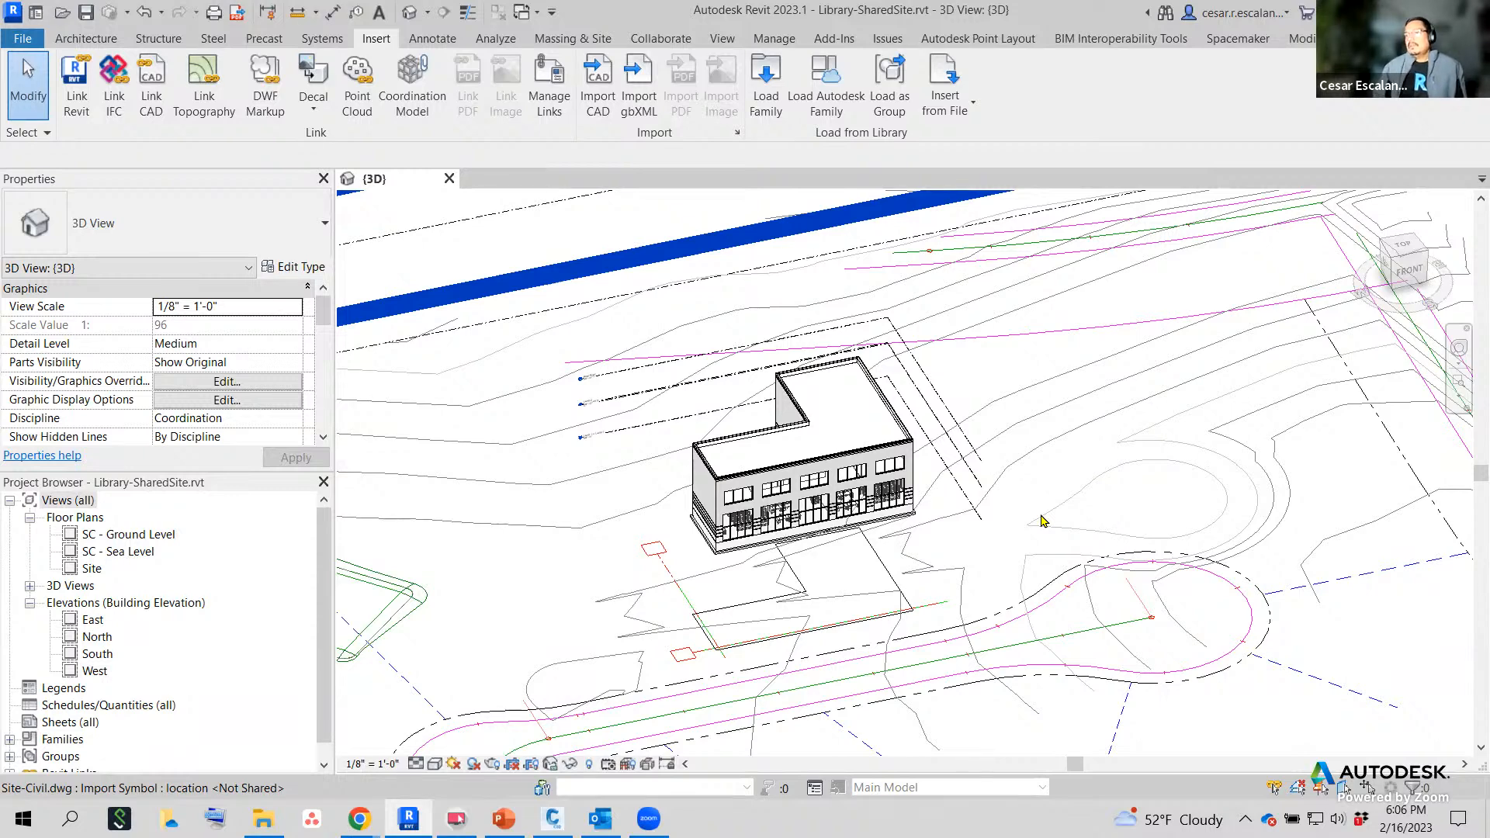
left_click(540, 91)
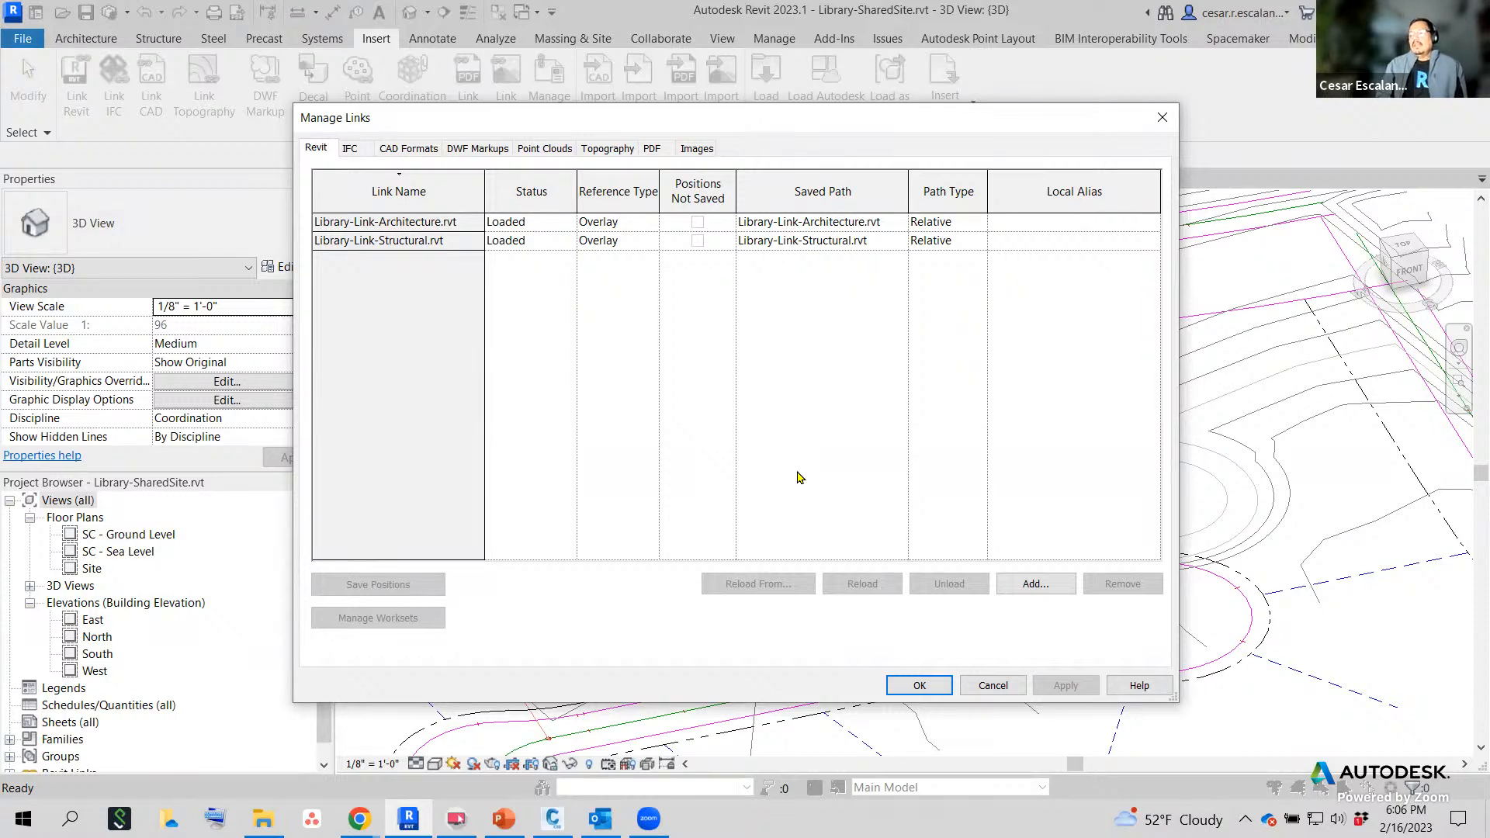
left_click(934, 690)
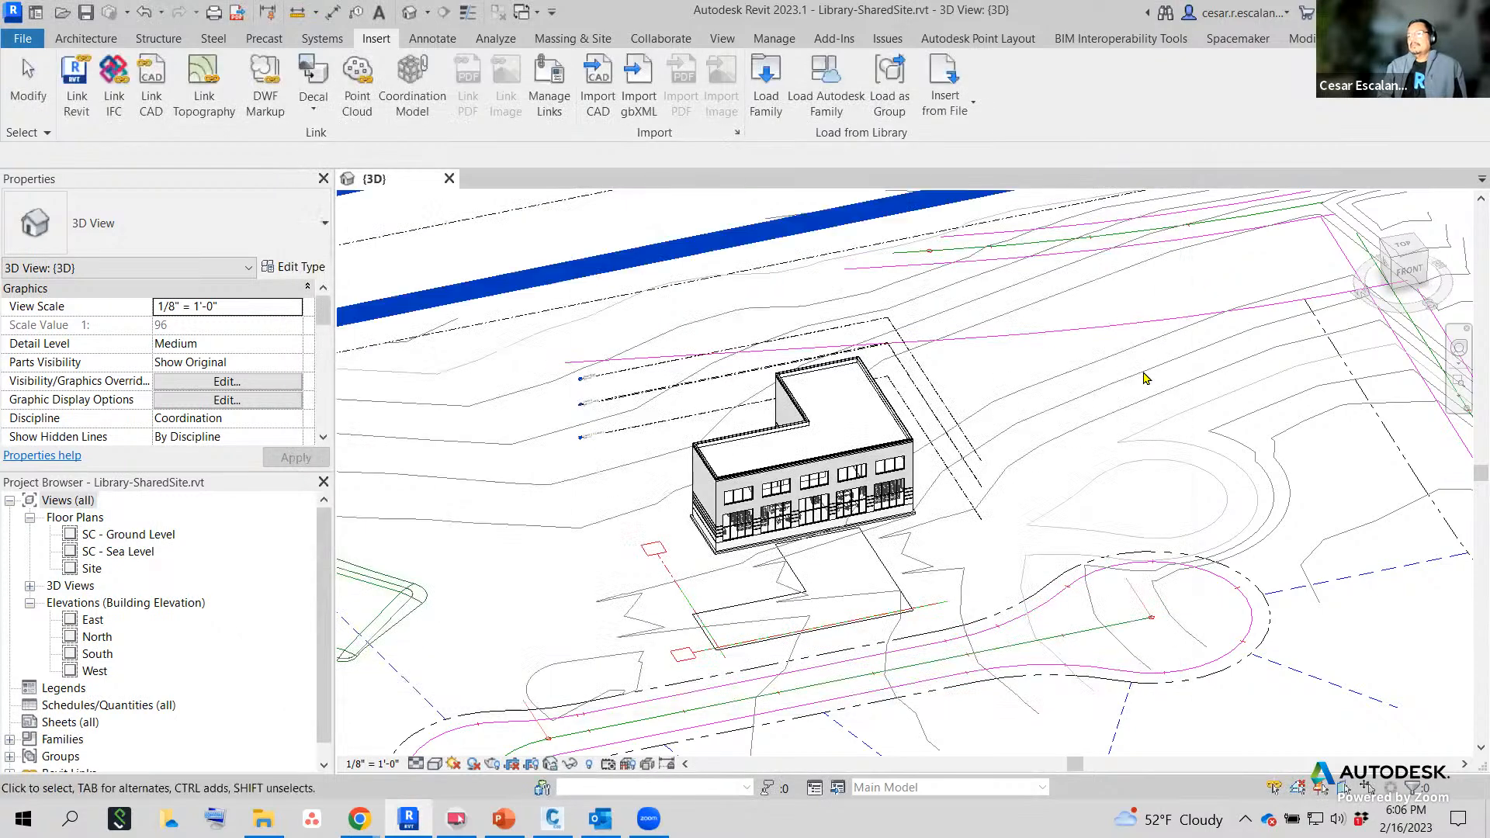
Remove the Library-Link-Architecture.rvt and Library-Link-Structural.rvt links from the shared site model through Manage Links.
scroll(1129, 431, "down", 3)
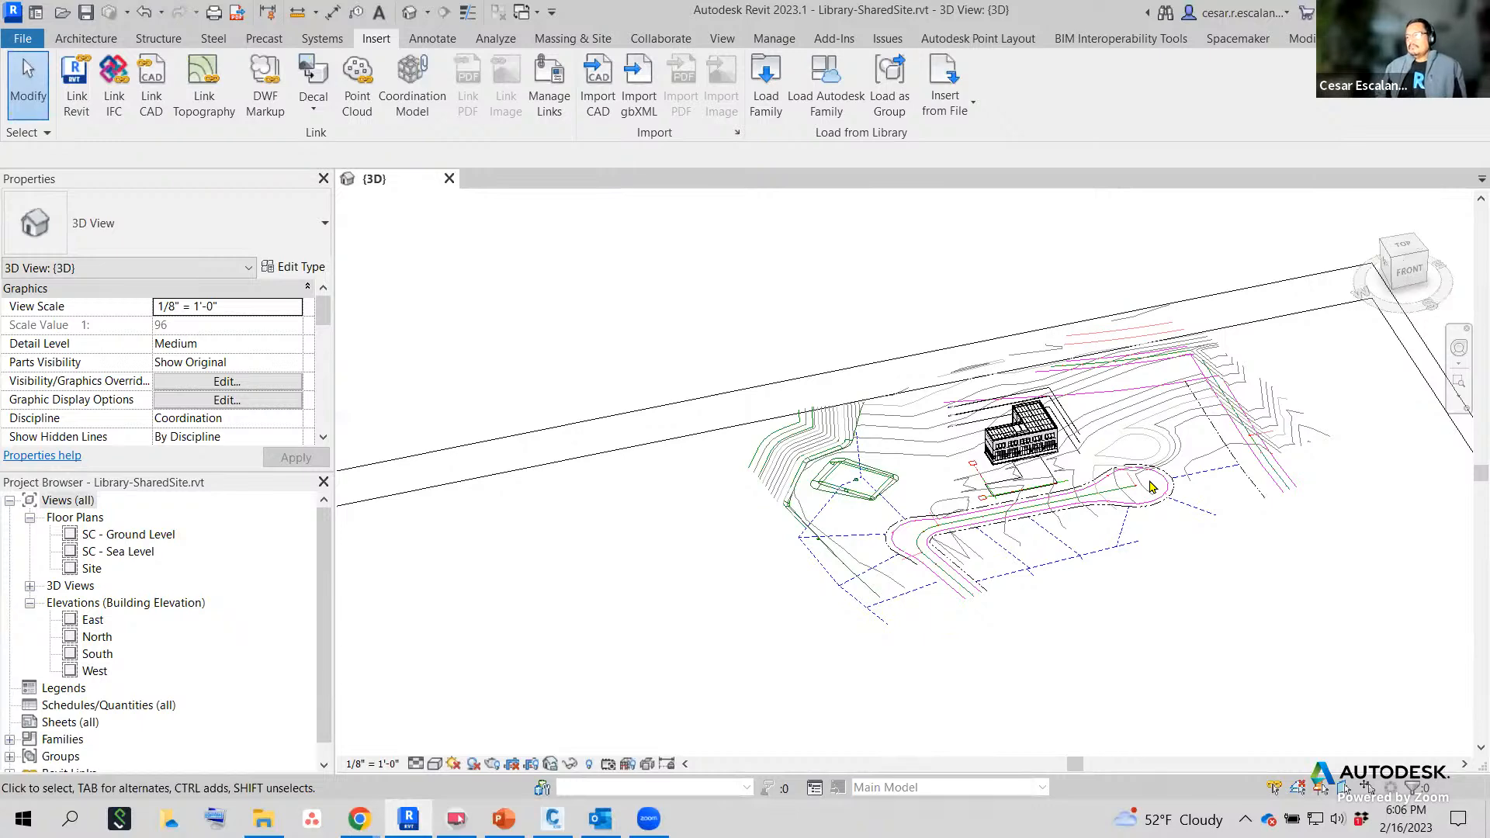
scroll(1118, 477, "up", 3)
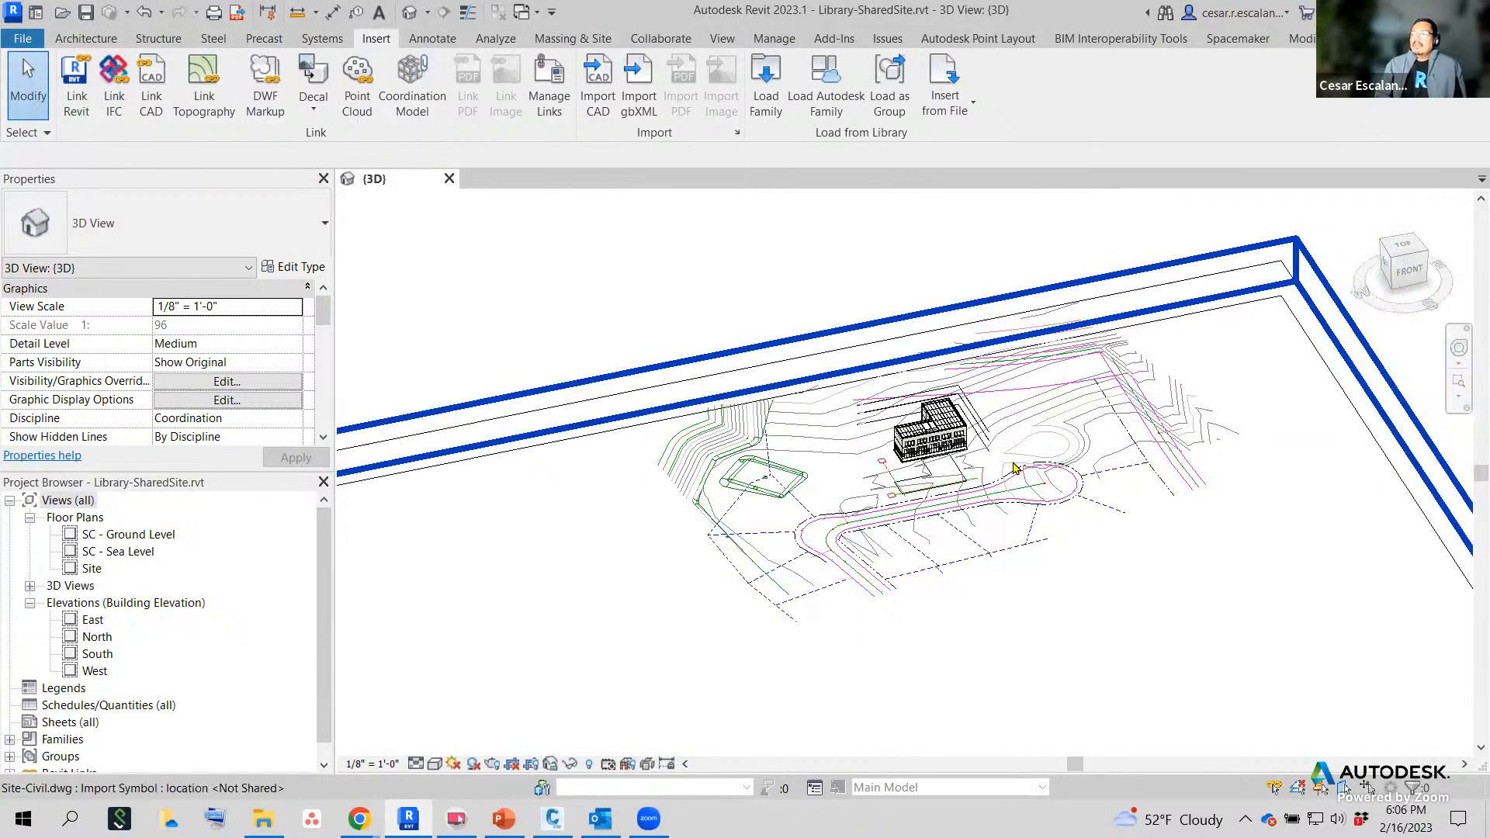
scroll(1013, 468, "up", 1)
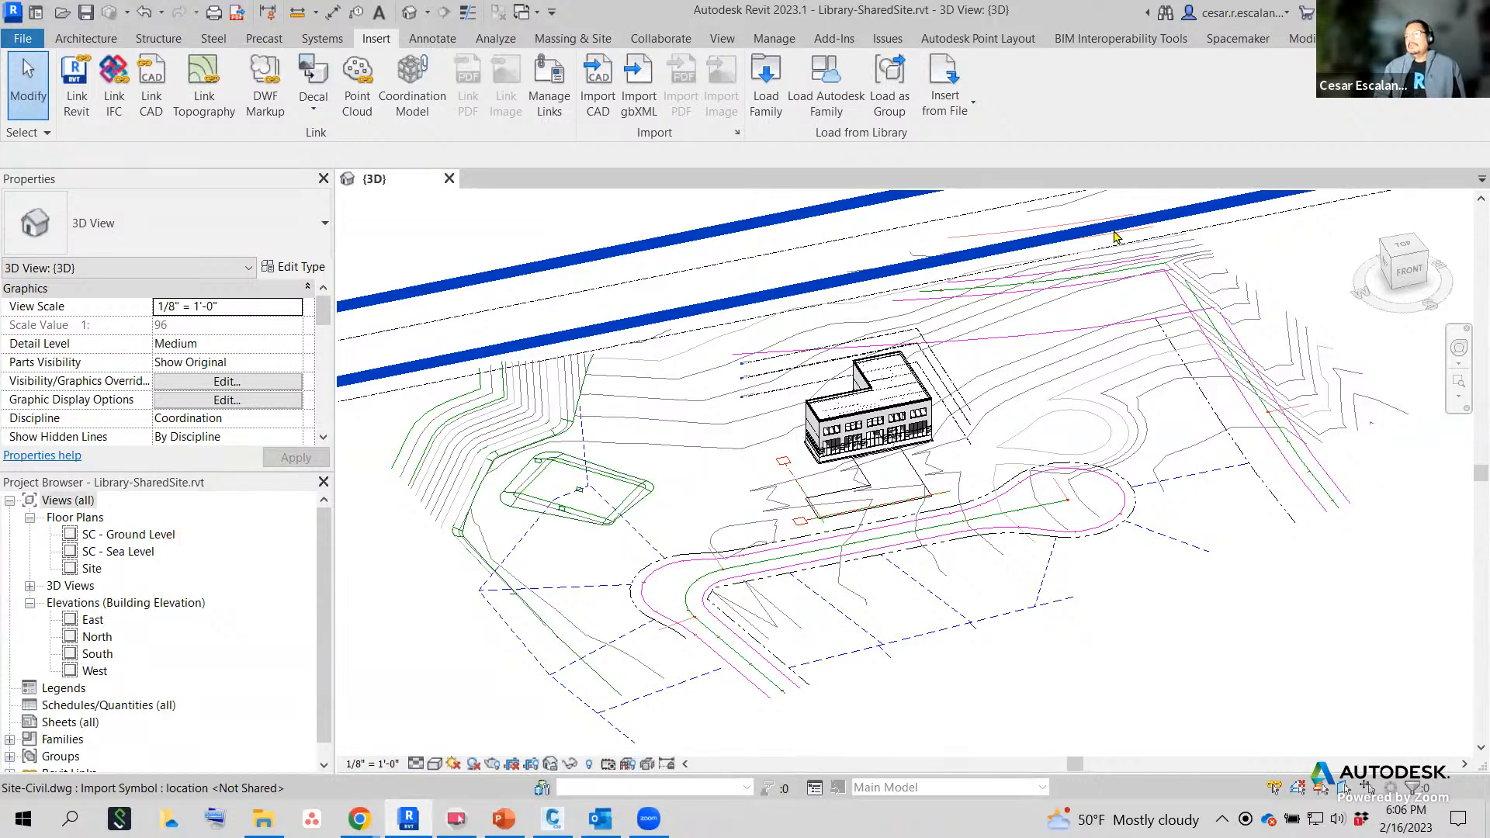
left_click(562, 119)
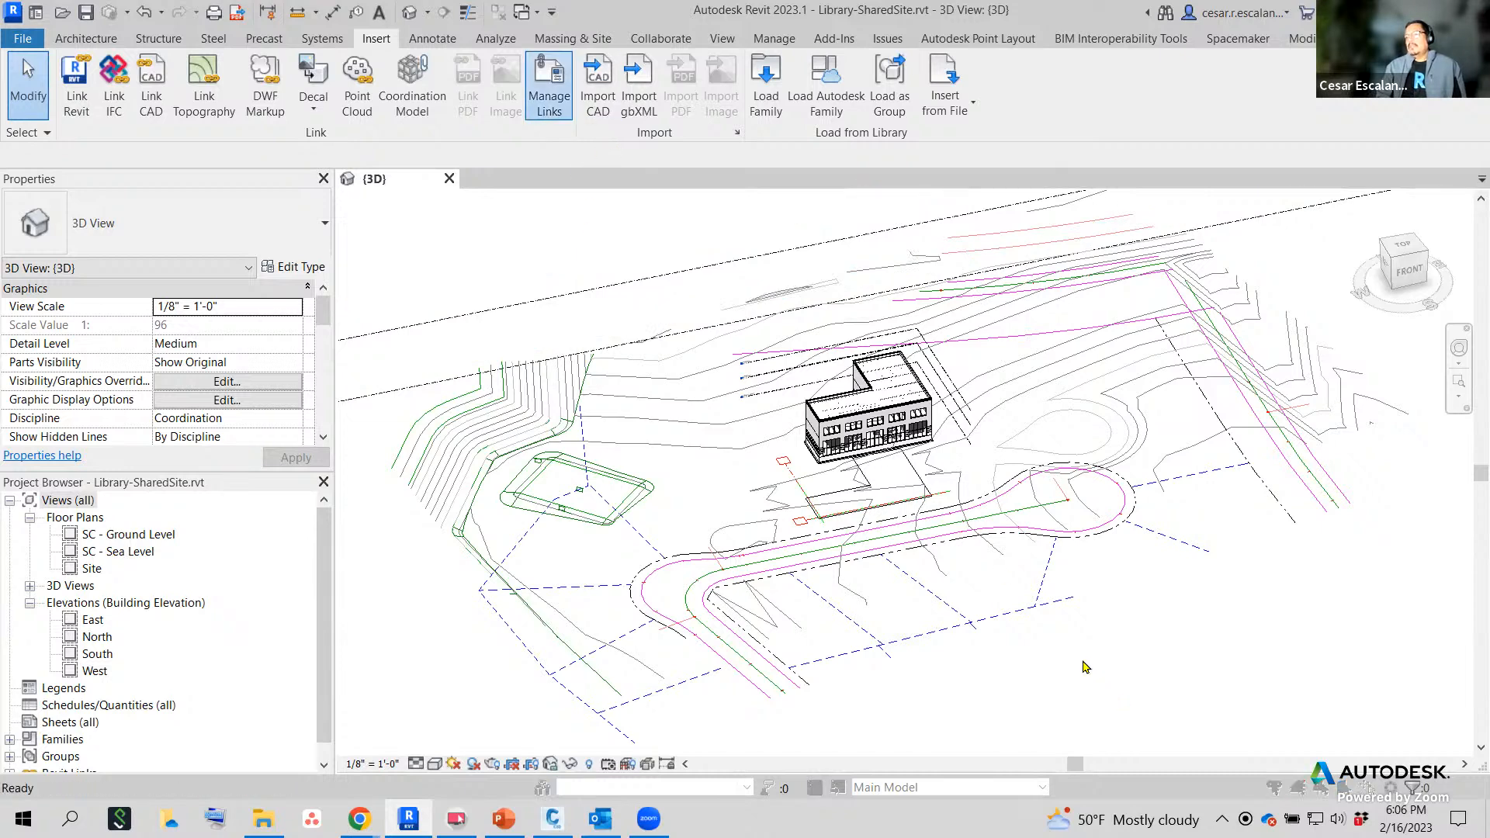
left_click(425, 223)
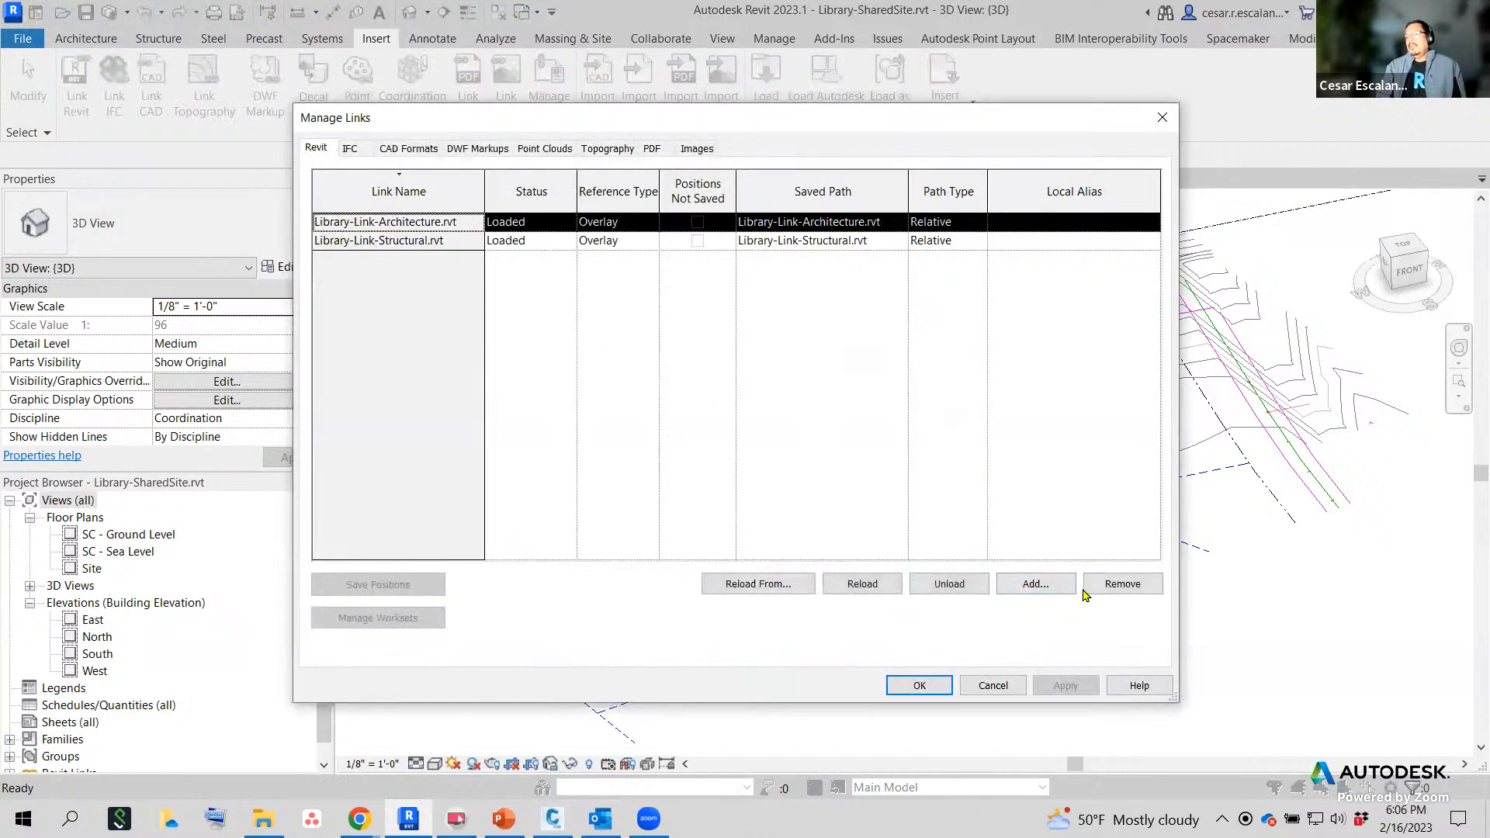
left_click(1100, 590)
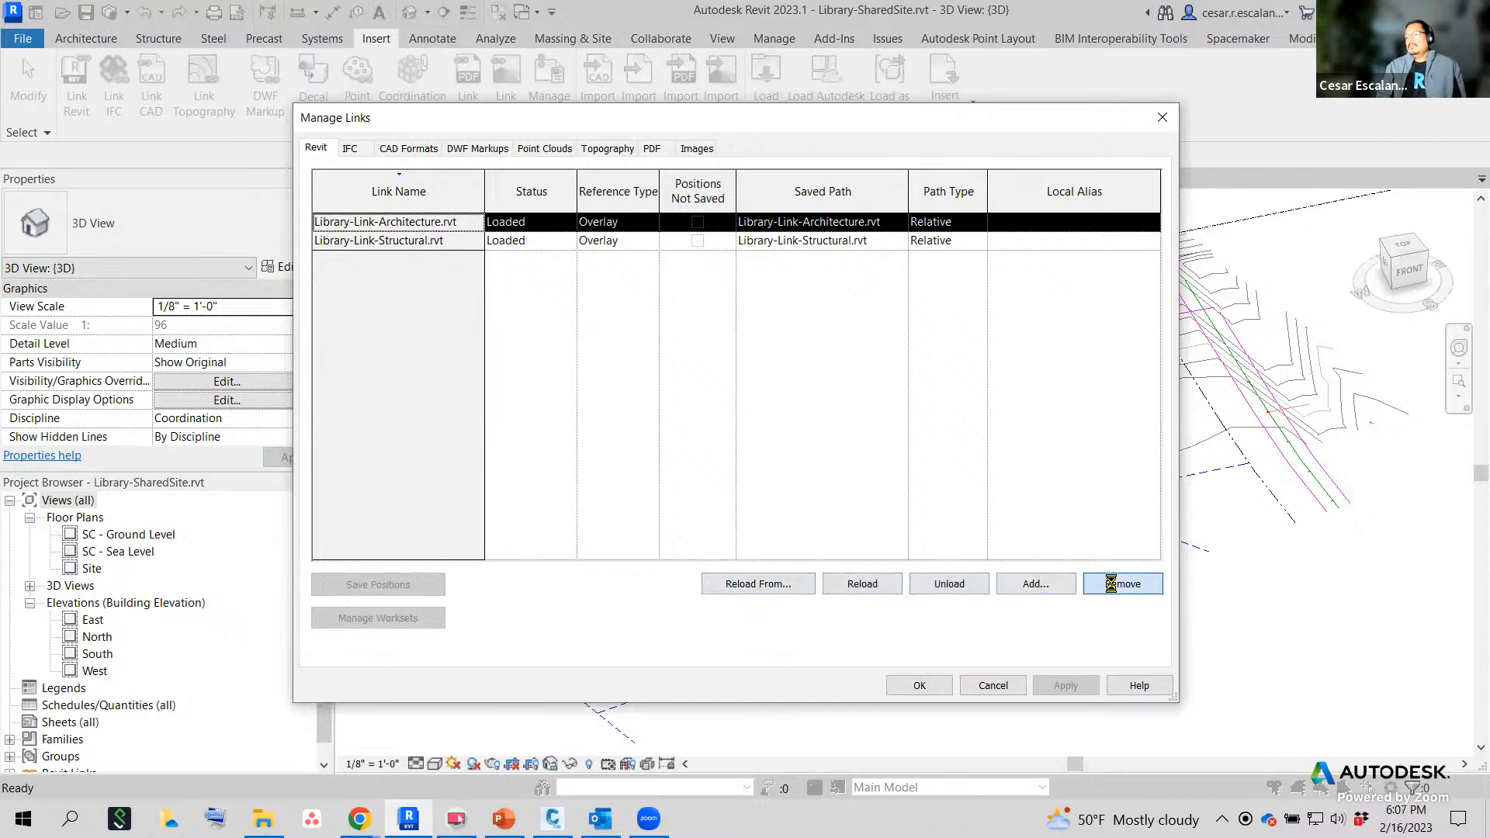
left_click(787, 443)
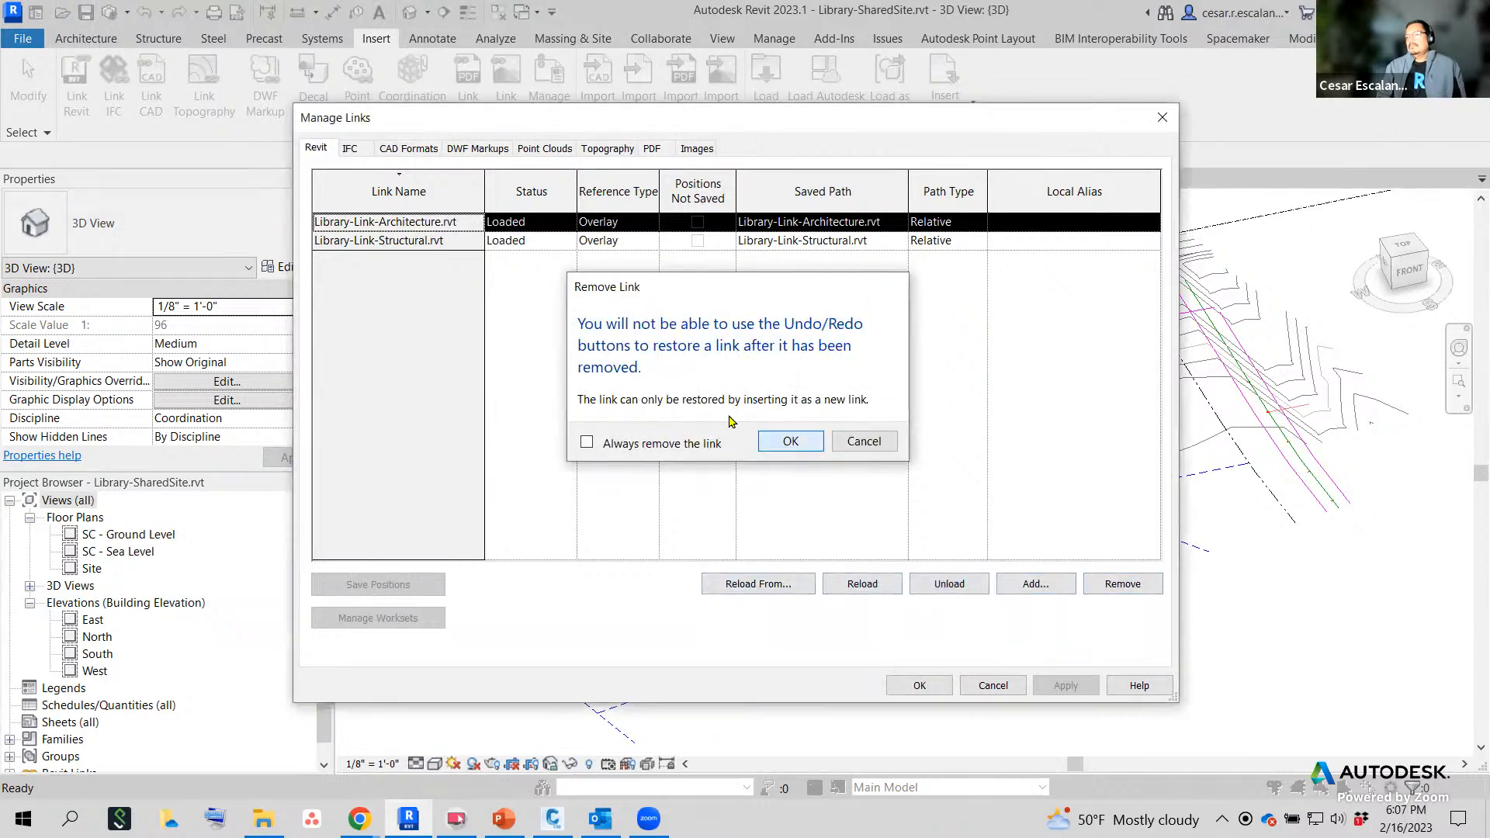
left_click(1122, 583)
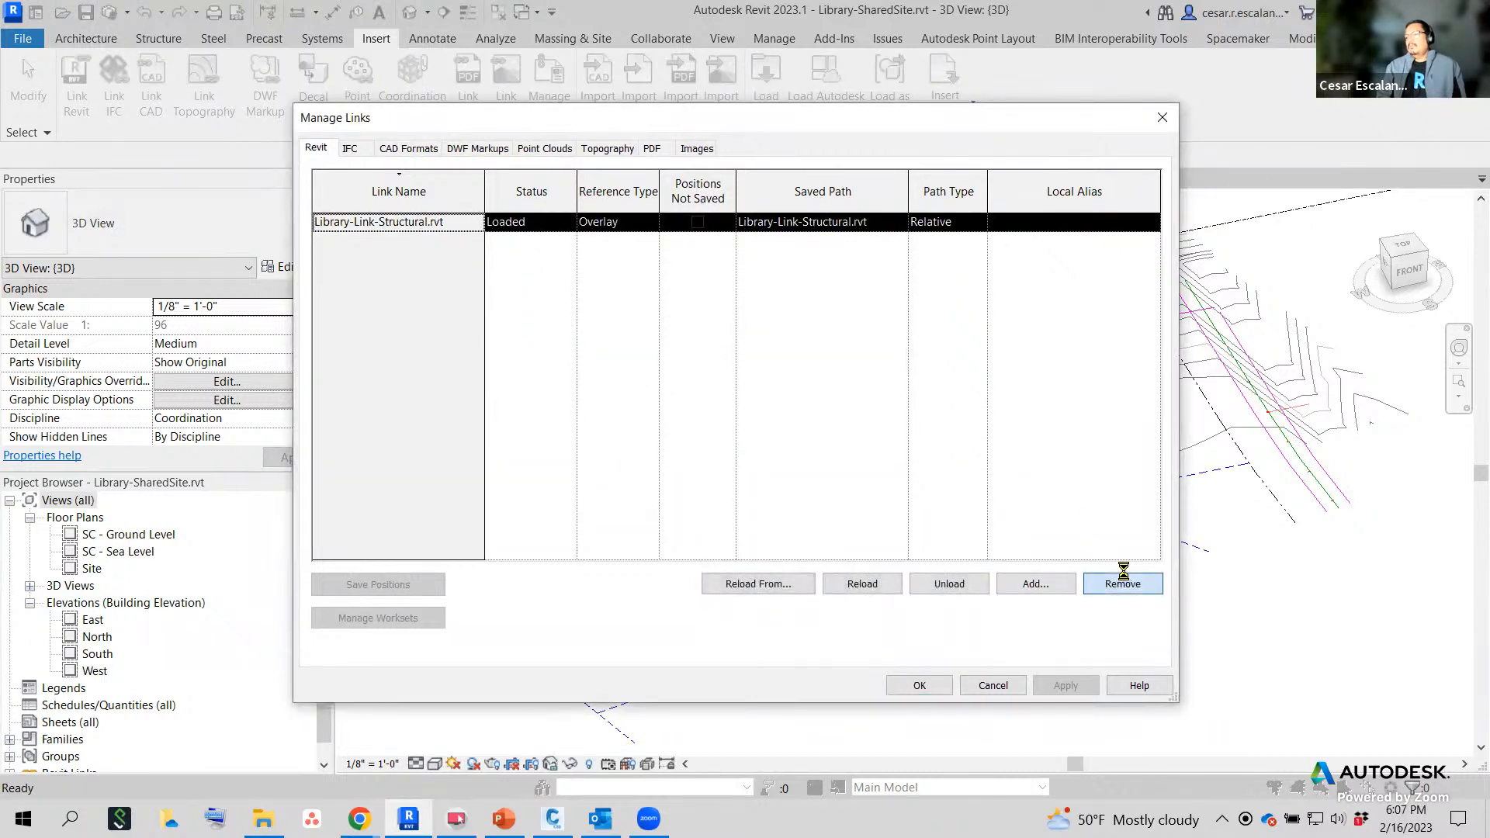
key("Return")
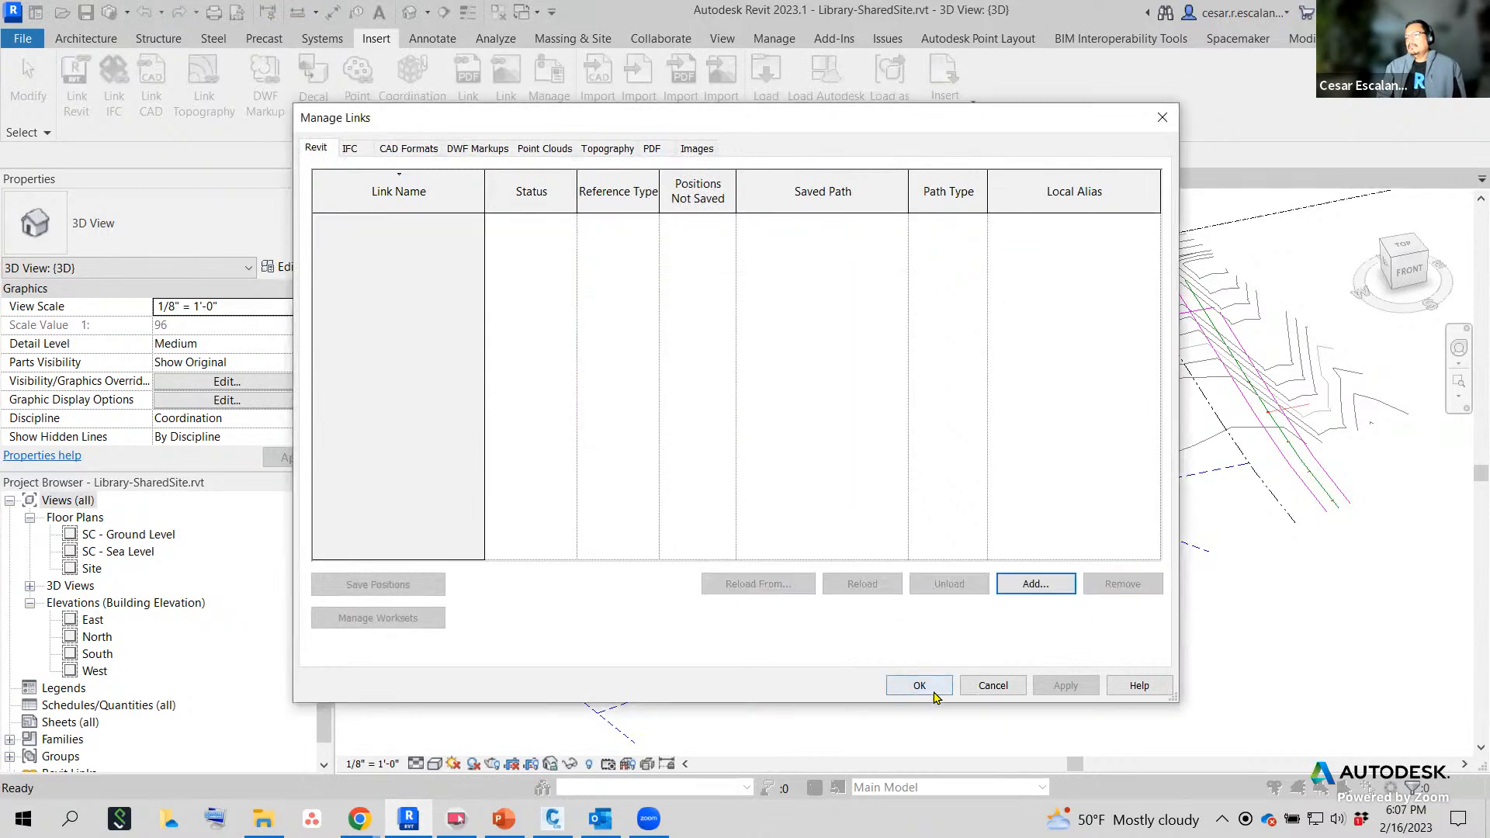
left_click(923, 687)
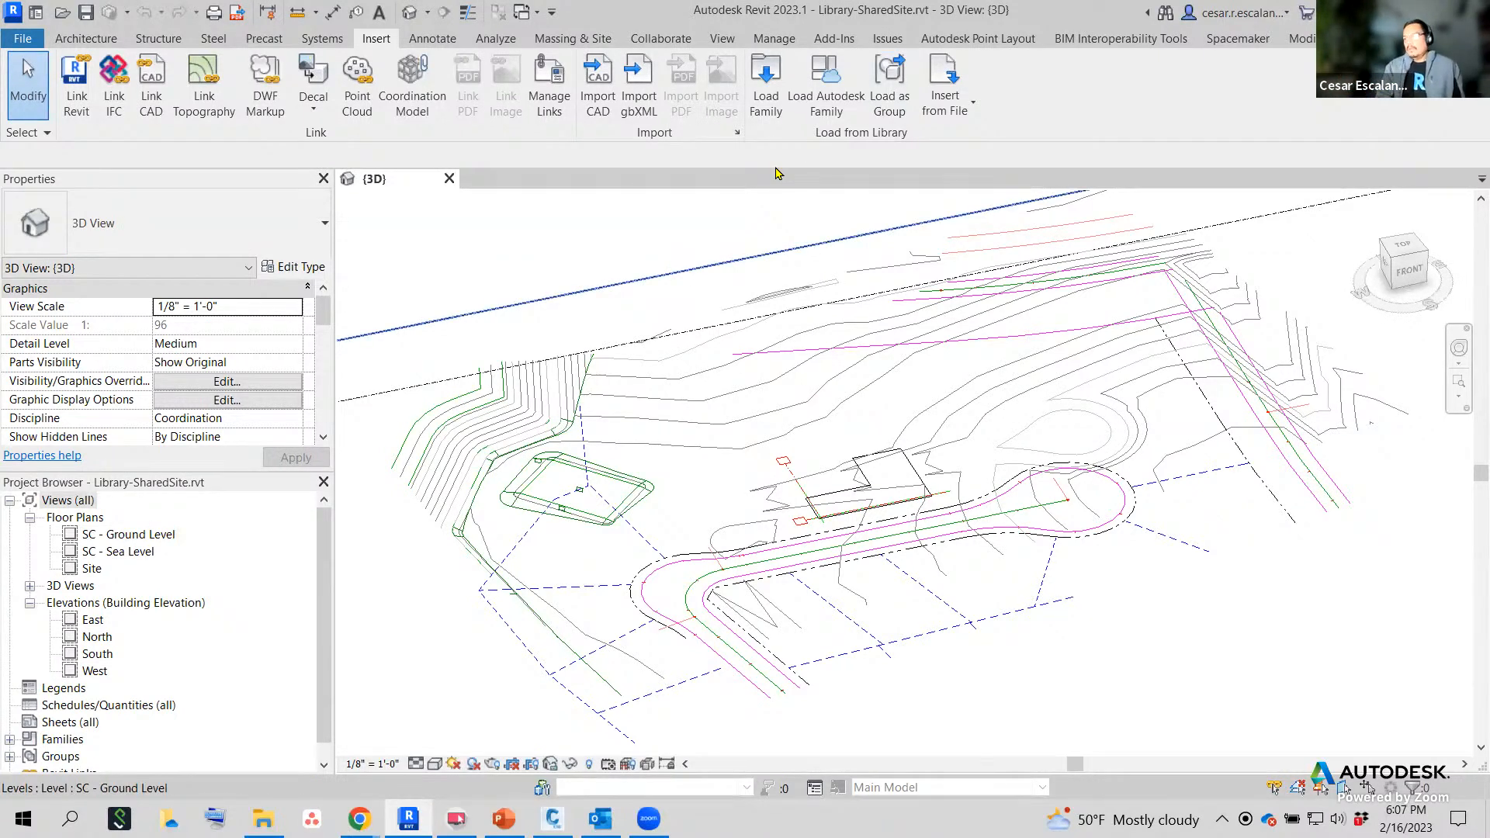
Add Library-Link-Architecture.rvt from Manage Links, positioned Auto - By Shared Coordinates.
left_click(564, 99)
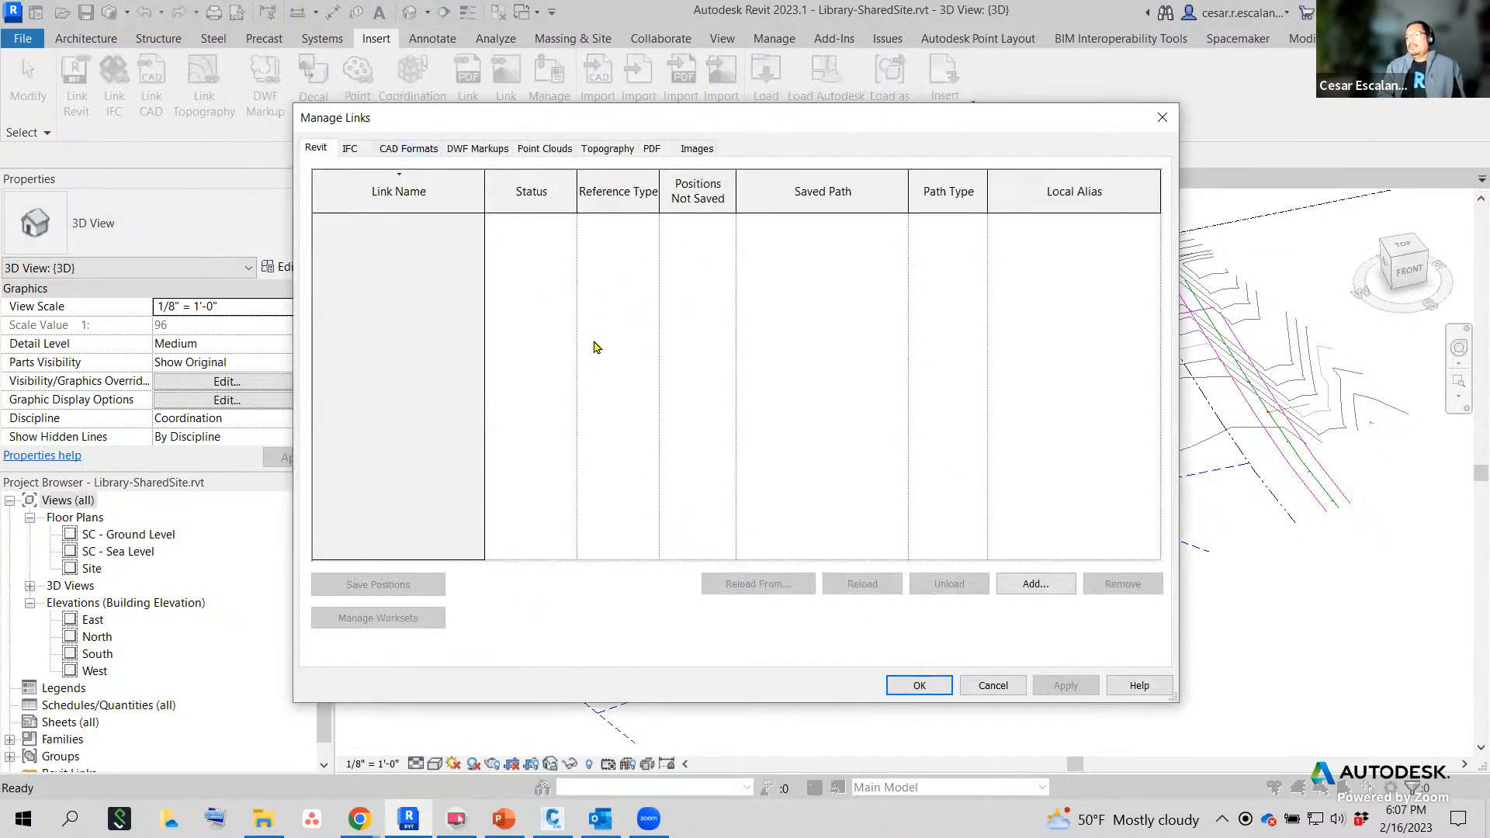
left_click(1035, 586)
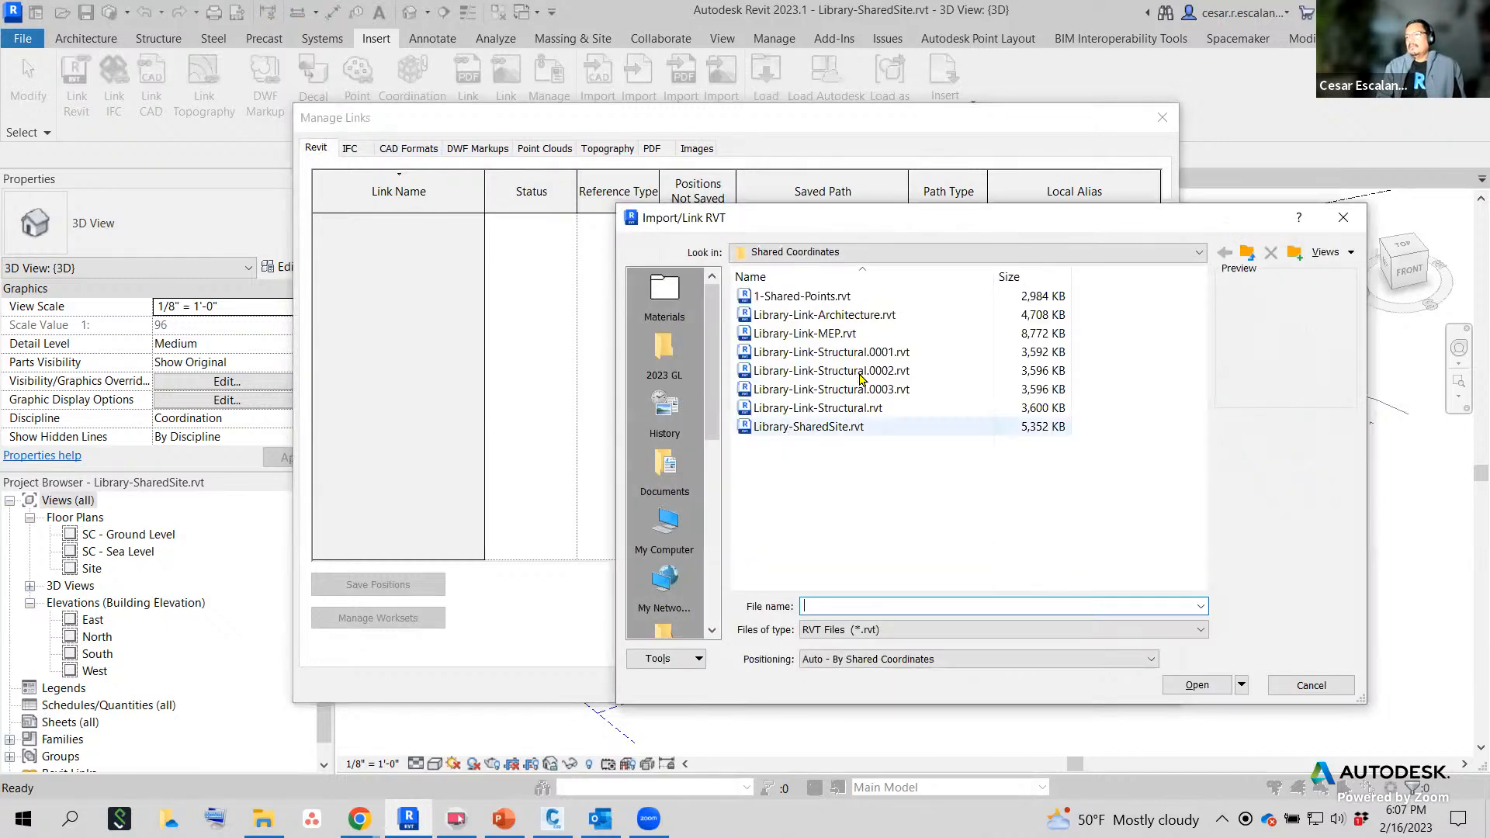
left_click(824, 314)
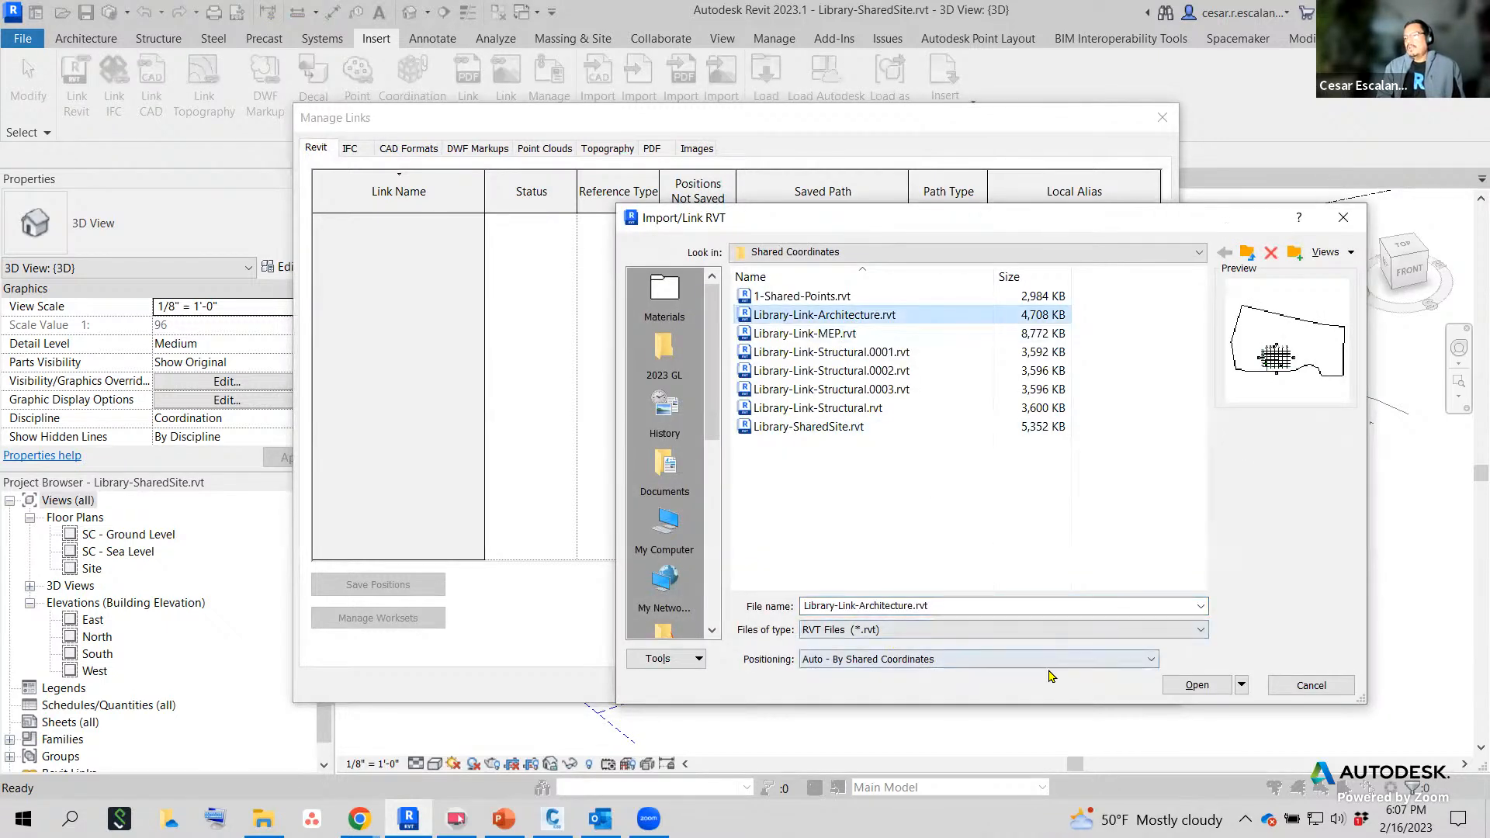
left_click(1194, 686)
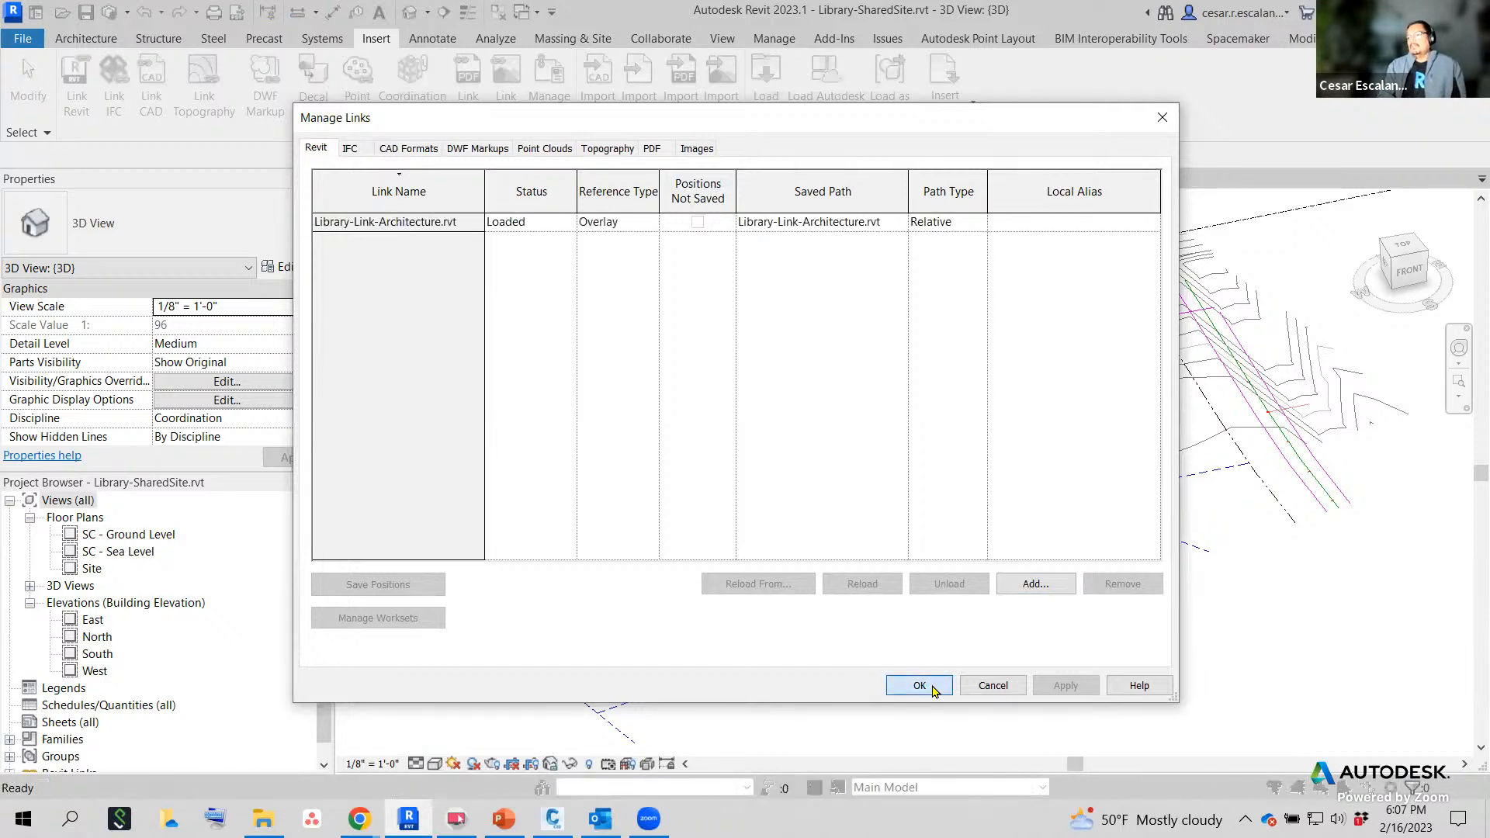
left_click(918, 686)
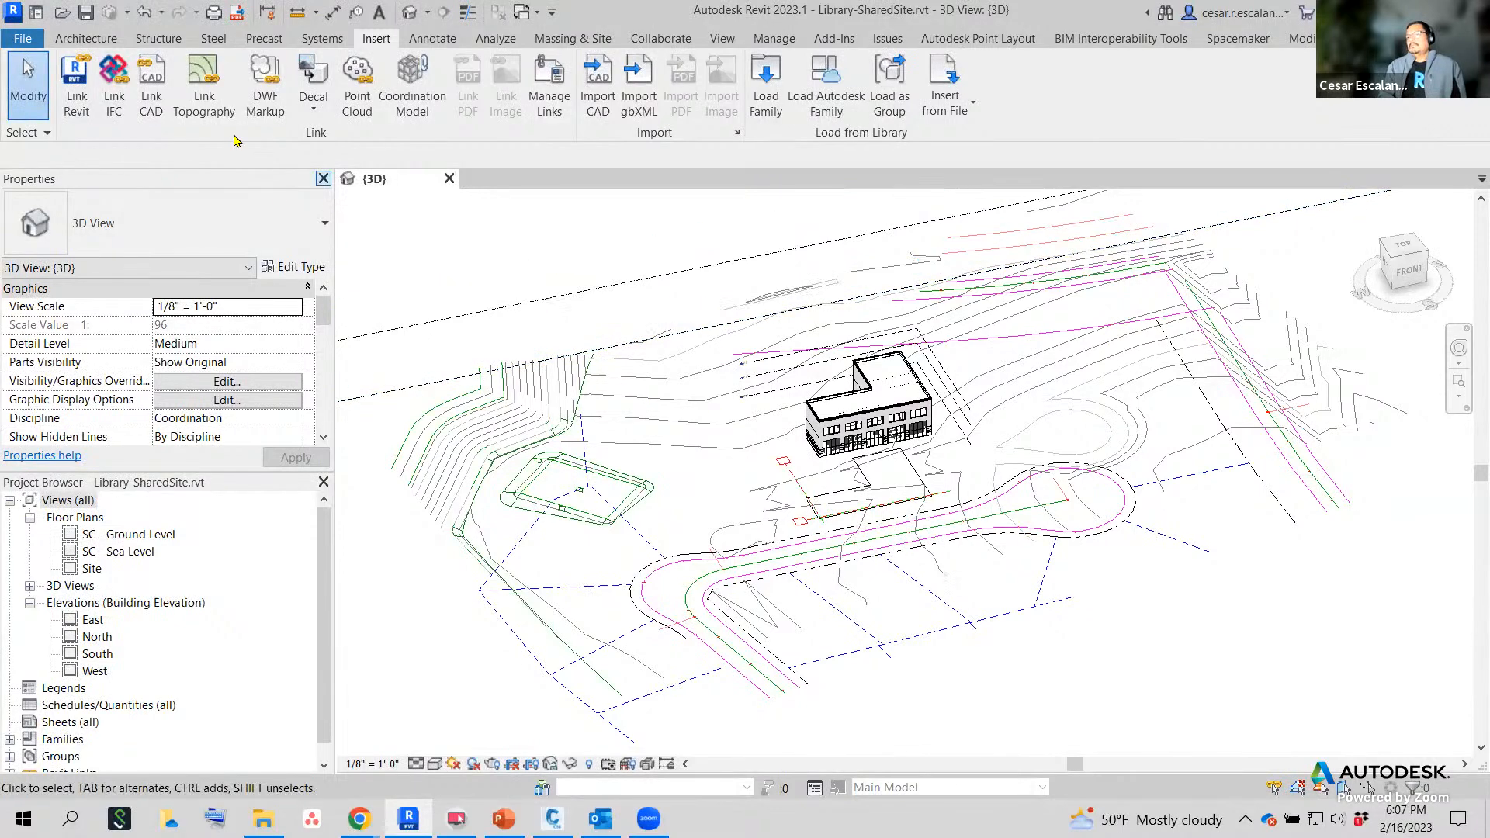
Add Library-Link-Structural.rvt from Manage Links, positioned Auto - By Shared Coordinates.
left_click(557, 107)
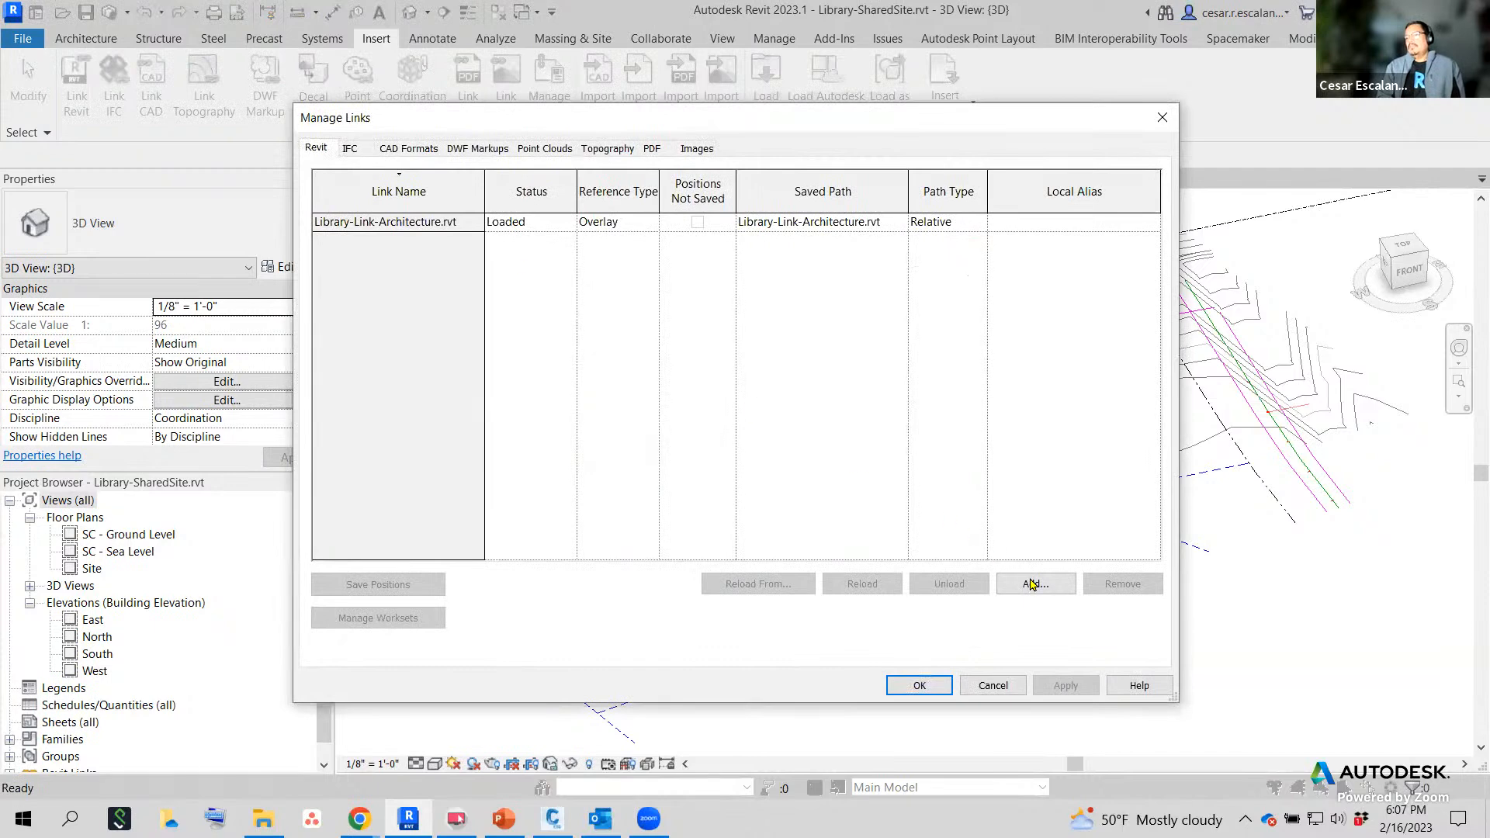
left_click(1045, 584)
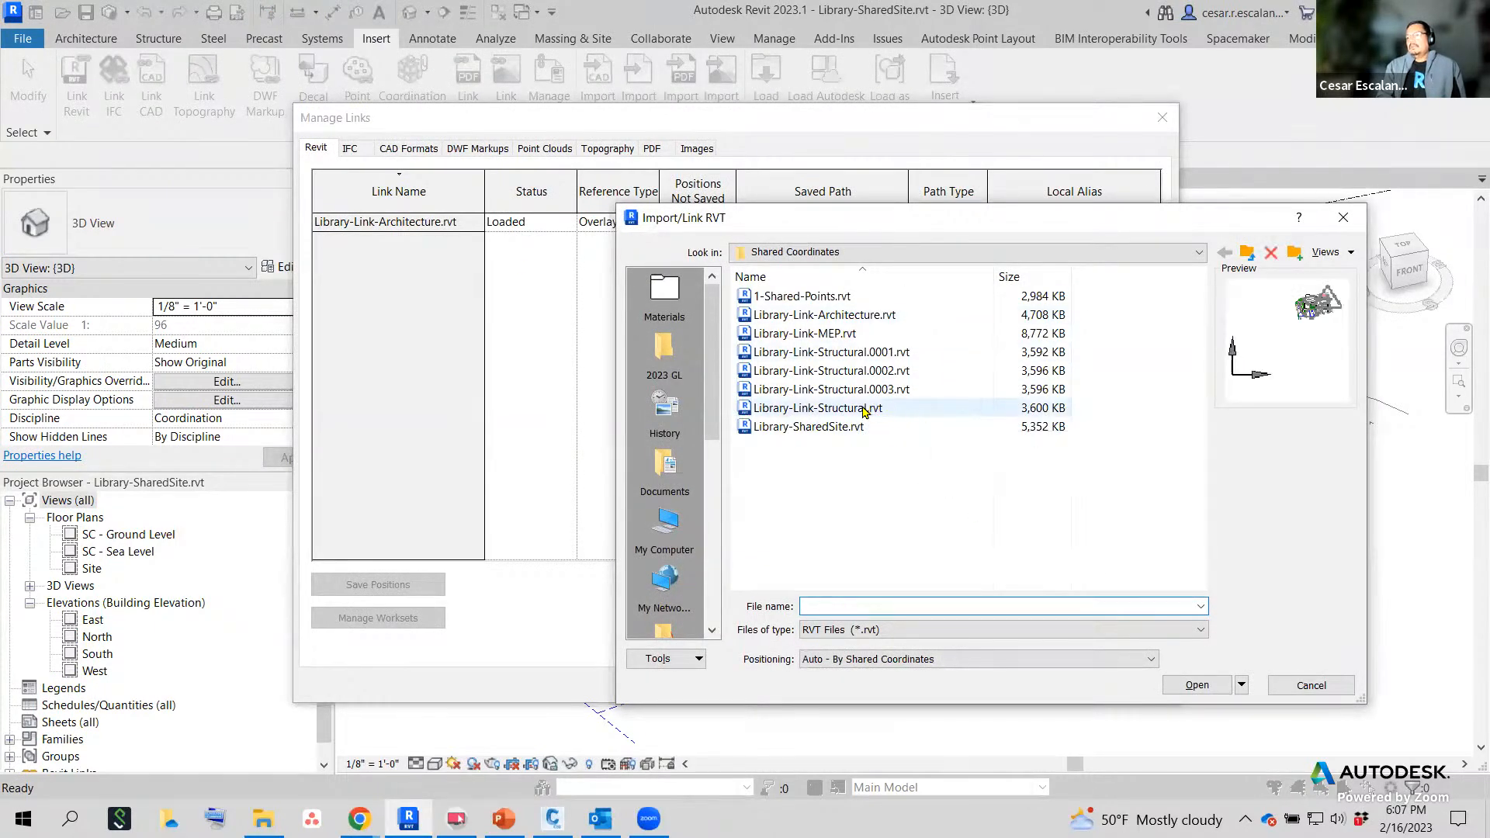
left_click(867, 410)
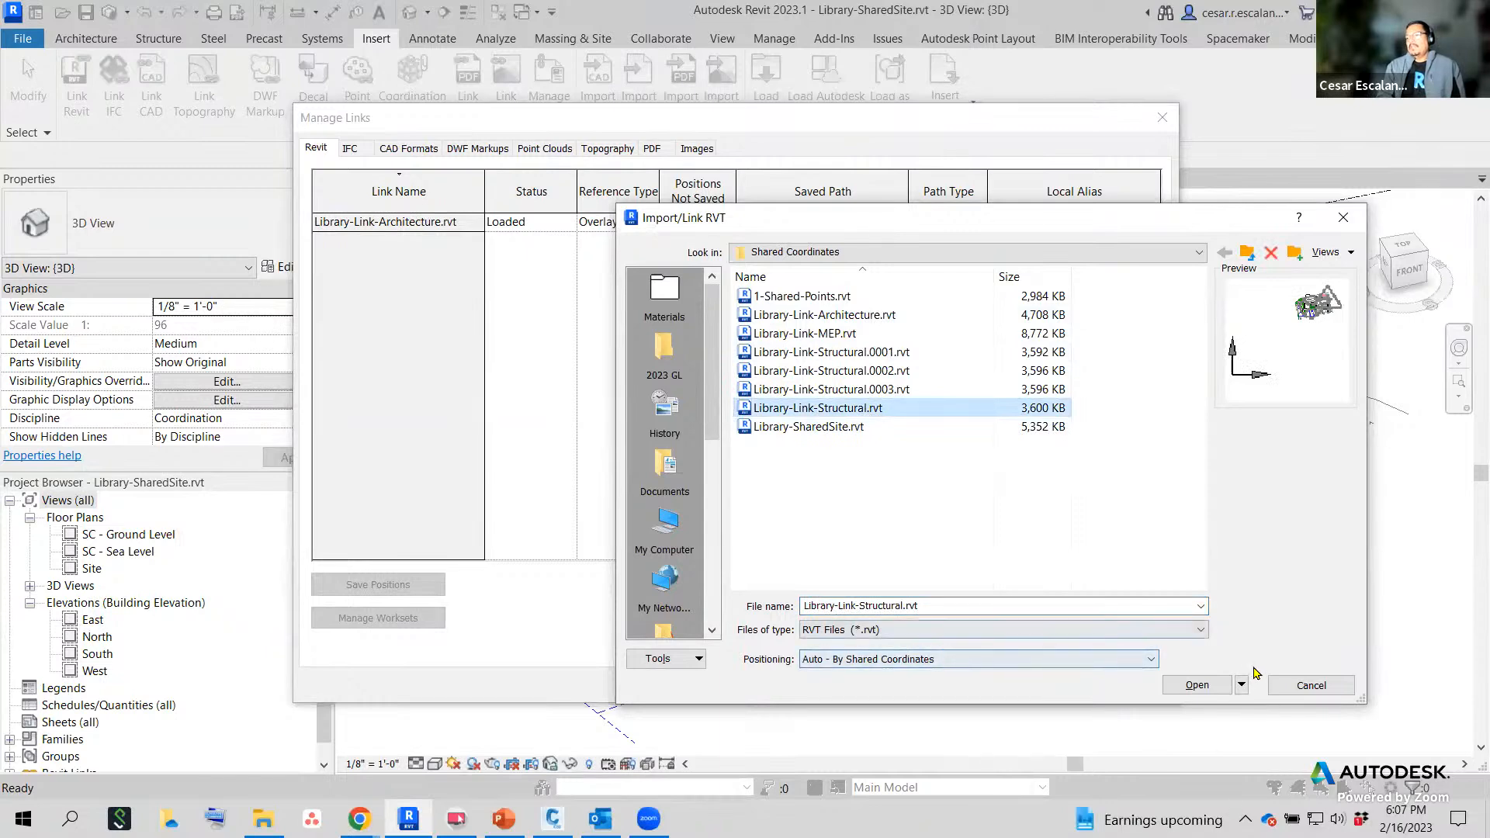
left_click(1197, 684)
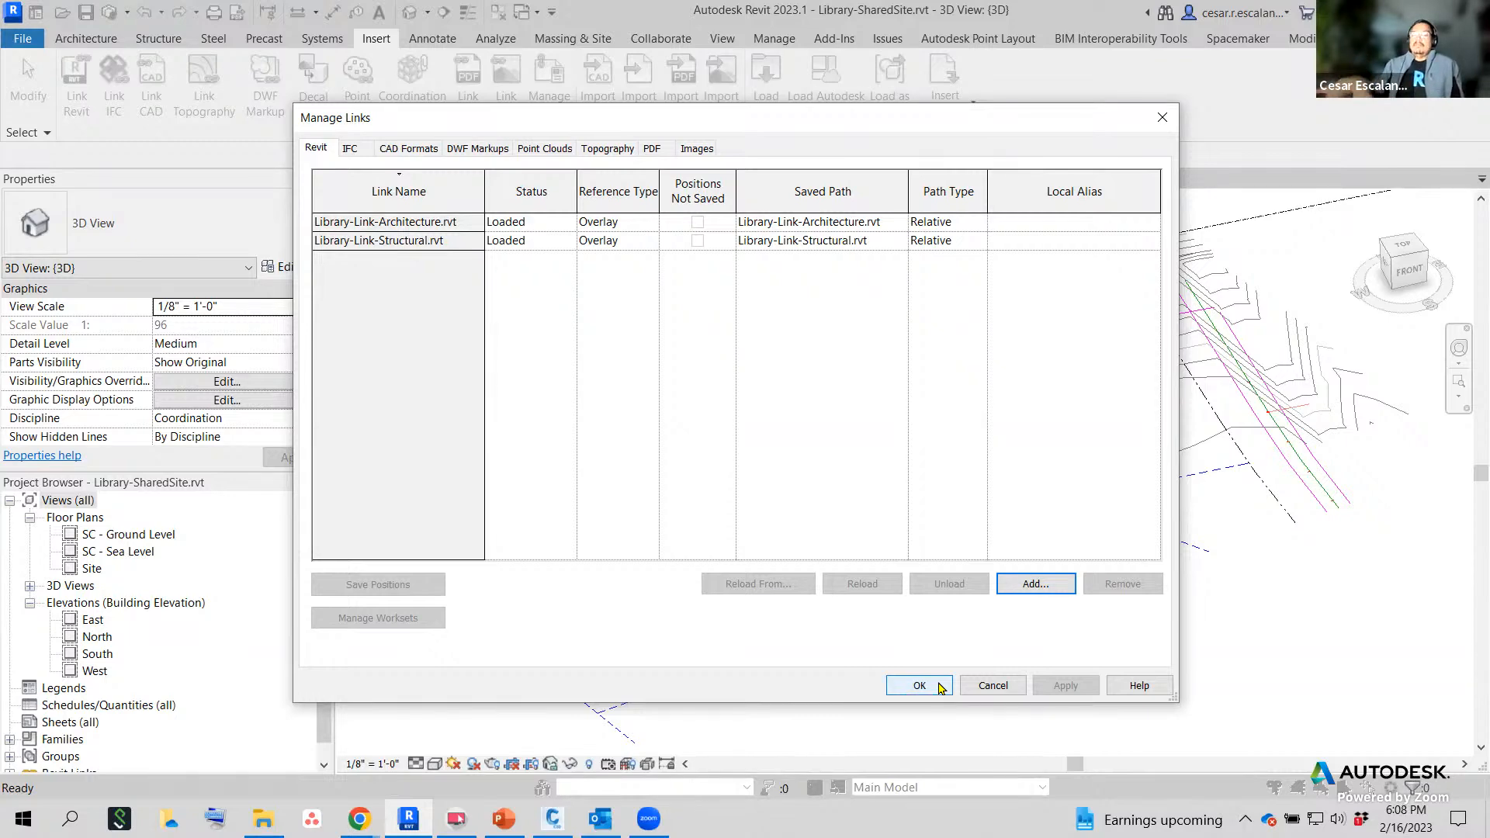
left_click(920, 686)
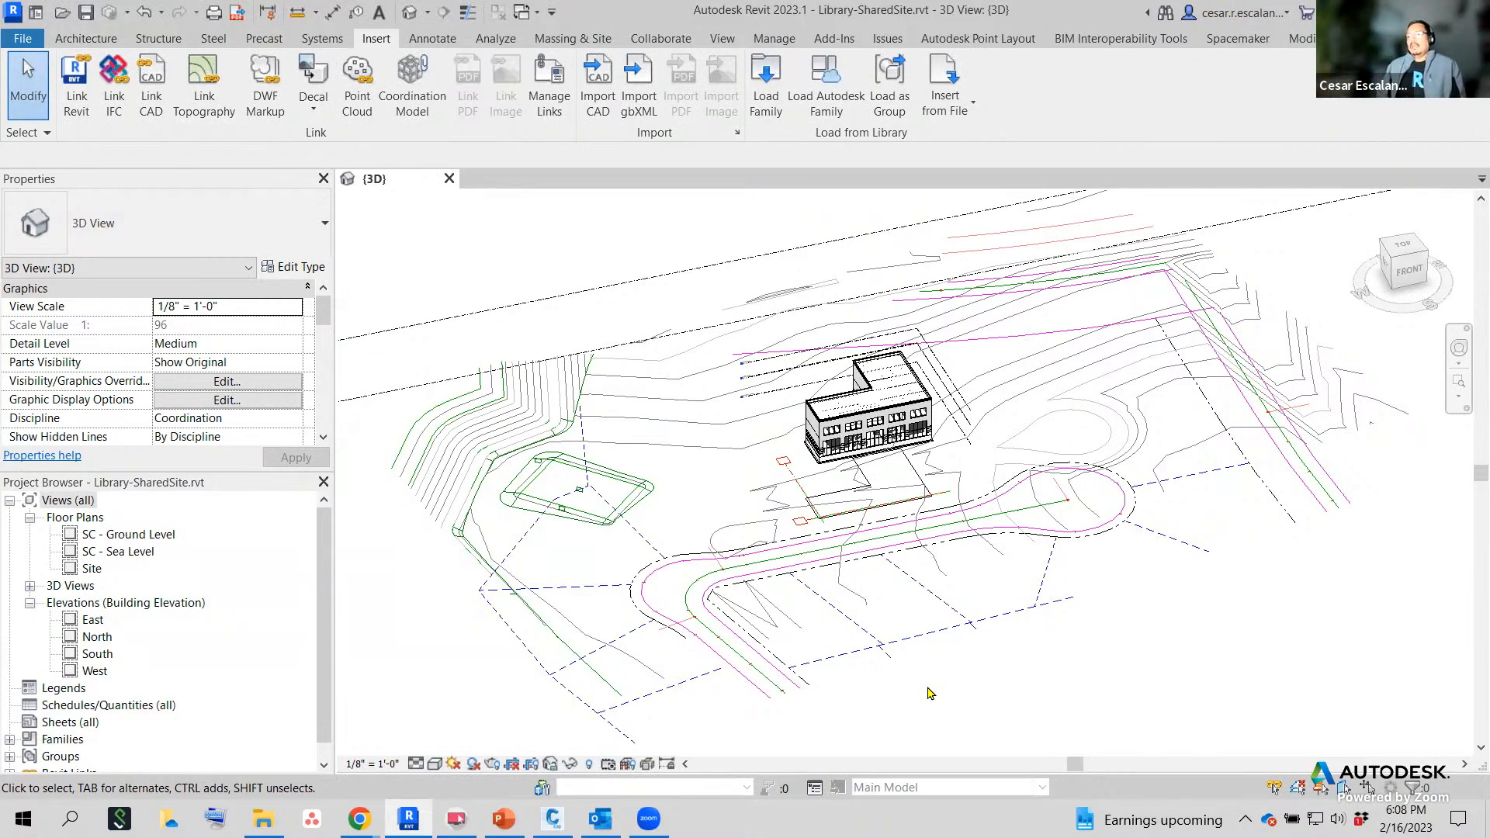
Check the relinked building's placement on the civil site in 3D and save the shared site project.
scroll(1043, 527, "down", 3)
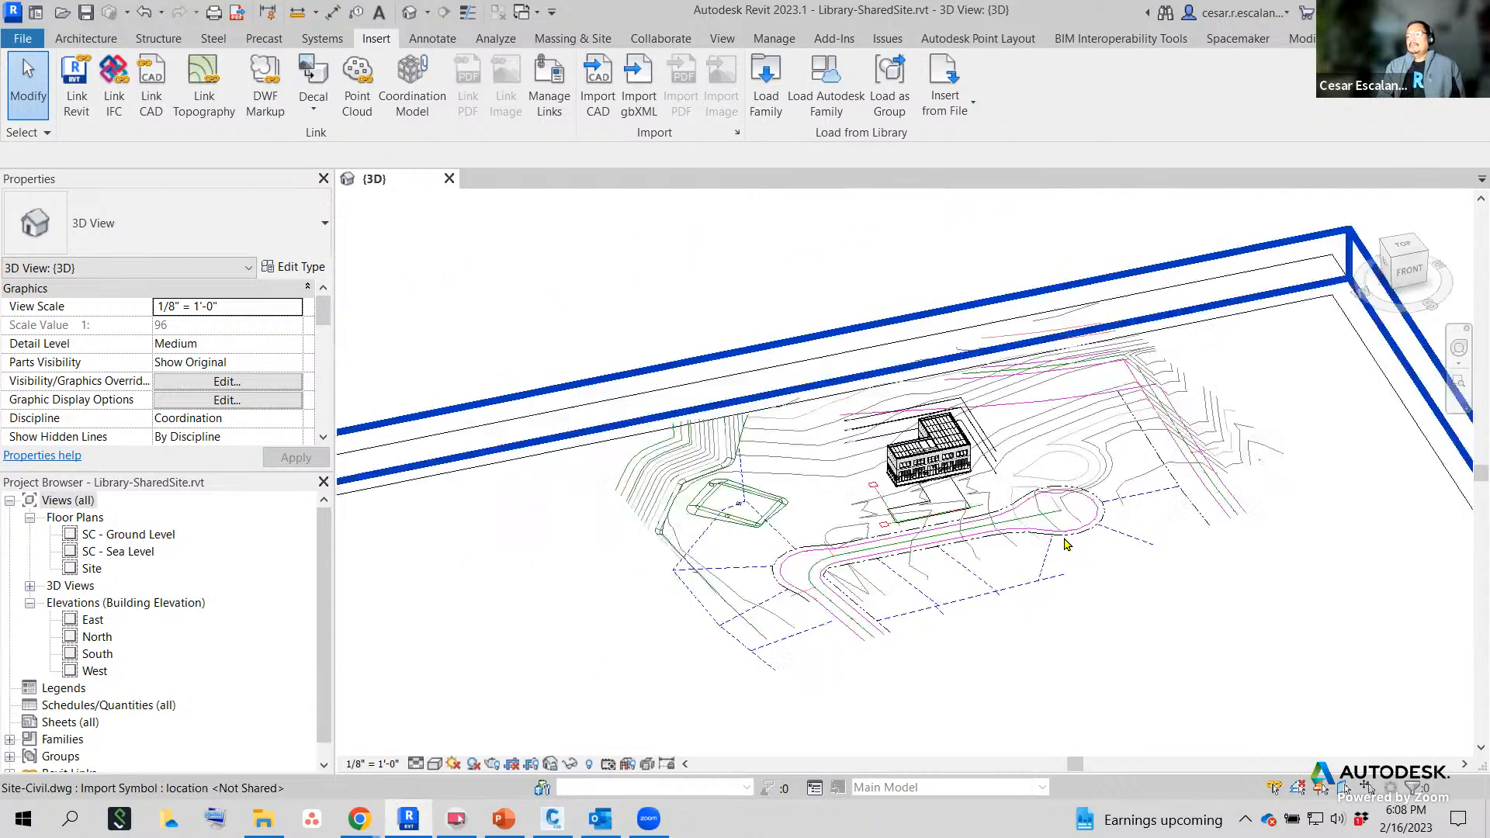
scroll(1008, 582, "up", 5)
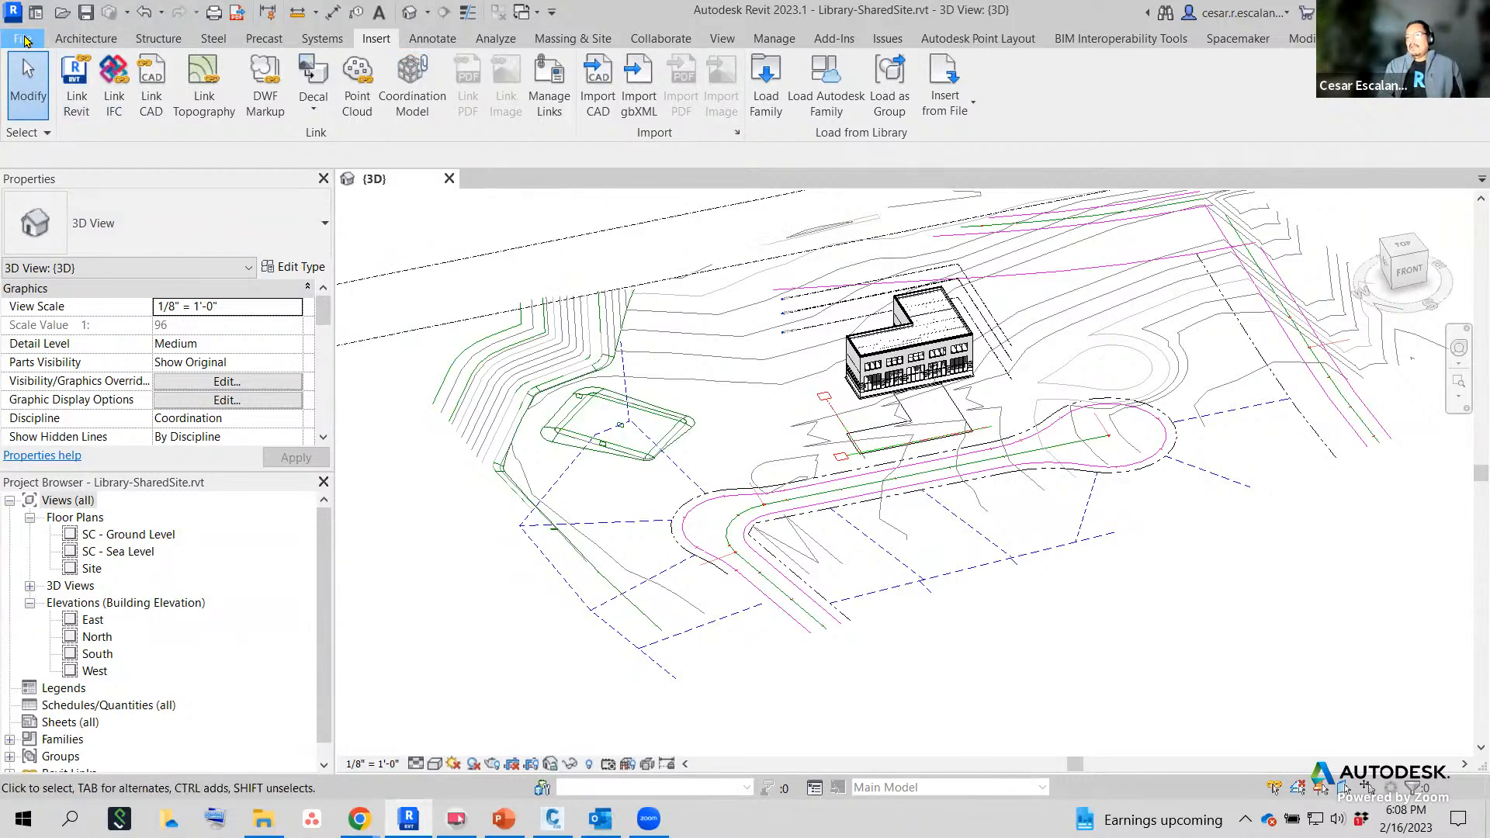
left_click(23, 39)
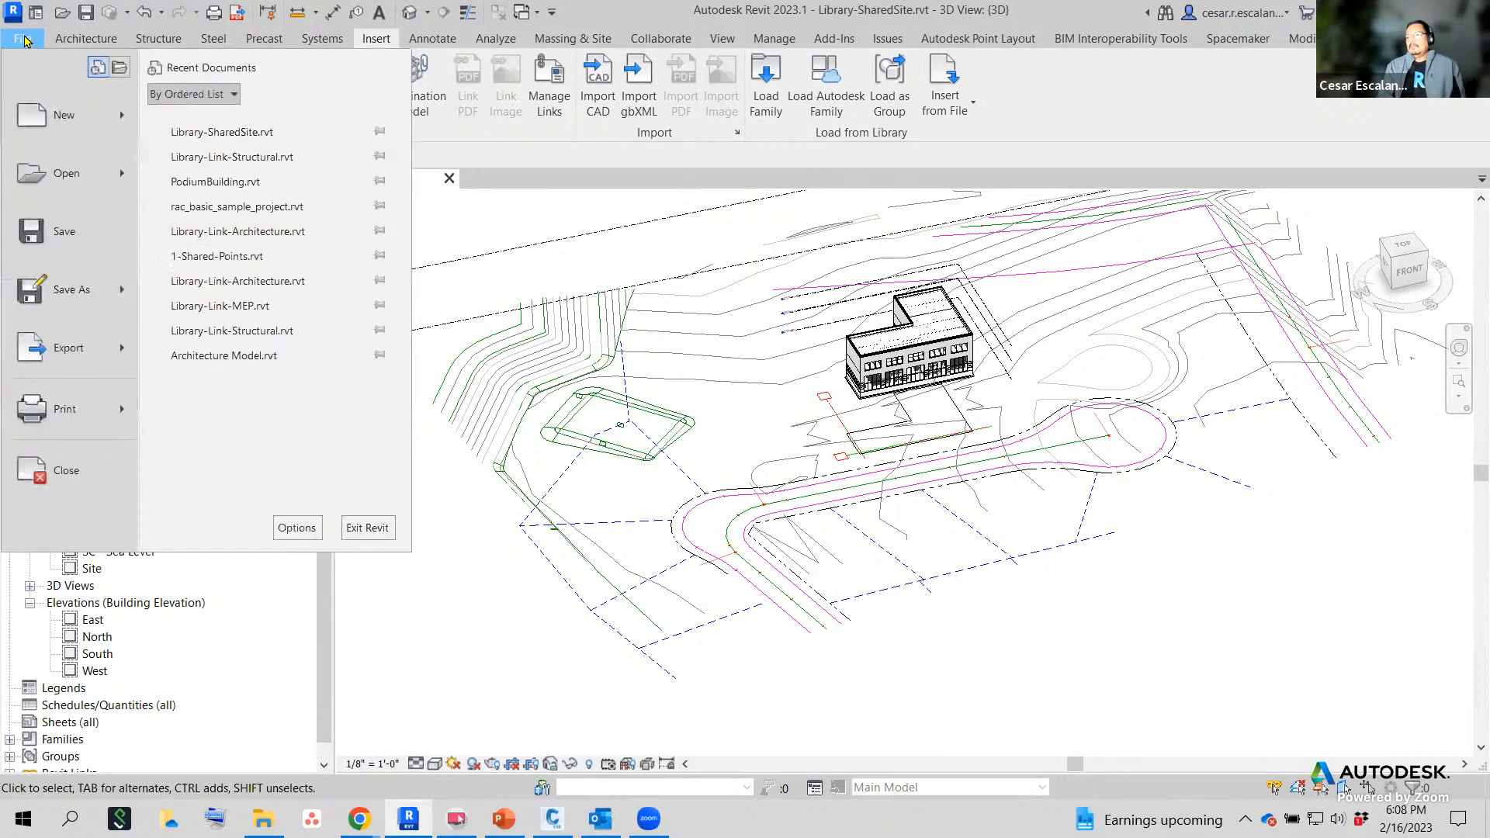
left_click(60, 240)
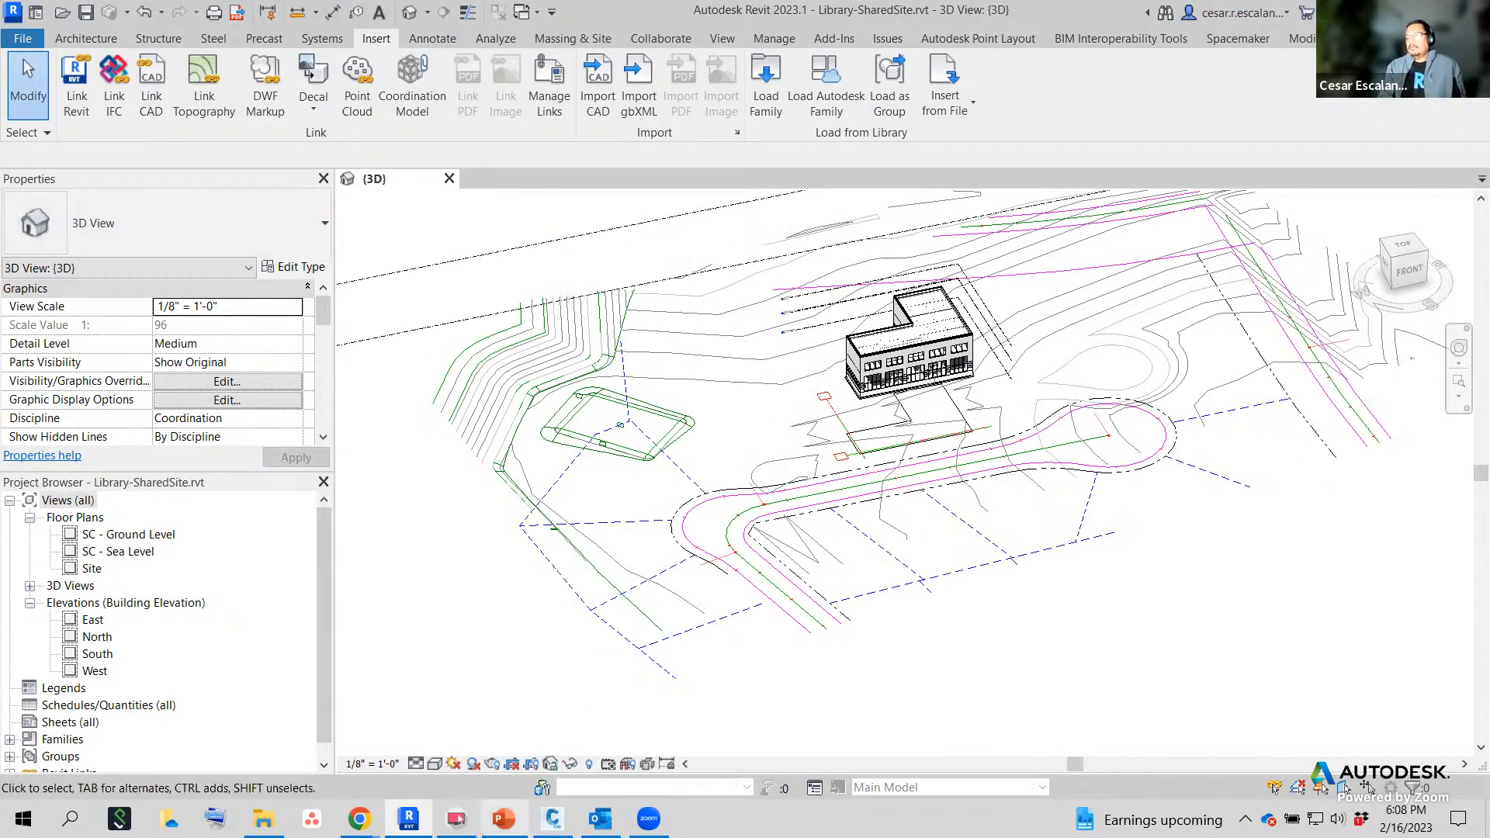
Switch to the REVIT 201 Site Tools presentation in PowerPoint and start the slide show from the Define Site Settings slide.
mouse_move(503, 818)
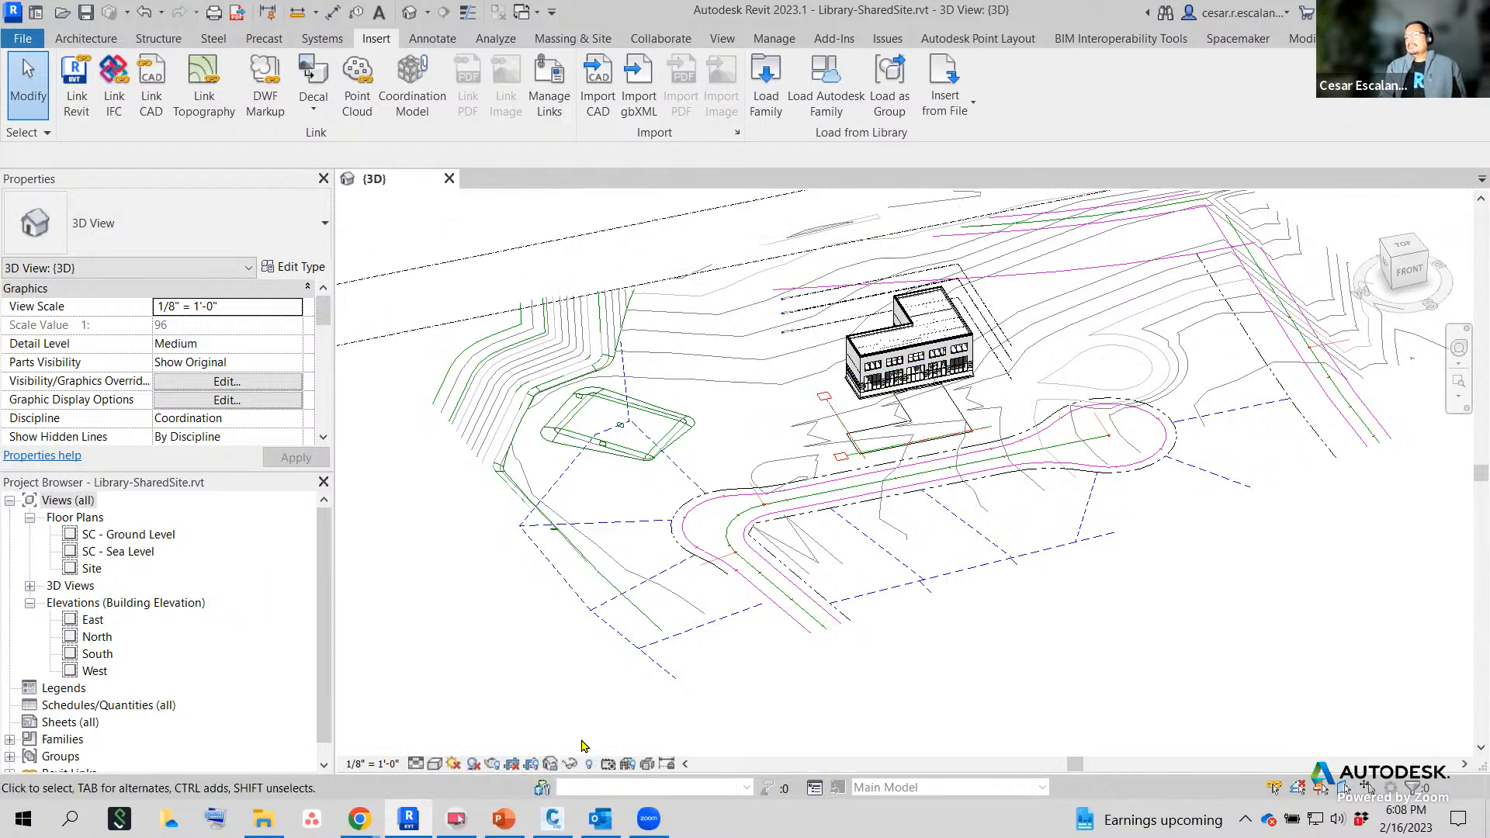
left_click(502, 817)
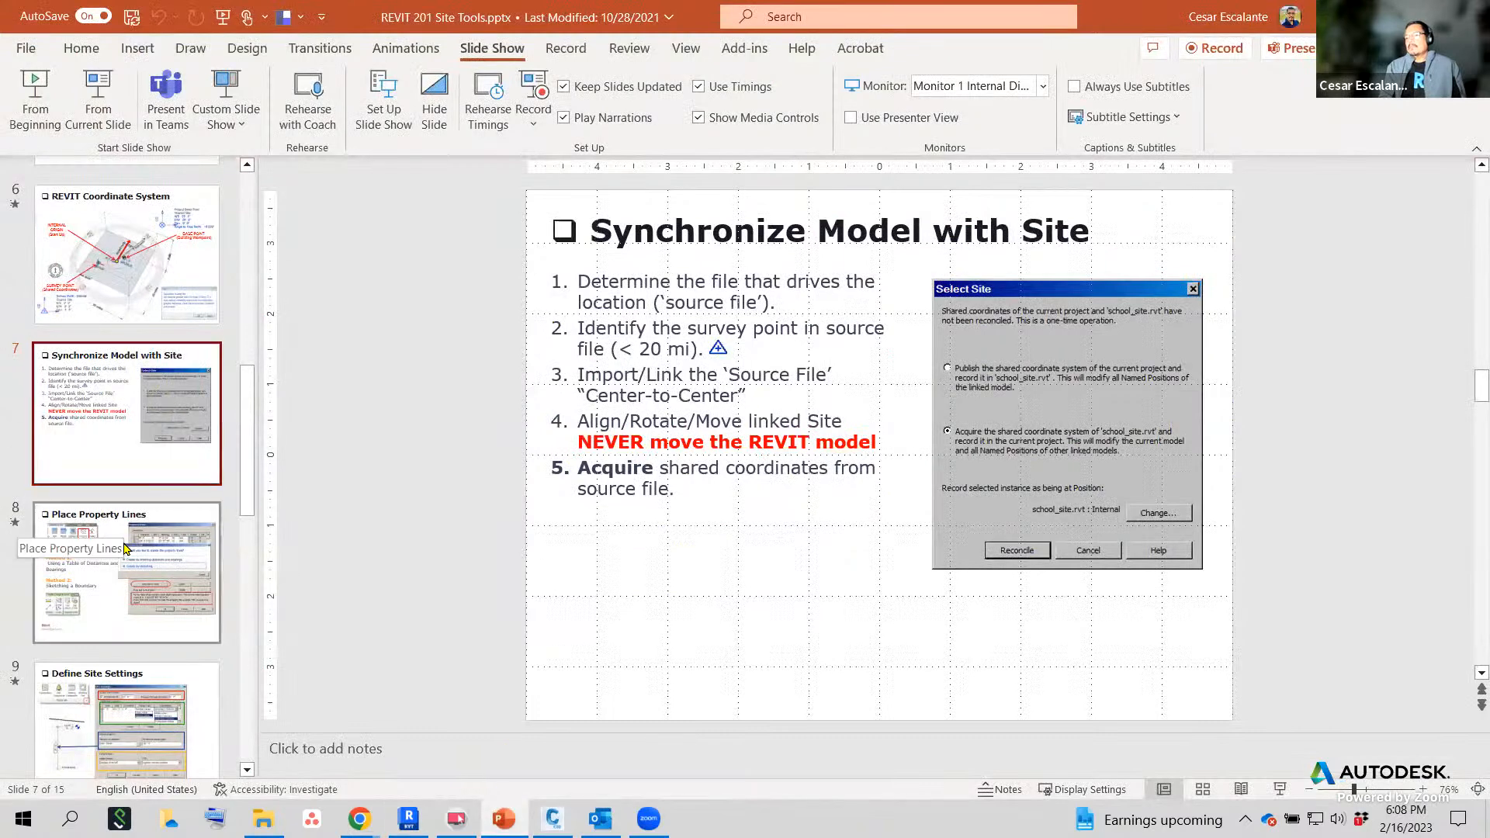
left_click(124, 549)
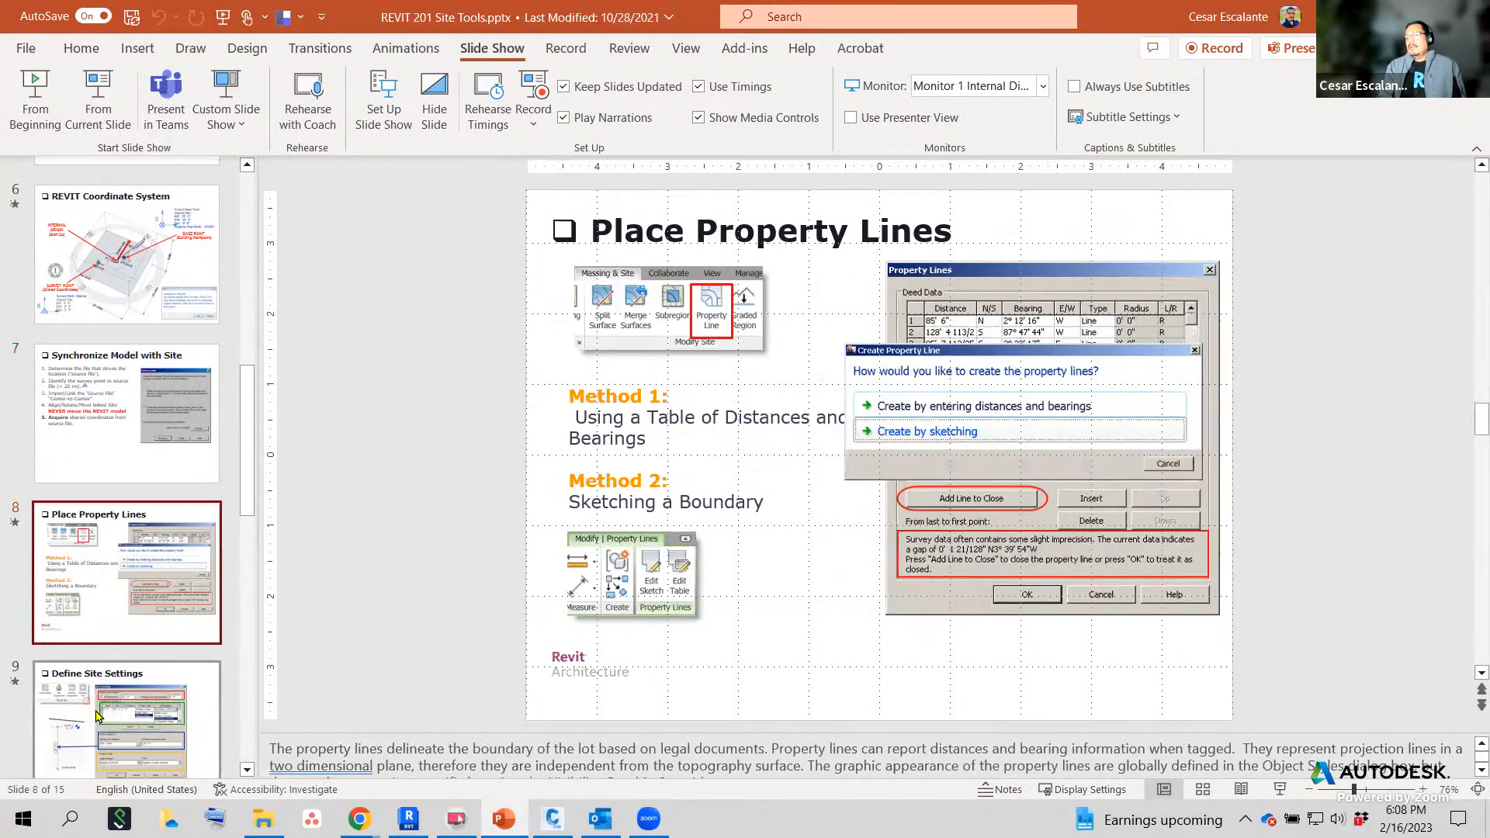
key("Down")
left_click(1279, 789)
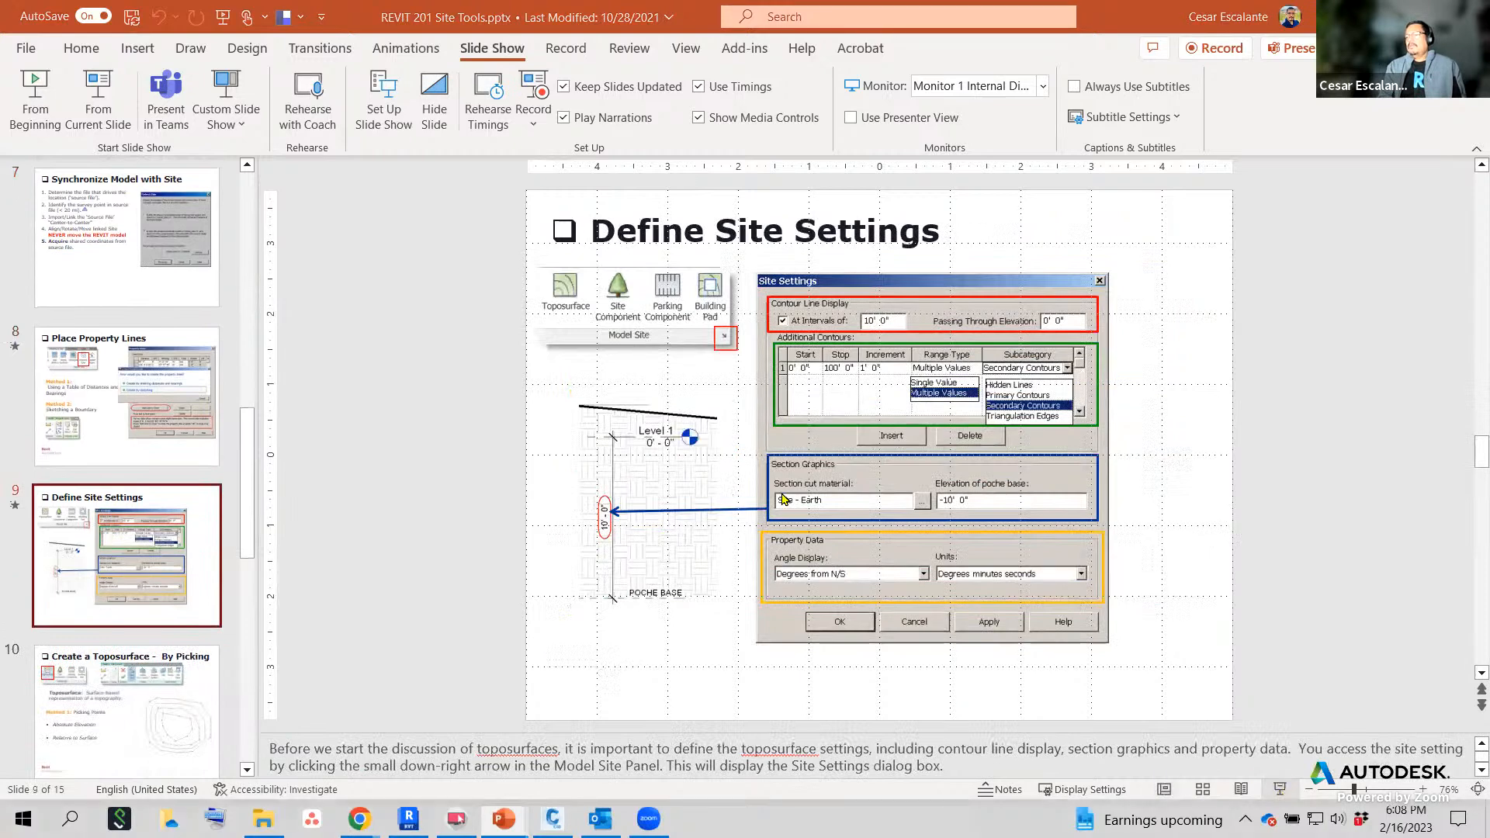
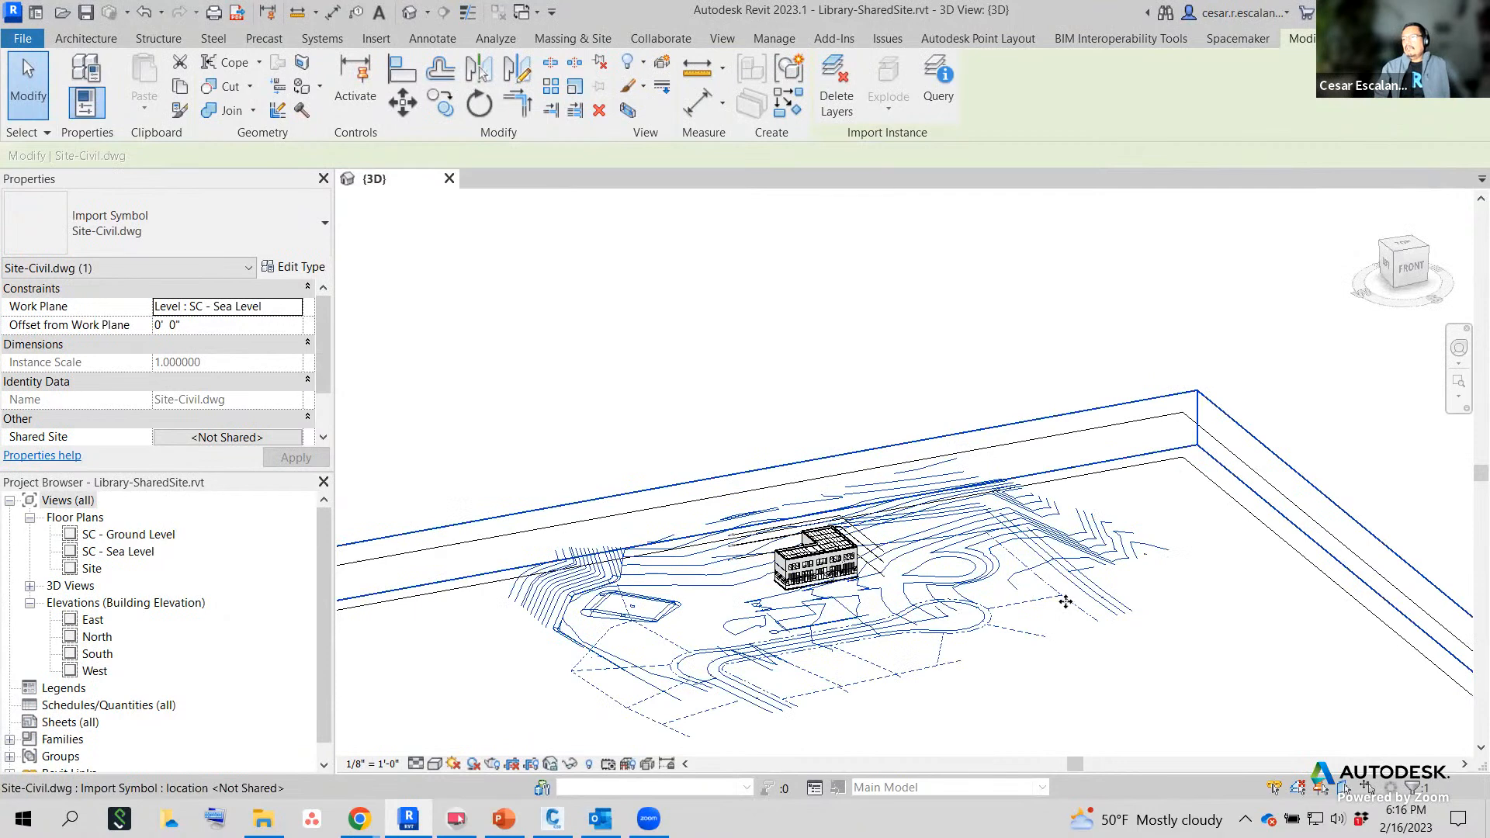
Inspect the imported civil site linework around the library building in the 3D view.
left_click(1097, 570)
left_click(1126, 561)
scroll(1123, 596, "up", 3)
scroll(1083, 519, "up", 2)
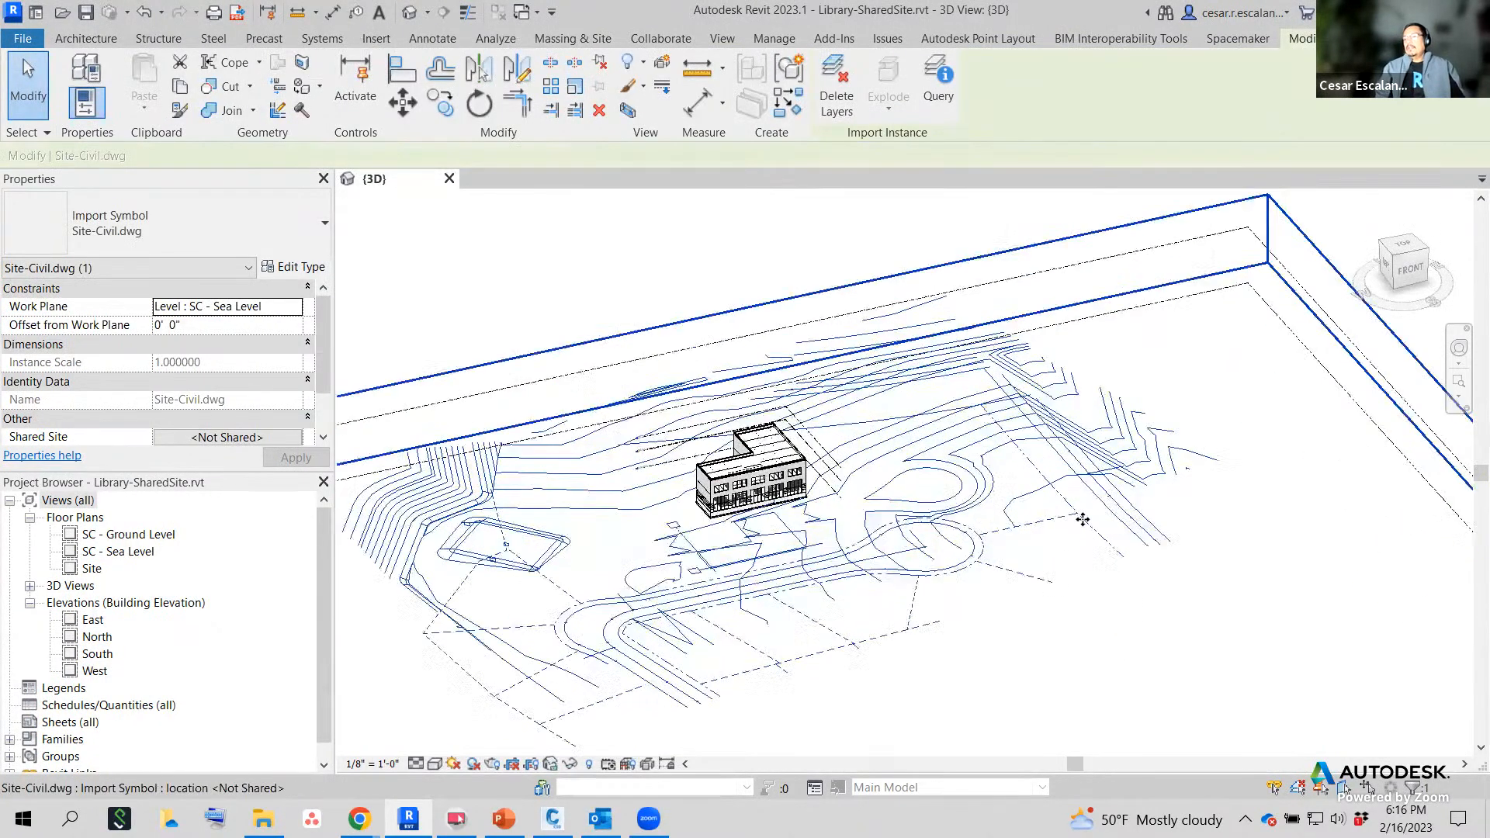
scroll(1029, 538, "up", 1)
scroll(952, 458, "up", 2)
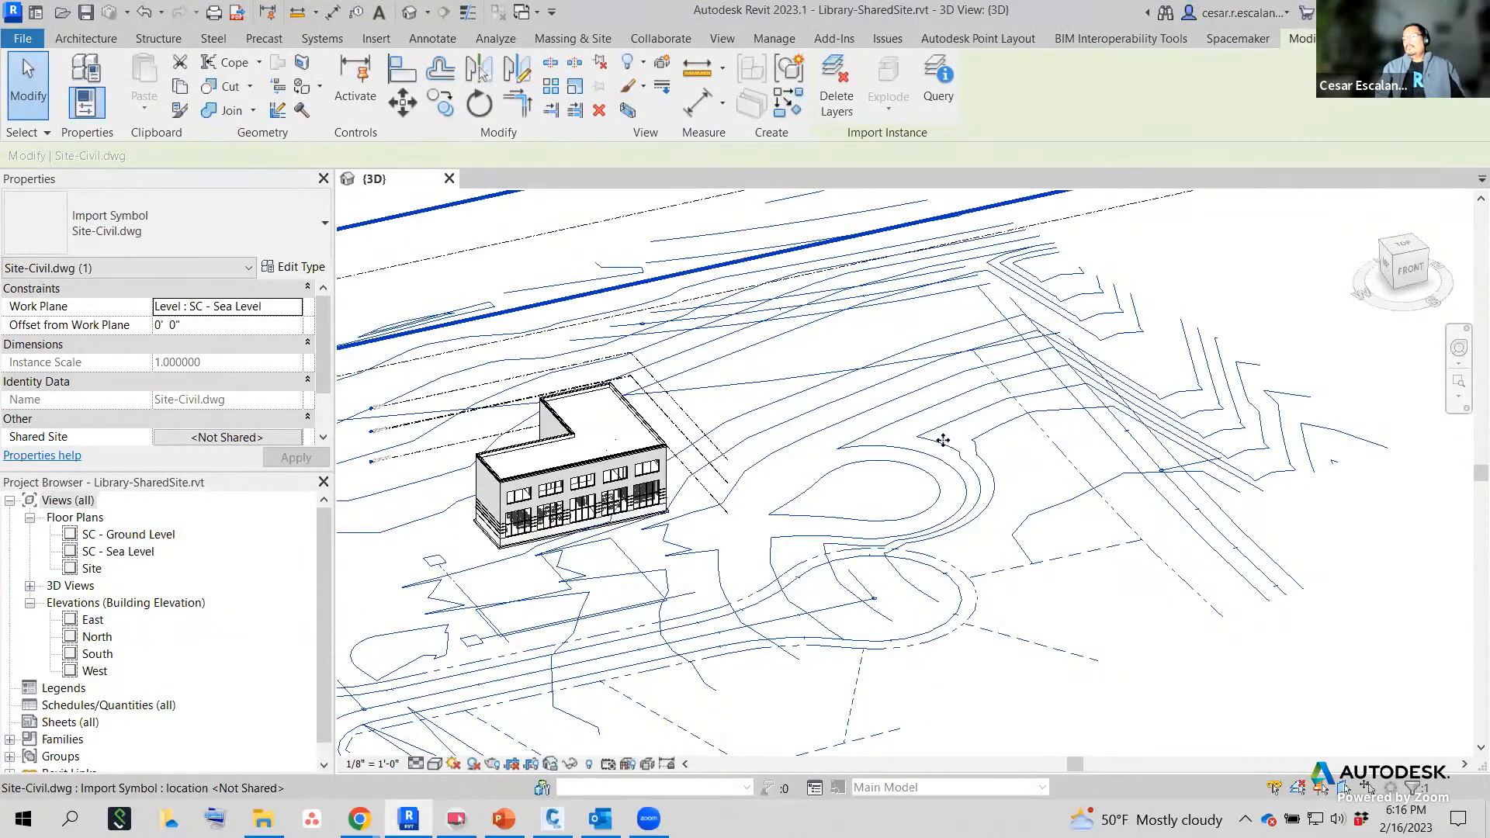
Switch to Civil 3D in a maximized window and open the recent drawing Site-Civil-Georef.dwg.
left_click(552, 817)
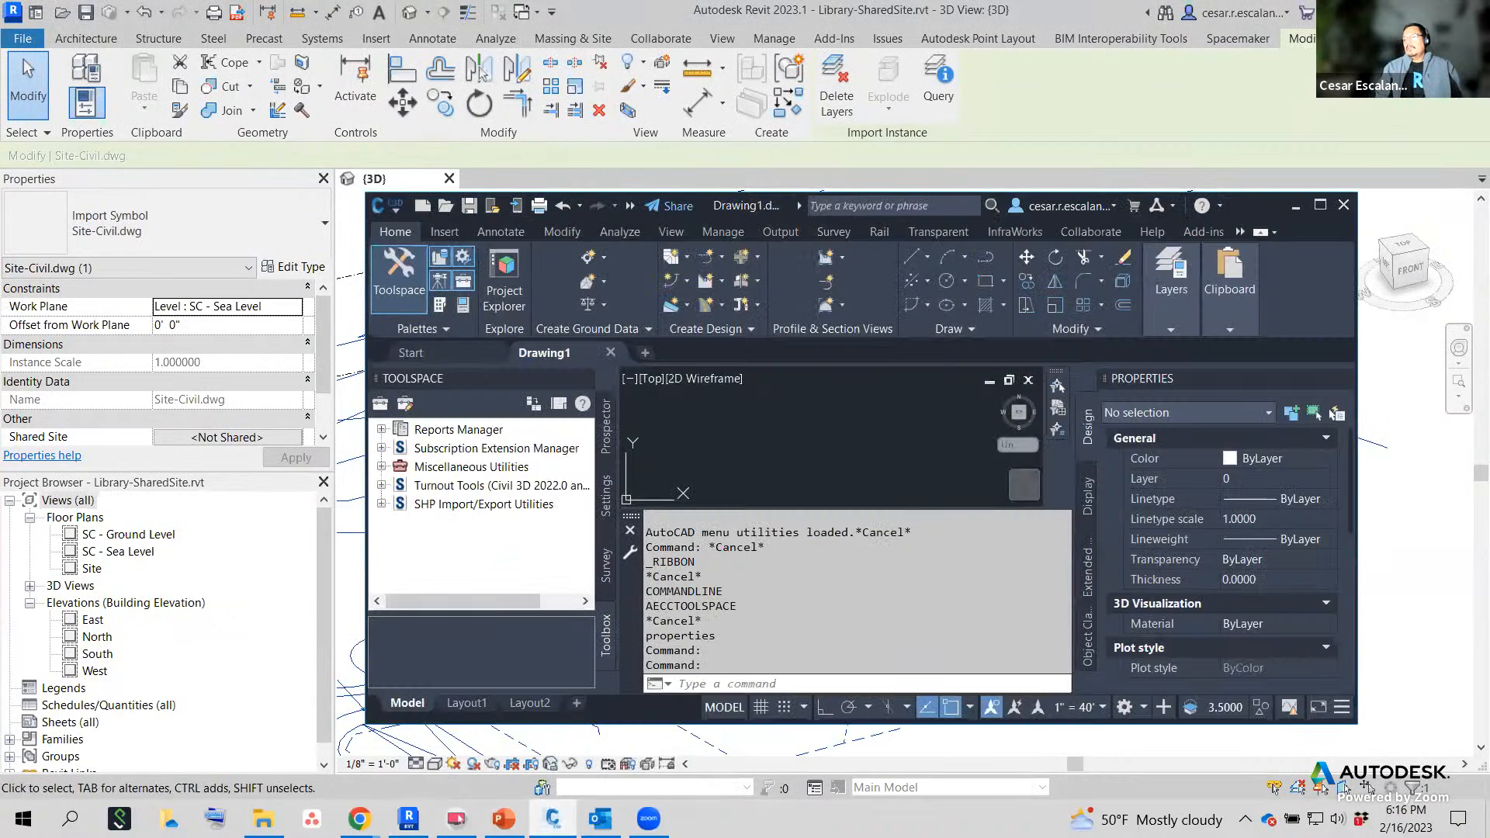
left_click(1319, 205)
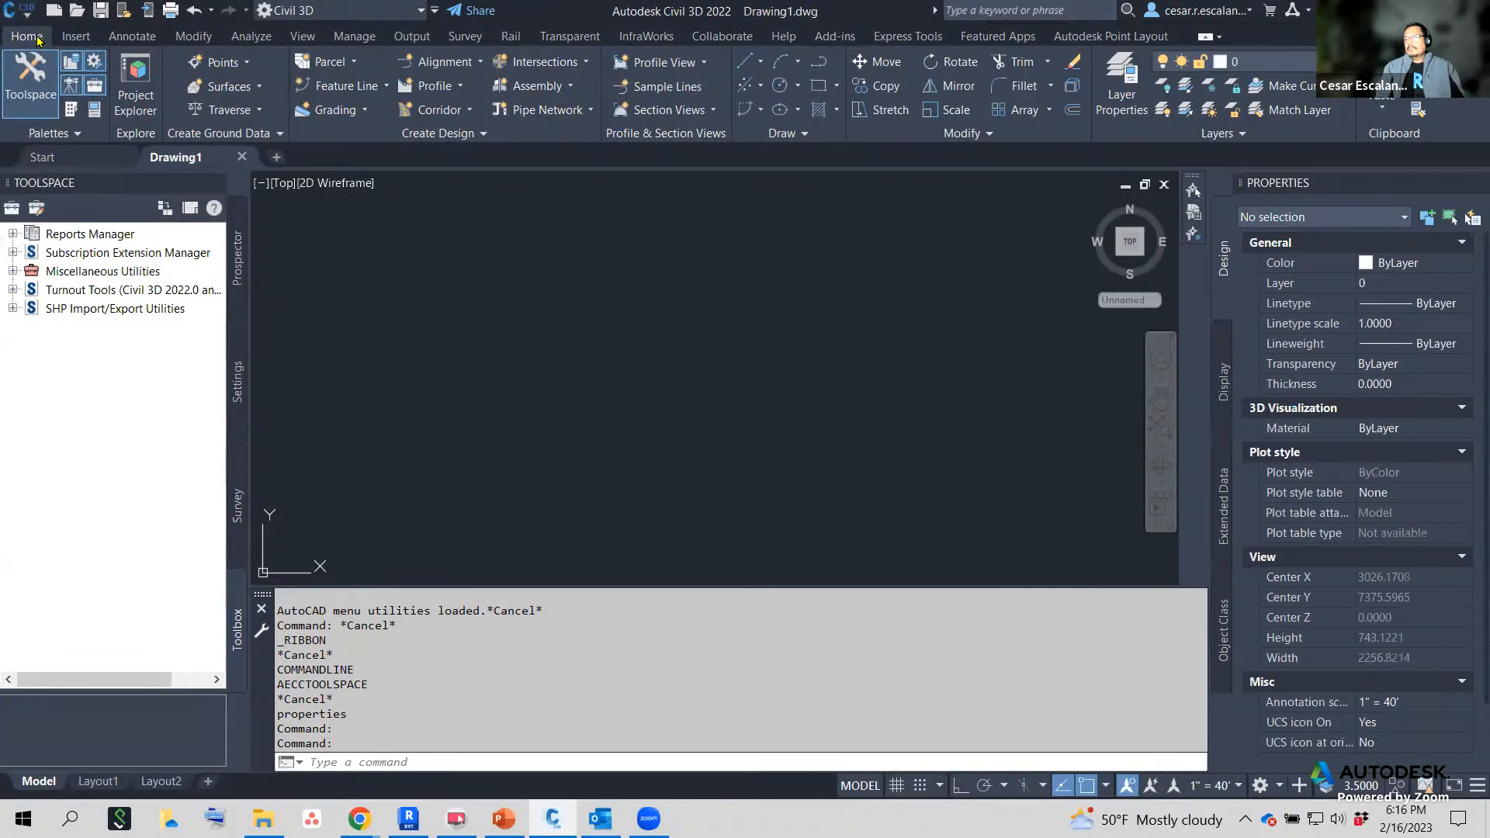
left_click(85, 40)
left_click(551, 463)
key("Escape")
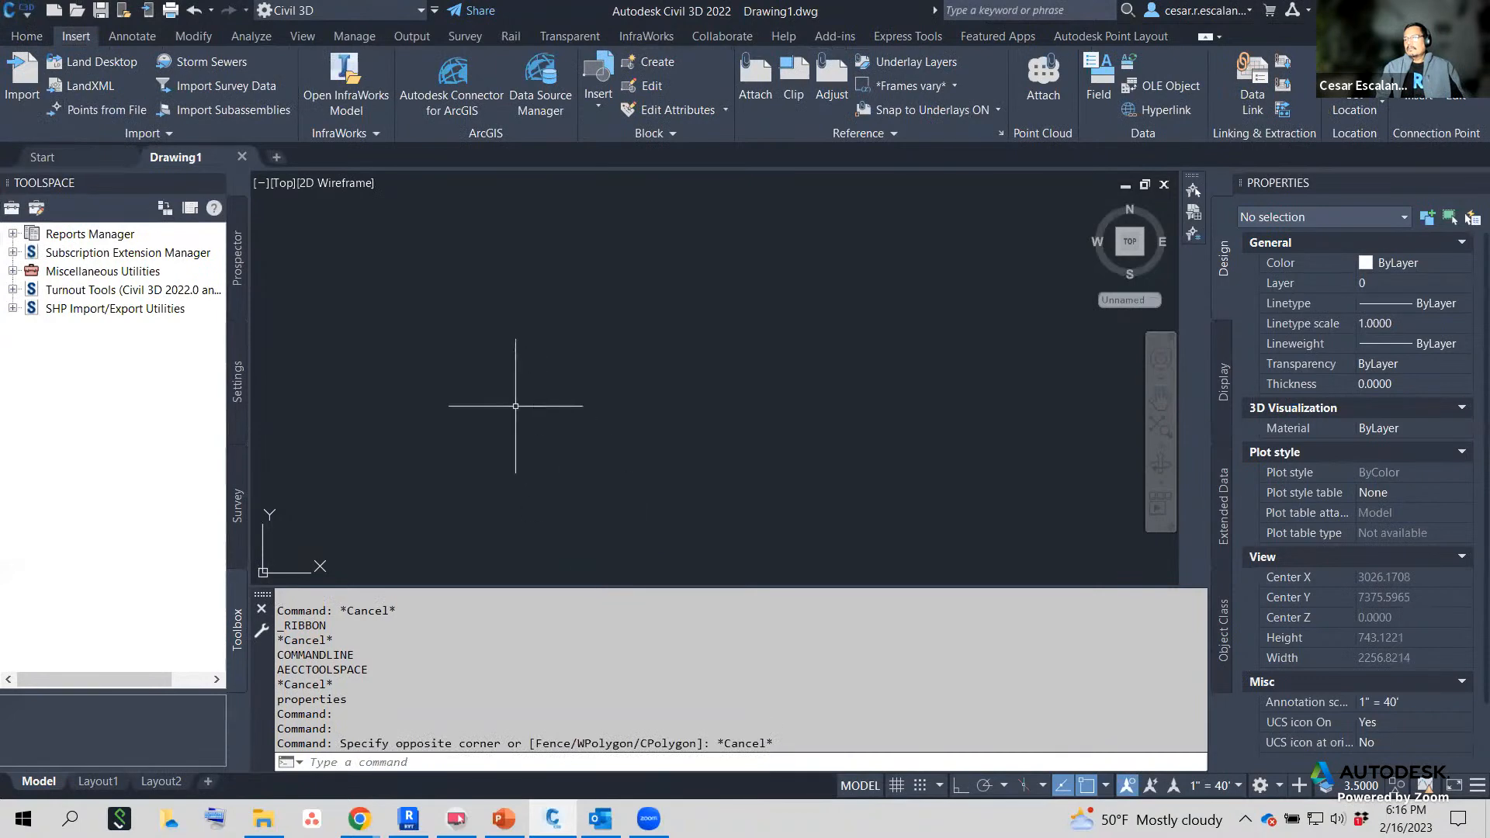
left_click(30, 35)
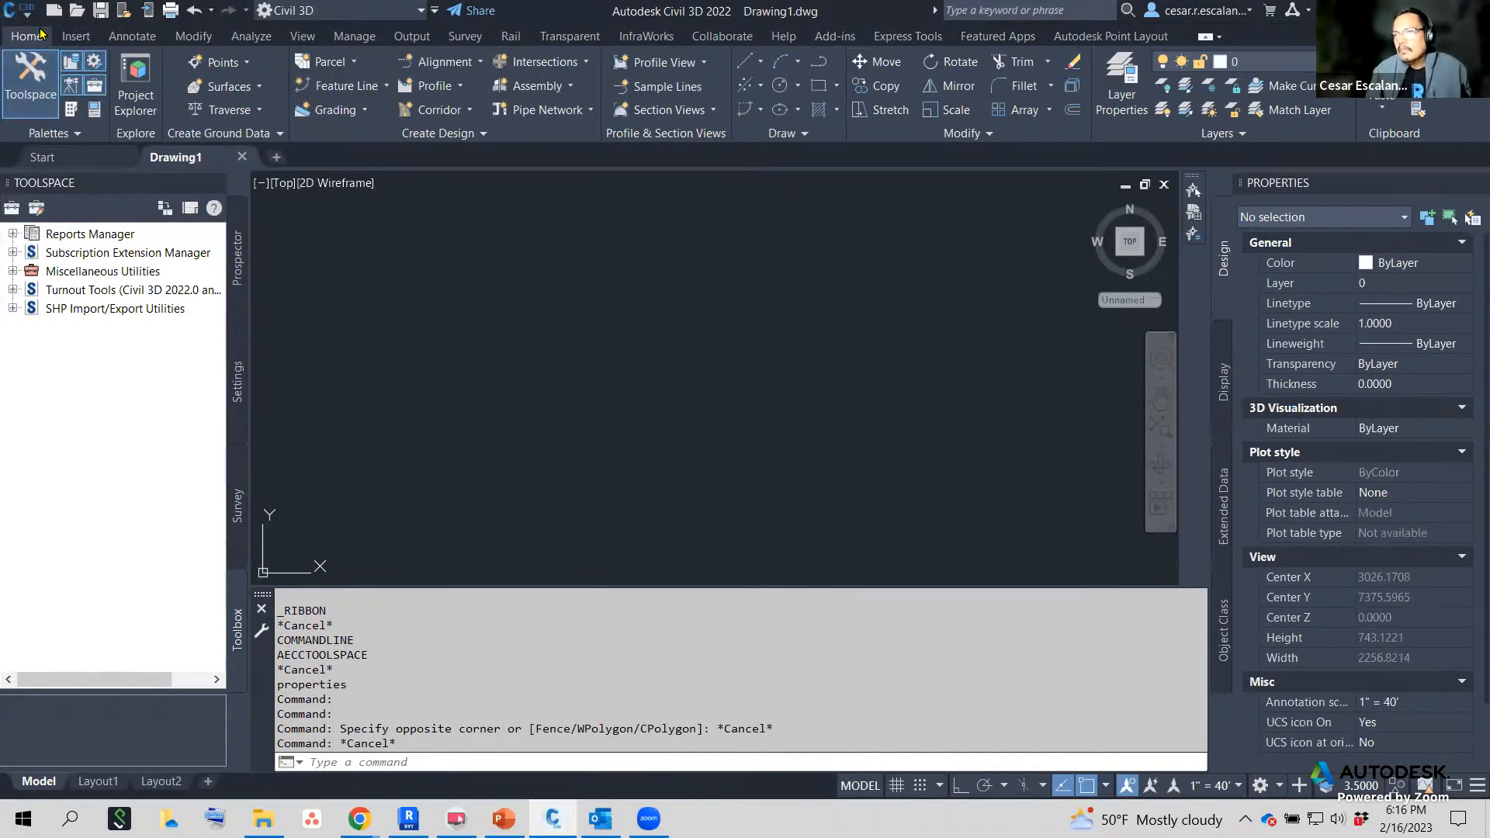
left_click(31, 11)
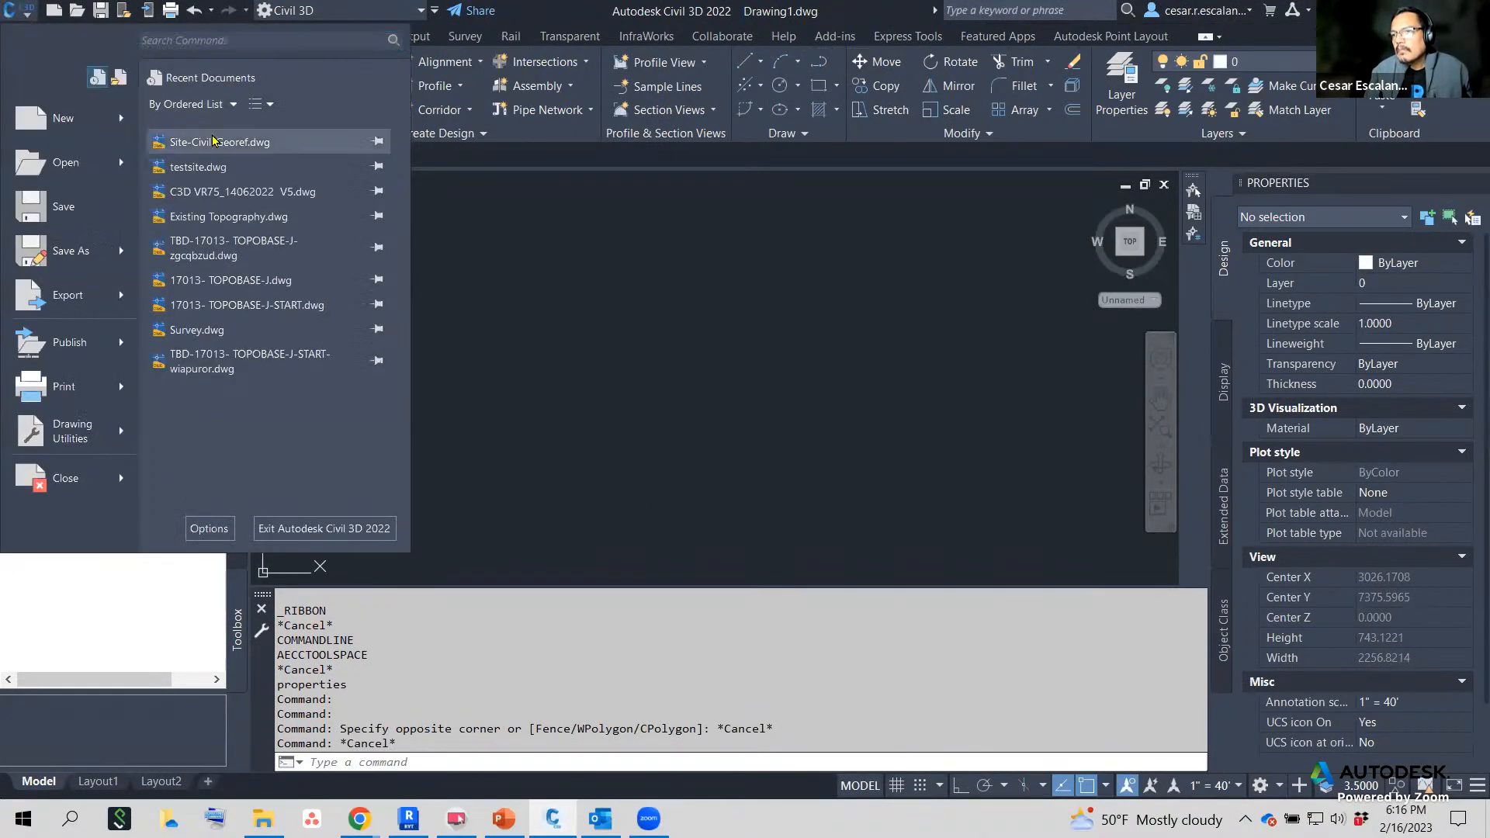
left_click(220, 142)
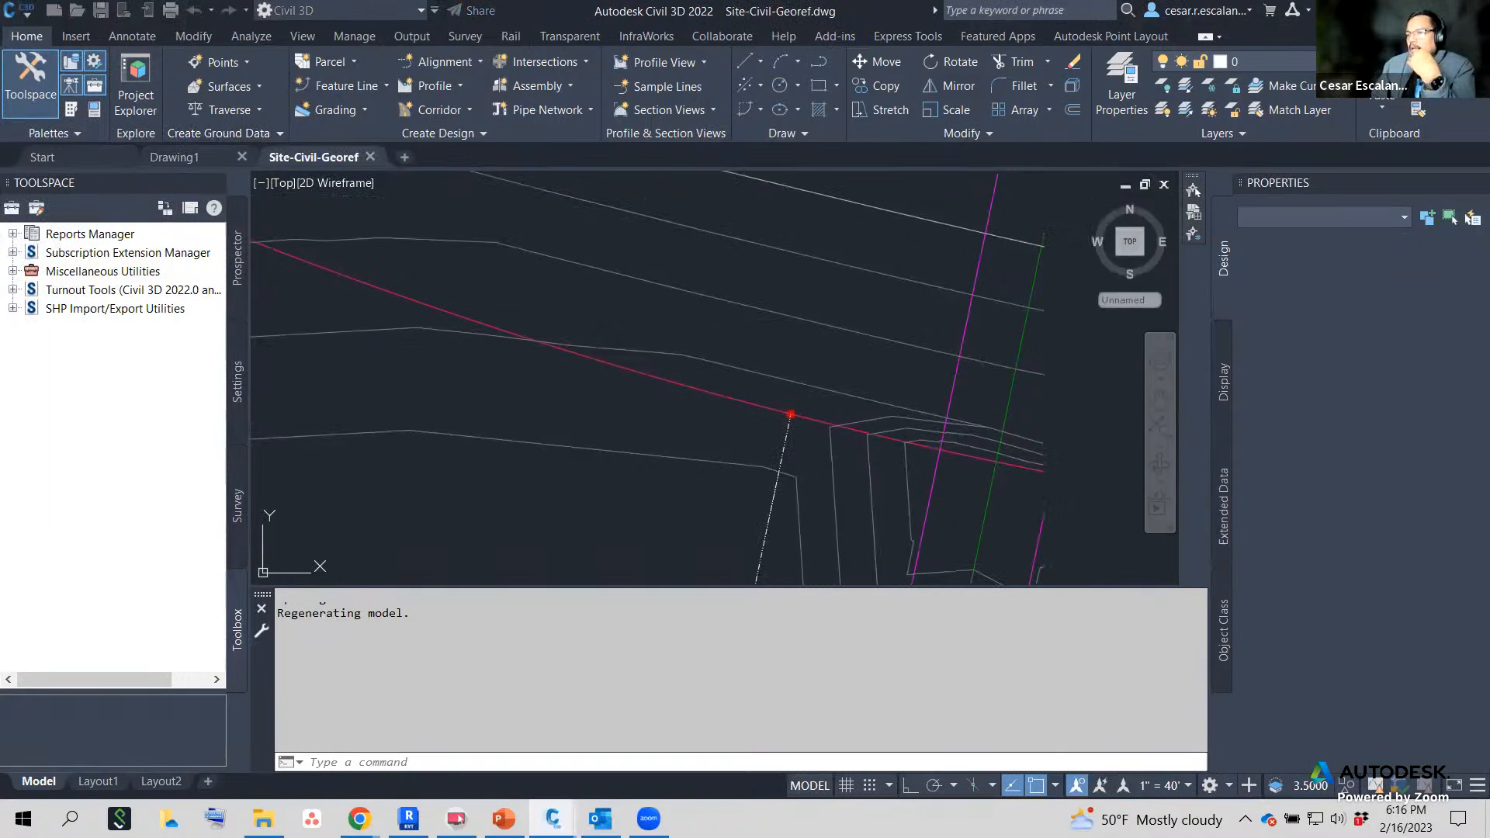
Open the Site-Civil - Copy block reference in the Block Editor.
scroll(683, 496, "down", 2)
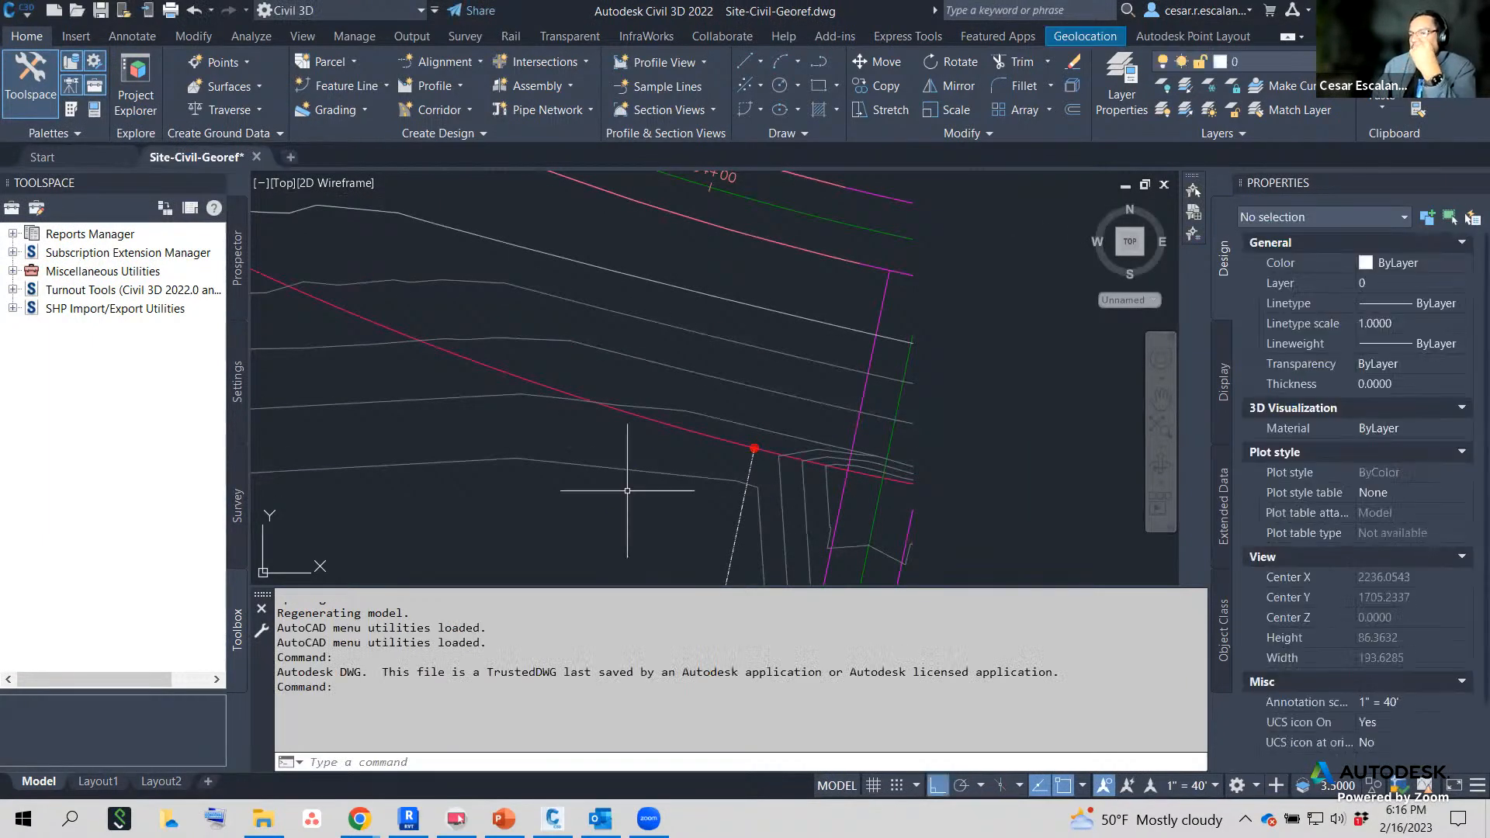
middle_click_drag(680, 440, 957, 384)
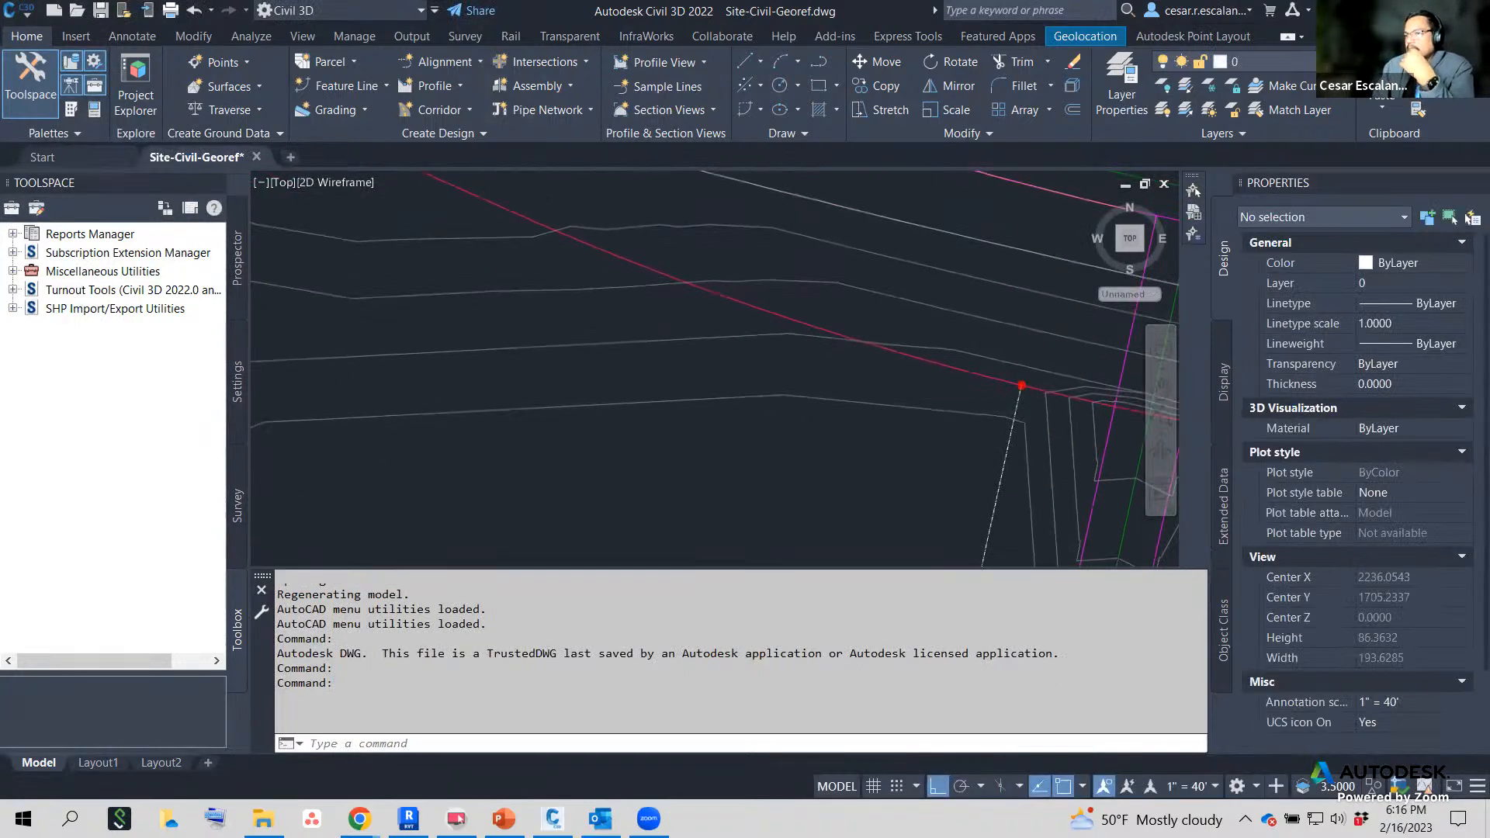
left_click(776, 396)
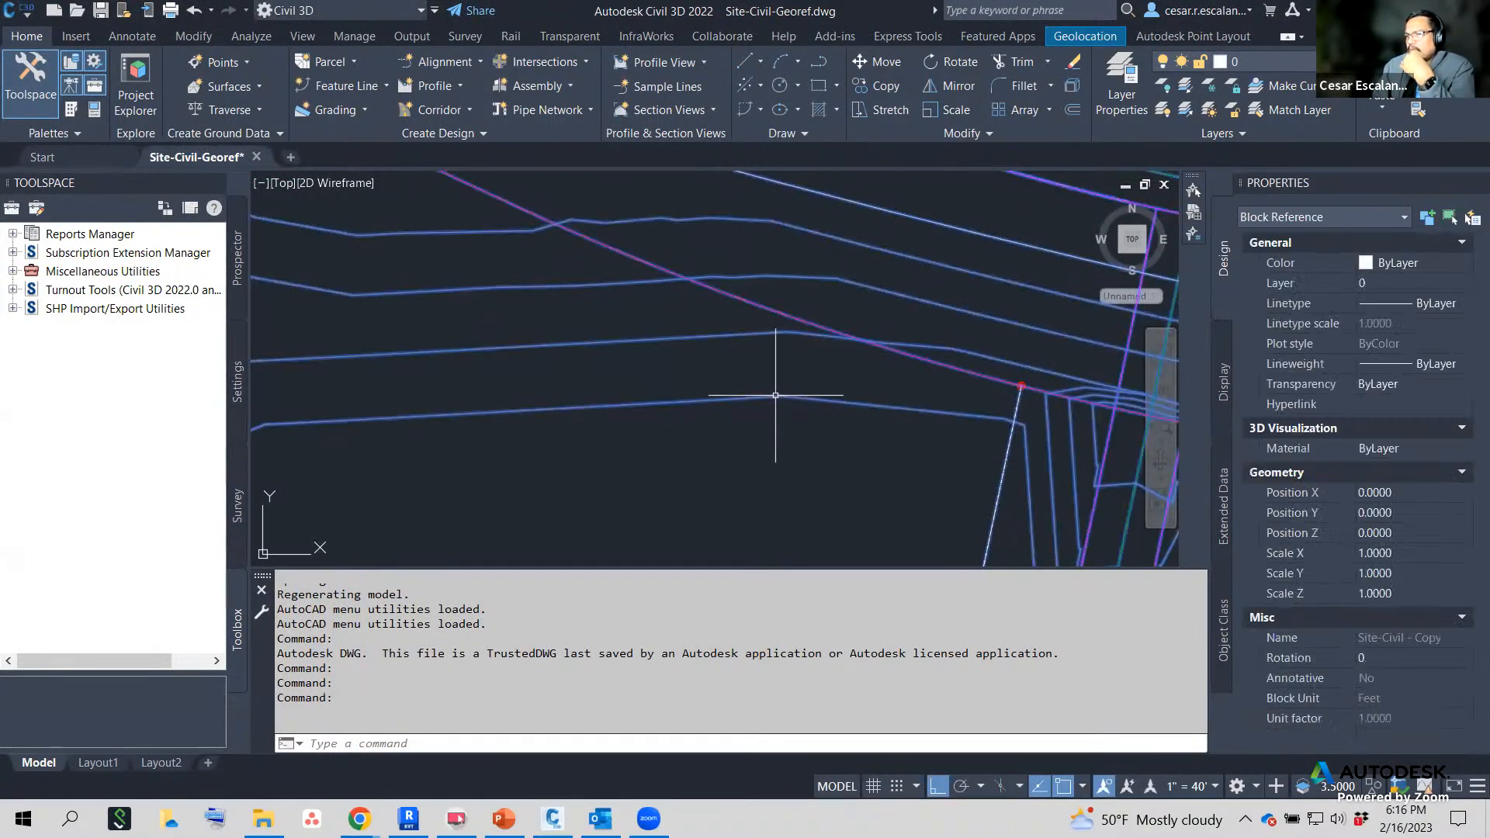
right_click(777, 396)
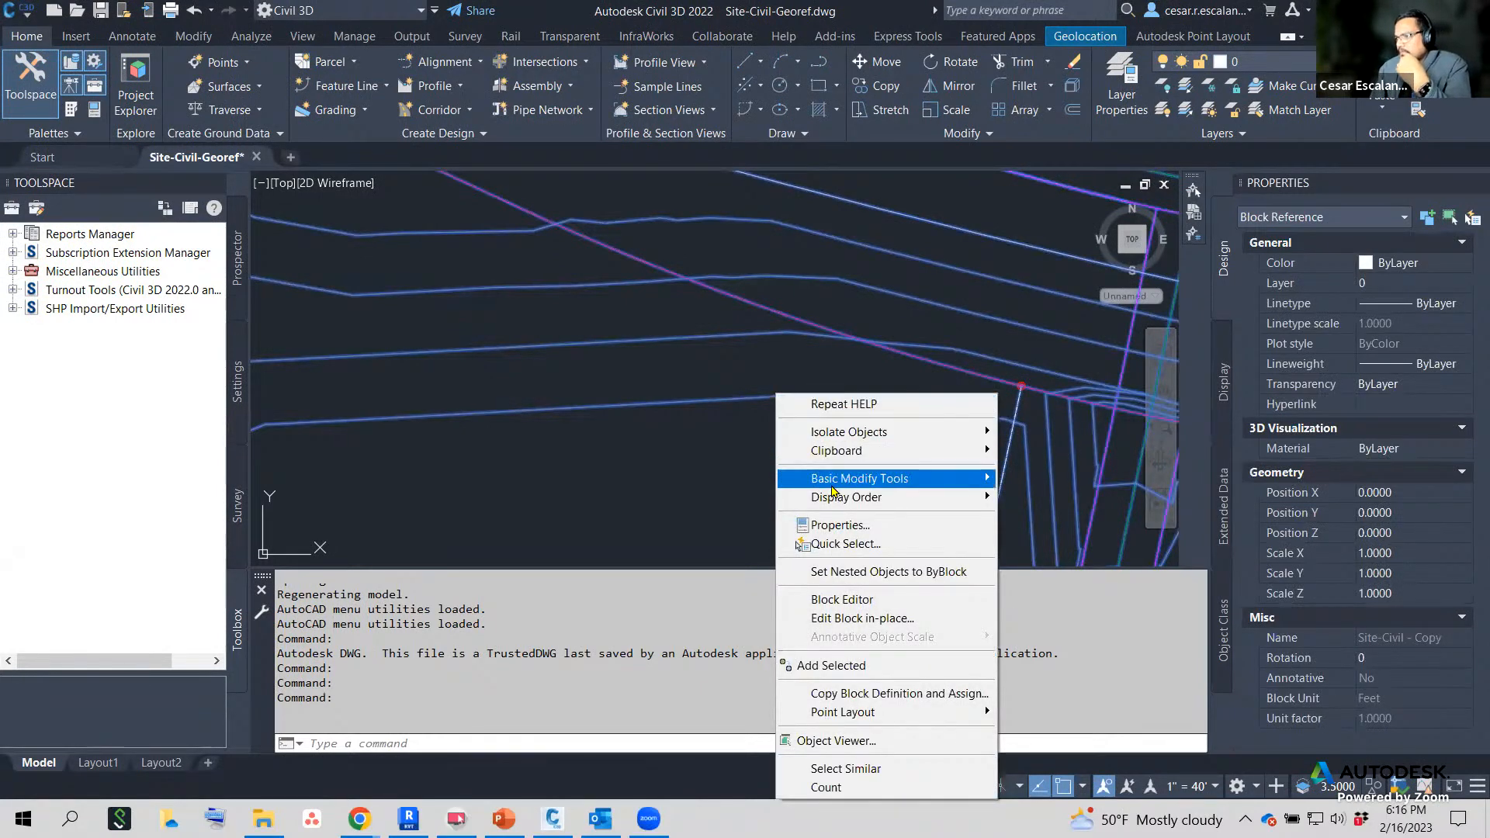
left_click(849, 593)
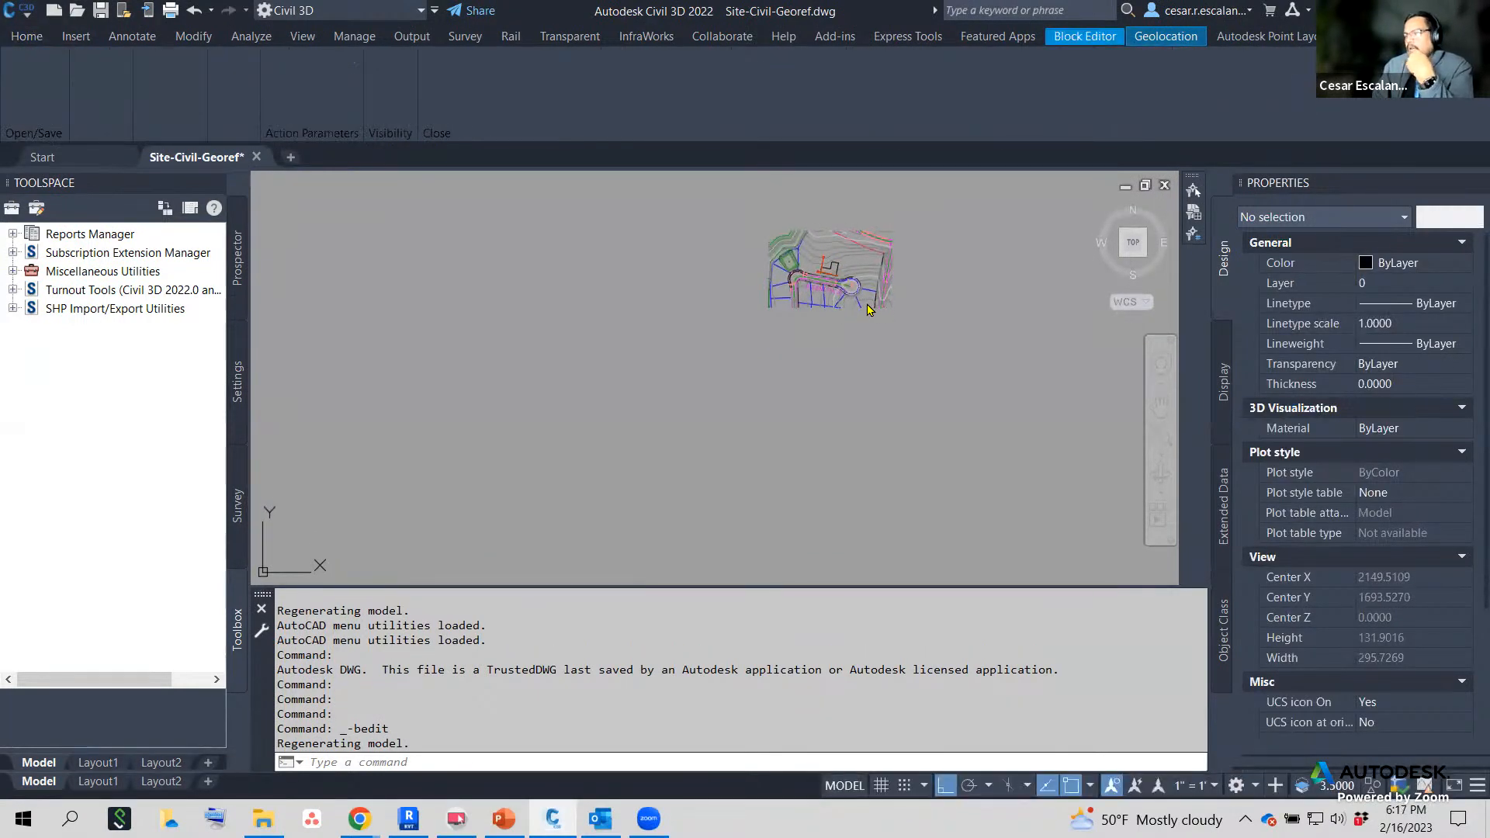
Check the elevations of the major contour and the adjacent minor contour east of the Ascent Place cul-de-sac.
scroll(867, 304, "up", 2)
middle_click_drag(939, 269, 894, 426)
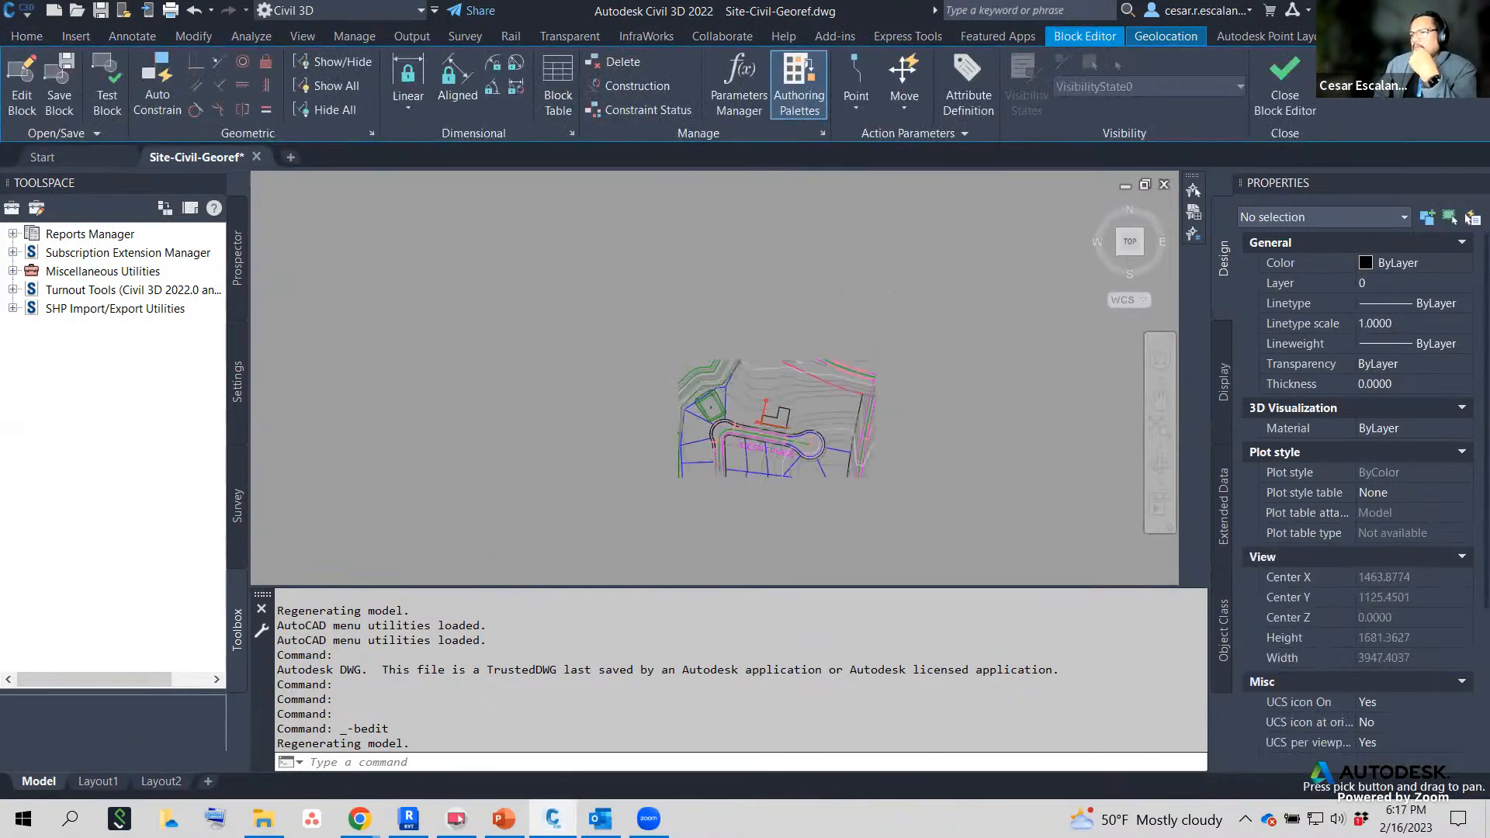
scroll(885, 430, "up", 2)
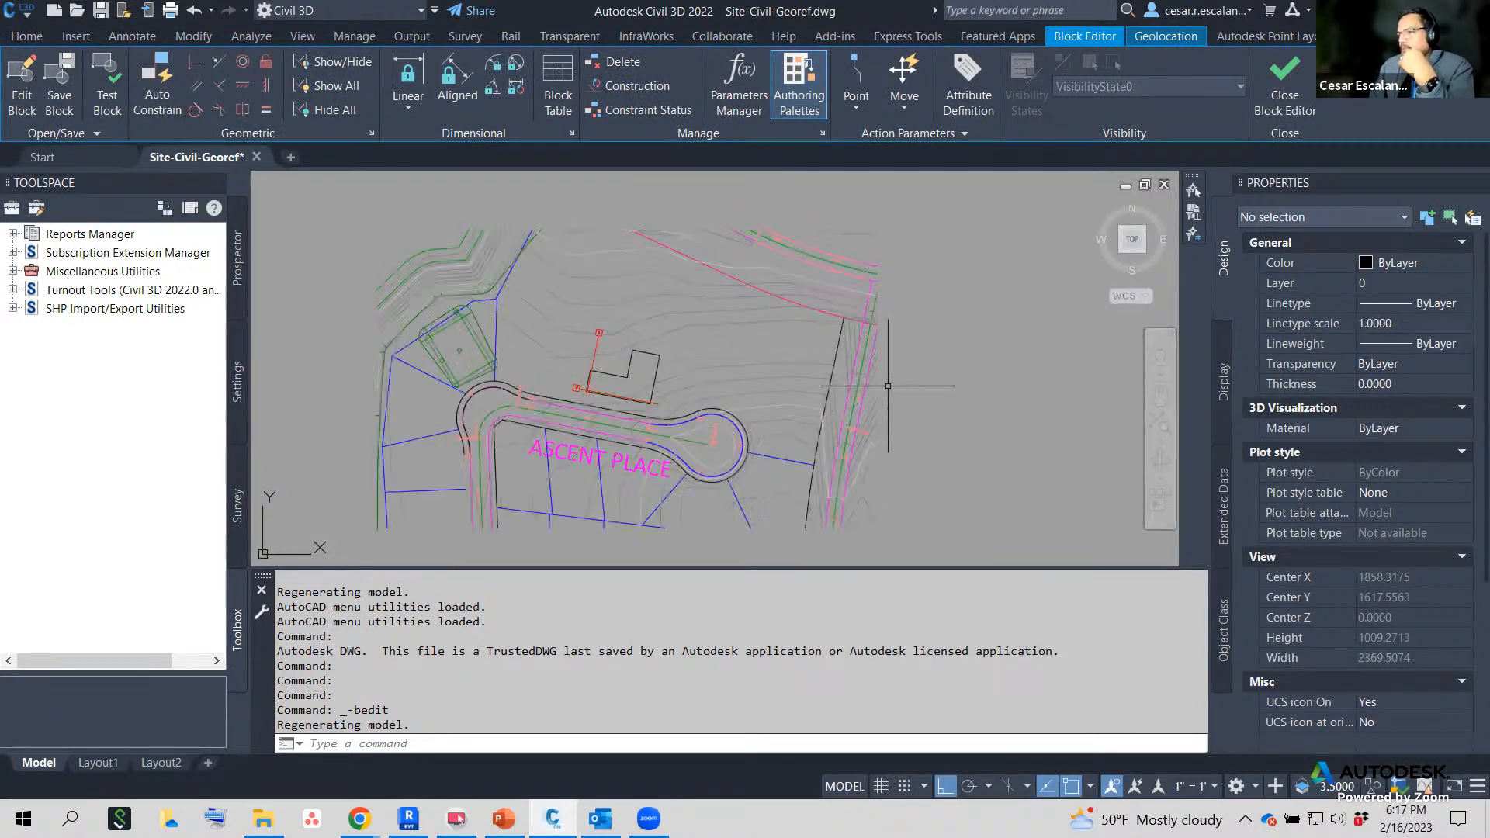
scroll(877, 388, "up", 5)
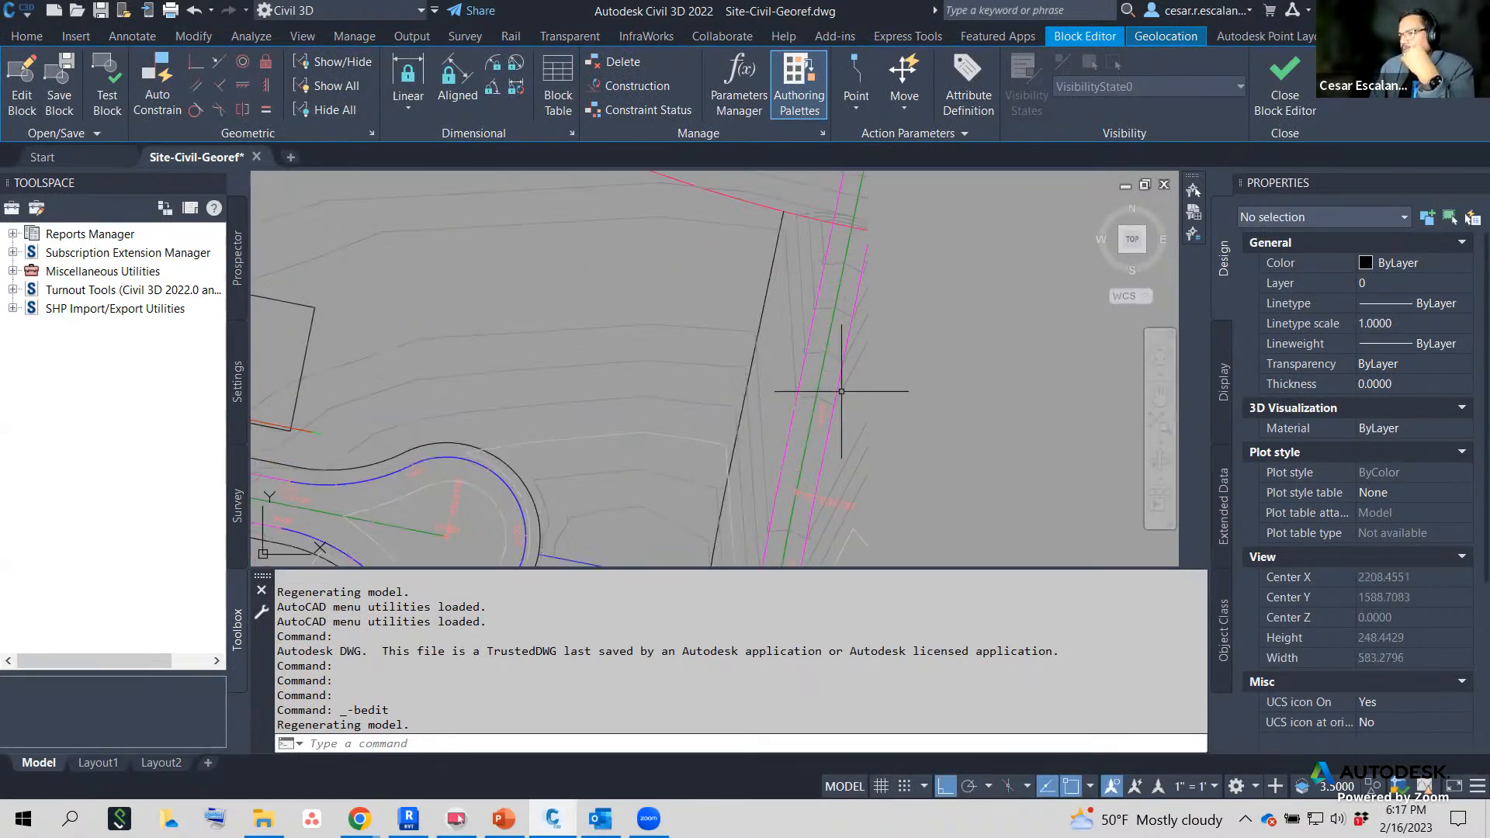
left_click(684, 435)
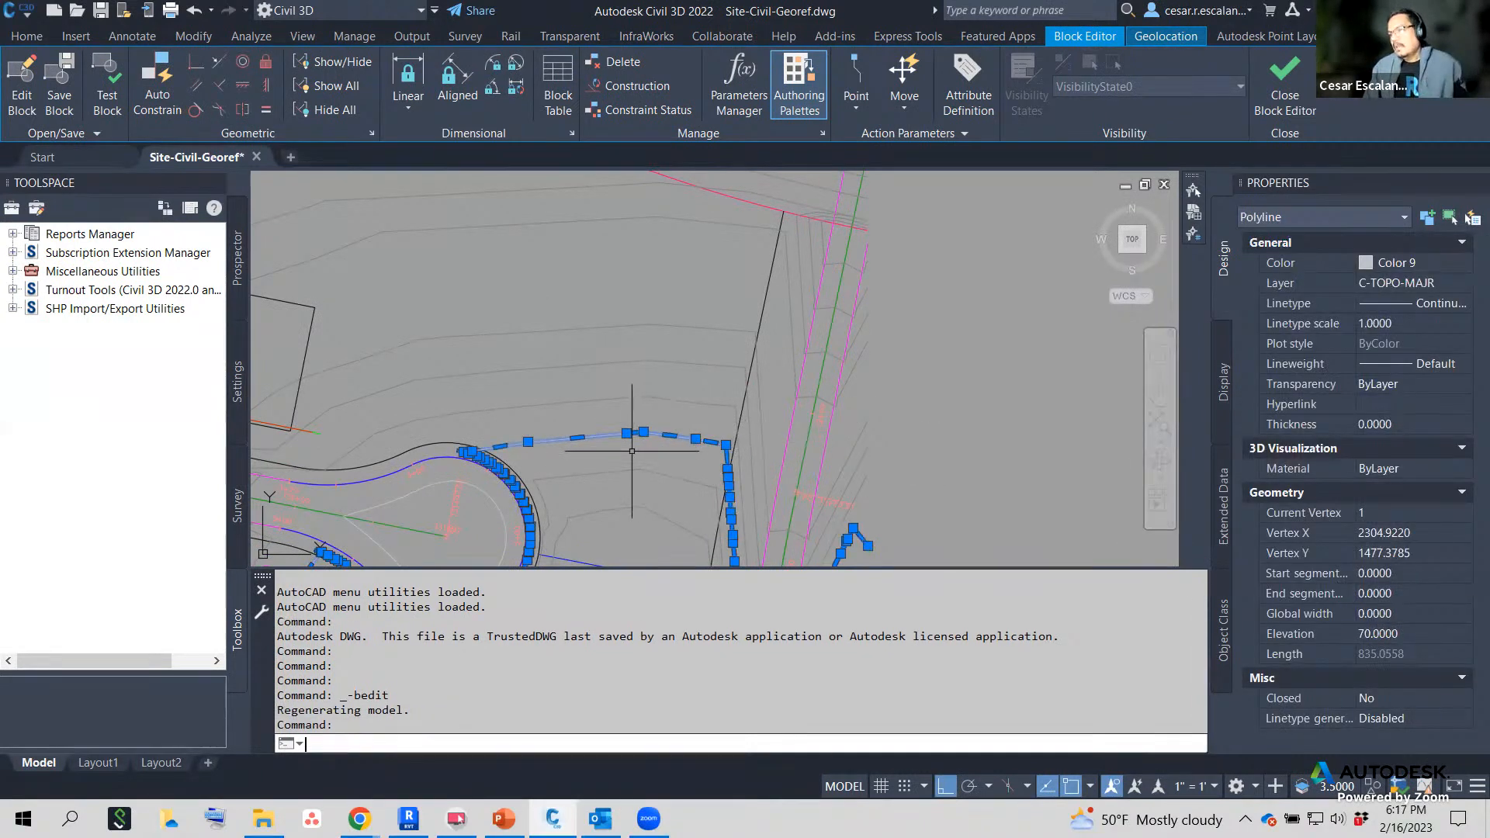
key("Escape")
left_click(565, 477)
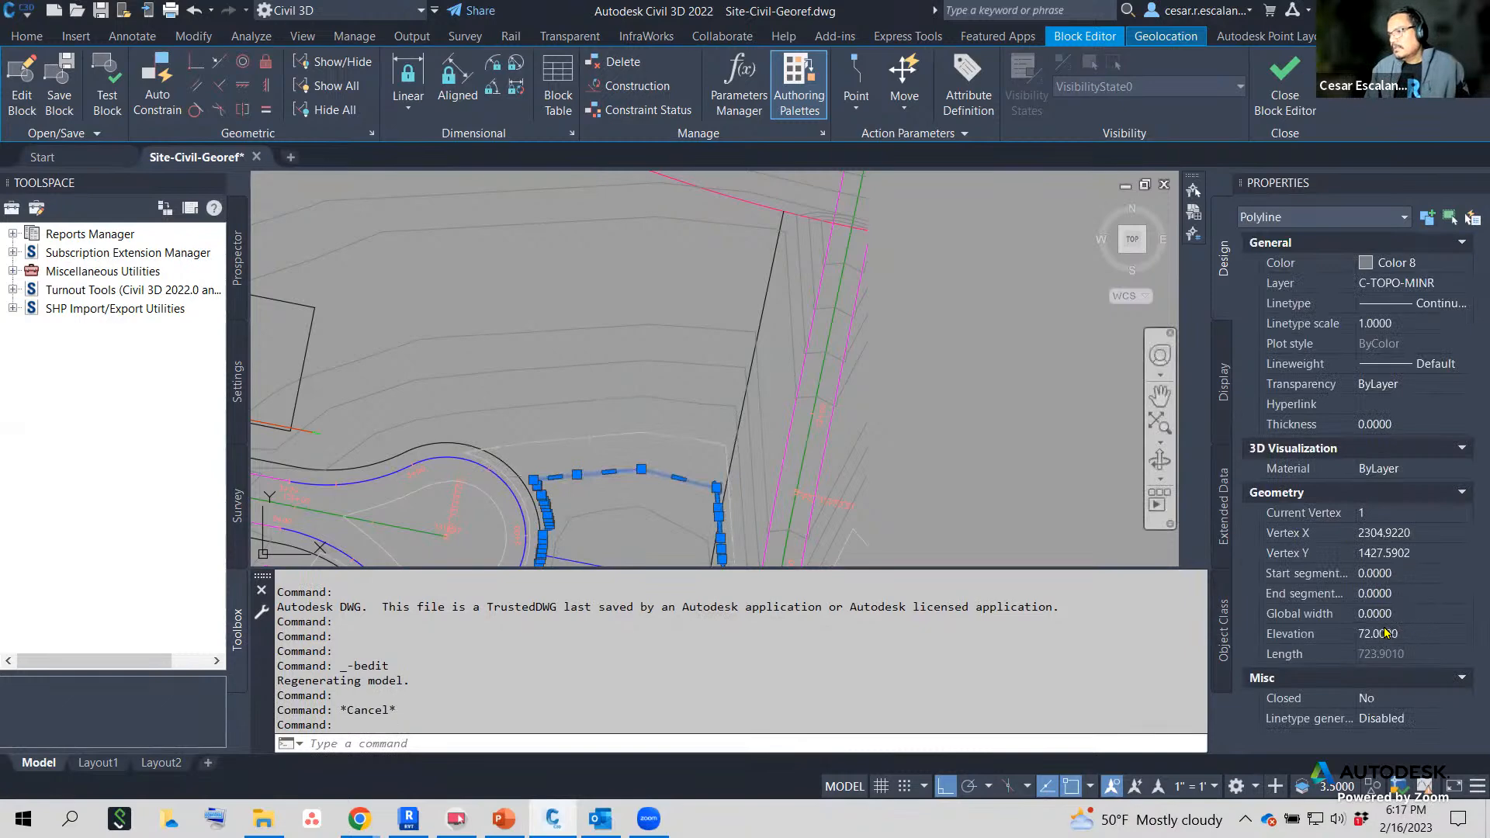
key("Escape")
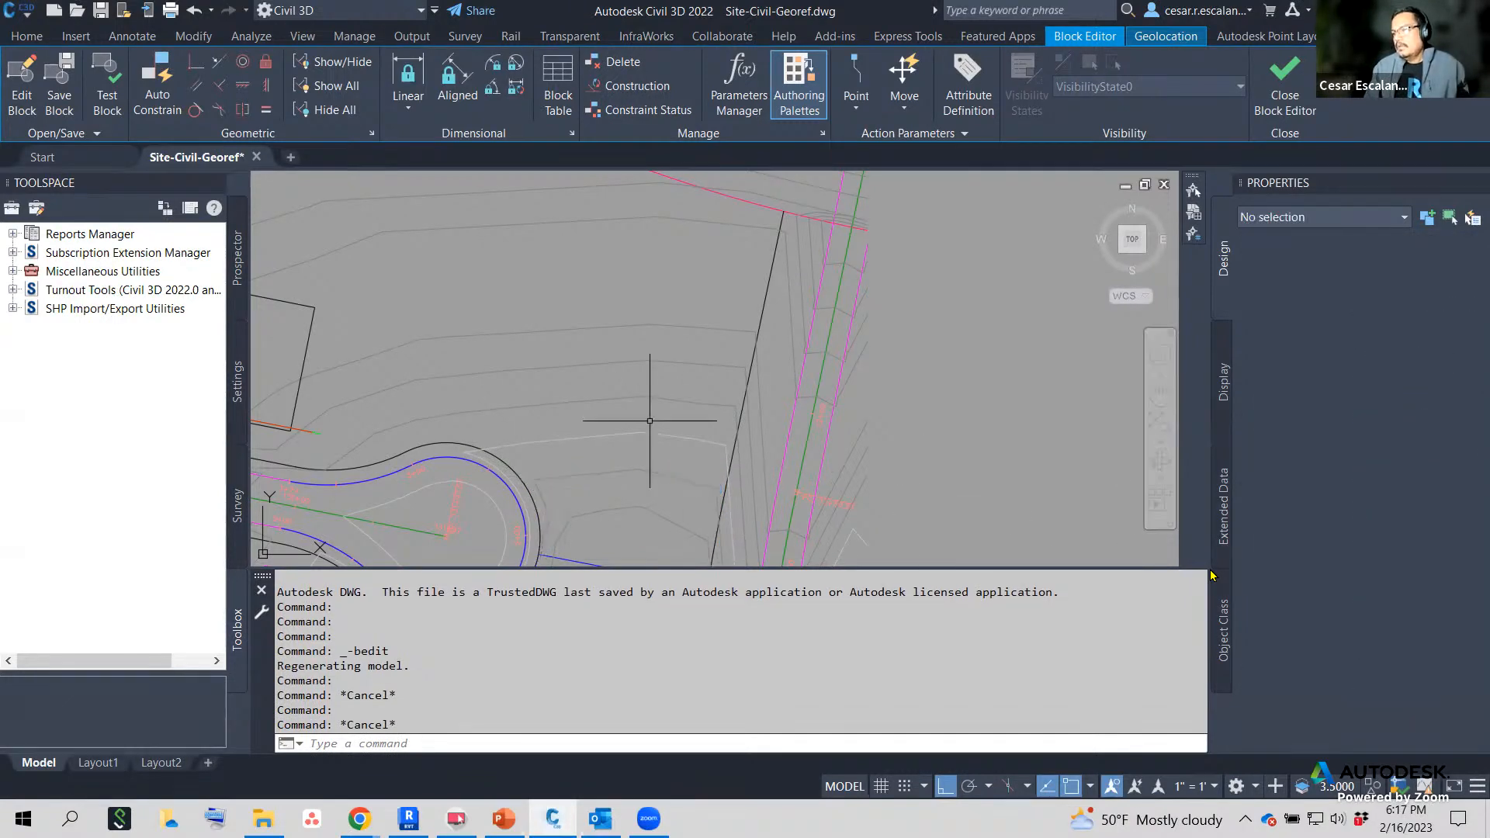
Compare the elevation of the major contour beside the cul-de-sac with that of the major contour along the site's northern edge.
mouse_move(714, 410)
middle_mouse_down()
mouse_move(738, 375)
mouse_move(806, 383)
middle_mouse_up()
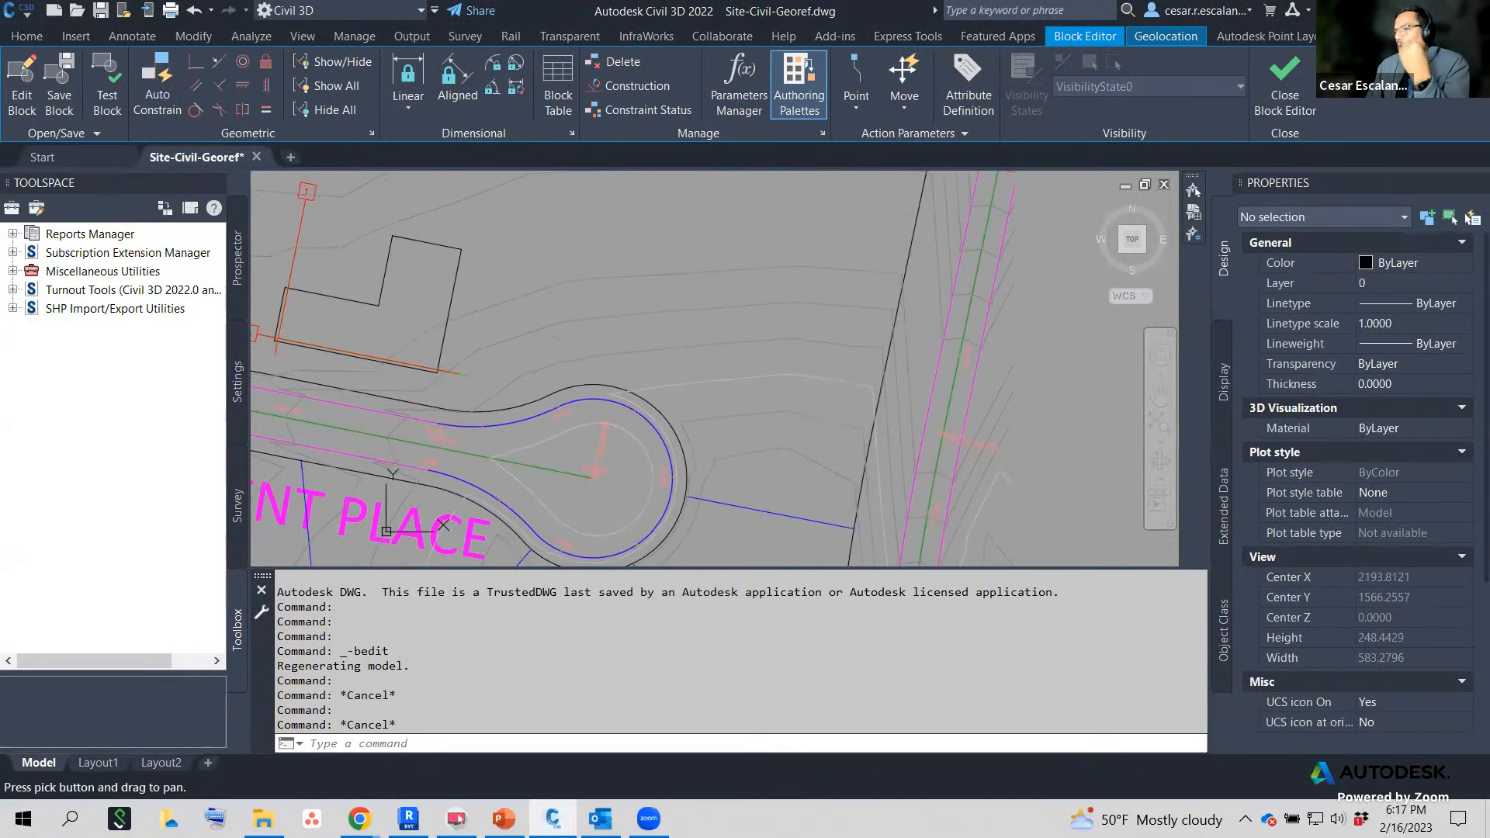
left_click(757, 379)
left_click(745, 371)
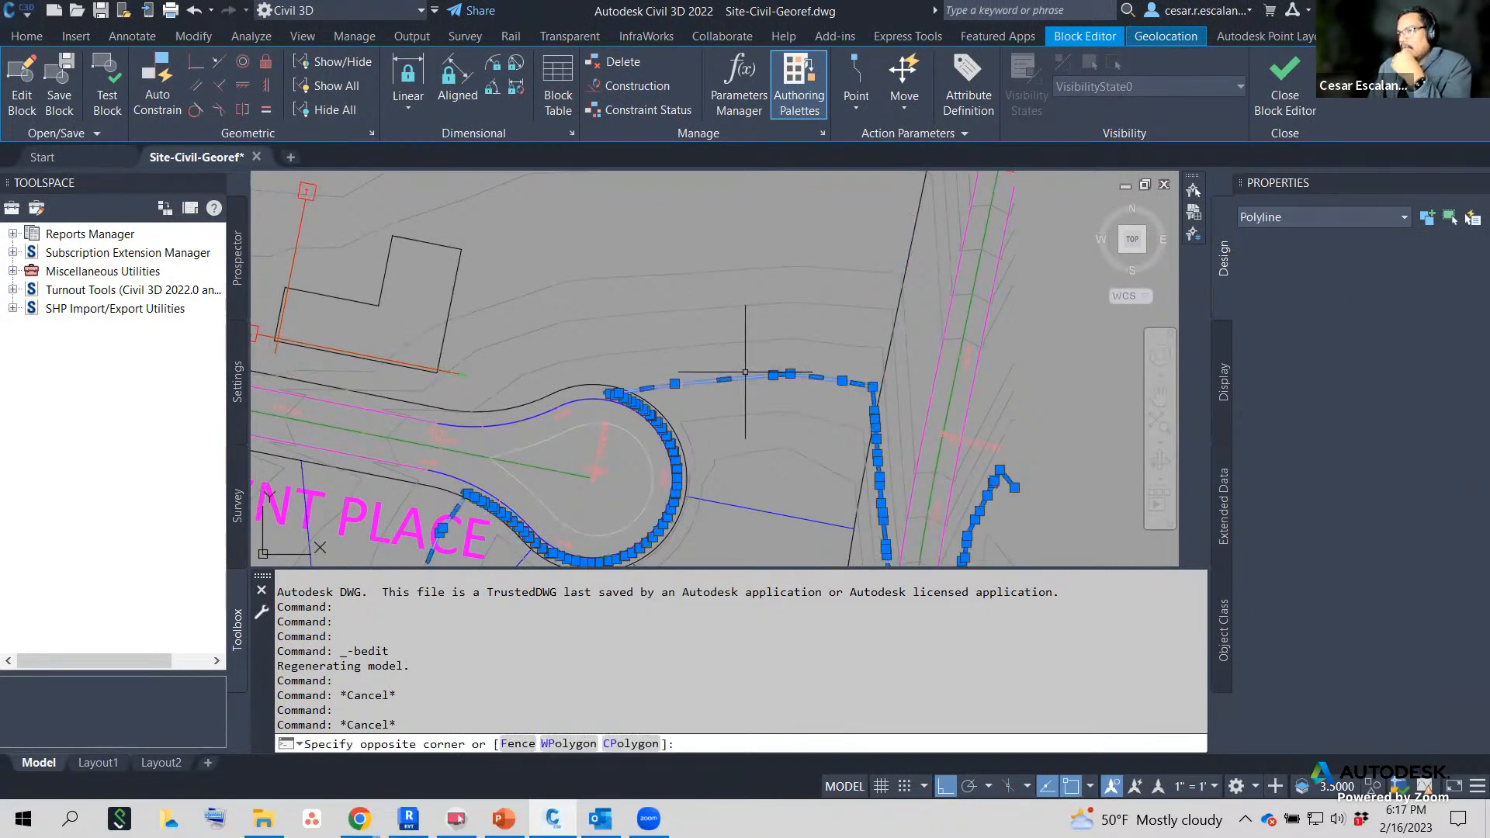
scroll(745, 371, "down", 3)
middle_click_drag(882, 380, 921, 485)
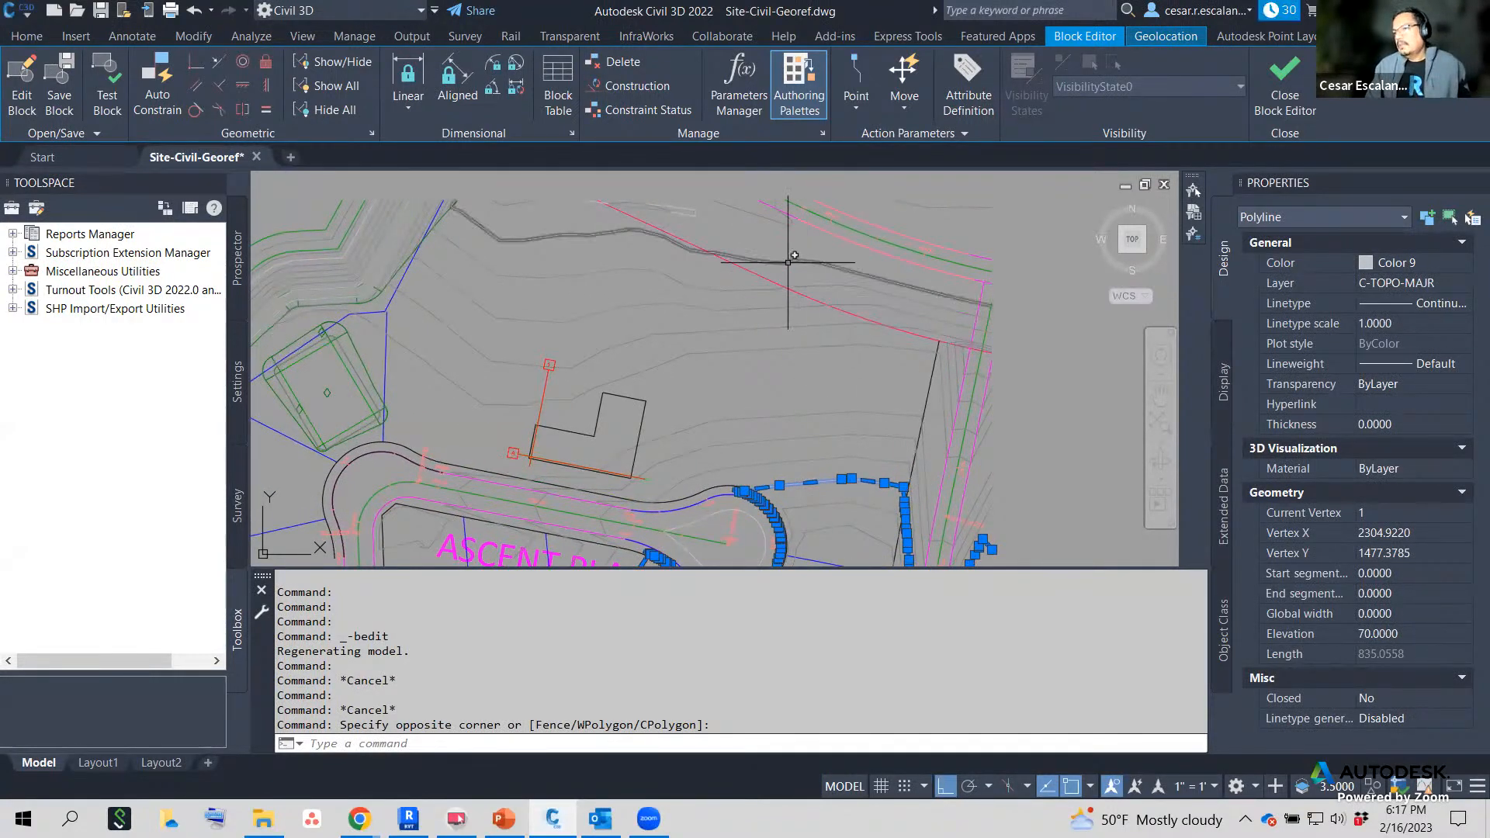
key("Escape")
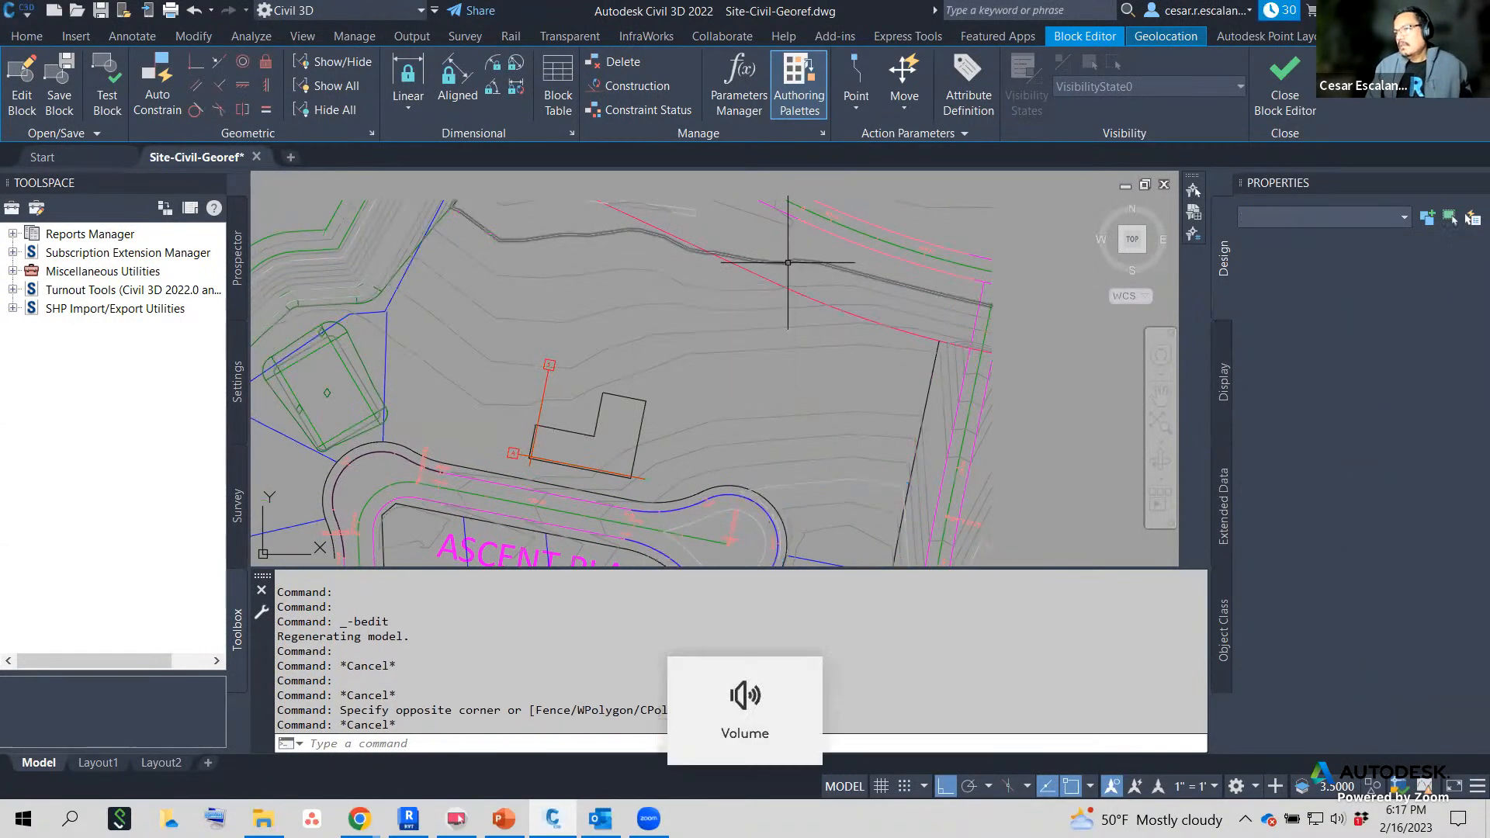
left_click(787, 262)
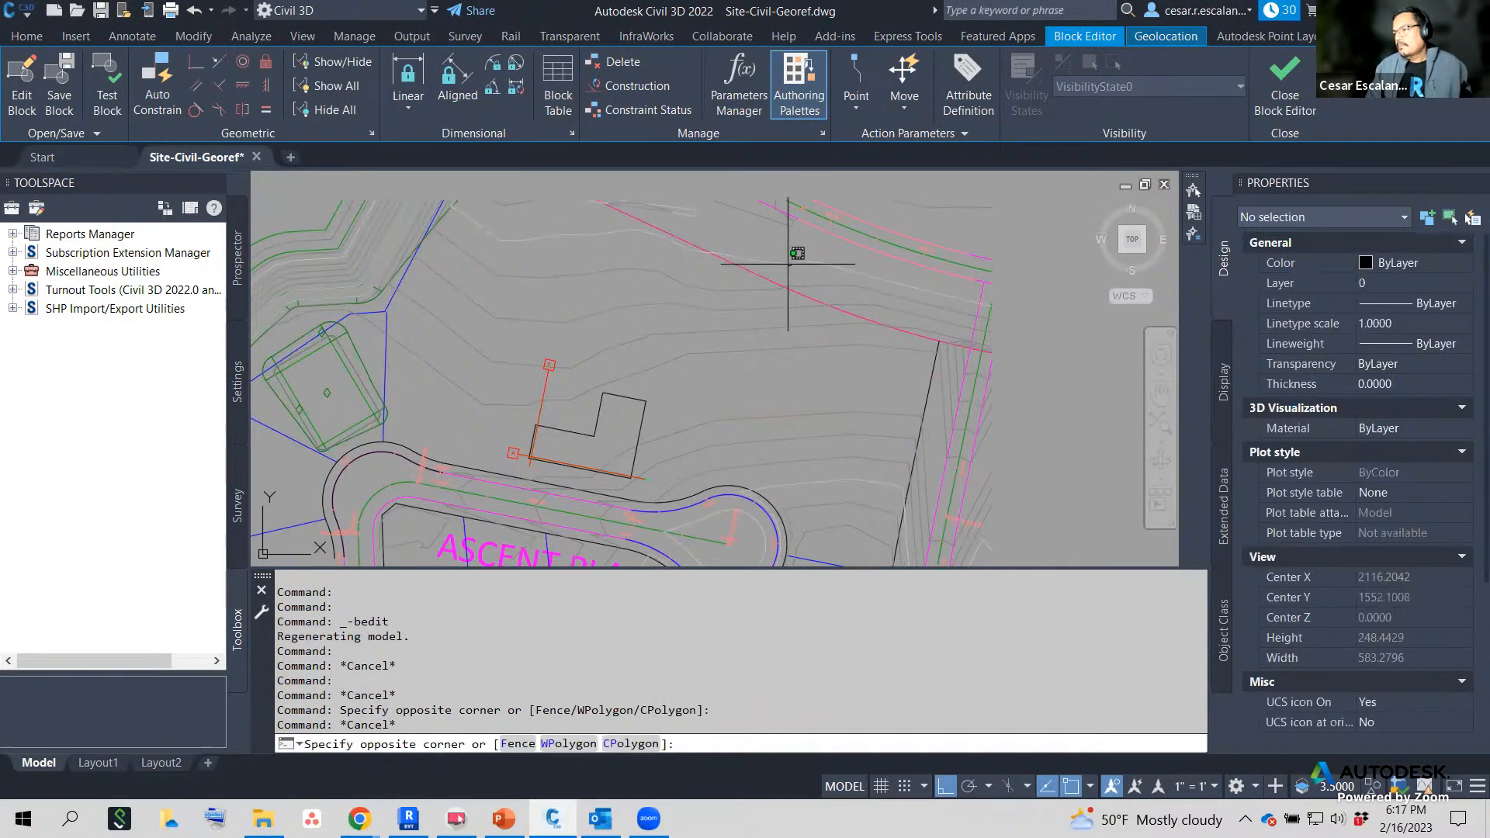
left_click(776, 250)
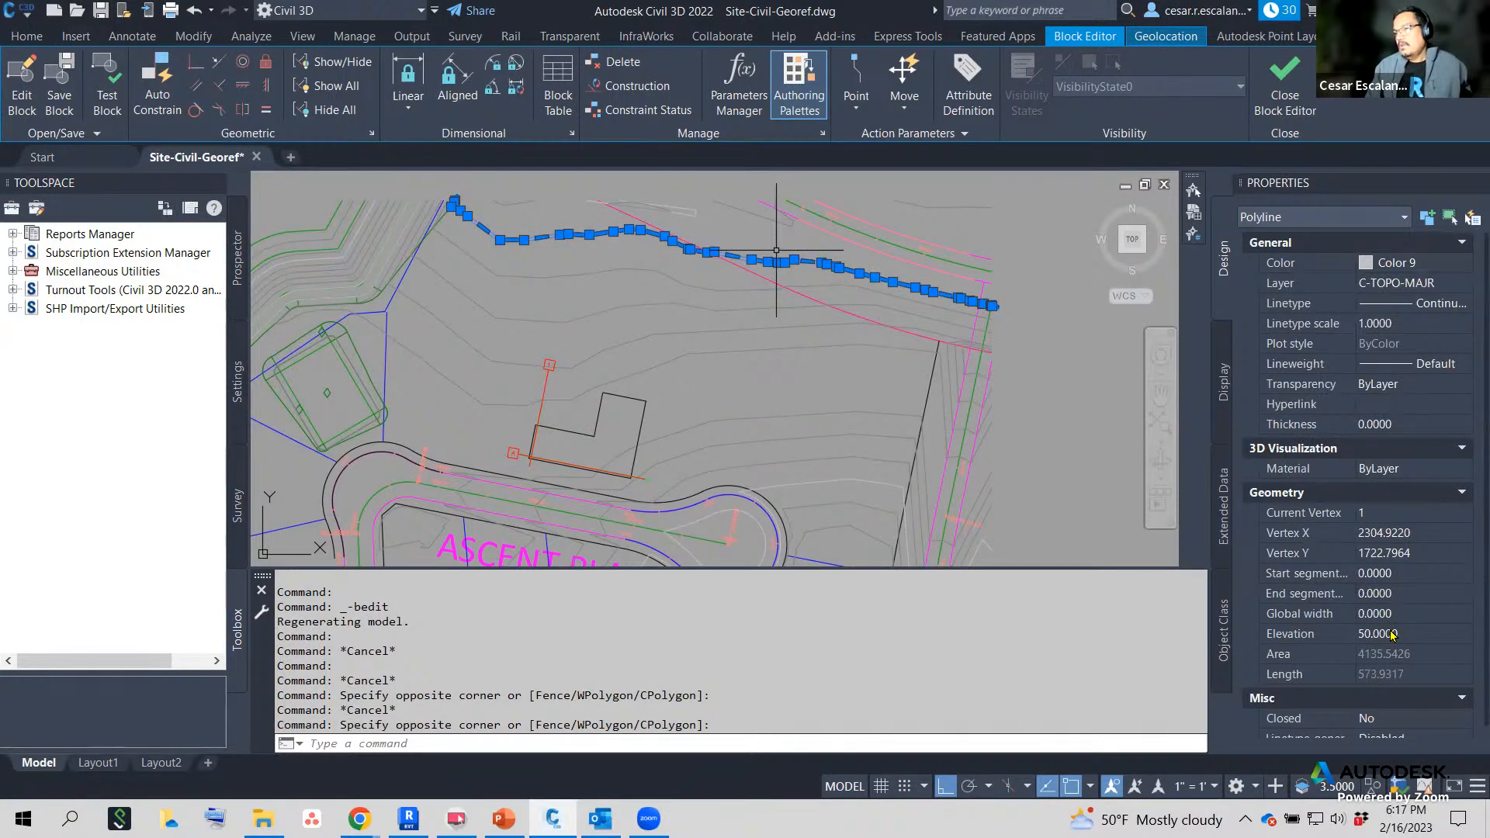
mouse_move(858, 316)
middle_mouse_down()
mouse_move(1058, 313)
mouse_move(954, 292)
mouse_move(882, 292)
mouse_move(878, 310)
middle_mouse_up()
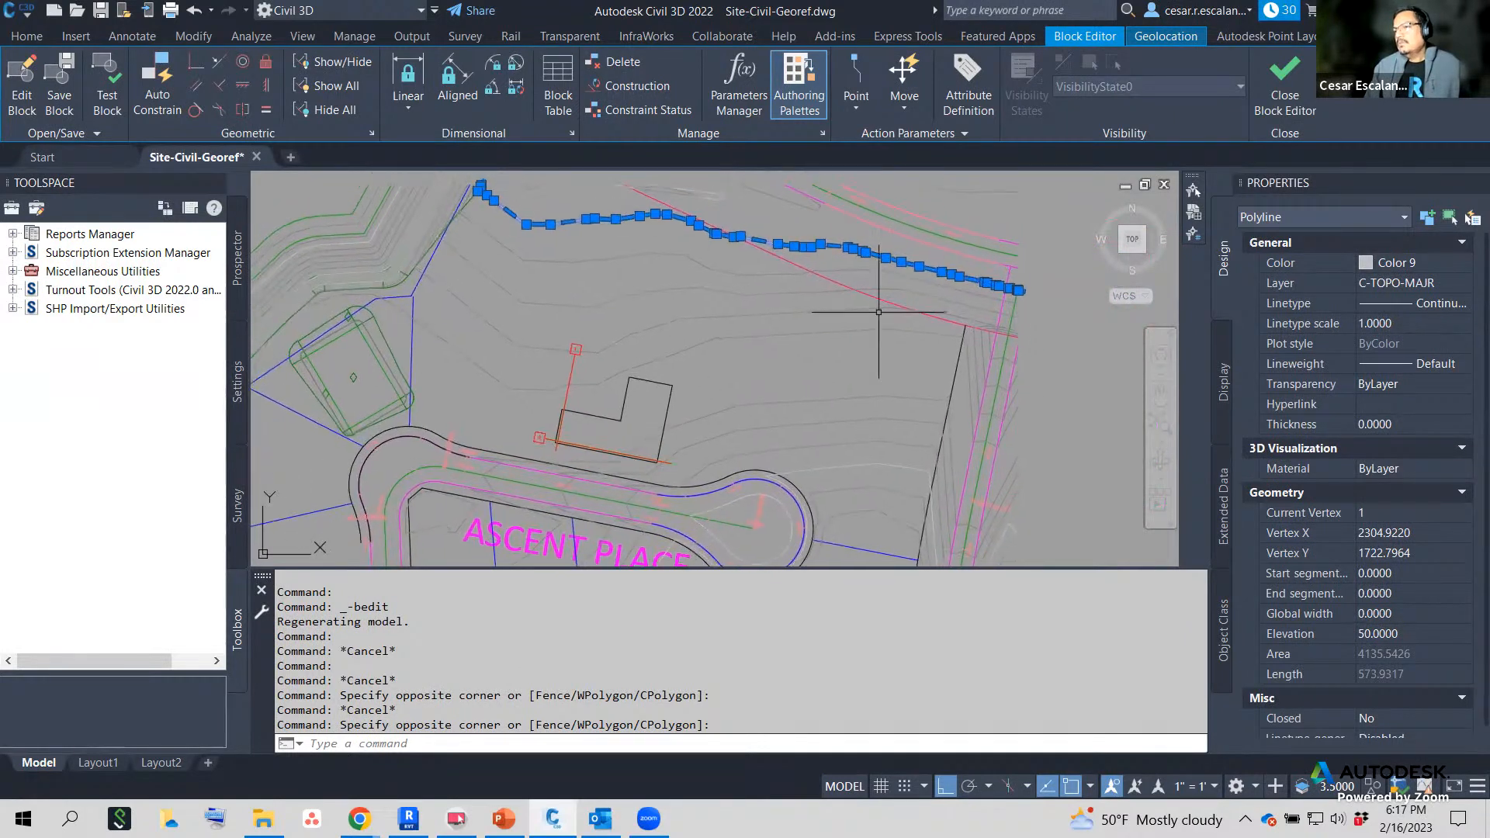
key("Escape")
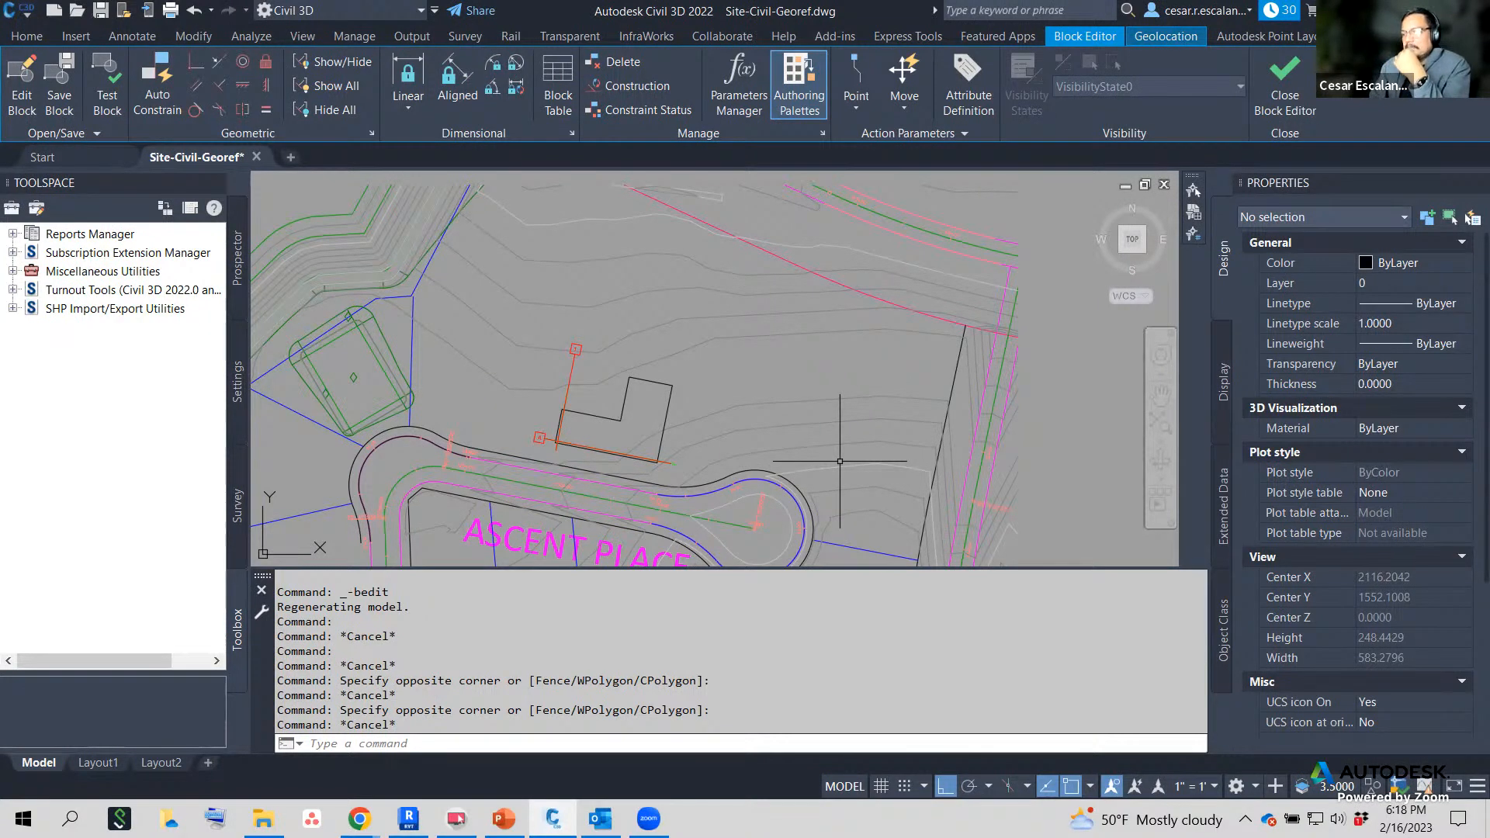
Check the elevation of the short peaked minor contour at the site's southeast corner.
scroll(791, 450, "down", 6)
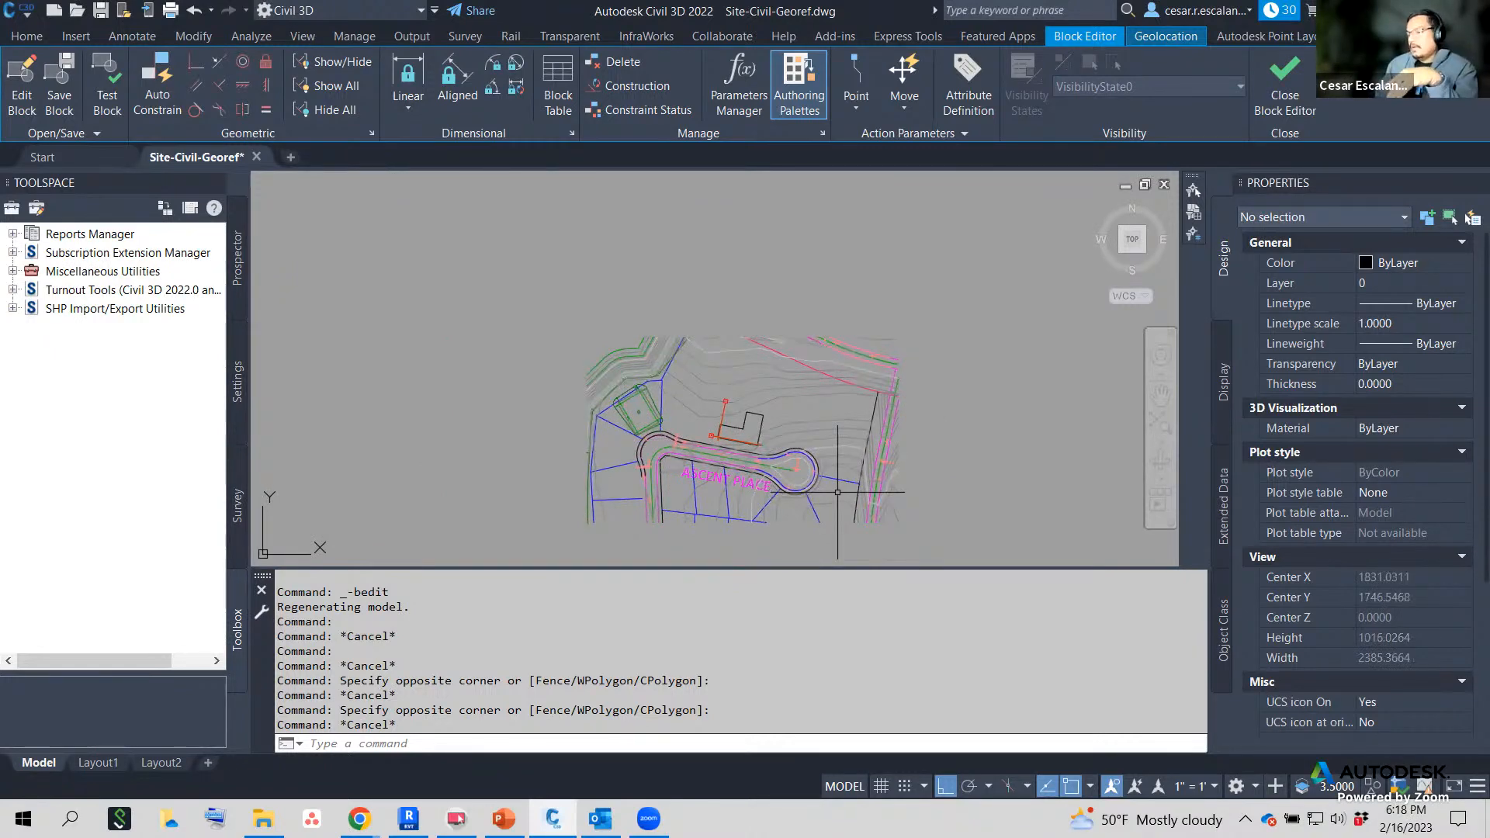
scroll(837, 492, "up", 6)
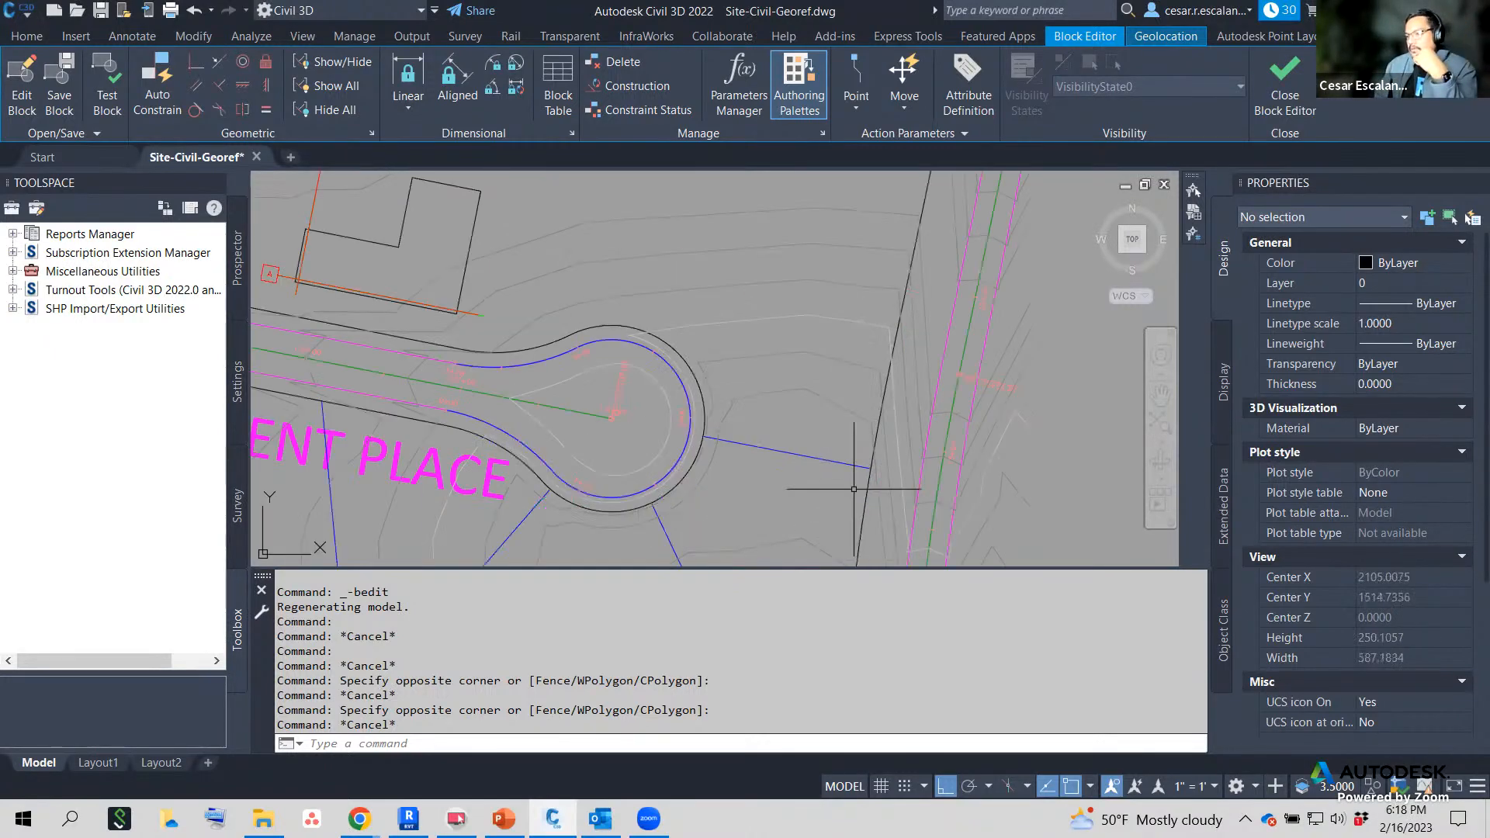
middle_click_drag(908, 438, 907, 274)
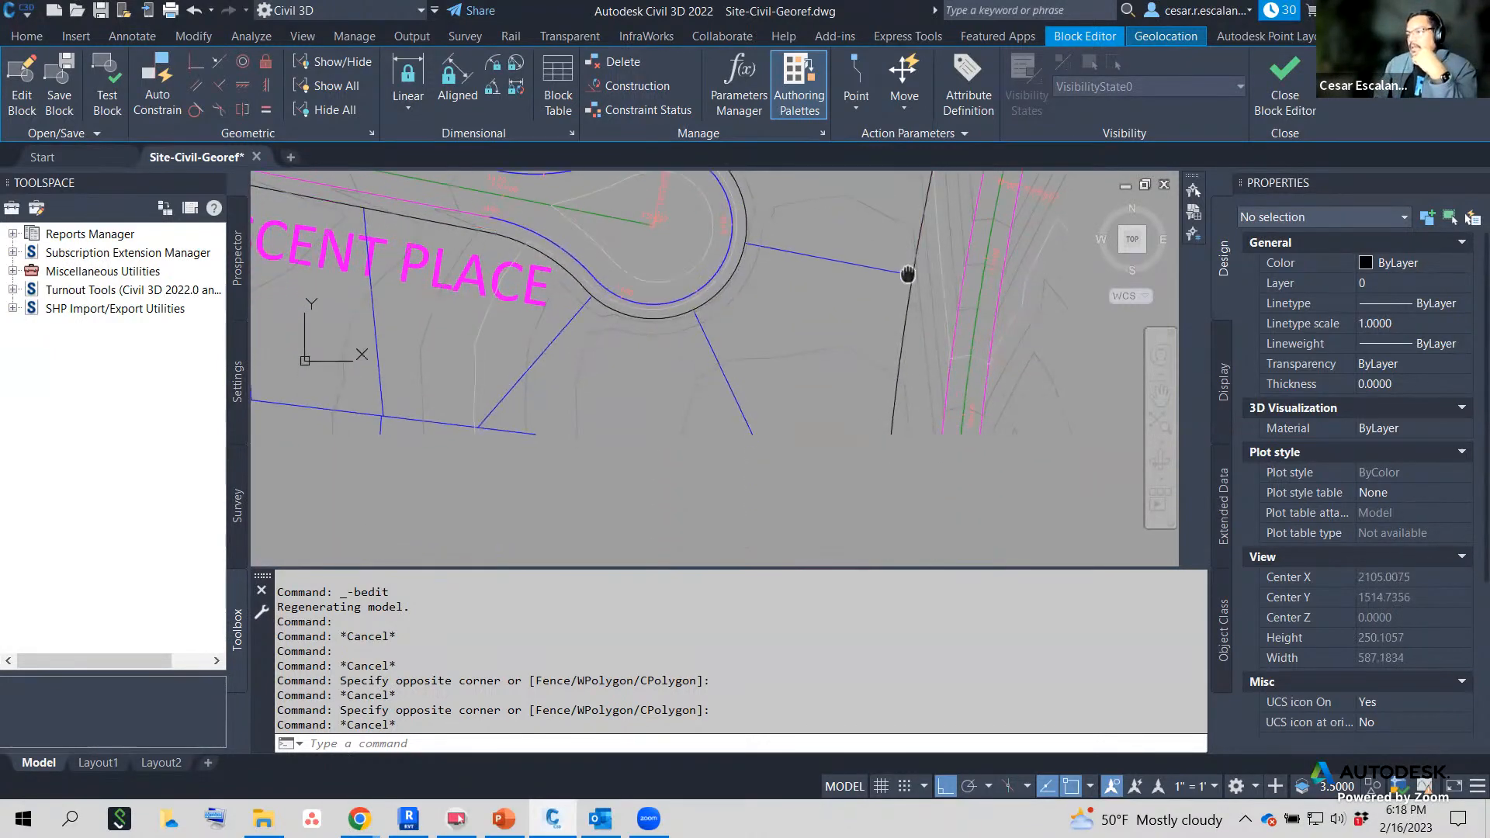
left_click(1006, 404)
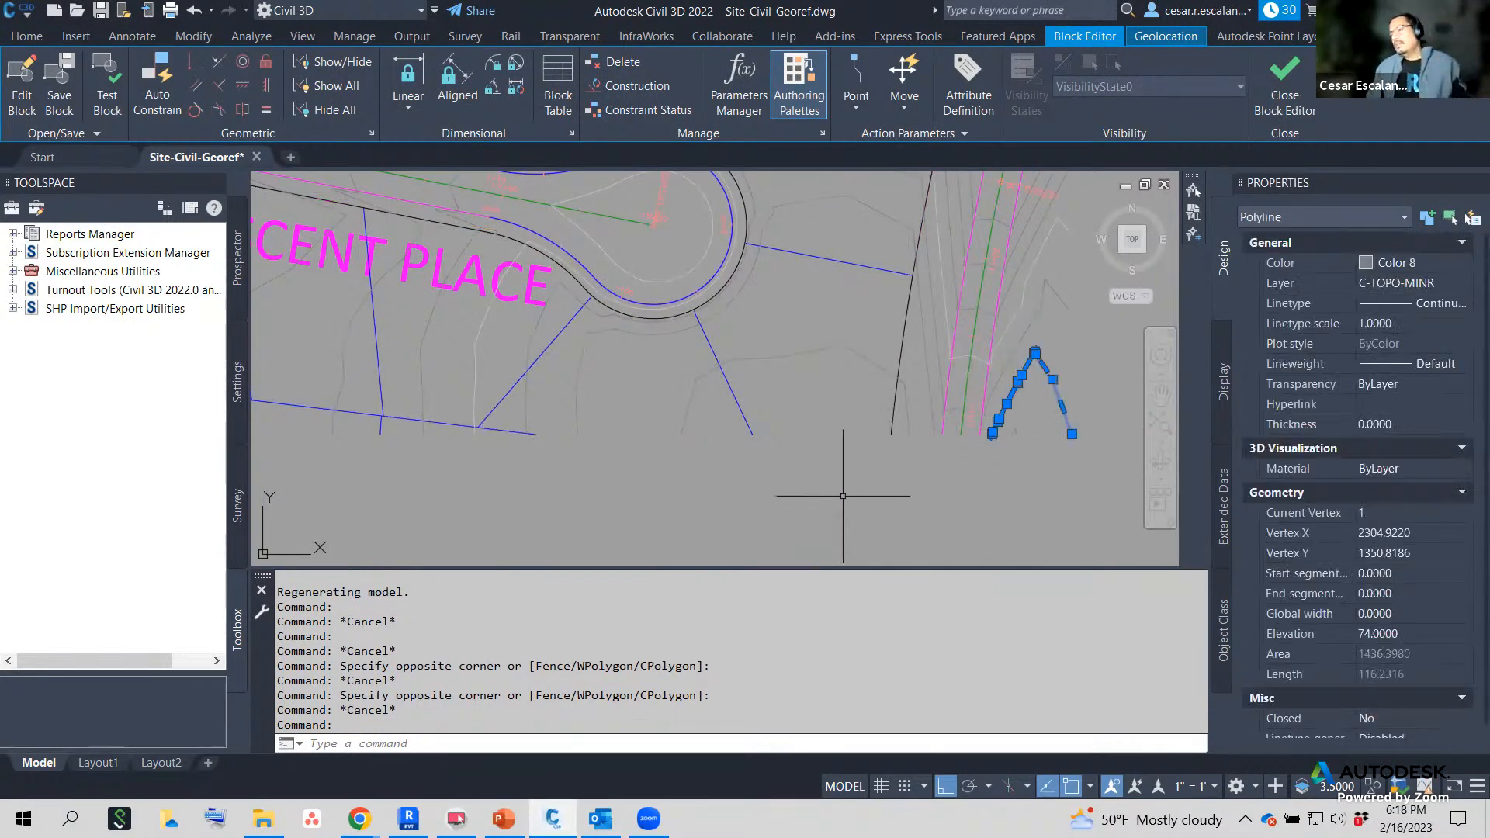
scroll(765, 493, "down", 4)
key("Escape")
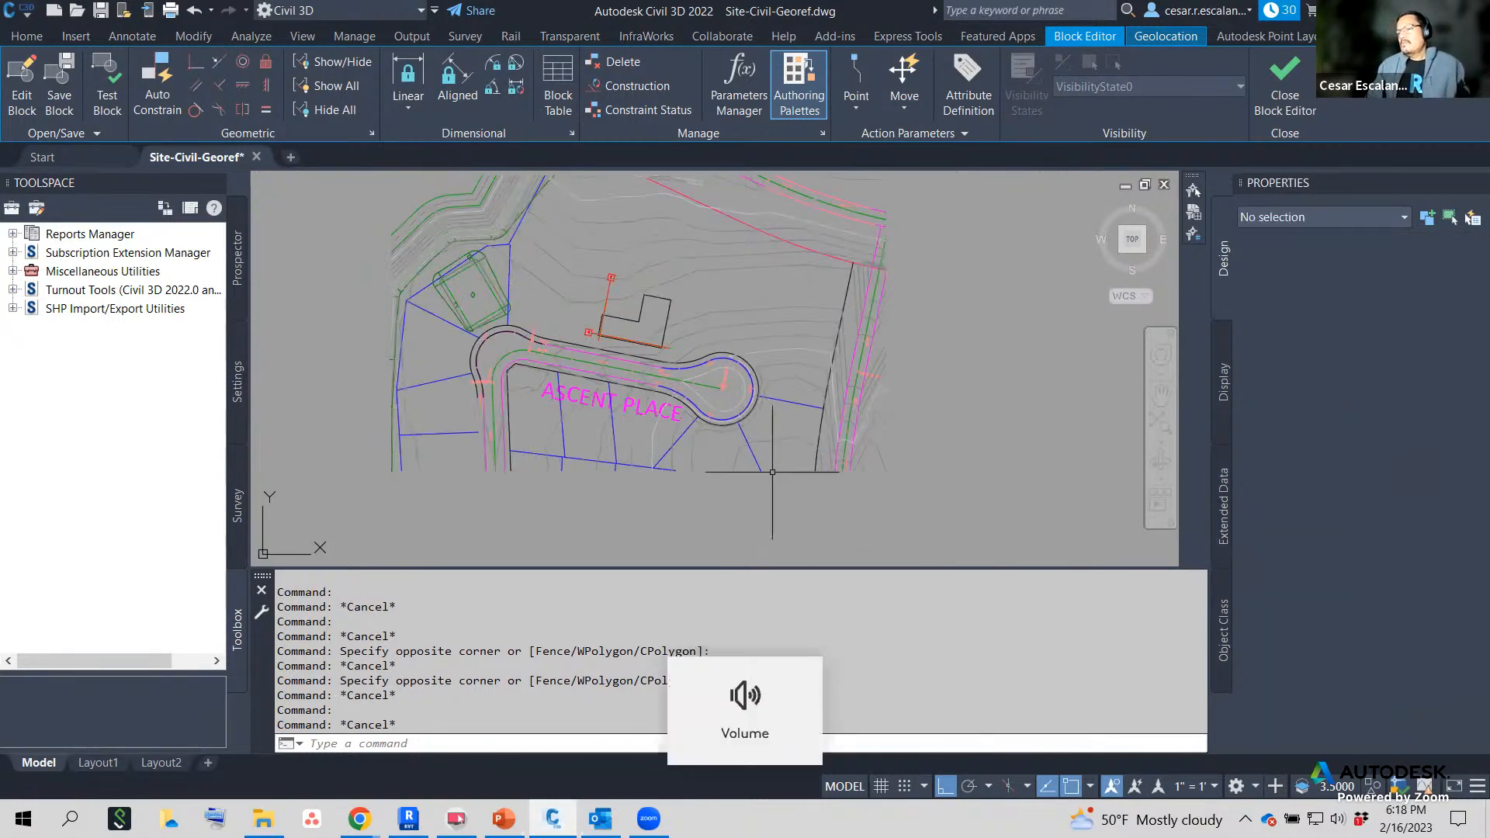
Check the elevation of the outer green arc on layer C-TOPO-FEAT at the site's northwest corner.
scroll(755, 266, "up", 3)
scroll(497, 330, "up", 4)
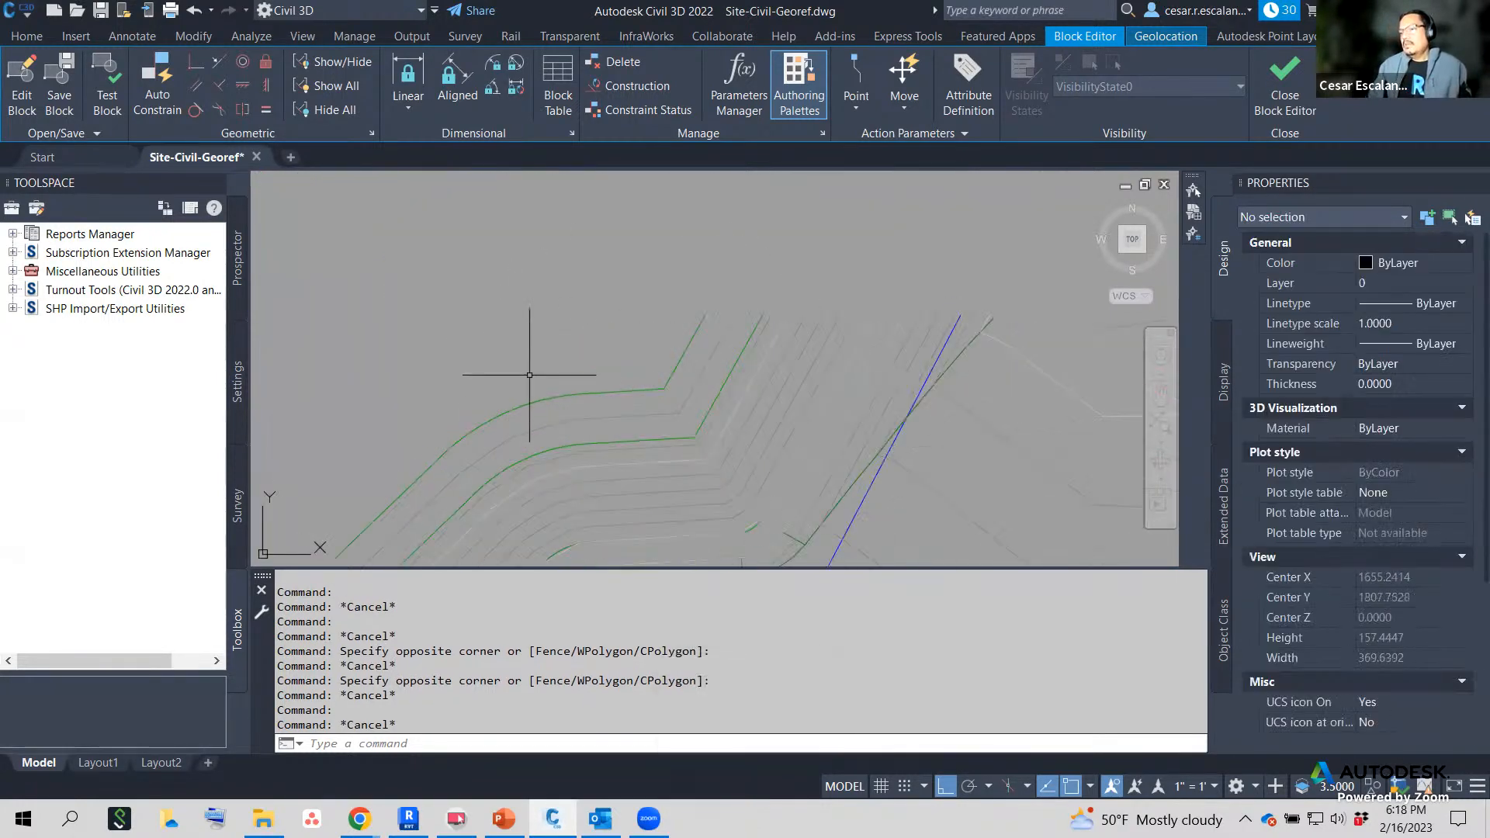
left_click(535, 402)
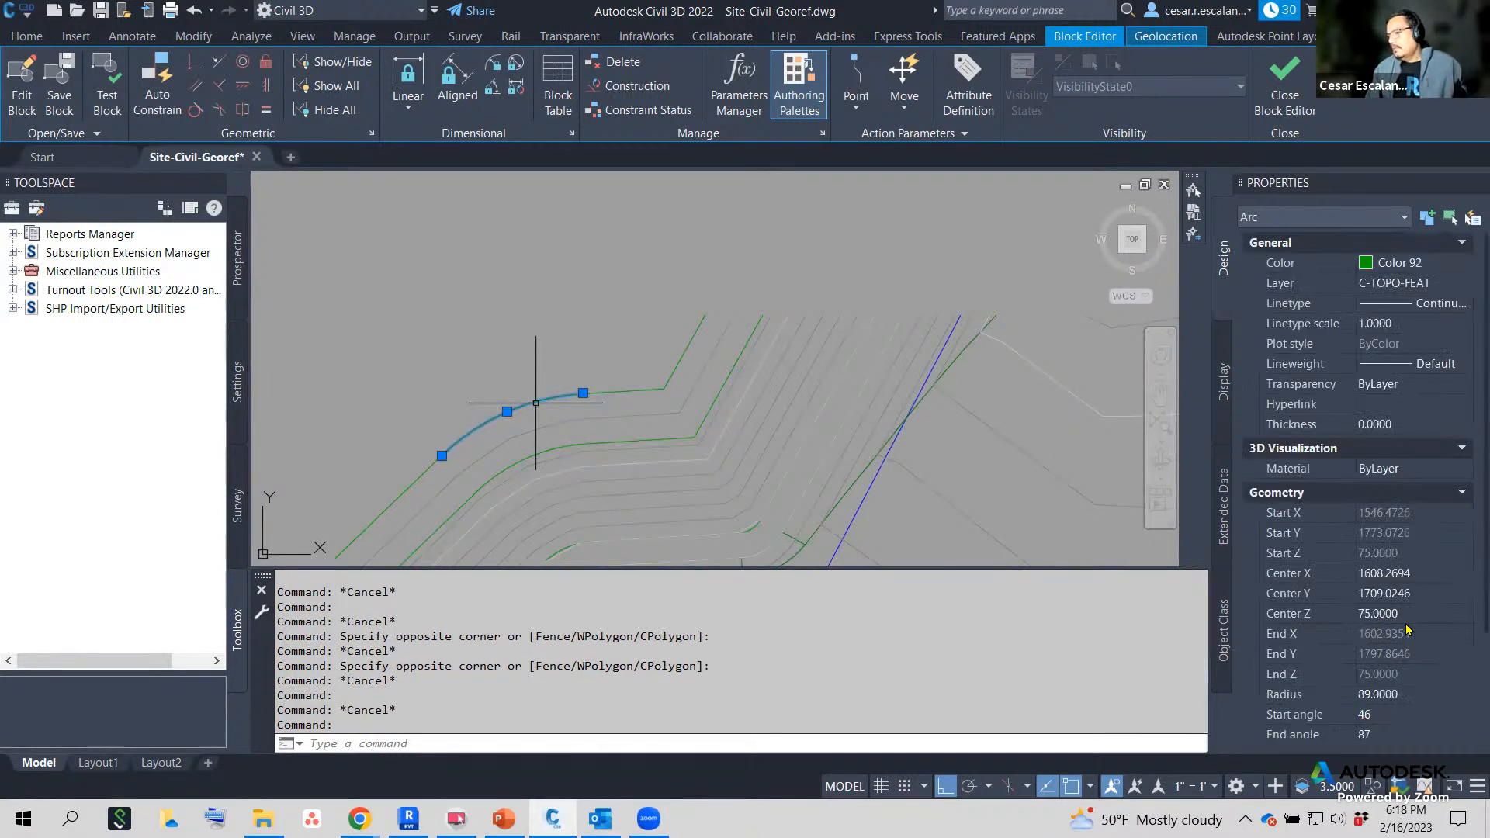
Deselect the green arc and switch to the Library-SharedSite.rvt model in Revit, showing the whole linked site.
key("Escape")
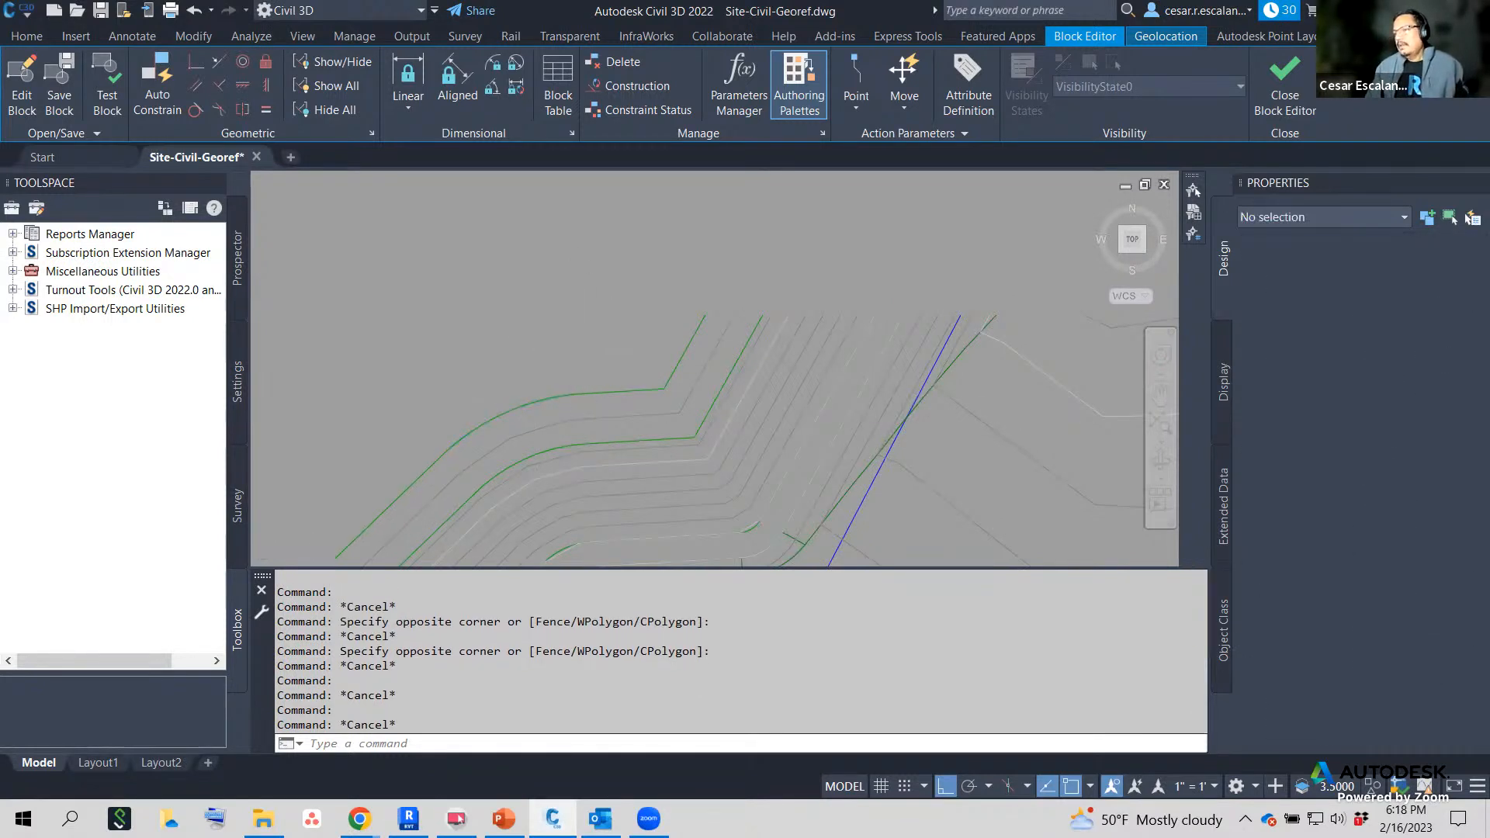
scroll(548, 323, "down", 4)
middle_click_drag(556, 340, 514, 218)
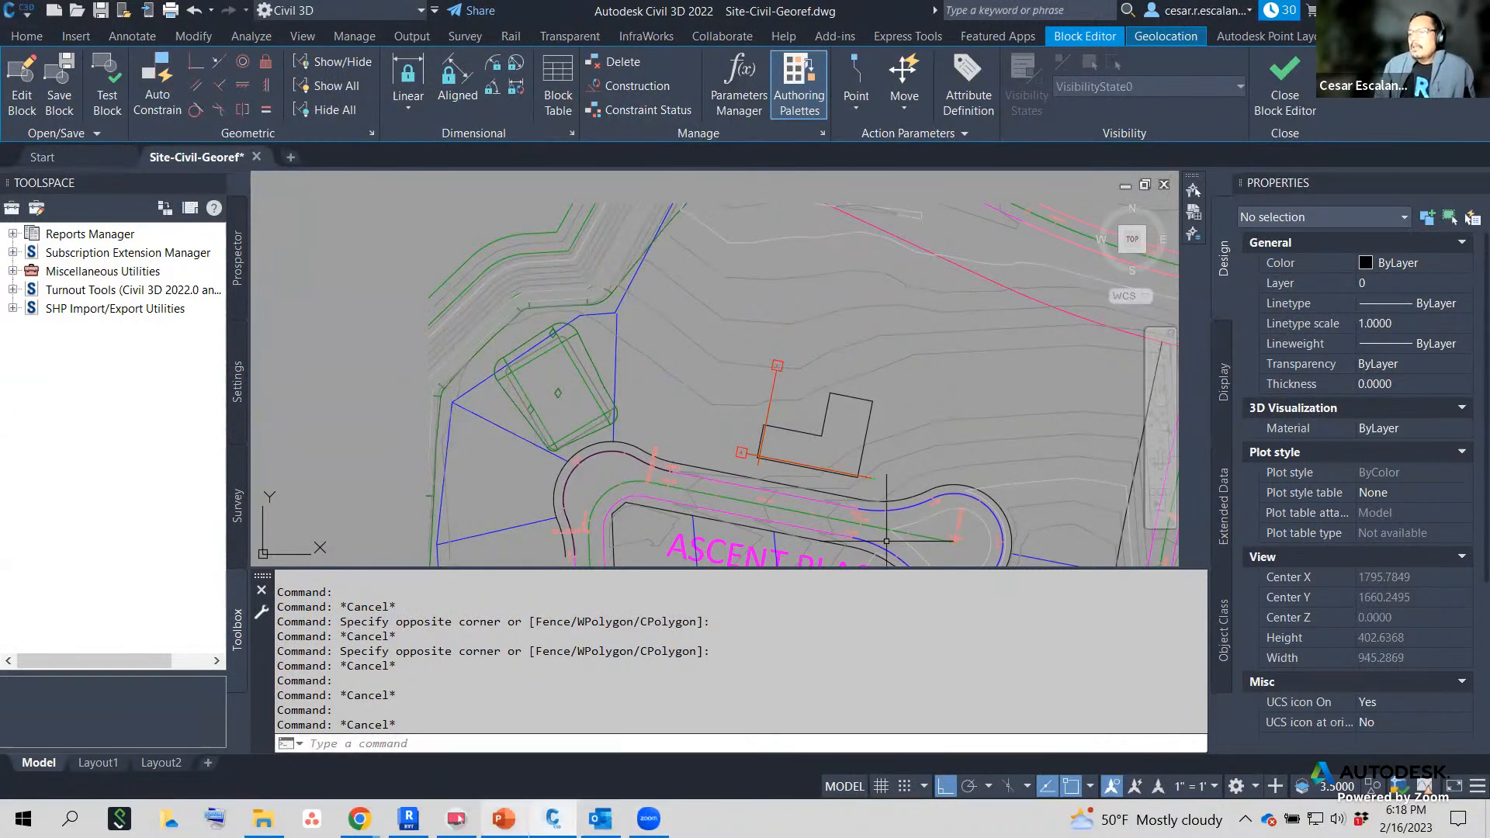
left_click(409, 819)
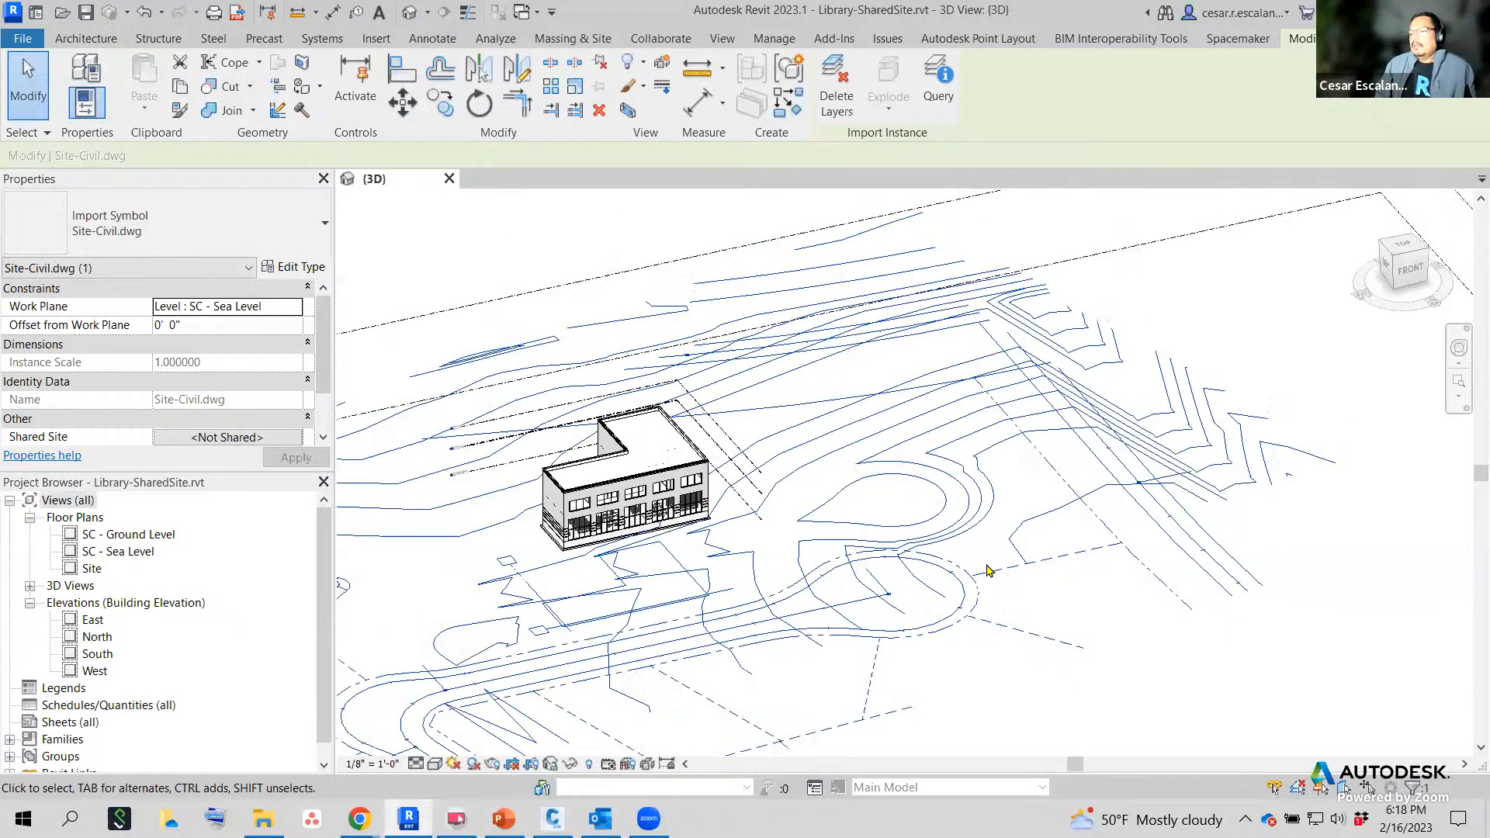
scroll(987, 571, "down", 1)
middle_click_drag(615, 253, 788, 224)
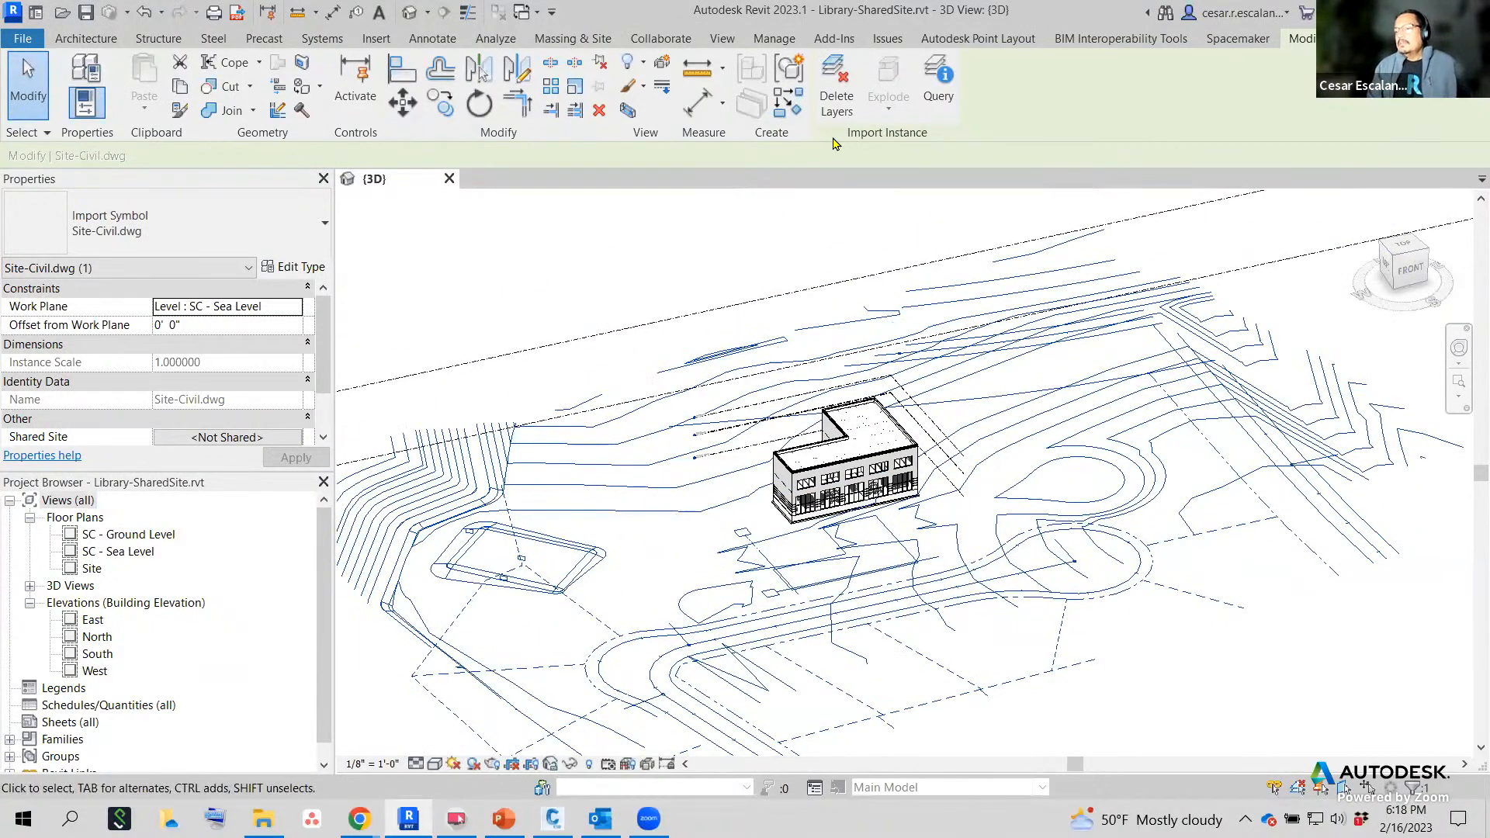
Open the Site Settings and set the contour line display interval to 2' 0".
left_click(782, 44)
left_click(602, 35)
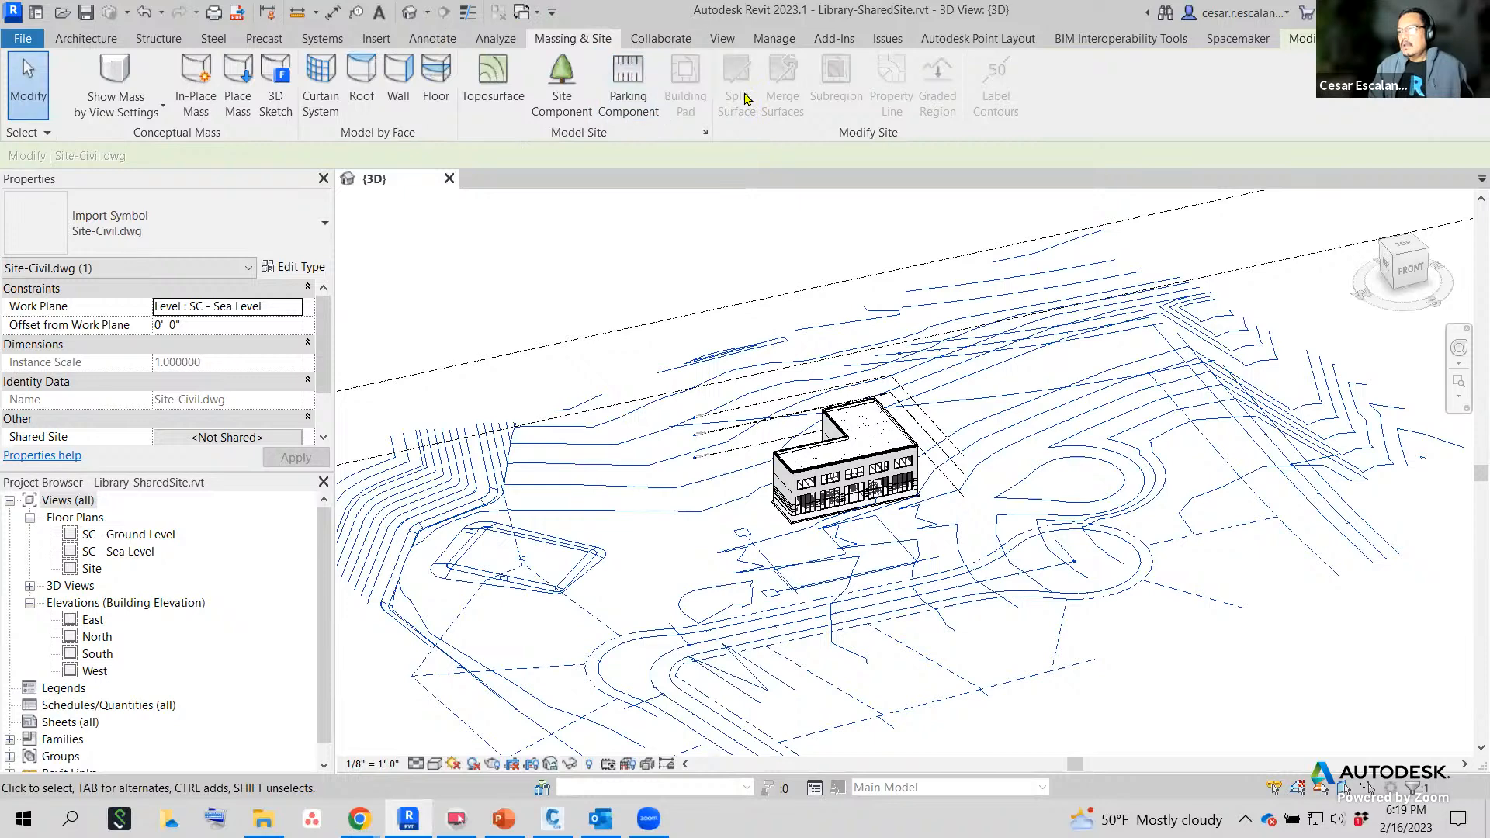
left_click(708, 137)
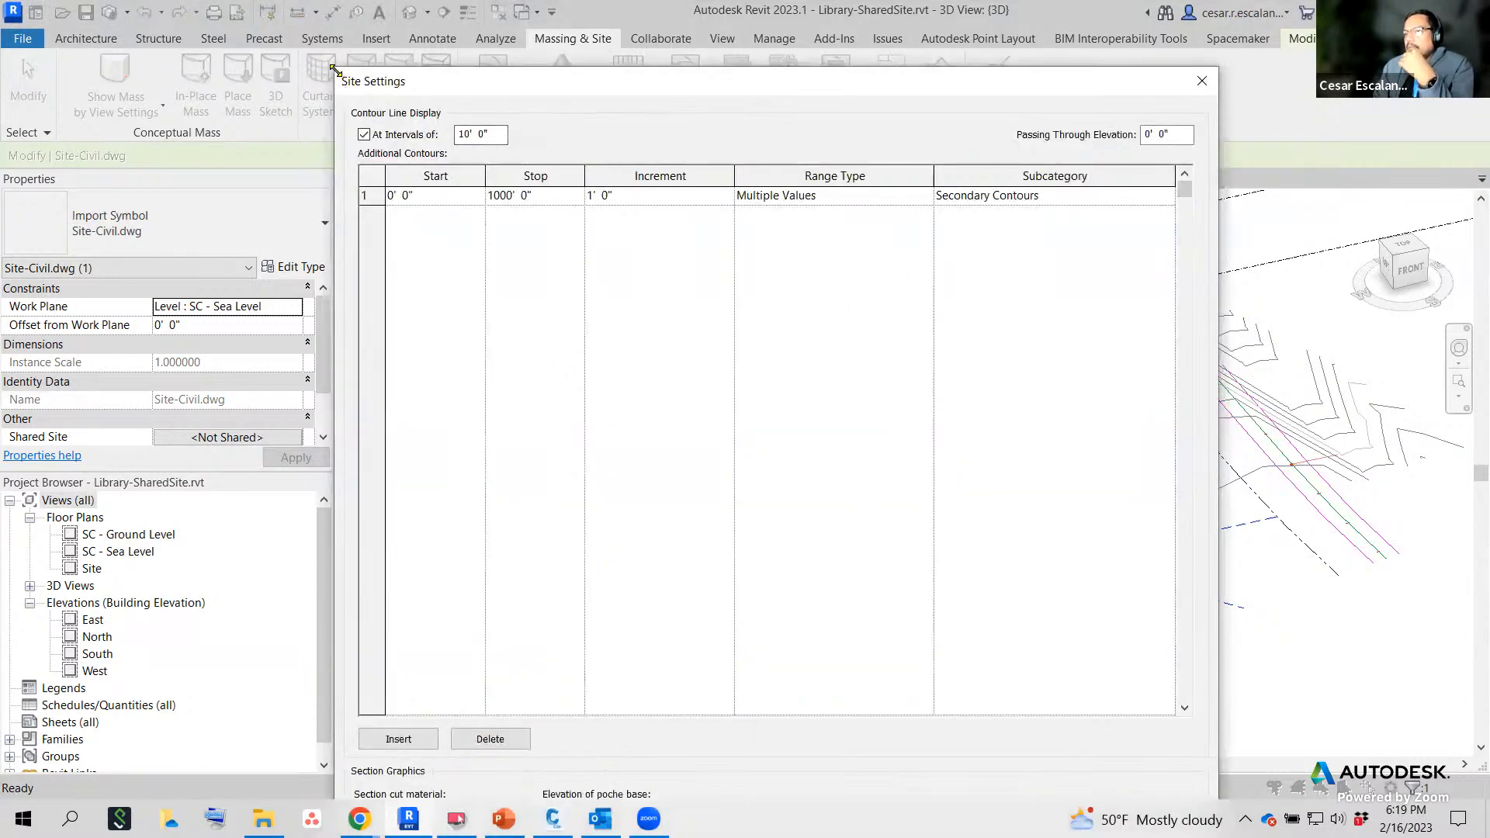
left_click_drag(335, 70, 626, 386)
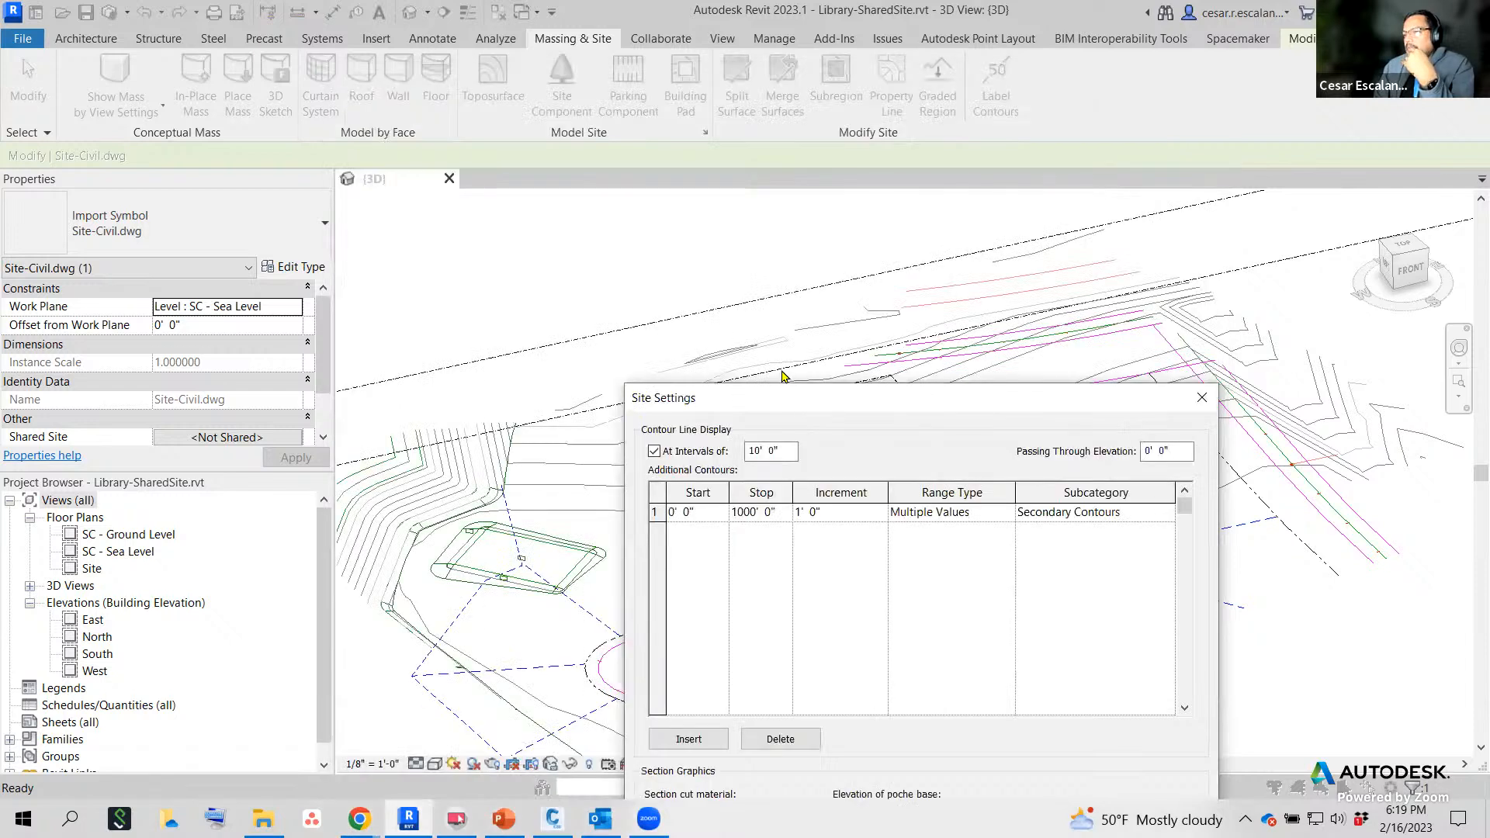
left_click_drag(789, 388, 661, 192)
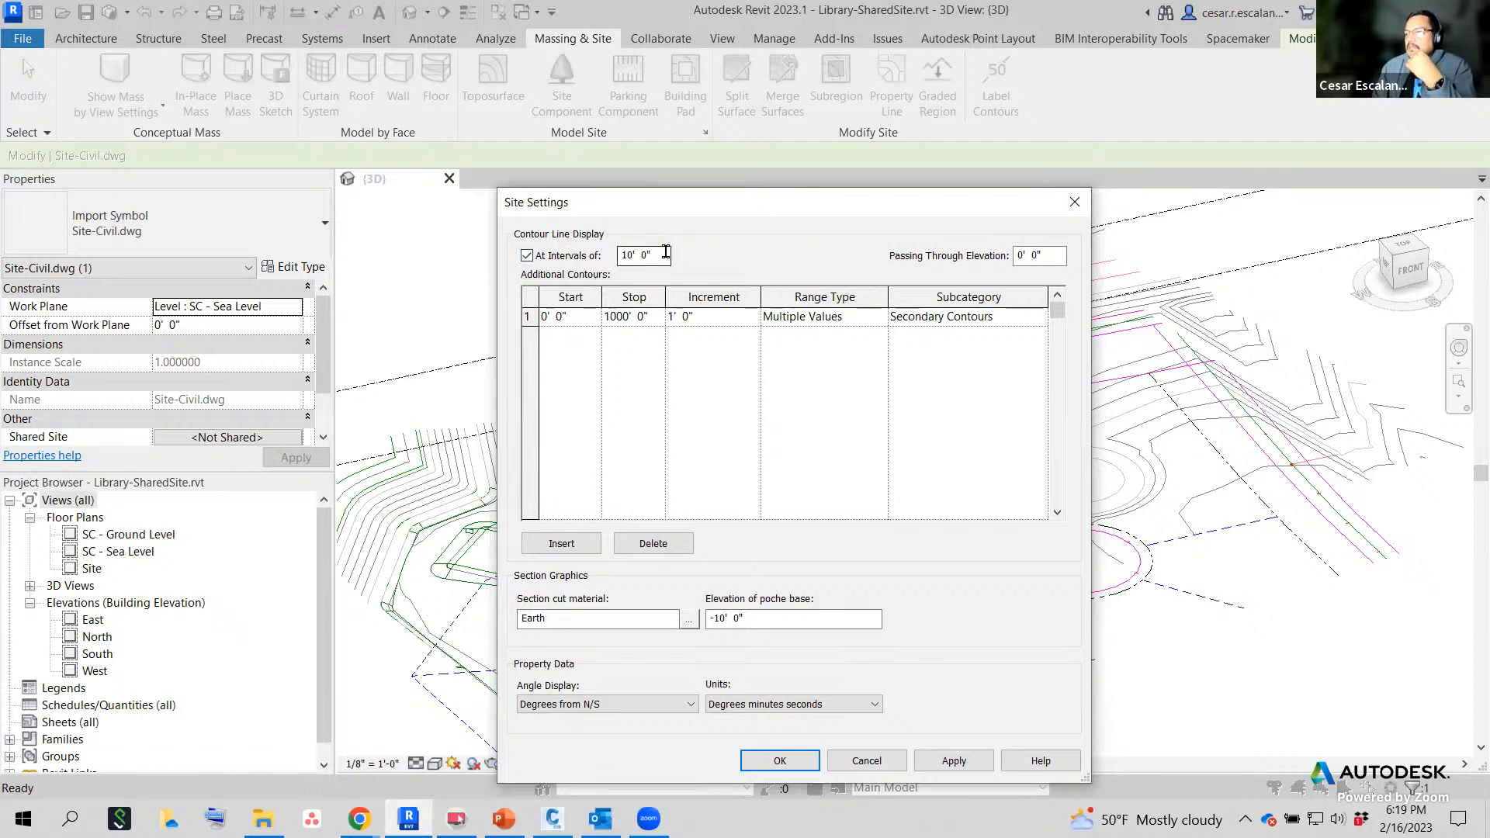
double_click(623, 252)
type("2")
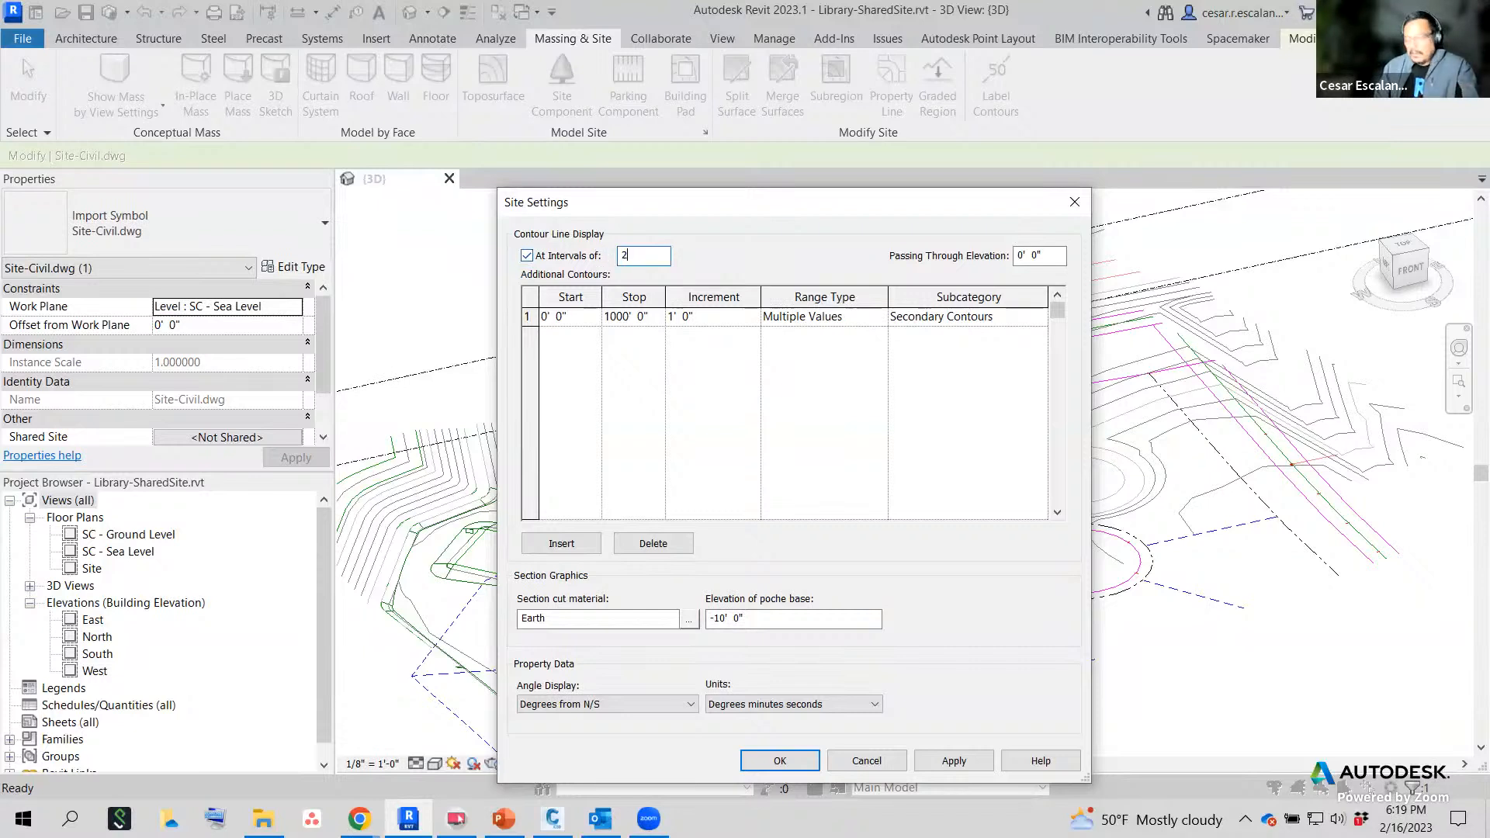
left_click(1024, 255)
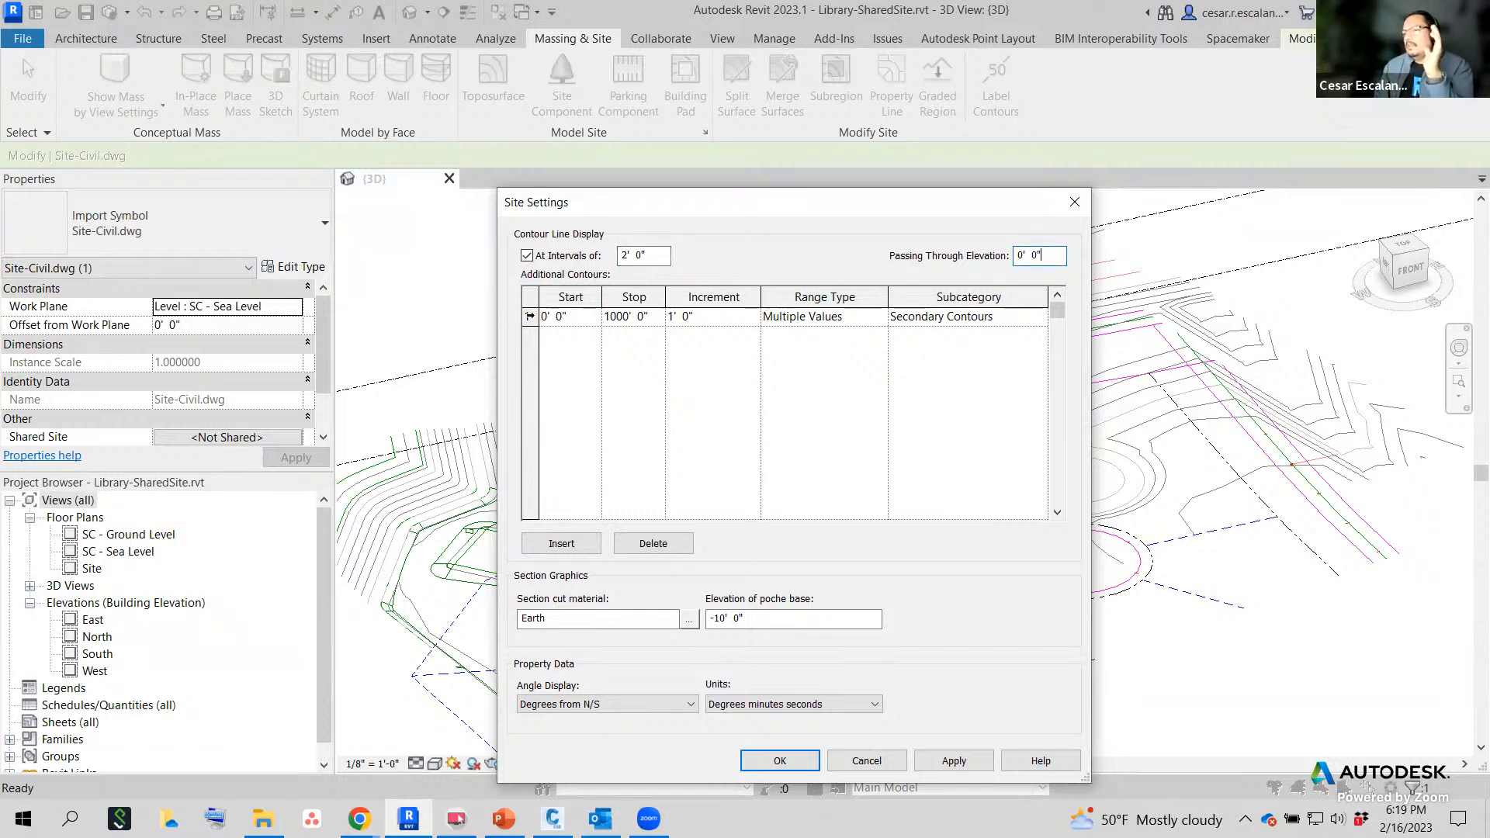
Replace the existing additional contour entry with a new Multiple Values entry in the Primary Contours subcategory.
left_click(530, 315)
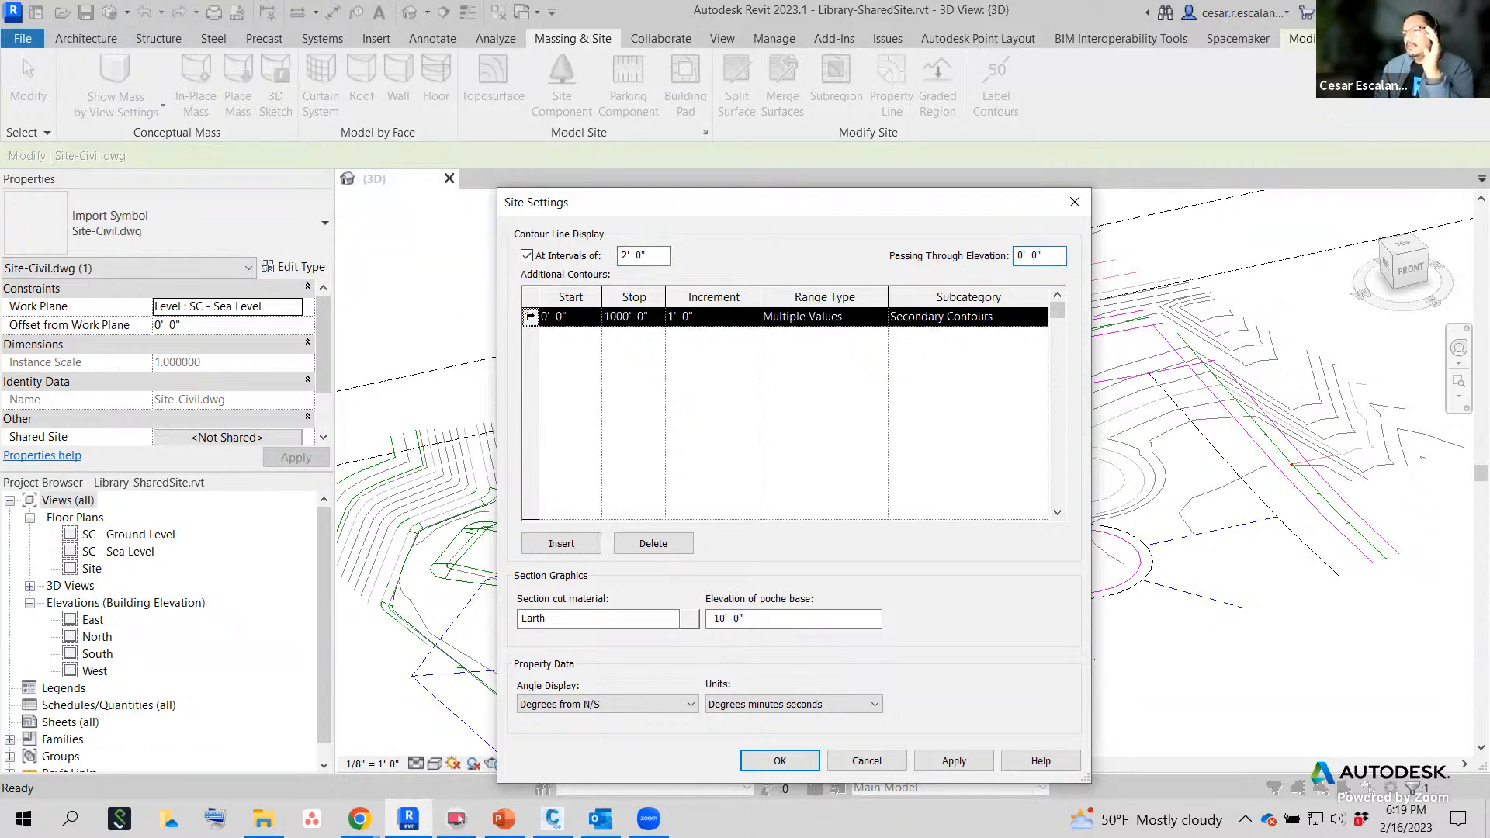
left_click(668, 544)
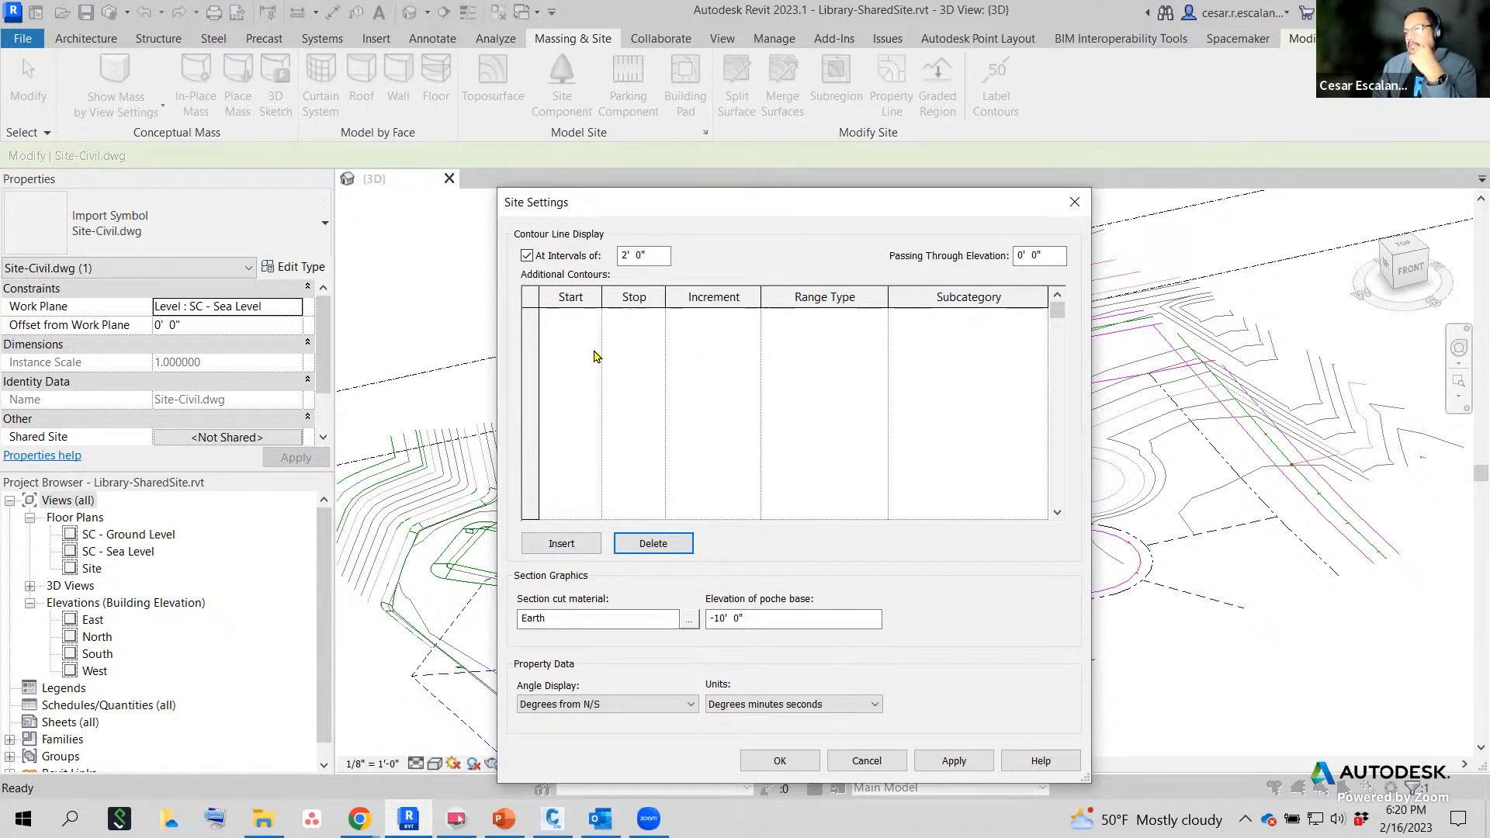
left_click(560, 543)
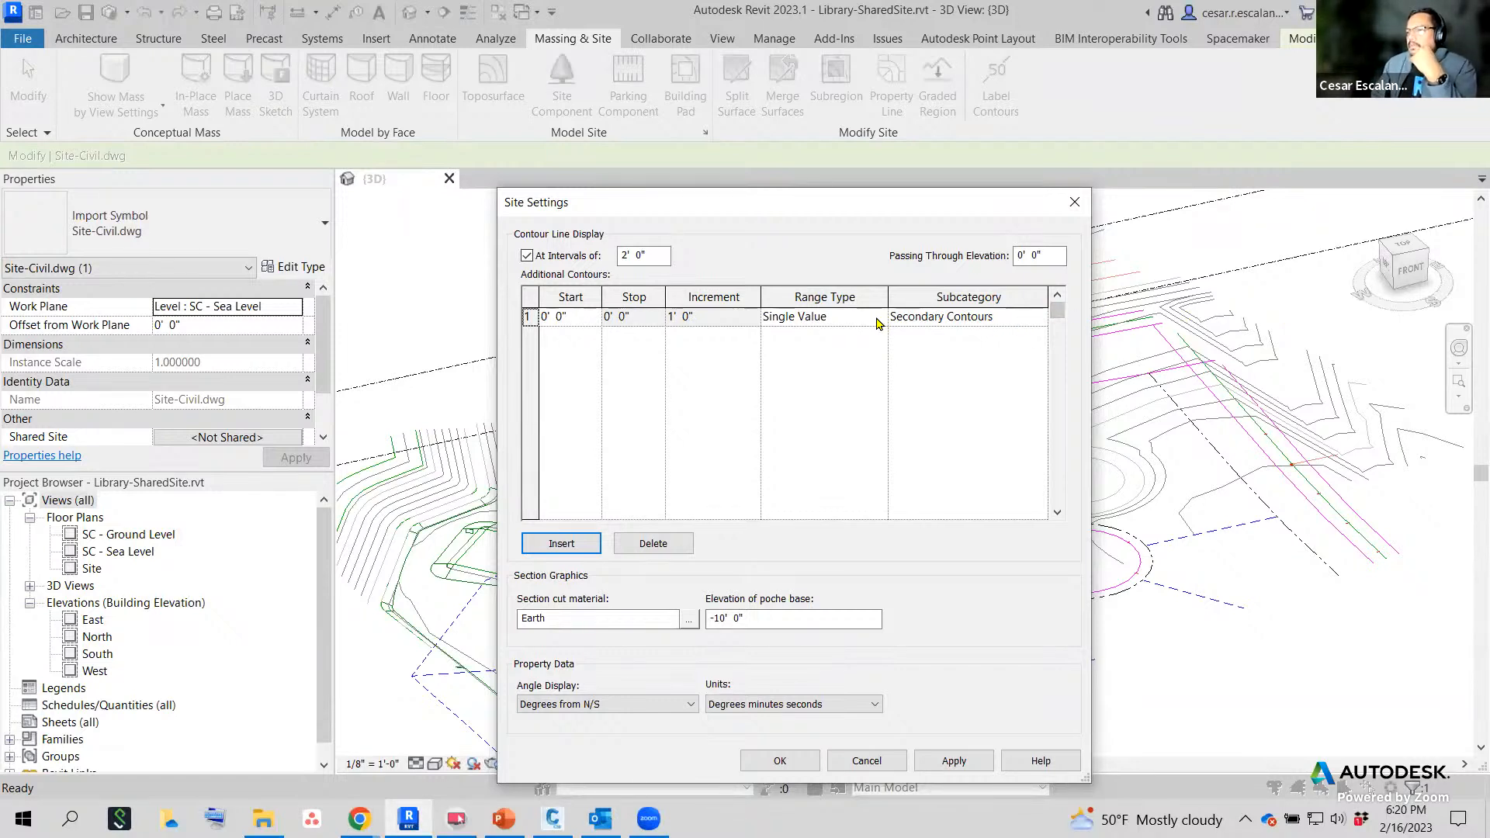
left_click(879, 321)
left_click(819, 351)
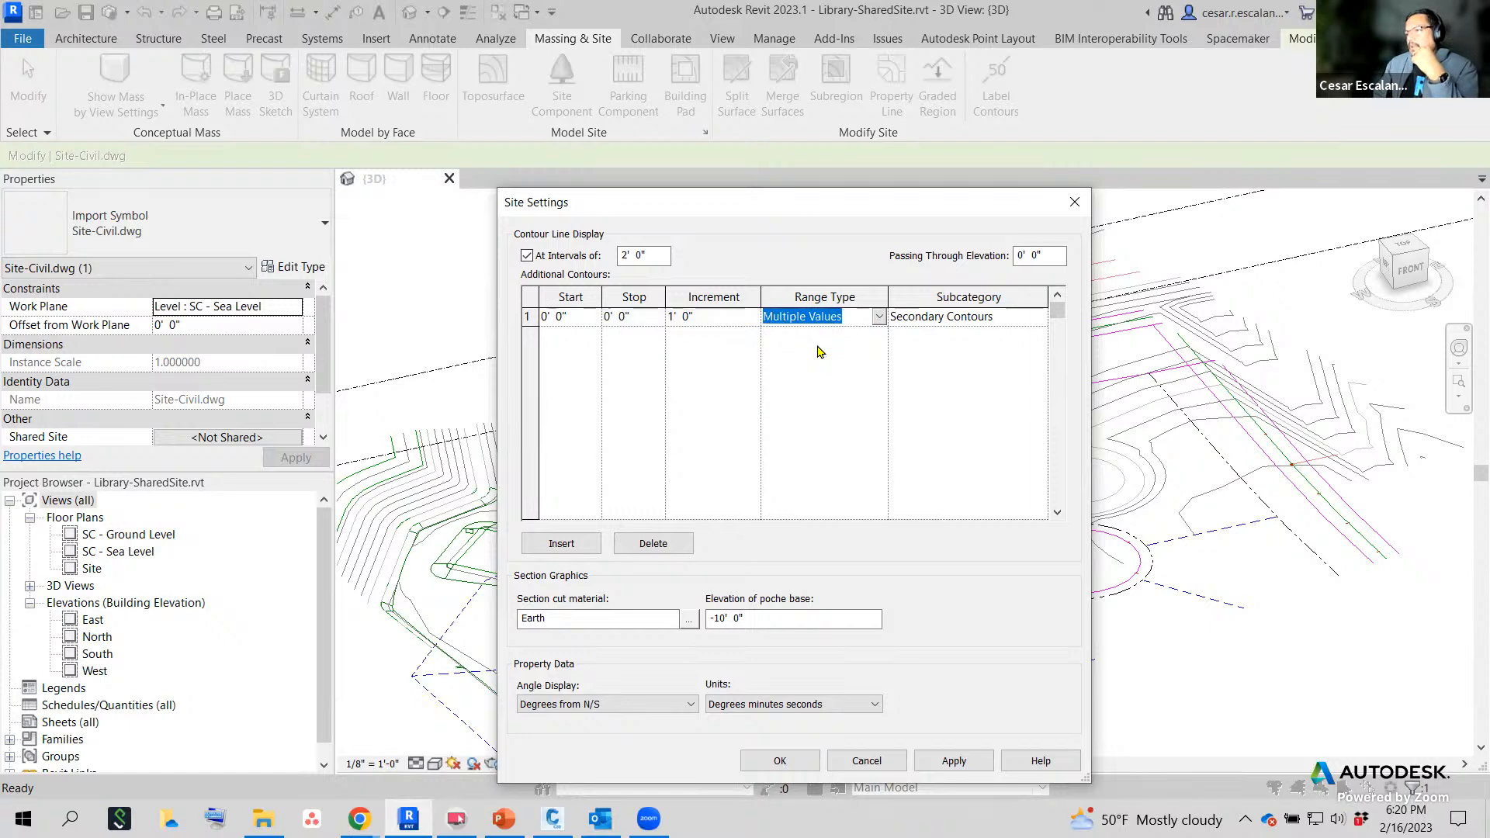
left_click(1043, 321)
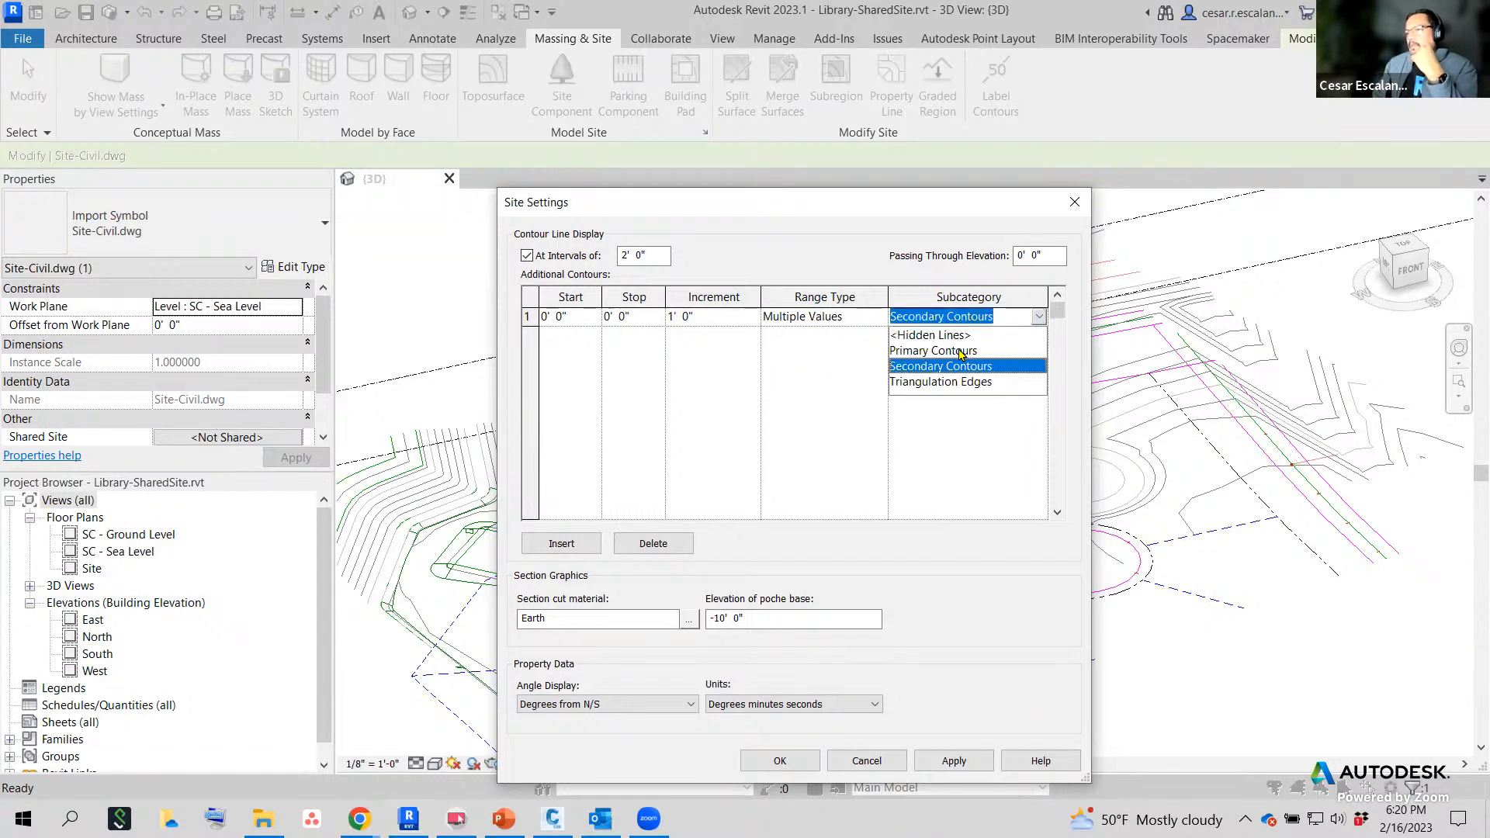
left_click(962, 354)
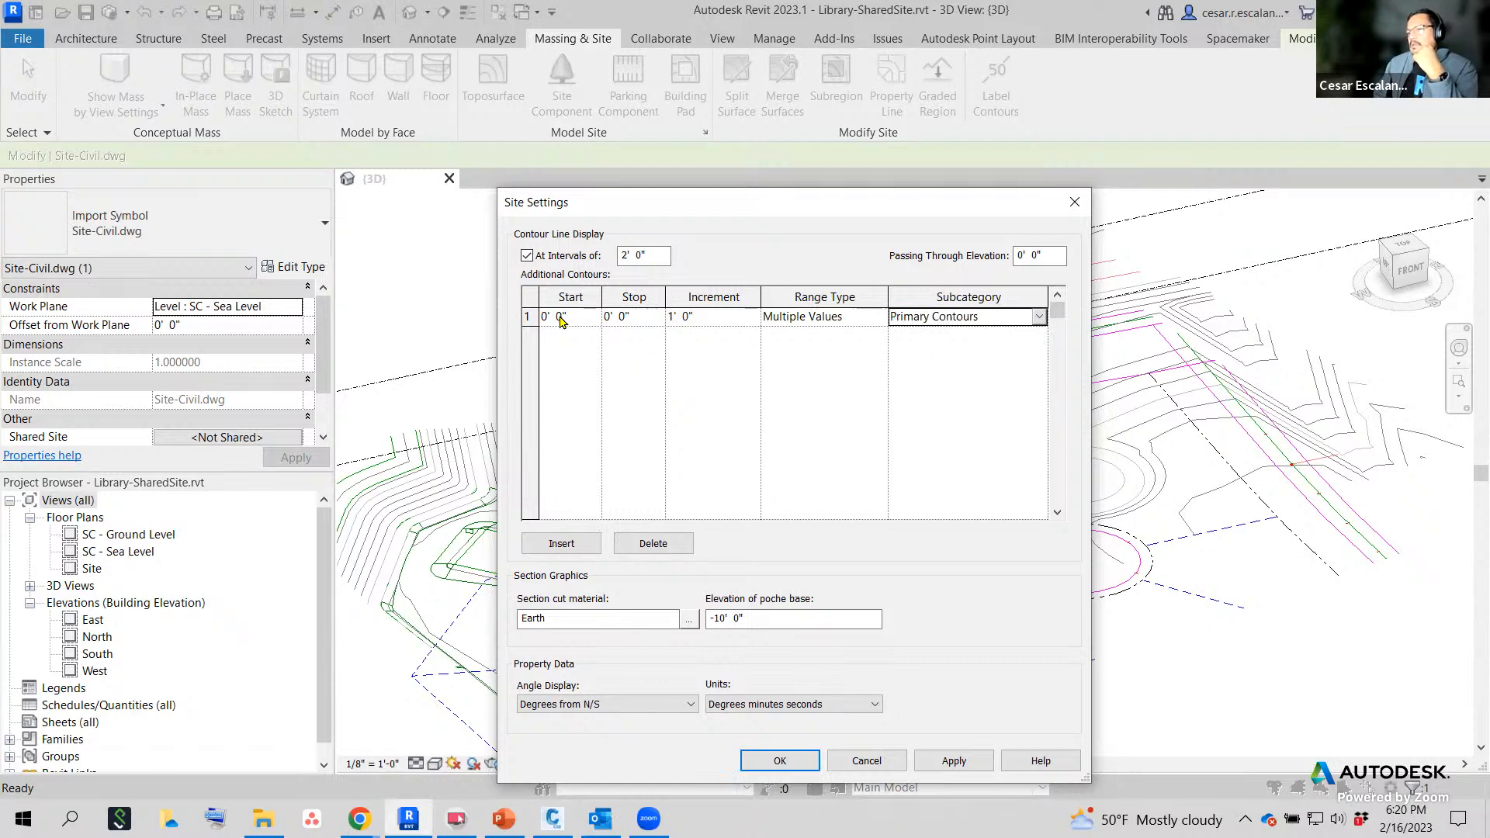
Set the Primary Contours entry to an increment of 10' and a stop elevation of 100'.
left_click(720, 316)
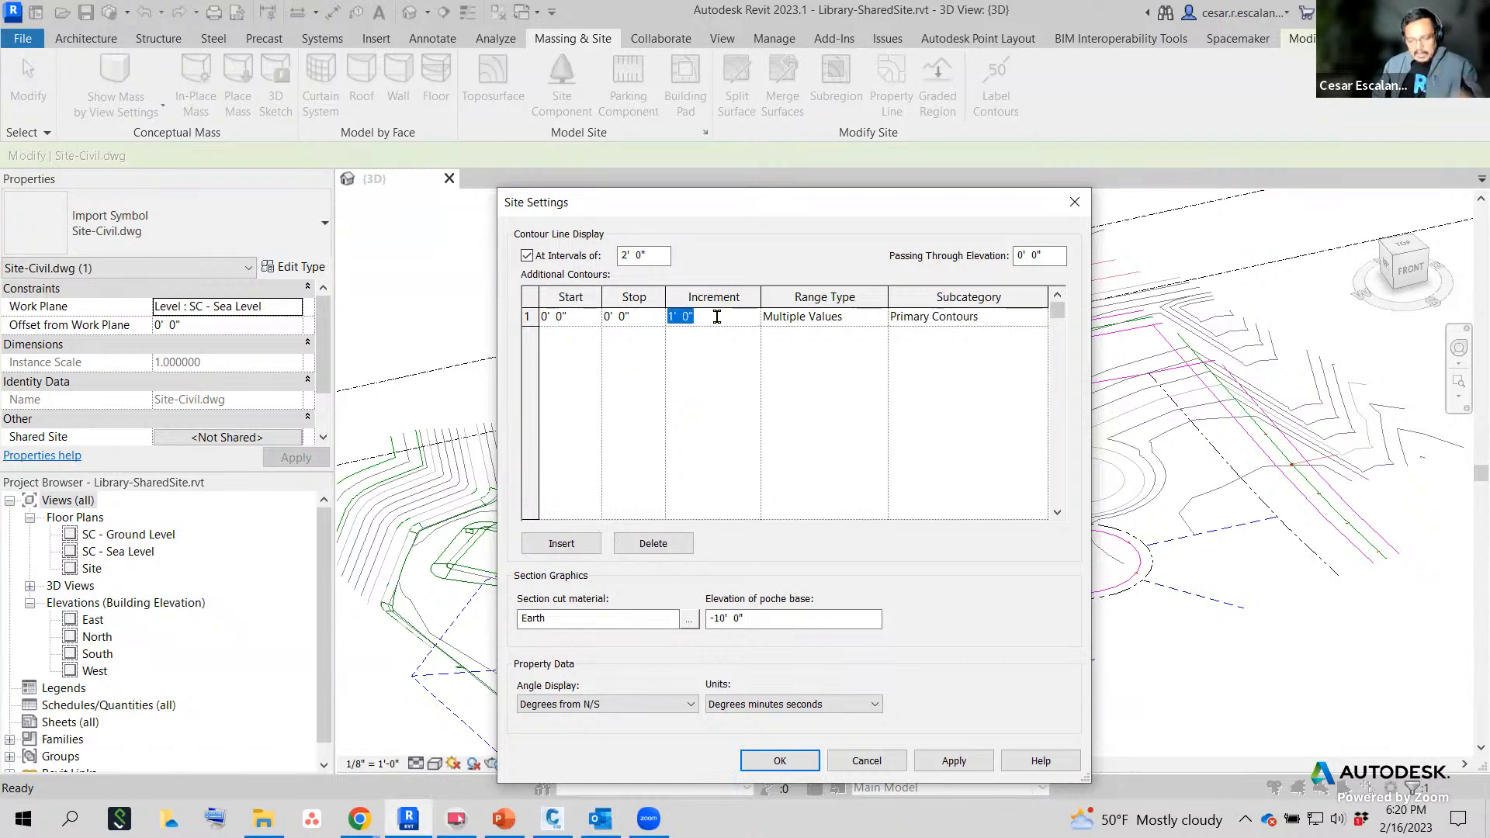
type("10")
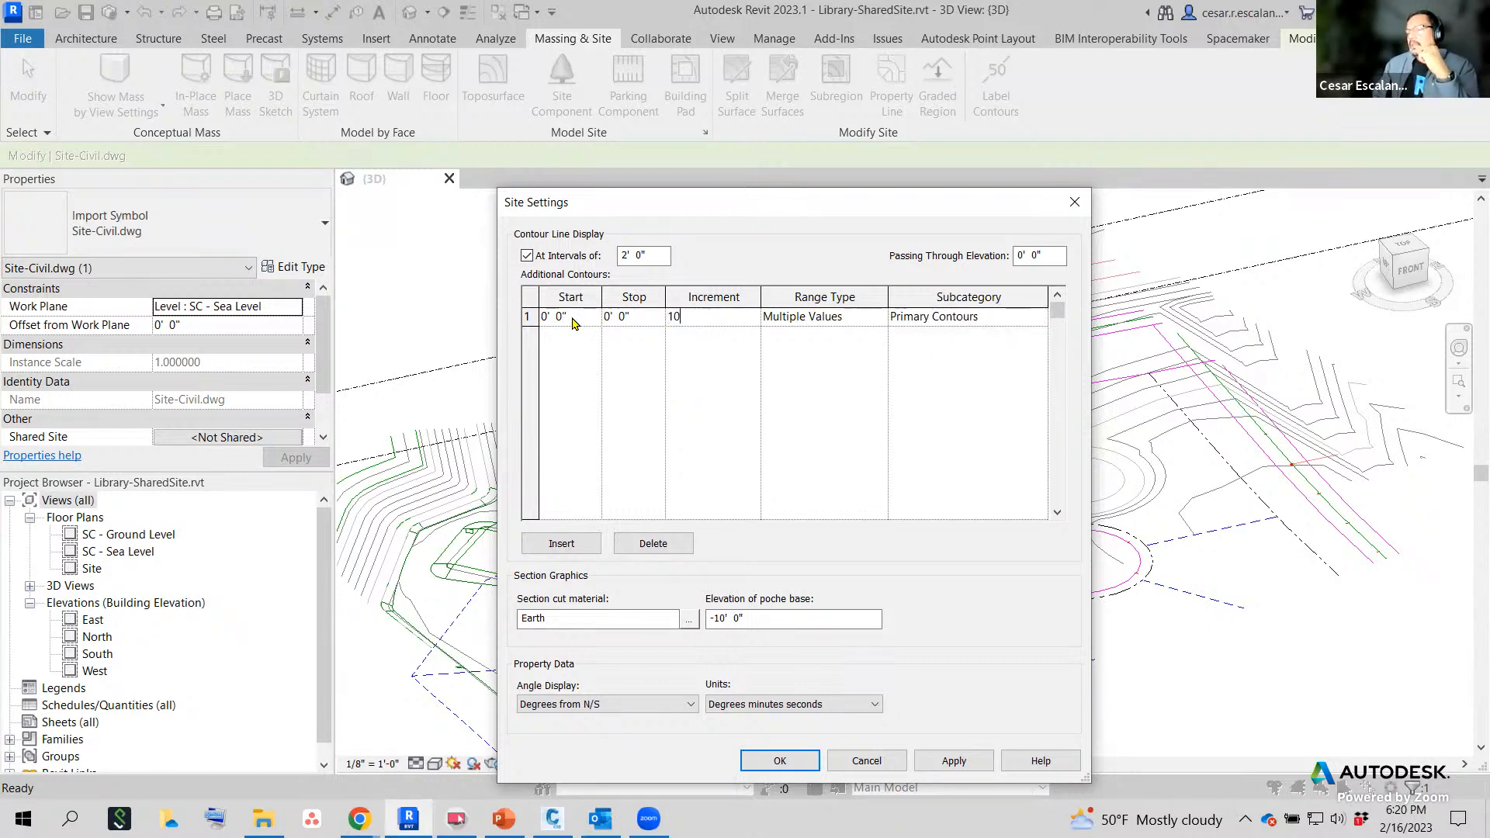
left_click(643, 318)
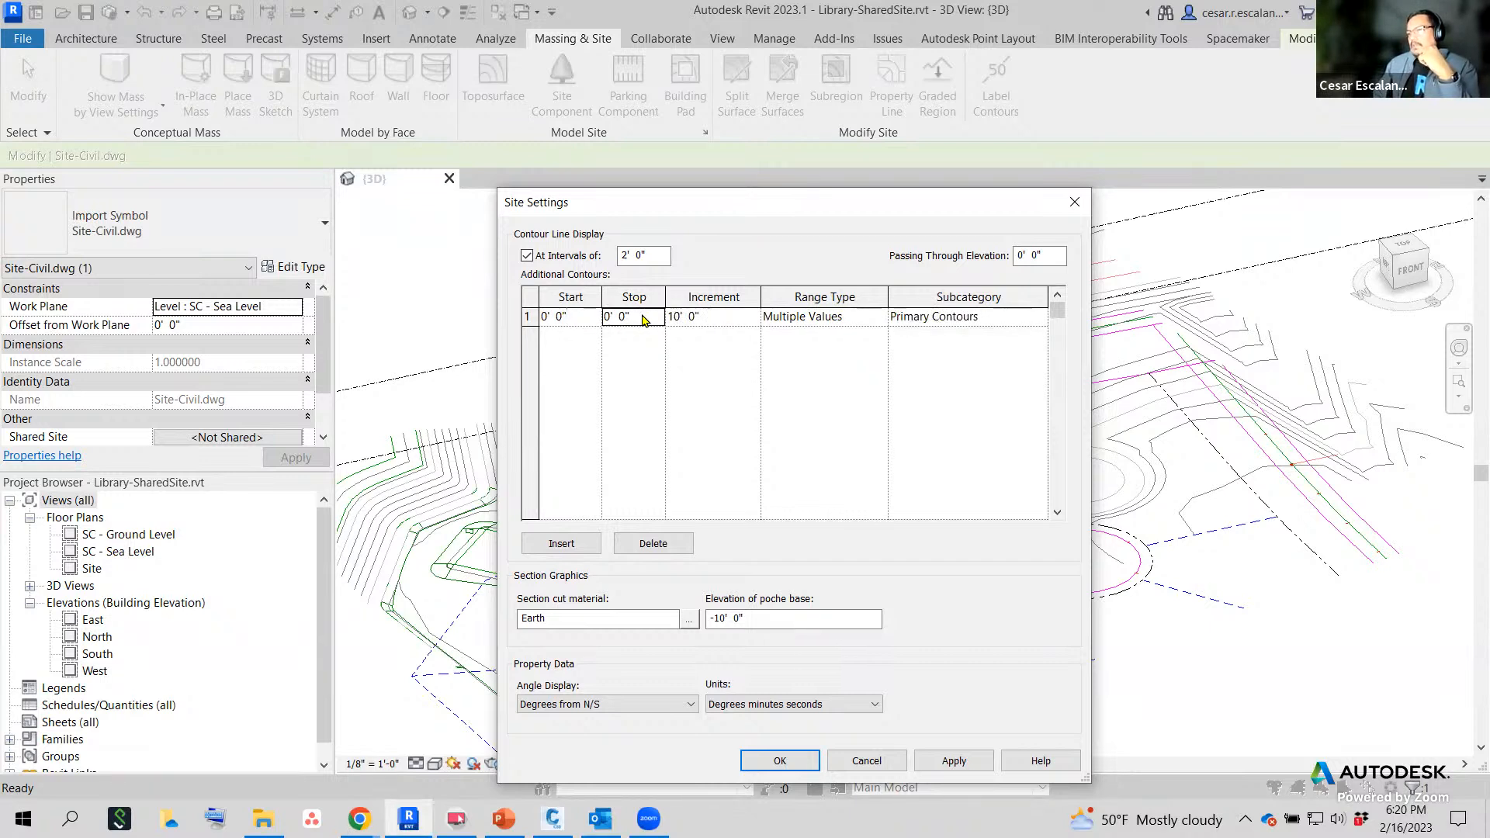
left_click(643, 318)
type("100")
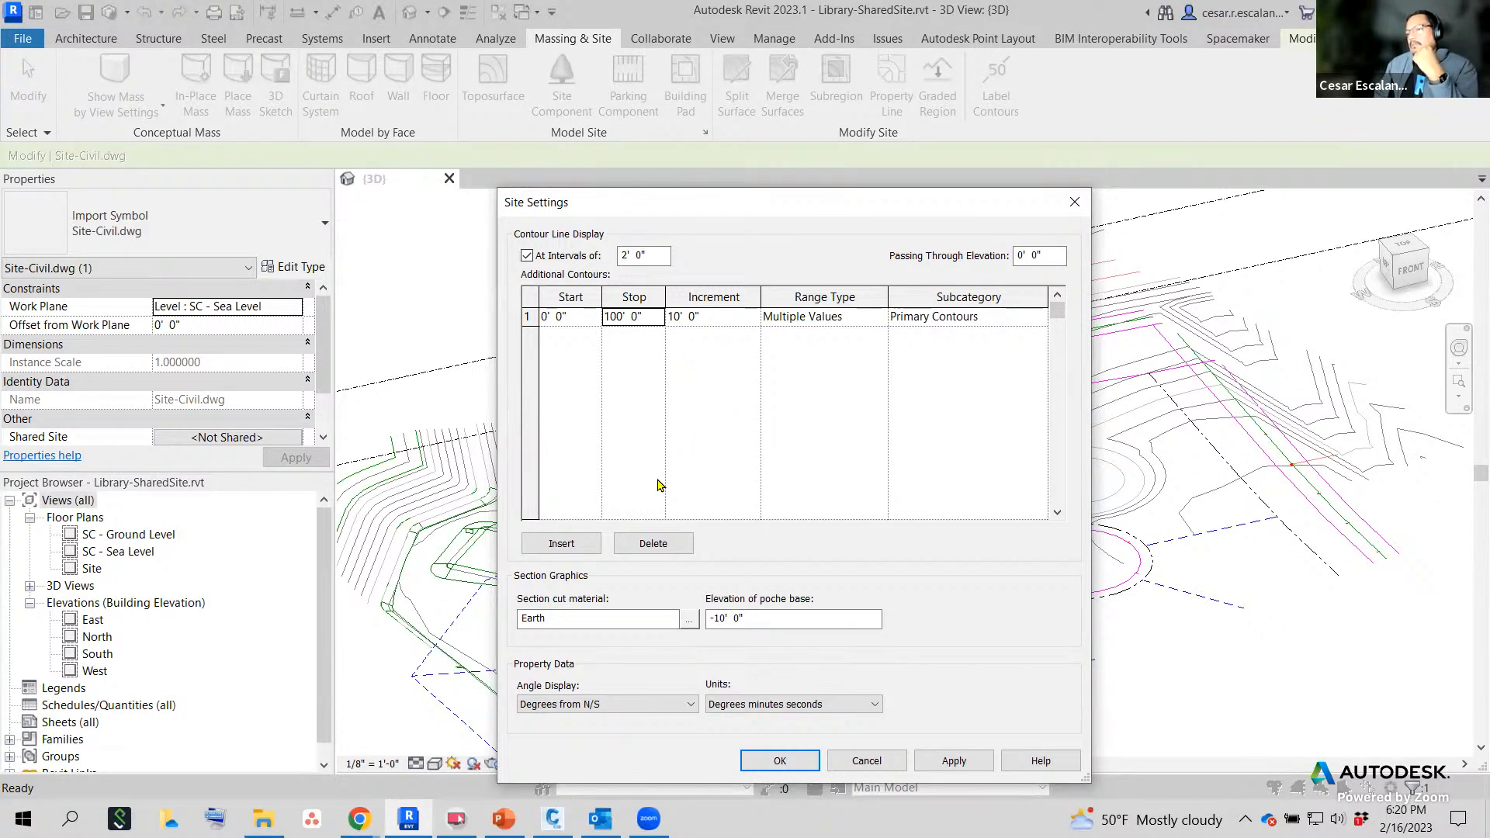
Add a Multiple Values entry for Secondary Contours with a 100' stop and 2' increment, and apply the site settings.
left_click(569, 544)
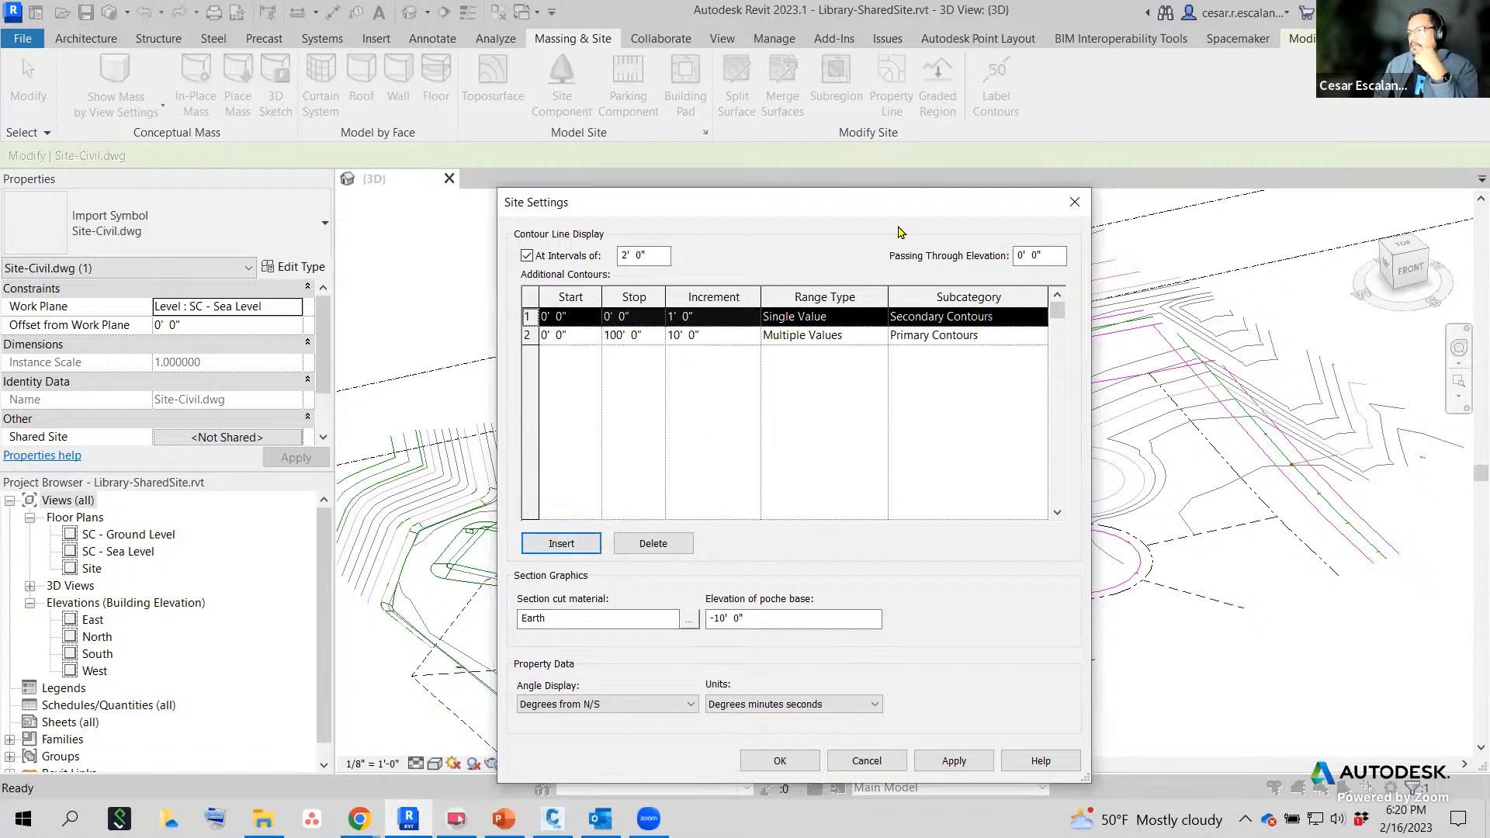
left_click(881, 315)
left_click(879, 315)
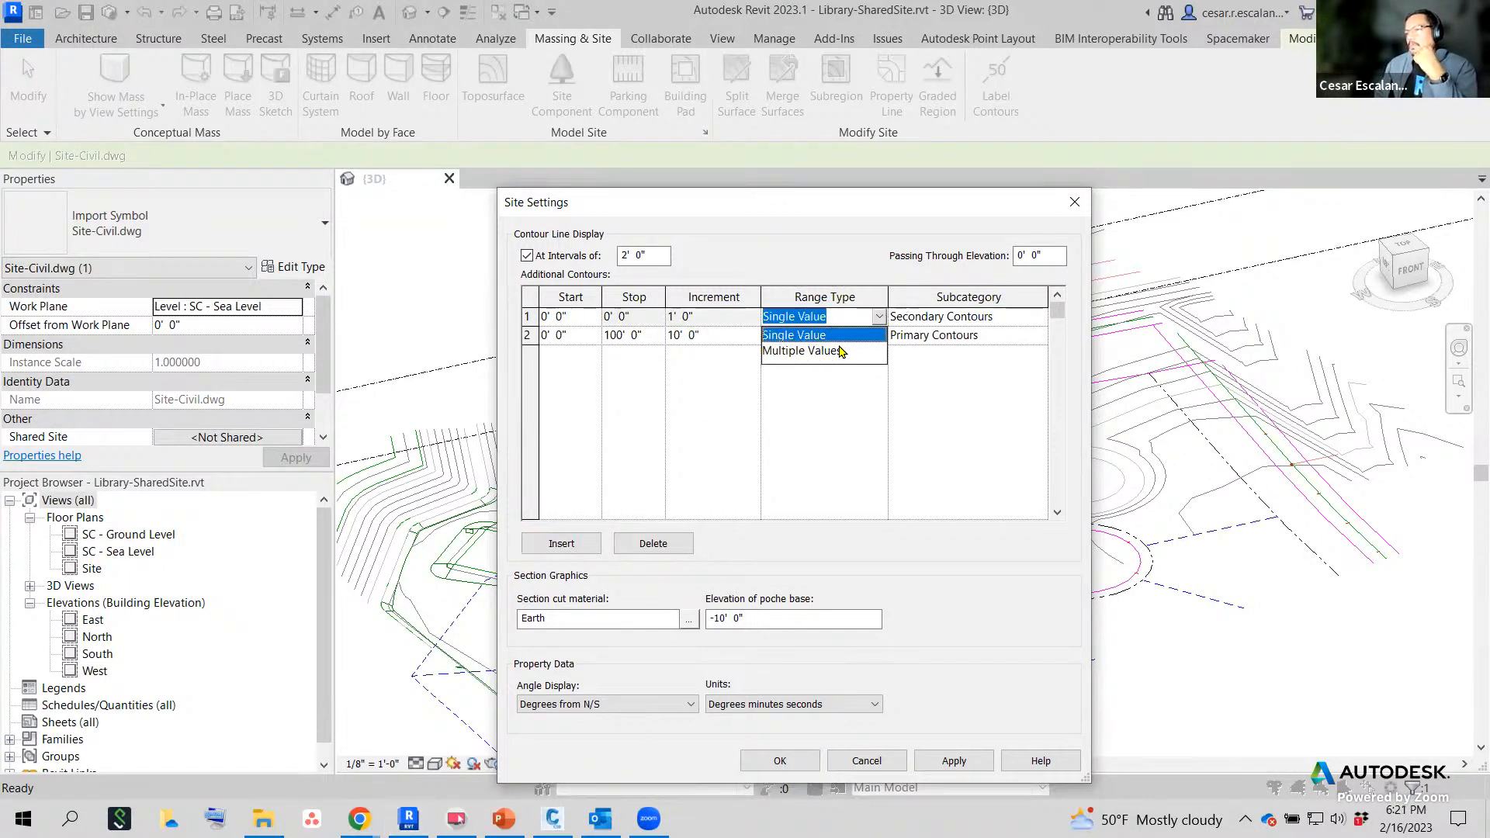
left_click(840, 351)
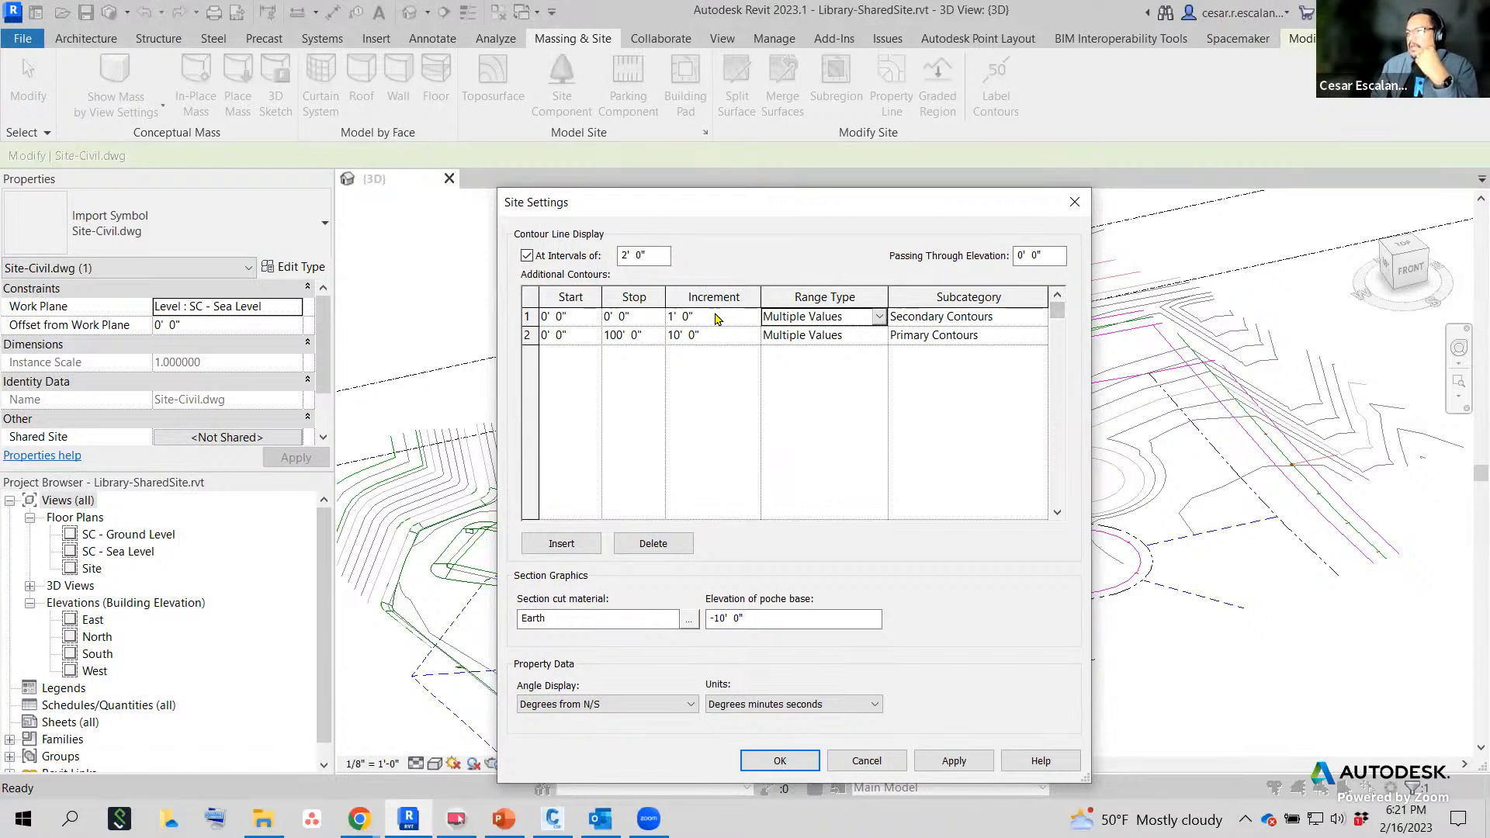
left_click(656, 321)
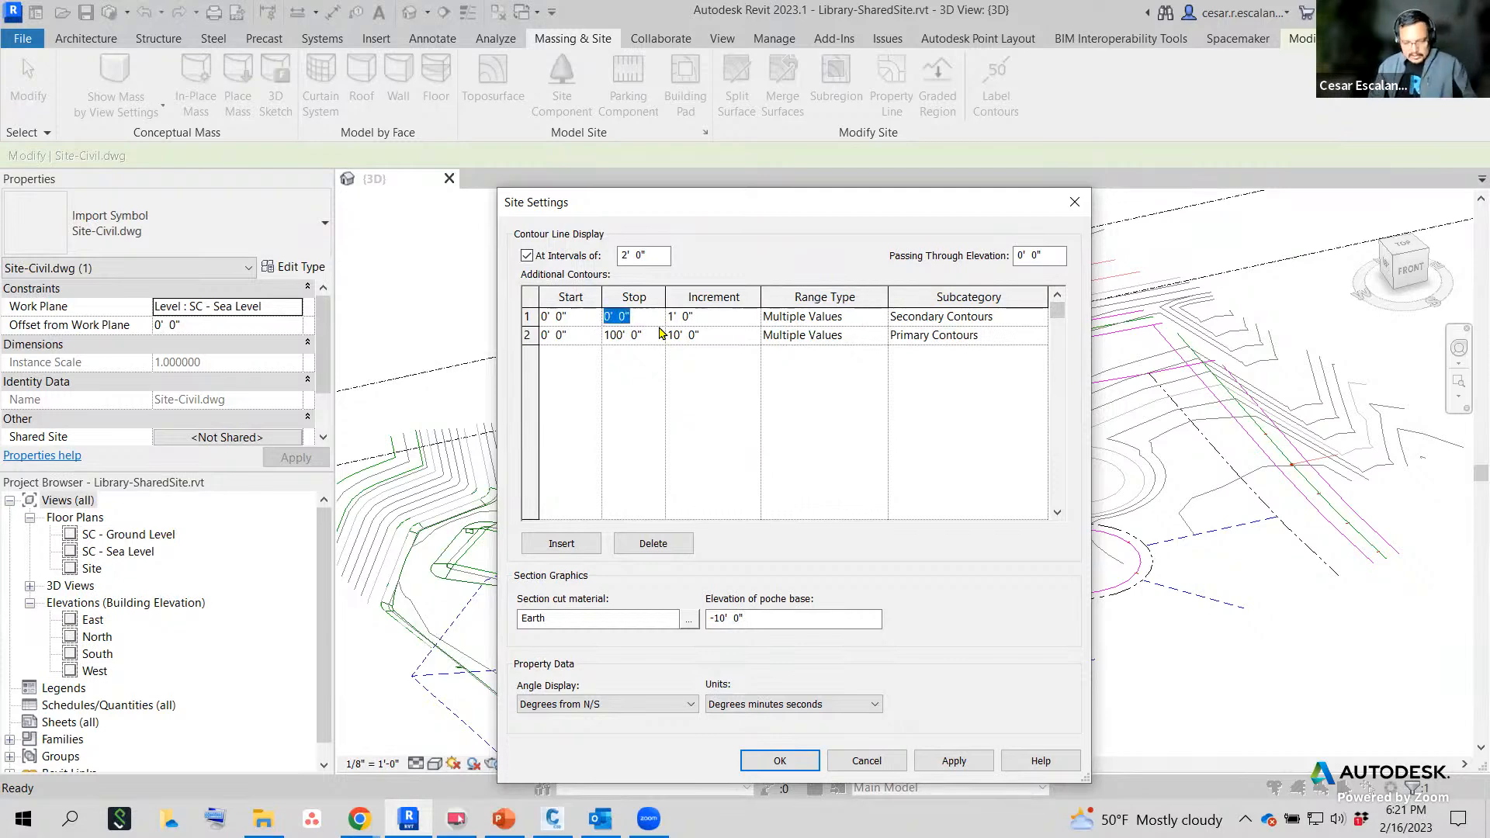
type("100")
key("Tab")
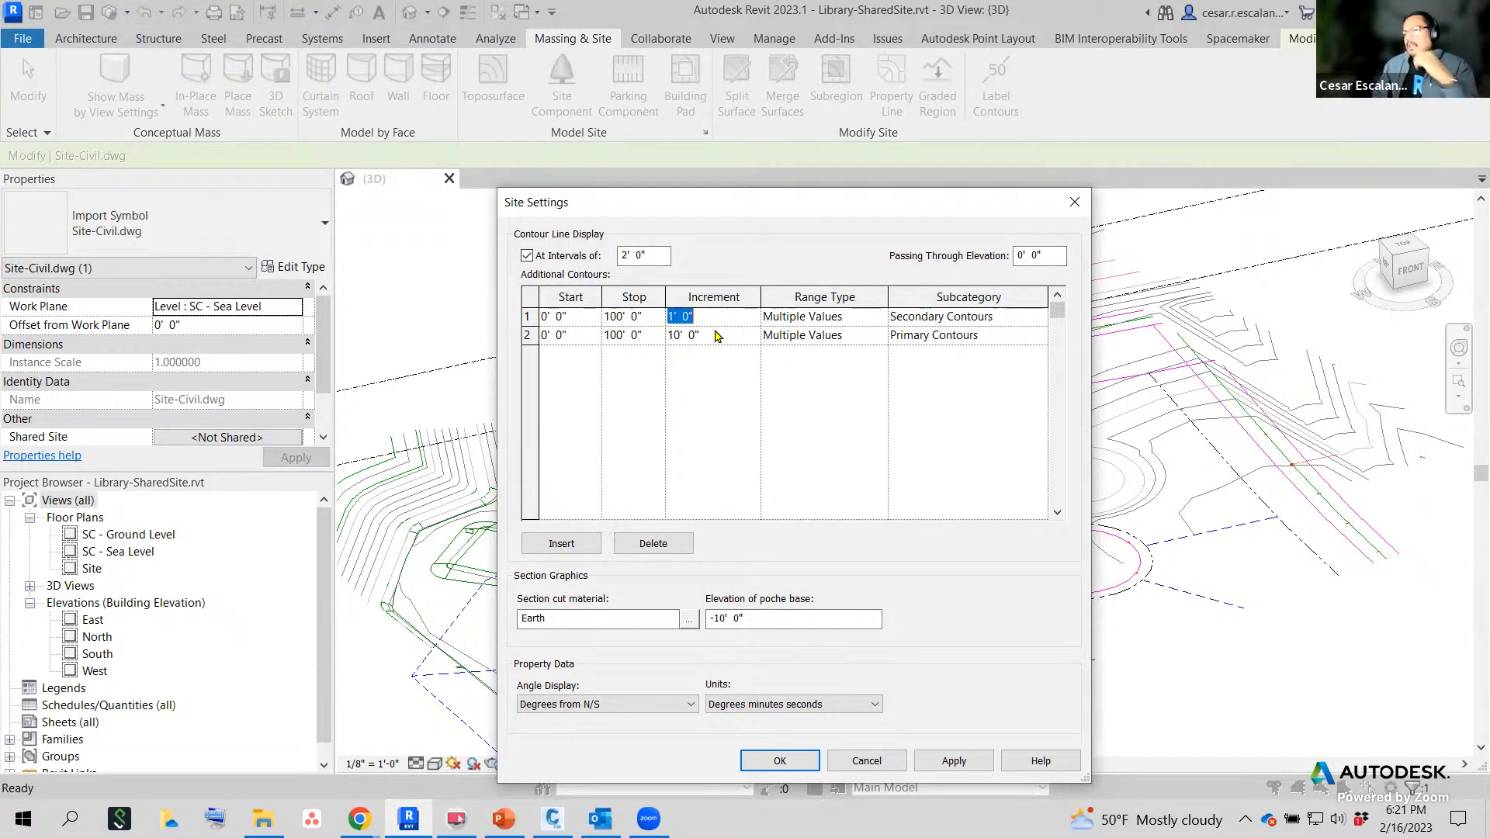
type("2")
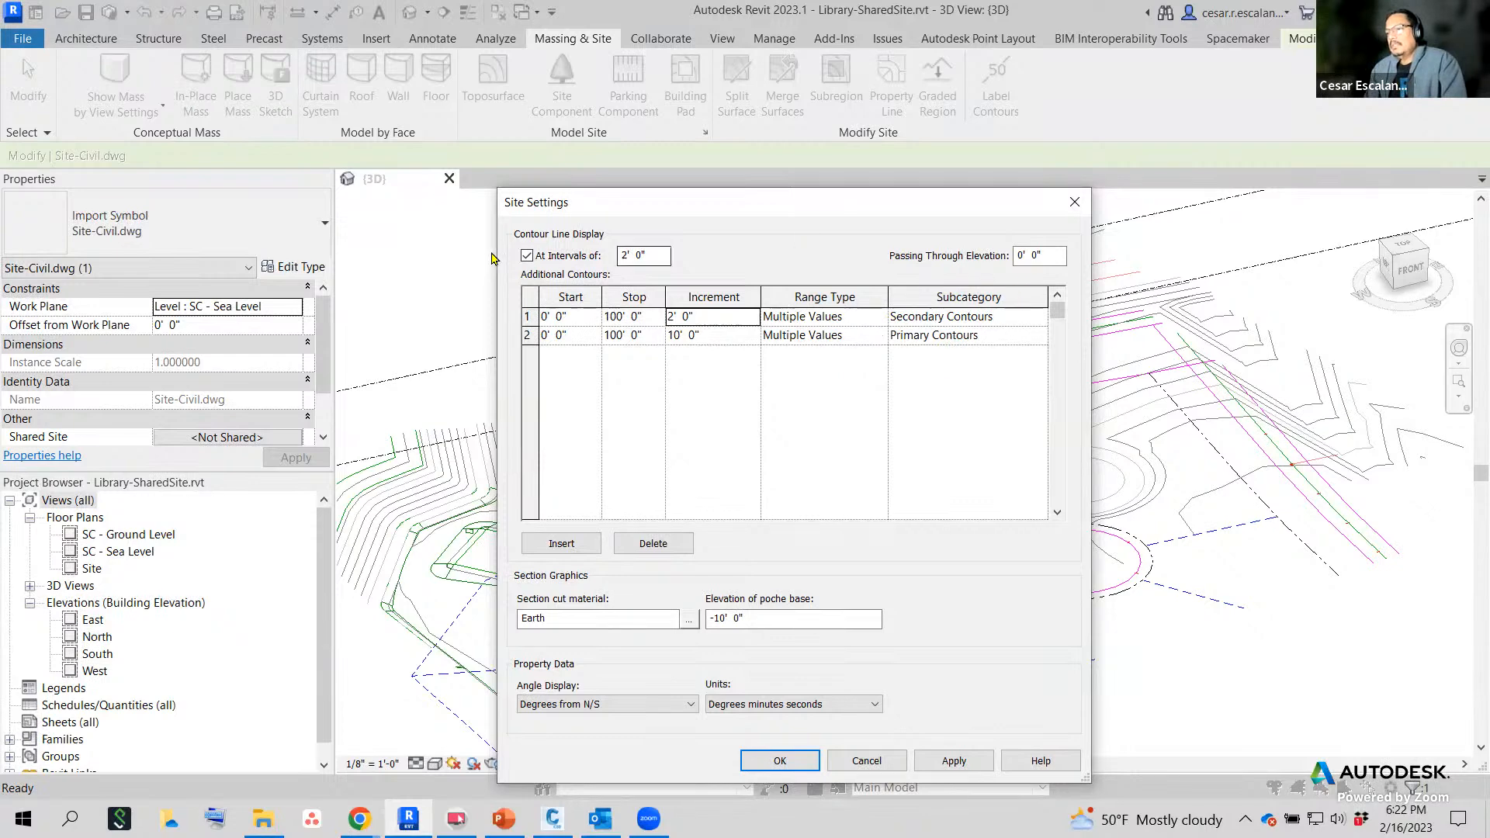
left_click(950, 760)
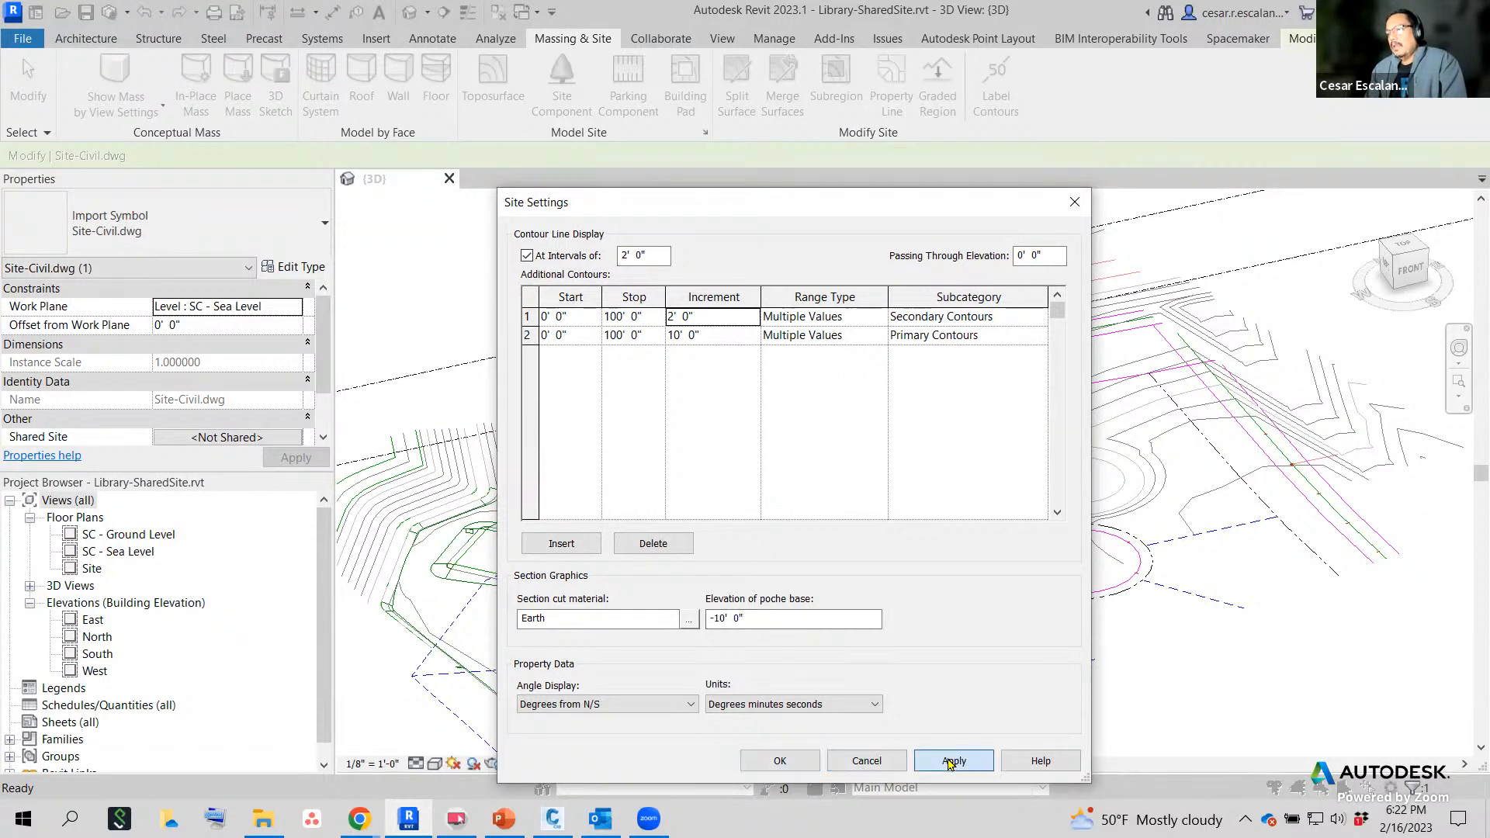
left_click(780, 760)
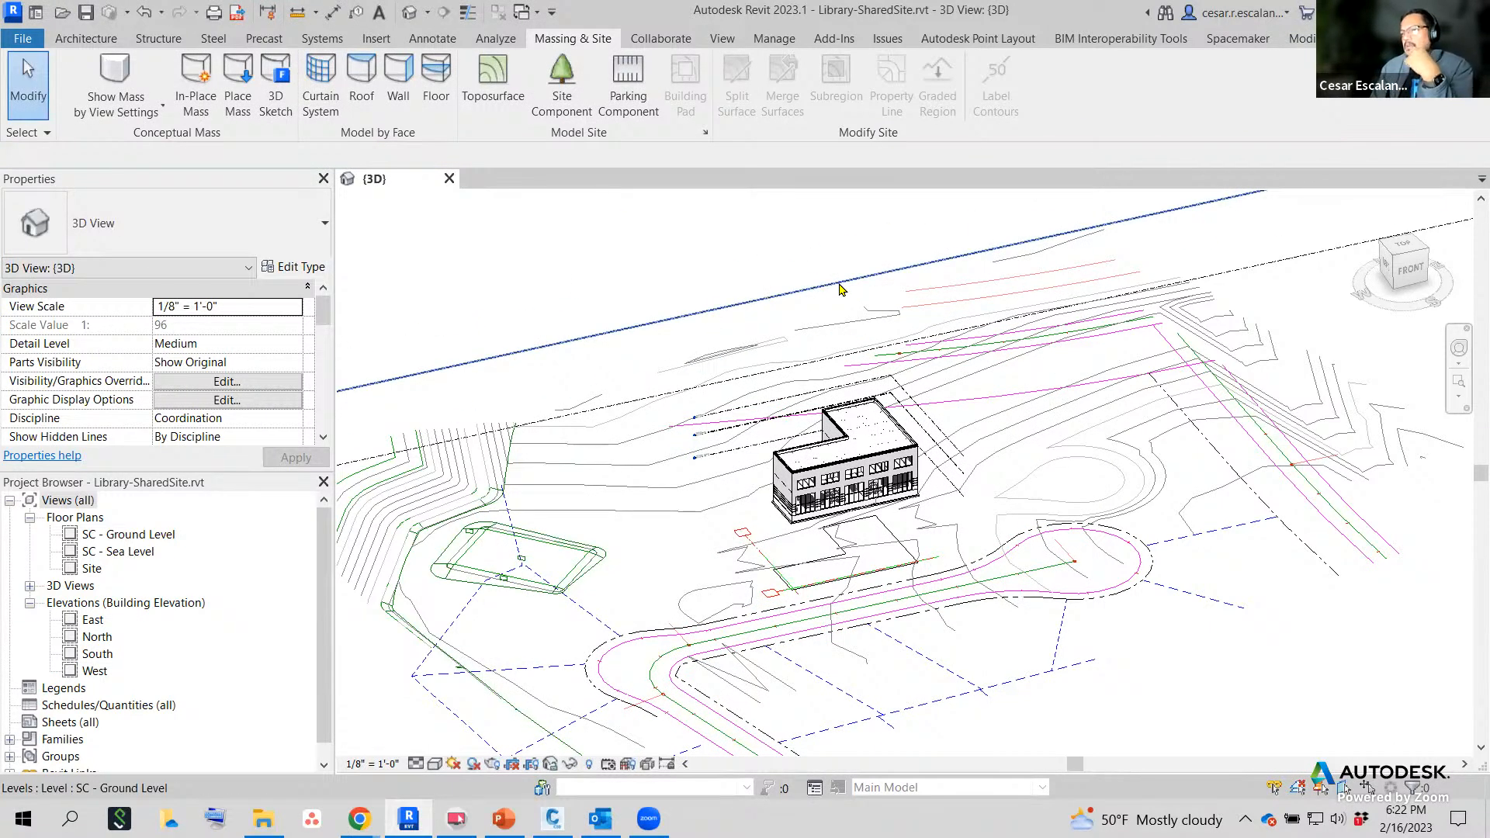
left_click(780, 39)
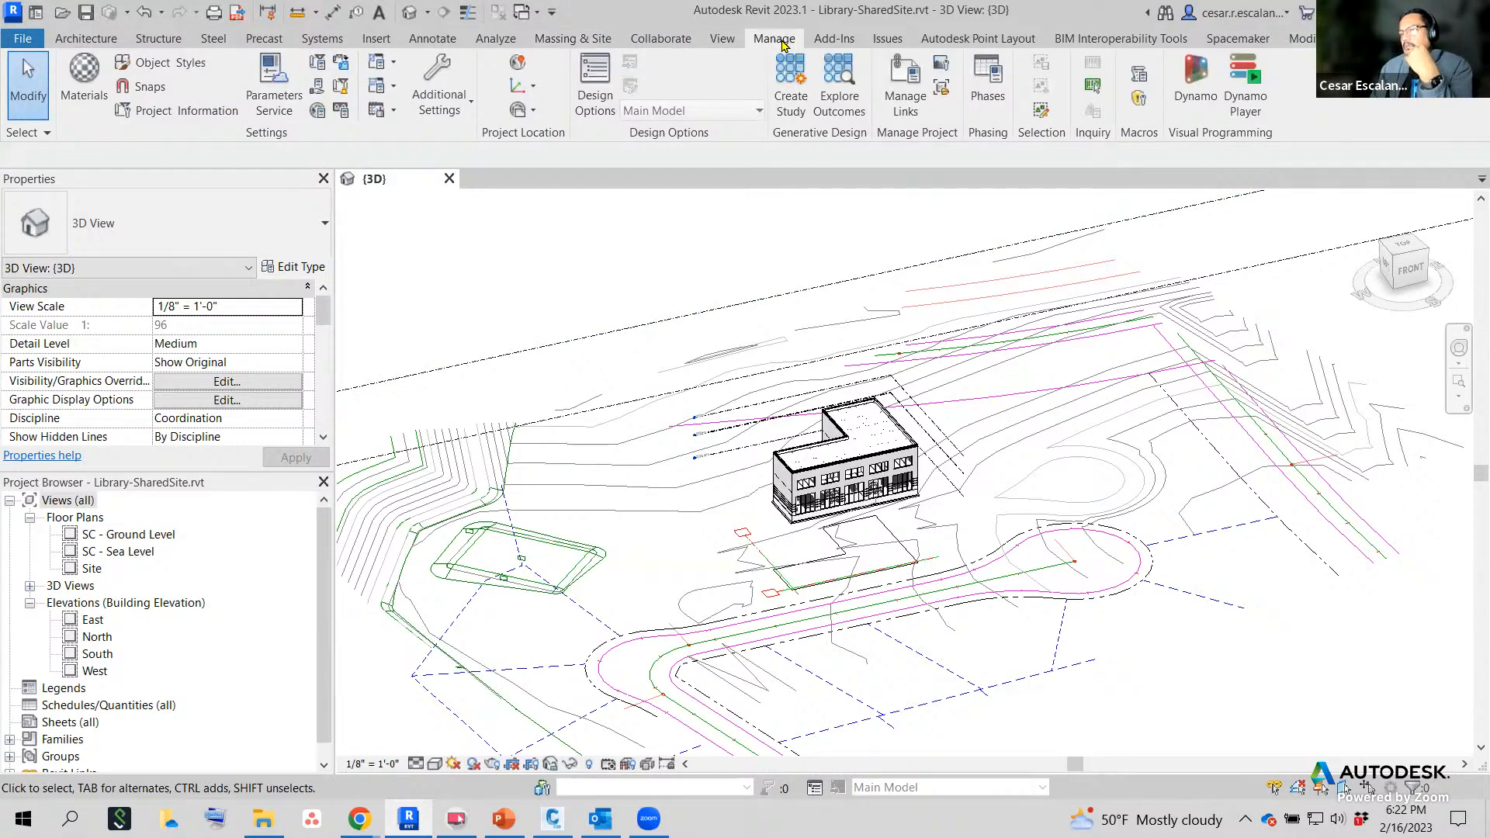
left_click(459, 110)
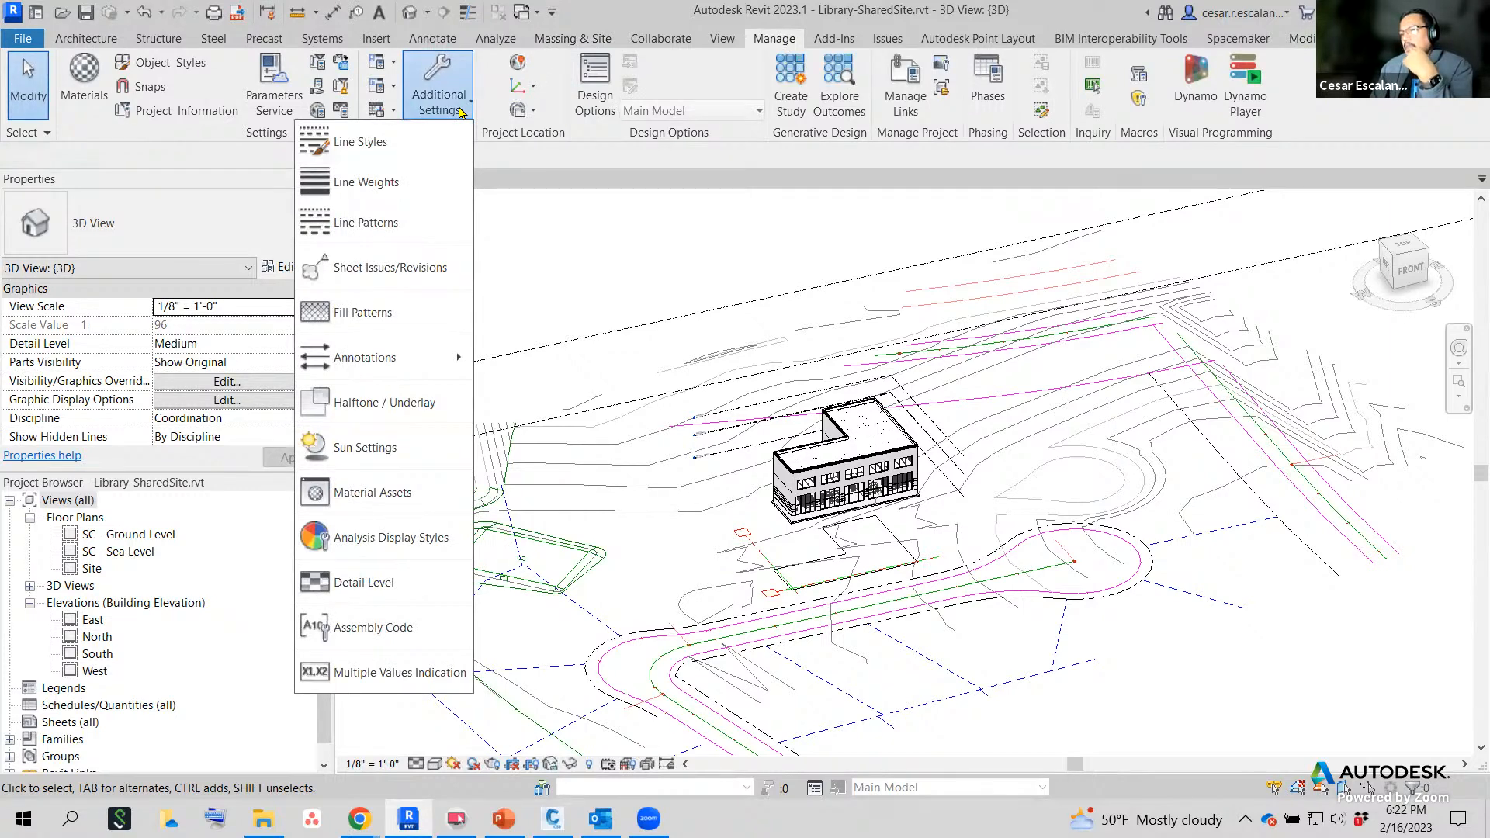
left_click(377, 141)
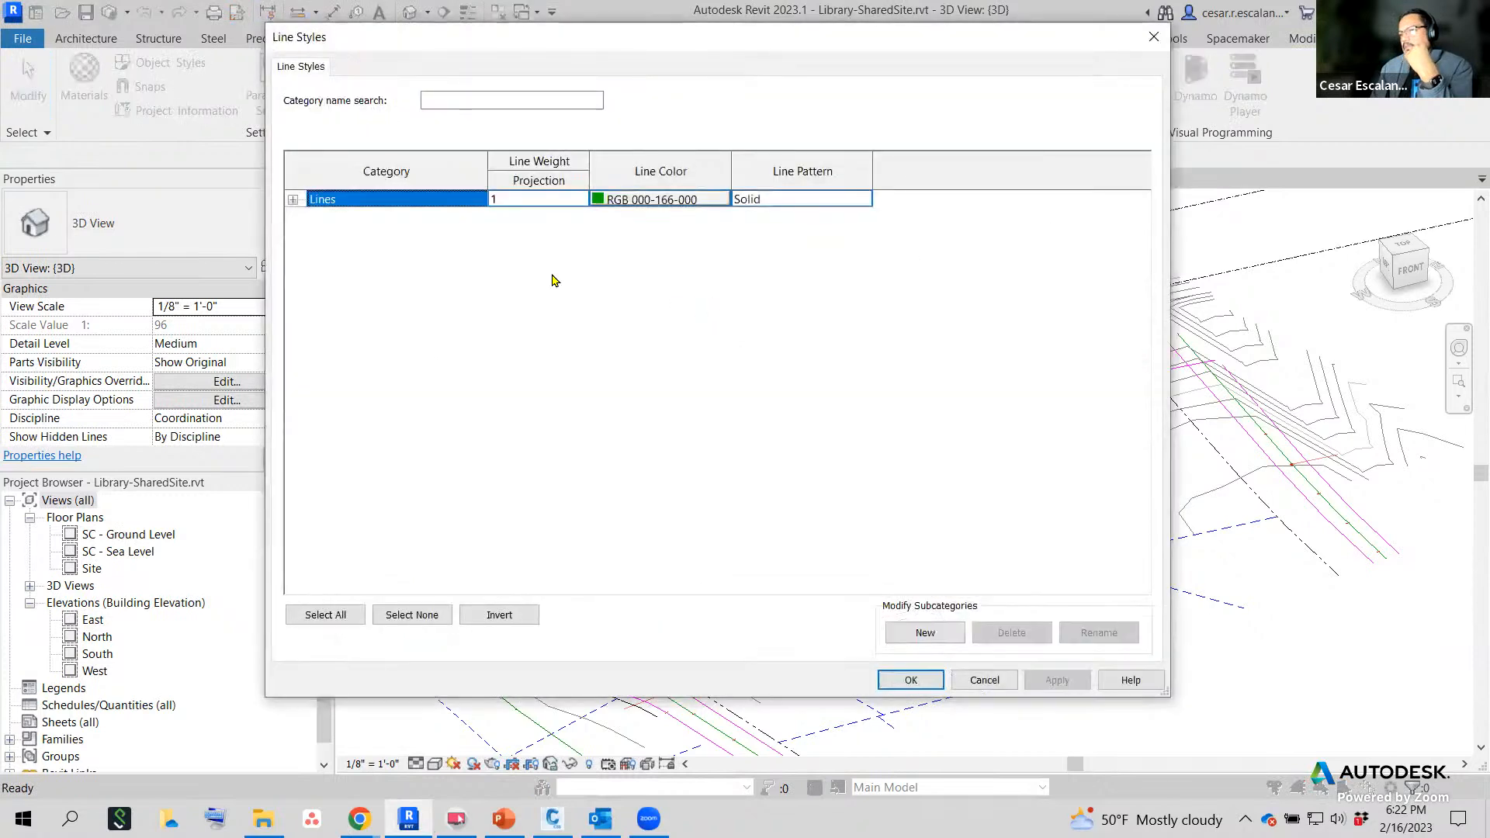
left_click(294, 201)
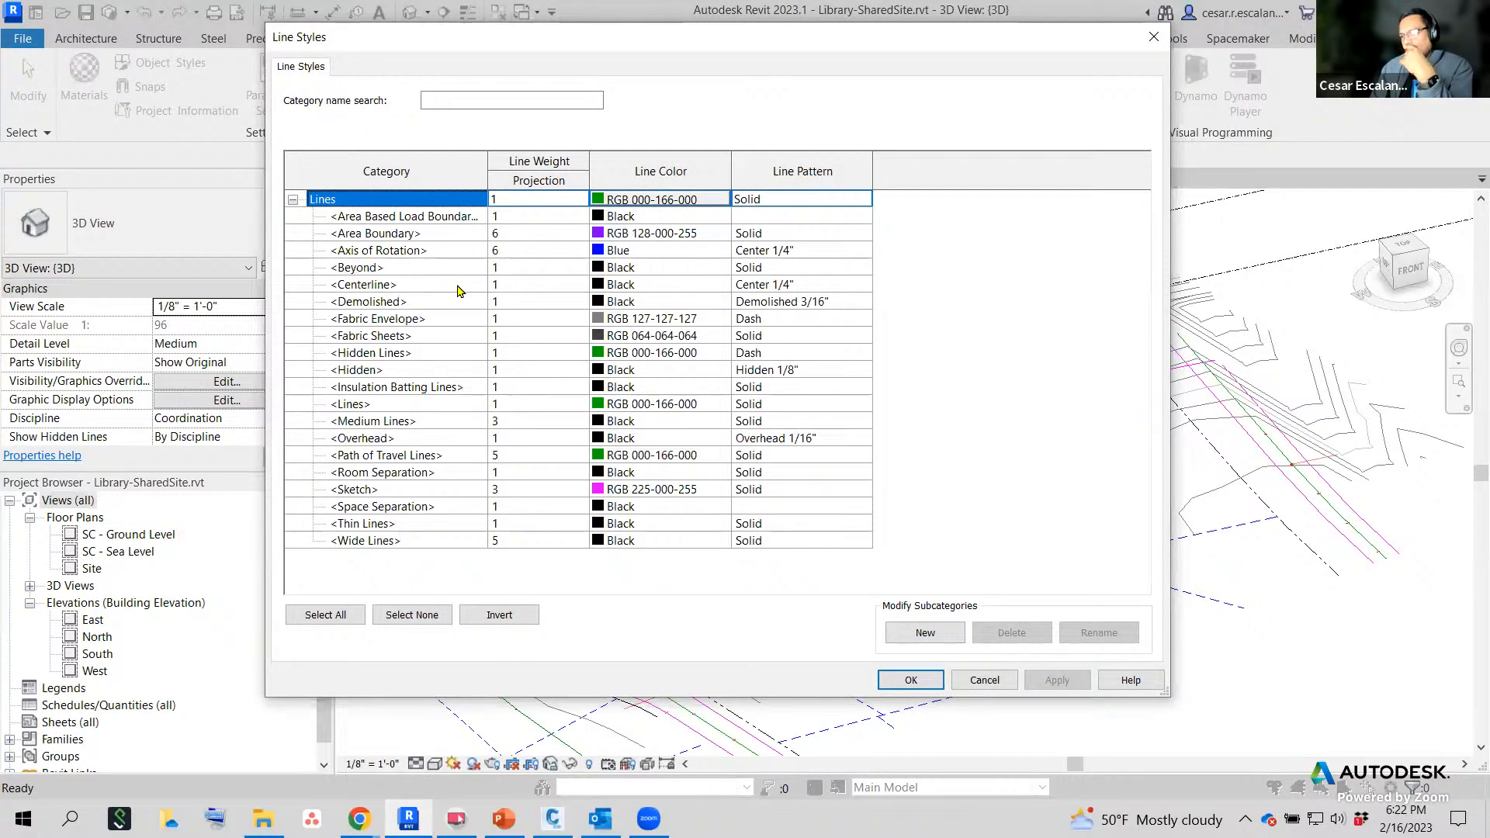
left_click(997, 679)
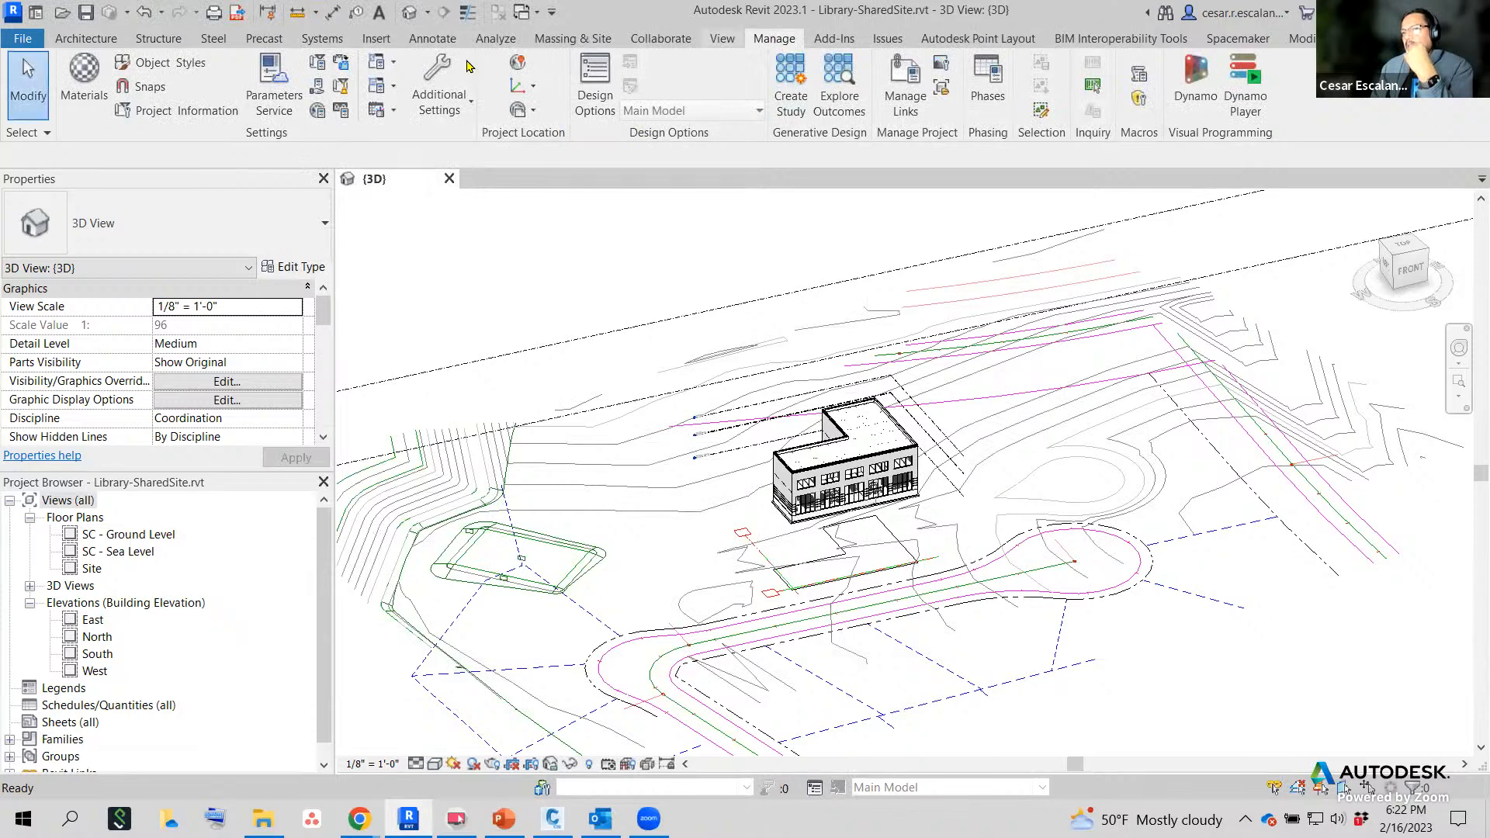
Open Object Styles and expand the Topography category to show its contour subcategories.
left_click(192, 61)
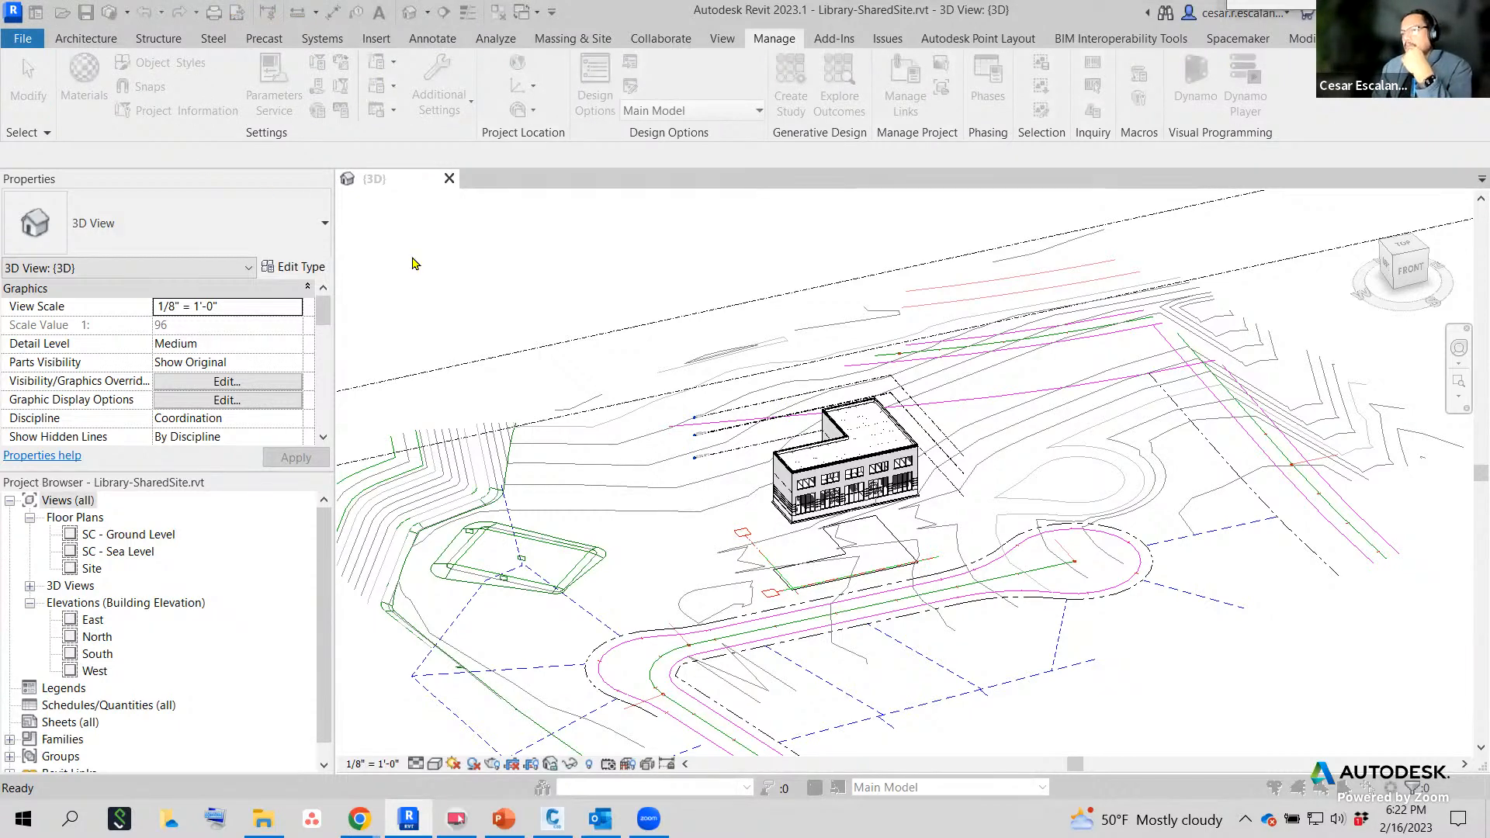
left_click(342, 461)
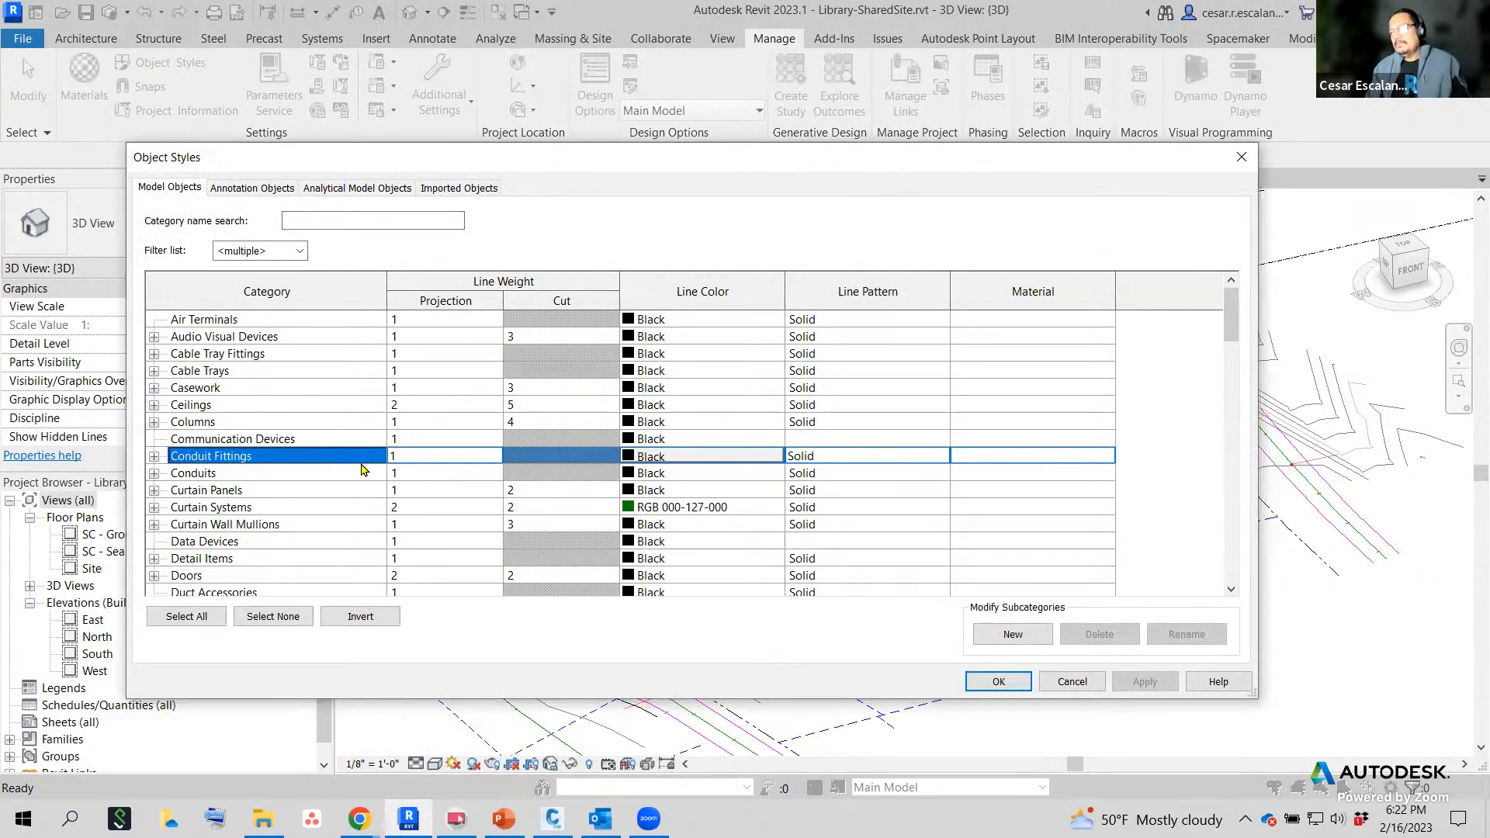
key("s")
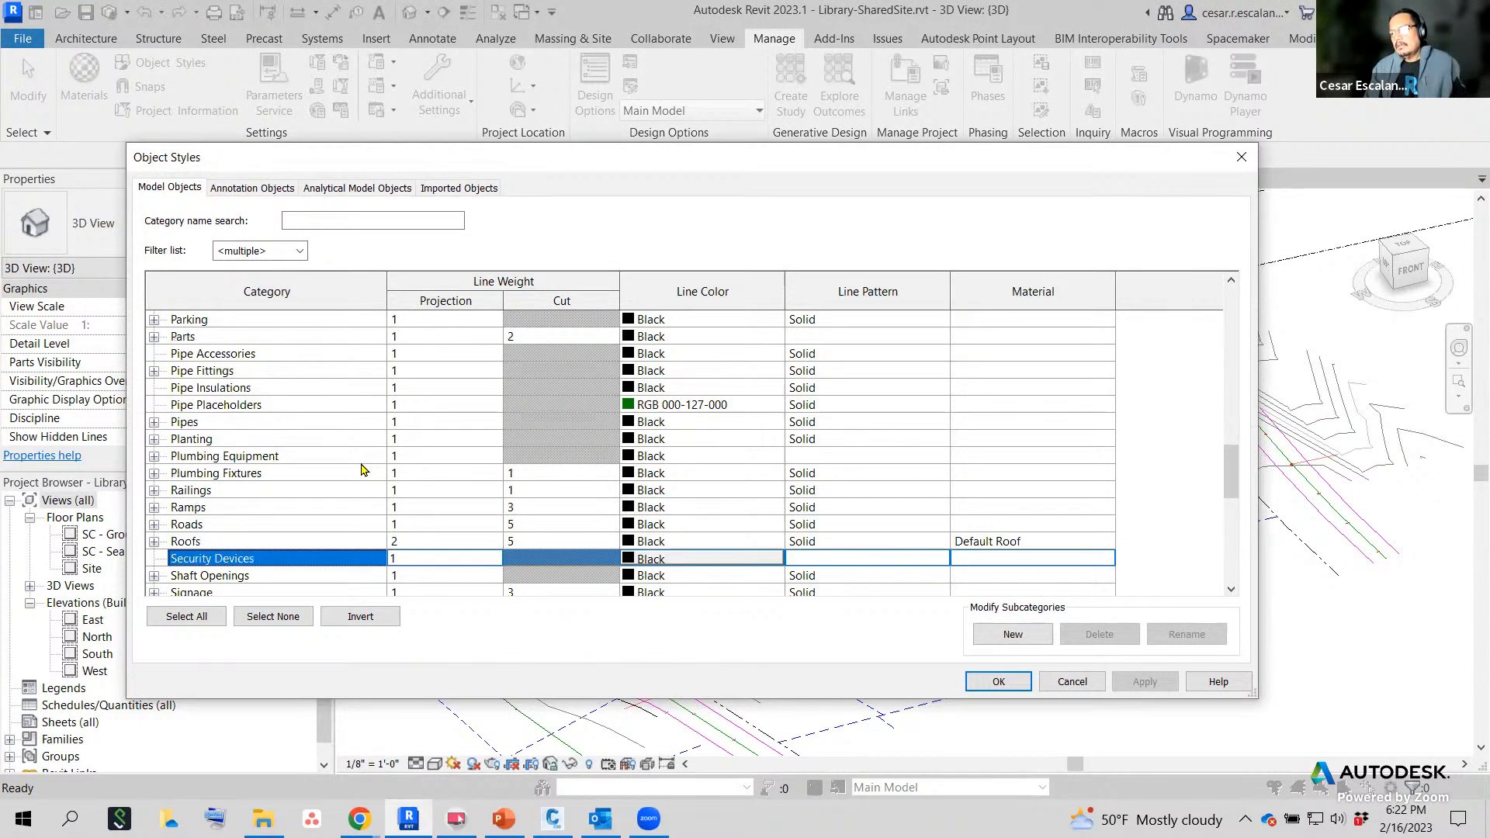
scroll(364, 470, "down", 2)
key("t")
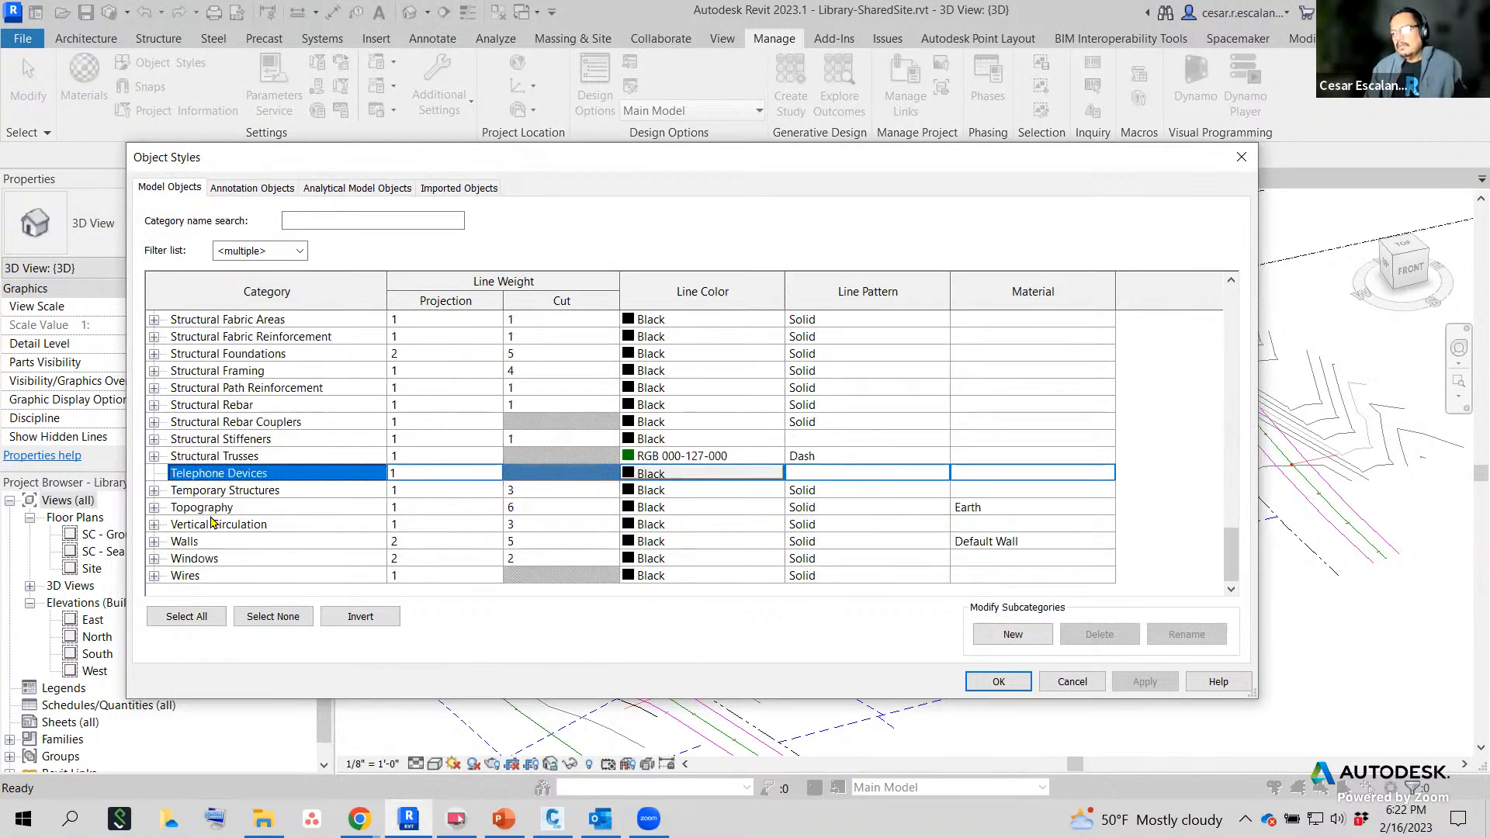
left_click(153, 508)
scroll(252, 558, "down", 1)
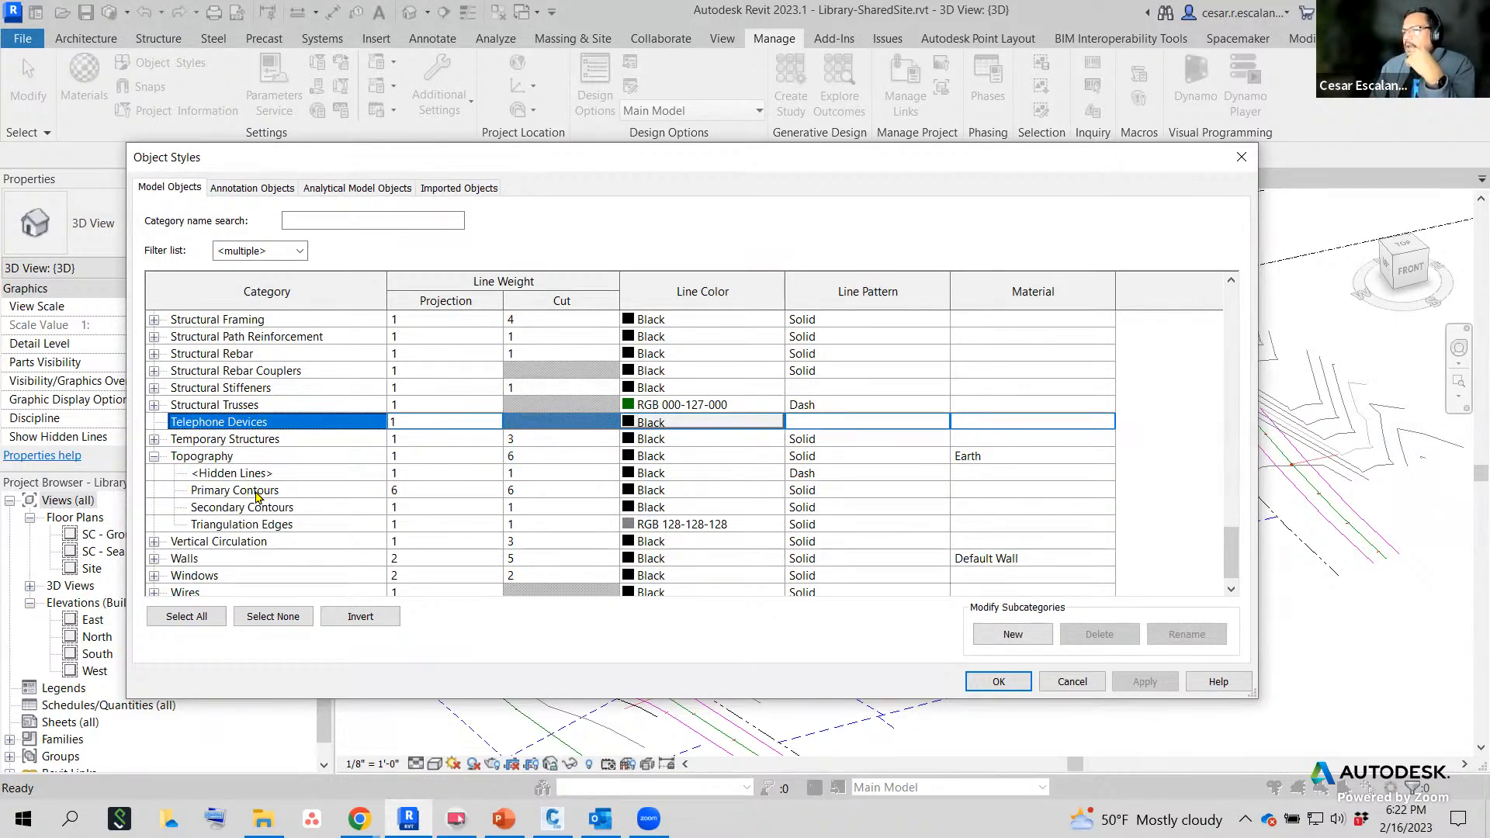
Change the line color of the Secondary Contours subcategory under Topography to light gray, RGB 192-192-192.
left_click(257, 490)
left_click(268, 509)
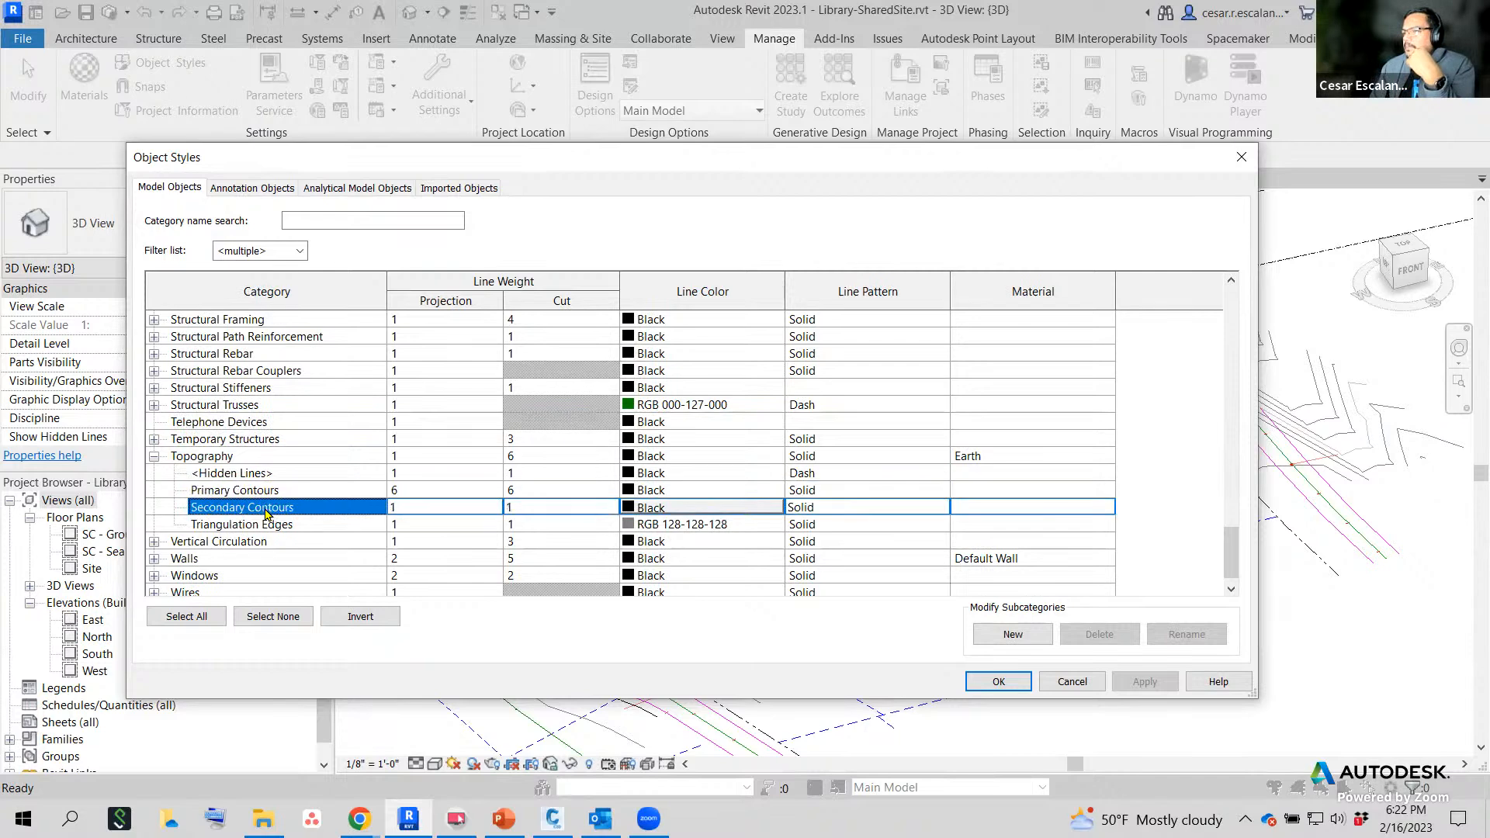
left_click(265, 492)
left_click(269, 508)
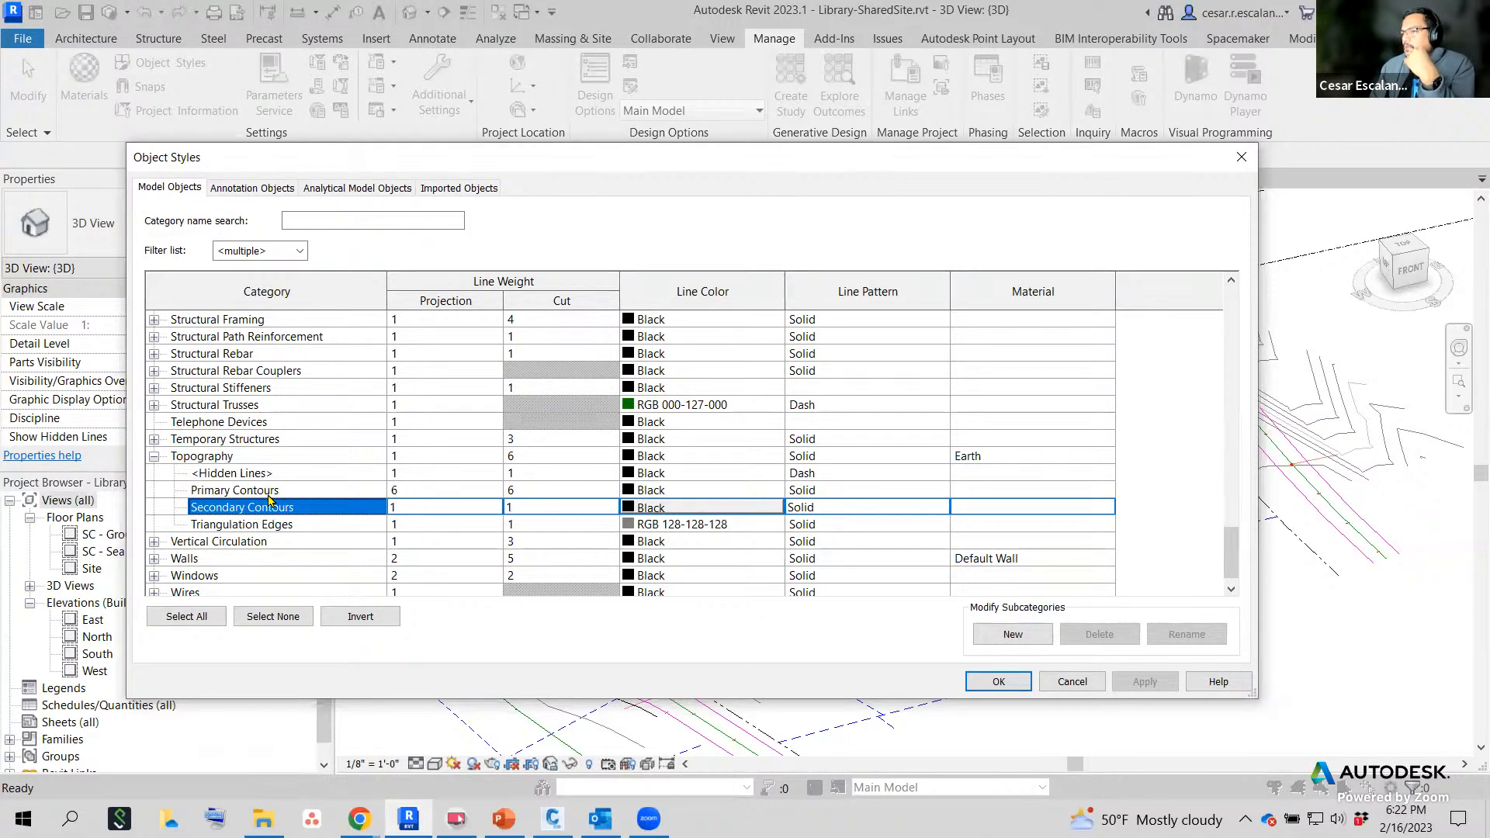
left_click(267, 492)
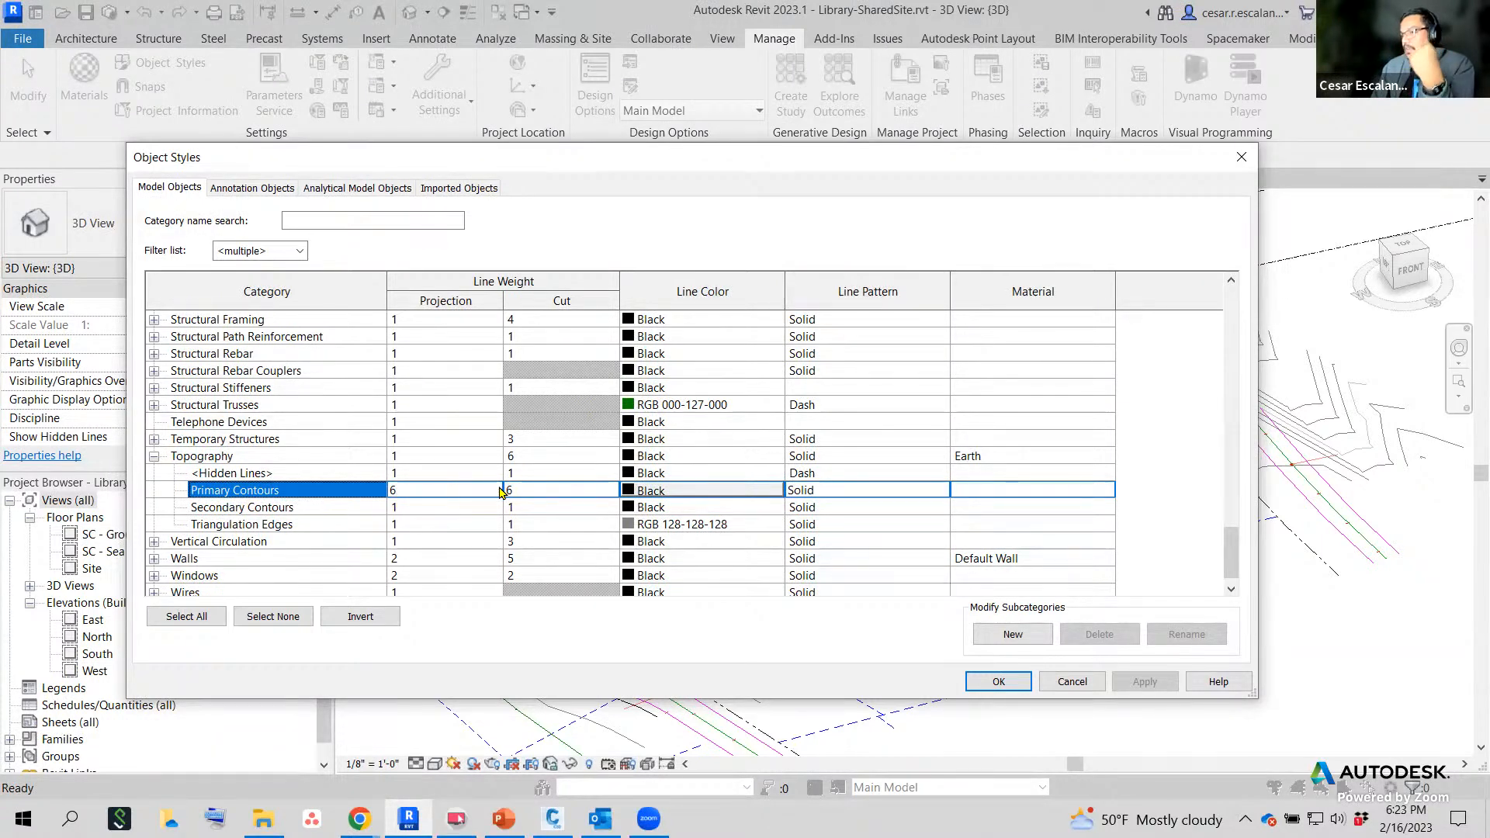
left_click(229, 512)
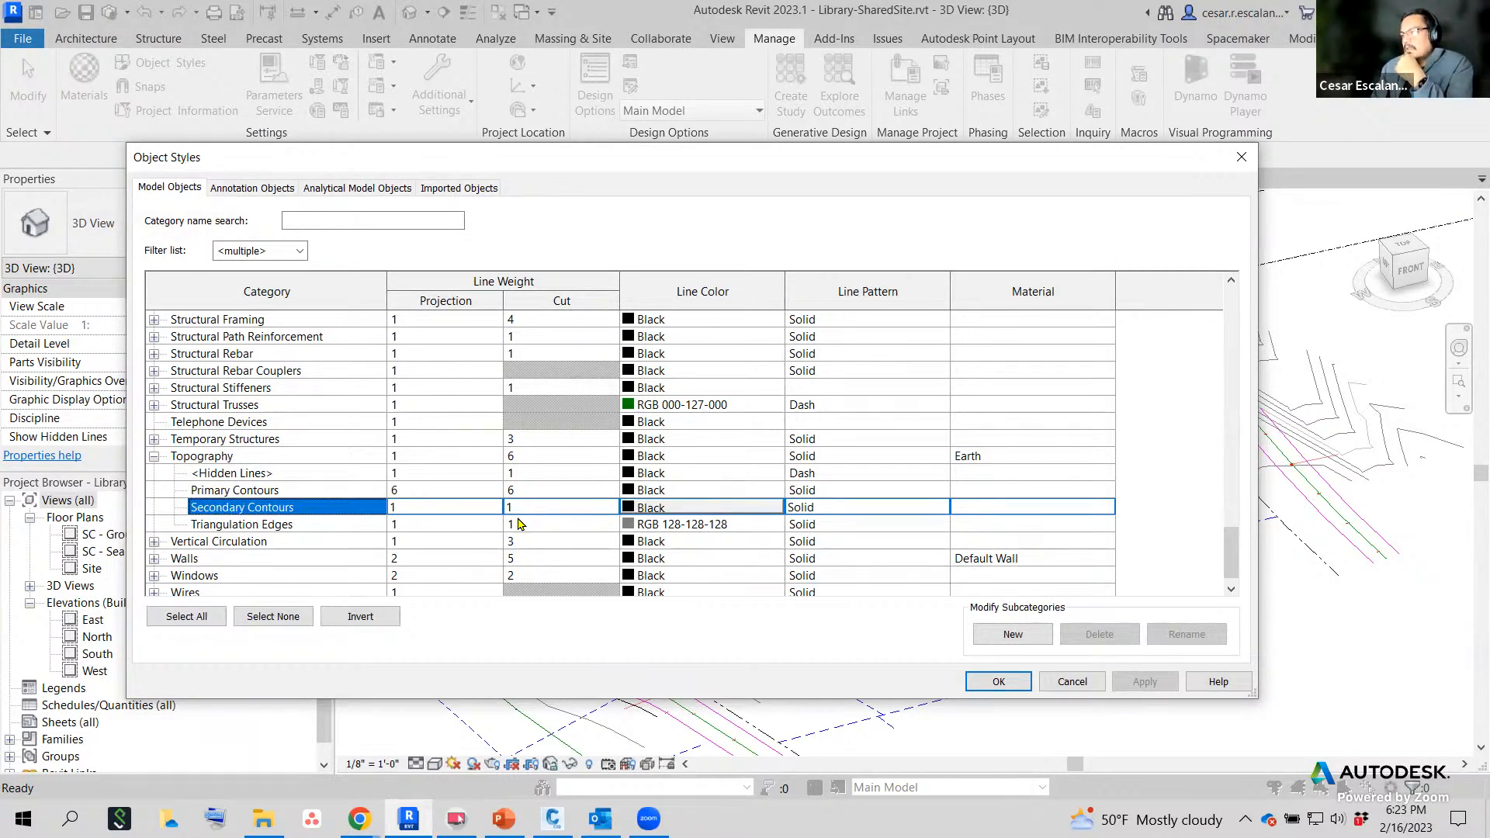
left_click(629, 509)
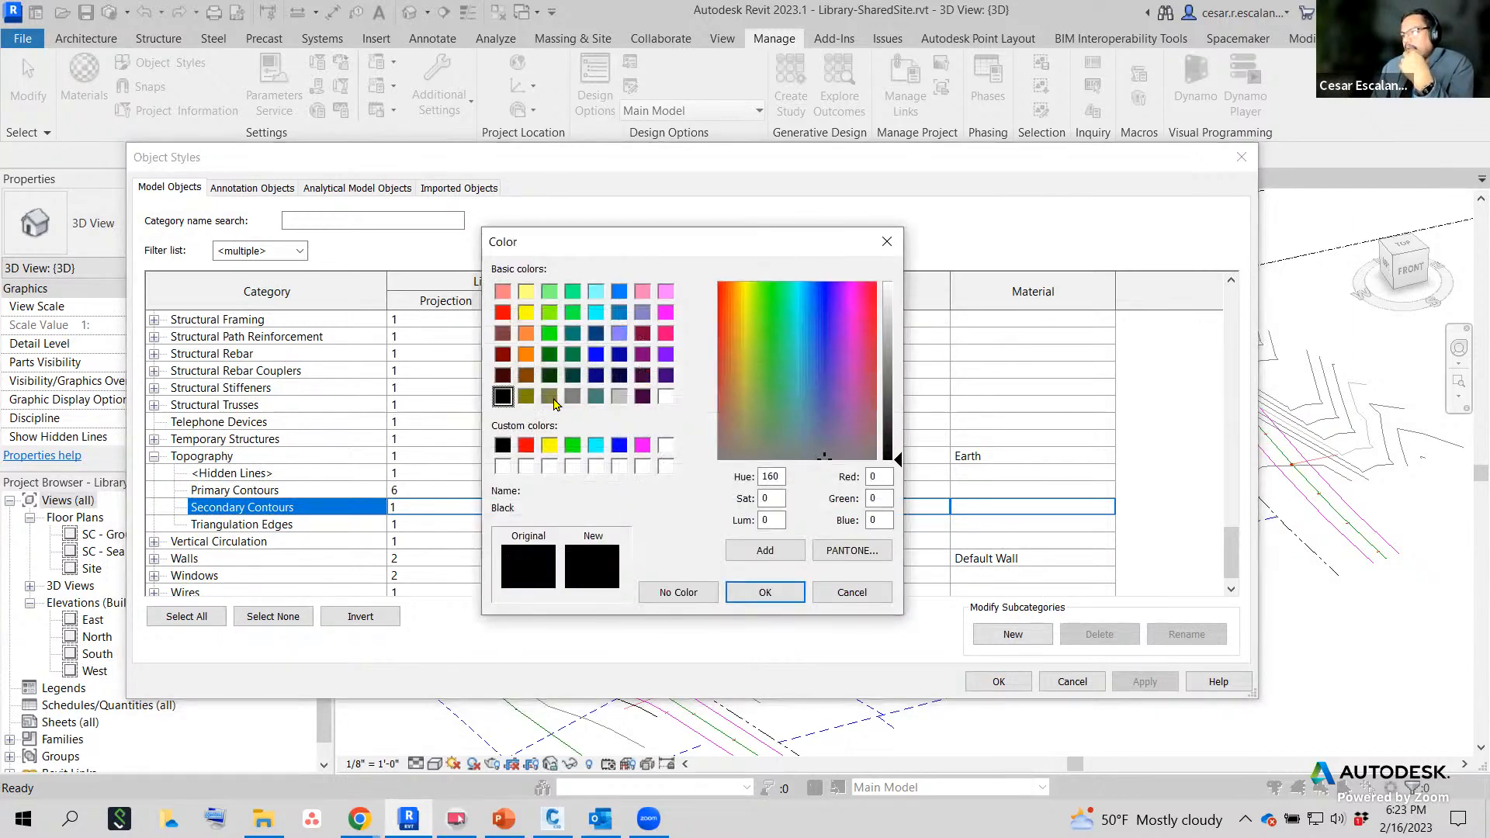
left_click(552, 400)
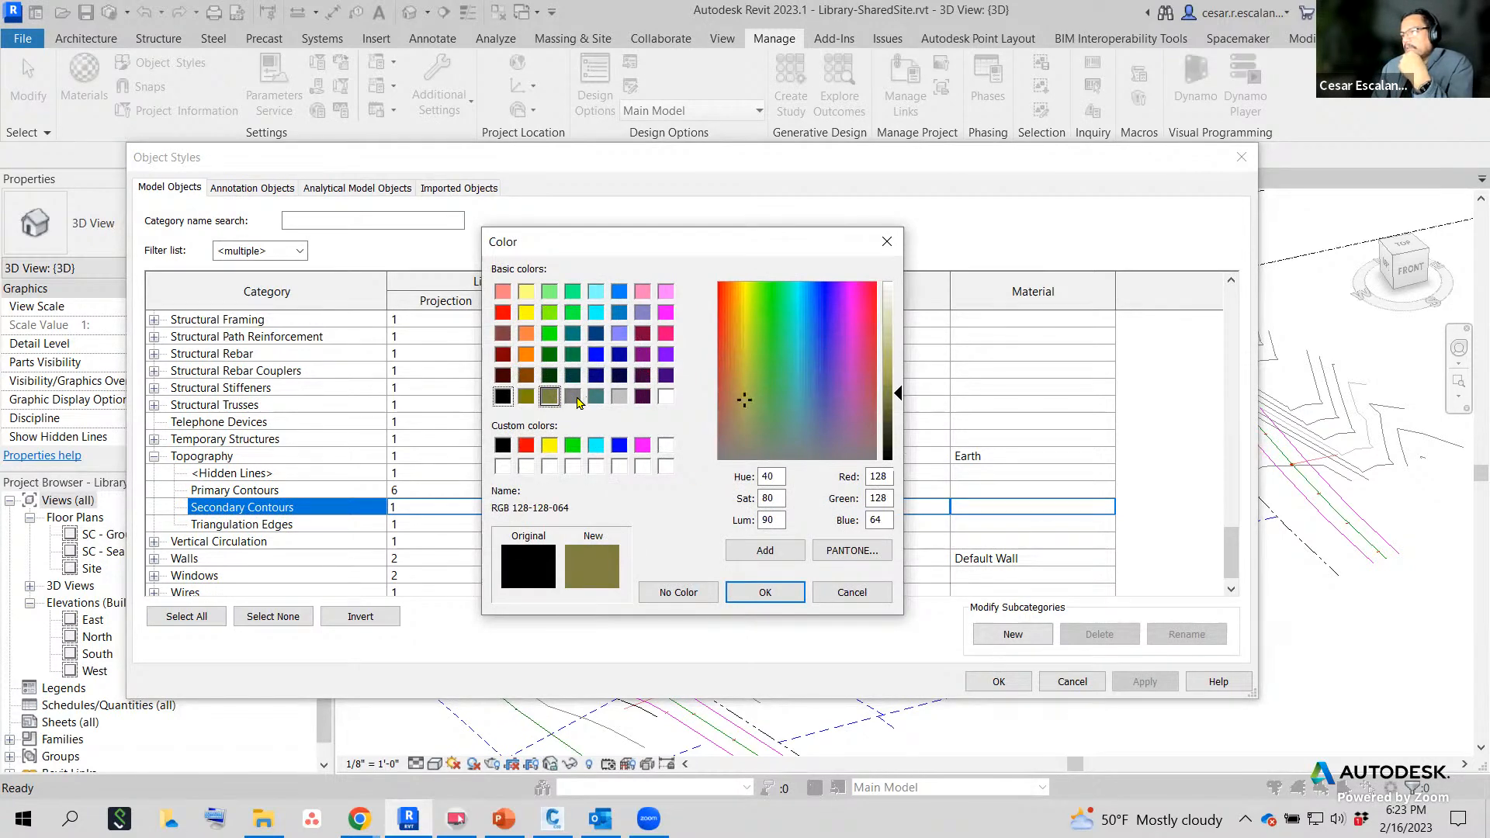
left_click(619, 396)
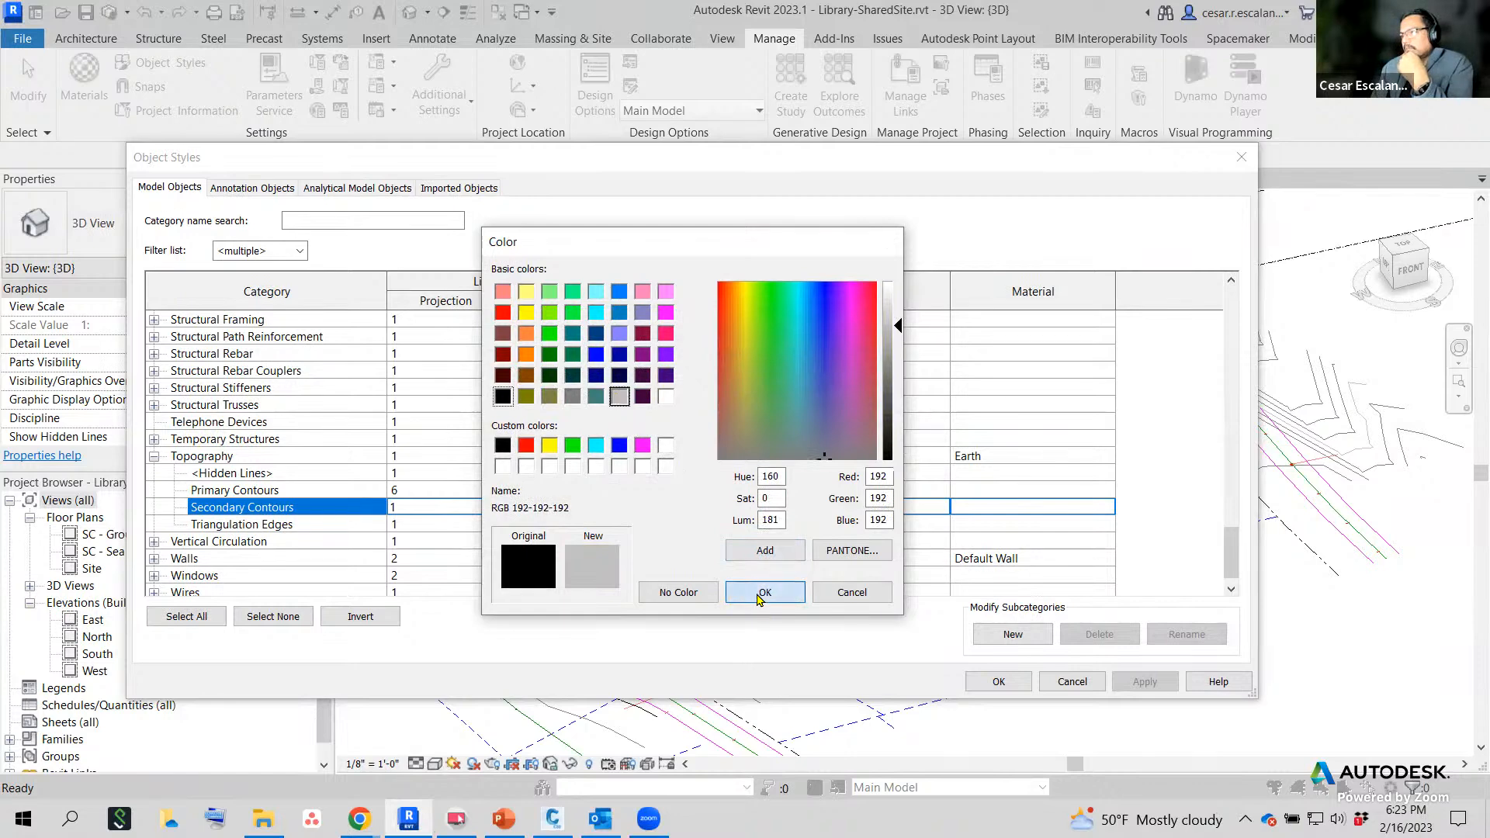
left_click(762, 596)
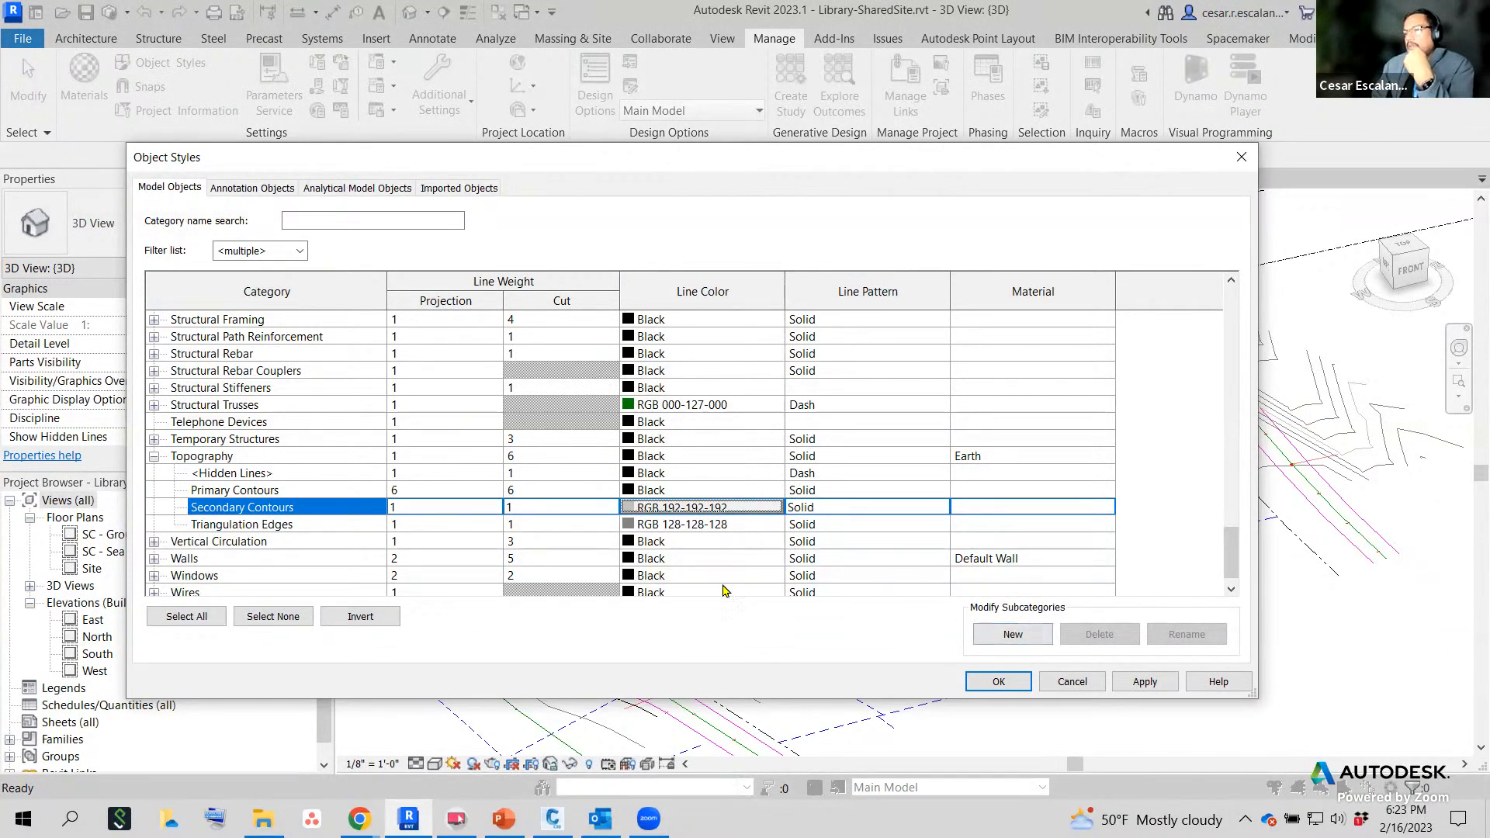
Create a new Topography subcategory named "100y Flood Elev".
left_click(1011, 634)
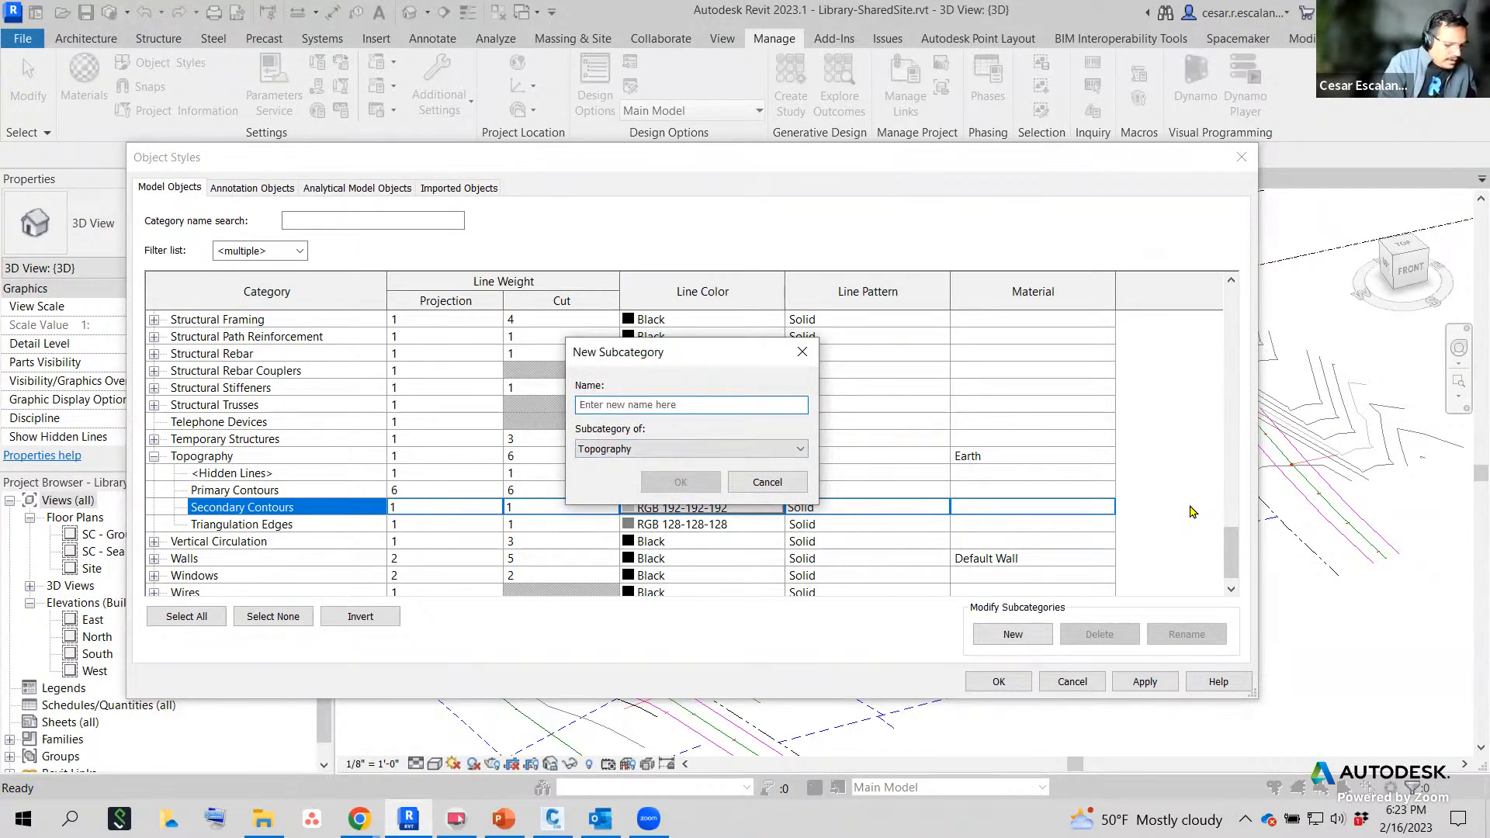
type("100")
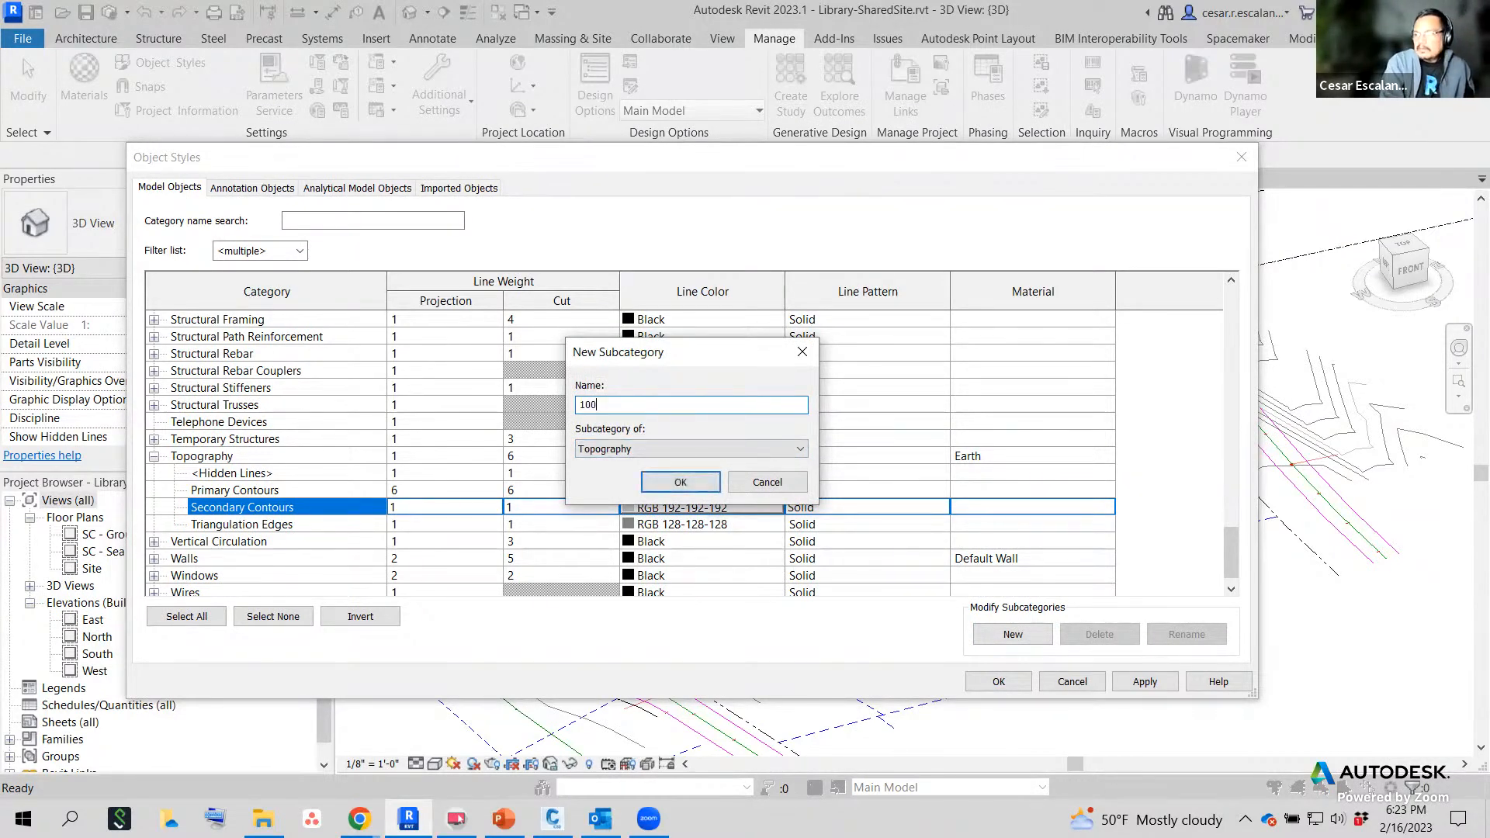
type("y")
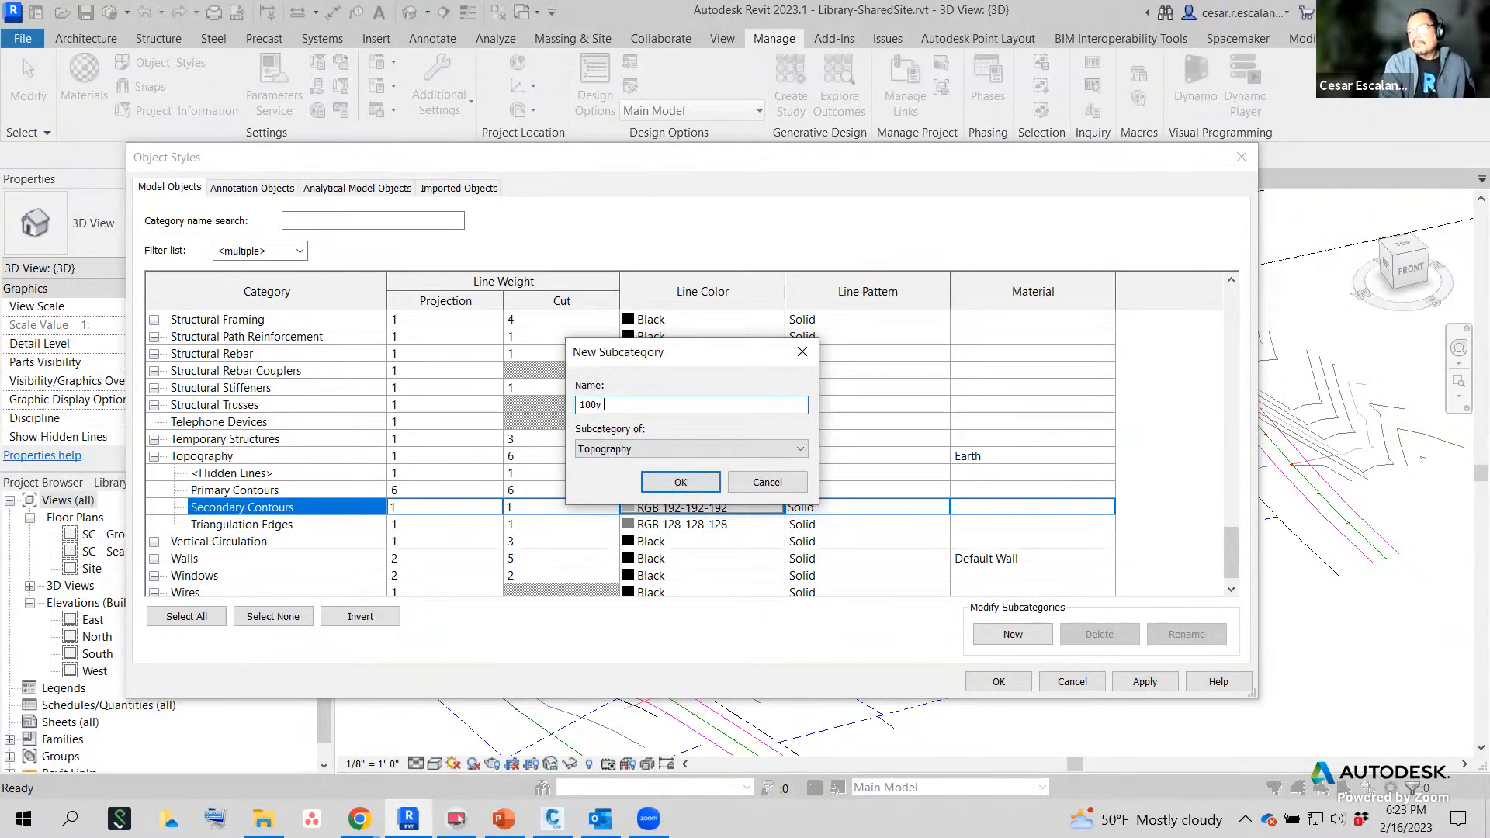
type(" Floo")
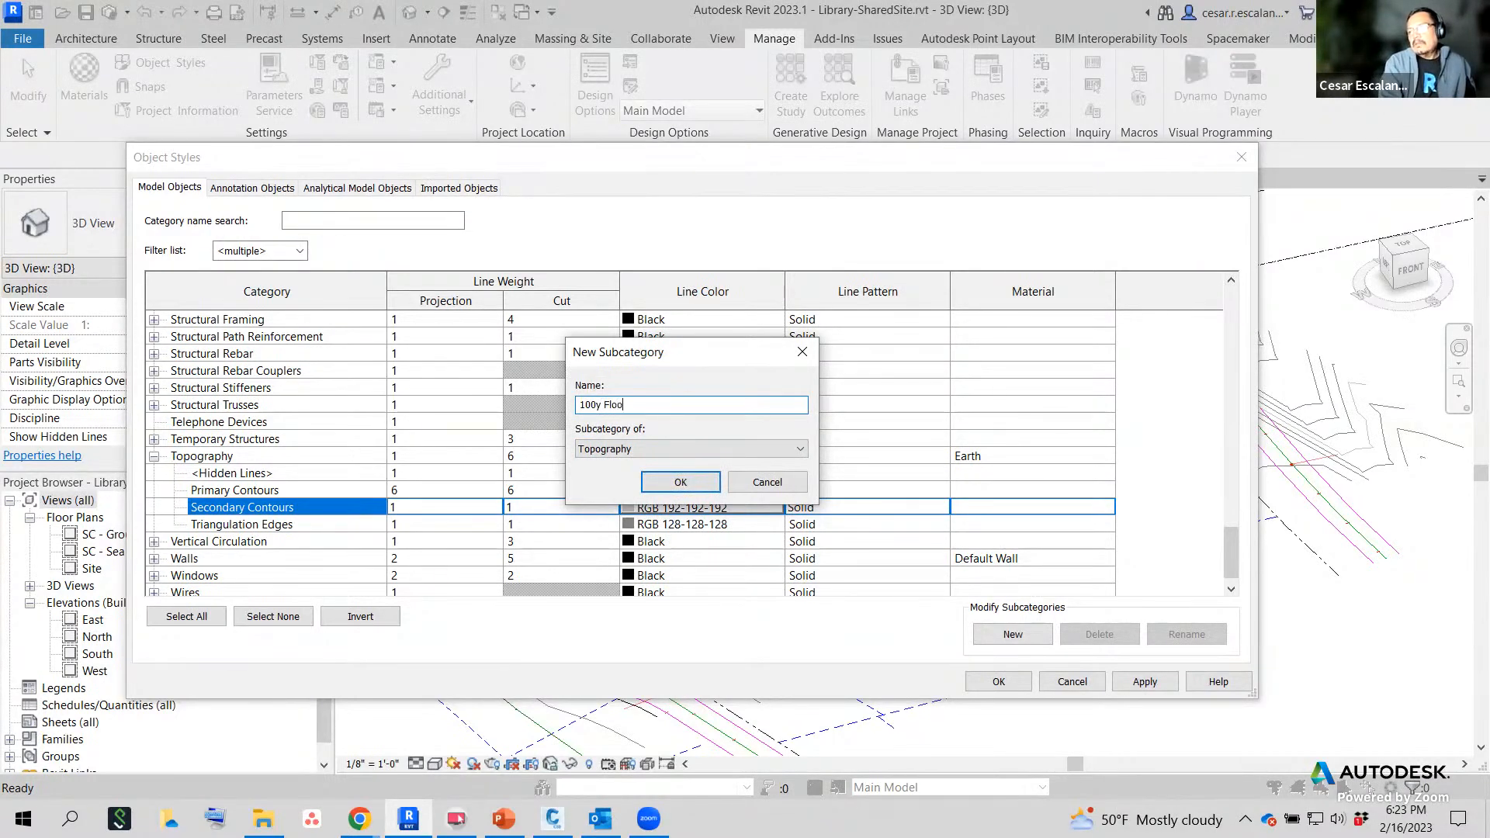
type("d Elev")
left_click(668, 481)
Give the 100y Flood Elev subcategory a red line color and a cut line weight of 5, and apply the object styles.
left_click(634, 474)
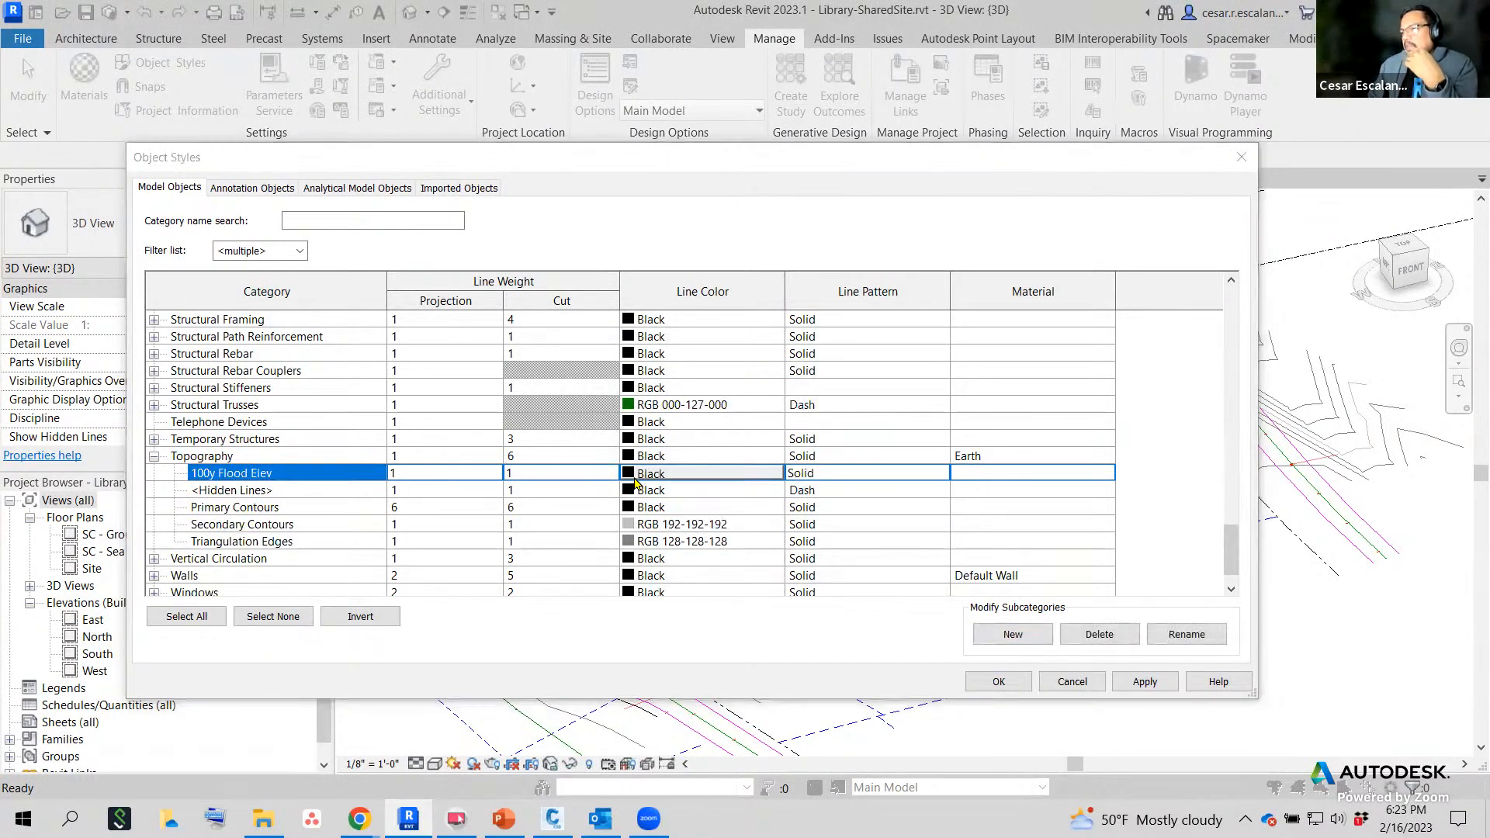
left_click(526, 446)
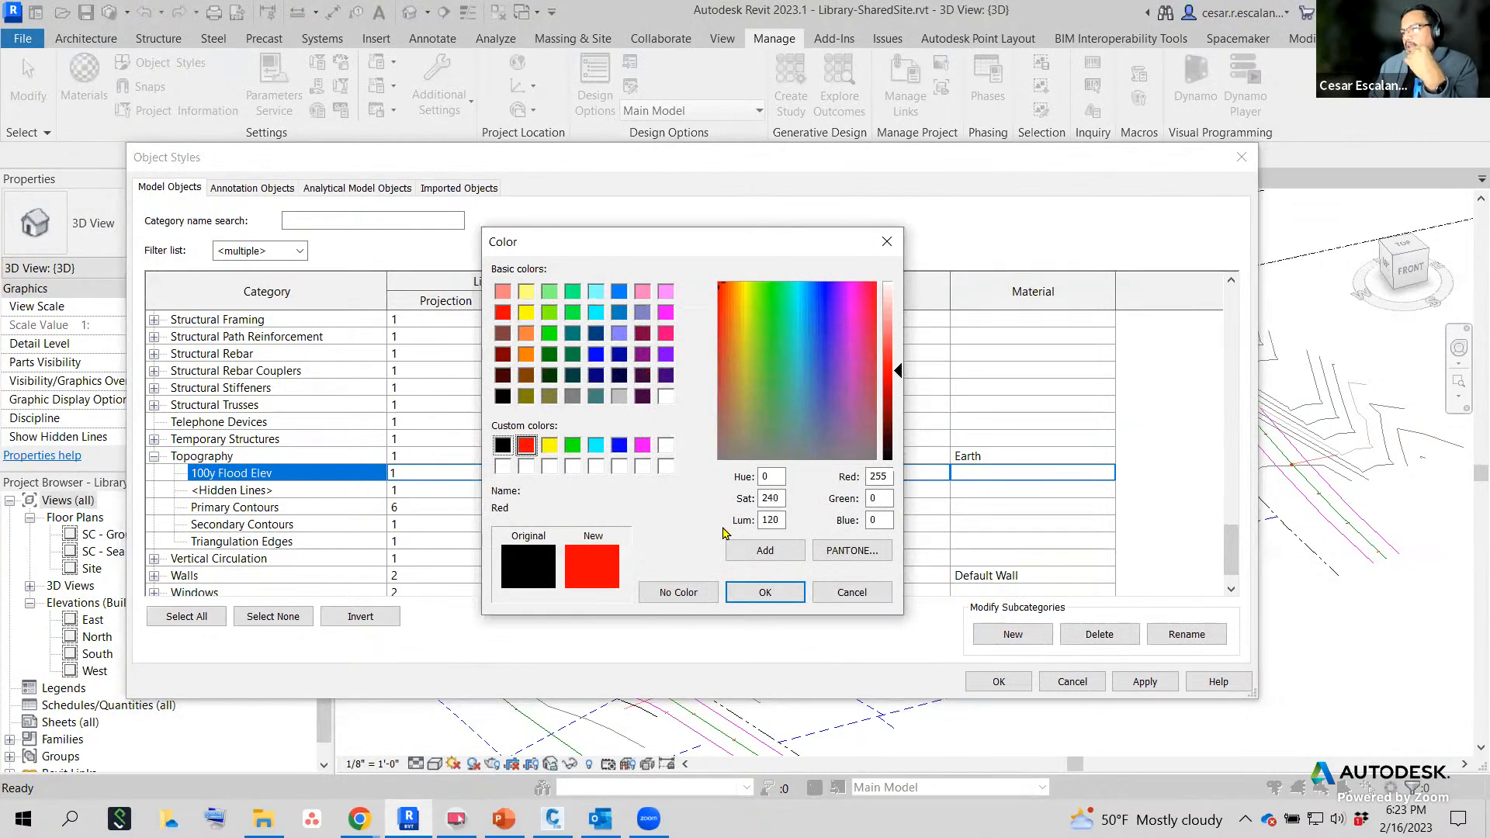
left_click(765, 592)
left_click(547, 474)
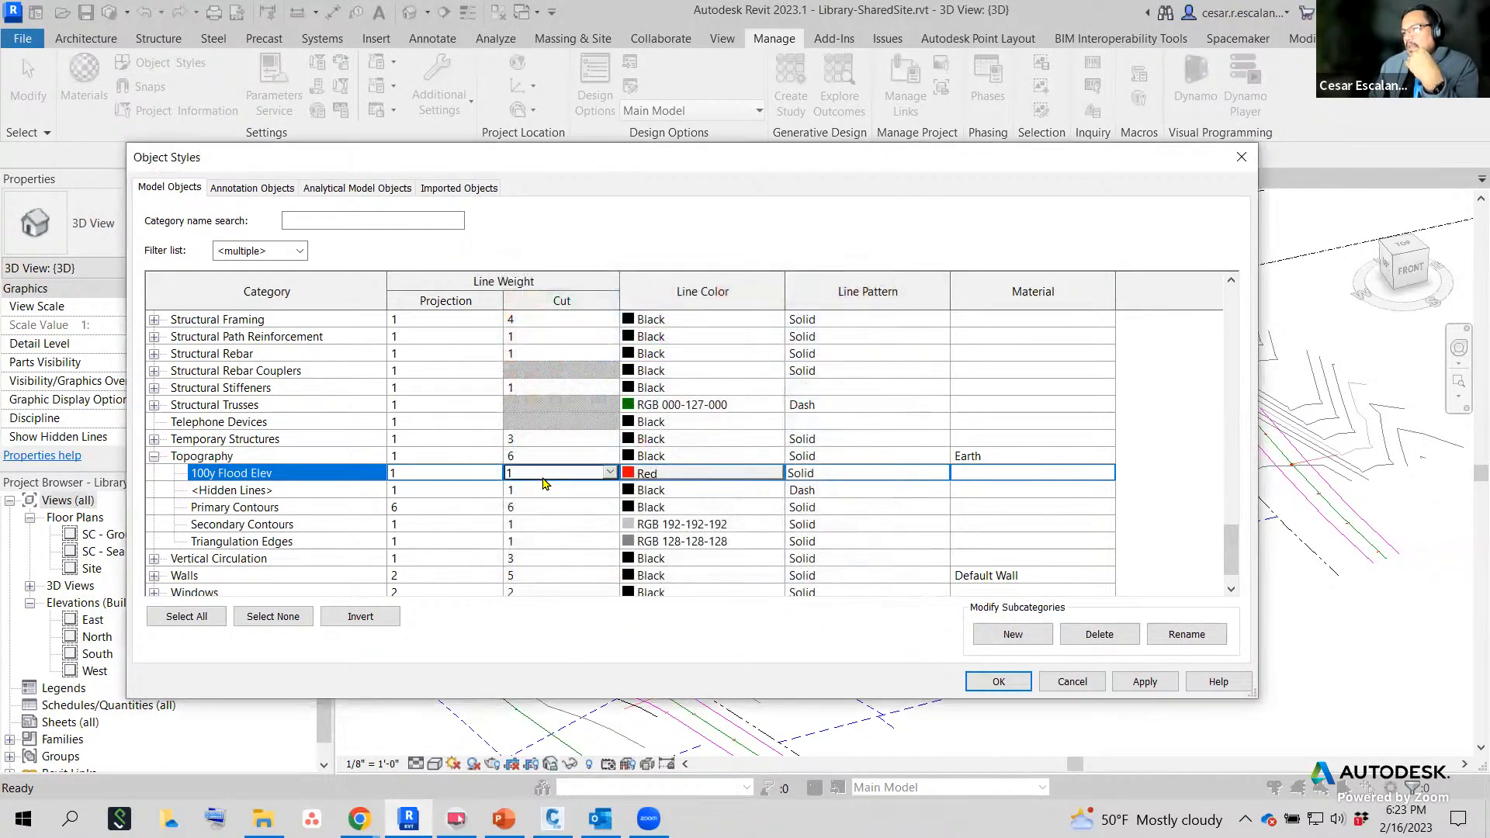
left_click(608, 472)
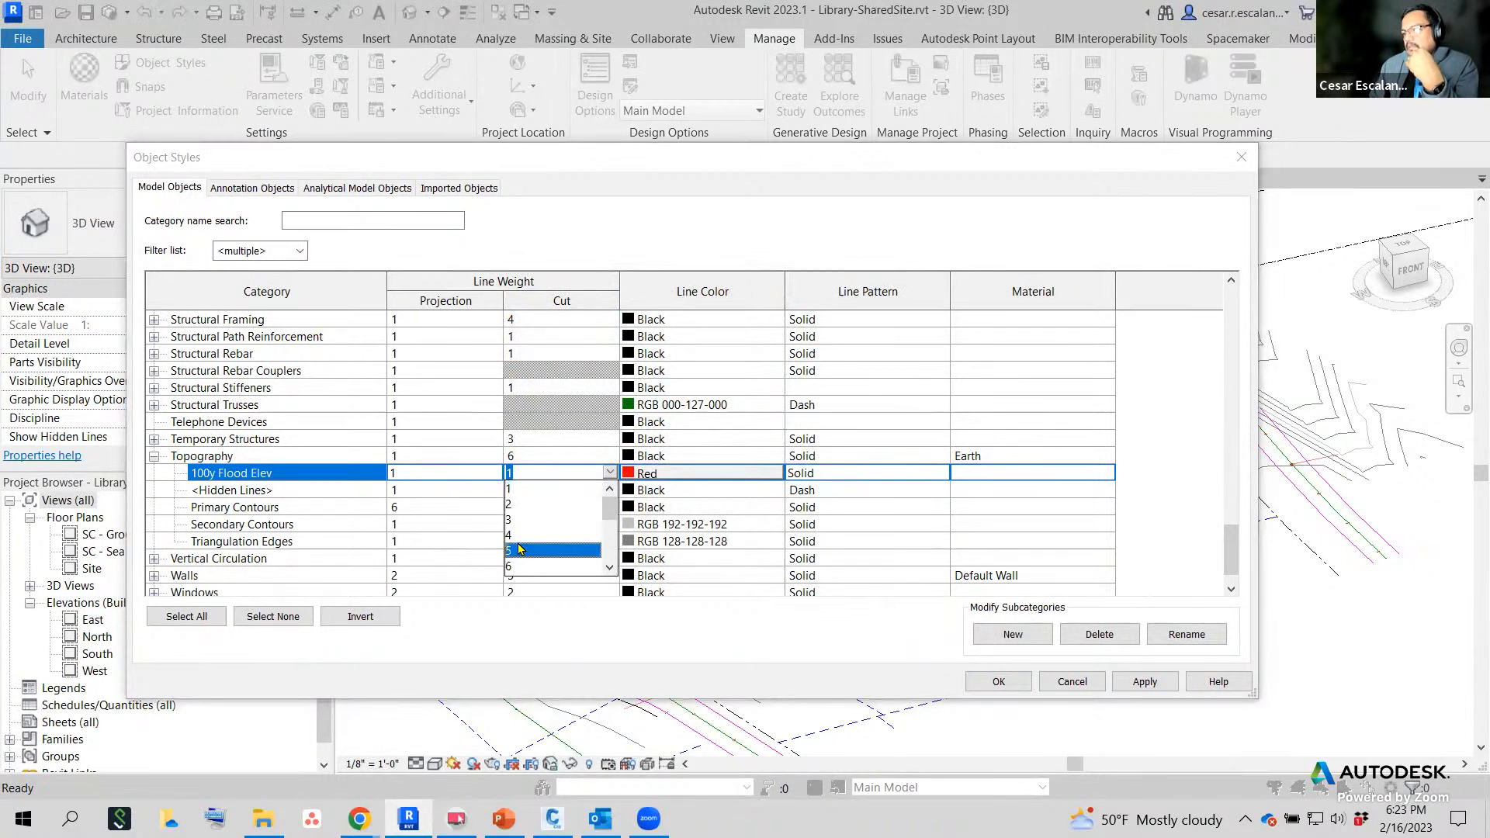
left_click(522, 550)
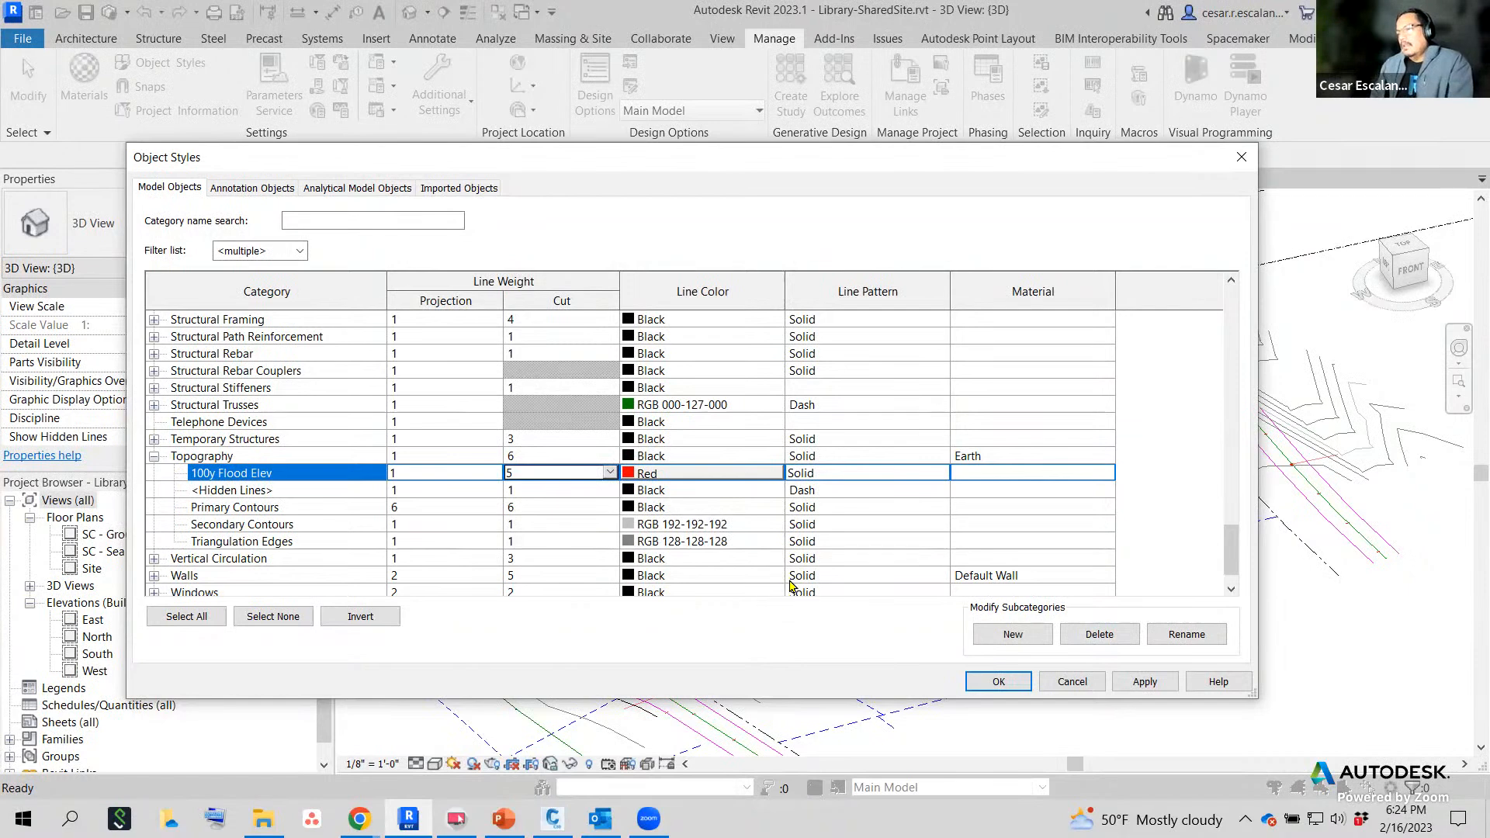
left_click(1149, 682)
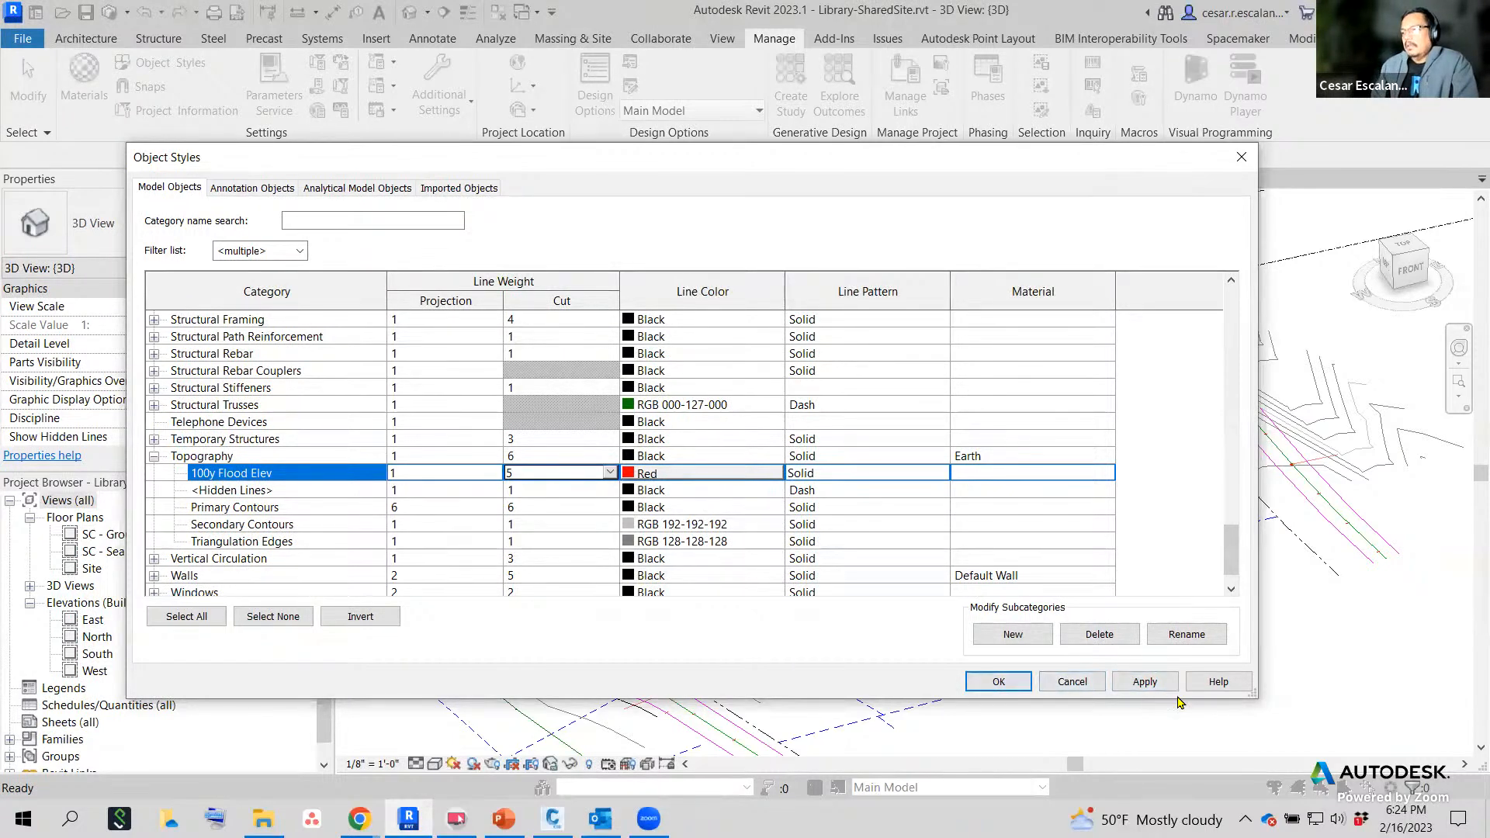
left_click(1145, 681)
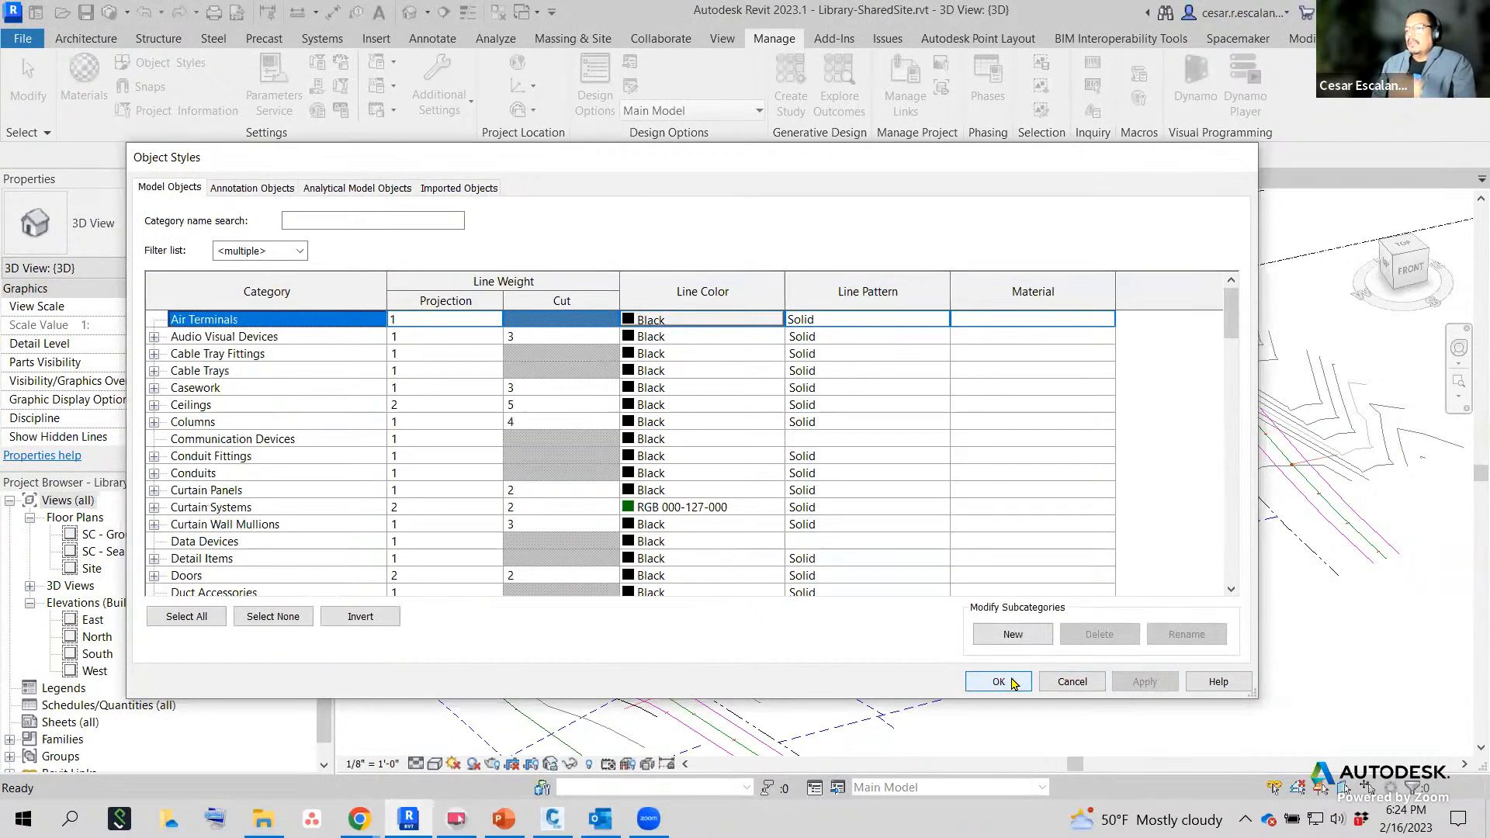
left_click(998, 681)
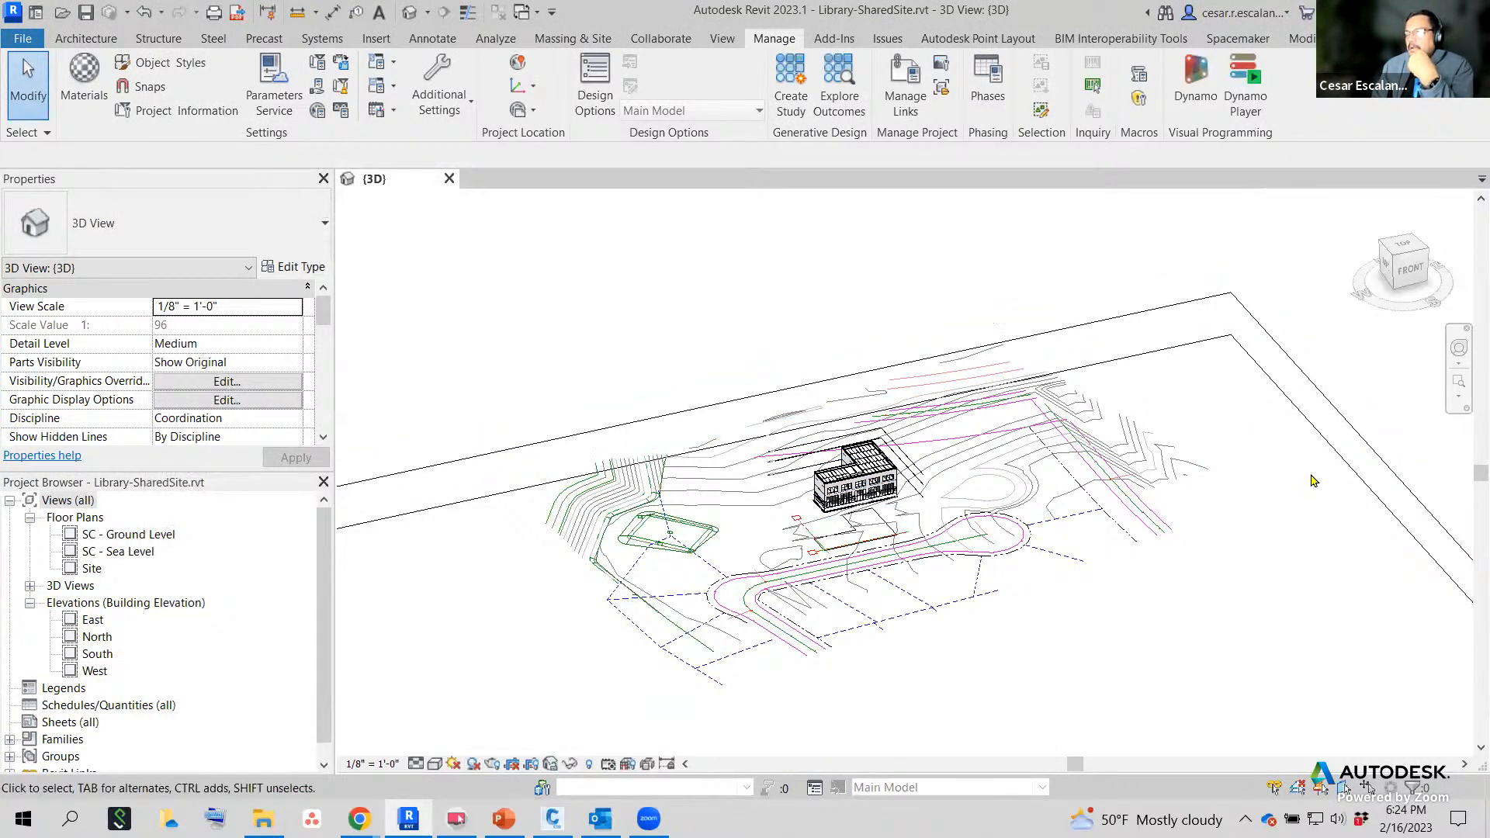
Examine the extents and contours of the Site-Civil.dwg import from the top in the 3D view.
left_click(1395, 252)
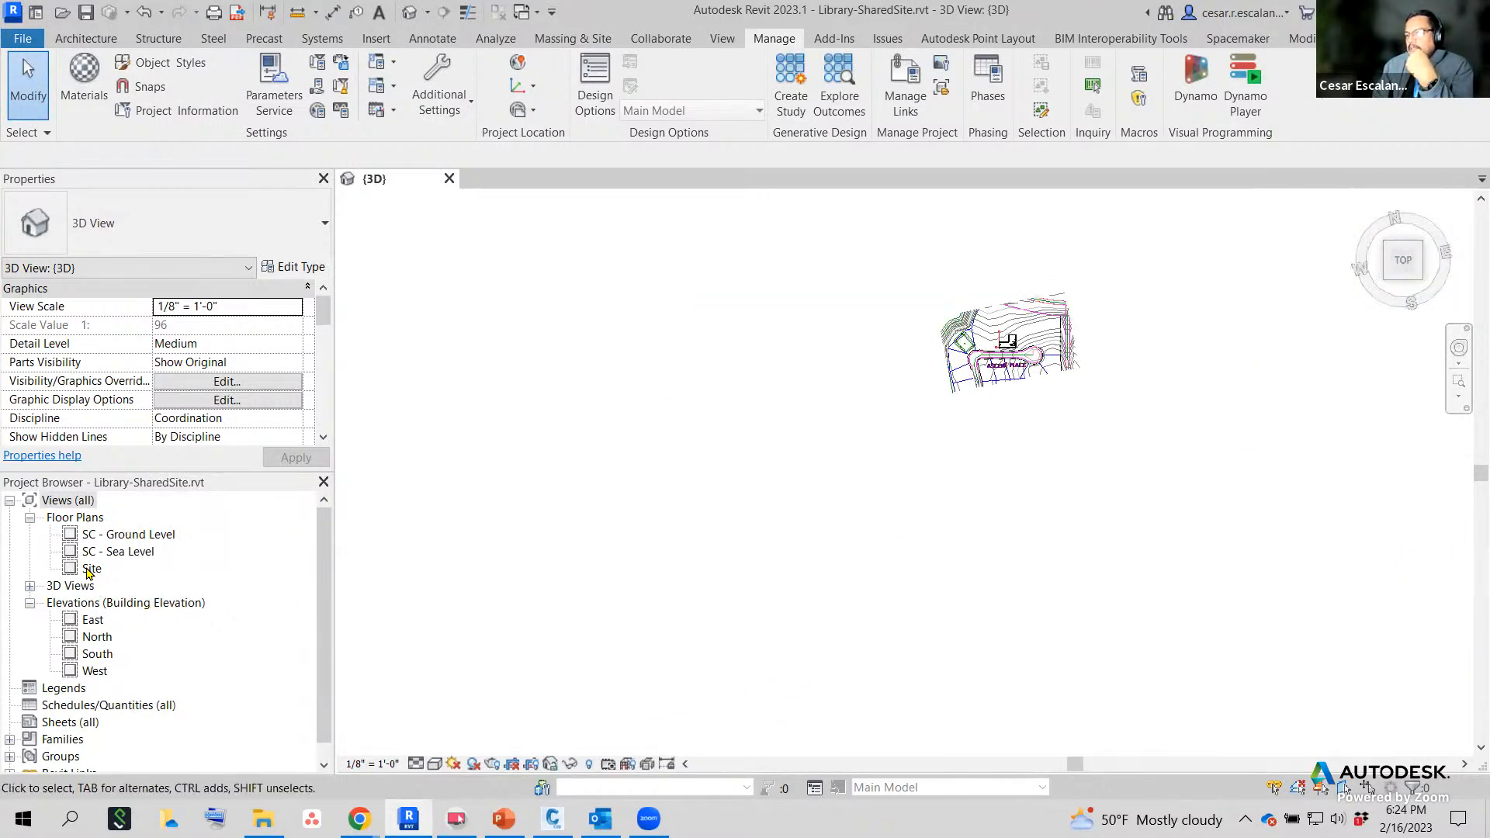
left_click(29, 586)
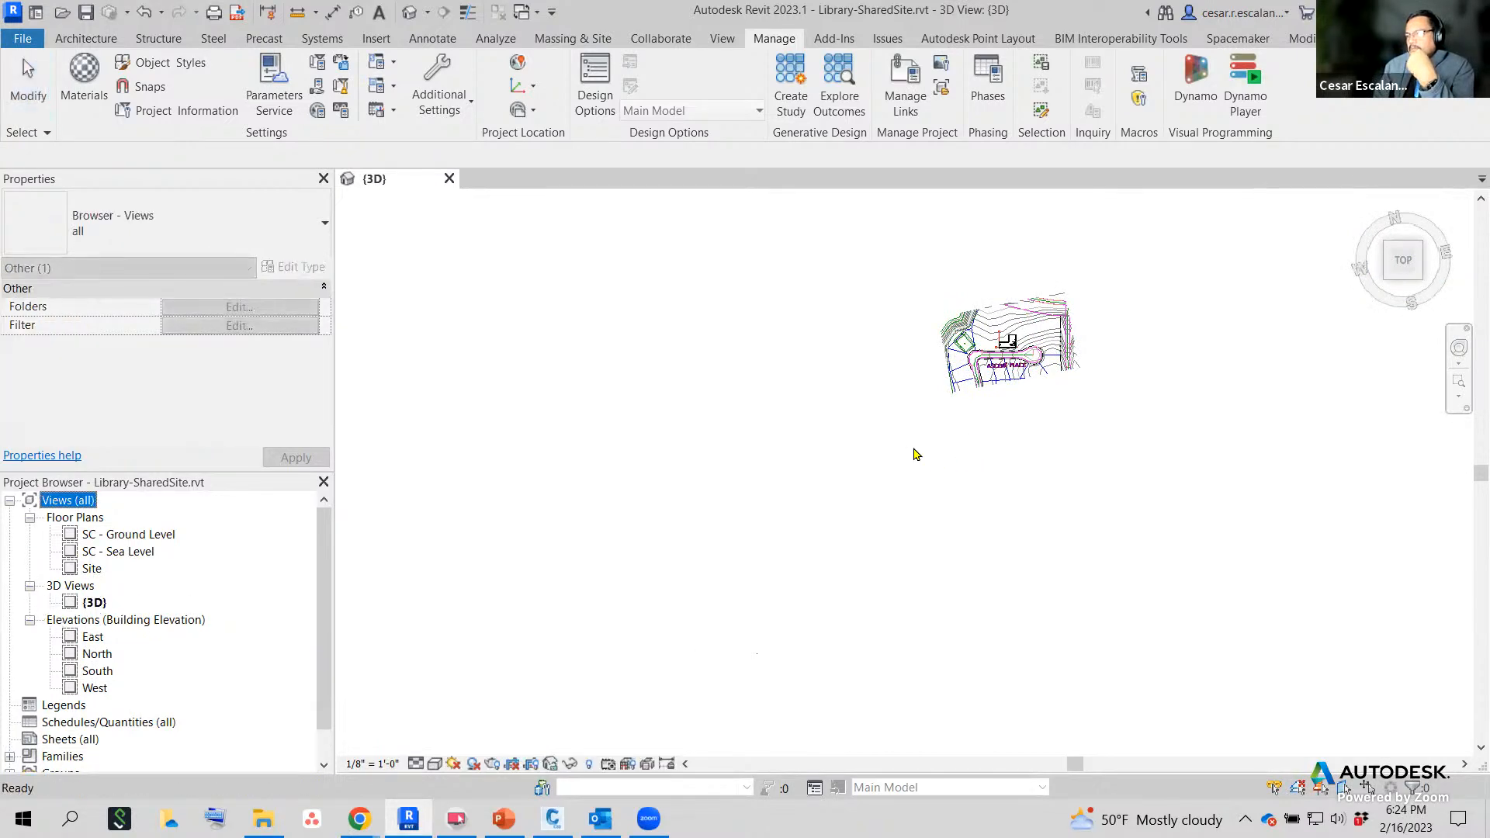
scroll(1044, 357, "up", 2)
scroll(1065, 338, "up", 2)
left_click(1050, 477)
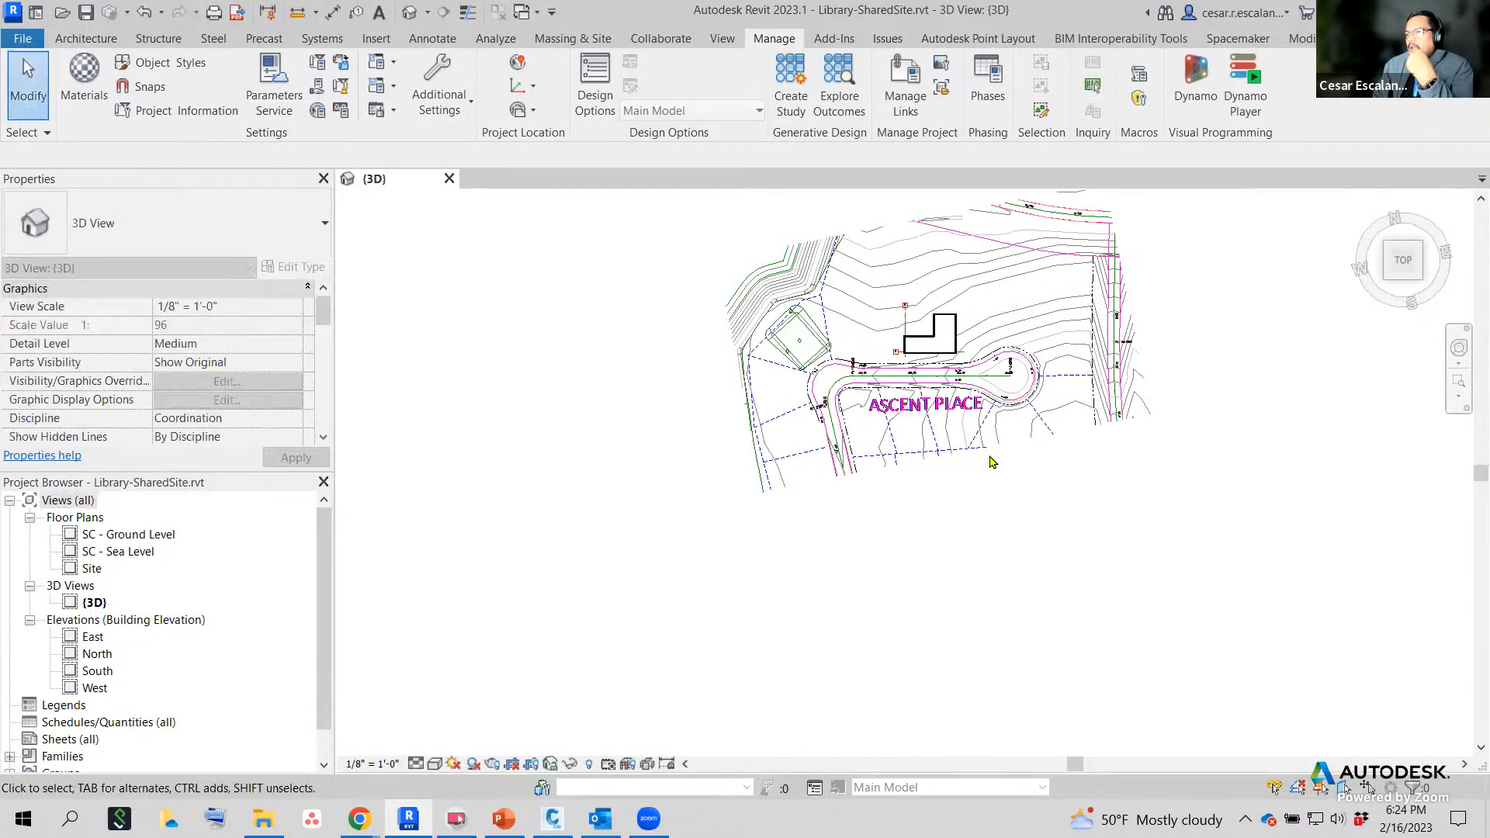
scroll(989, 420, "up", 2)
middle_click_drag(998, 468, 932, 709)
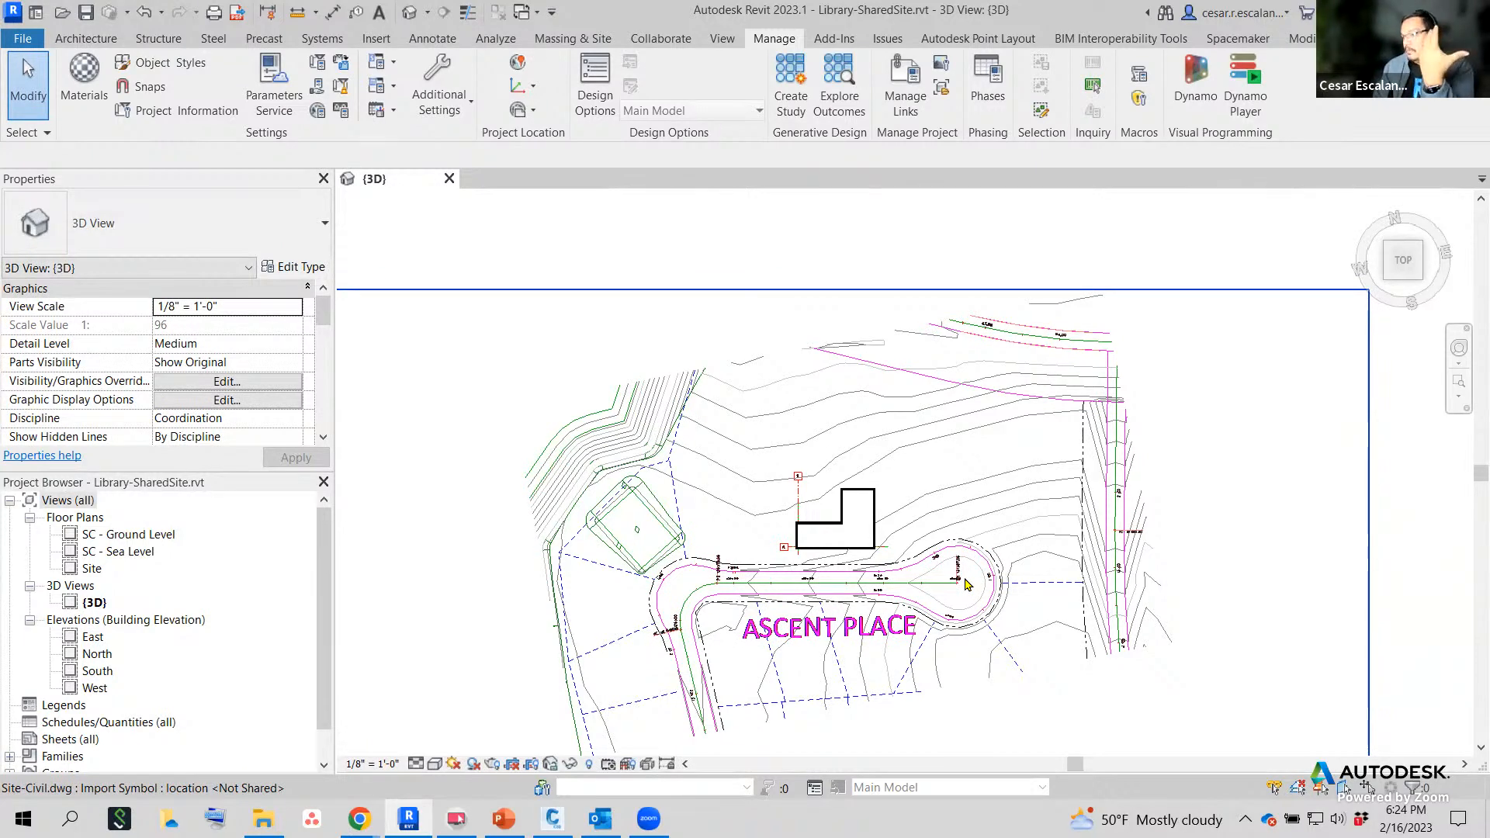
left_click(1020, 419)
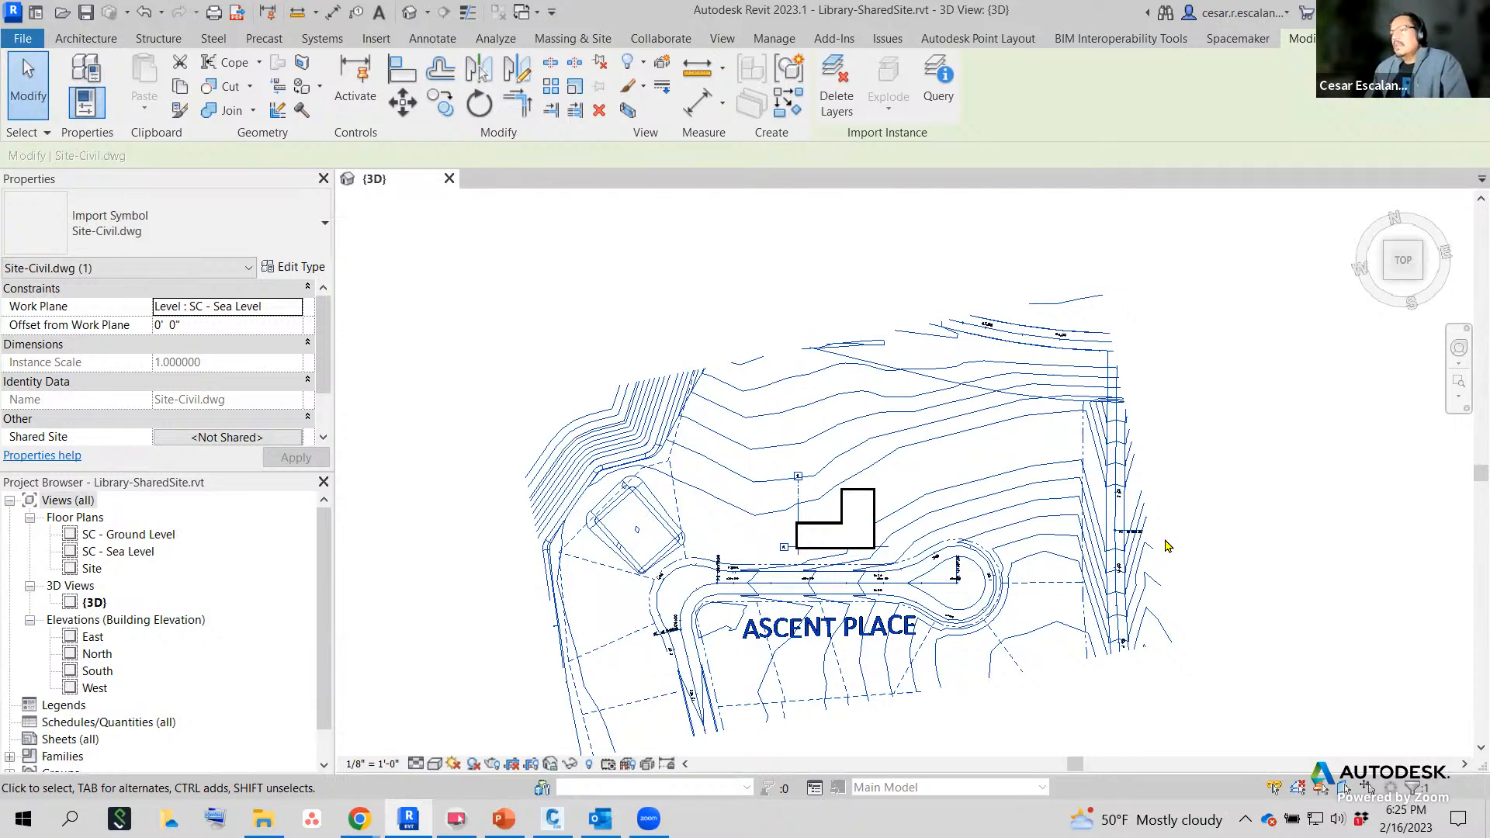
left_click(1209, 533)
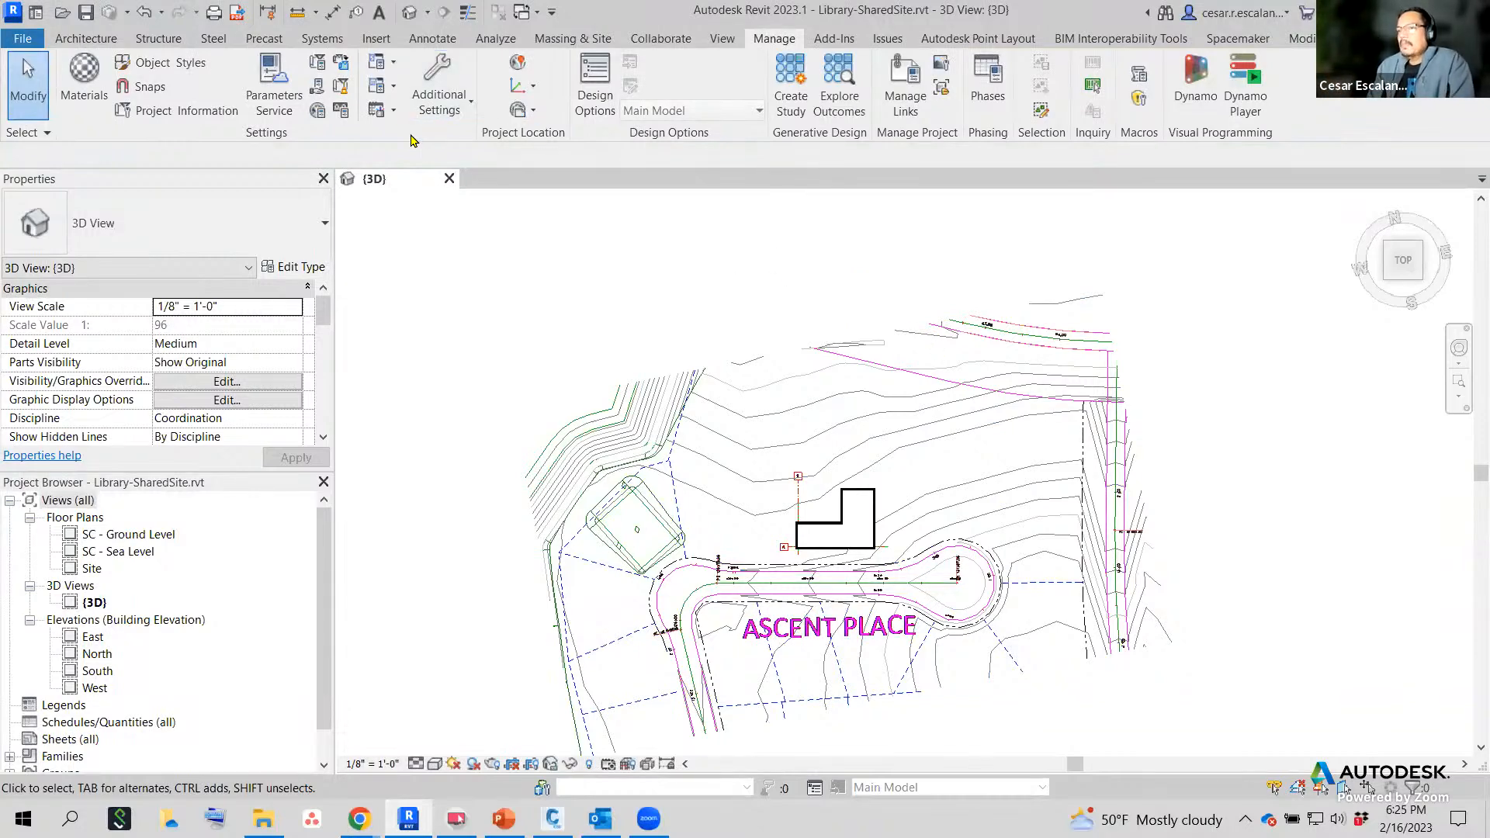
Open the Site floor plan and inspect the Site-Civil.dwg import around the building.
left_click(383, 40)
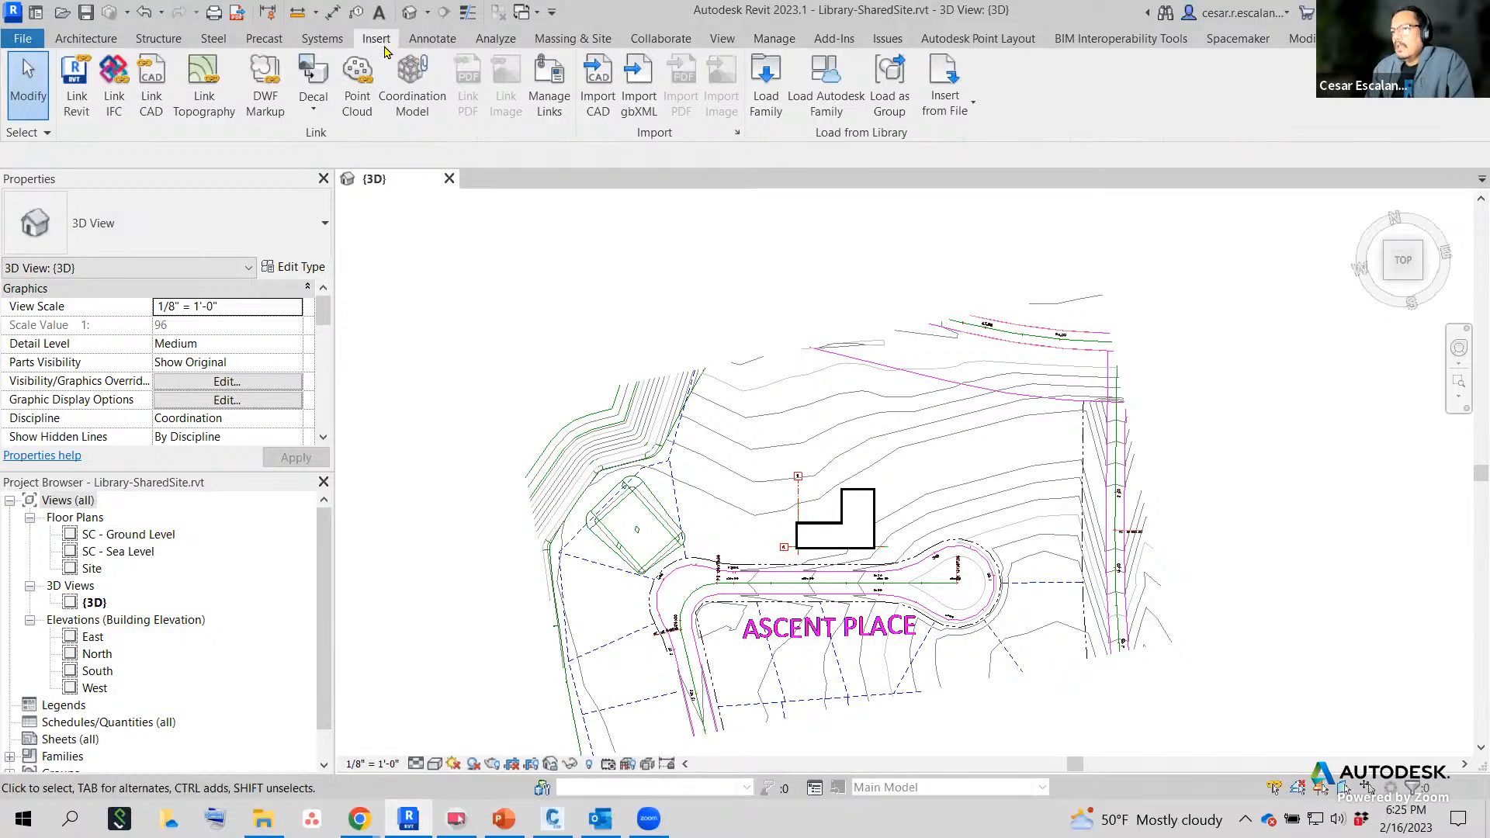
left_click(93, 568)
double_click(91, 569)
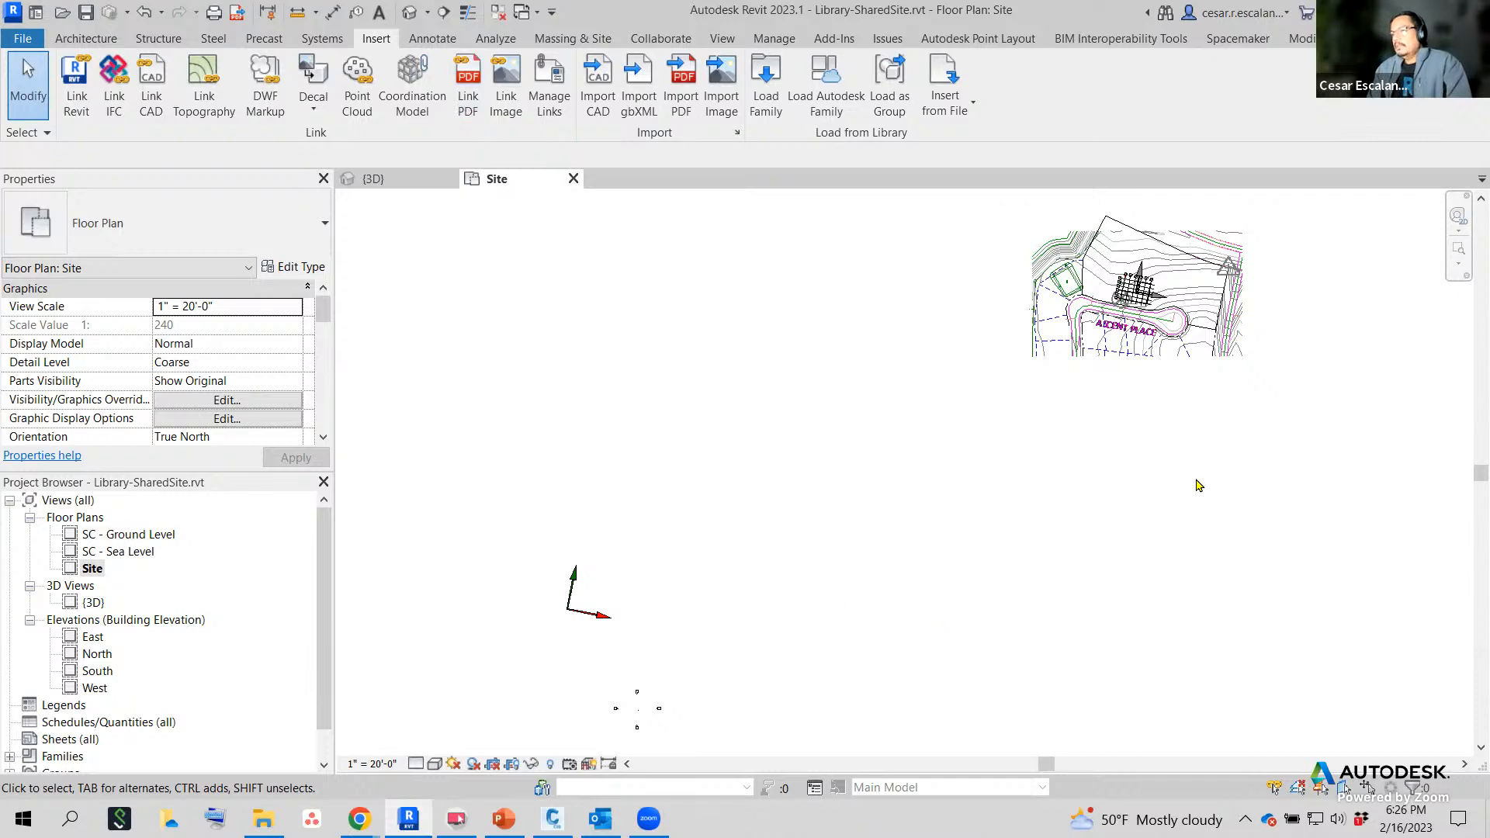
middle_click_drag(1197, 482, 1020, 722)
scroll(1040, 557, "up", 6)
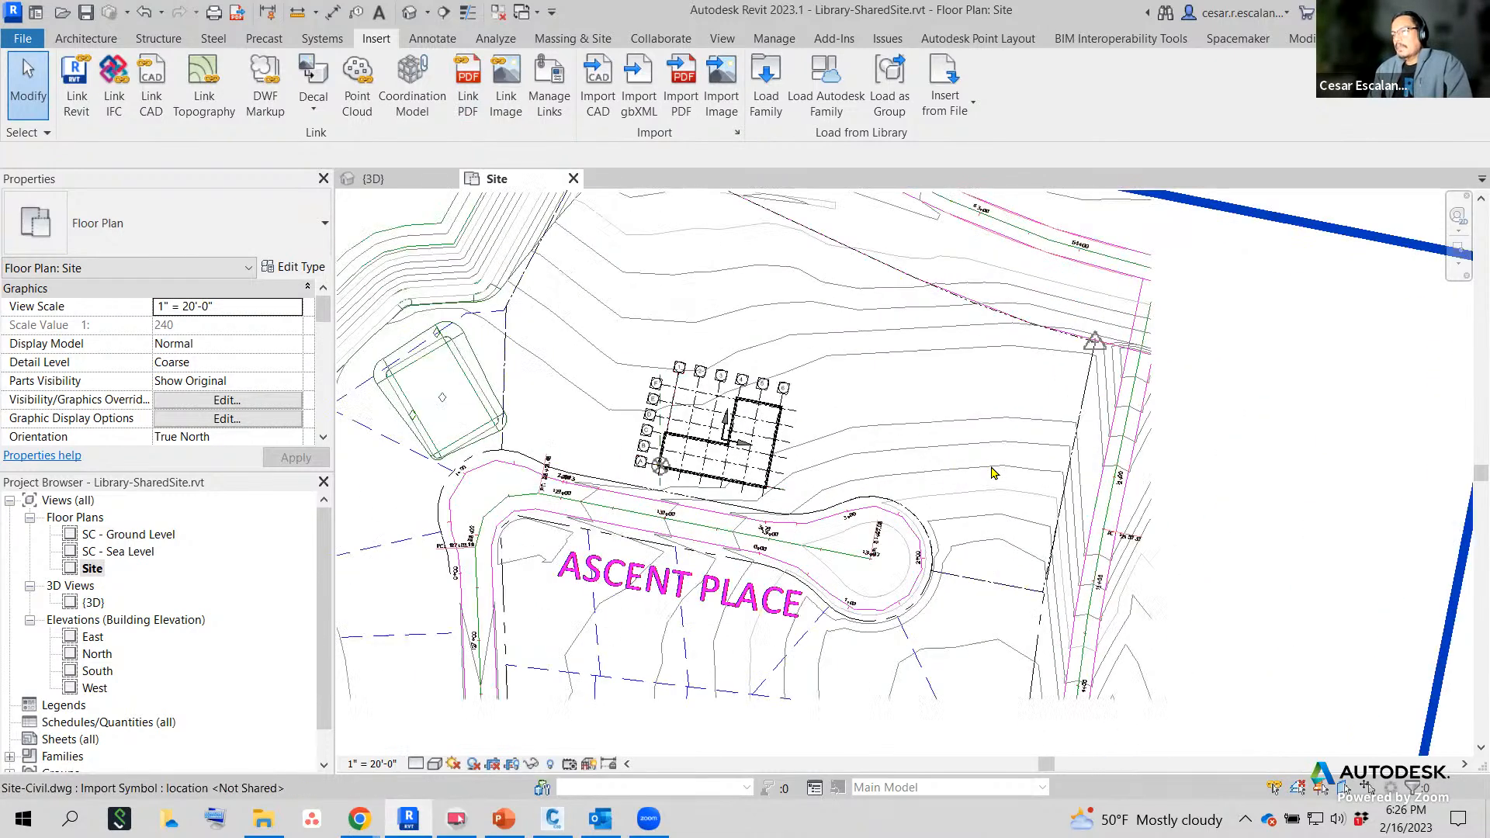
left_click(994, 471)
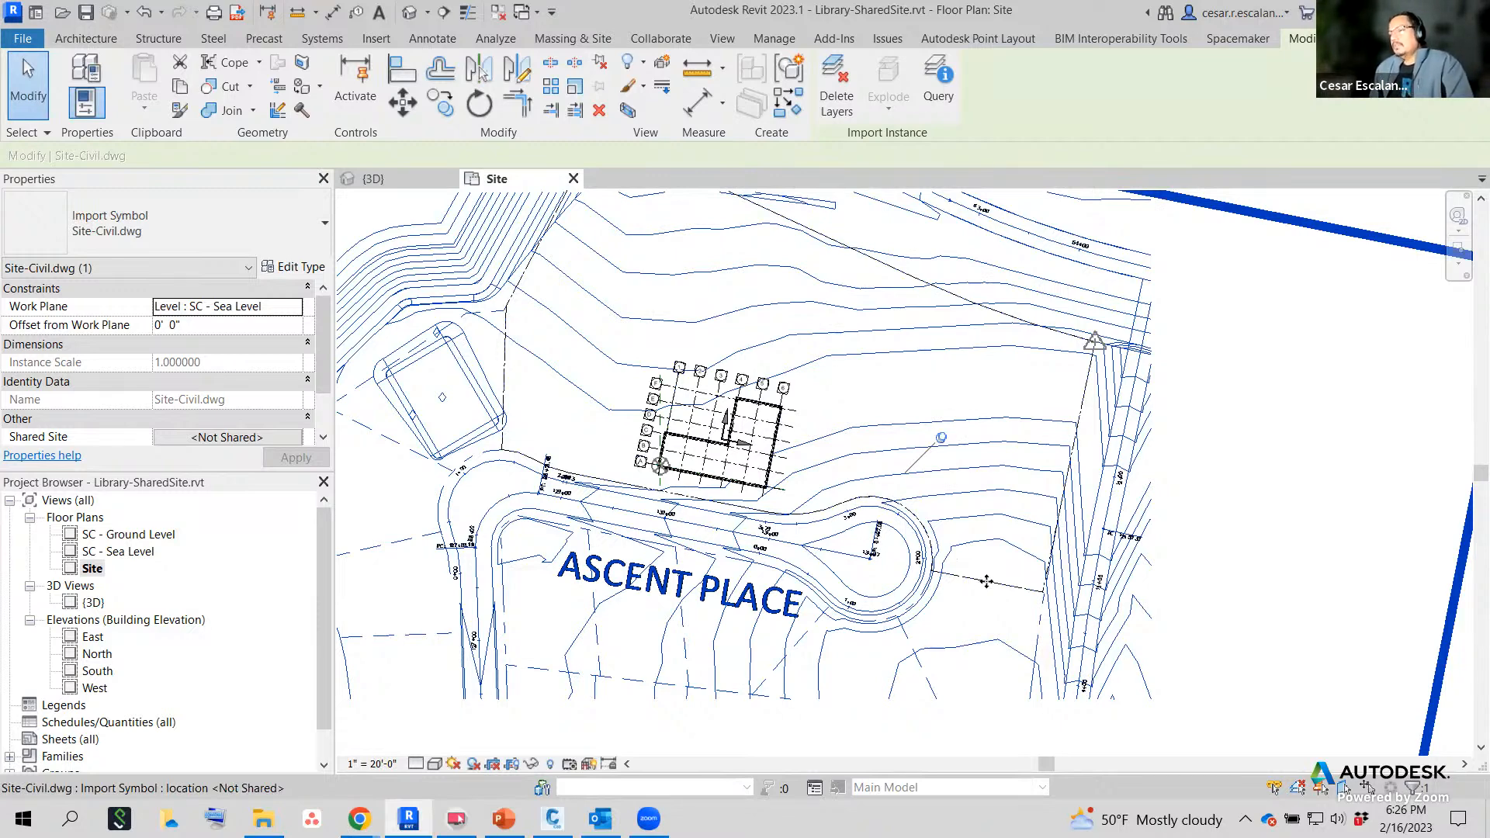
left_click(1202, 500)
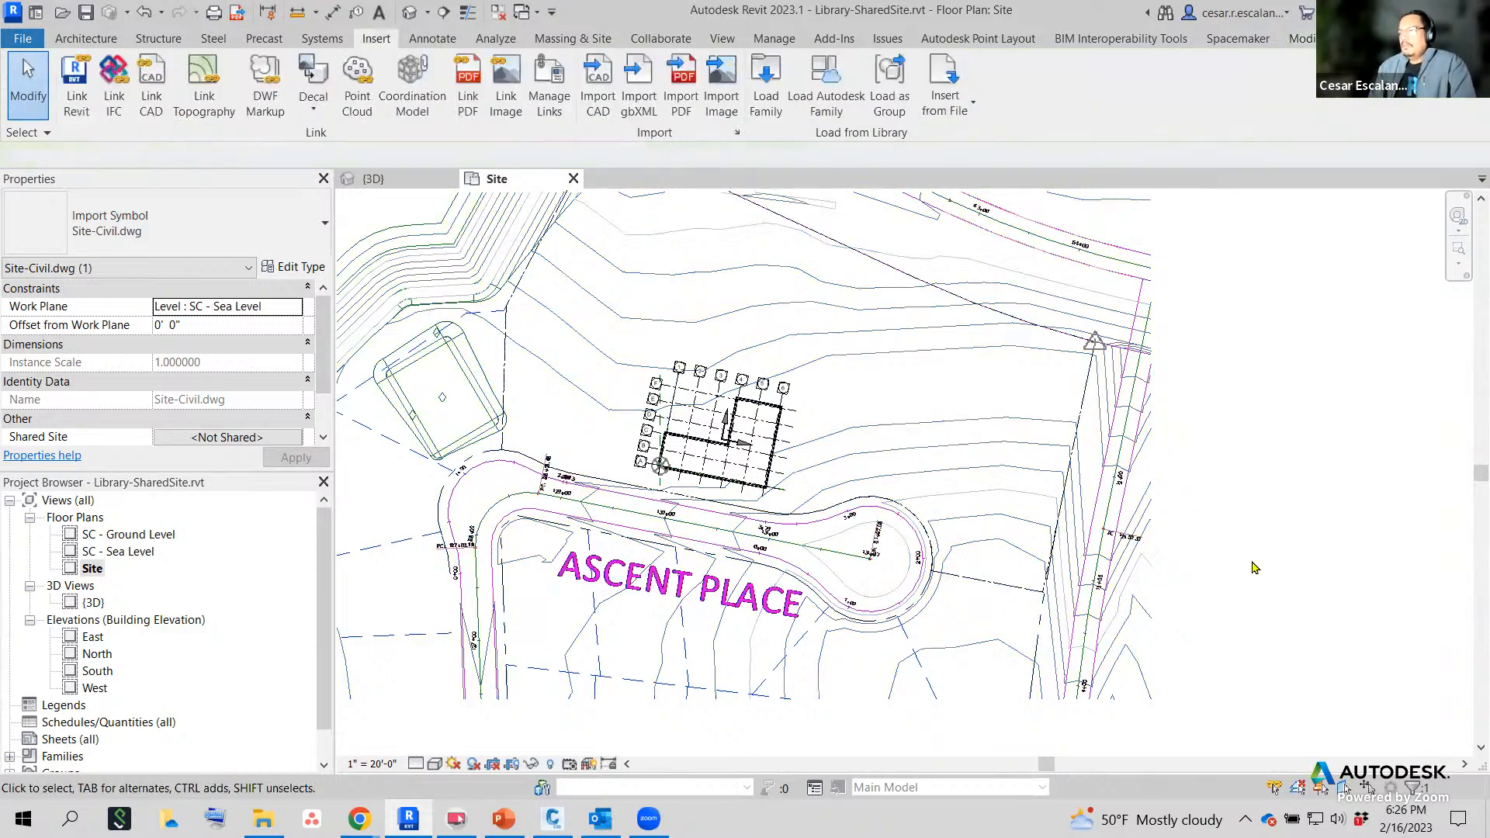
Query a contour line northeast of the cul-de-sac in the Site-Civil.dwg import to identify its layer.
left_click(973, 417)
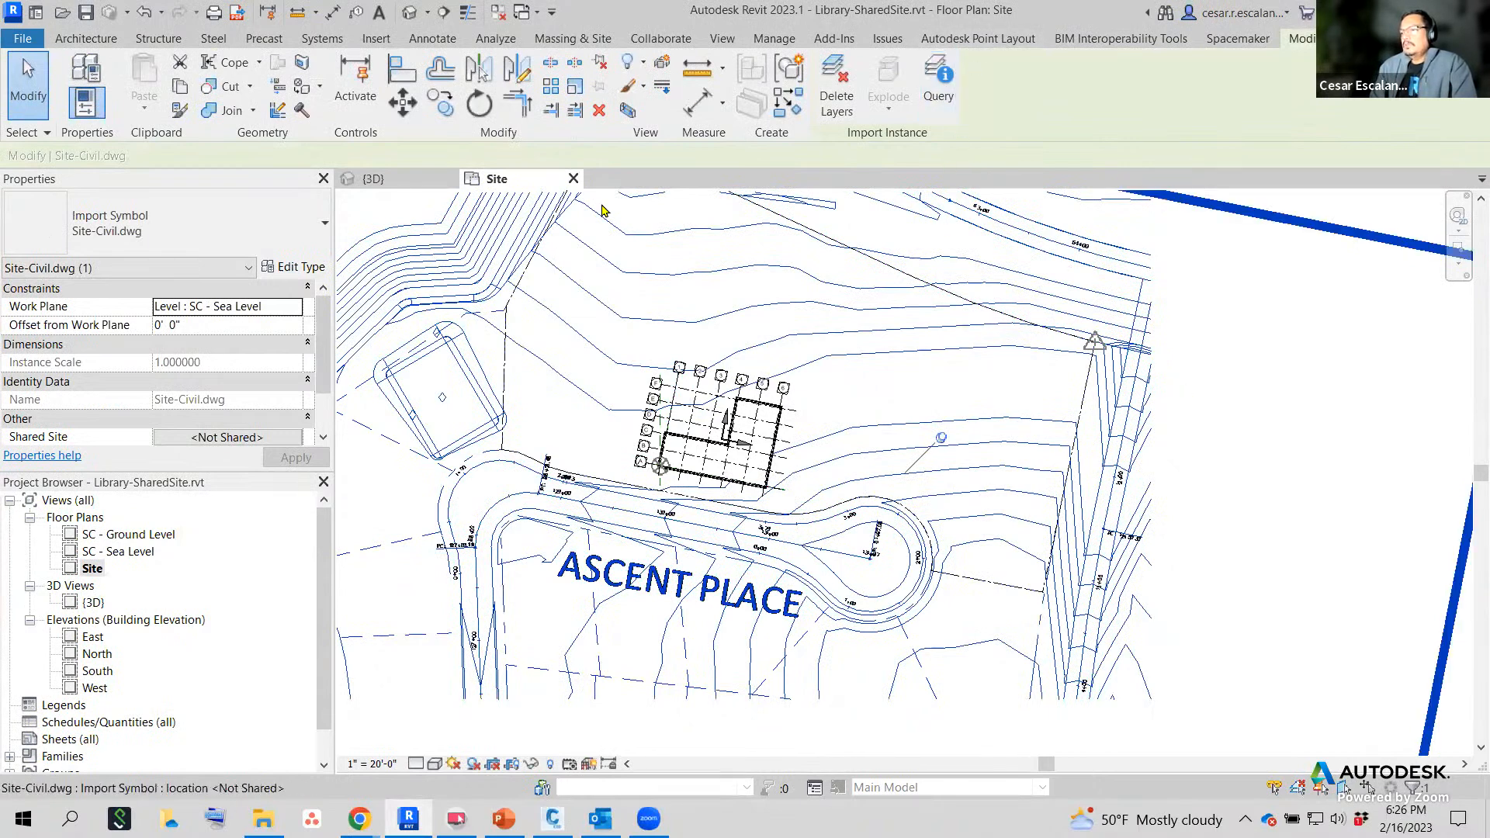
left_click(945, 115)
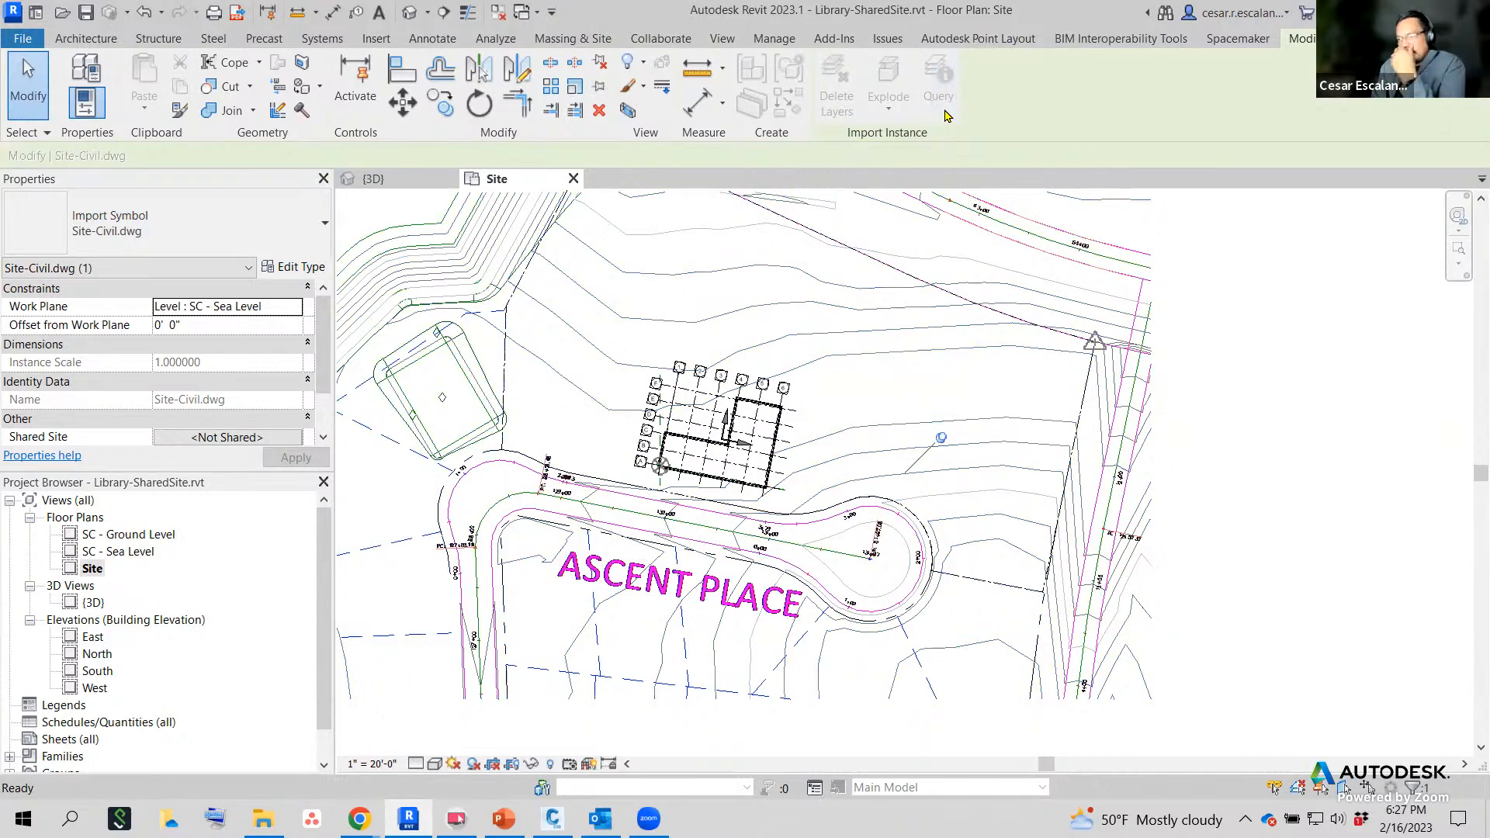
left_click(1004, 422)
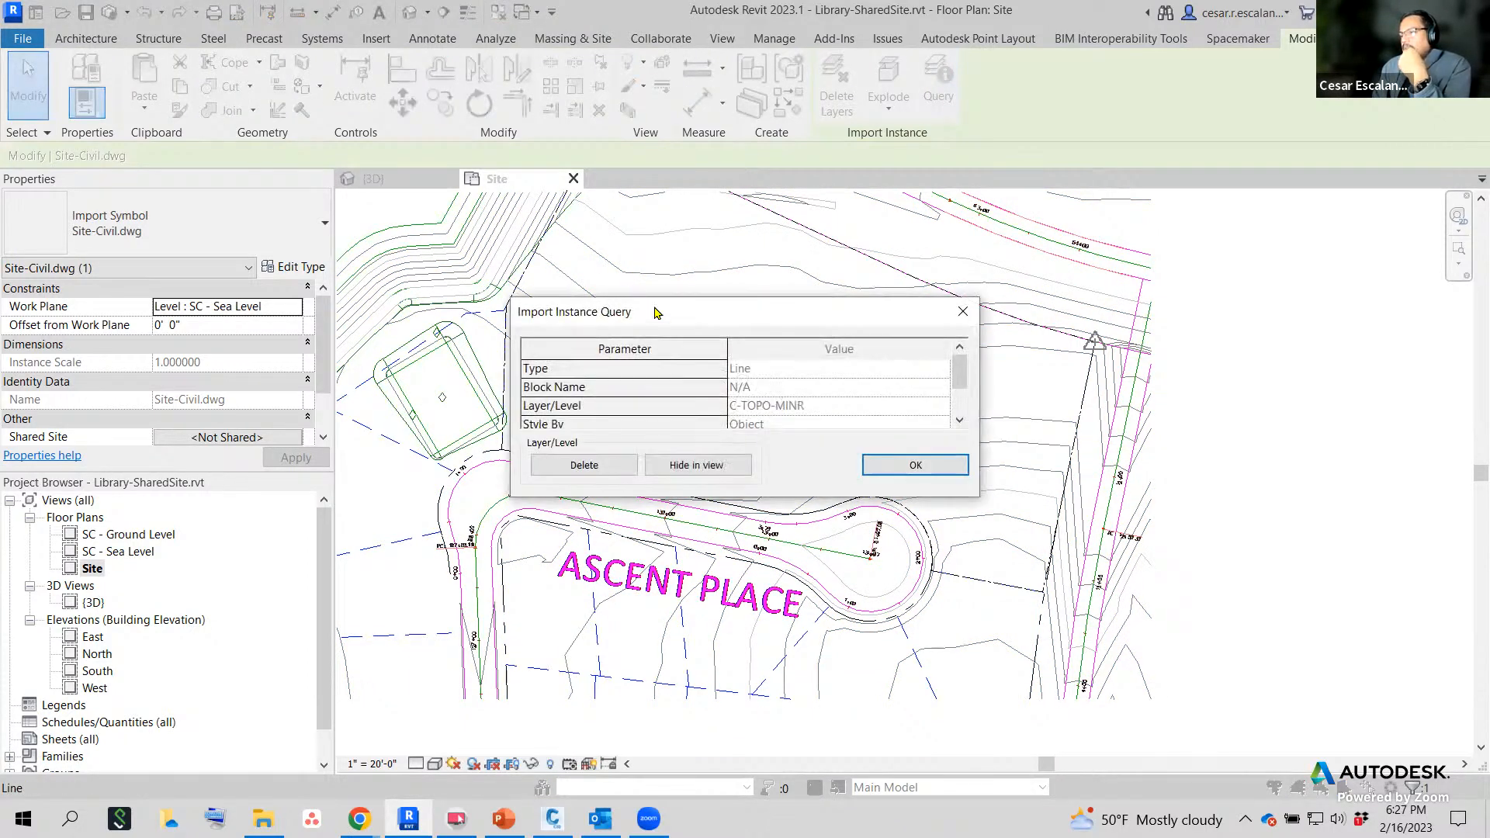
left_click_drag(655, 313, 574, 220)
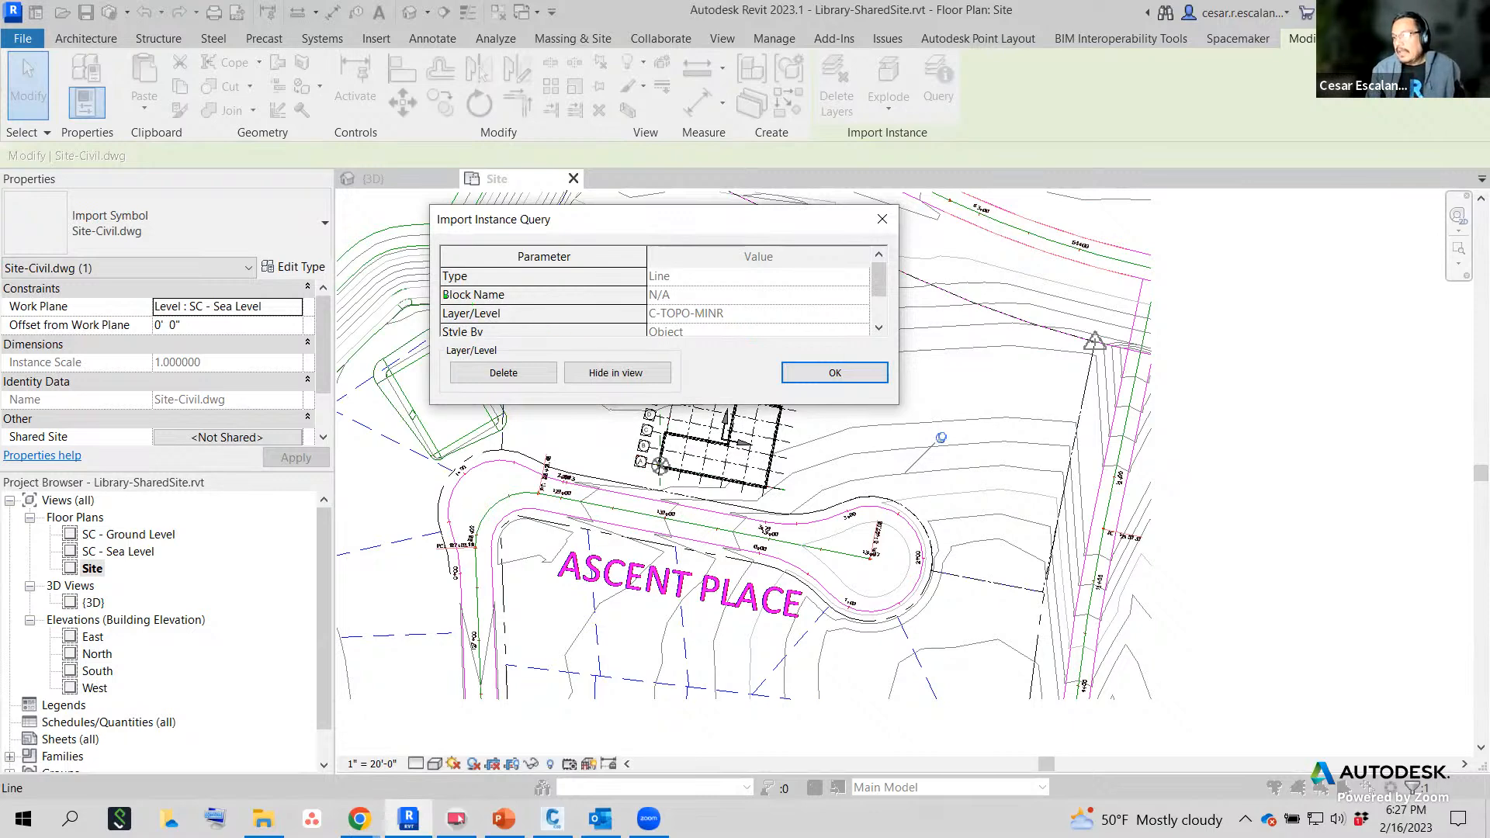
Review the layer of the queried contour line in the imported civil drawing and close its query results.
left_click_drag(439, 295, 777, 334)
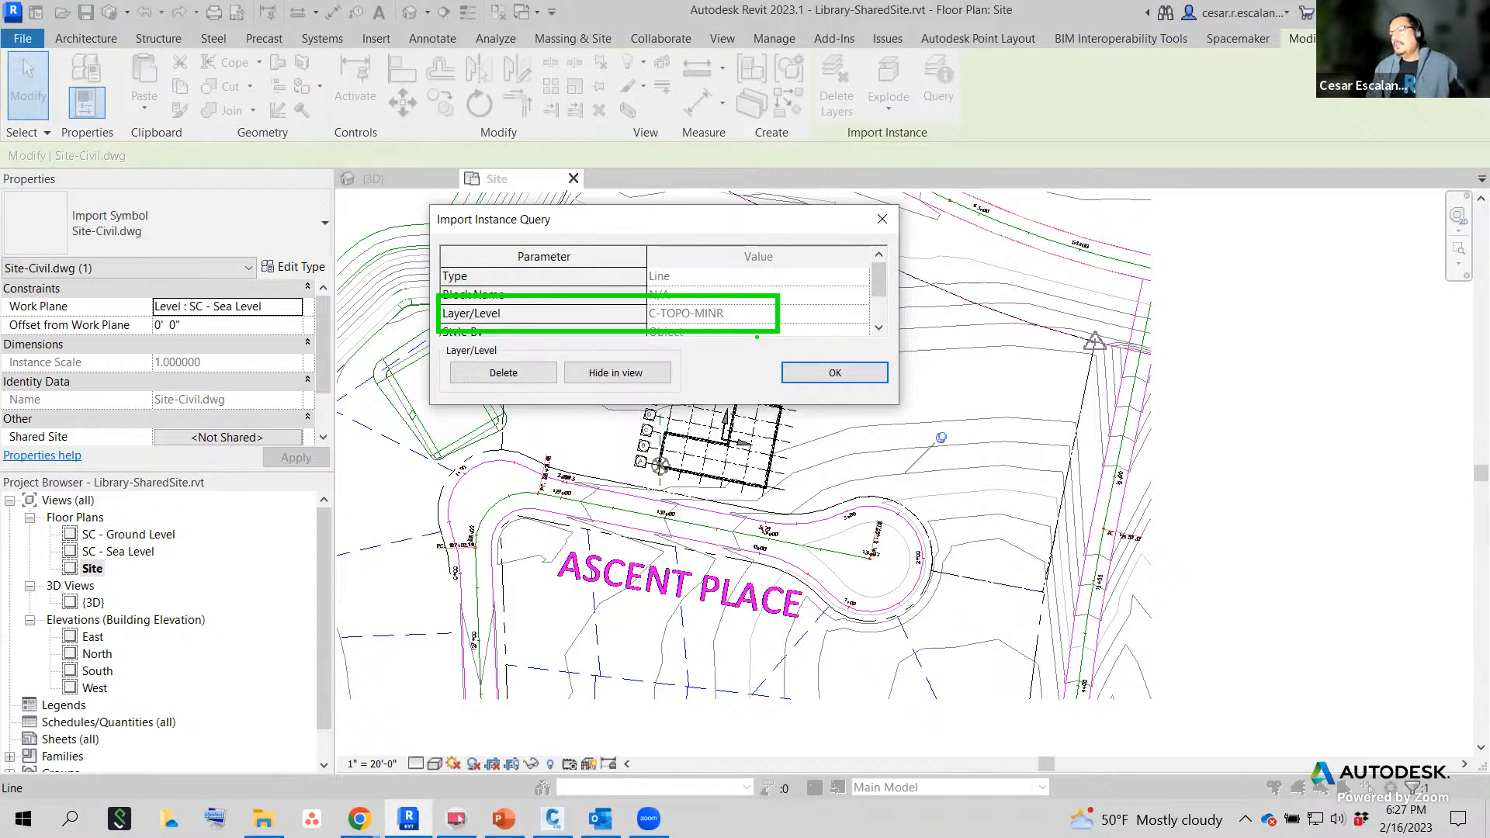
left_click(834, 373)
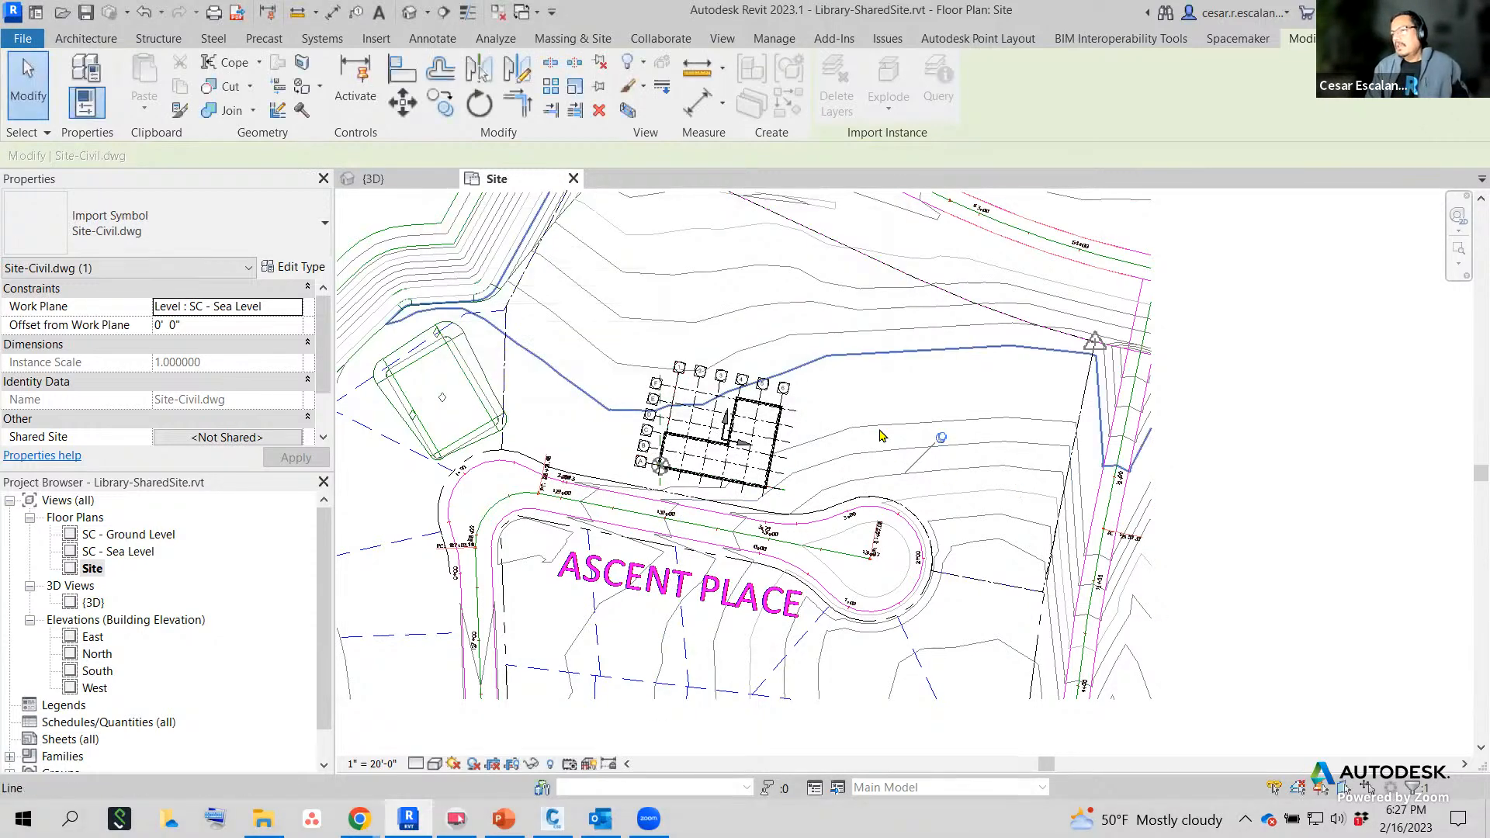
key("Escape")
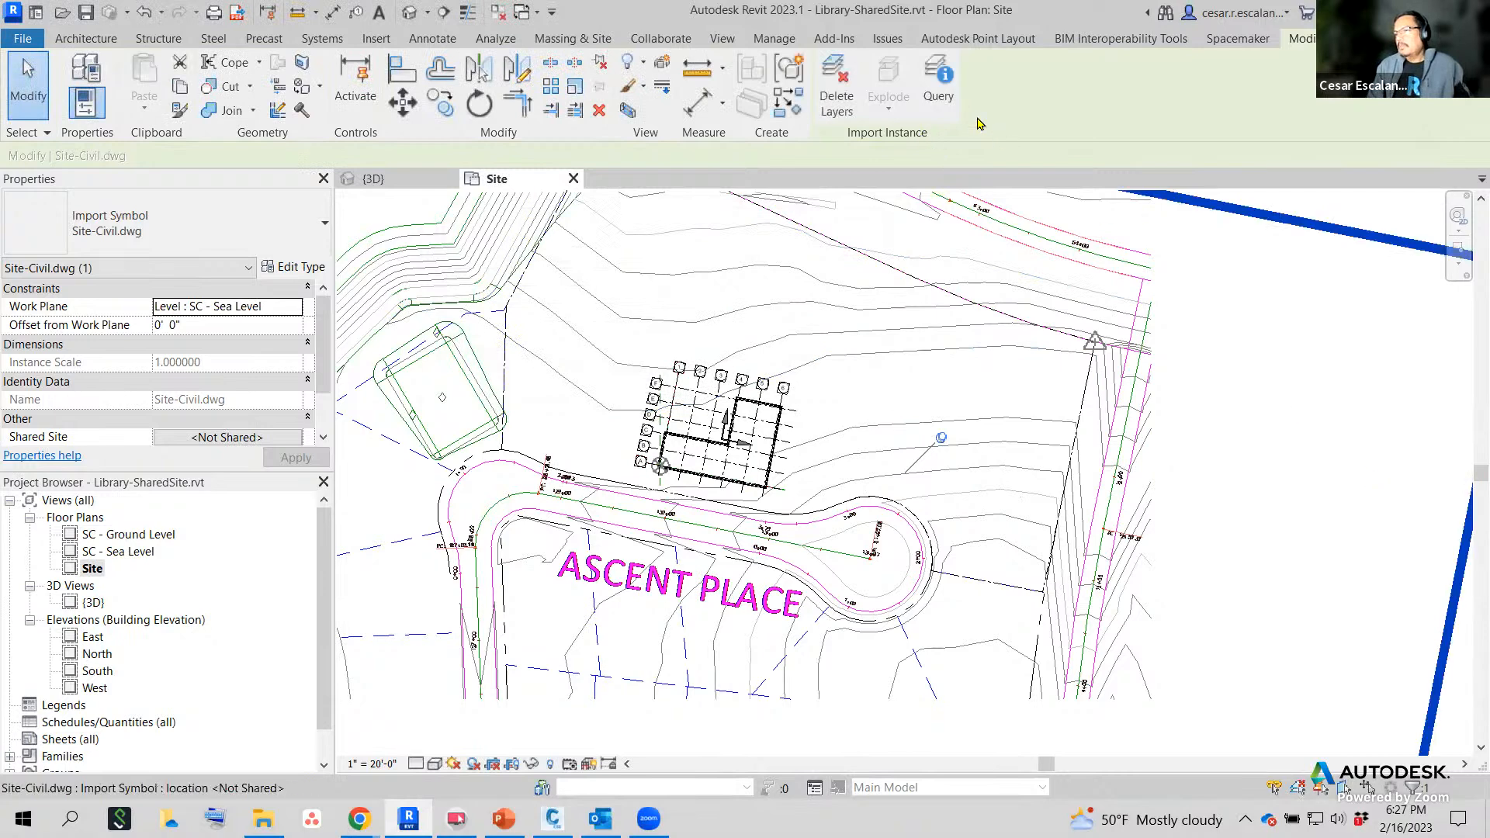
Query another contour line of Site-Civil.dwg, near the cul-de-sac, to check which layer it belongs to.
left_click(938, 86)
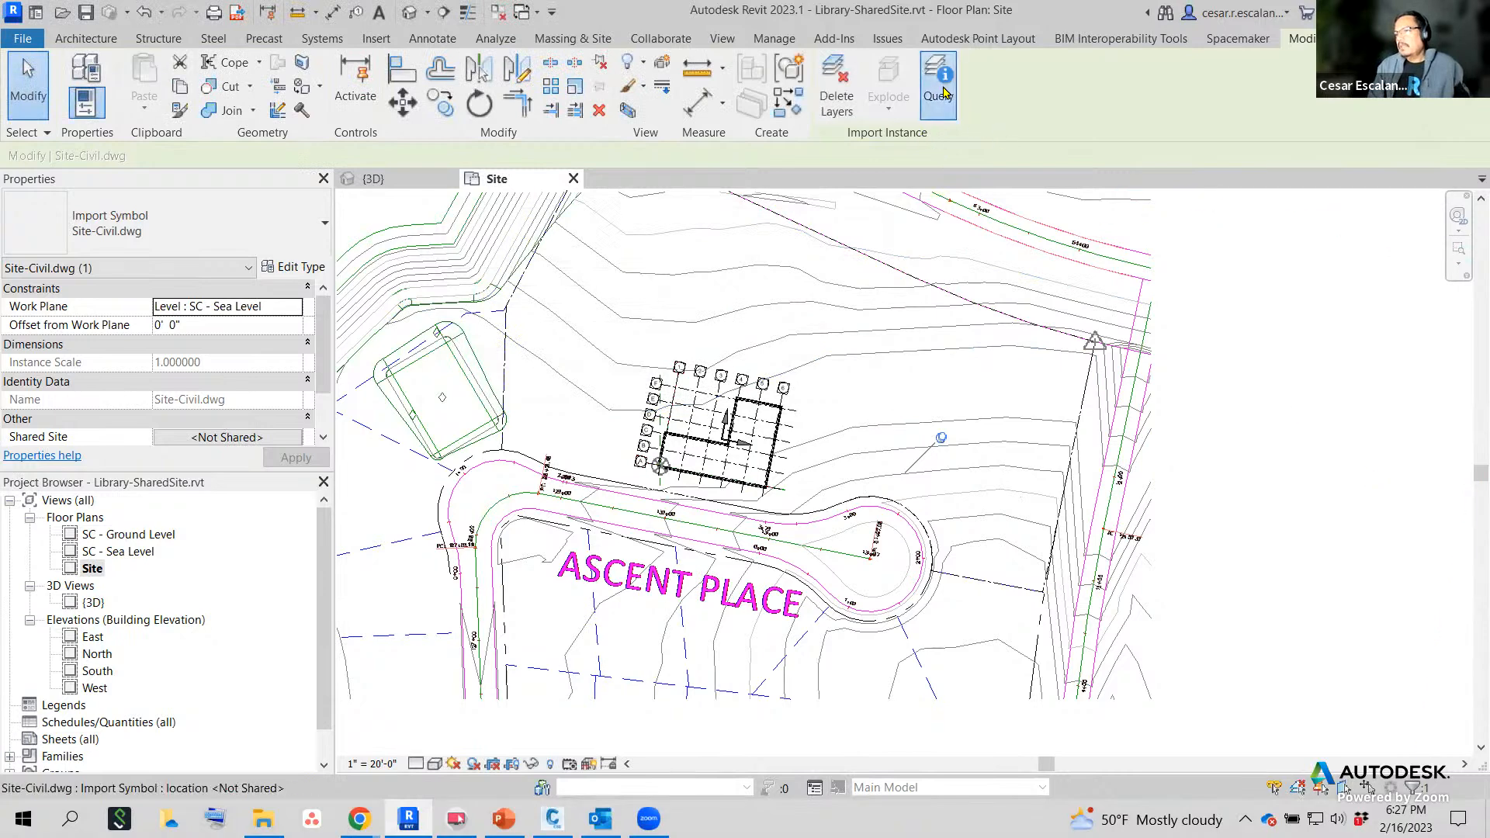
left_click(960, 508)
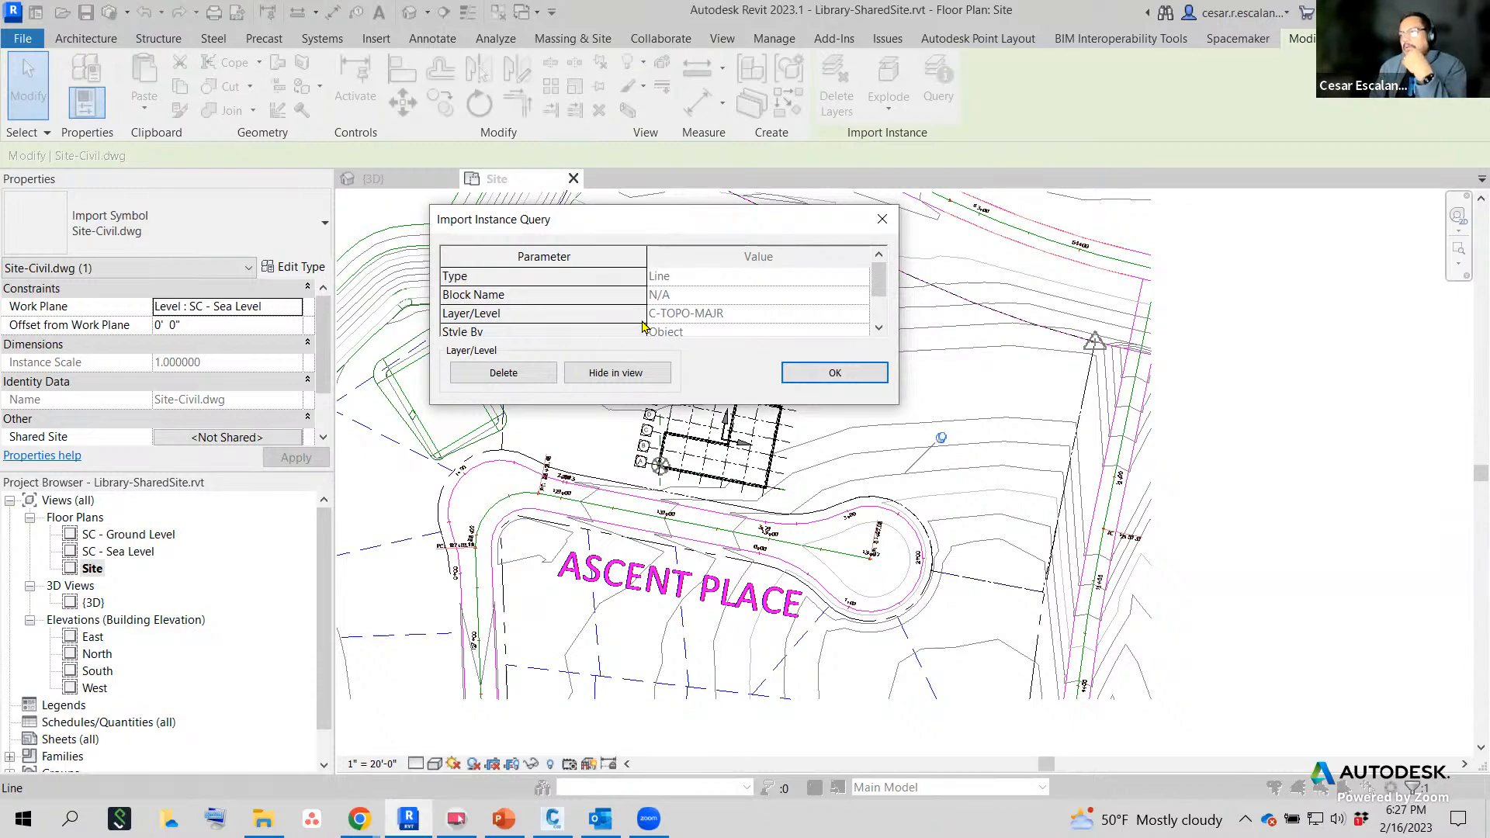
left_click(893, 222)
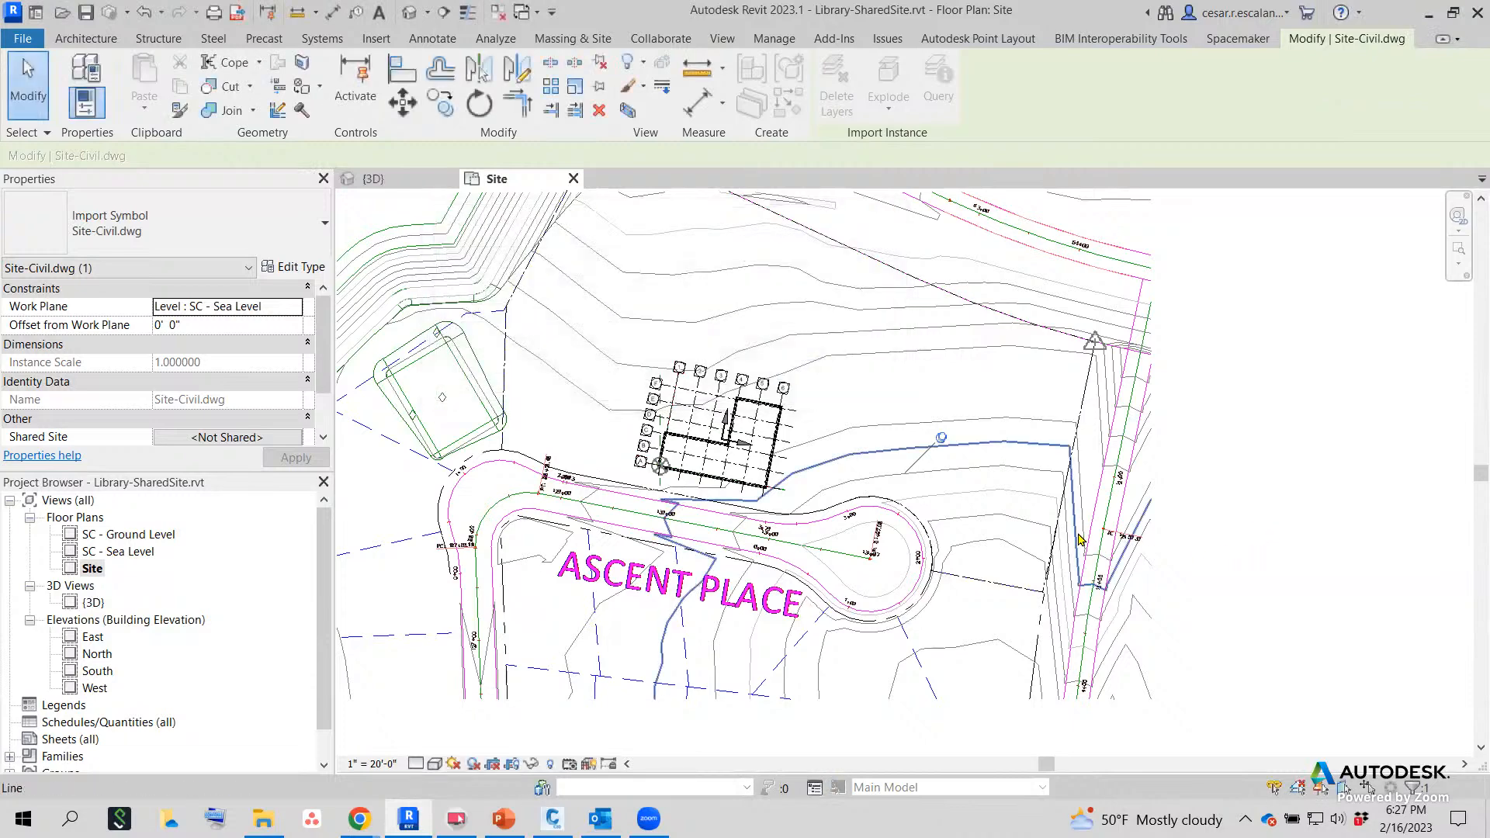
key("Escape")
key("Escape")
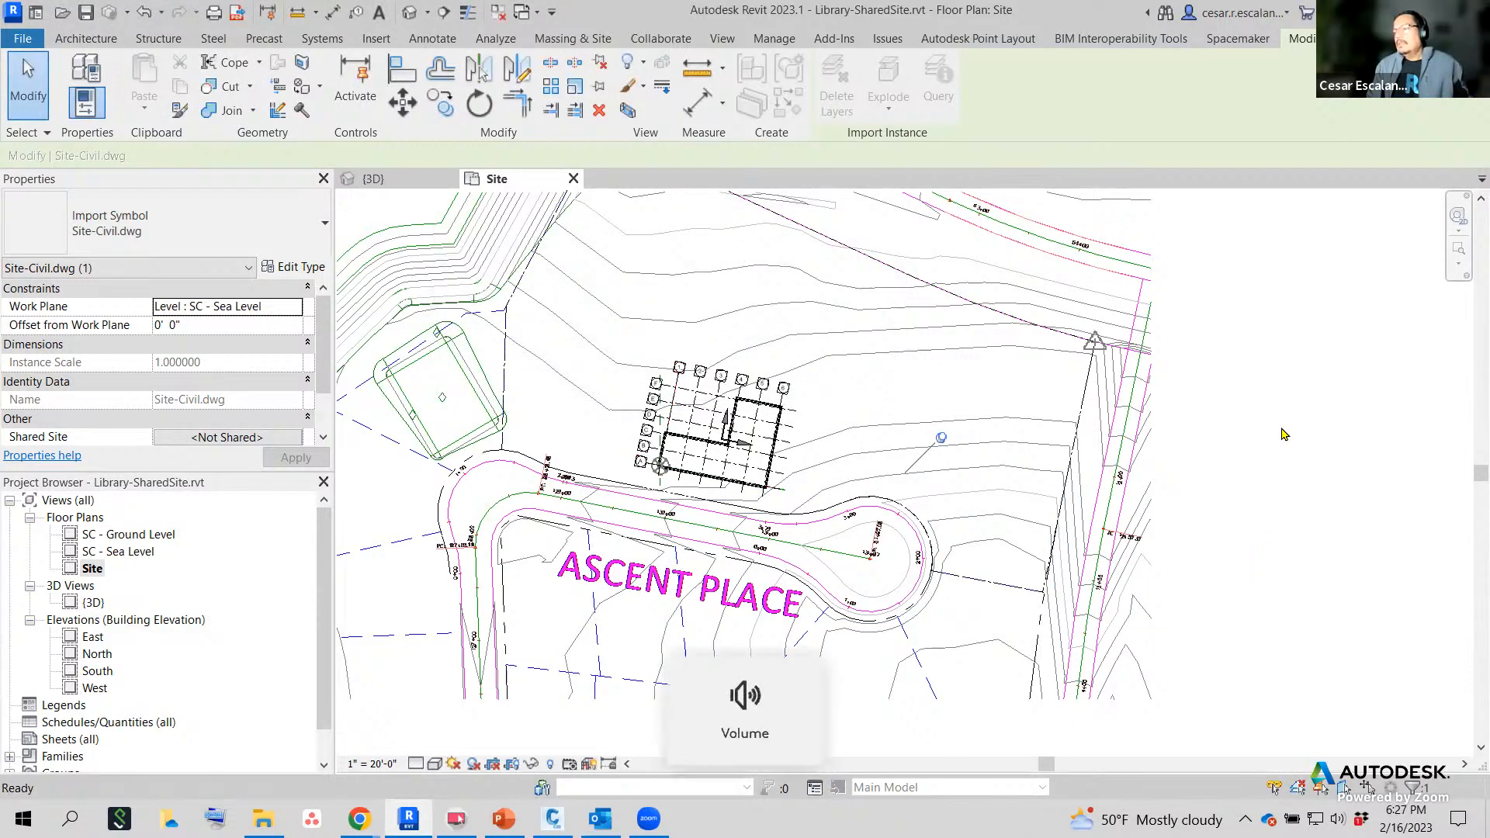
Query a minor contour line of Site-Civil.dwg east of the building and hide its C-TOPO-MINR layer in the Site view.
left_click(956, 416)
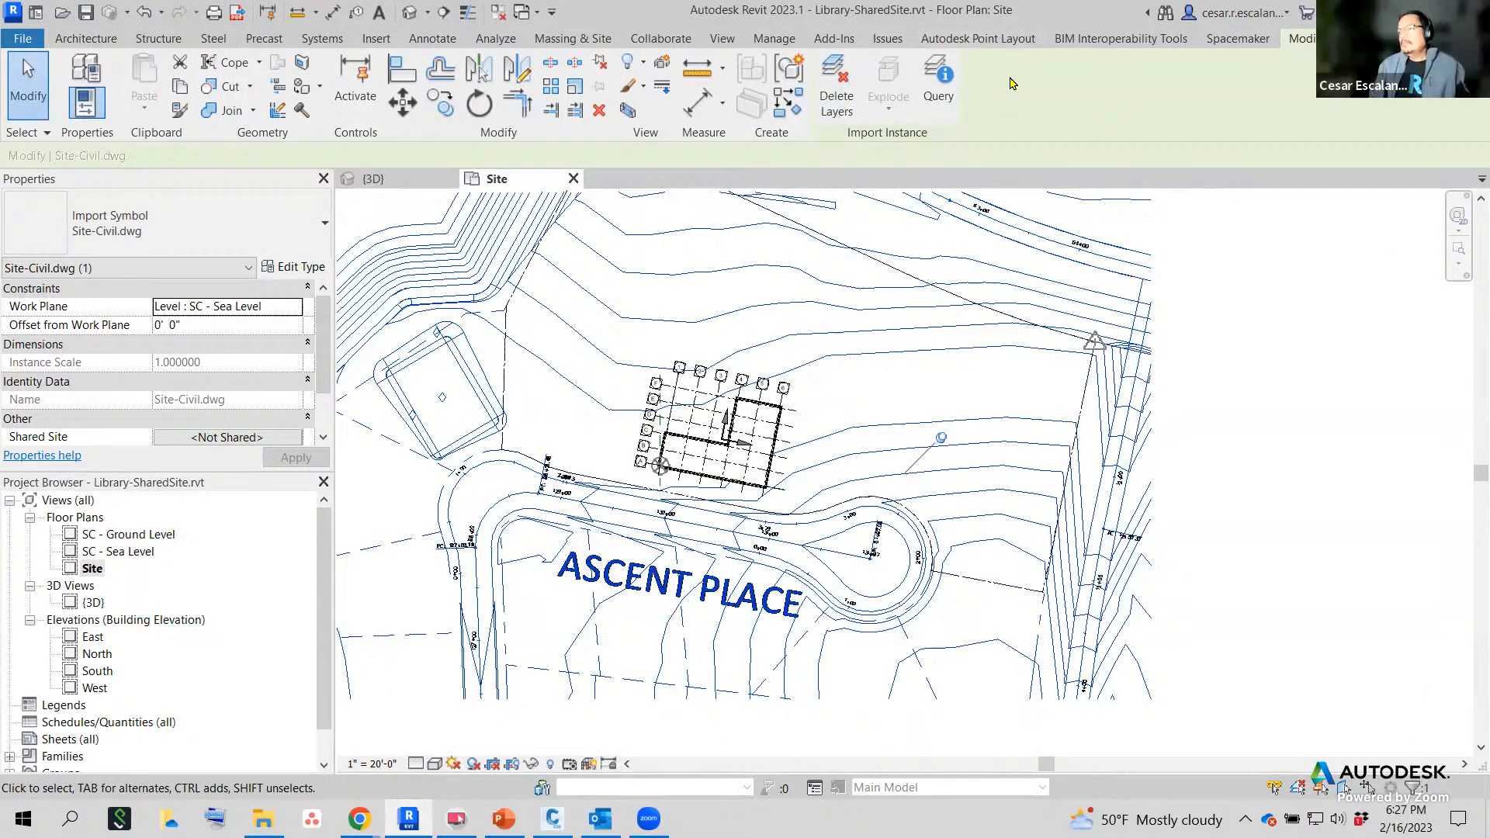
left_click(931, 118)
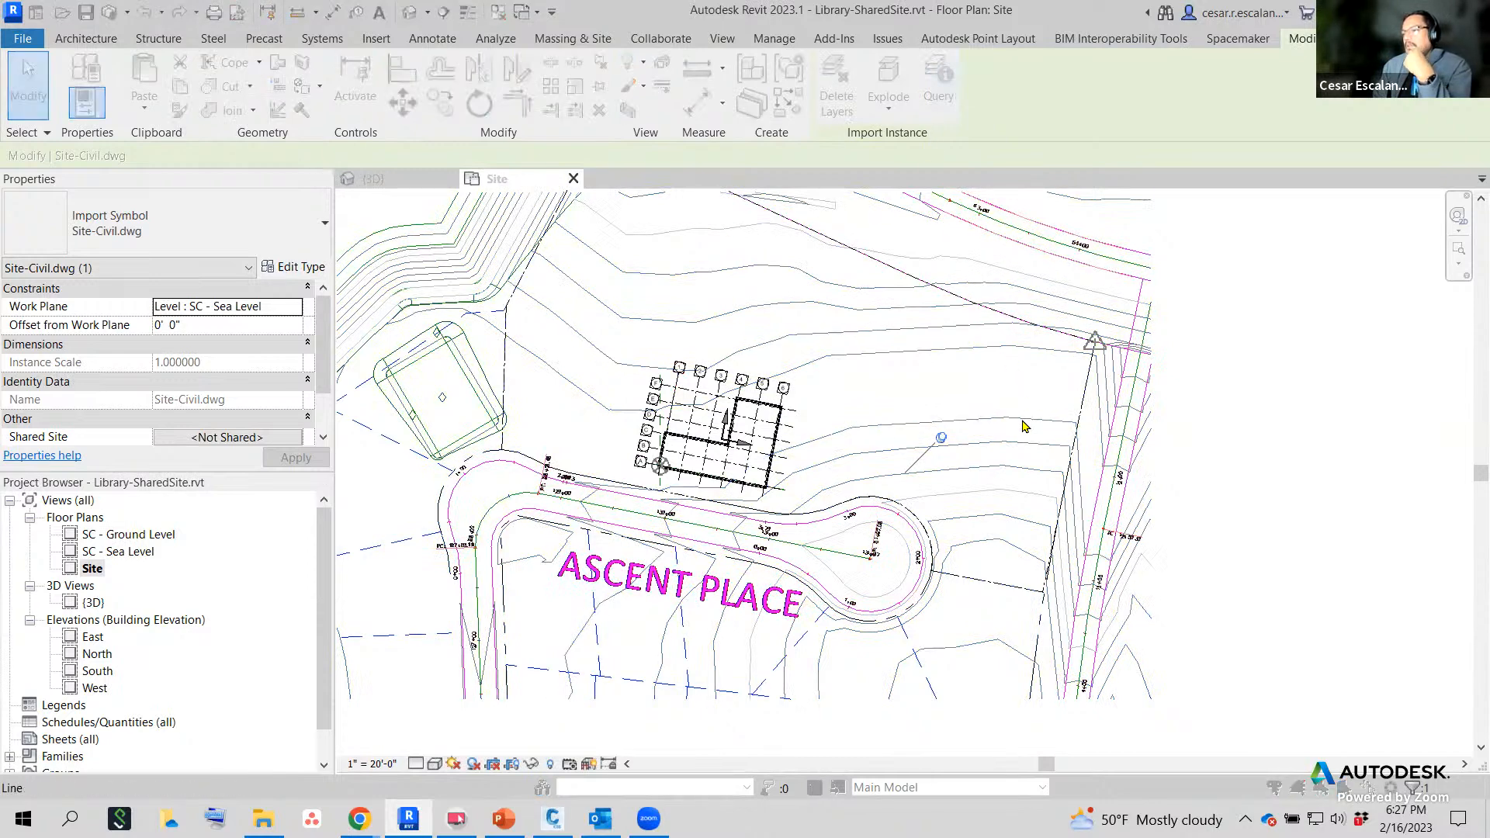
left_click(912, 401)
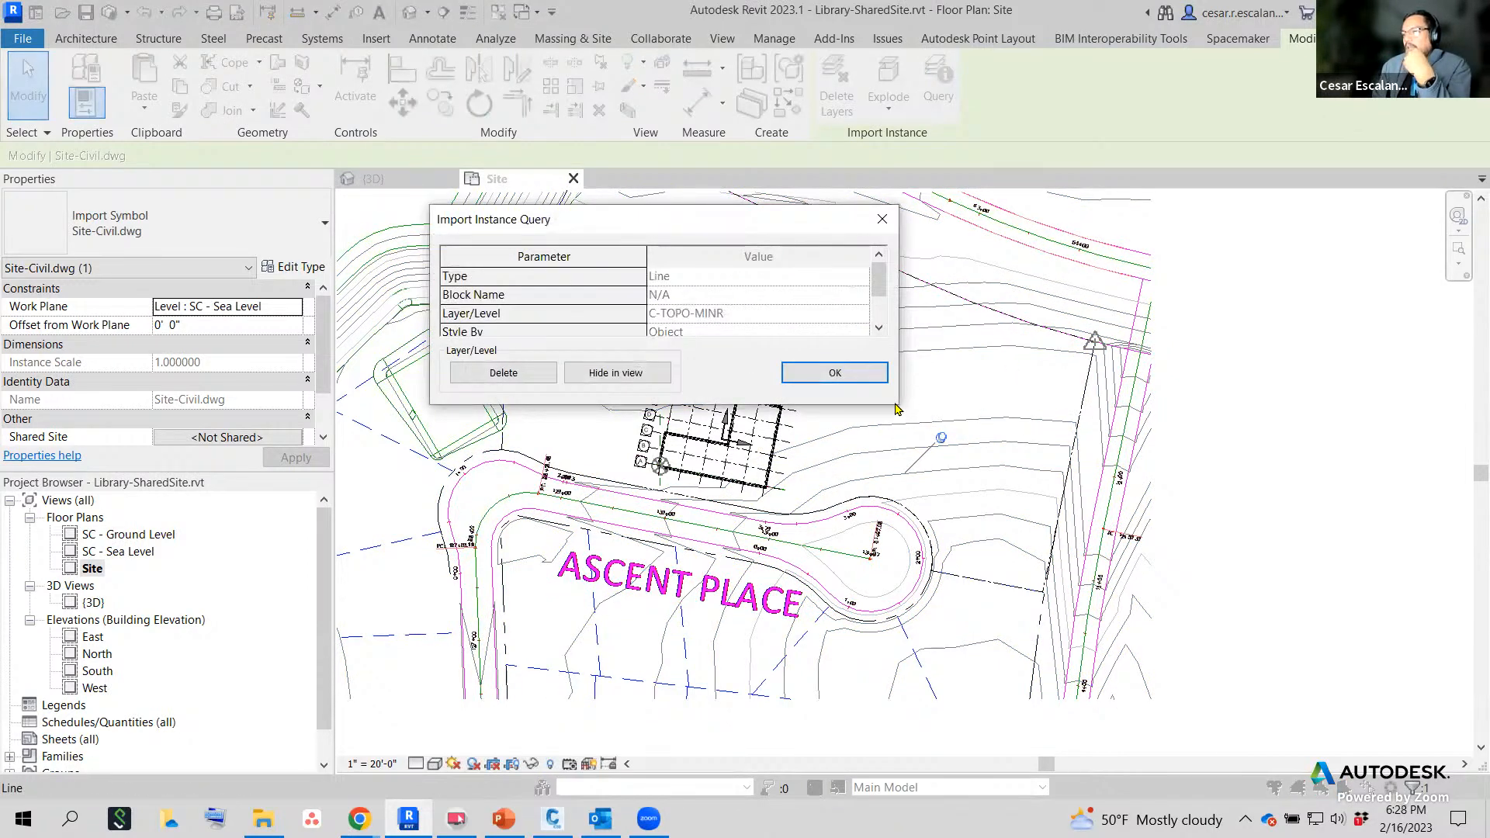
left_click_drag(882, 289, 886, 301)
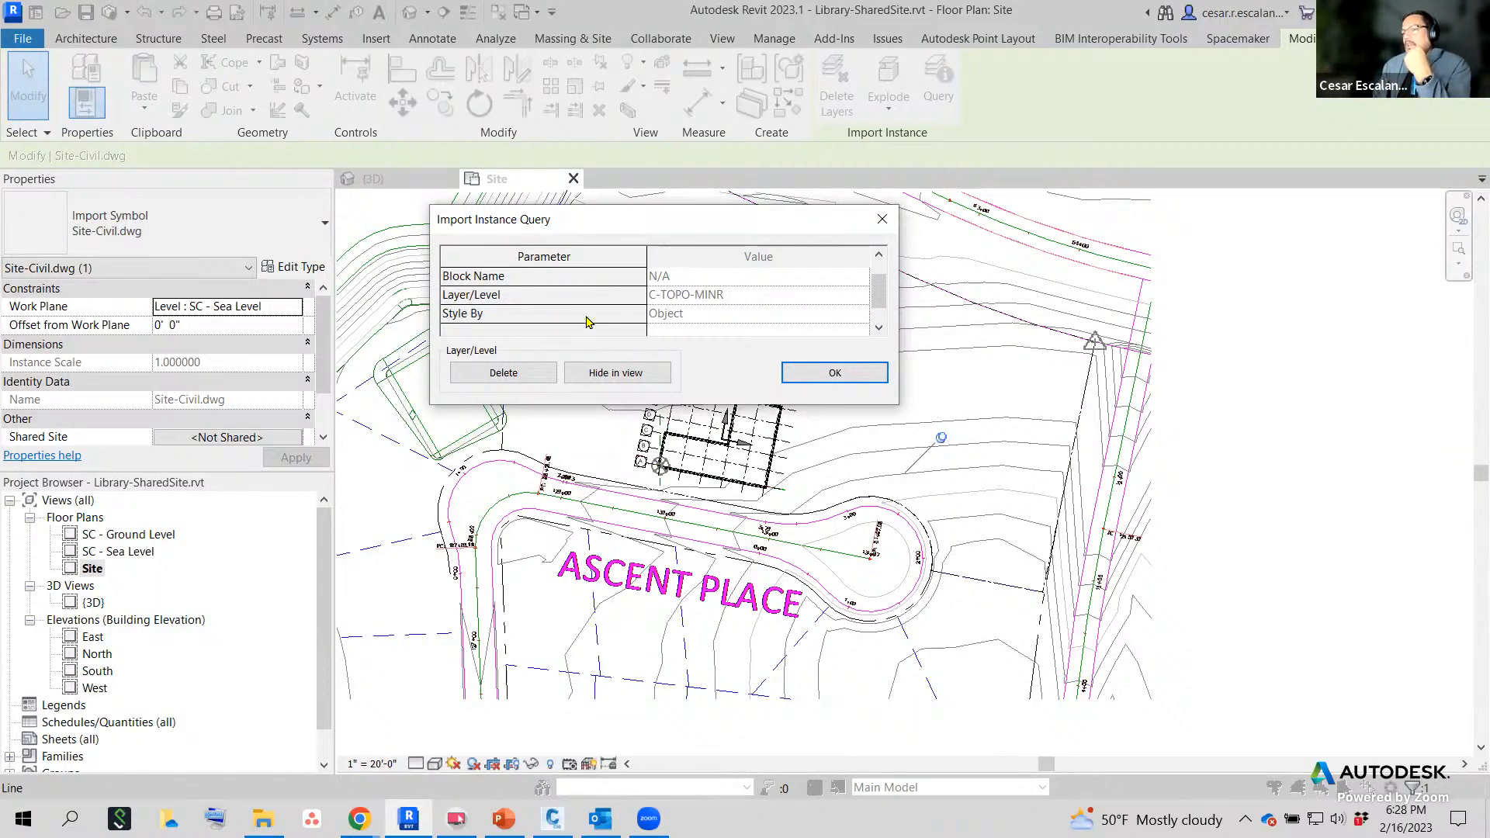
left_click(619, 373)
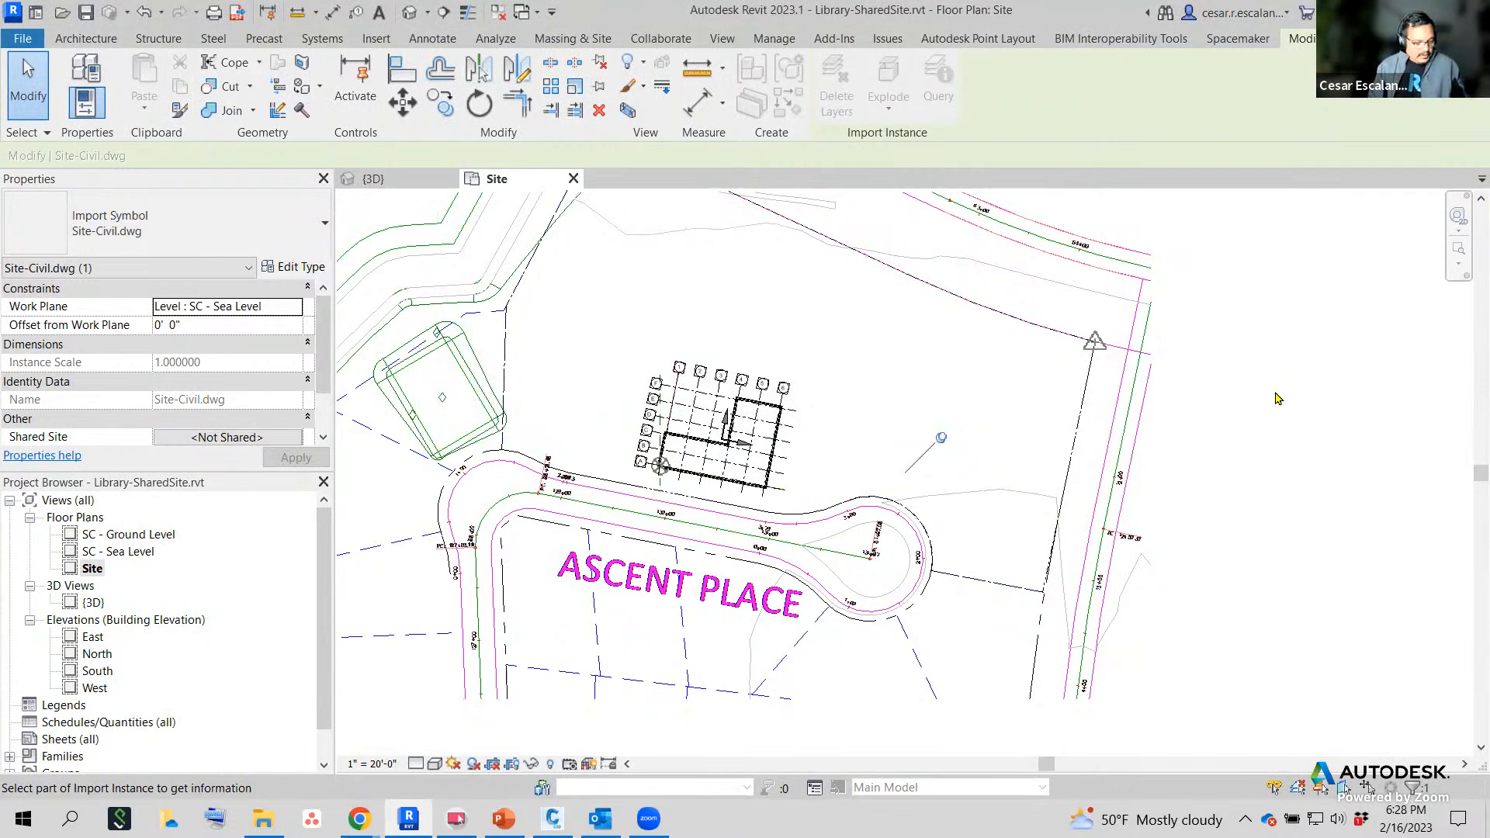
key("Escape")
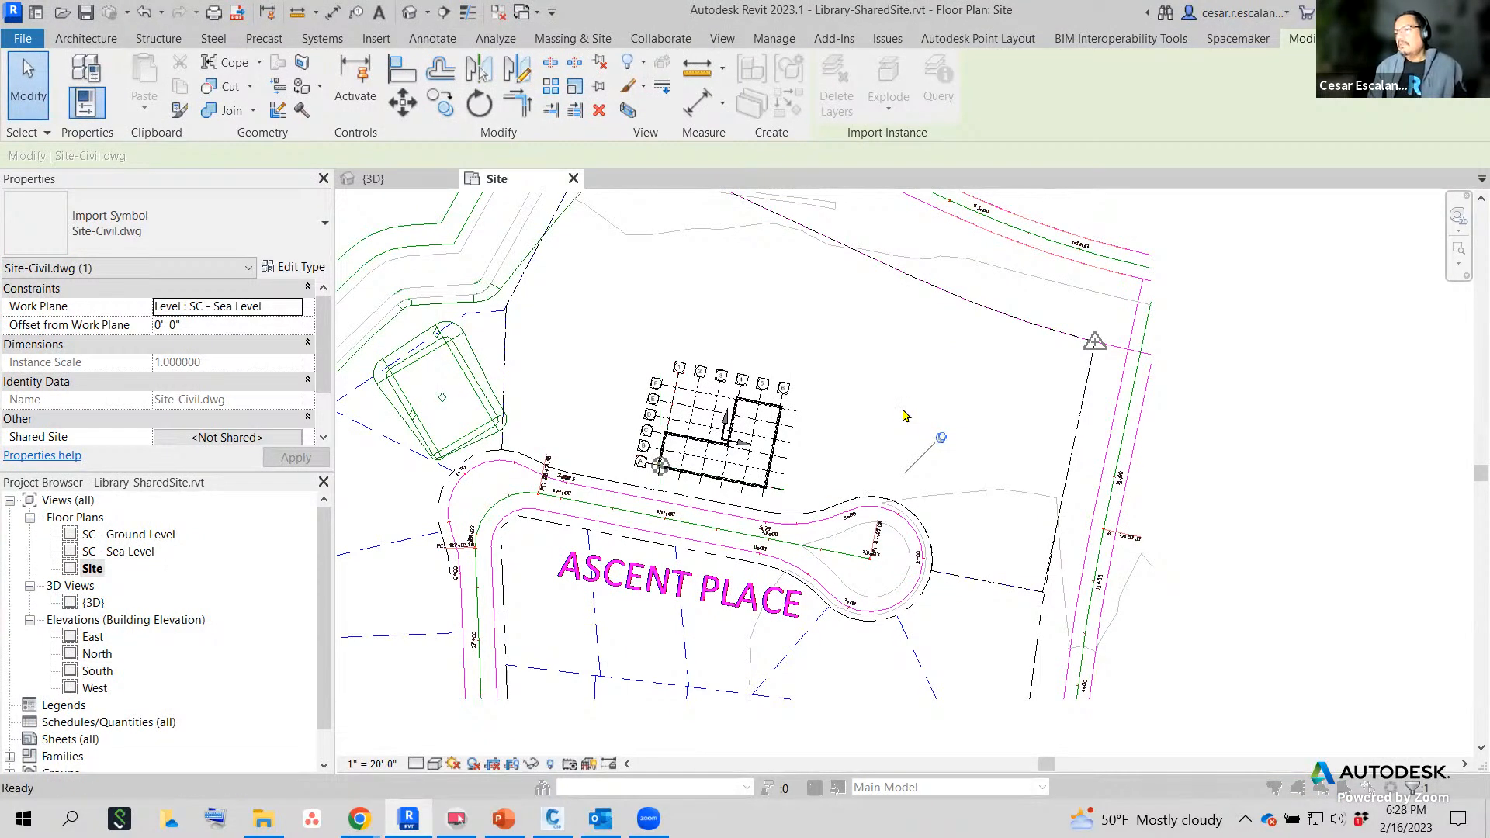
Restore the visibility of Site-Civil.dwg's C-TOPO-MINR layer in the Site plan's Visibility/Graphic Overrides.
key("v")
key("v")
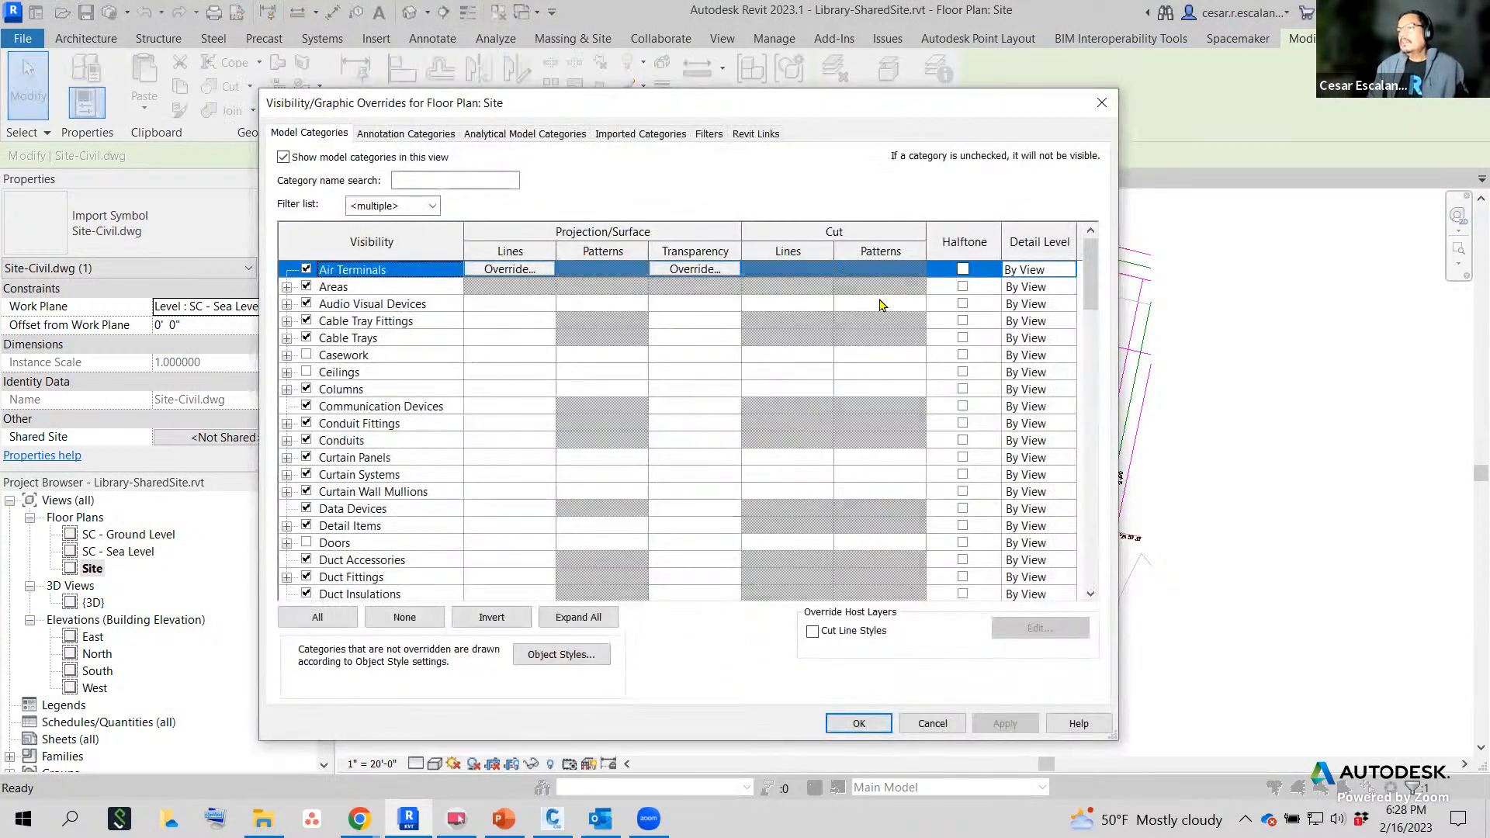
left_click(754, 135)
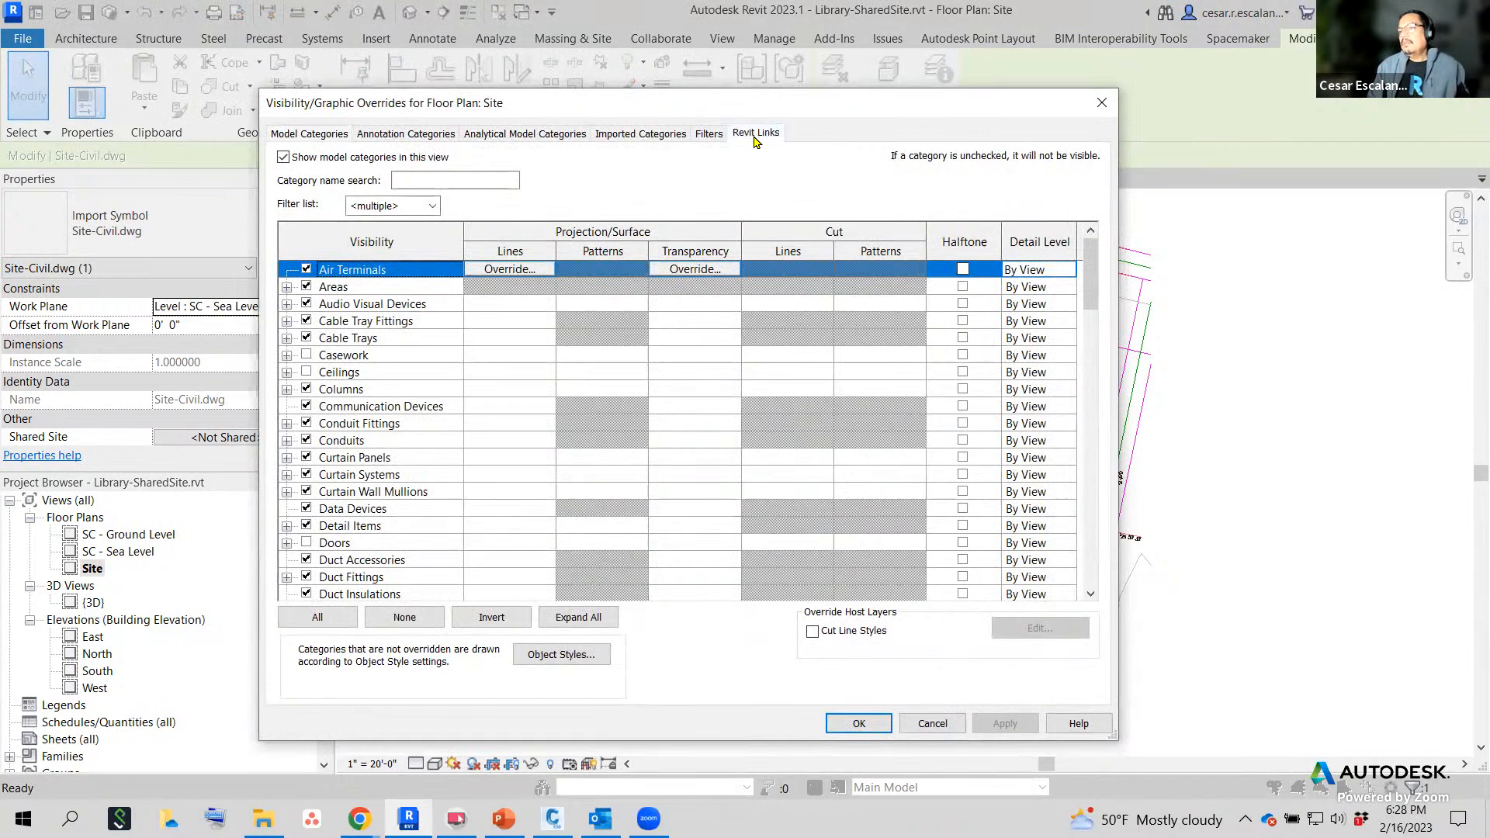
left_click(613, 136)
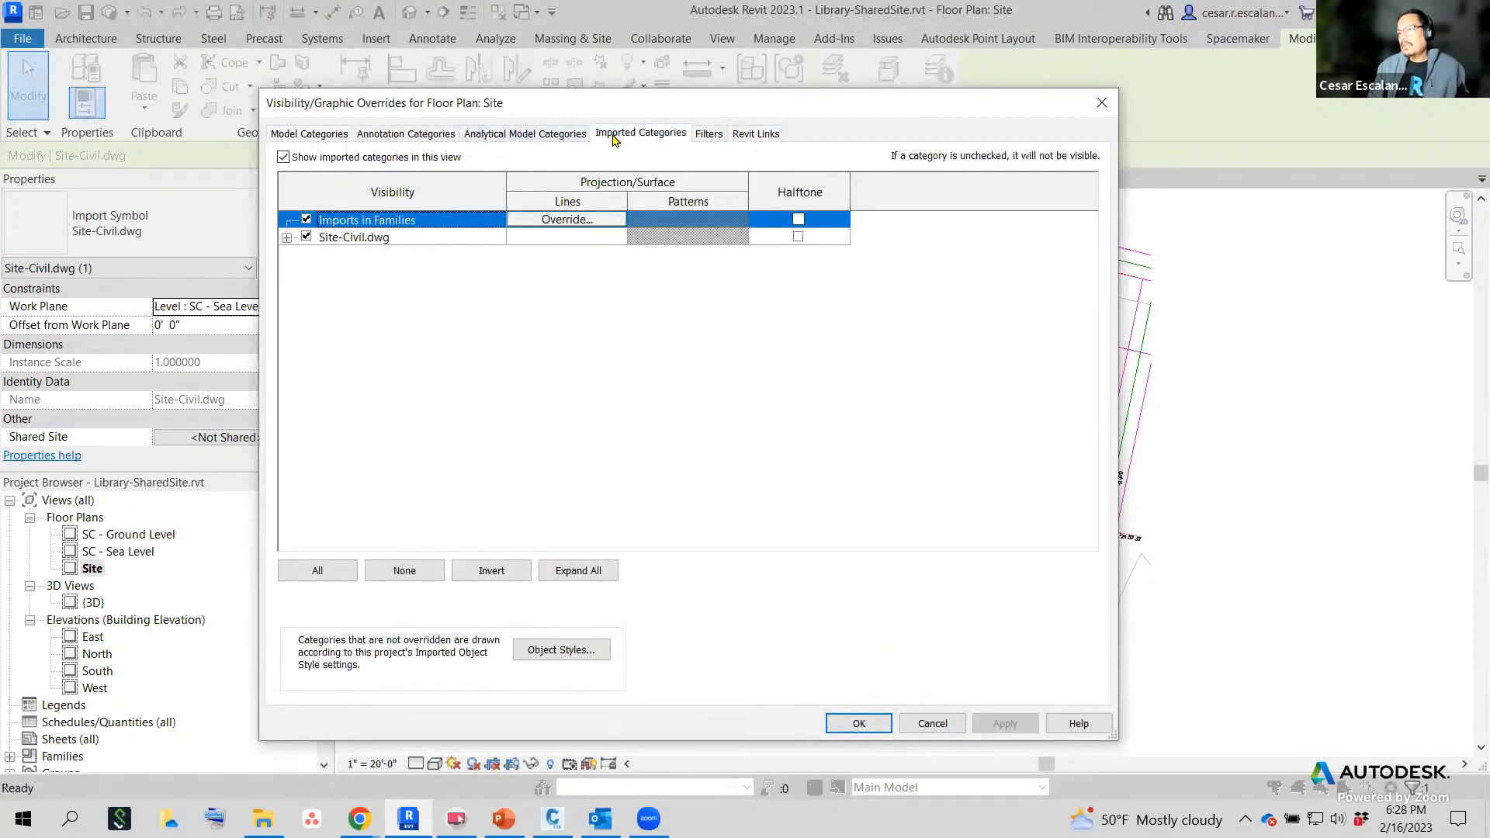
left_click(287, 237)
scroll(310, 388, "down", 2)
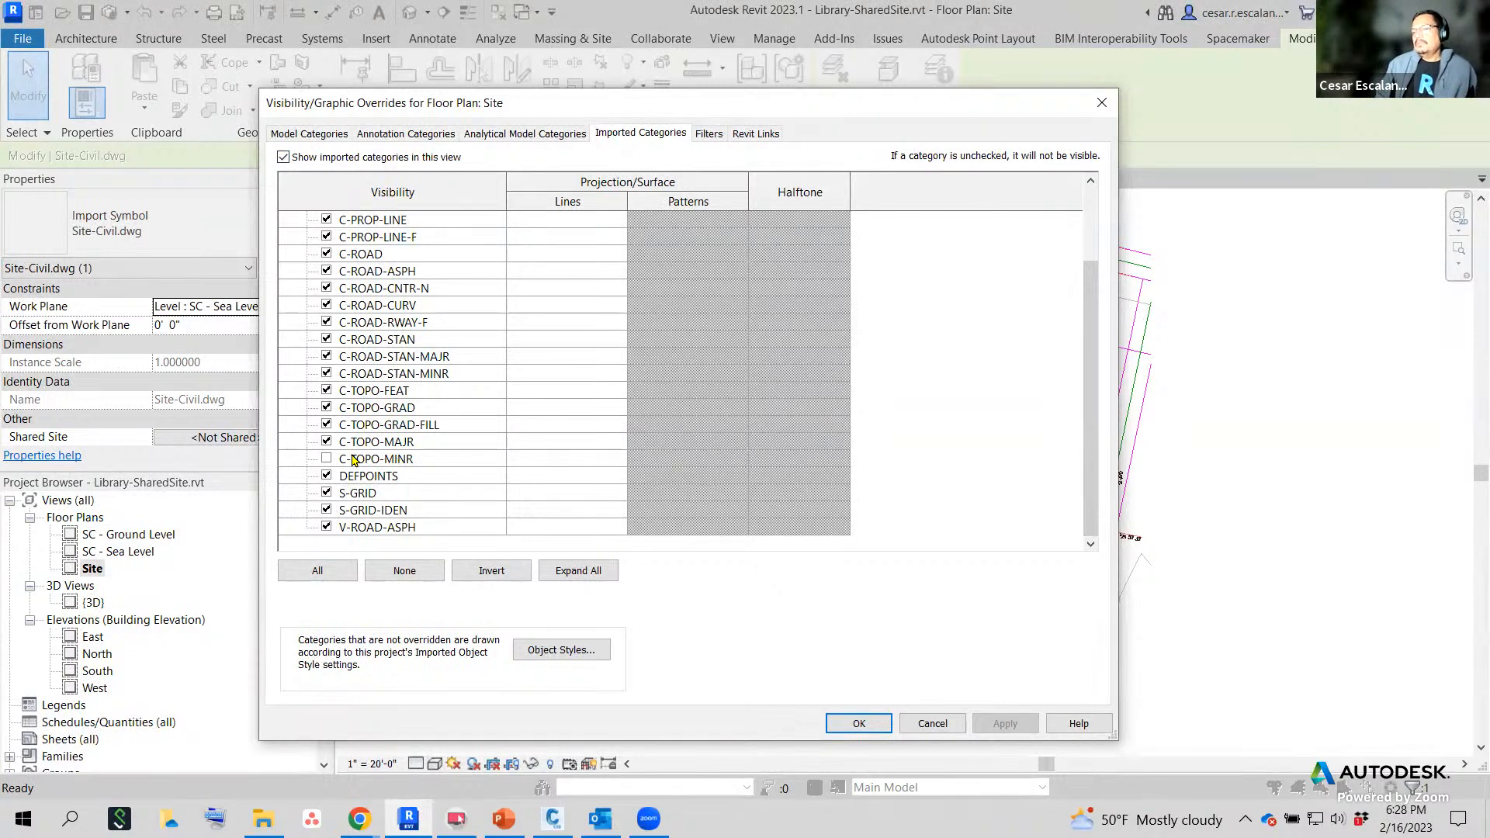
left_click(327, 460)
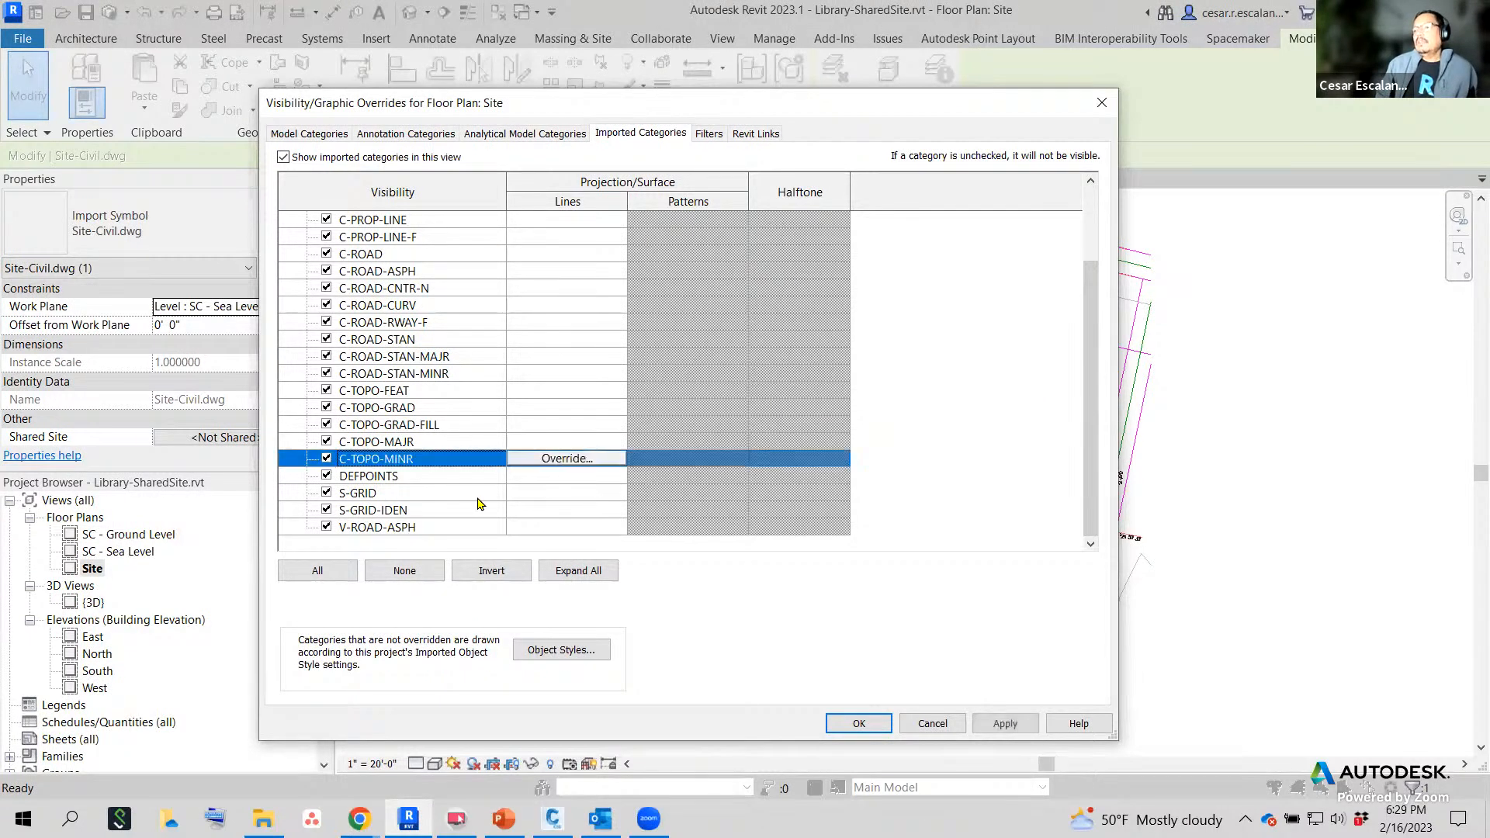
left_click(859, 723)
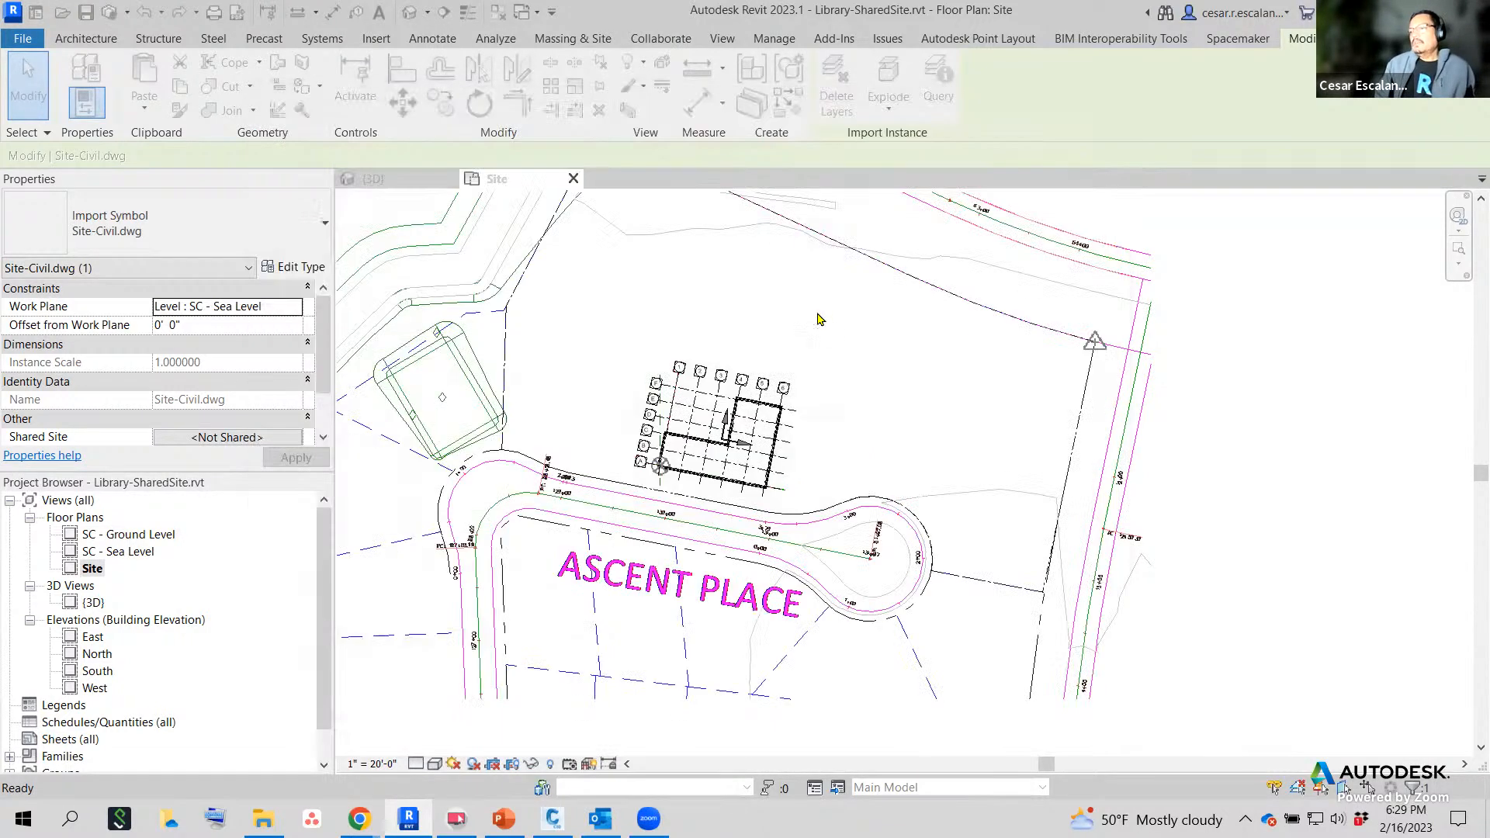
key("Escape")
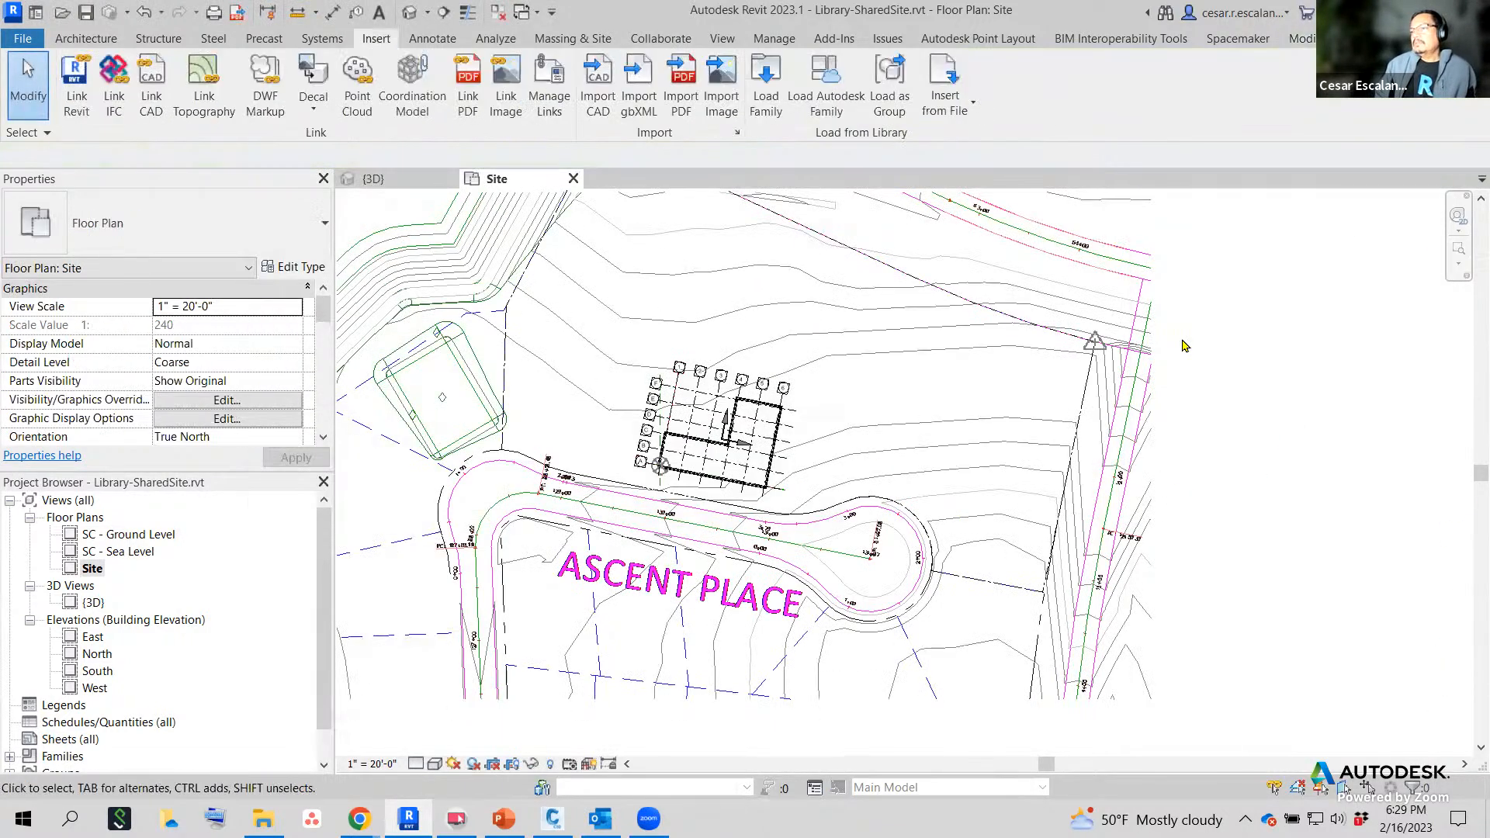
Query a contour line of Site-Civil.dwg northwest of the building to check its layer, and exit the query.
left_click(1001, 342)
key("Escape")
left_click(933, 357)
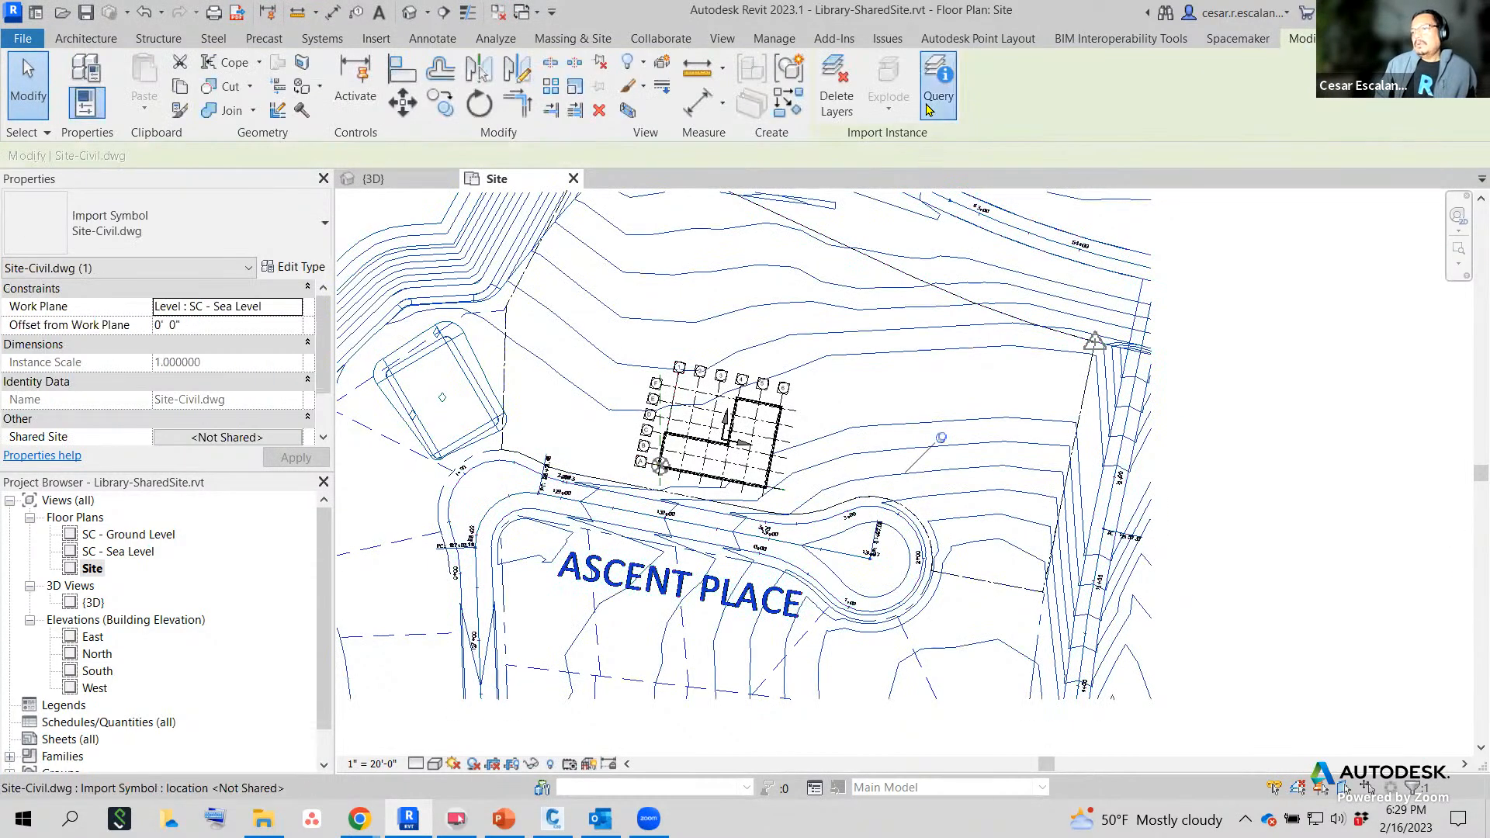
left_click(938, 78)
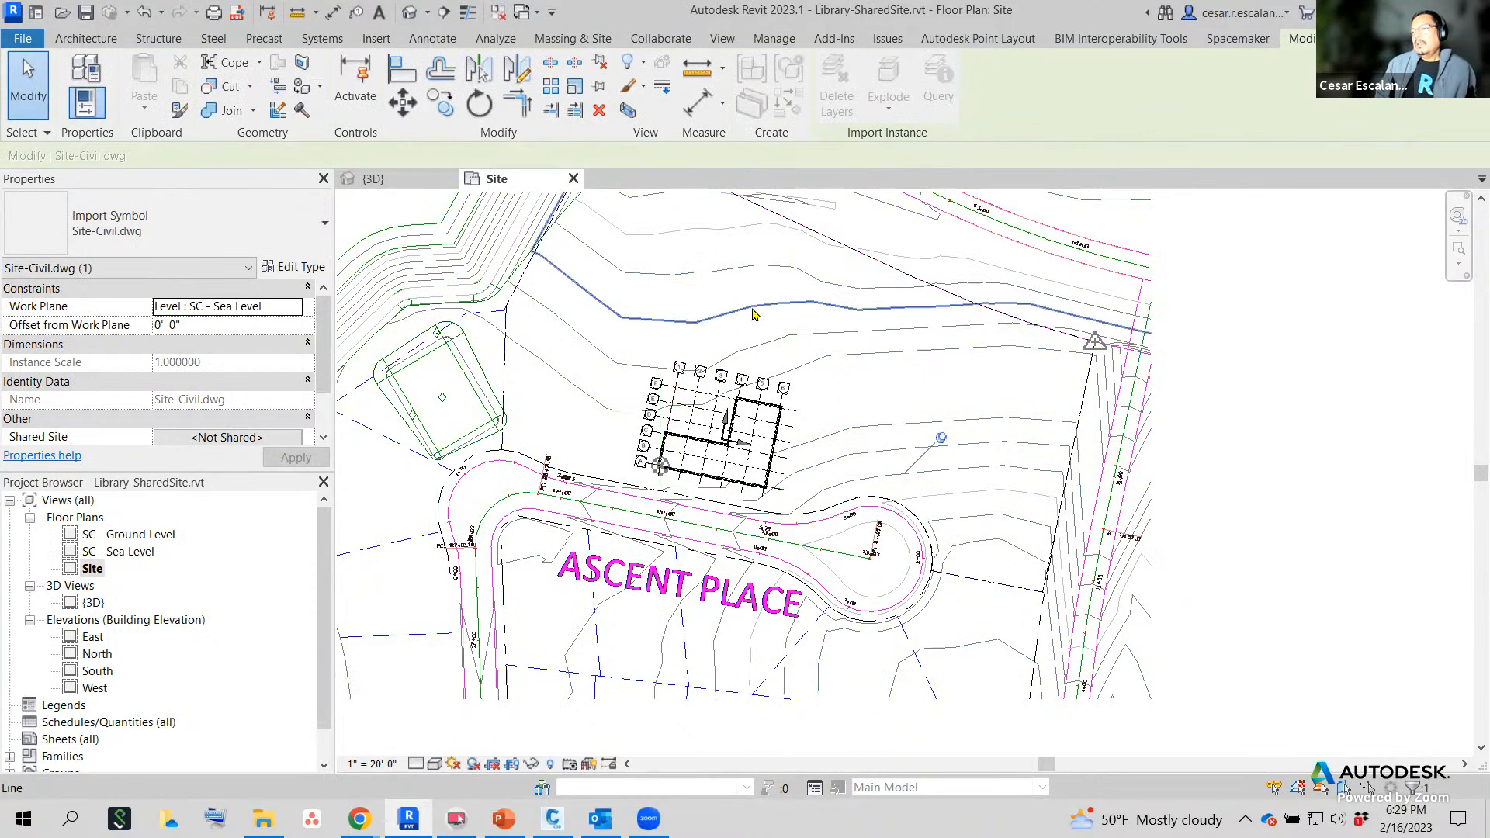
left_click(635, 331)
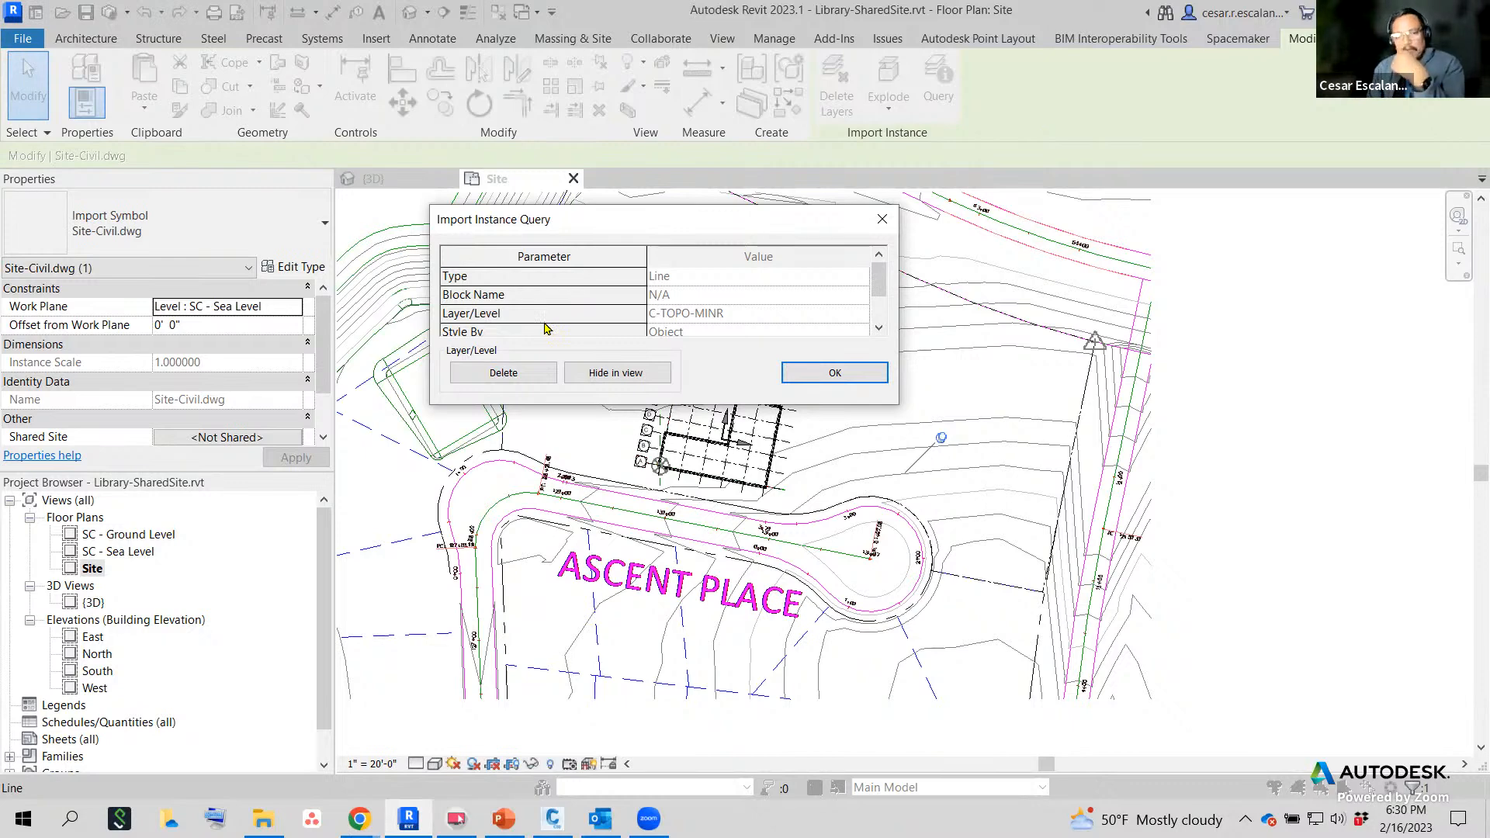
left_click(884, 228)
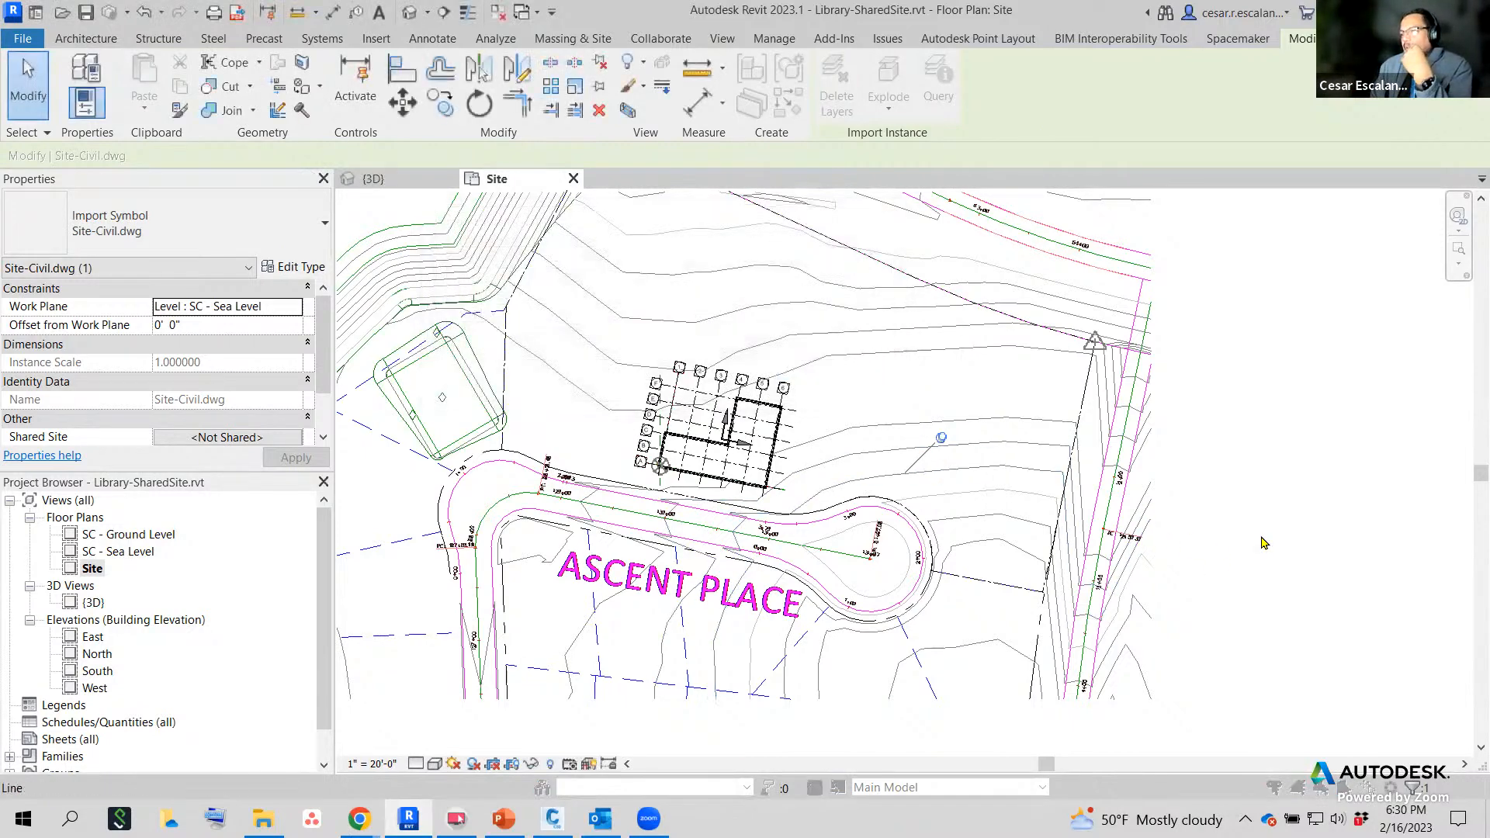
left_click(1245, 457)
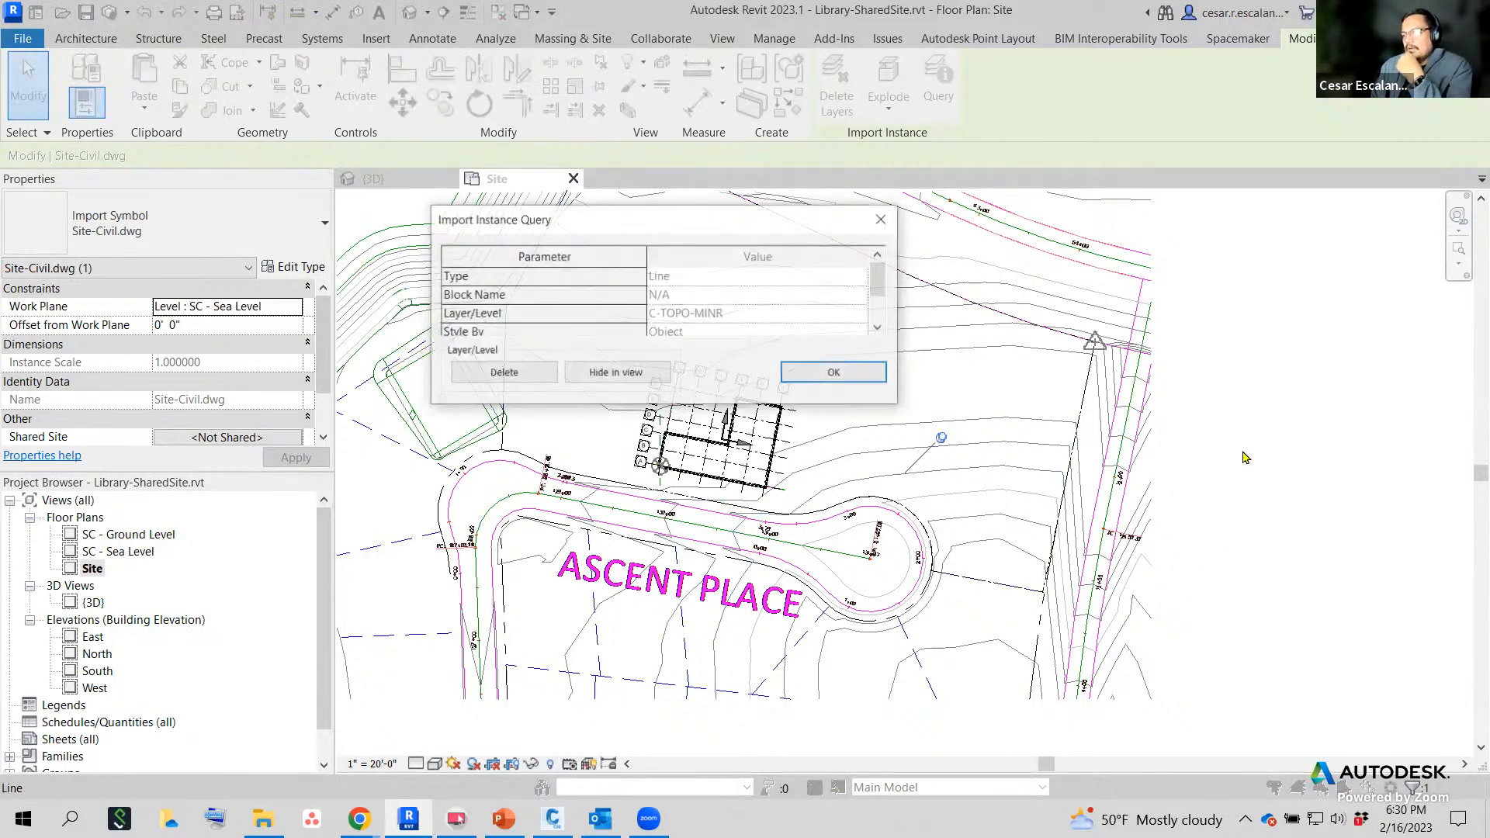
left_click(881, 220)
scroll(843, 392, "up", 2)
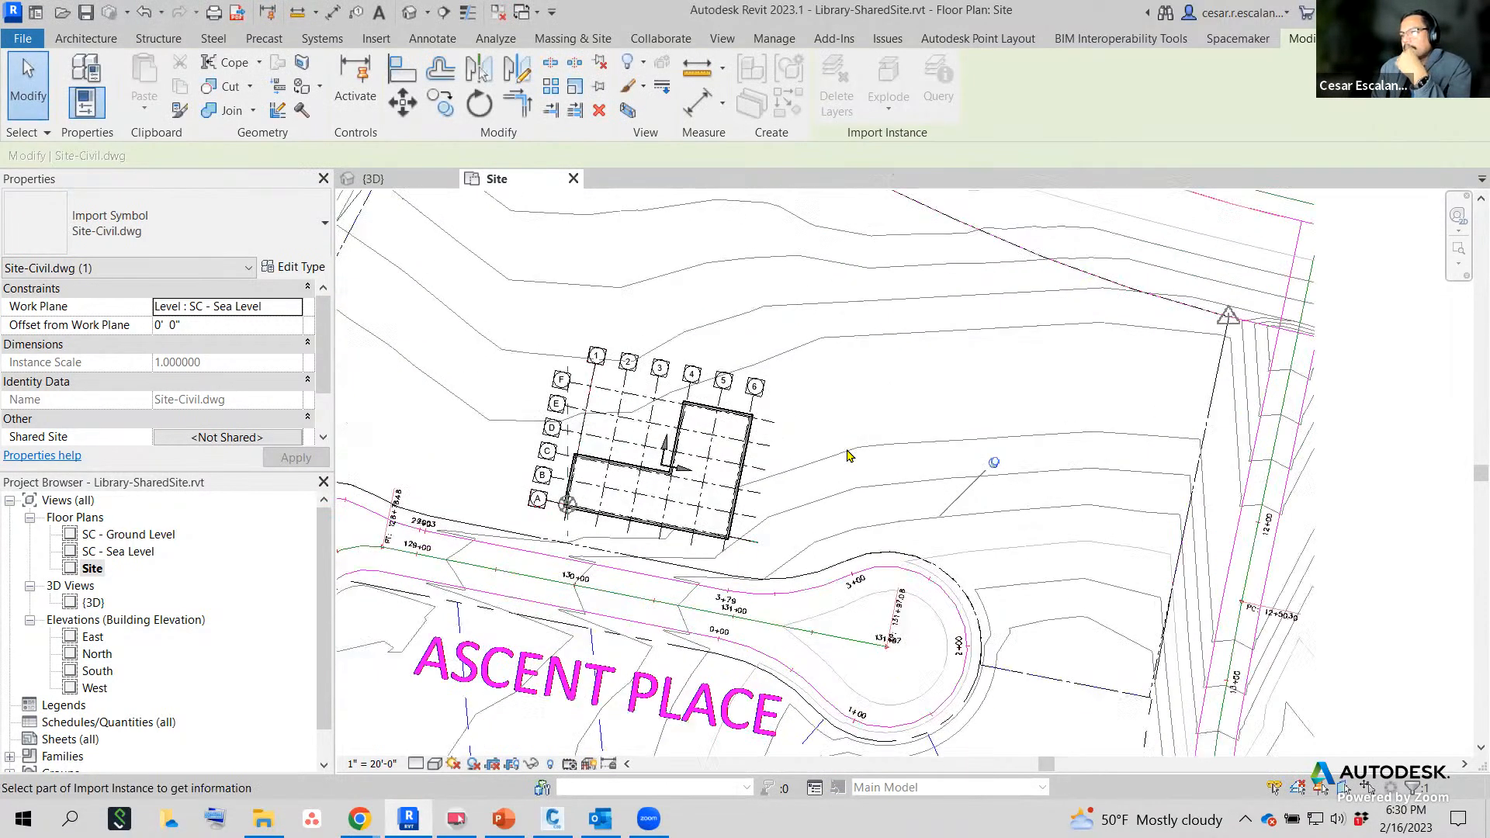
scroll(878, 429, "down", 3)
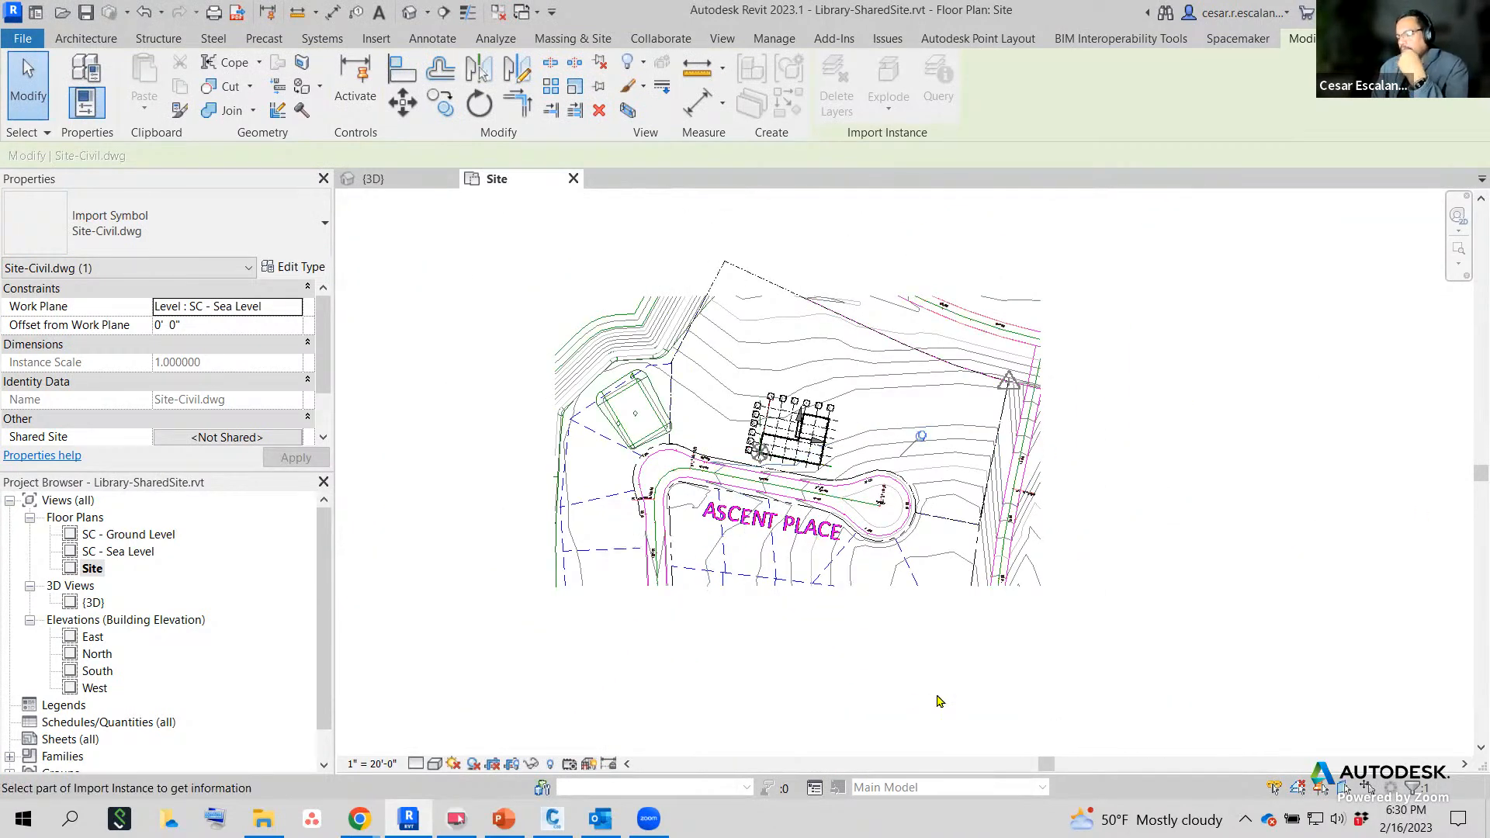
key("Escape")
key("Escape")
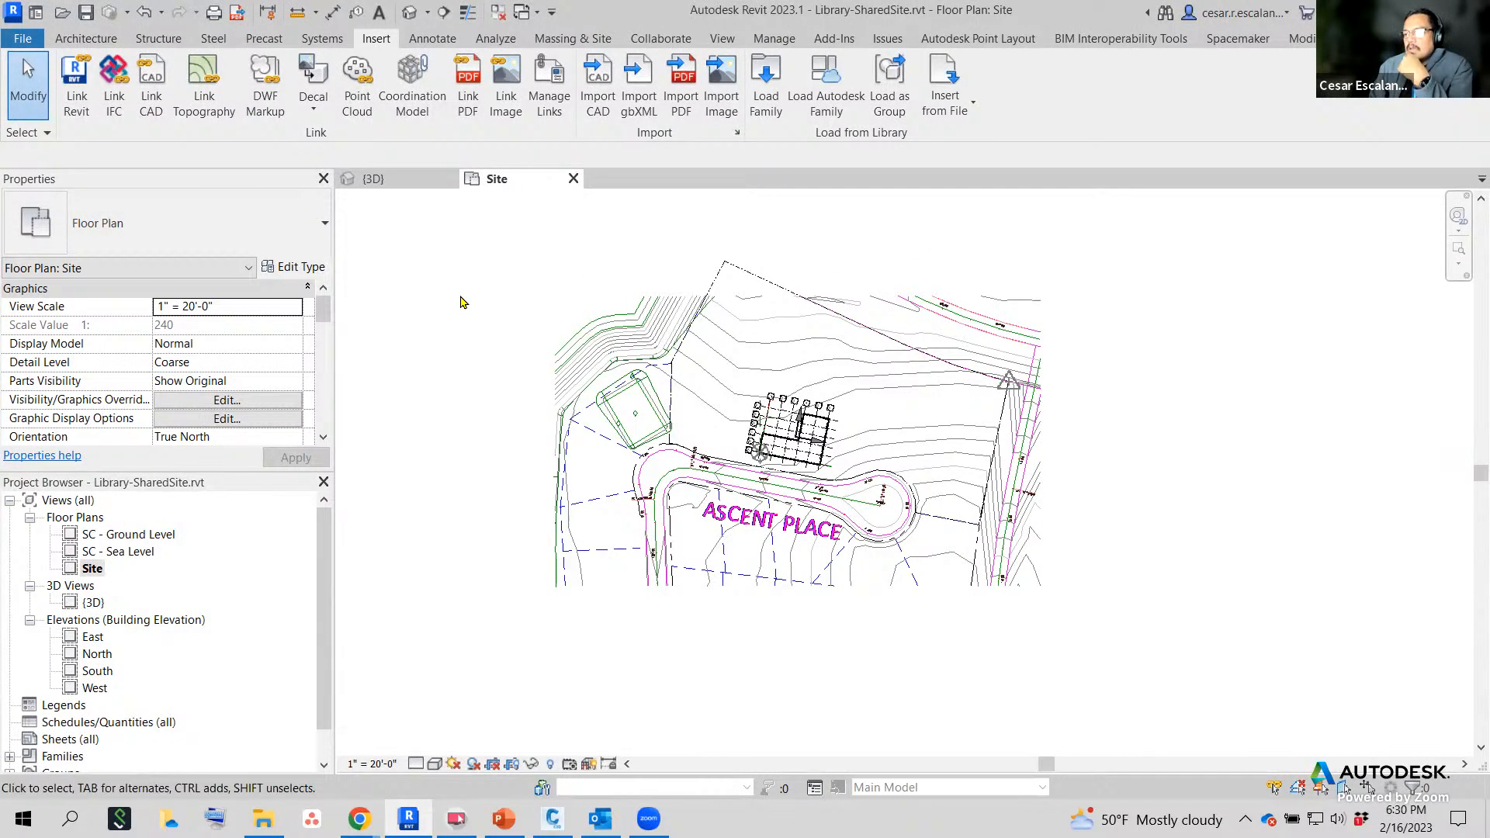
Examine the imported Site-Civil.dwg contours and properties in the 3D view from the top front-right corner.
key("ctrl+Tab")
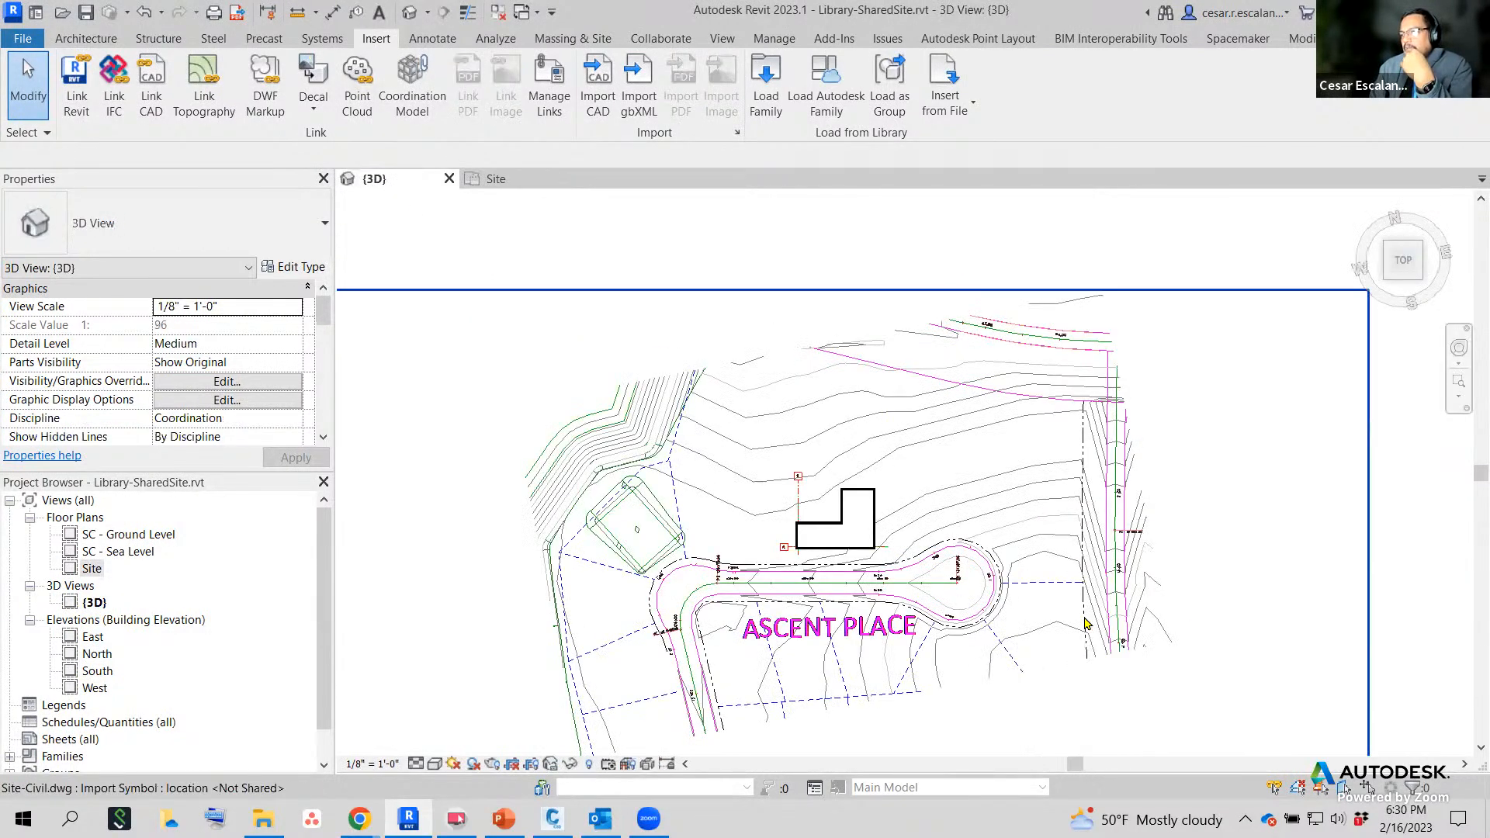
left_click(1423, 277)
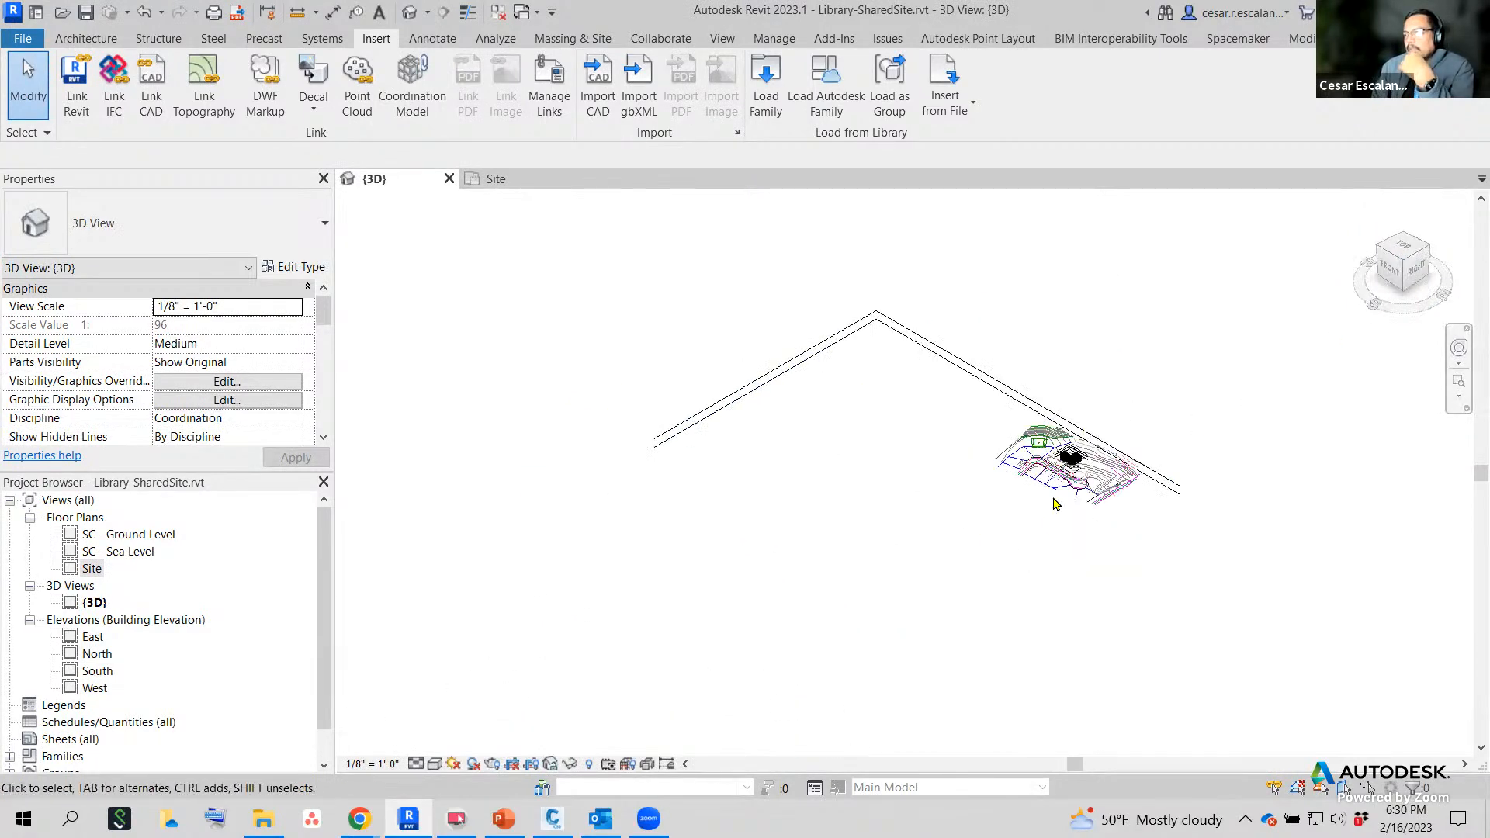
scroll(1132, 404, "up", 5)
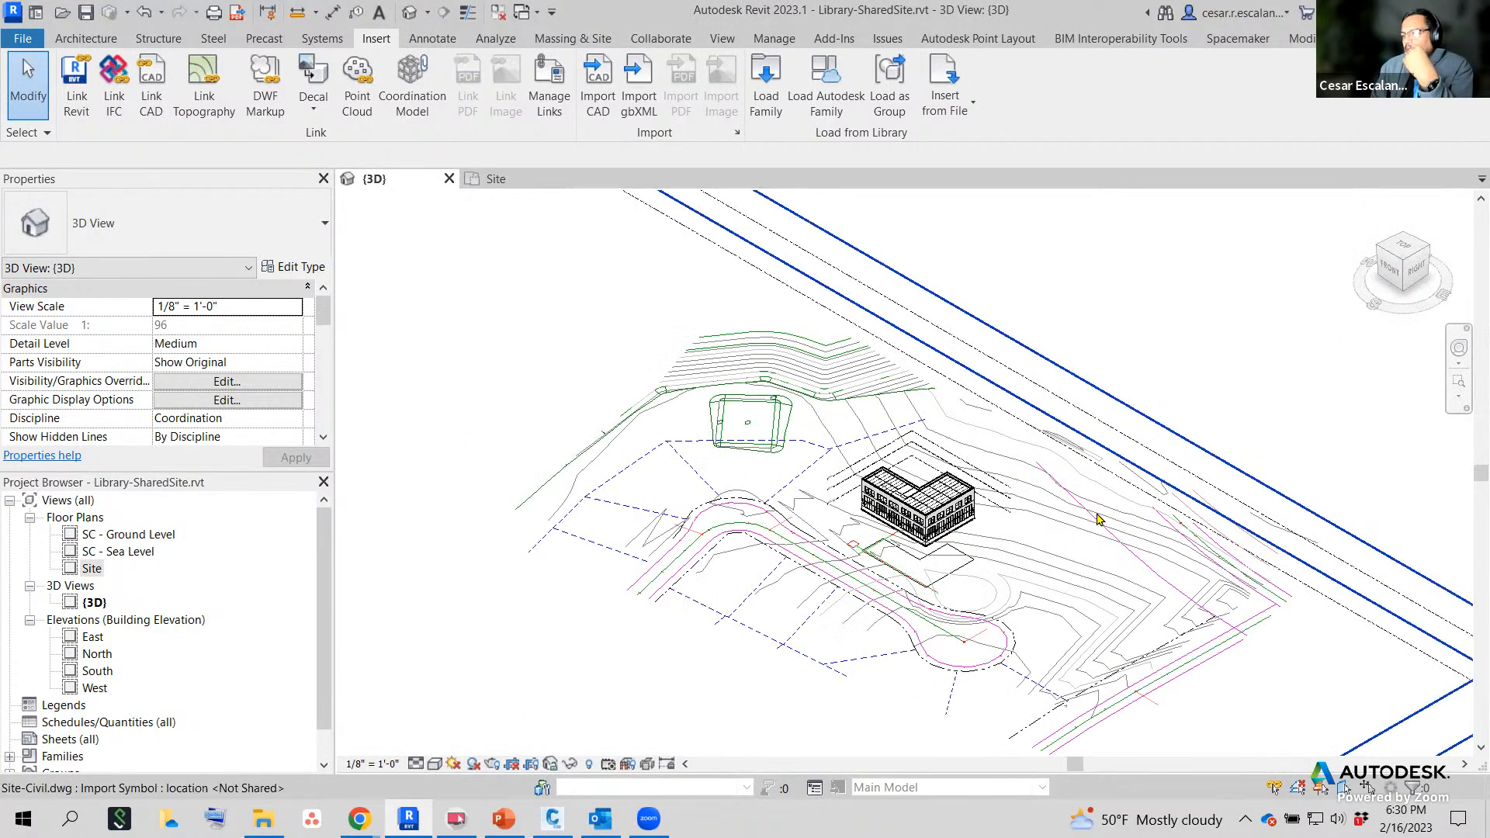
scroll(334, 314, "down", 1)
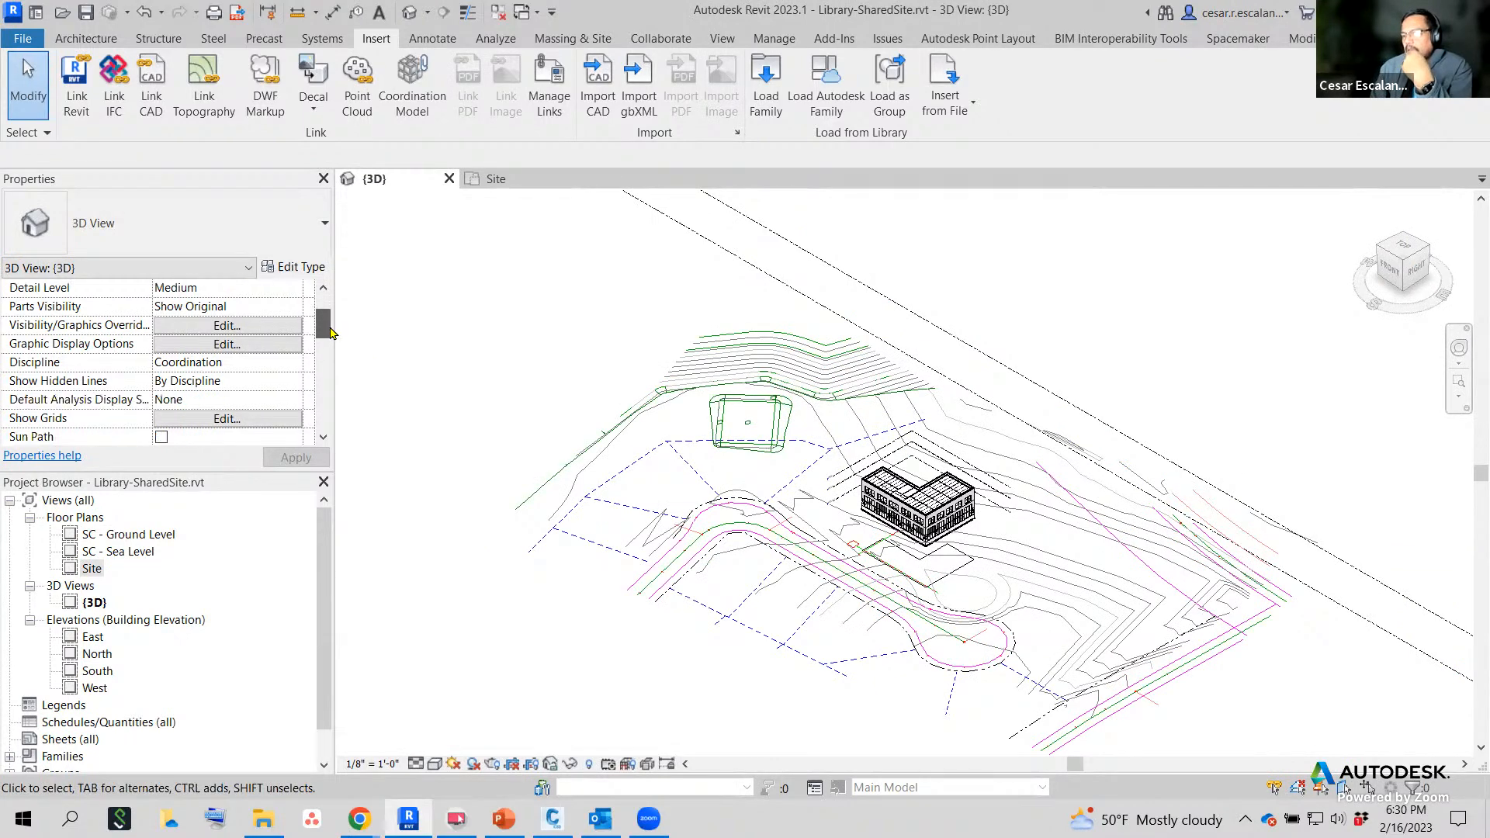
scroll(332, 403, "down", 5)
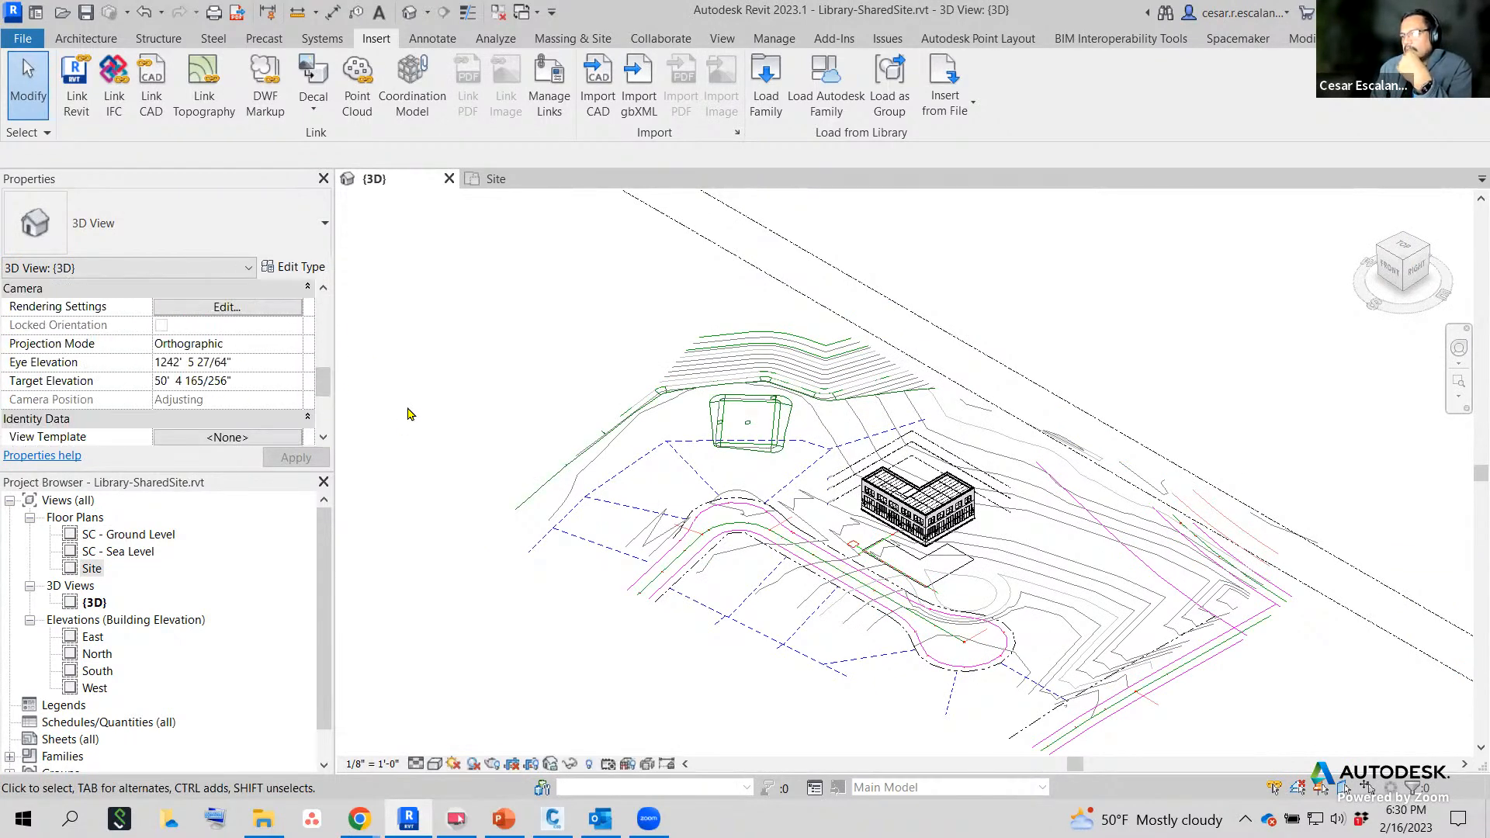
left_click(868, 376)
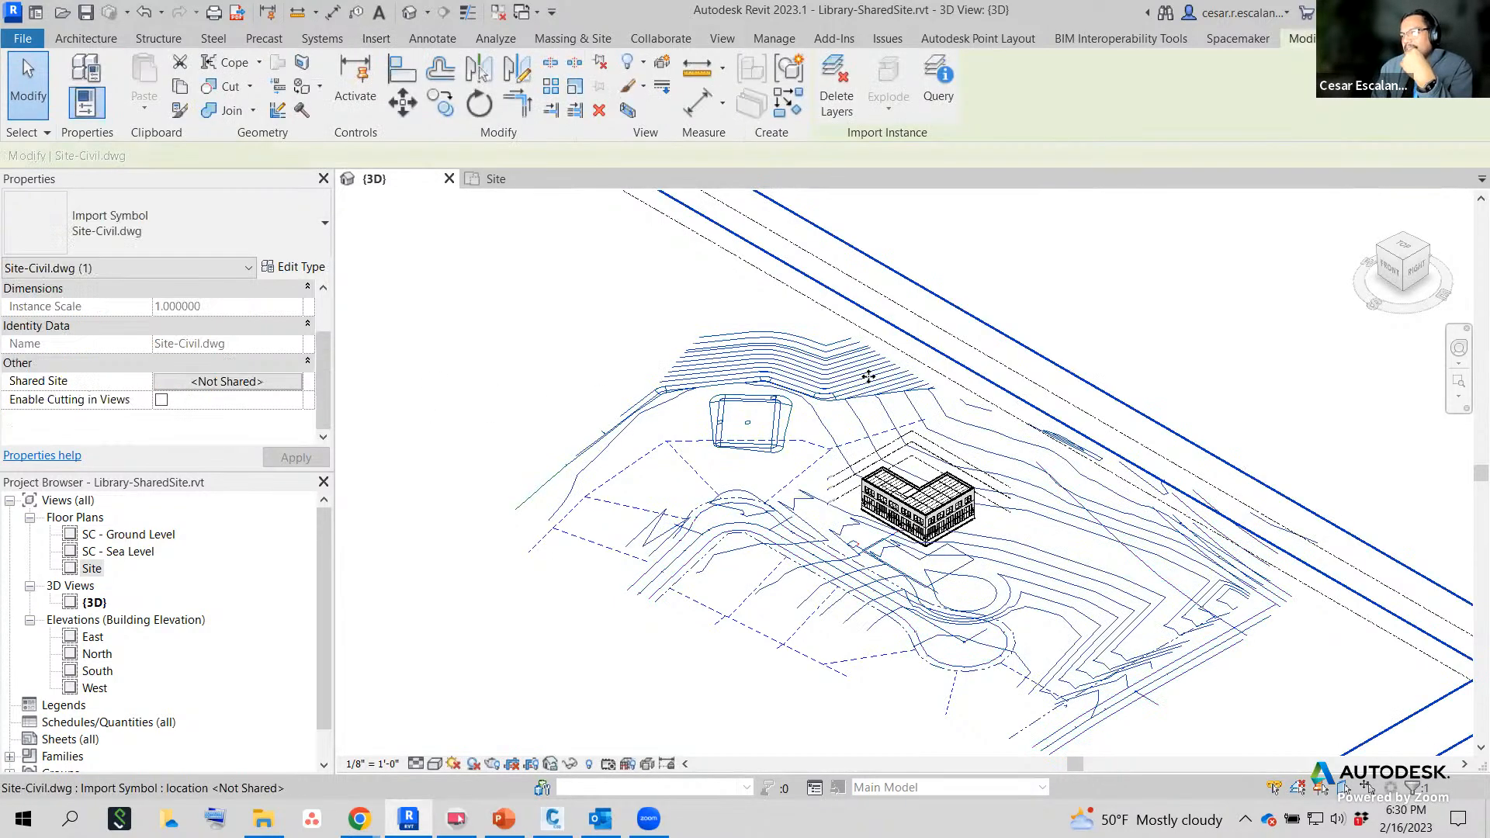
left_click(532, 372)
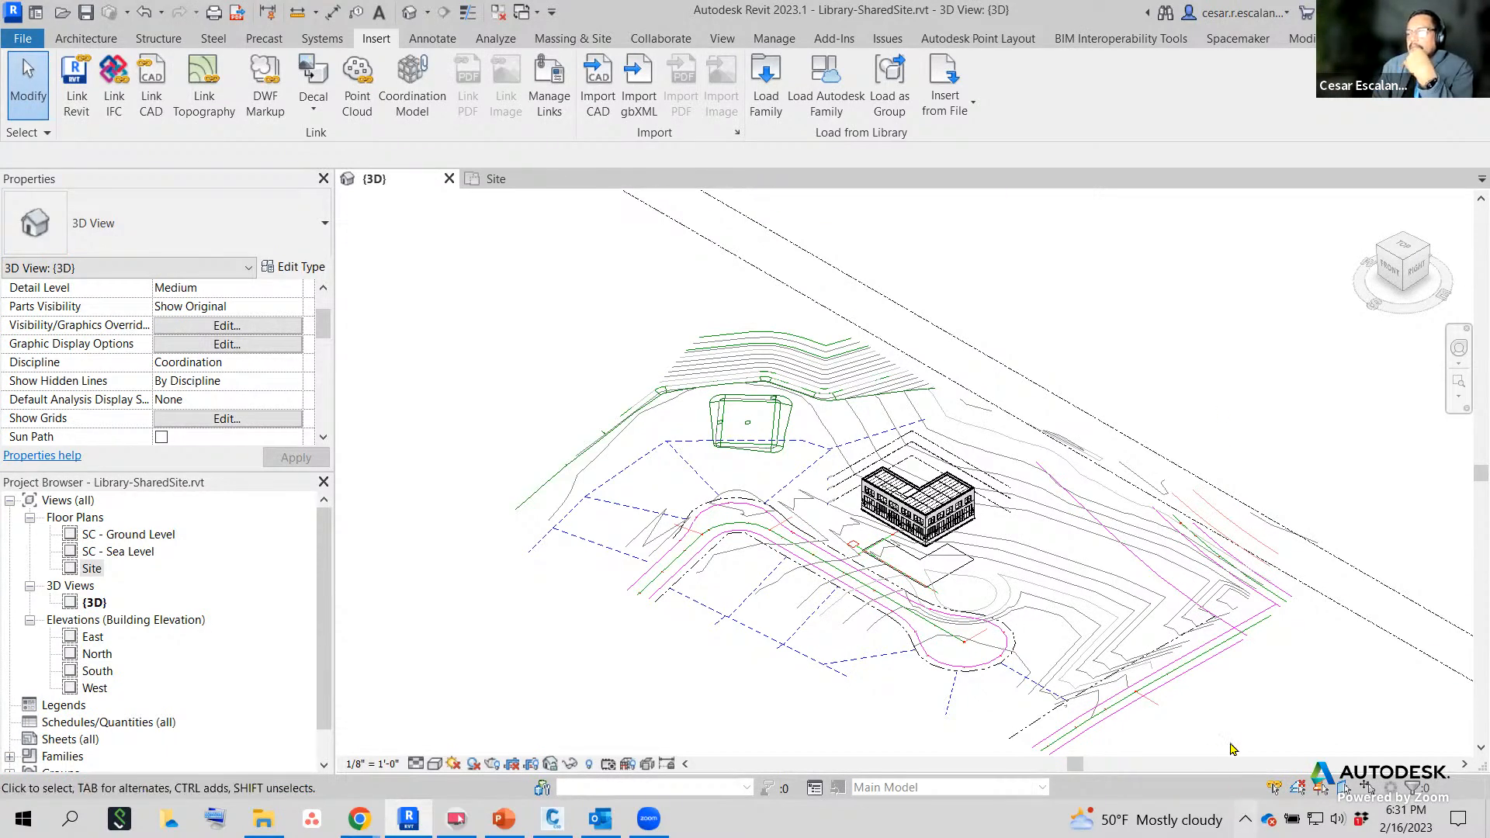
Start a toposurface in the 3D view and pick the Site-Civil.dwg import instance as its source.
scroll(1233, 737, "up", 2)
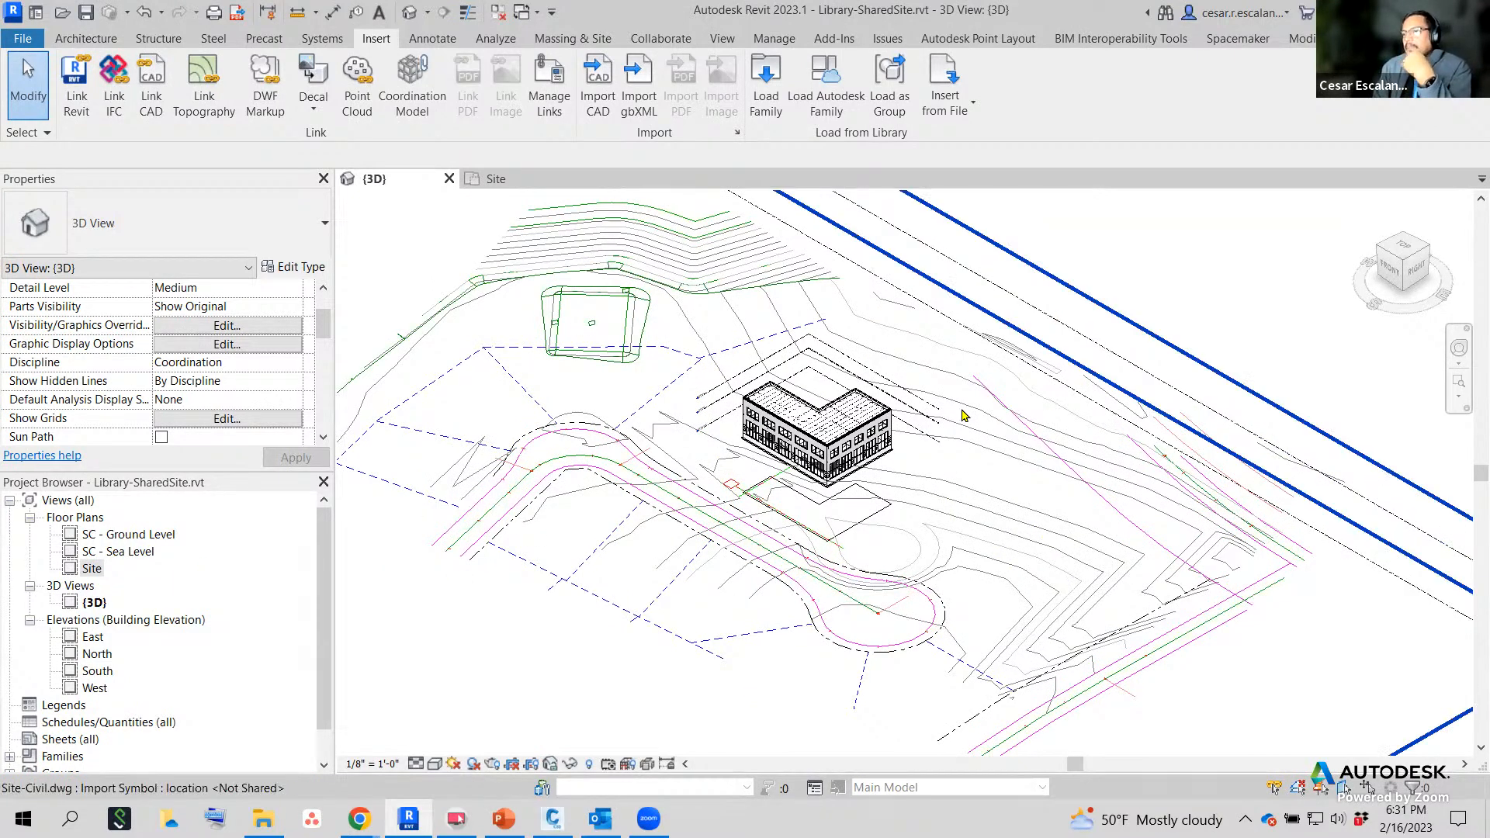
left_click(679, 41)
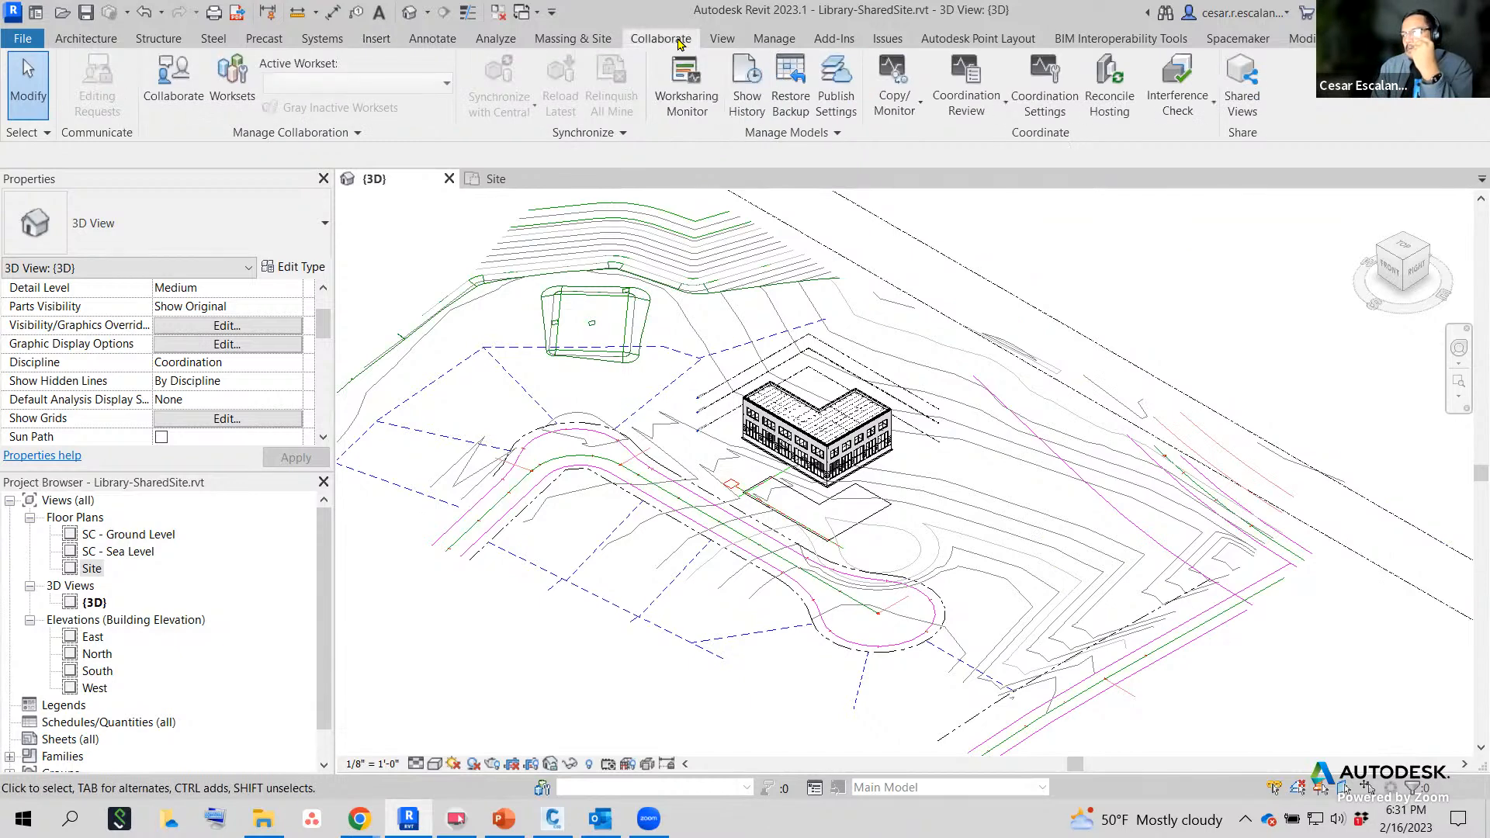
left_click(605, 42)
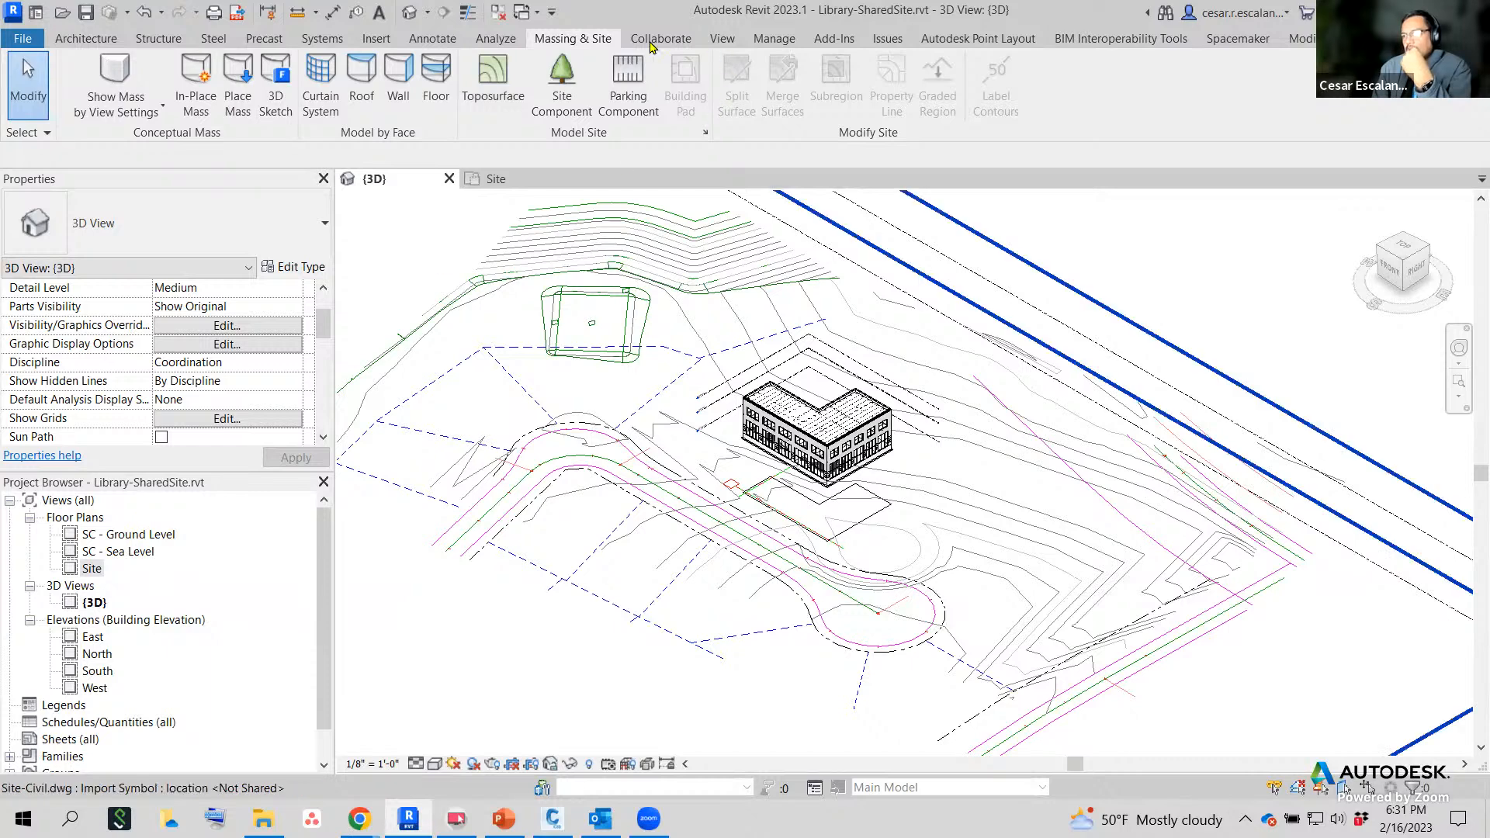
left_click(493, 87)
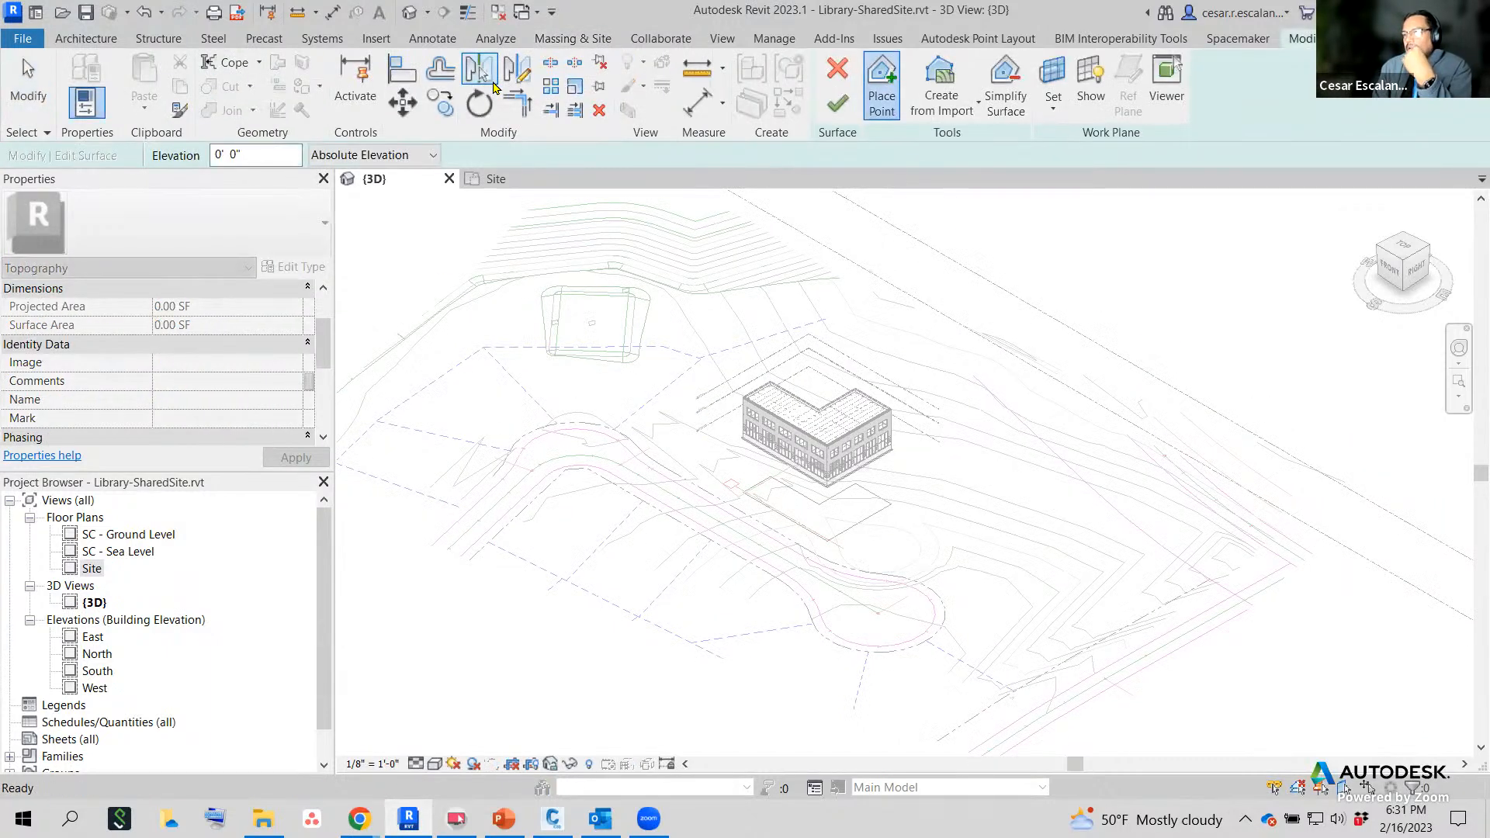
left_click(947, 95)
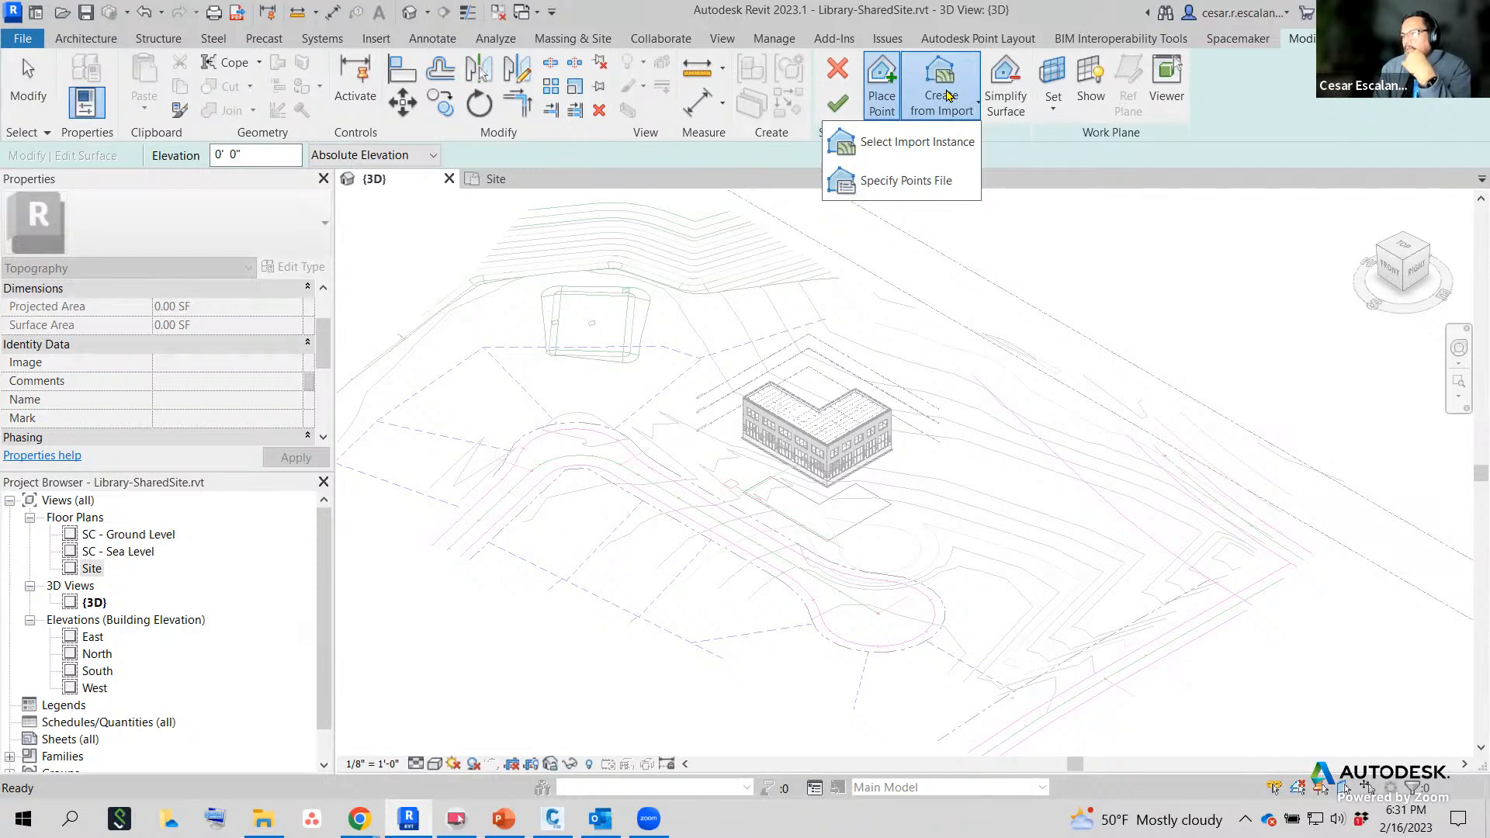
left_click(933, 159)
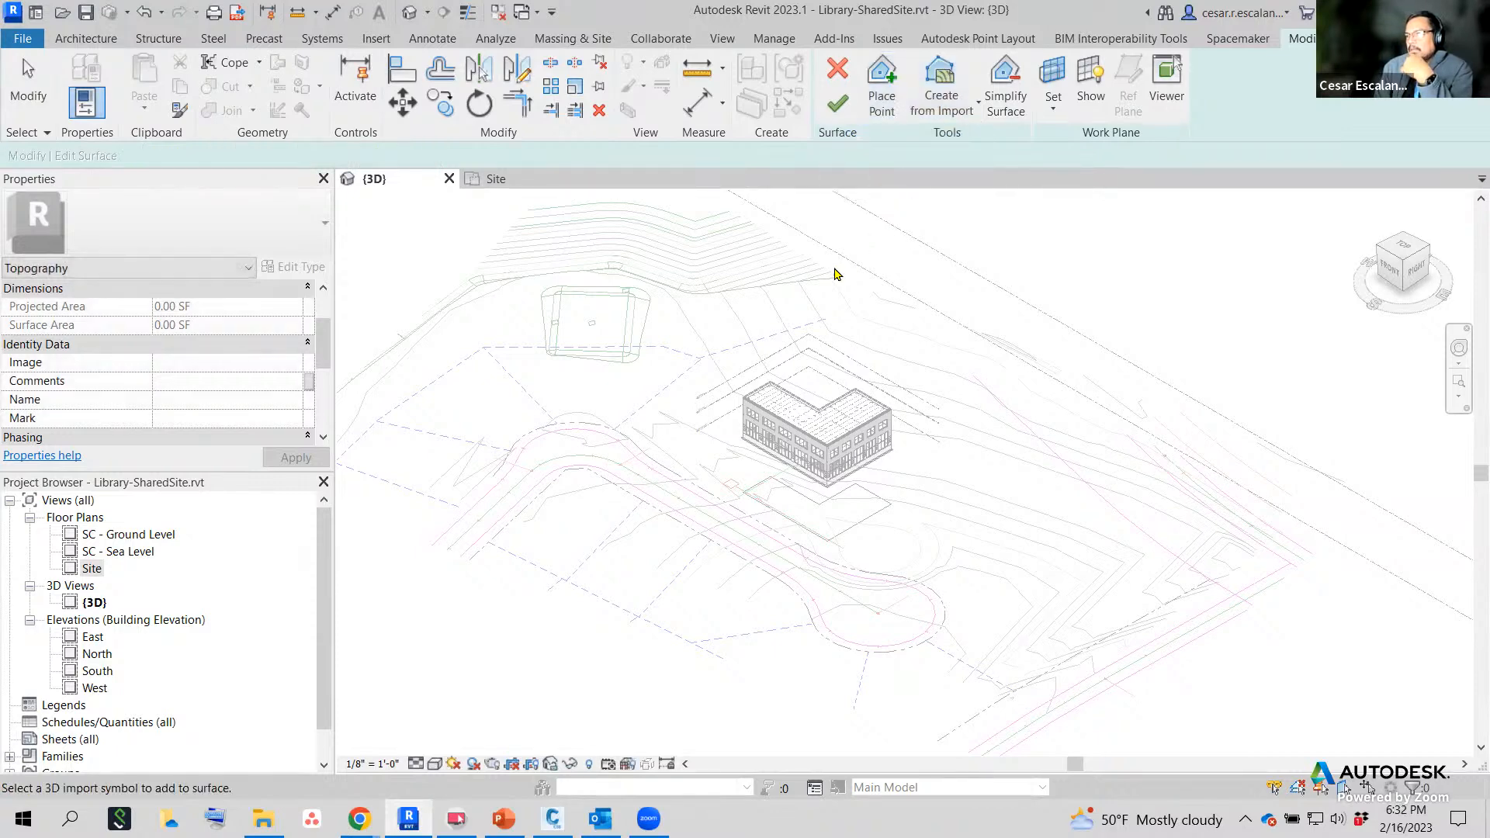
left_click(814, 291)
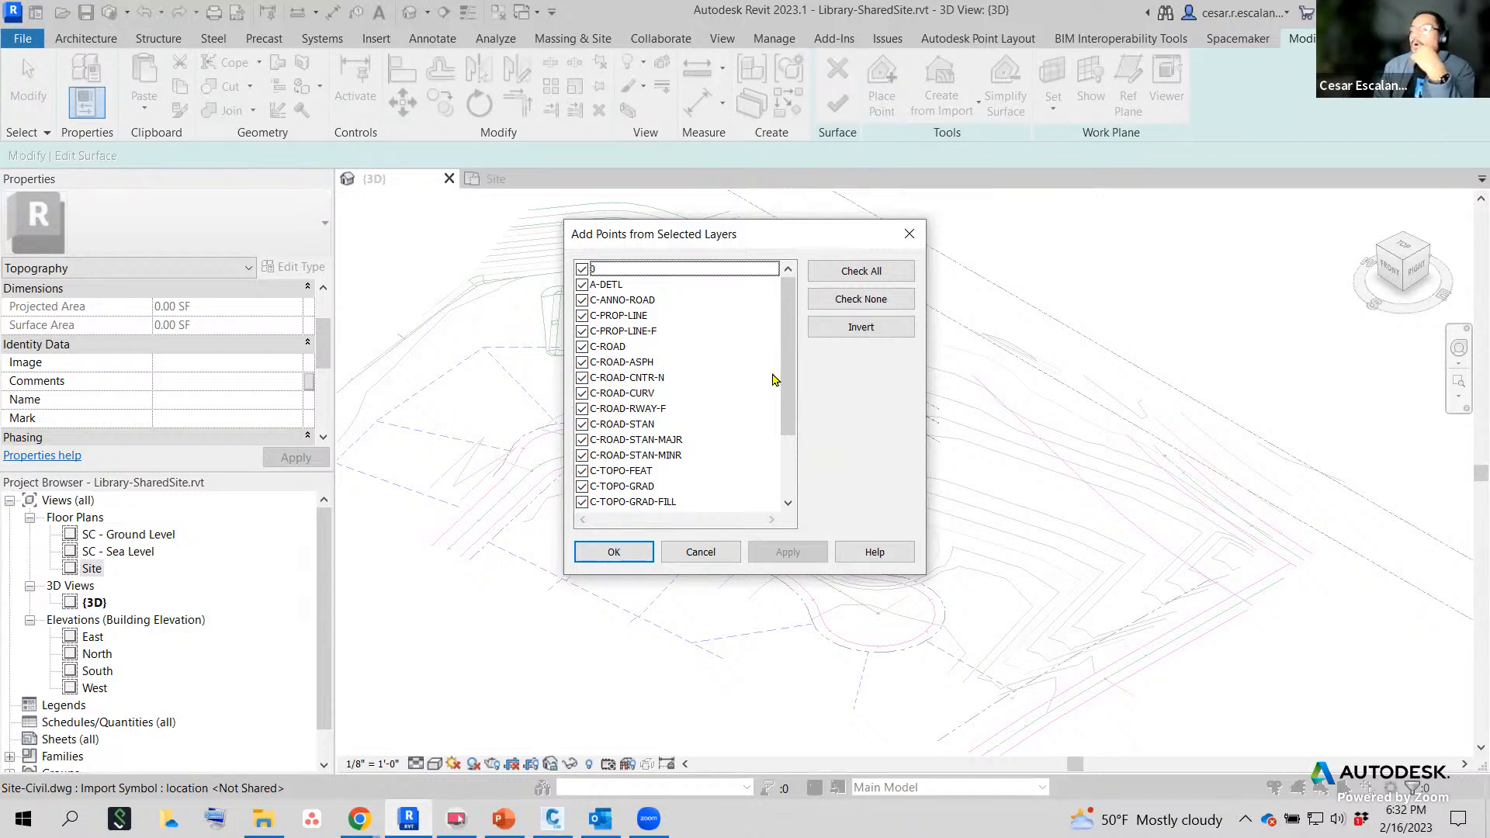
Generate surface points from only the C-TOPO-MAJR and C-TOPO-MINR layers of Site-Civil.dwg.
left_click_drag(789, 385, 778, 527)
scroll(778, 526, "up", 2)
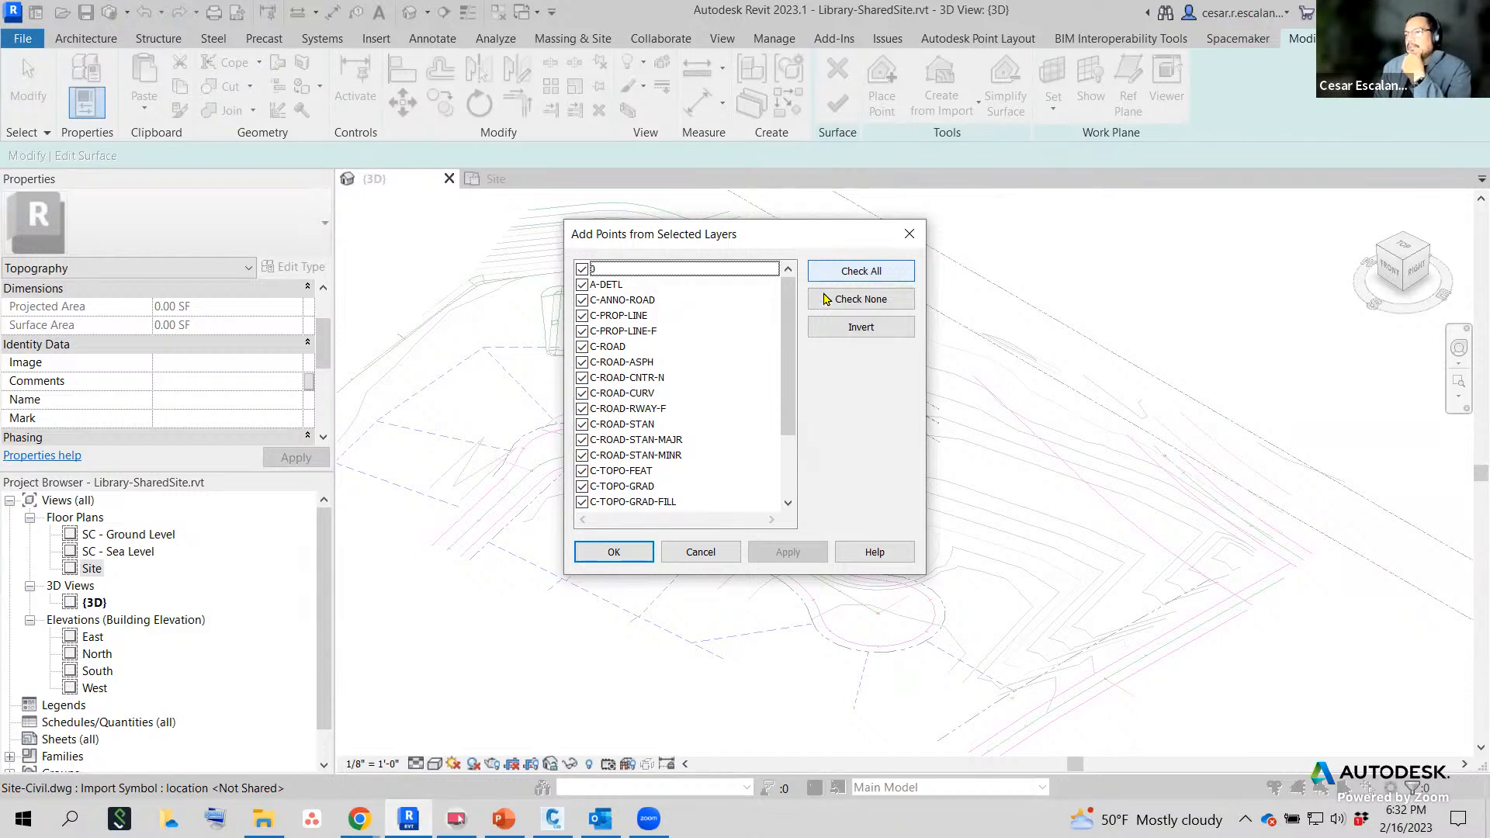
left_click(876, 304)
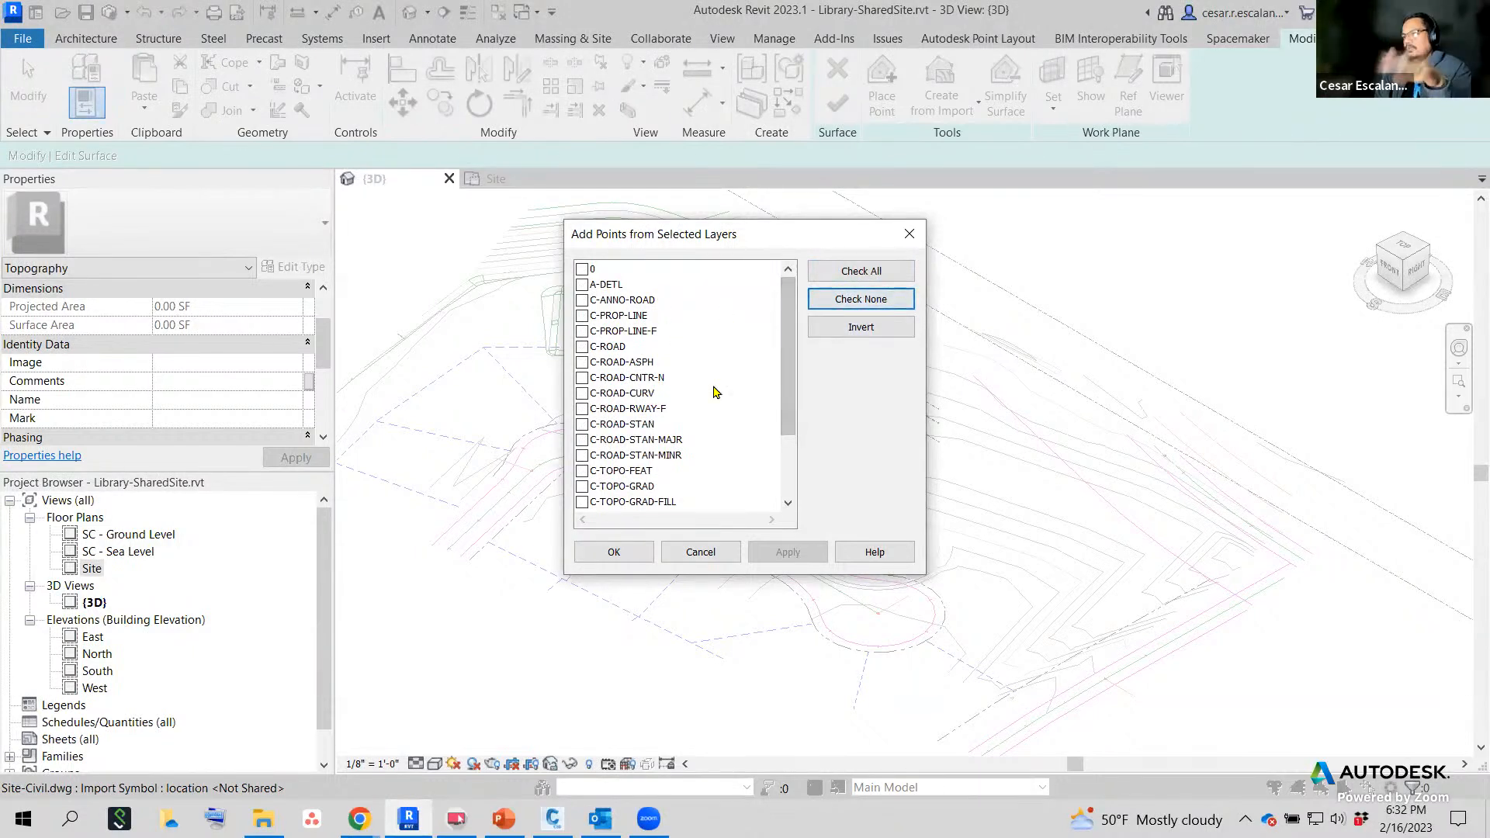
left_click_drag(785, 435, 777, 531)
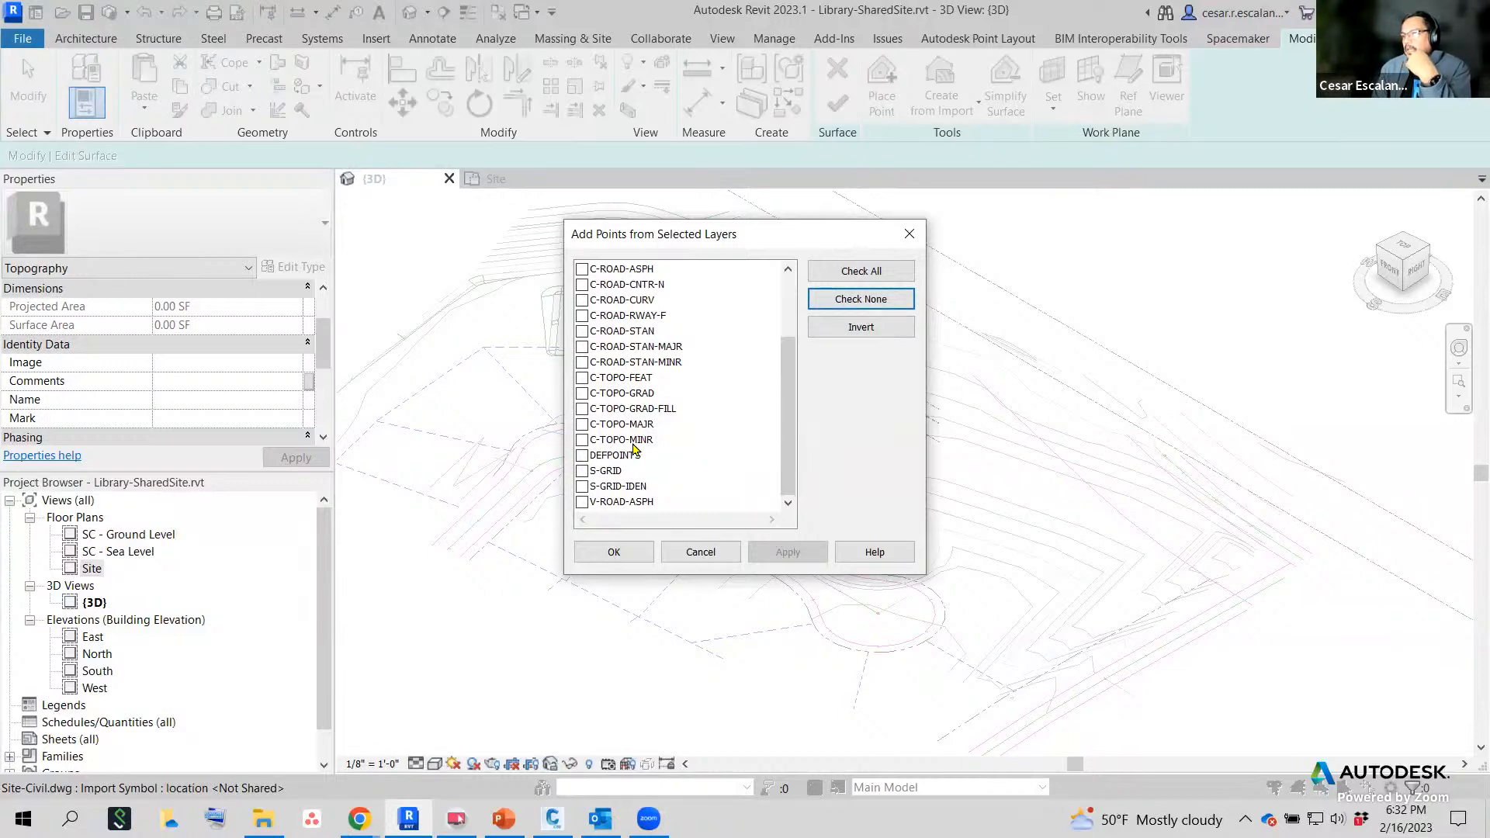
left_click(582, 425)
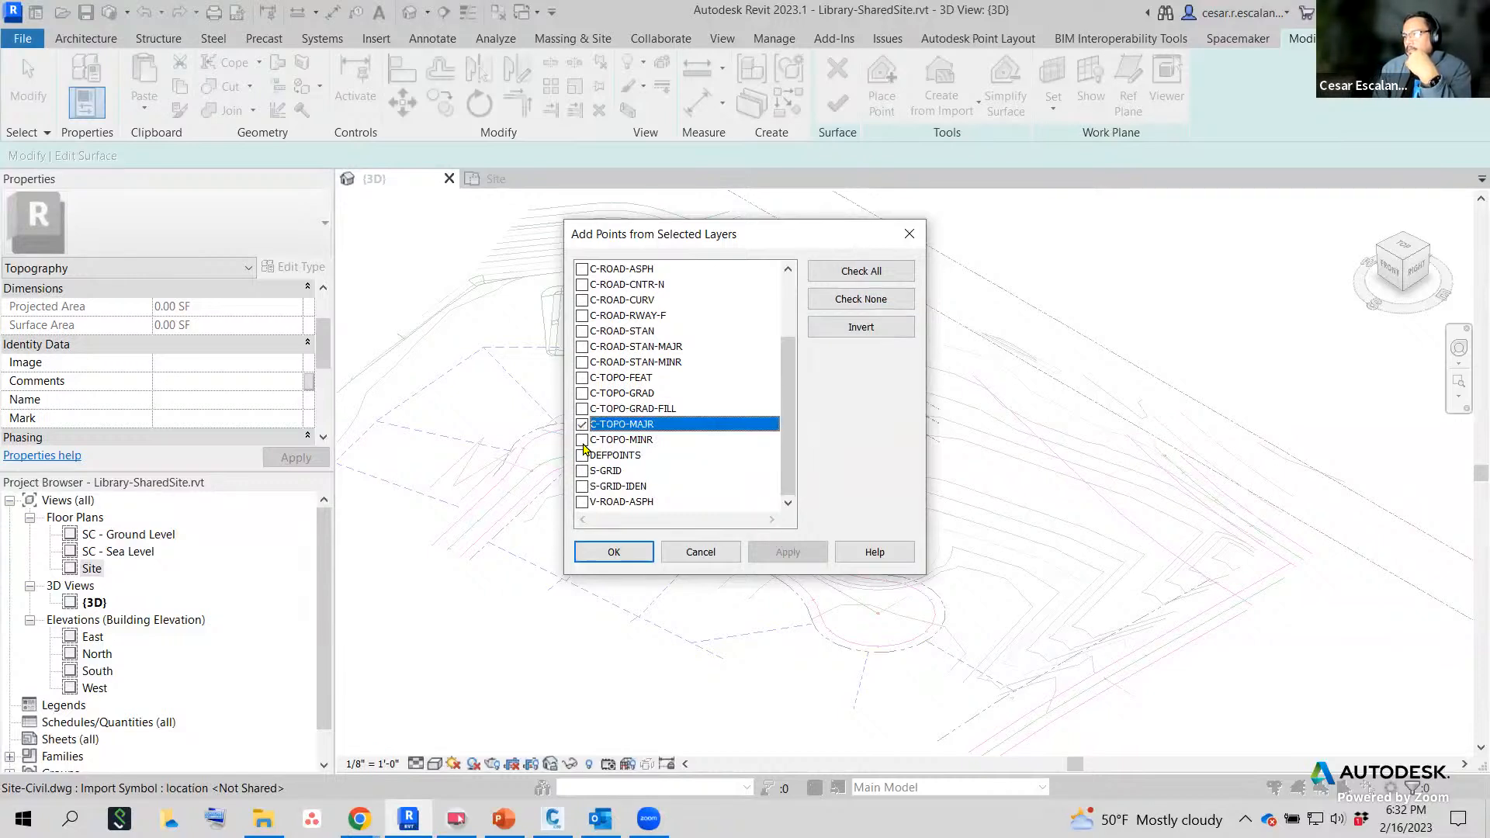
left_click(583, 440)
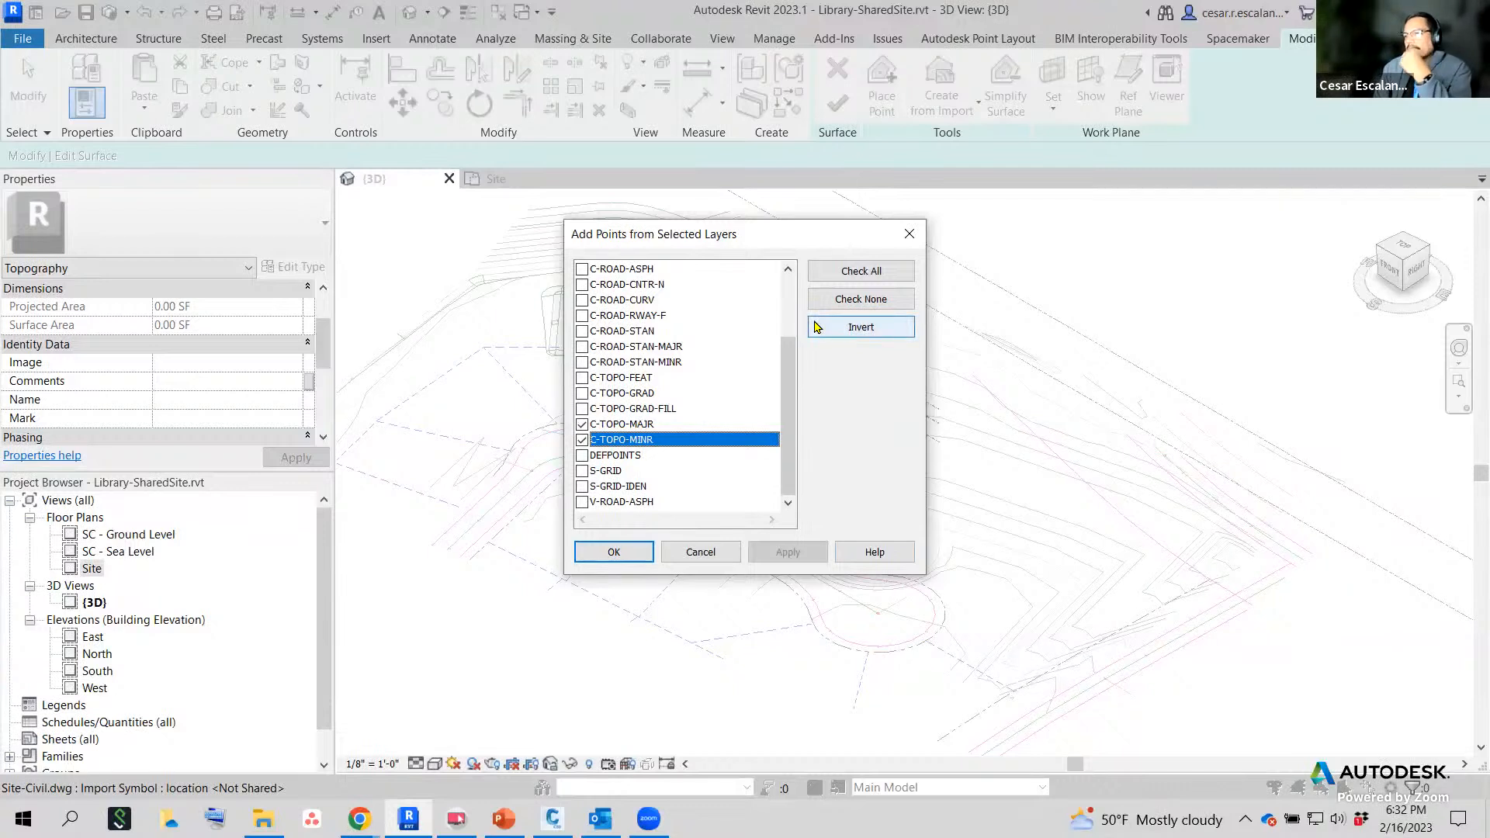
left_click(617, 551)
key("Escape")
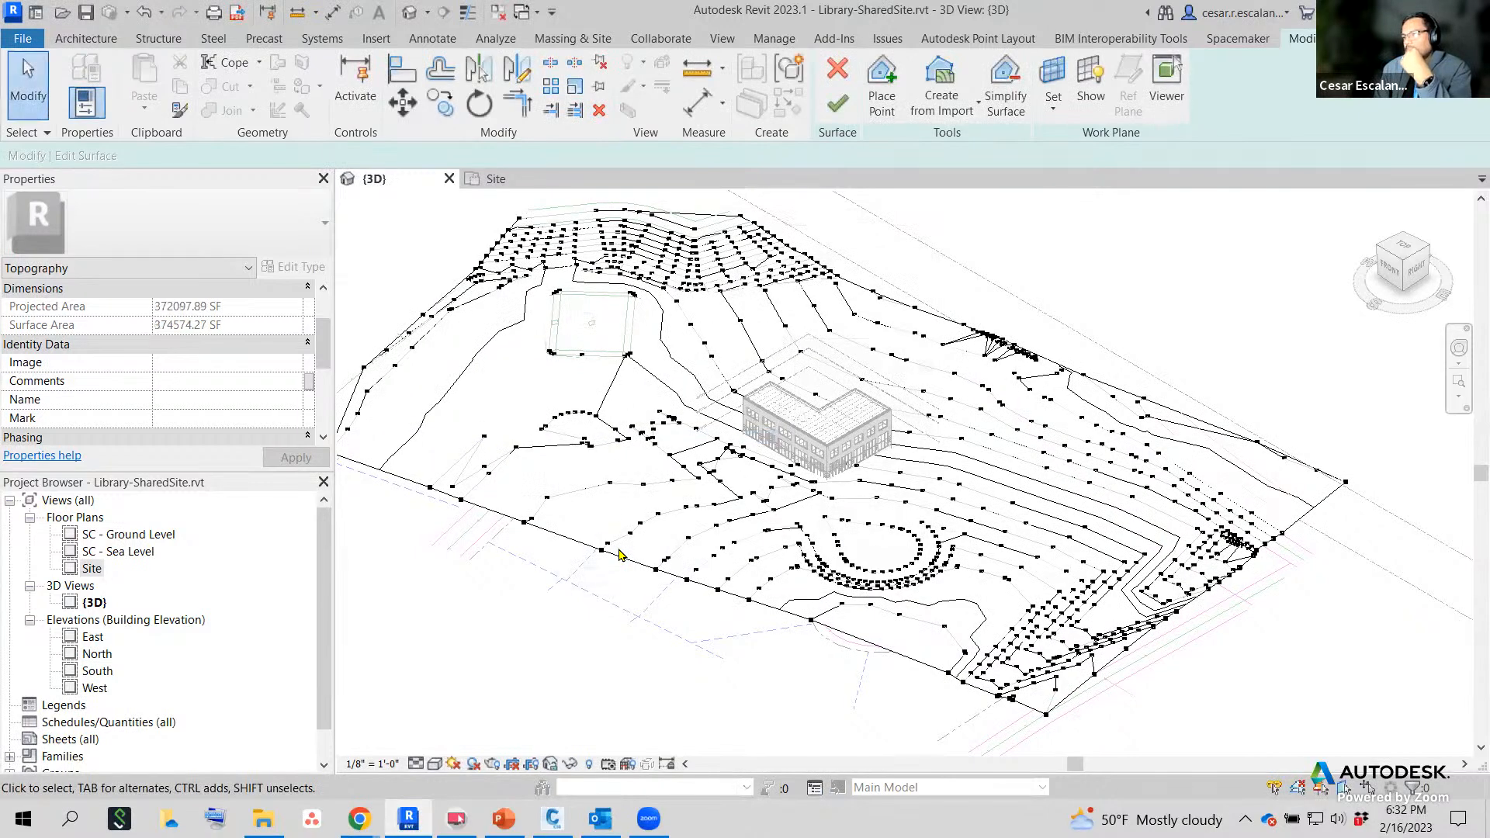
Examine the generated surface points around the site and quit the toposurface edit, discarding its changes.
scroll(1330, 567, "up", 2)
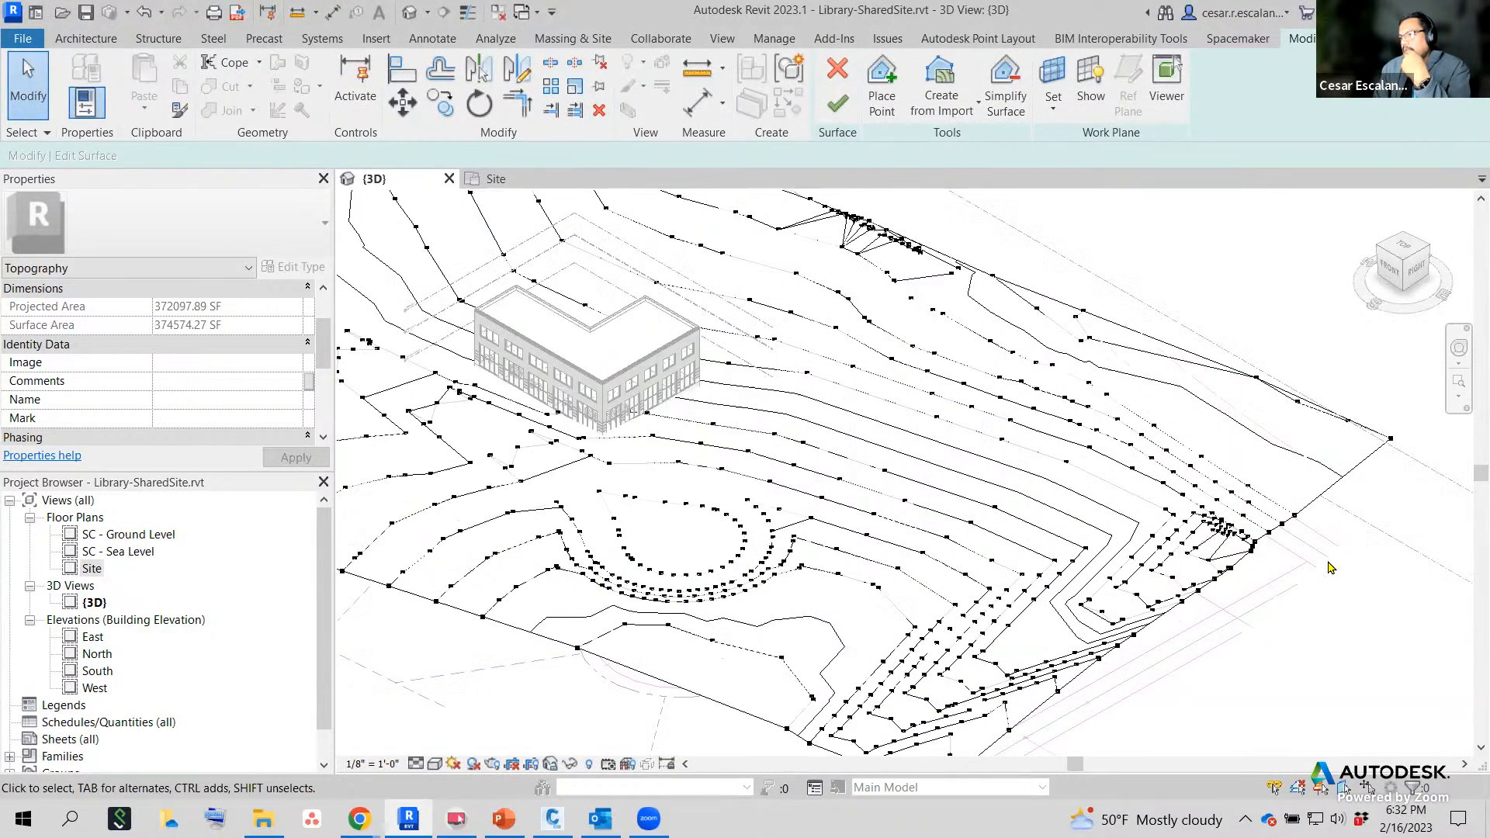
scroll(1328, 569, "down", 2)
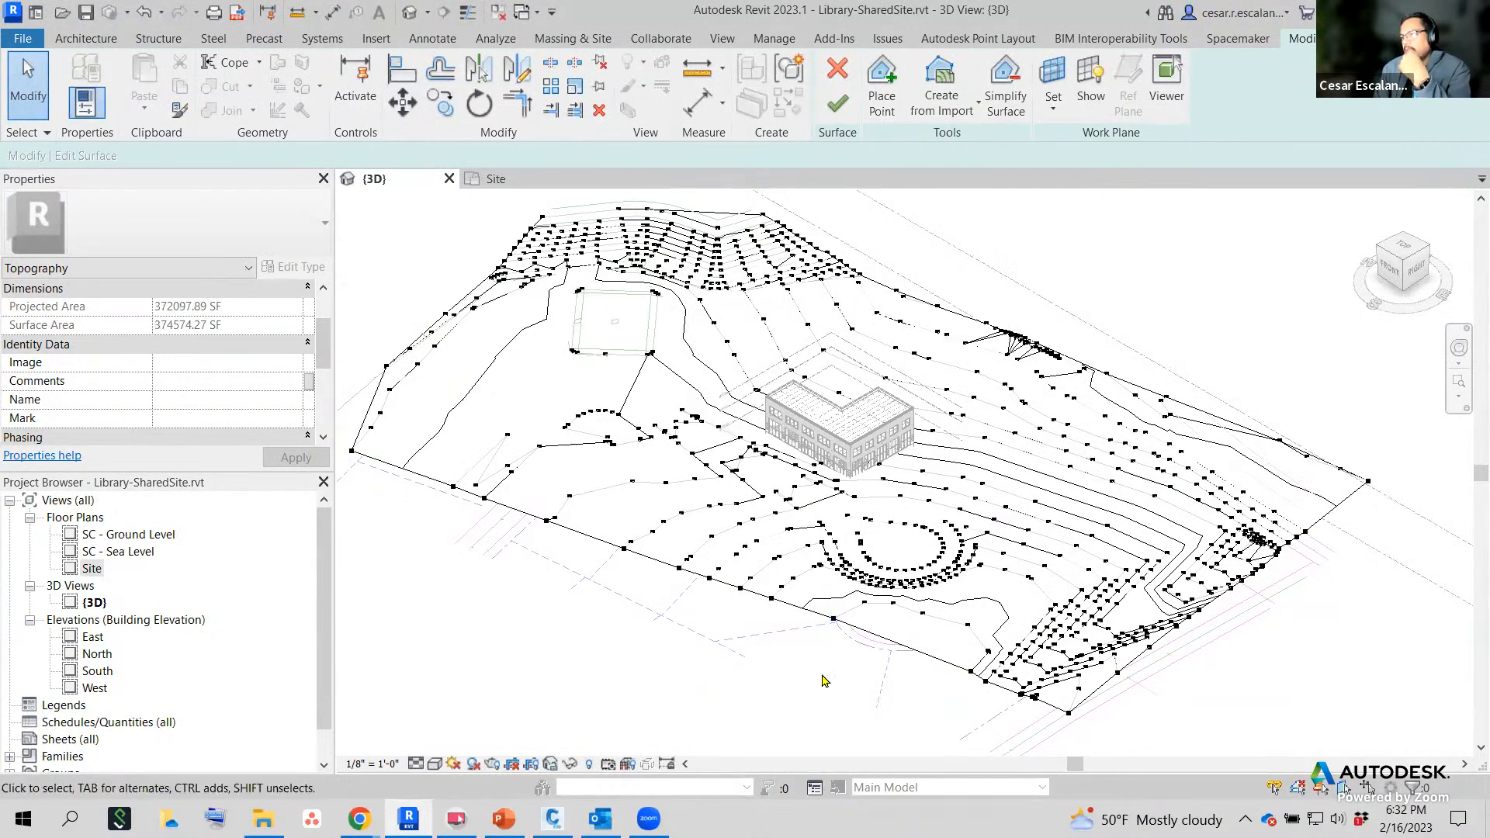
scroll(1126, 617, "up", 2)
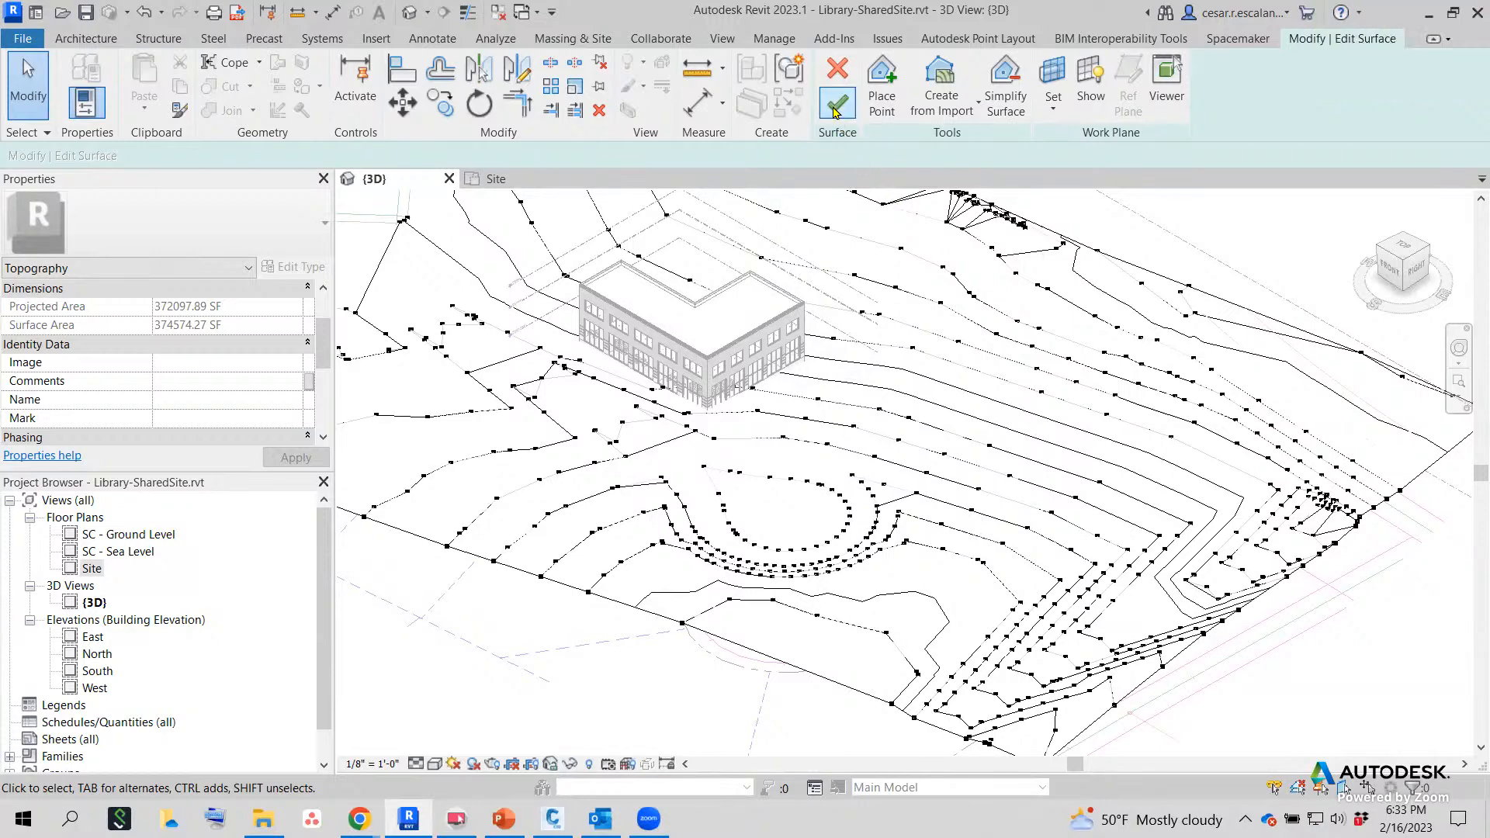
left_click(851, 74)
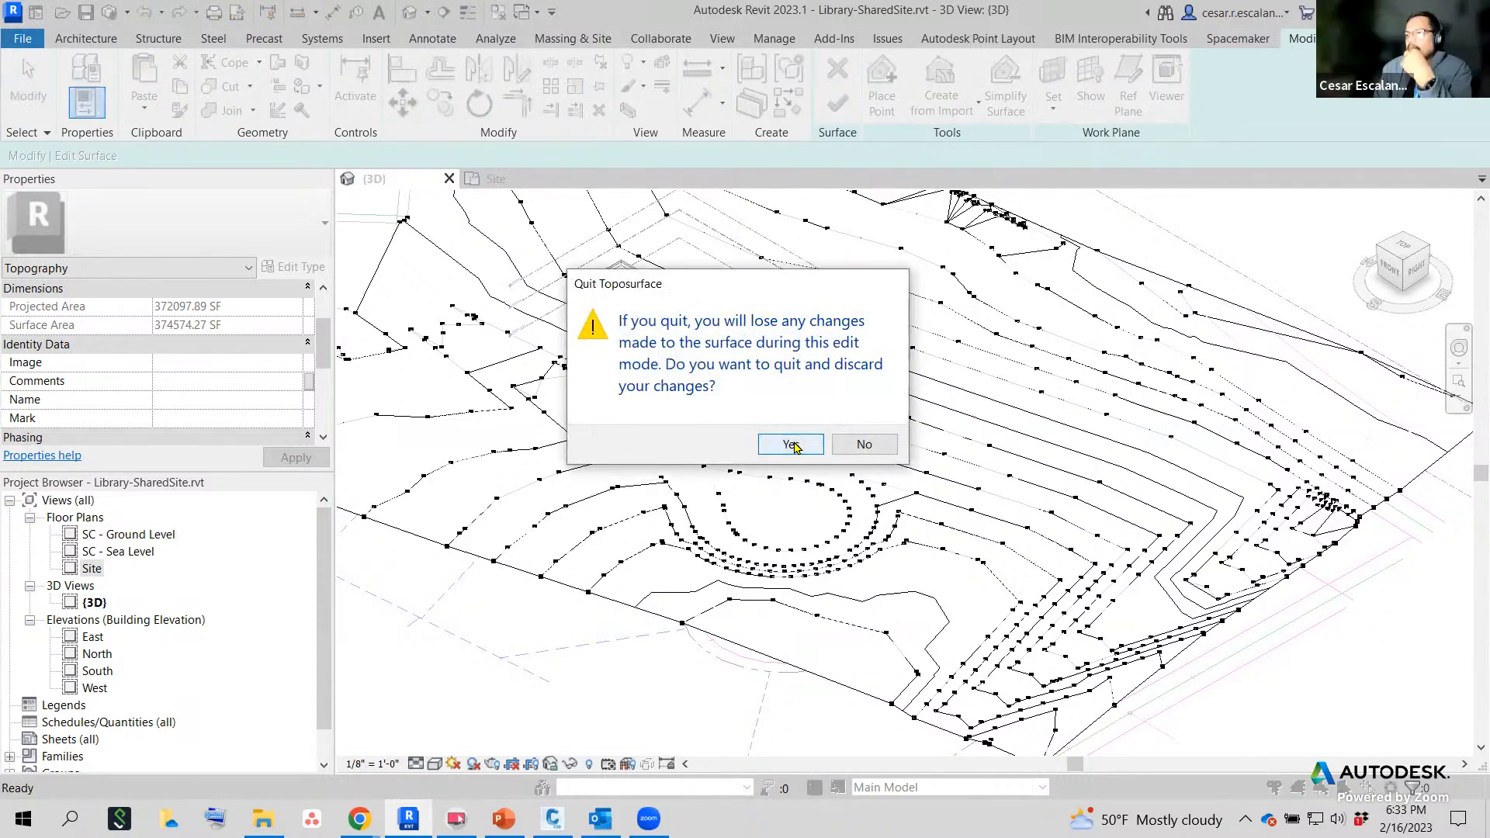
left_click(791, 443)
left_click(1152, 287)
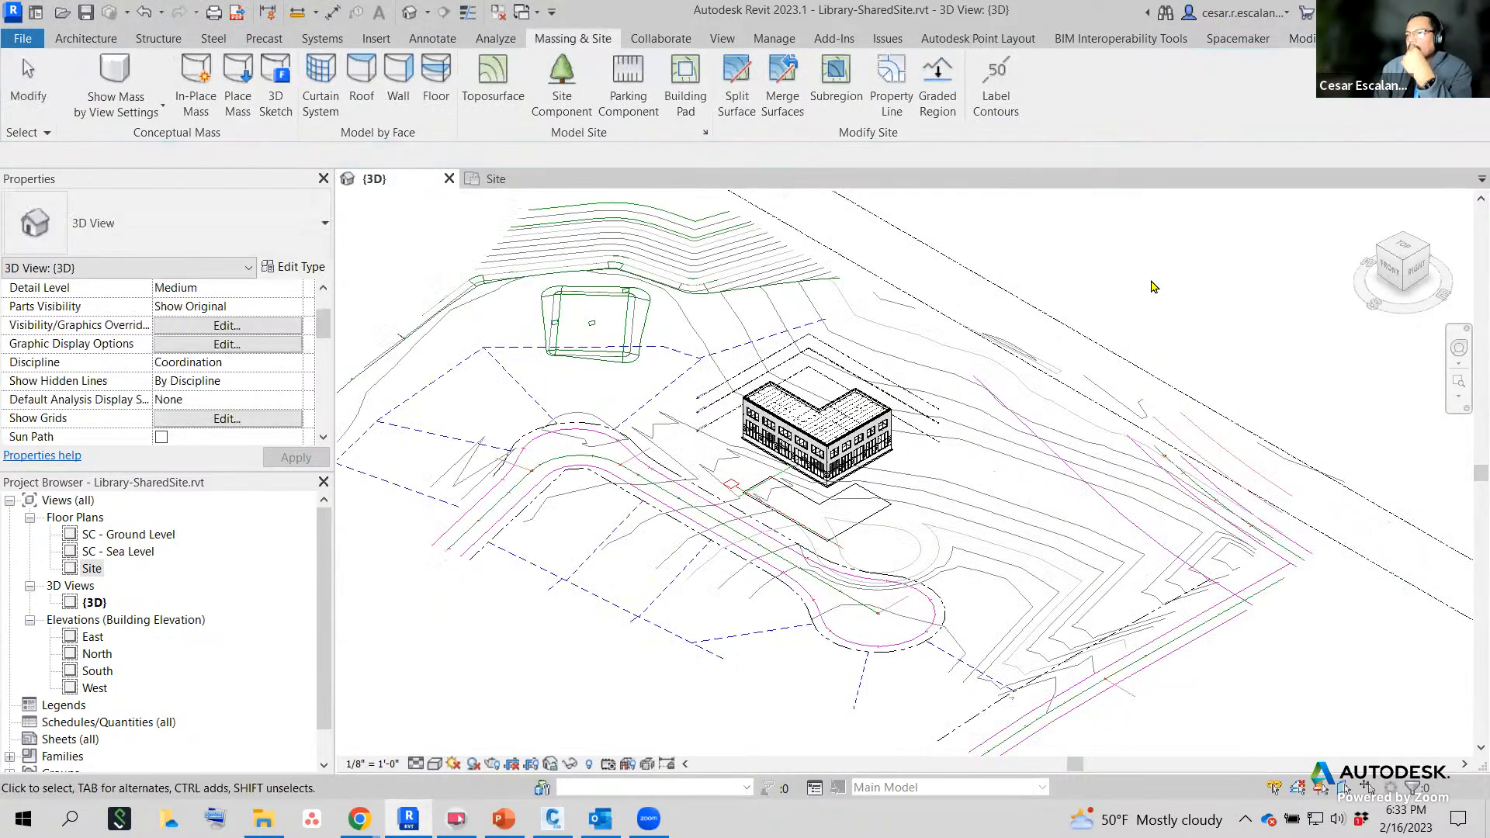
Create a toposurface from the Site-Civil.dwg import instance using only its C-TOPO-MAJR and C-TOPO-MINR layers, and finish the surface.
left_click(484, 88)
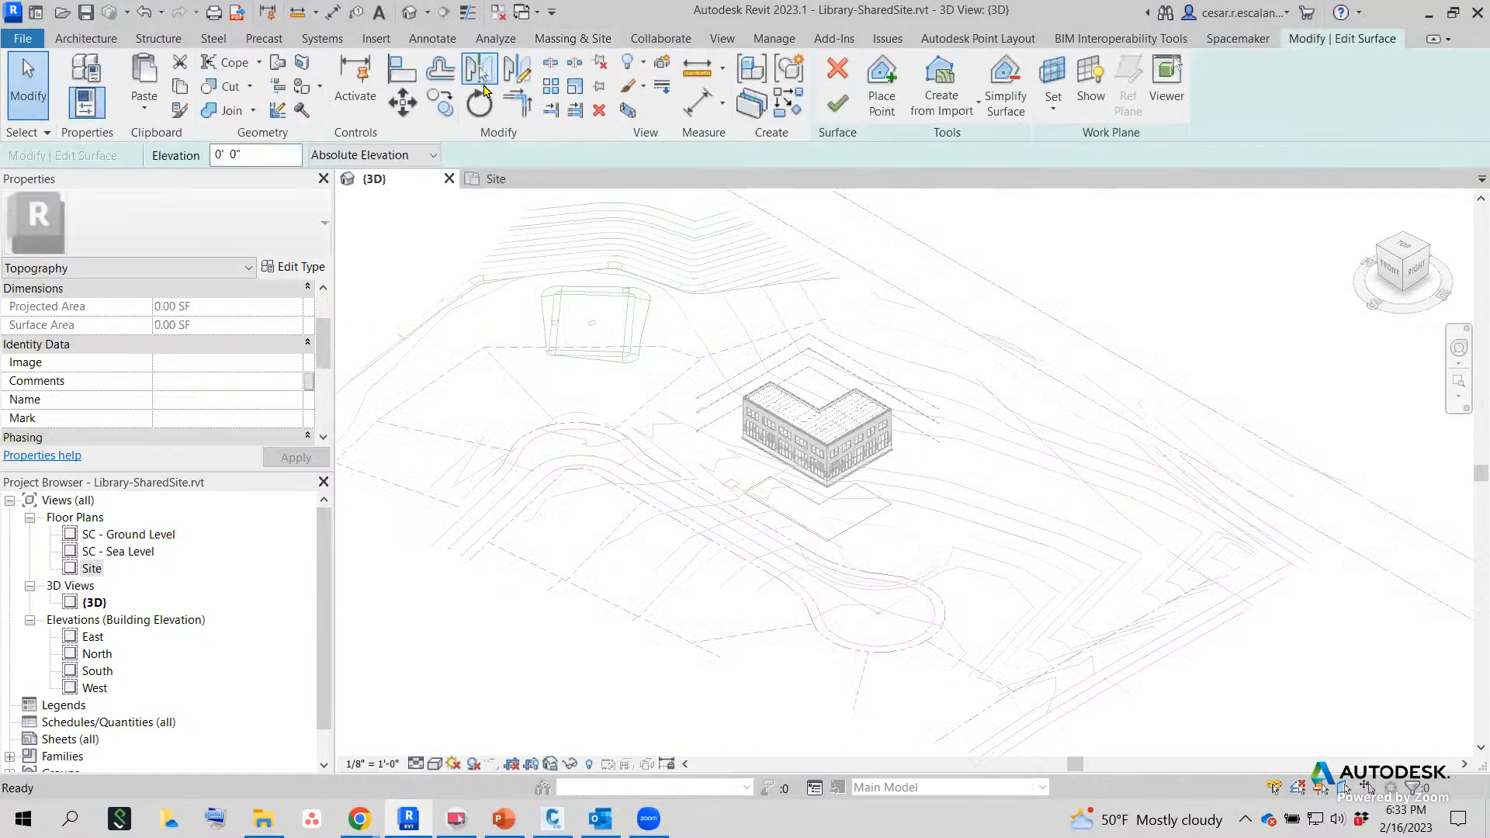
left_click(970, 113)
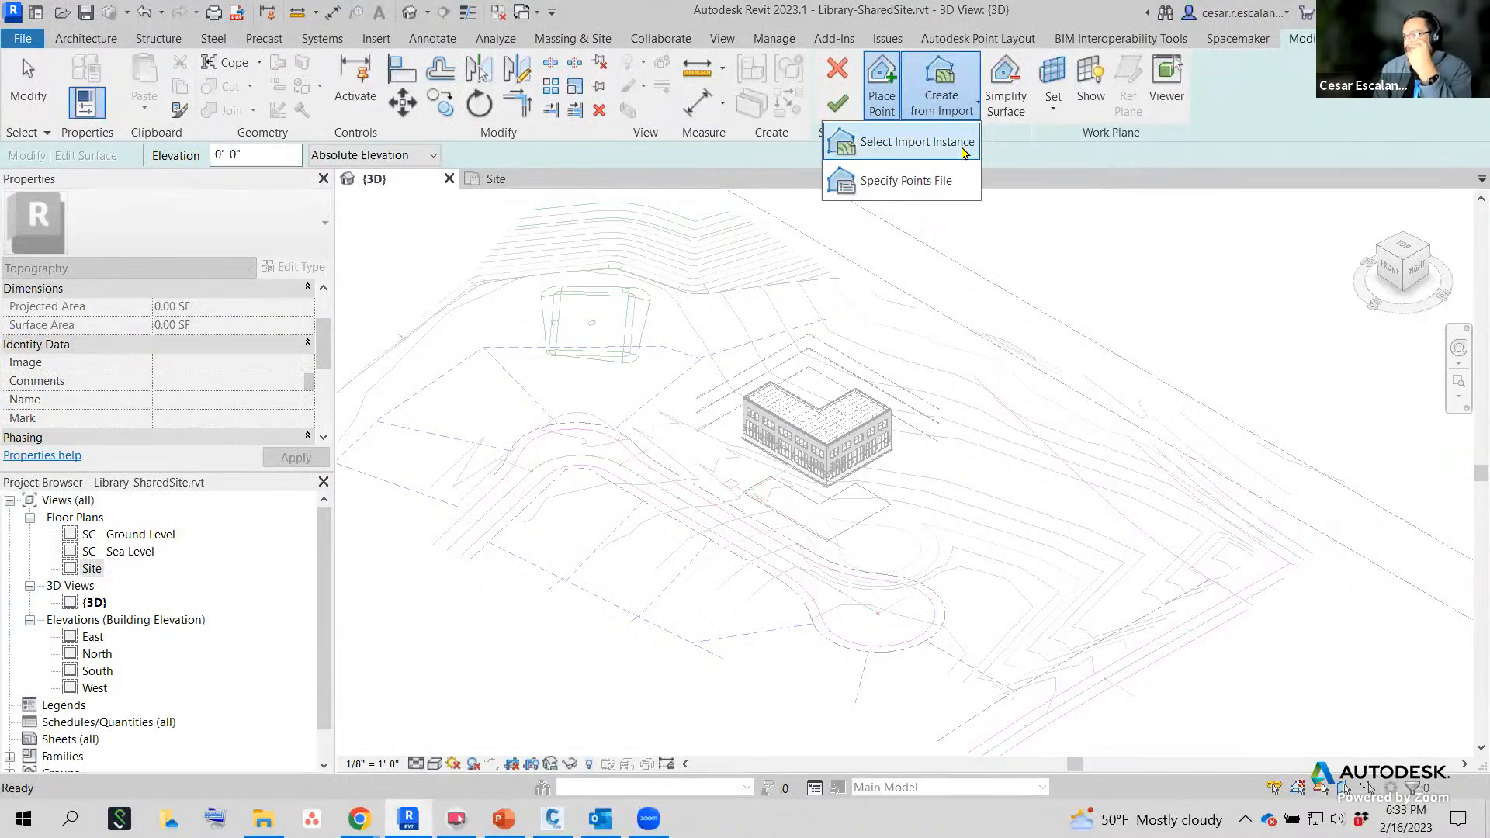
left_click(962, 148)
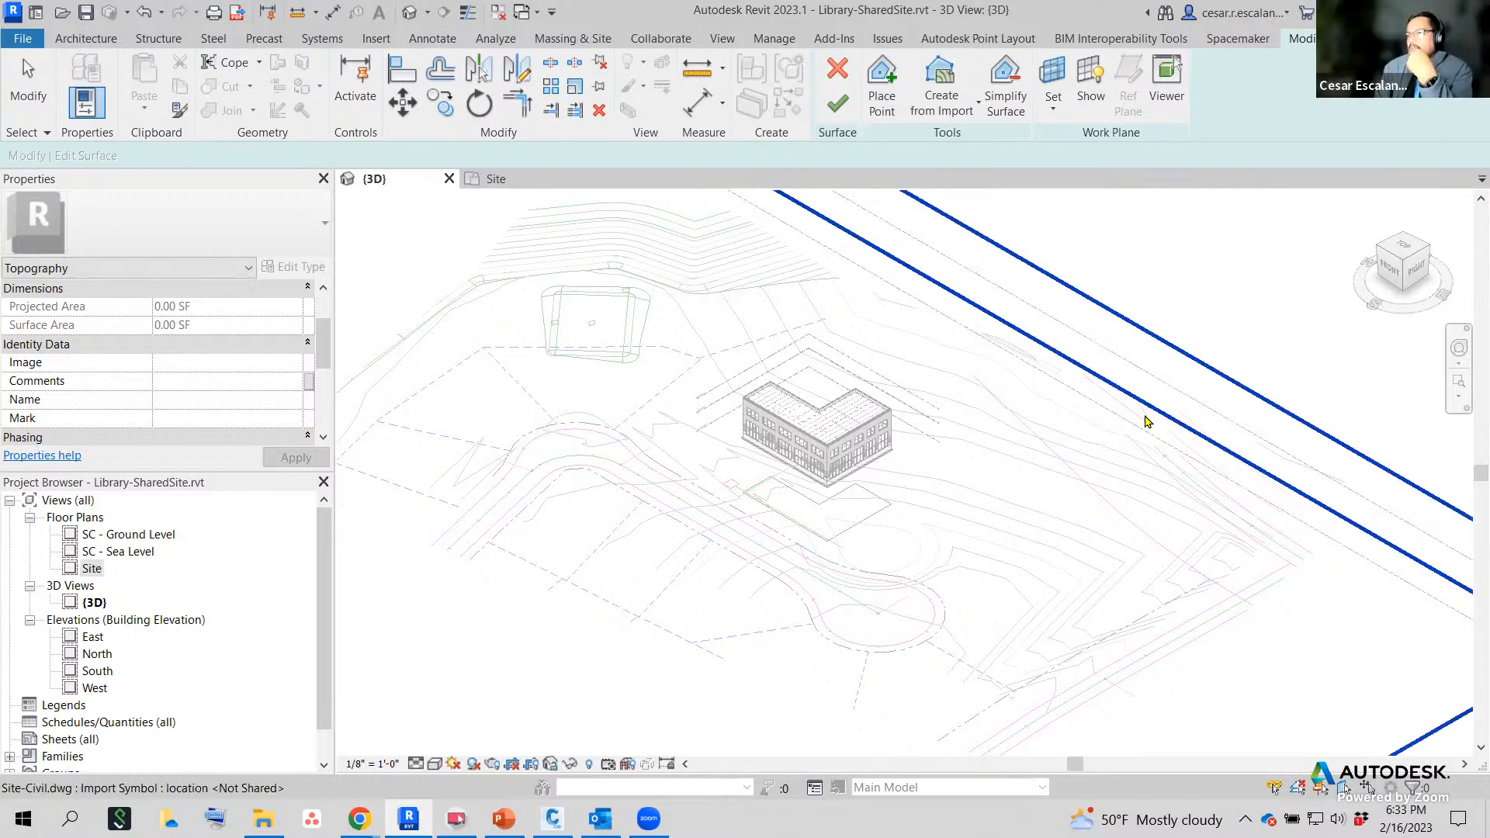
left_click(1146, 421)
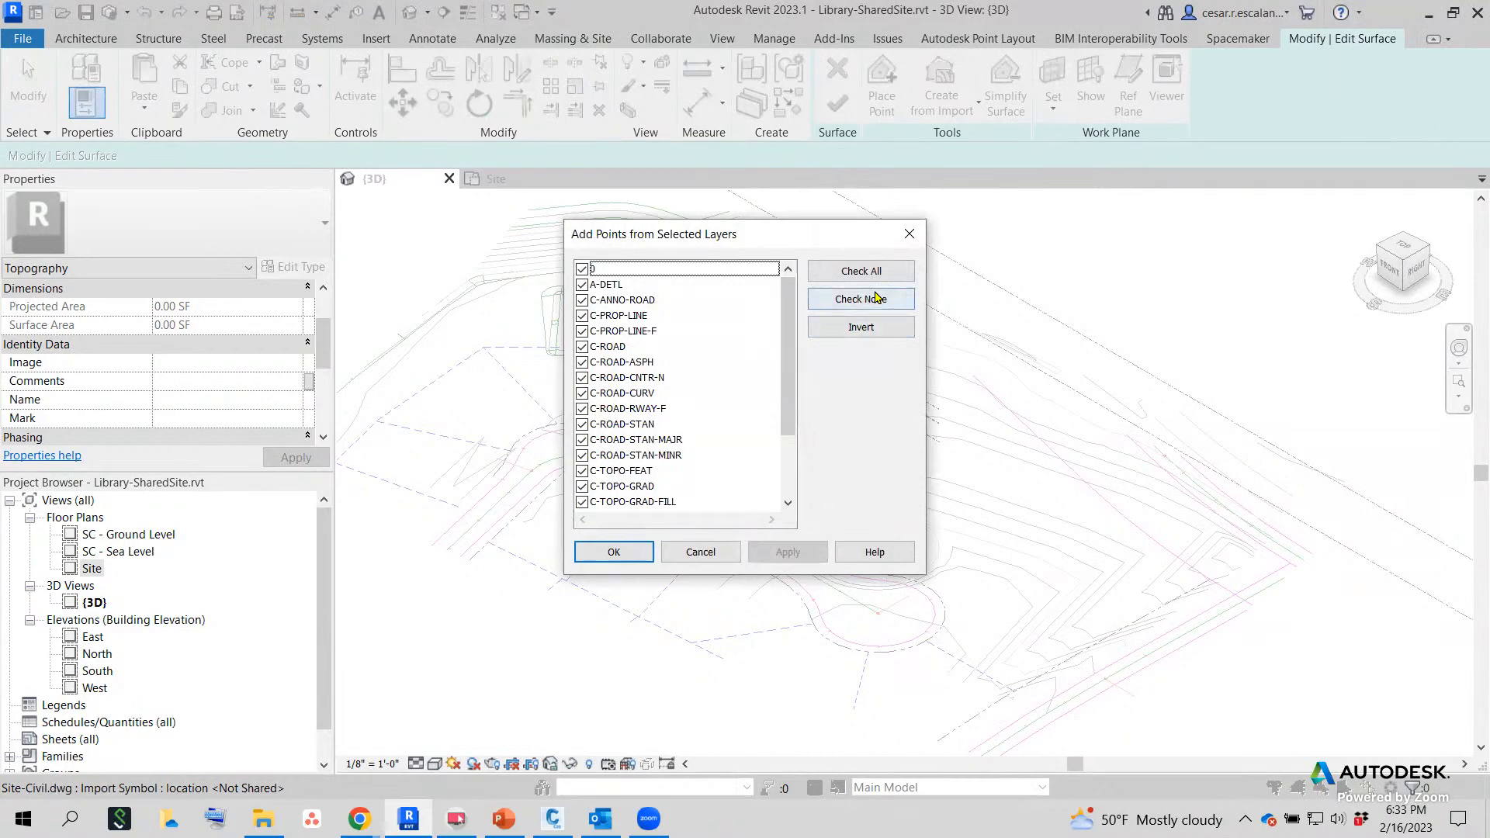
left_click(867, 306)
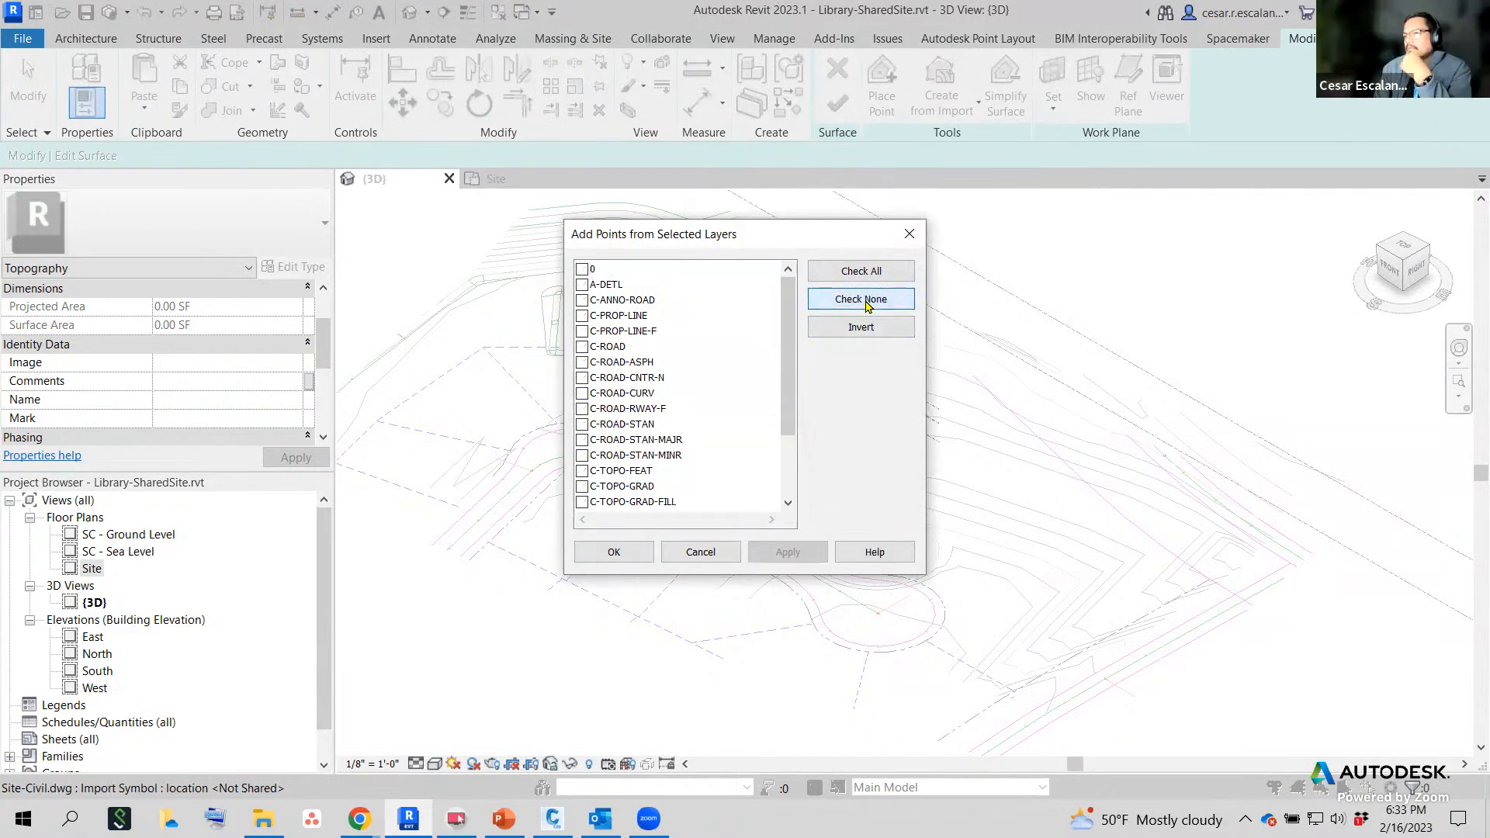
left_click_drag(790, 407, 772, 488)
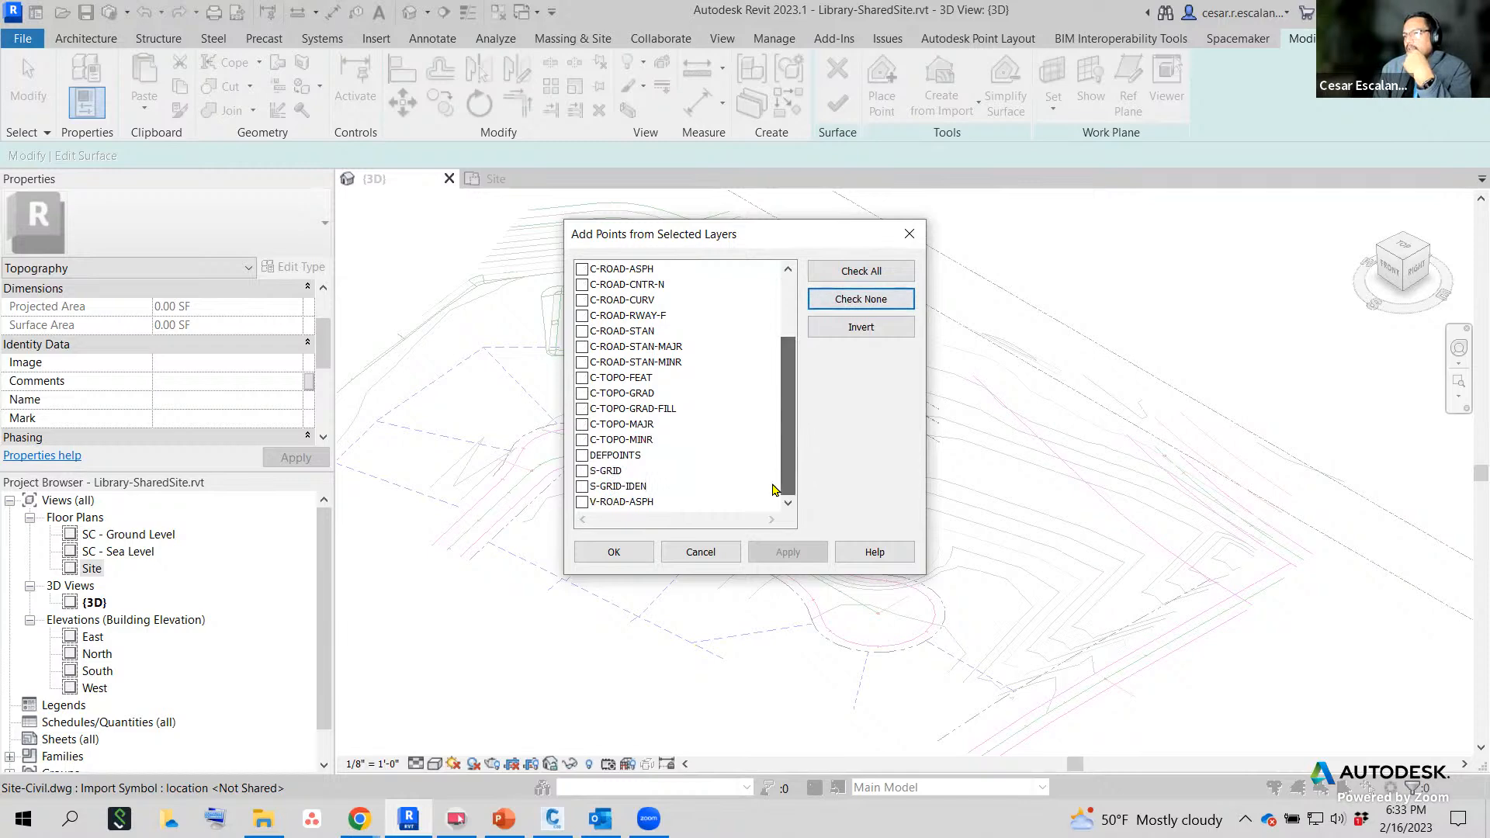
left_click(582, 424)
left_click(582, 440)
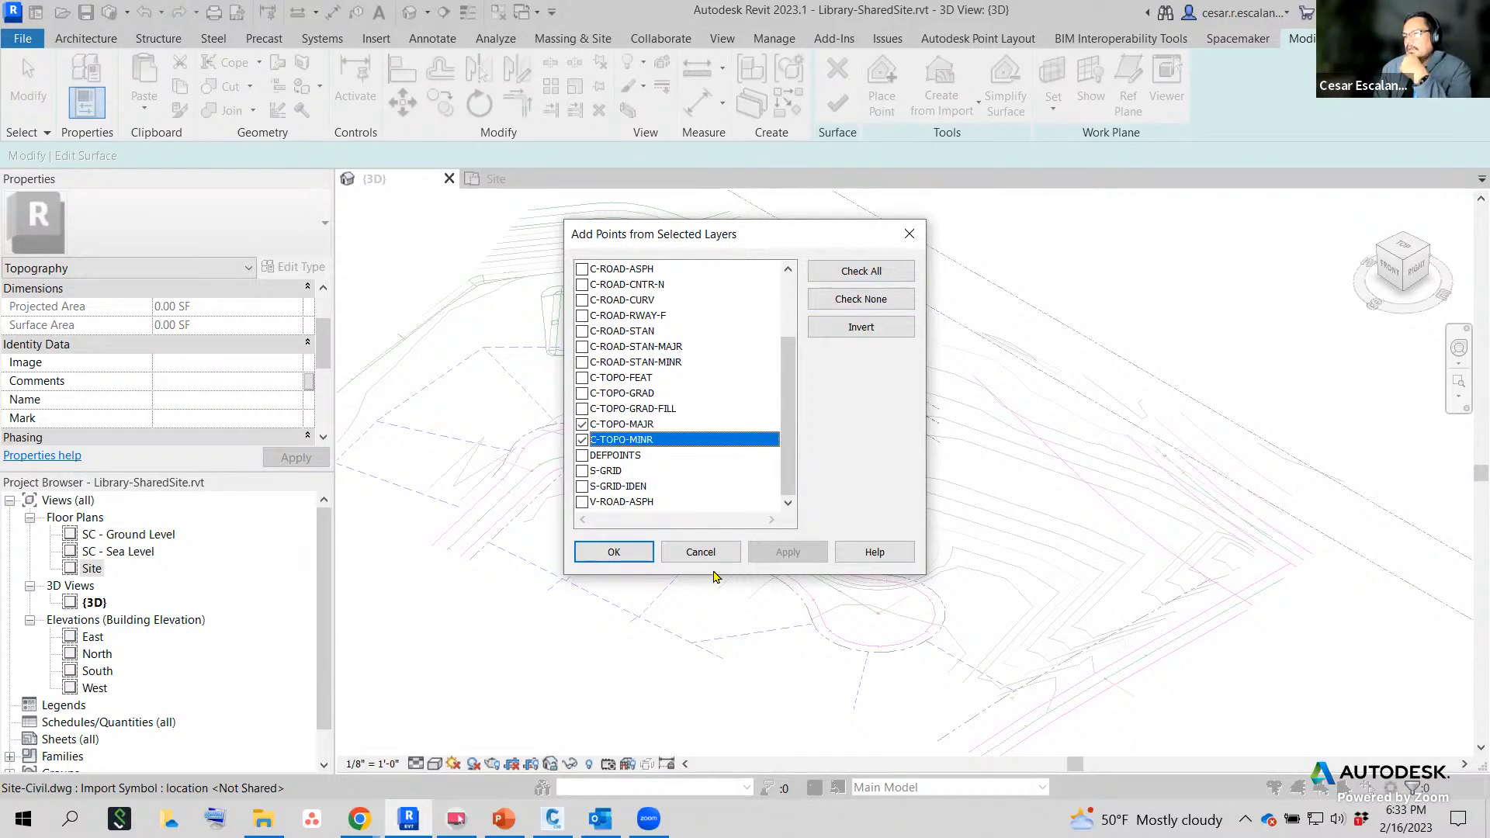
left_click(632, 553)
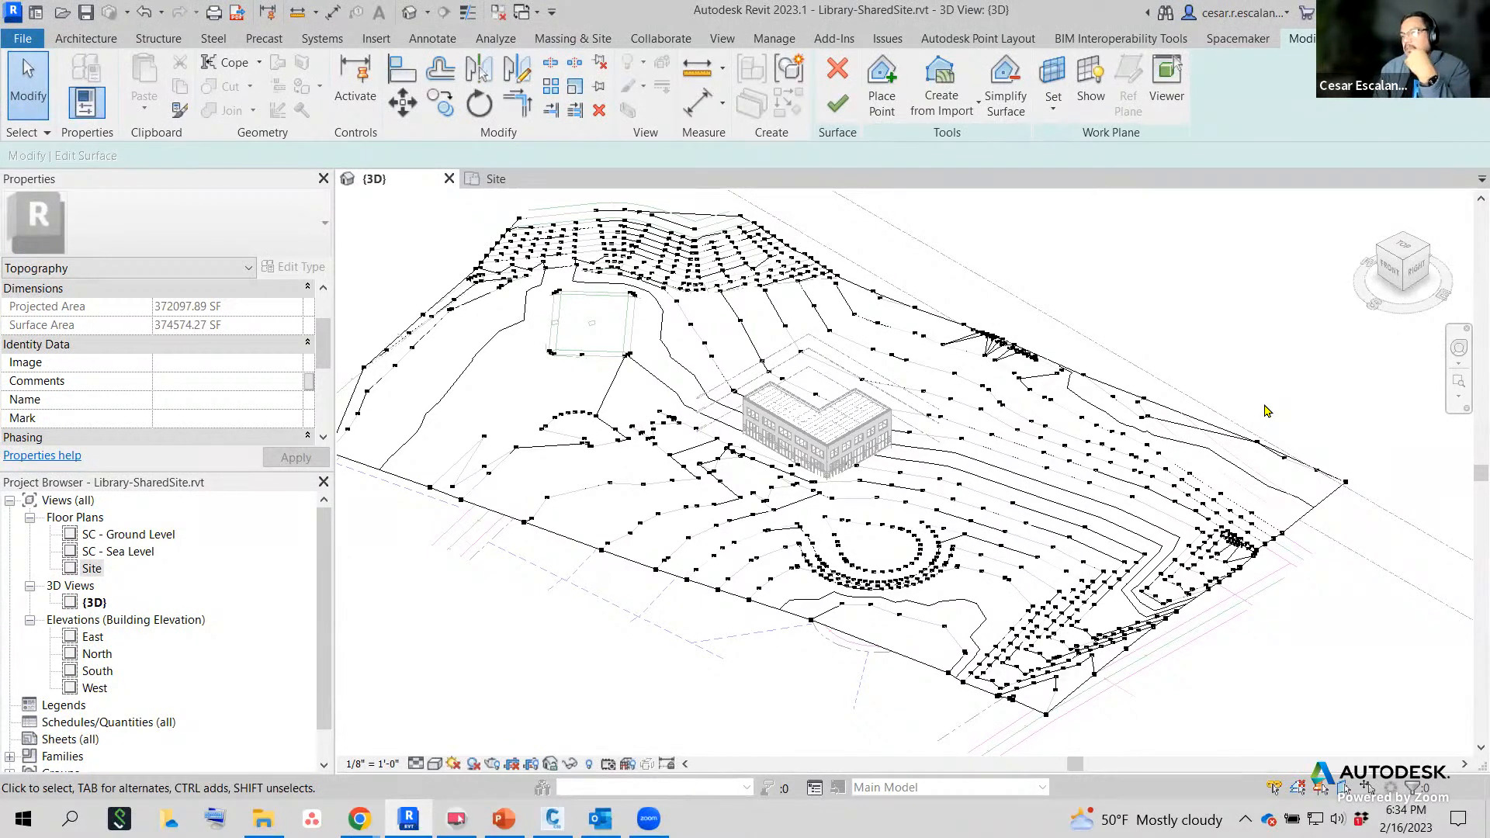
left_click(835, 113)
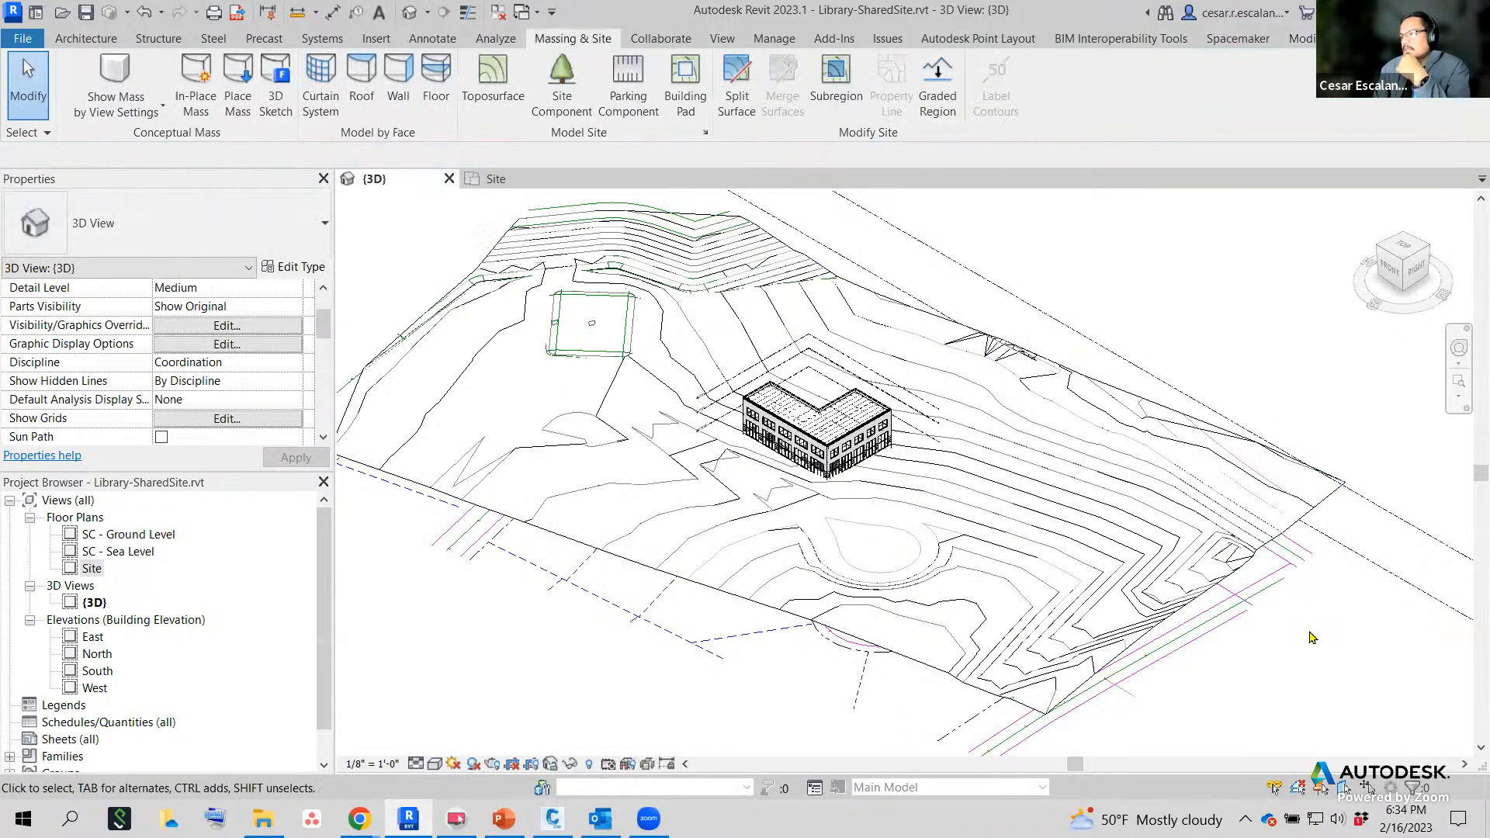
Switch the 3D view to a shaded visual style and examine the finished toposurface around the building.
scroll(1304, 620, "up", 5)
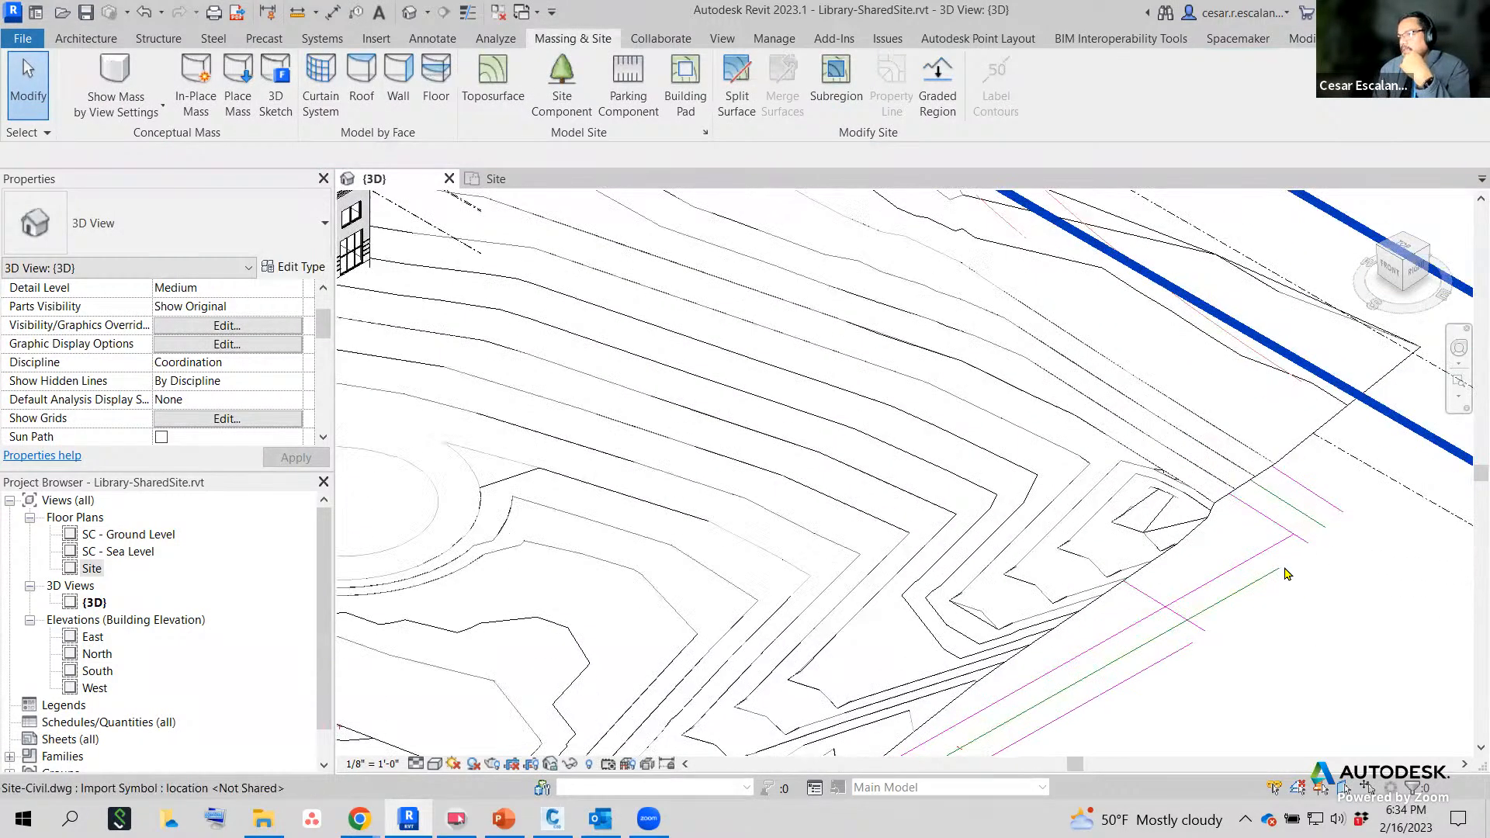
scroll(1285, 574, "down", 6)
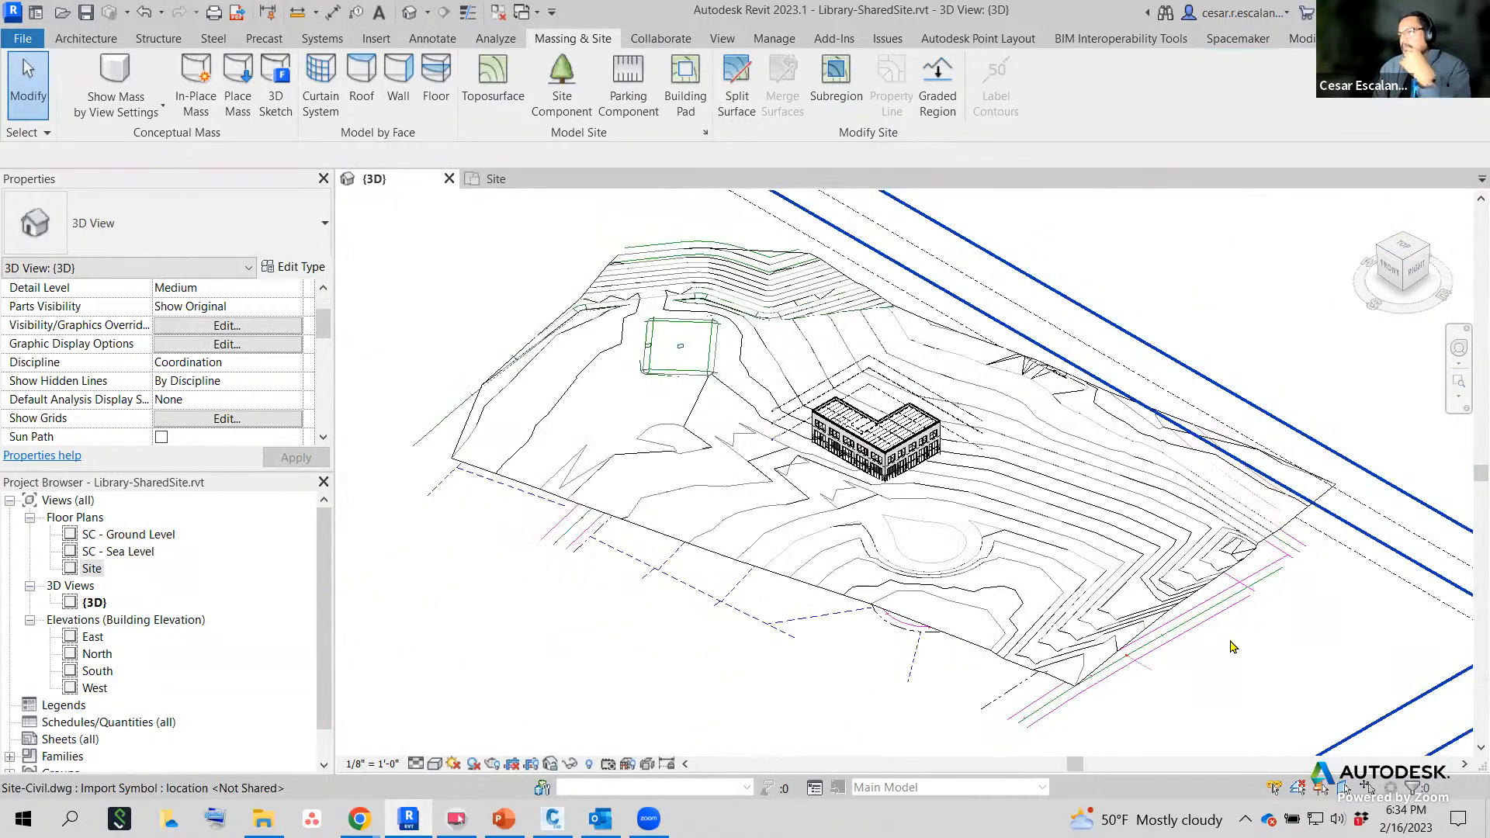
scroll(689, 487, "up", 4)
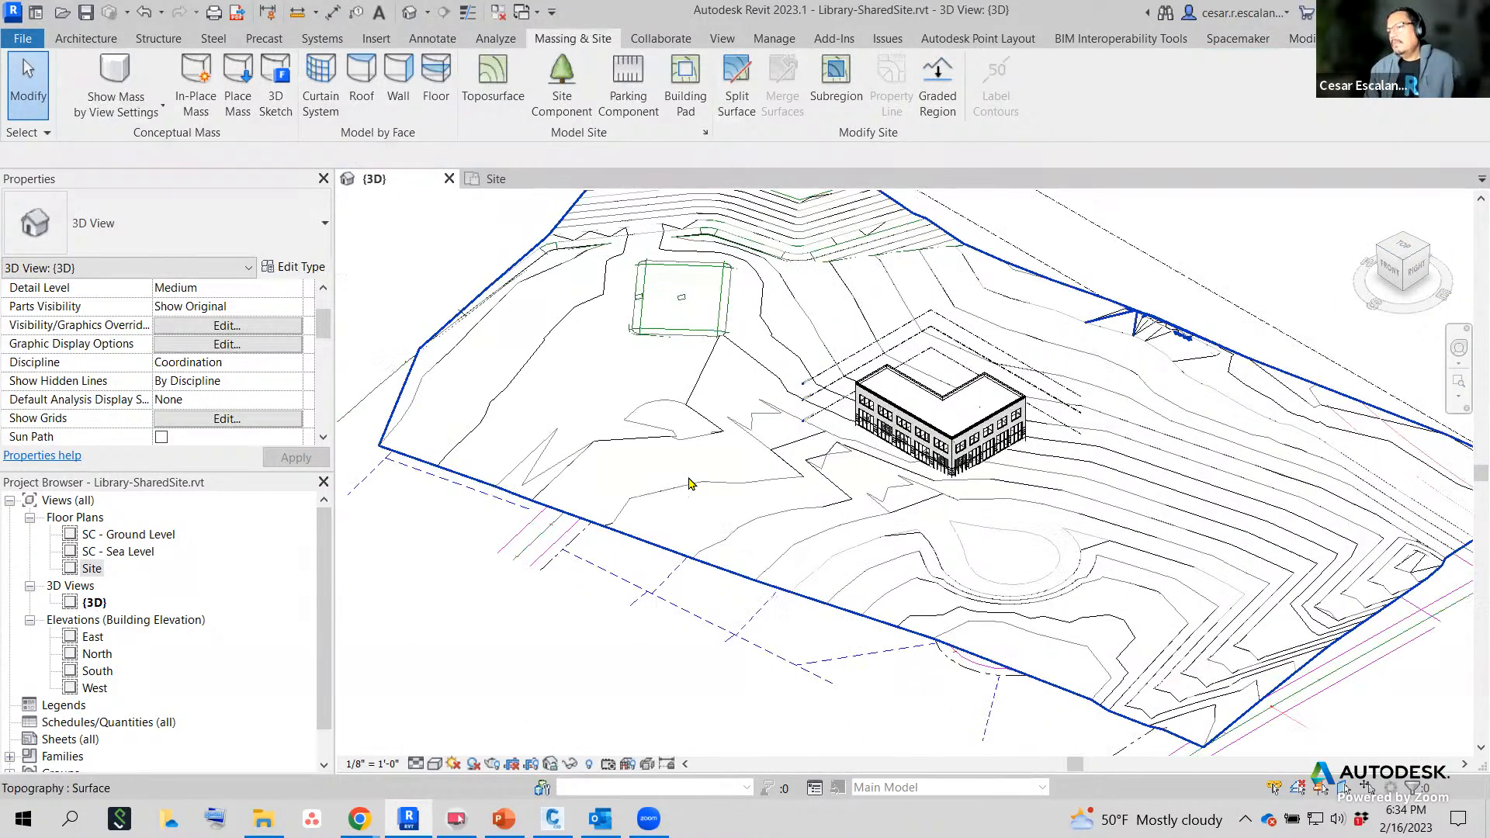
scroll(644, 592, "down", 4)
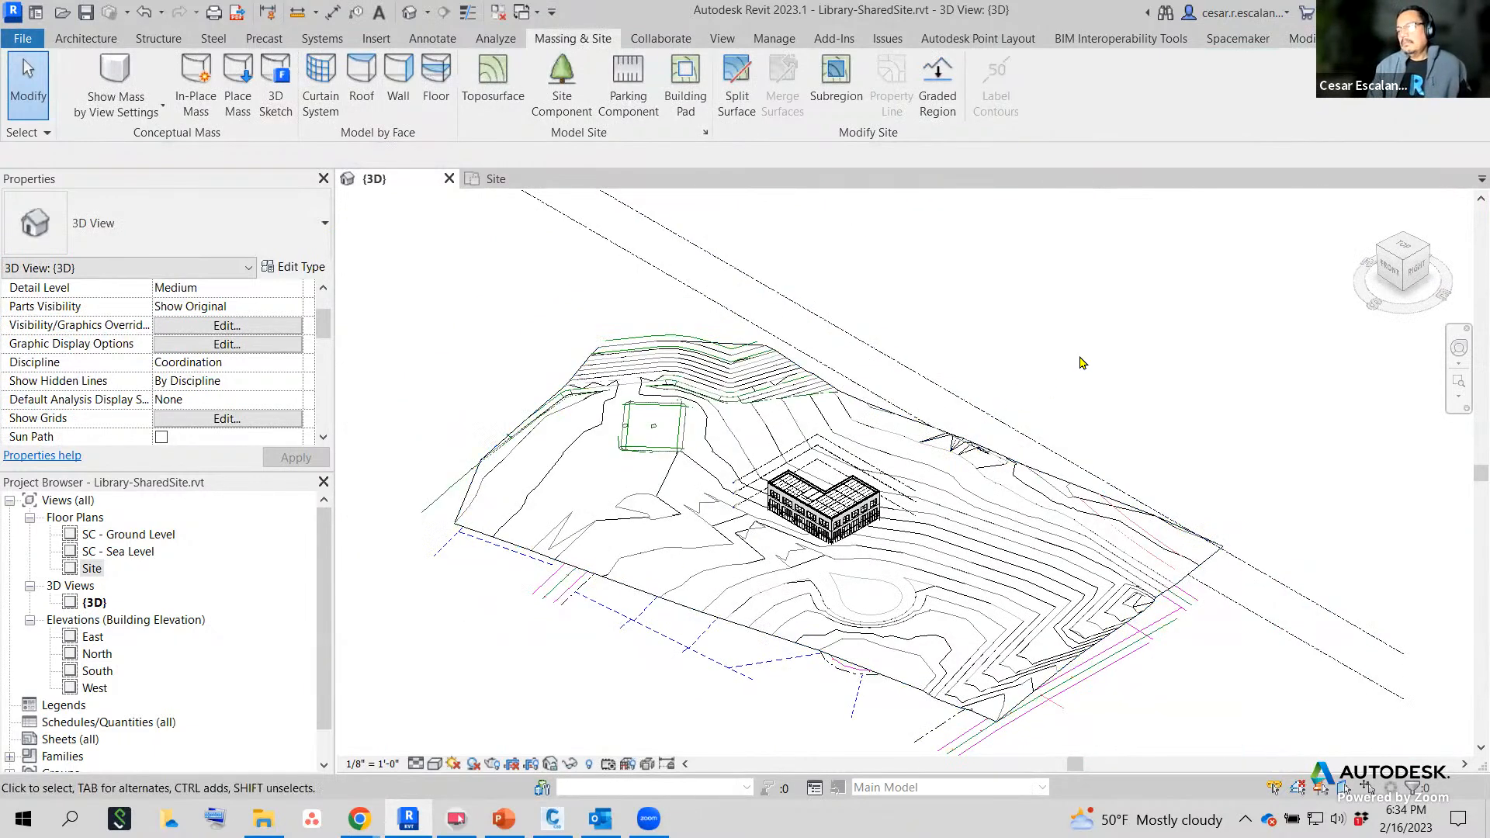
left_click(436, 763)
left_click(497, 701)
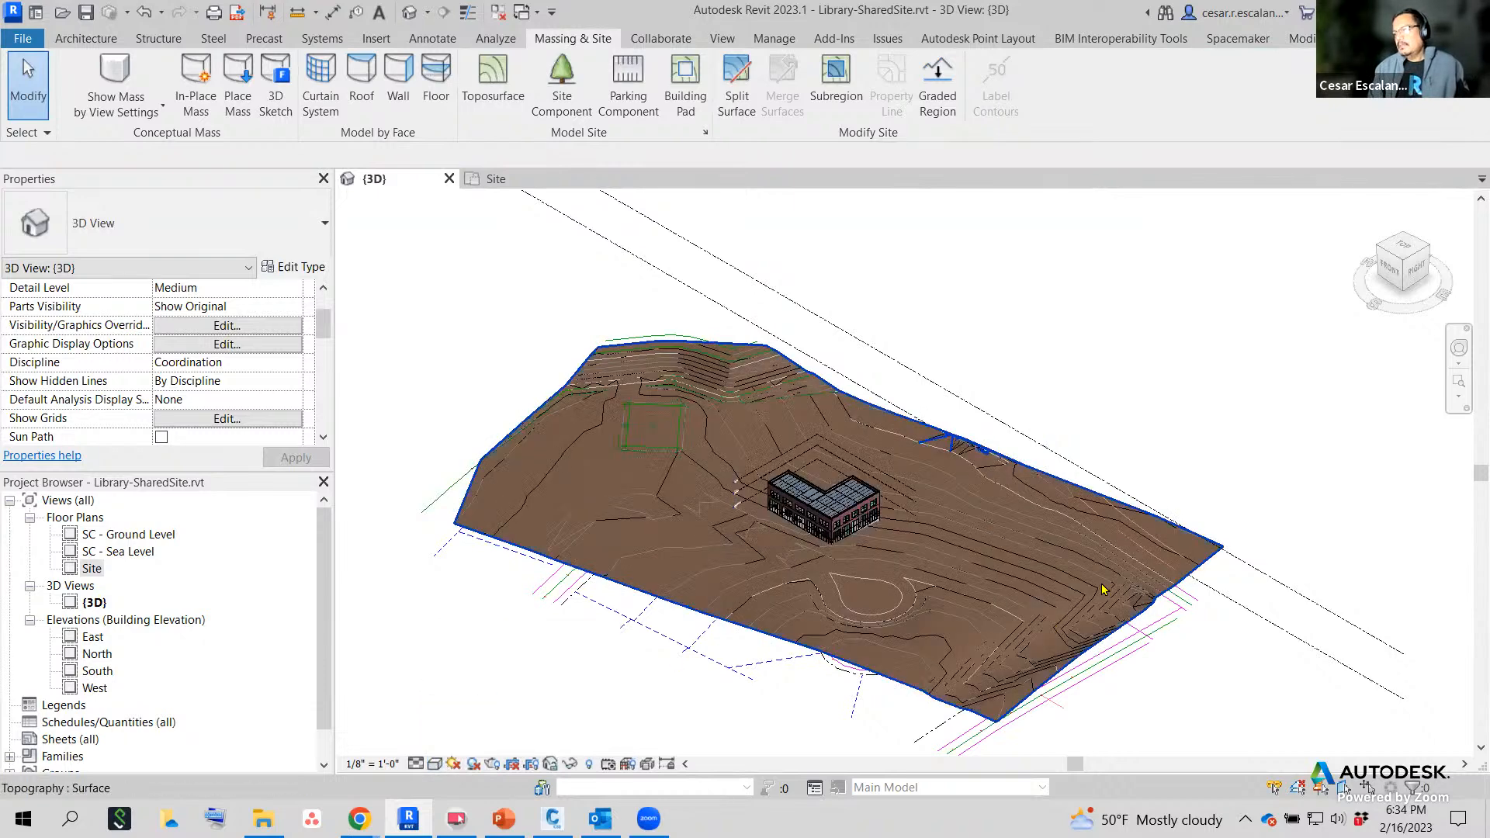
middle_click_drag(1180, 642, 1191, 571, "shift")
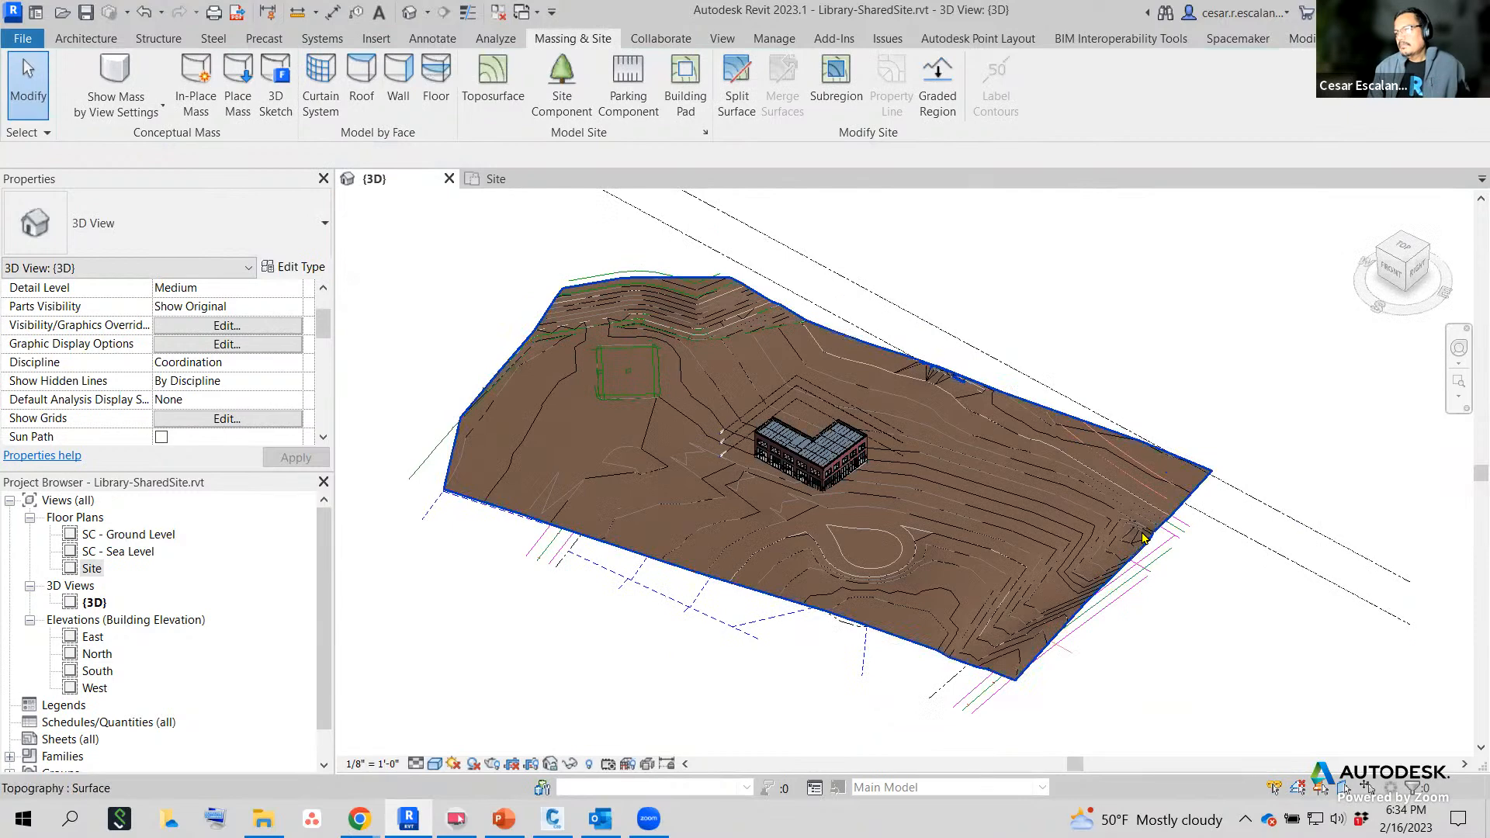
scroll(1143, 538, "up", 4)
middle_click_drag(1264, 362, 1337, 388)
scroll(1337, 387, "down", 1)
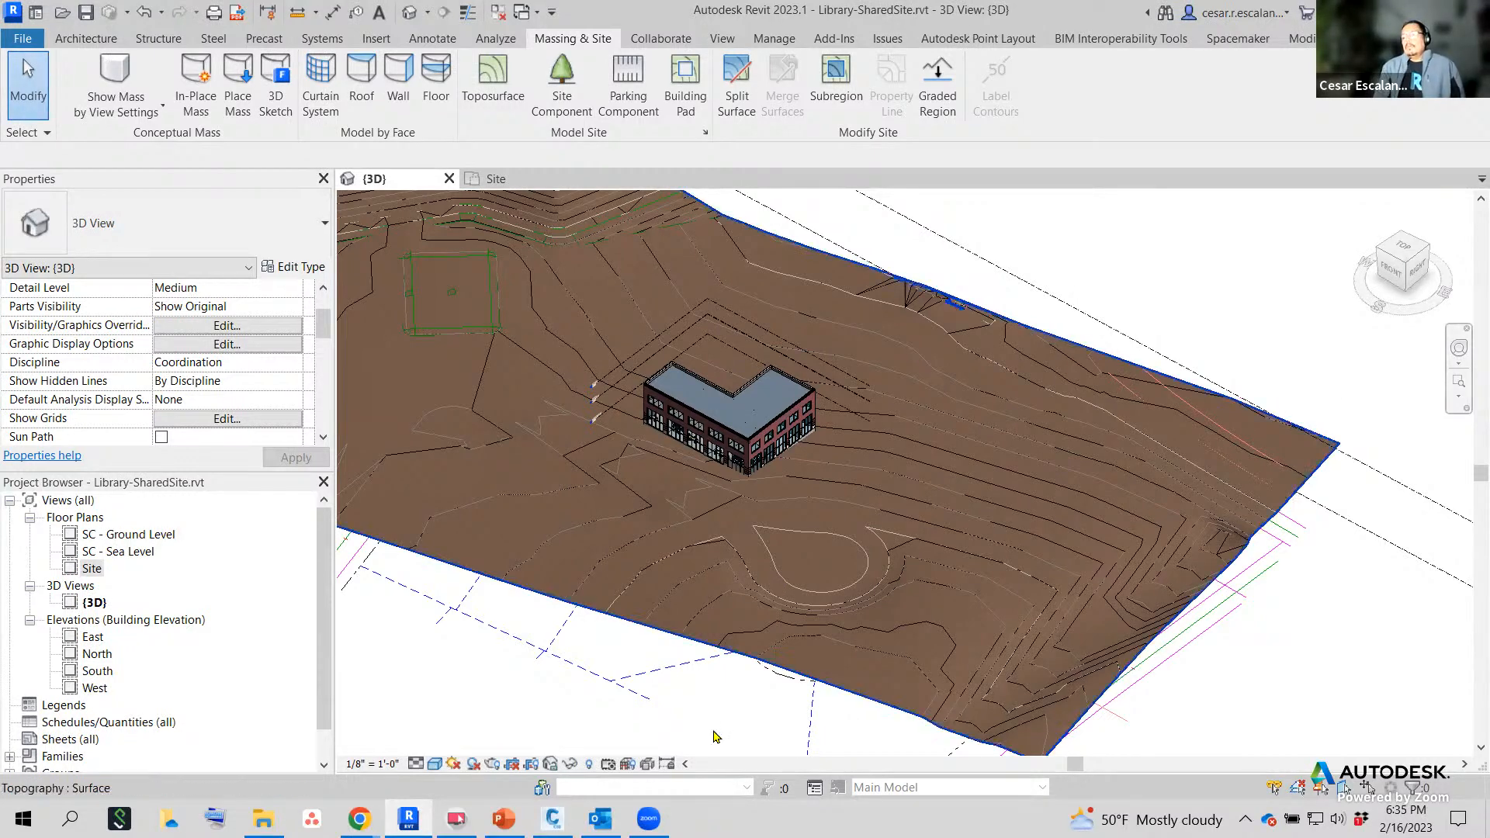
Switch to Civil 3D and inspect the layer and elevation properties of the contour polyline just north of the building outline.
left_click(549, 816)
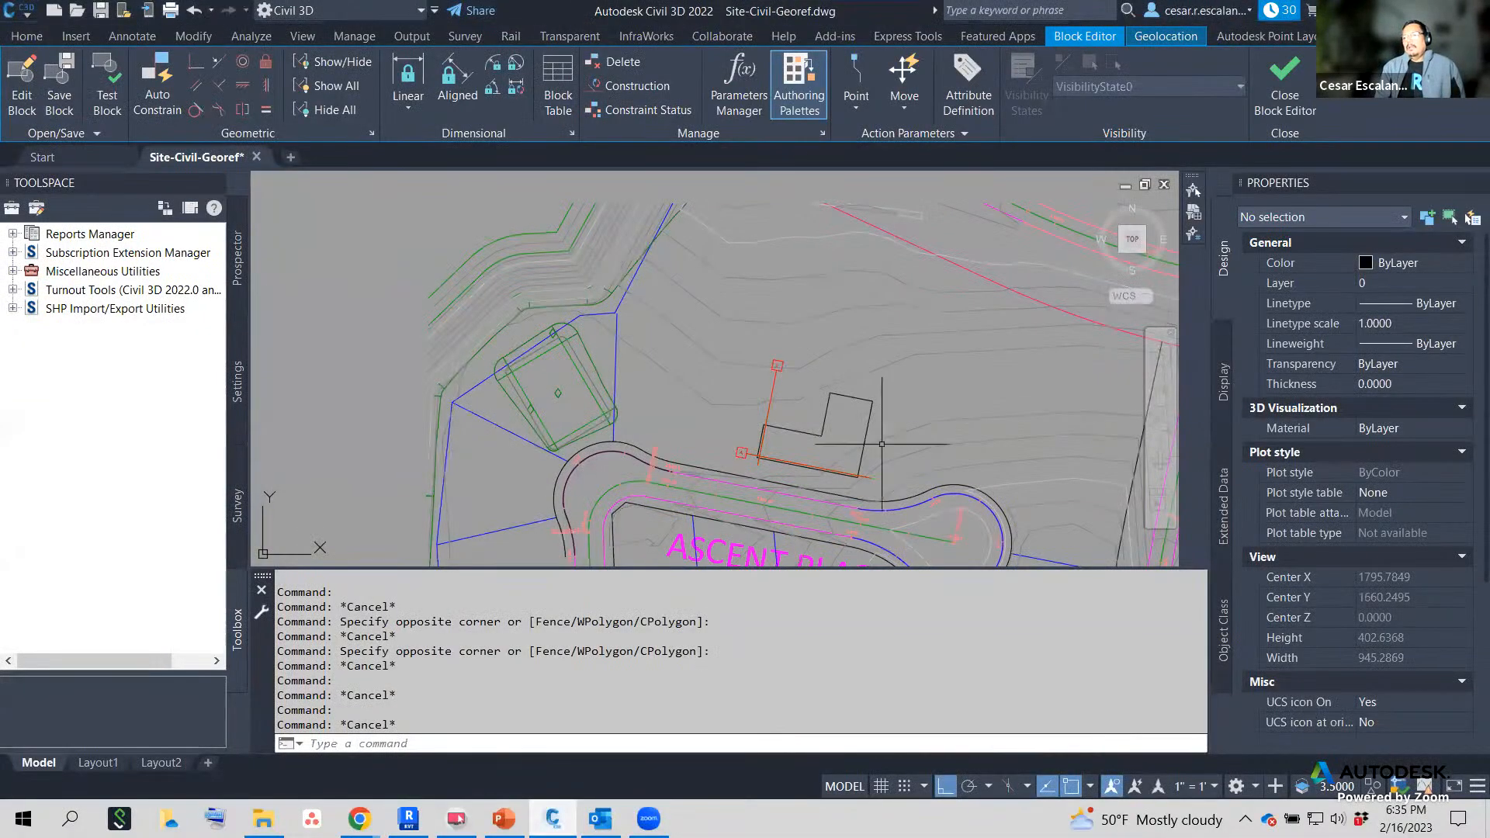
scroll(898, 423, "down", 5)
scroll(898, 423, "up", 6)
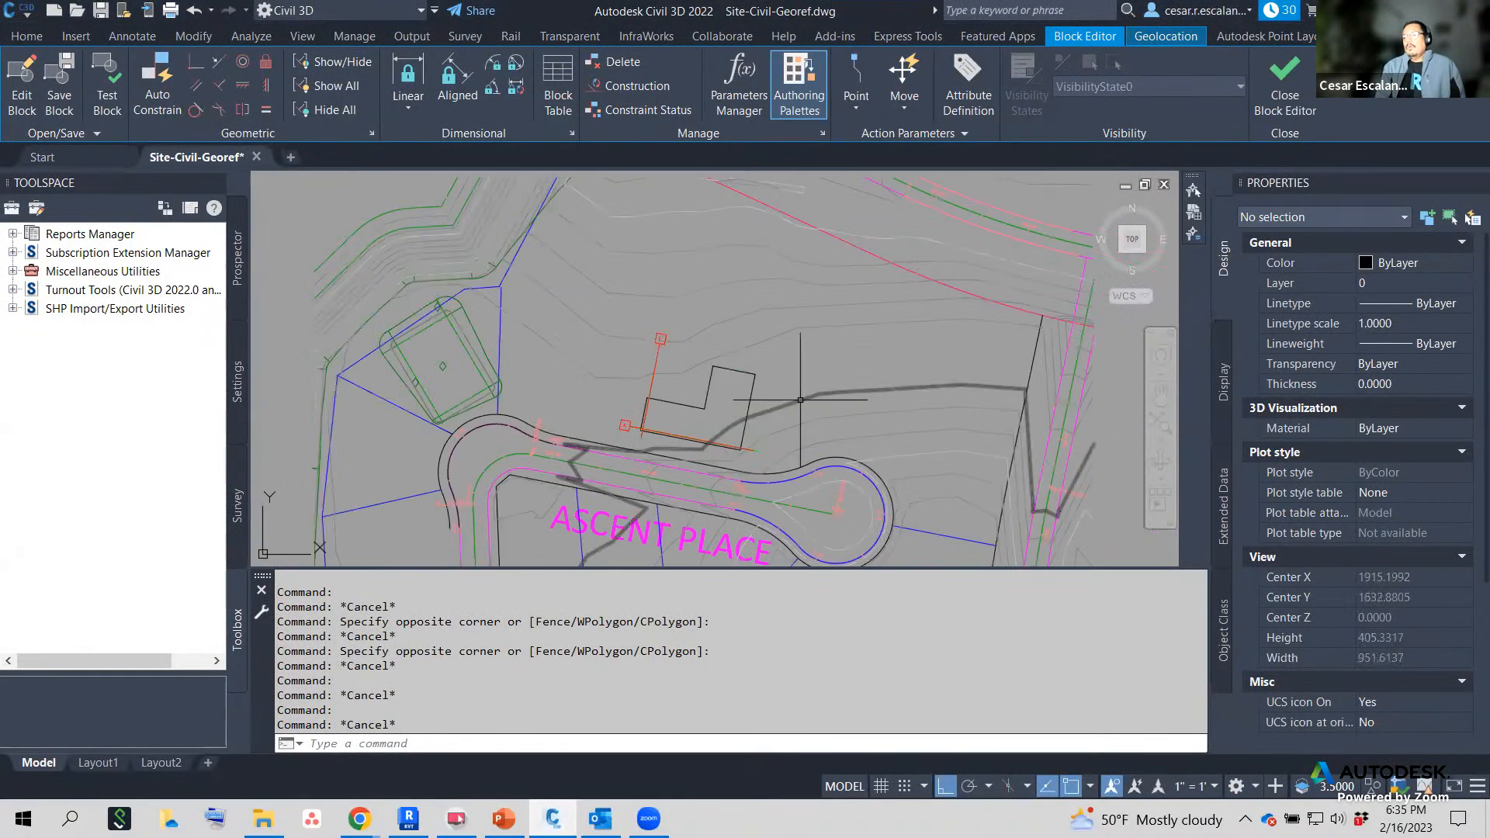
scroll(853, 411, "down", 4)
scroll(802, 401, "up", 4)
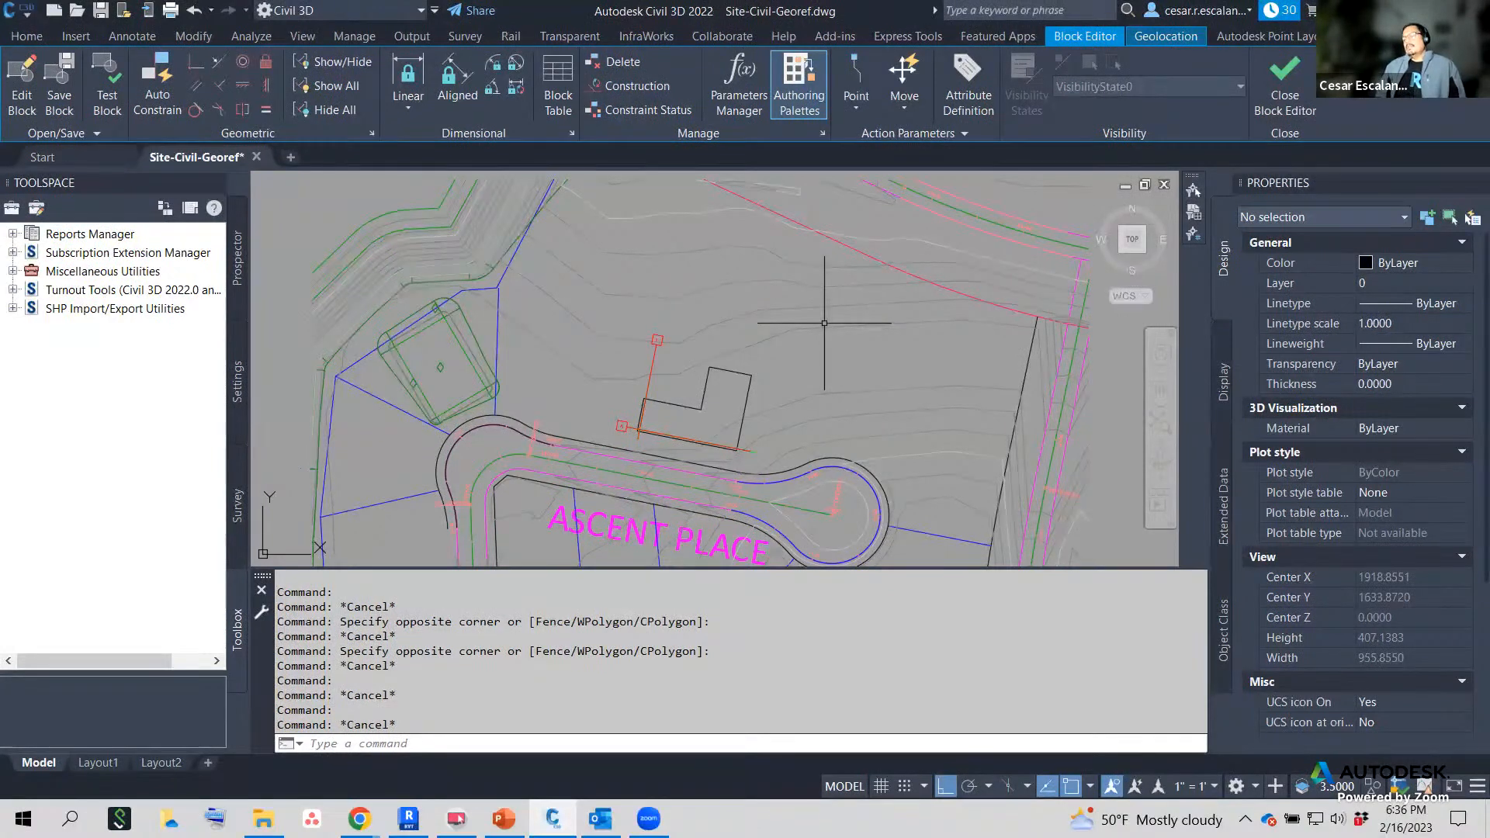
scroll(824, 323, "up", 4)
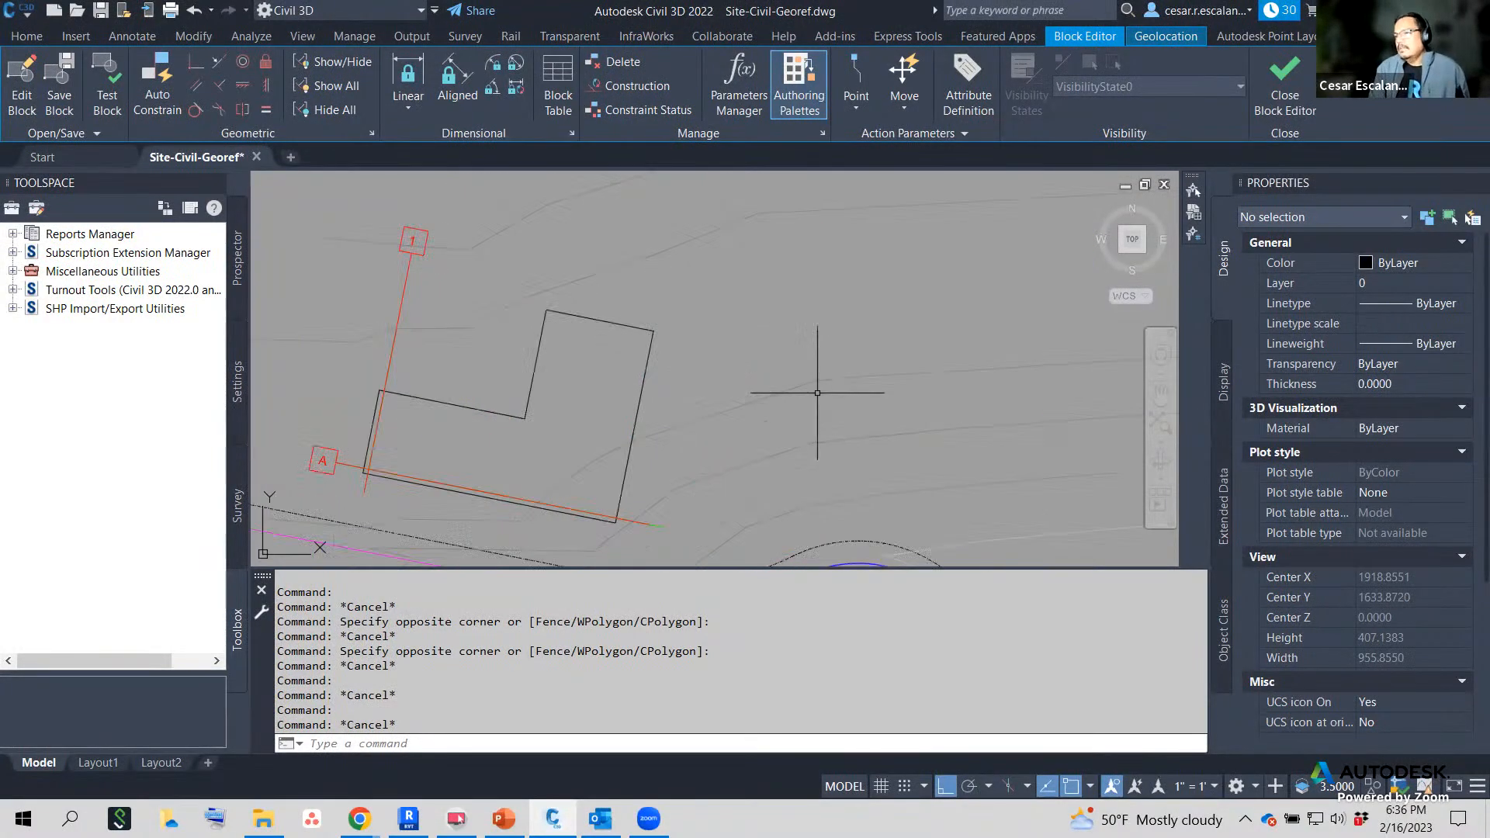
left_click(848, 336)
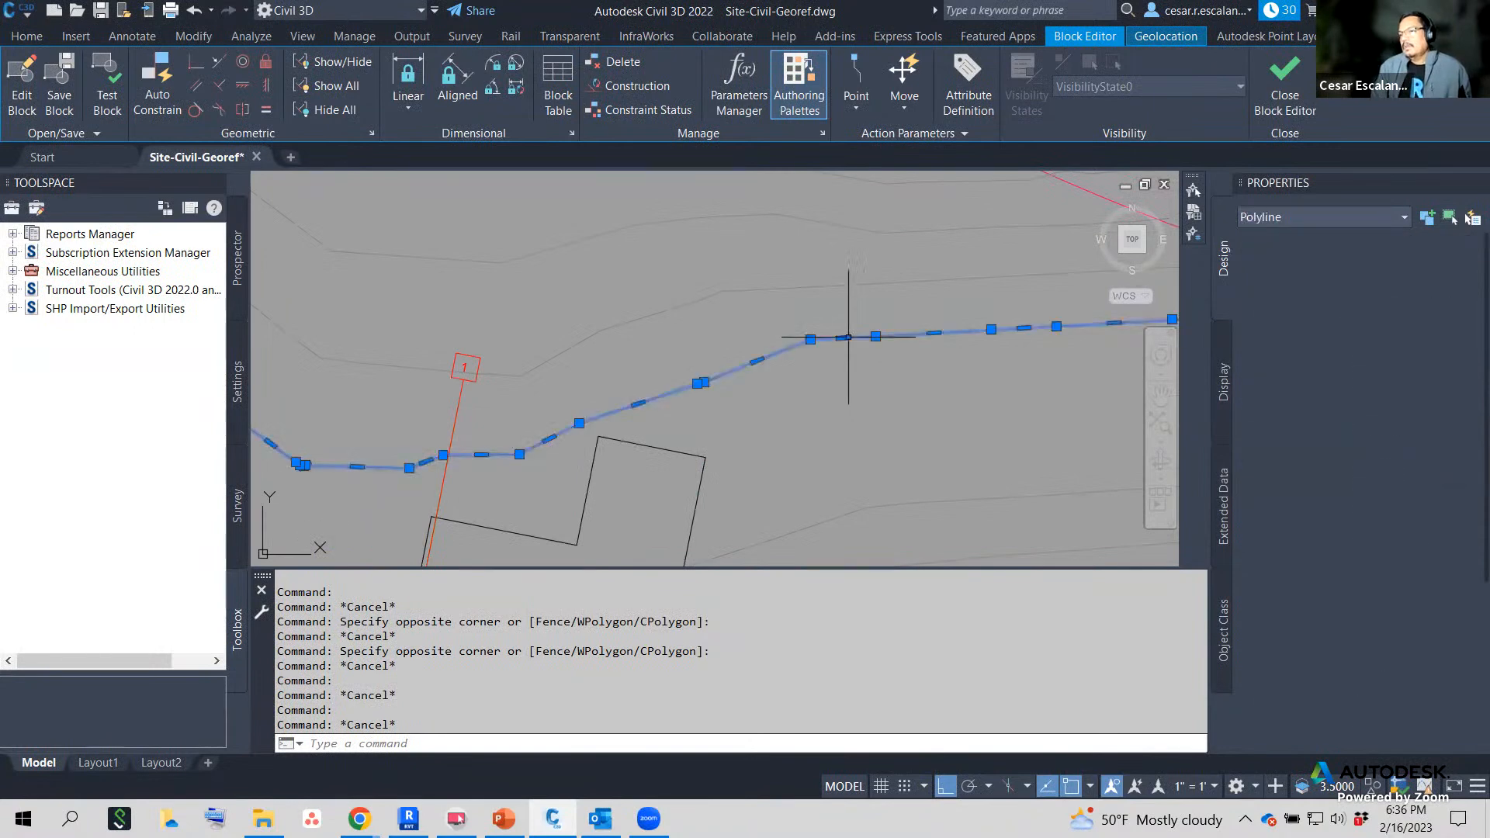
scroll(848, 342, "down", 2)
scroll(752, 361, "down", 4)
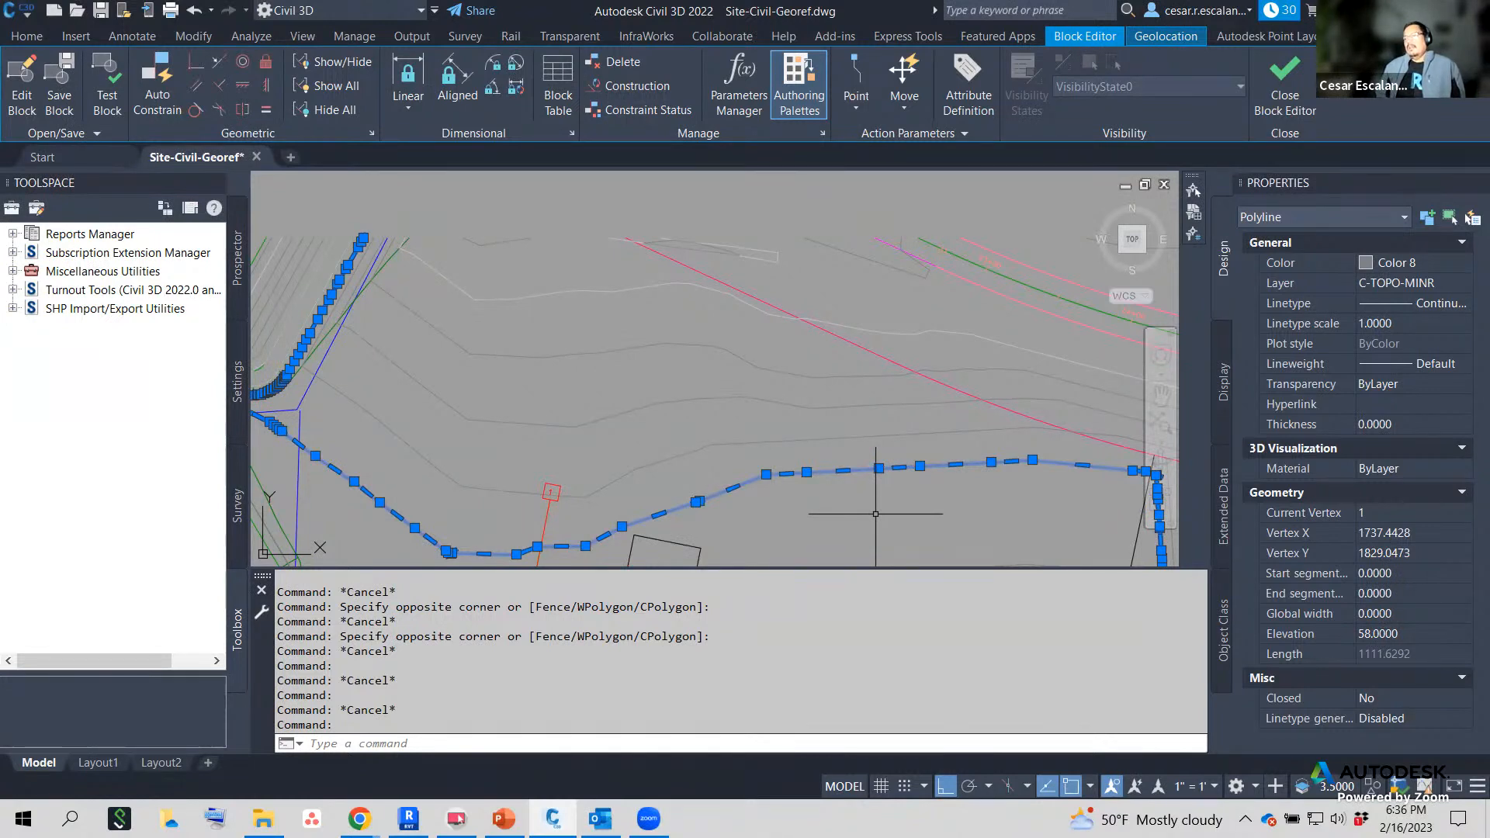
key("Escape")
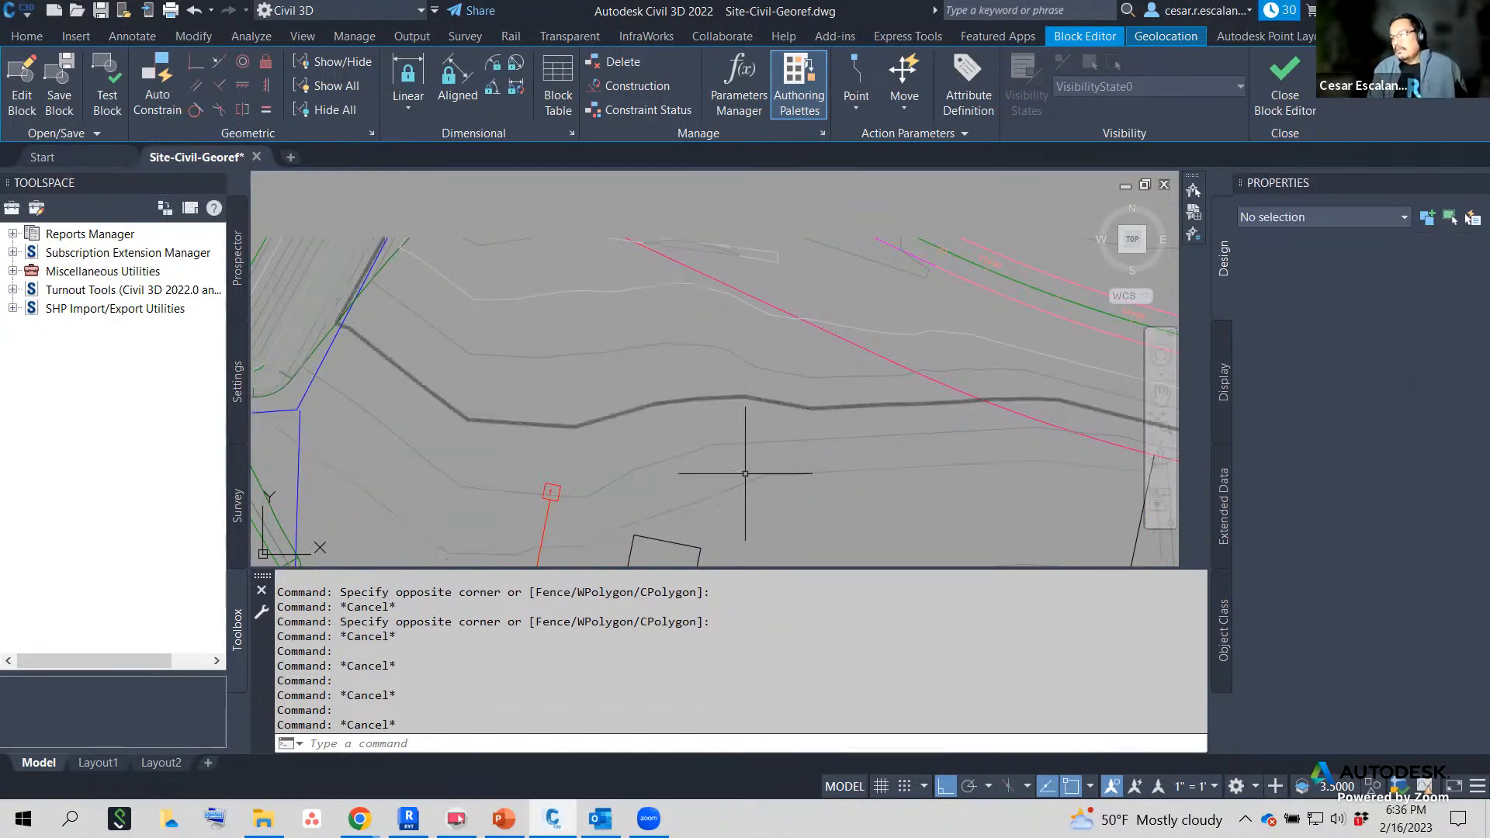
key("Escape")
scroll(745, 474, "up", 3)
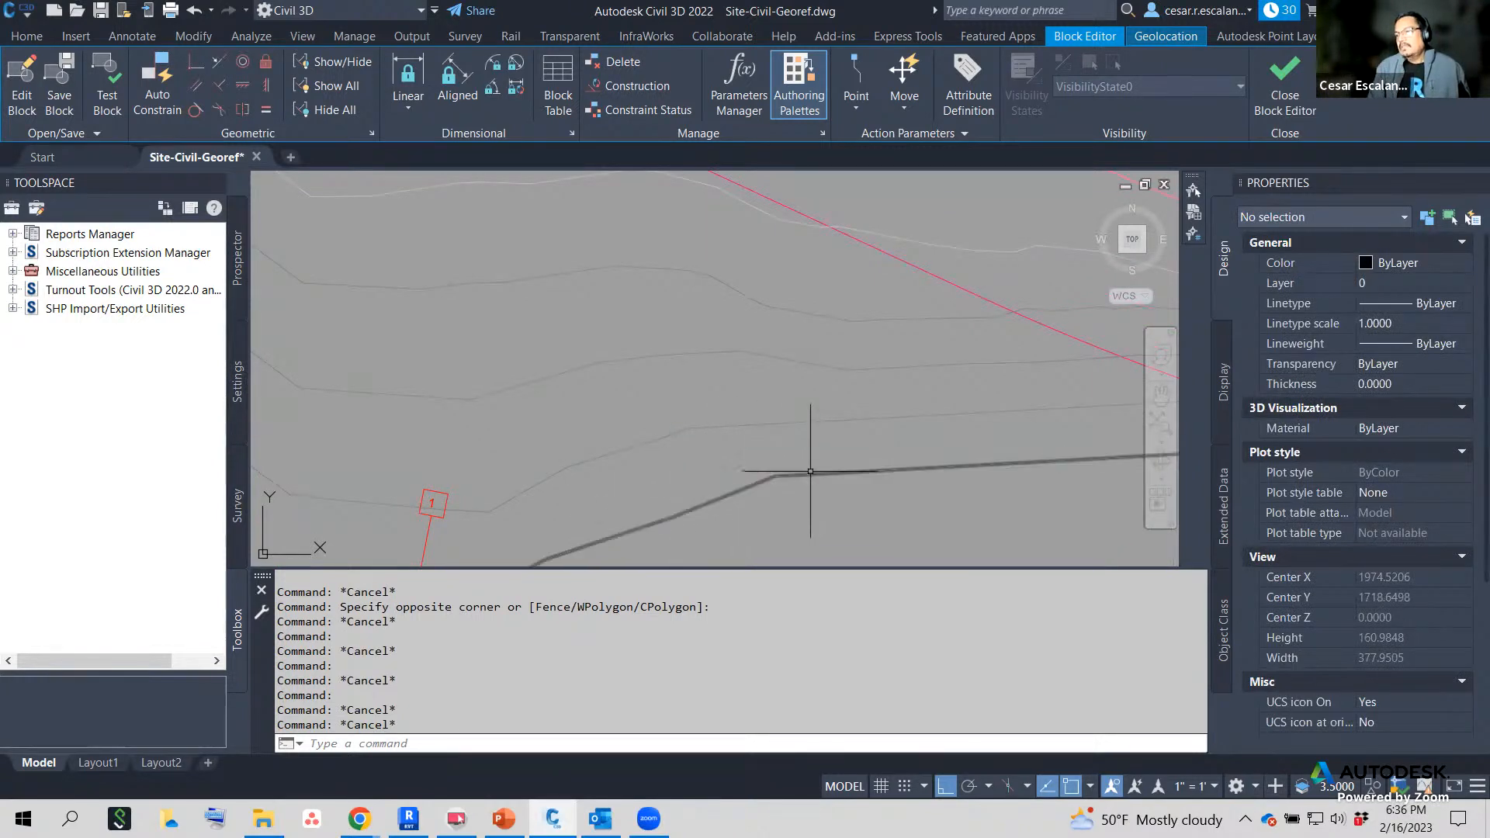
mouse_move(789, 474)
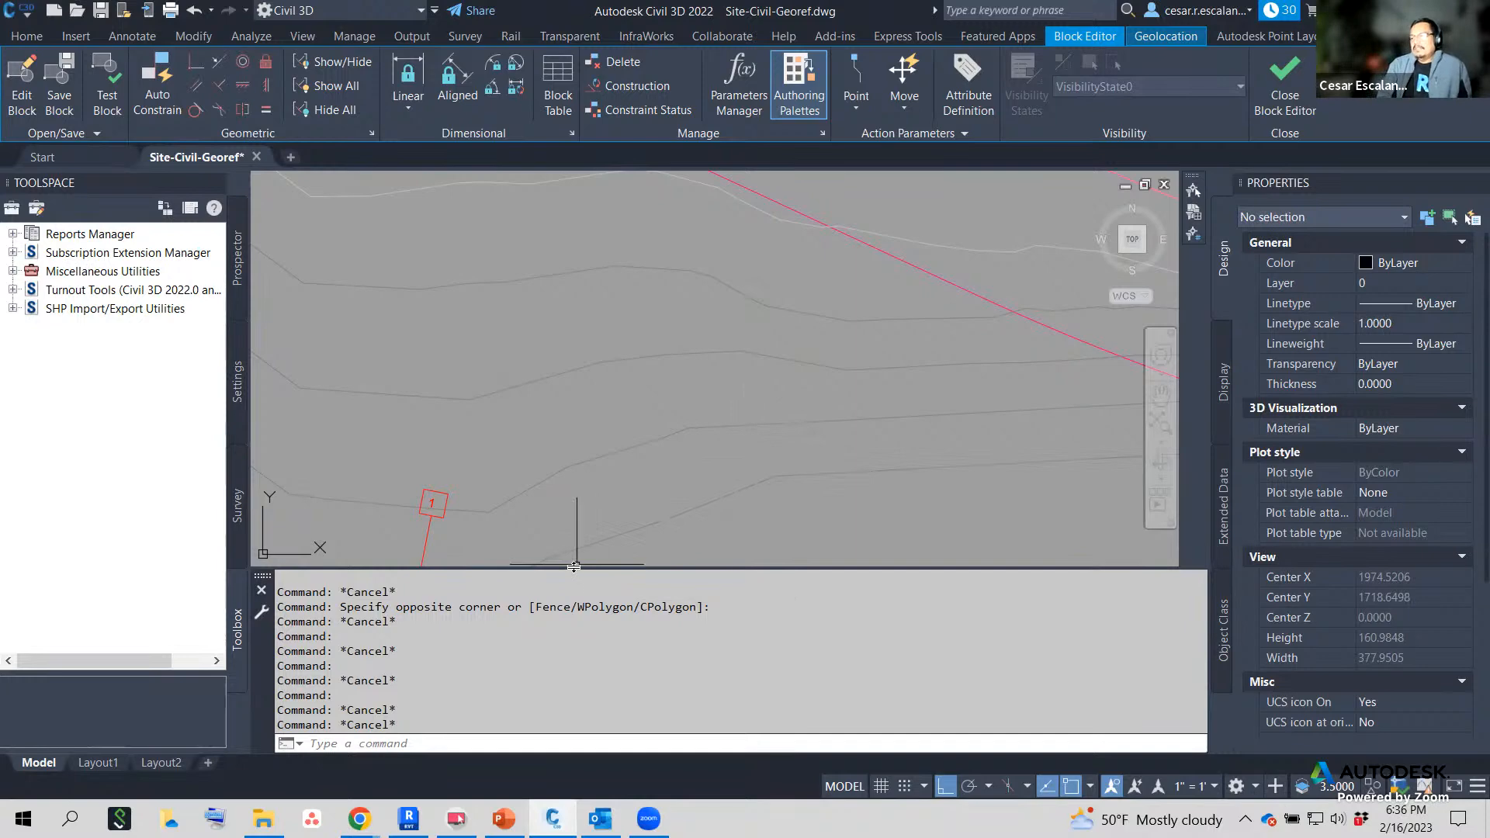
Close Civil 3D without saving the changes to Site-Civil-Georef.dwg.
scroll(698, 476, "down", 6)
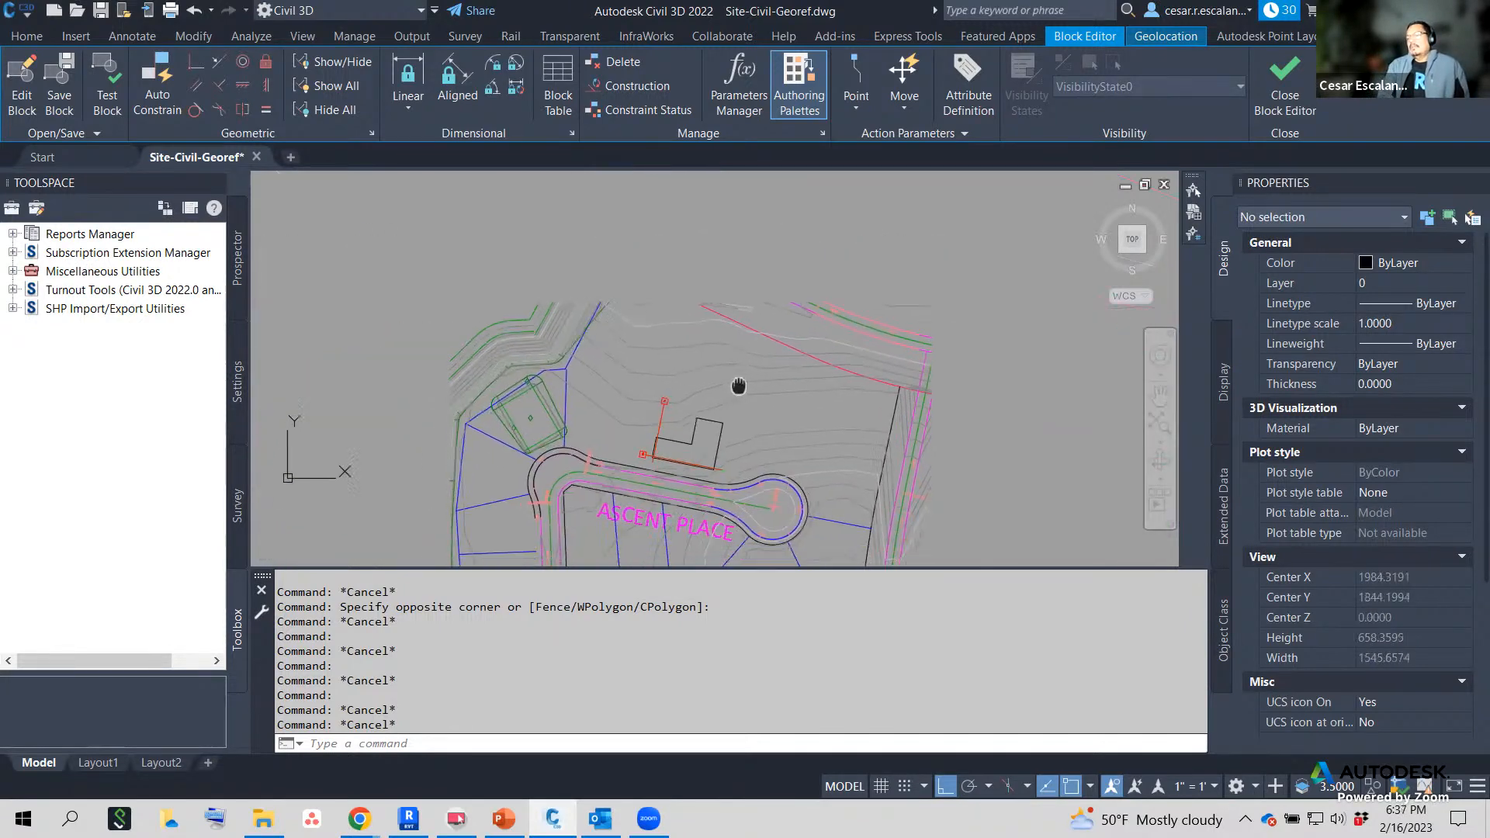
scroll(745, 369, "down", 2)
scroll(744, 385, "up", 2)
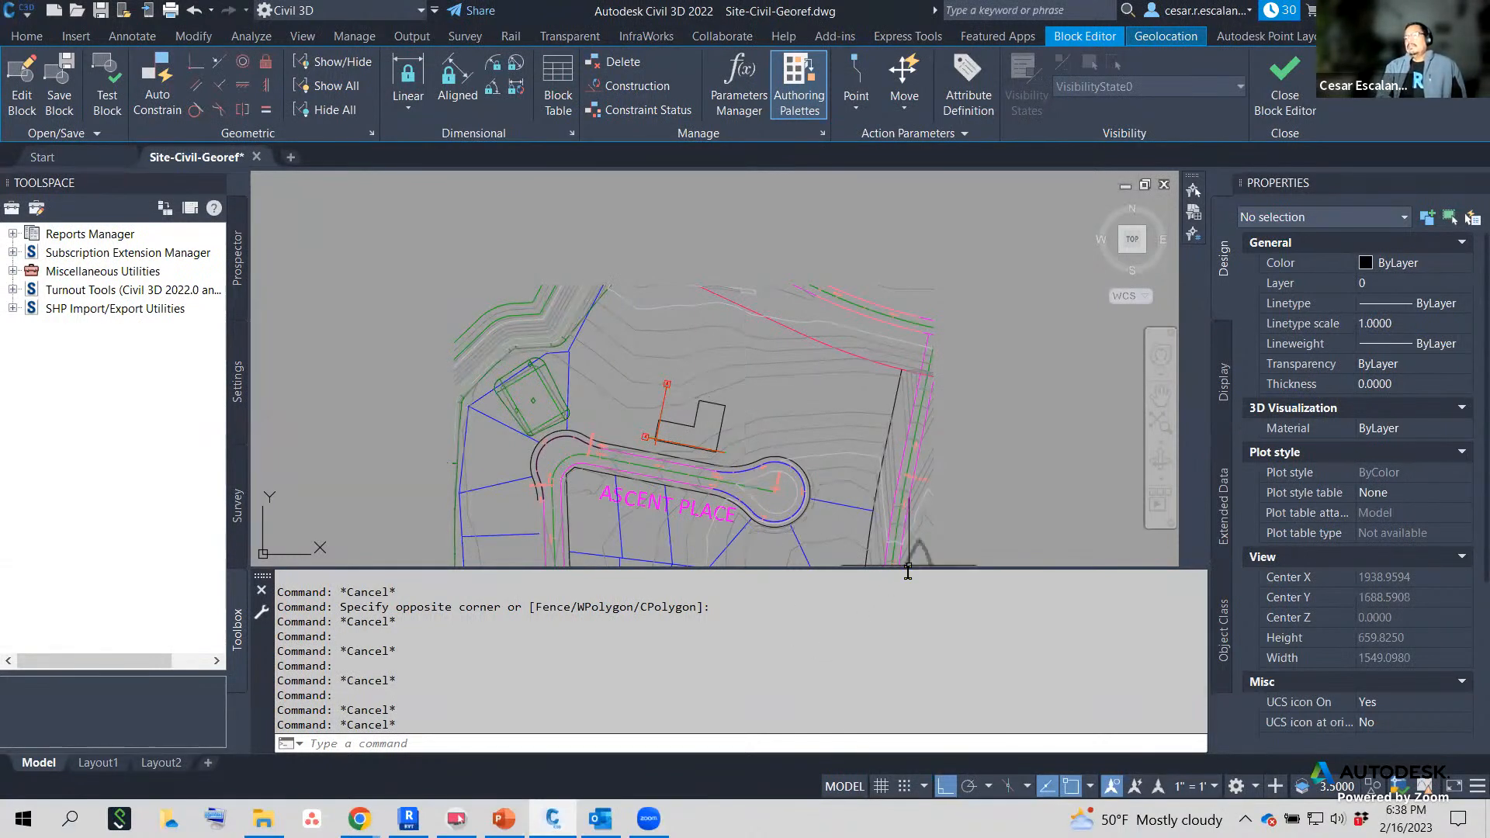
left_click_drag(907, 568, 907, 663)
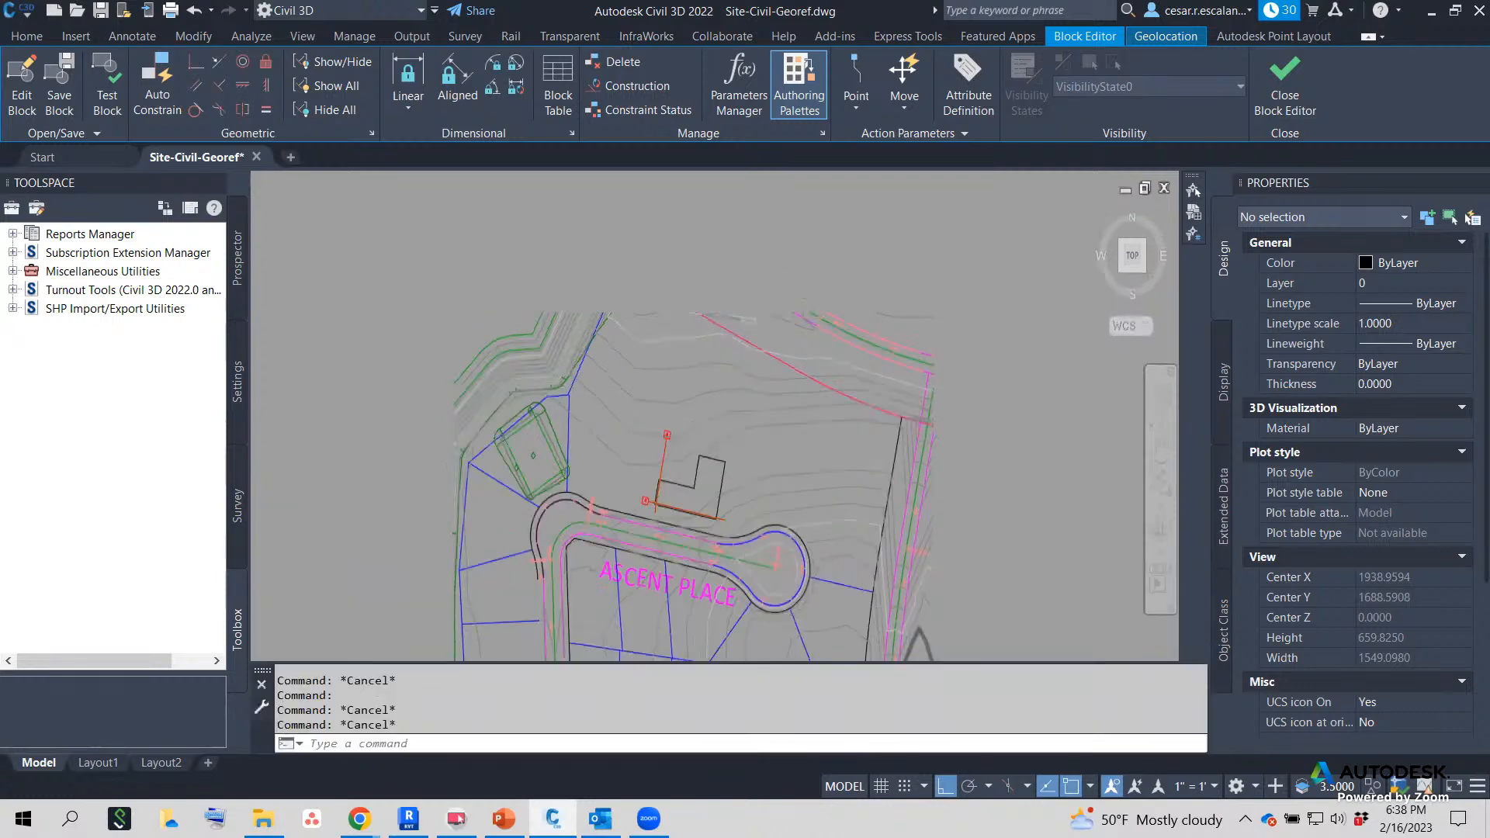
left_click(1478, 10)
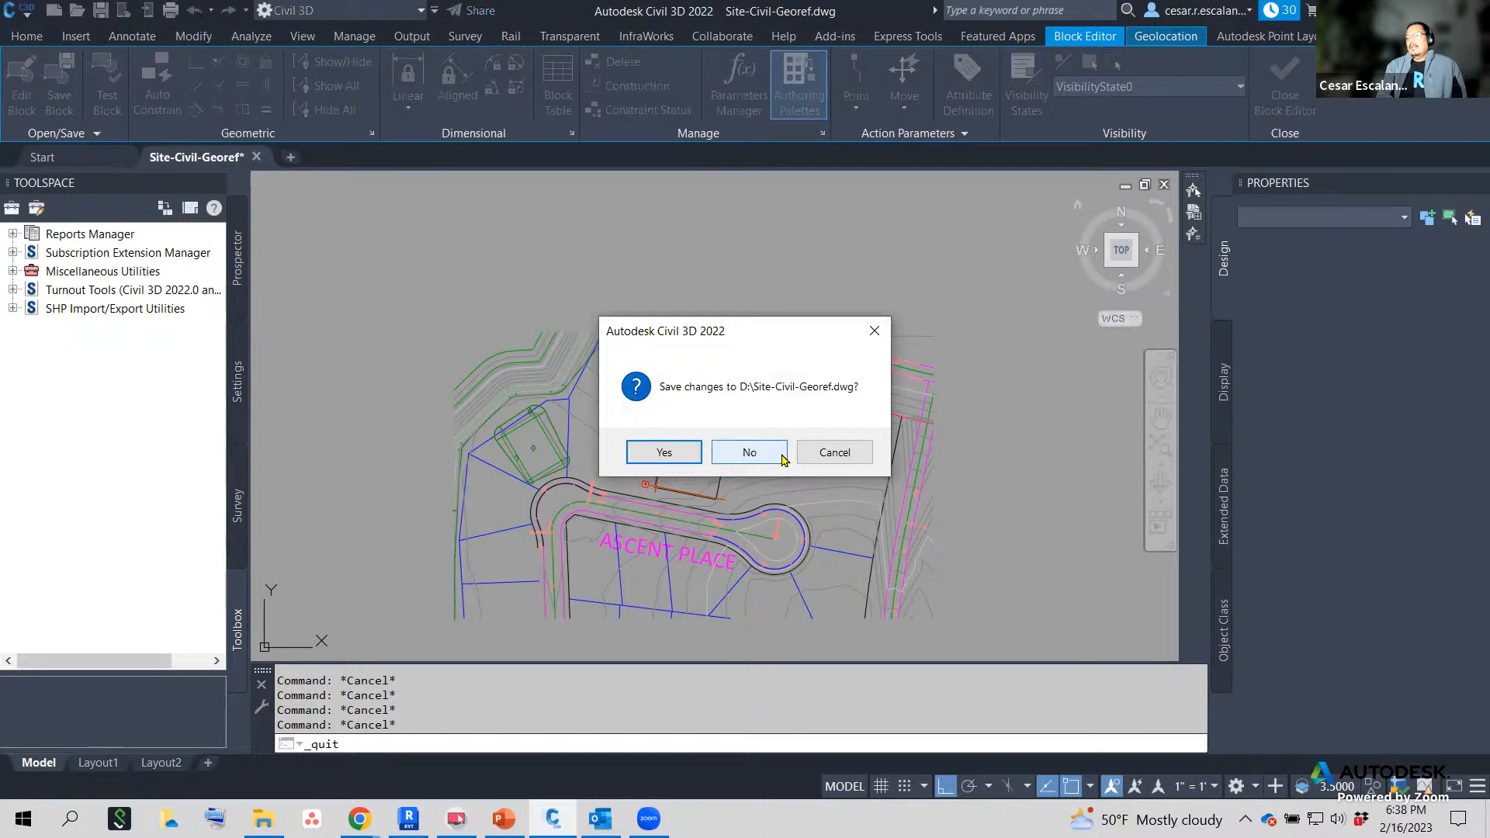
left_click(781, 456)
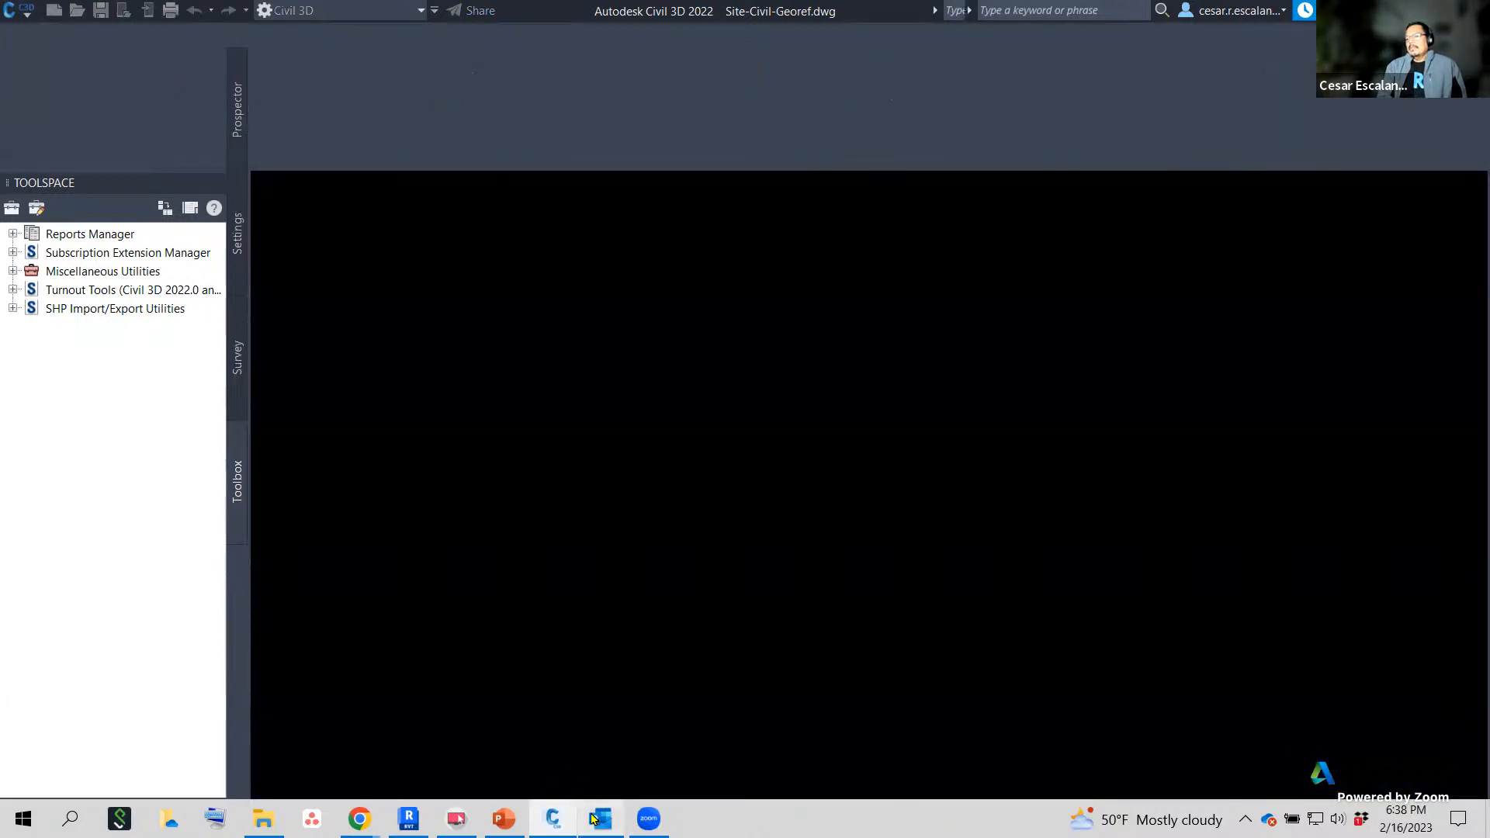
Review the toposurface's identity and phasing properties in the Revit 3D view, then deselect it.
scroll(1341, 447, "down", 3)
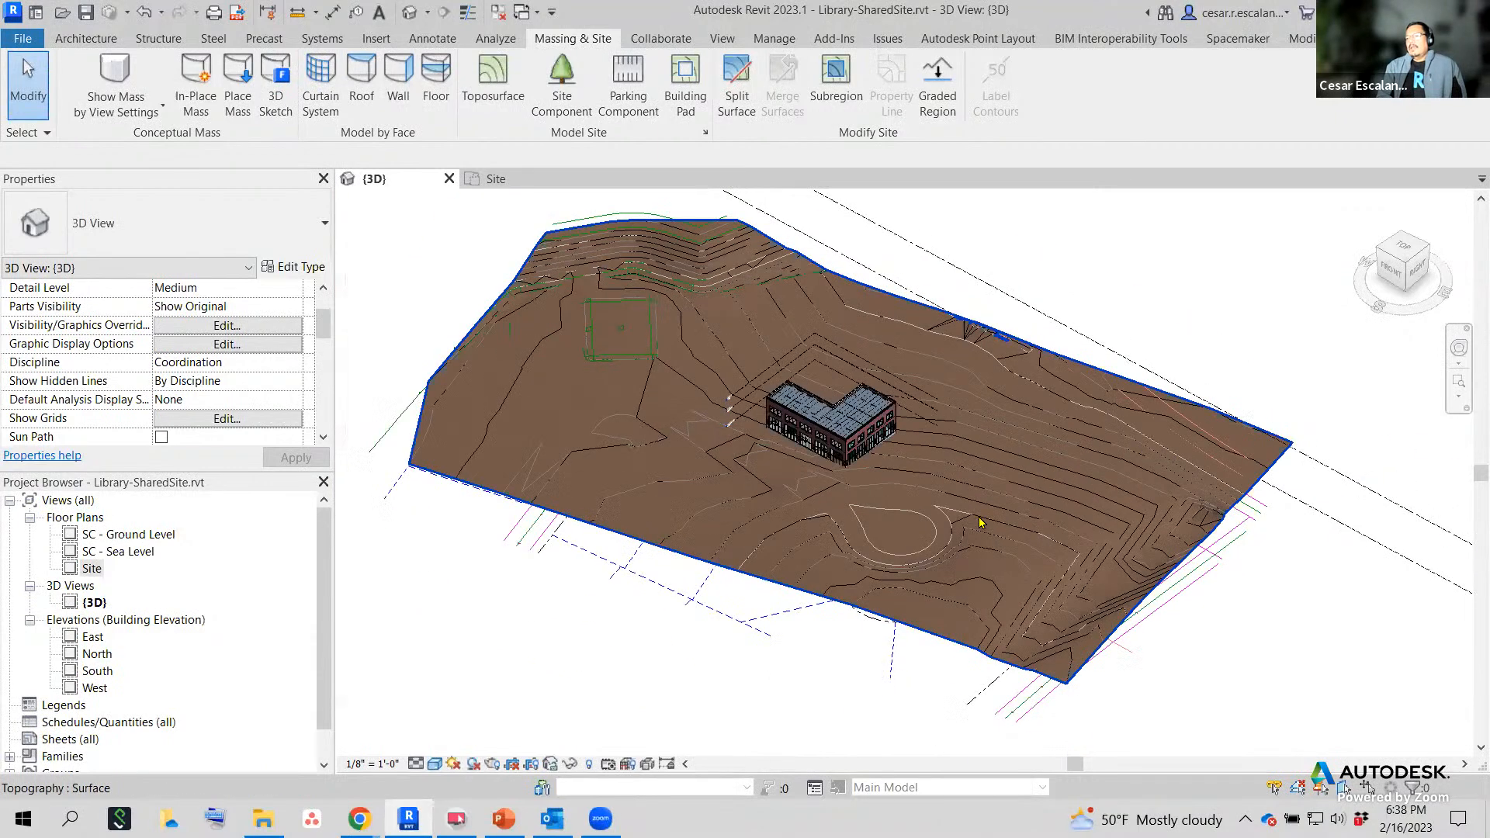
scroll(1340, 447, "up", 2)
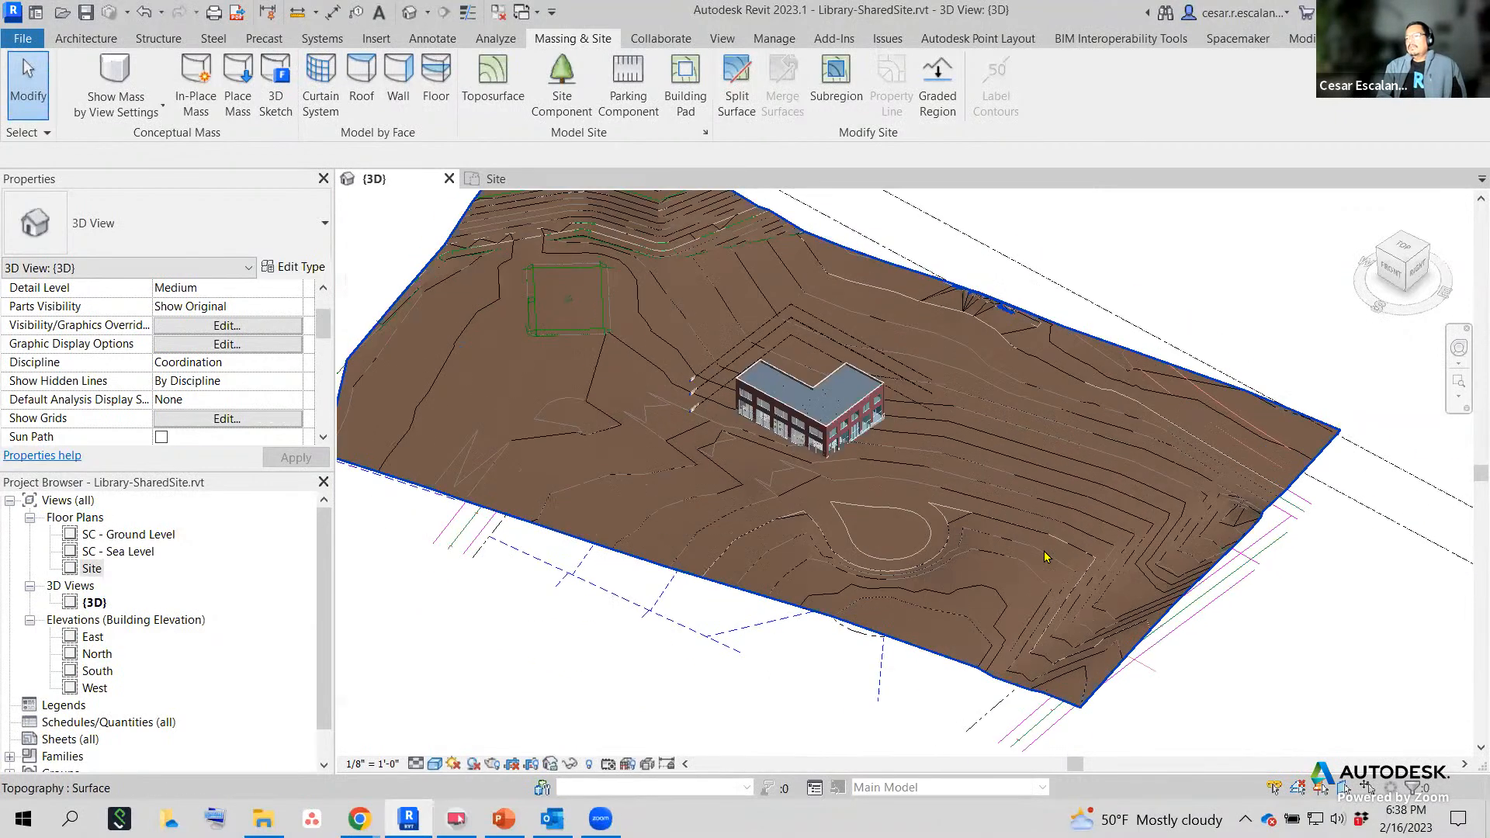
left_click(1324, 455)
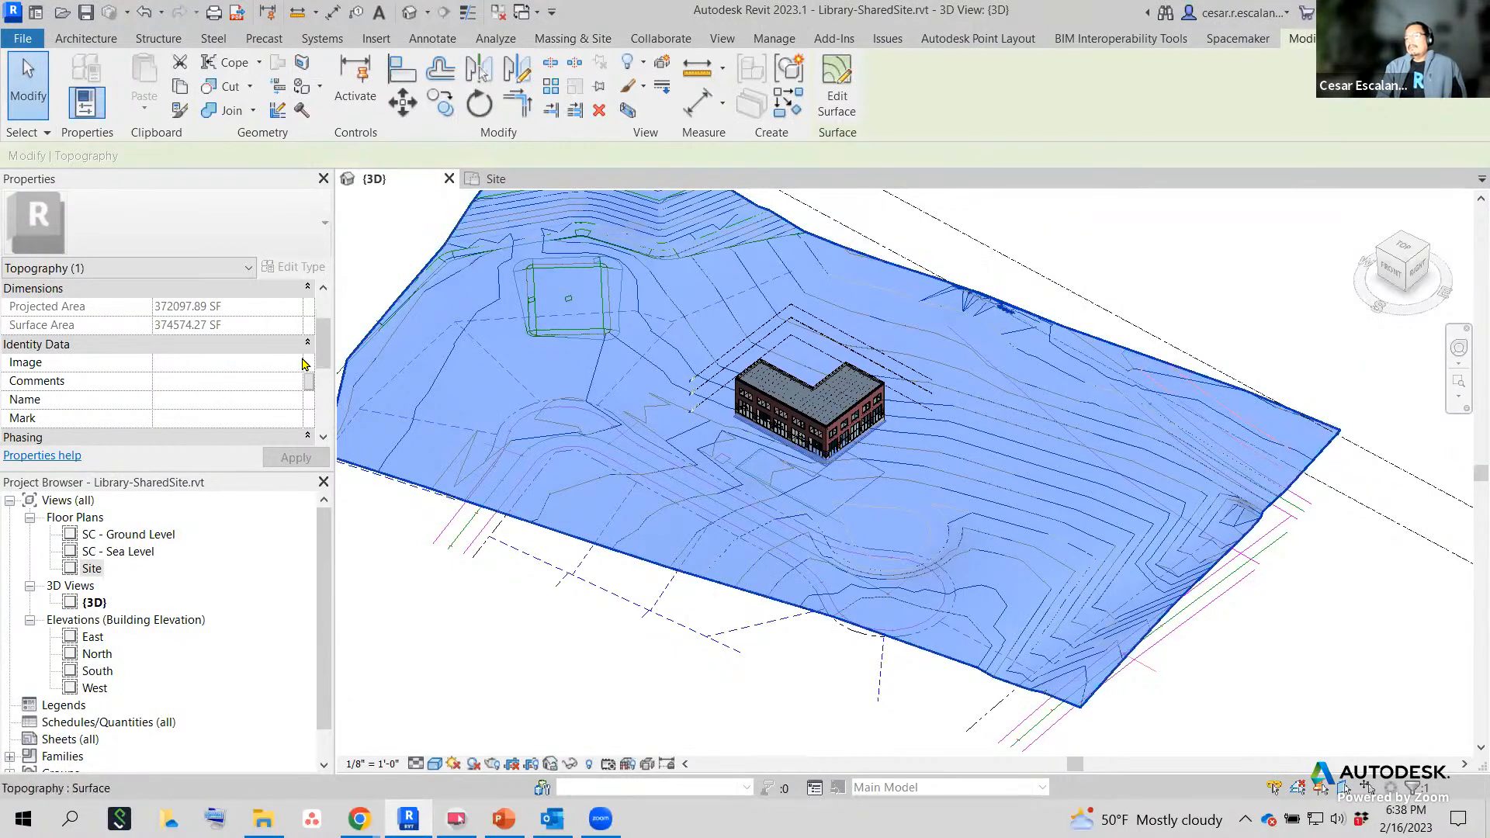
mouse_move(325, 362)
left_mouse_down()
mouse_move(323, 419)
mouse_move(335, 337)
mouse_move(333, 419)
mouse_move(336, 362)
left_mouse_up()
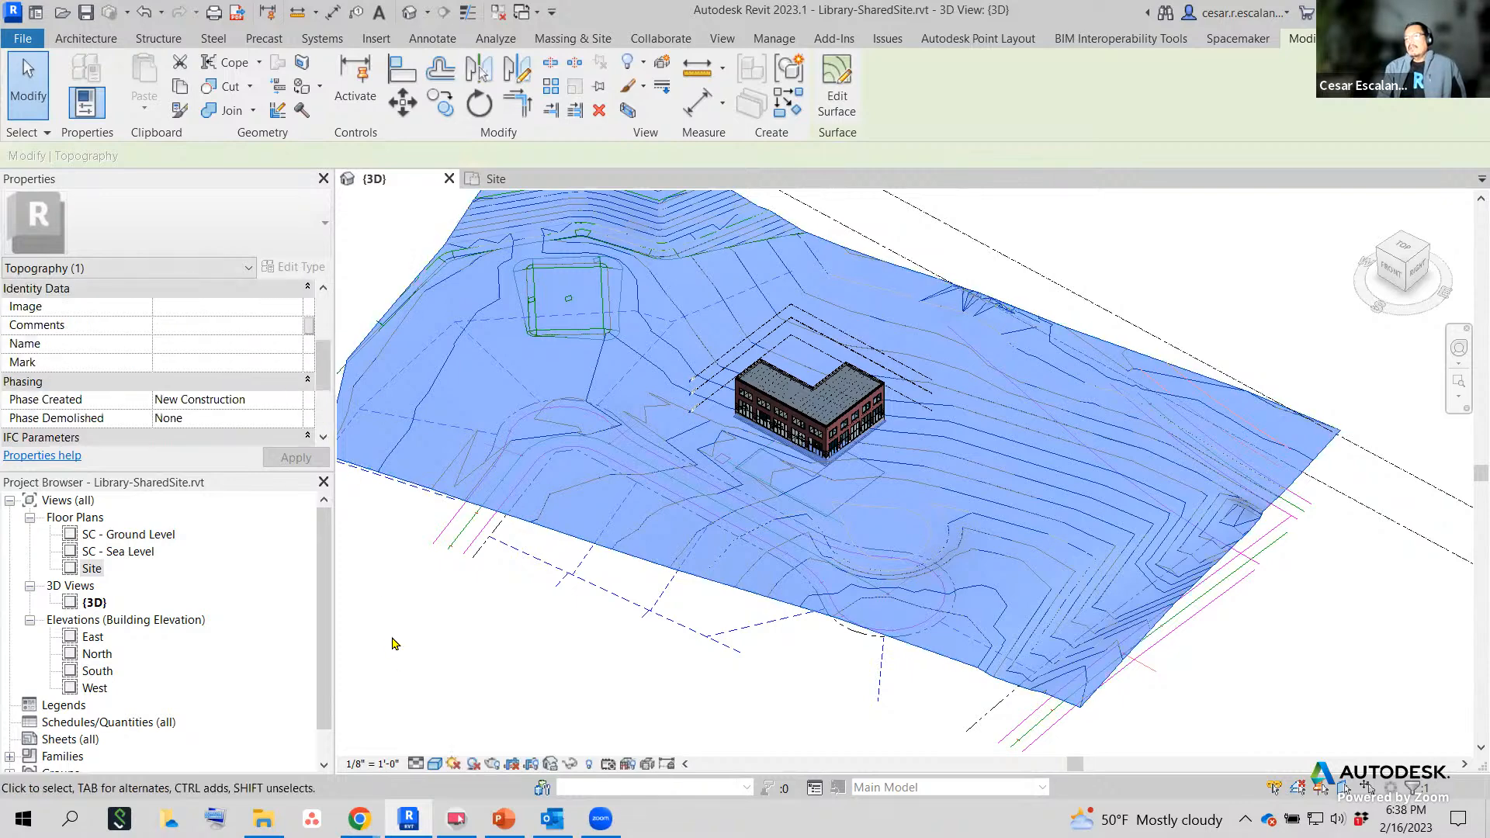
left_click(426, 665)
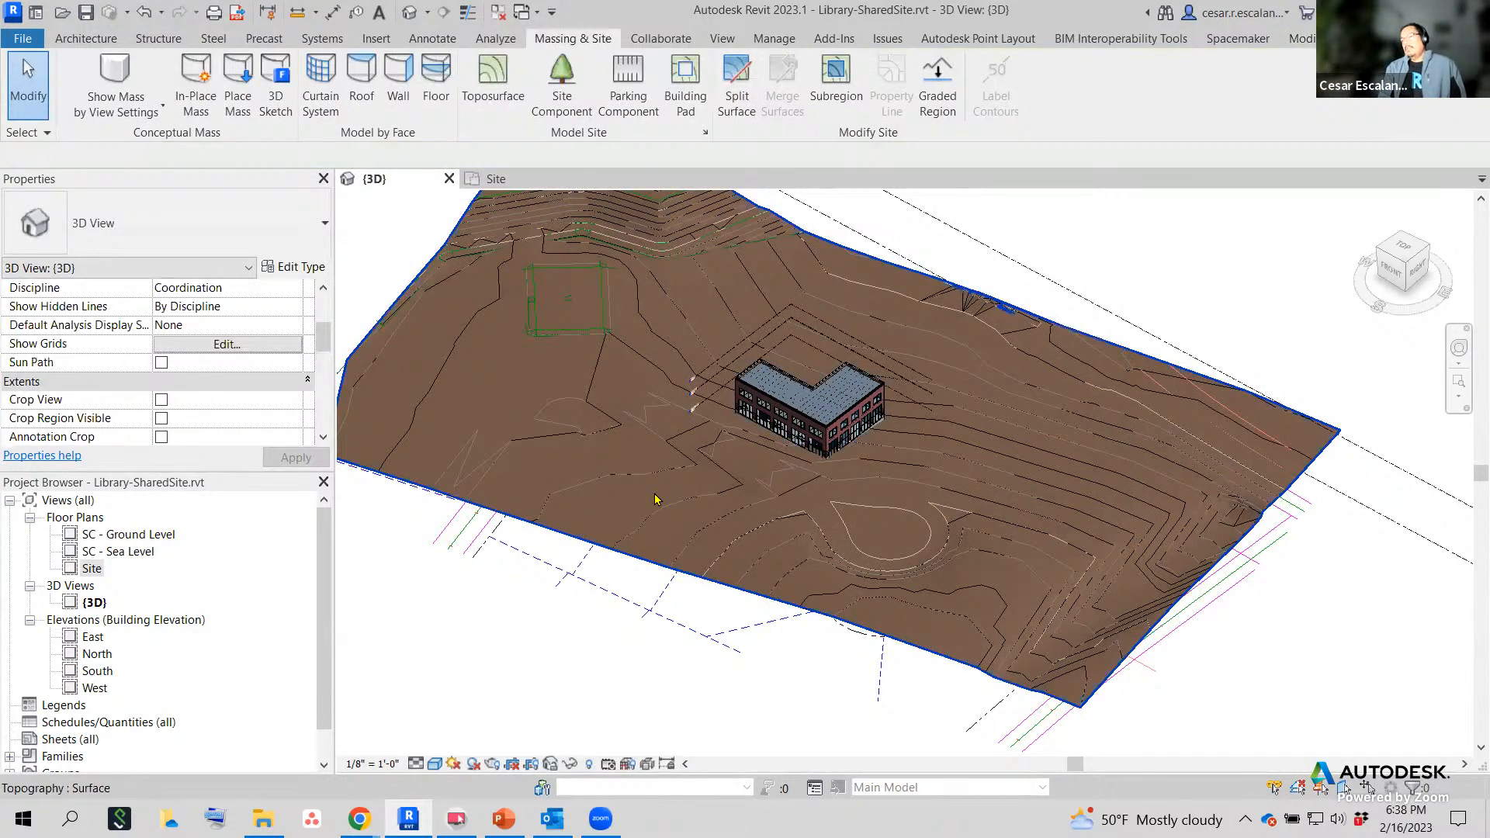
middle_click_drag(1239, 350, 1330, 418)
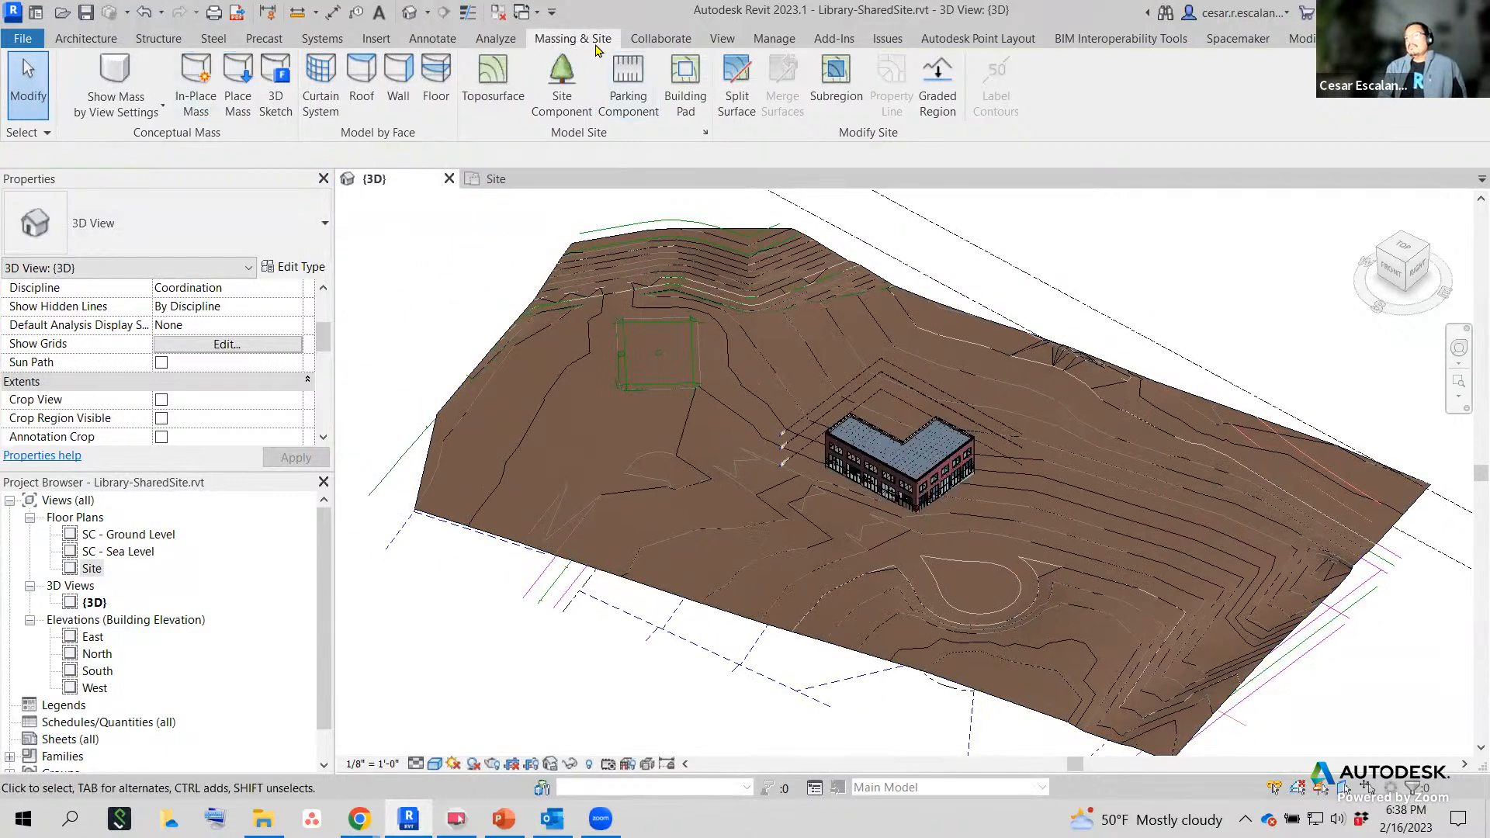
Open the project's object styles and locate the Topography category among the model objects.
left_click(794, 43)
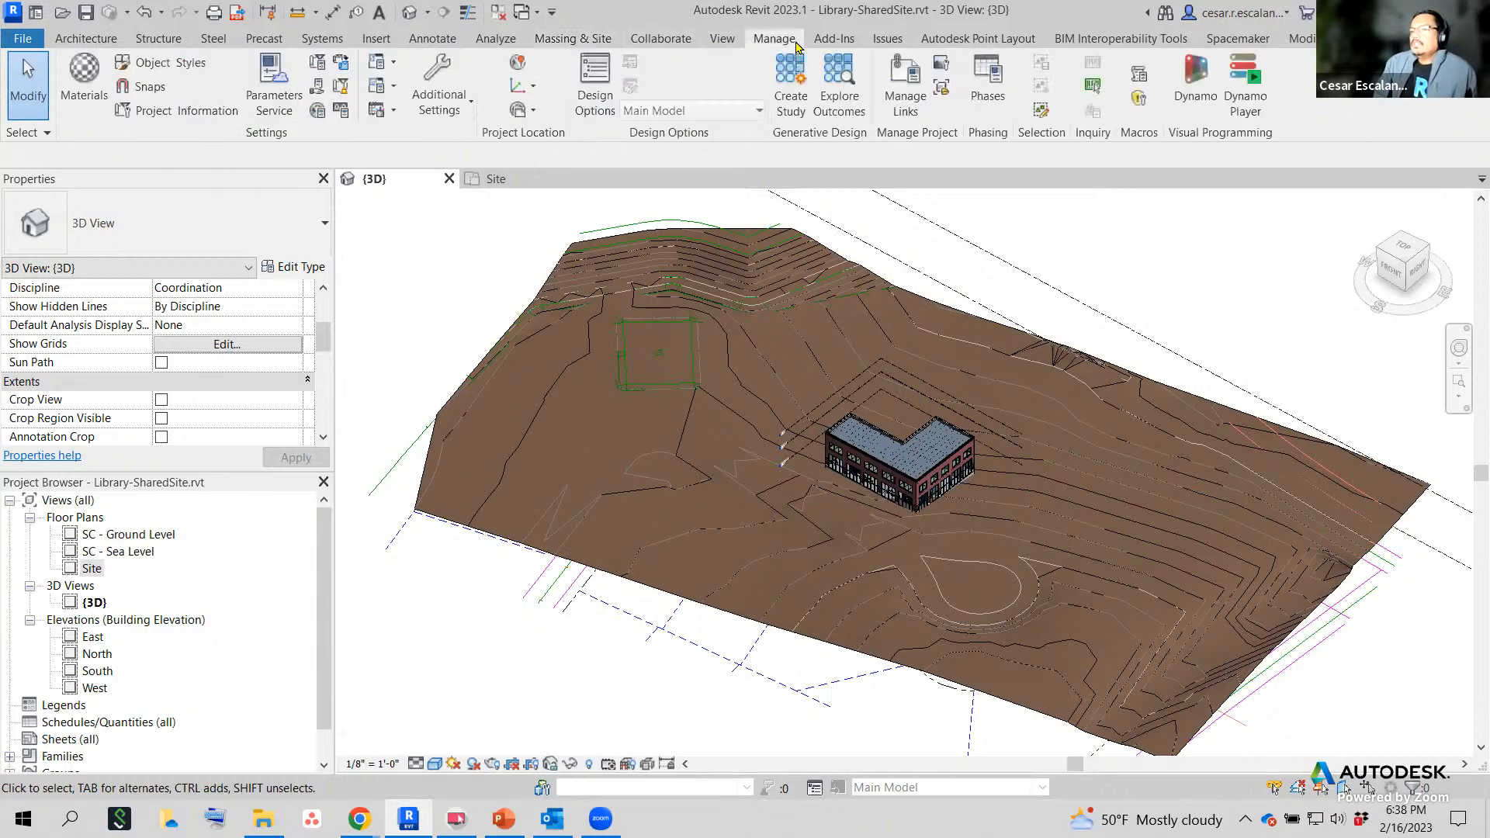
left_click(172, 63)
left_click(393, 454)
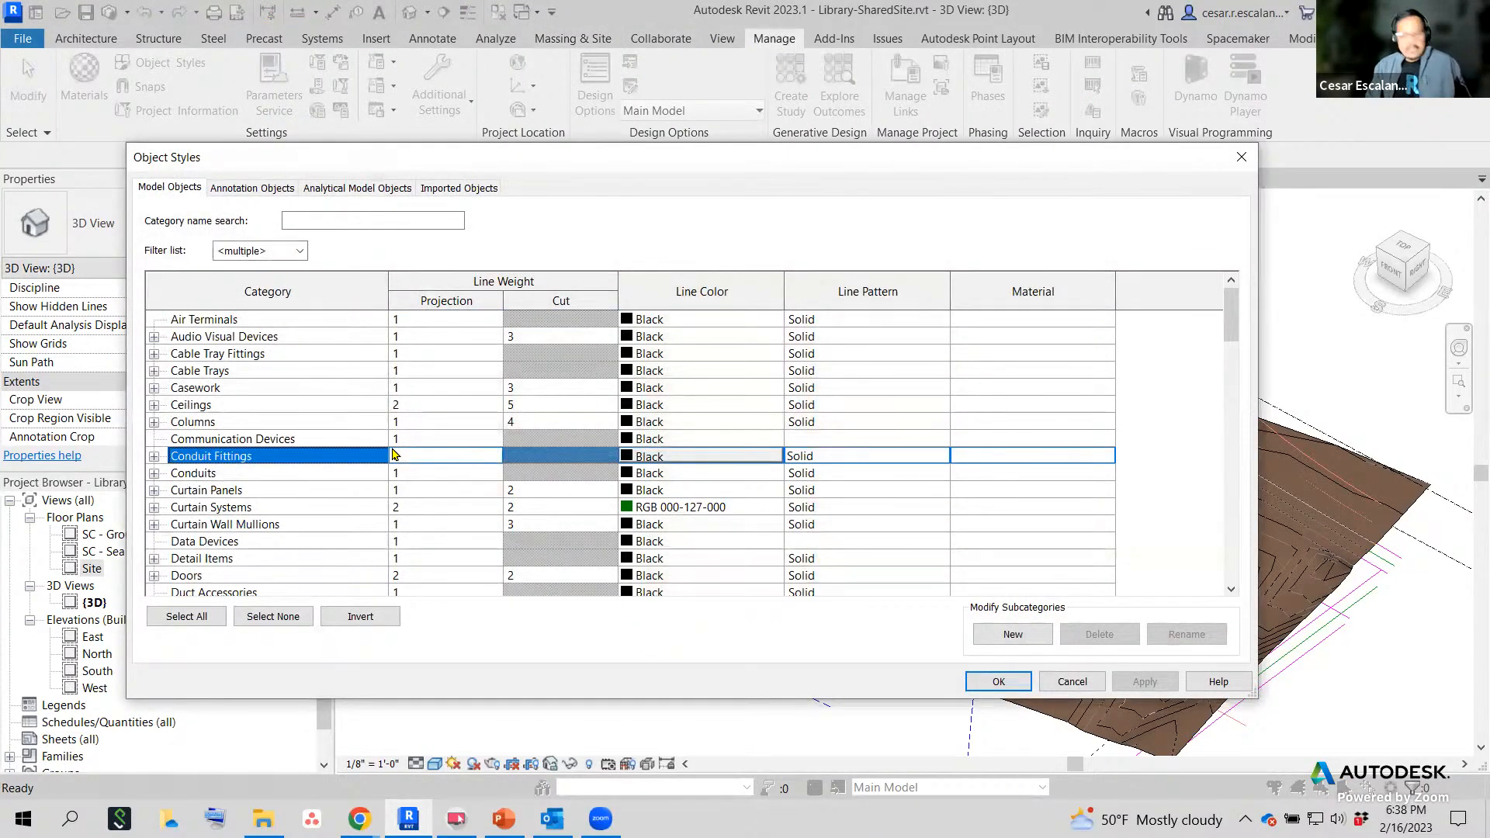
key("t")
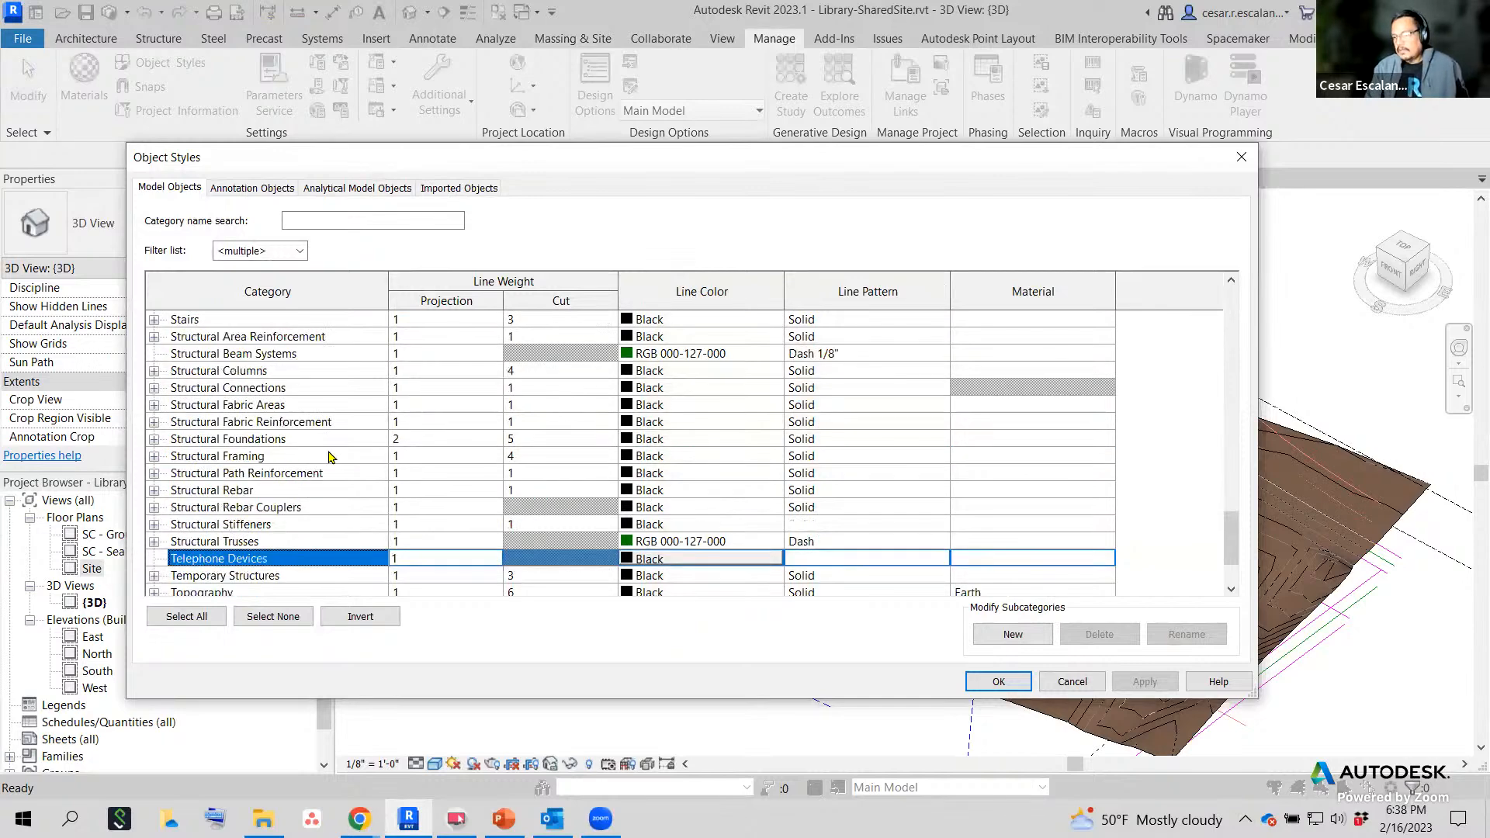
scroll(329, 457, "down", 1)
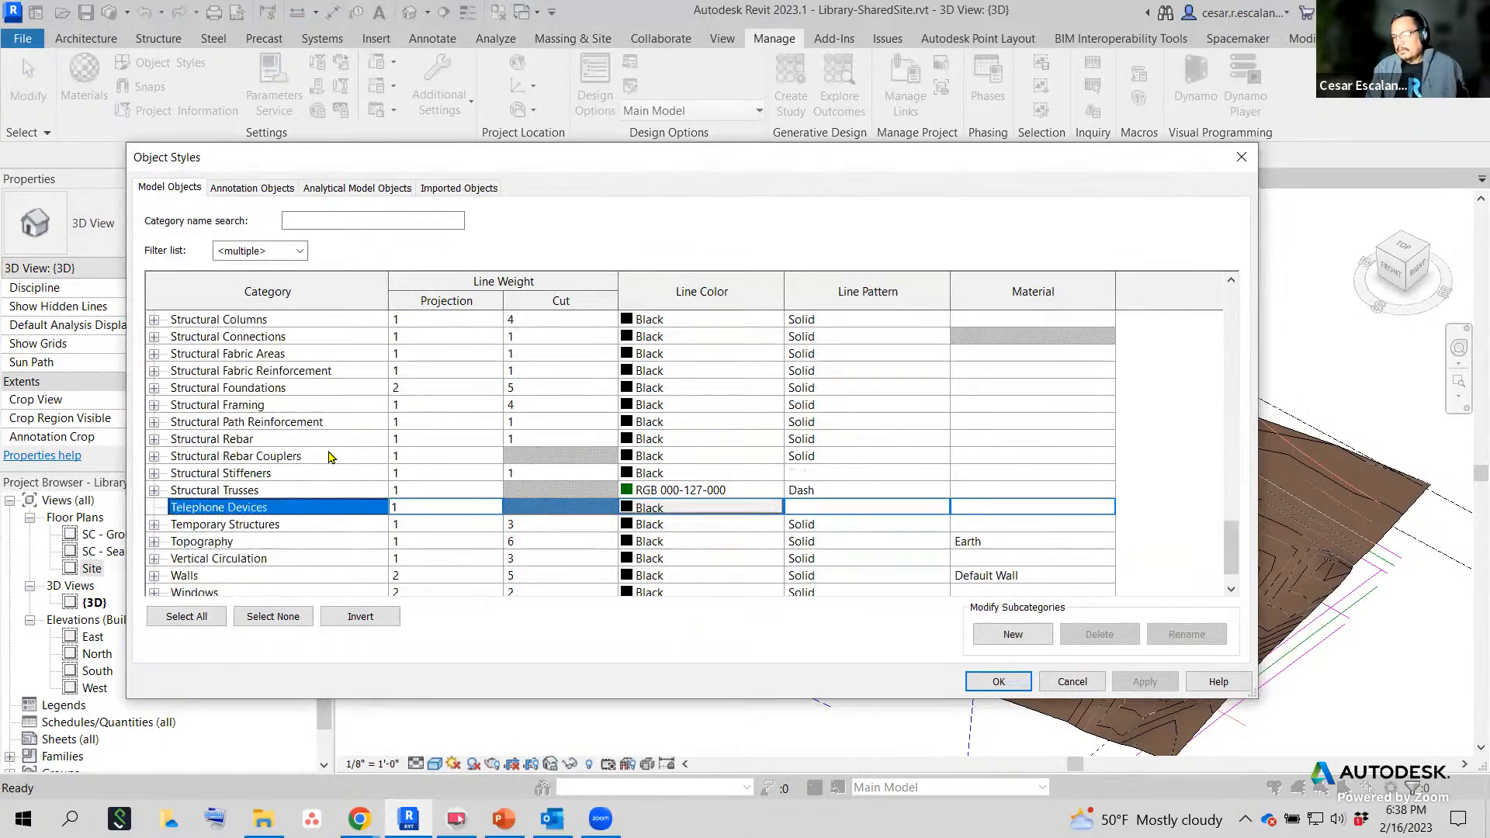
left_click(258, 543)
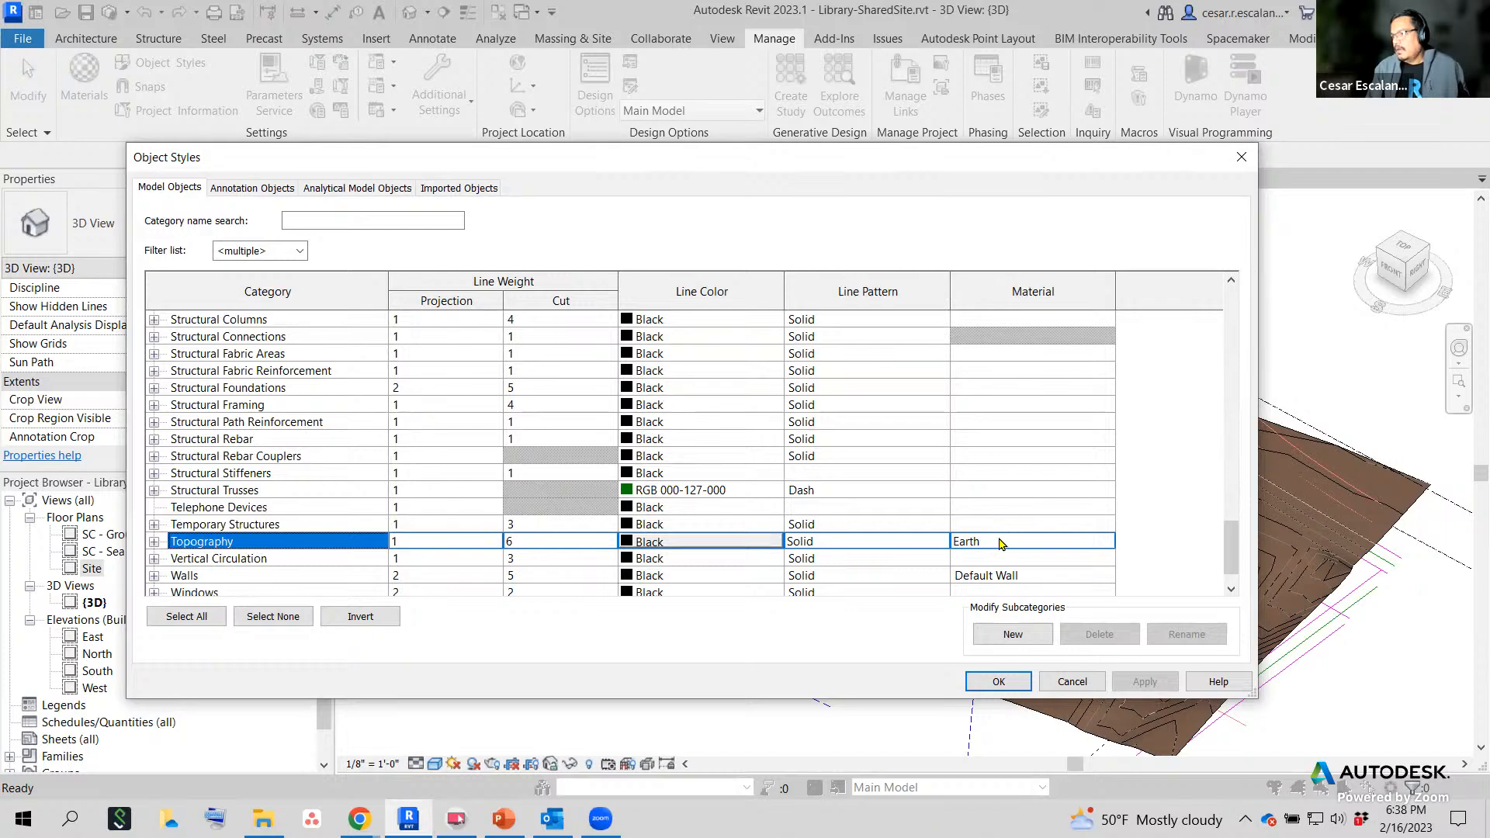
Inspect the Earth material assigned to Topography, browse the project materials, and close the dialogs without changing anything.
left_click(1049, 545)
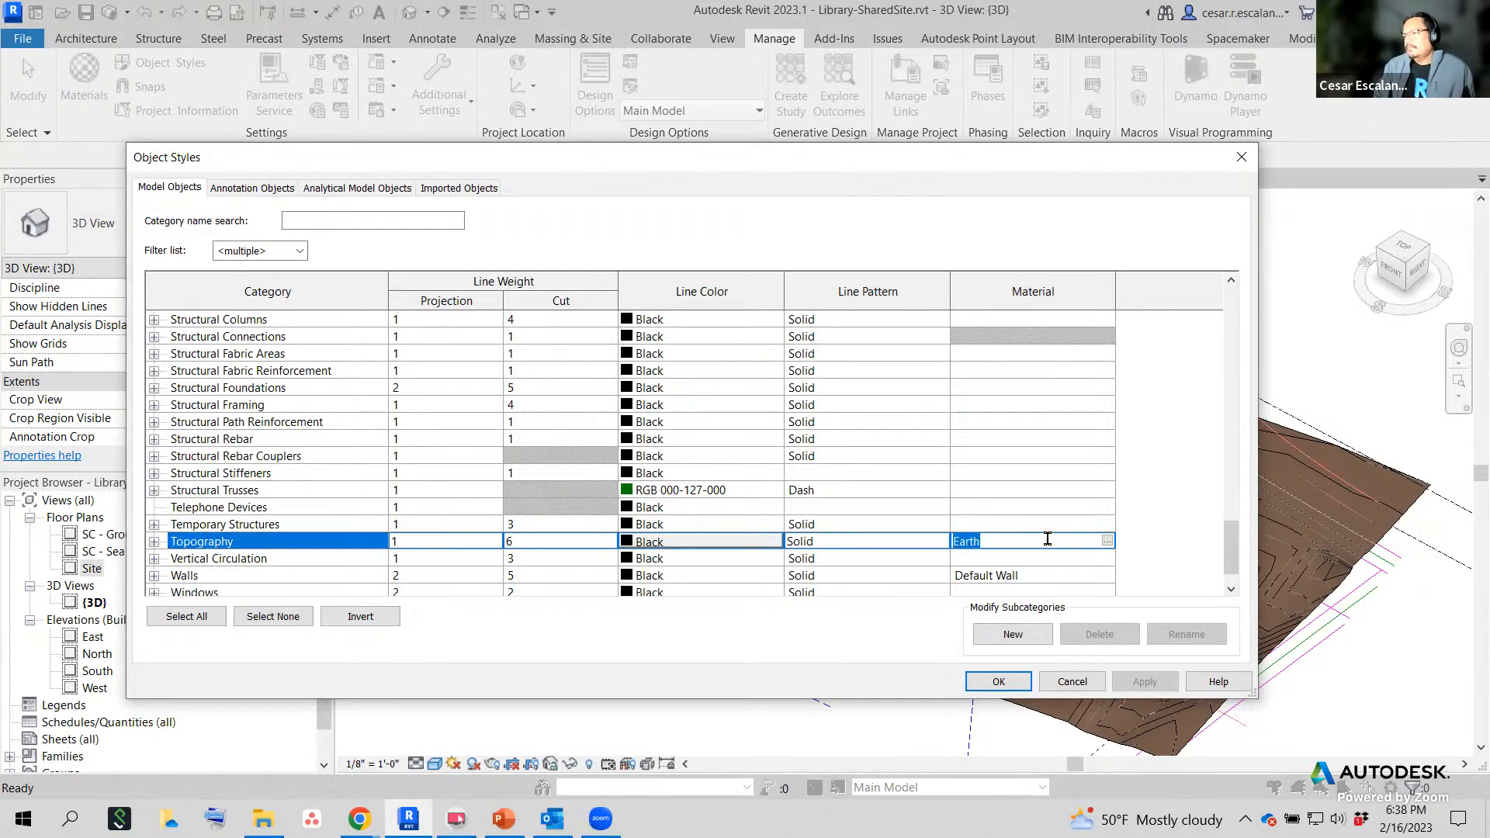
left_click(1107, 541)
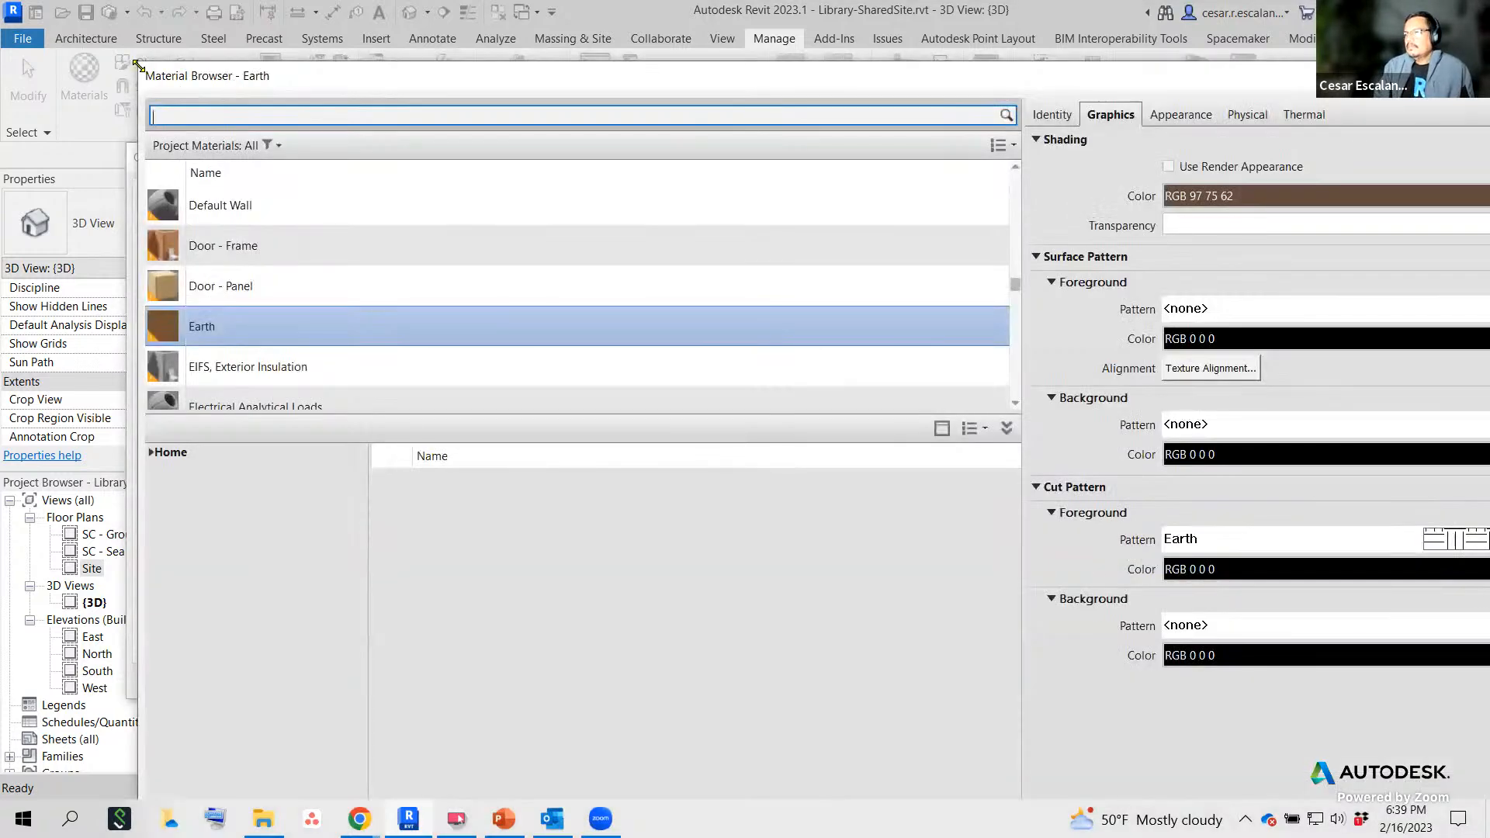
left_click_drag(139, 65, 398, 55)
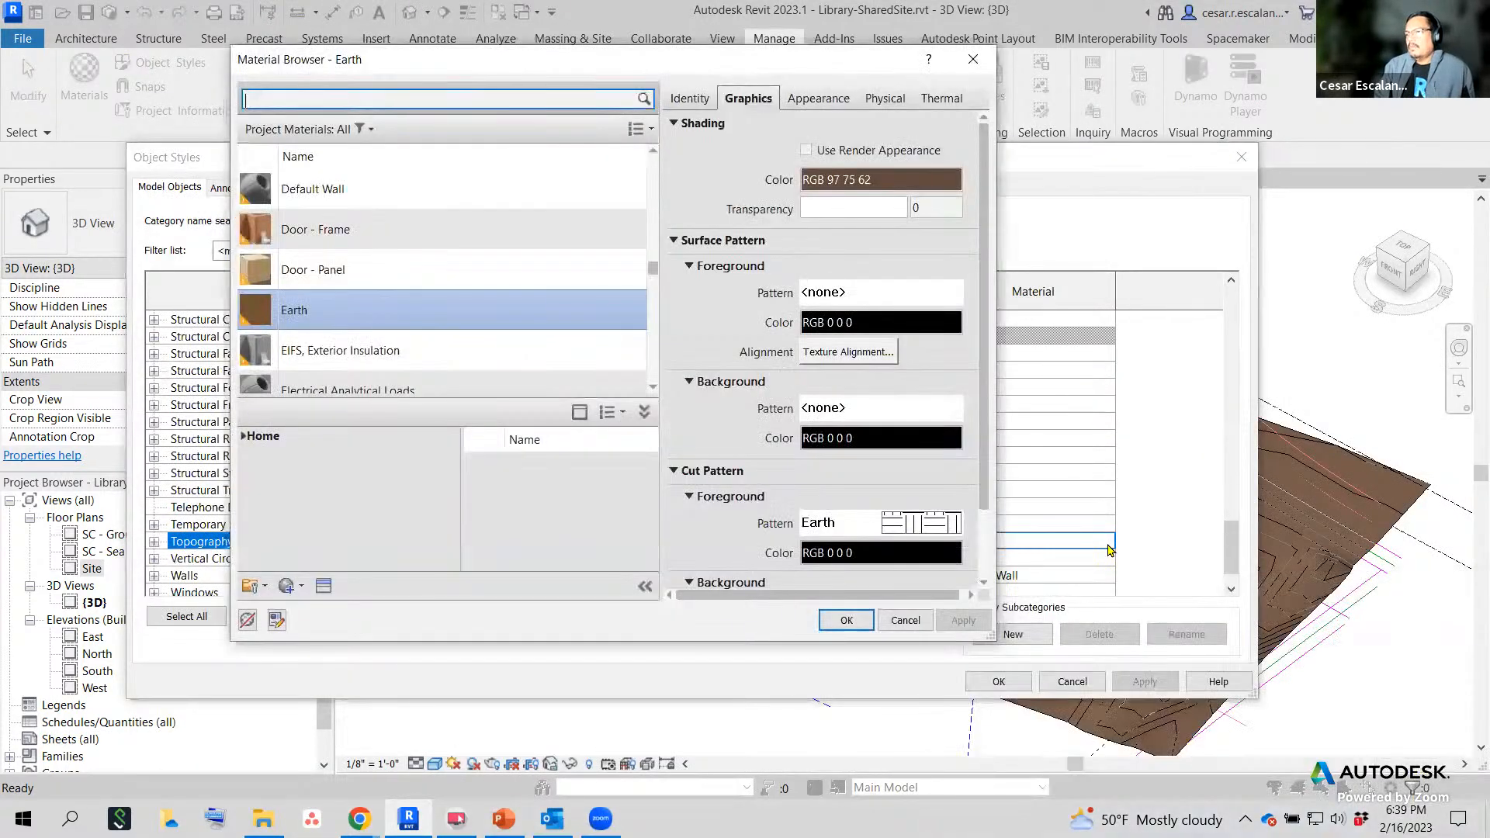
left_click_drag(992, 631, 1039, 660)
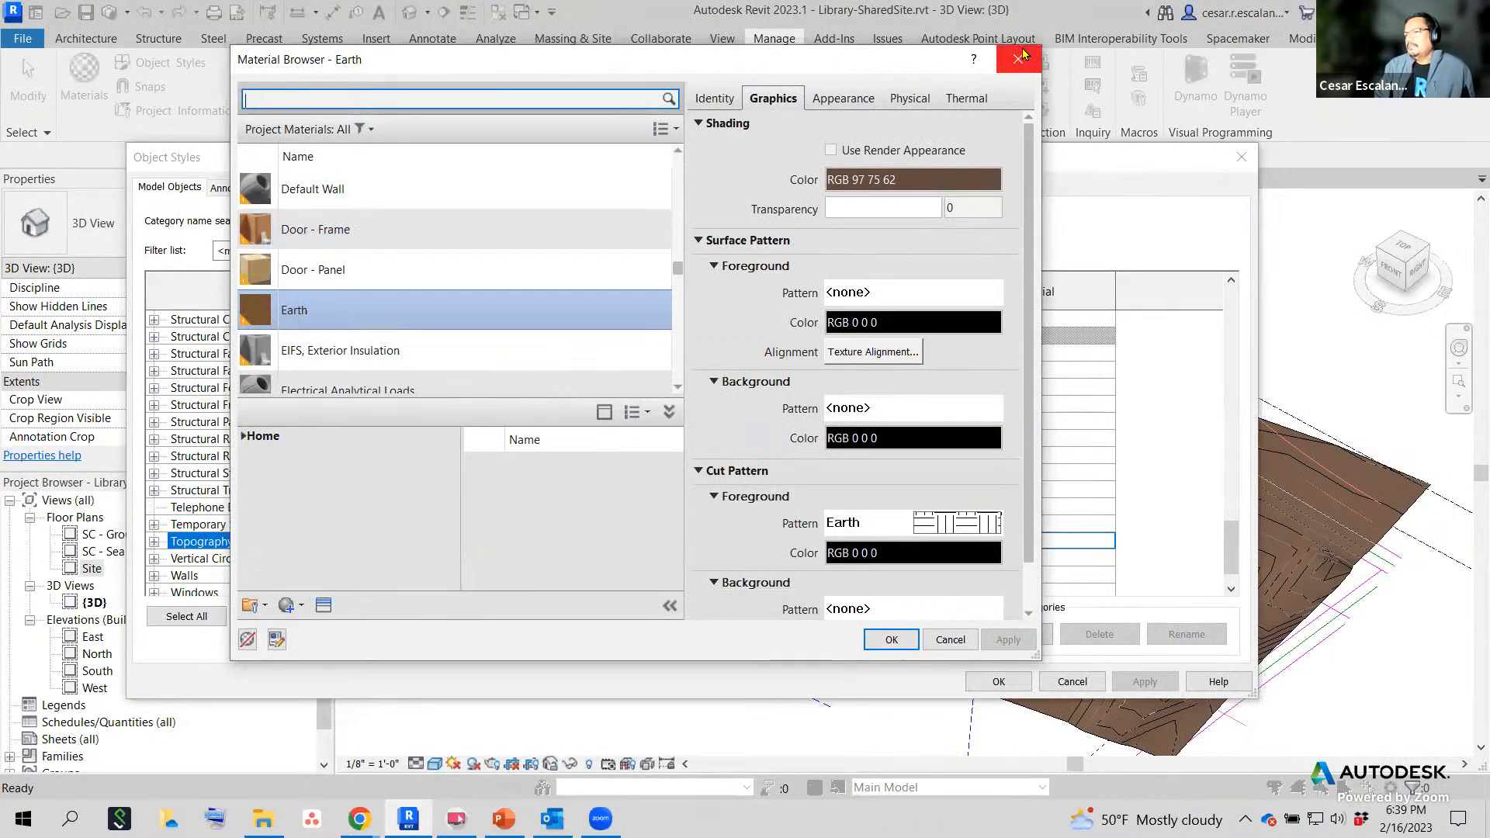
scroll(675, 299, "down", 1)
scroll(675, 299, "down", 10)
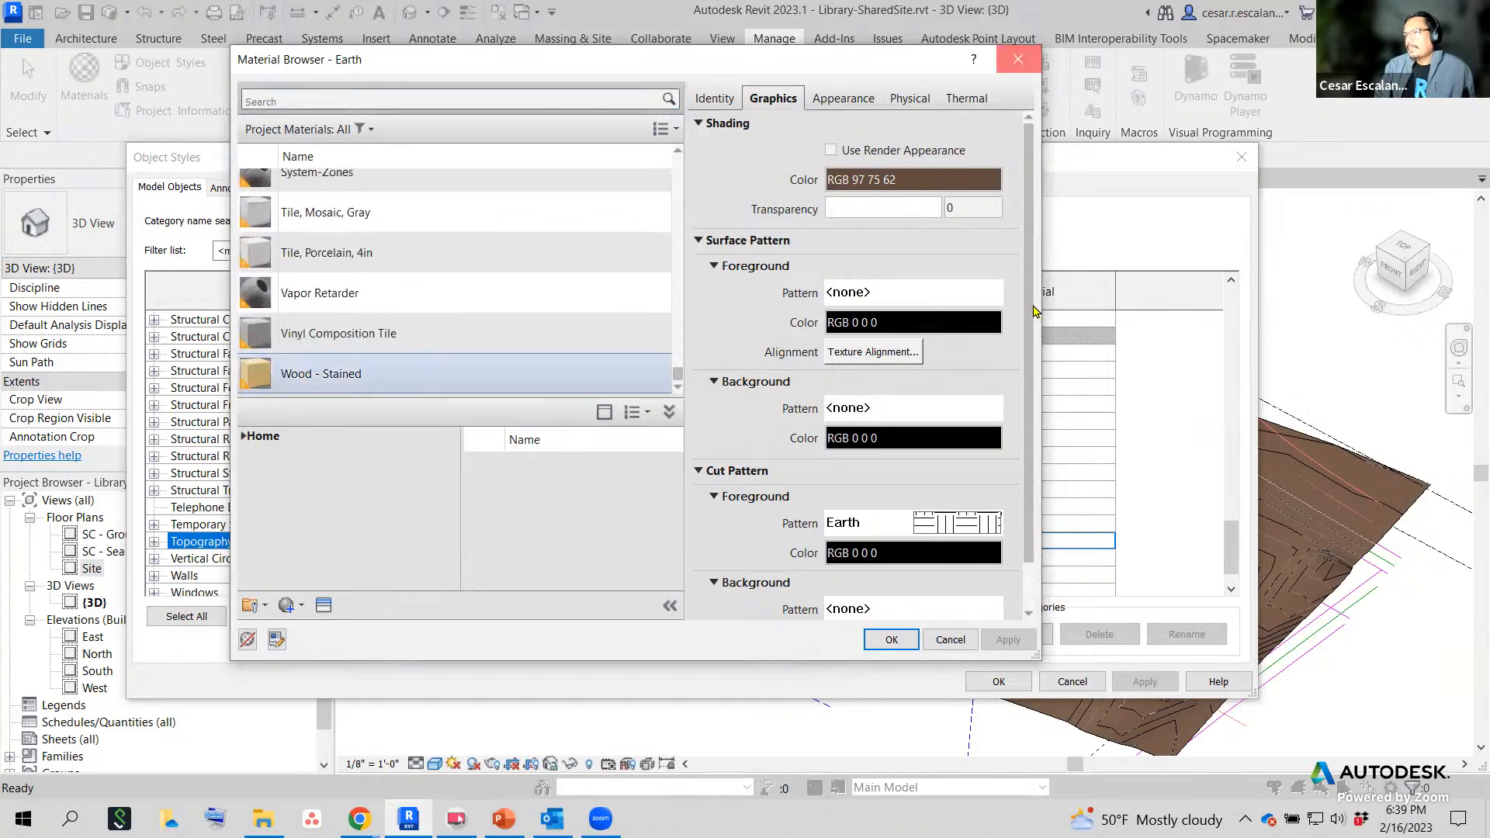
left_click(1019, 60)
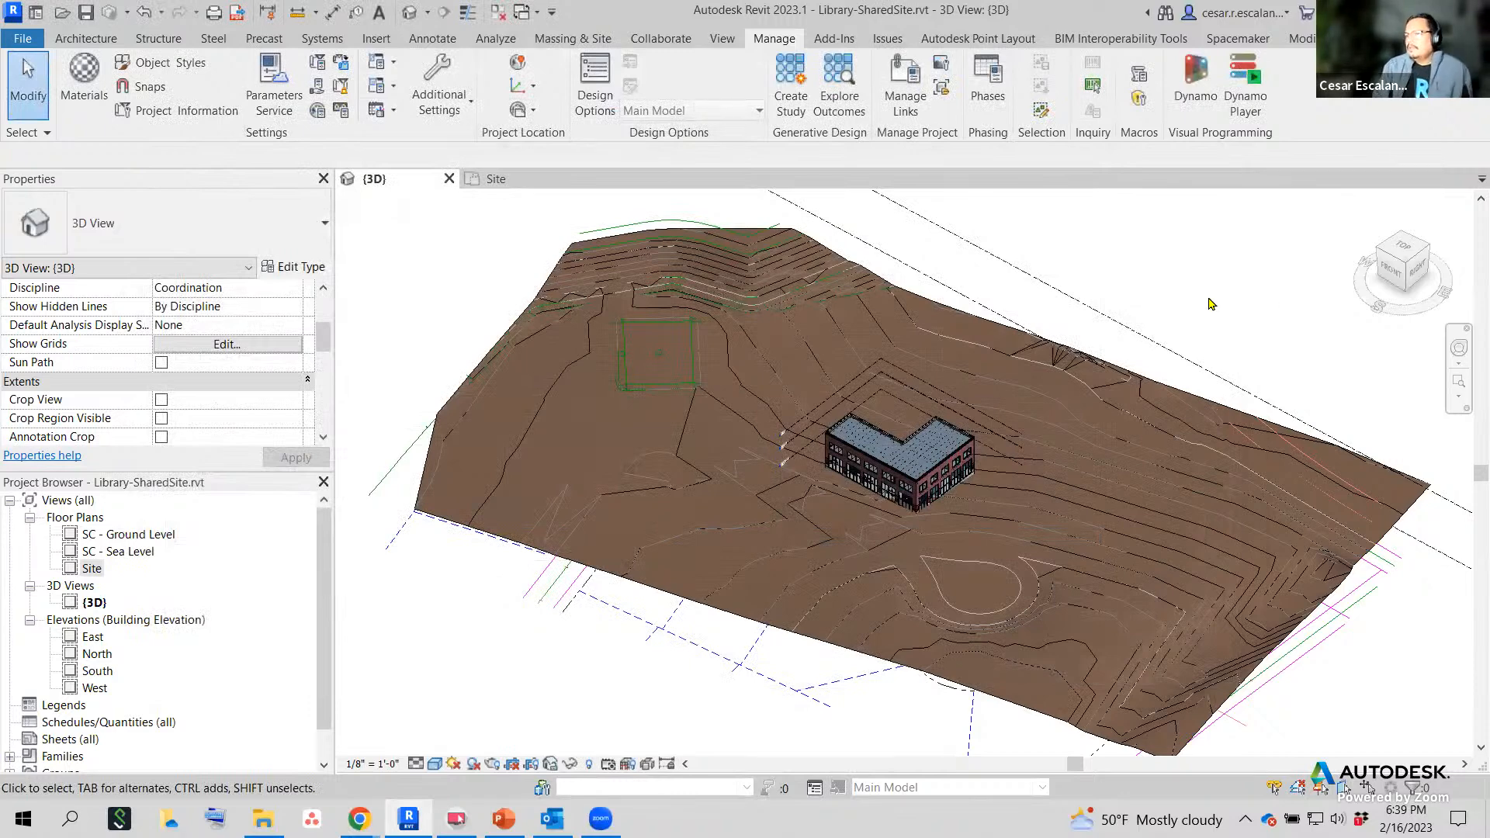
Set the toposurface's Phase Created to Existing and apply the change.
left_click(1220, 413)
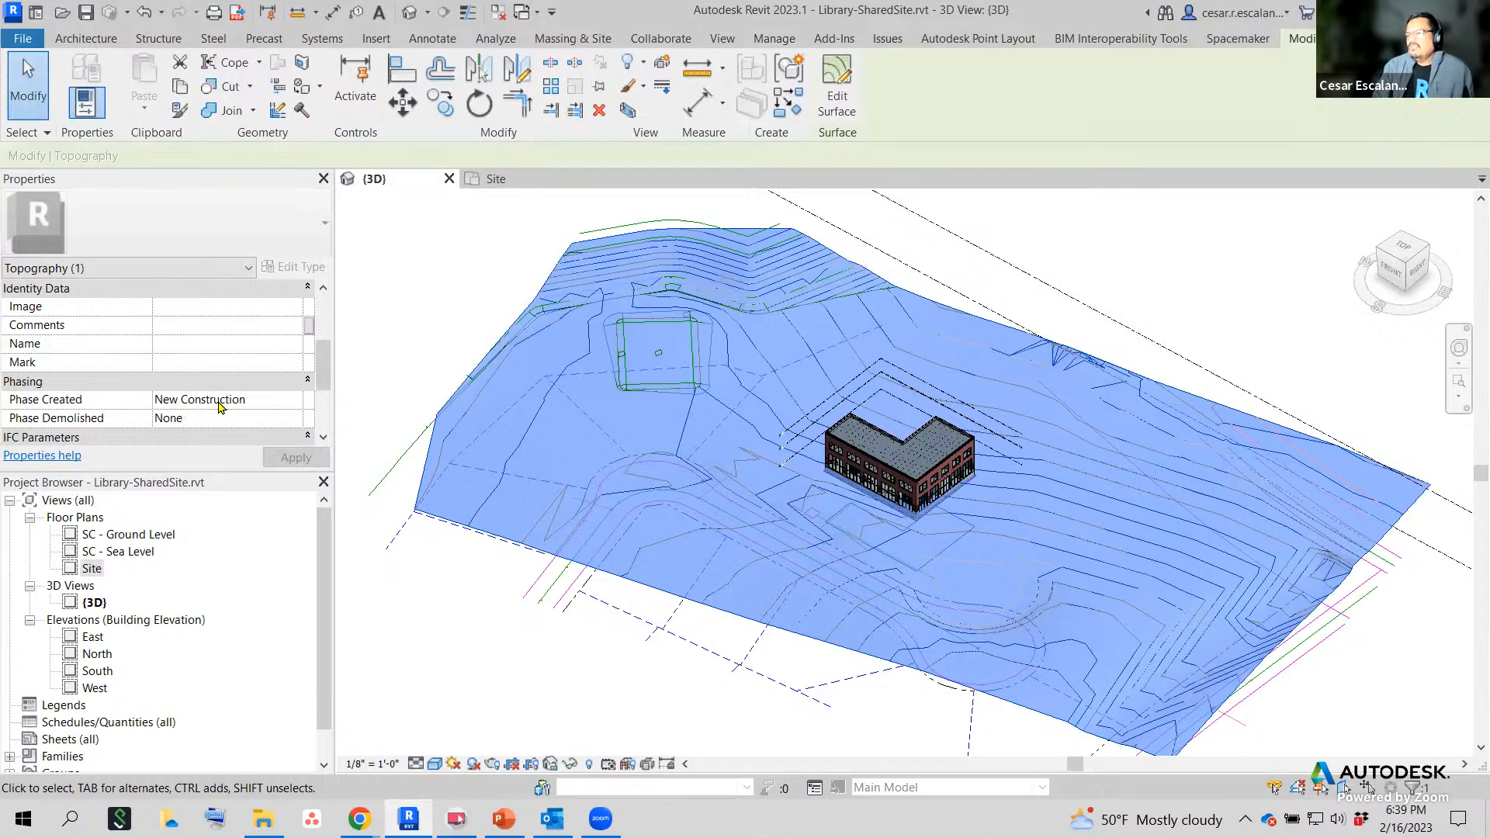
left_click(300, 404)
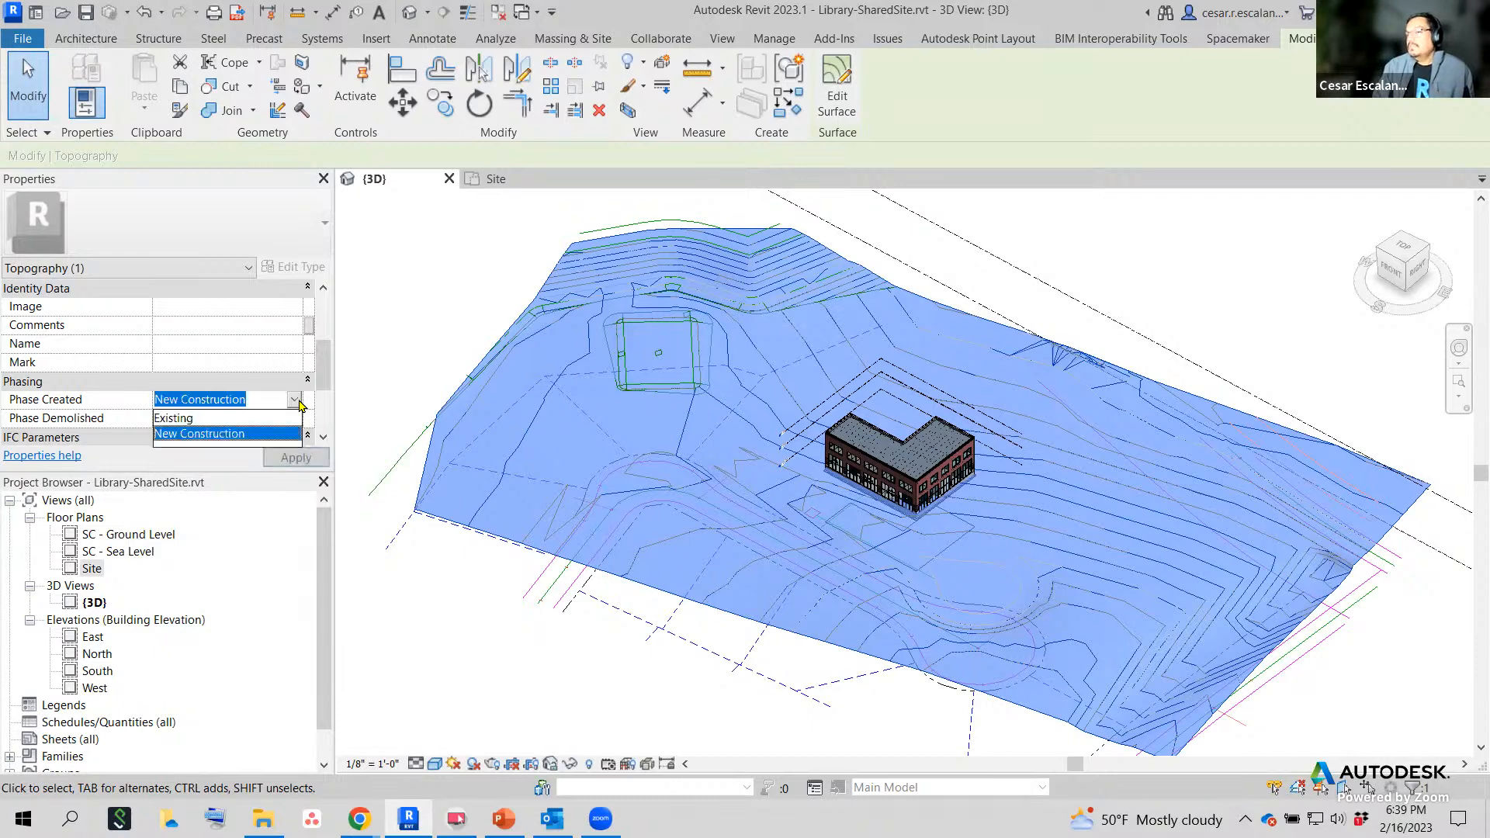
left_click(178, 420)
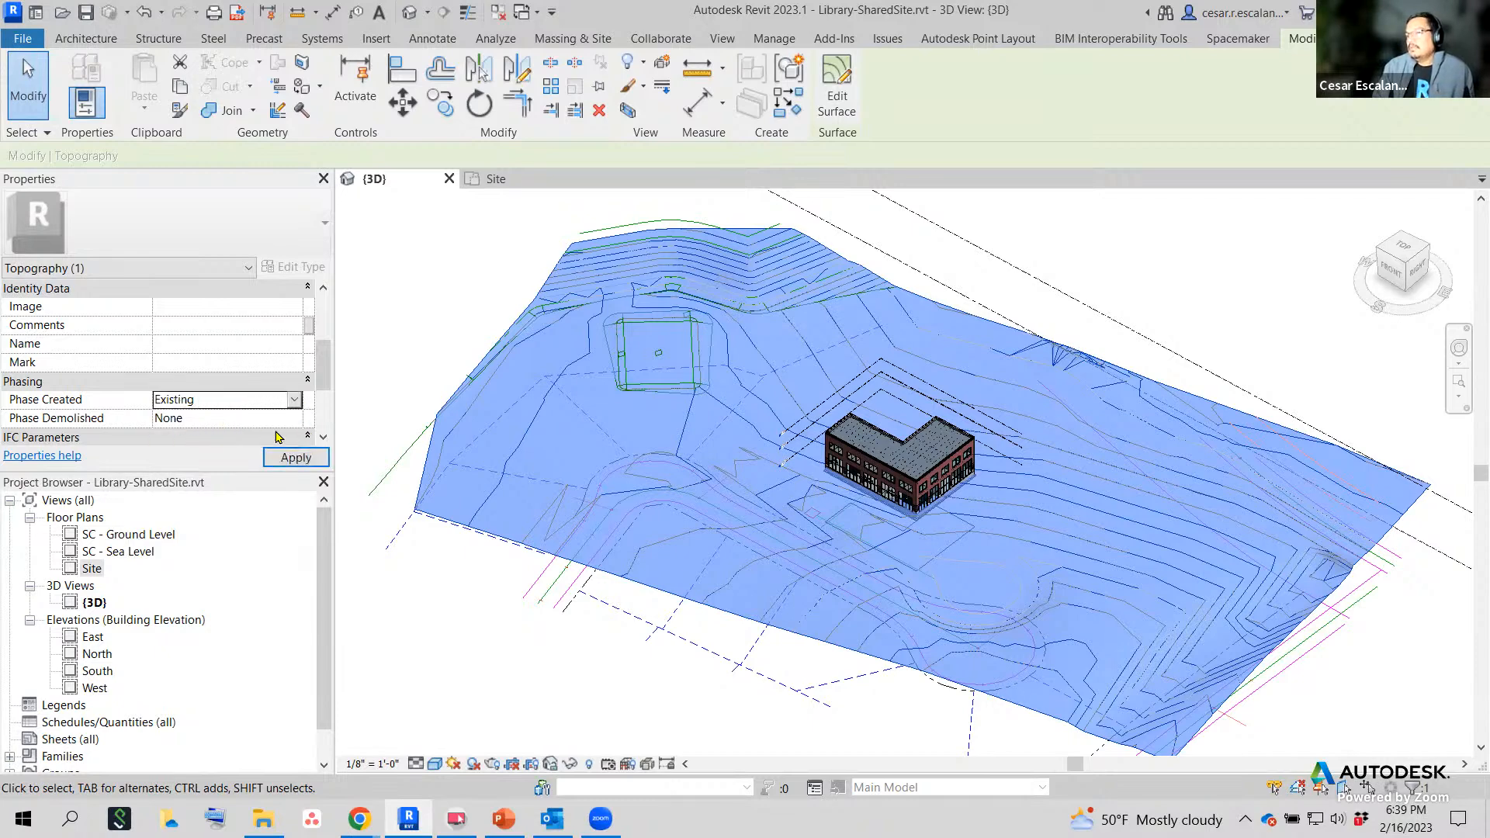
left_click(294, 458)
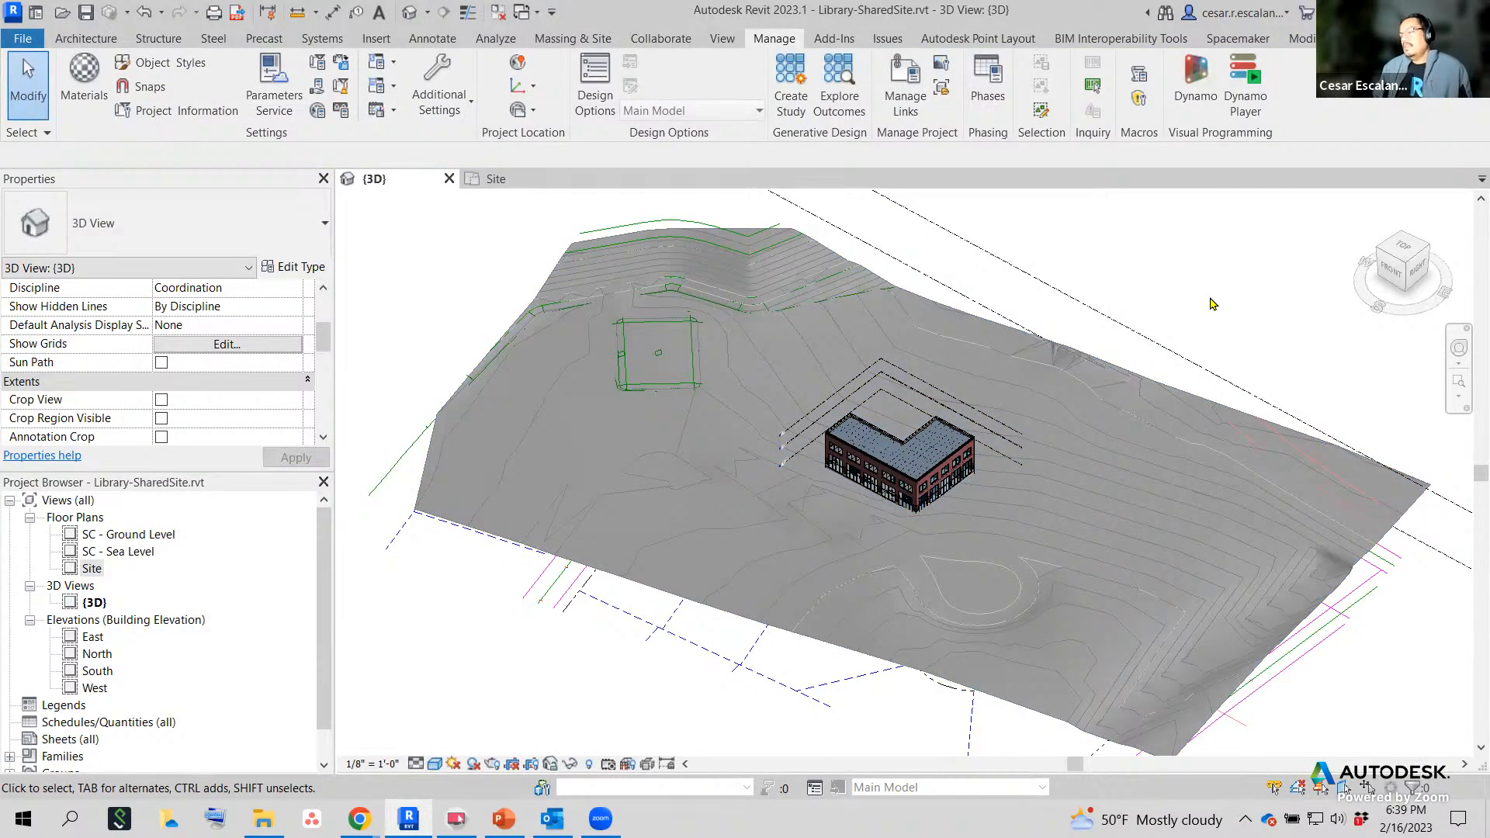
Set the 3D view's Phase Filter to Show Complete and apply it.
left_click(1396, 518)
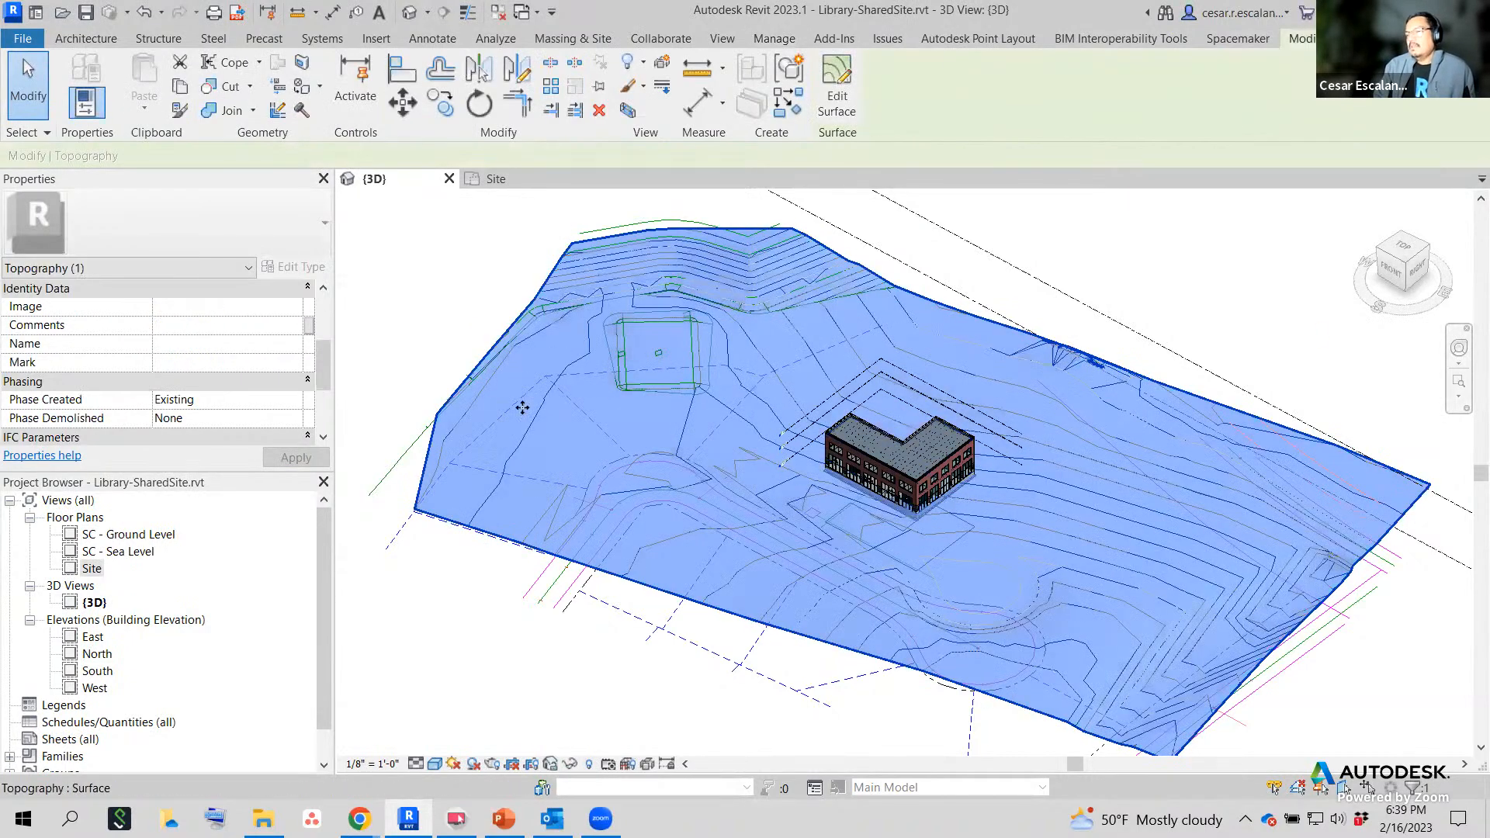
left_click(470, 679)
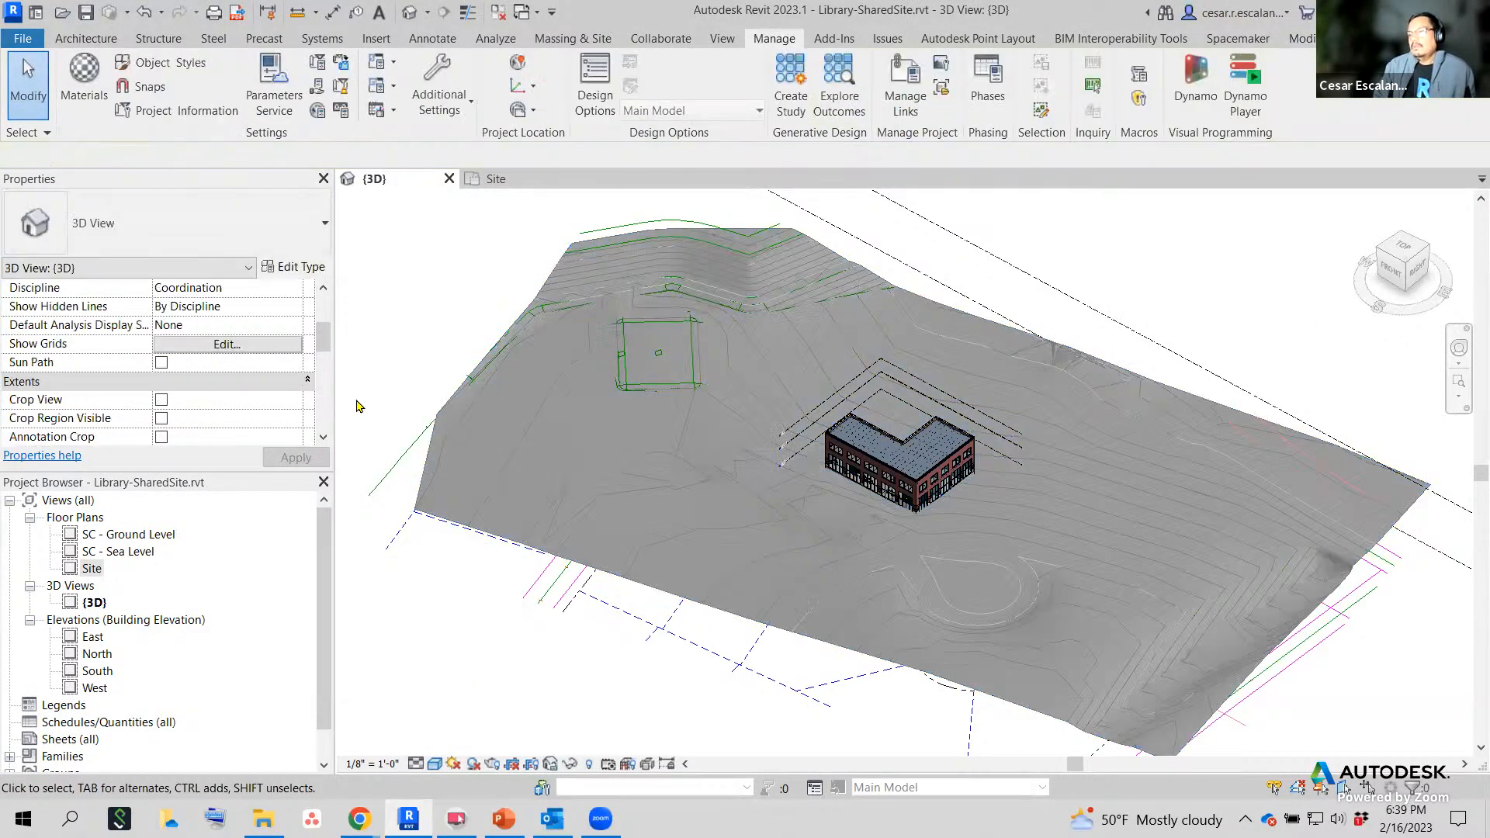
left_click_drag(317, 330, 317, 424)
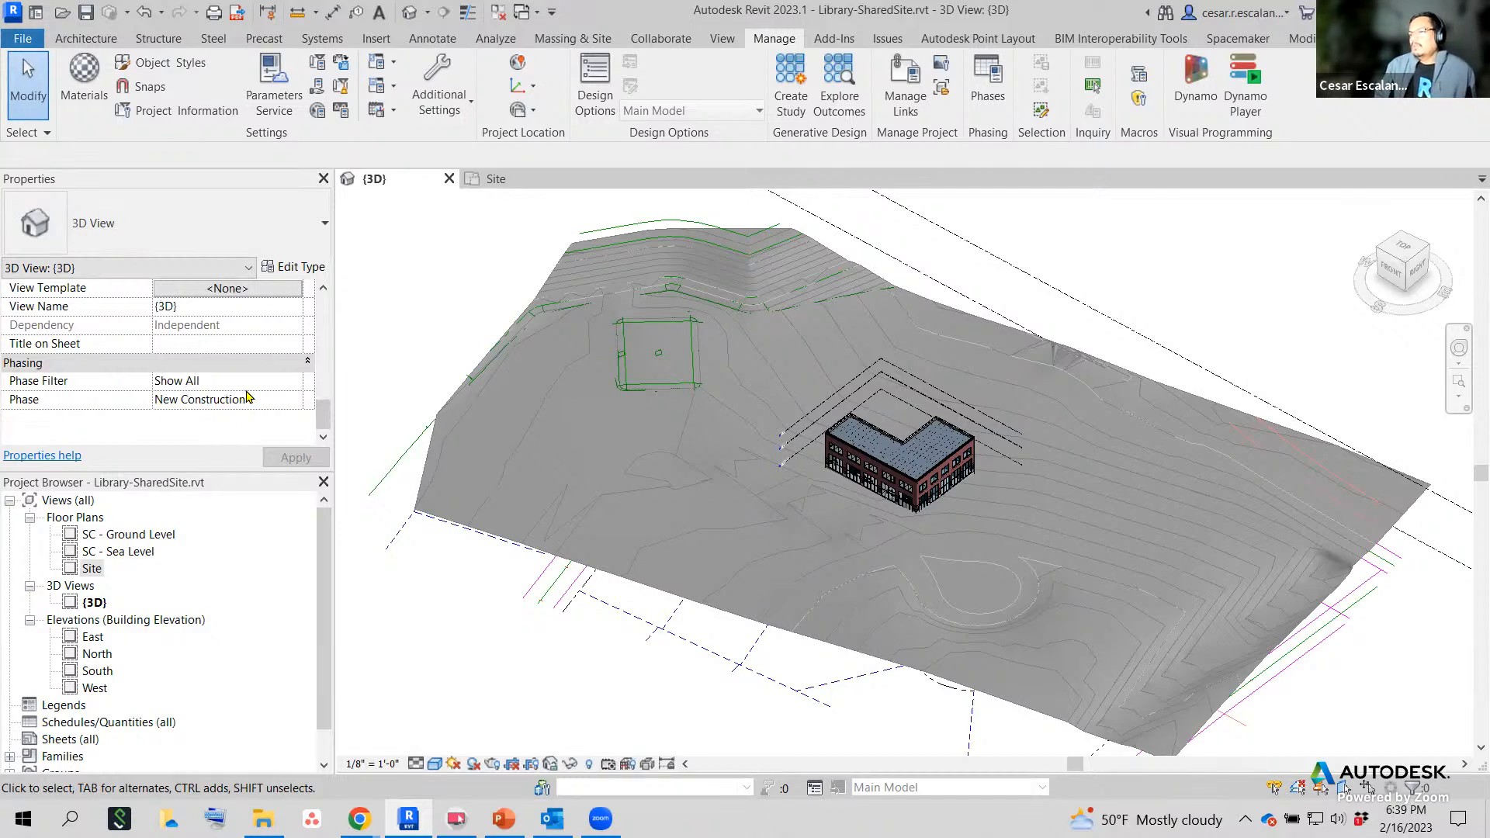
left_click(302, 388)
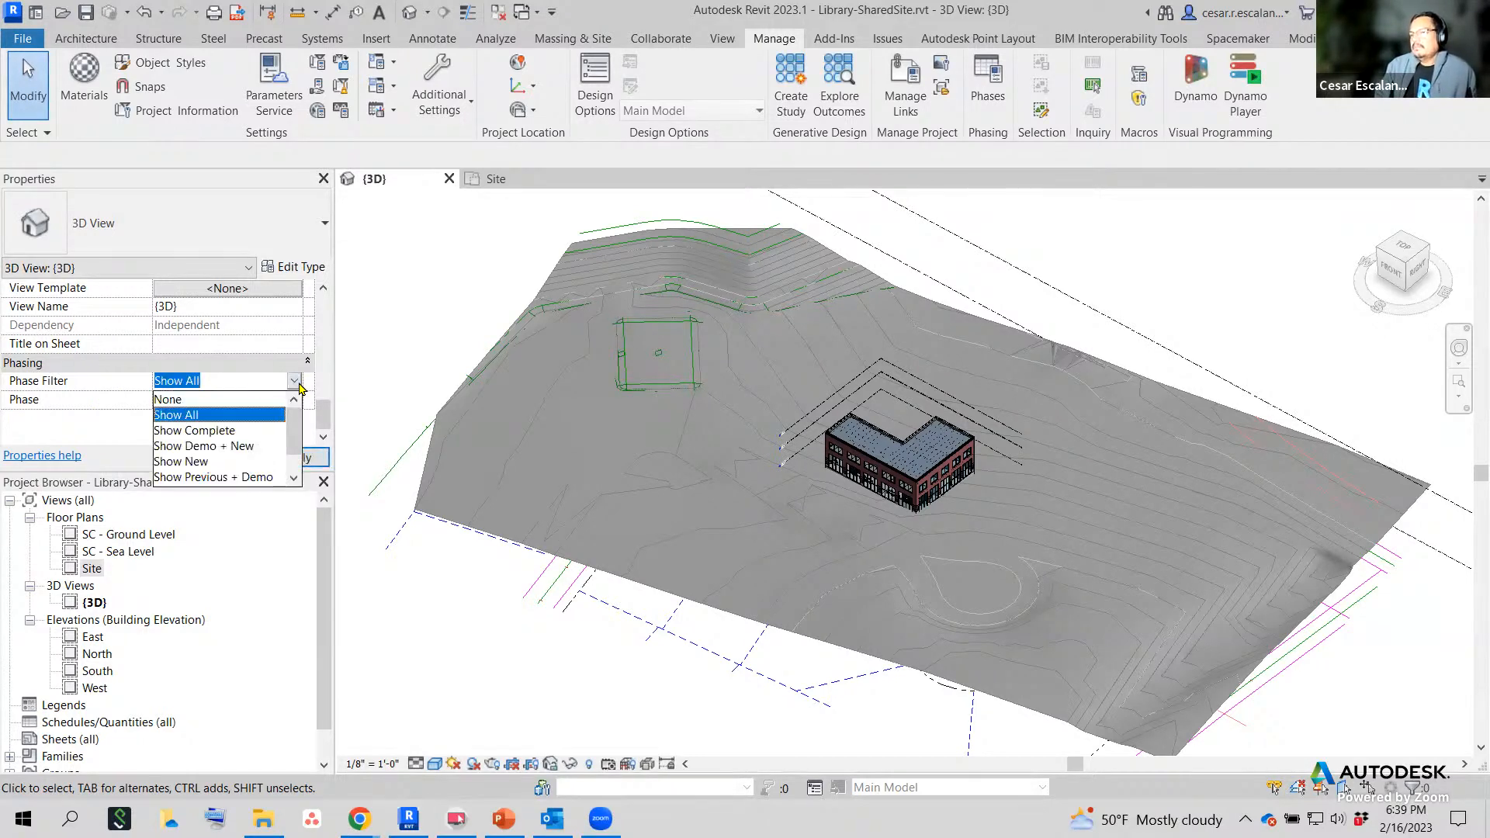
left_click(234, 431)
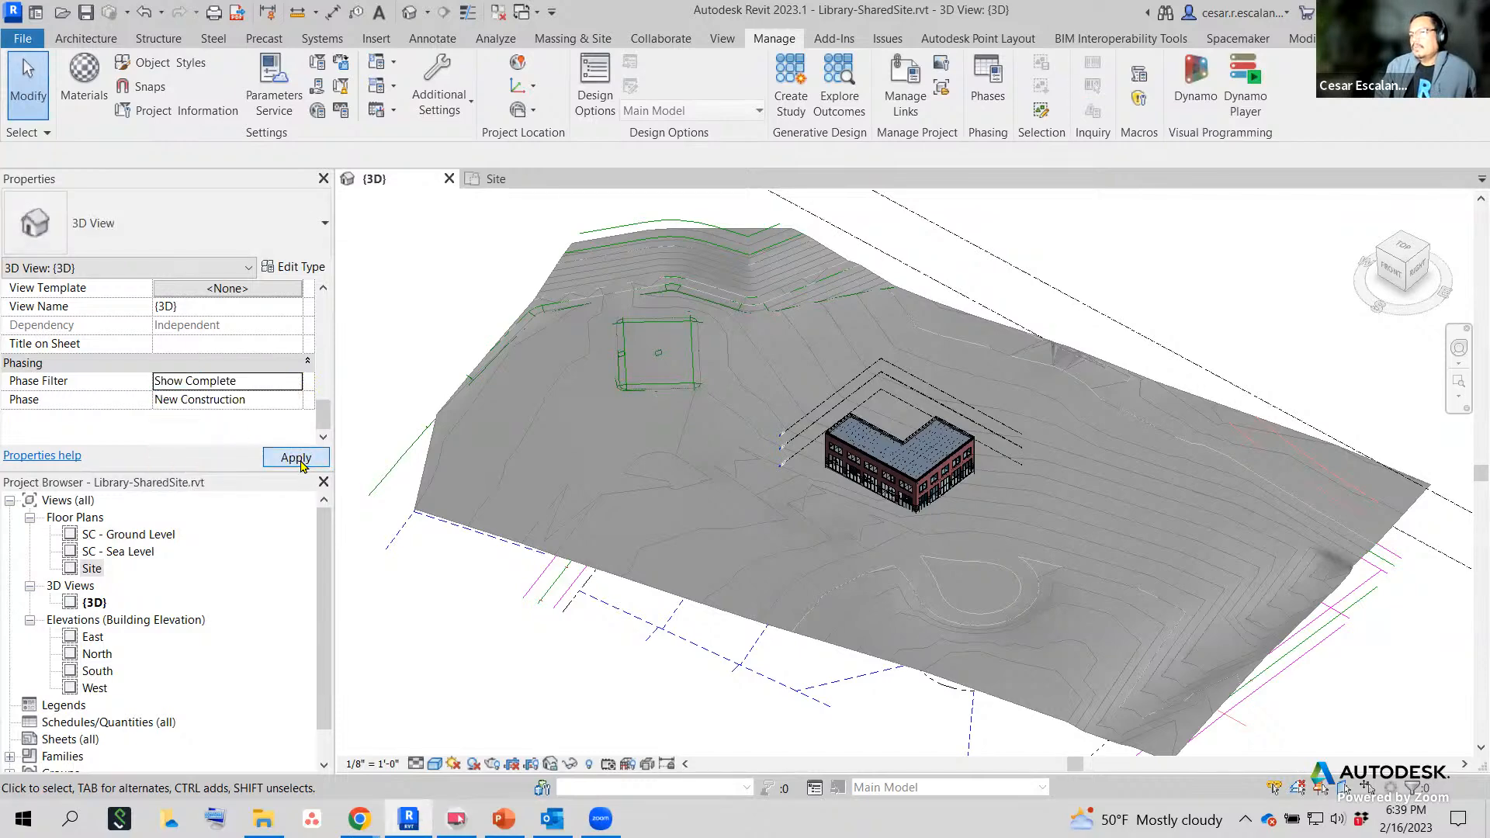
left_click(296, 458)
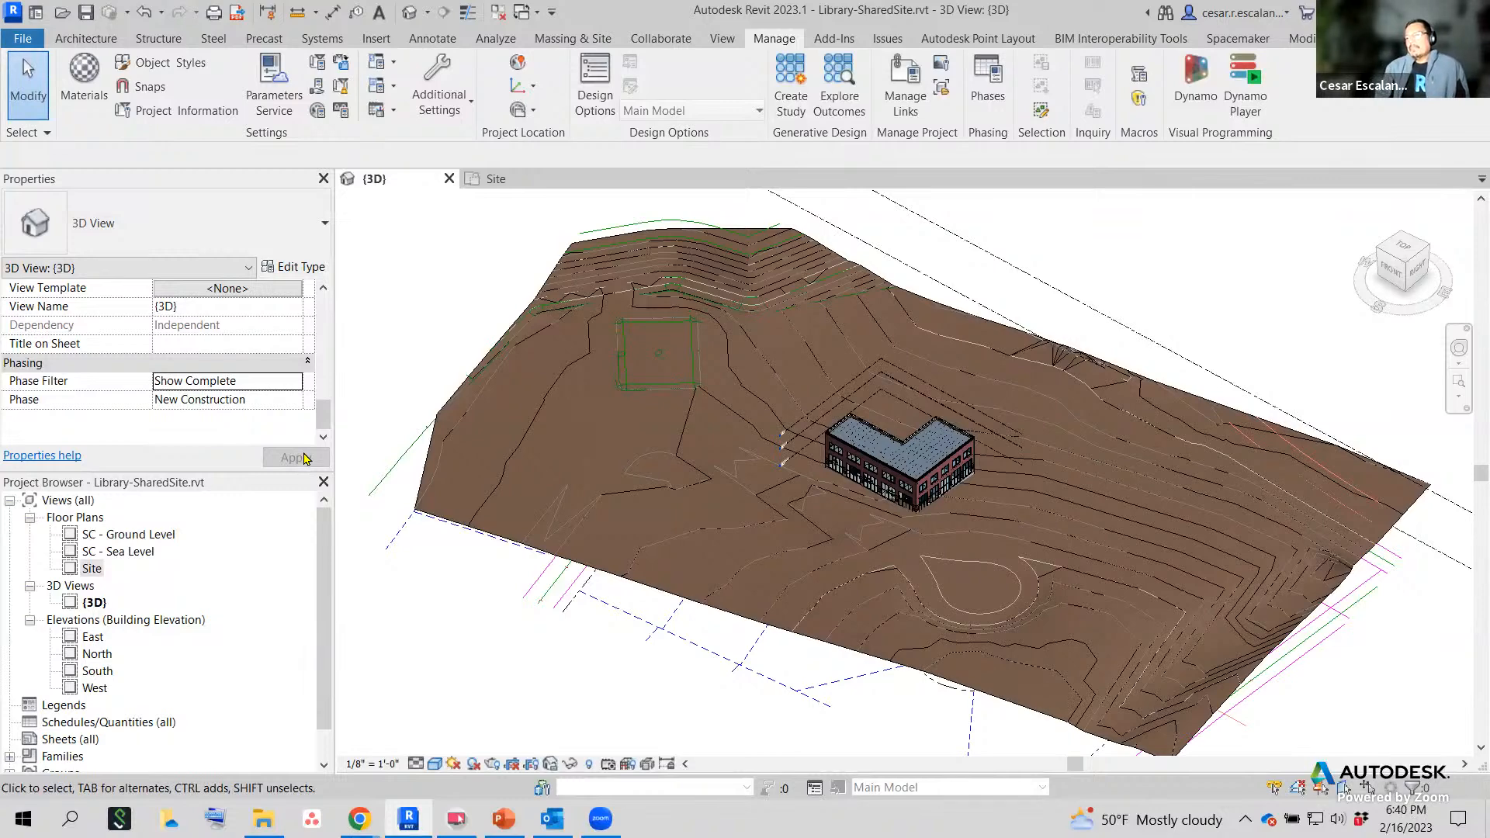
Look through the 3D view's Phase Filter options, then set the filter back to Show All and apply it.
left_click(295, 383)
left_click(295, 383)
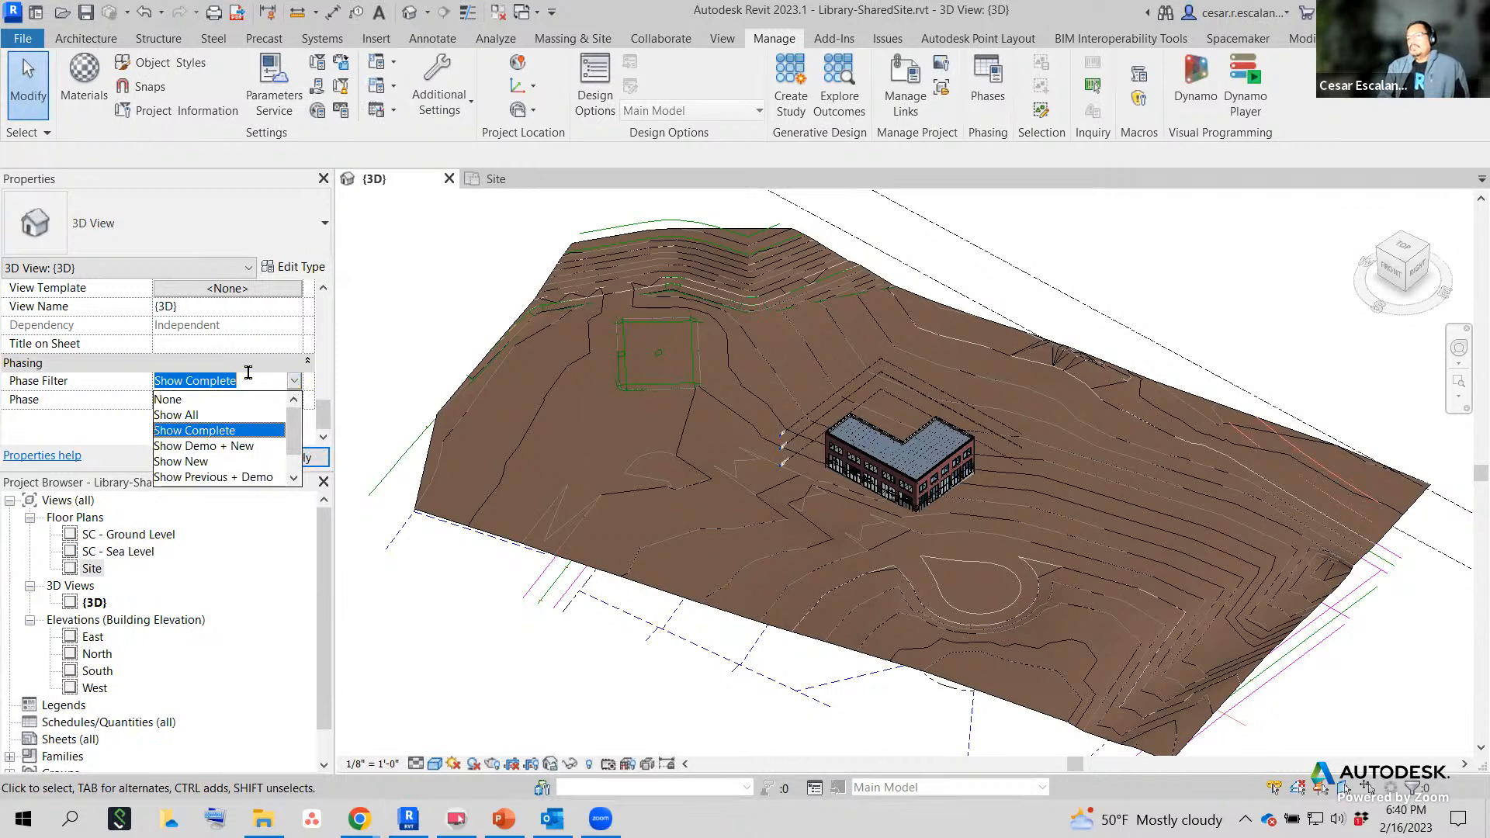
left_click(293, 478)
left_click(293, 478)
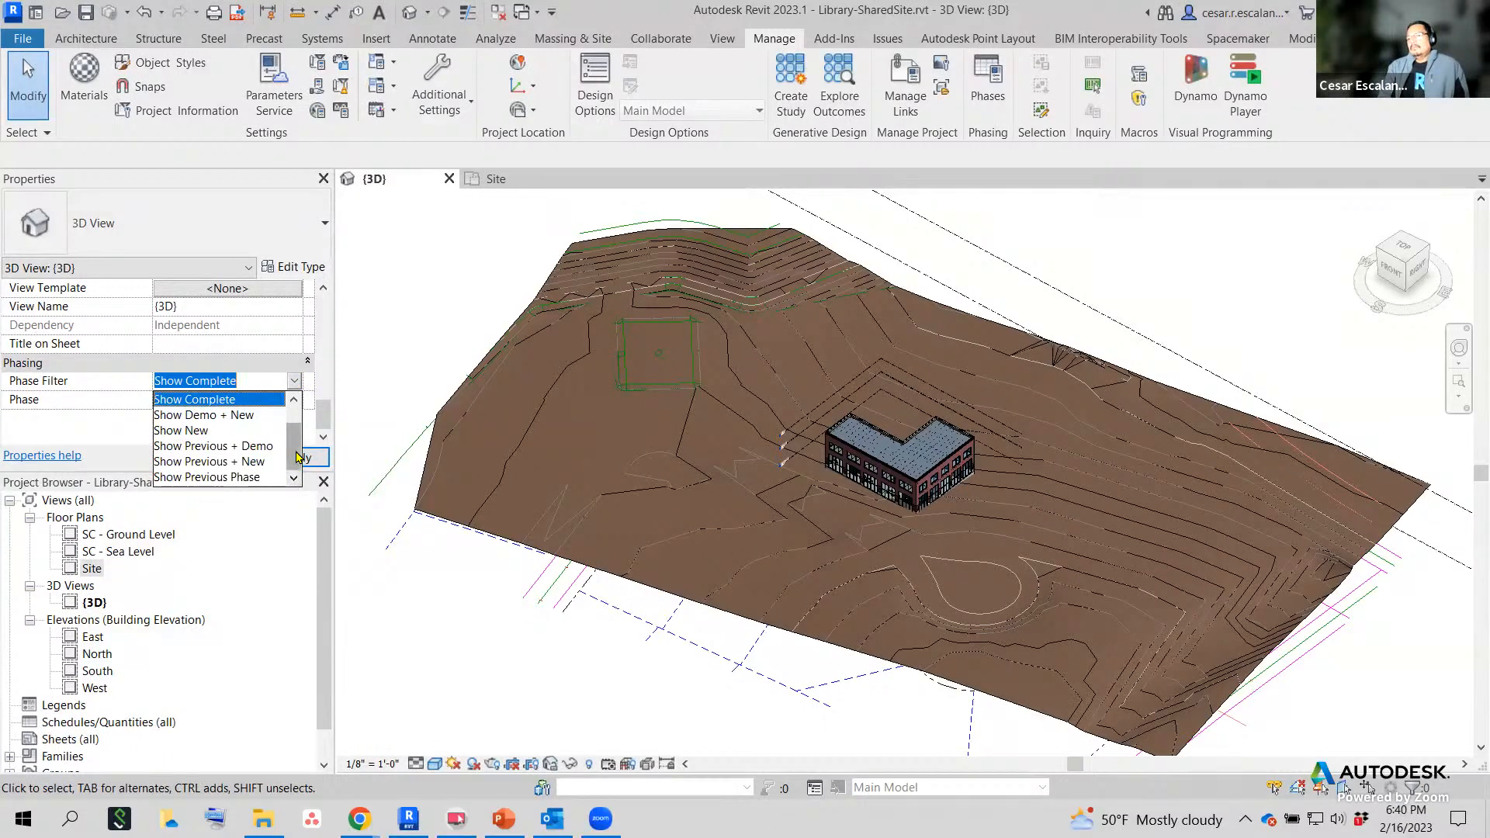
left_click_drag(297, 459, 303, 415)
left_click(199, 415)
left_click(297, 457)
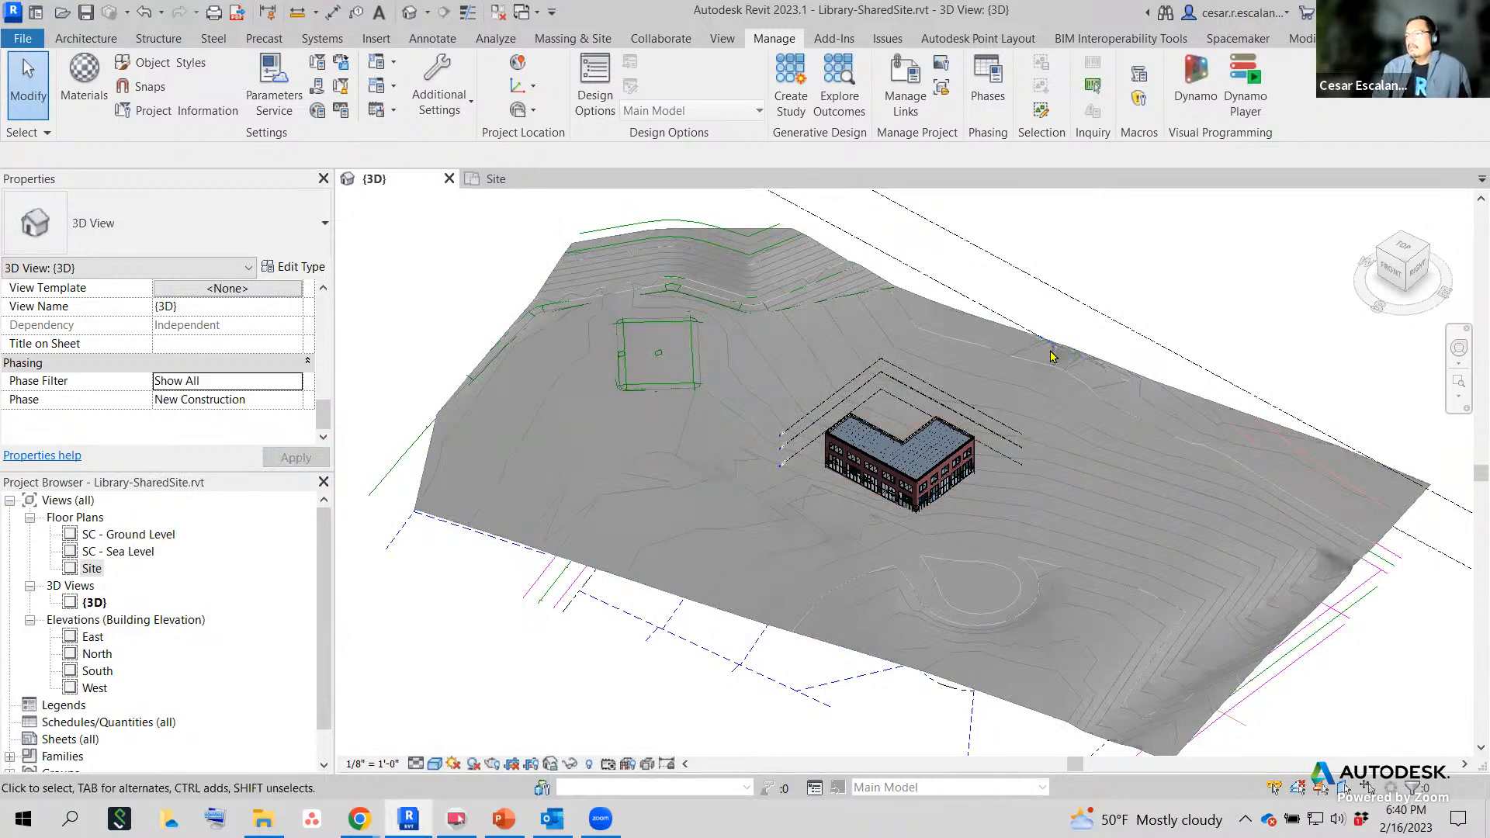
Select the toposurface to review its phasing properties and bring up the site modeling tools.
left_click(1117, 385)
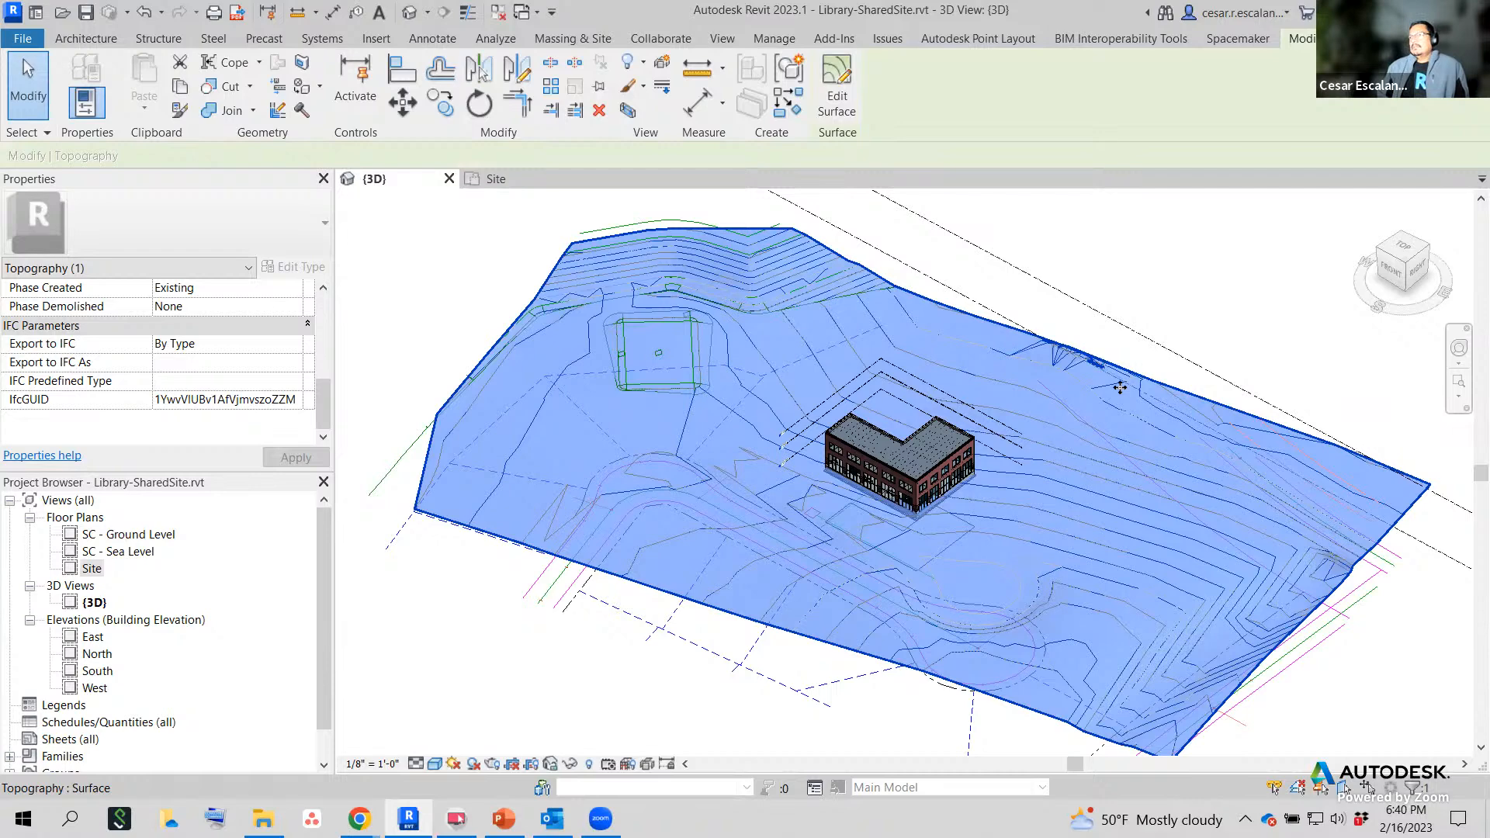
key("Escape")
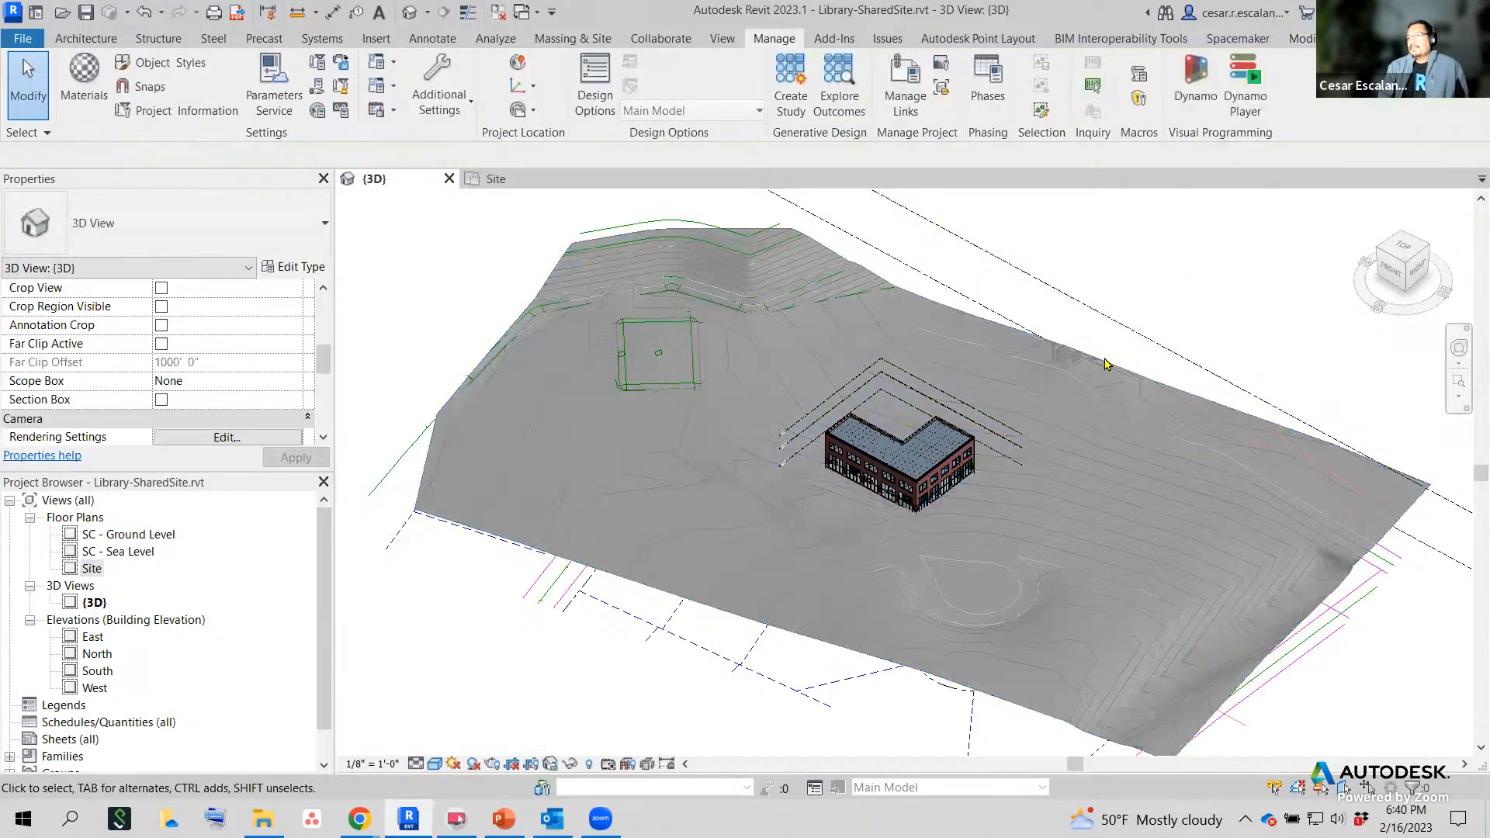
left_click(1071, 431)
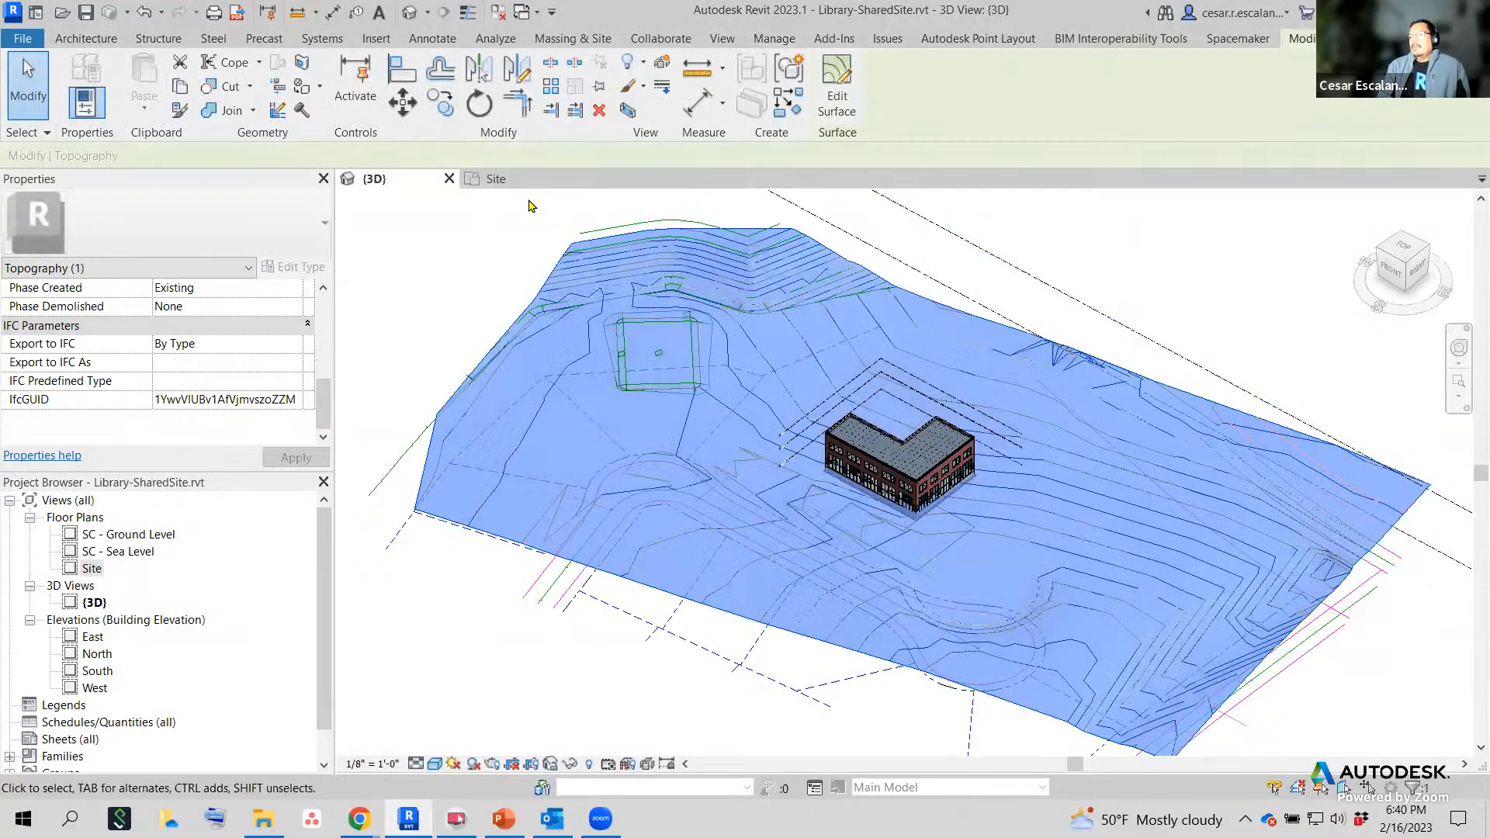
left_click(572, 38)
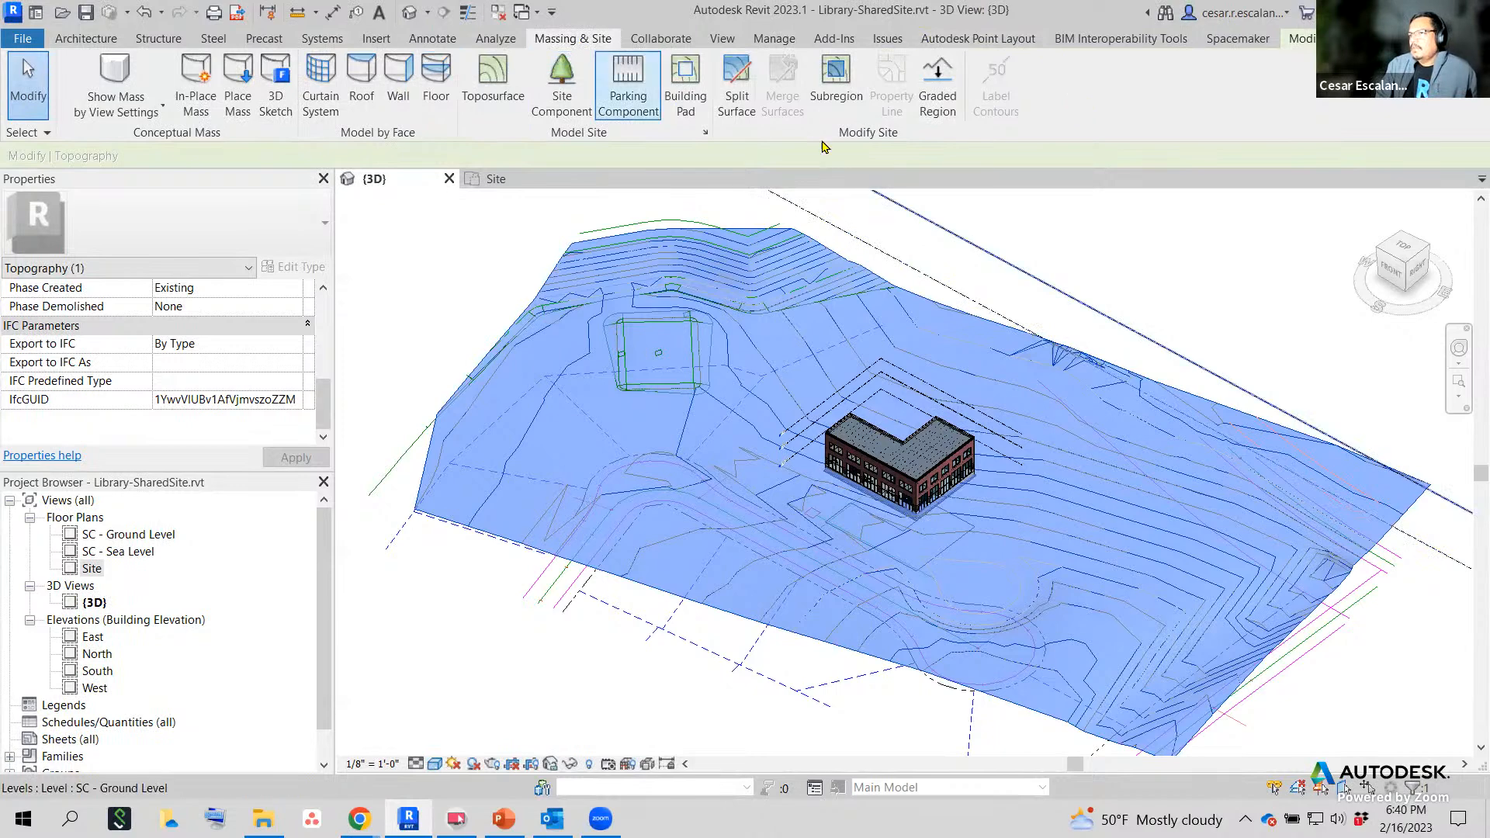
Inspect how the toposurface meets the base of the linked library building from several angles, ending with the surface deselected.
scroll(904, 217, "up", 5)
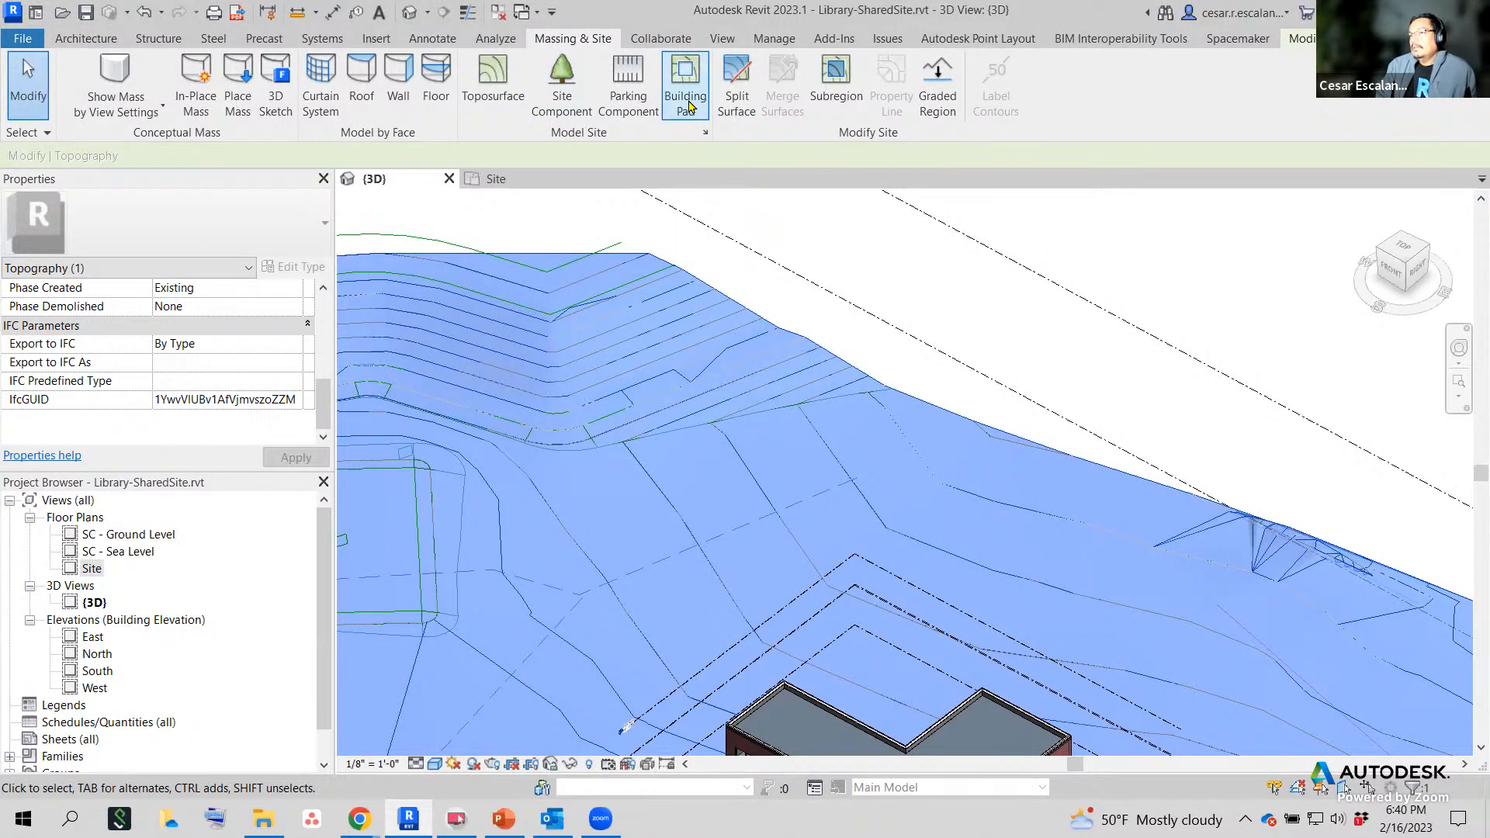
scroll(789, 316, "down", 6)
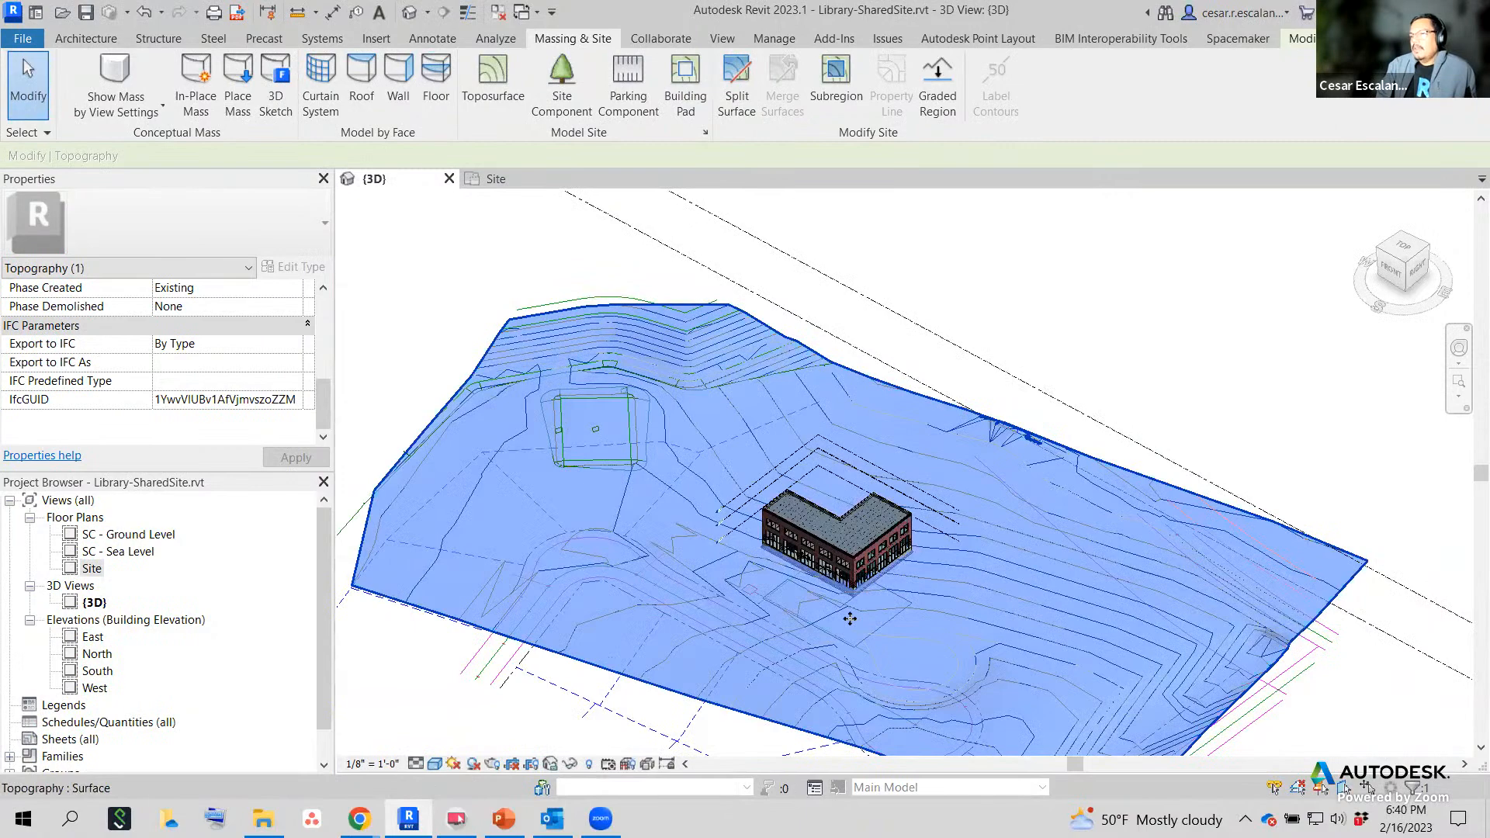
scroll(850, 618, "up", 8)
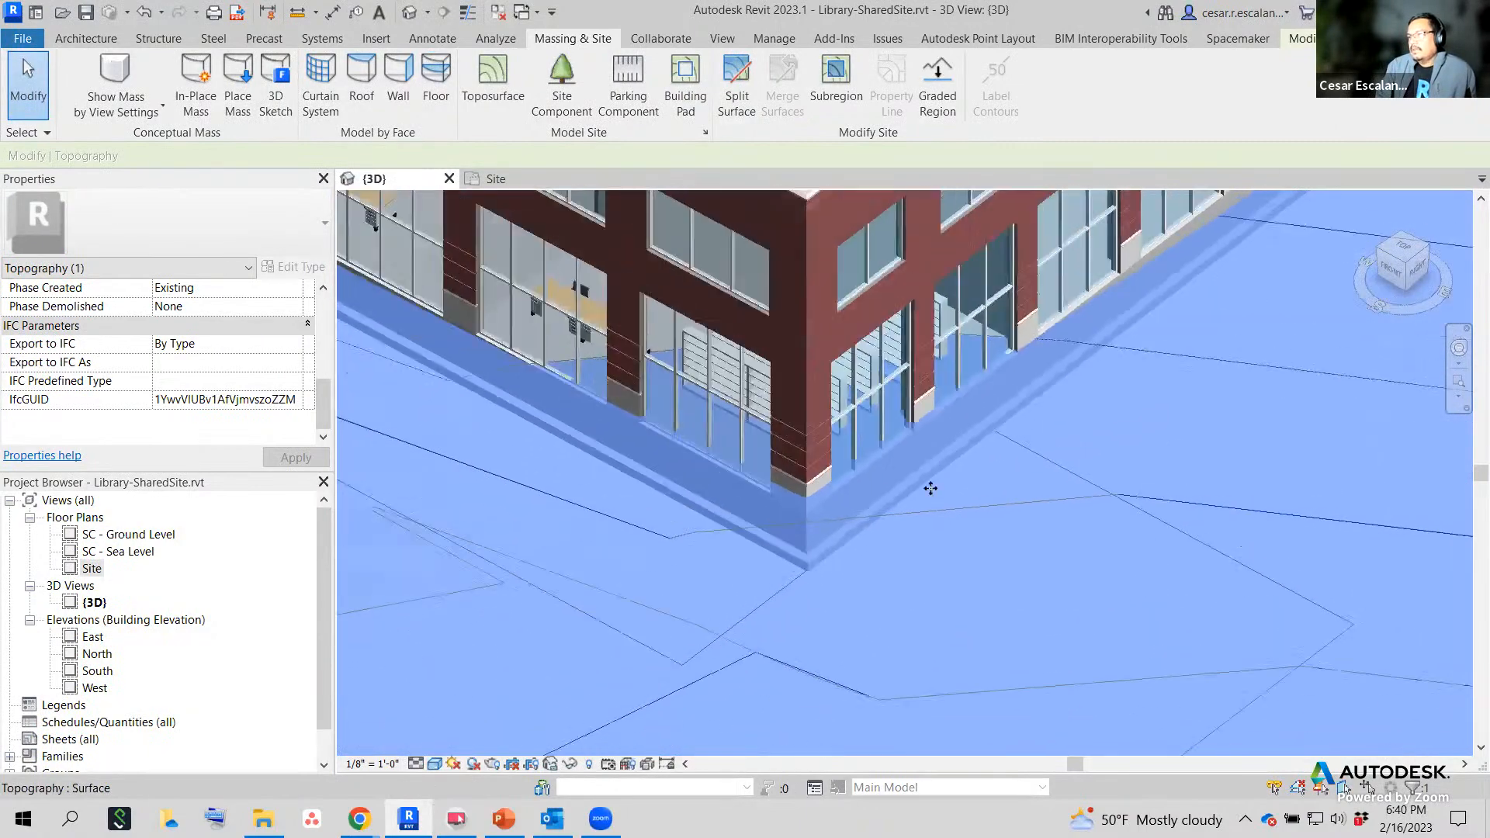
key("Escape")
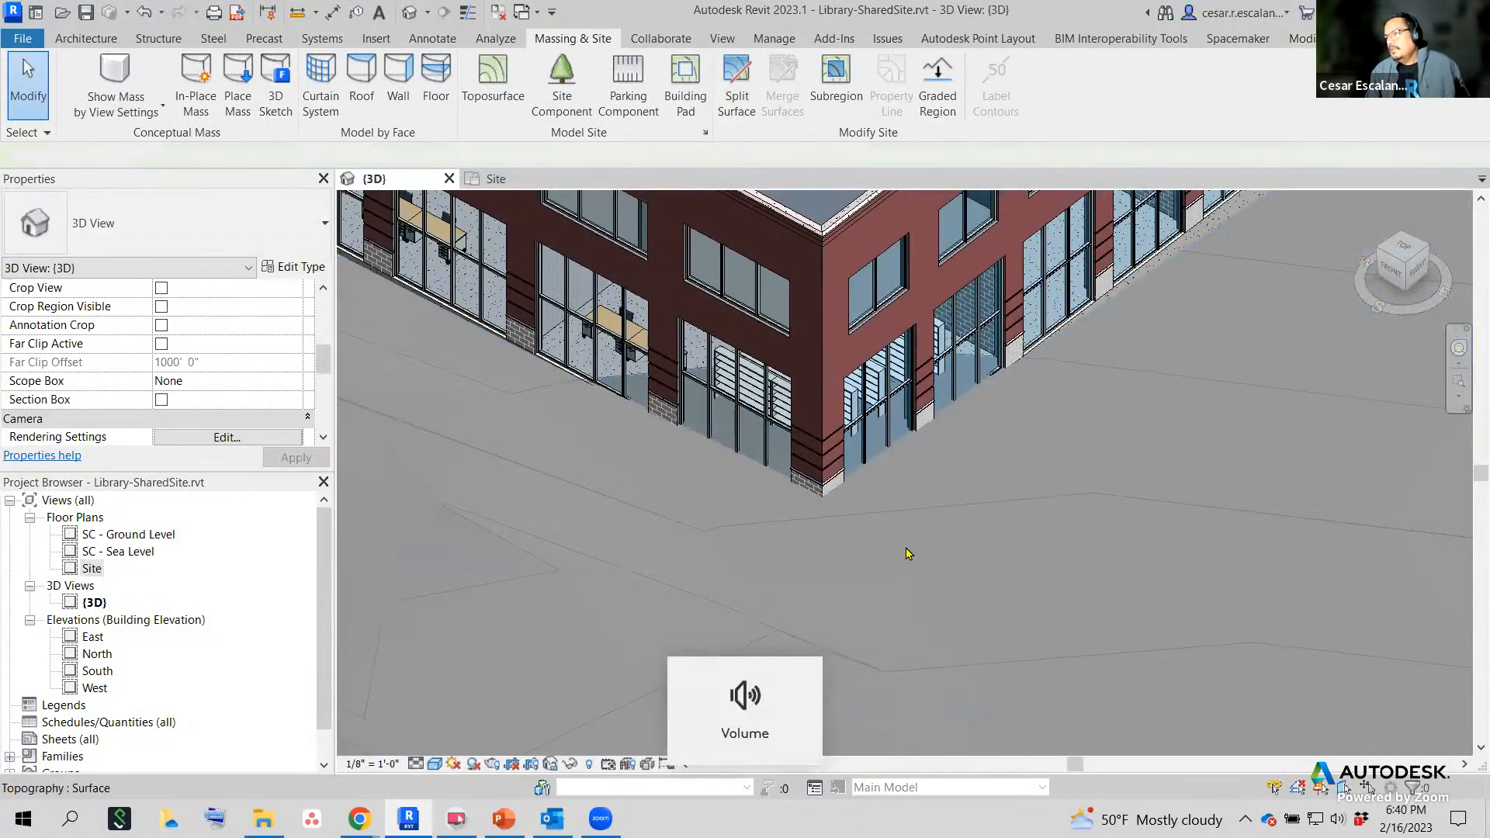
left_click(871, 495)
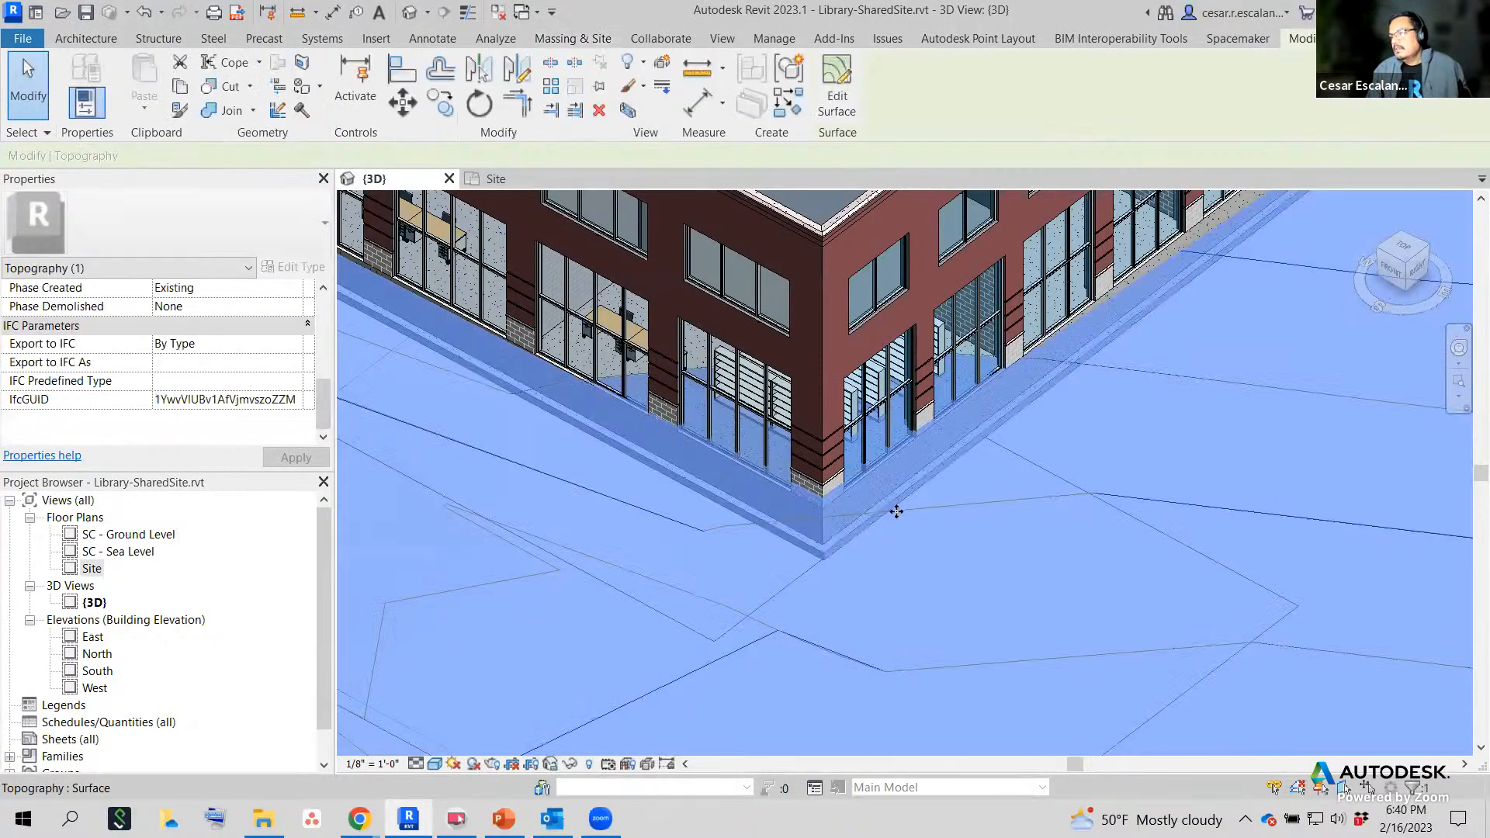
middle_click_drag(892, 509, 807, 492, "shift")
middle_click_drag(1021, 522, 1075, 686, "shift")
scroll(1040, 556, "down", 3)
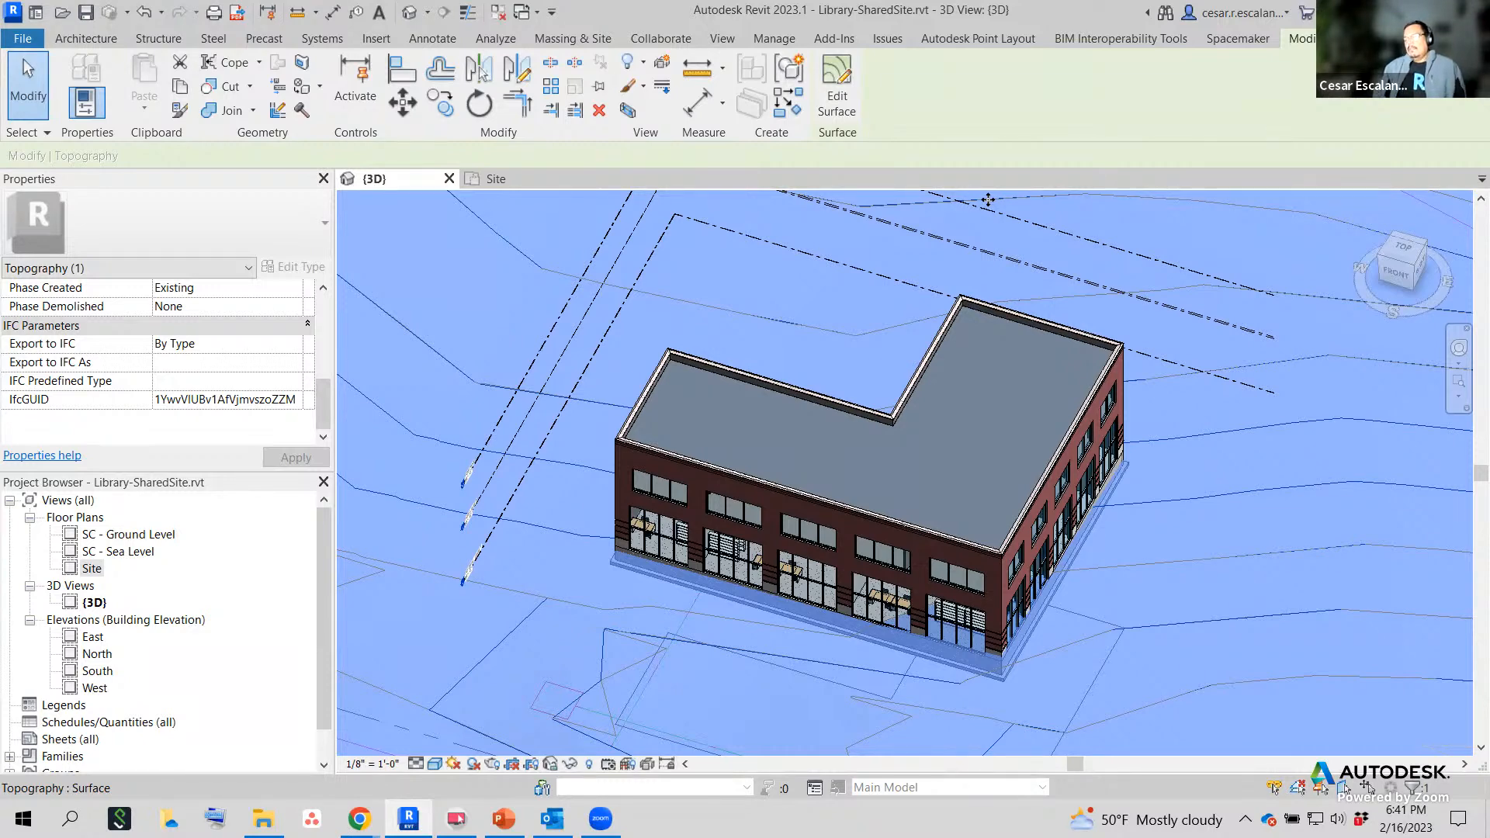
middle_click_drag(591, 638, 859, 652)
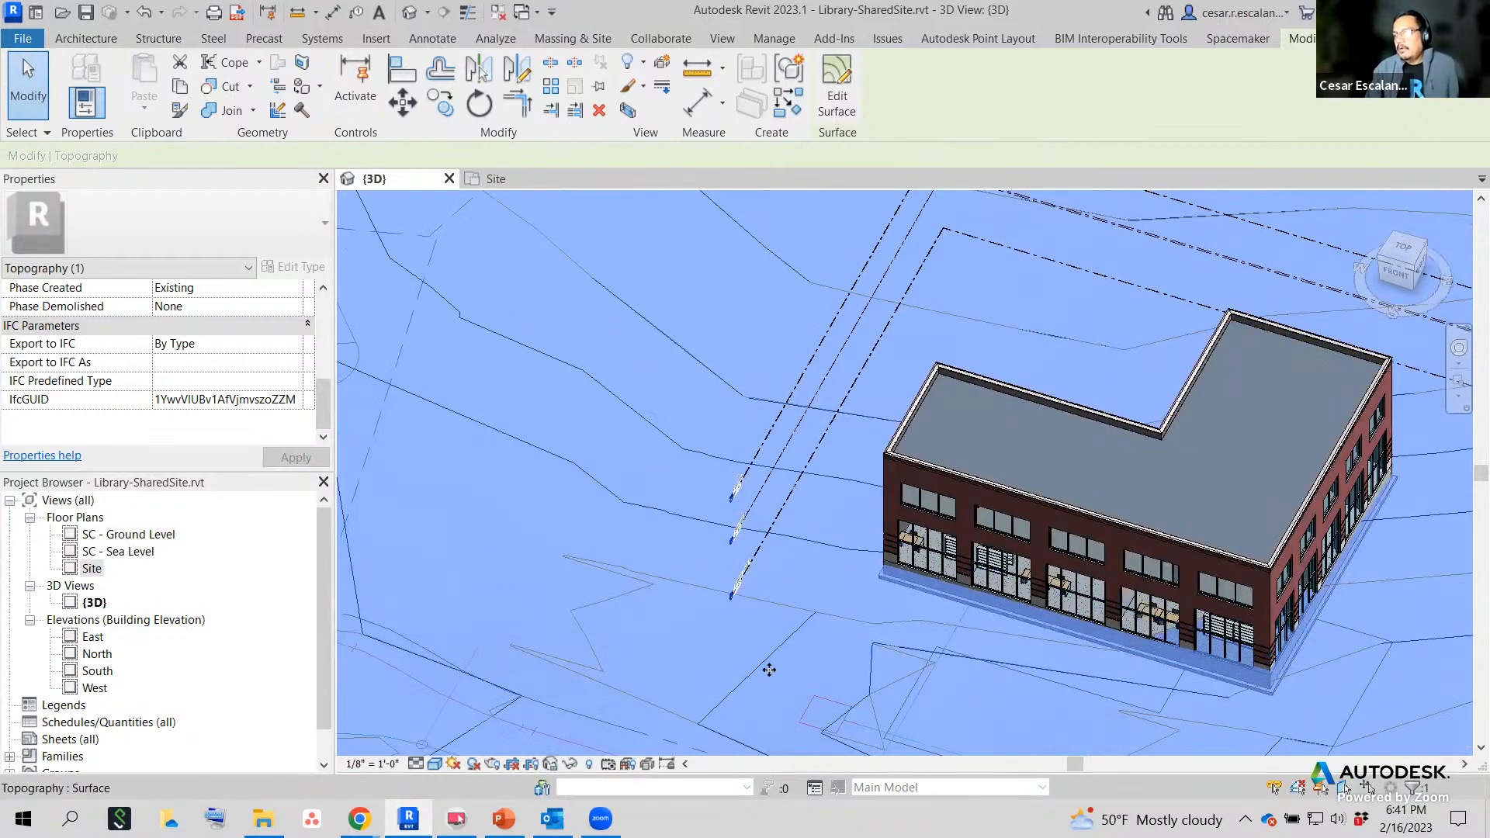
scroll(625, 609, "down", 4)
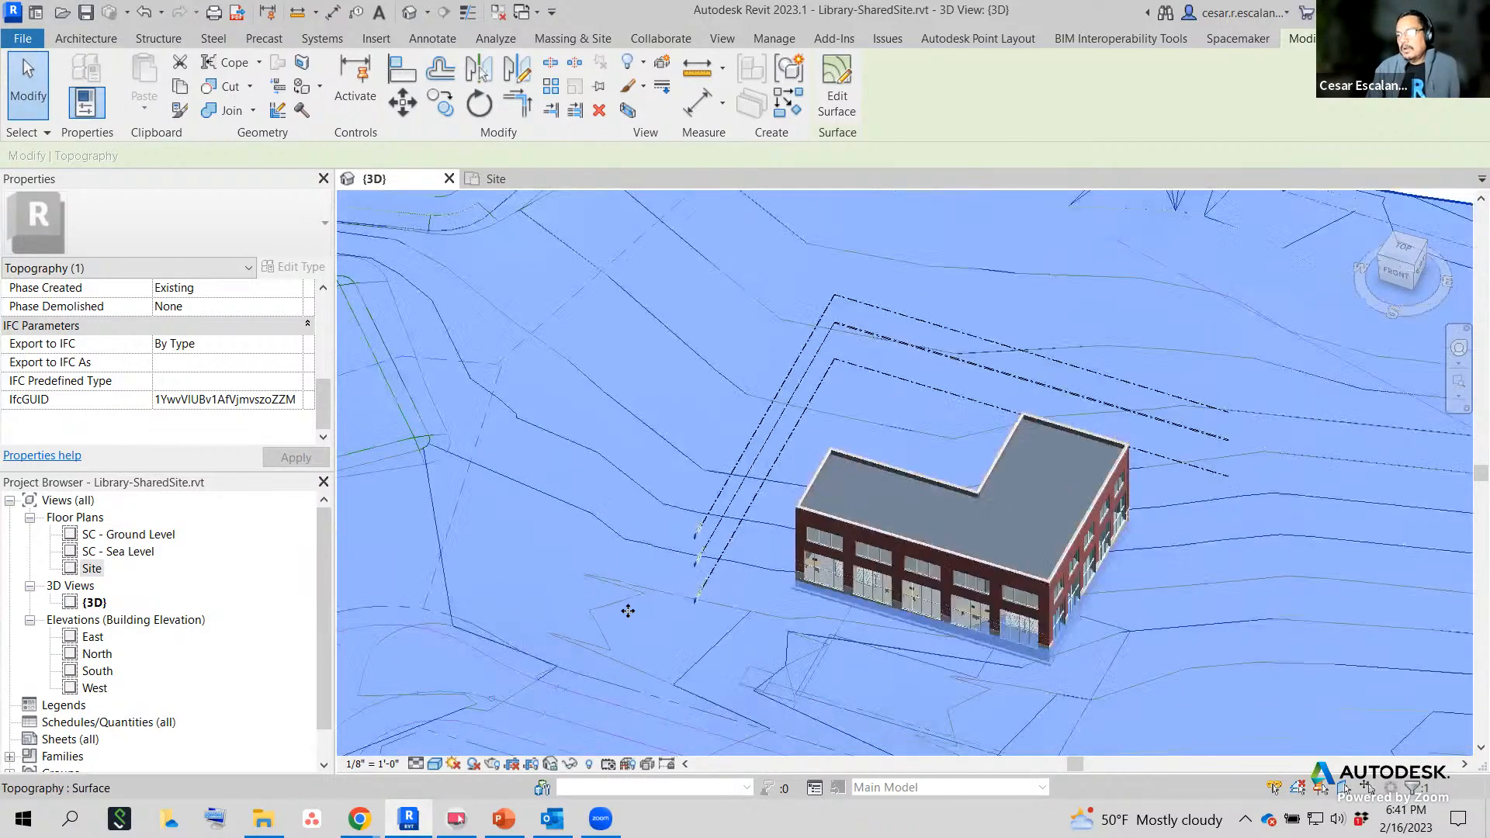
key("Escape")
scroll(849, 523, "down", 4)
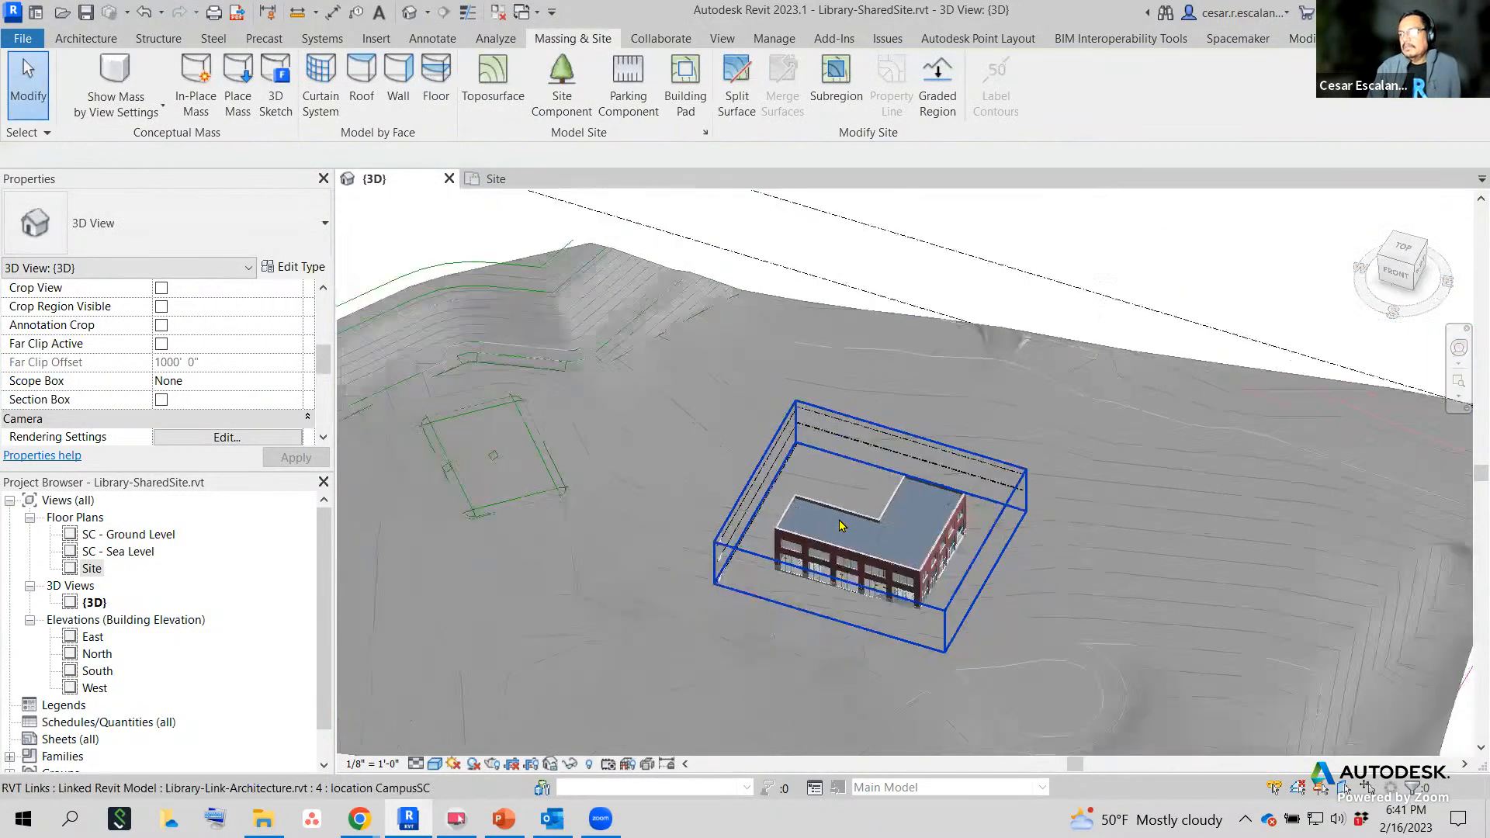
Examine the linked building's position on the terrain and compare it with the building outline in the civil DWG below.
scroll(1093, 469, "up", 8)
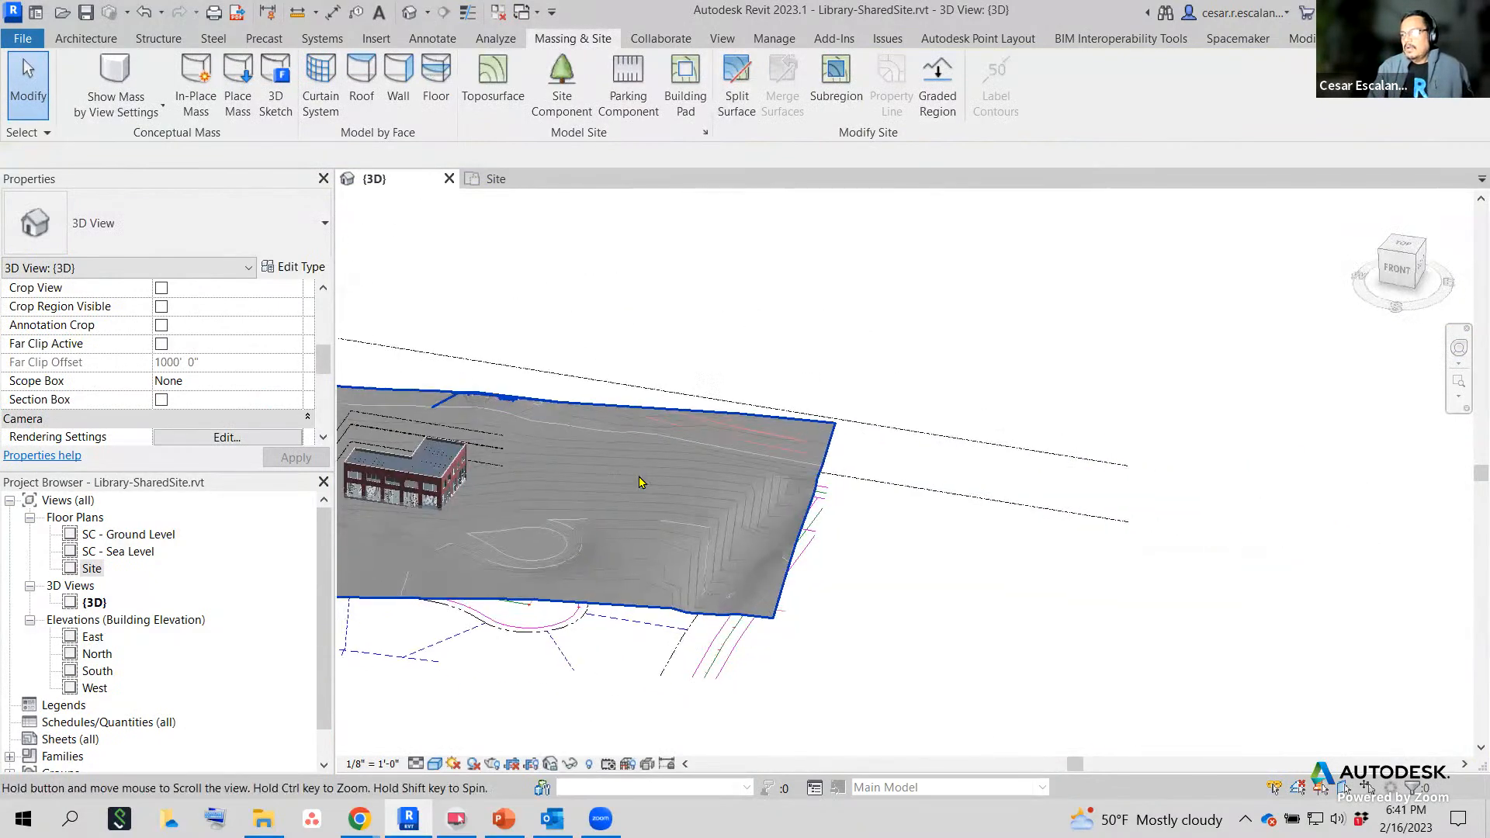
scroll(1081, 460, "down", 6)
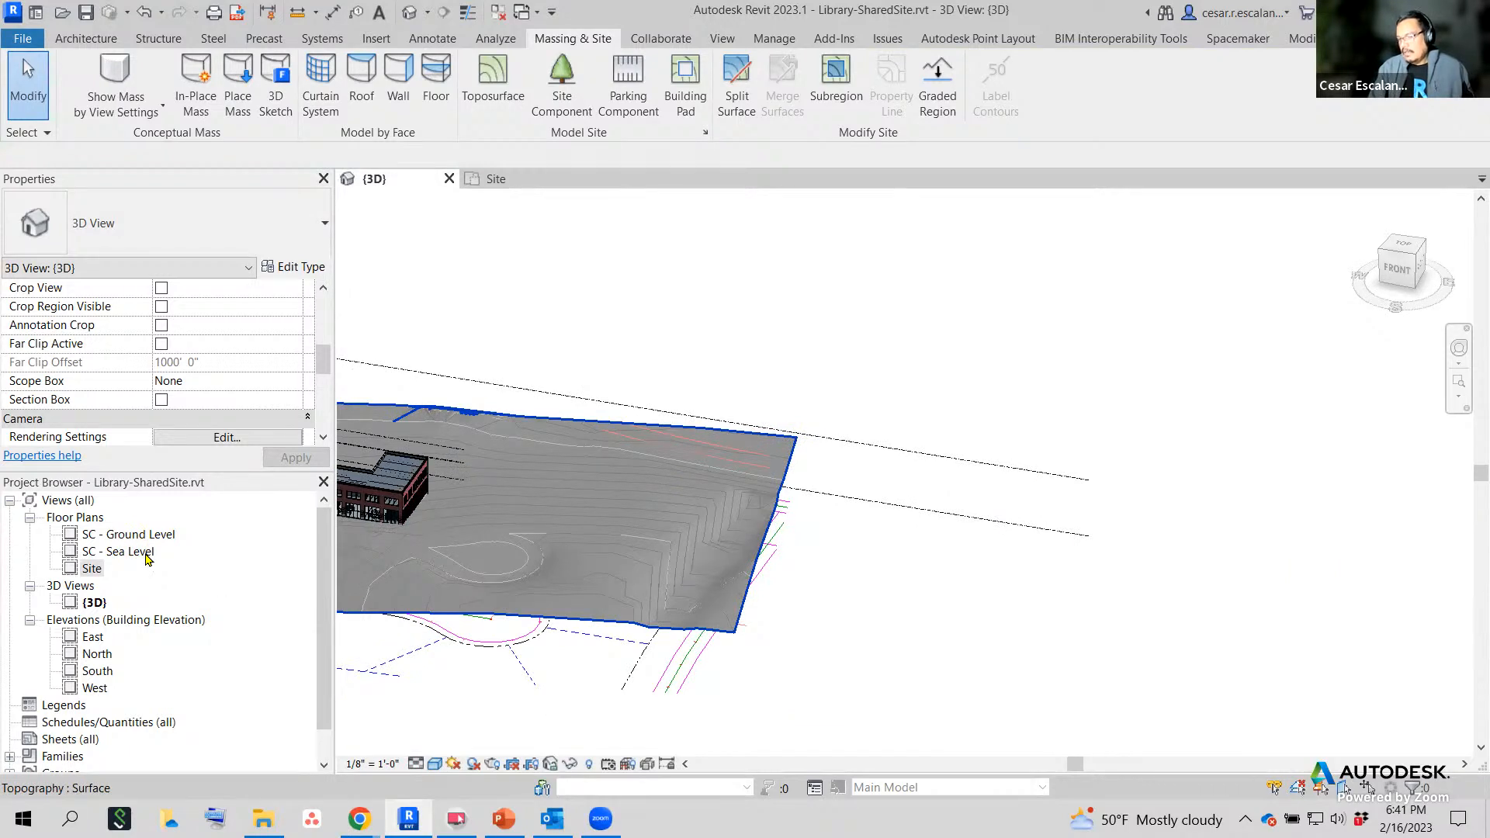
middle_click_drag(743, 676, 966, 665)
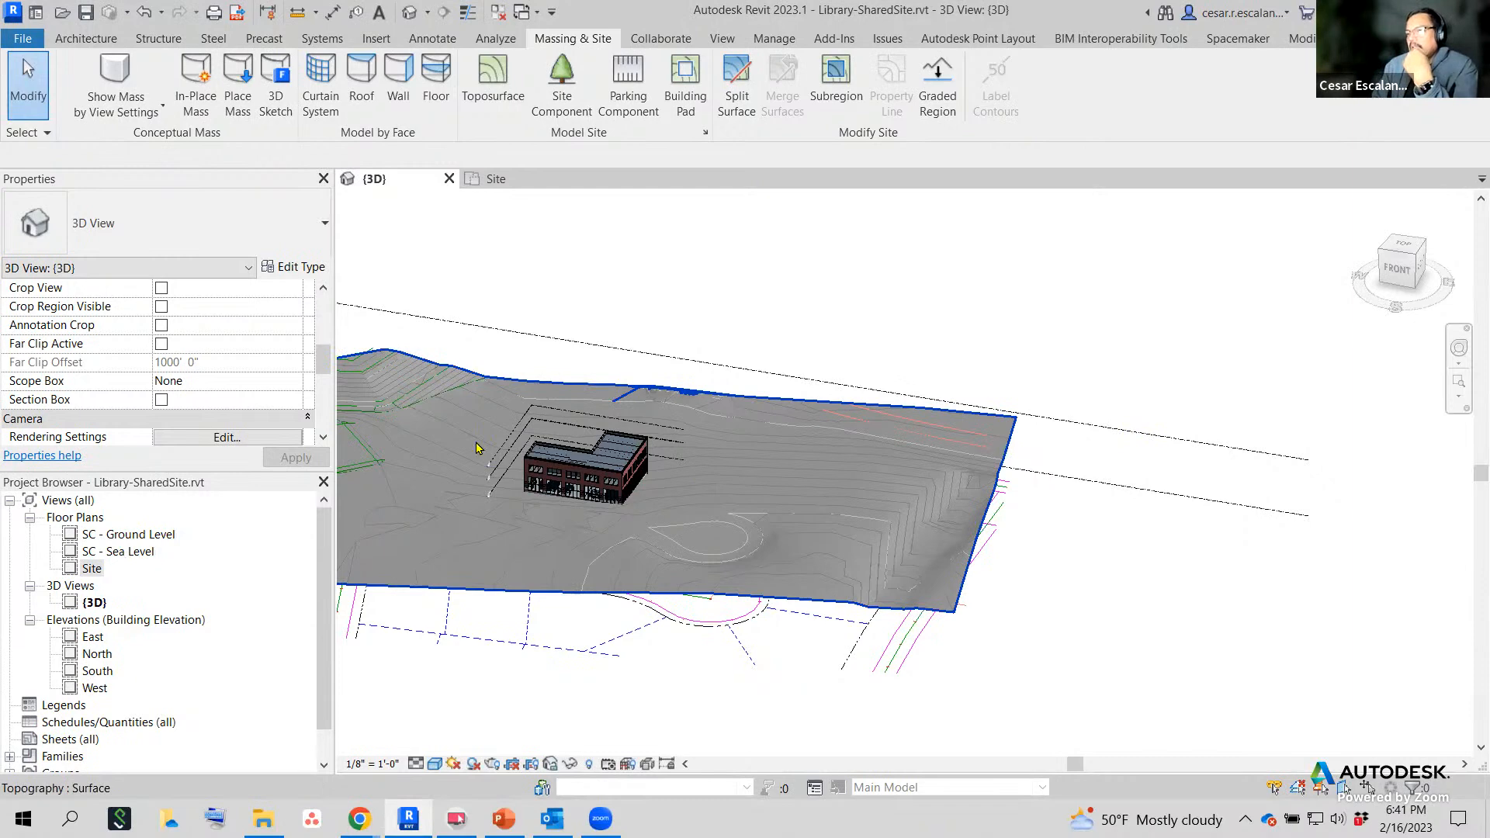
scroll(648, 473, "up", 2)
middle_click_drag(651, 475, 979, 509)
scroll(755, 514, "up", 2)
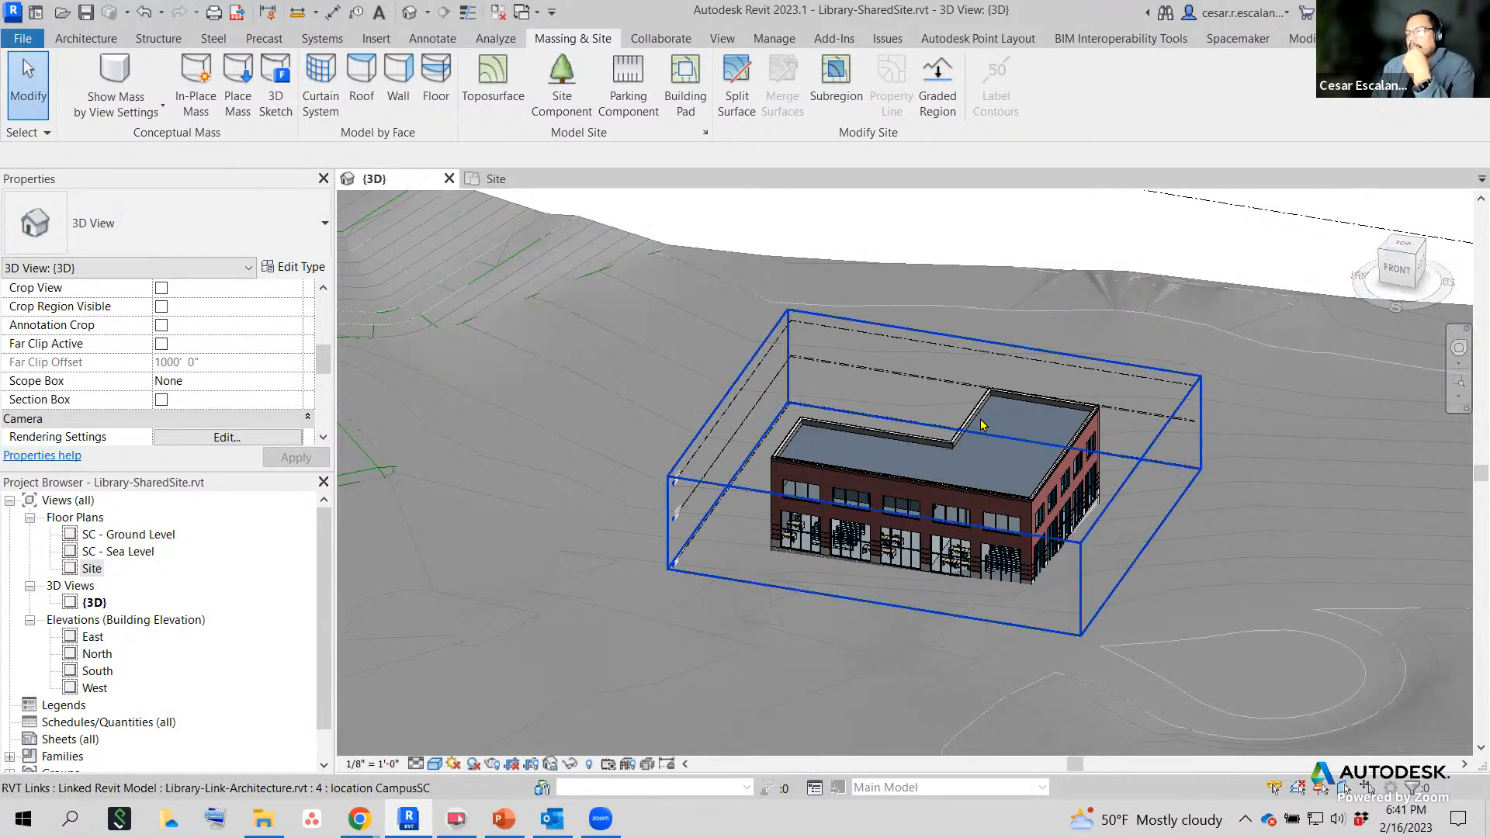
scroll(981, 424, "down", 4)
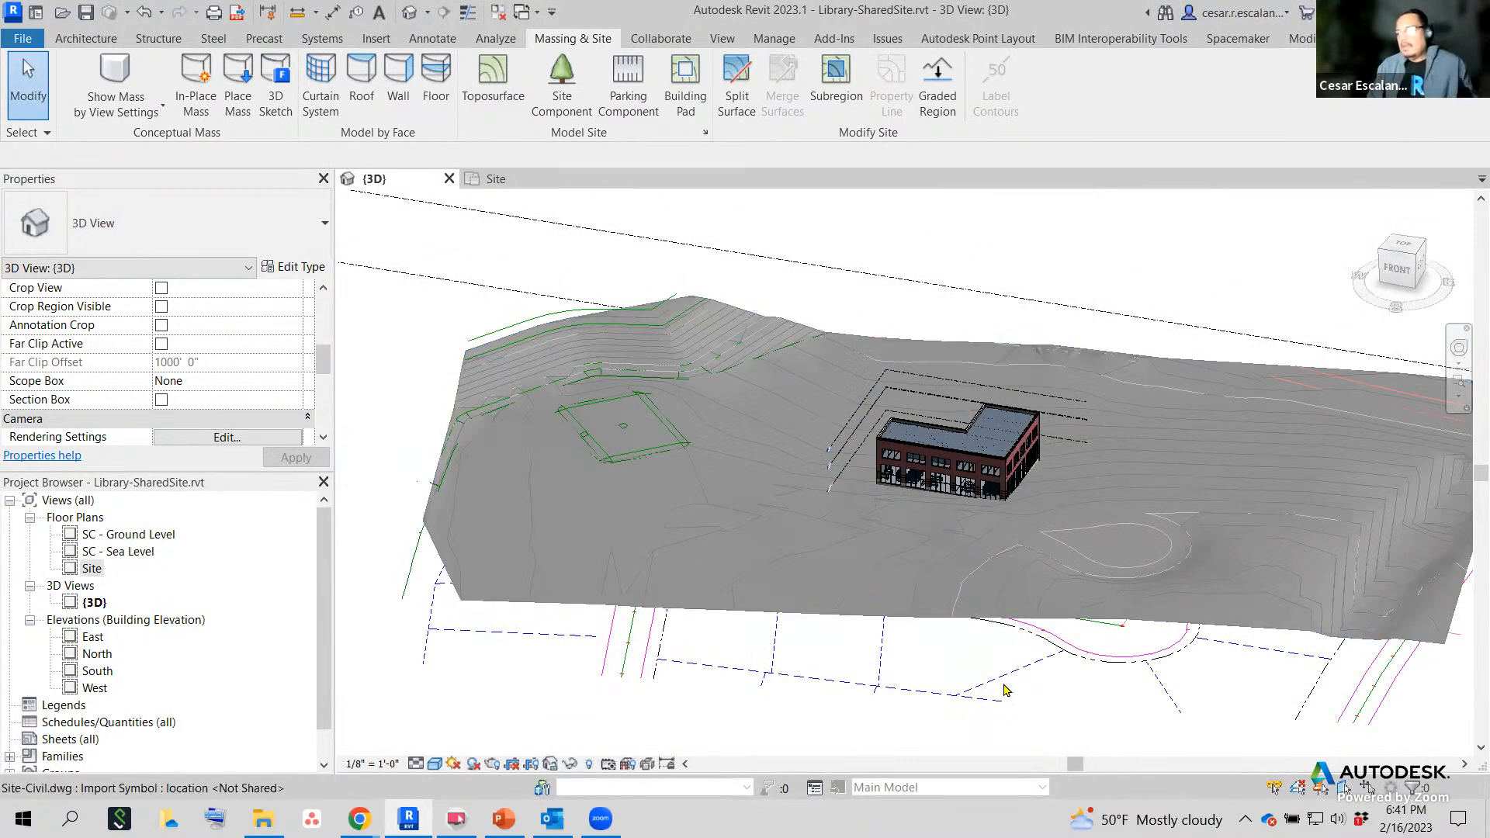
middle_click_drag(974, 675, 981, 558, "shift")
scroll(980, 506, "up", 5)
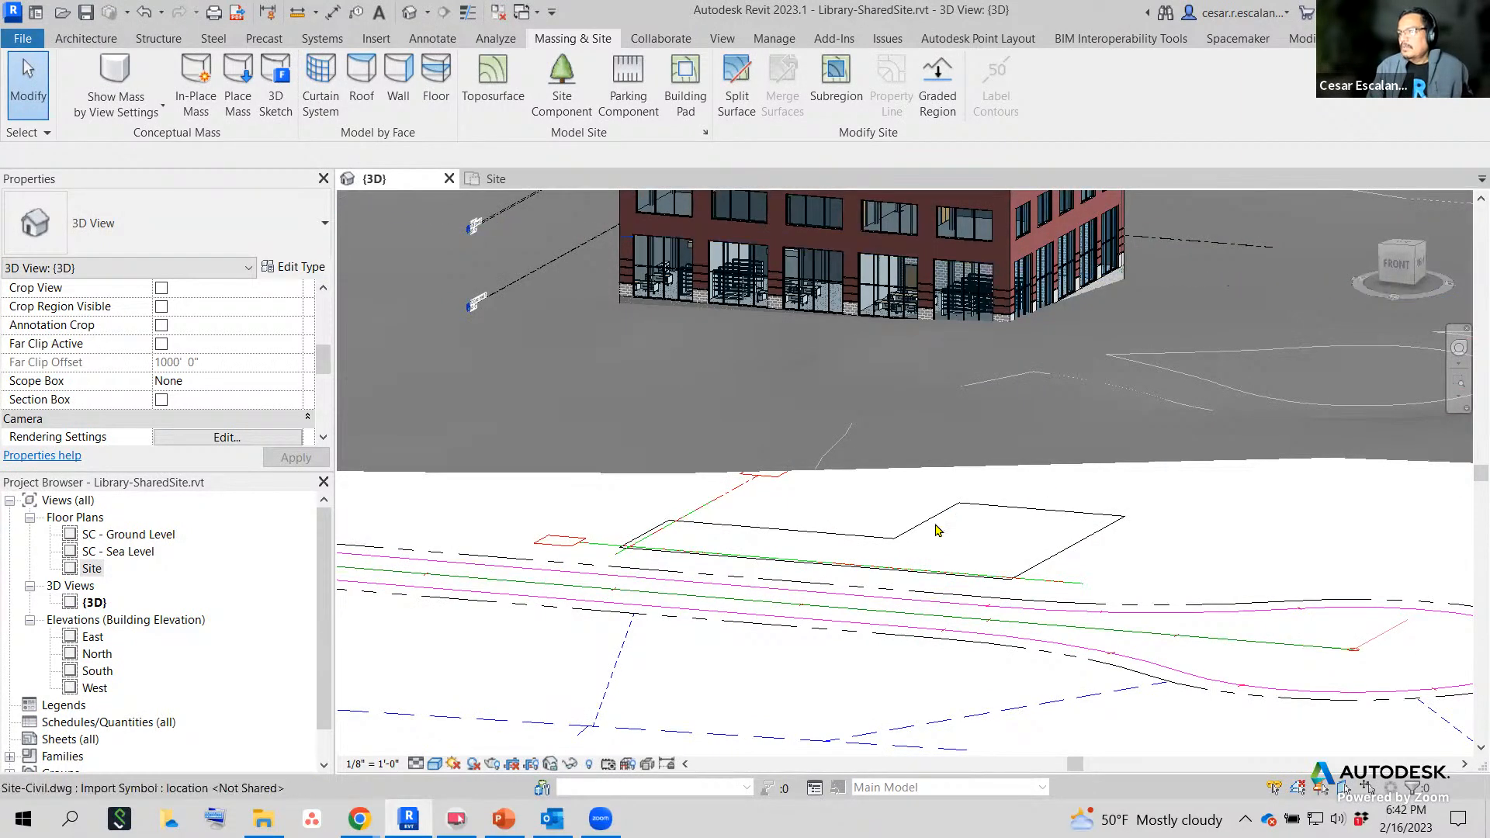
mouse_move(988, 633)
middle_mouse_down("shift")
mouse_move(813, 587)
mouse_move(1054, 655)
mouse_move(1048, 690)
mouse_move(967, 641)
middle_mouse_up("shift")
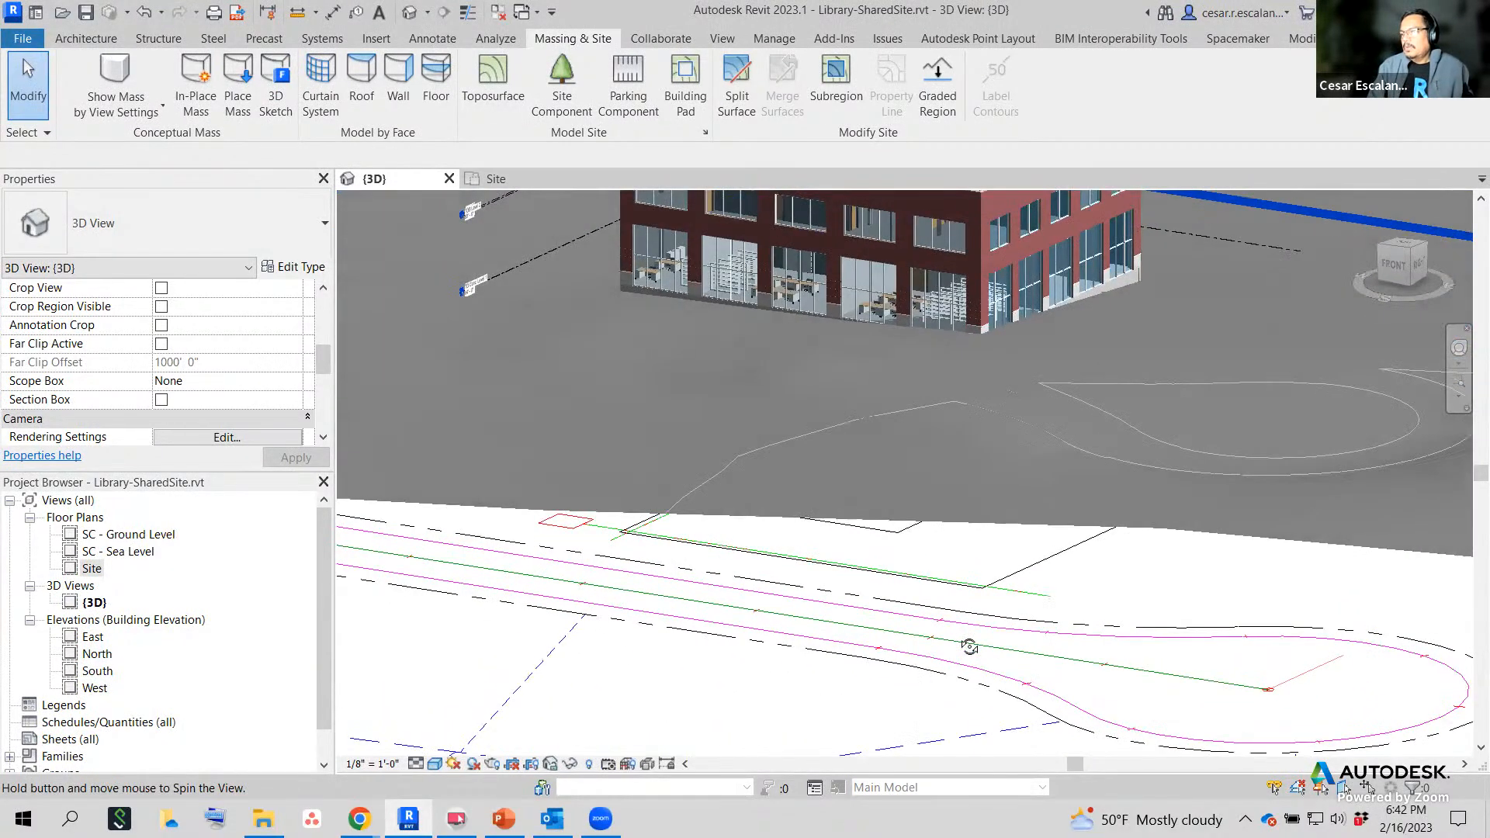
Open the Site floor plan and examine the area around the linked building's footprint and grids.
double_click(92, 569)
scroll(772, 407, "up", 5)
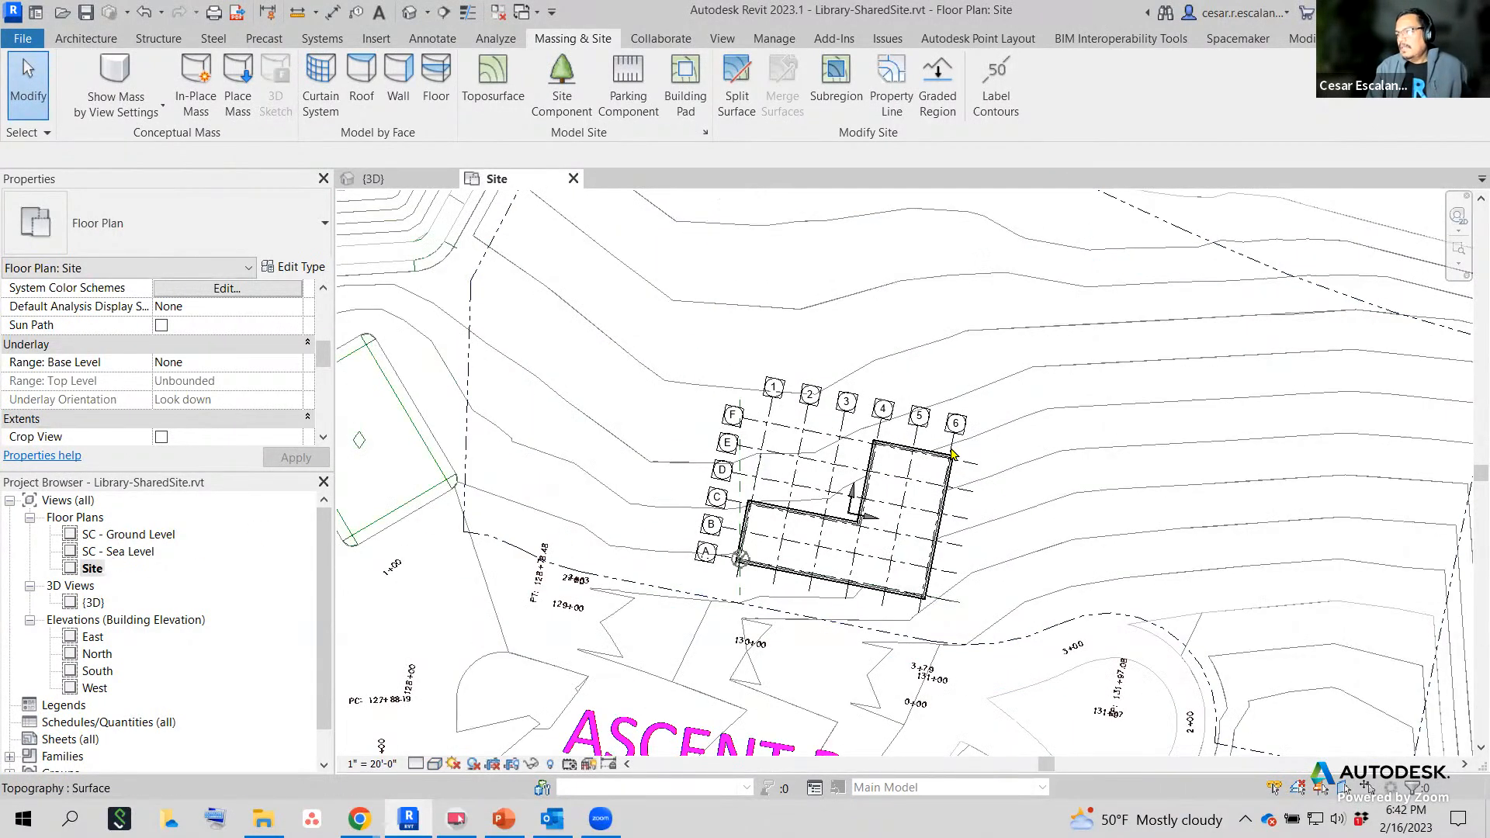
scroll(952, 454, "up", 5)
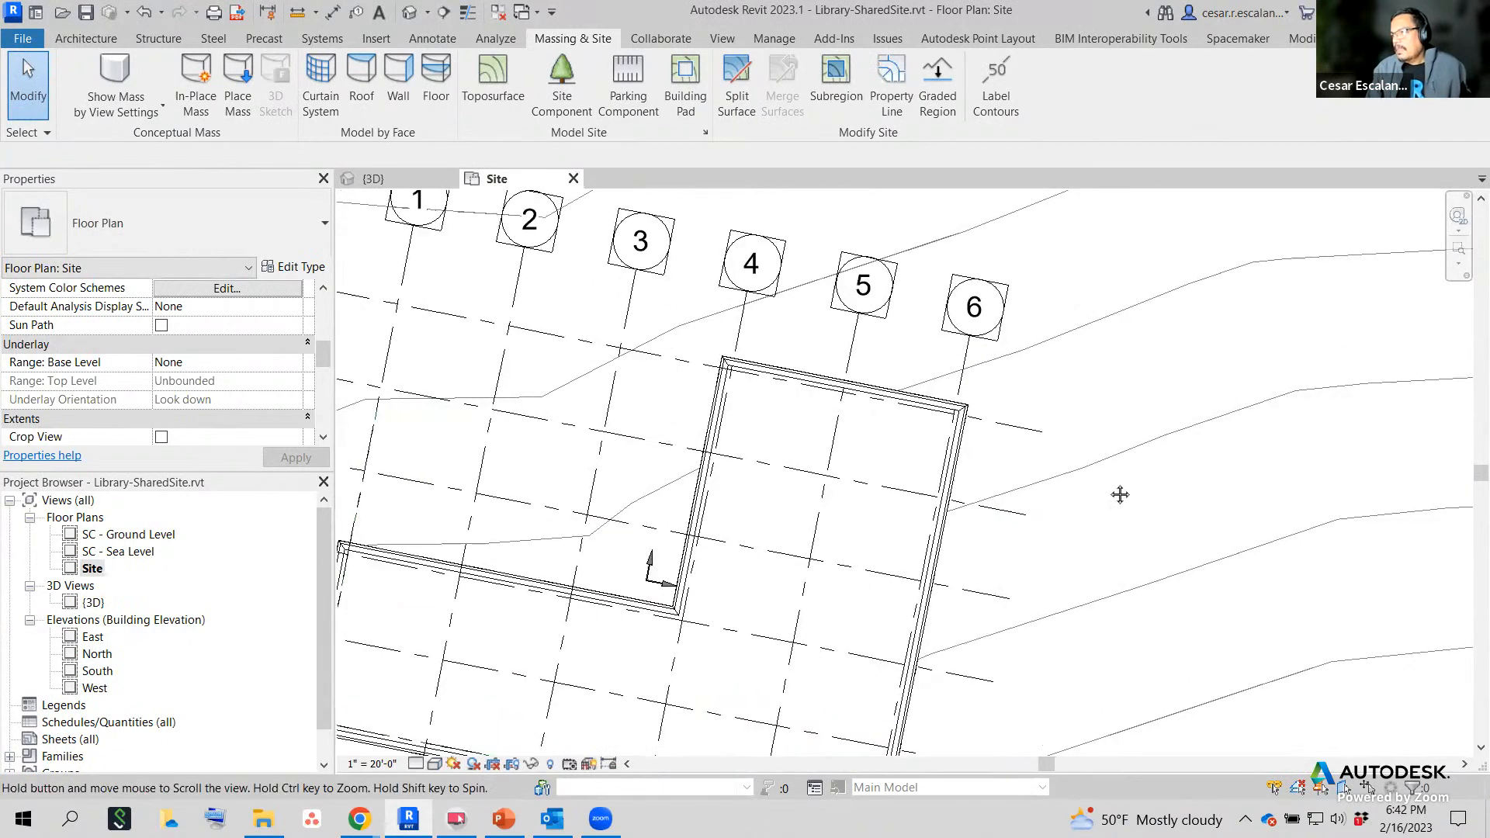
scroll(1120, 495, "down", 3)
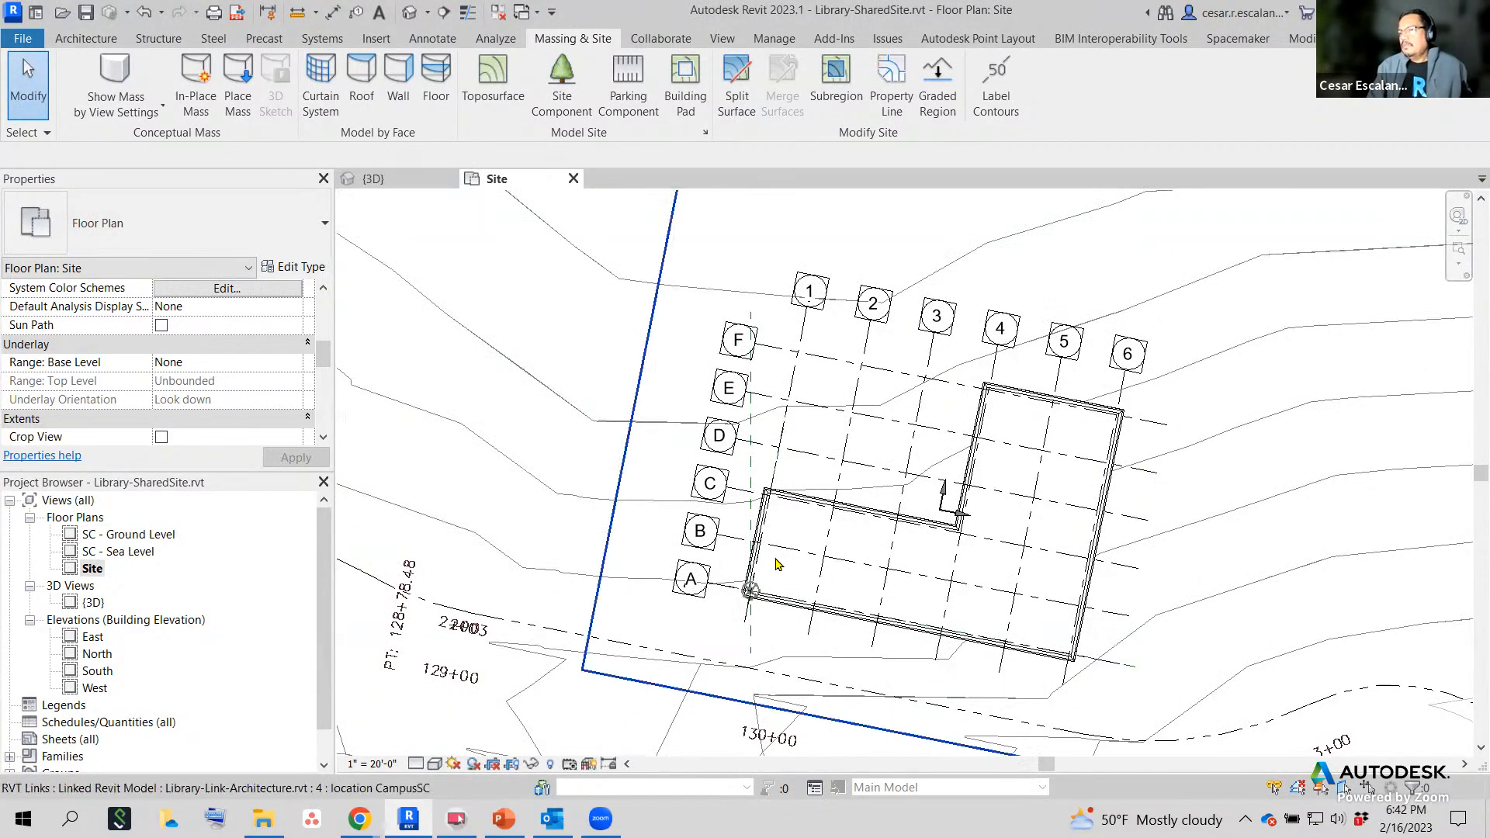
Hide the Library-Link-Architecture and Library-Link-Structural Revit links in the Site floor plan through its visibility/graphics overrides.
key("v")
key("v")
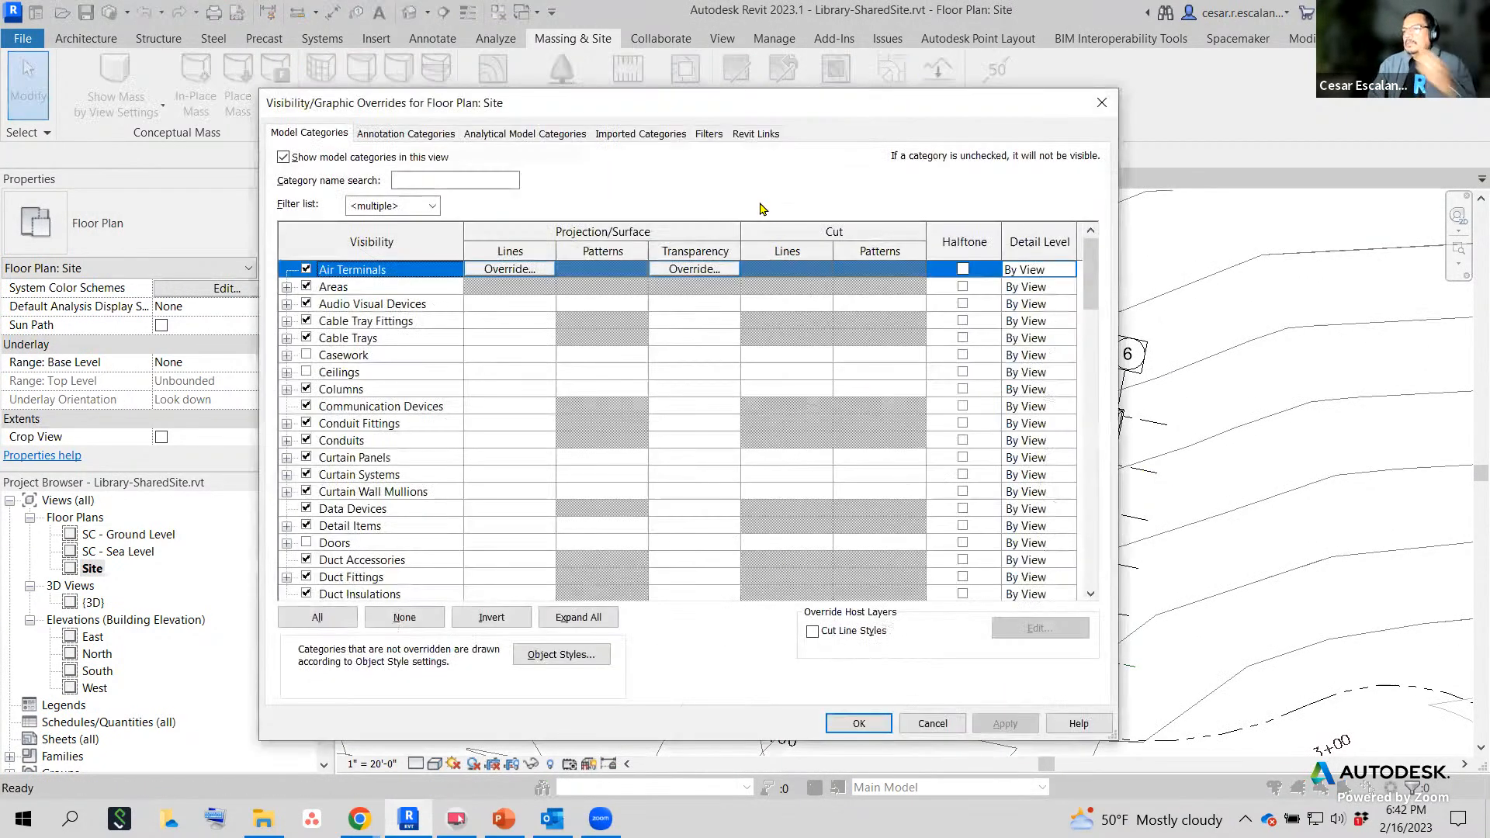
left_click(755, 134)
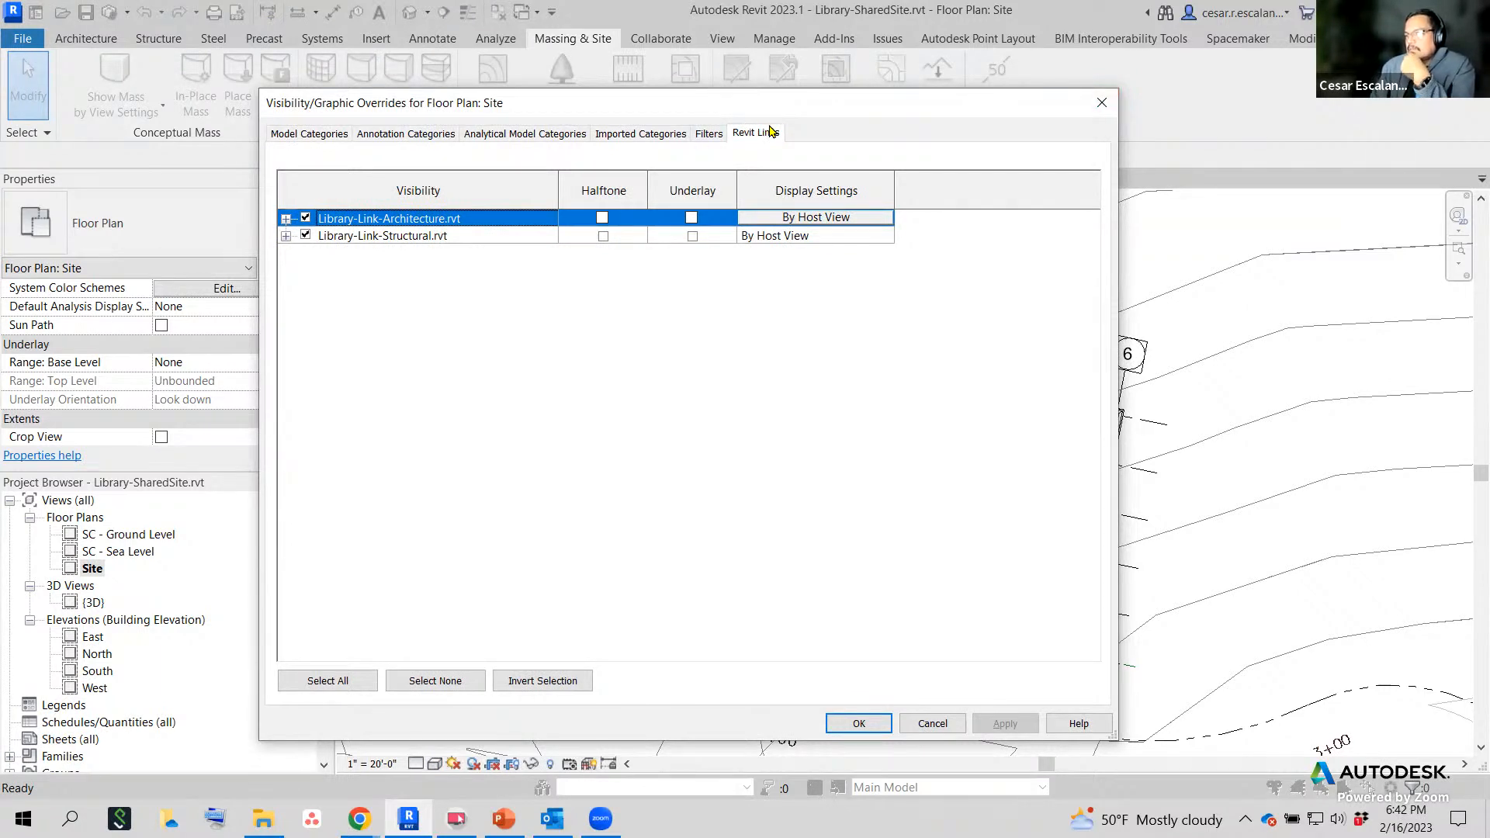
left_click(306, 235)
left_click(305, 218)
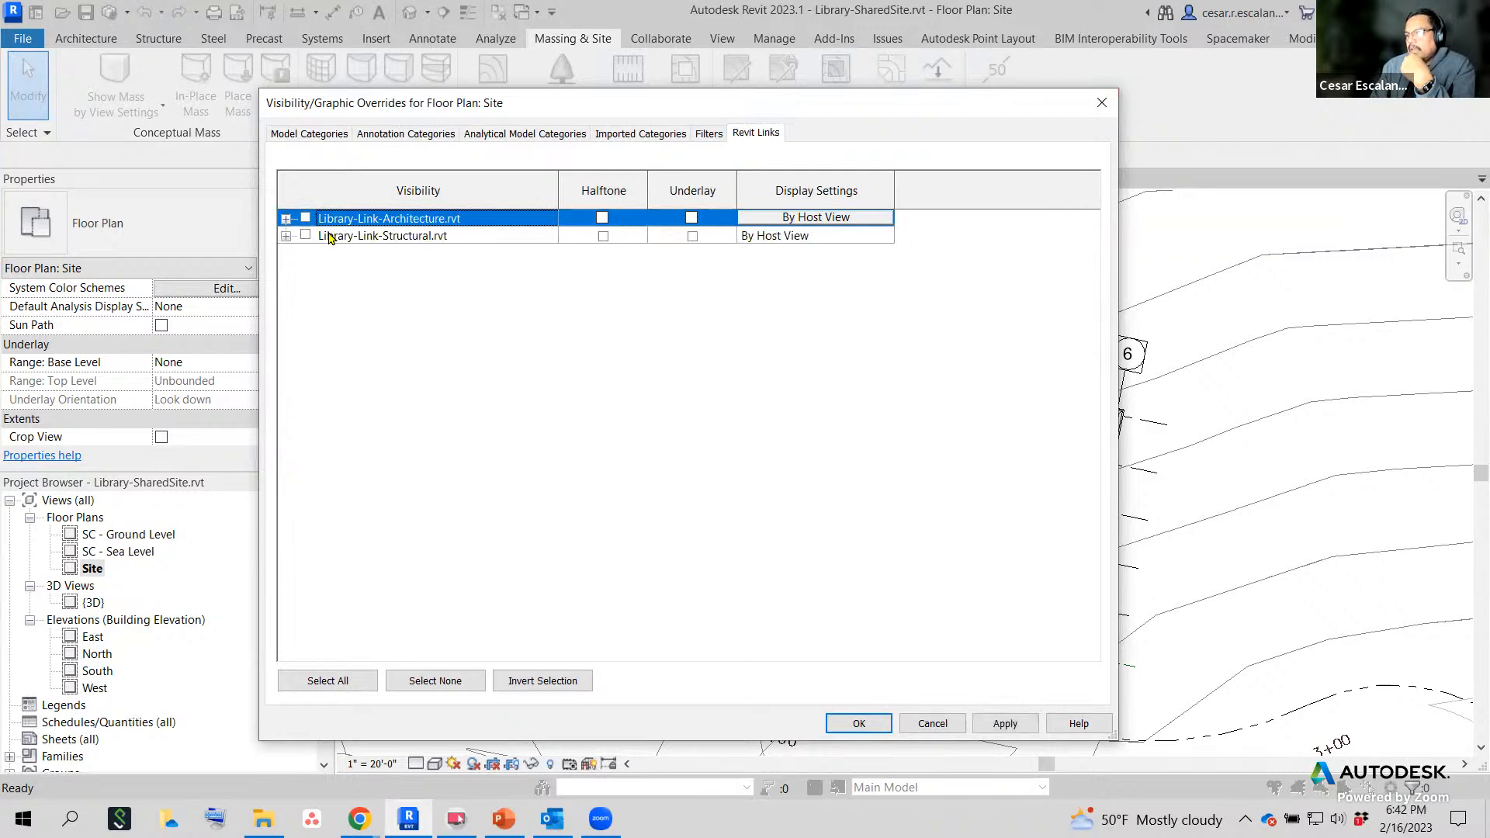
left_click(858, 723)
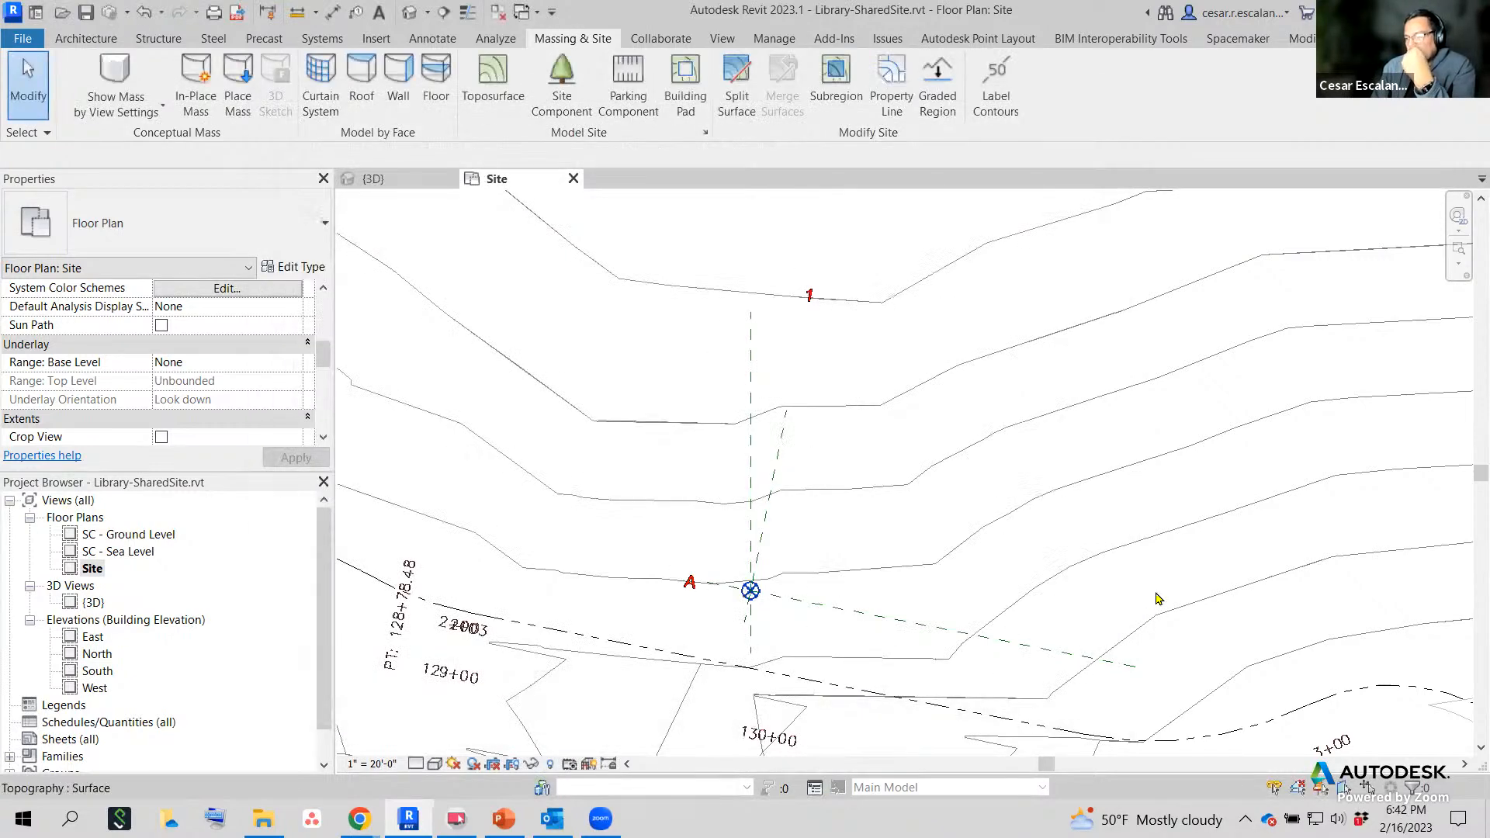
Set the Site plan's visual style to Wireframe to reveal the building outline in the civil DWG.
scroll(1148, 590, "down", 2)
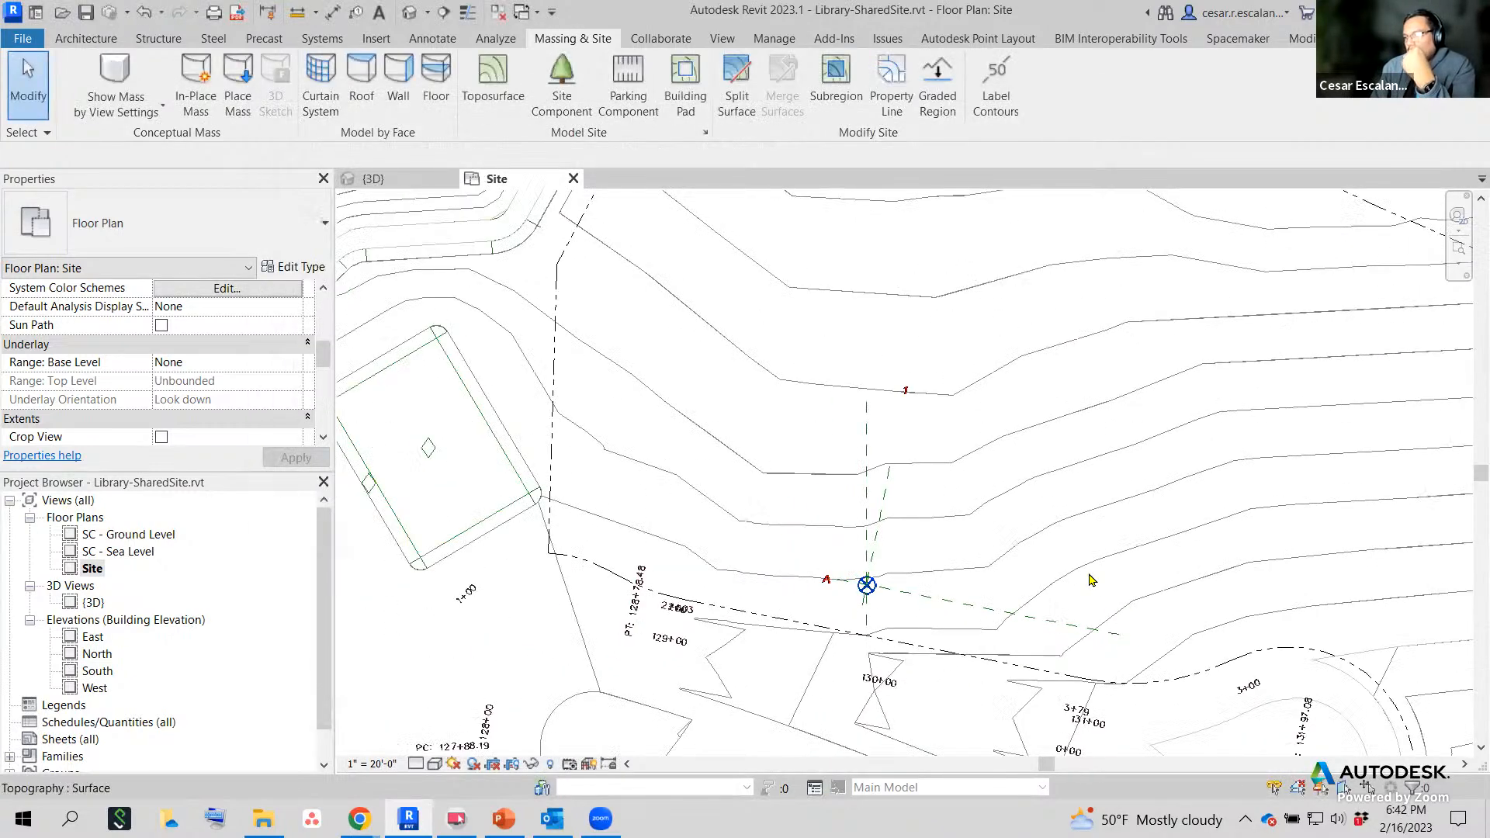
left_click(415, 765)
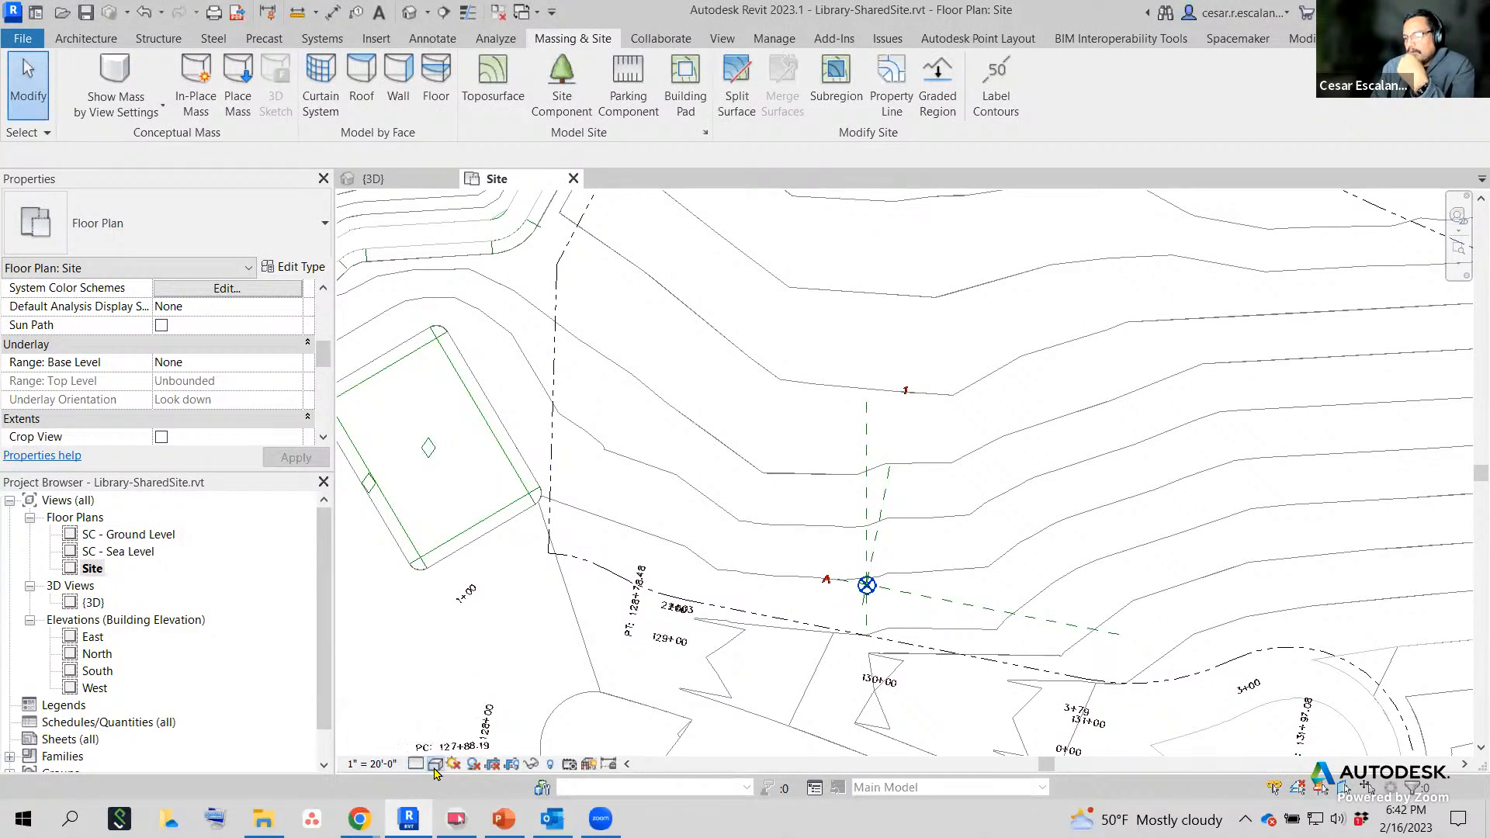
left_click(434, 764)
left_click(484, 667)
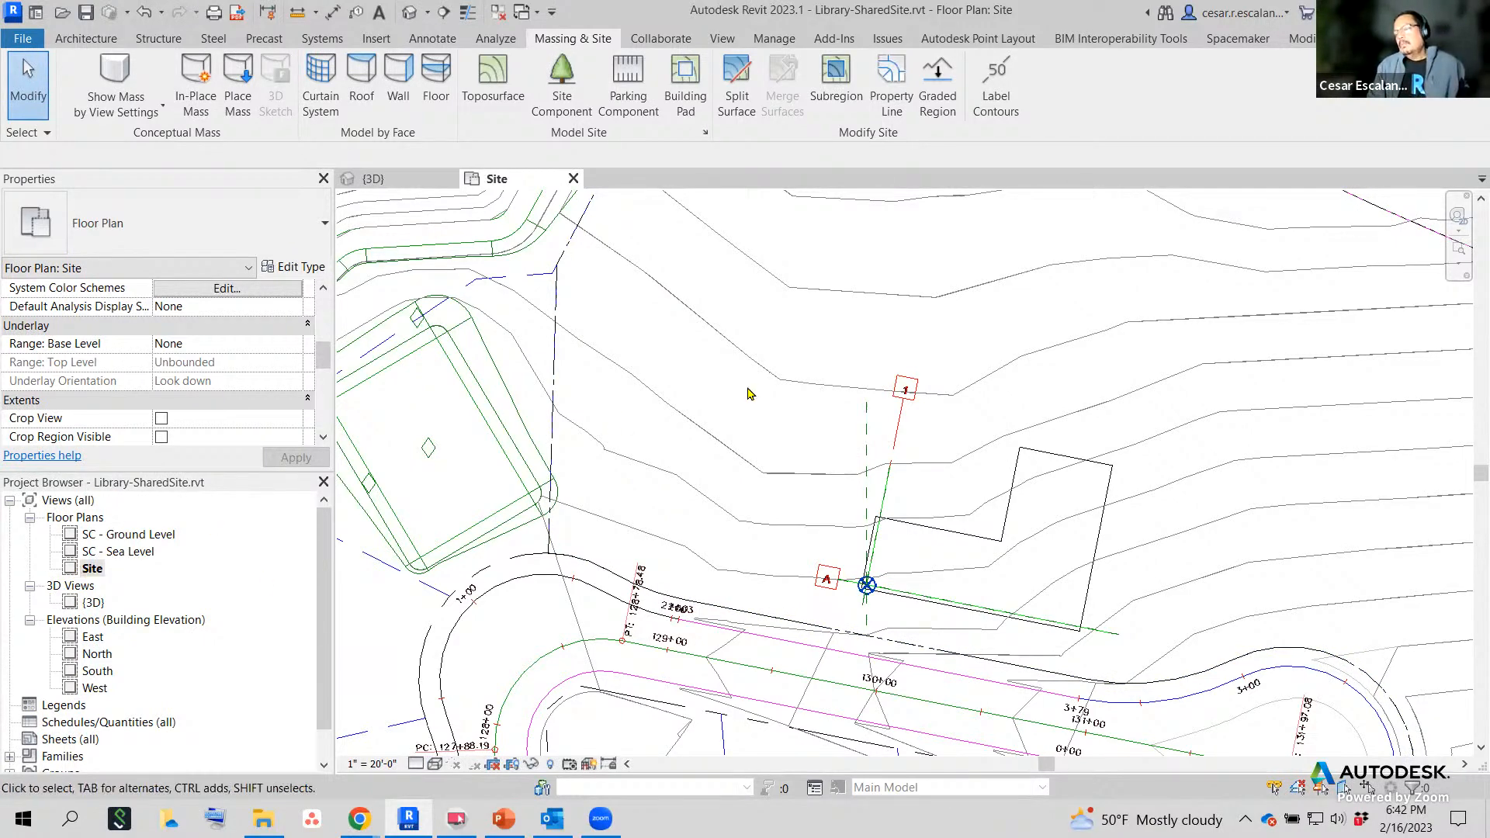
Check the Revit link visibility overrides and the visual style options of the Site plan without altering them.
key("v")
key("g")
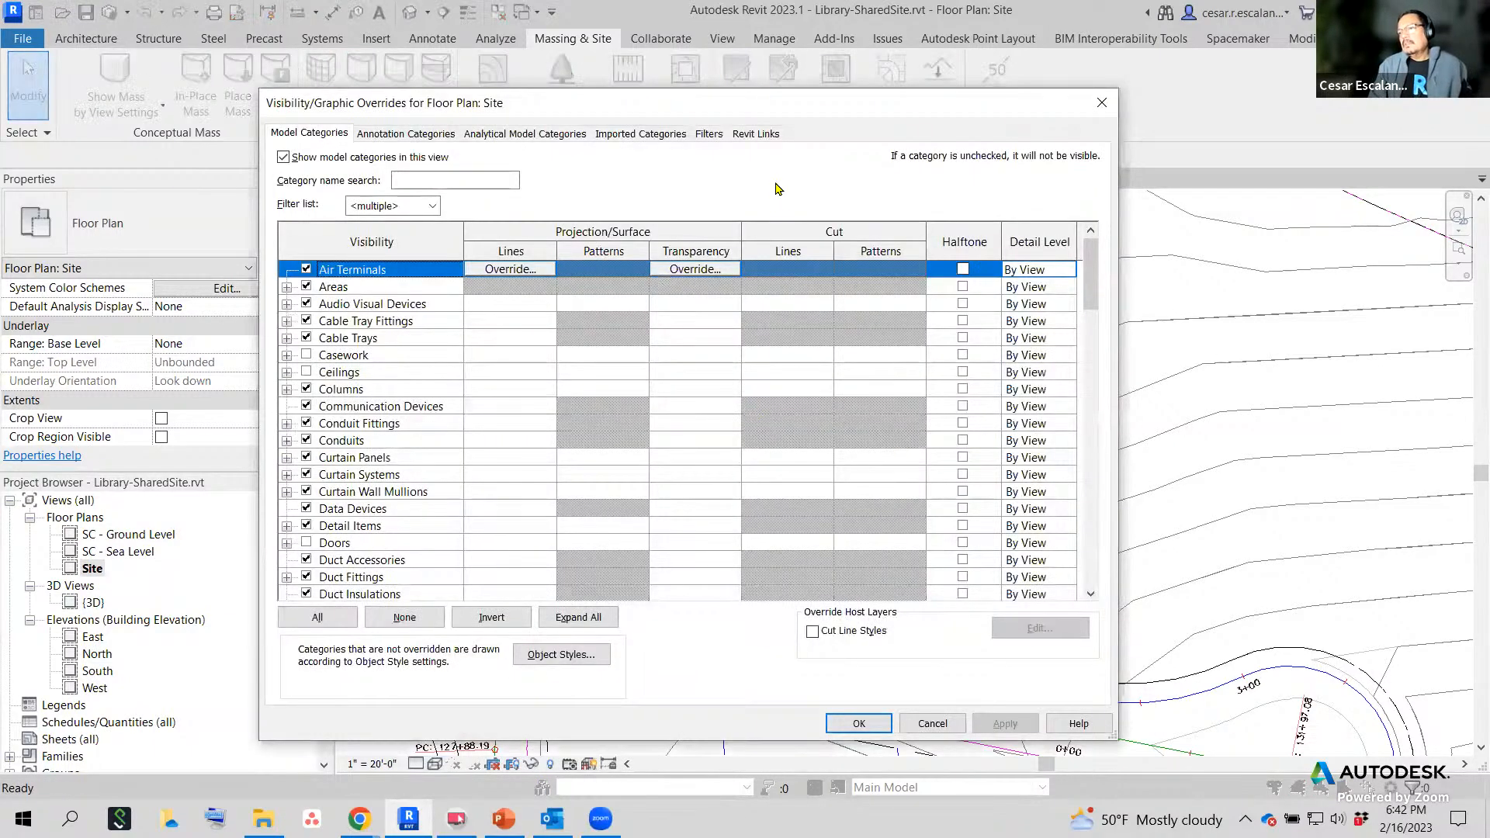
left_click(758, 137)
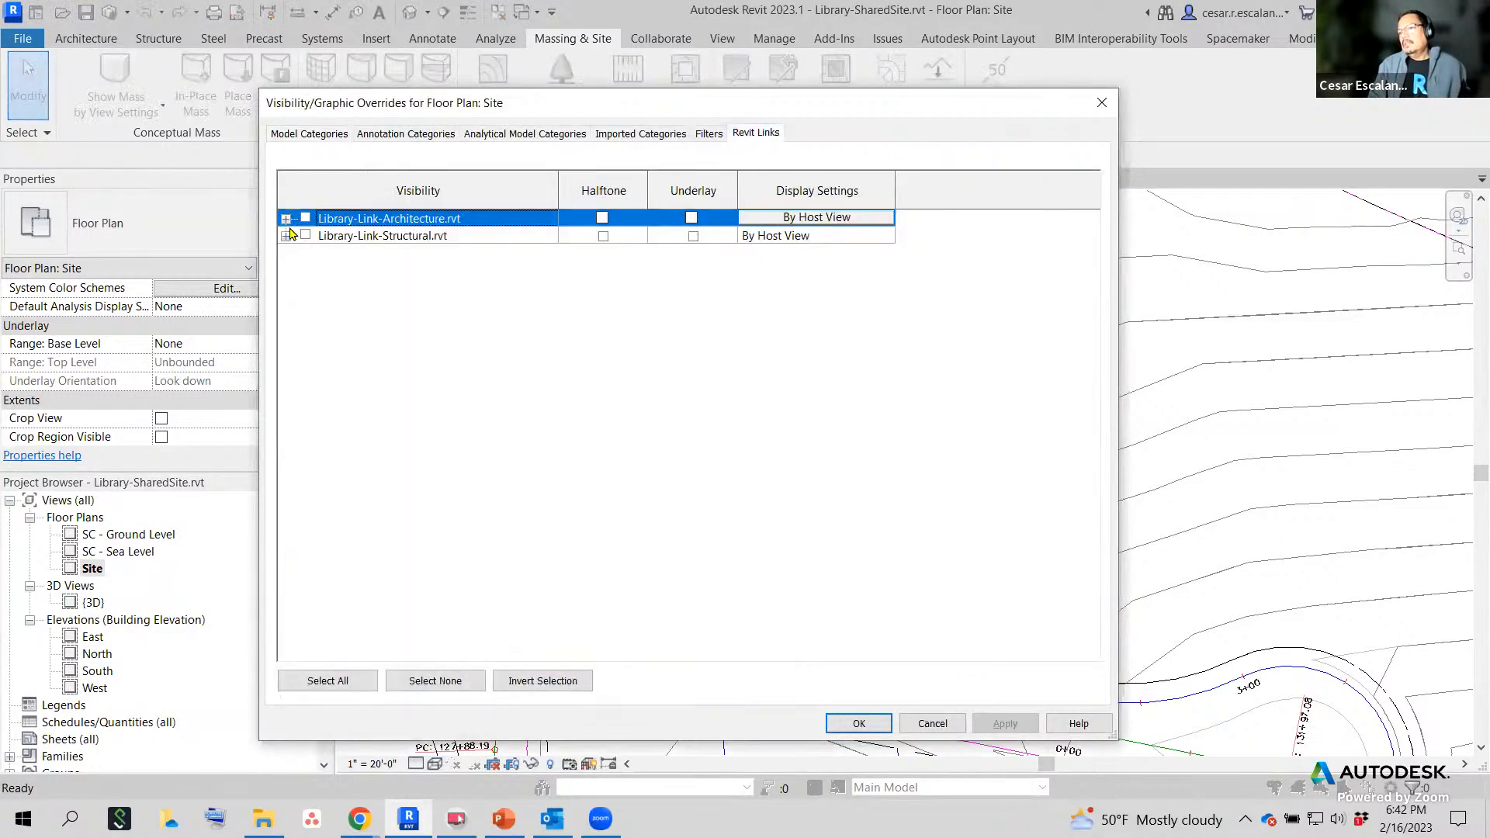
left_click(859, 724)
left_click(435, 766)
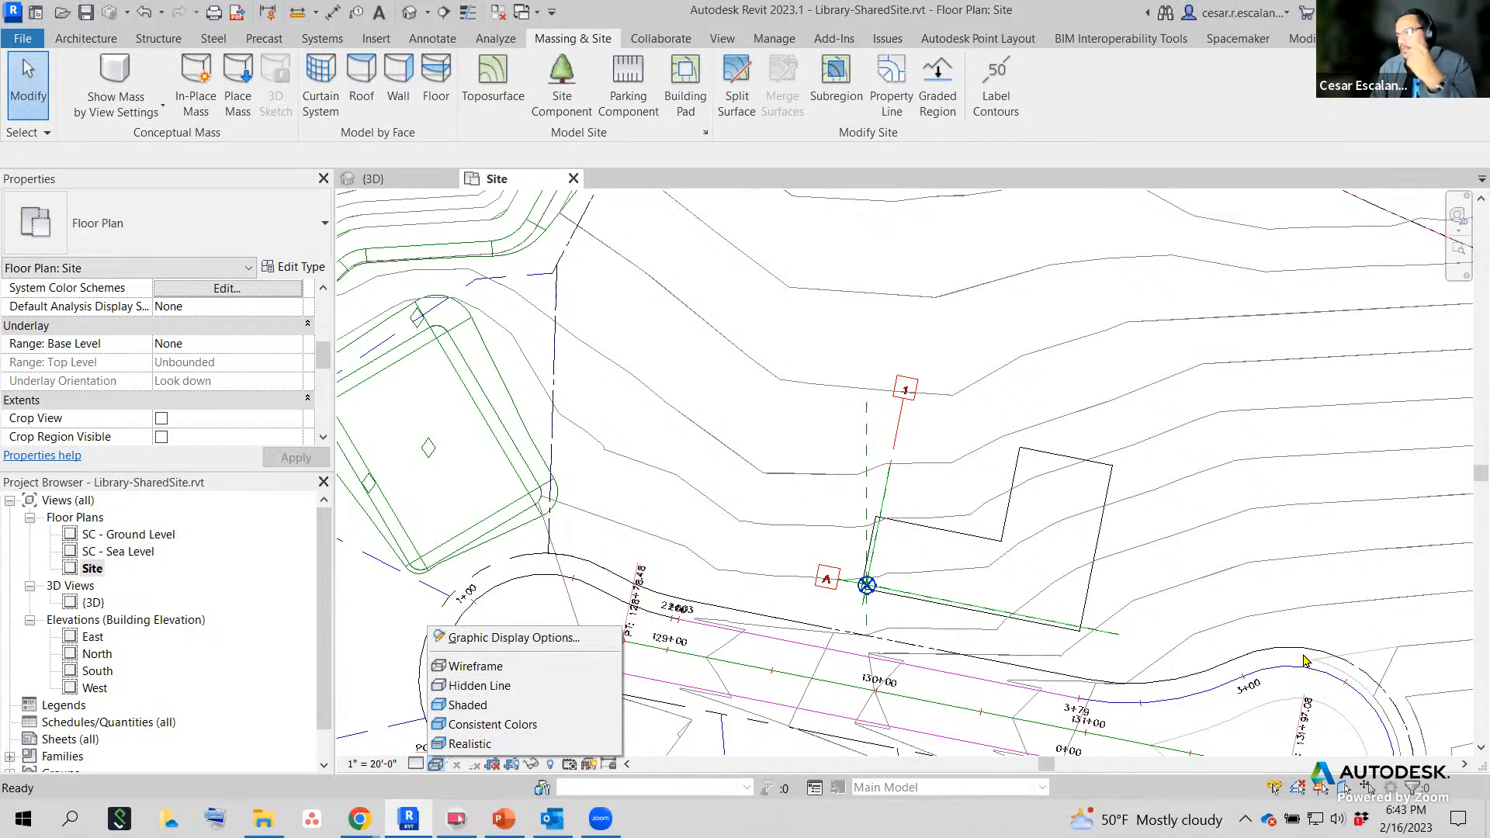
left_click(1215, 529)
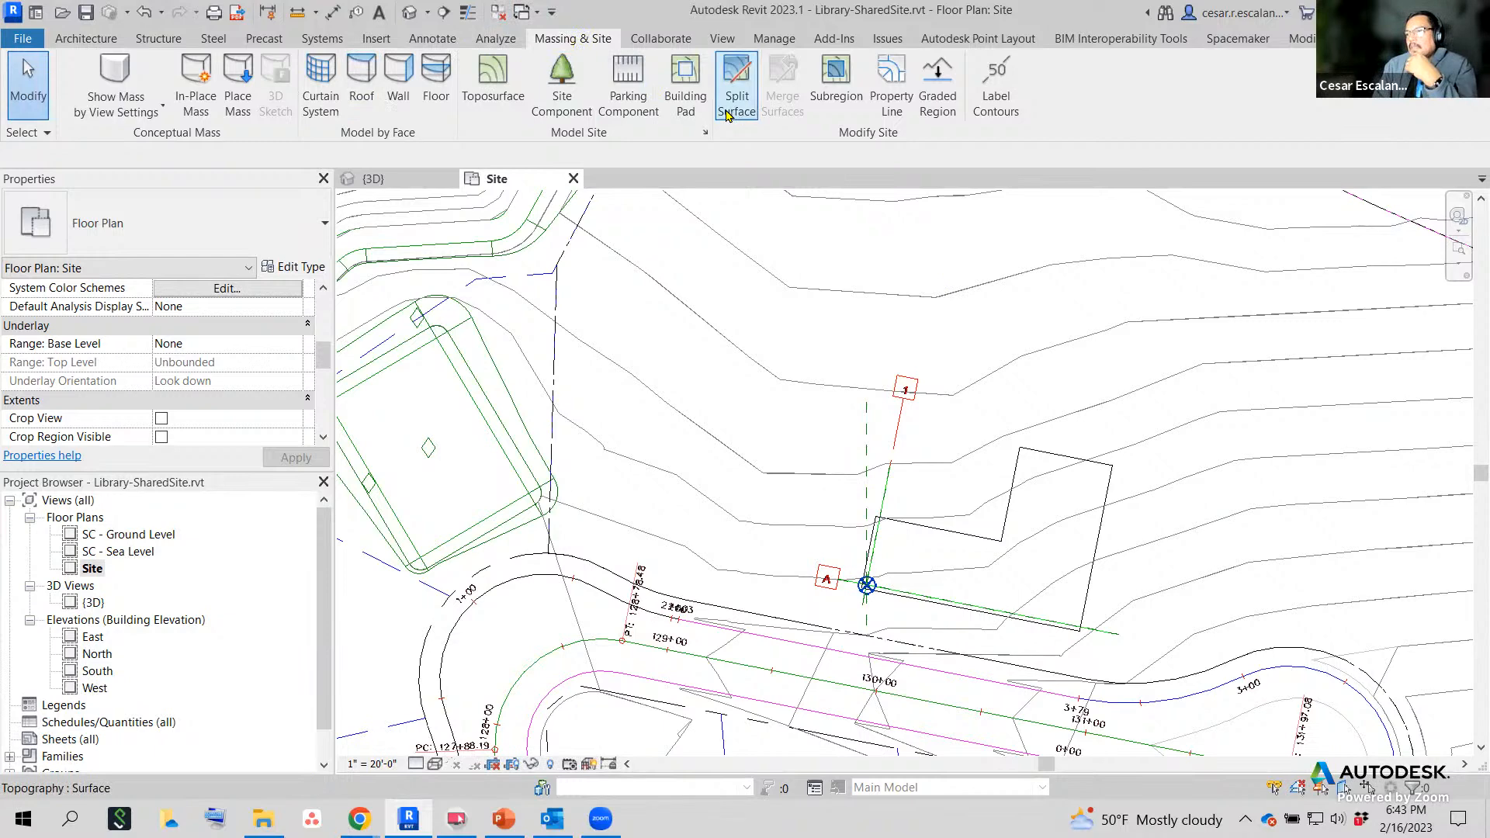
Start a Building Pad boundary sketch and set the pad to level SC - Ground Level with a height offset of -6".
left_click(683, 95)
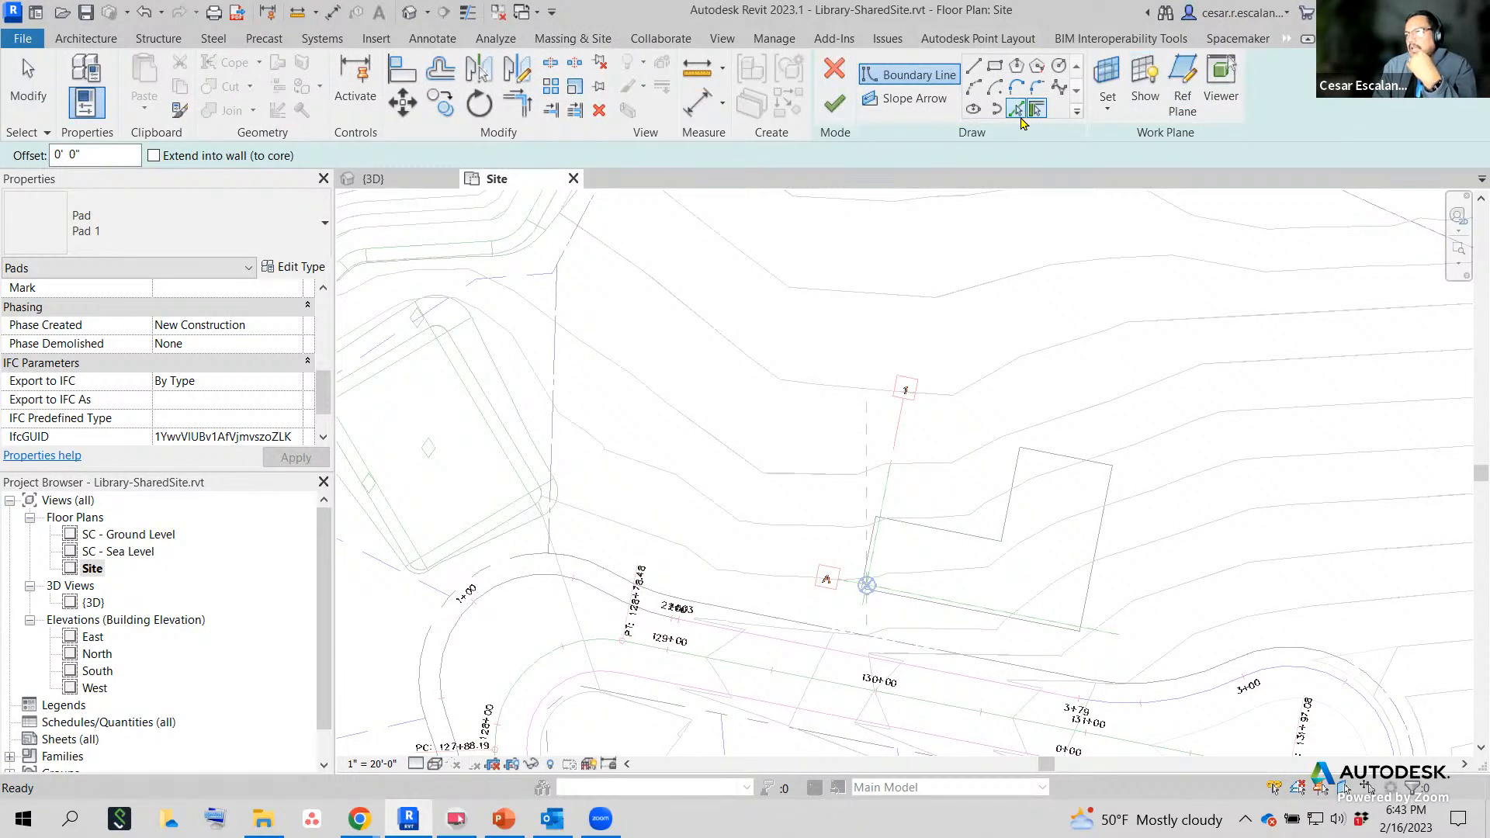
left_click(883, 77)
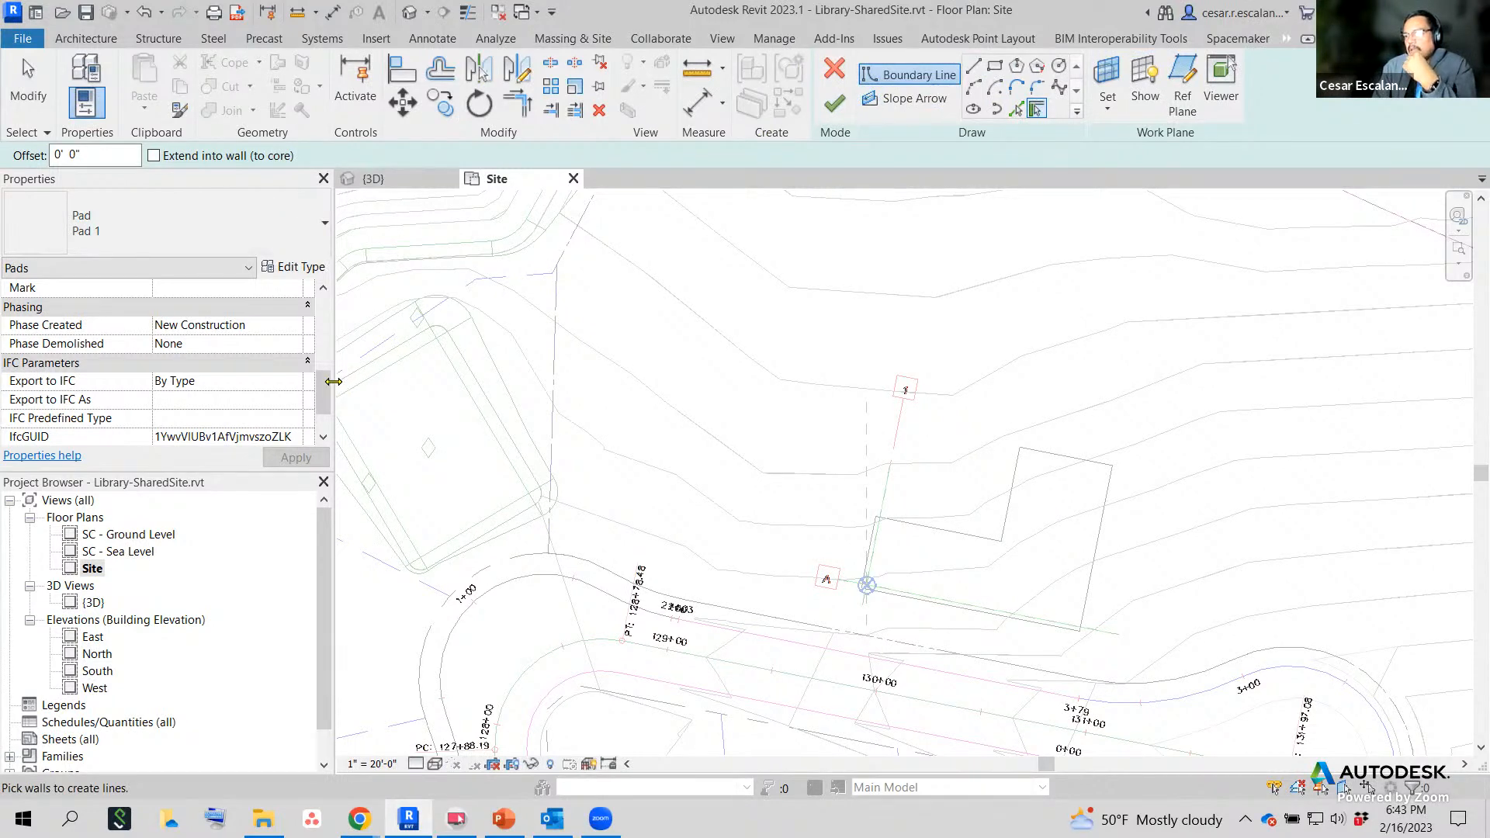
left_click_drag(327, 389, 333, 308)
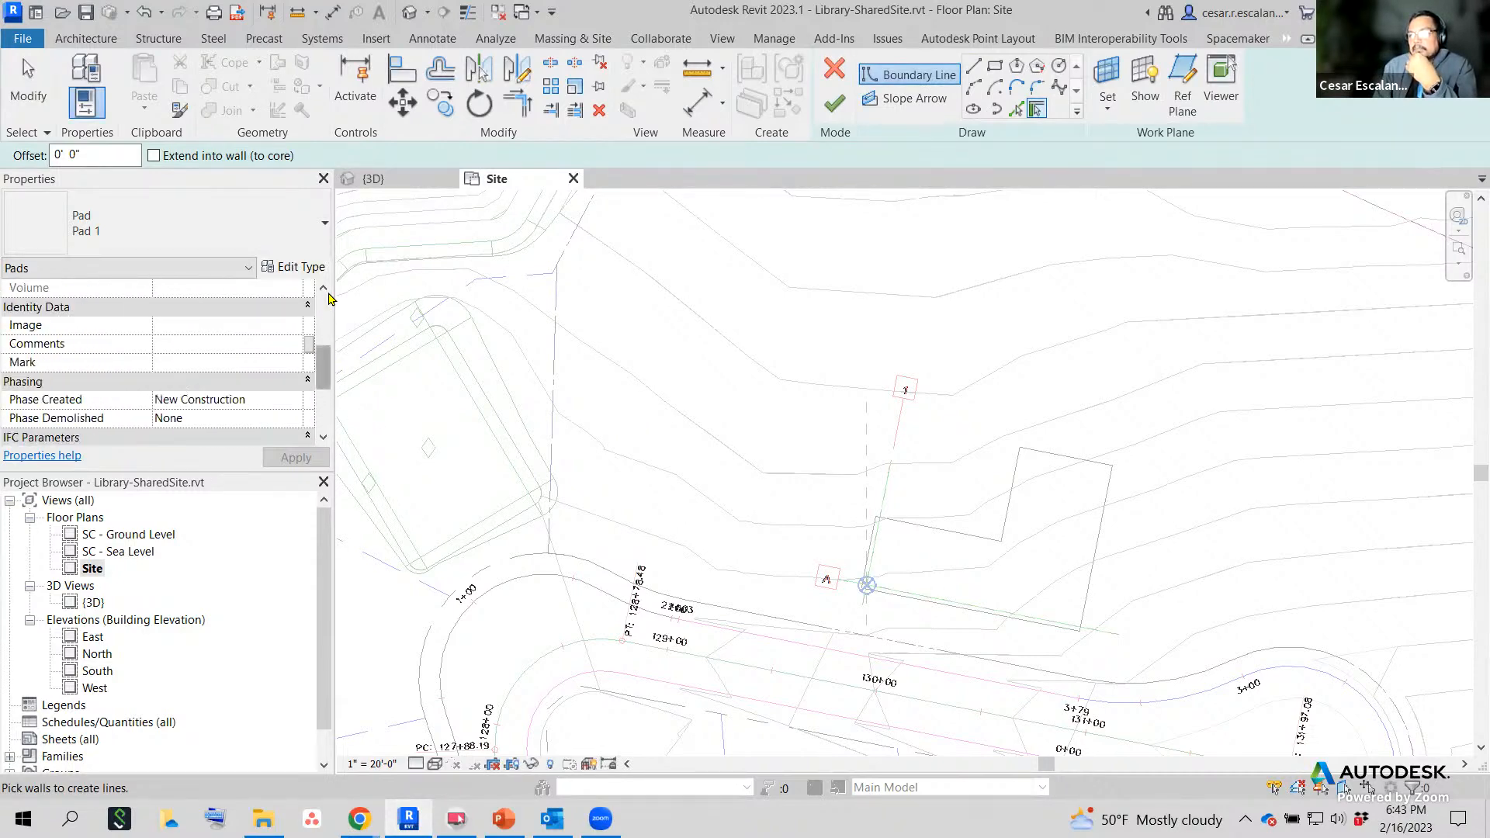
left_click_drag(327, 369, 327, 317)
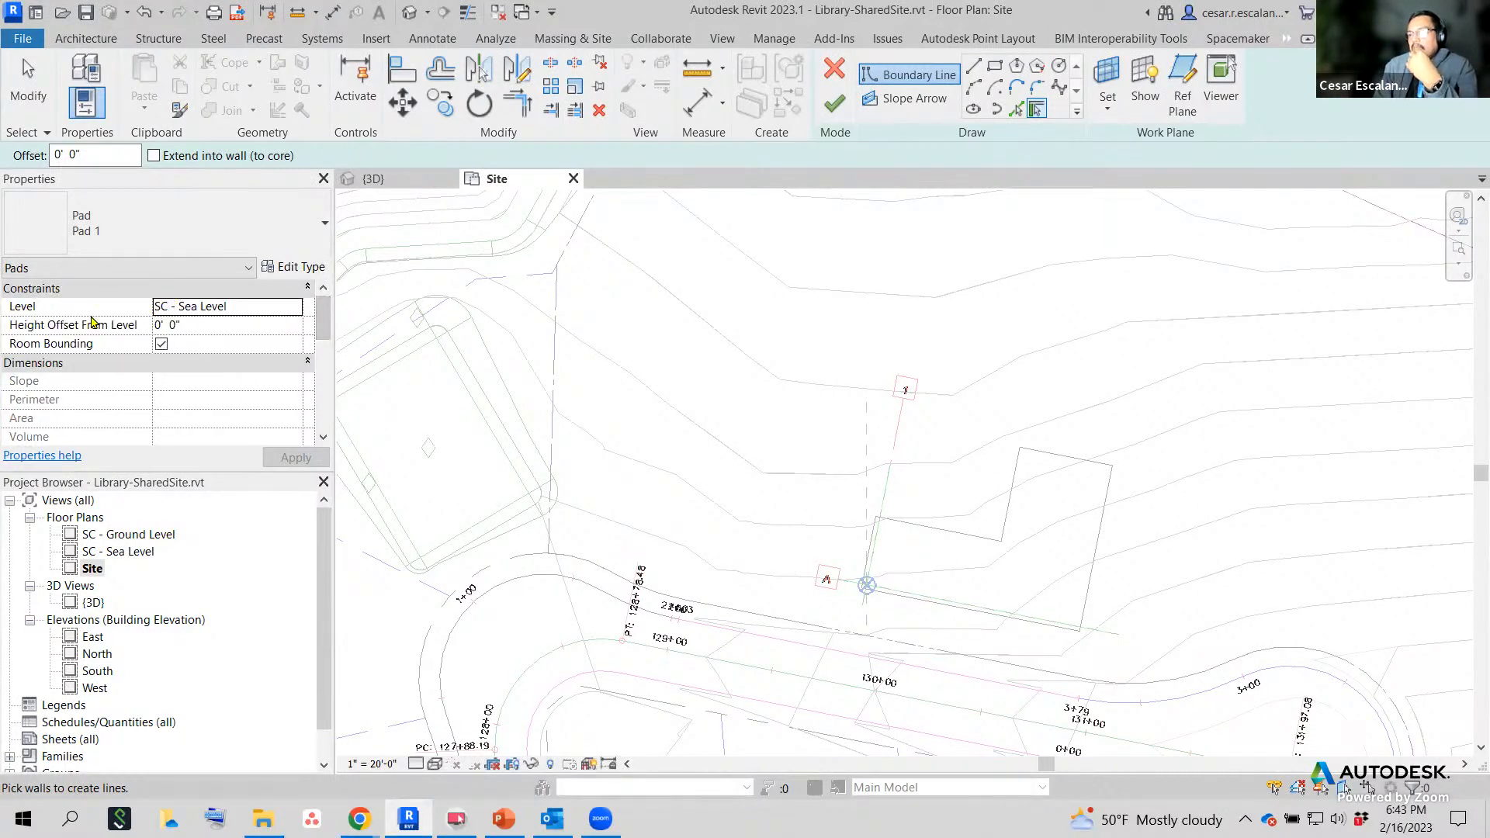
left_click(298, 308)
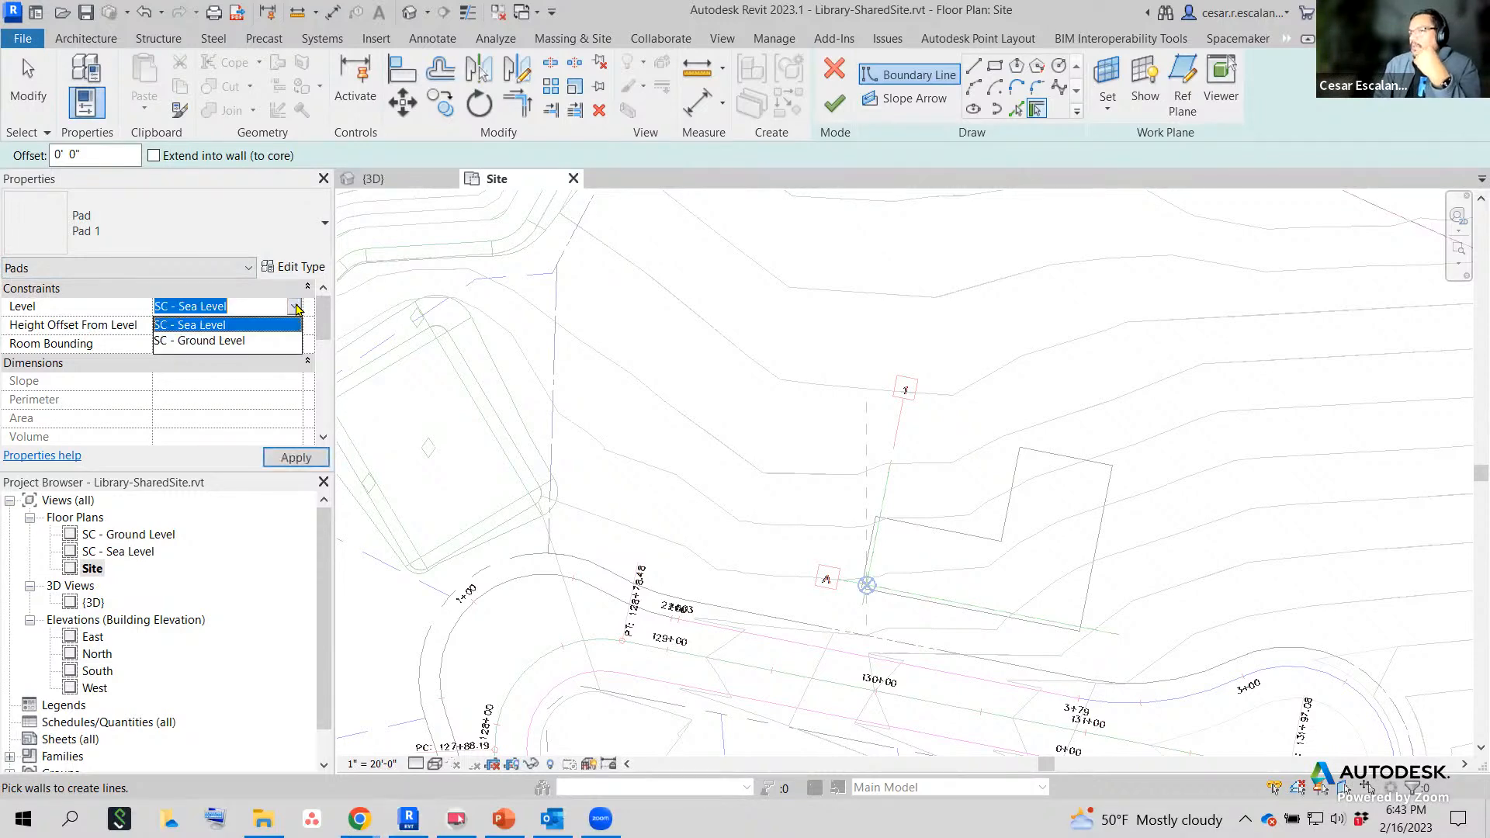
left_click(226, 342)
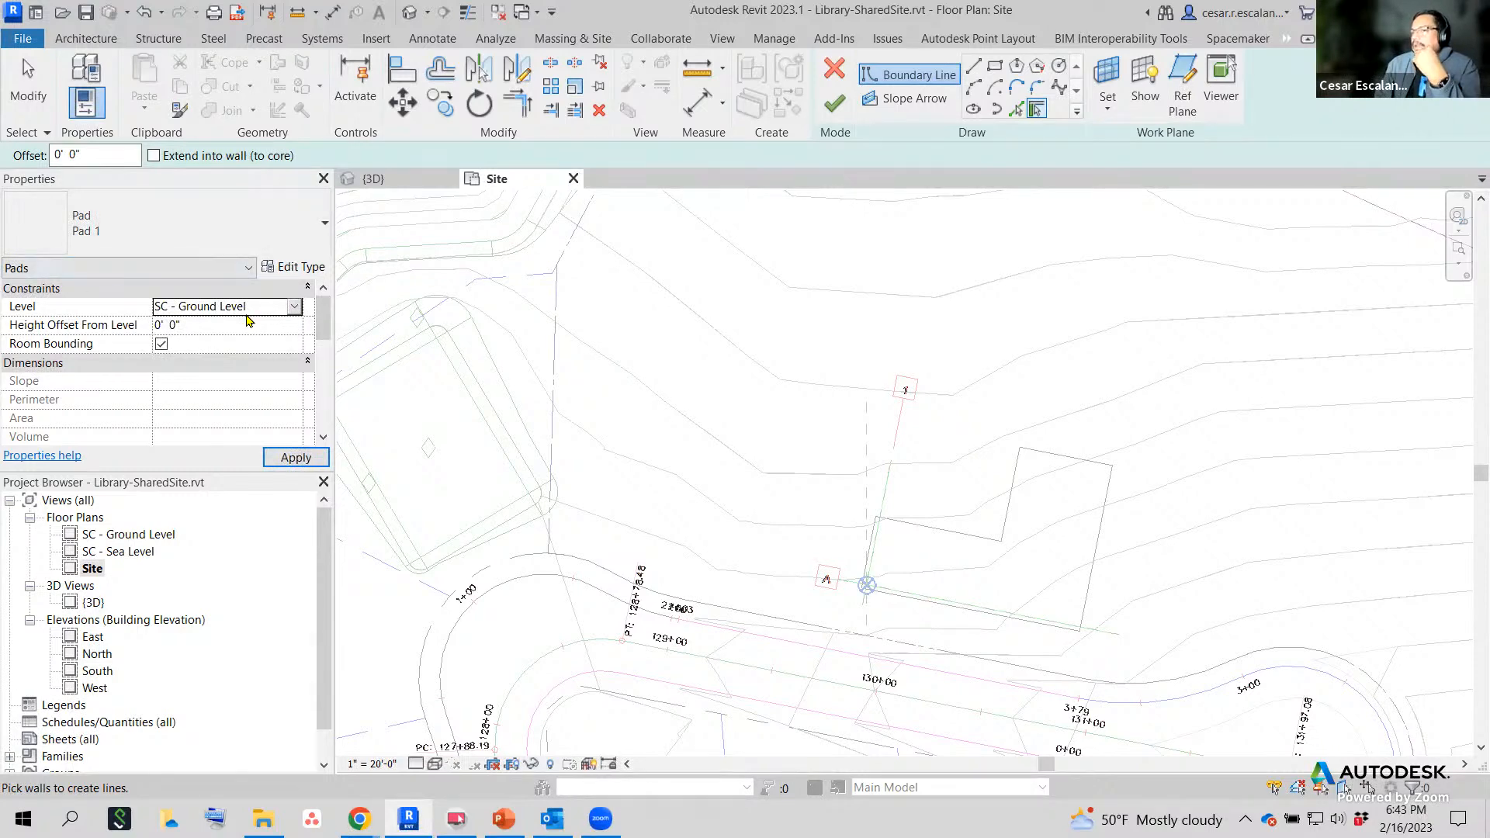
left_click(215, 326)
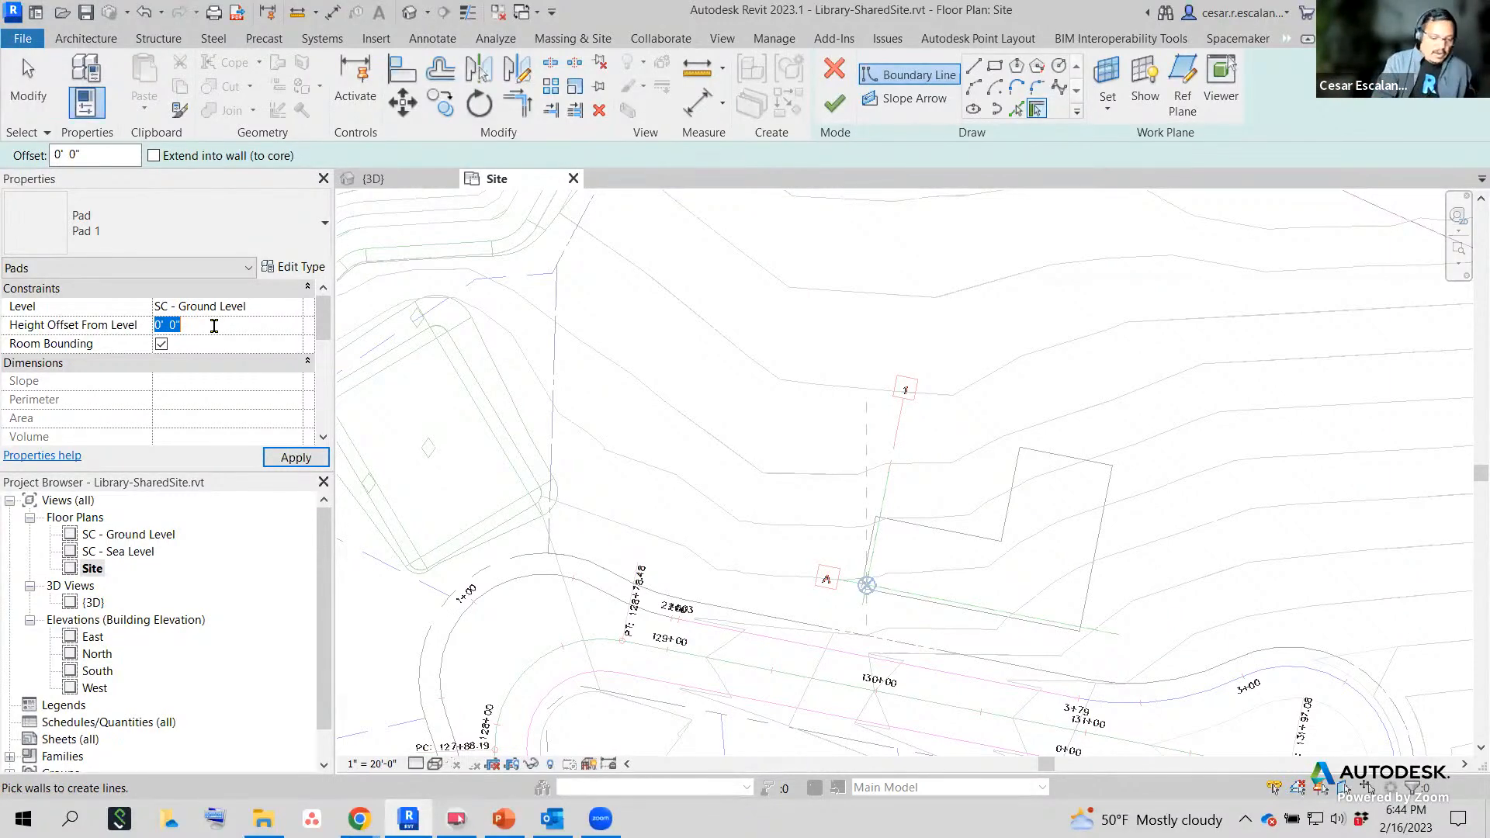
type("-6")
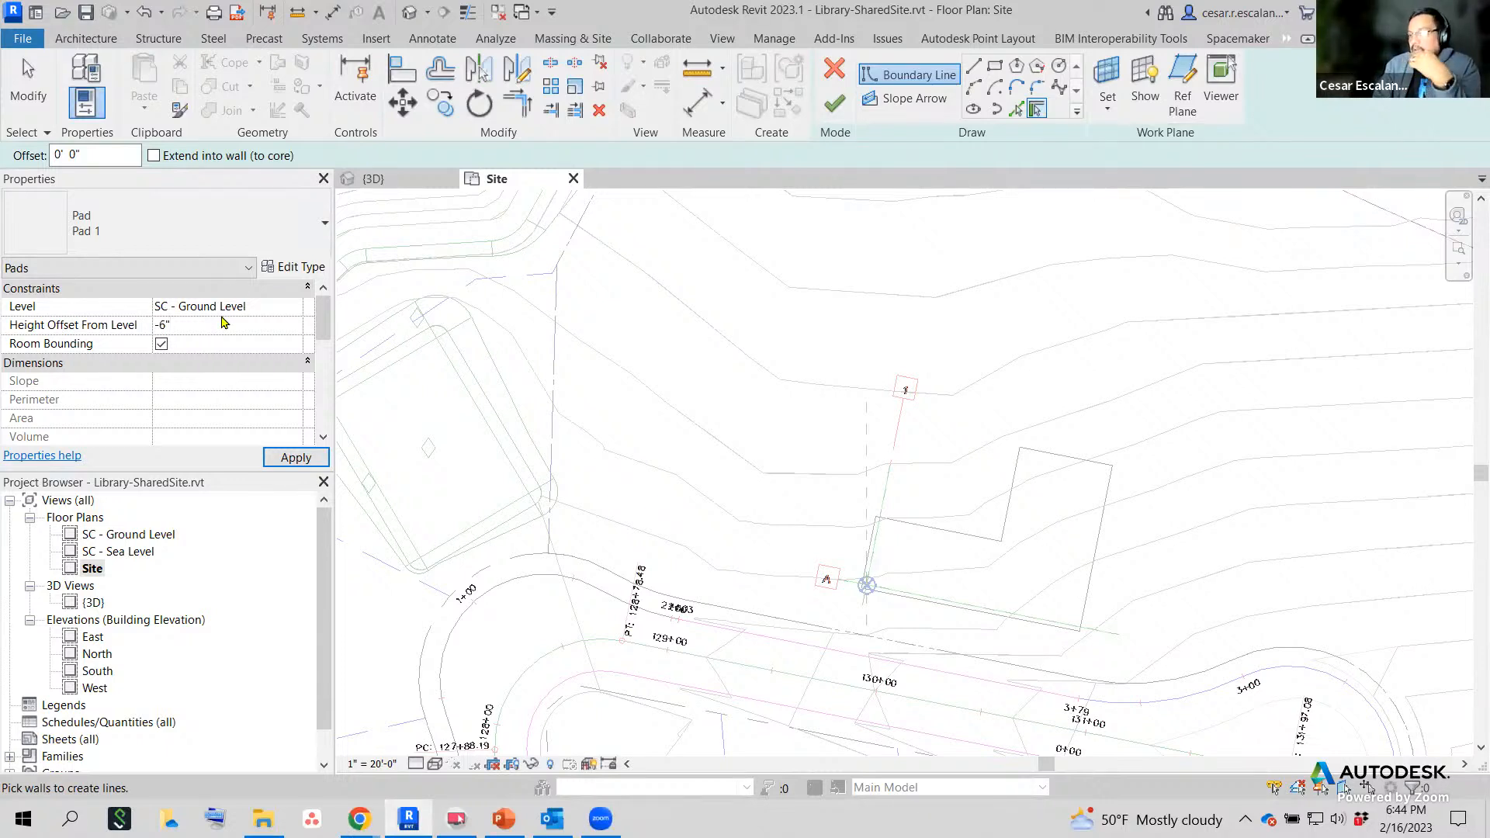
left_click(295, 458)
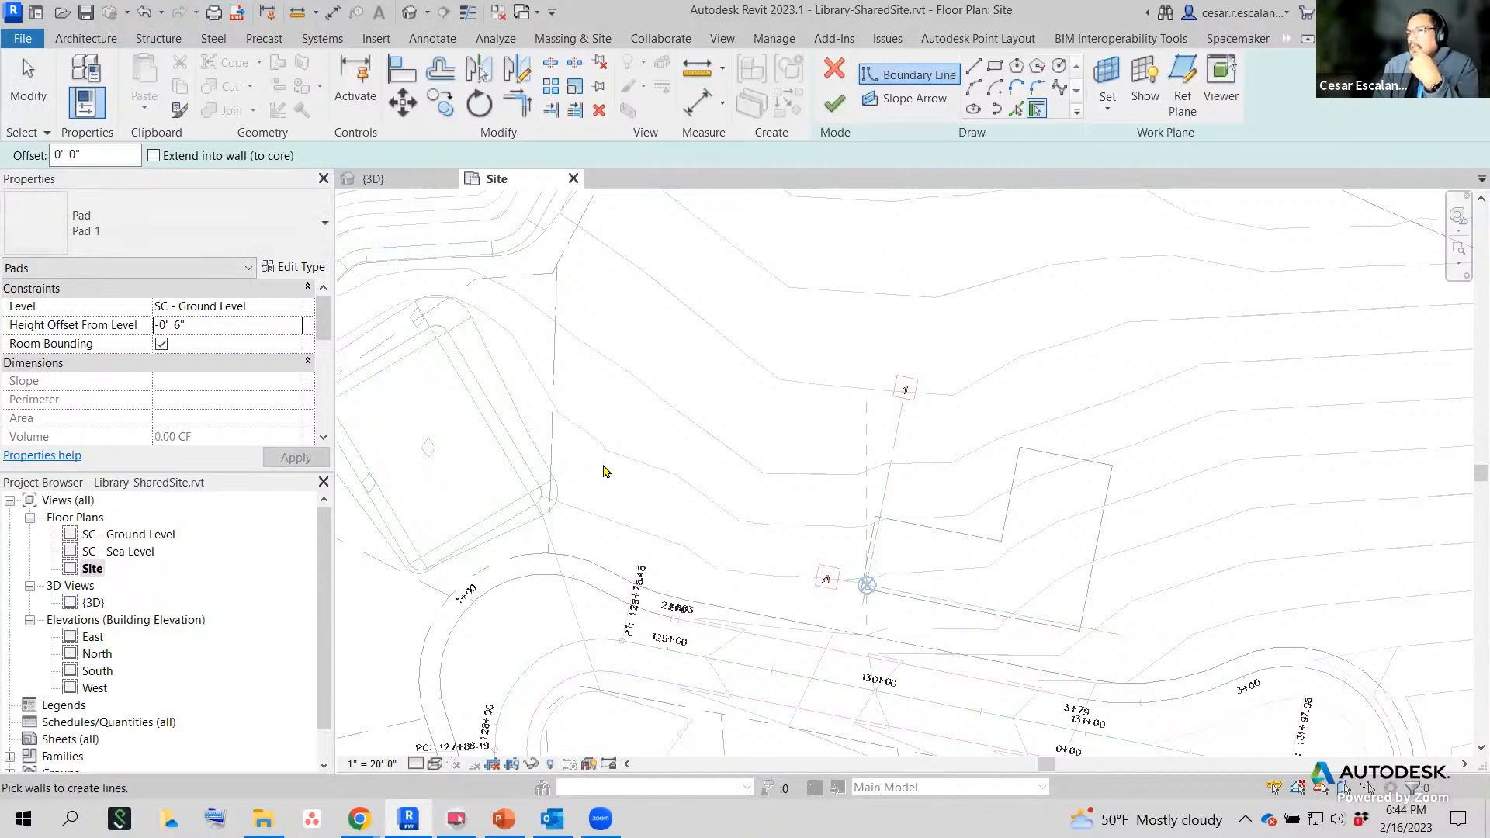
Trace the L-shaped building outline from the civil DWG with Pick Lines as the pad boundary and finish the sketch.
left_click(1014, 111)
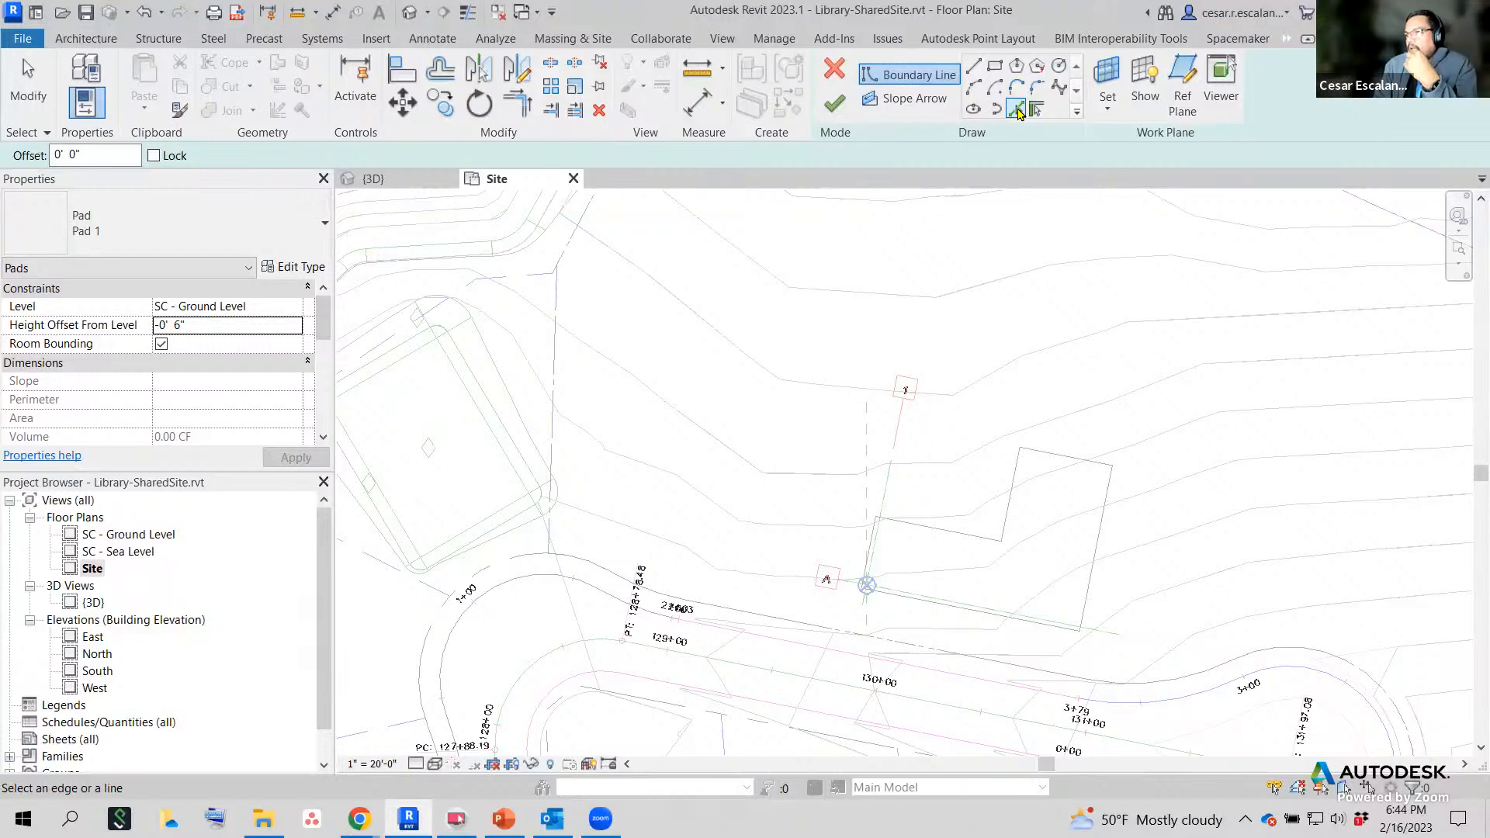
left_click(1007, 516)
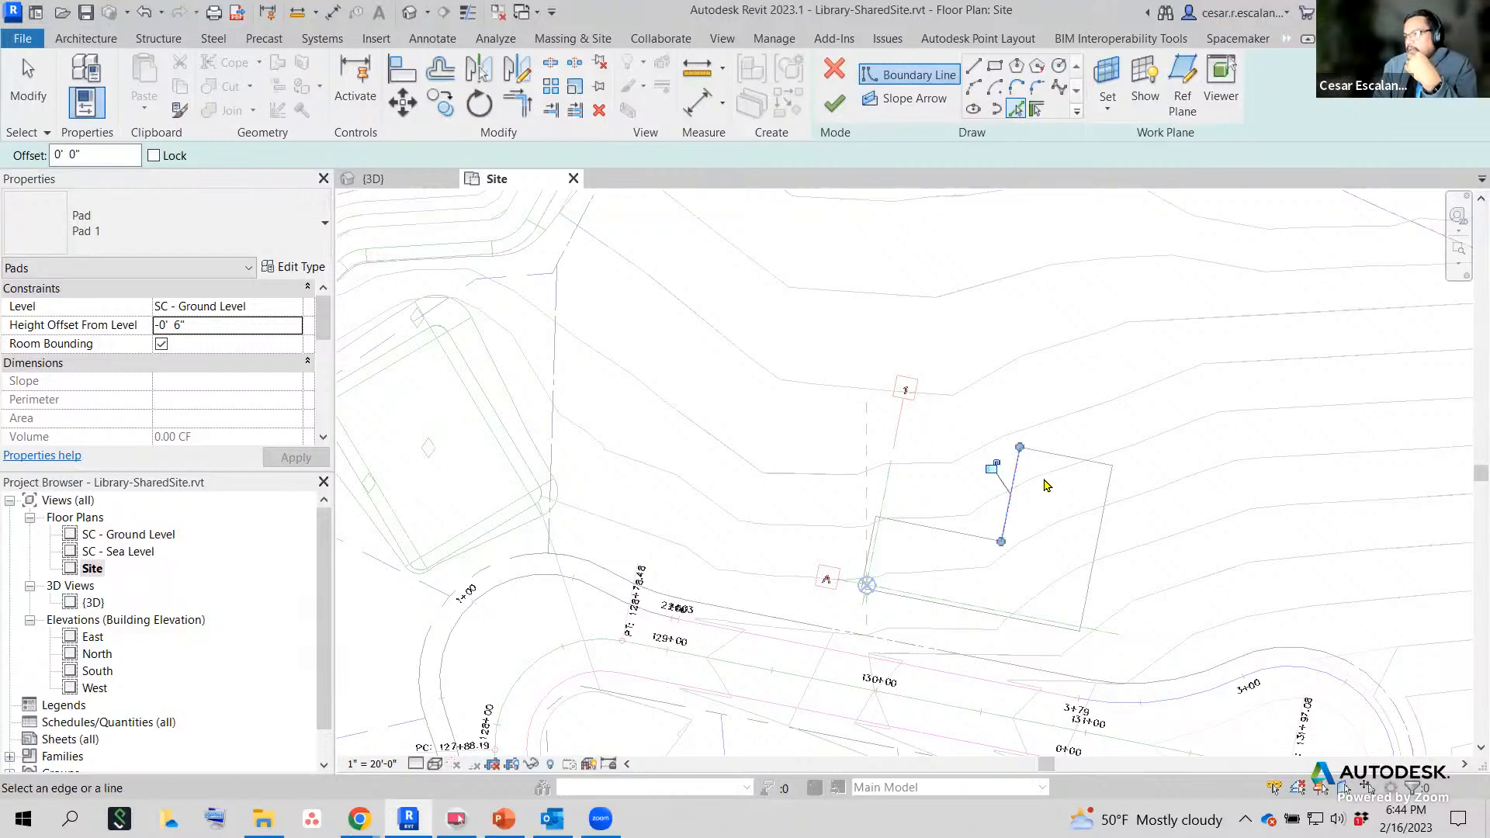
left_click(1055, 461)
left_click(1097, 522)
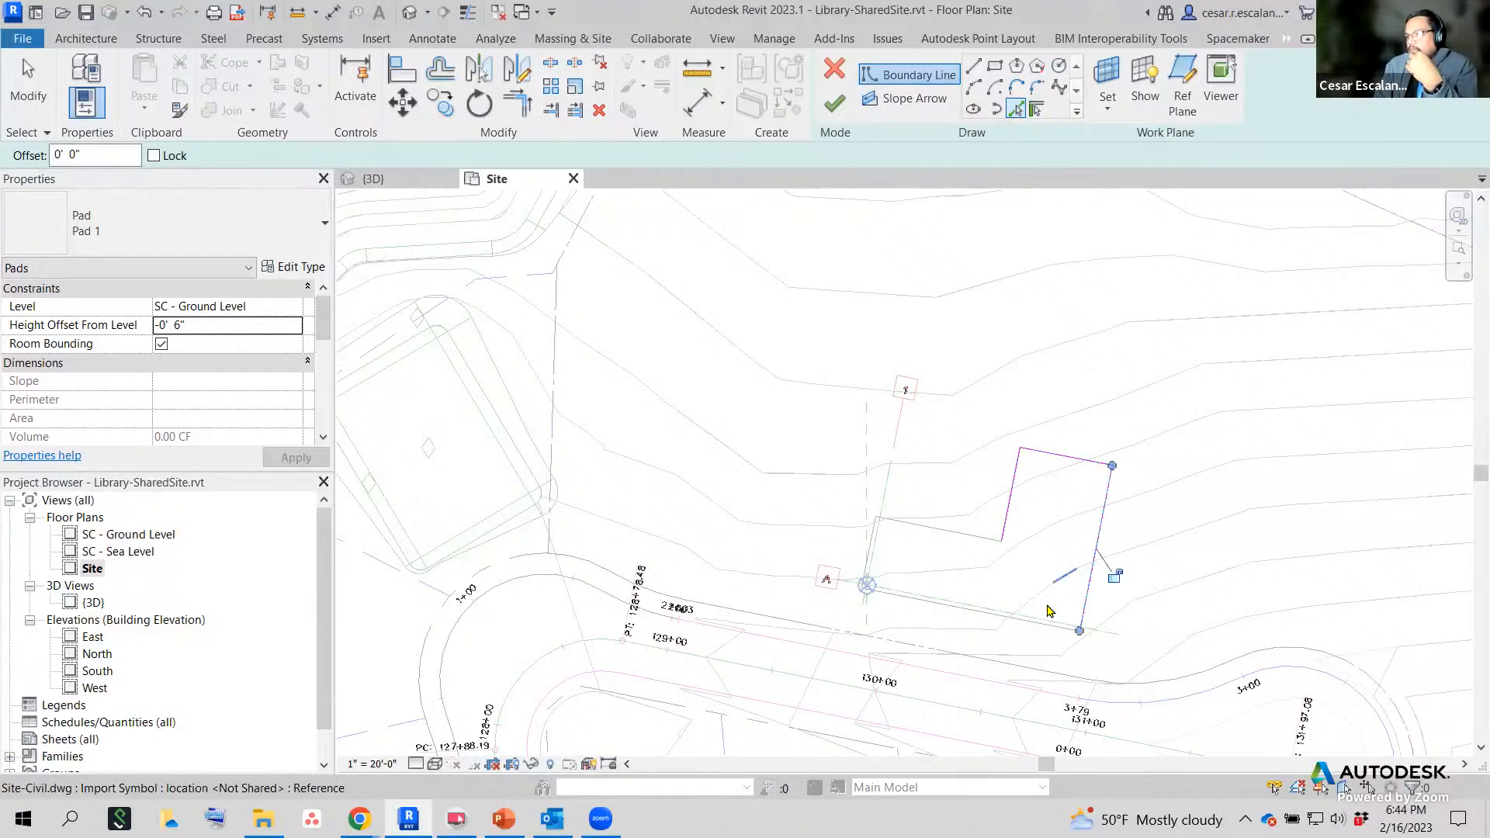
left_click(1039, 632)
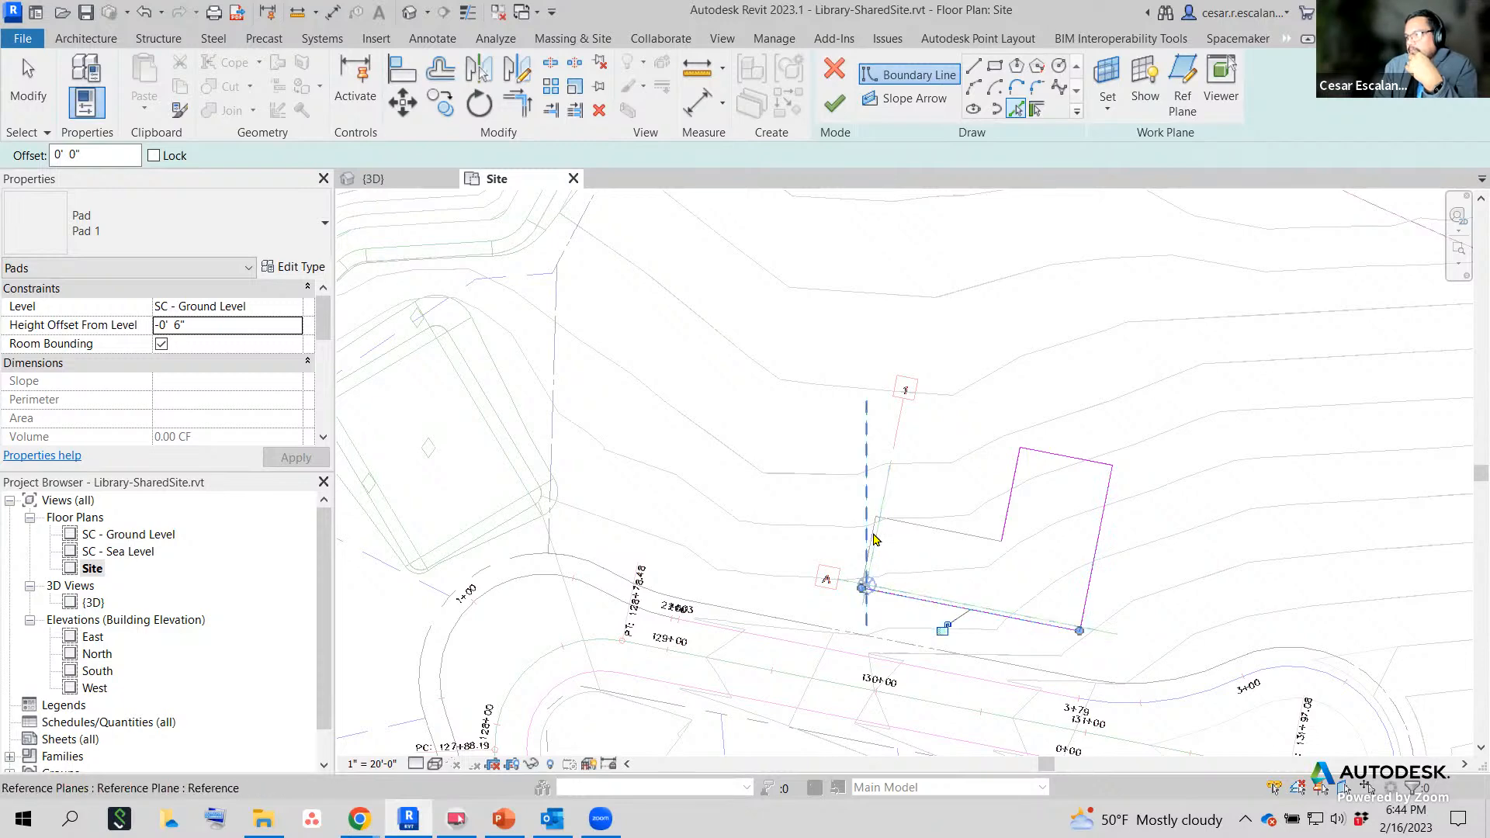
scroll(872, 532, "up", 2)
left_click(949, 522)
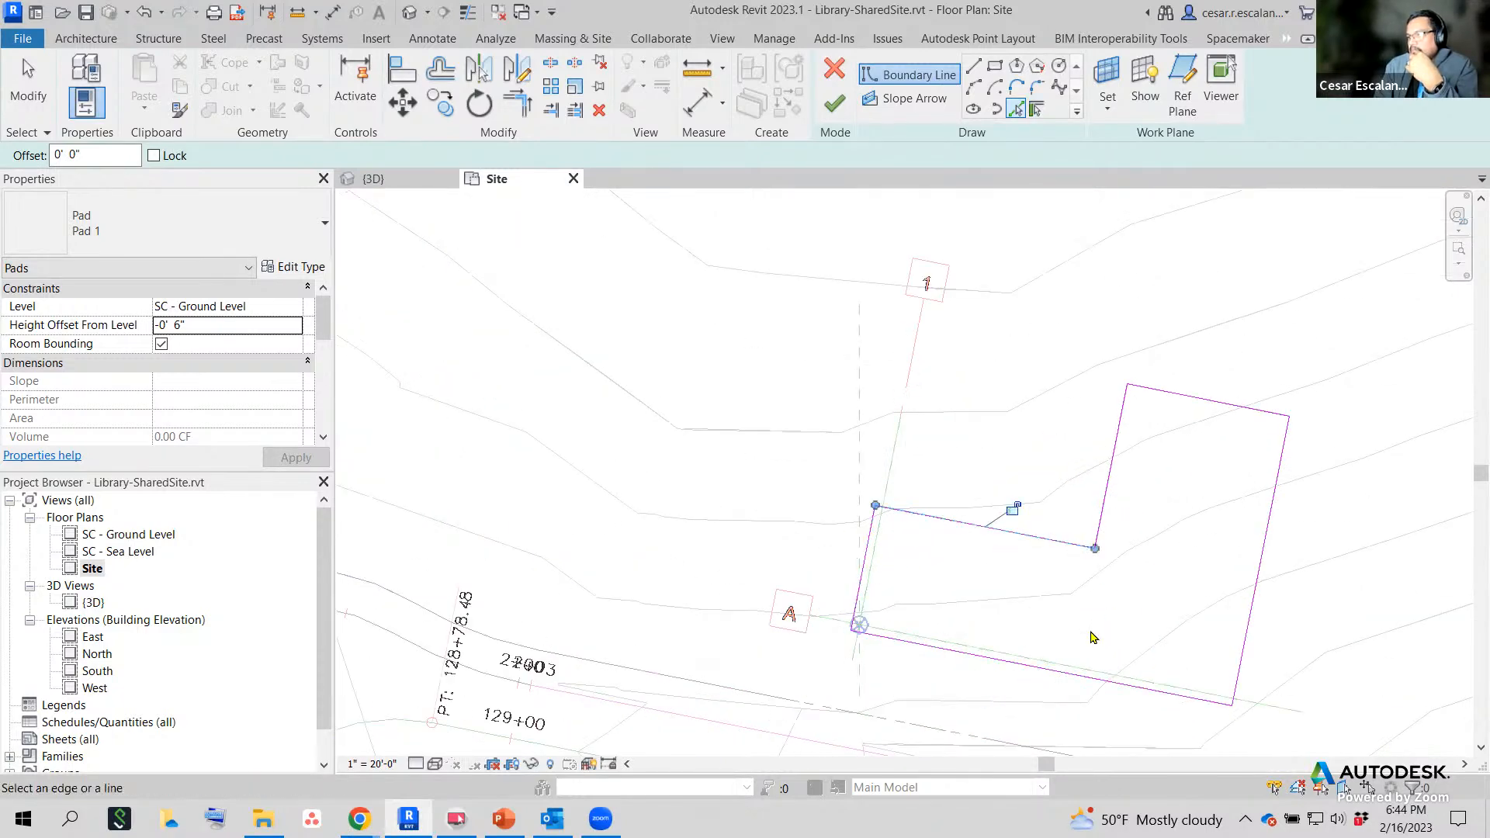
left_click(830, 105)
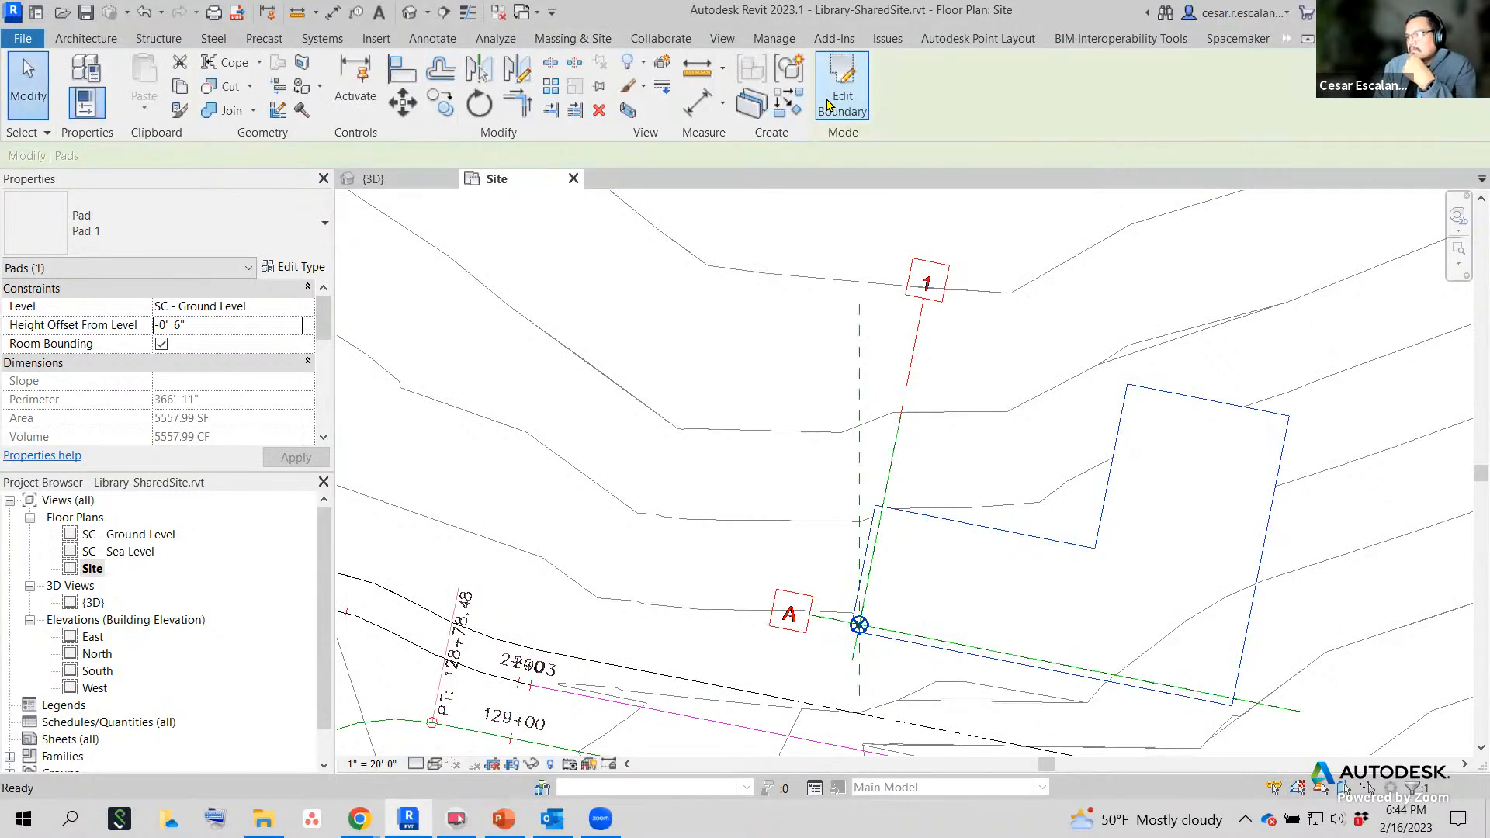
Inspect the new building pad beneath the linked library building in the {3D} view from several angles.
left_click(419, 179)
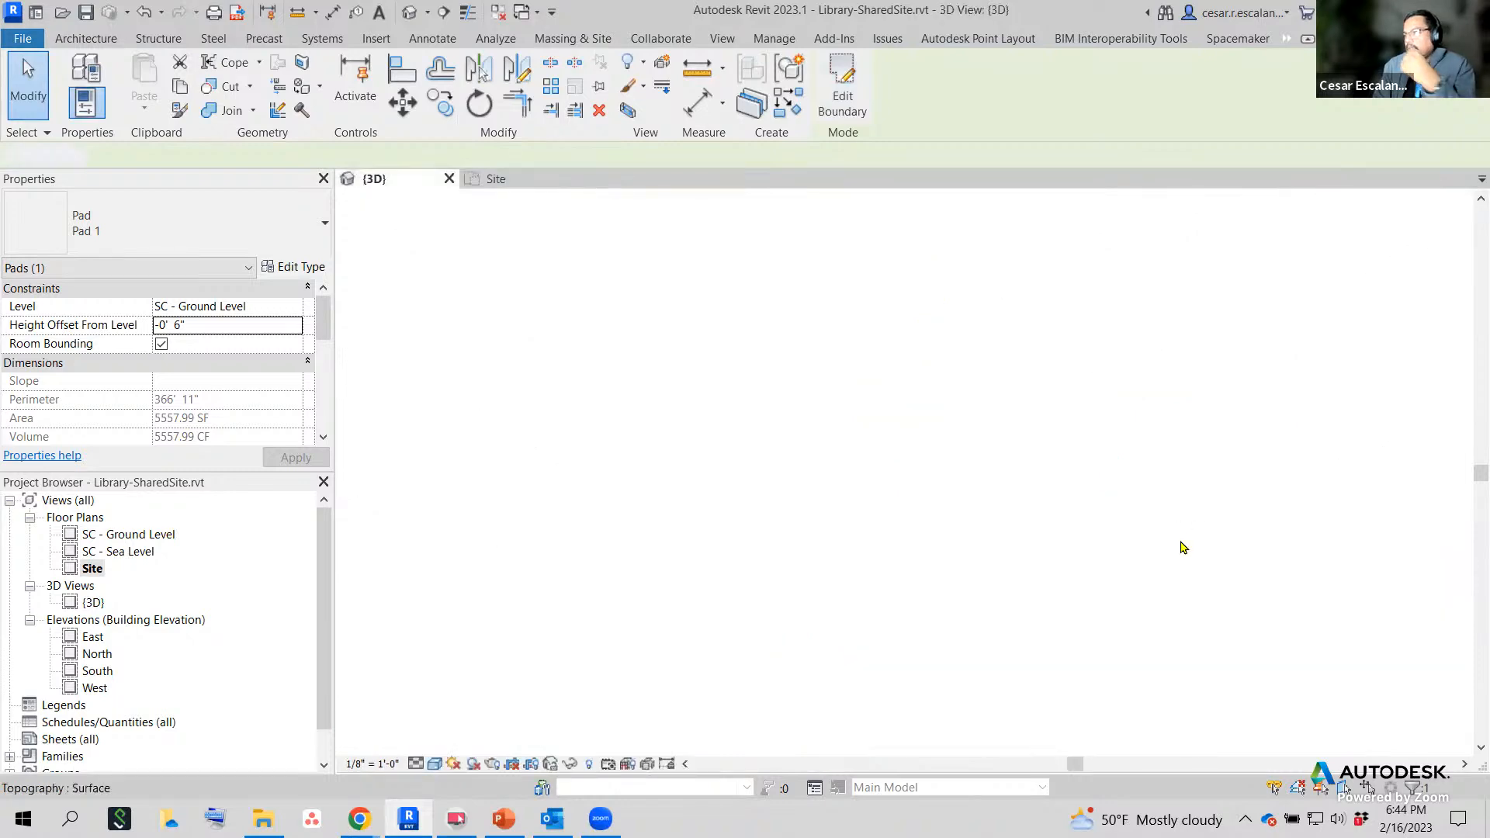
scroll(959, 373, "up", 5)
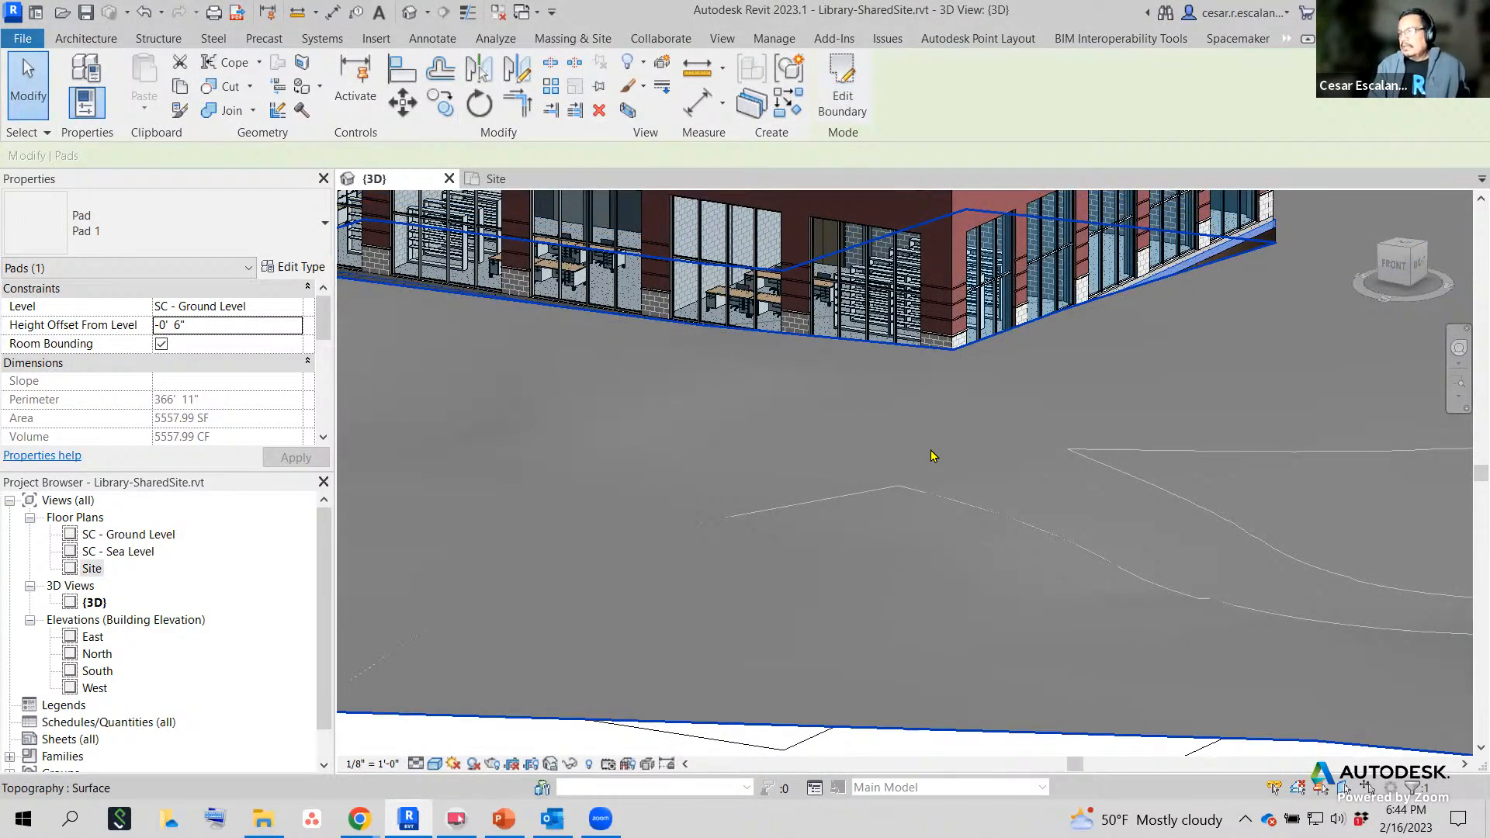
scroll(935, 458, "down", 5)
middle_click_drag(947, 469, 1085, 599, "shift")
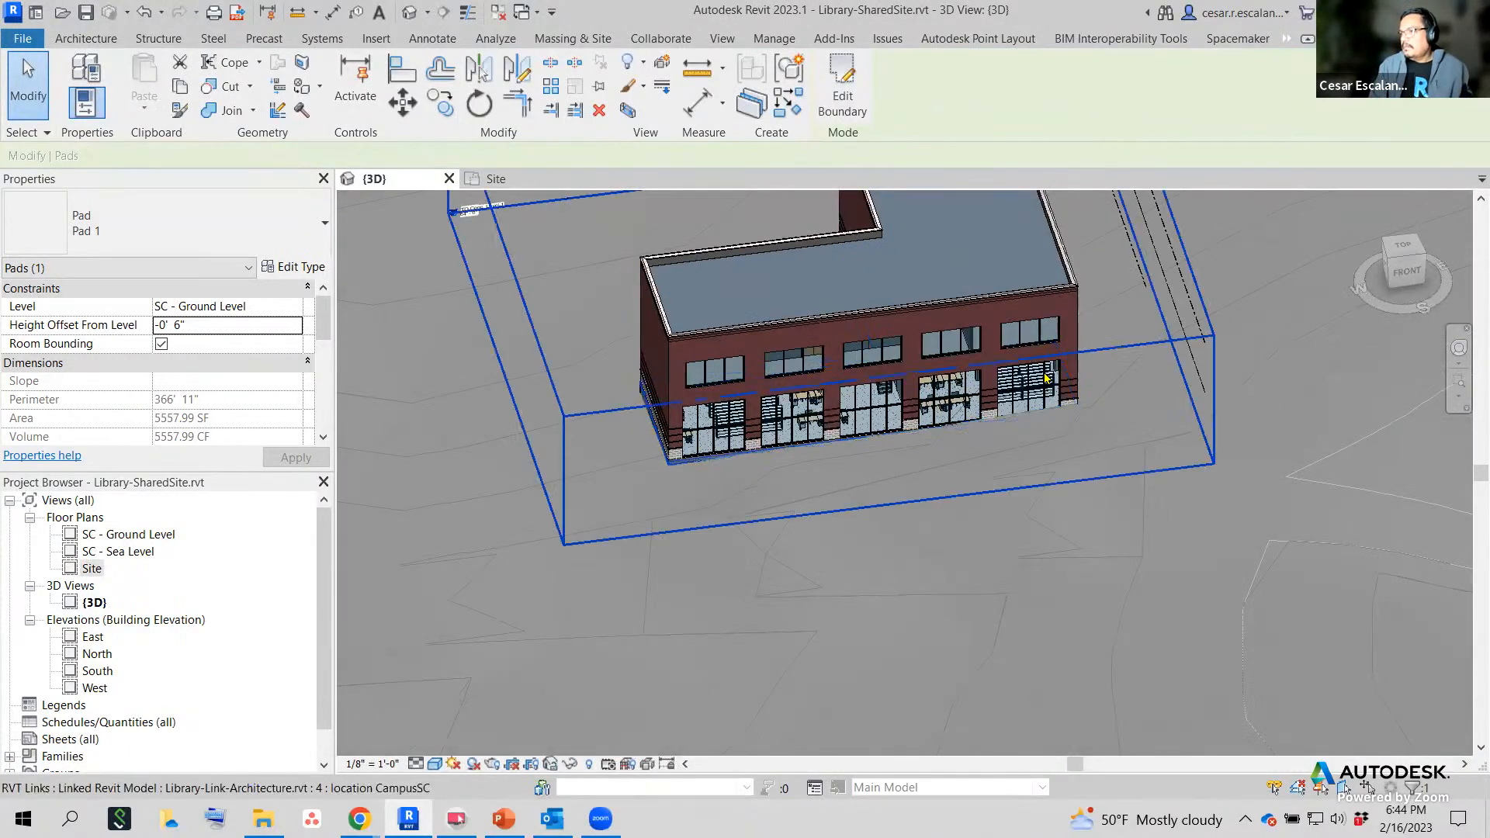
scroll(1043, 392, "up", 3)
scroll(1035, 446, "up", 3)
middle_click_drag(1103, 509, 1070, 541, "shift")
scroll(1063, 578, "down", 5)
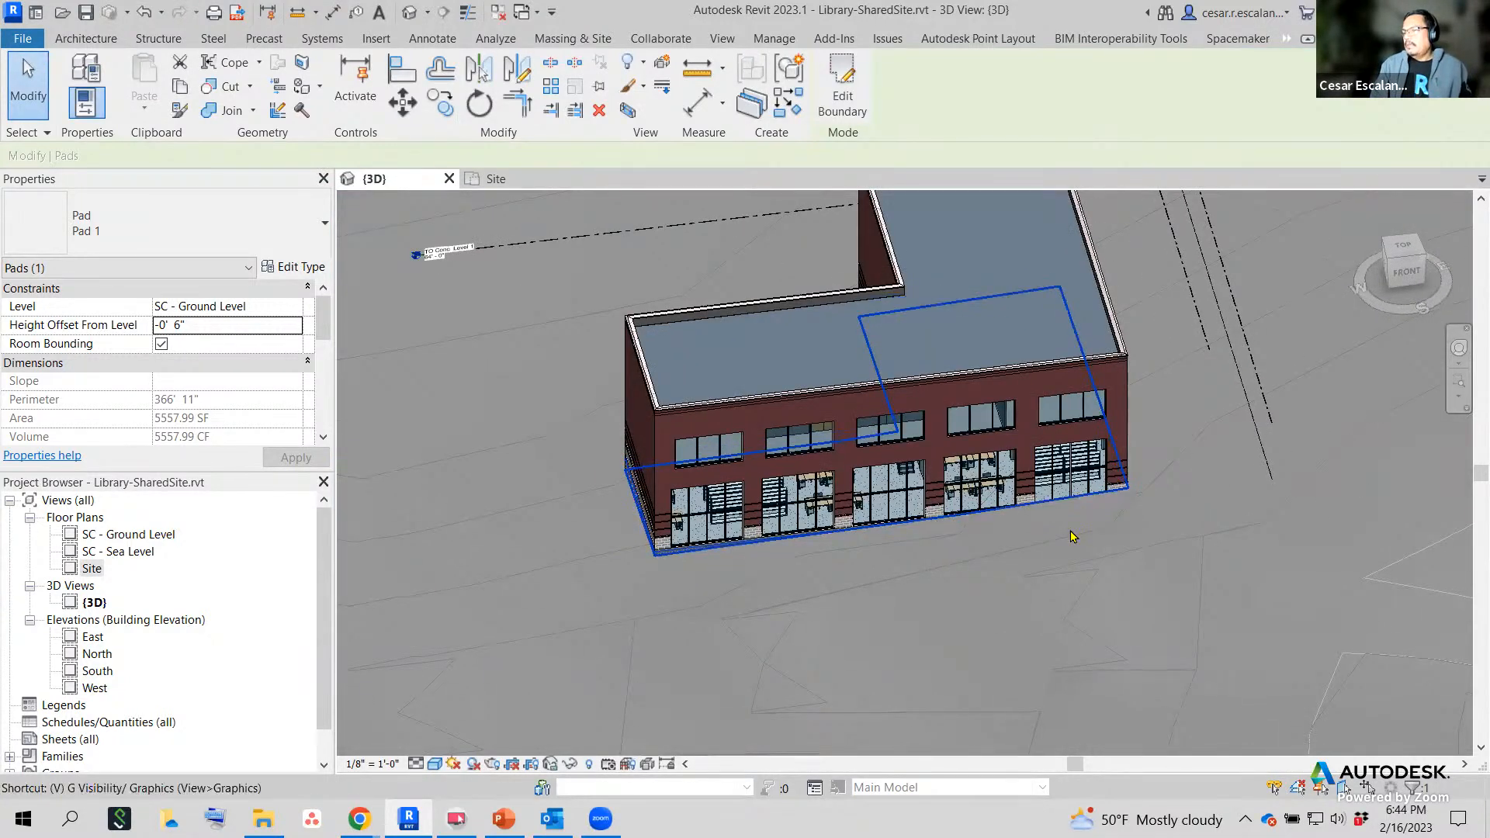
Hide the Library-Link-Architecture and Library-Link-Structural Revit links in the {3D} view to expose the pad.
key("v")
key("v")
left_click(752, 135)
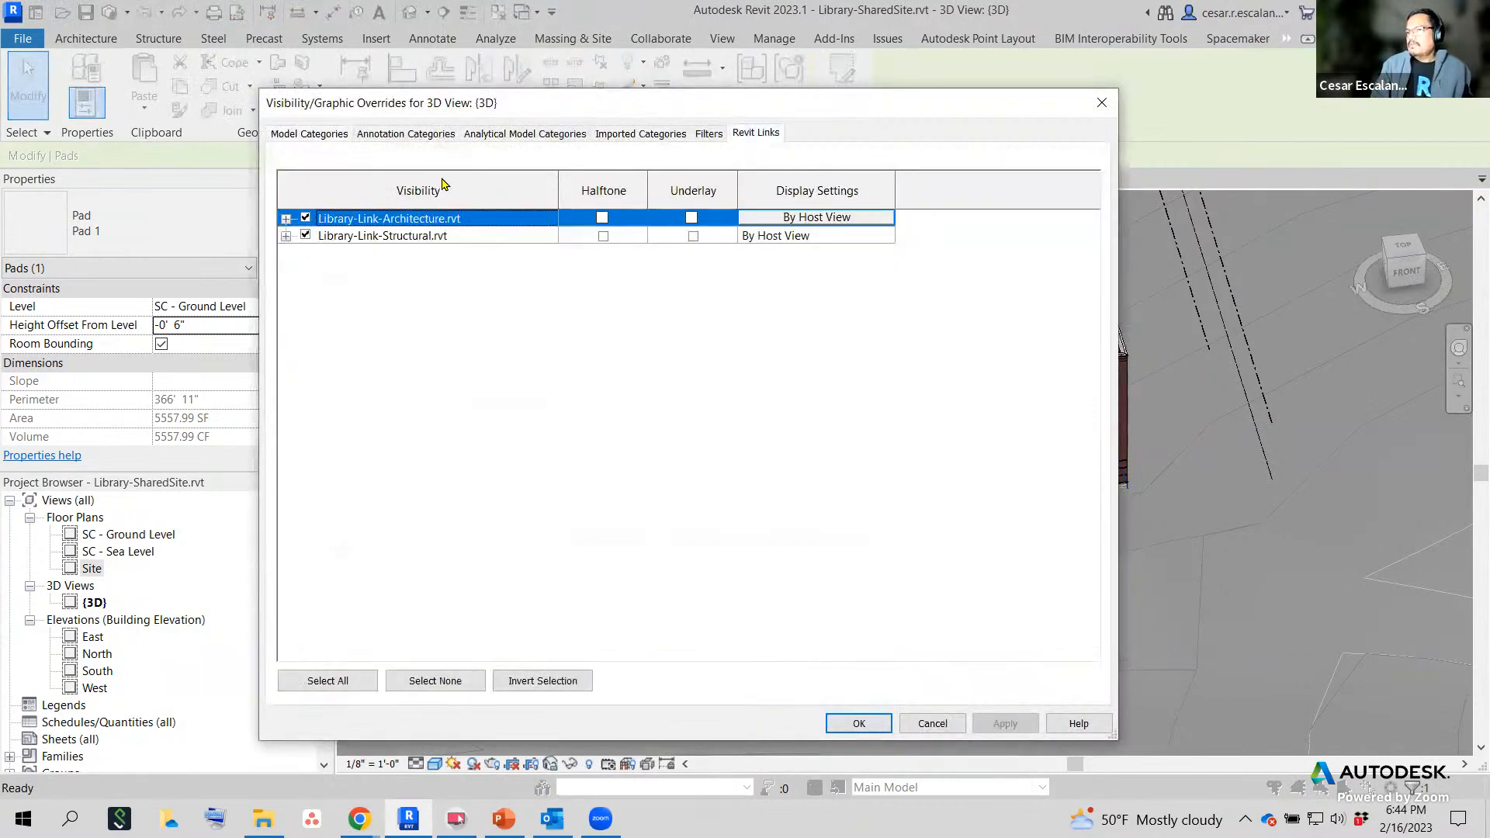
left_click(305, 235)
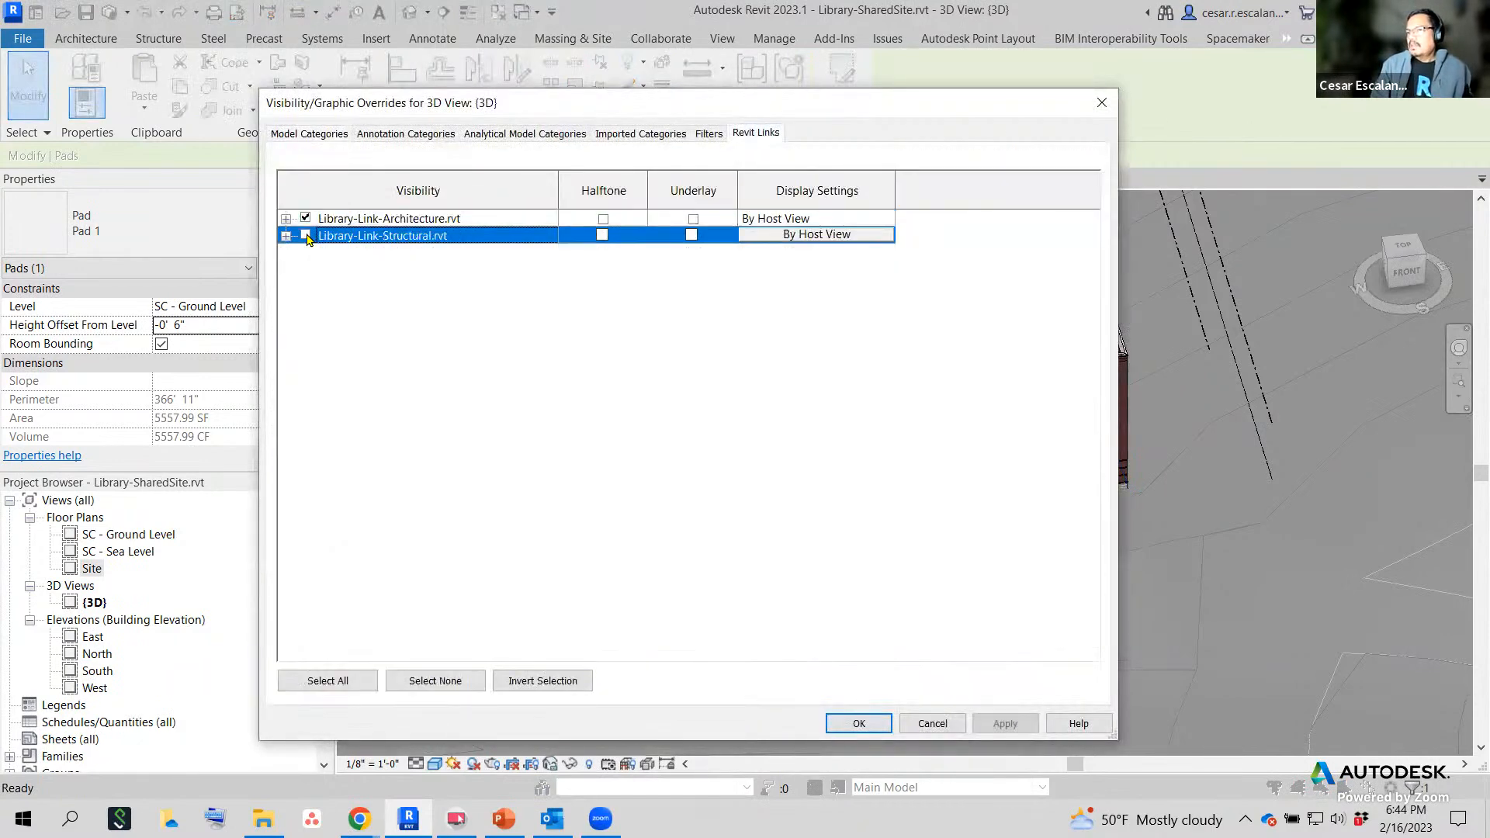
left_click(858, 722)
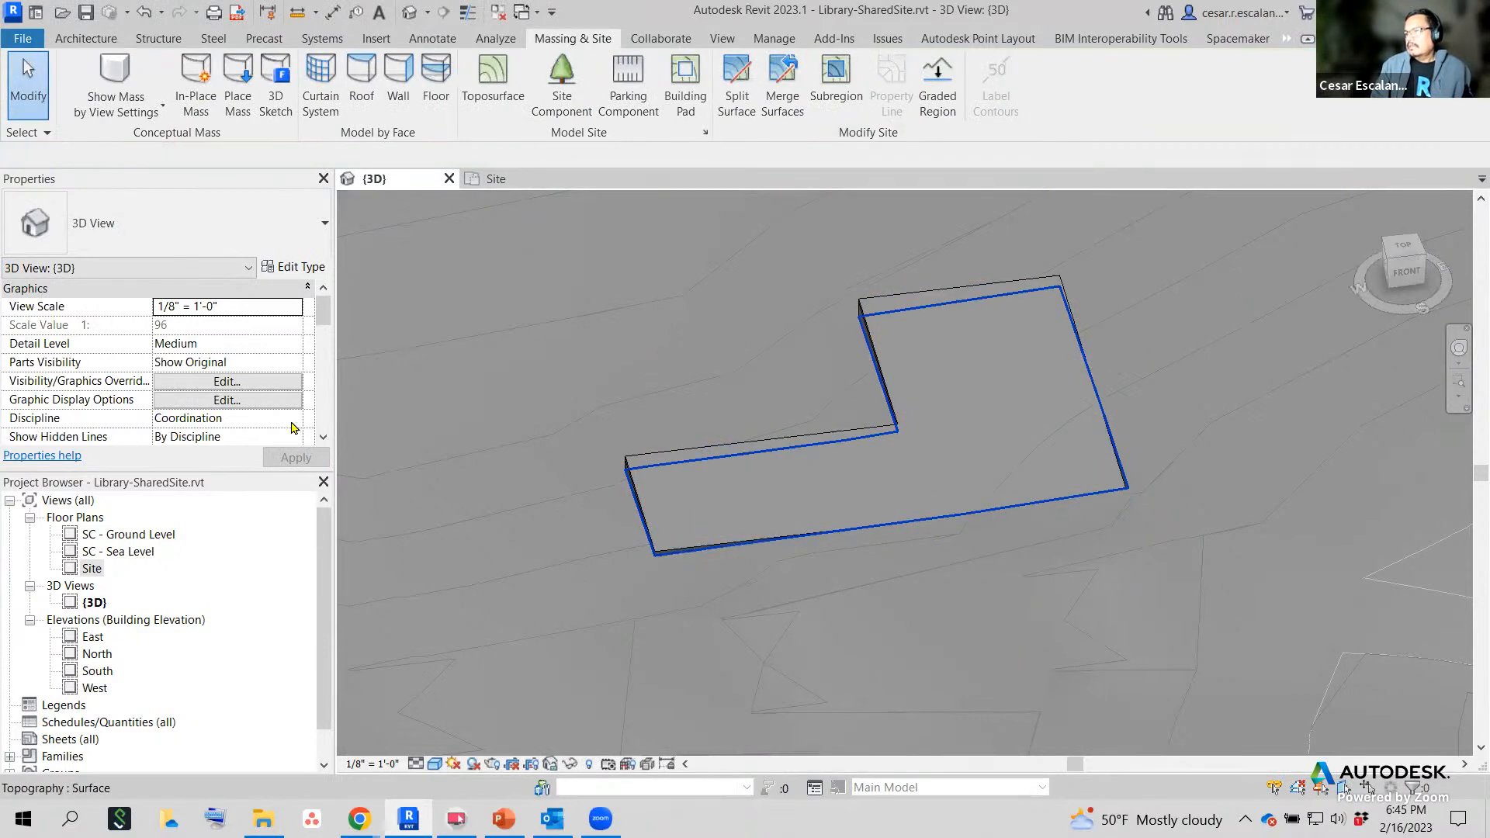
Set the {3D} view's phase filter to Show All.
left_click_drag(324, 317, 314, 447)
left_click(233, 381)
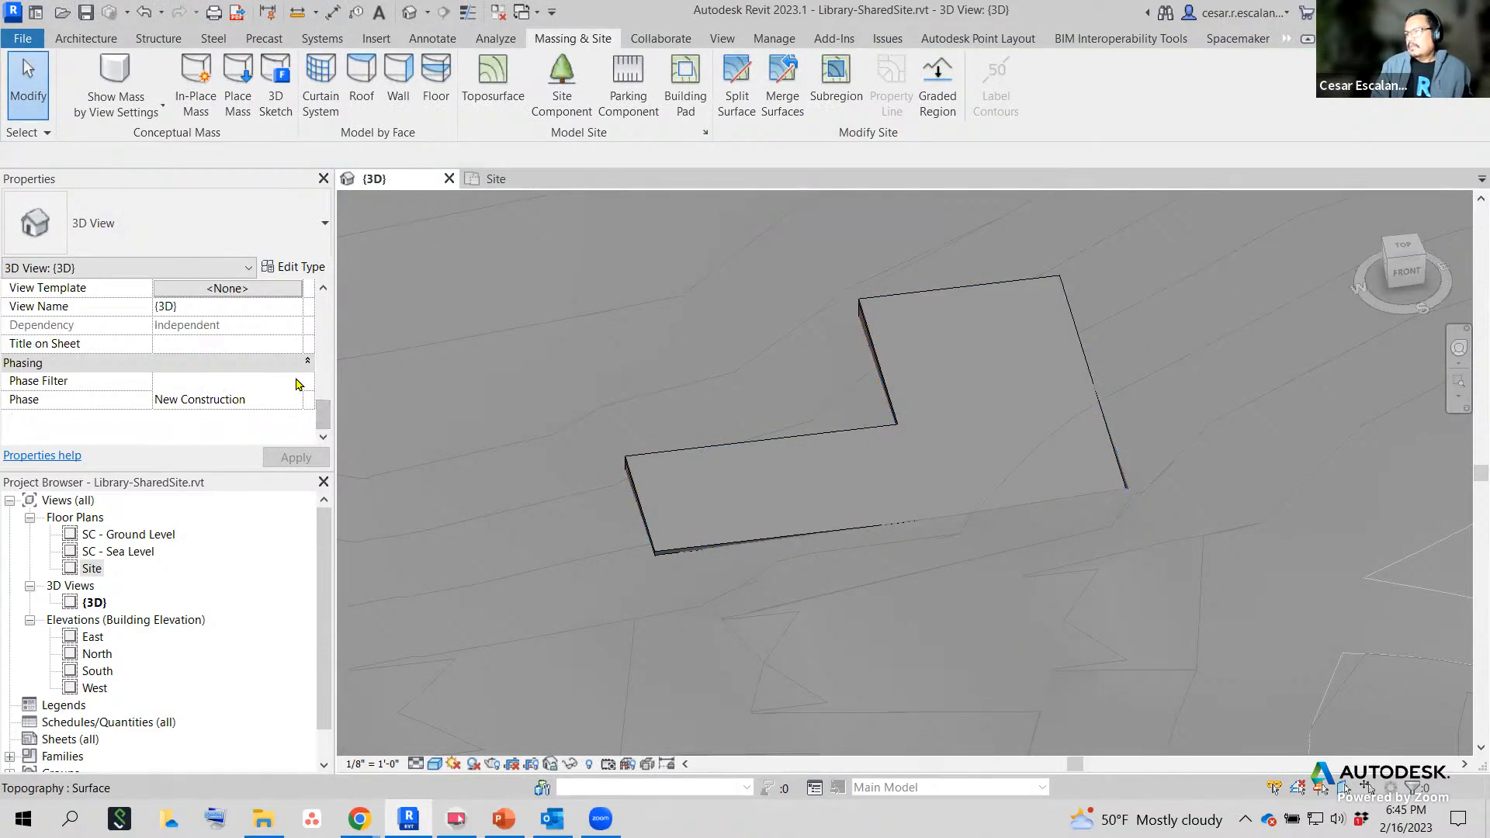
left_click(294, 380)
left_click(194, 430)
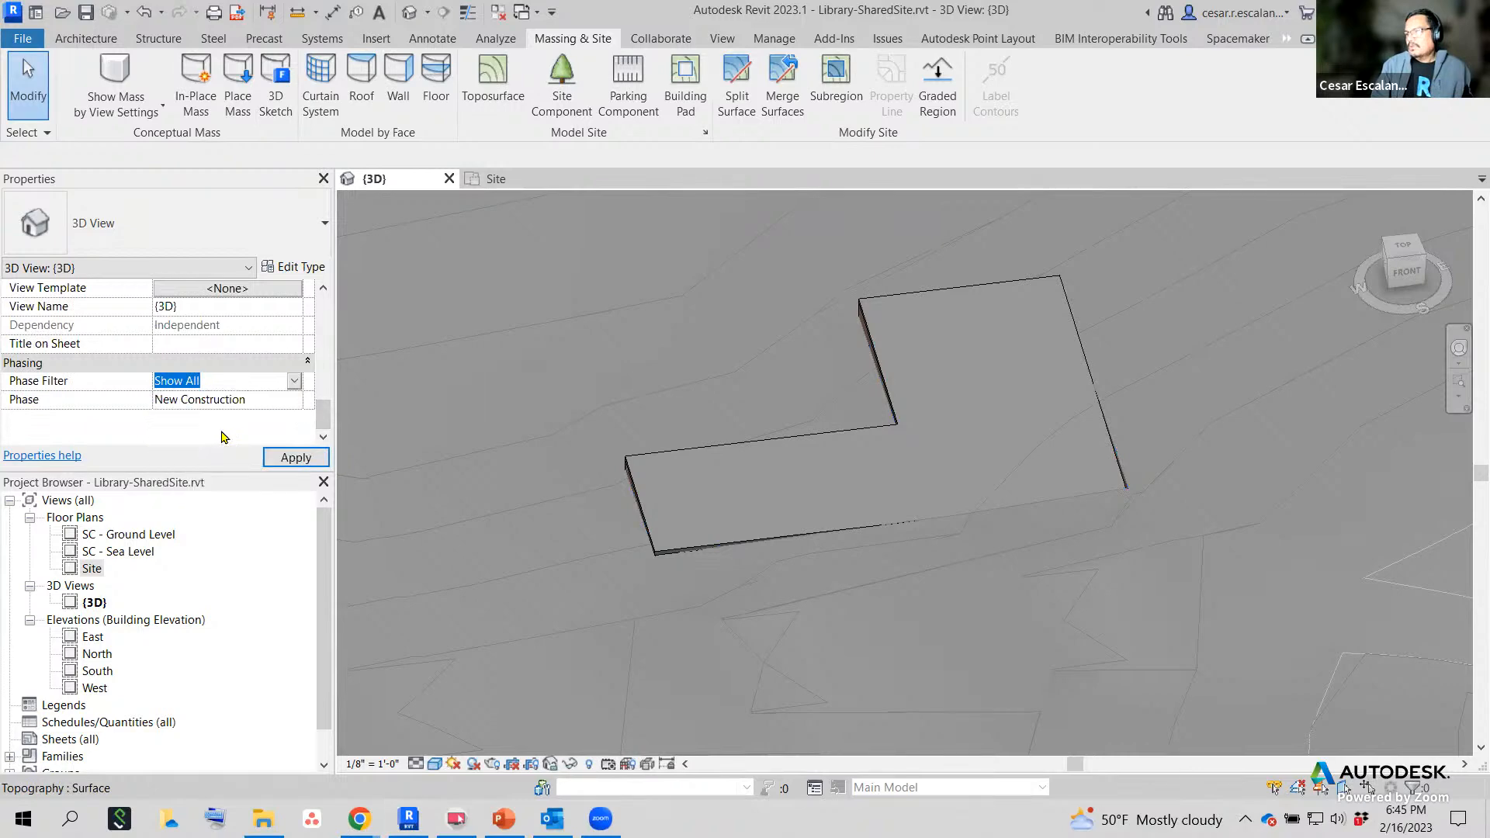
Select the toposurface and the building pad in turn, checking their phase properties and the cut terrain around the pad.
left_click(1001, 432)
key("Escape")
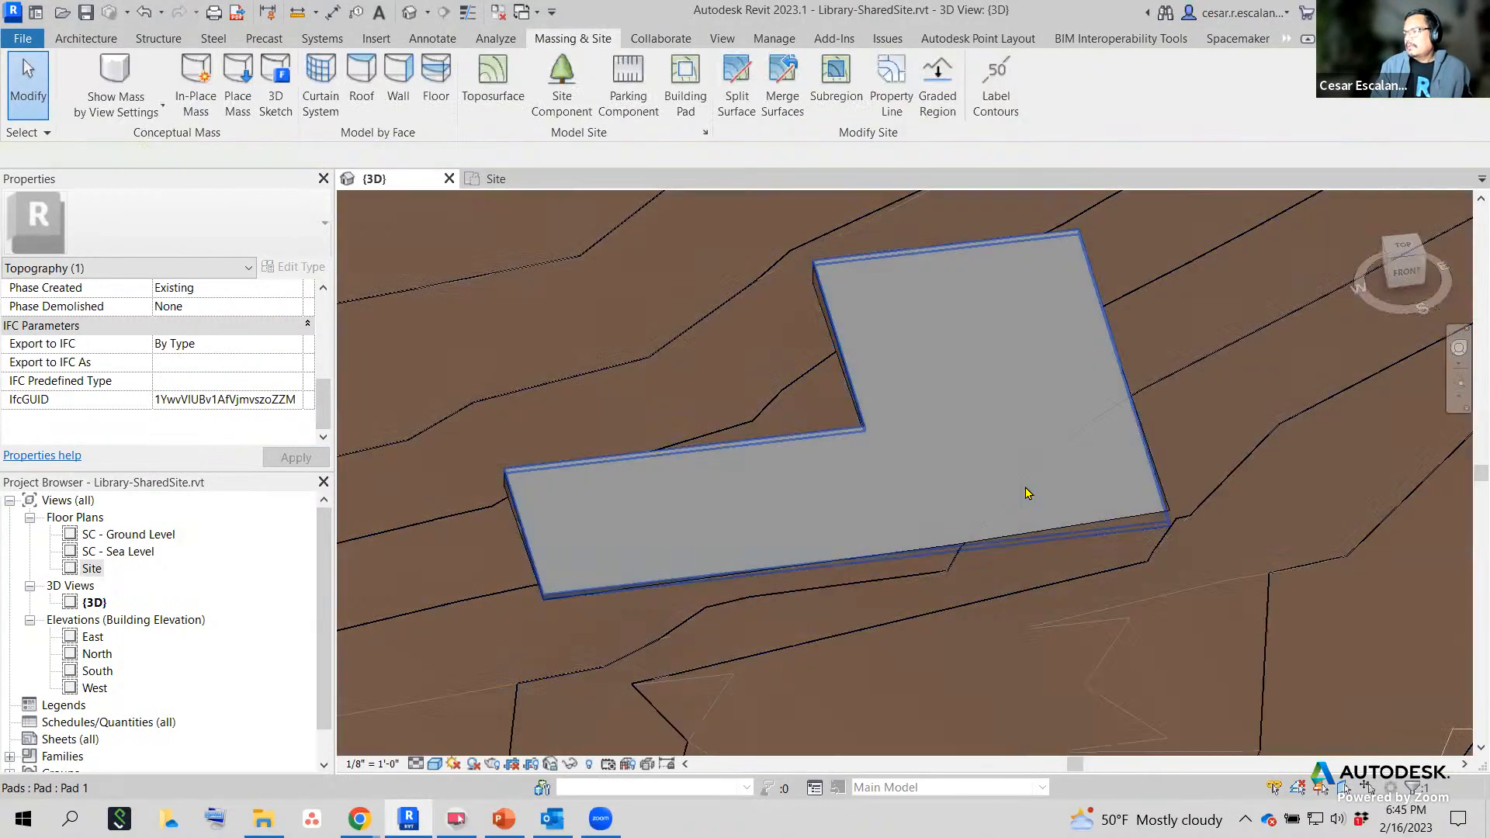
left_click(1028, 495)
middle_click_drag(1037, 499, 904, 415, "shift")
scroll(858, 550, "up", 5)
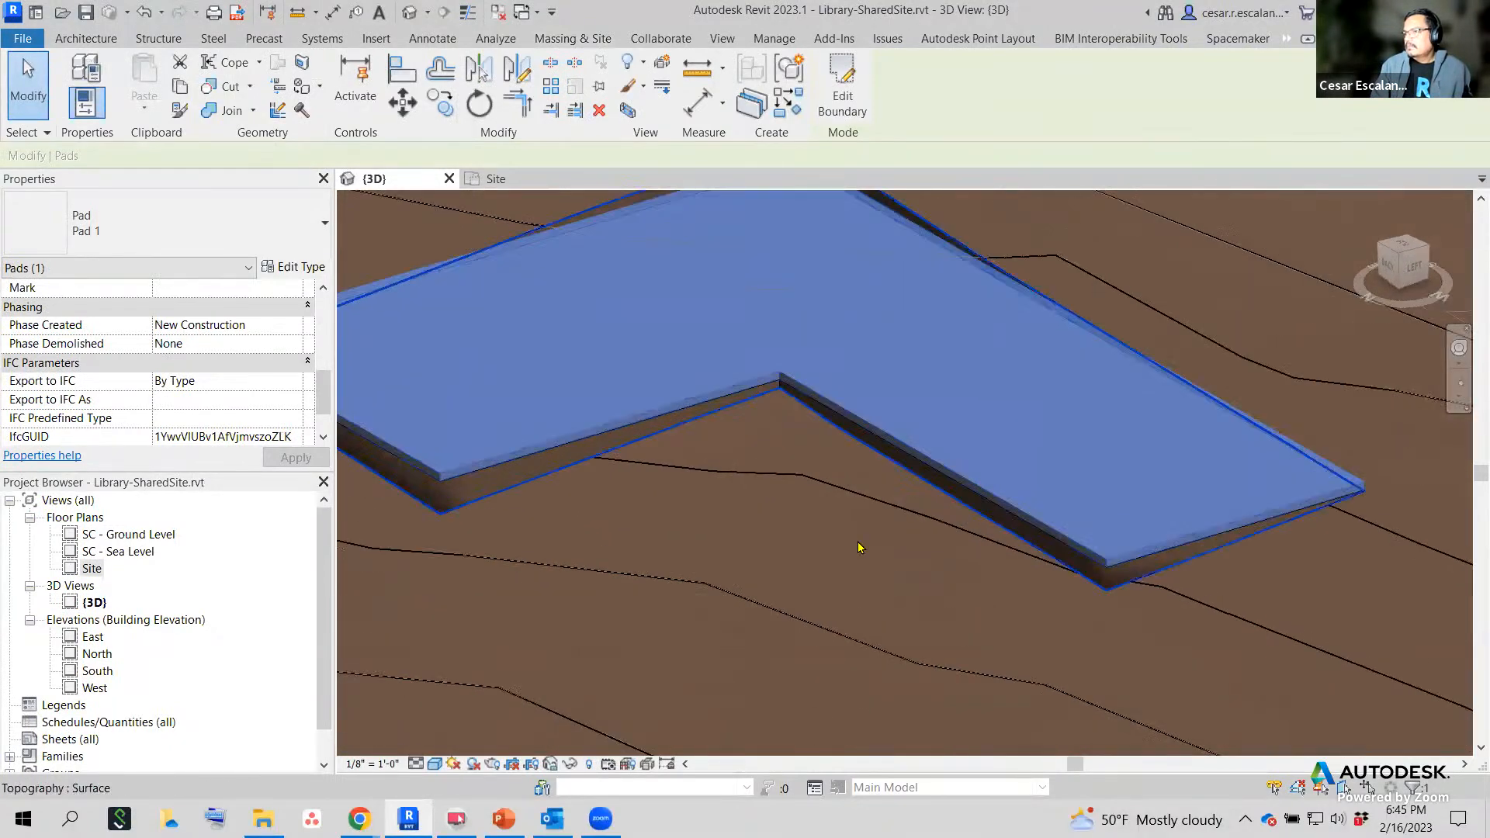
scroll(714, 639, "down", 2)
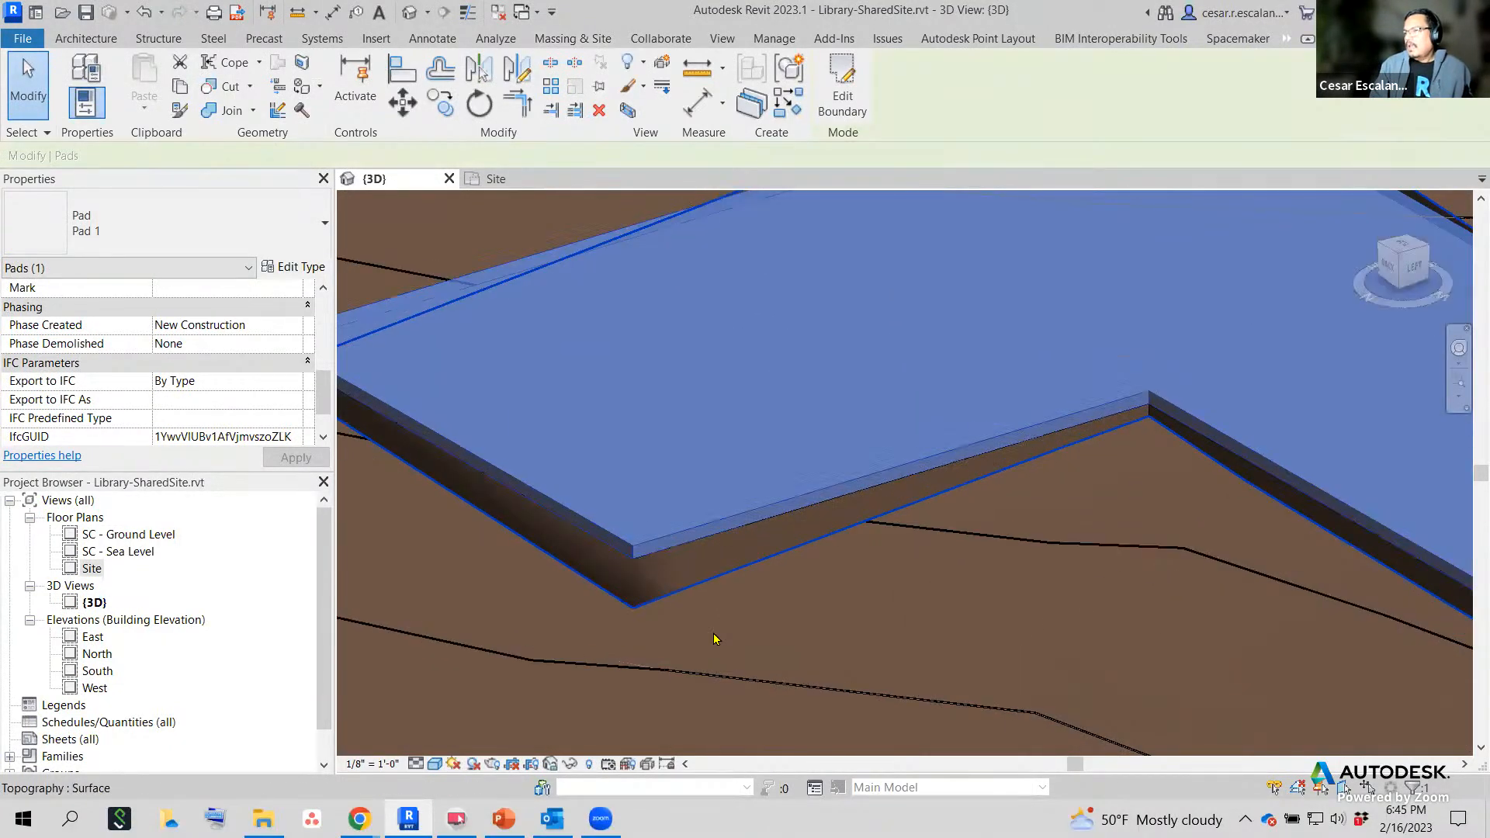
scroll(786, 606, "down", 2)
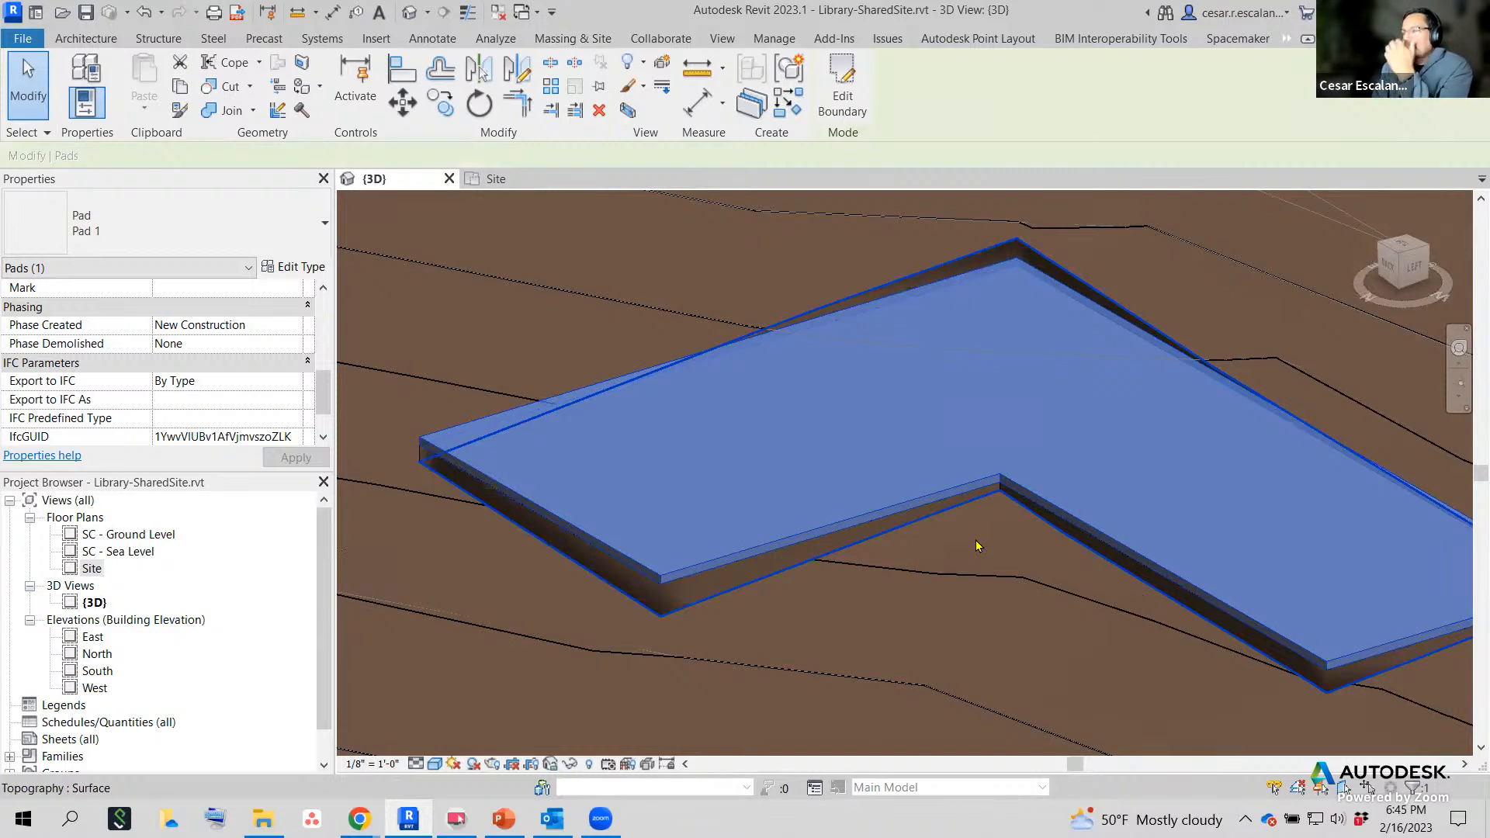
scroll(977, 546, "down", 2)
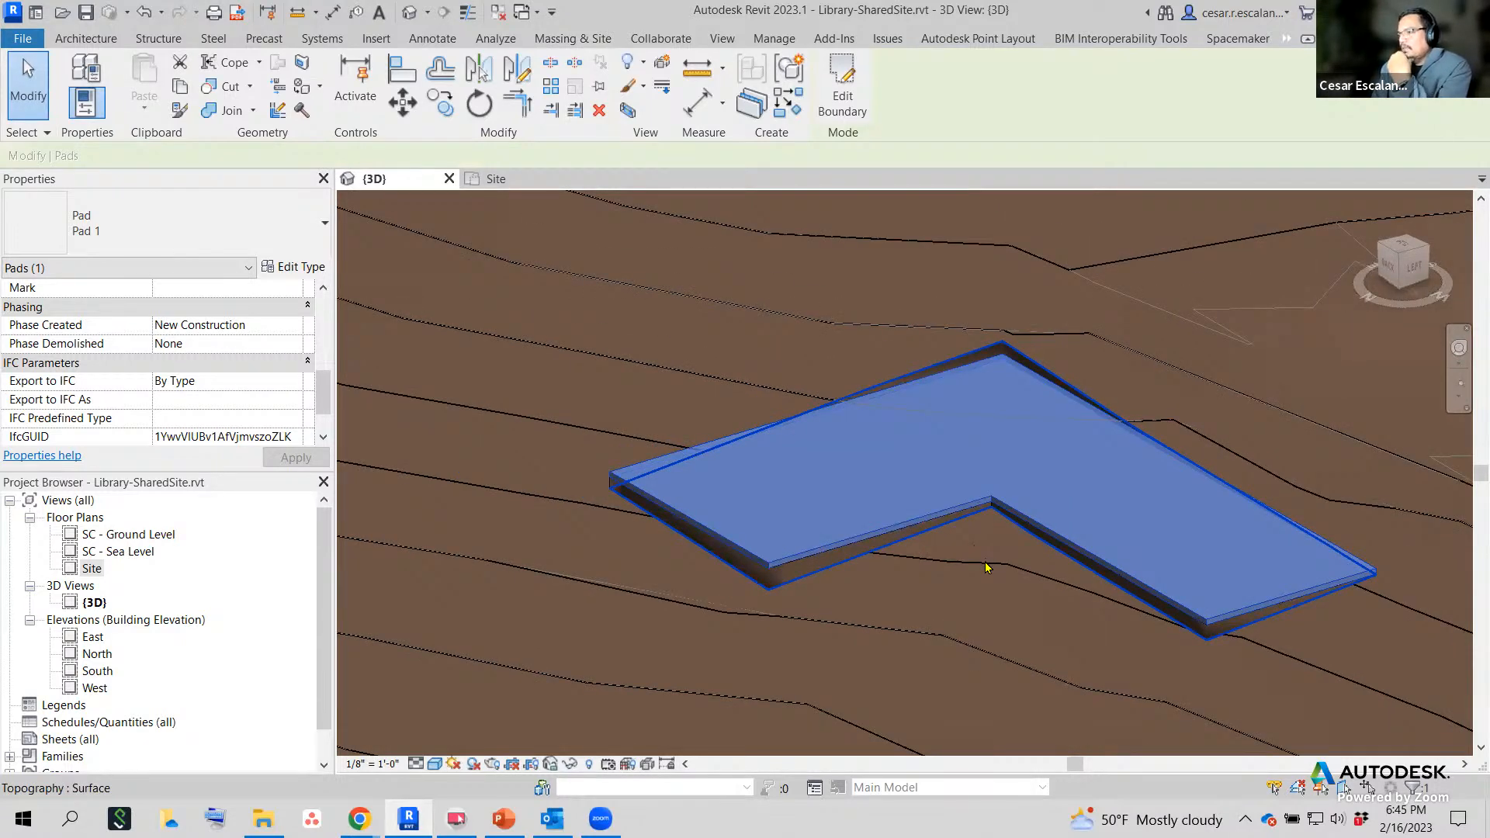
scroll(986, 568, "up", 3)
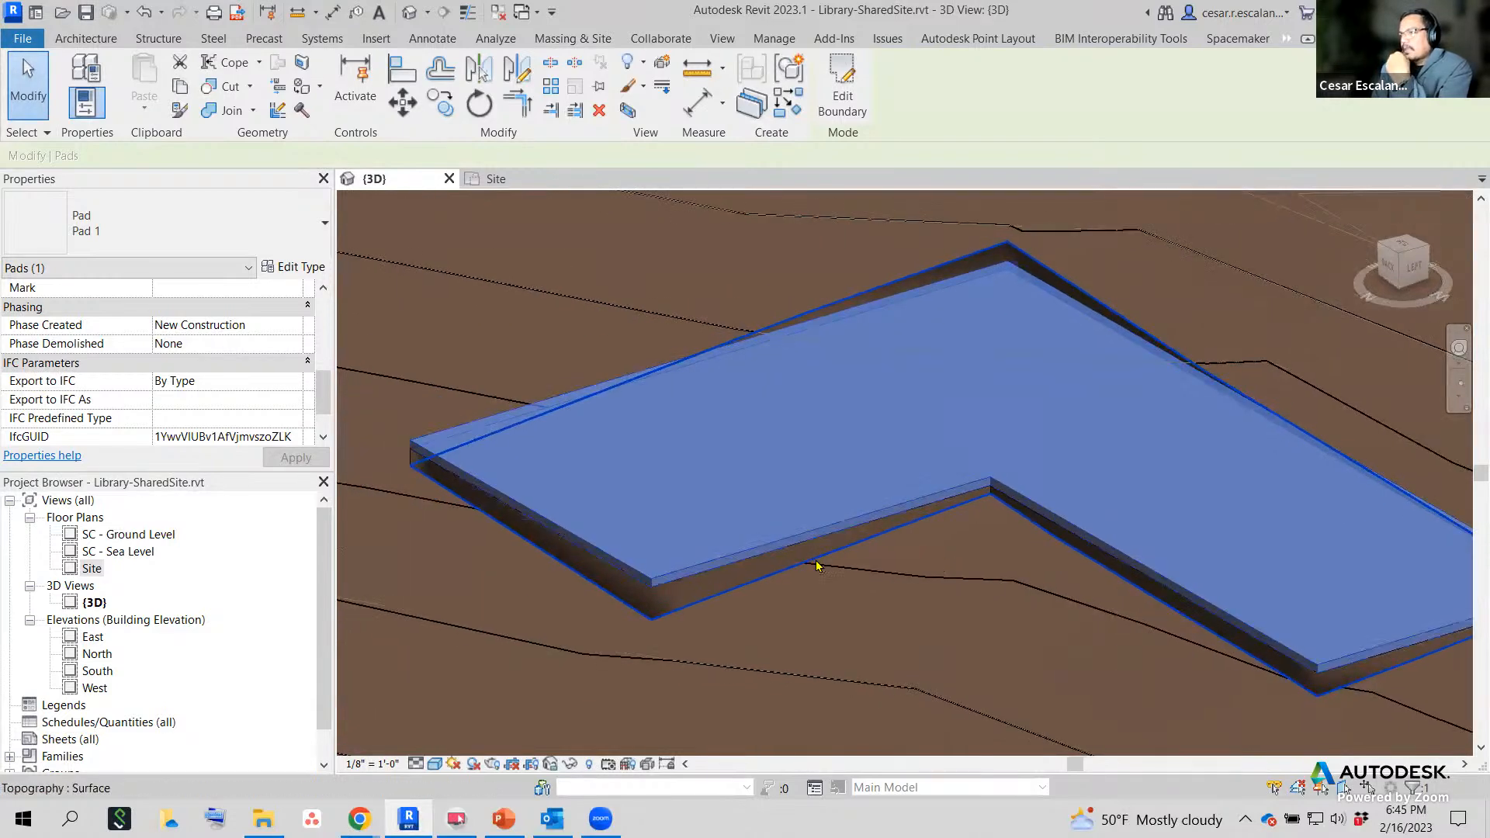
scroll(744, 564, "up", 1)
key("Escape")
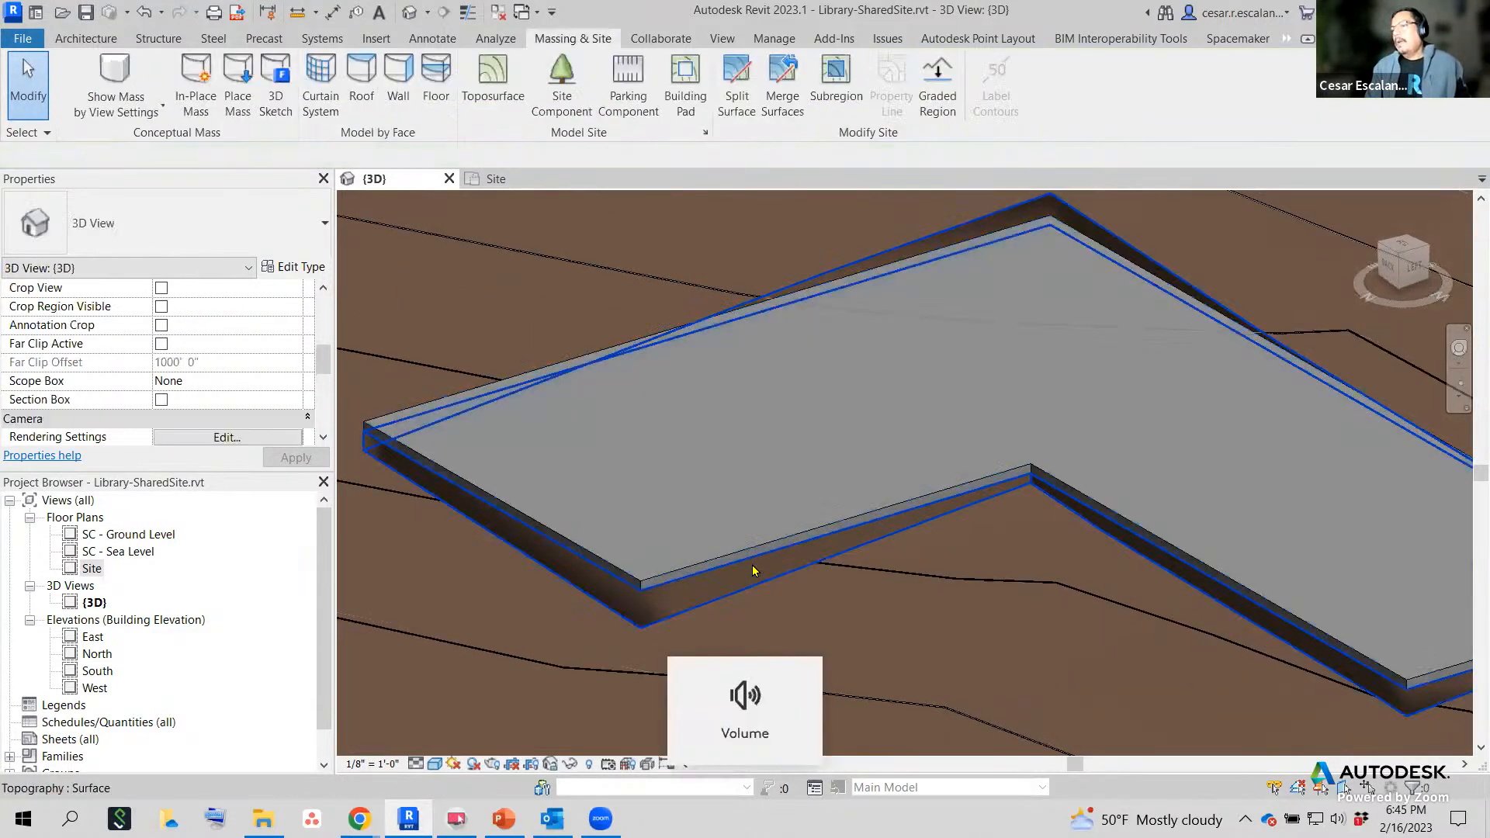
Review the layer structure and thickness of the Pad 1 type, closing its type properties without changes.
left_click(757, 550)
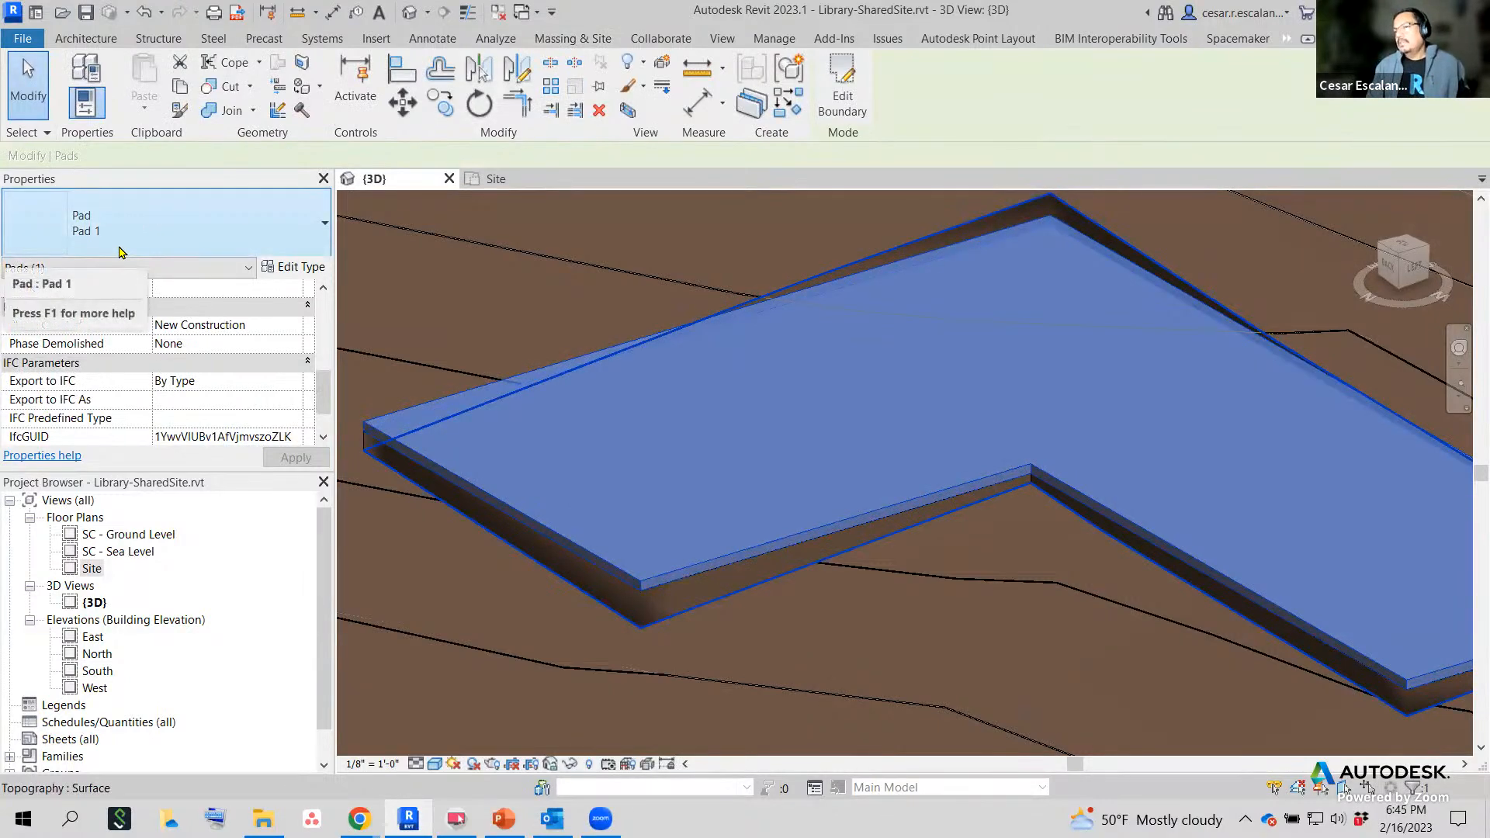
left_click(297, 268)
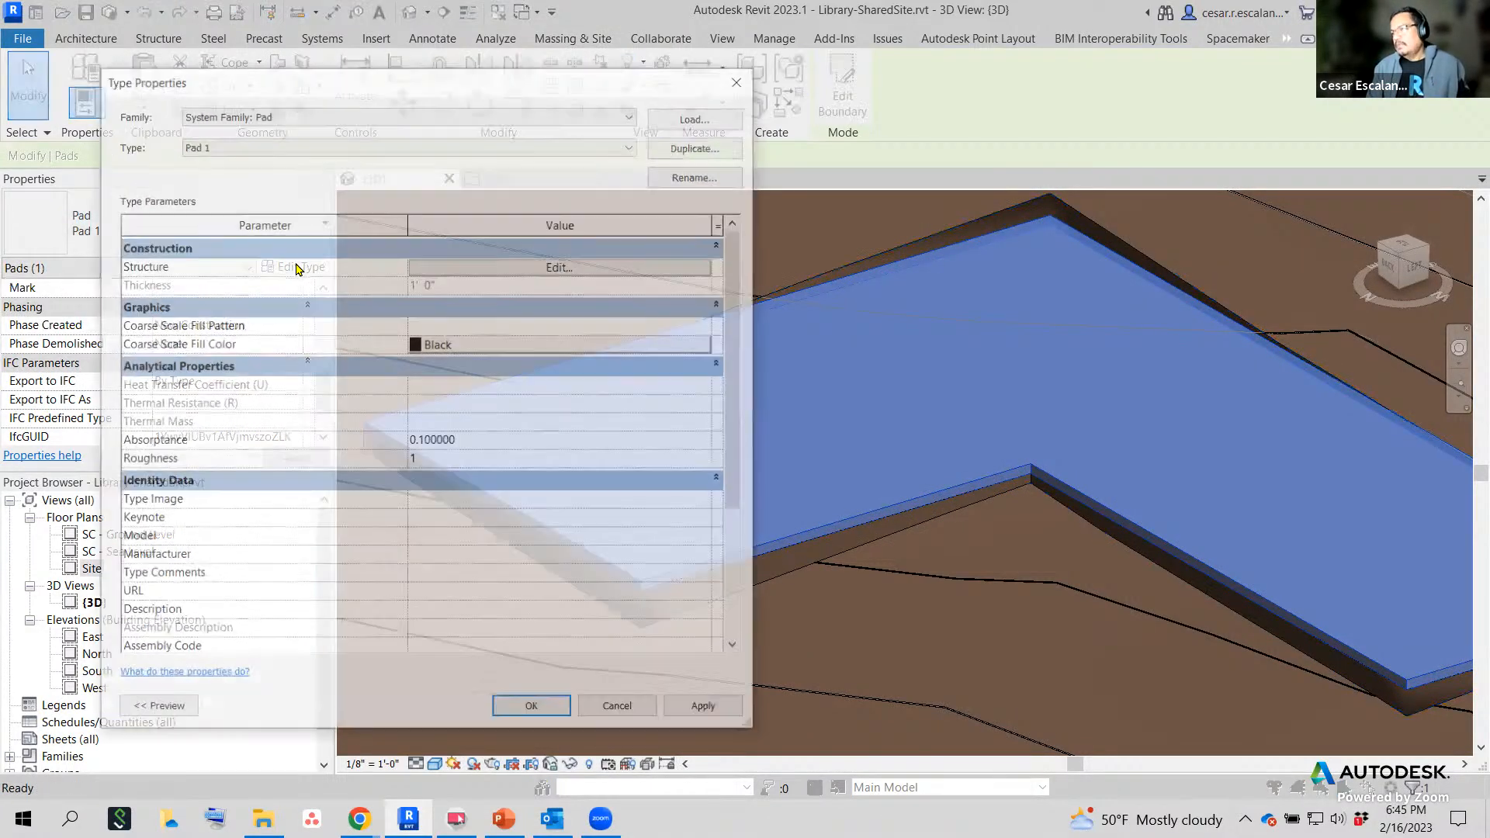
left_click(560, 266)
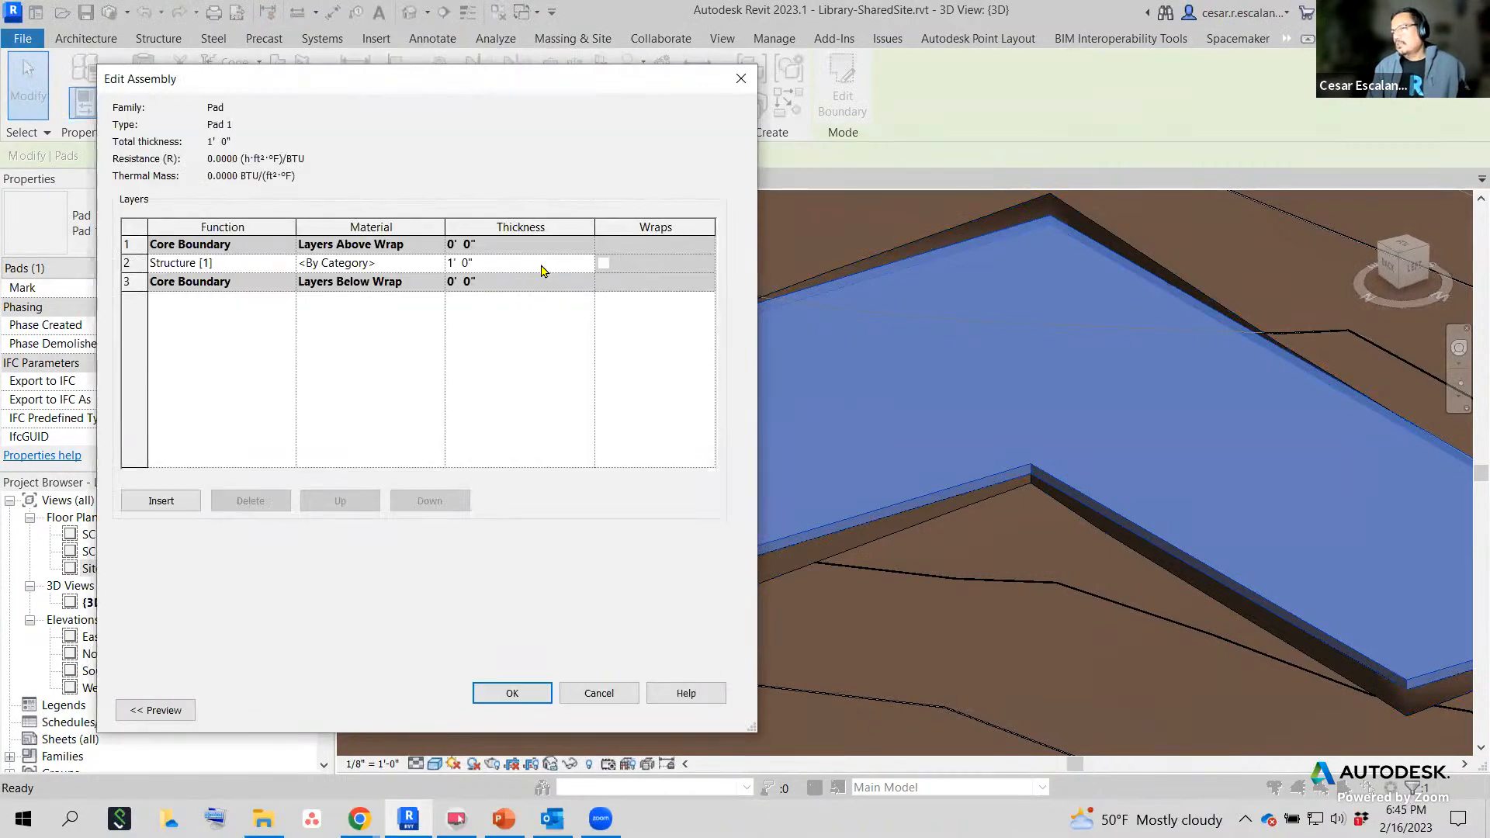
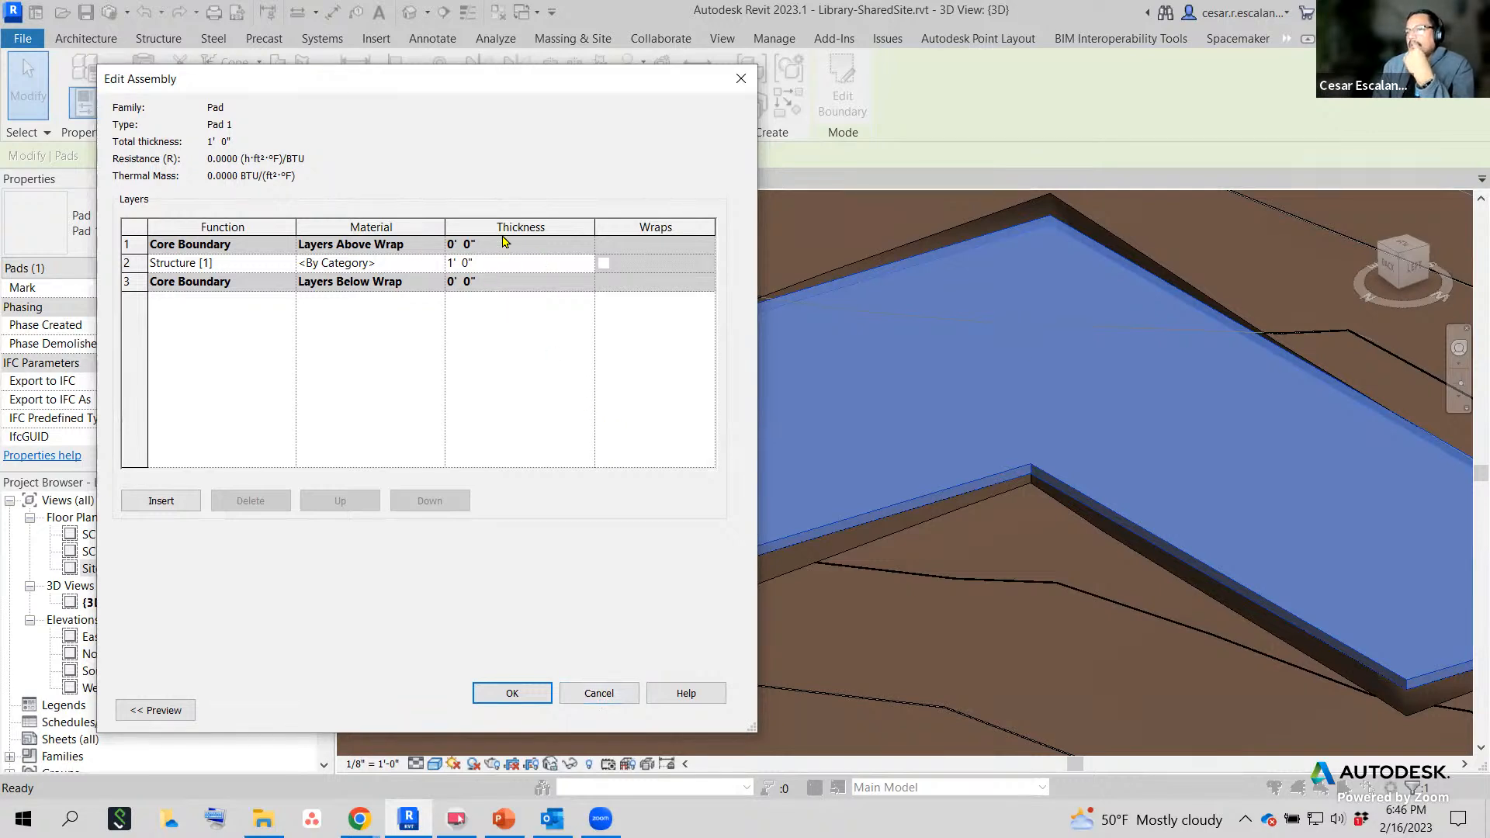
left_click(594, 694)
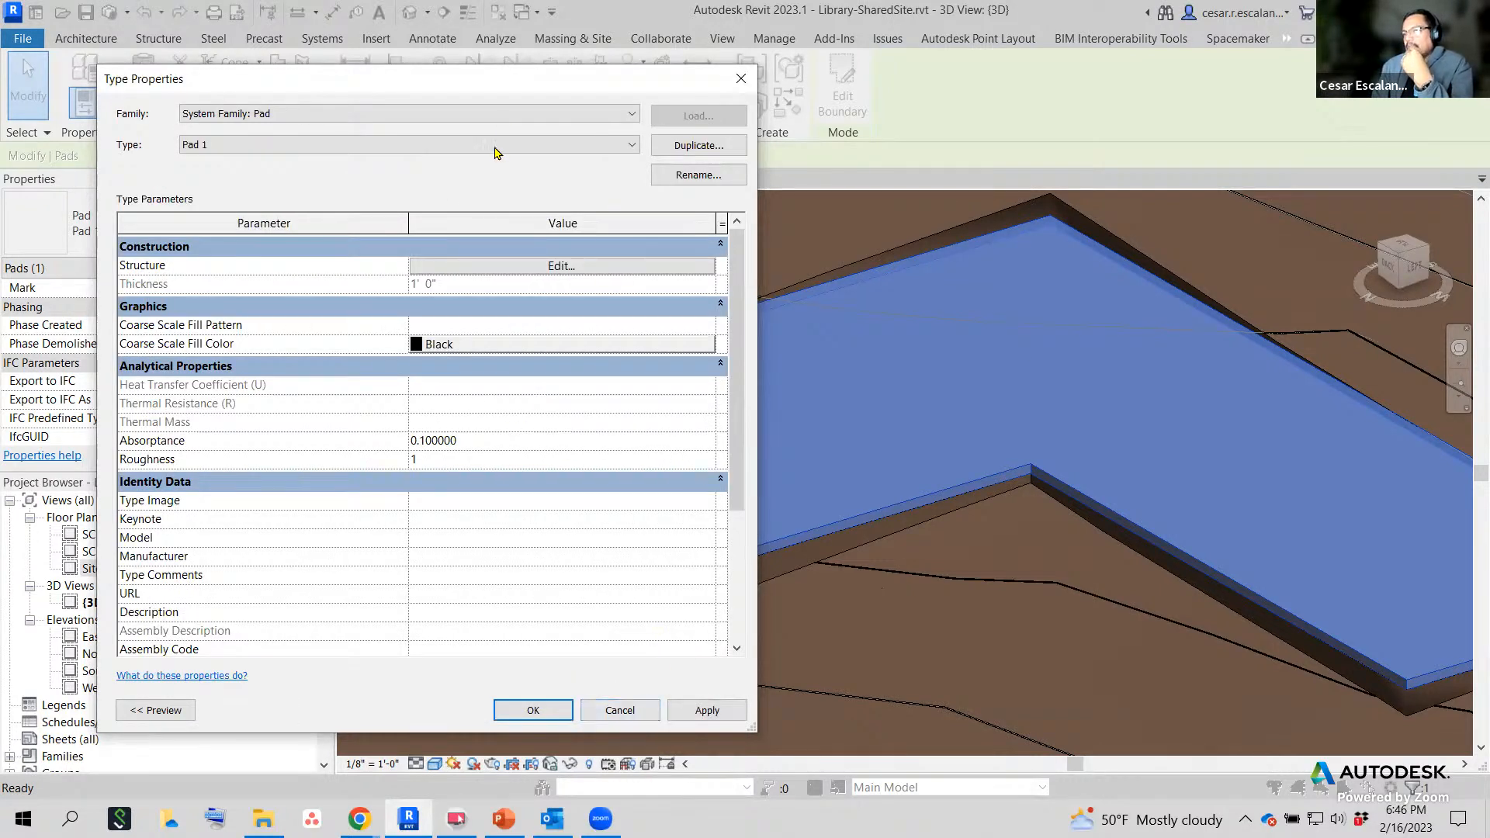
left_click(619, 710)
scroll(848, 499, "down", 3)
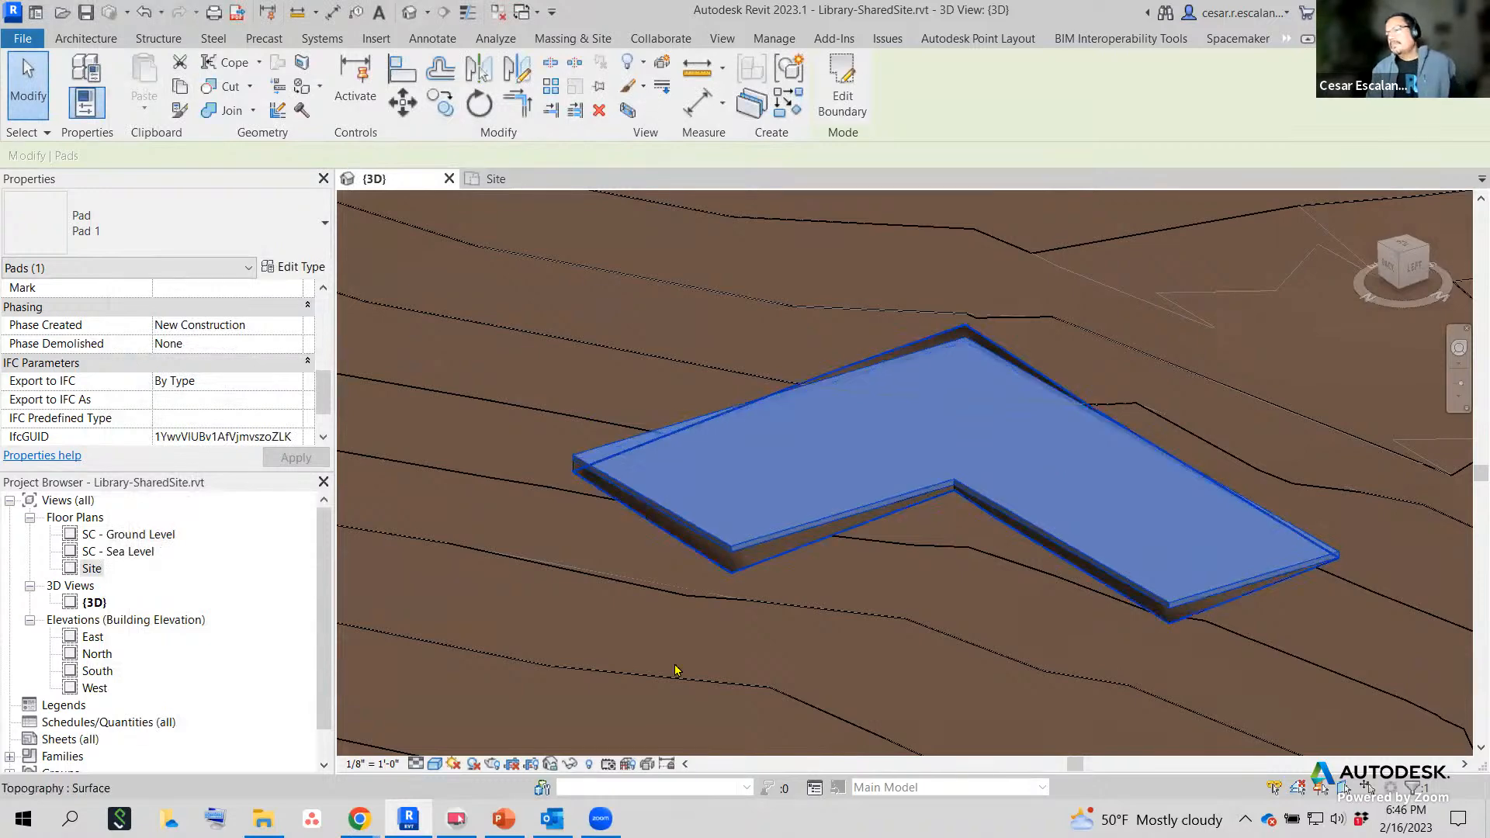
key("Escape")
Select the toposurface and examine the excavation along the pad's edges from several angles.
scroll(829, 489, "up", 2)
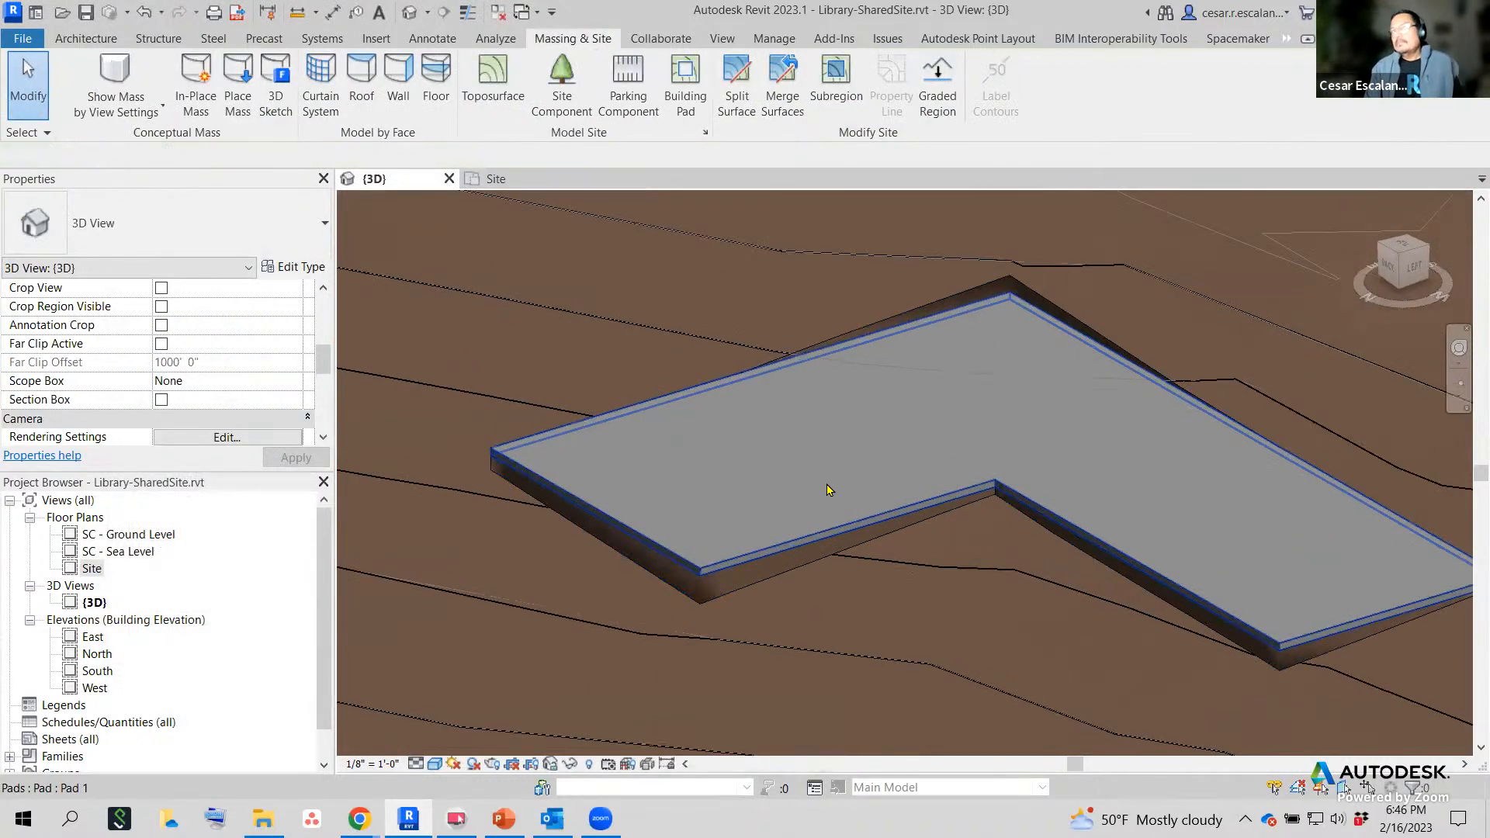
scroll(877, 558, "up", 2)
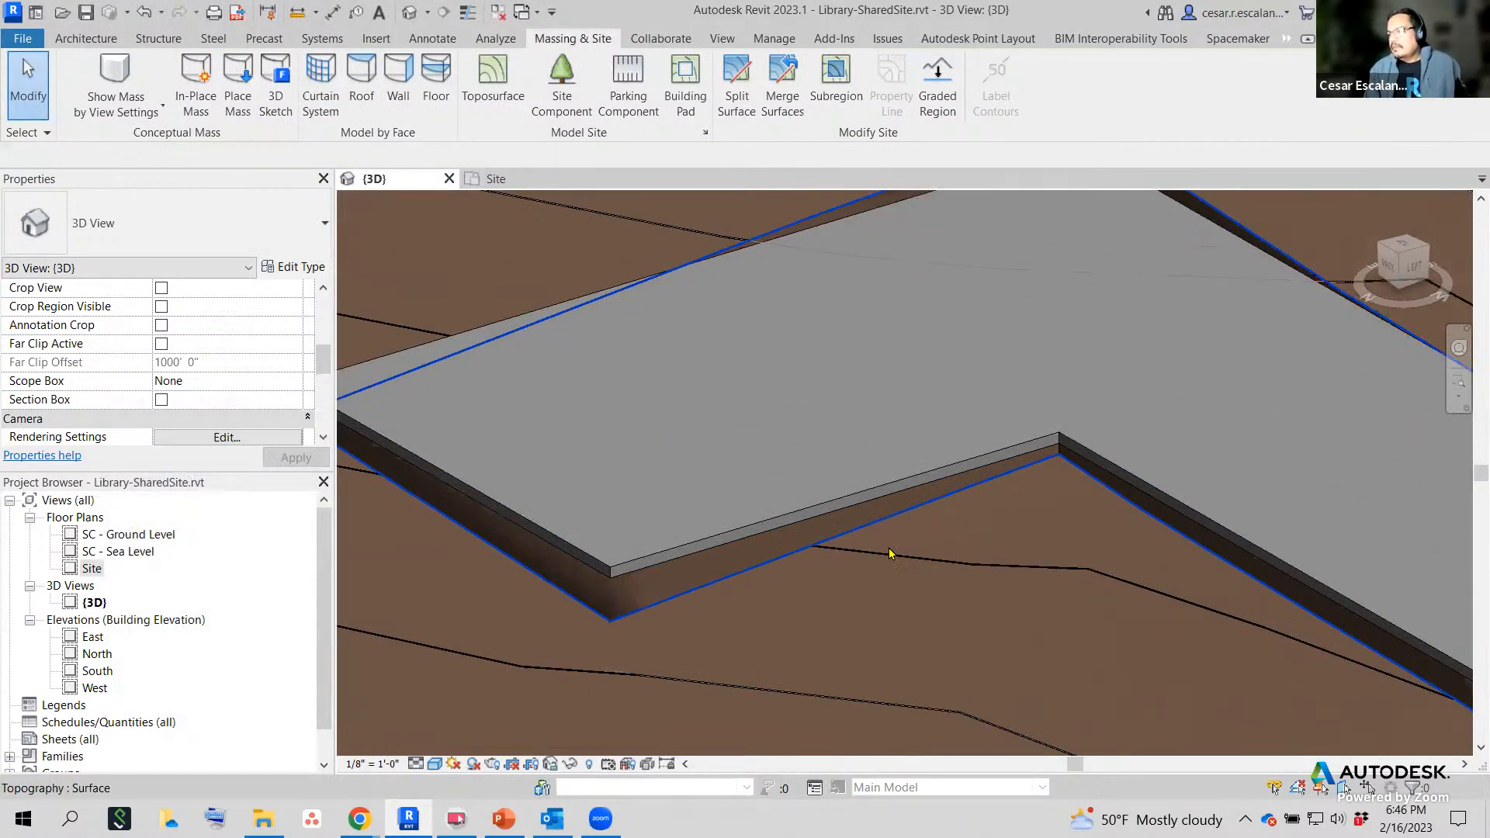
left_click(888, 557)
scroll(890, 560, "down", 3)
middle_click_drag(892, 565, 826, 403, "shift")
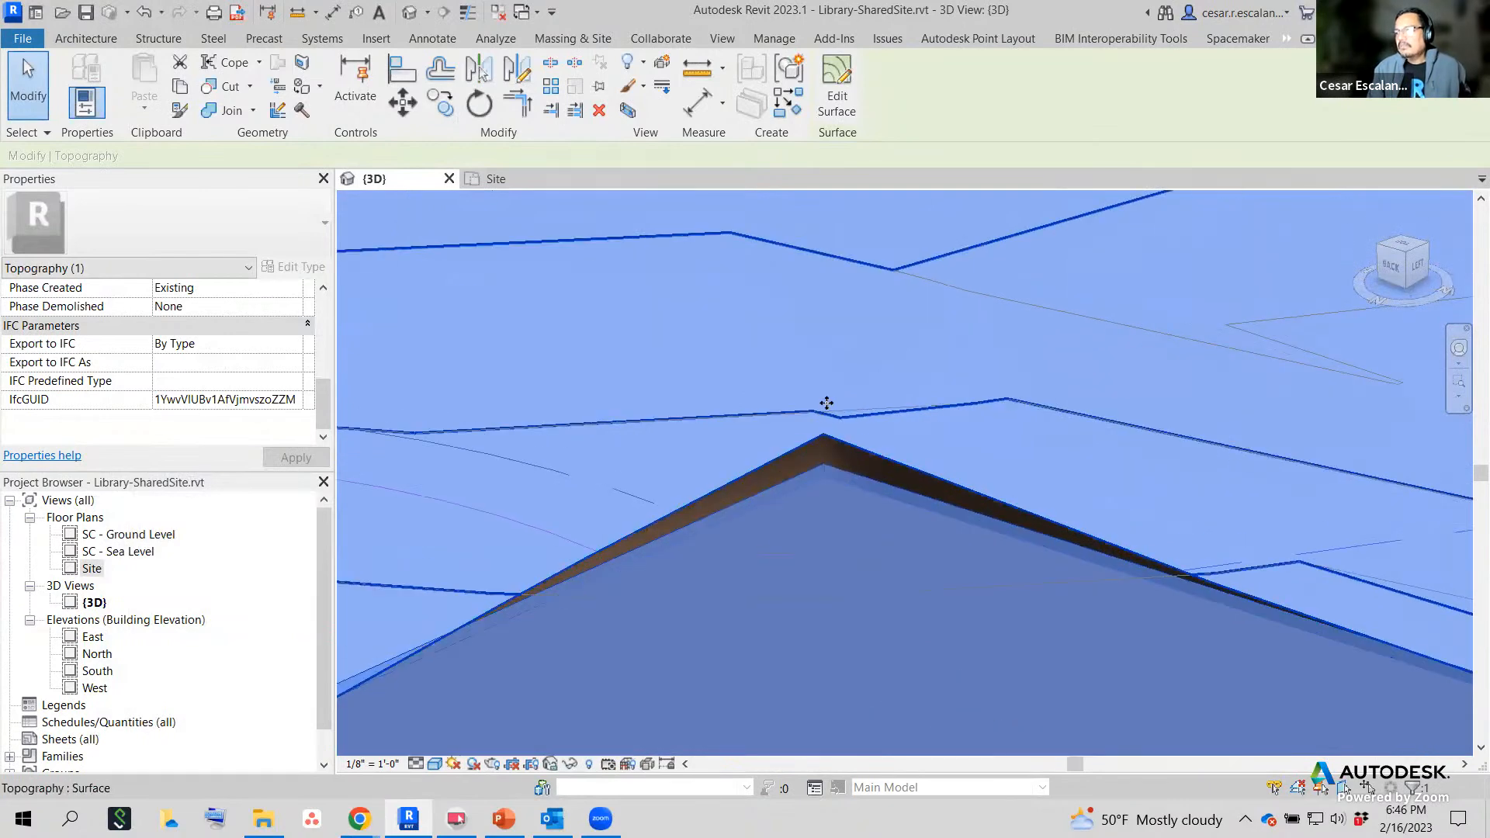
scroll(967, 615, "down", 3)
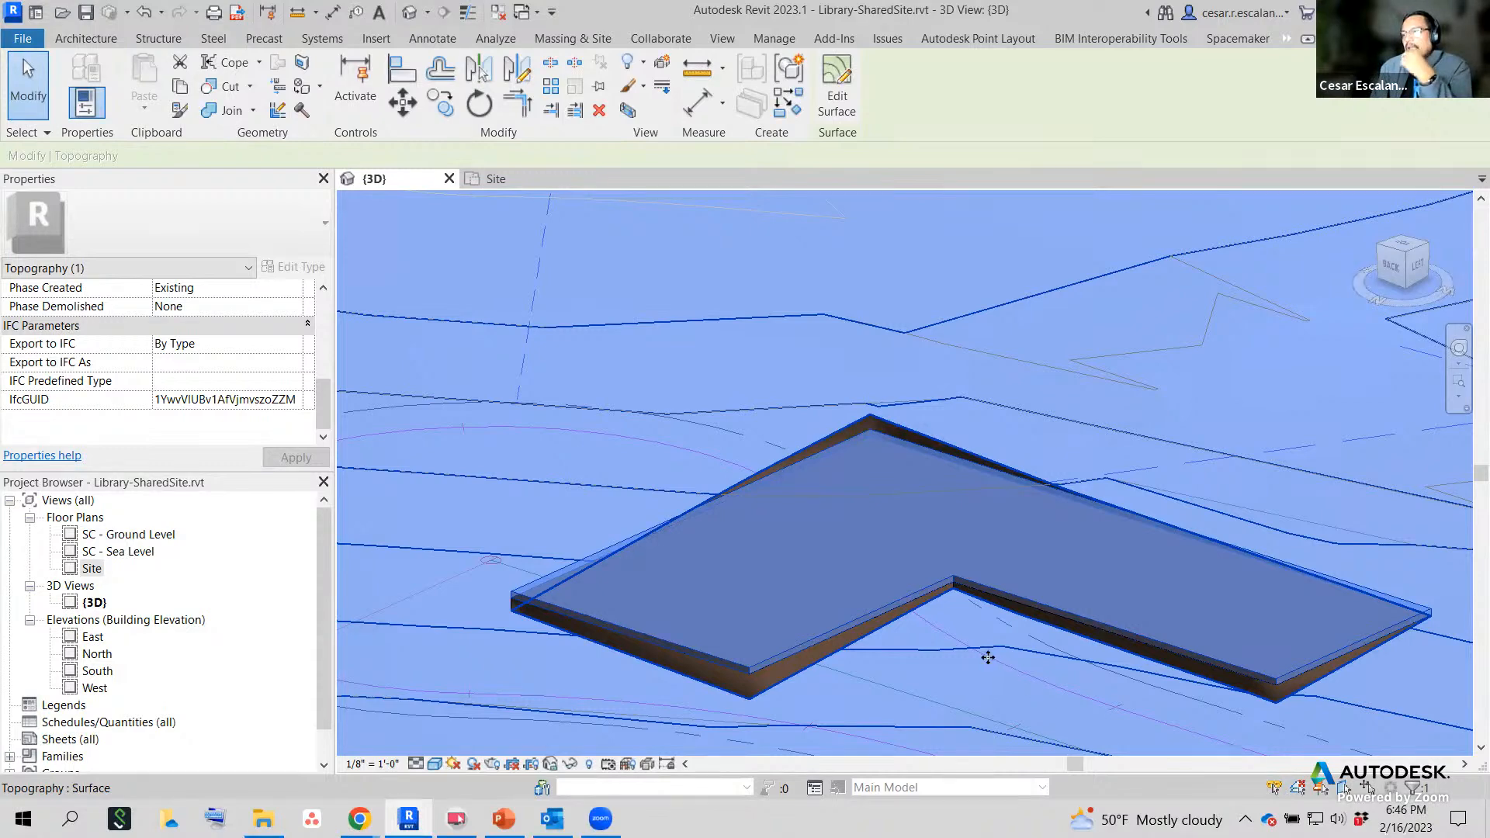
scroll(988, 660, "down", 2)
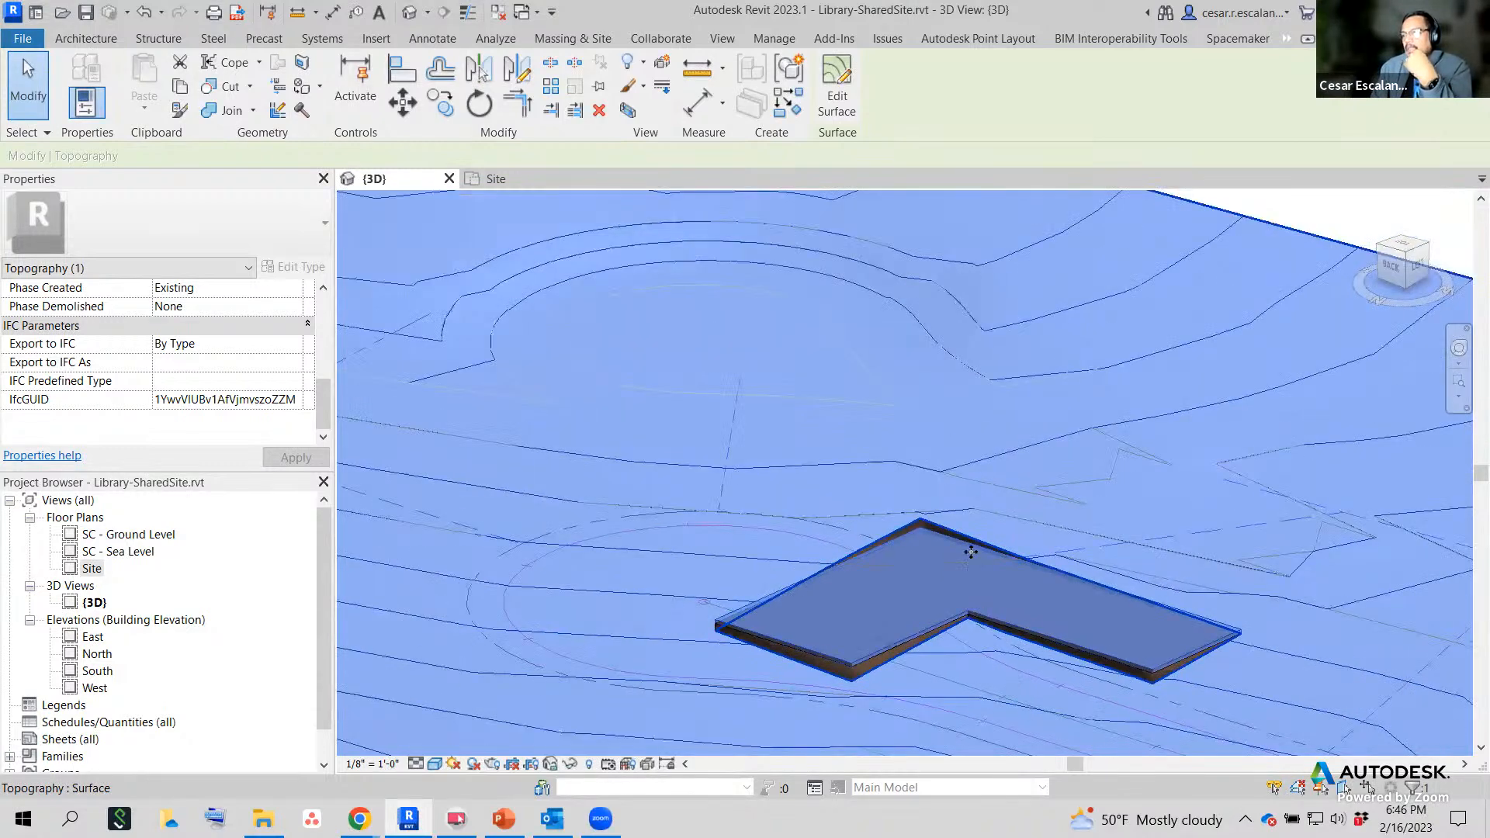
scroll(966, 522, "up", 2)
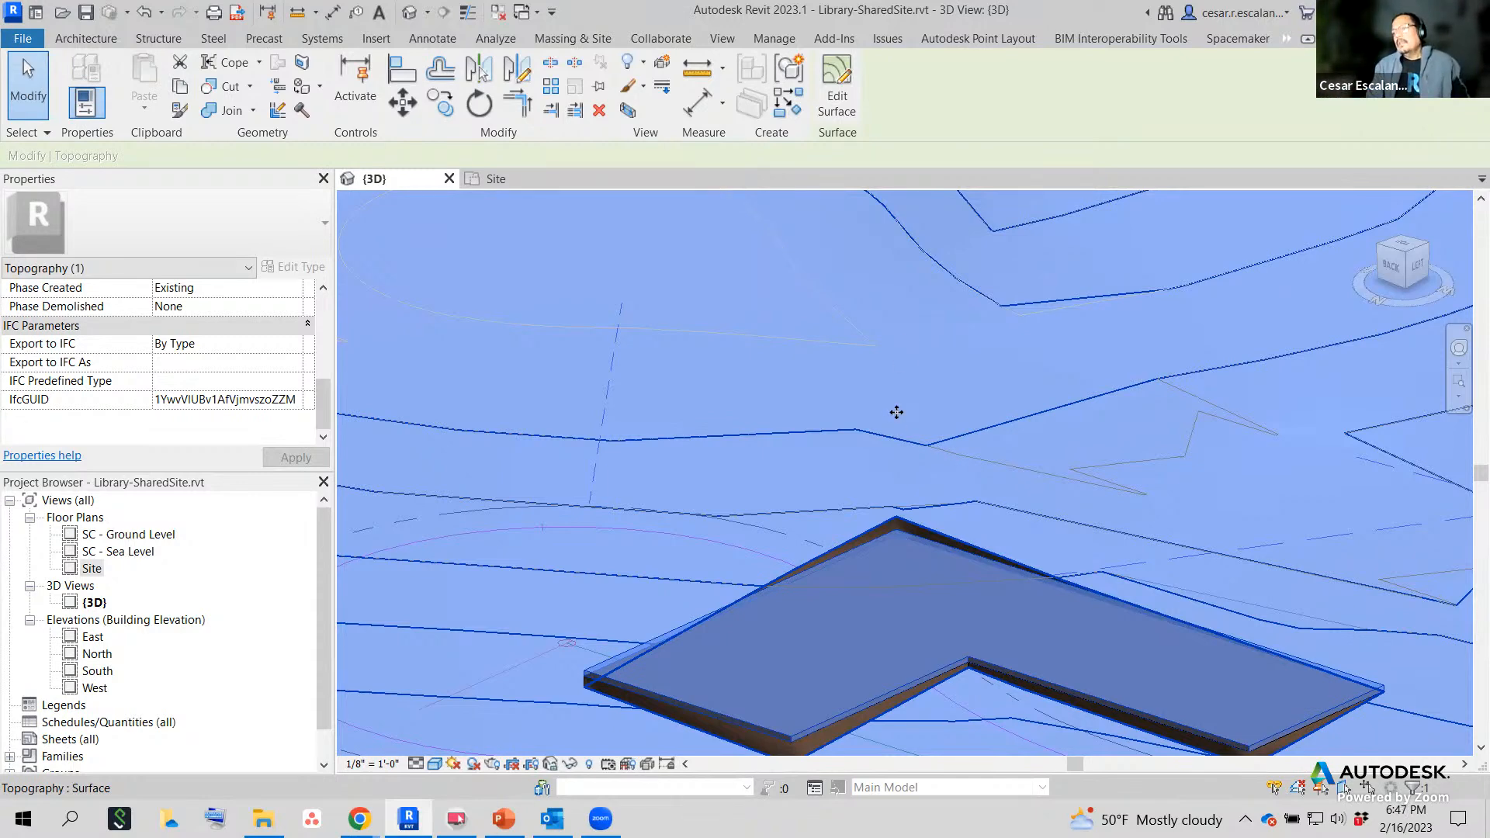
key("Escape")
Select the toposurface again and examine how the pad sits within the surrounding site grading.
scroll(954, 419, "down", 5)
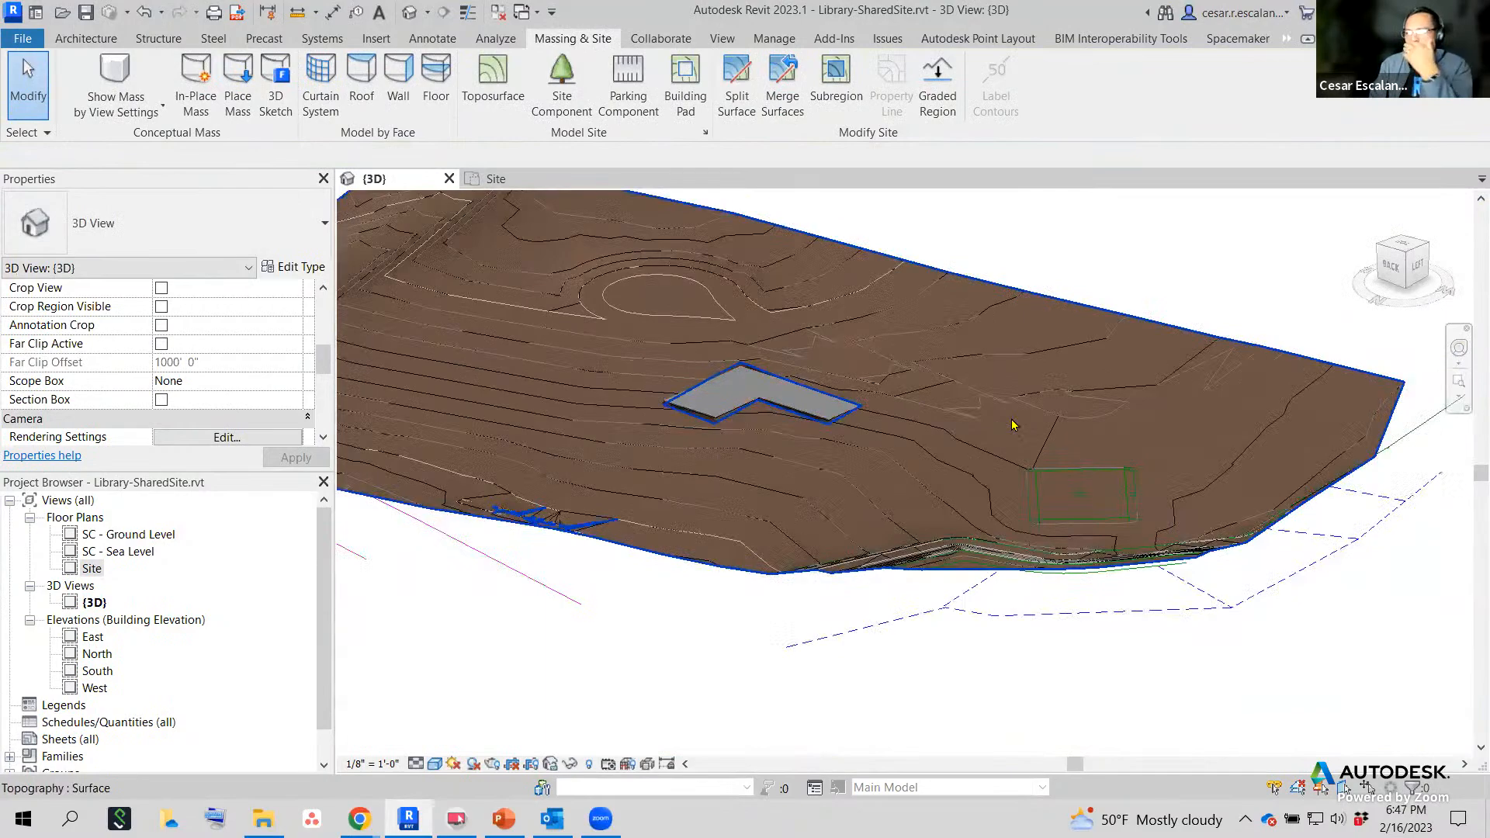
middle_click_drag(1011, 424, 1088, 755)
left_click(1071, 631)
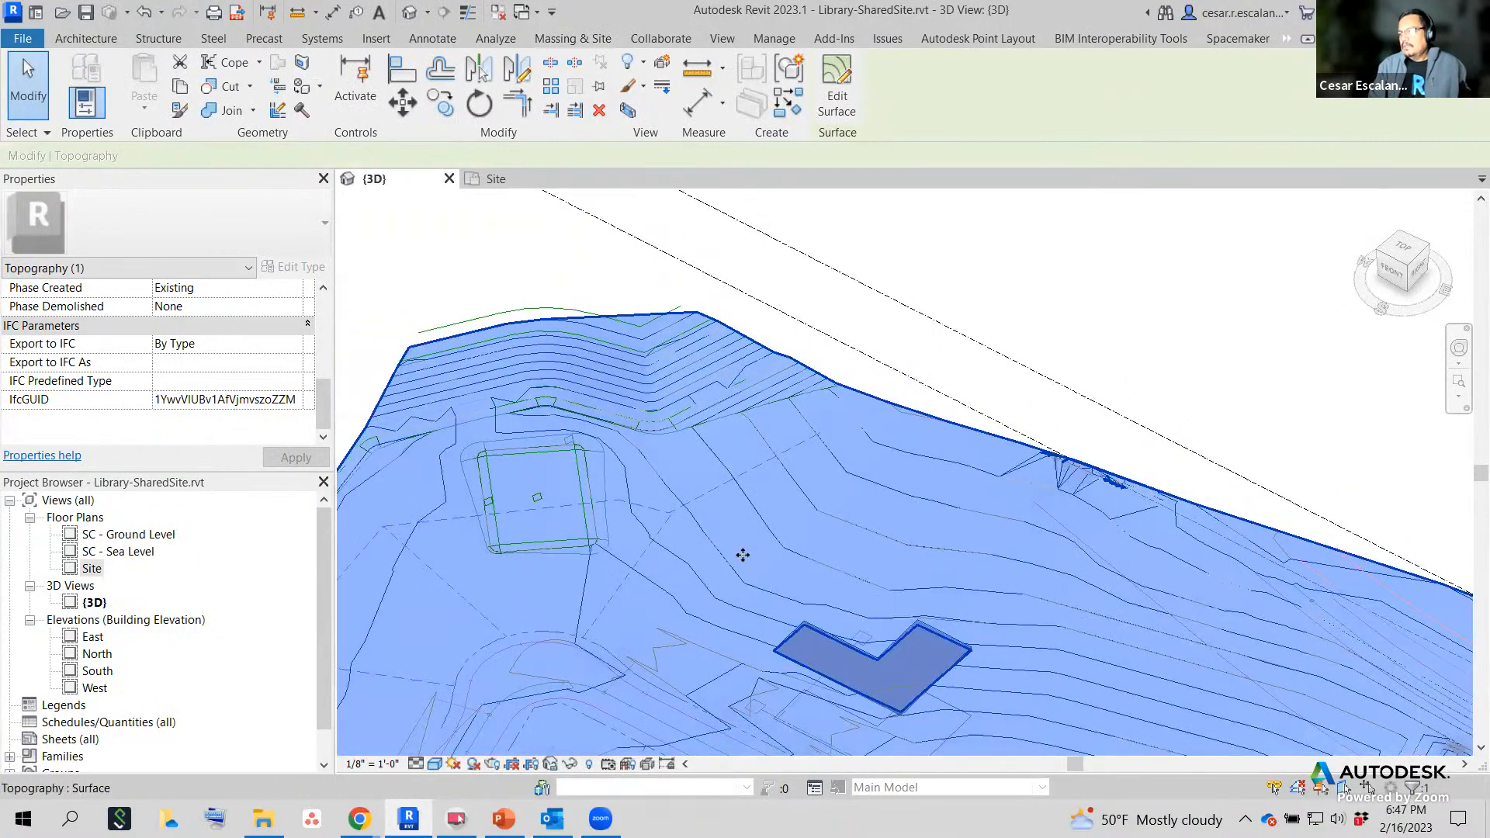
middle_click_drag(742, 555, 1171, 675, "shift")
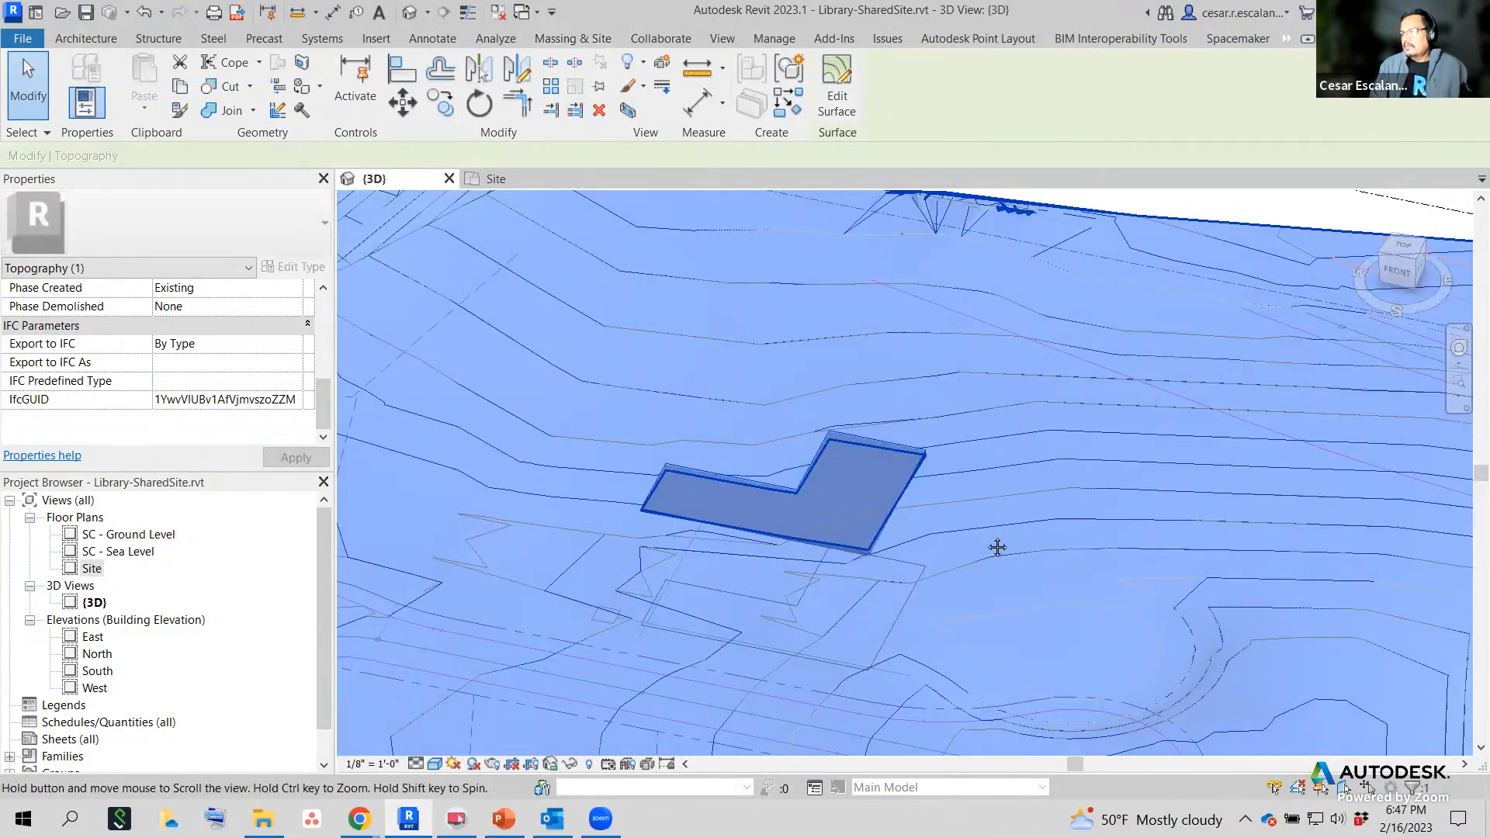
middle_click_drag(997, 547, 1339, 678)
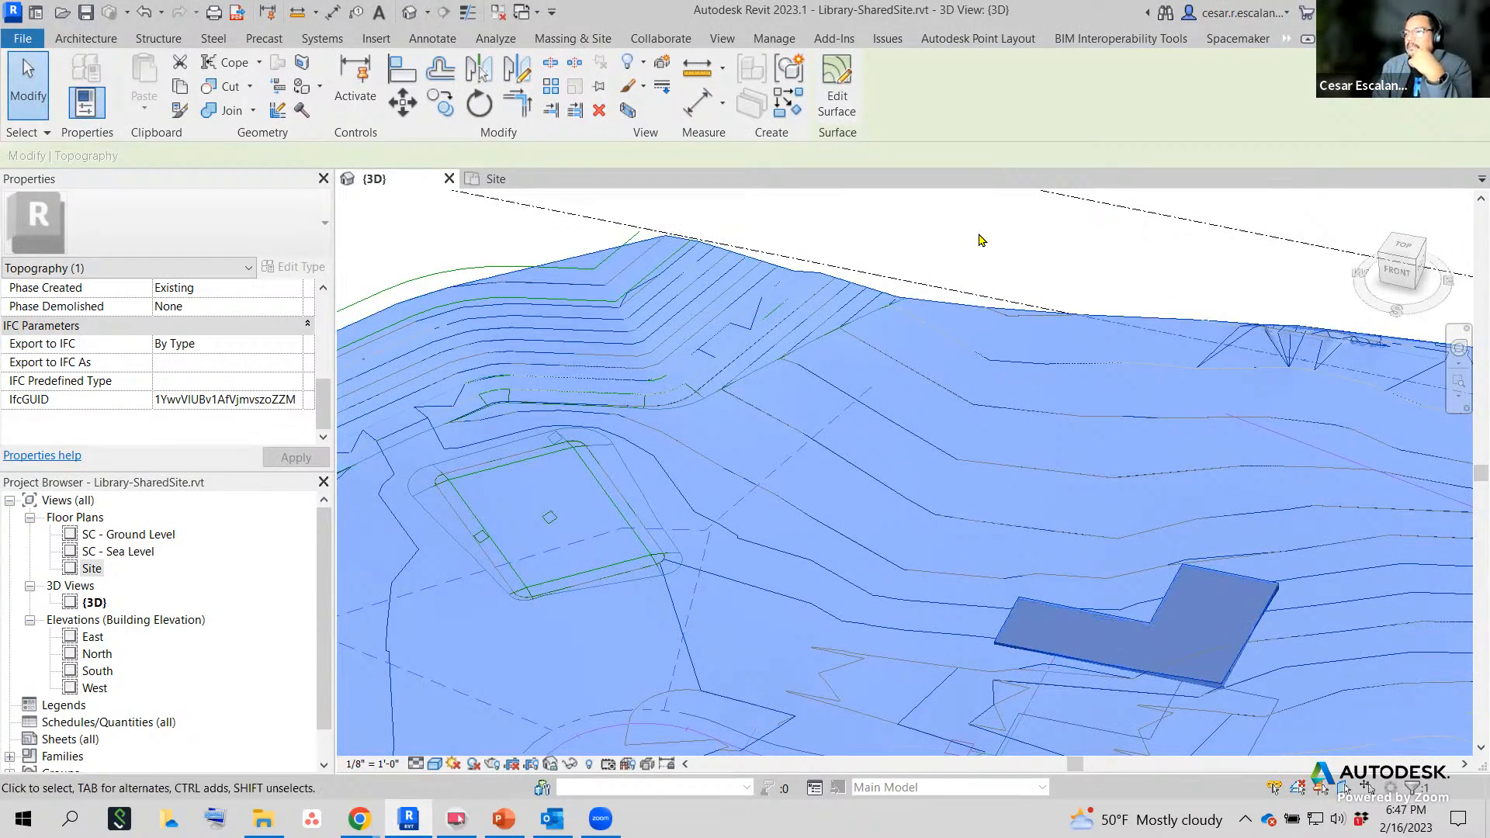
key("Escape")
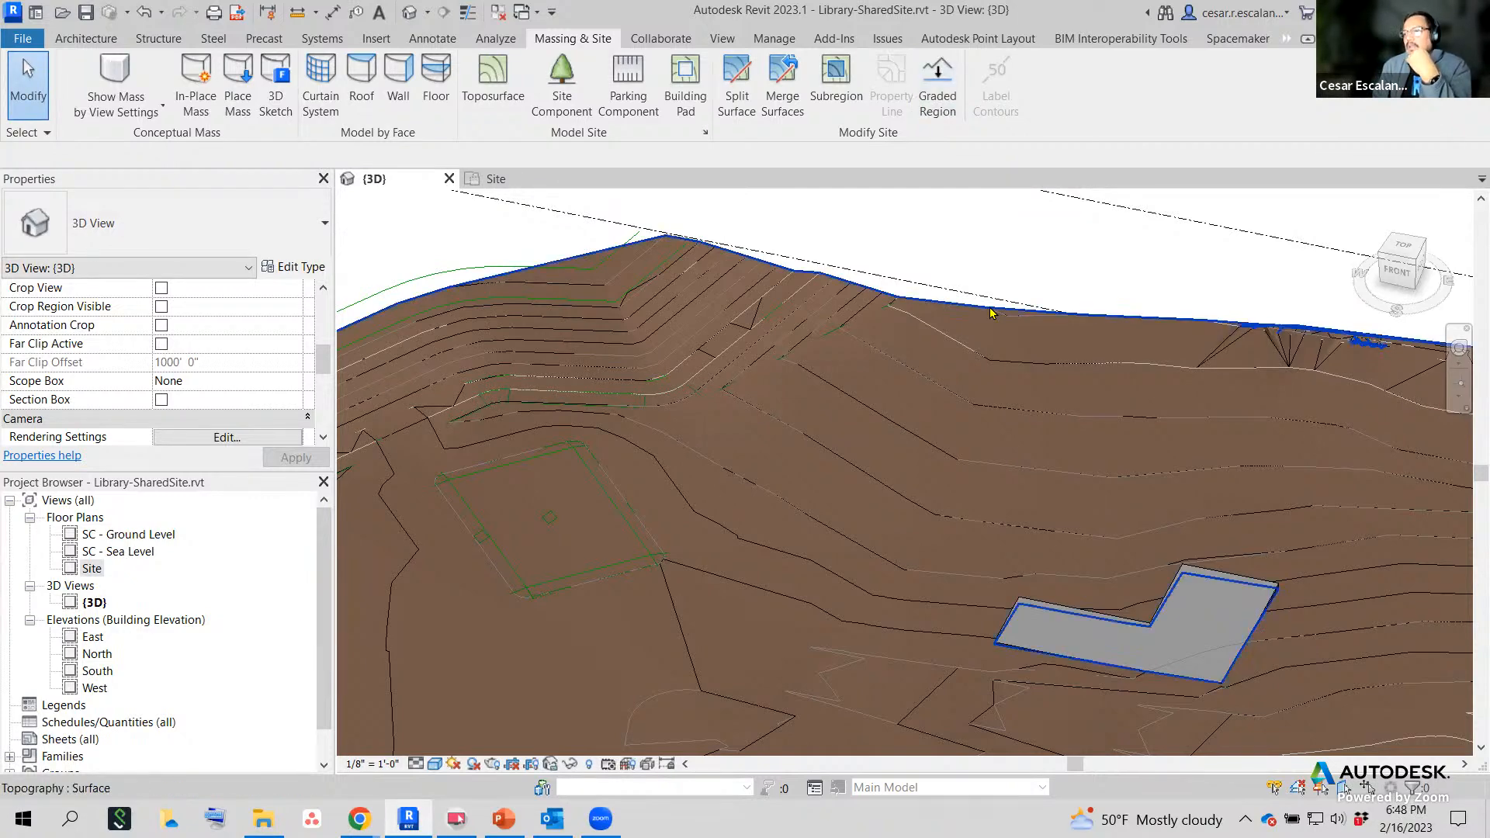
Orient the {3D} view to Top and examine the contours around the L-shaped pad.
scroll(997, 300, "down", 3)
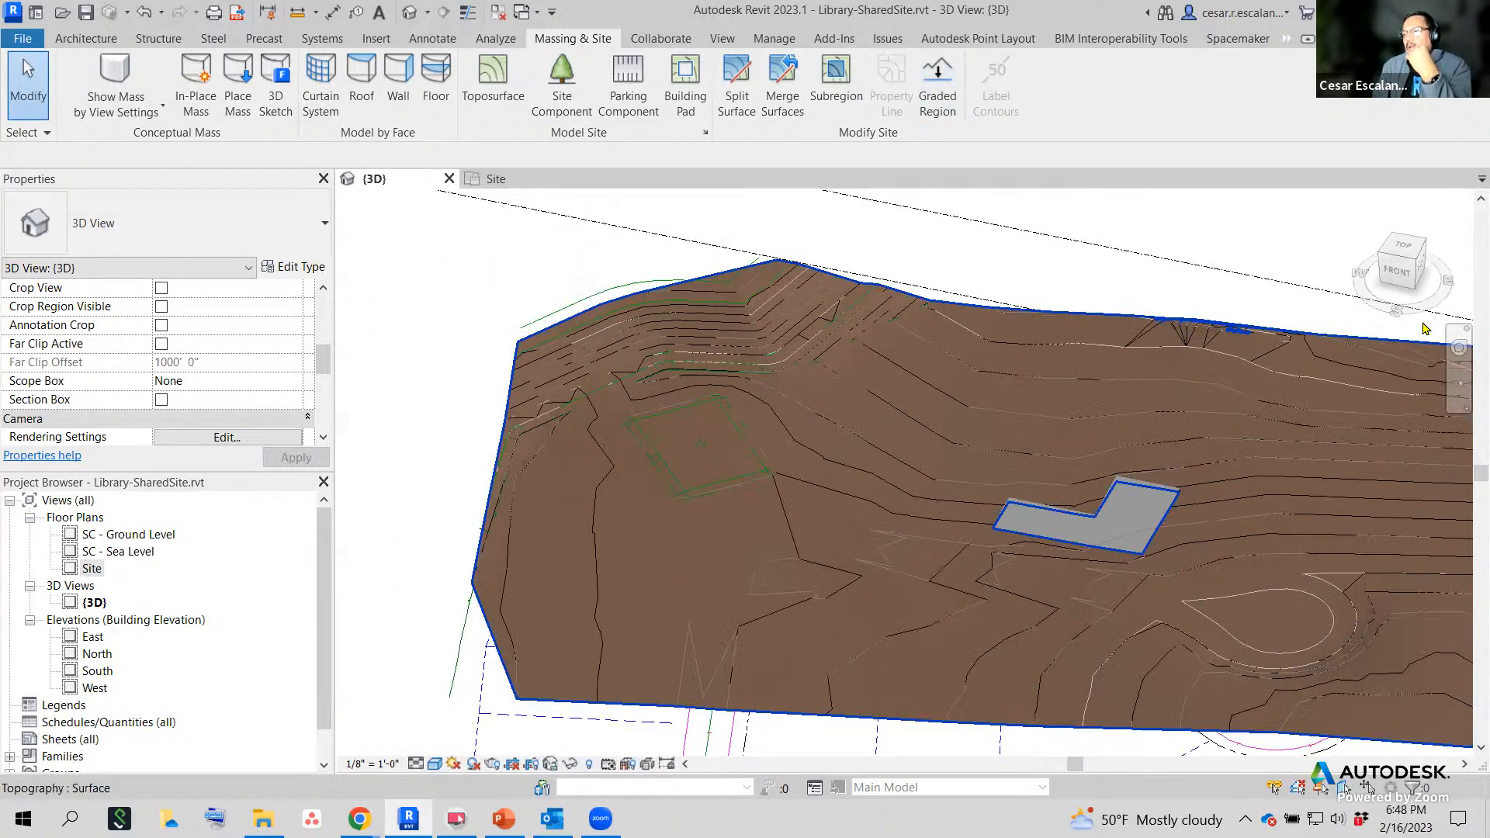
left_click(1403, 248)
scroll(881, 452, "up", 6)
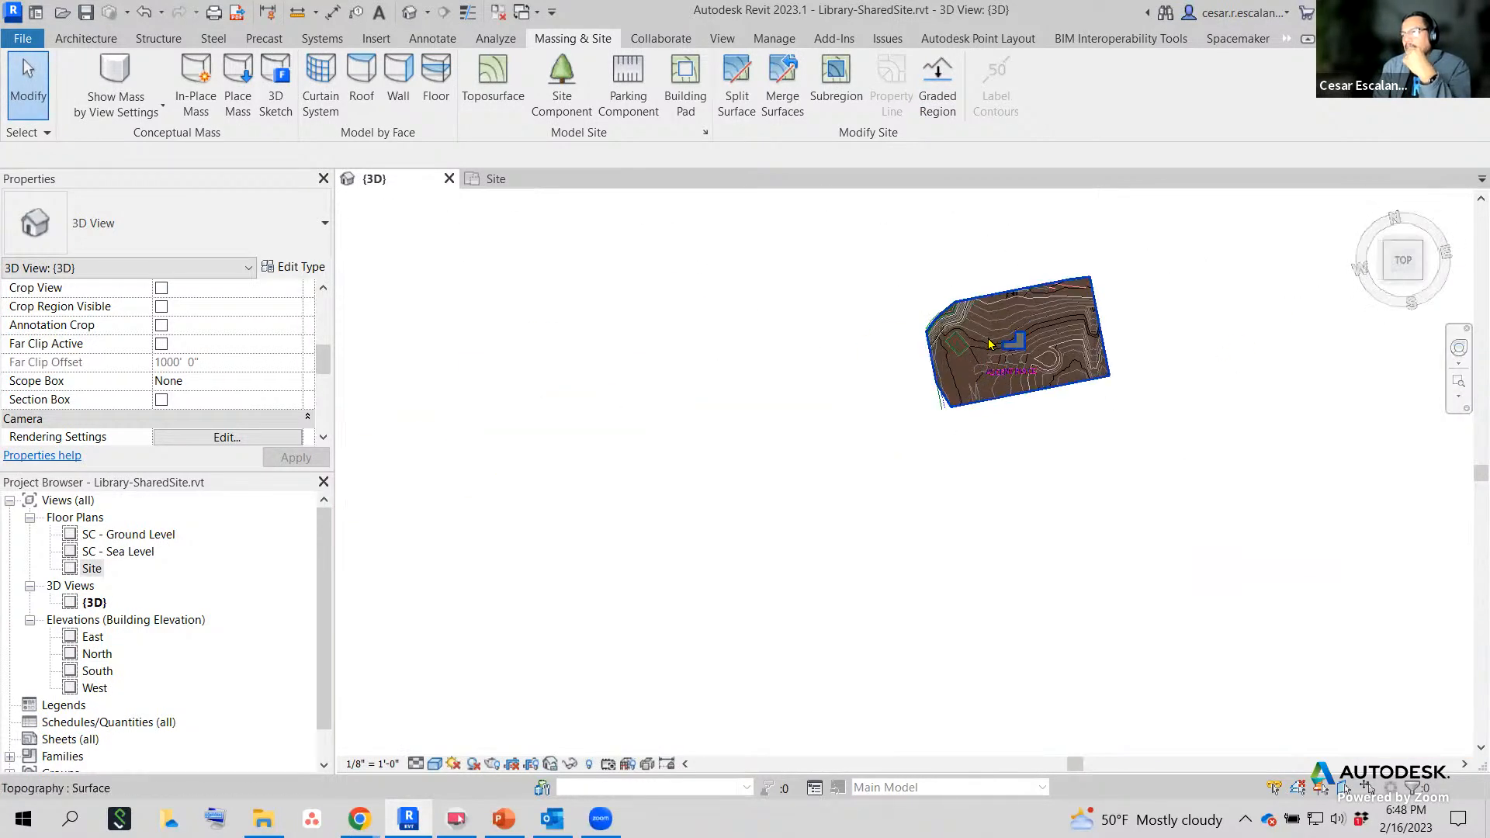
scroll(1012, 357, "up", 3)
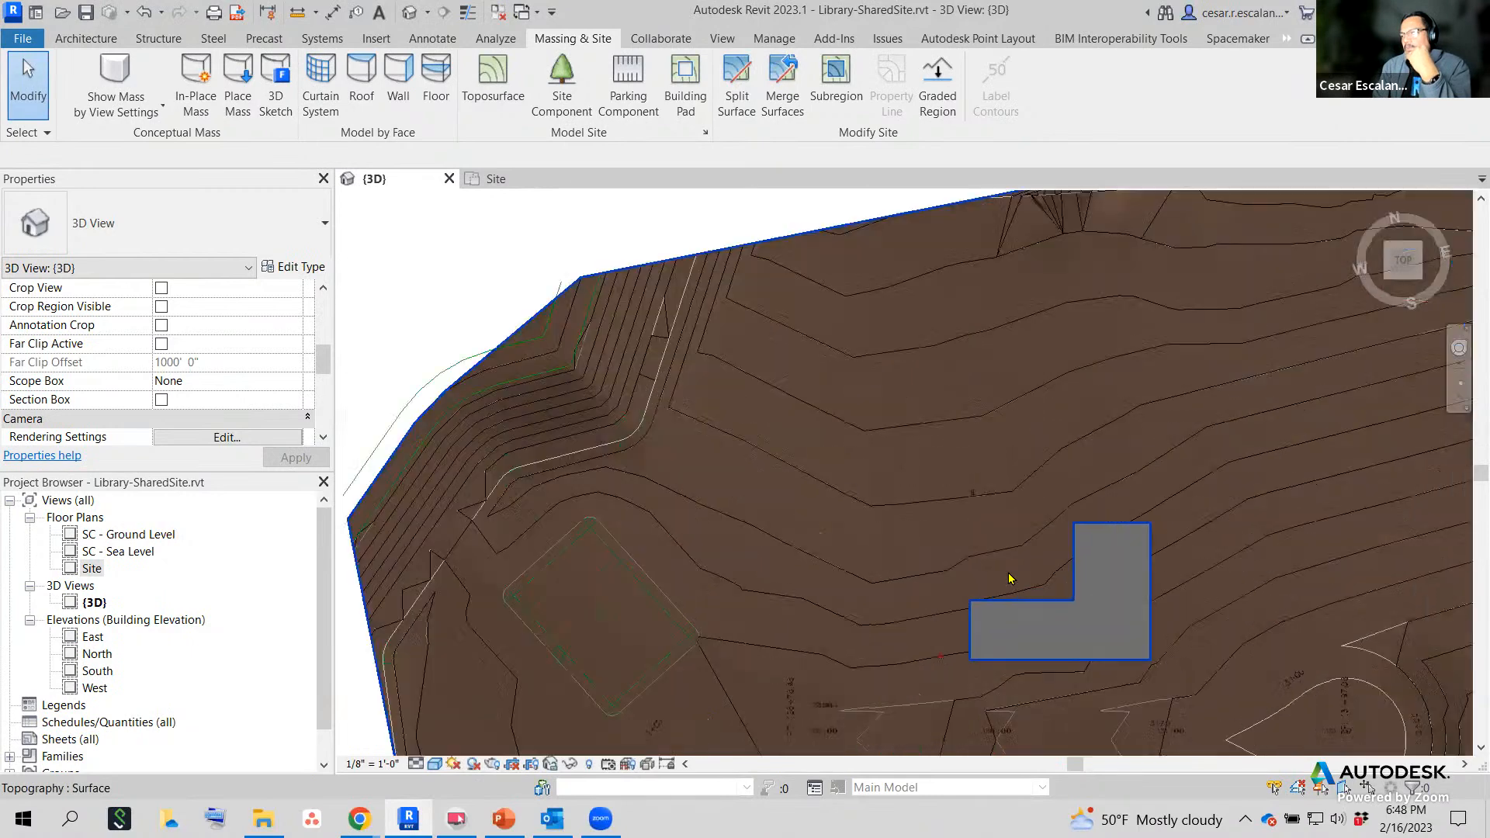
scroll(933, 554, "up", 2)
scroll(962, 481, "down", 3)
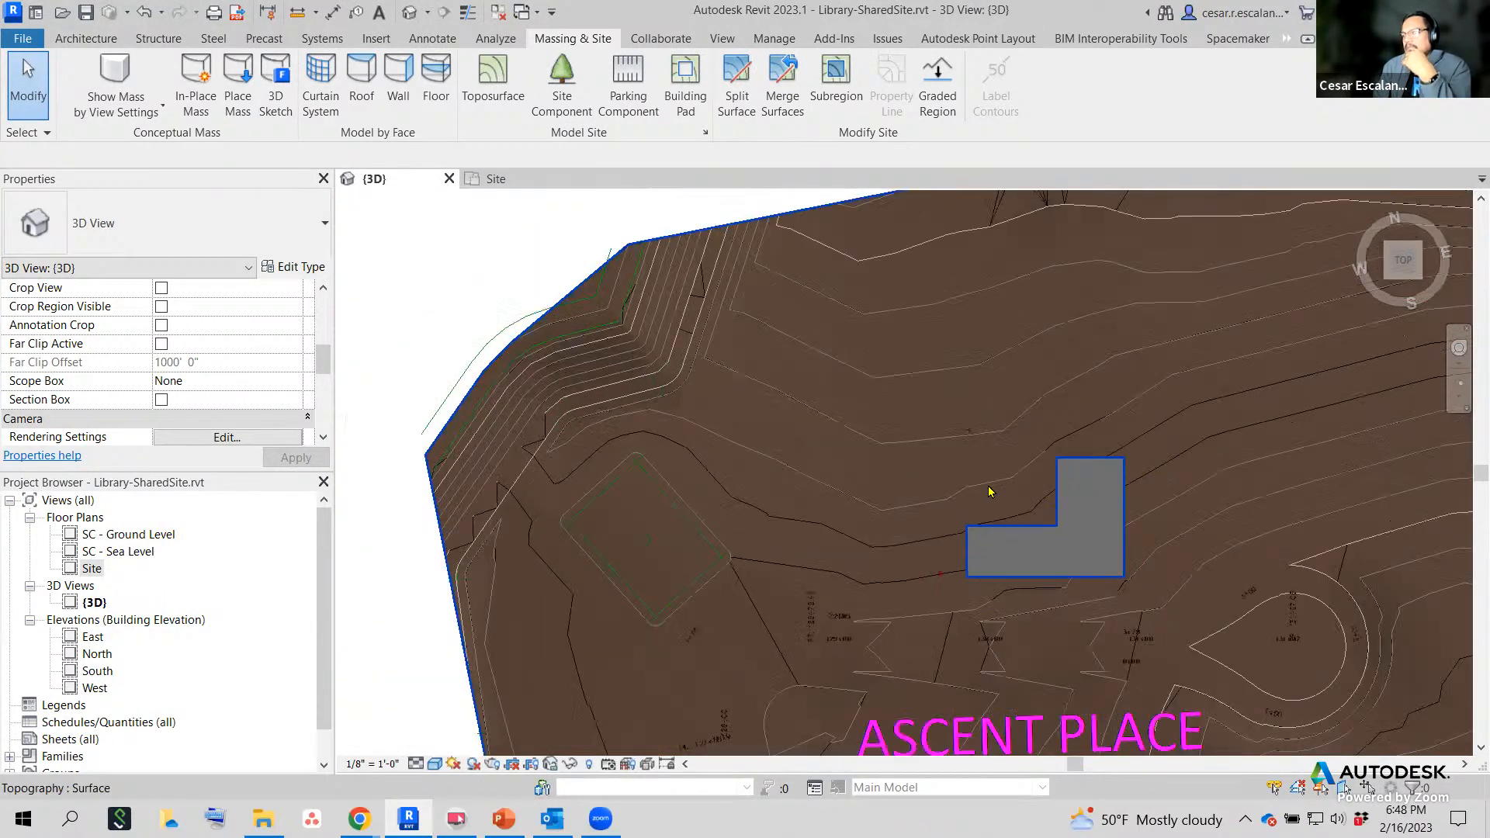
middle_click_drag(1114, 531, 1066, 687)
left_click_drag(939, 665, 948, 619)
middle_click_drag(948, 619, 967, 554)
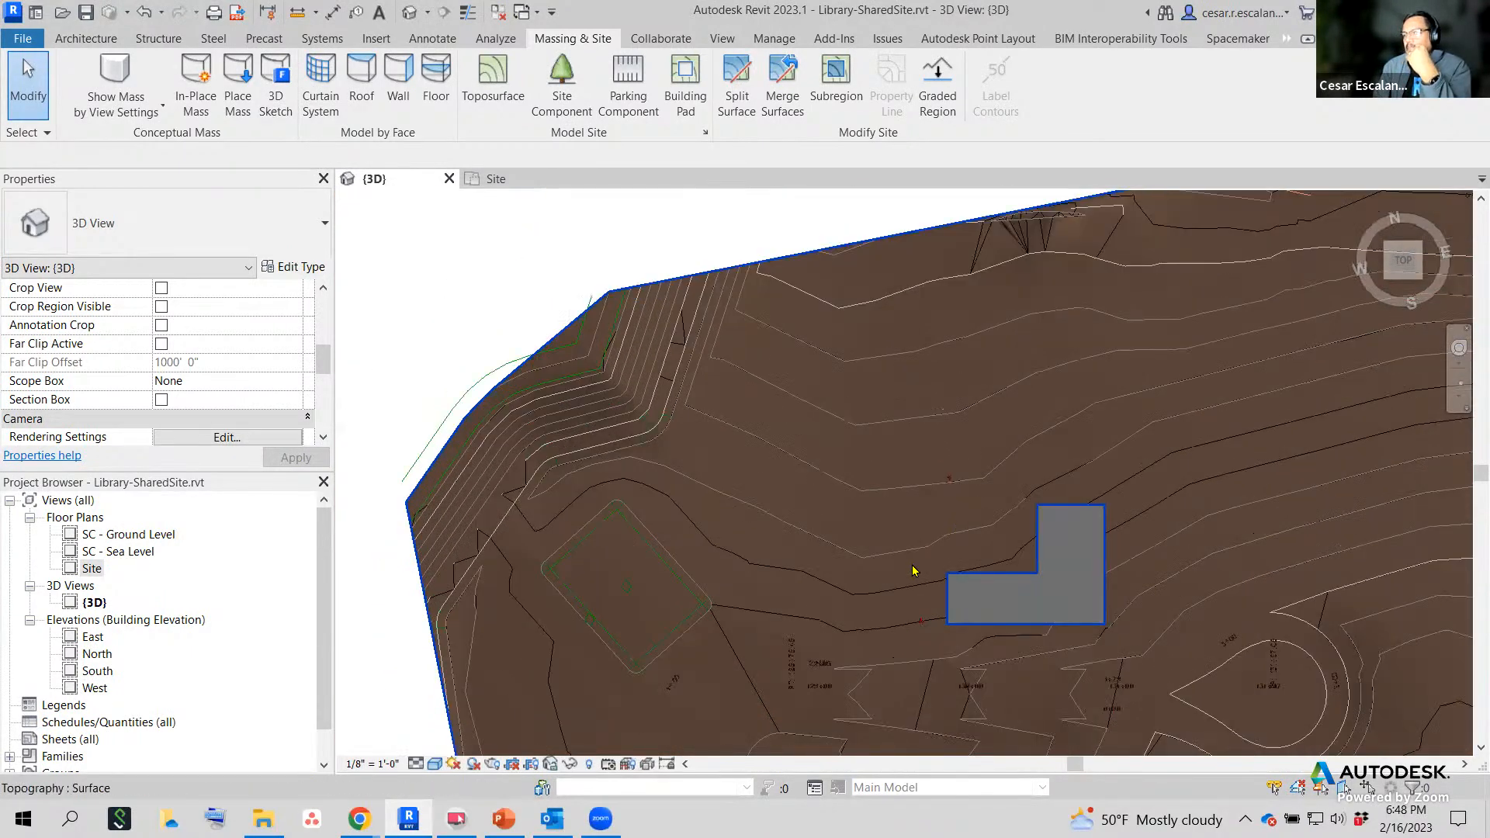
scroll(913, 566, "up", 2)
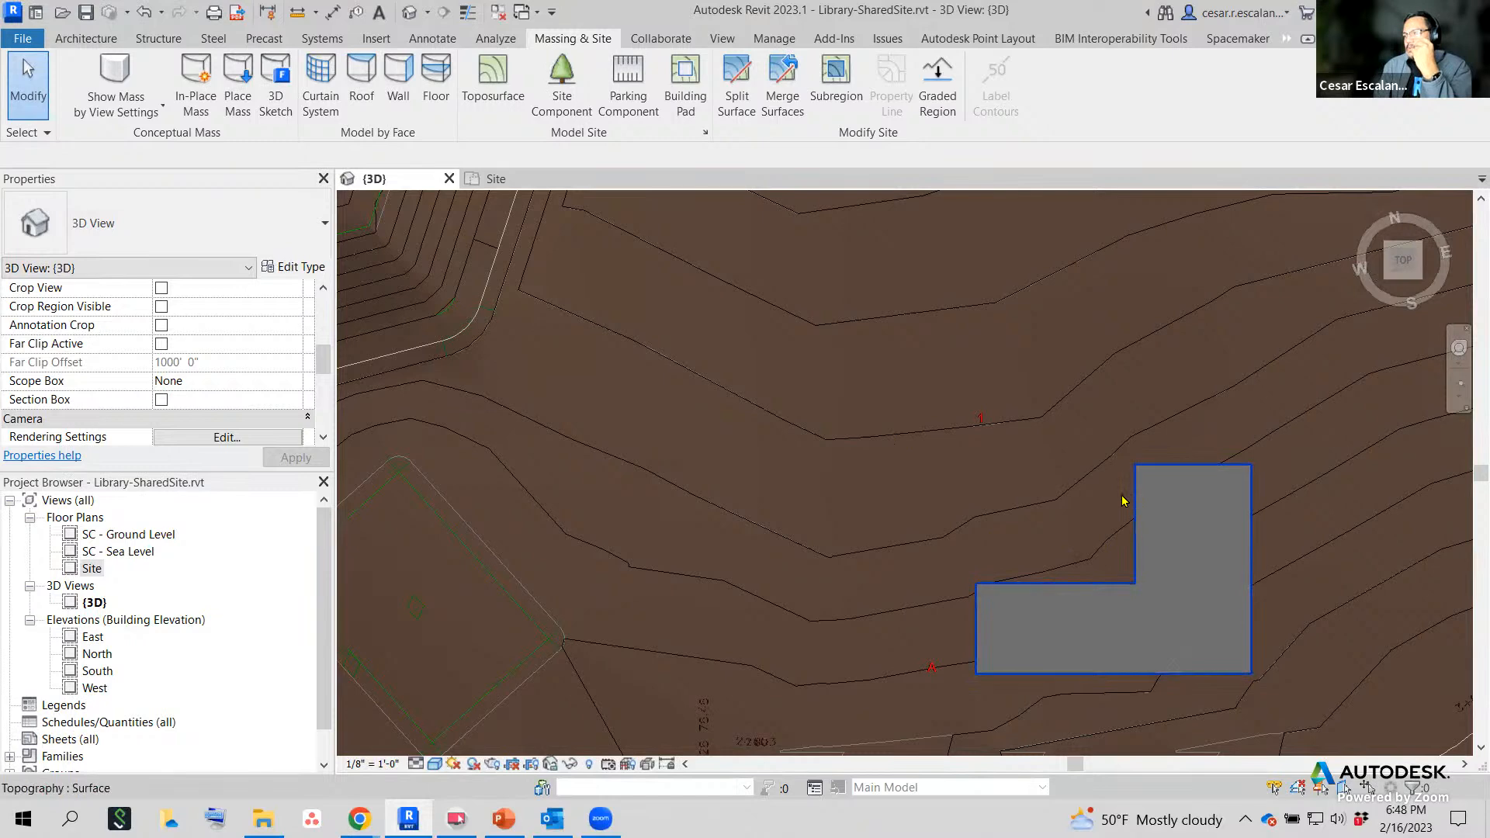
scroll(1122, 497, "up", 2)
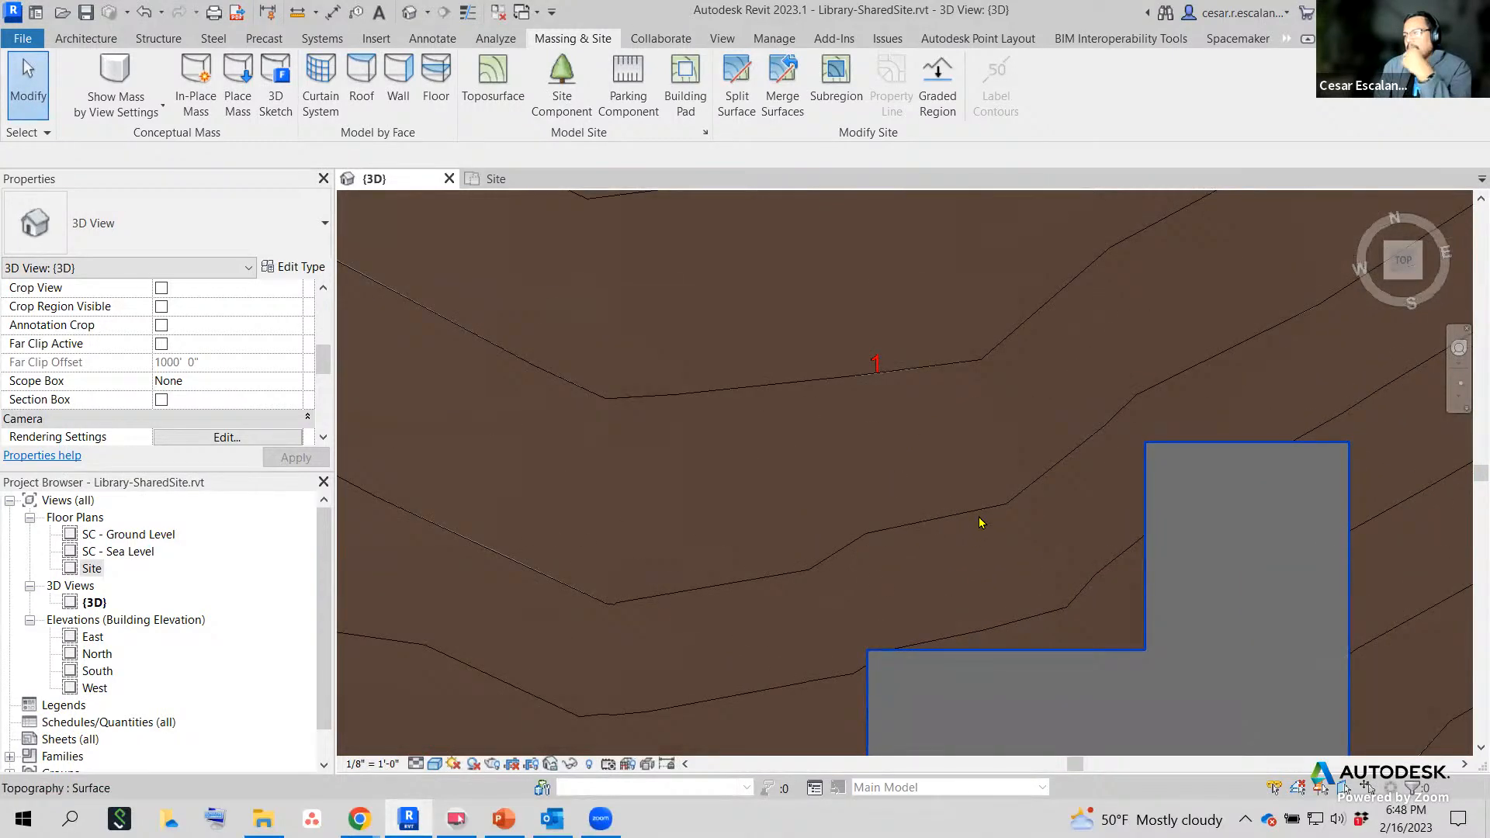
scroll(981, 522, "down", 2)
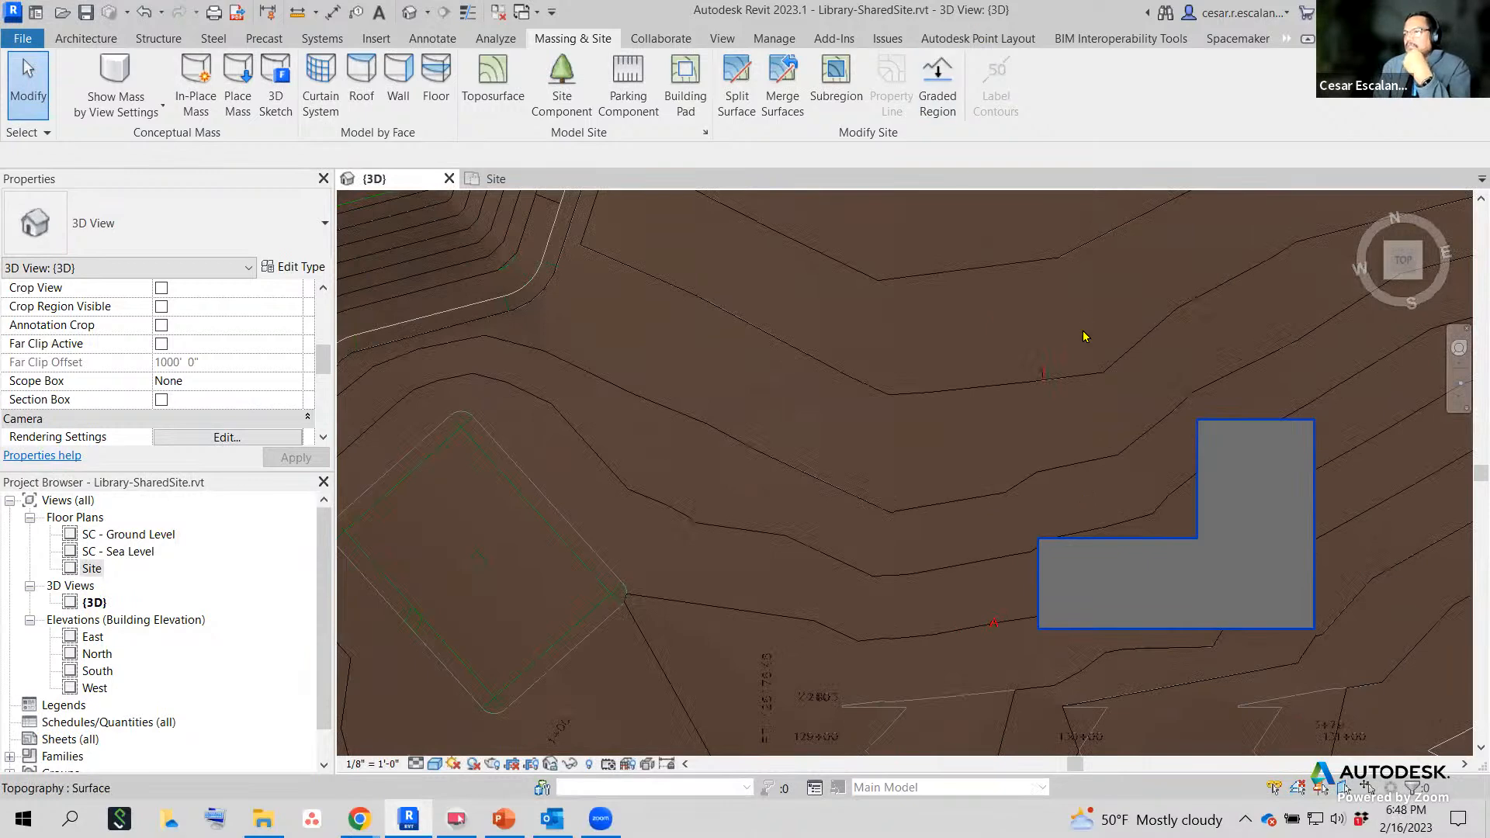
scroll(1078, 368, "down", 2)
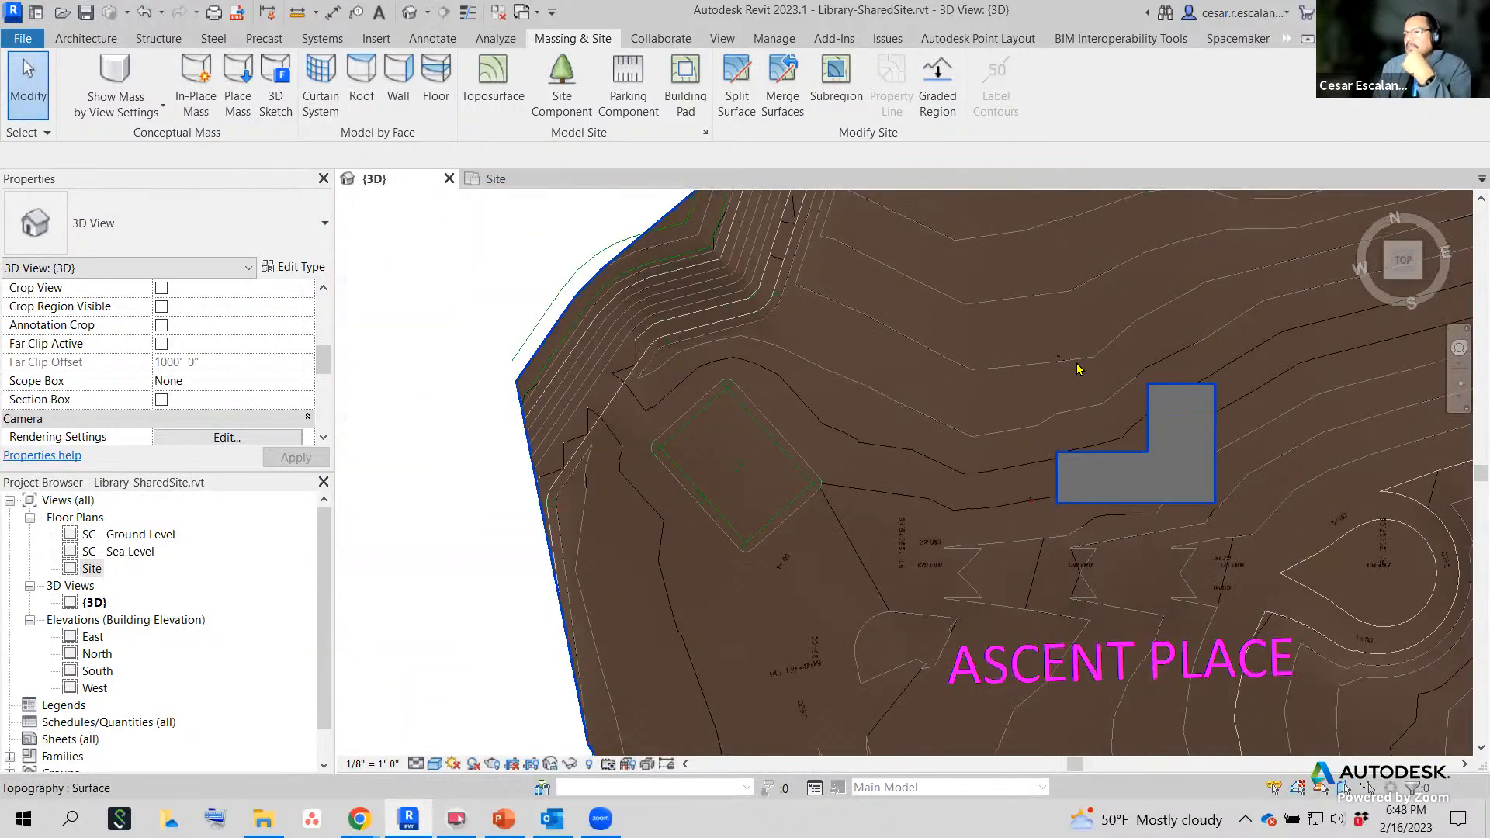
Select the toposurface in the top view and check its Phase Created and Phase Demolished properties.
left_click(634, 301)
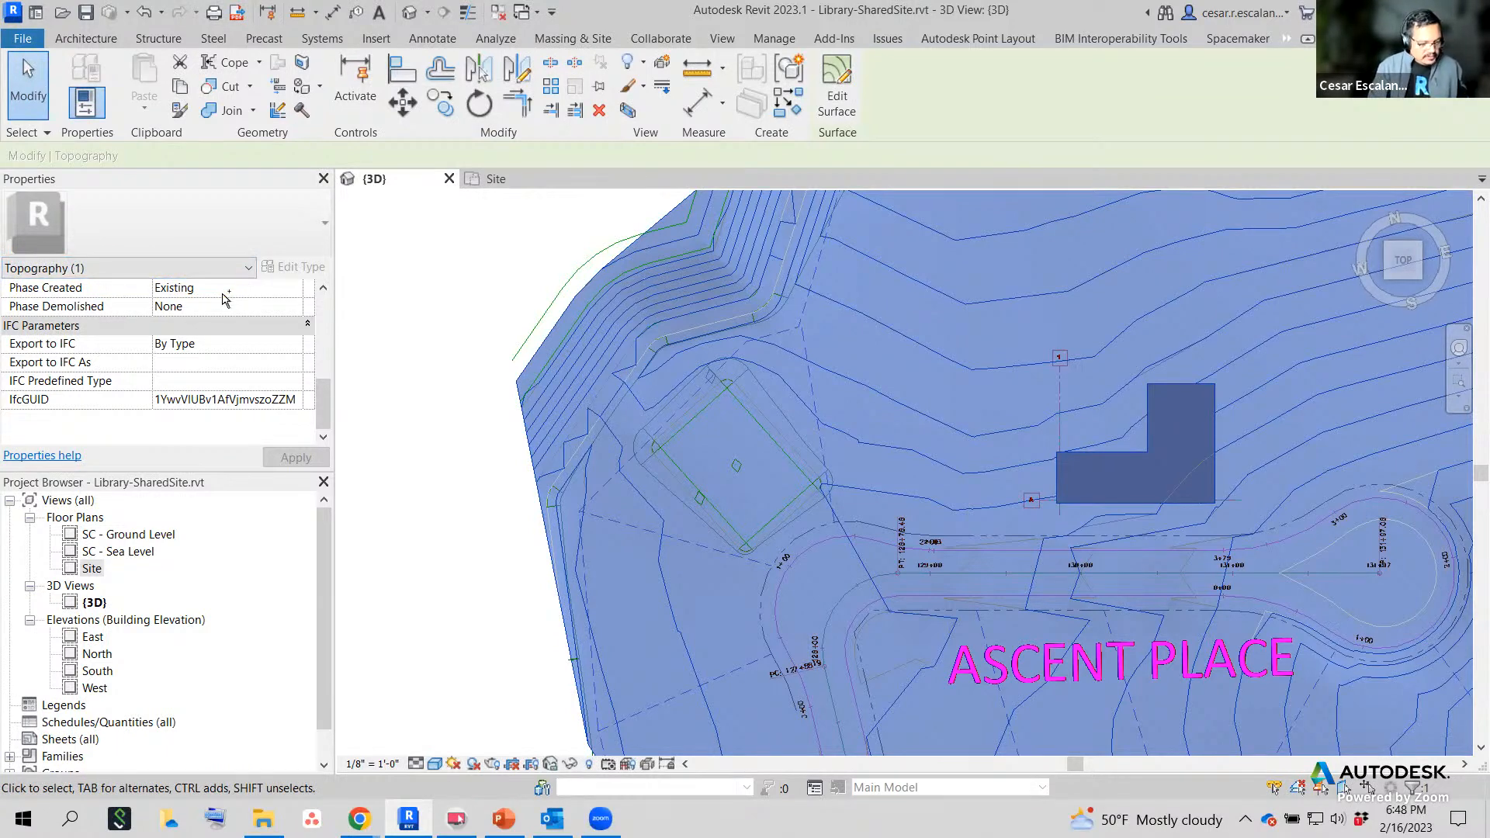
left_click_drag(7, 269, 249, 311)
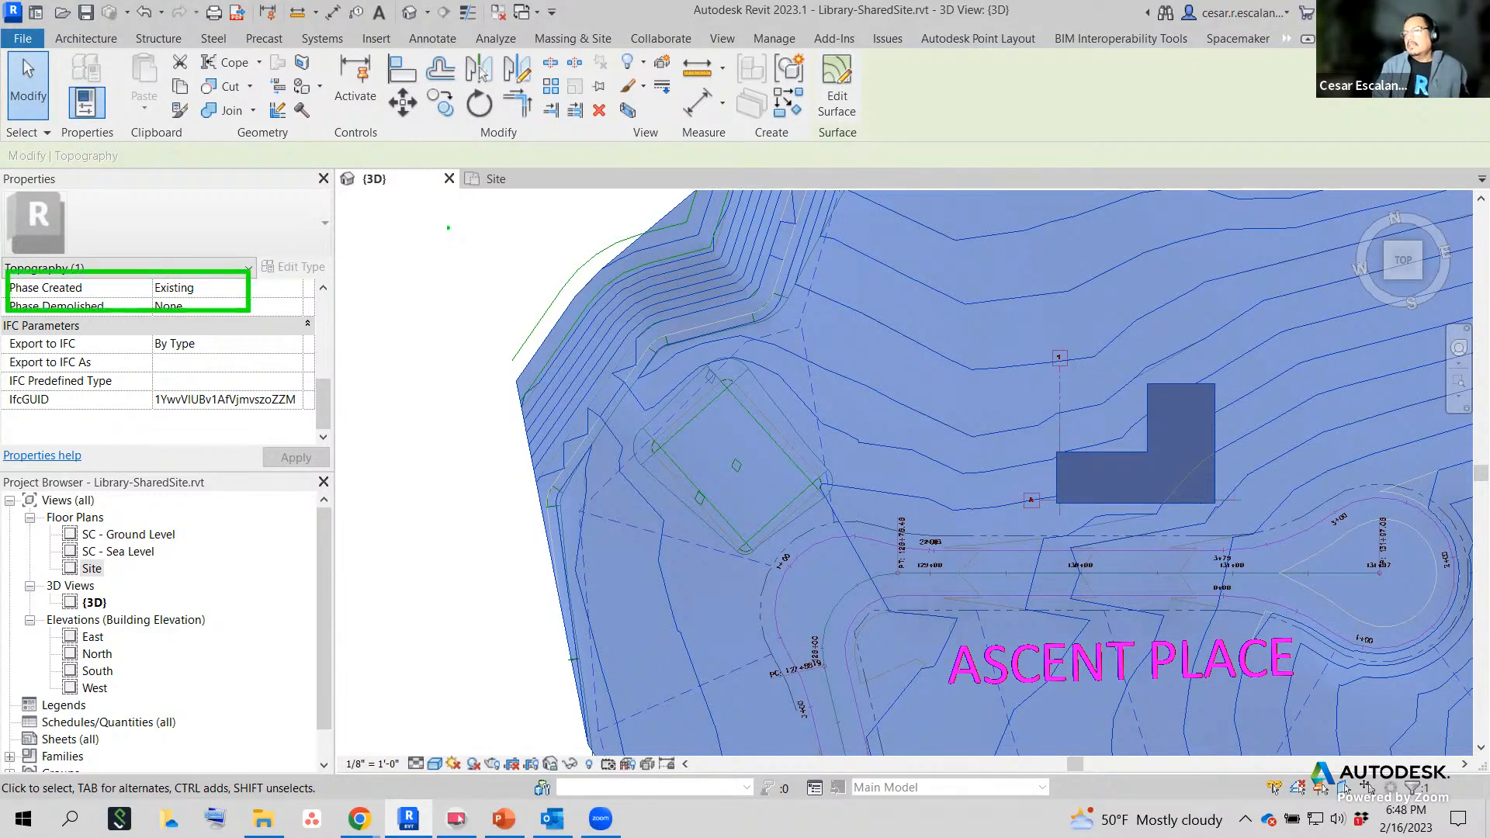
Deselect the toposurface and set the {3D} view's Phase Filter to Show Previous + New.
left_click_drag(481, 198, 268, 290)
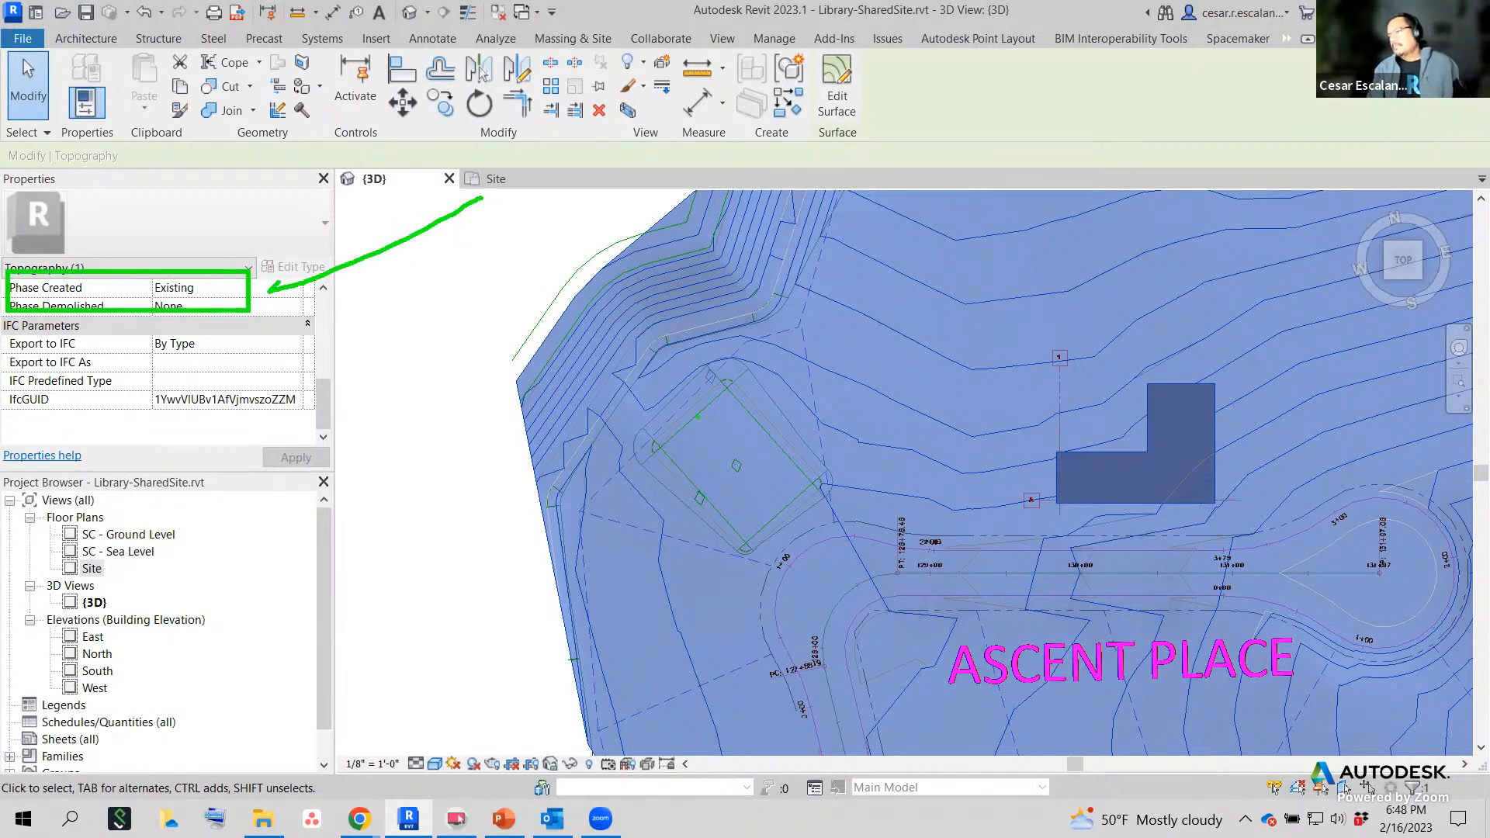
key("Escape")
key("Escape")
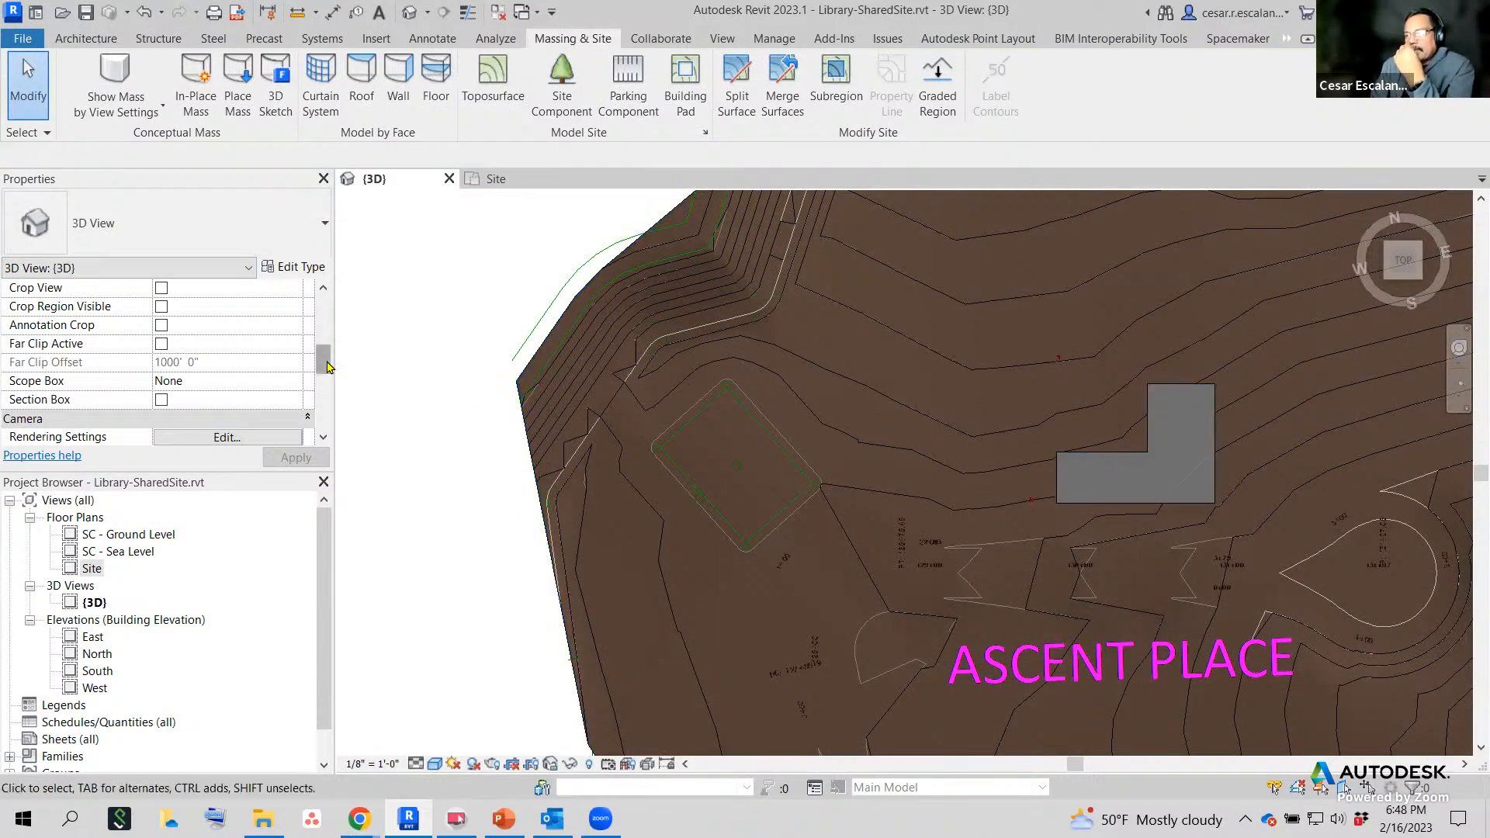
left_click_drag(327, 361, 326, 415)
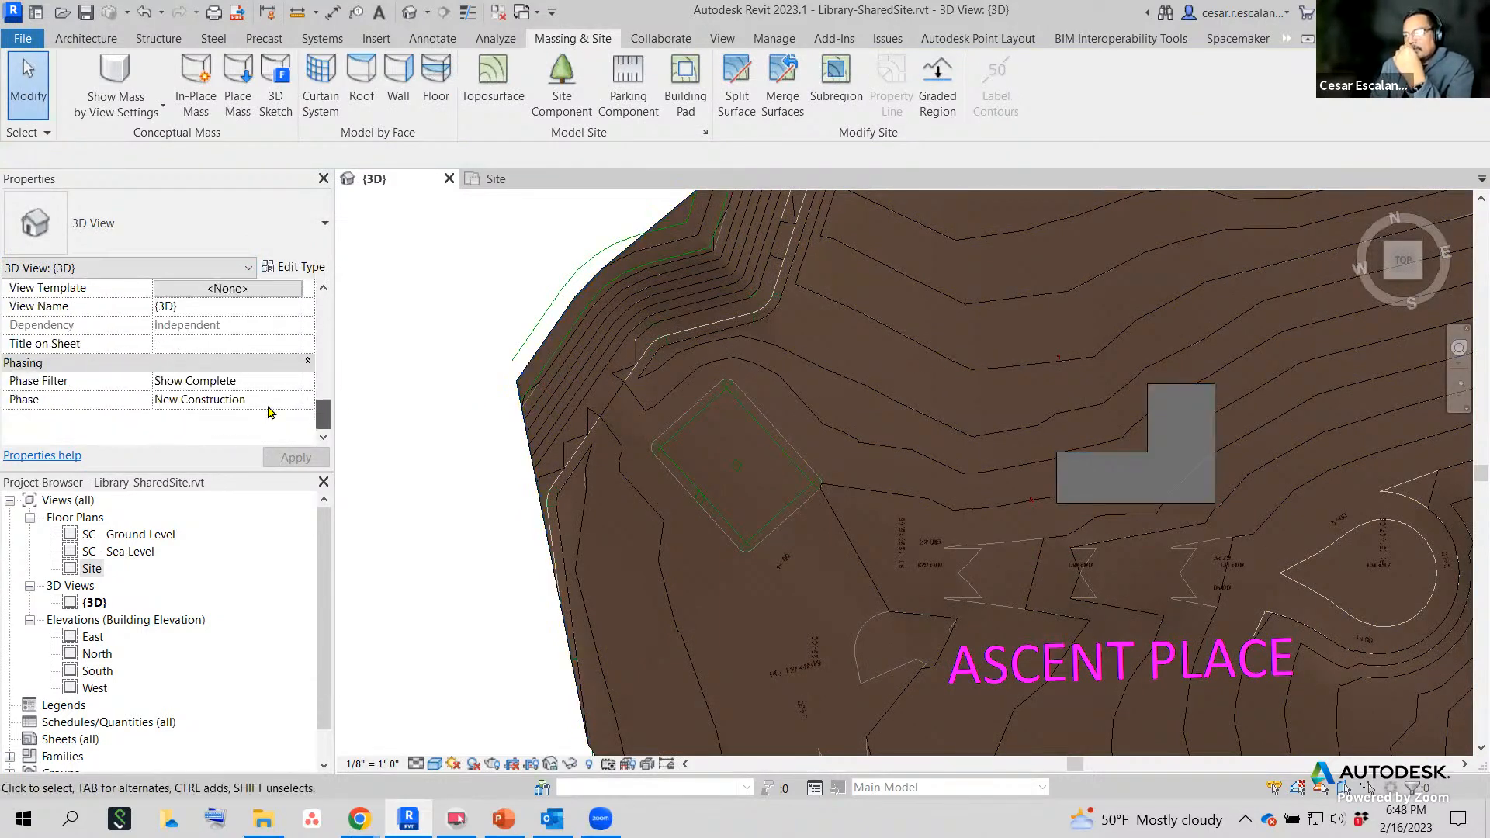
left_click(295, 381)
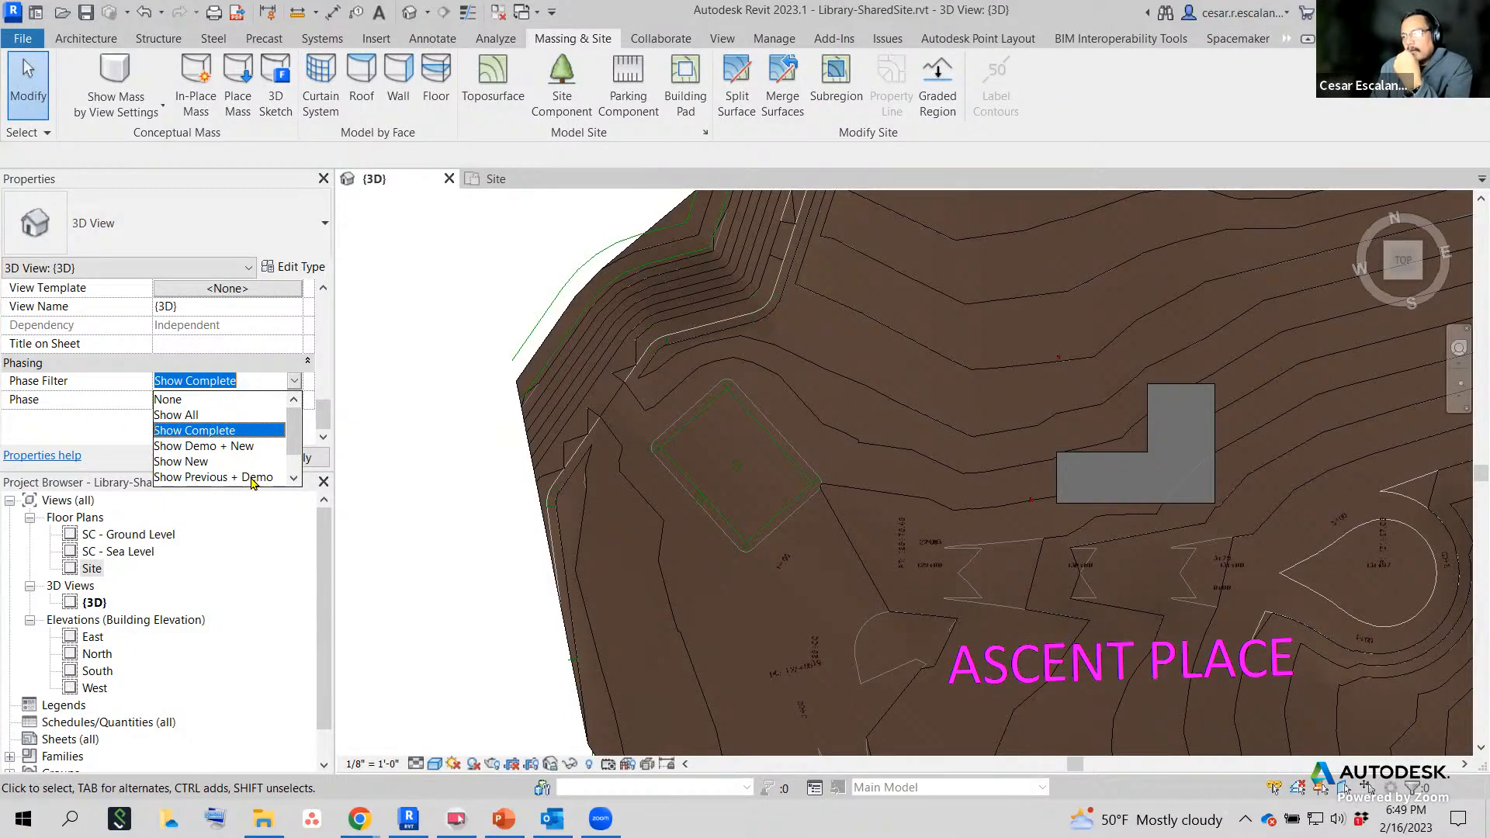
scroll(250, 477, "down", 1)
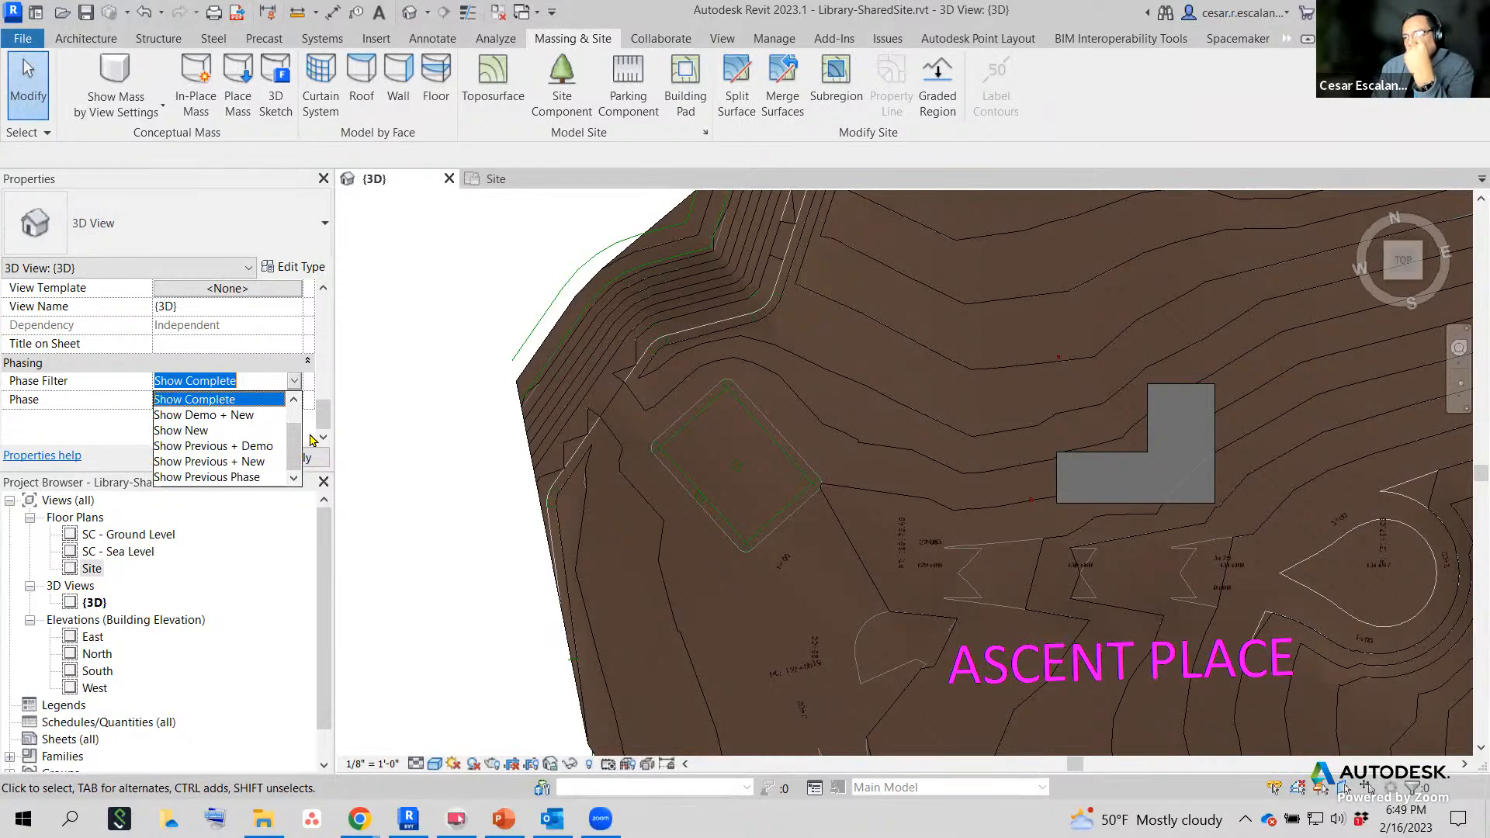
left_click(237, 463)
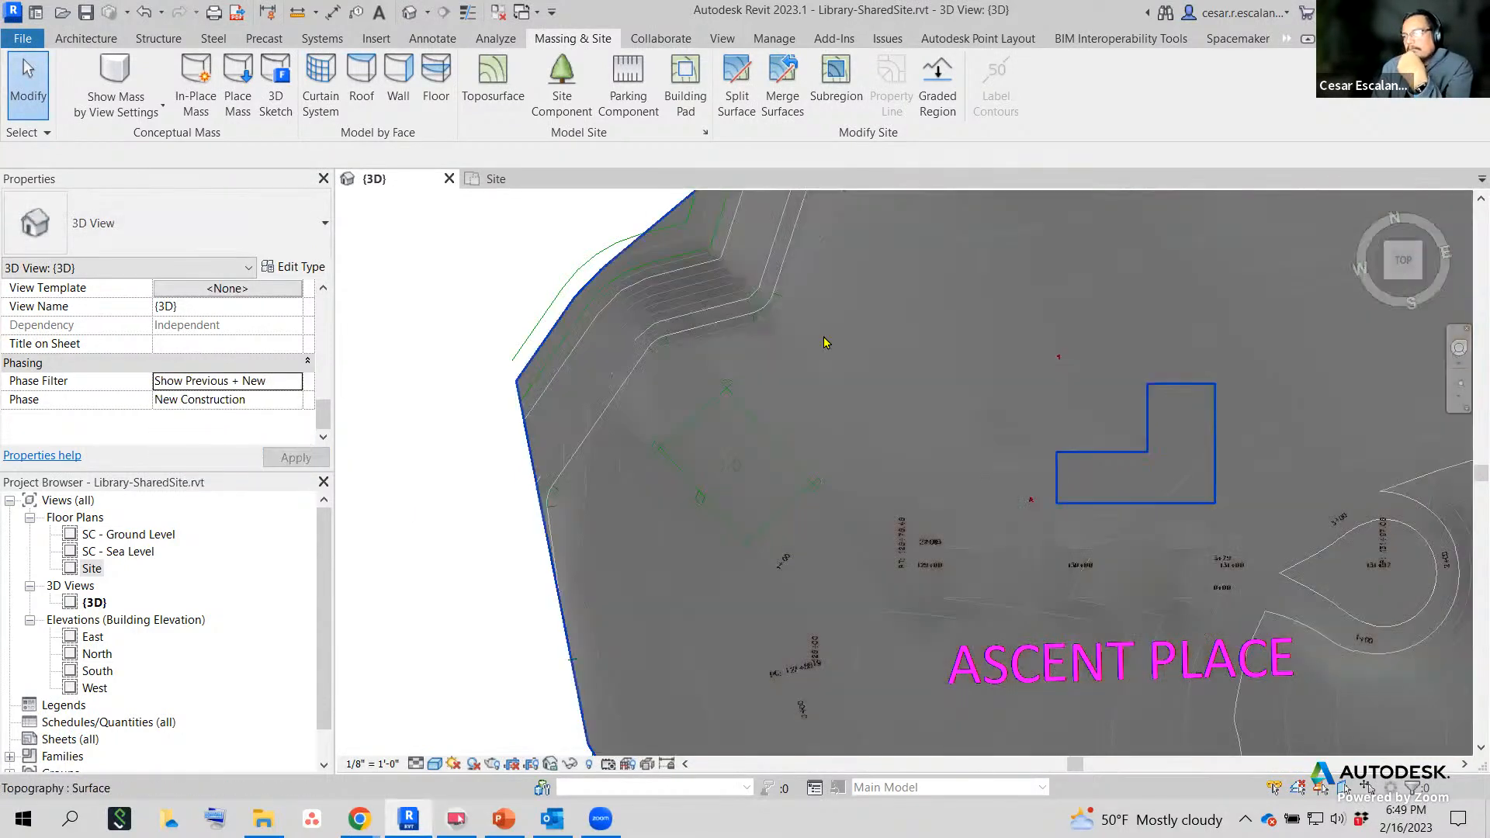
Select the toposurface in the filtered top view, check its phase properties, and clear the selection.
middle_click_drag(540, 367, 376, 485)
scroll(376, 486, "down", 1)
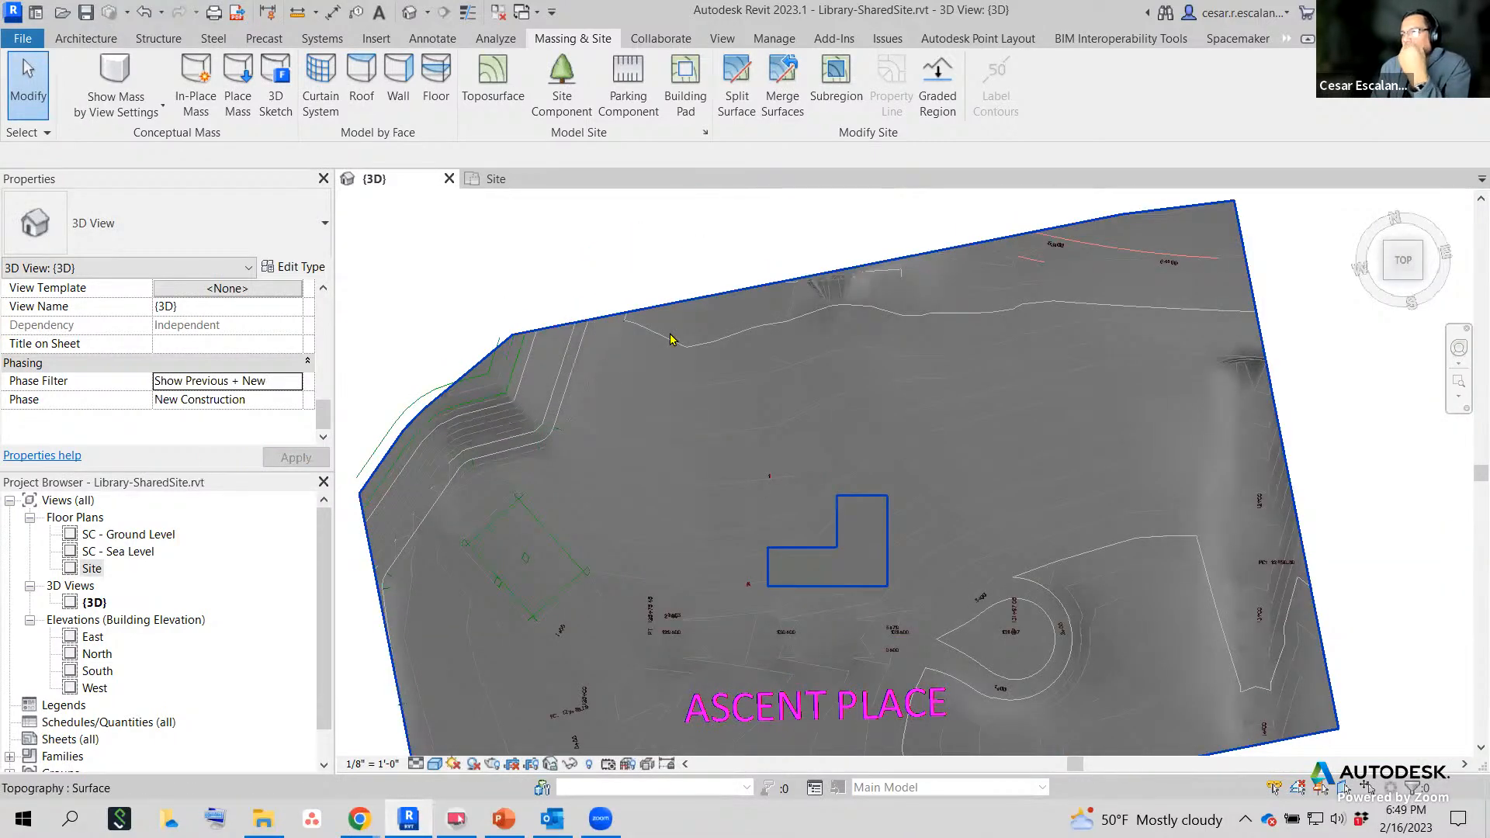
left_click(672, 339)
middle_click_drag(366, 363, 500, 300)
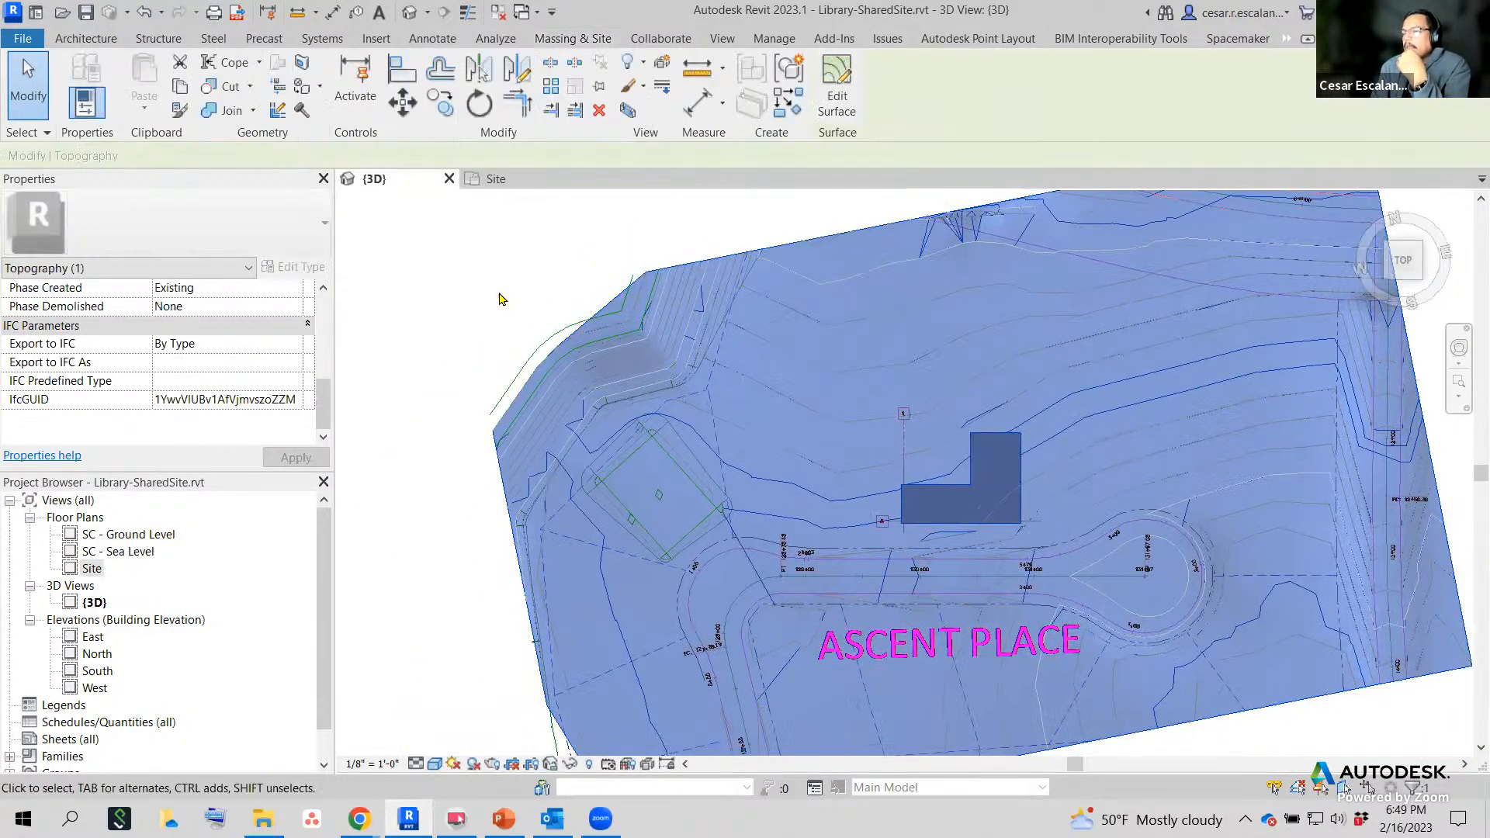
left_click(499, 295)
left_click(630, 321)
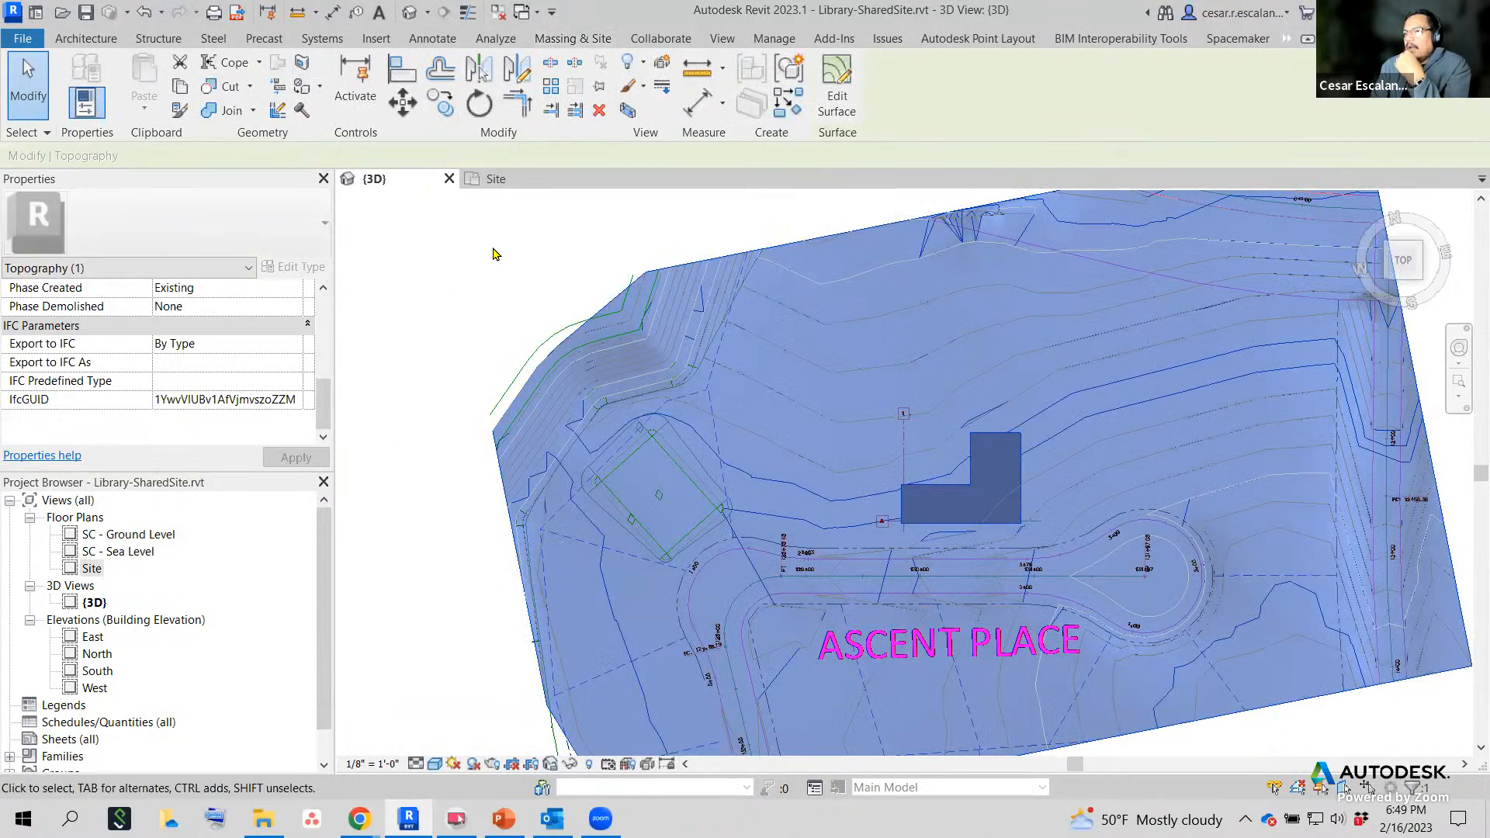
left_click(493, 254)
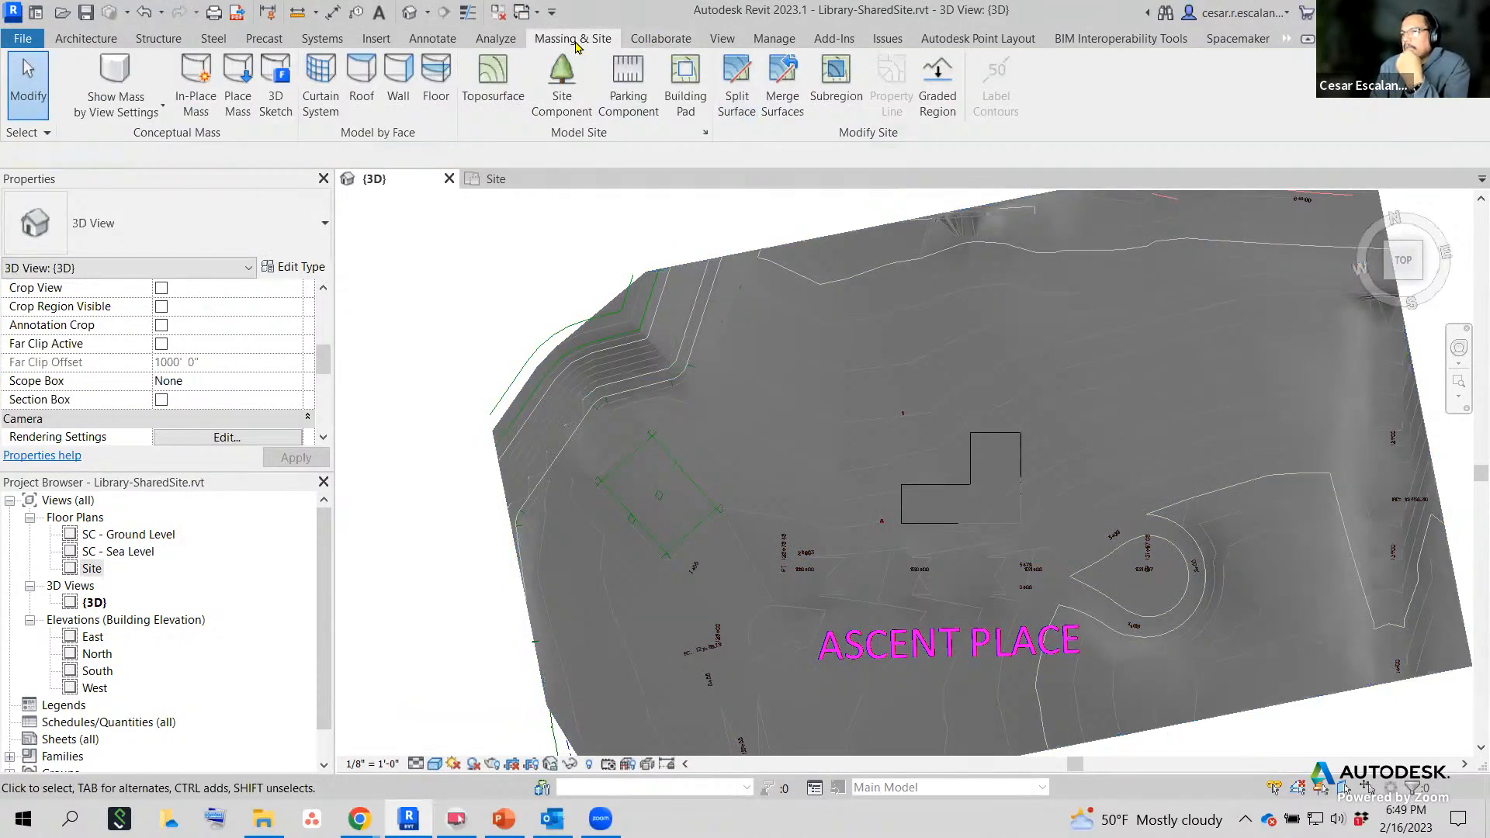
Create a graded region from the existing toposurface as an exact copy with internal and perimeter points, and check its phasing.
left_click(956, 94)
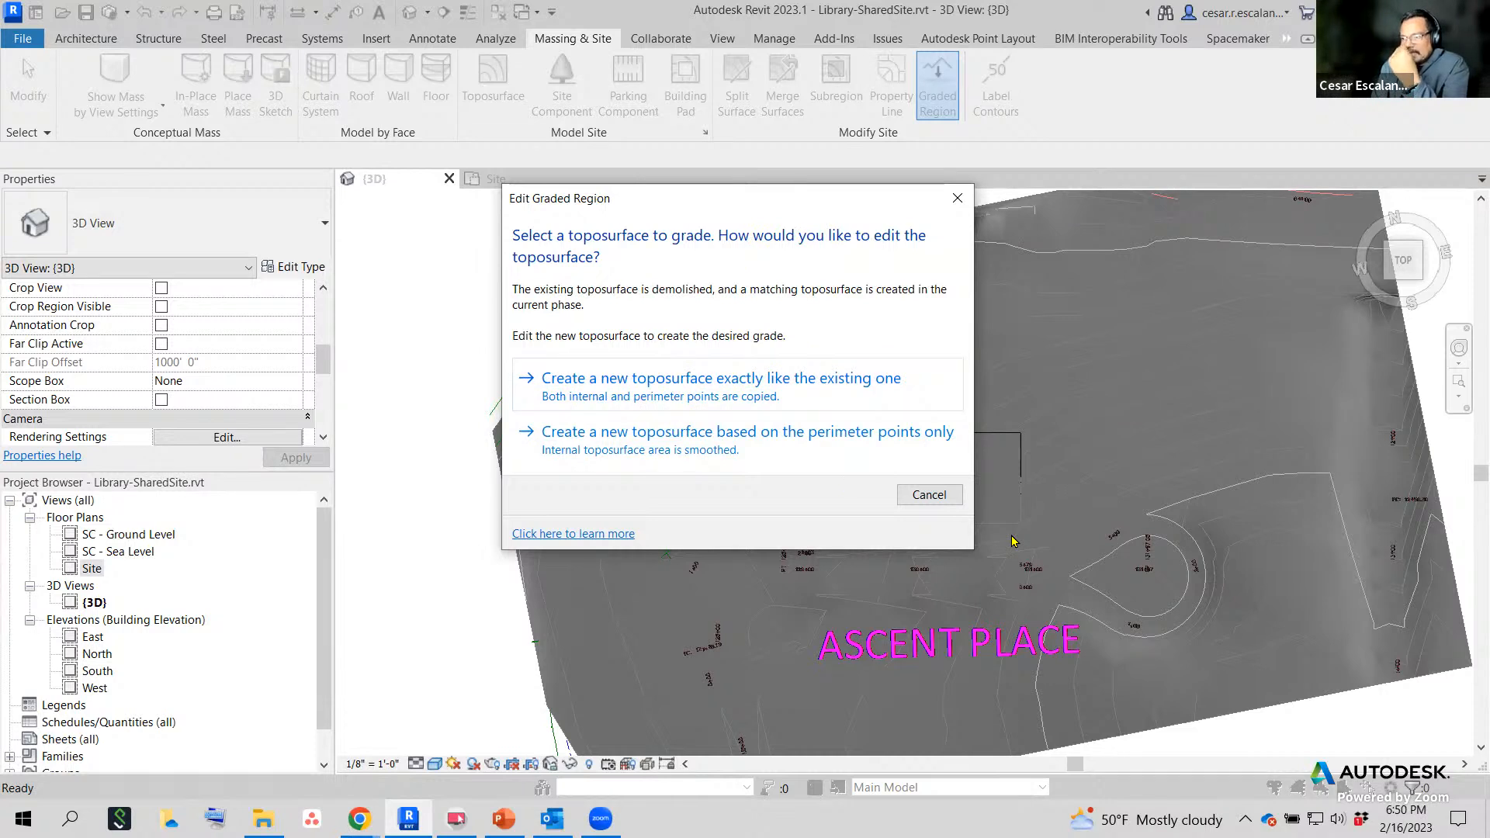
left_click(662, 399)
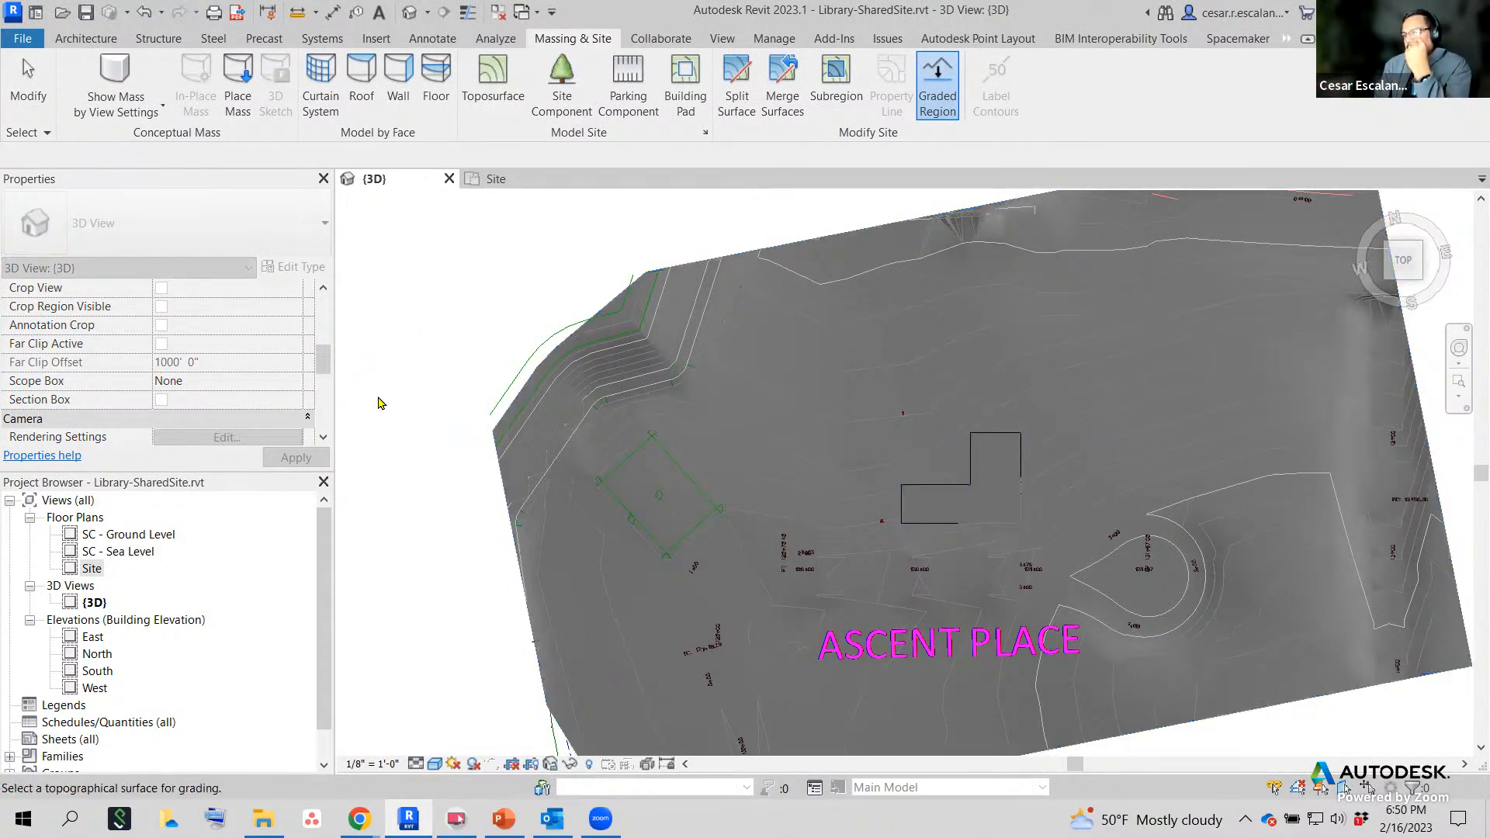
left_click_drag(324, 360, 338, 392)
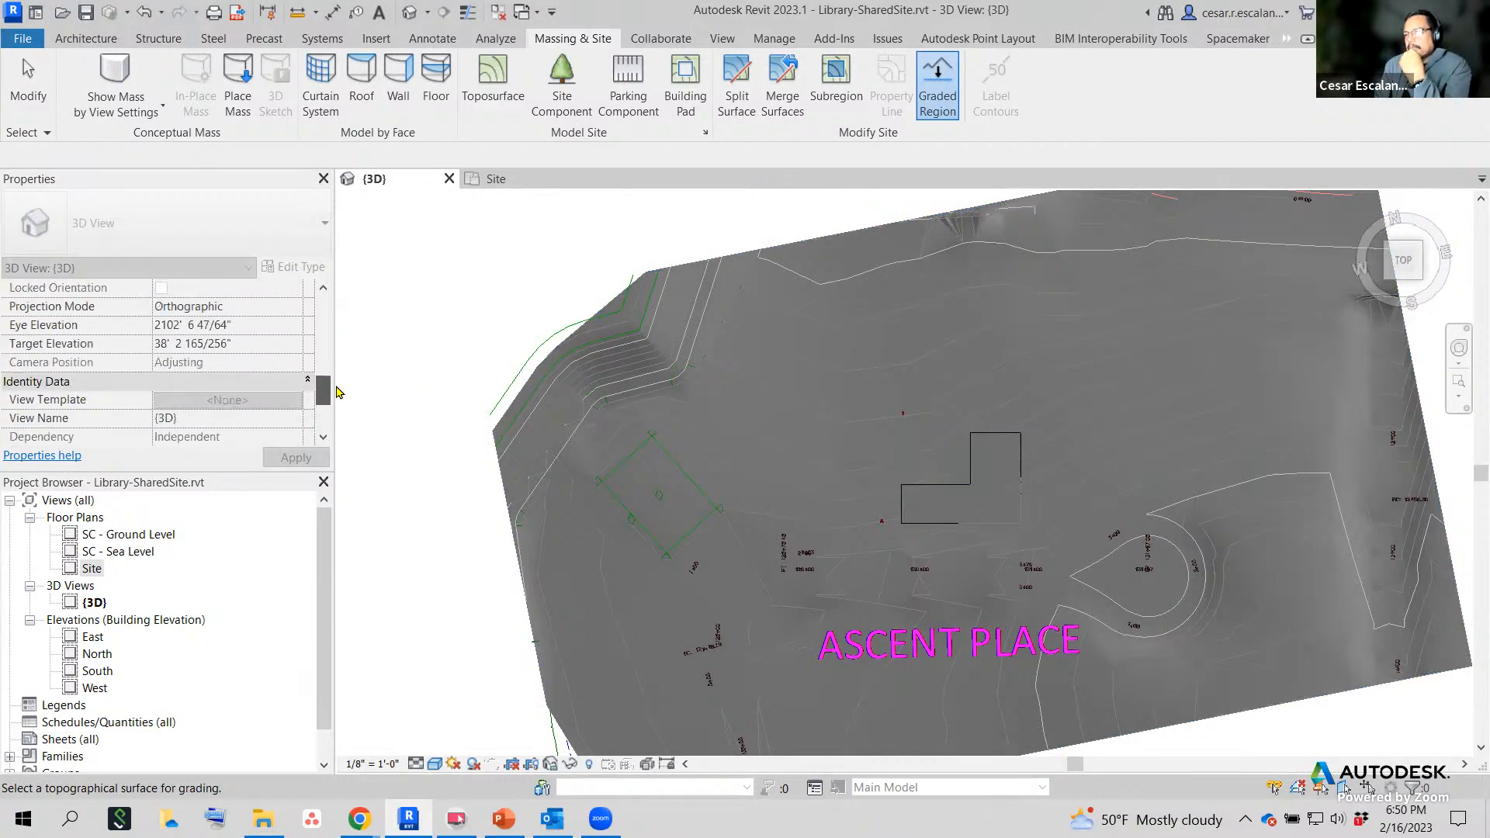
left_click(686, 366)
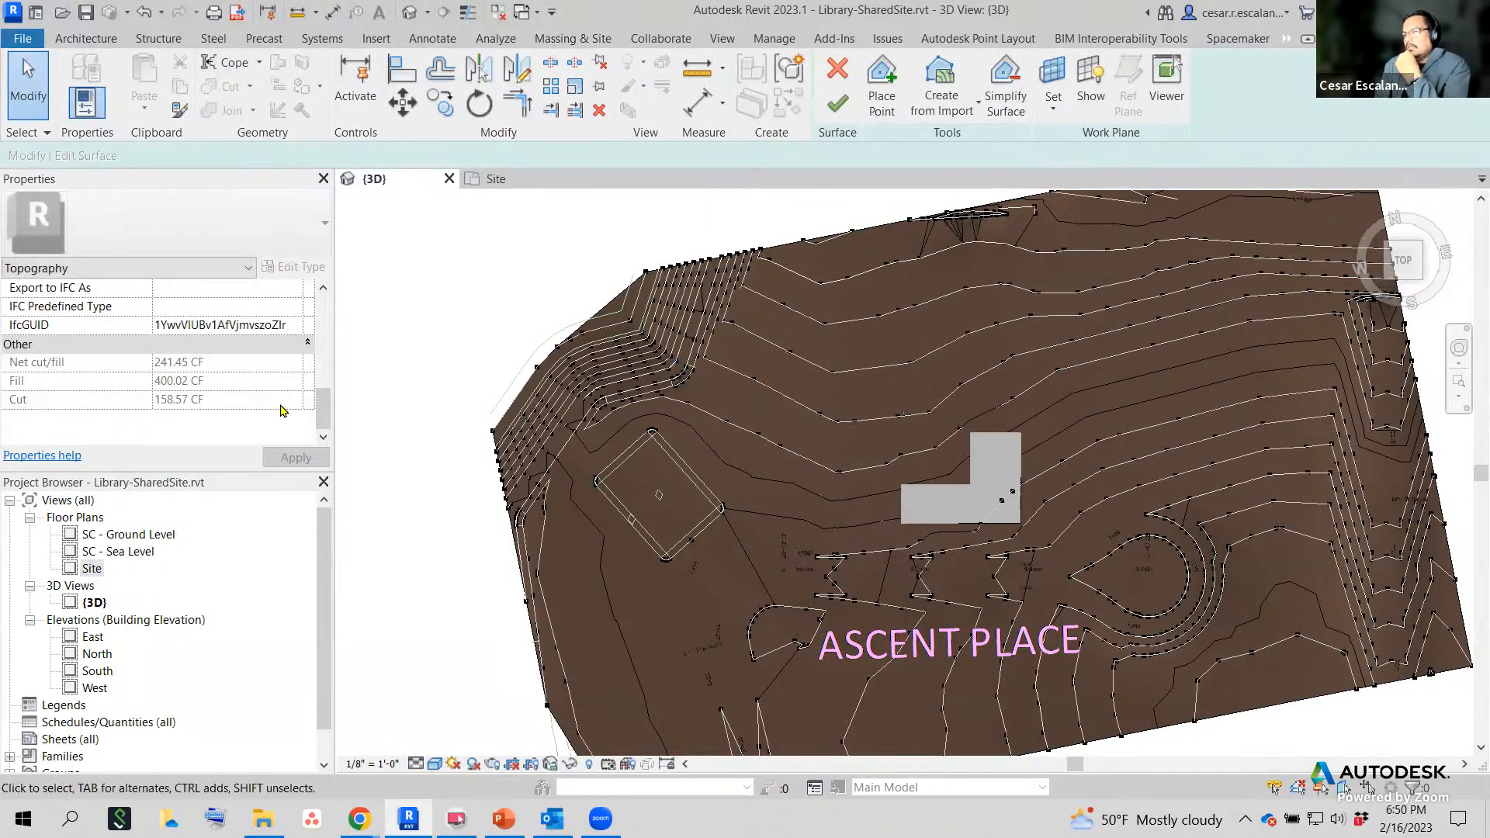
left_click_drag(327, 407, 331, 371)
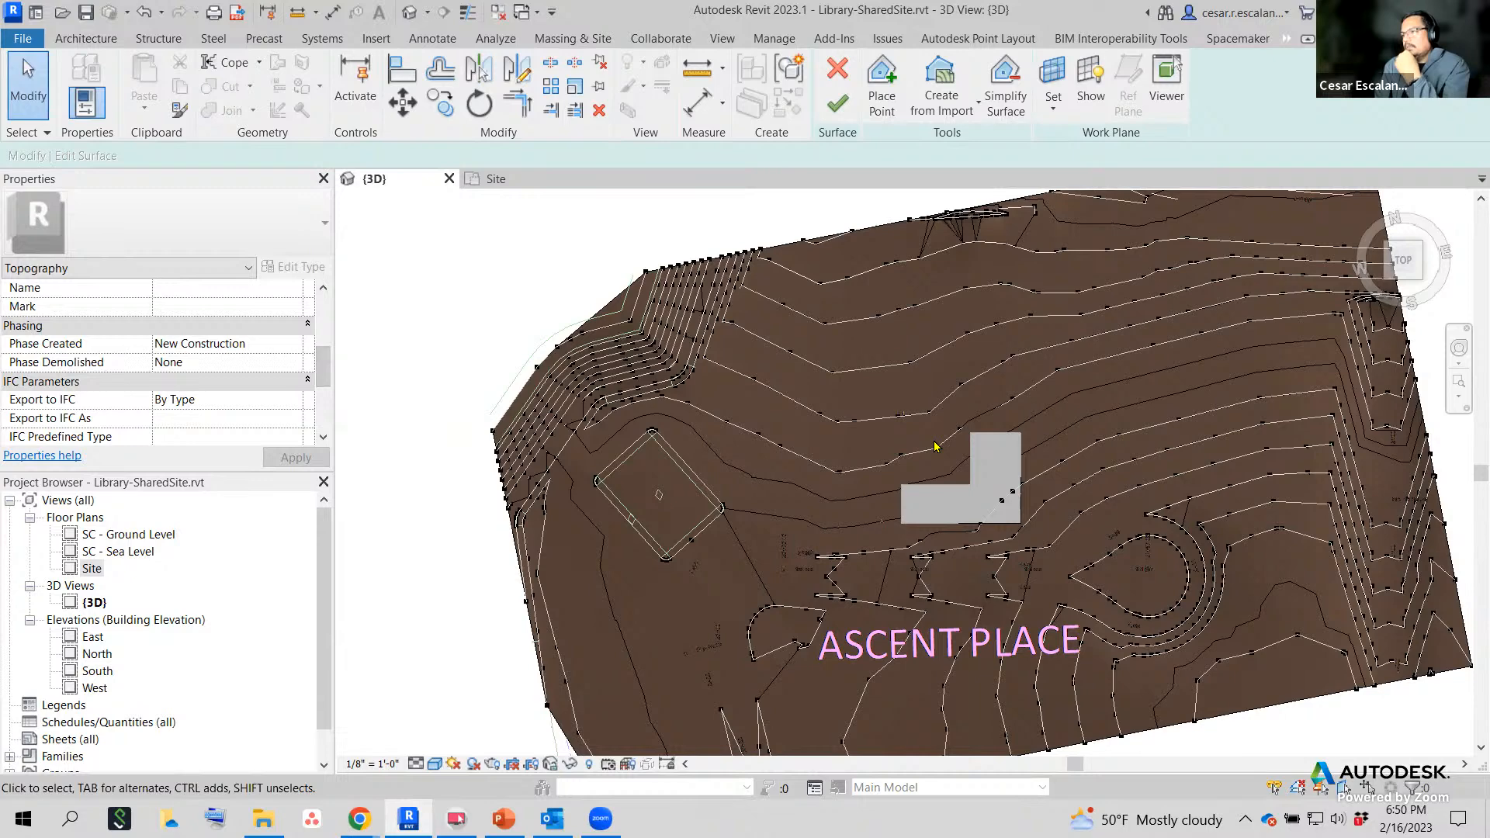
Select individual interior points east and north-west of the L-shaped pad and check their elevations.
scroll(935, 447, "up", 5)
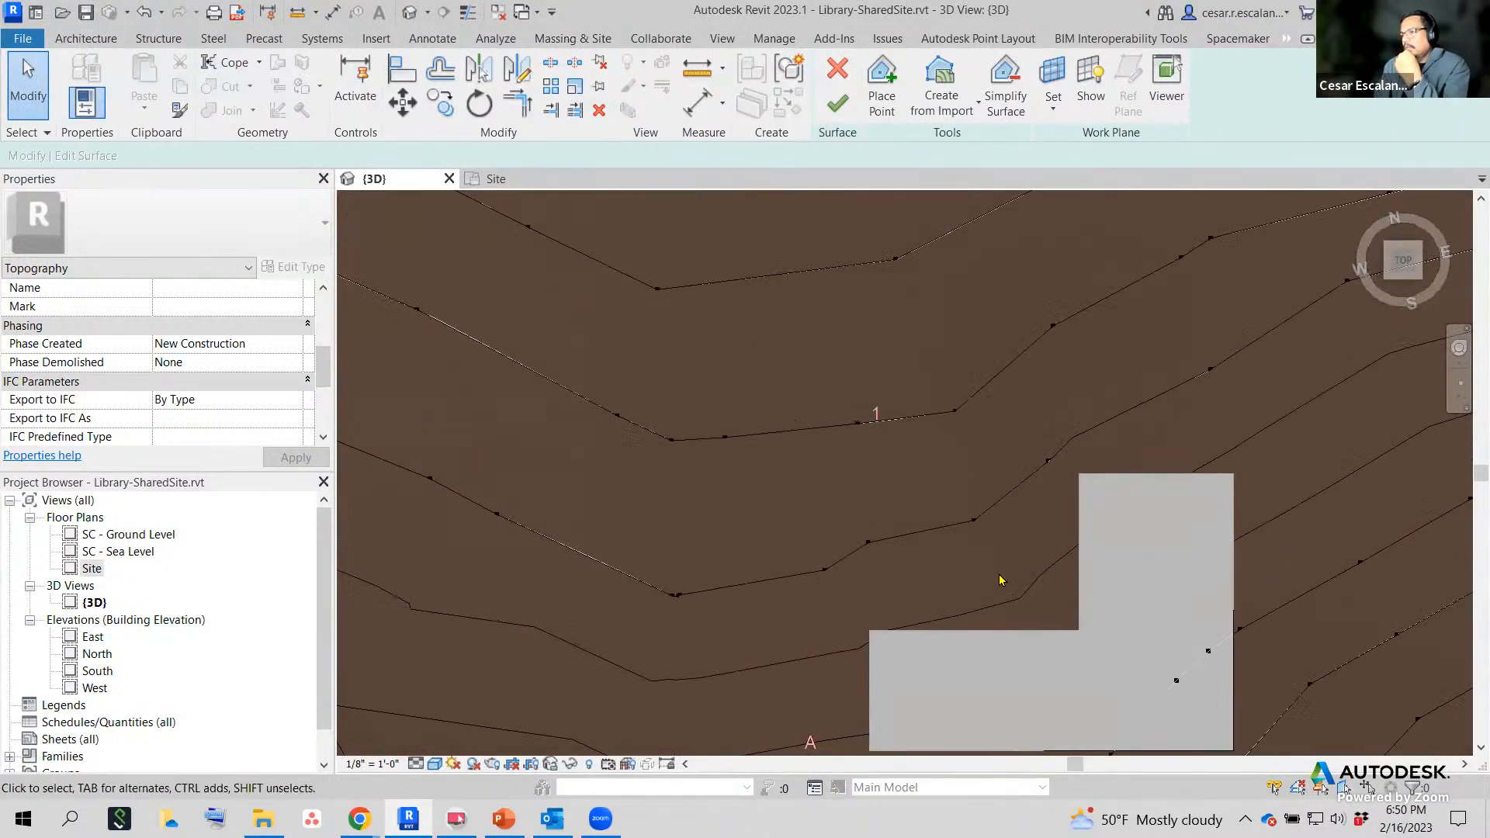
middle_click_drag(1010, 546, 978, 508)
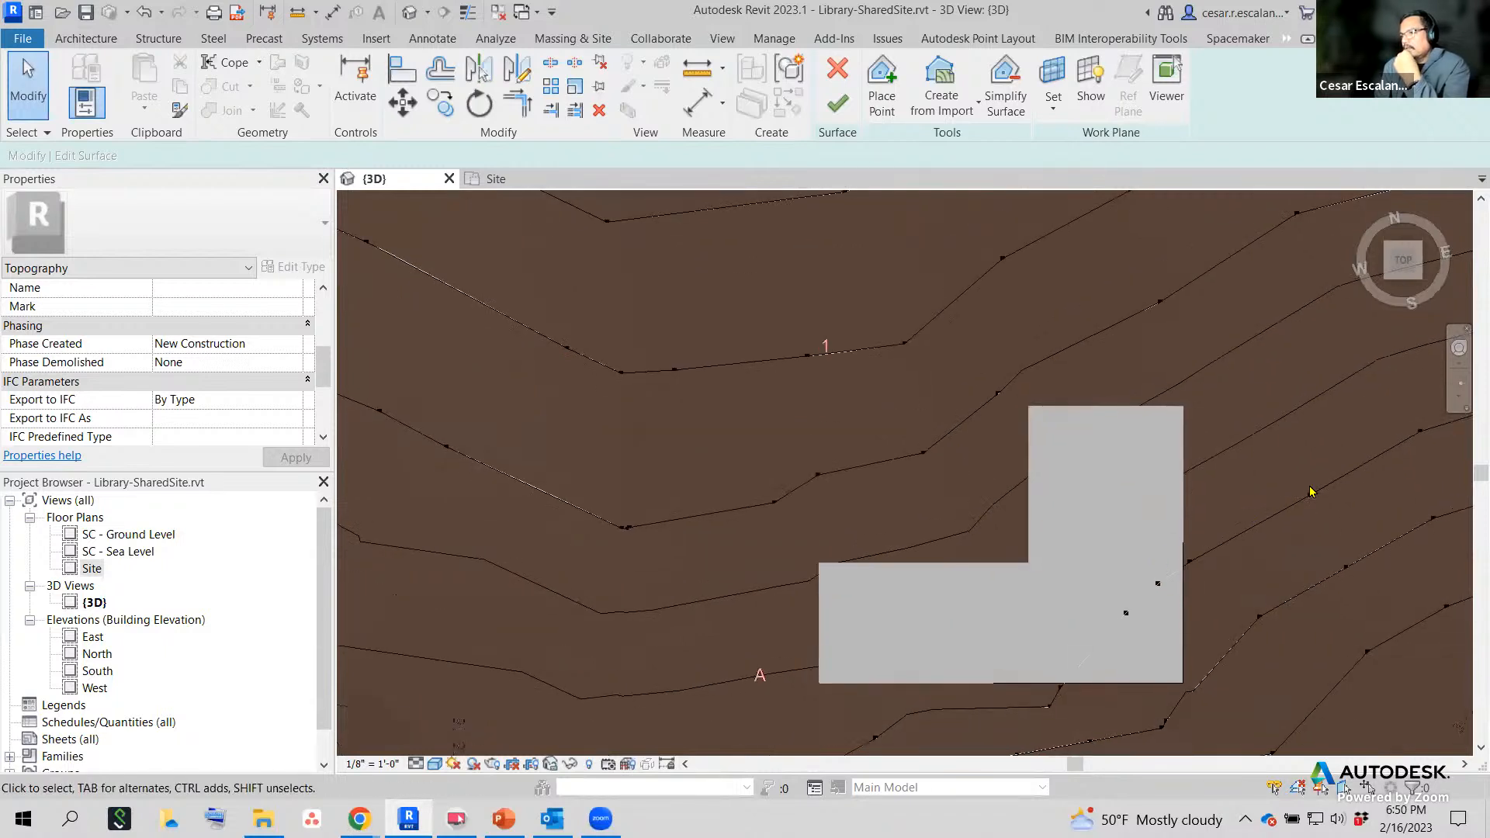
left_click(1345, 529)
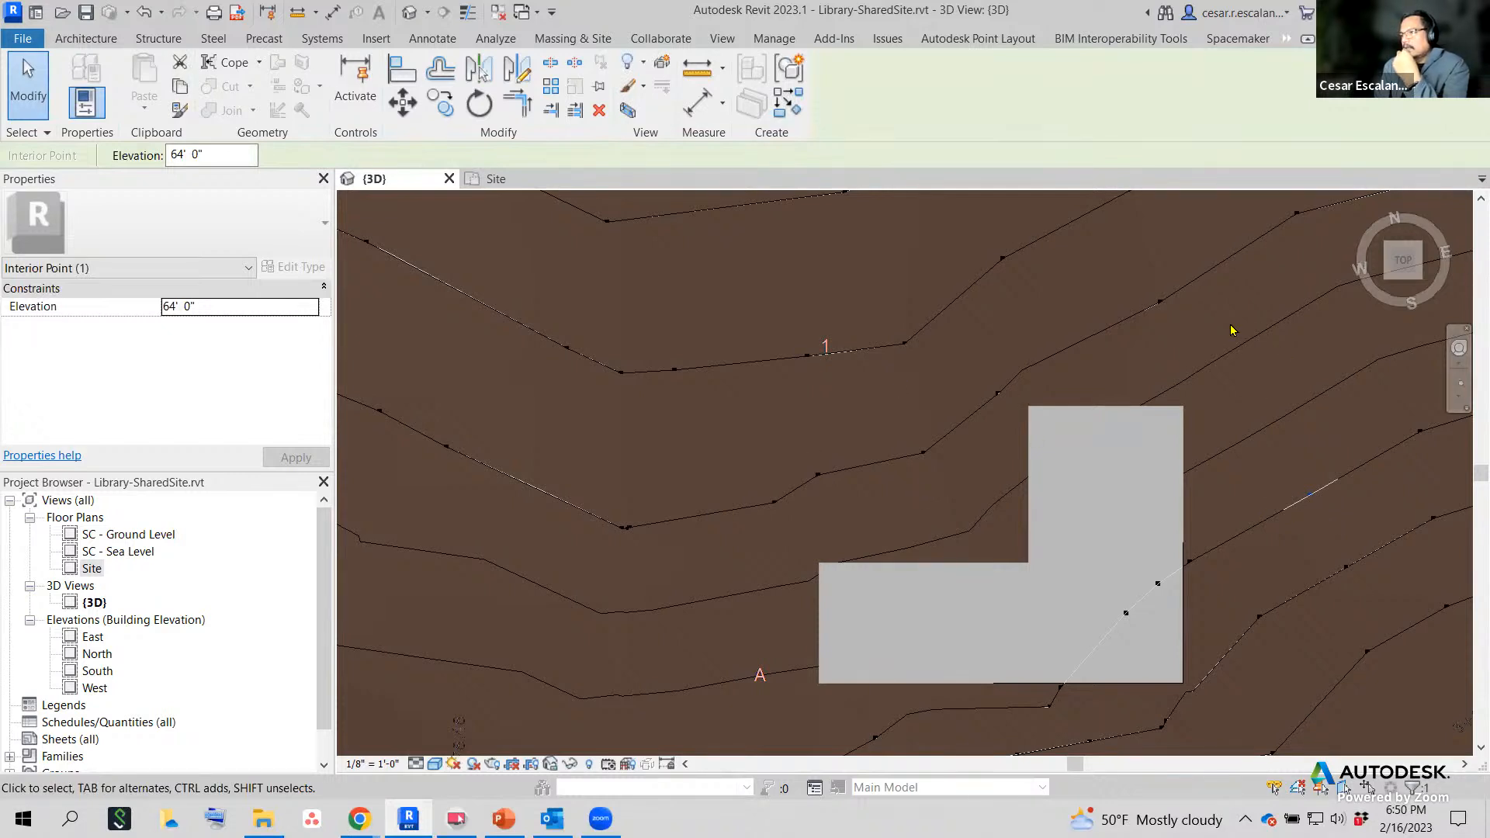
middle_click_drag(1258, 325, 1020, 435)
left_click(1131, 419)
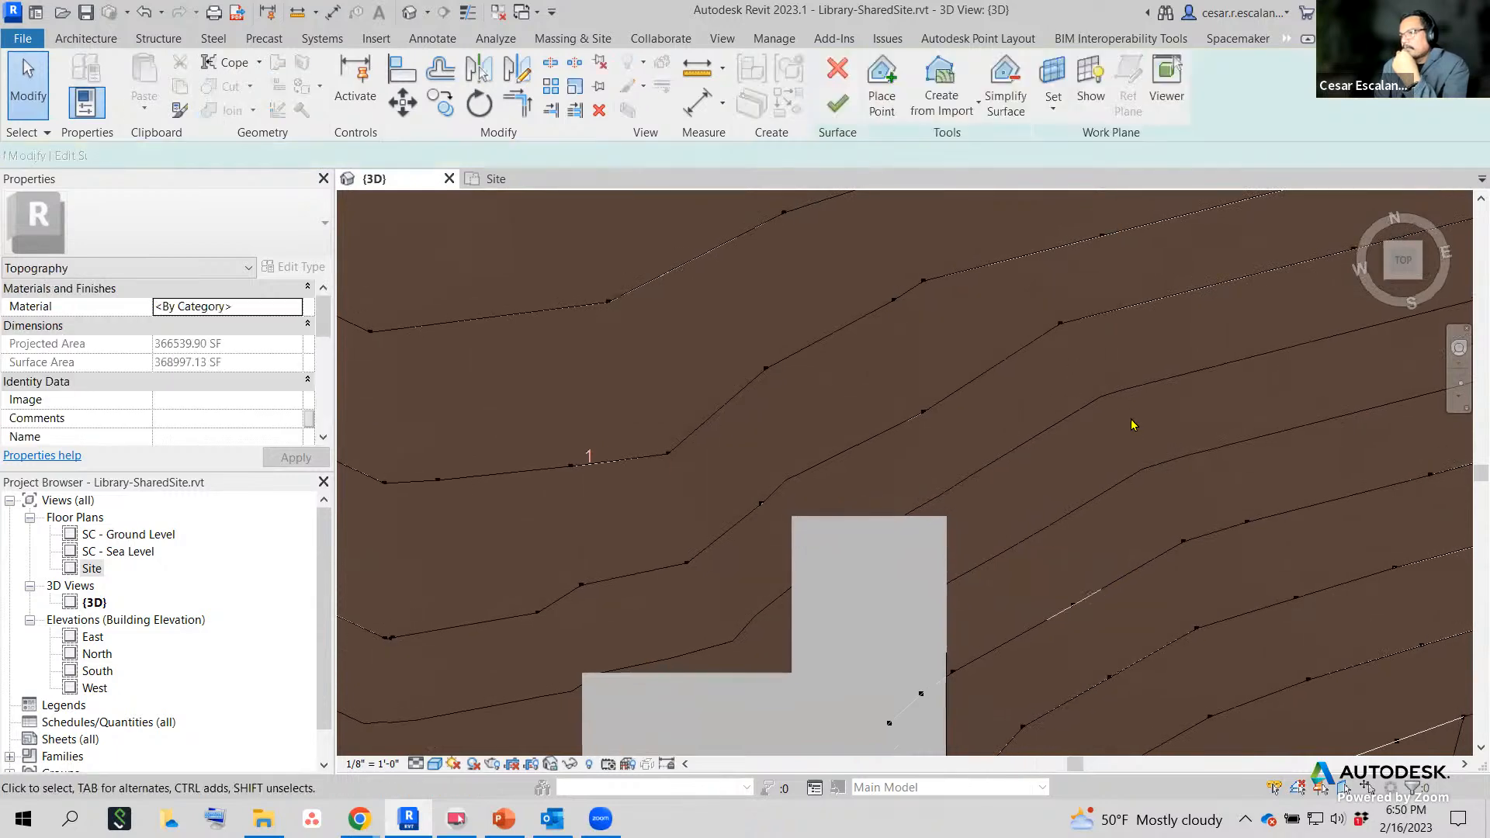
middle_click_drag(602, 443, 682, 409)
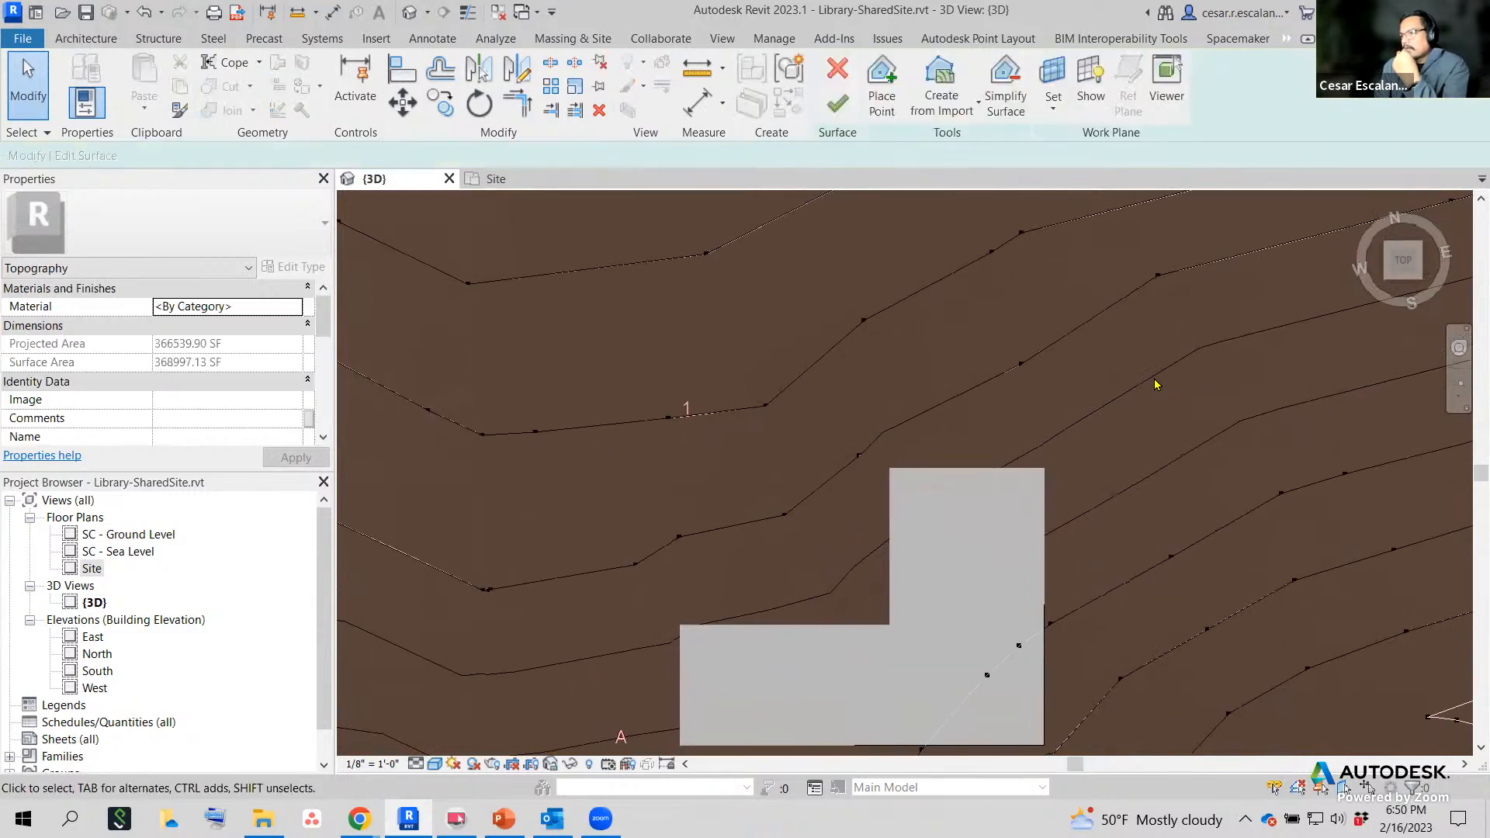
left_click(817, 546)
middle_click_drag(793, 547, 1124, 500)
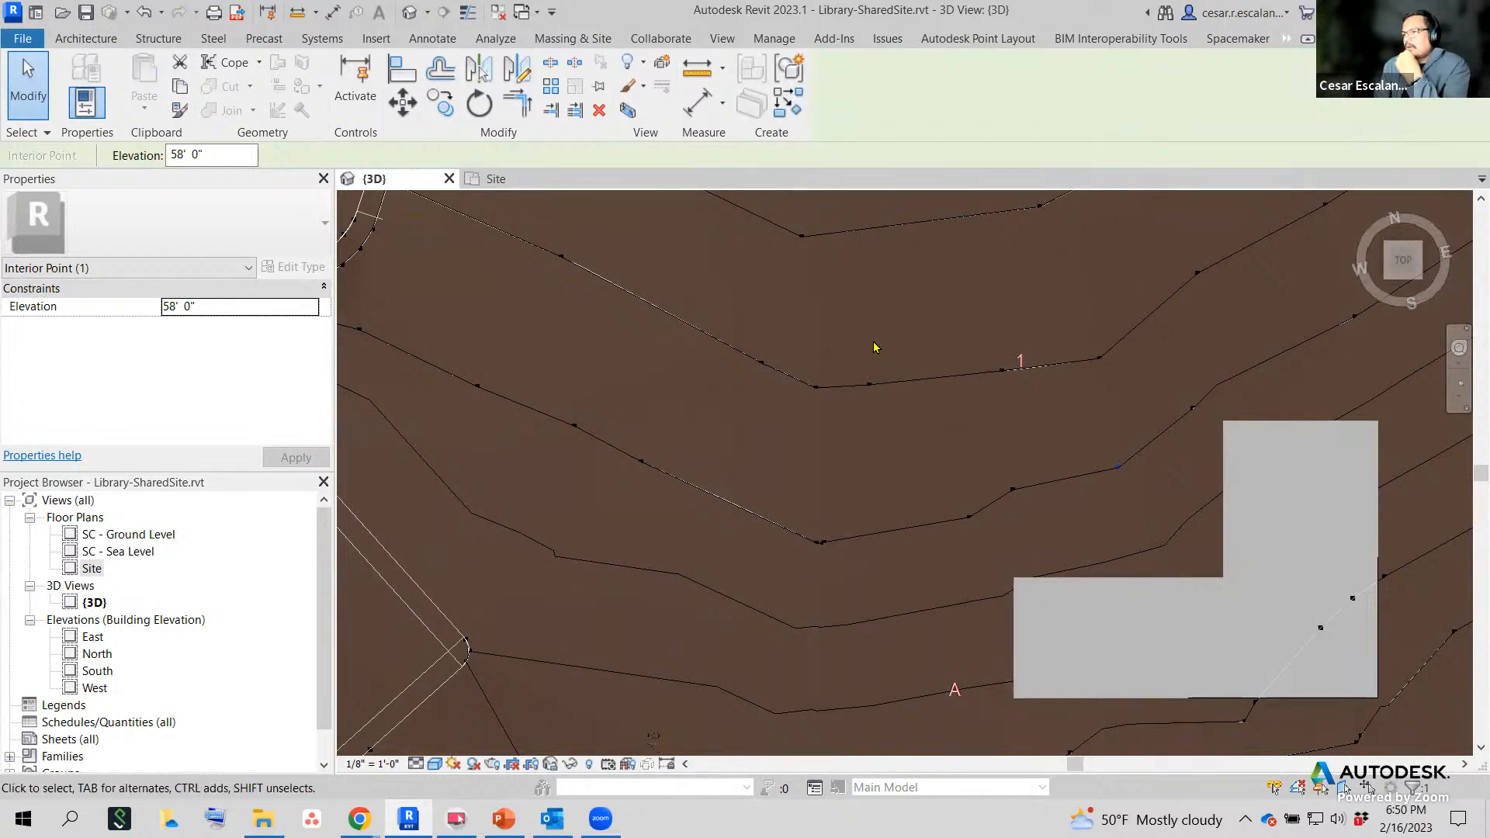
Set the elevation of the seven interior points on the two contours north-west of the pad to 58'.
left_click_drag(832, 329, 1215, 569)
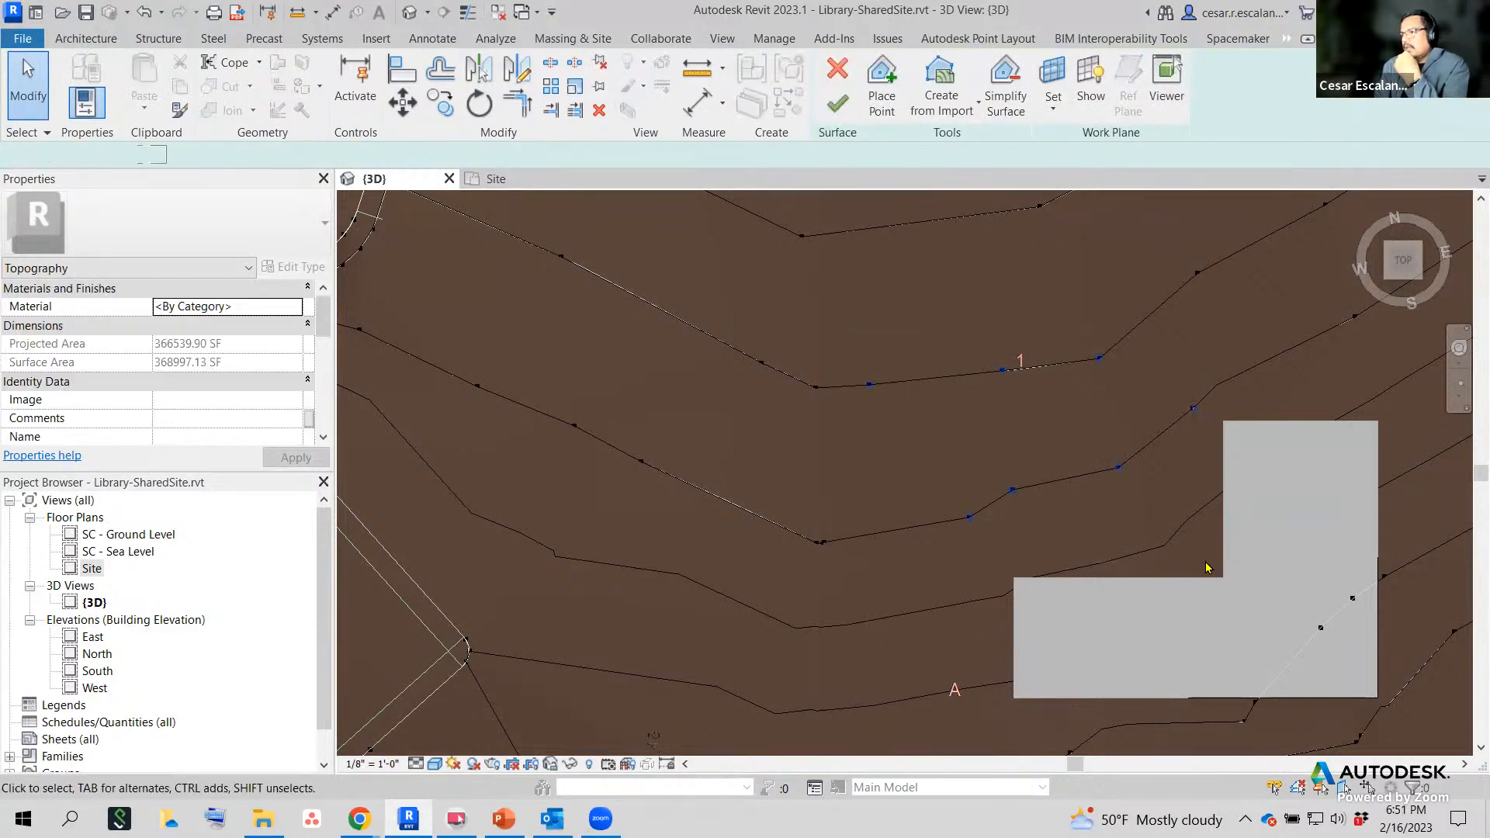
left_click(234, 156)
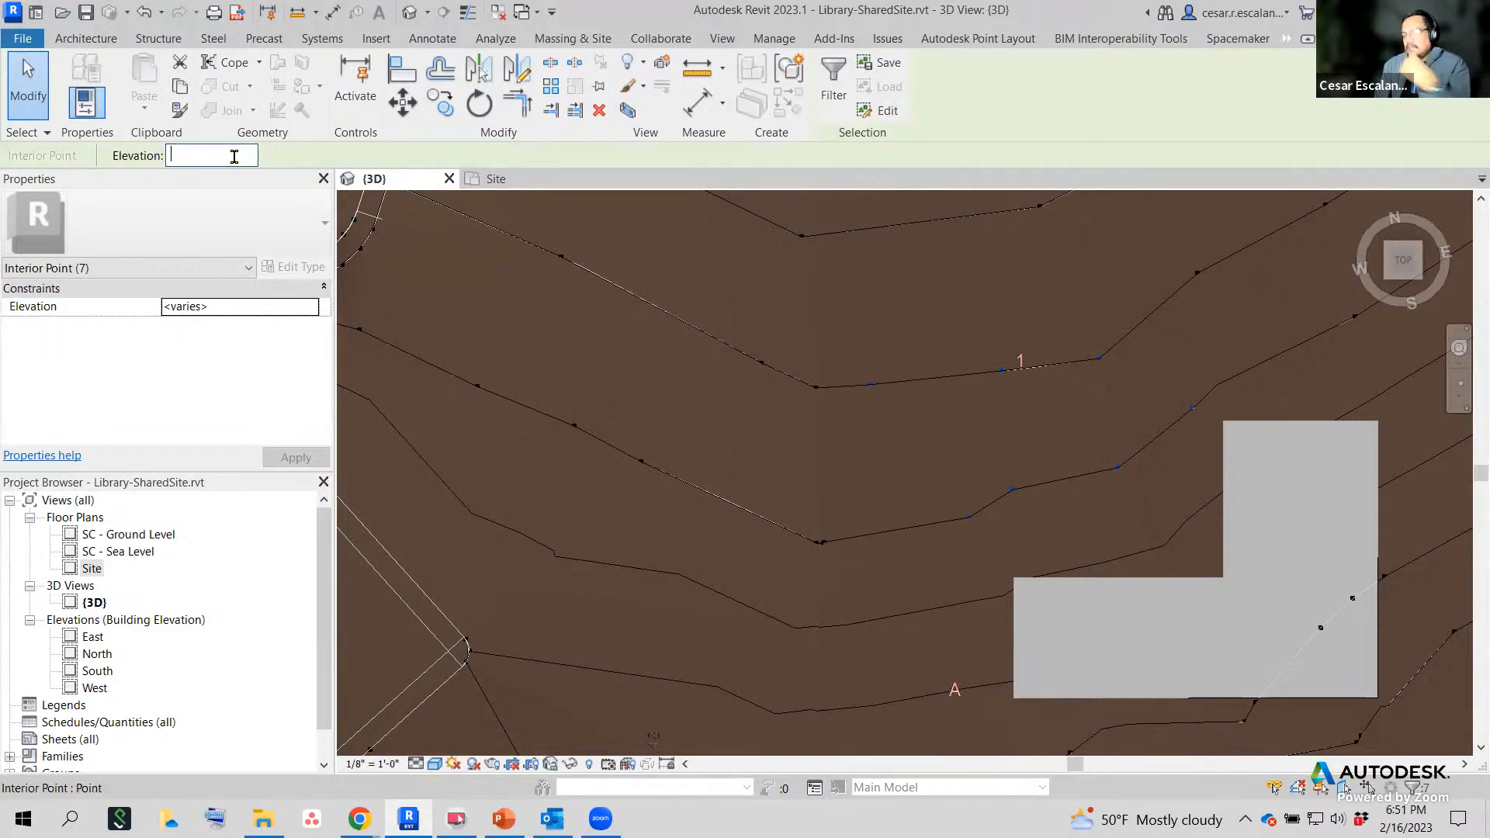
type("58")
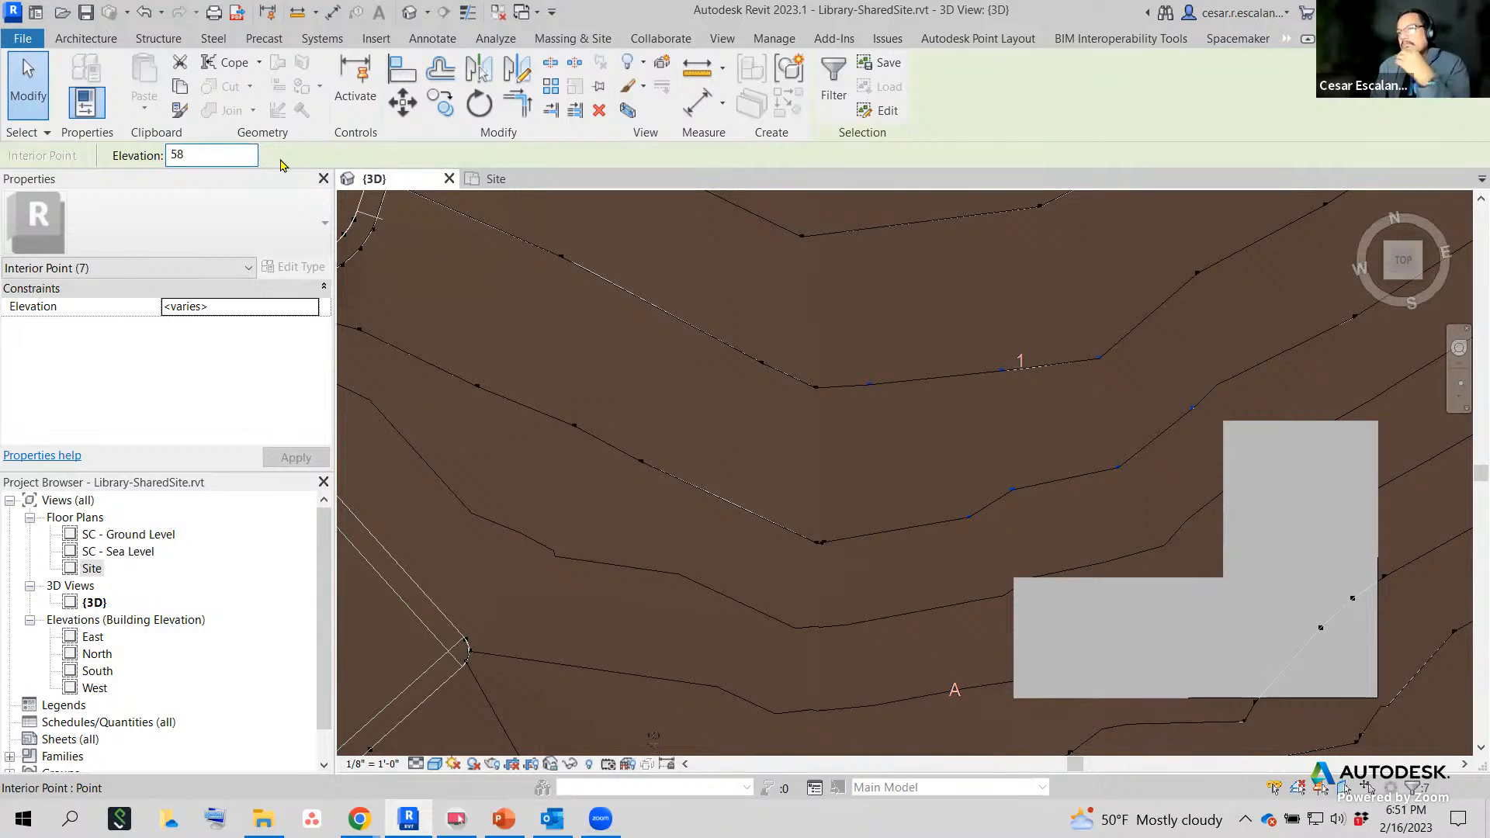
key("Return")
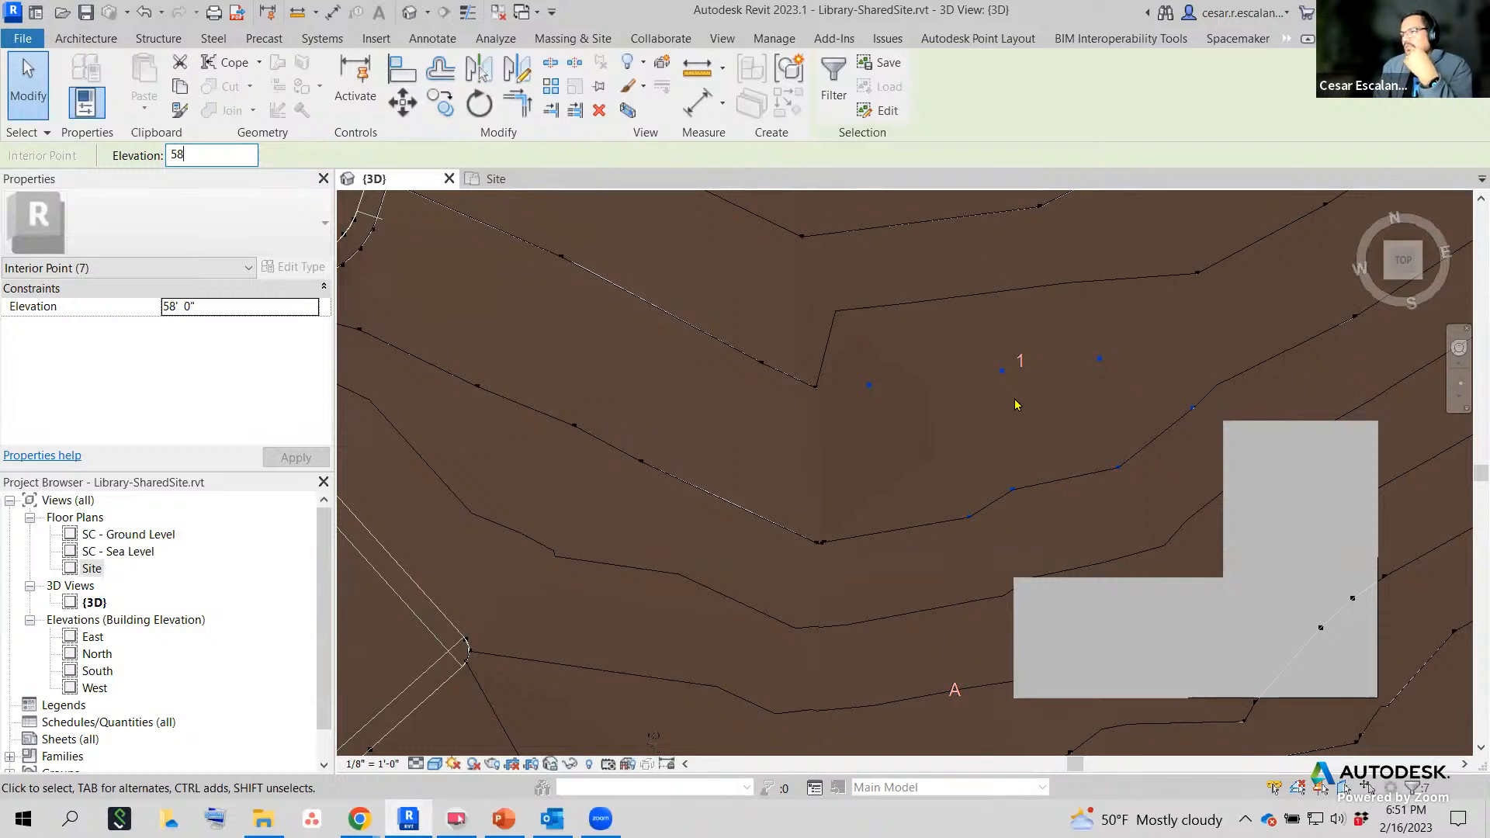
left_click(1090, 413)
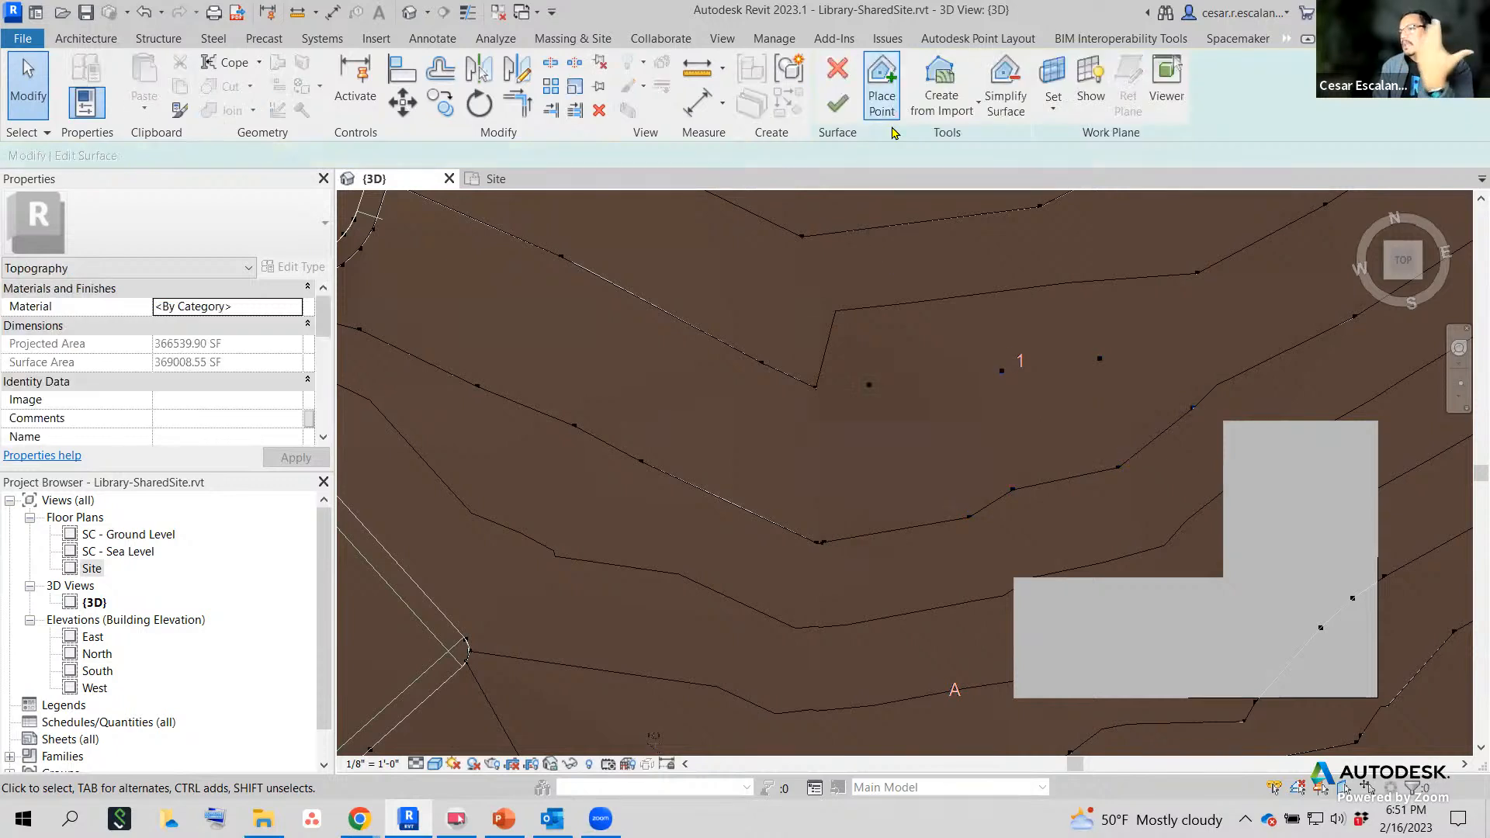
Place four surface points at an absolute elevation of 58', three inside the L-shaped pad's inner corner and one north of the pad.
left_click(883, 101)
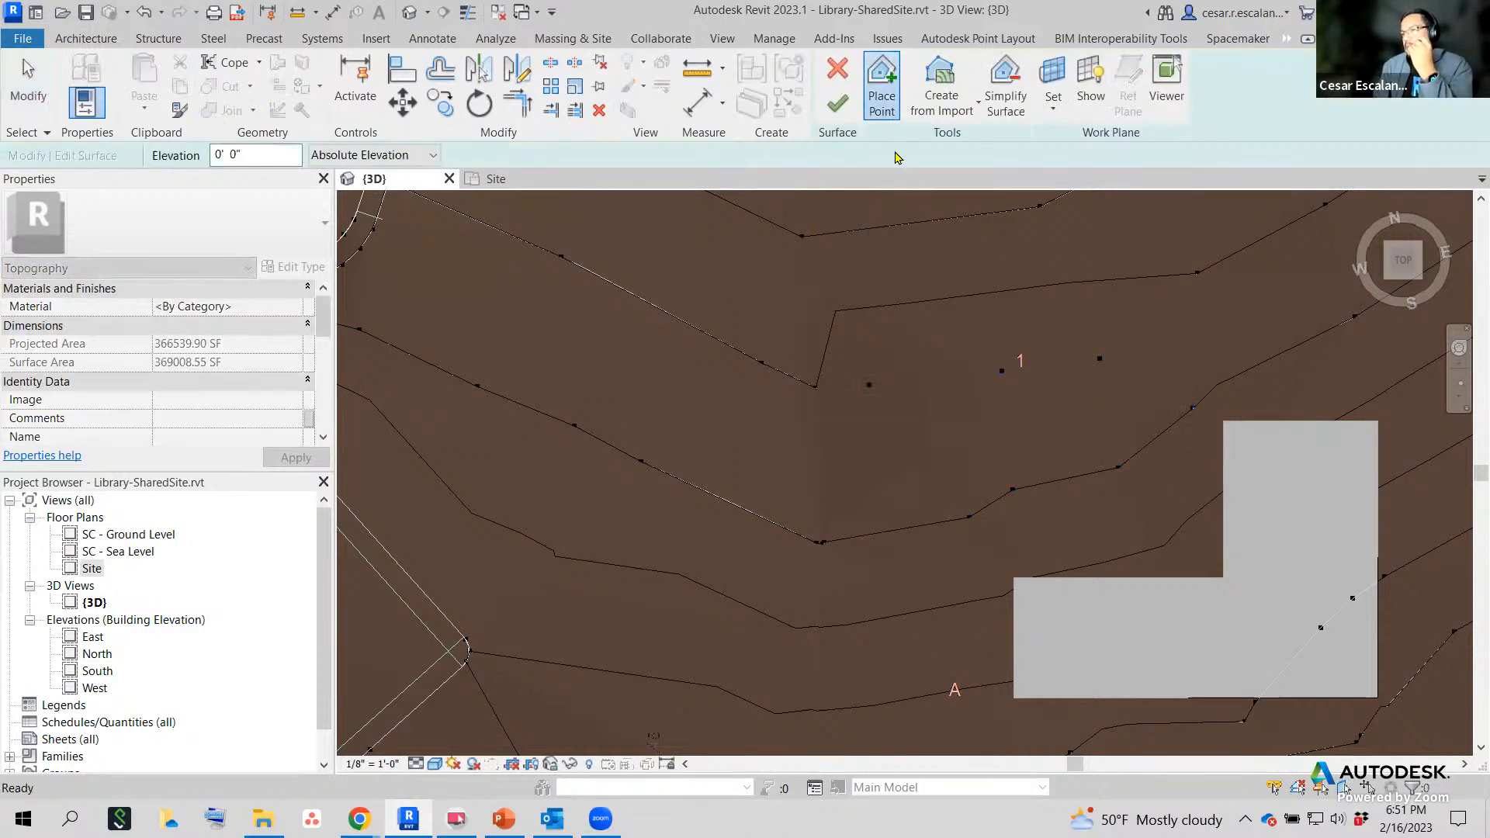
left_click(265, 153)
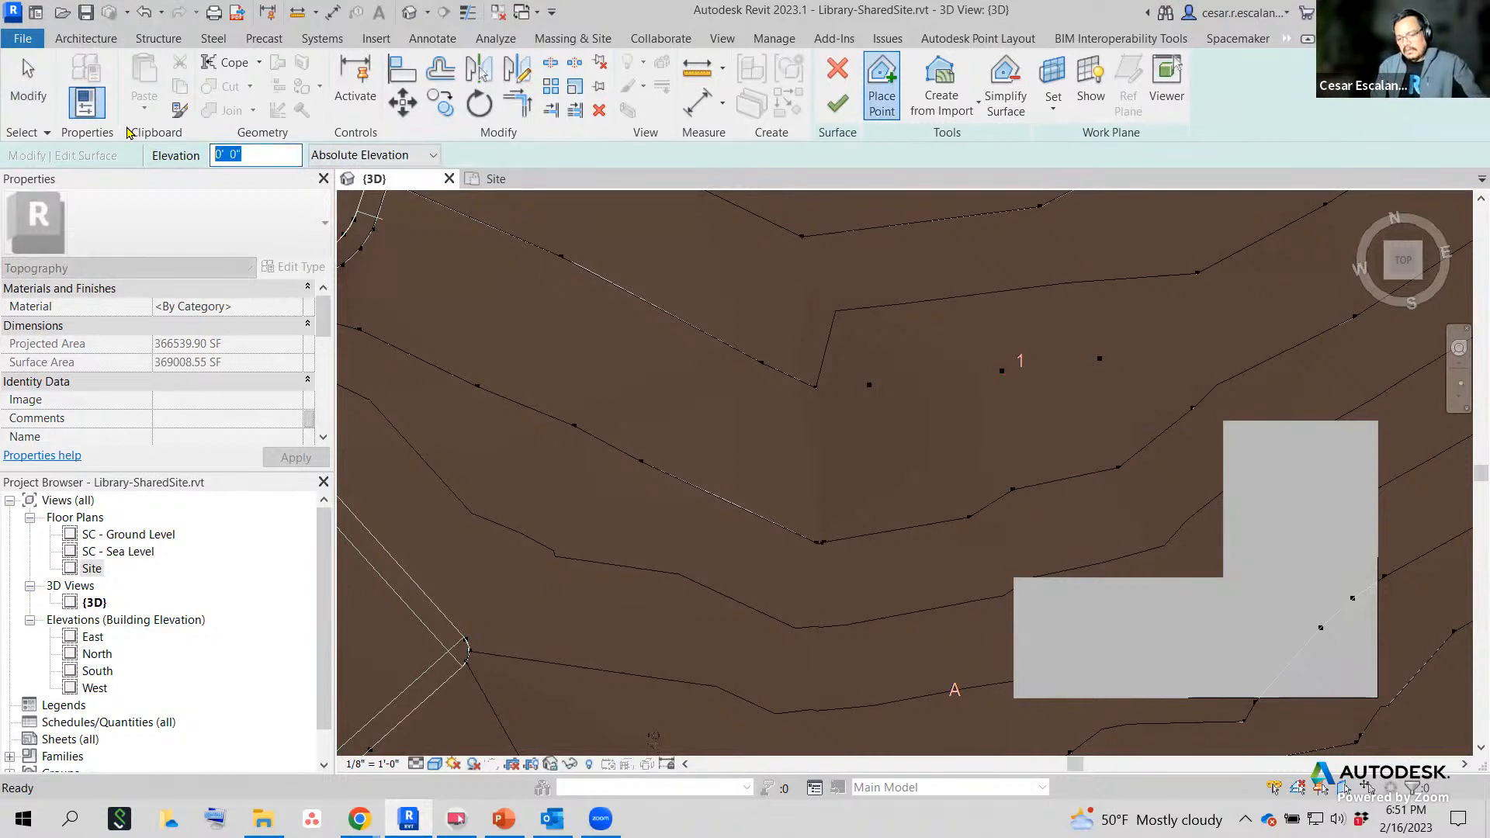
type("58/")
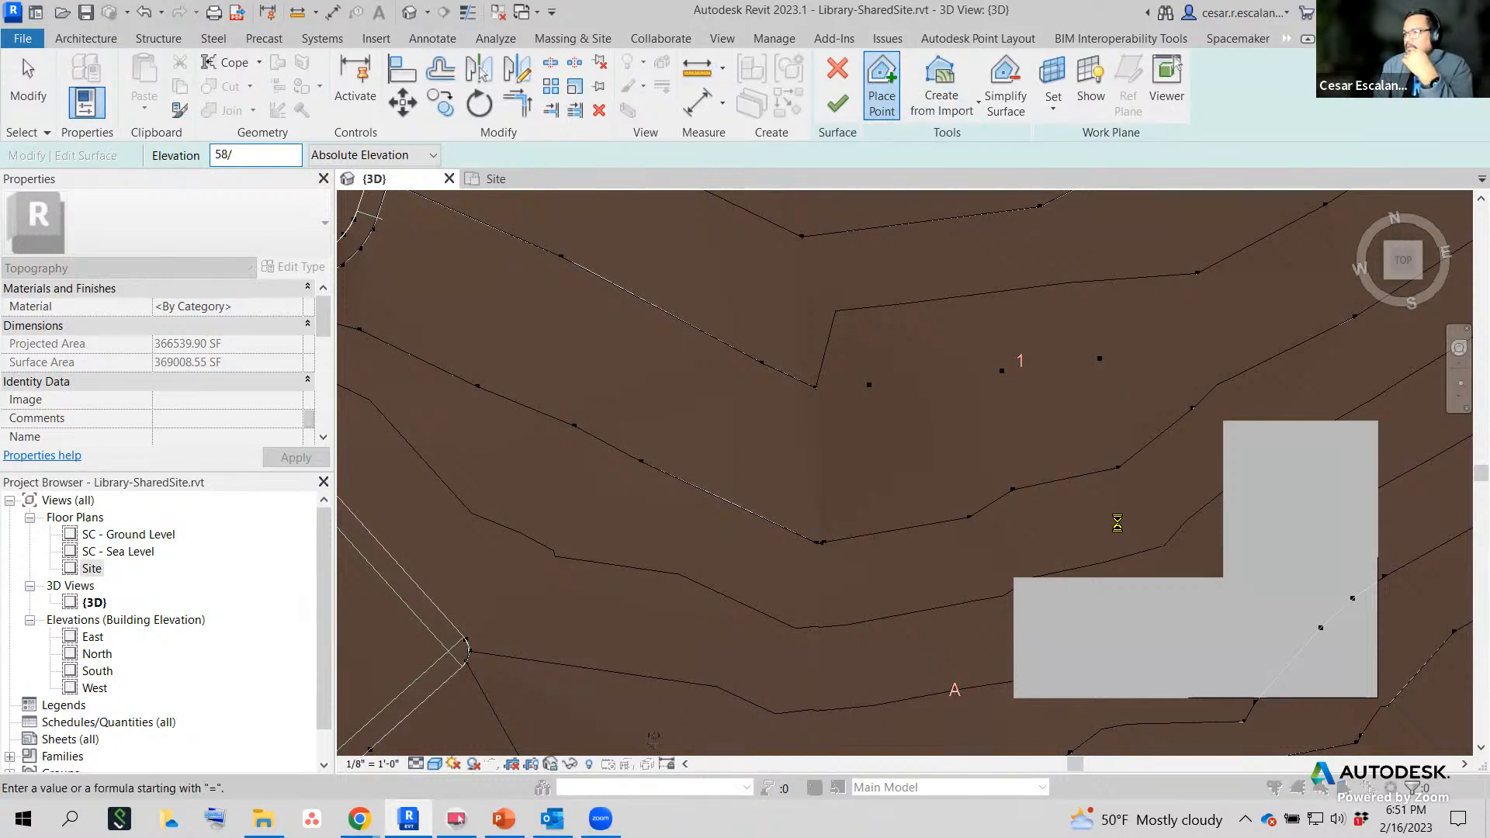
left_click(1117, 522)
left_click(882, 418)
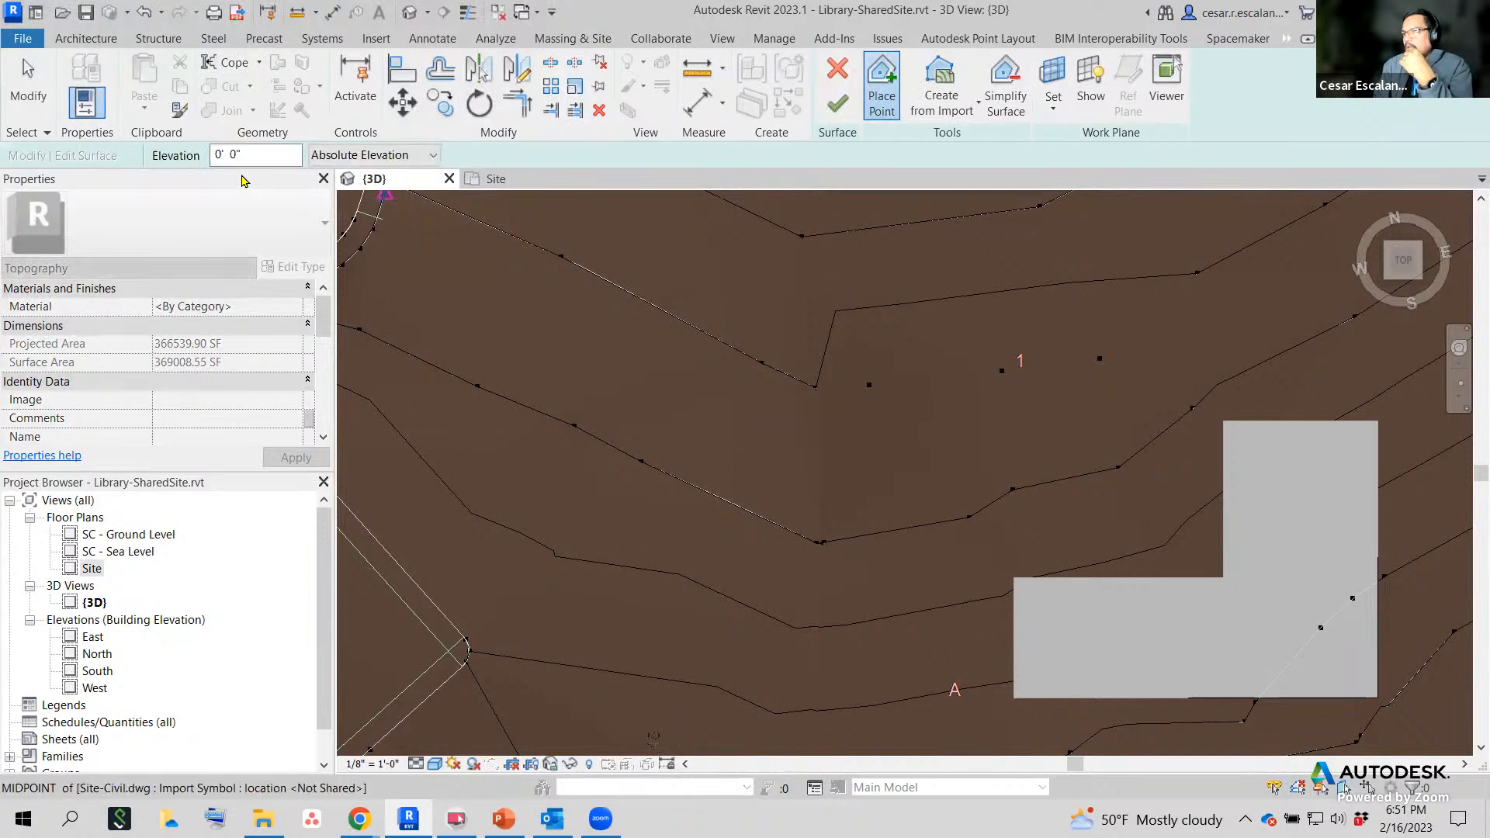
left_click_drag(262, 155, 161, 145)
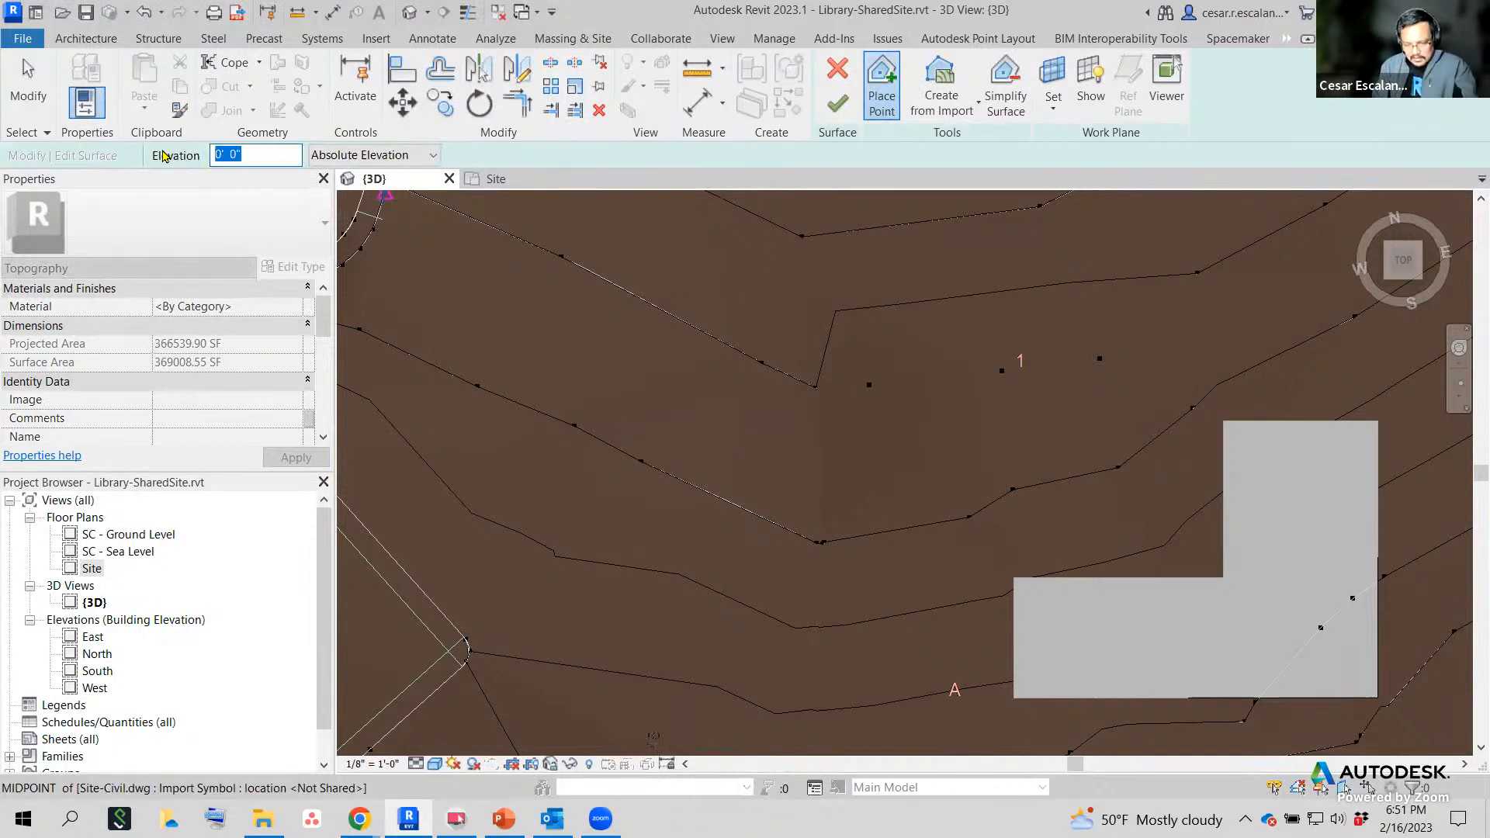
type("58")
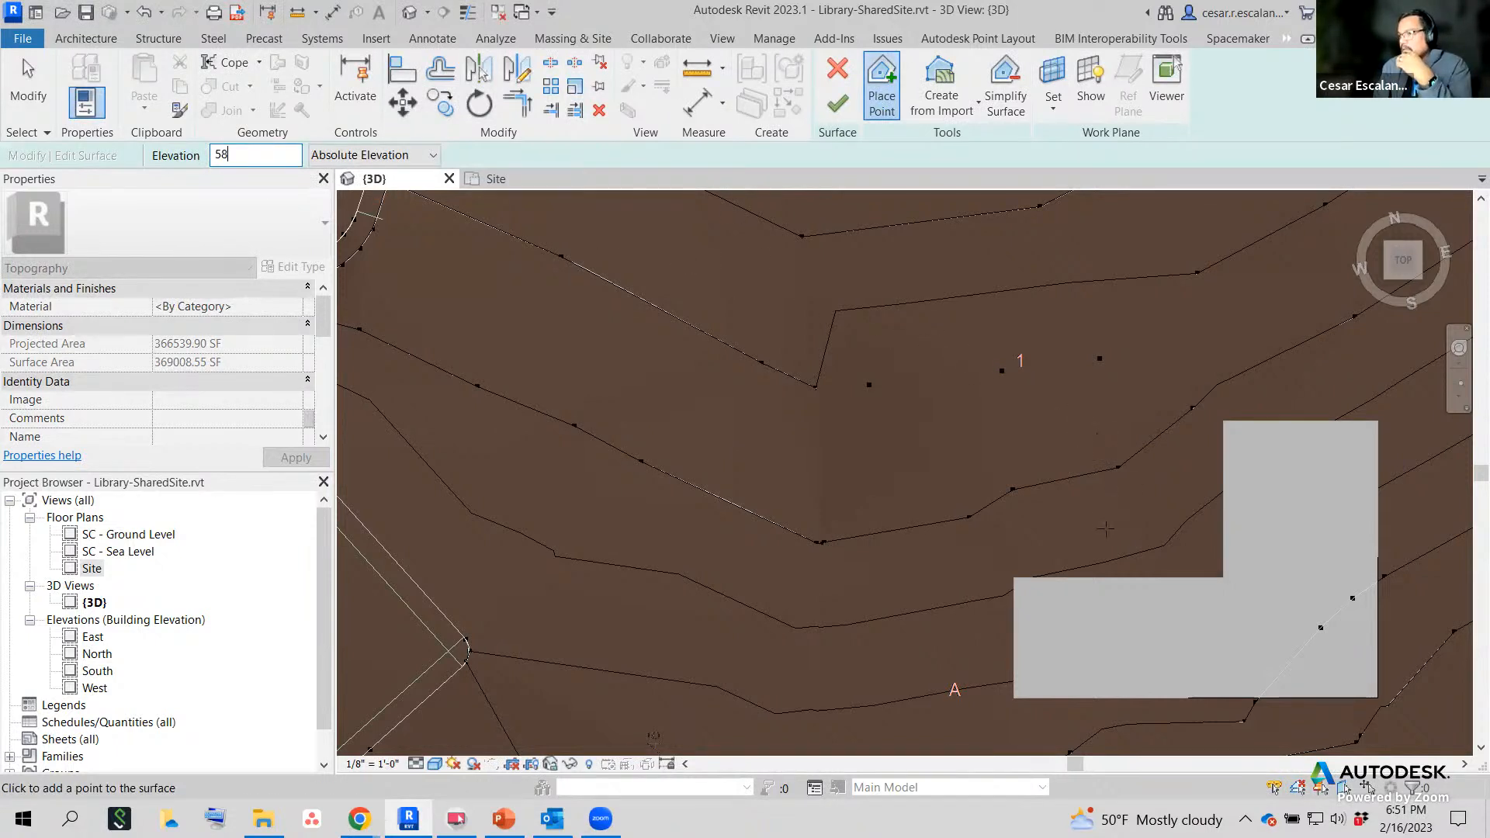
left_click(1109, 530)
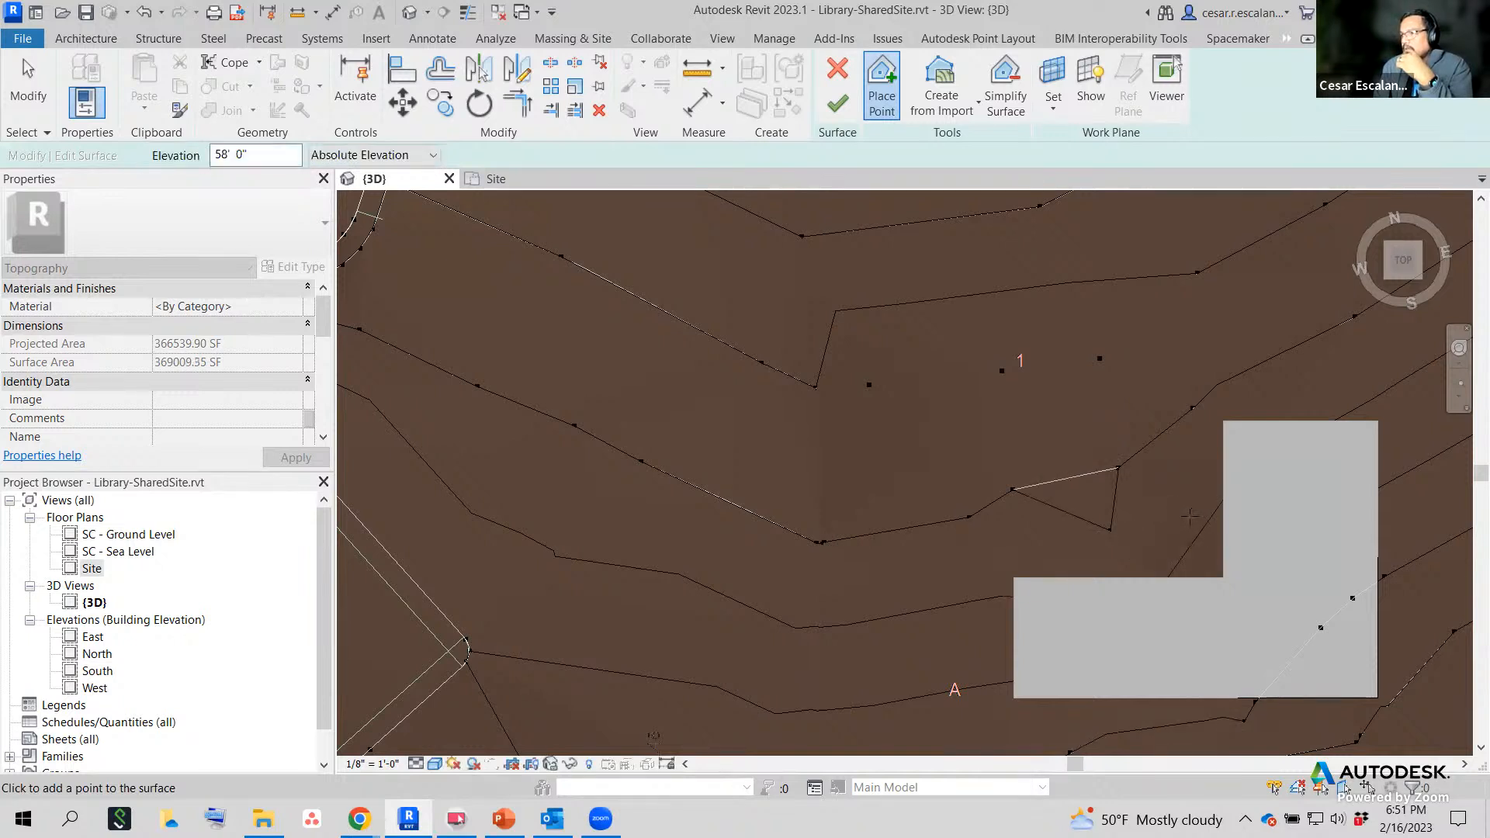
left_click(1195, 519)
left_click(1204, 447)
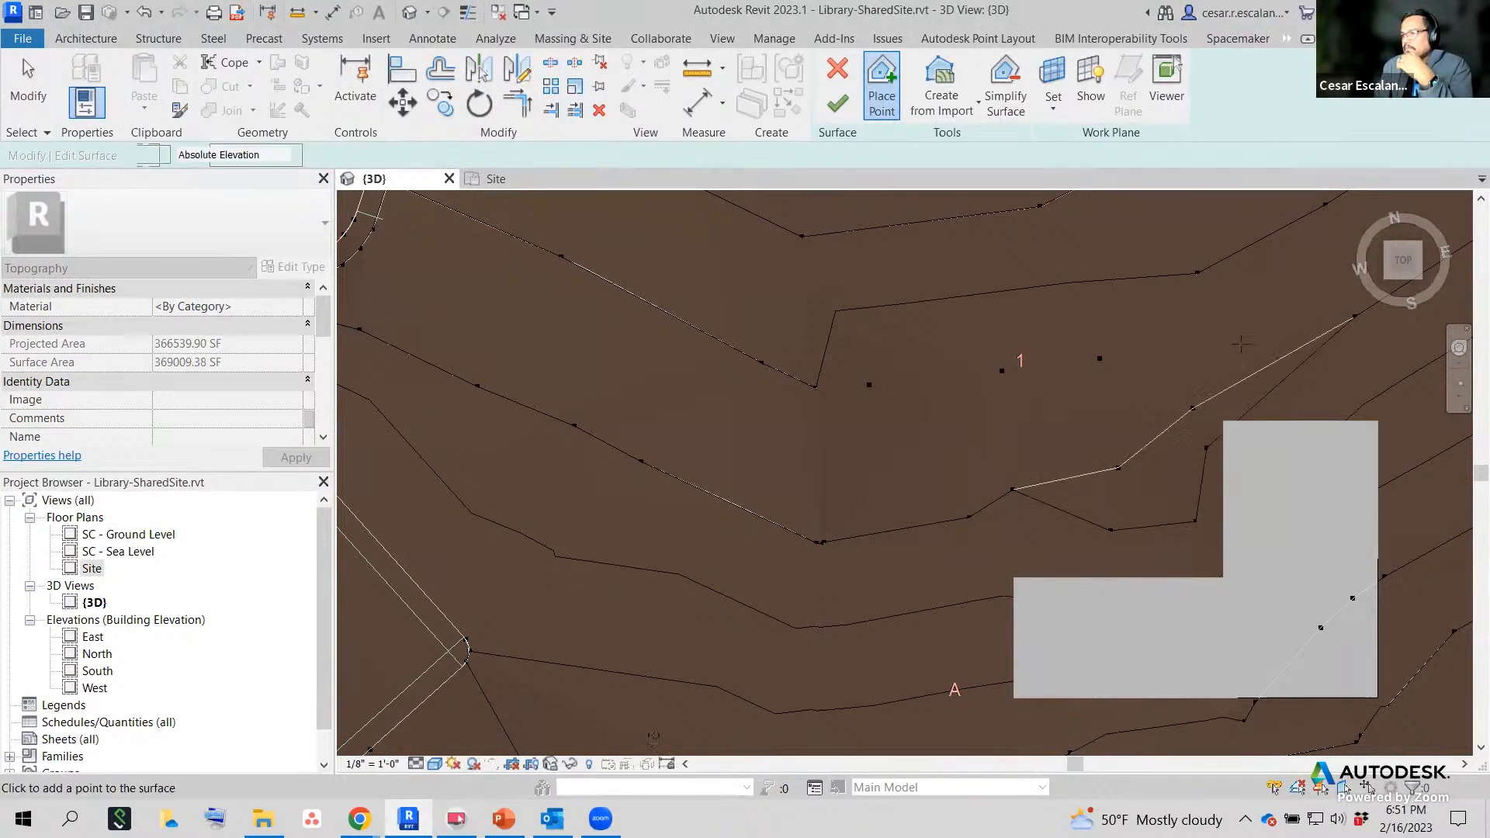
left_click(1225, 338)
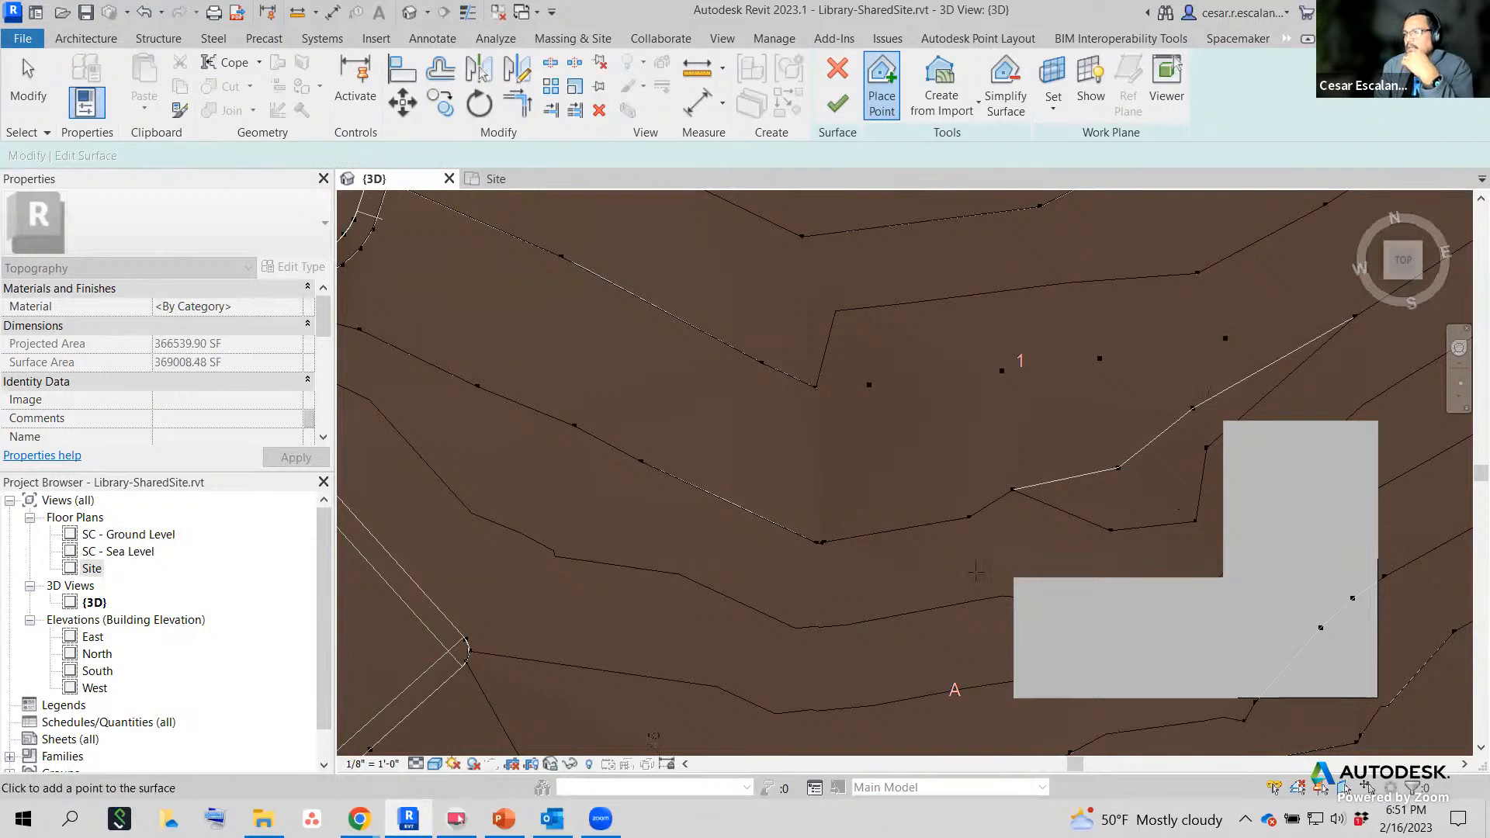
Add 58' points along the north edge of the pad's west wing, into the inner corner and out to the contour bend in the west.
left_click(1020, 551)
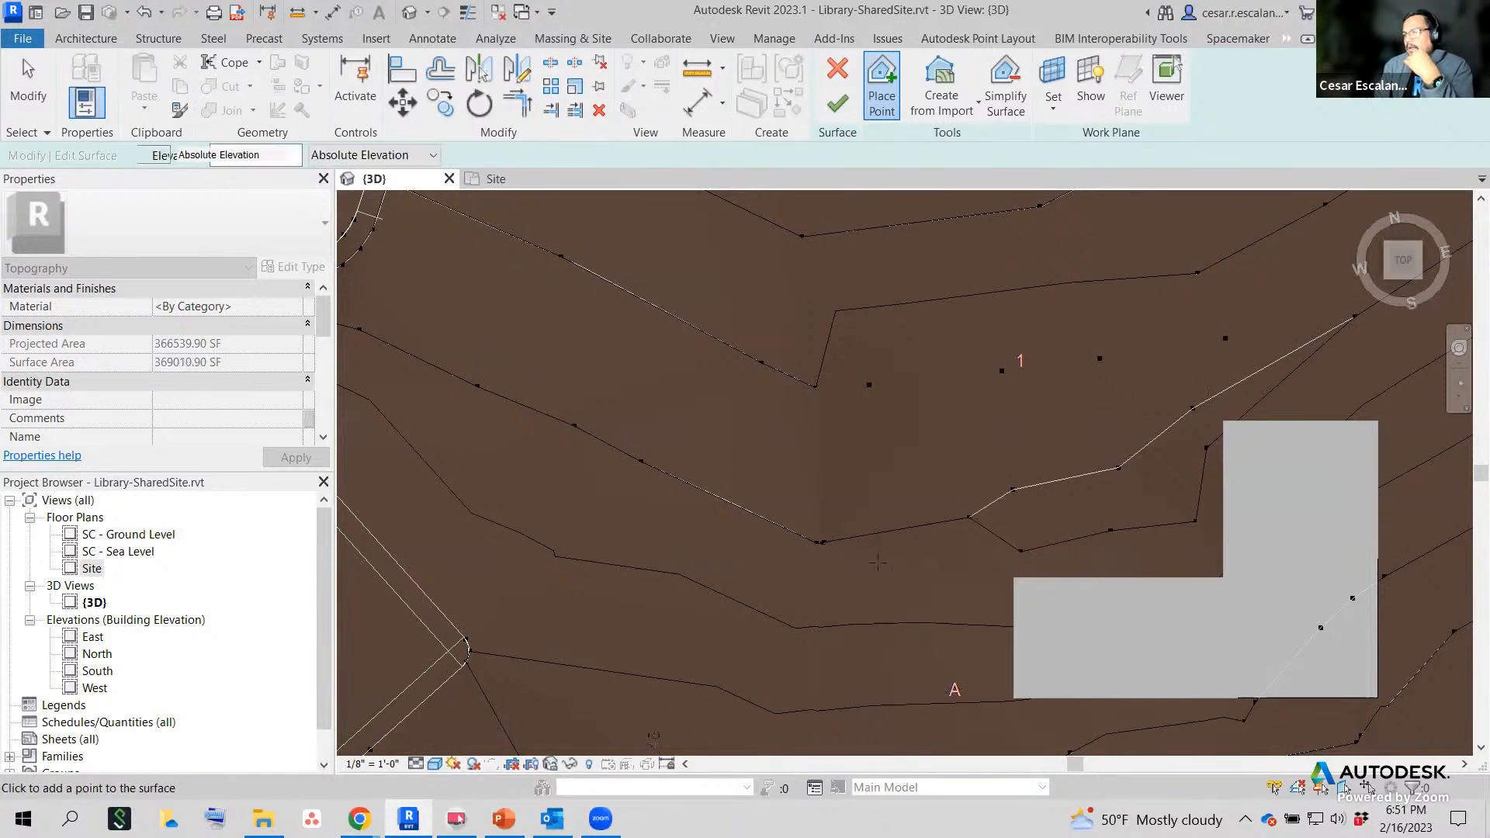
left_click(975, 565)
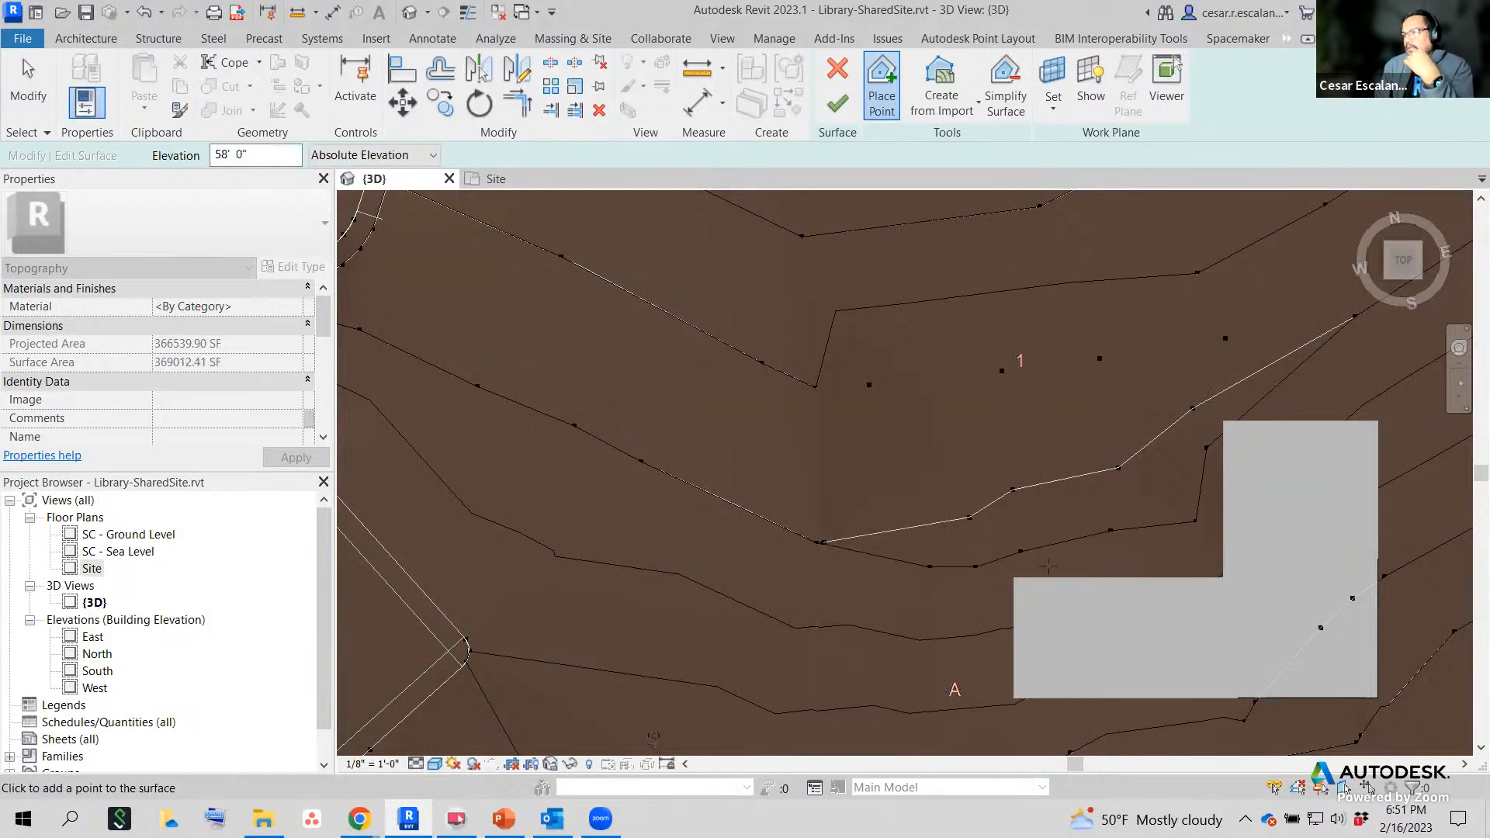
left_click(1154, 567)
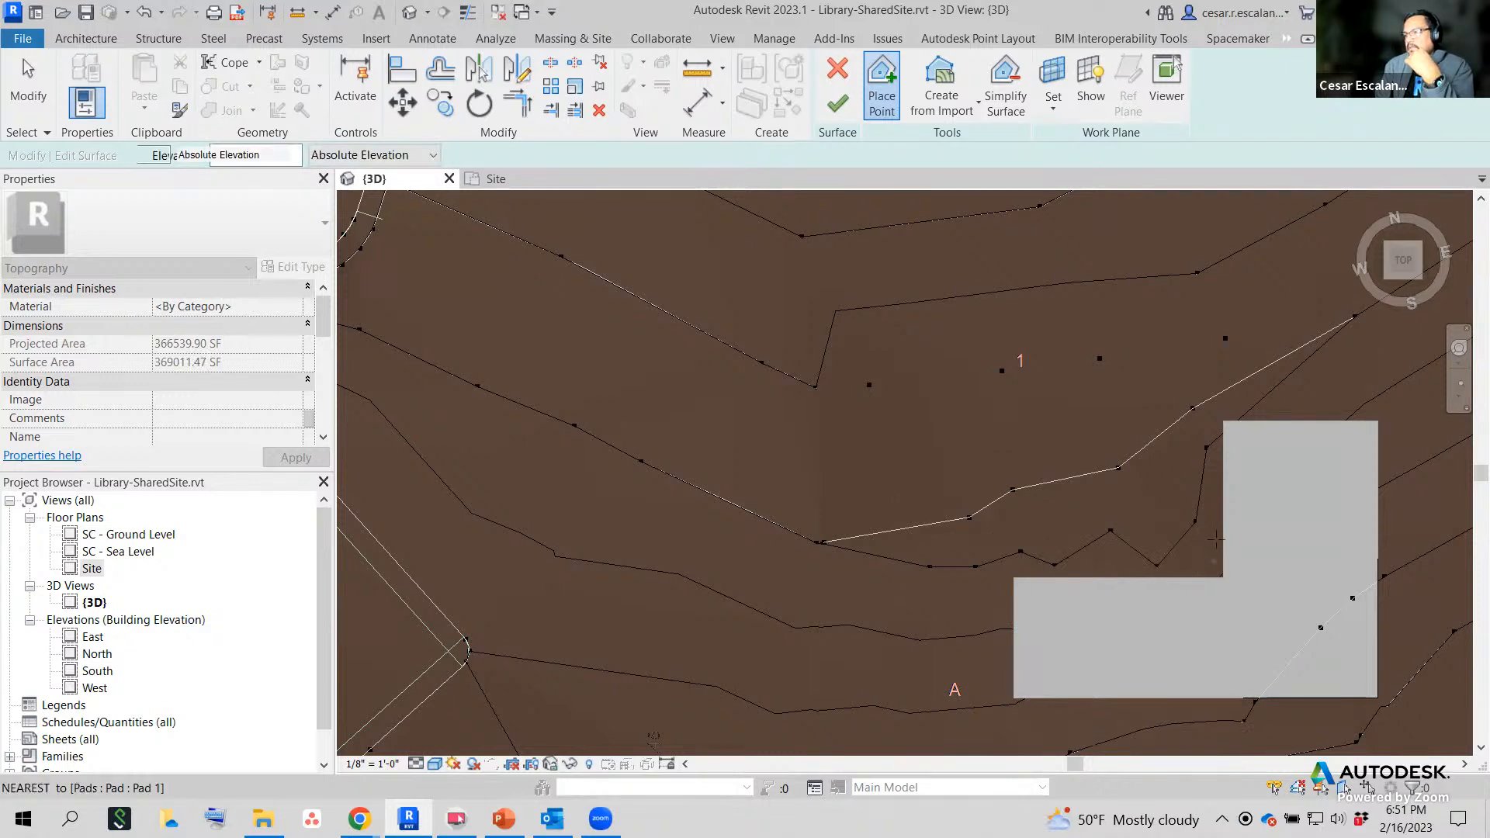
left_click(1222, 475)
left_click(1122, 561)
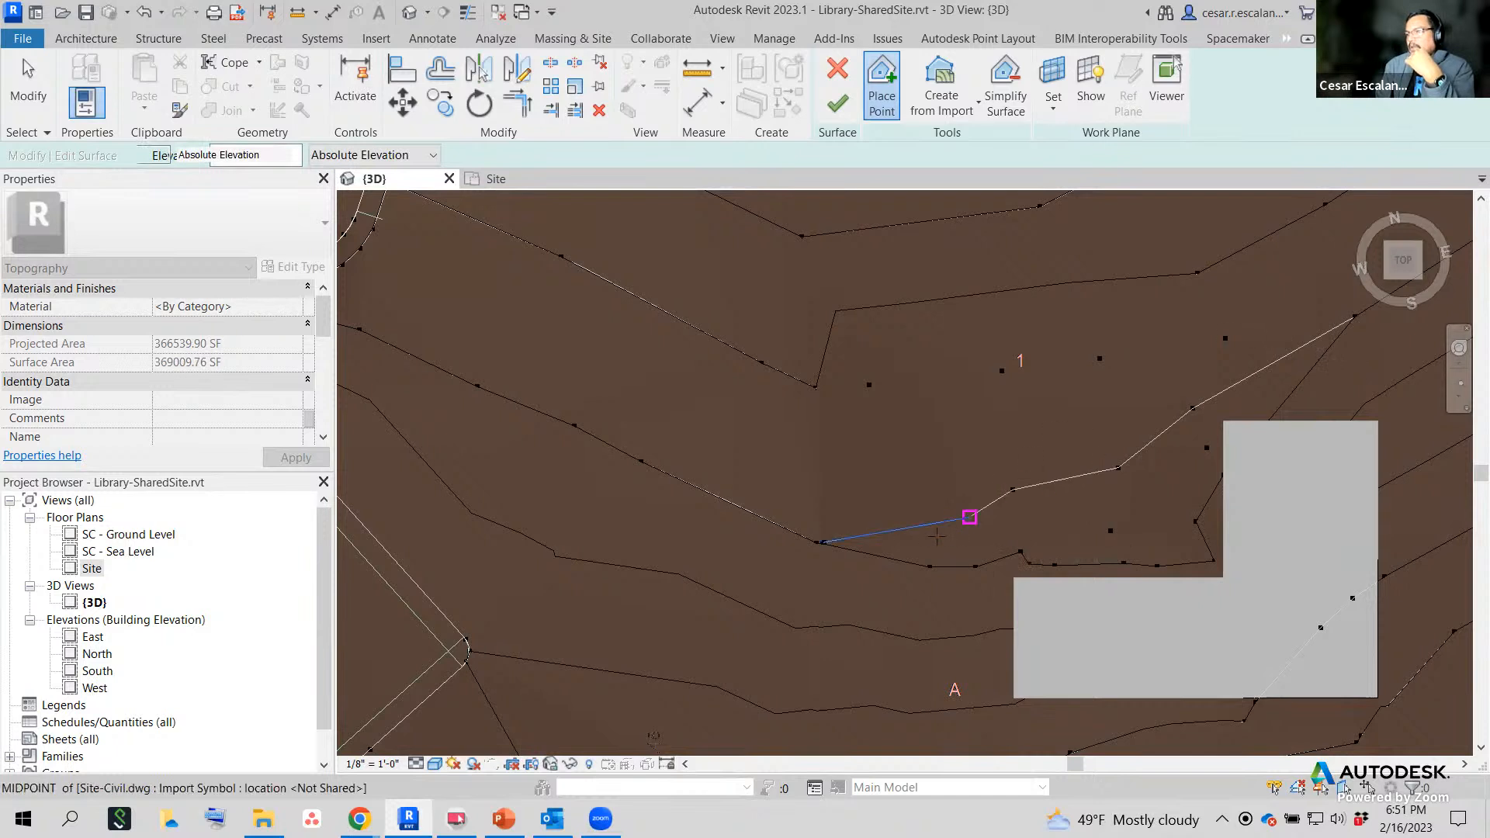
left_click(857, 556)
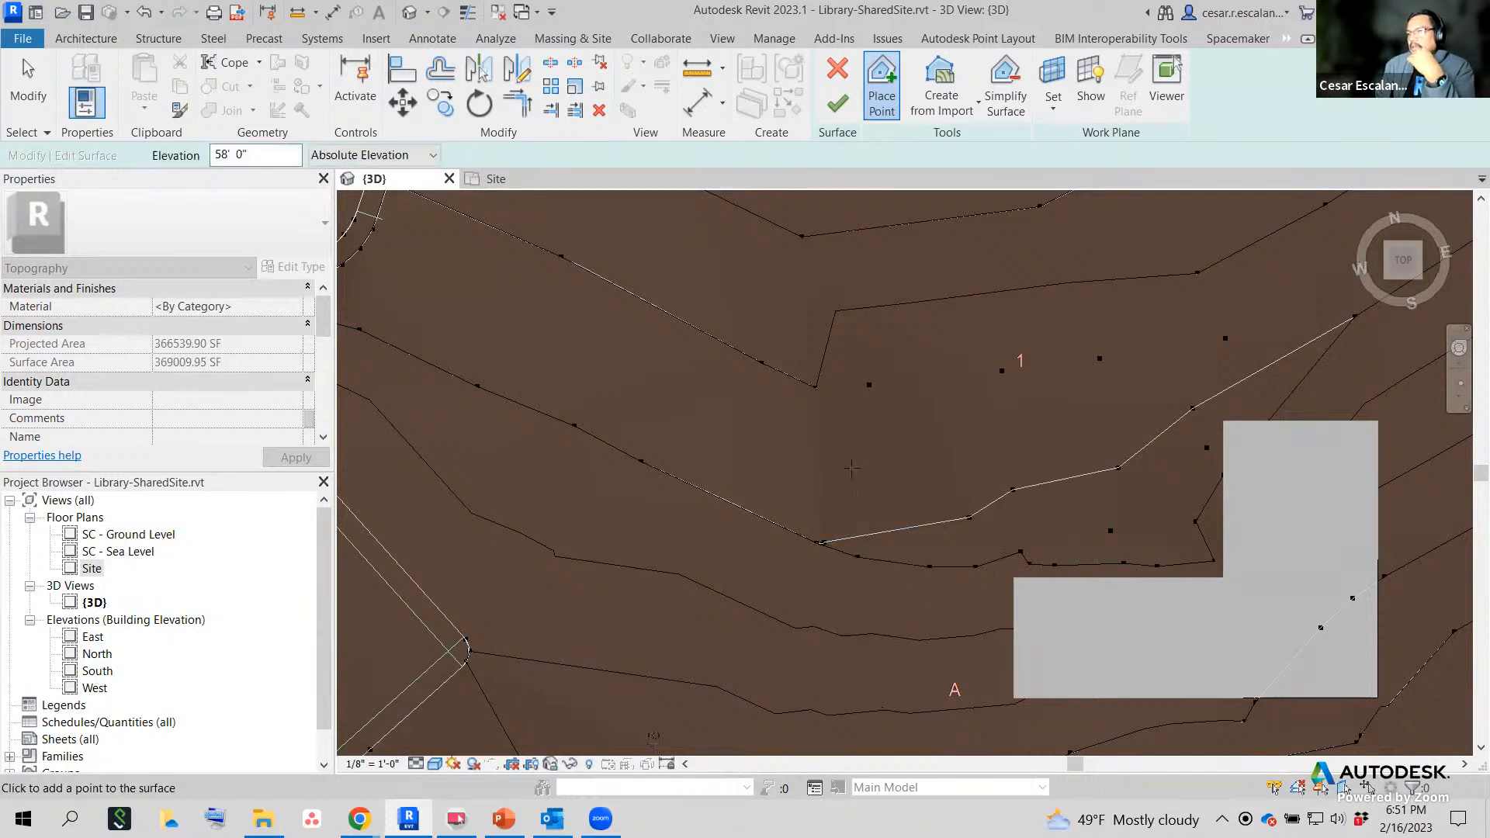
Place six 58' points across the flat area northwest of the pad, one near the contour bend and five in a row eastward.
left_click(851, 469)
left_click(854, 349)
left_click(964, 329)
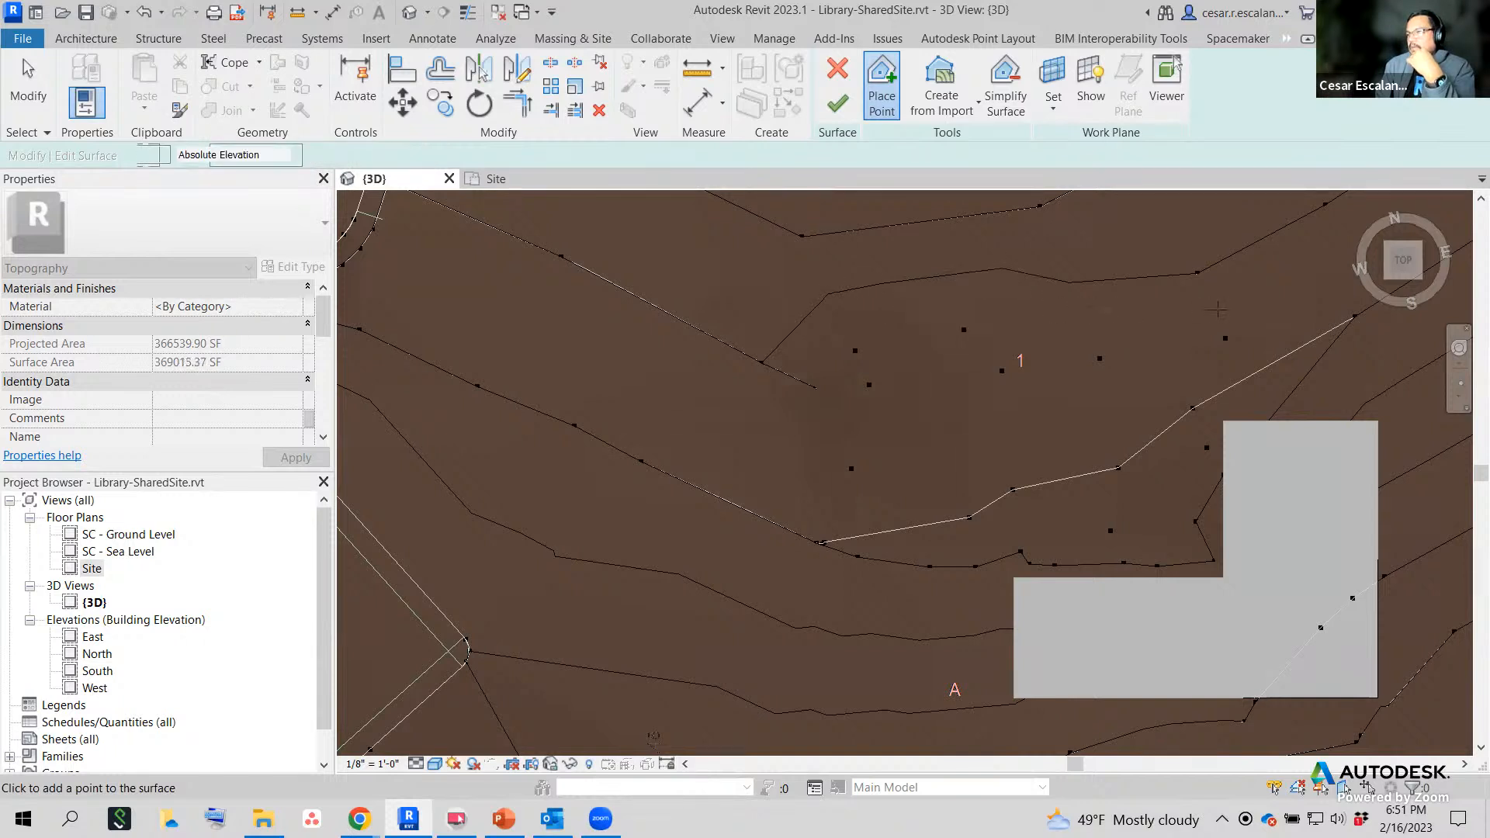
left_click(1107, 310)
left_click(1218, 309)
left_click(1290, 307)
Place five 58' points in a north-south line along the west side of the flat area, down past the contour bend.
left_click(804, 349)
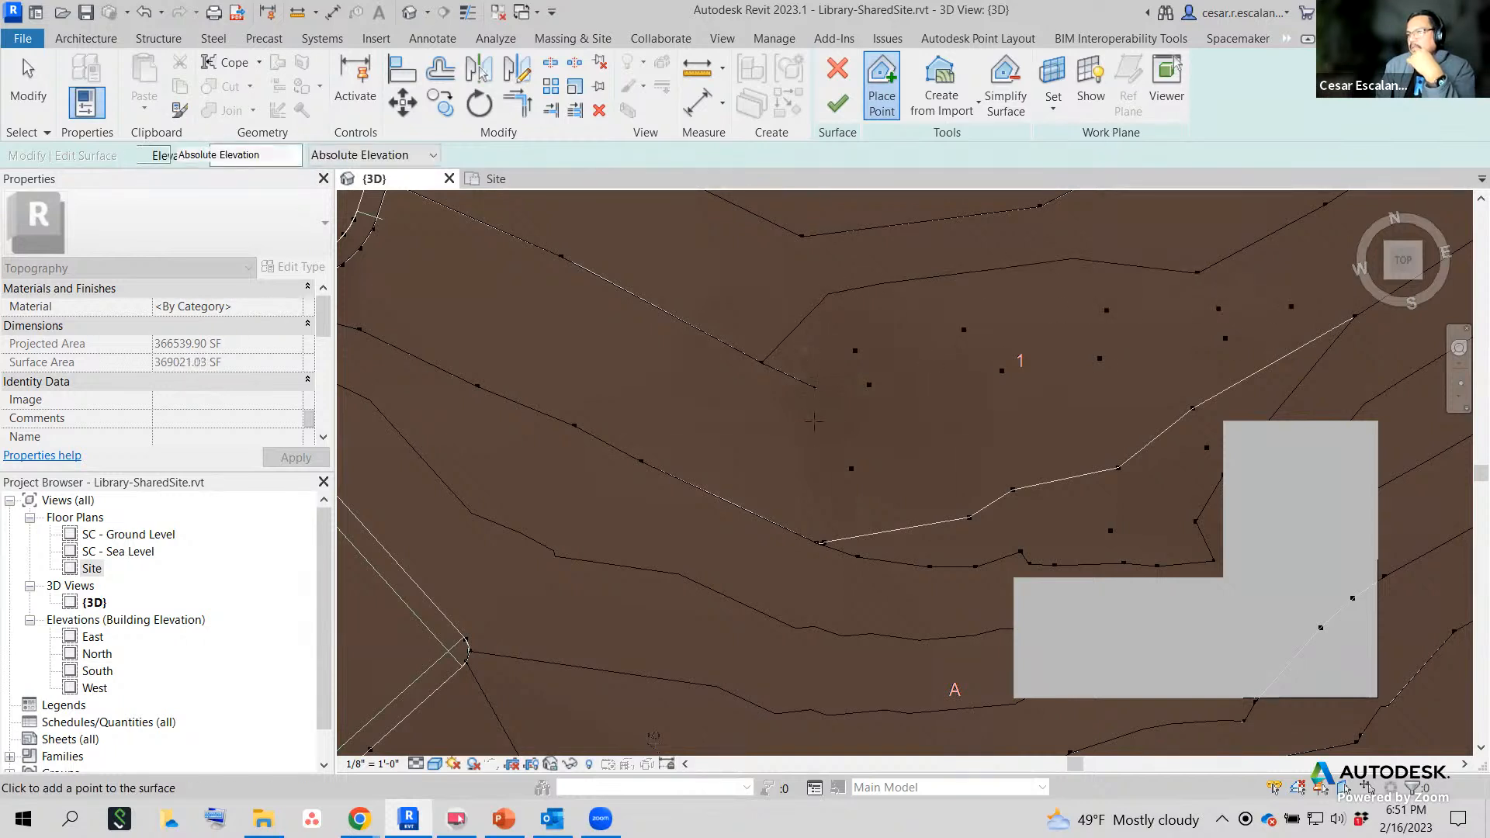
left_click(814, 423)
left_click(805, 498)
left_click(802, 536)
left_click(798, 557)
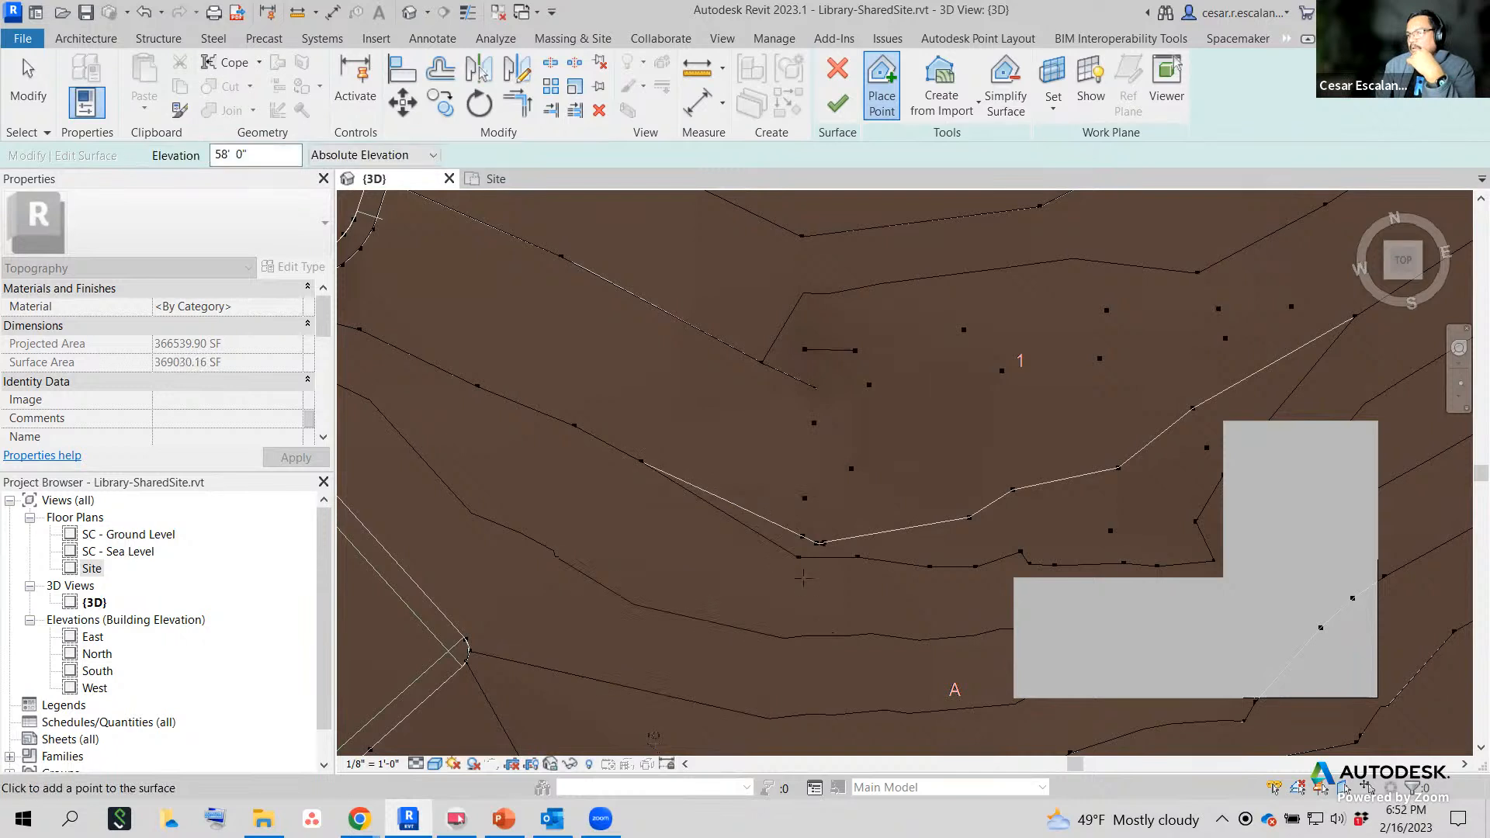
Add a second row of 58' points from the contour bend east to the pad's west wing, plus points along its north edge and inner corner.
left_click(804, 578)
left_click(838, 585)
left_click(888, 586)
left_click(924, 588)
left_click(958, 591)
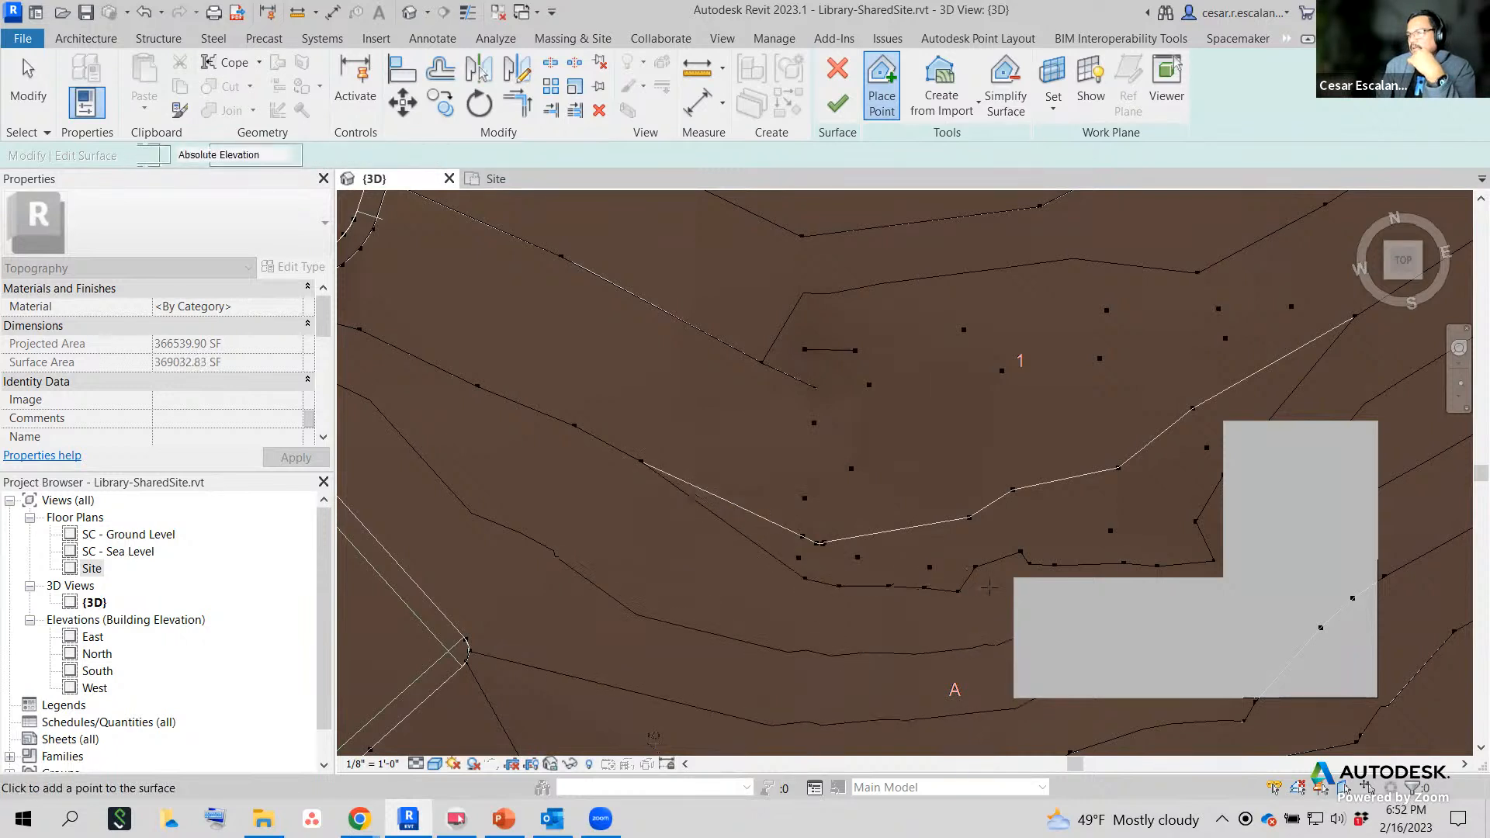
left_click(980, 587)
left_click(990, 586)
left_click(996, 576)
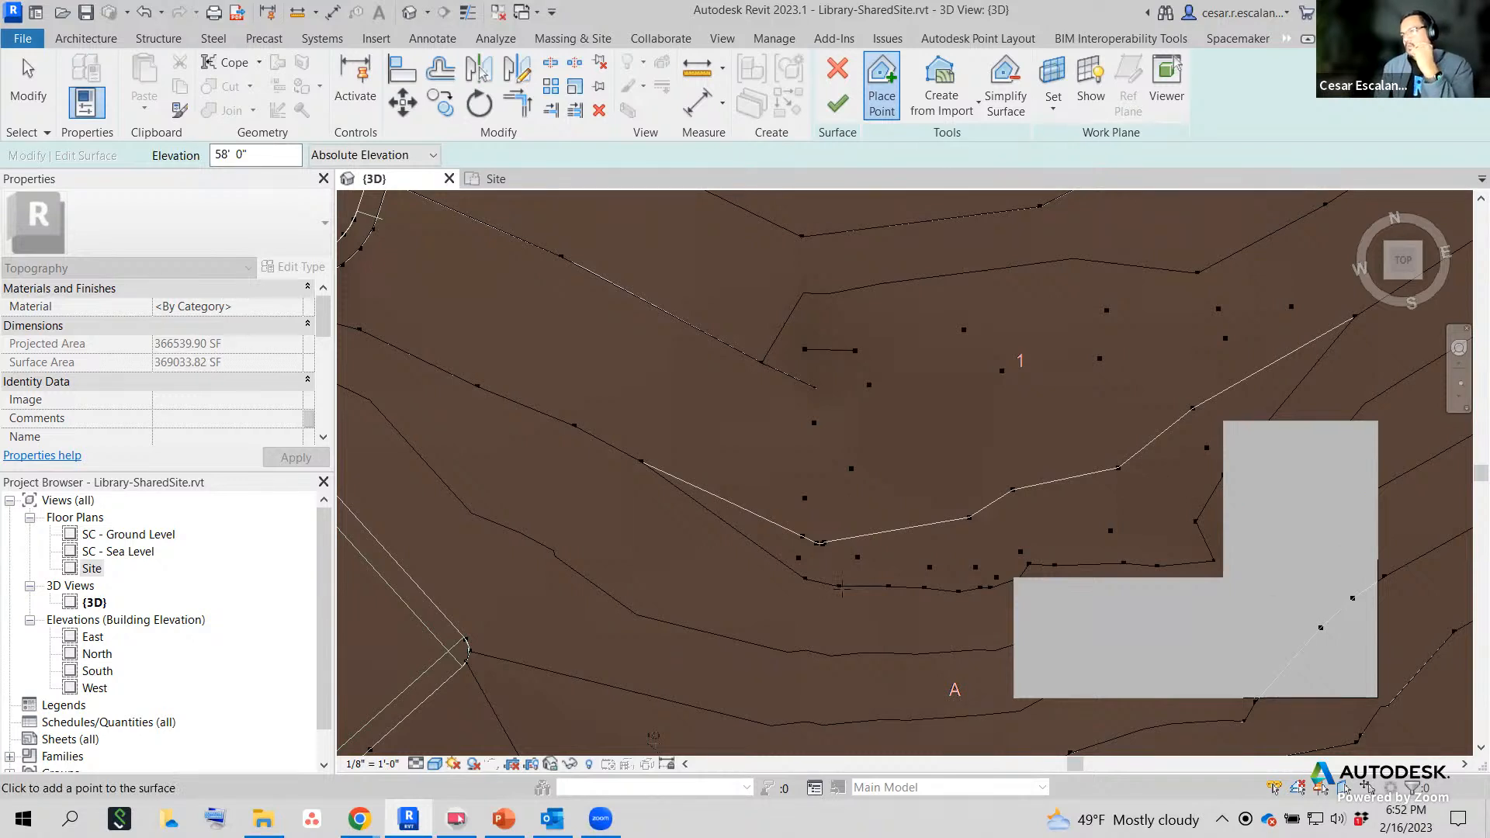
left_click(1060, 567)
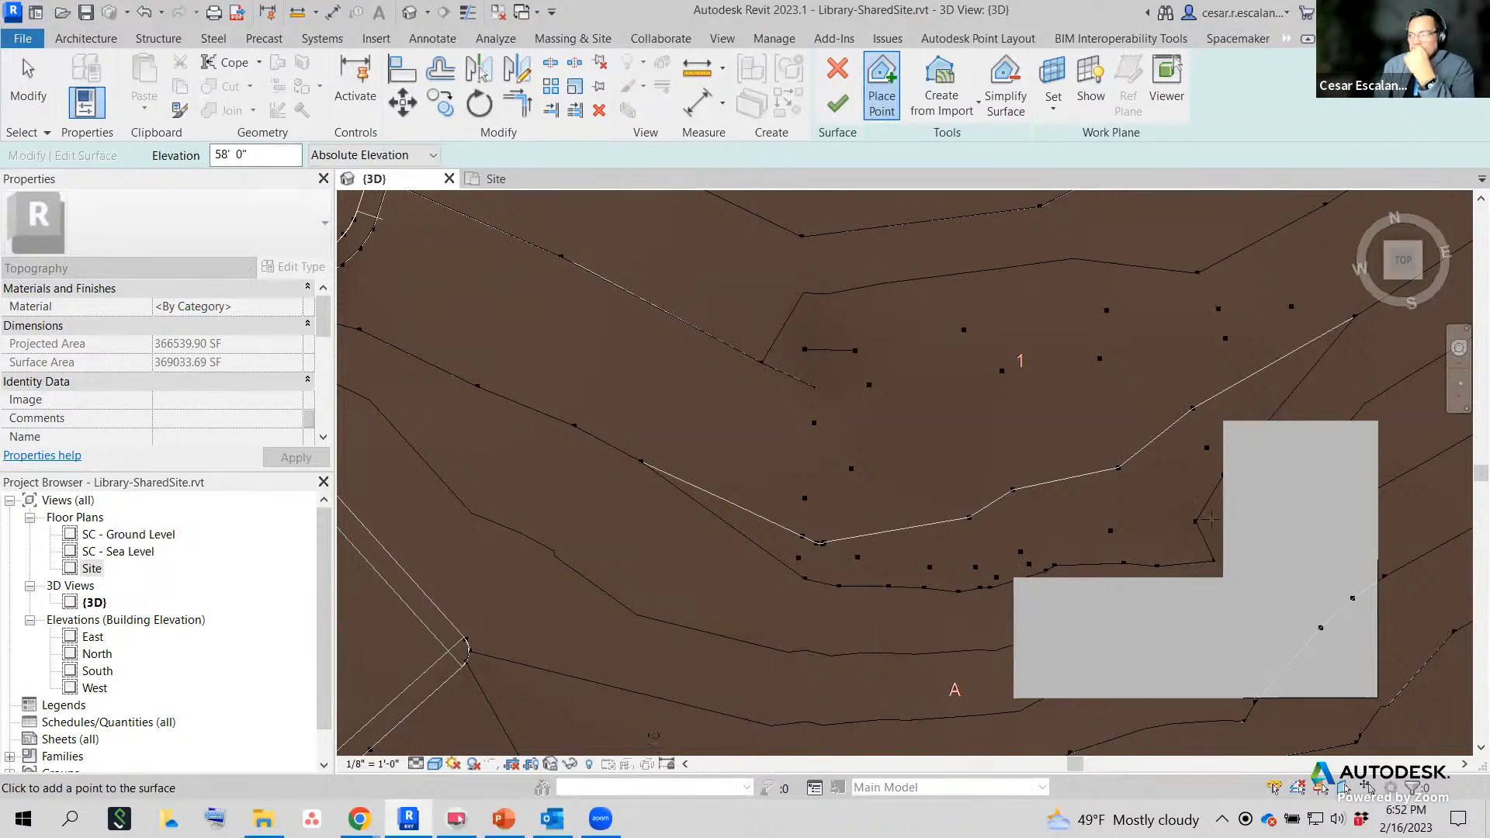
left_click(1321, 592)
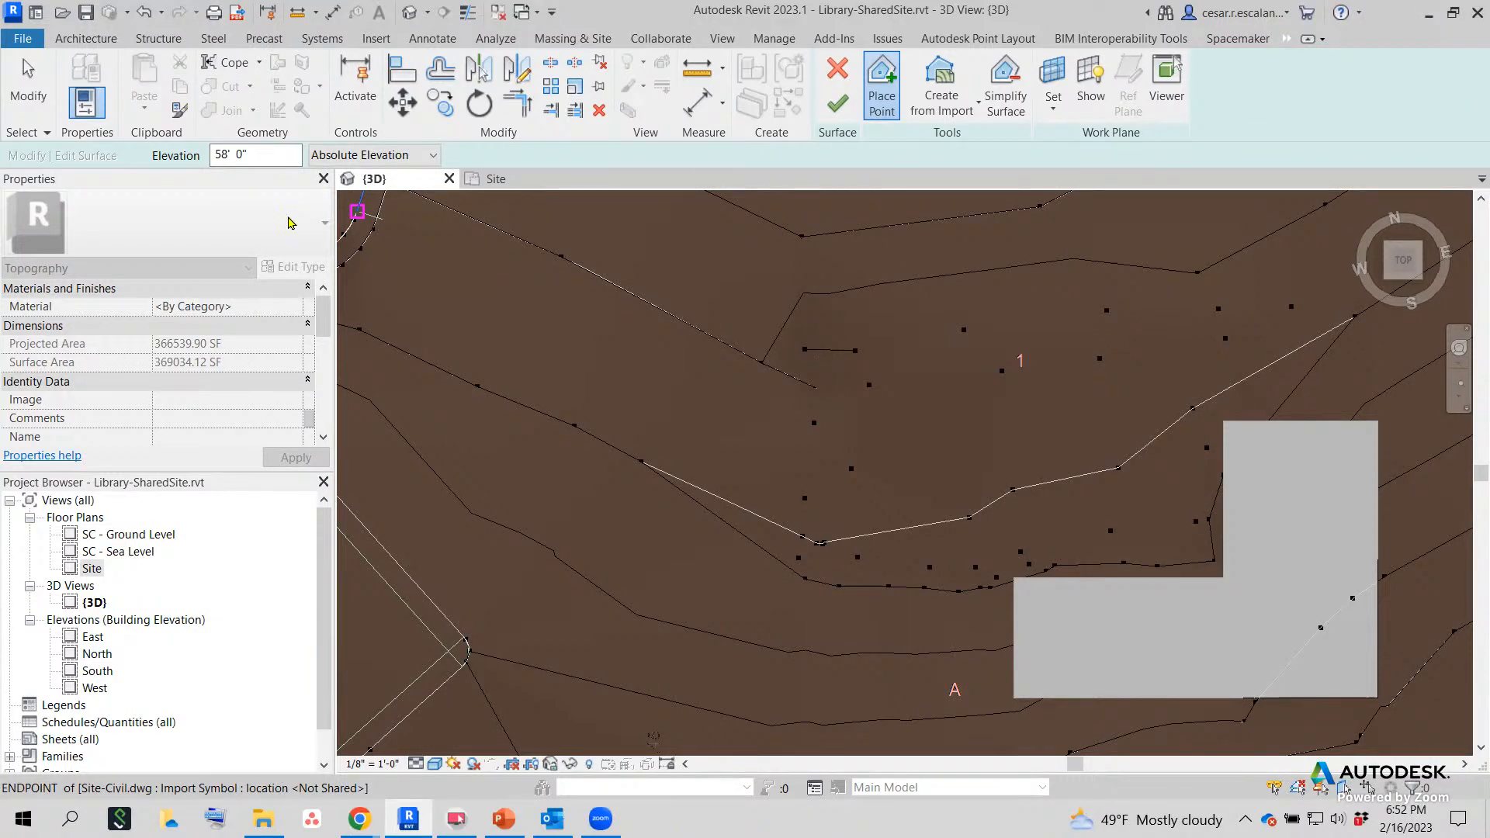
Place three more 58' points close to the pad's inner-corner edges, finish the surface edit and dismiss the save reminder without saving.
scroll(1032, 441, "down", 2)
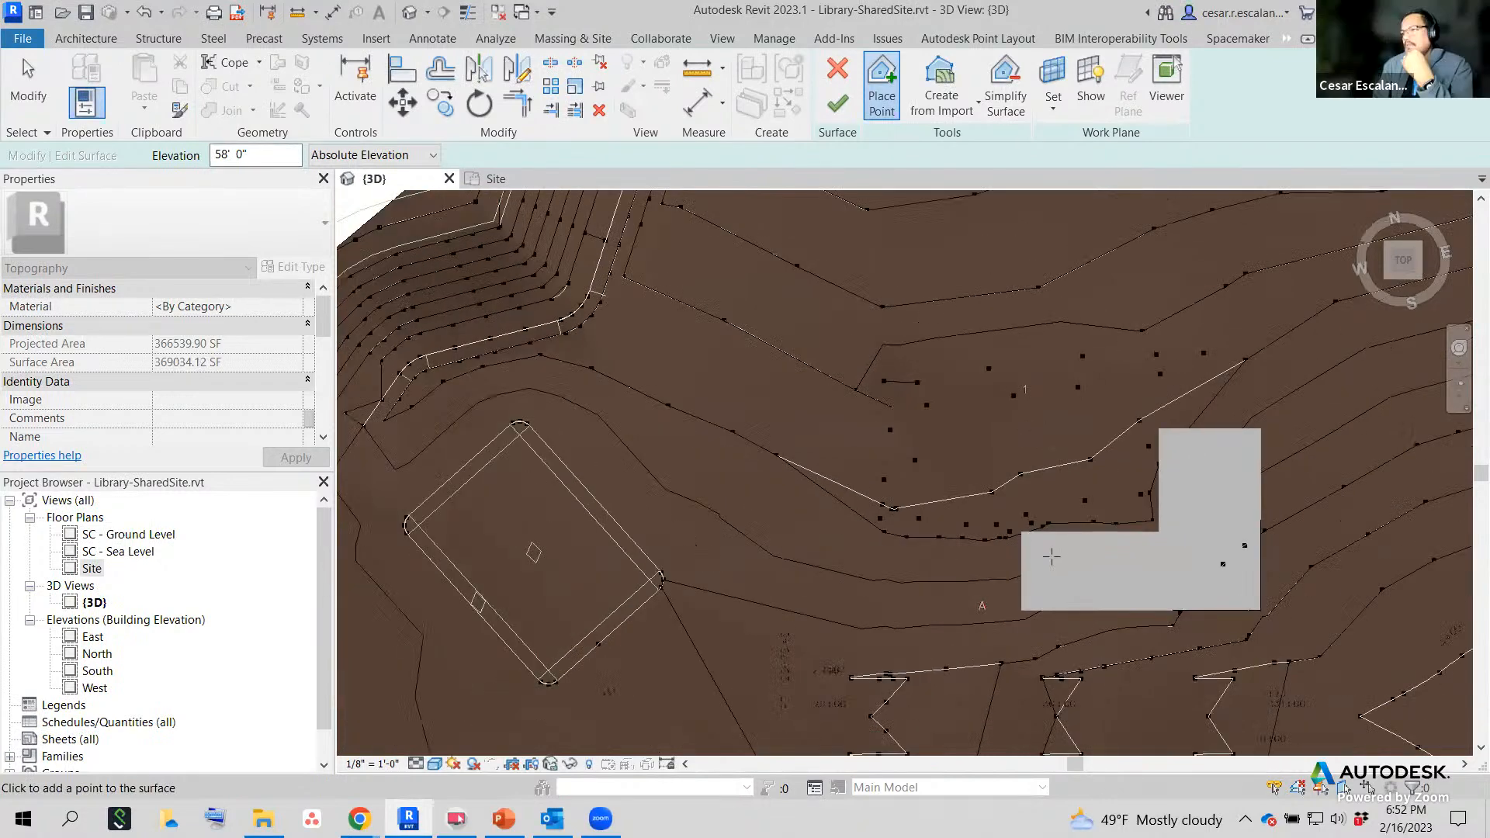
scroll(1054, 625, "up", 1)
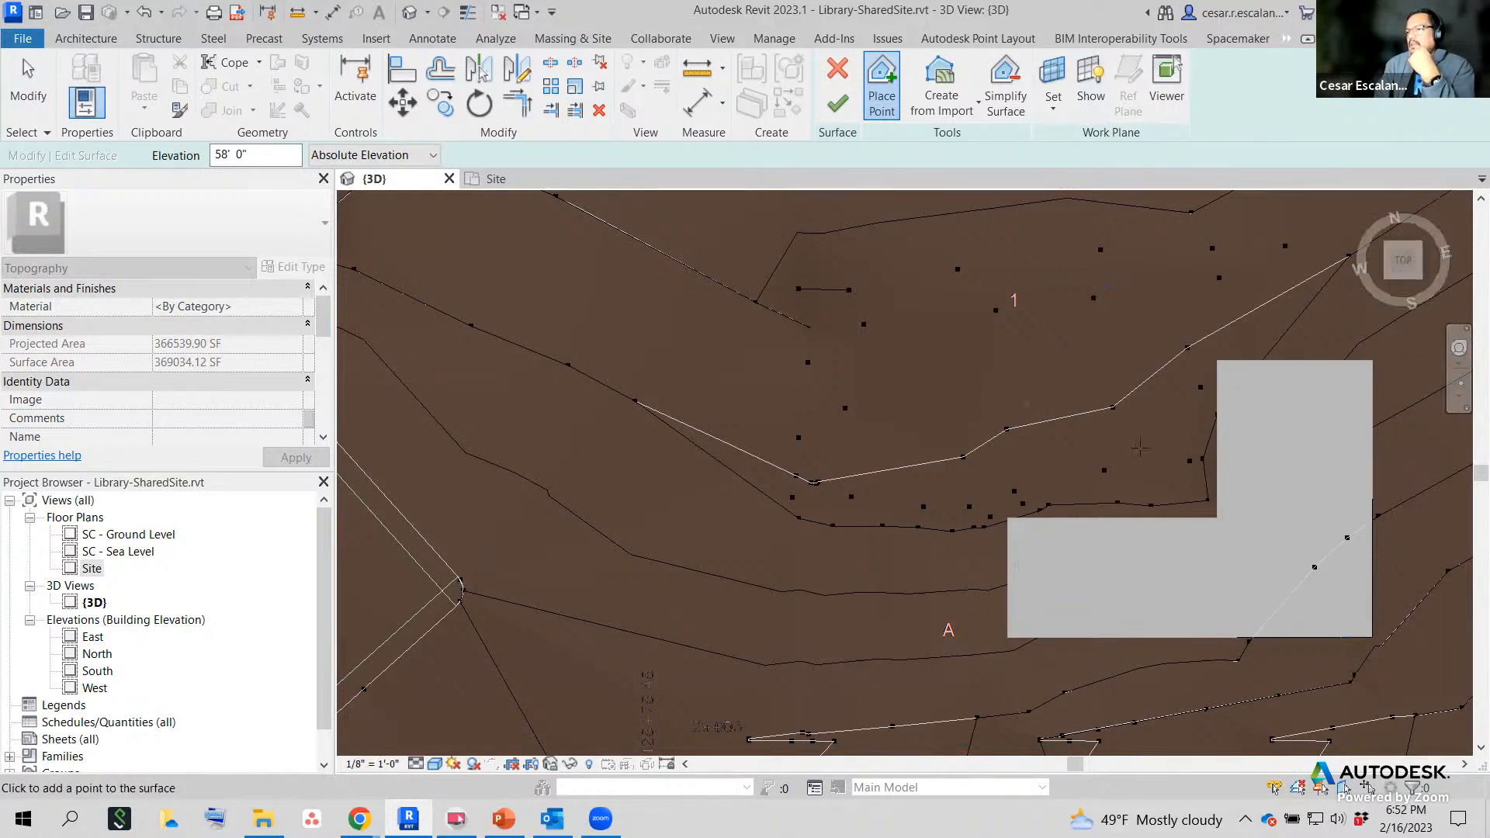
scroll(1185, 500, "up", 4)
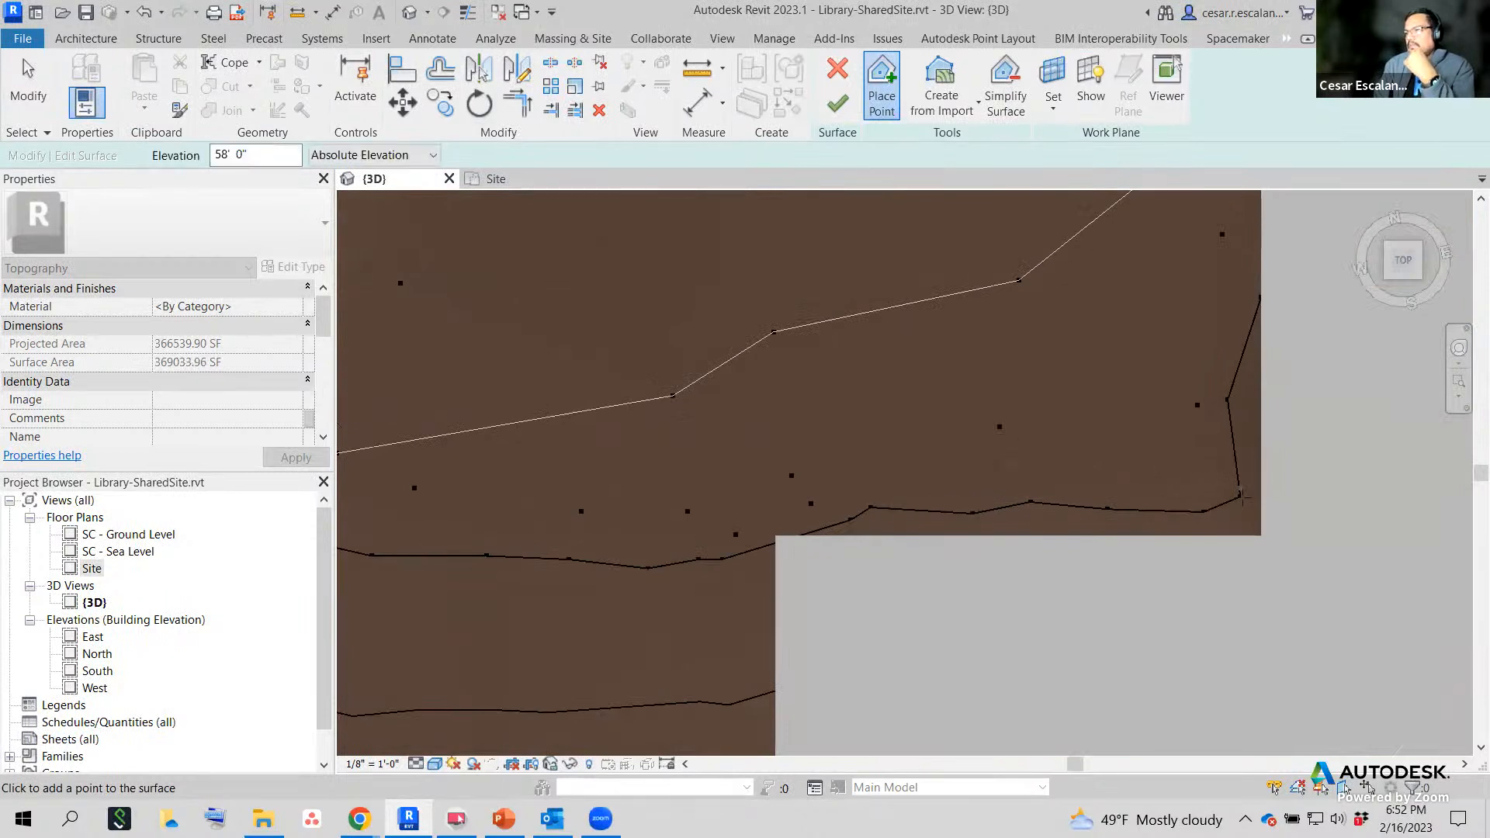
left_click(1246, 400)
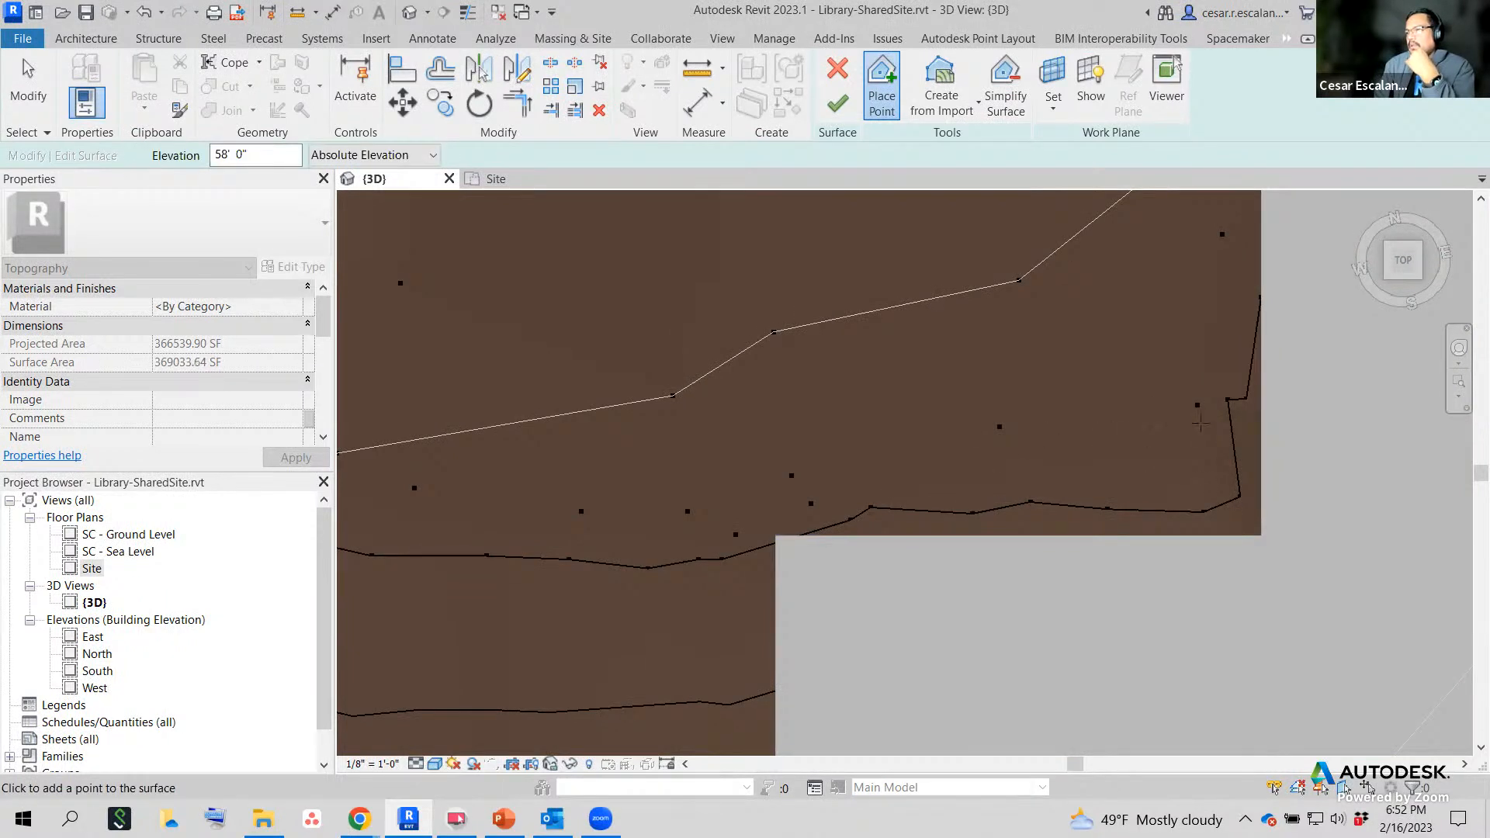
left_click(1239, 426)
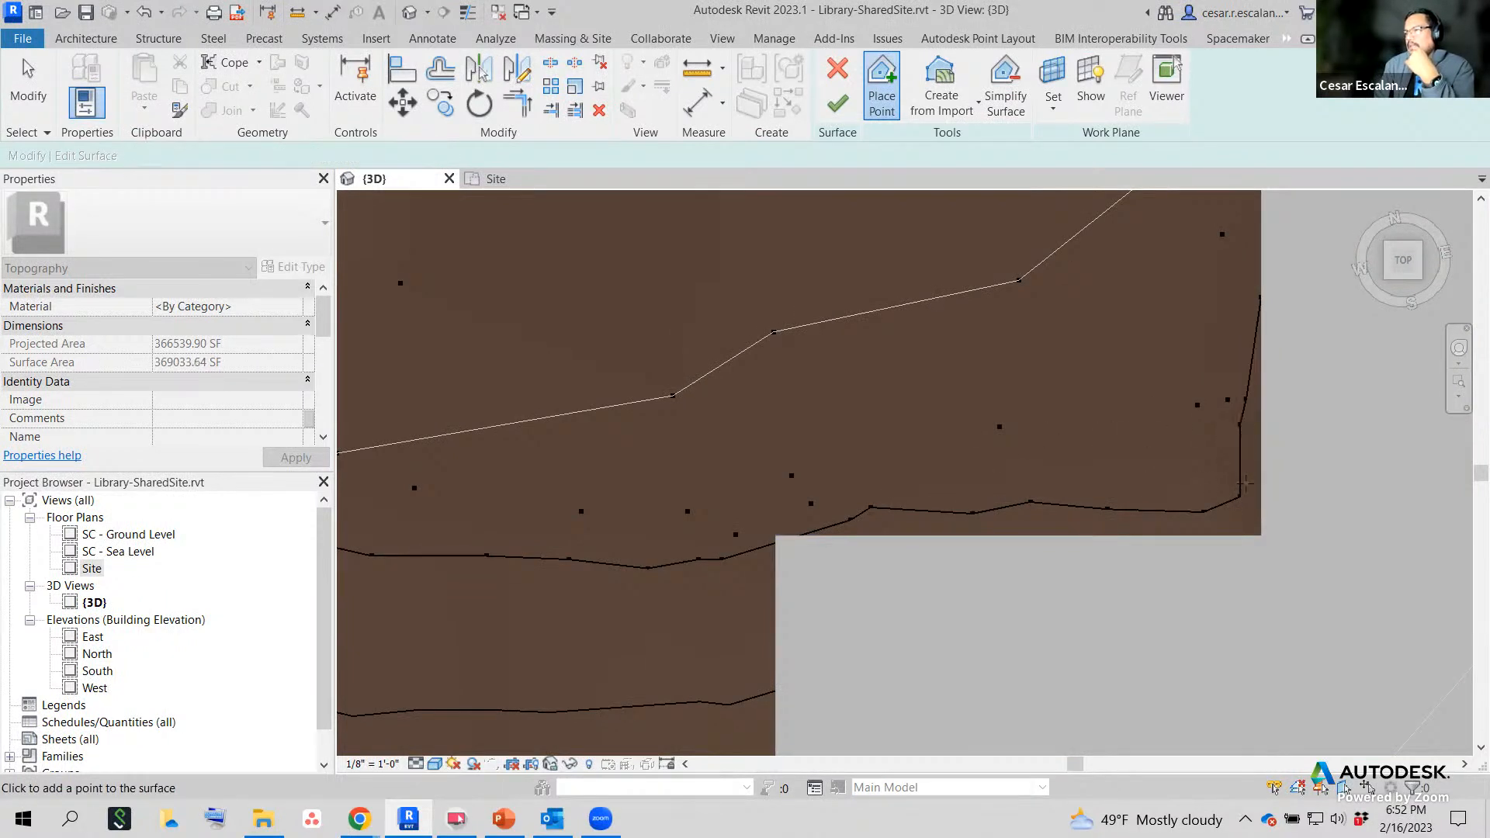
left_click(888, 518)
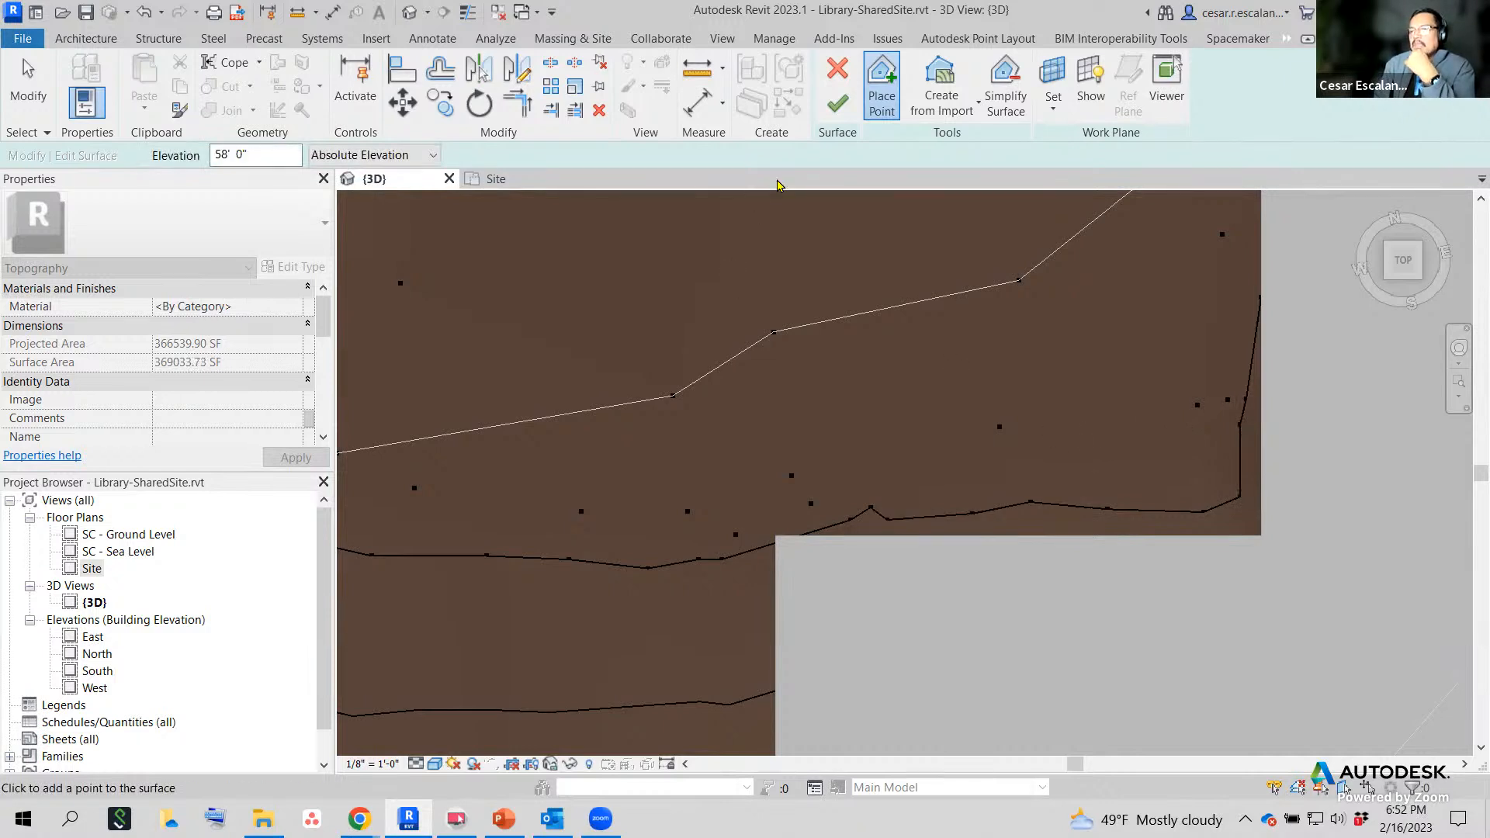
left_click(838, 103)
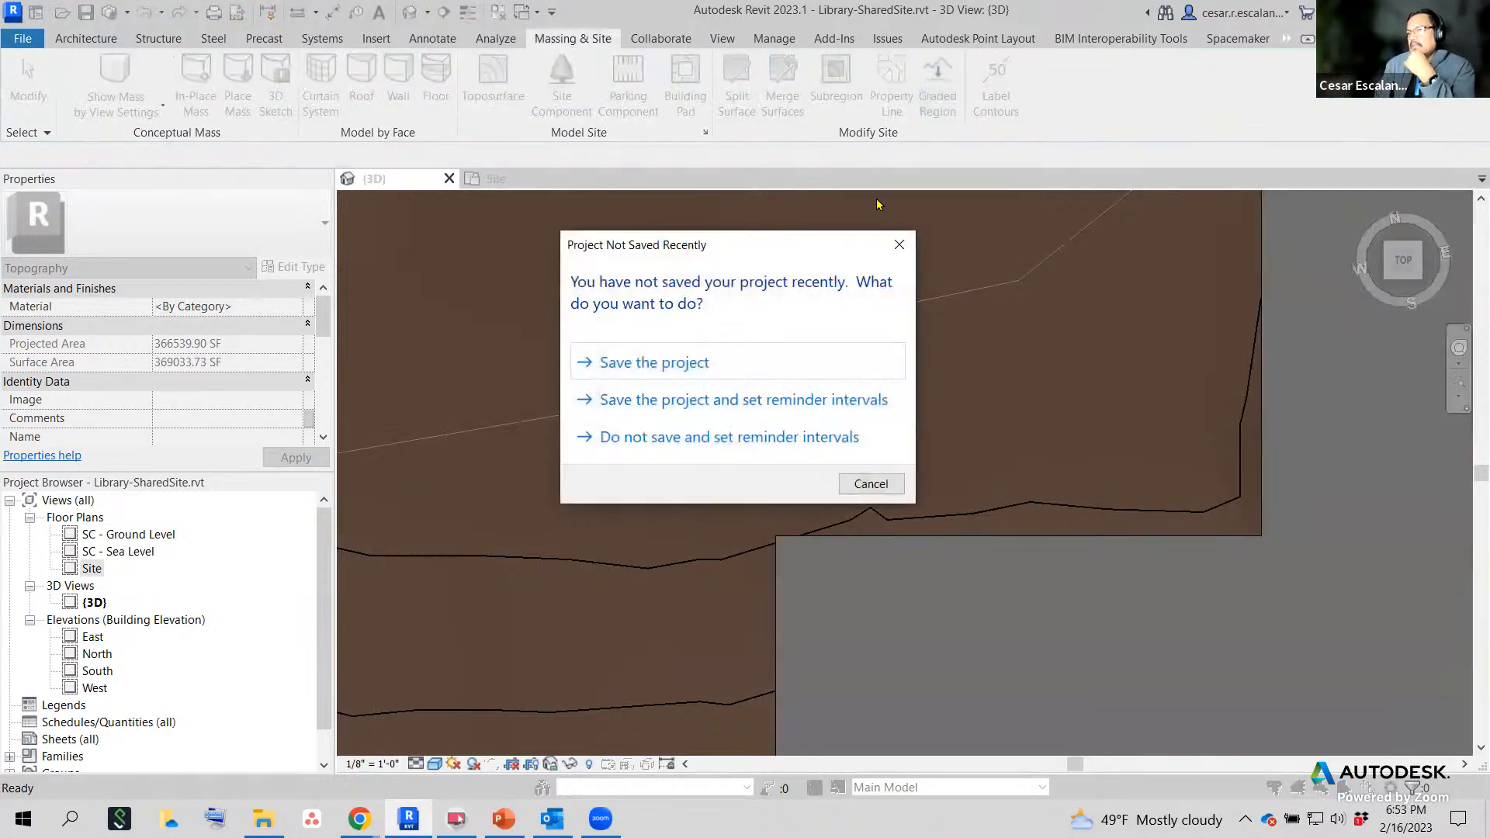
left_click(872, 482)
Examine the regraded surface around the pad in isometric and oblique 3D views.
scroll(891, 458, "down", 3)
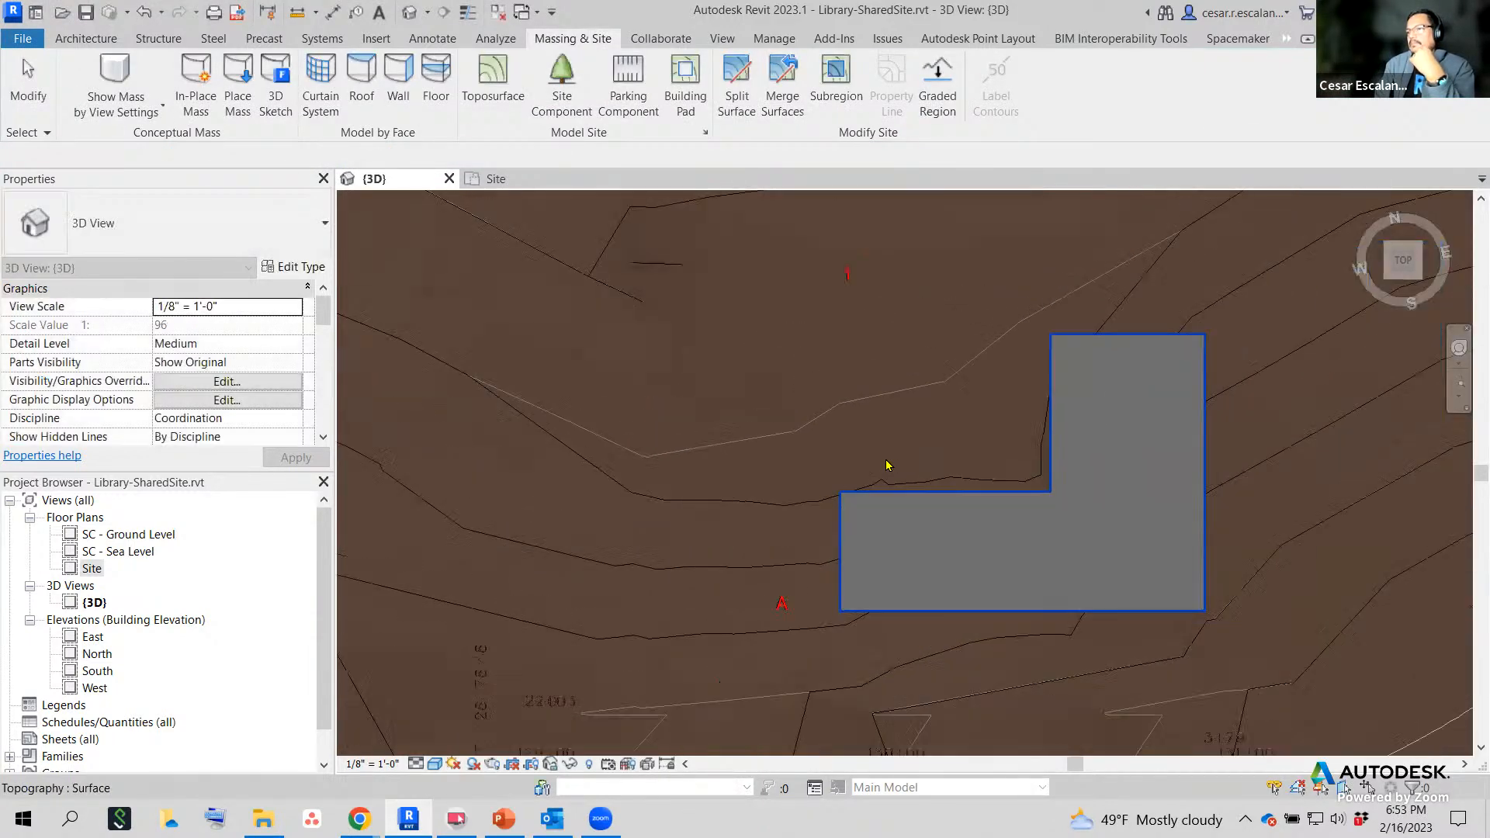
middle_click_drag(1063, 546, 919, 512, "shift")
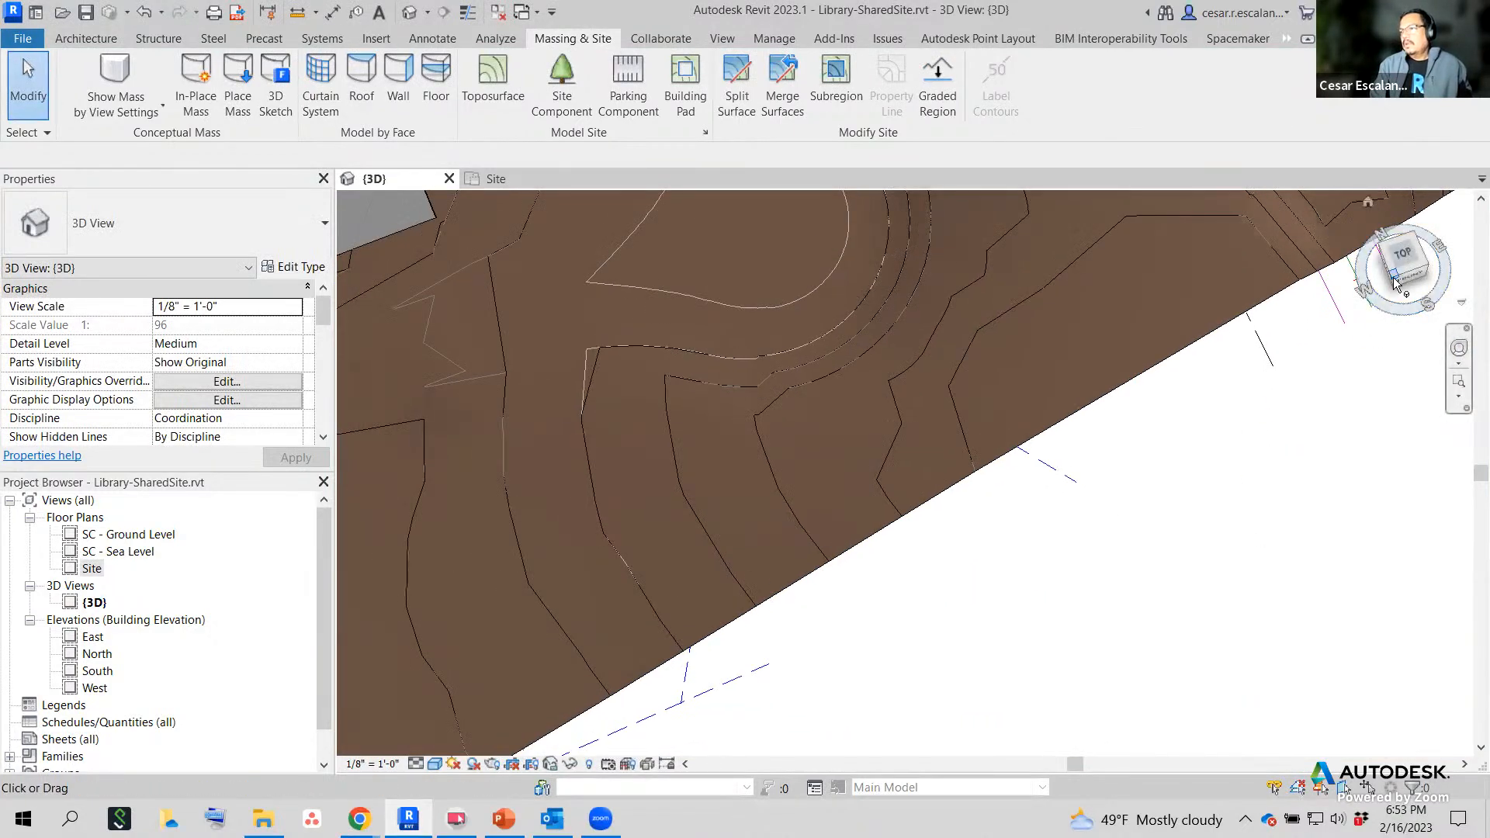
left_click(1394, 279)
scroll(883, 544, "down", 5)
scroll(929, 434, "up", 4)
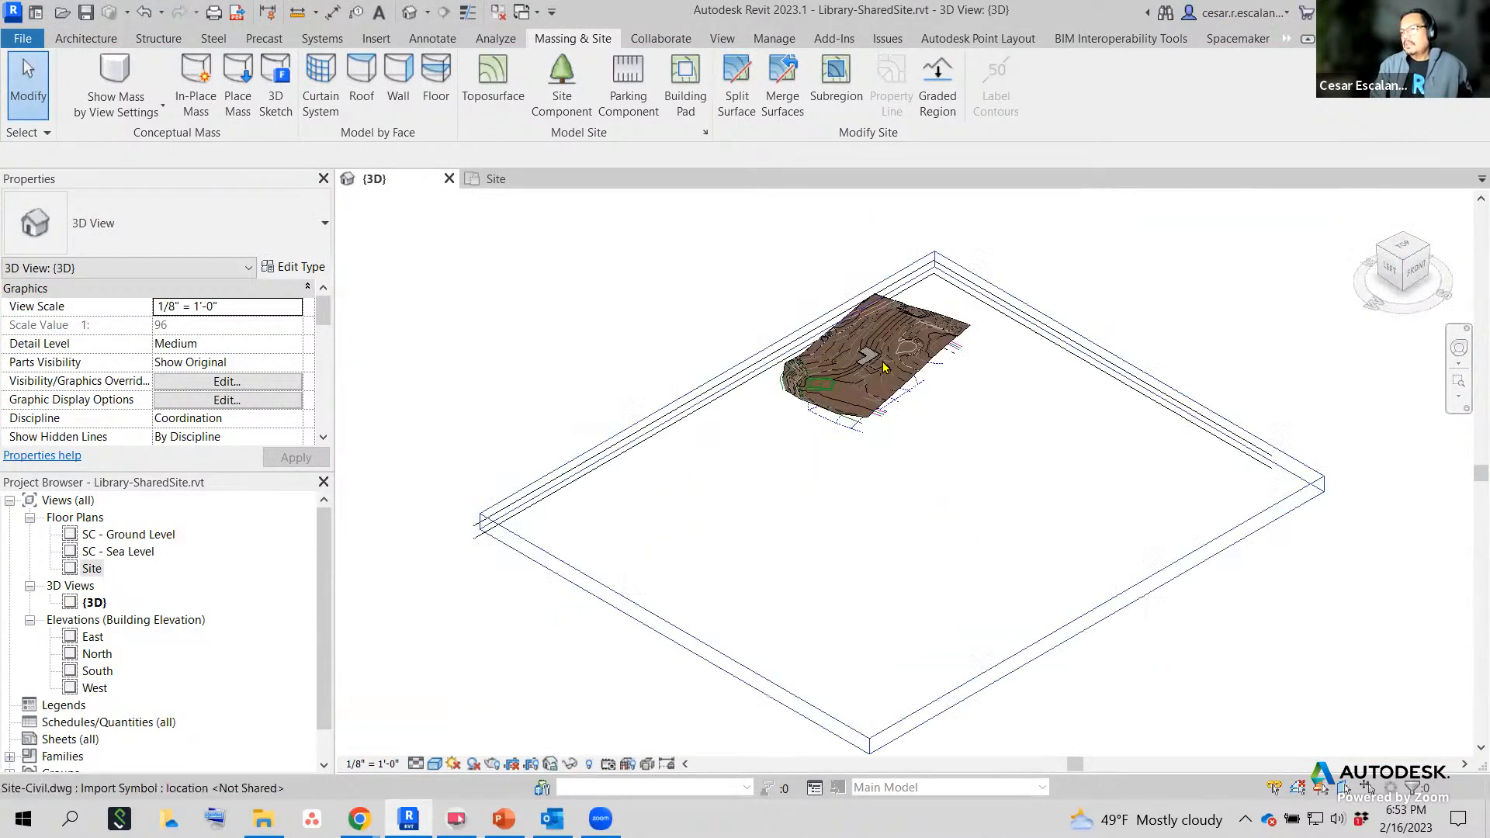
scroll(872, 345, "up", 6)
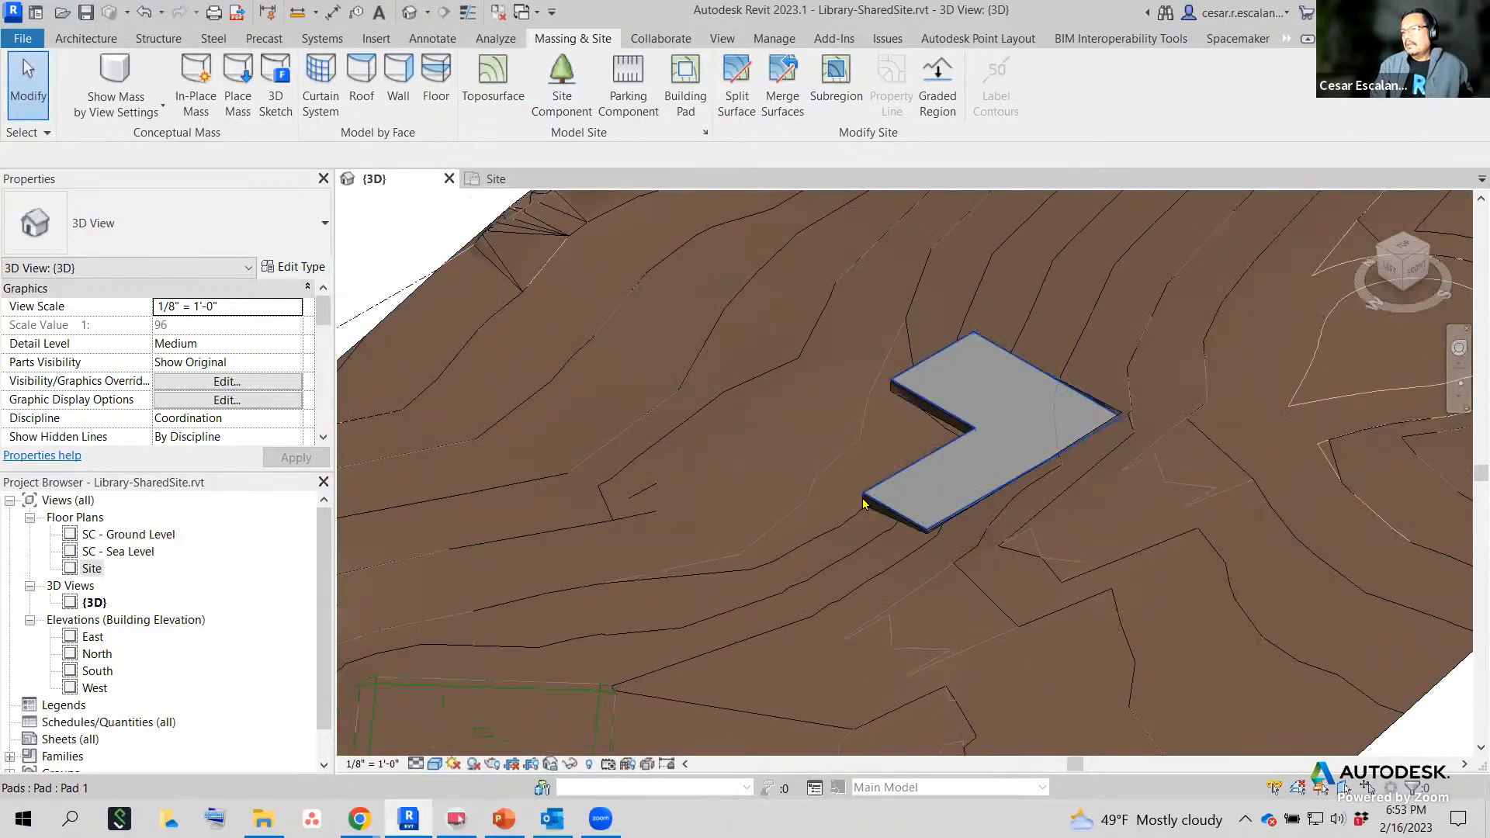
left_click(821, 529)
middle_click_drag(830, 525, 956, 462, "shift")
key("Escape")
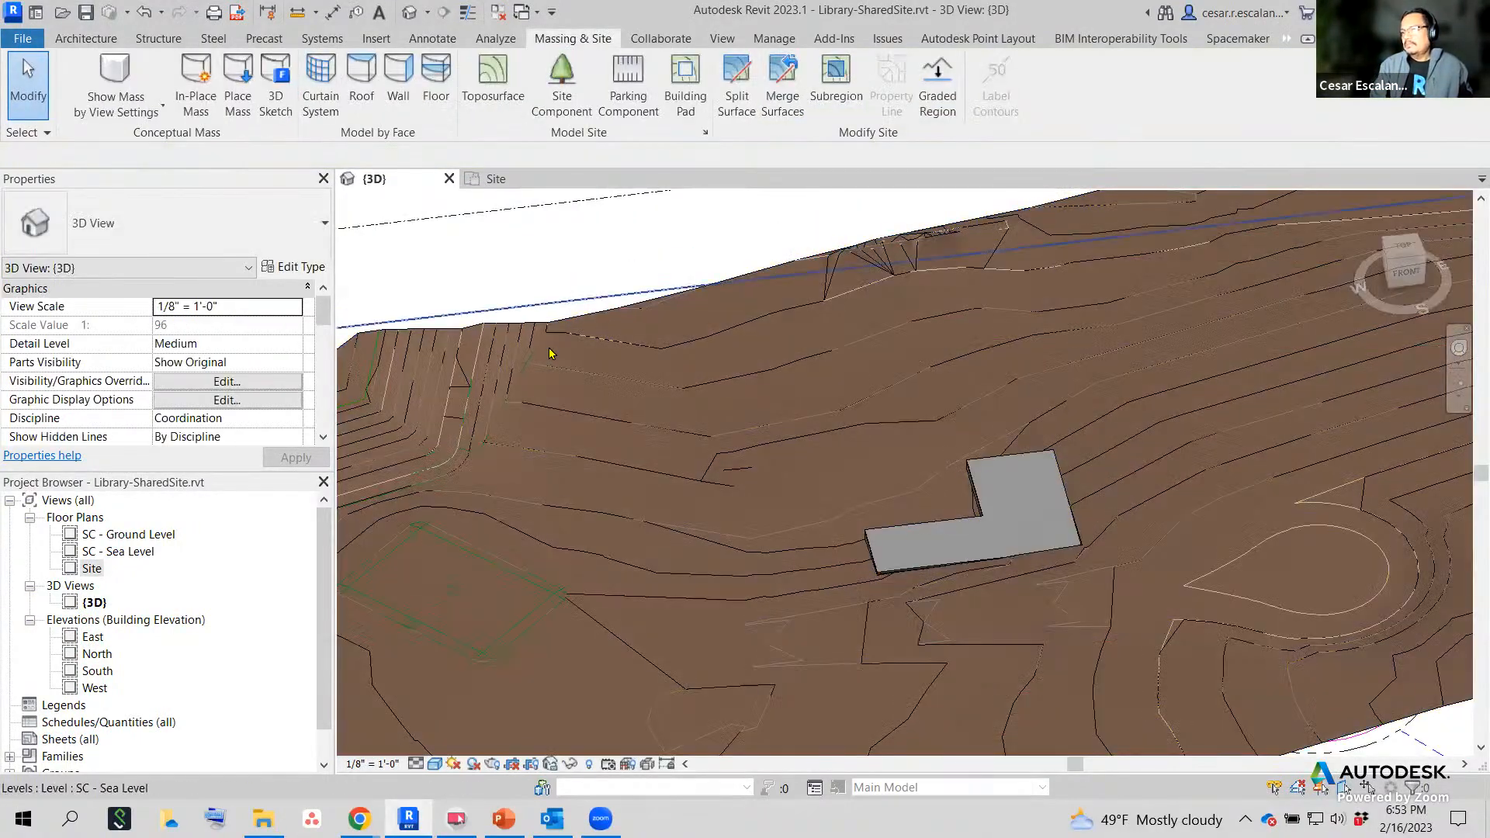
Check the 3D view's phase settings, then select the graded toposurface and check its cut and fill volumes.
left_click_drag(319, 311, 315, 415)
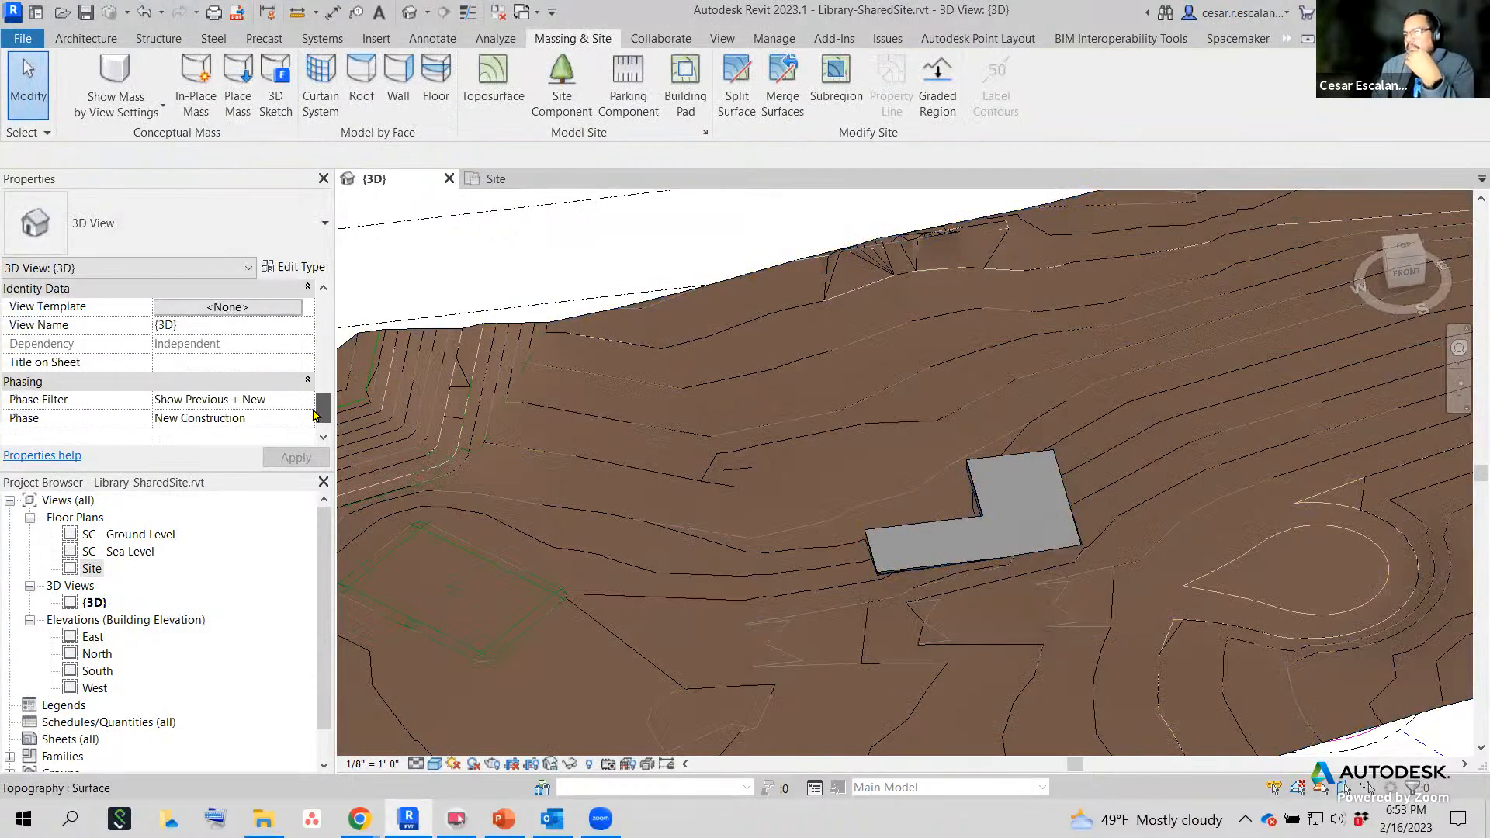
left_click(597, 367)
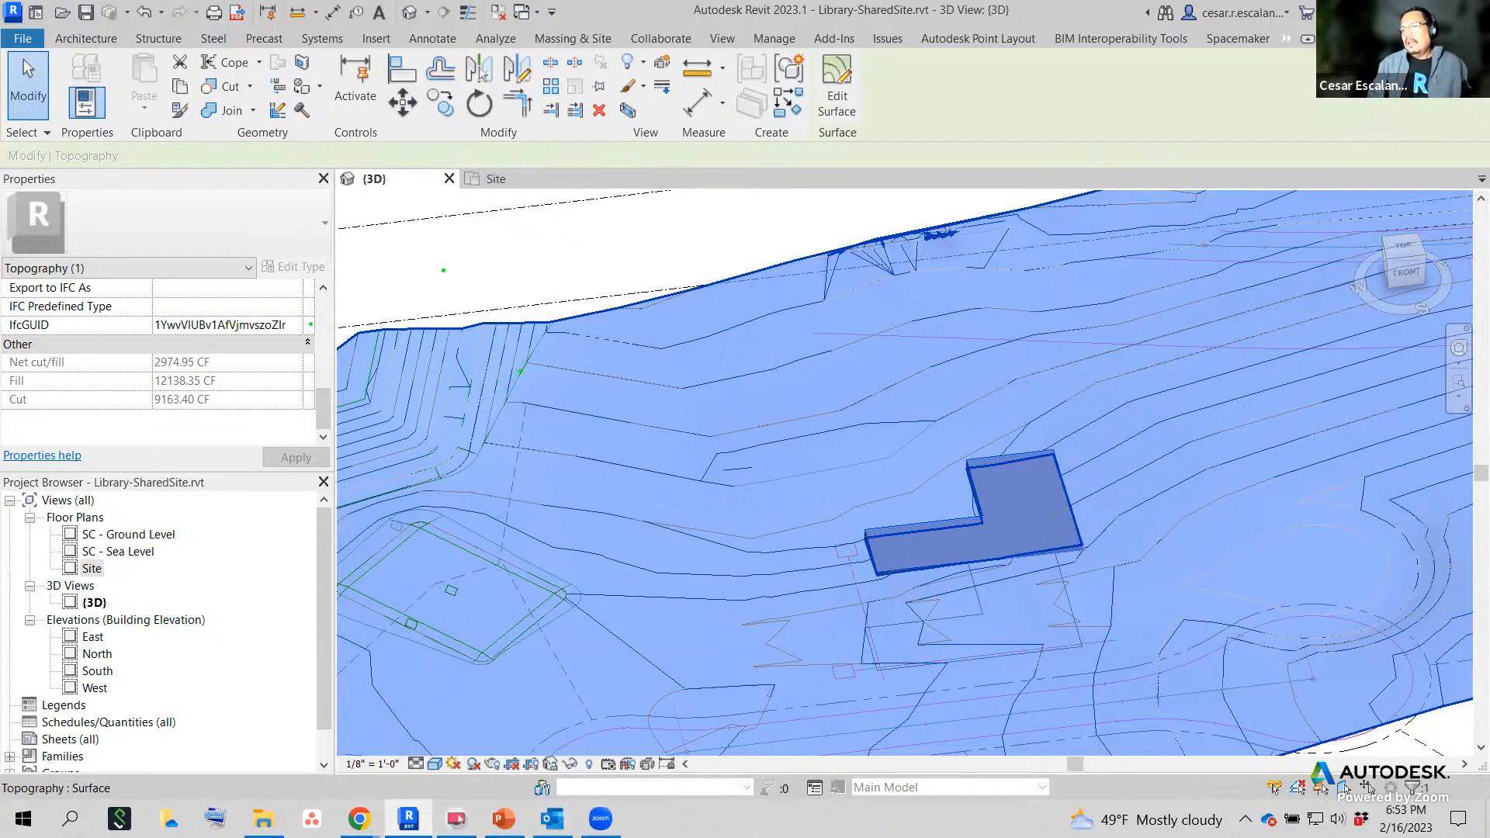
Deselect the graded toposurface and set the 3D view's phase filter to Show Previous + Demo.
mouse_move(267, 341)
left_mouse_down()
mouse_move(97, 331)
mouse_move(6, 358)
mouse_move(147, 439)
mouse_move(264, 329)
left_mouse_up()
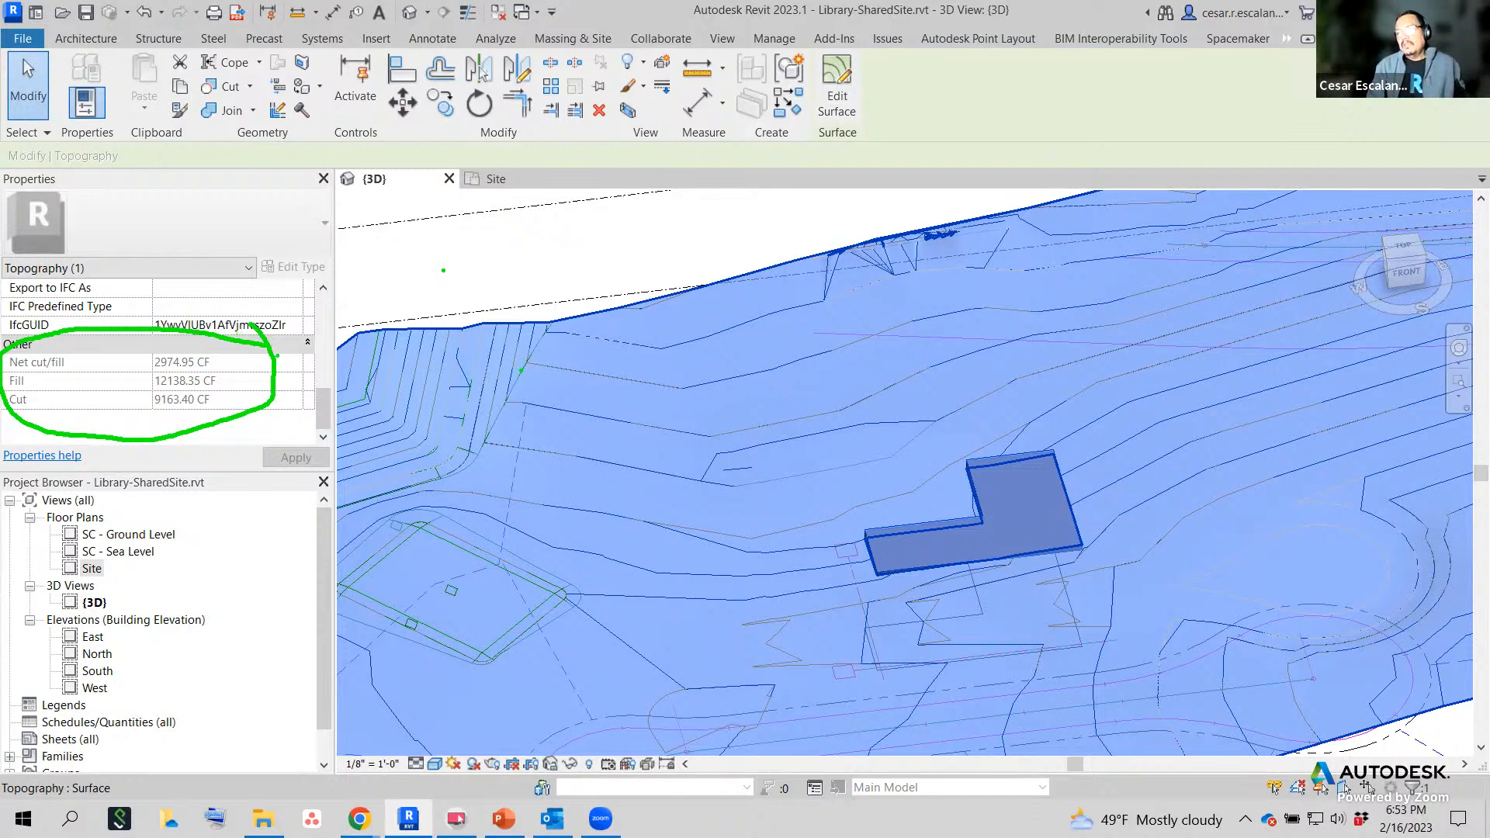
key("Escape")
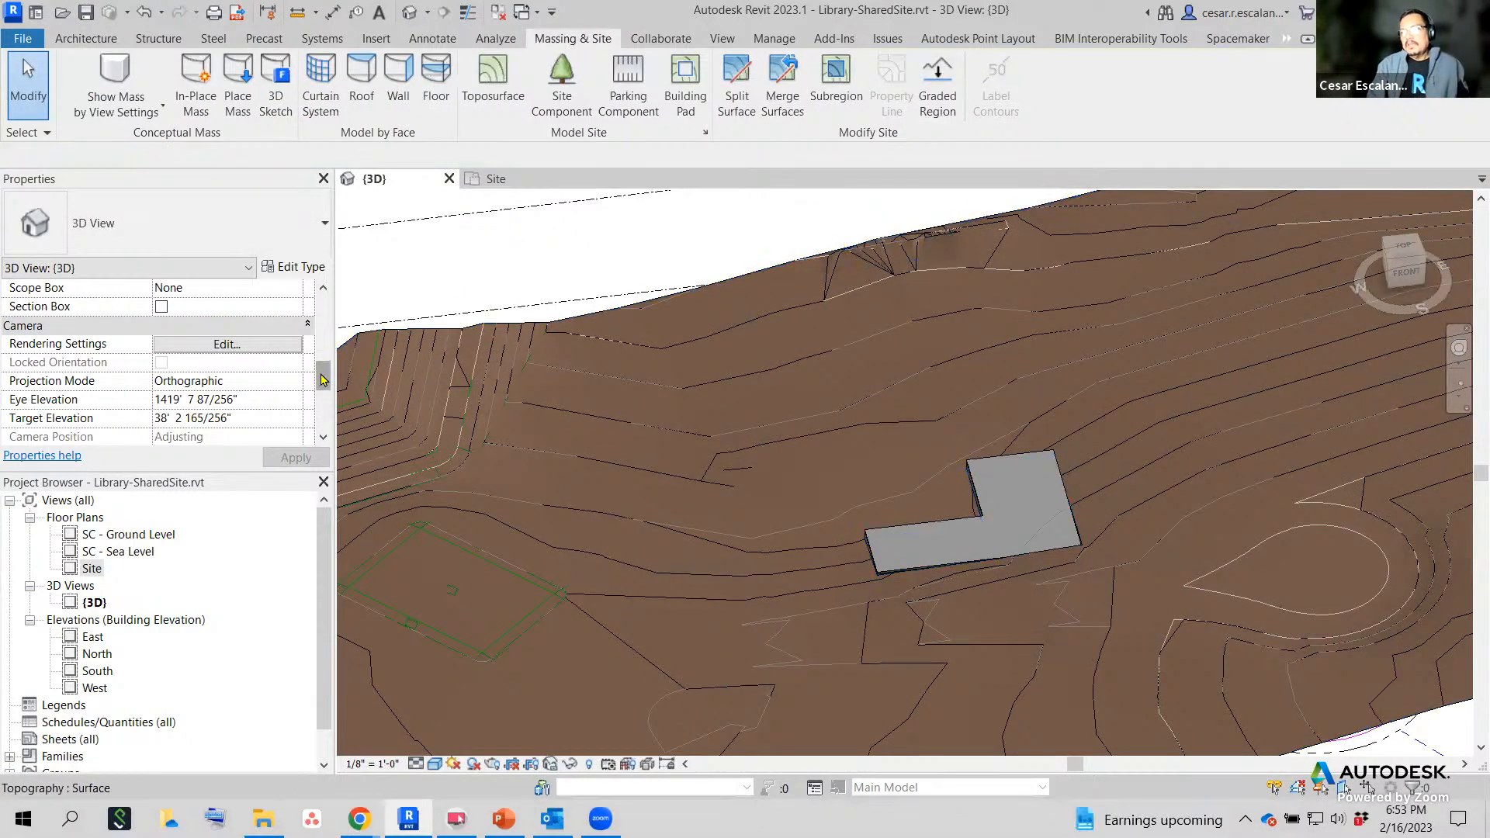
left_click_drag(323, 379, 314, 419)
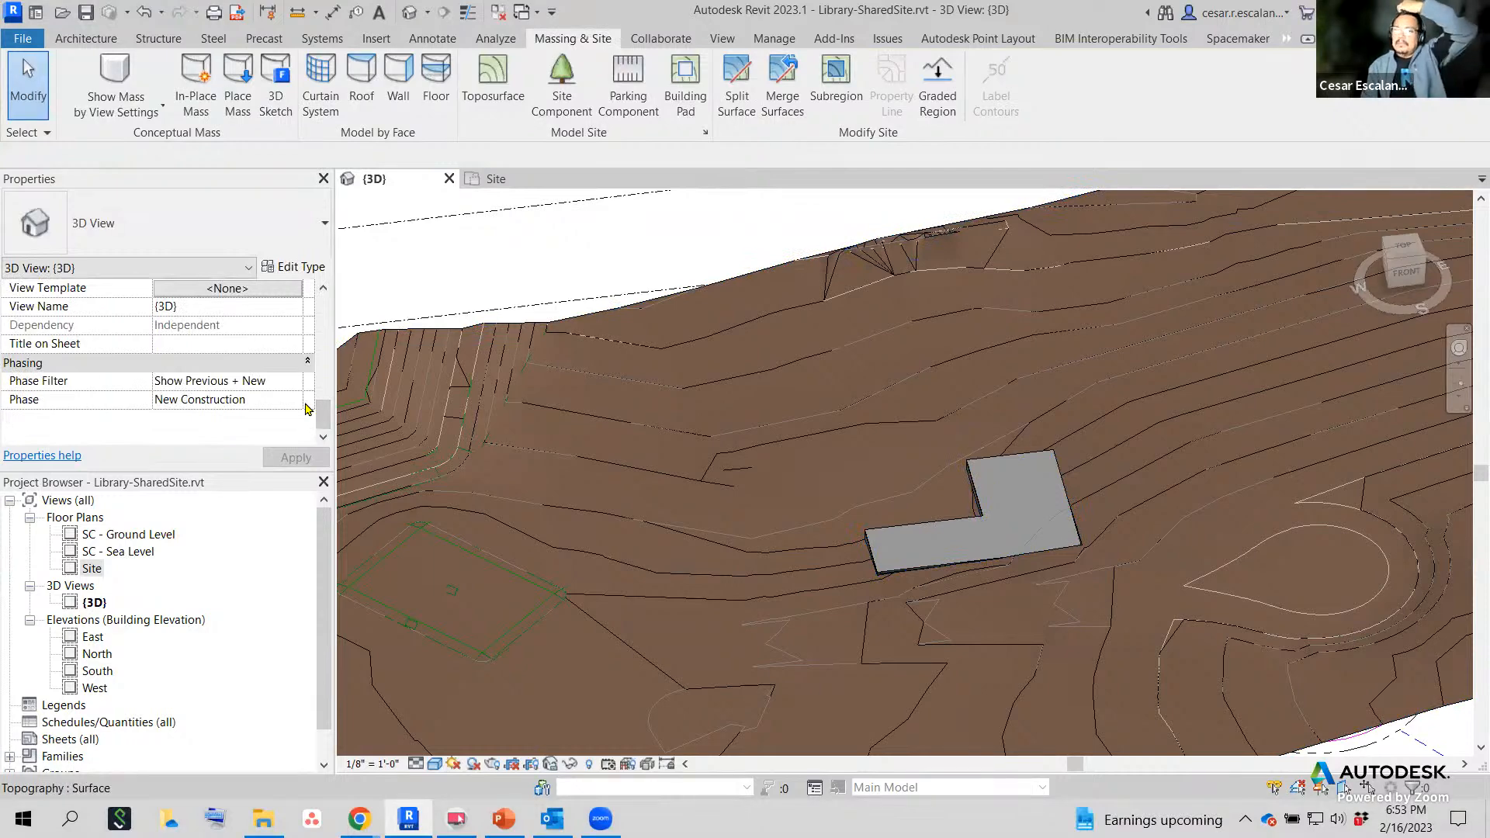
left_click(295, 382)
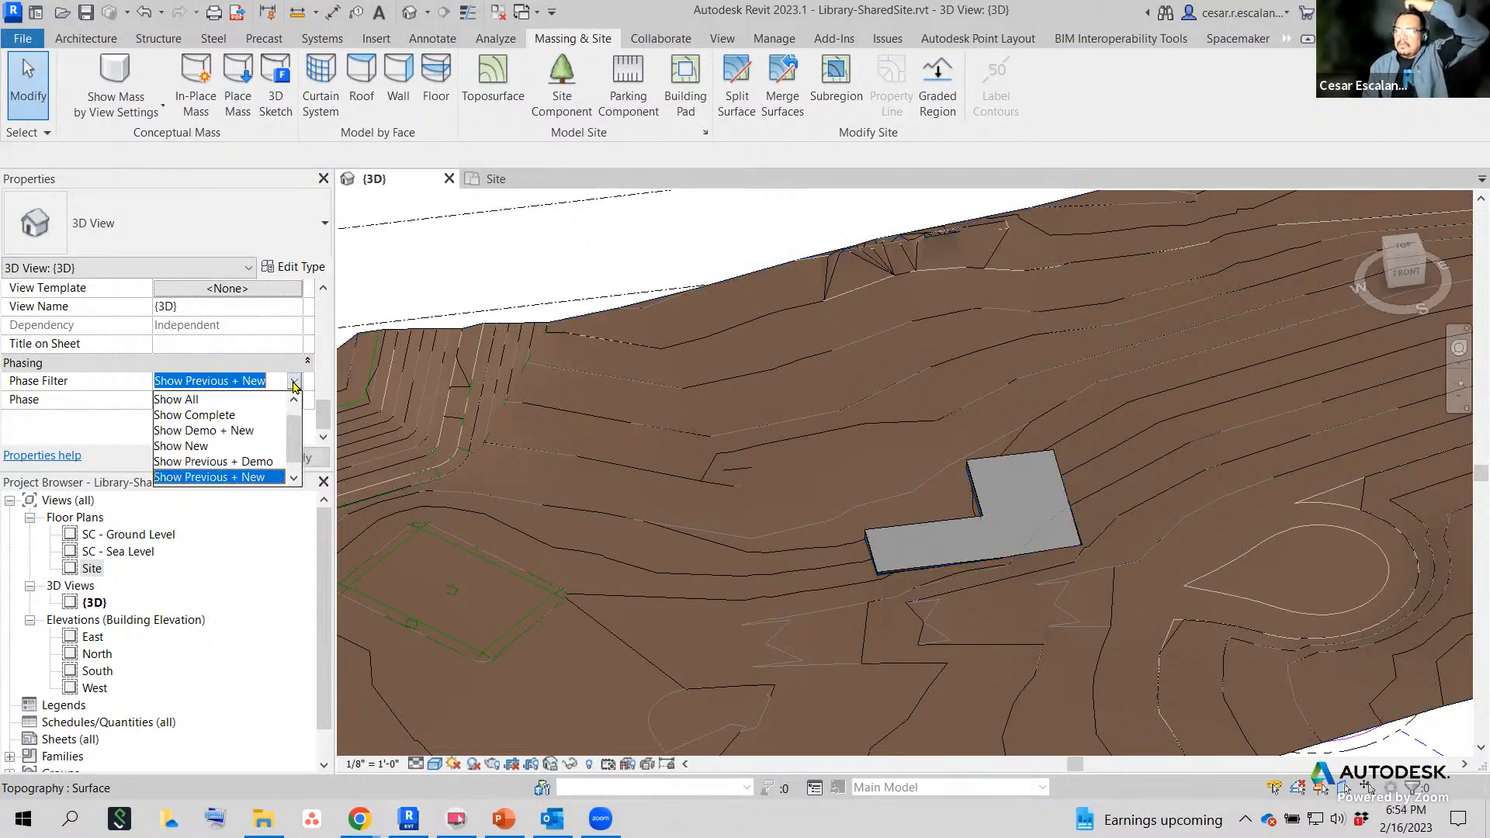
left_click(254, 463)
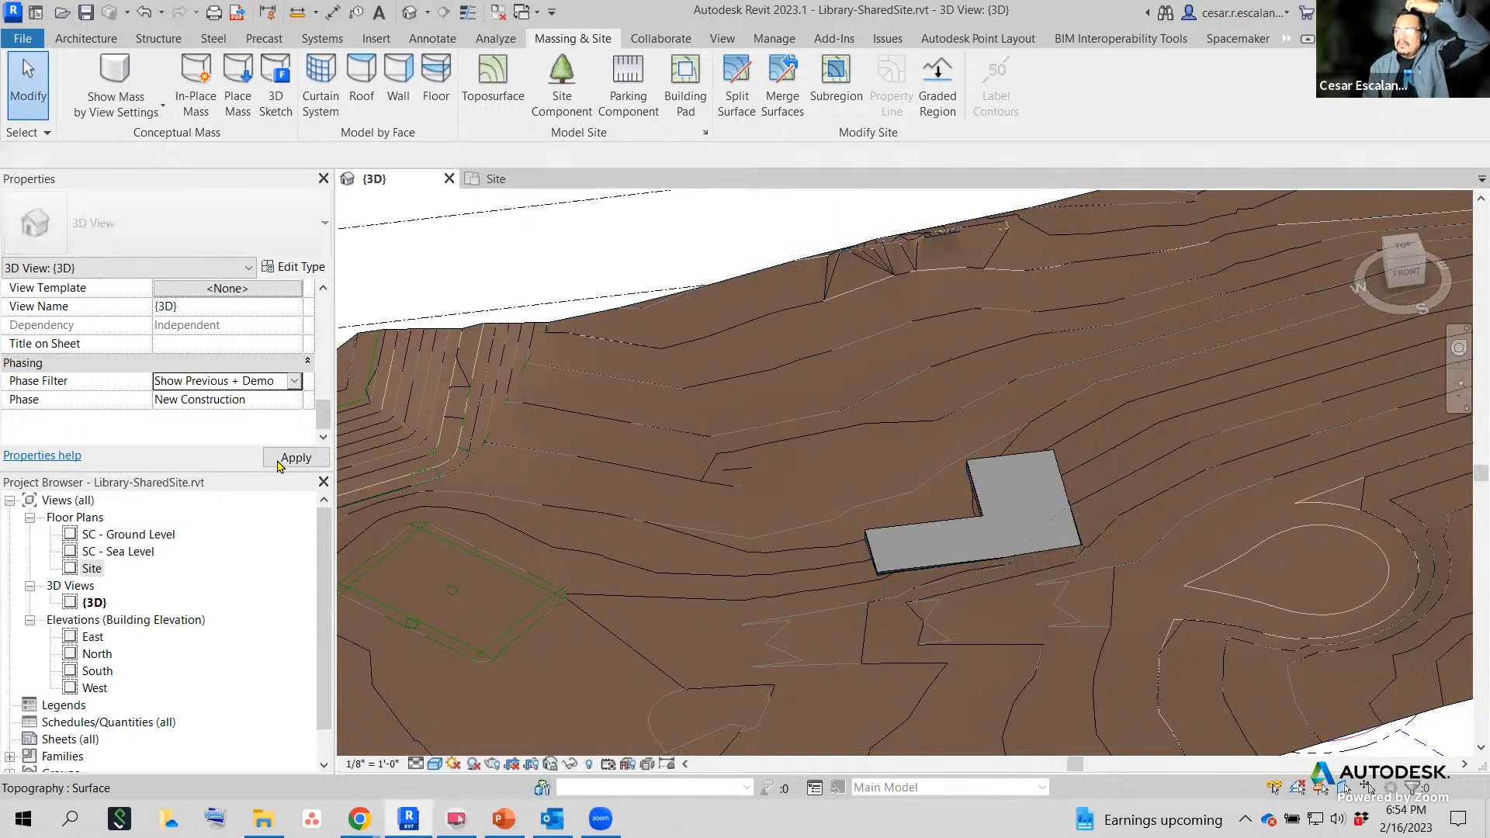
left_click(296, 458)
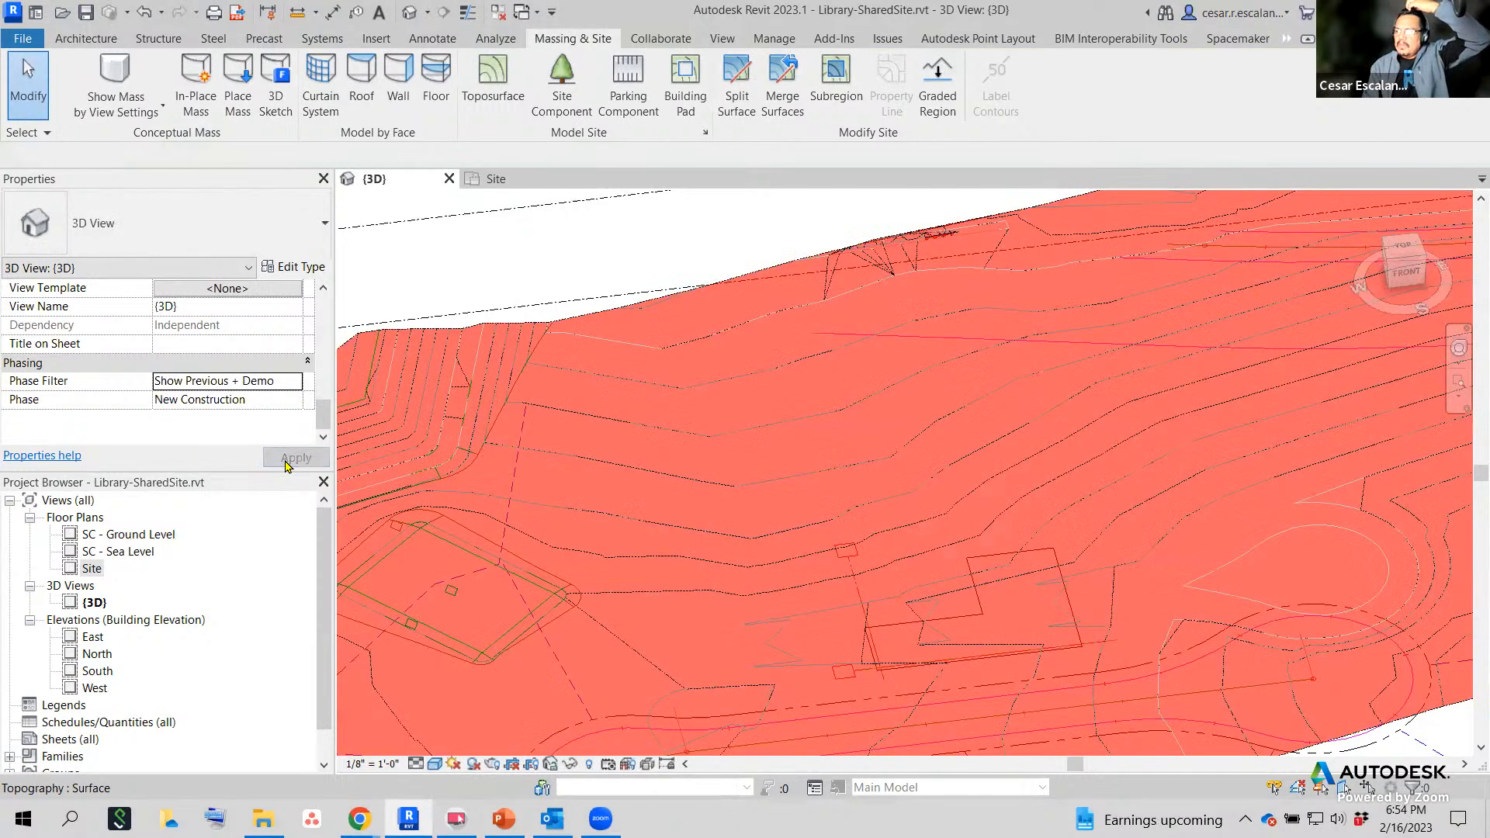
Set the 3D view's phase filter back to Show Previous + New.
left_click(295, 381)
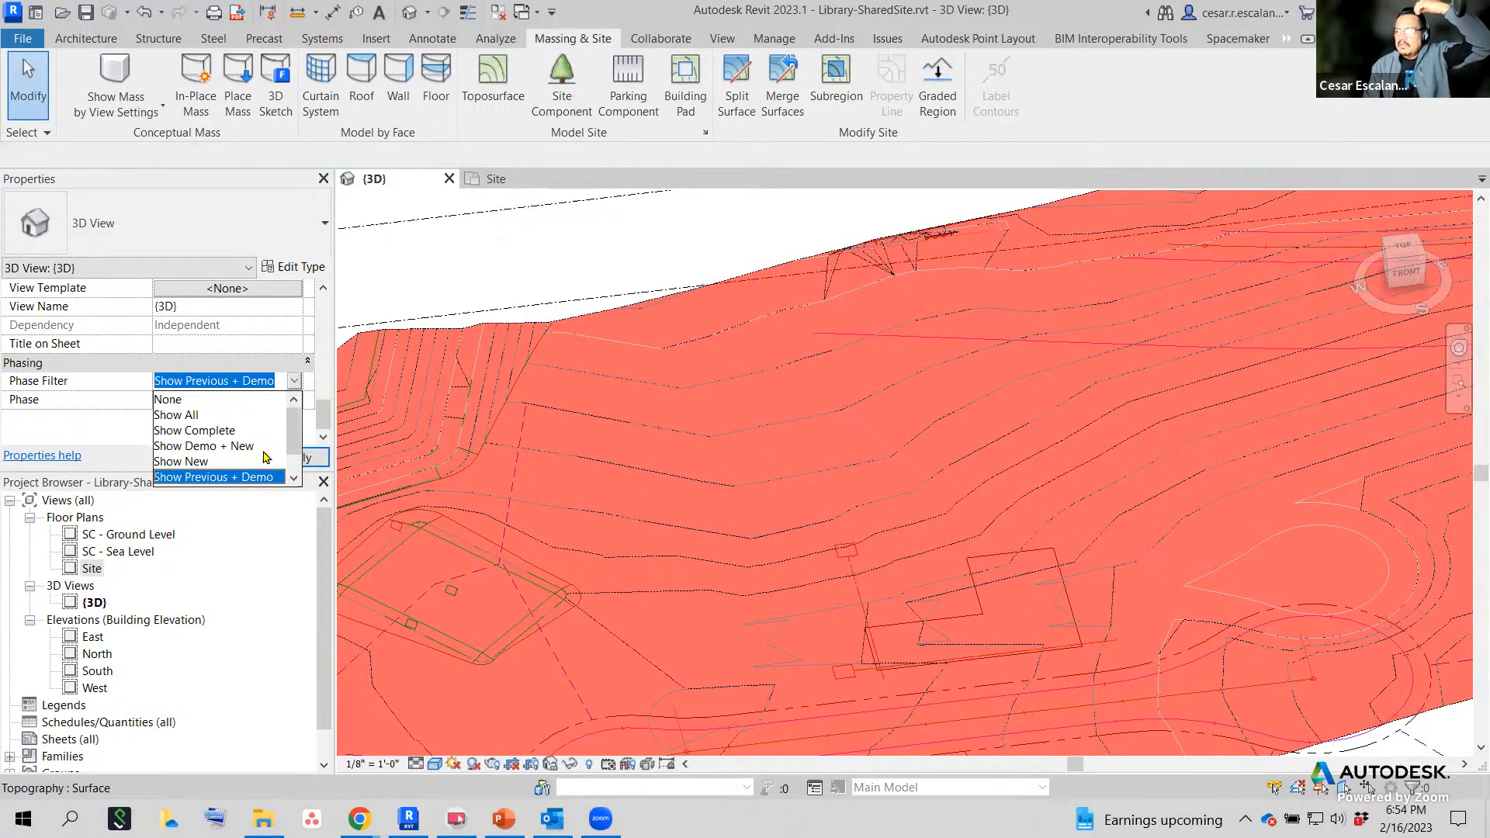
scroll(262, 450, "down", 1)
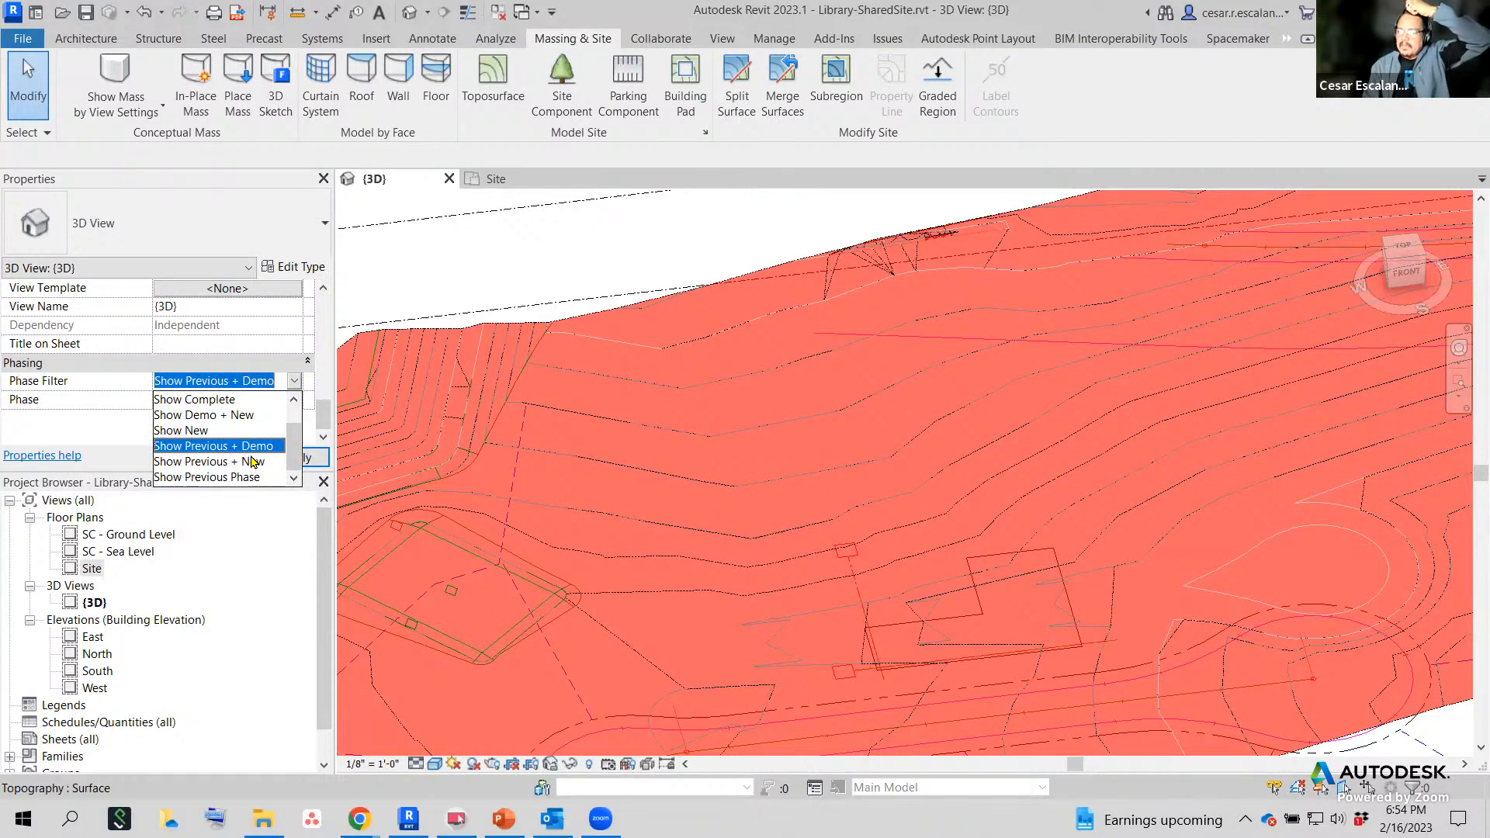
left_click(253, 462)
left_click(296, 458)
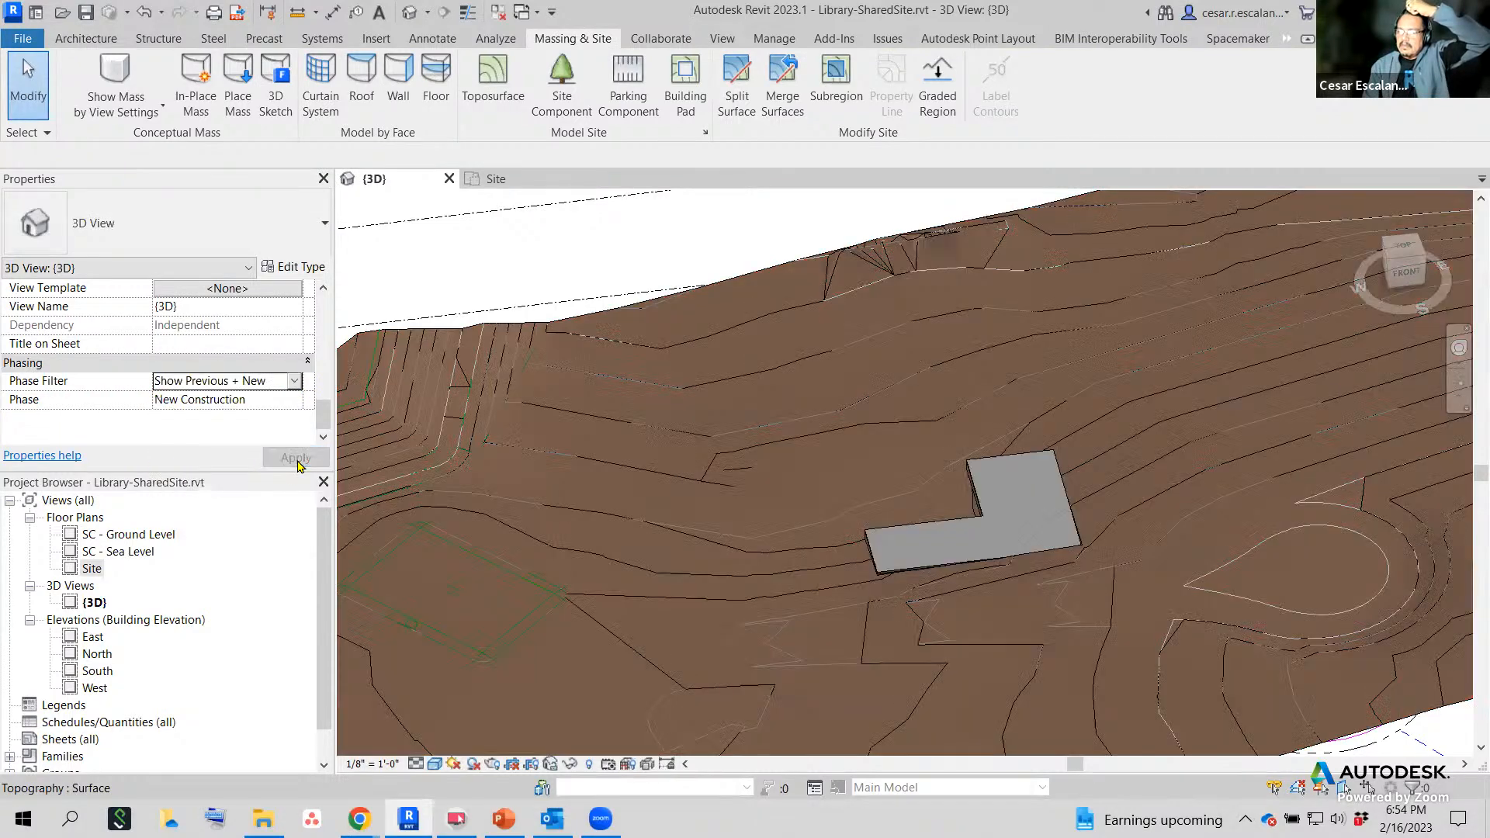
Set the 3D view's phase filter to Show Demo + New and look over the area around the building pad.
left_click(295, 381)
left_click(233, 430)
left_click(283, 459)
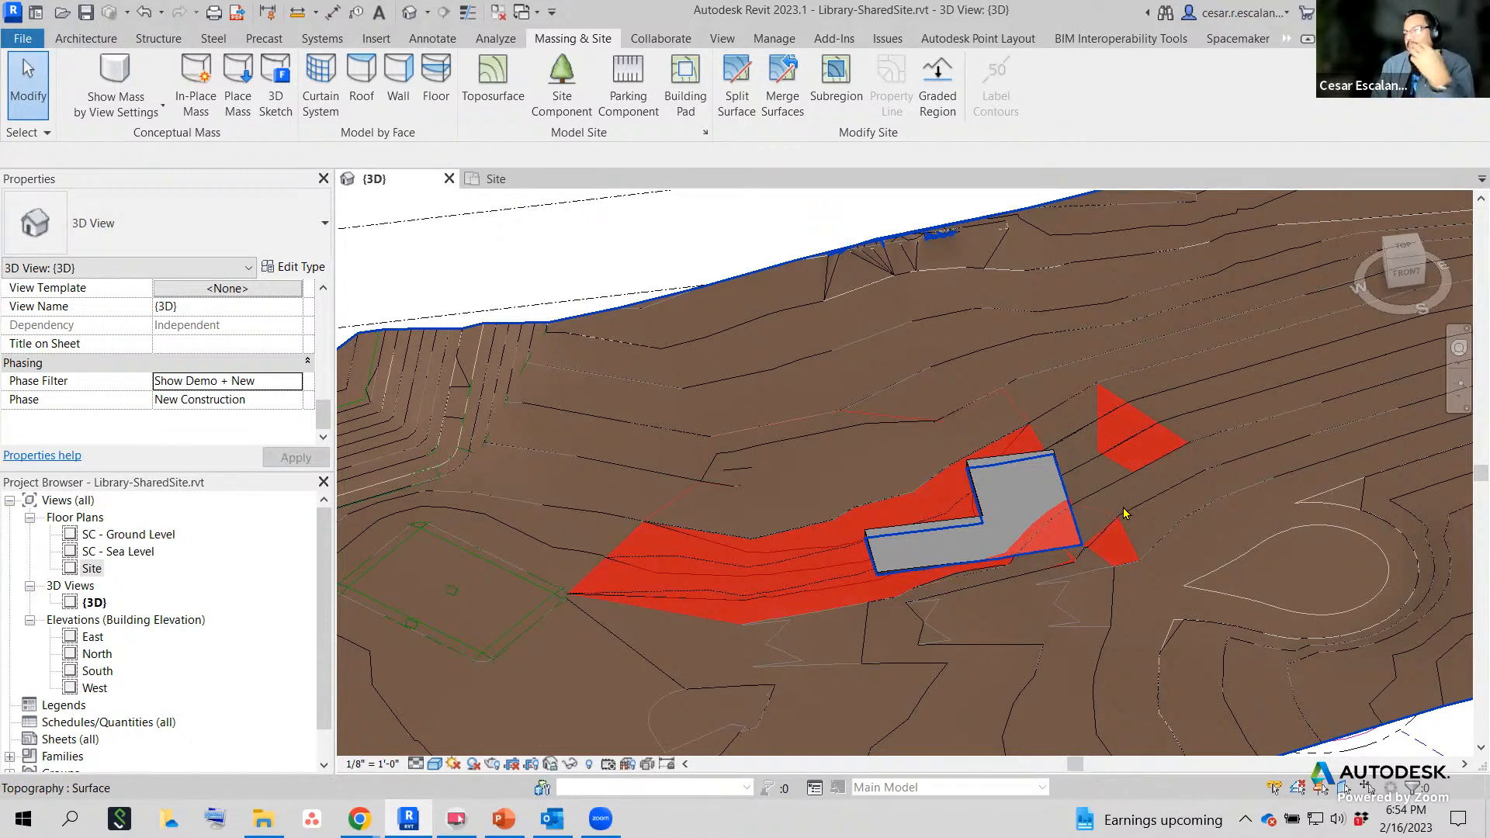
middle_click_drag(1023, 535, 1128, 632, "shift")
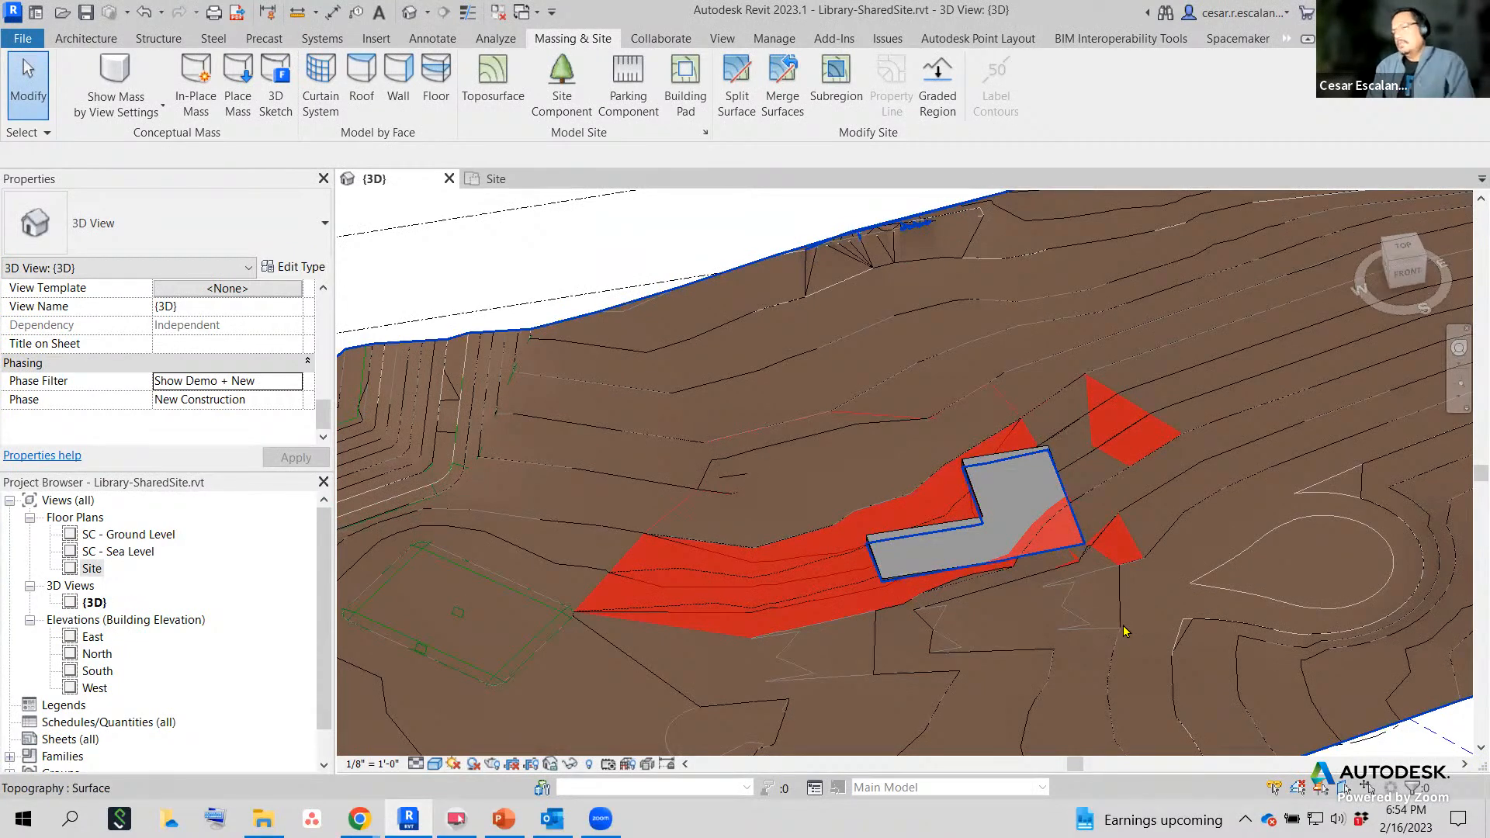
Set the 3D view's phase filter to Show All.
left_click(298, 381)
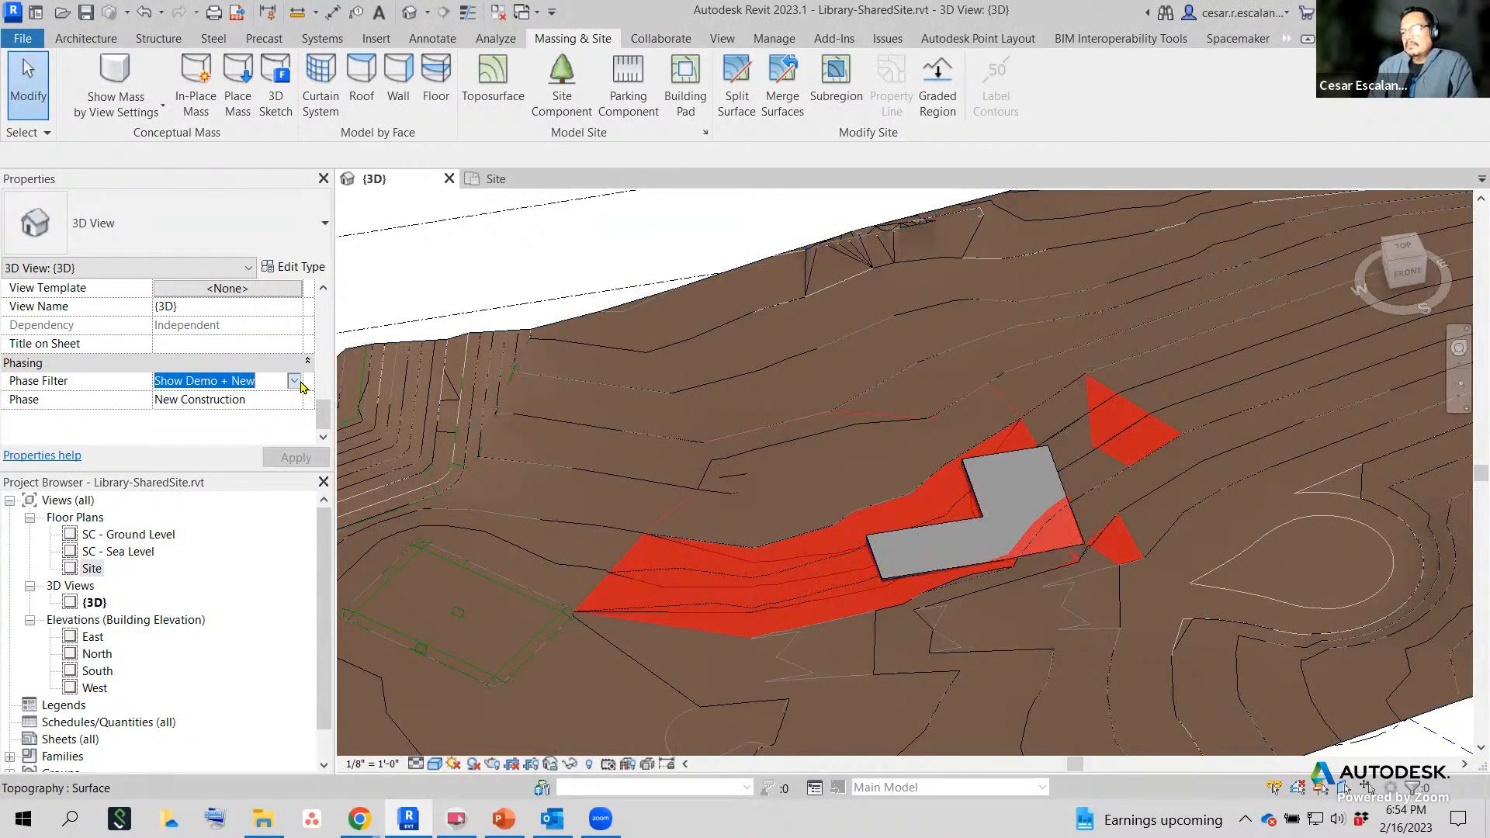
left_click(297, 382)
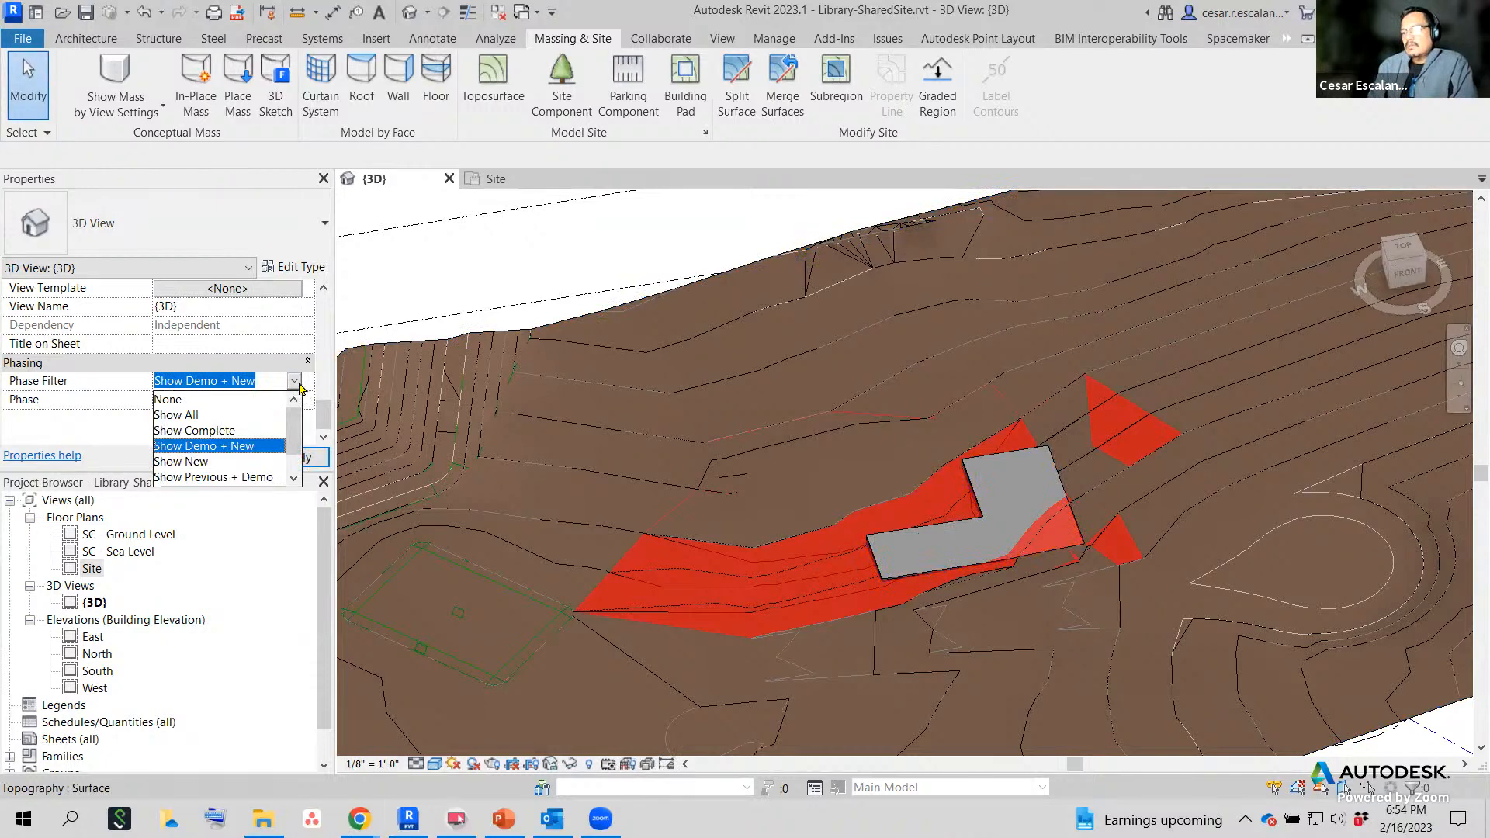
left_click(199, 416)
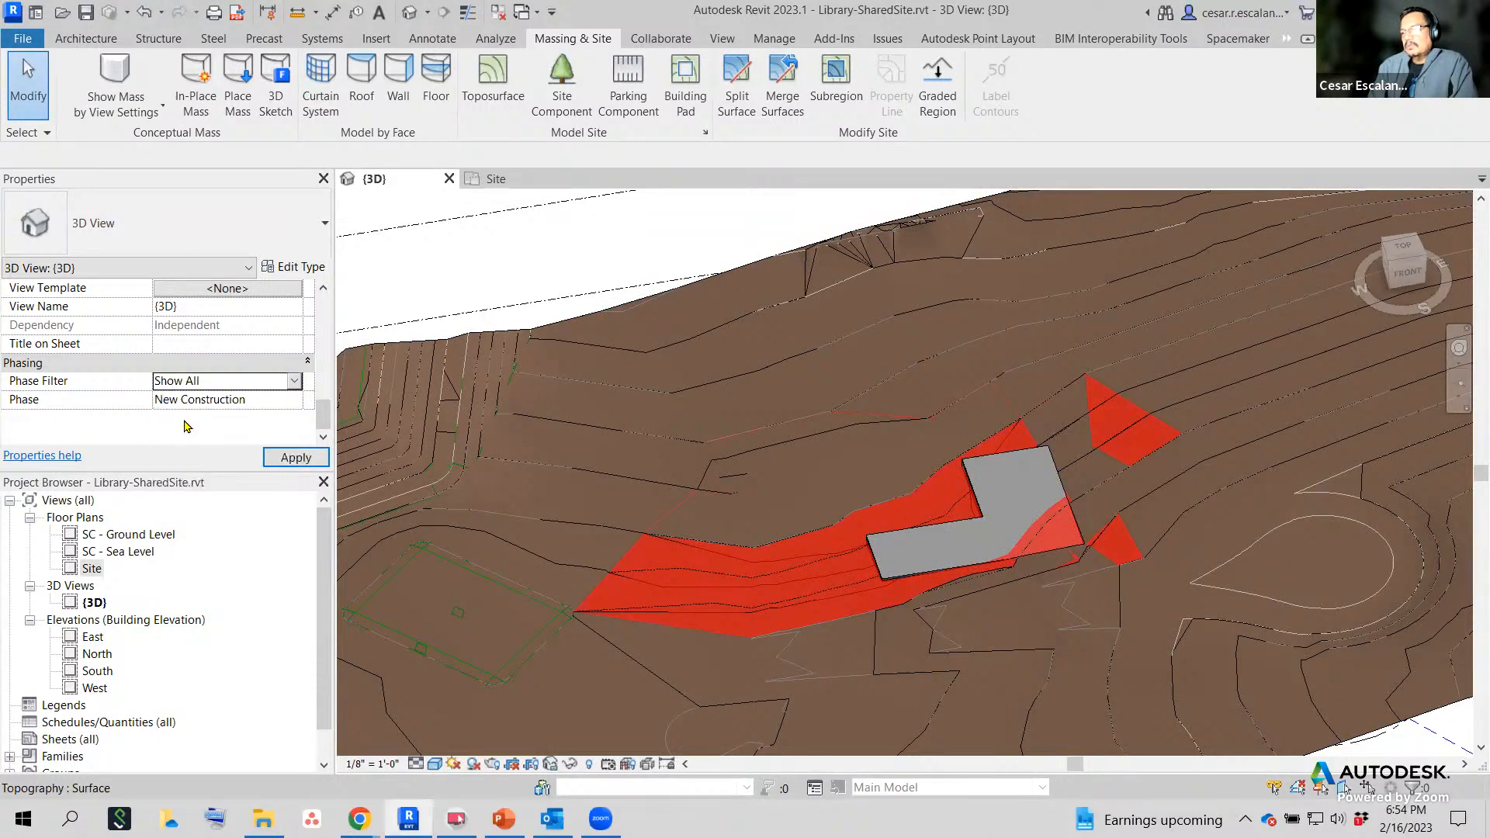
left_click(309, 462)
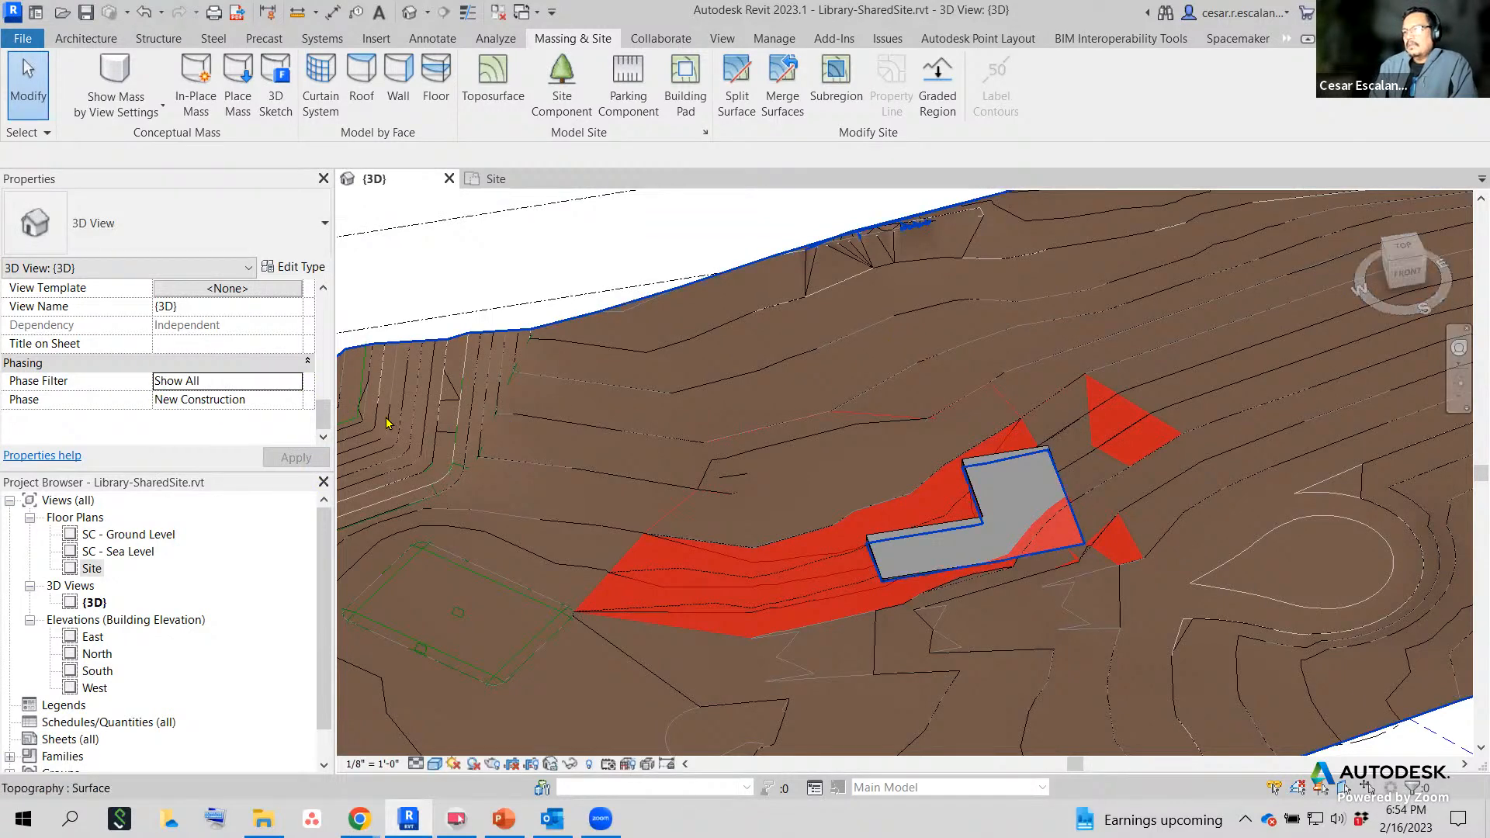
Examine the existing and regraded areas around the building pad in the 3D view from the top.
left_click(1401, 247)
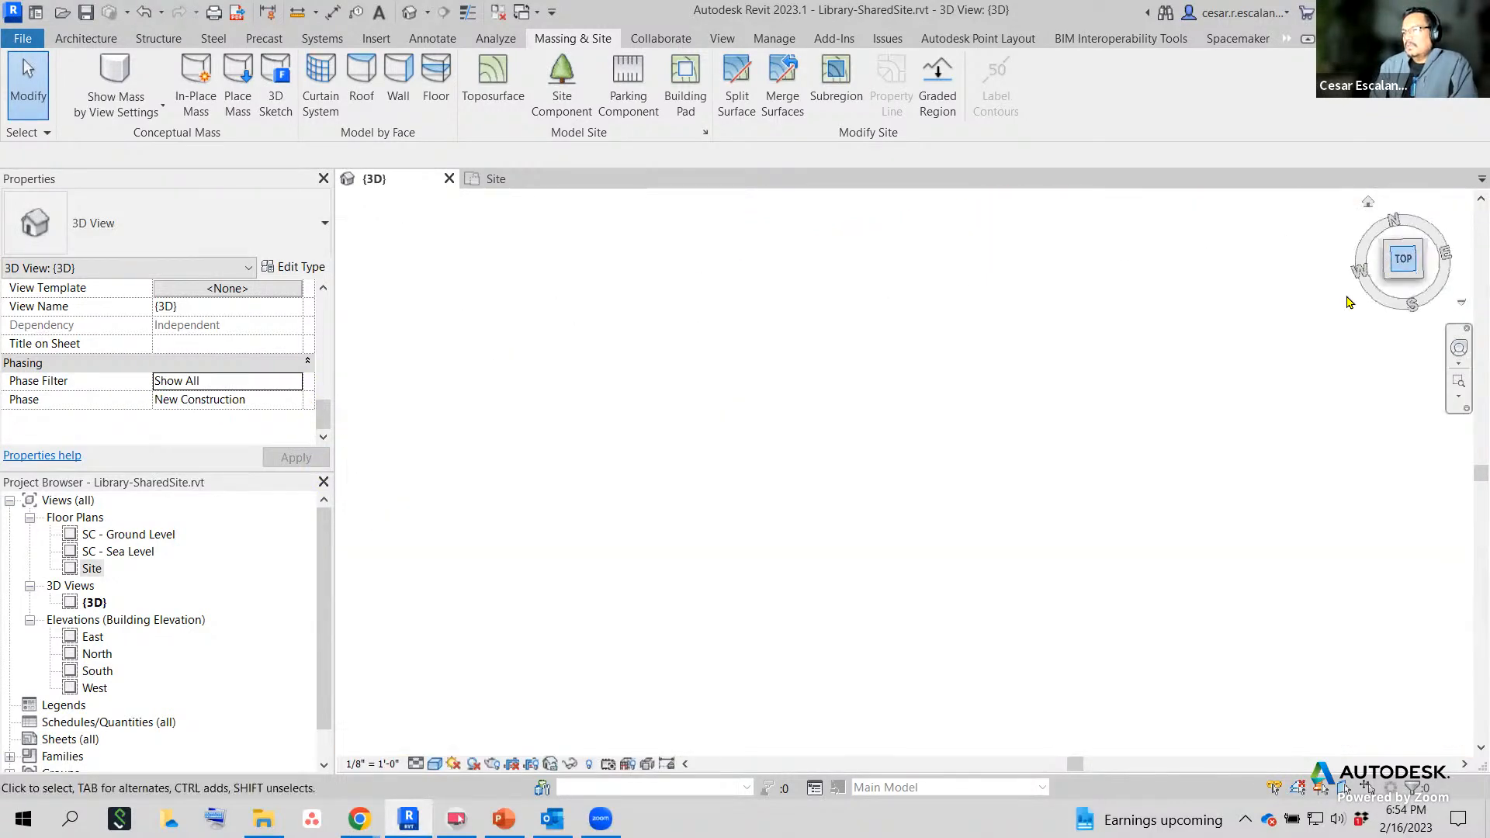
scroll(1032, 418, "up", 6)
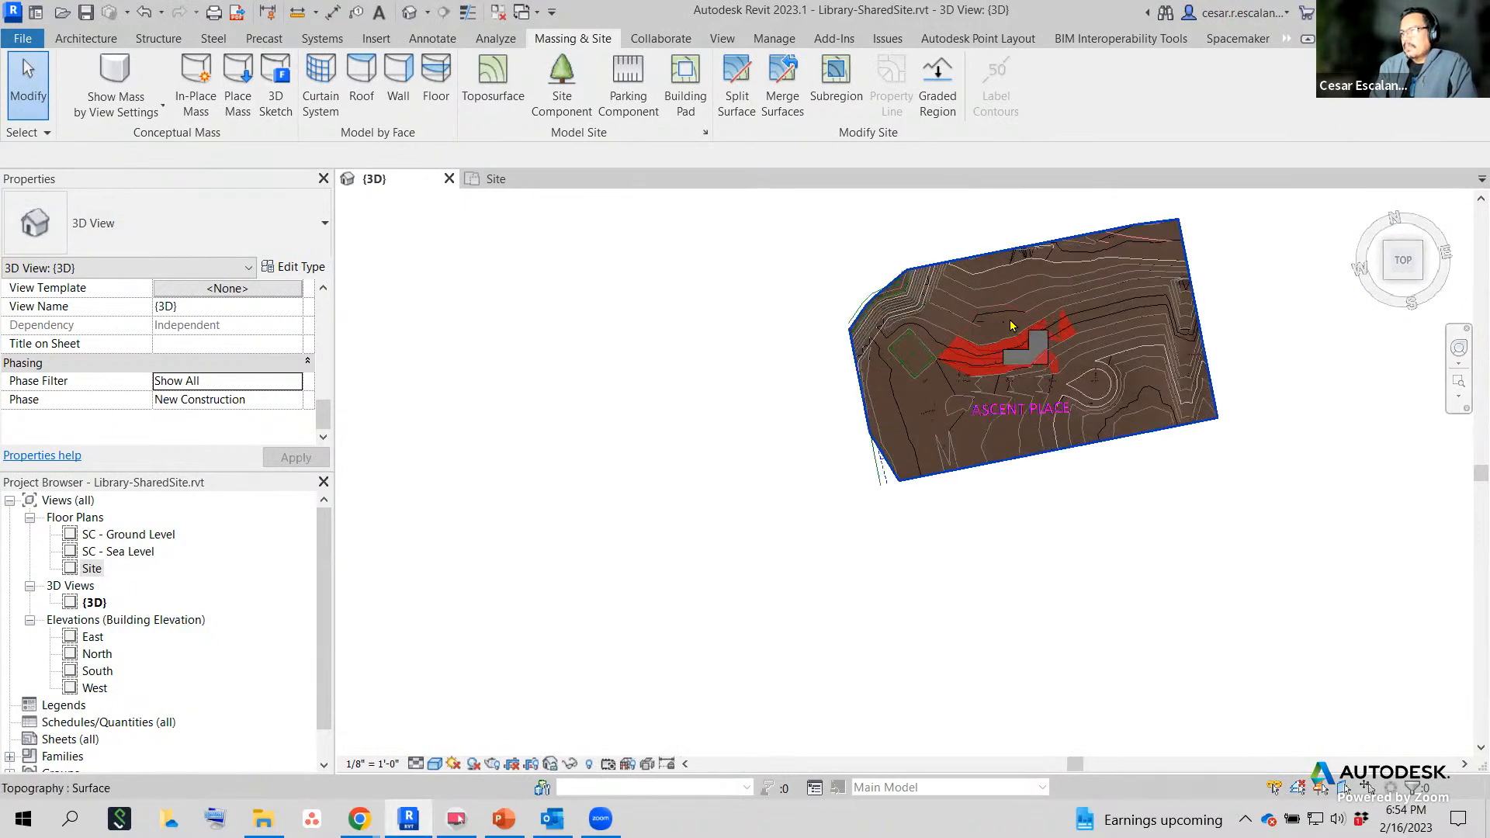
scroll(976, 401, "up", 5)
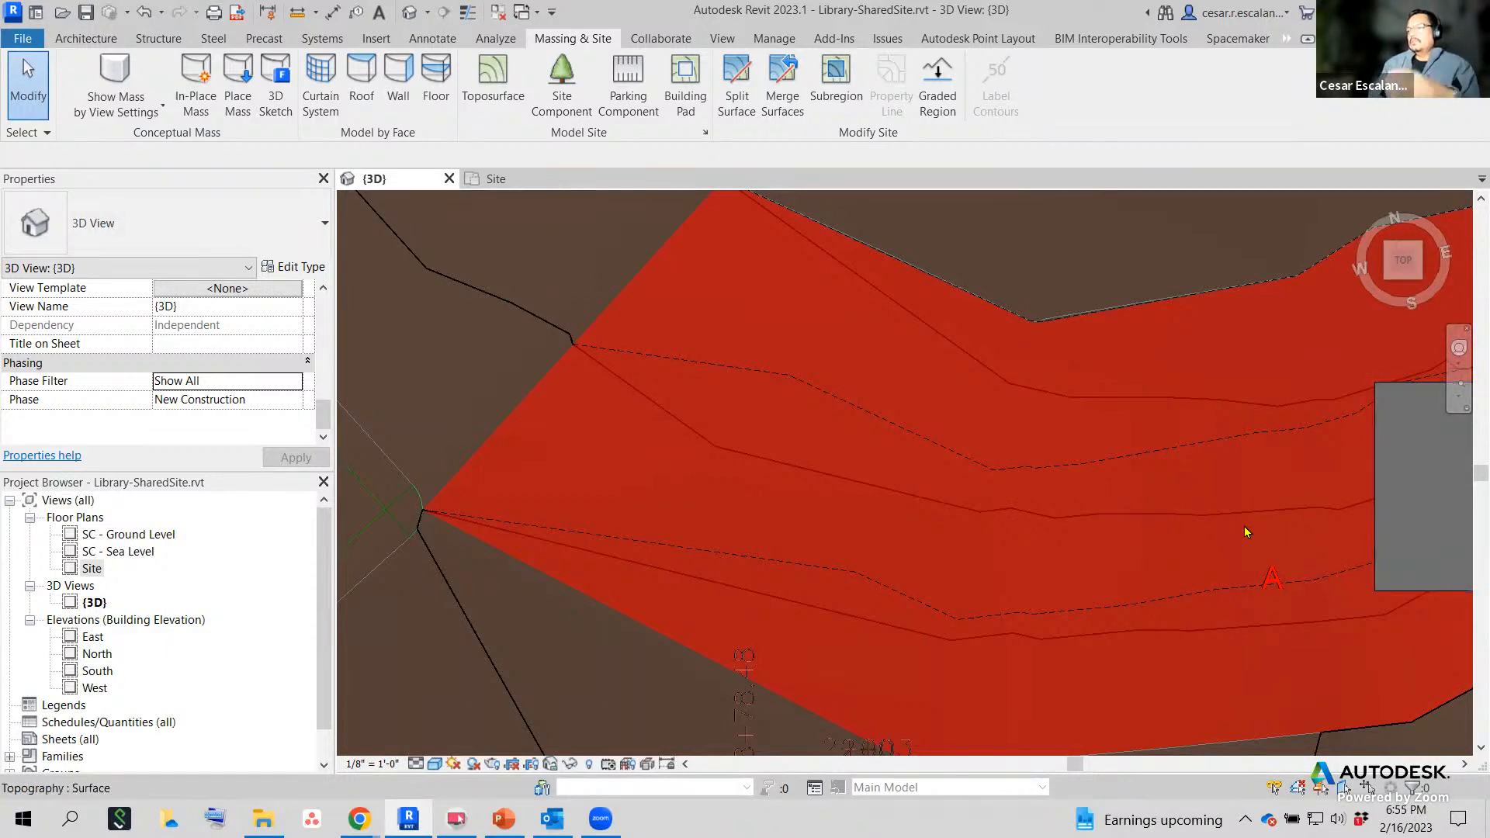
scroll(998, 602, "down", 2)
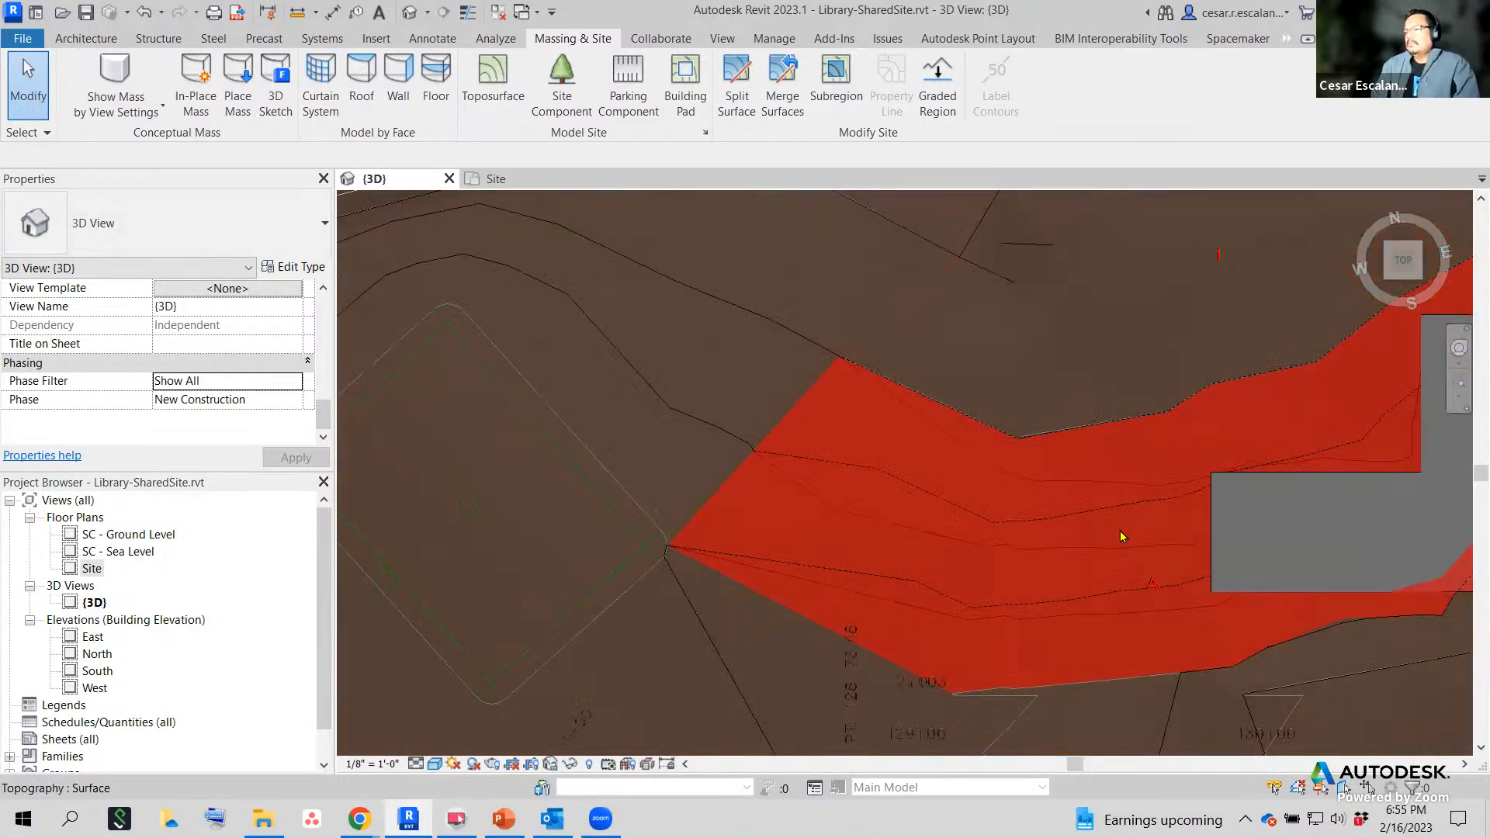
middle_click_drag(1122, 535, 913, 549)
scroll(913, 549, "down", 1)
middle_click_drag(1282, 397, 1264, 426)
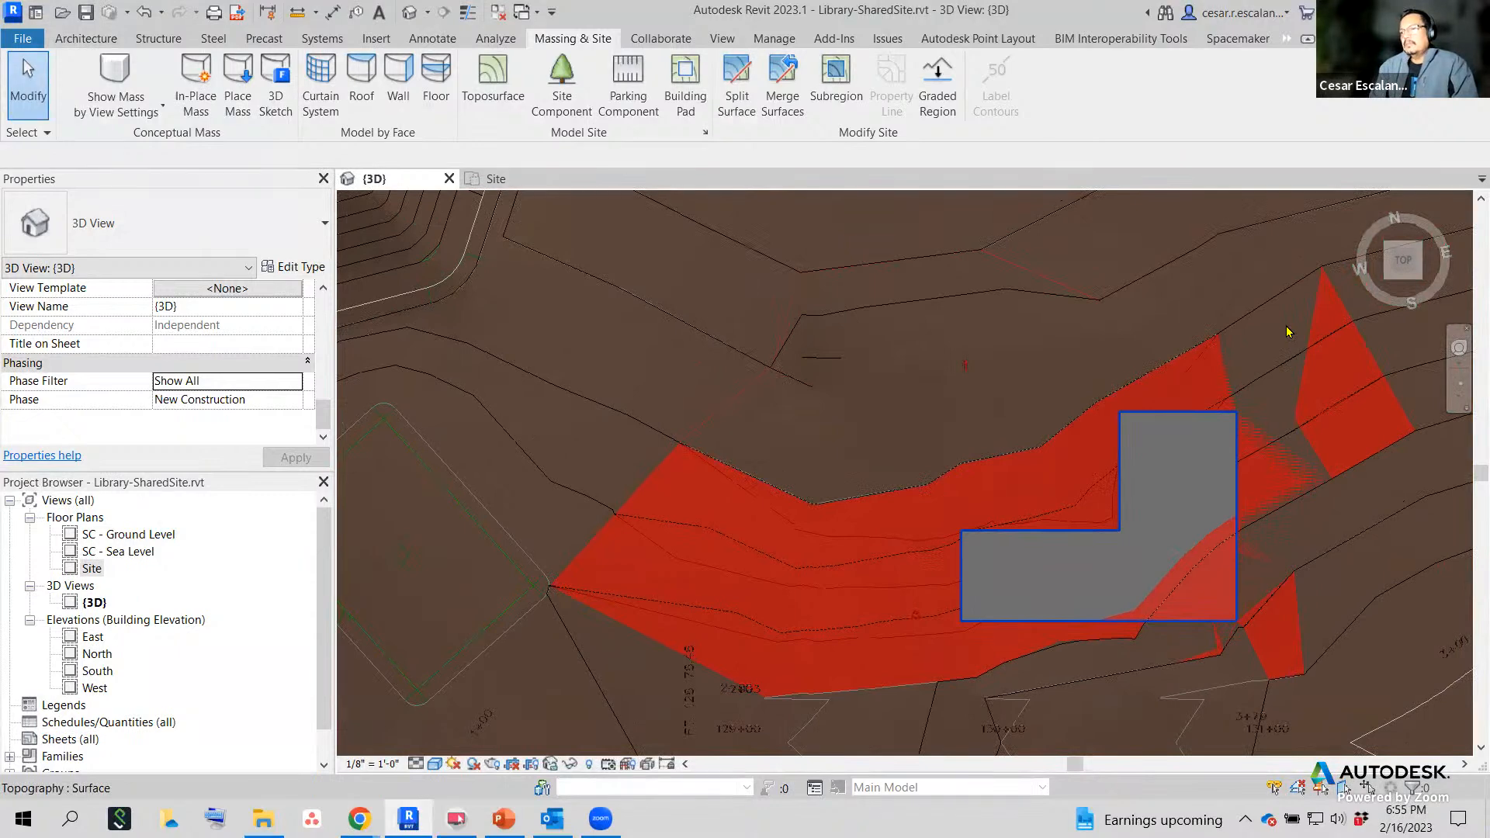
scroll(937, 563, "down", 3)
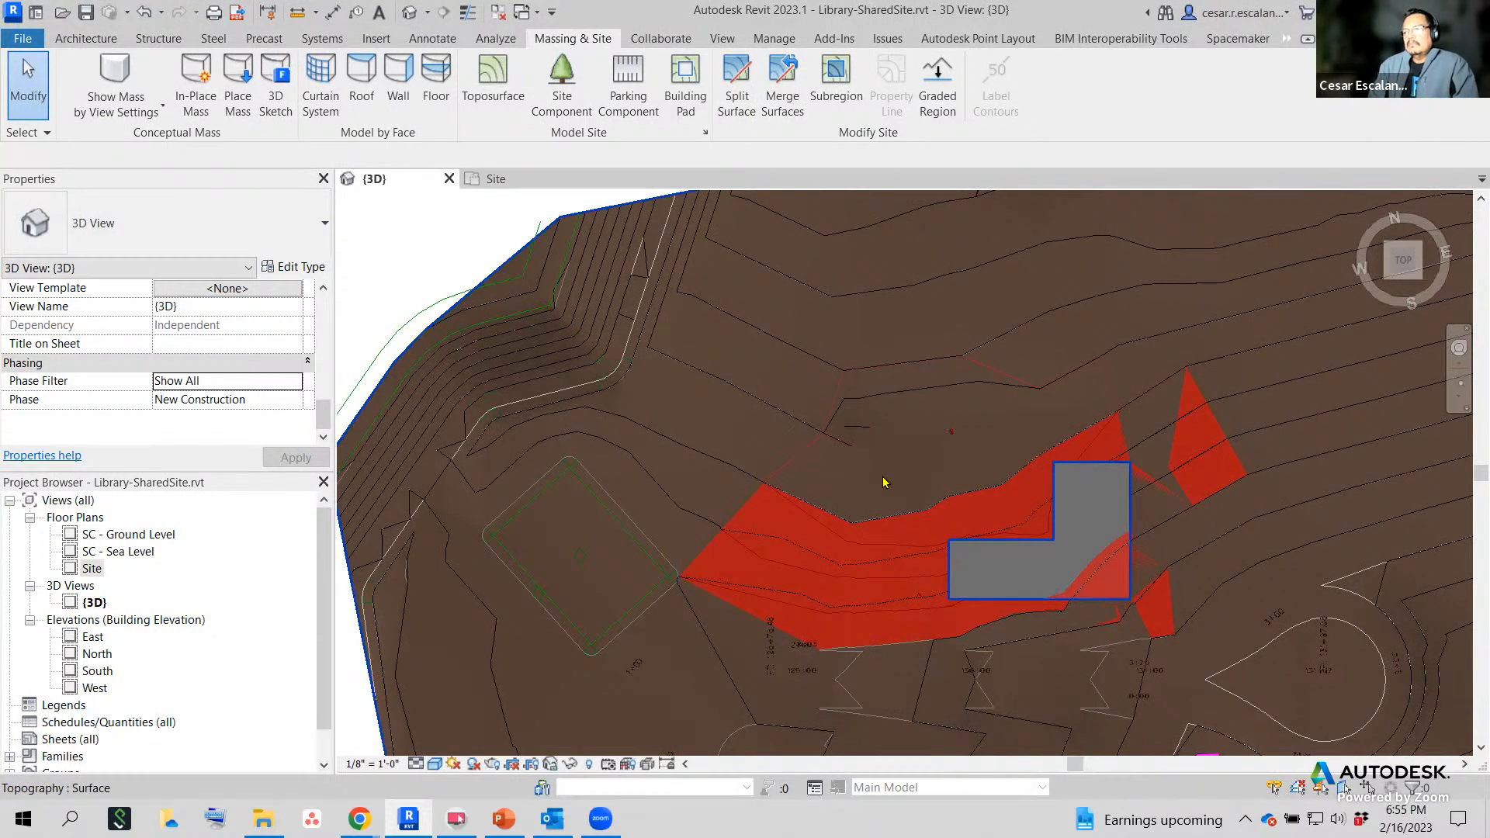
scroll(883, 482, "down", 3)
scroll(931, 465, "up", 2)
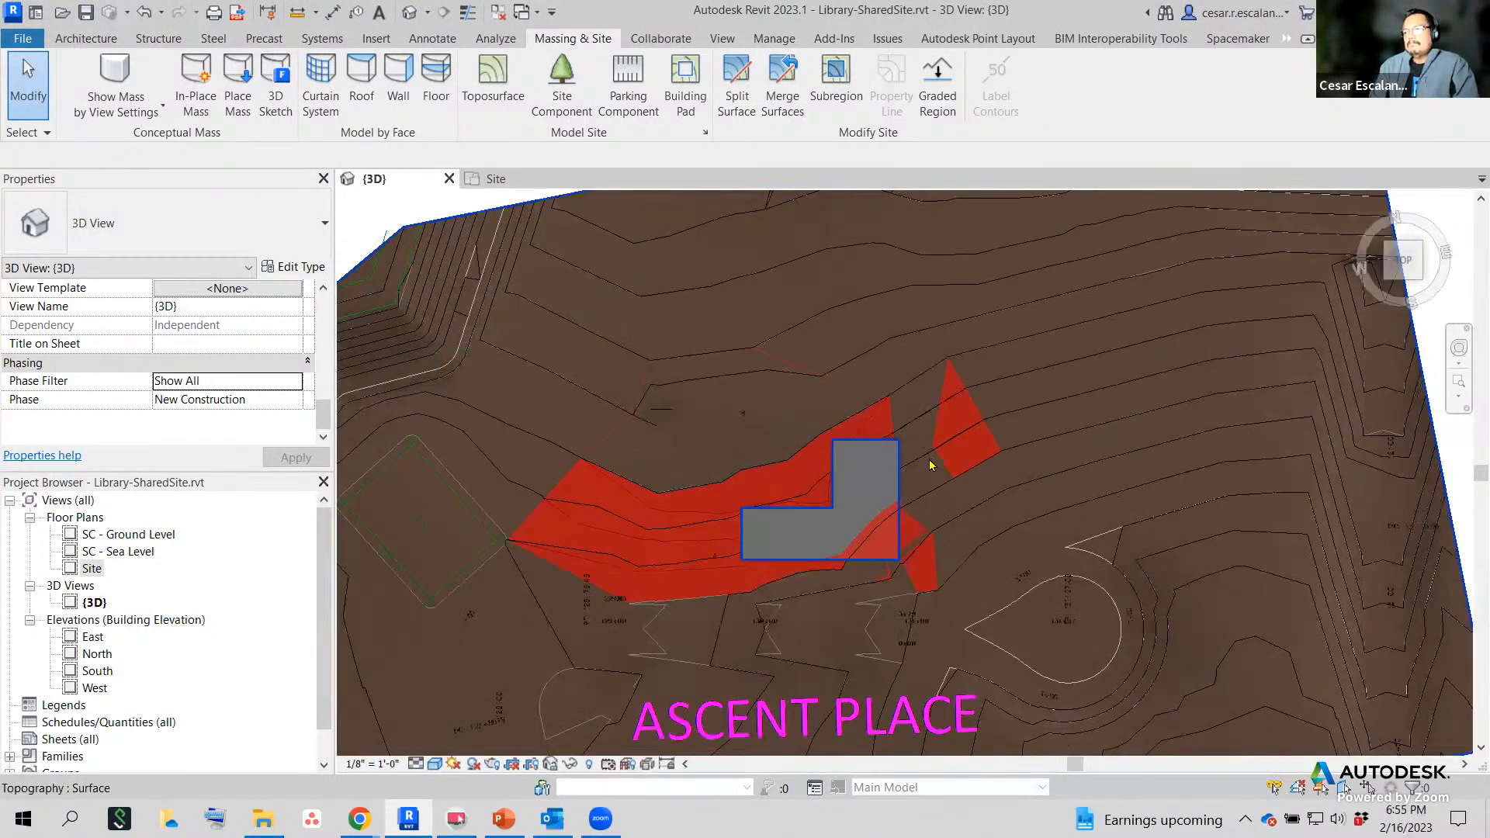
Check the graded toposurface's contours and cut and fill in the Site floor plan, then return to the 3D view.
double_click(92, 569)
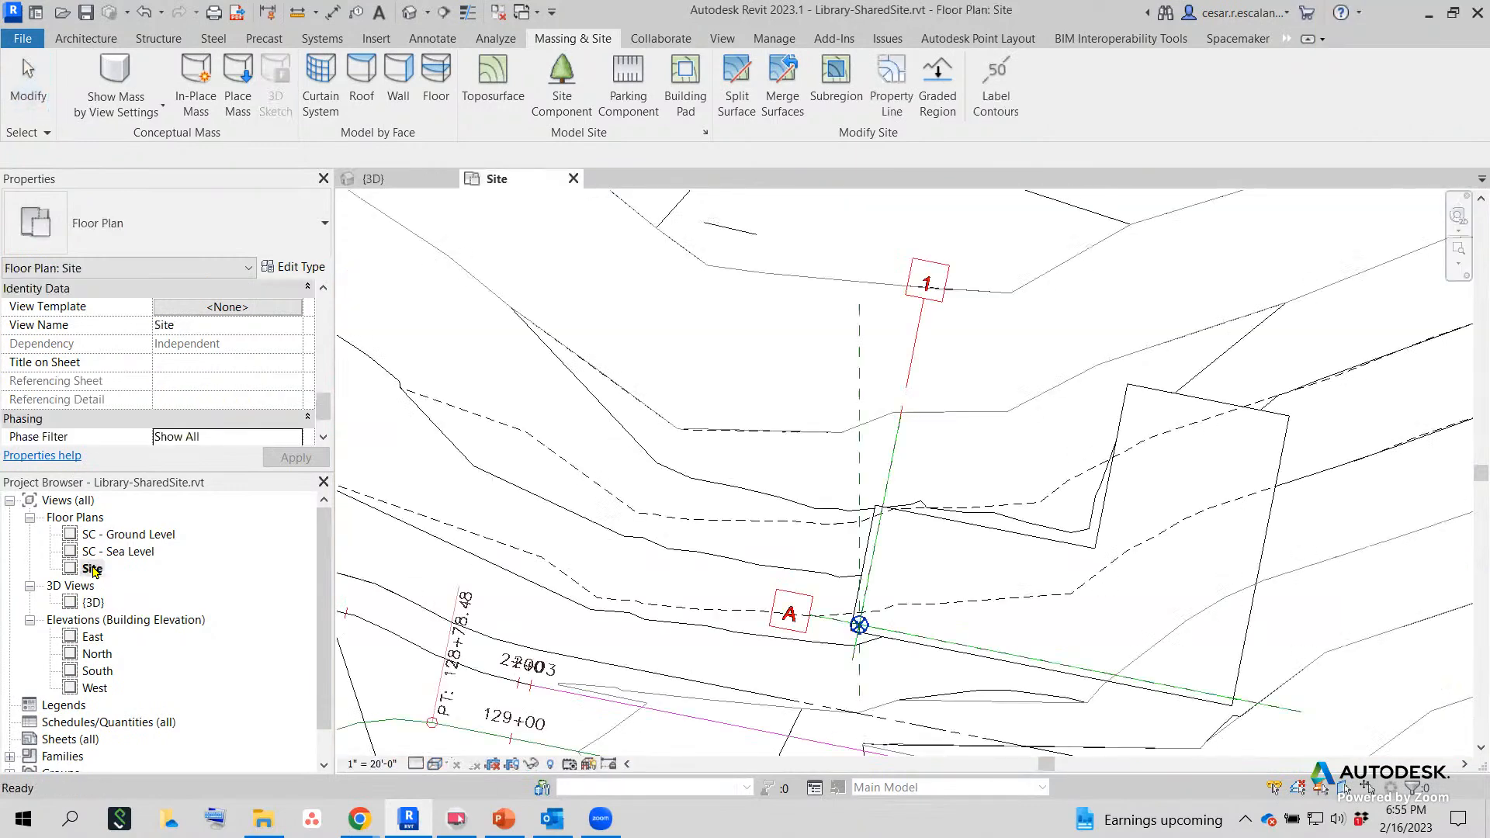
scroll(1133, 548, "down", 2)
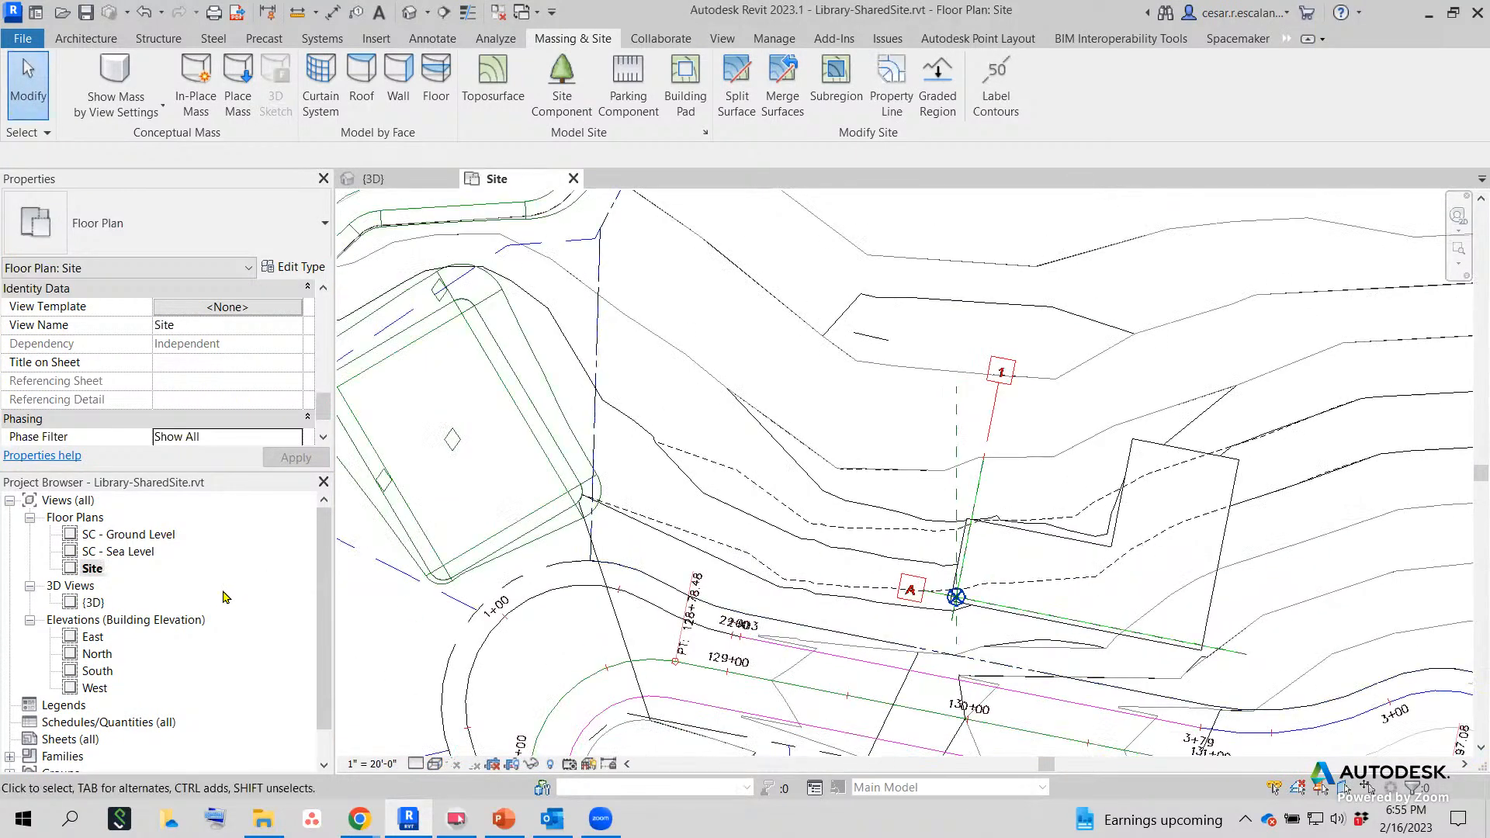
left_click(827, 505)
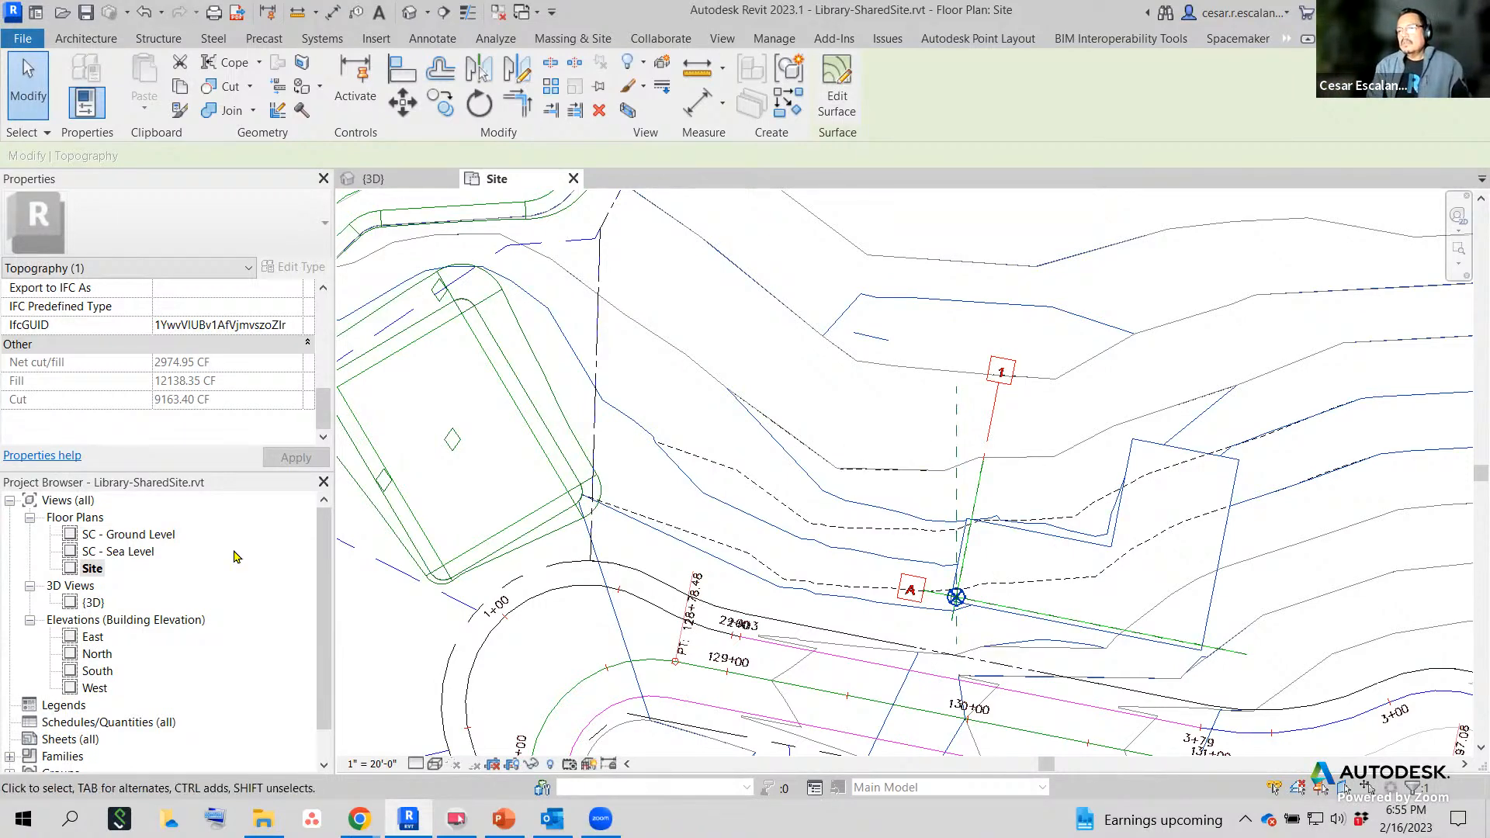
left_click(88, 604)
double_click(83, 610)
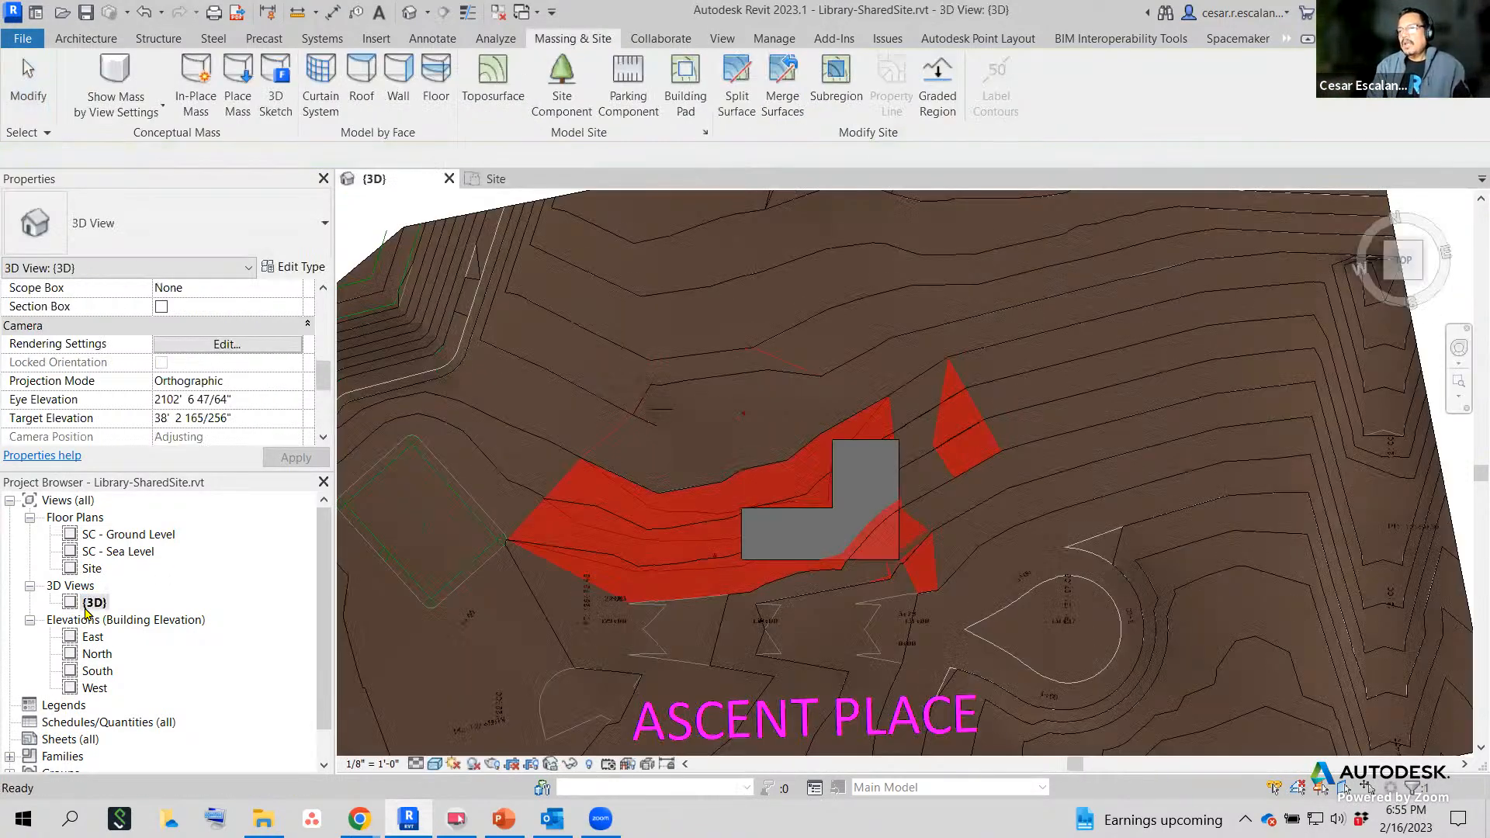
left_click(808, 548)
middle_click_drag(872, 516, 1346, 455)
left_click(529, 626)
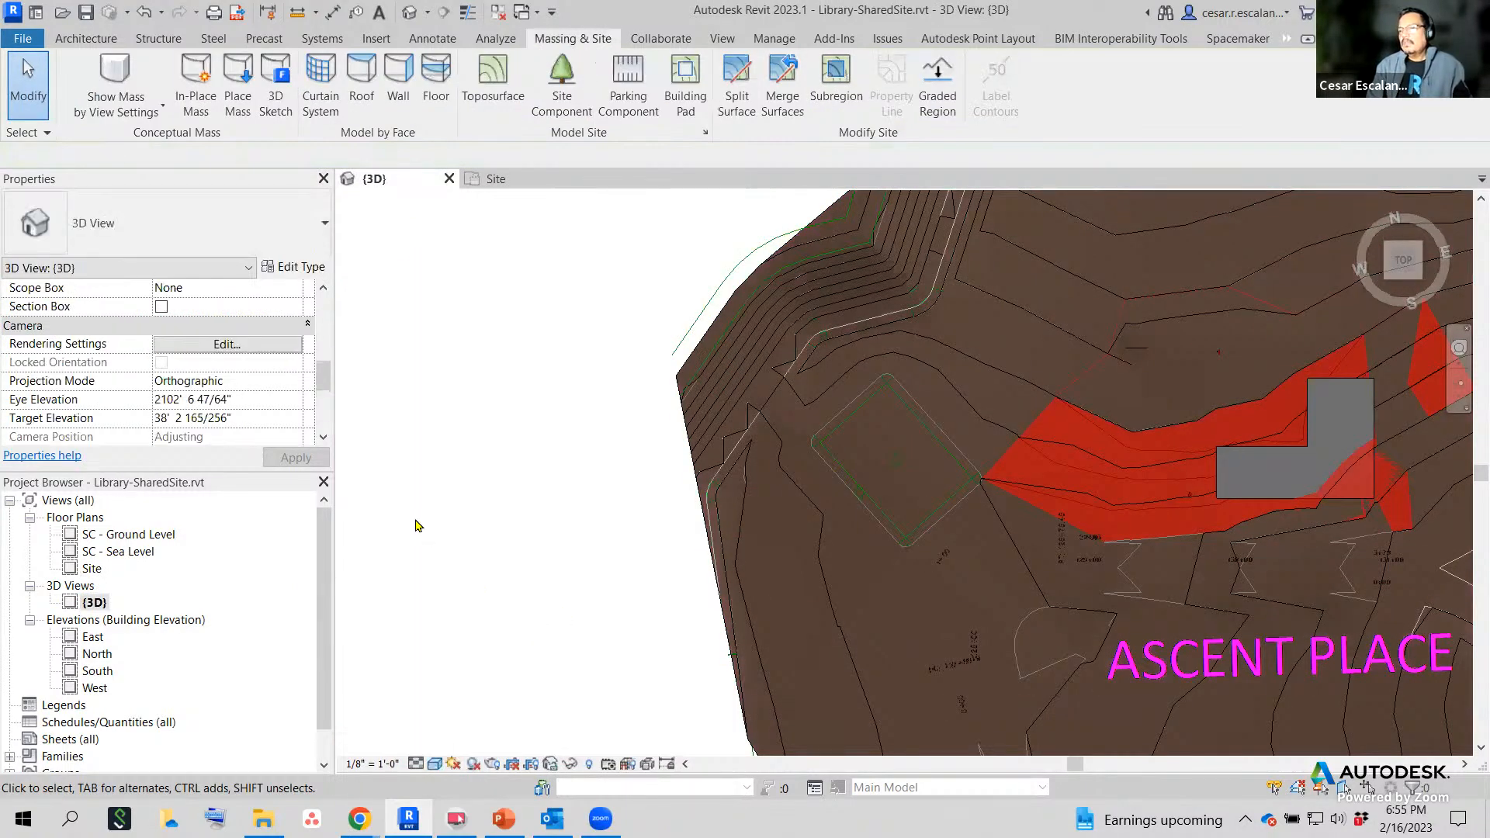
Make the Topography category's Triangulation Edges visible in the 3D view's visibility/graphic overrides.
key("v")
key("v")
left_click(500, 478)
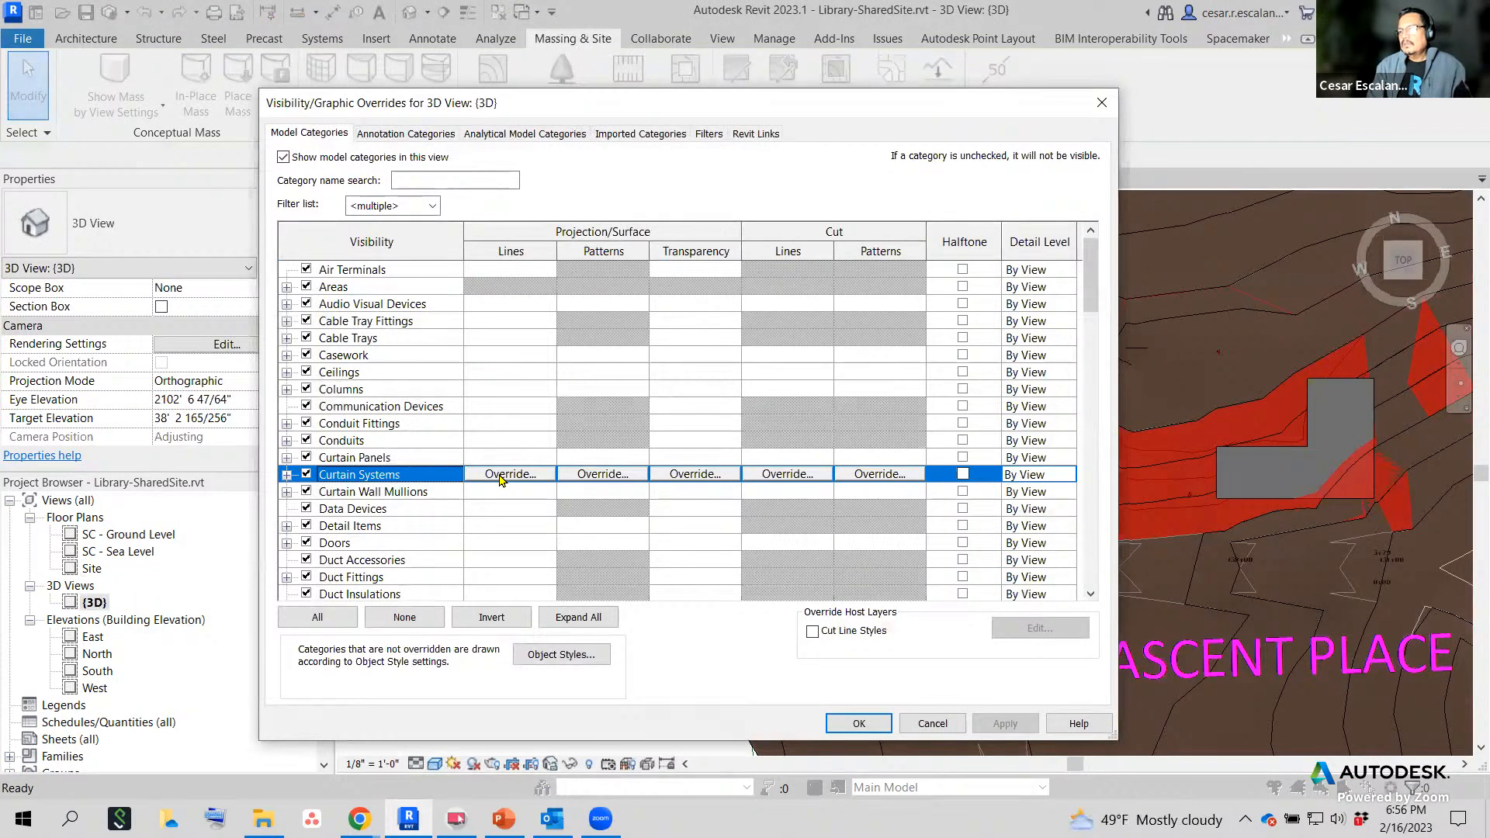
key("r")
scroll(436, 505, "down", 1)
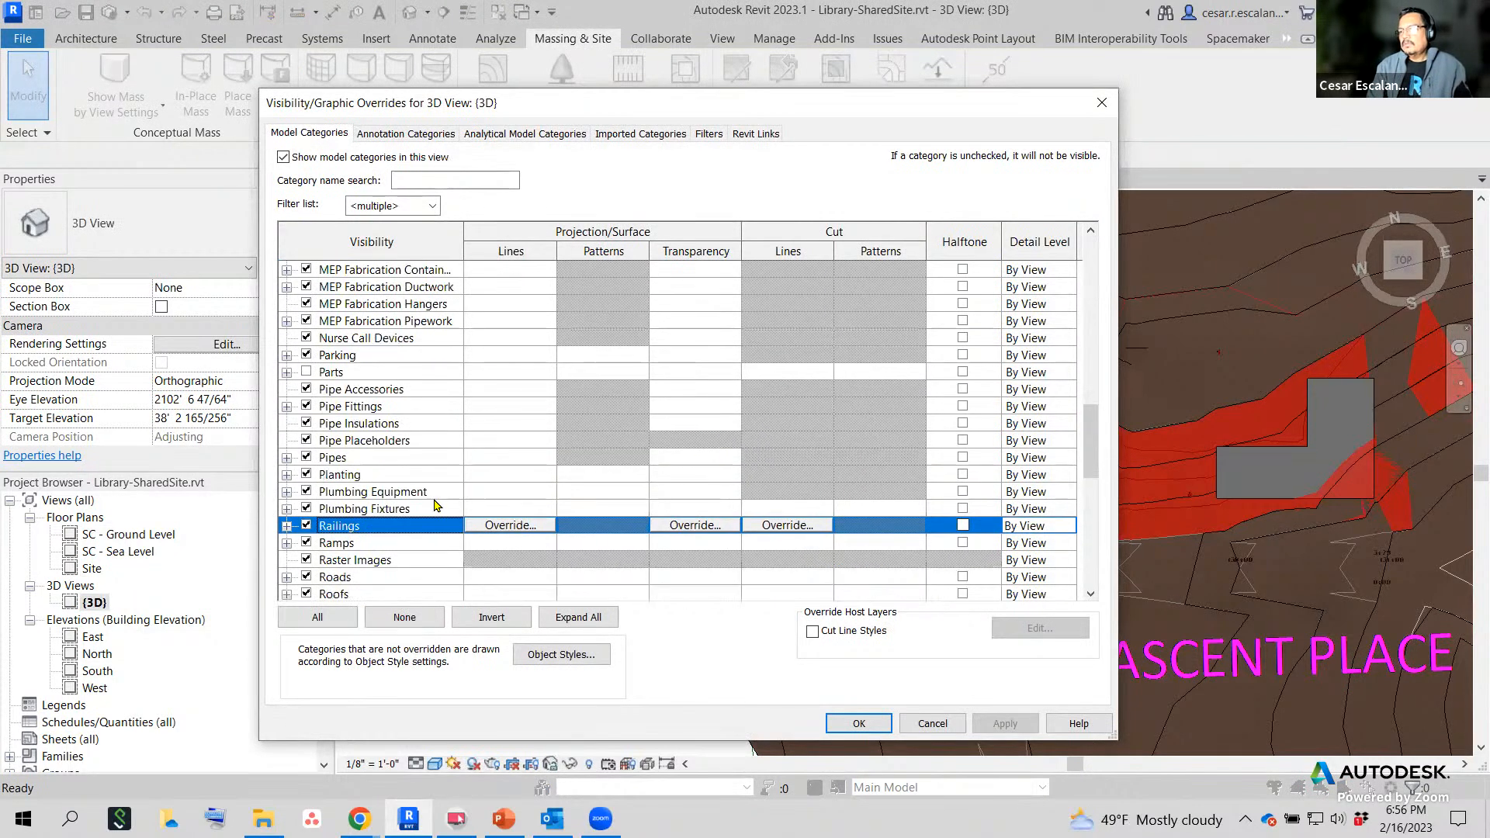
key("t")
scroll(436, 505, "down", 1)
left_click(286, 542)
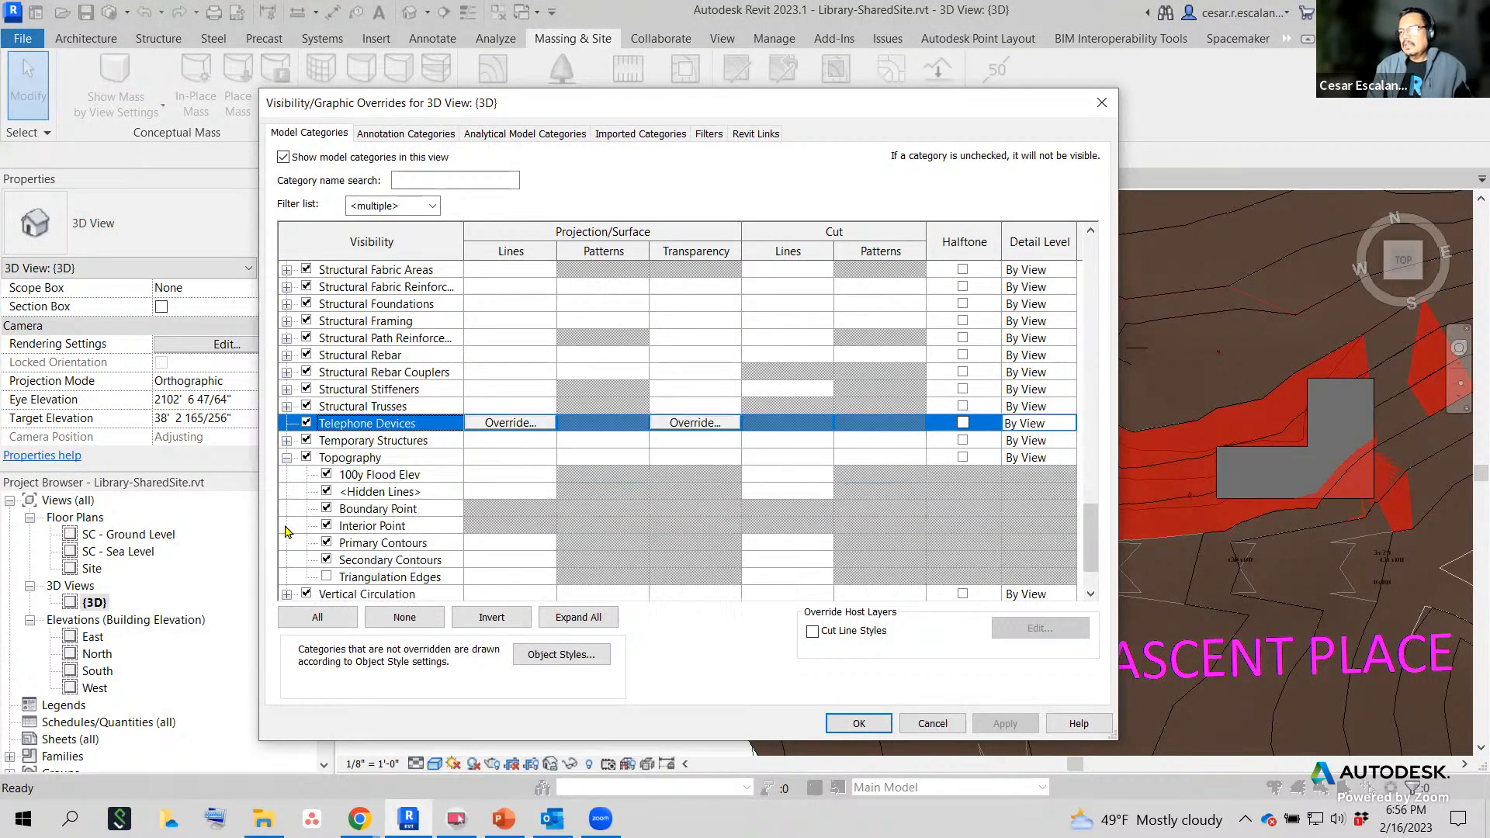
left_click(326, 576)
left_click(1005, 723)
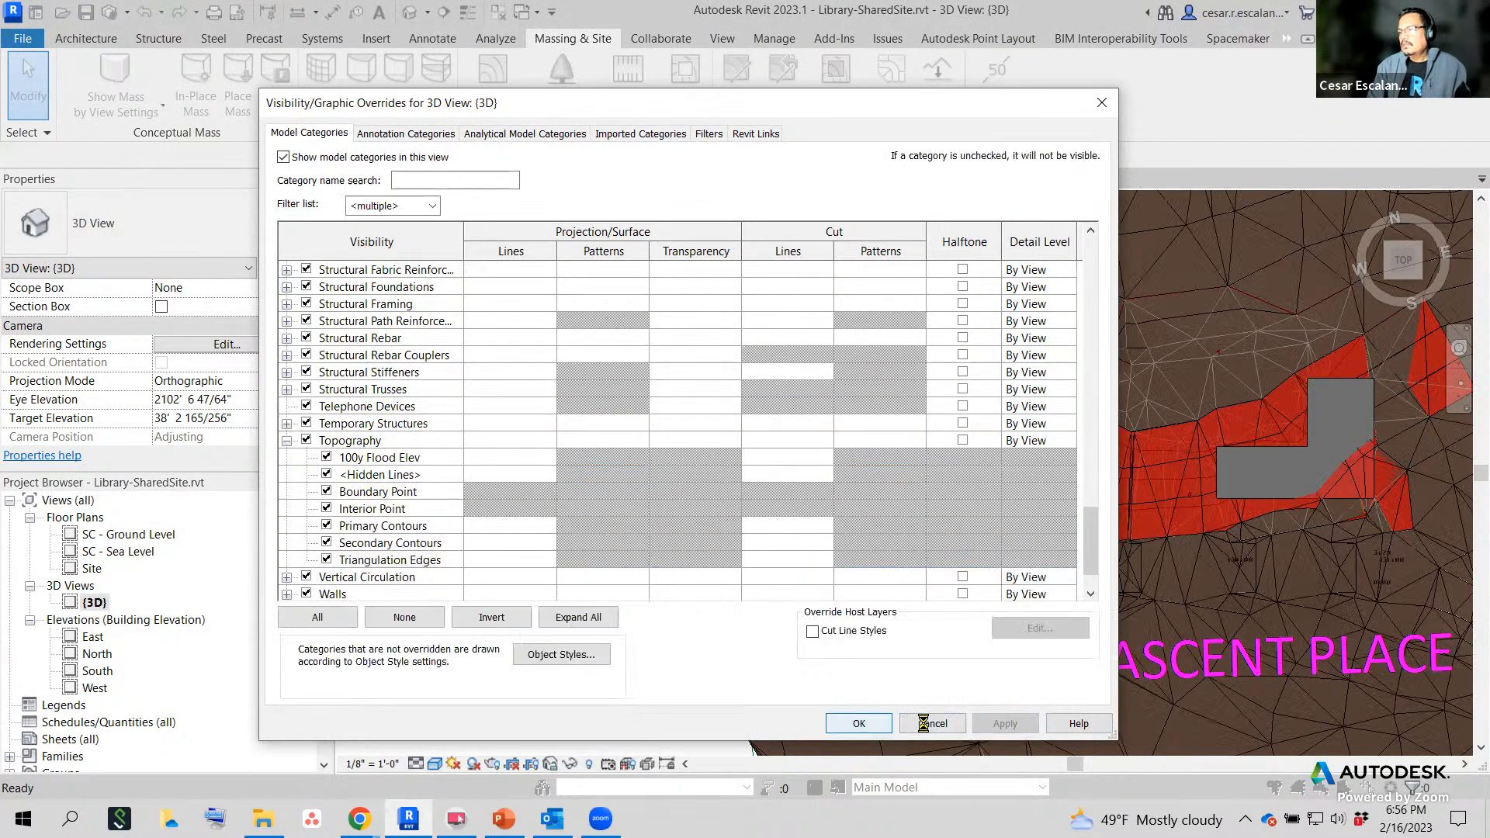
left_click(858, 724)
Inspect the surface triangulation around the building pad and open the graded toposurface for surface editing.
middle_click_drag(660, 629, 393, 673)
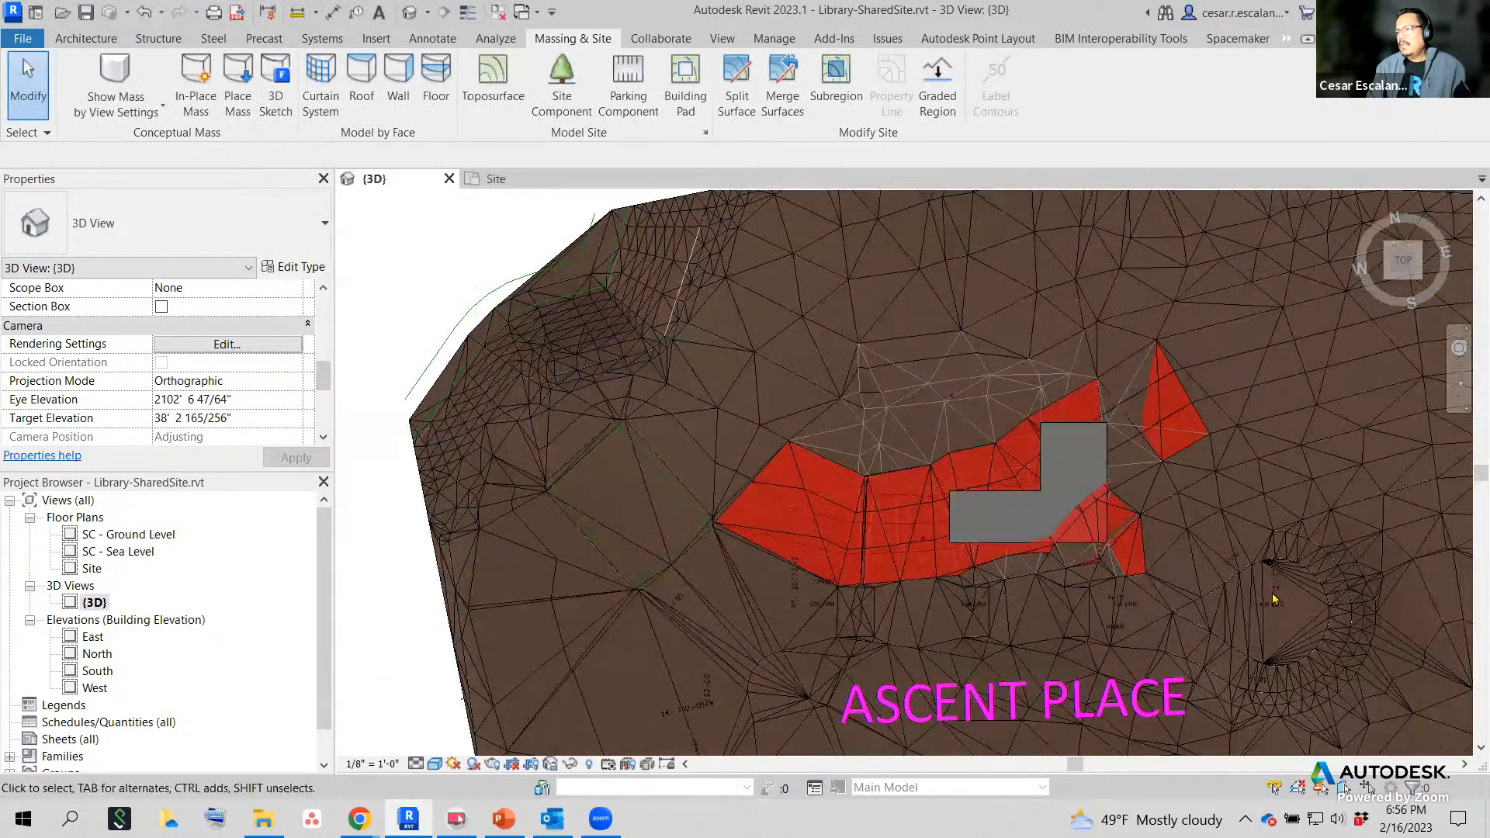
scroll(1273, 598, "up", 2)
scroll(1279, 724, "down", 3)
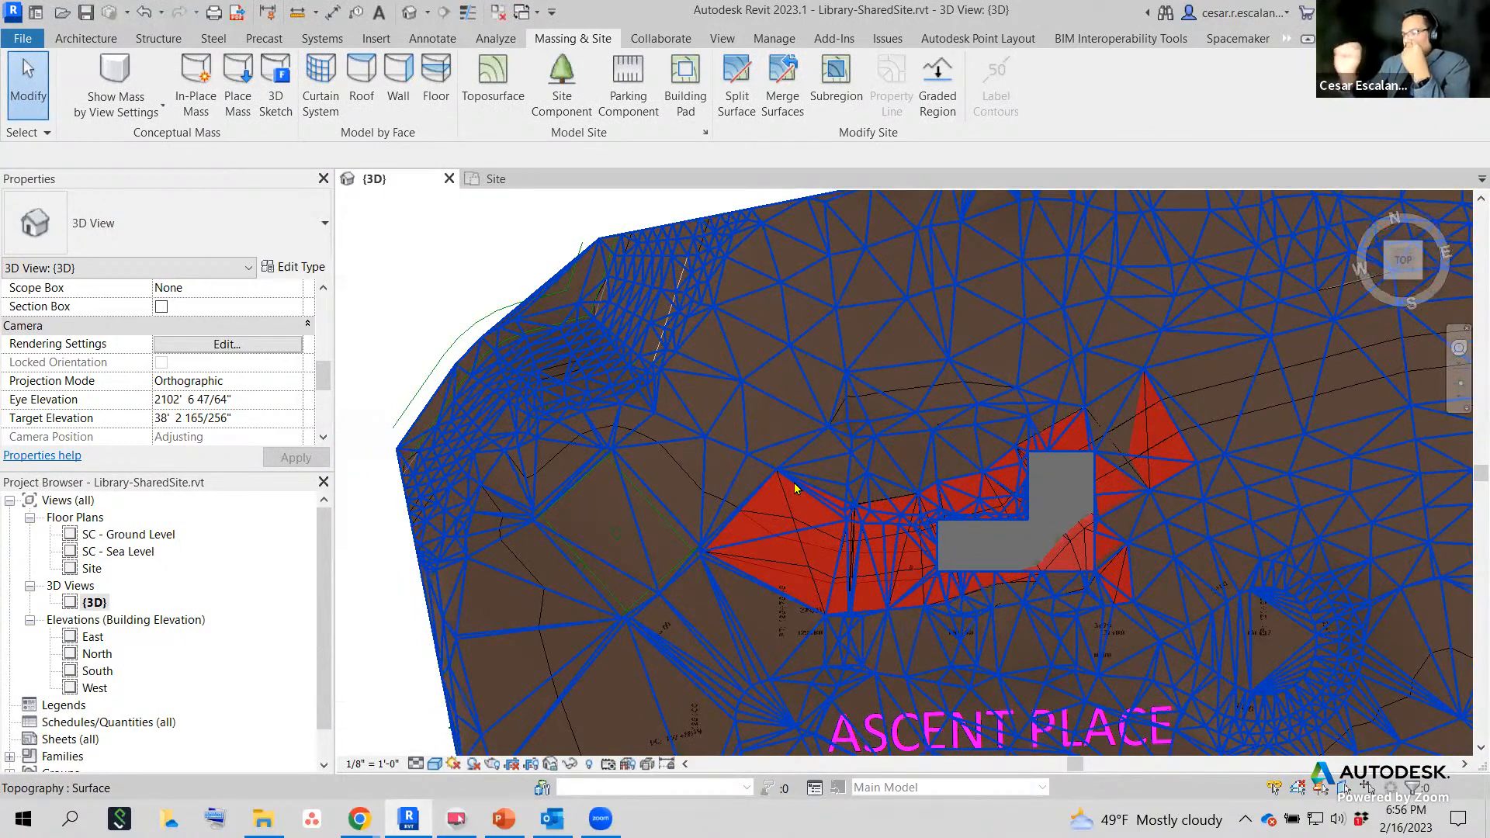
scroll(831, 423, "up", 2)
scroll(1042, 541, "up", 2)
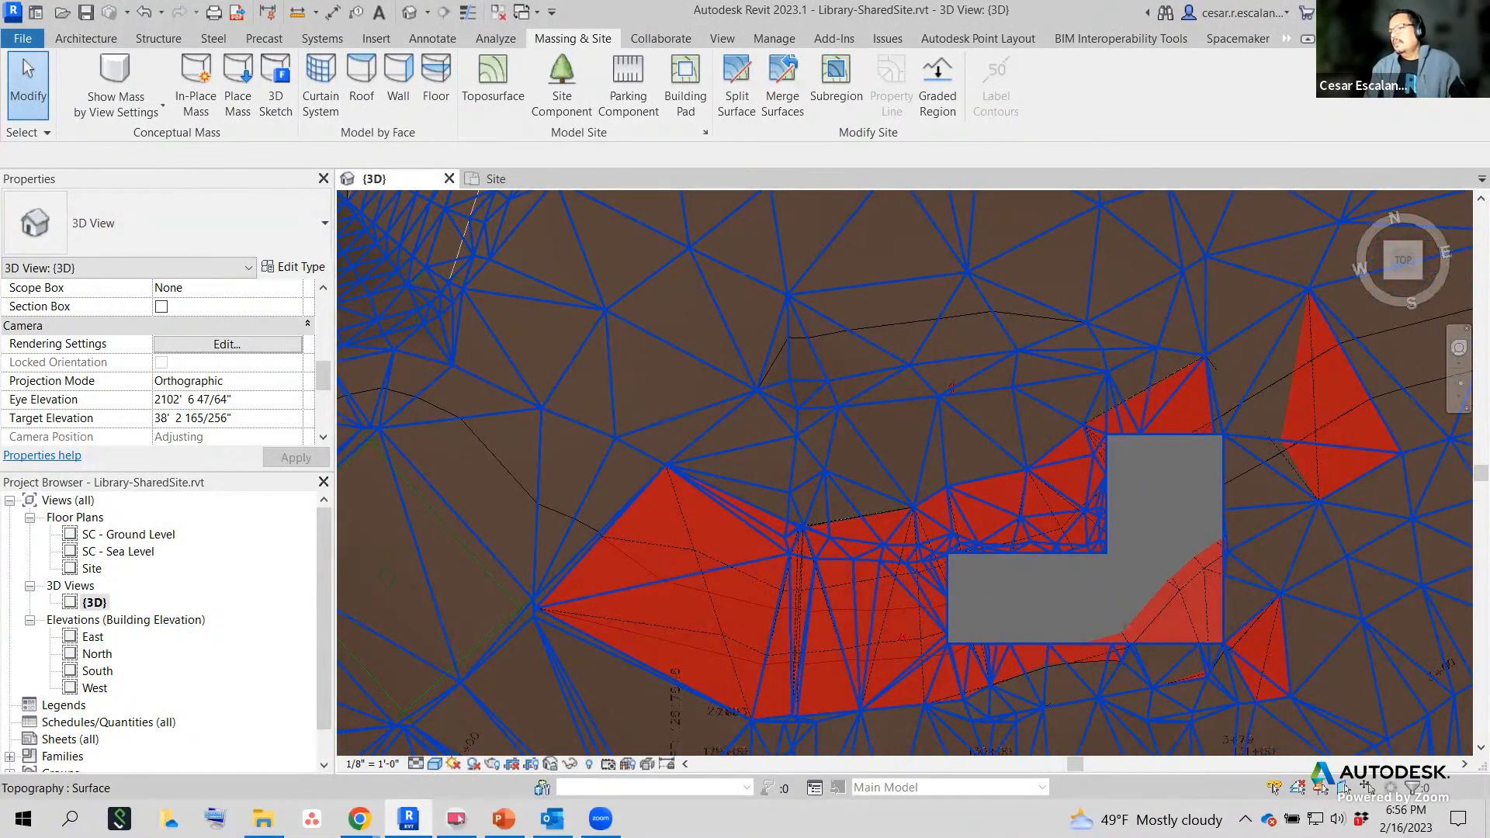
scroll(1059, 342, "down", 3)
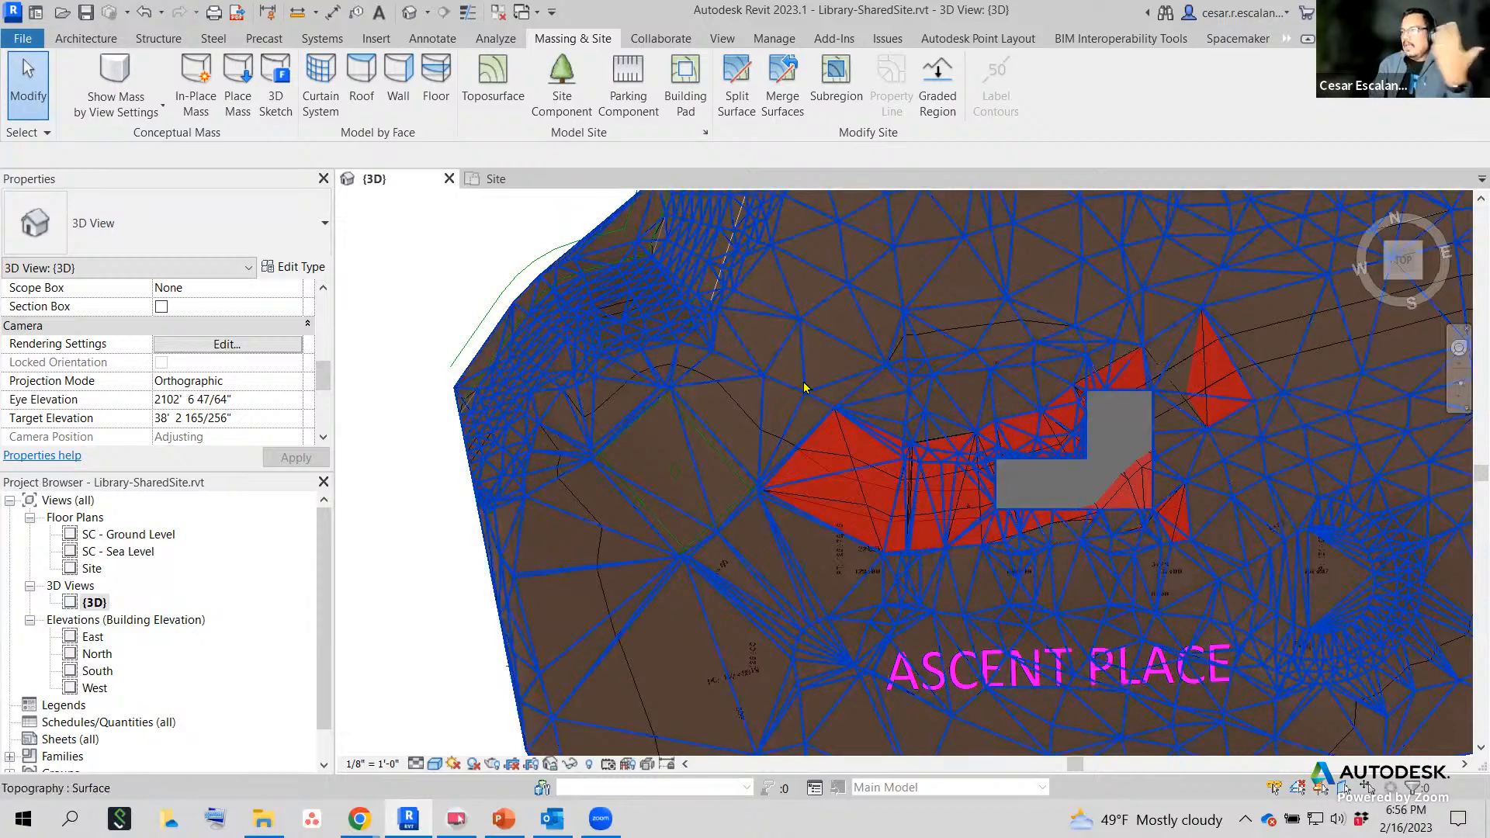
left_click(751, 375)
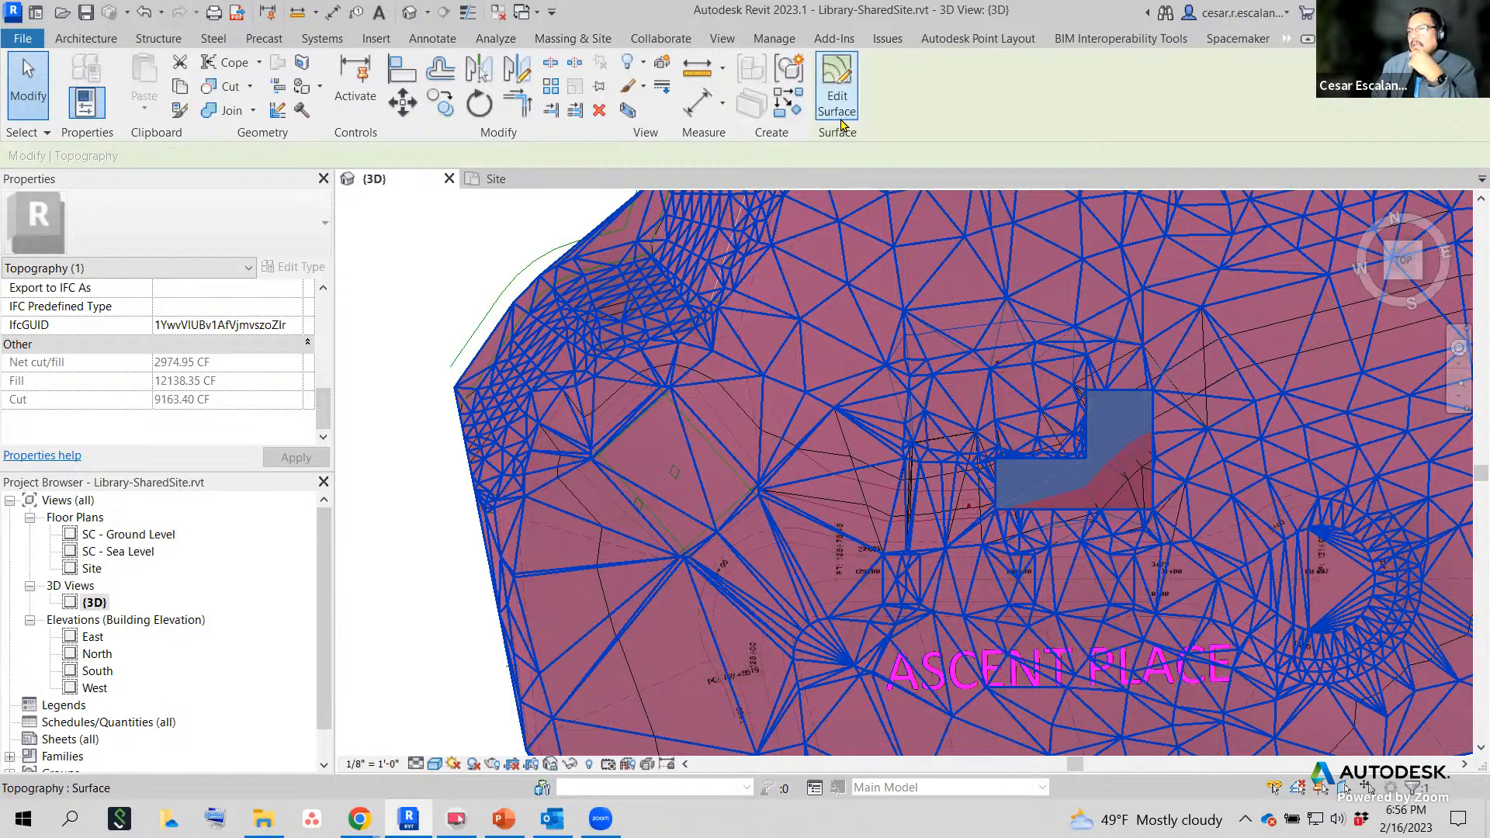
left_click(836, 85)
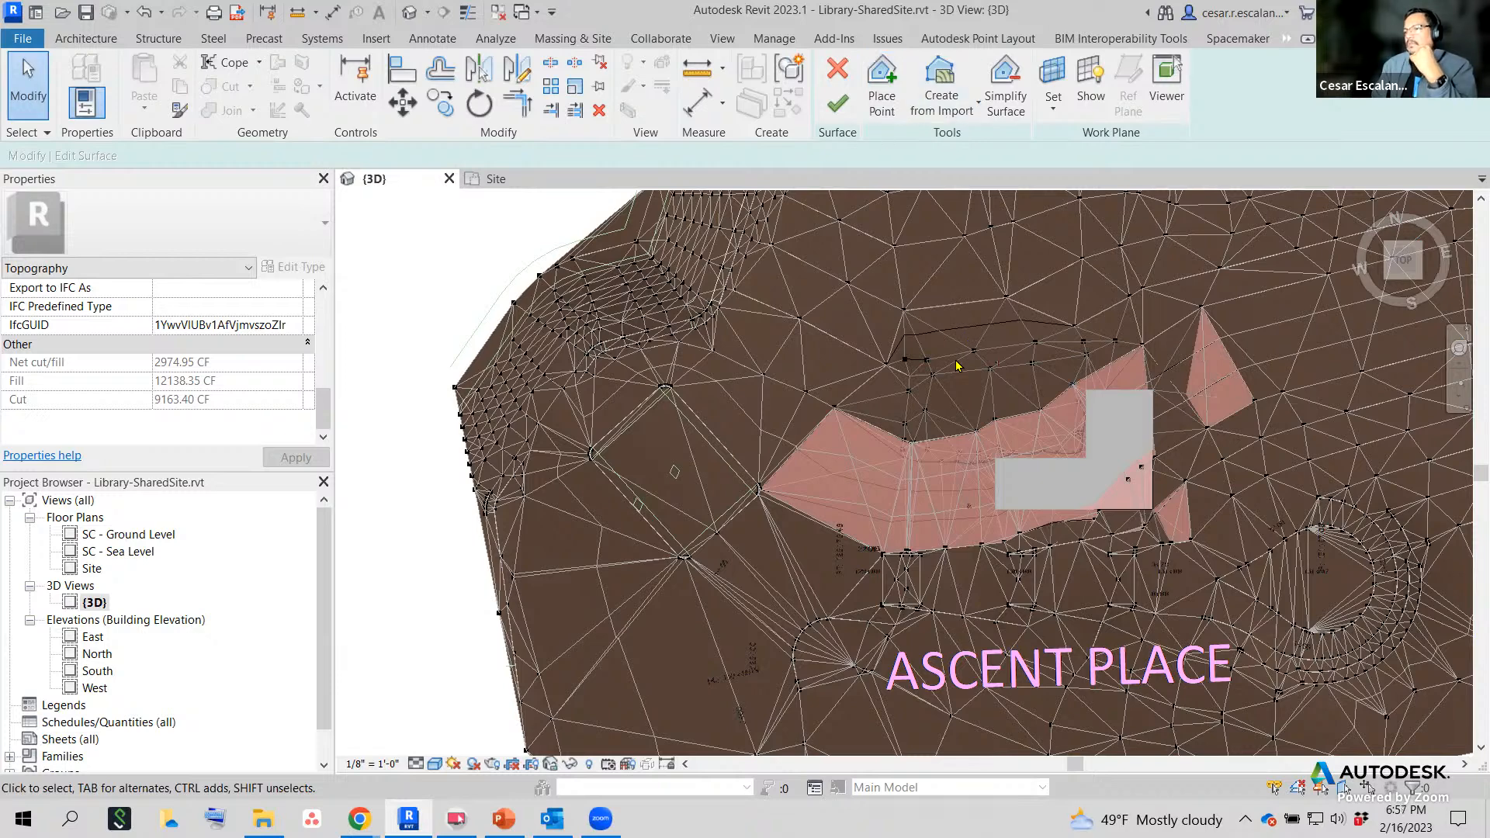
Leave the surface edit of the graded topography without saving it.
left_click(837, 71)
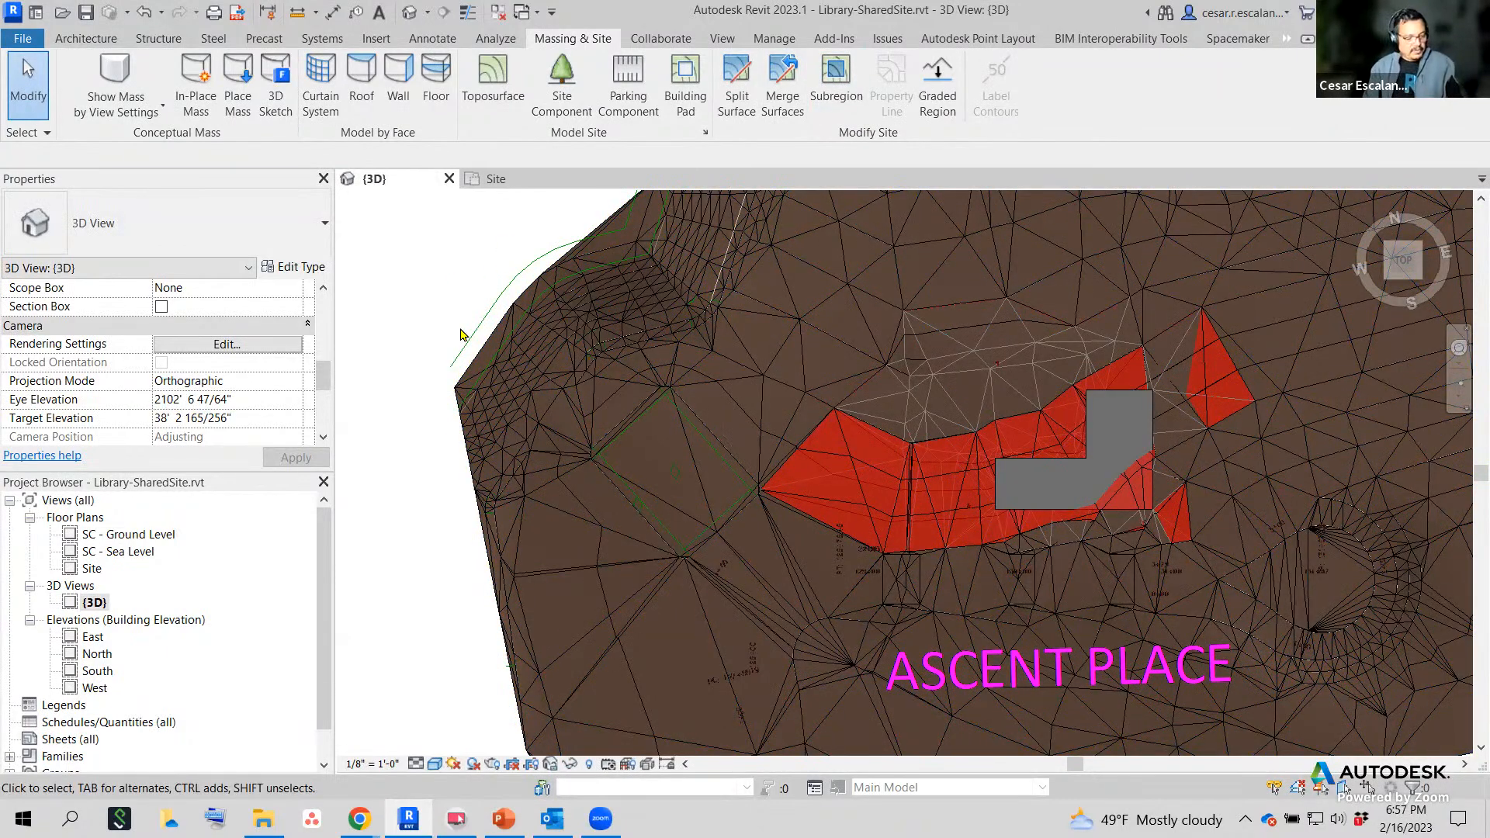
key("v")
key("g")
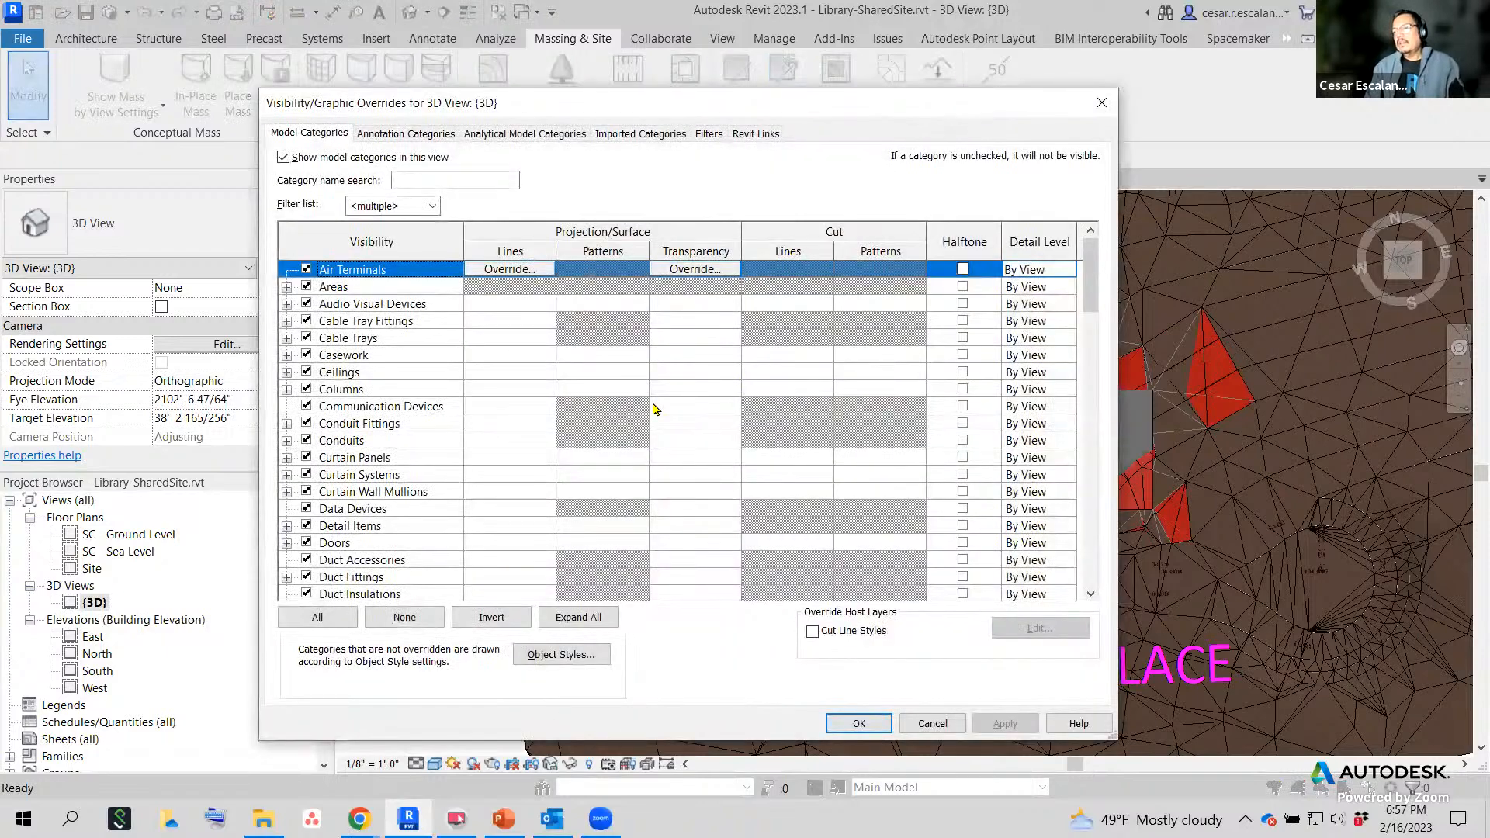
left_click(479, 442)
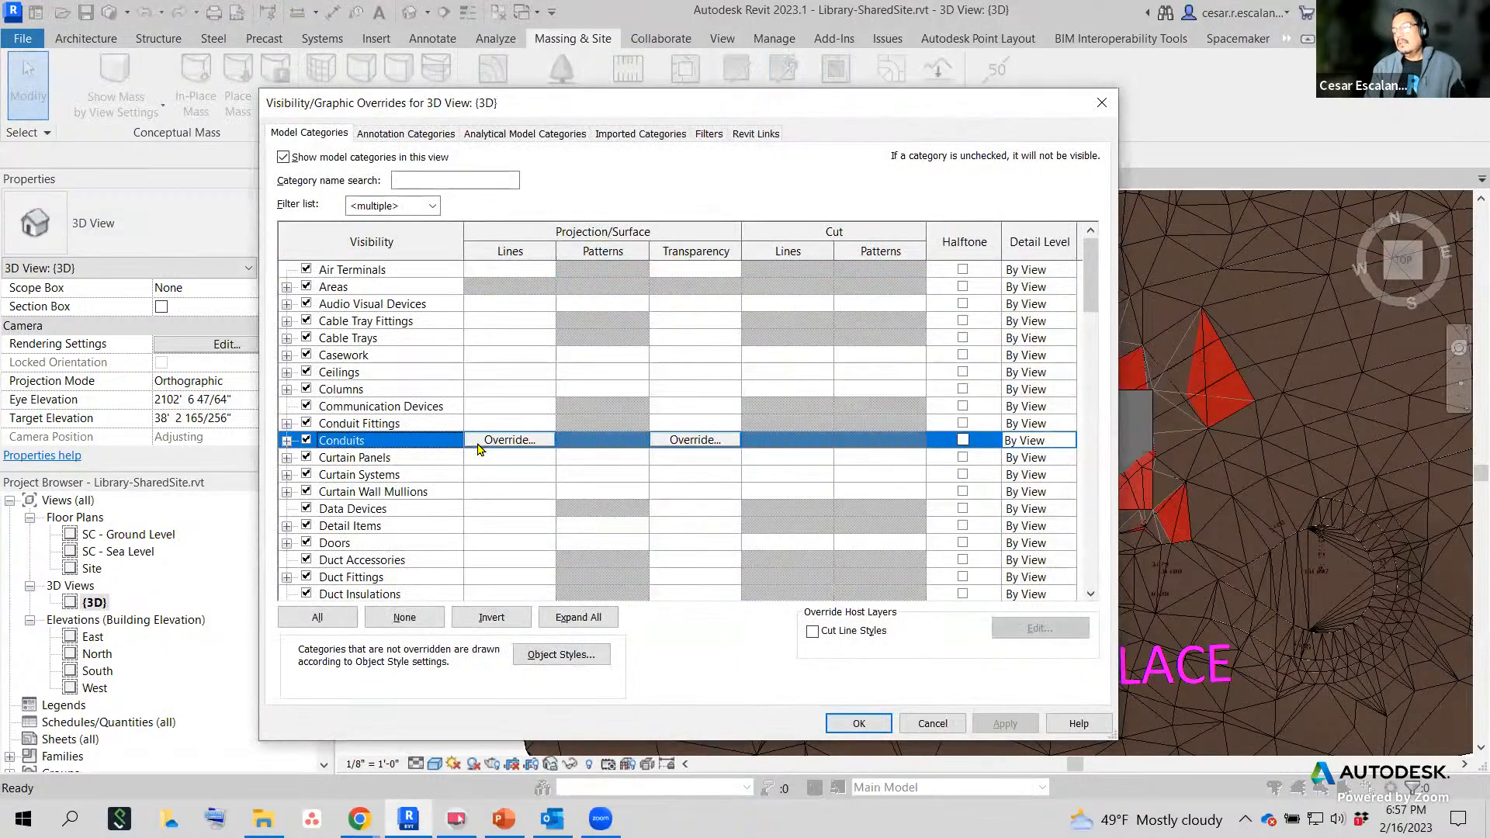
left_click(424, 550)
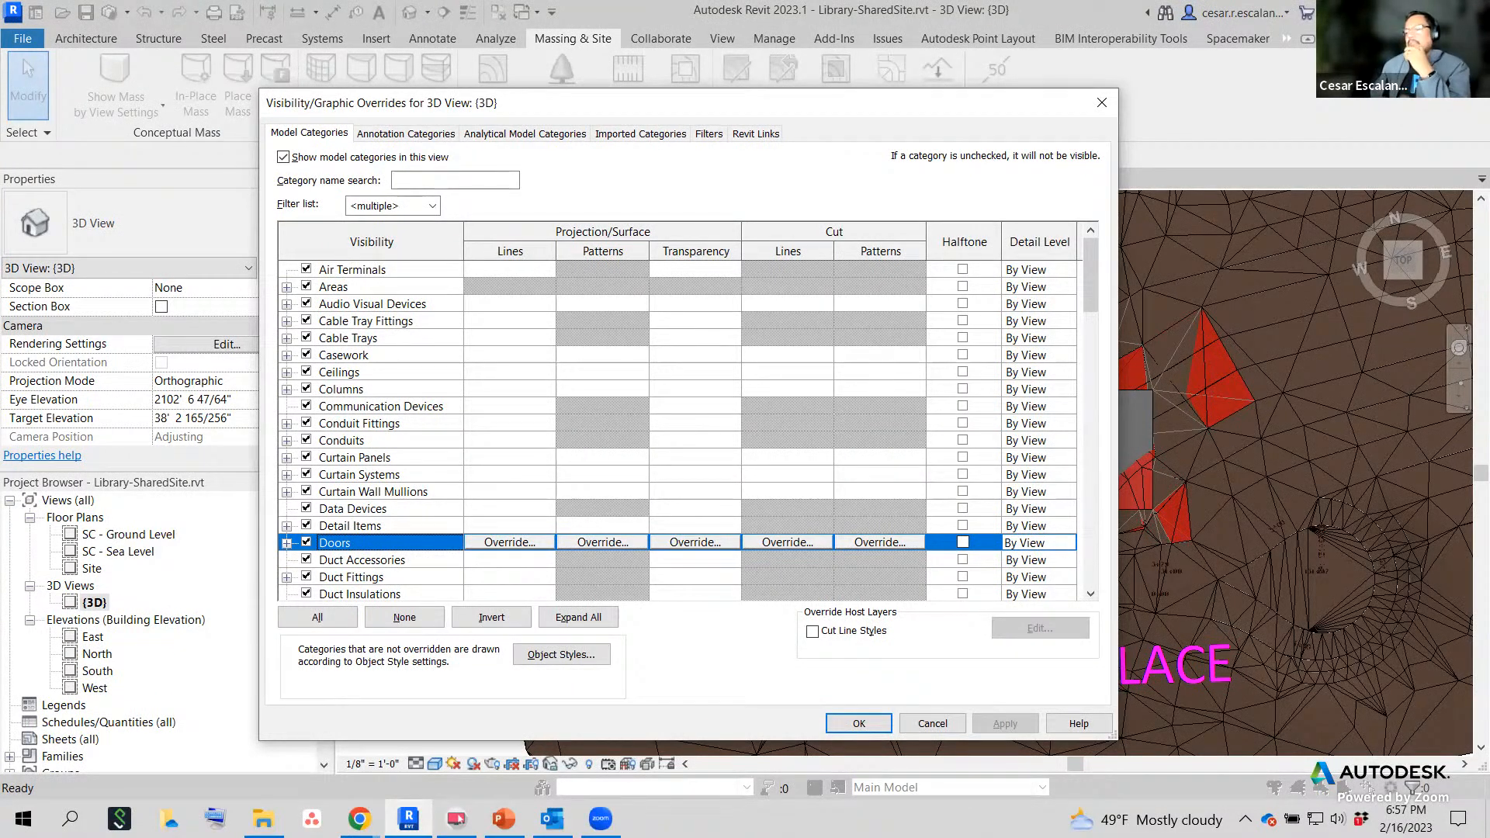
left_click(923, 736)
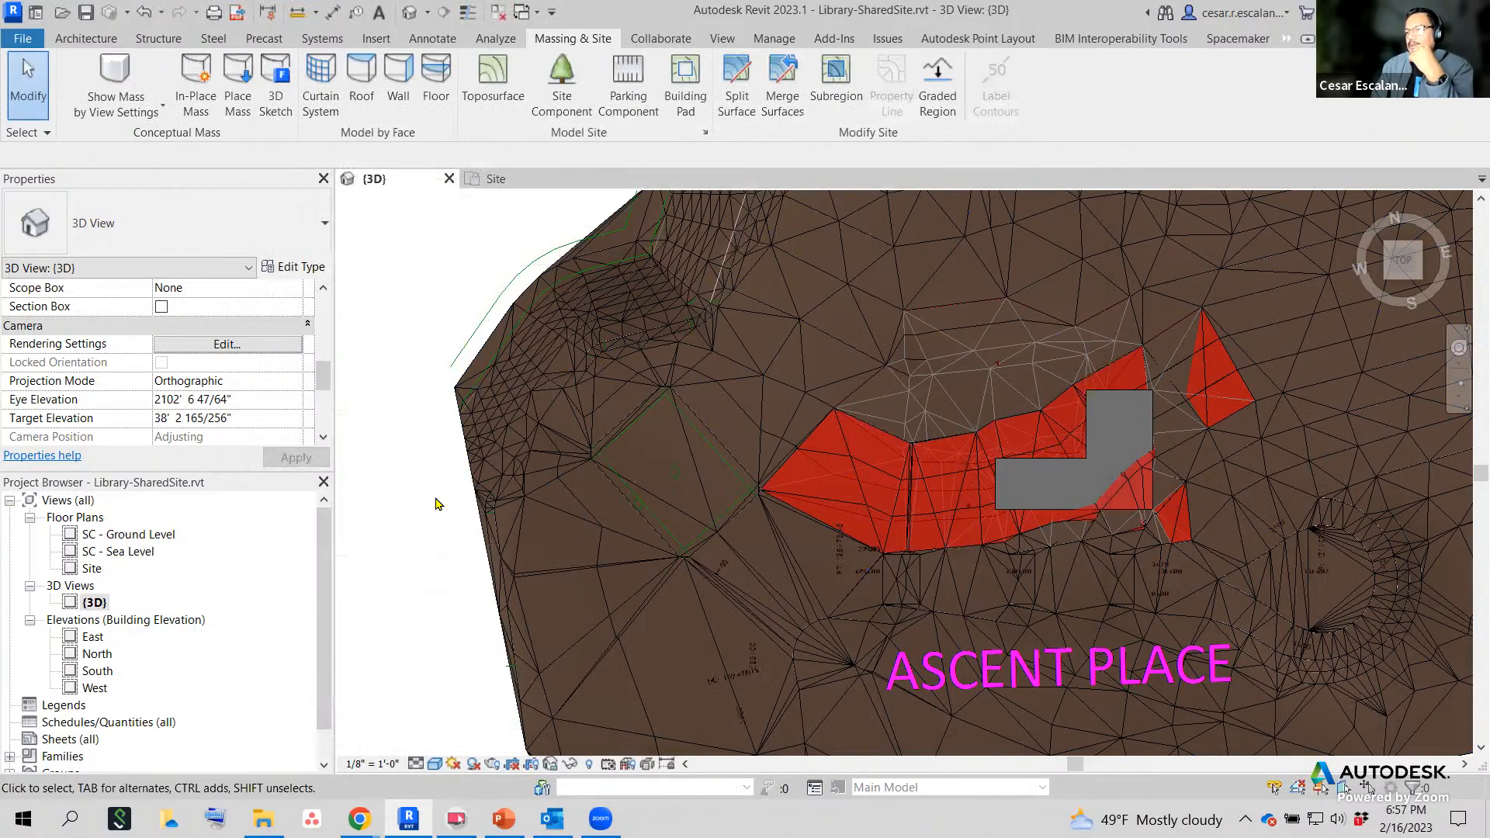
Hide the Triangulation Edges subcategory of Topography in the 3D view's visibility/graphics overrides.
scroll(439, 505, "down", 3)
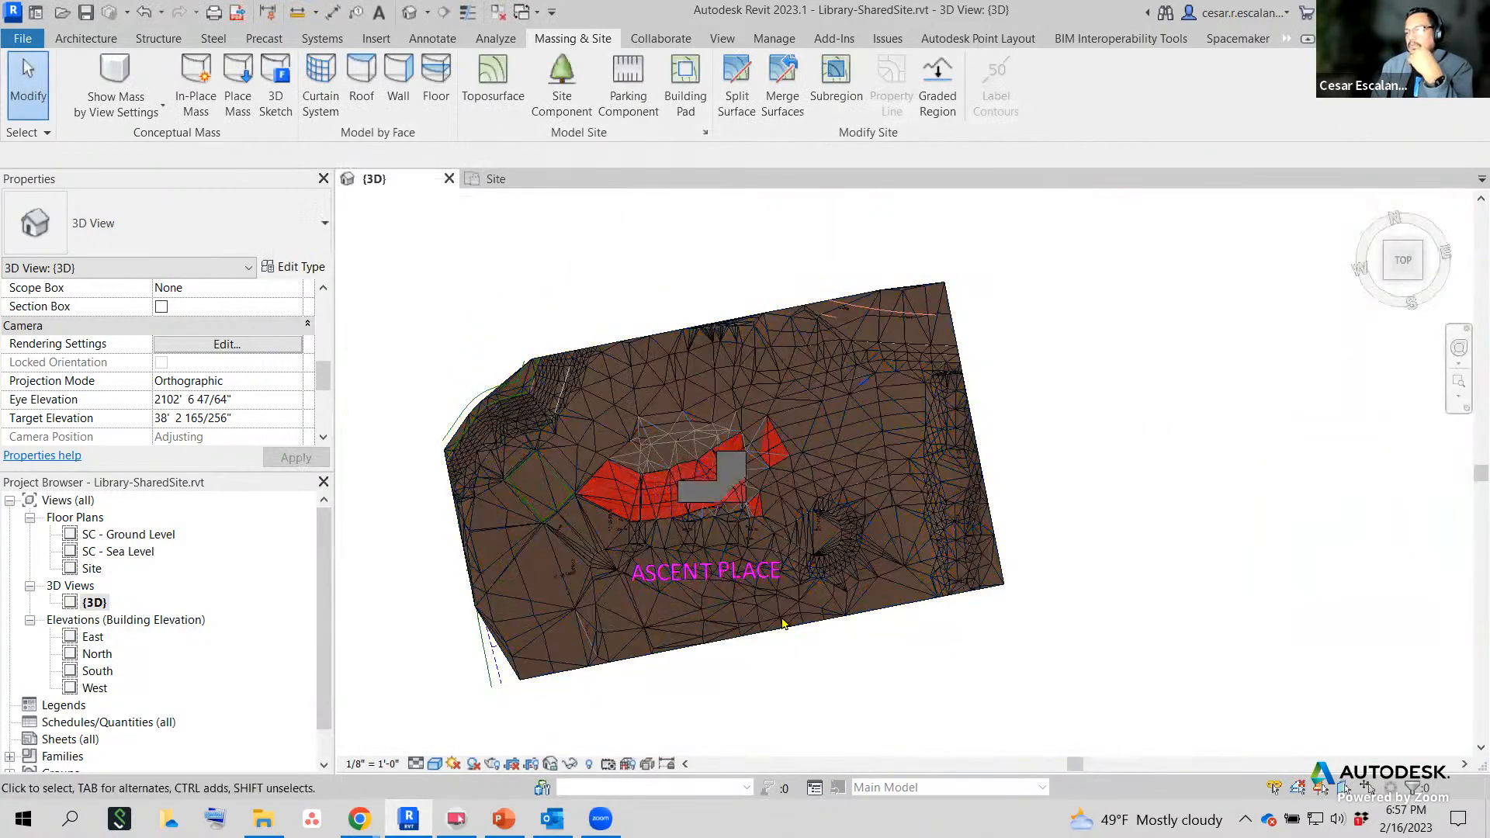
scroll(1233, 440, "up", 3)
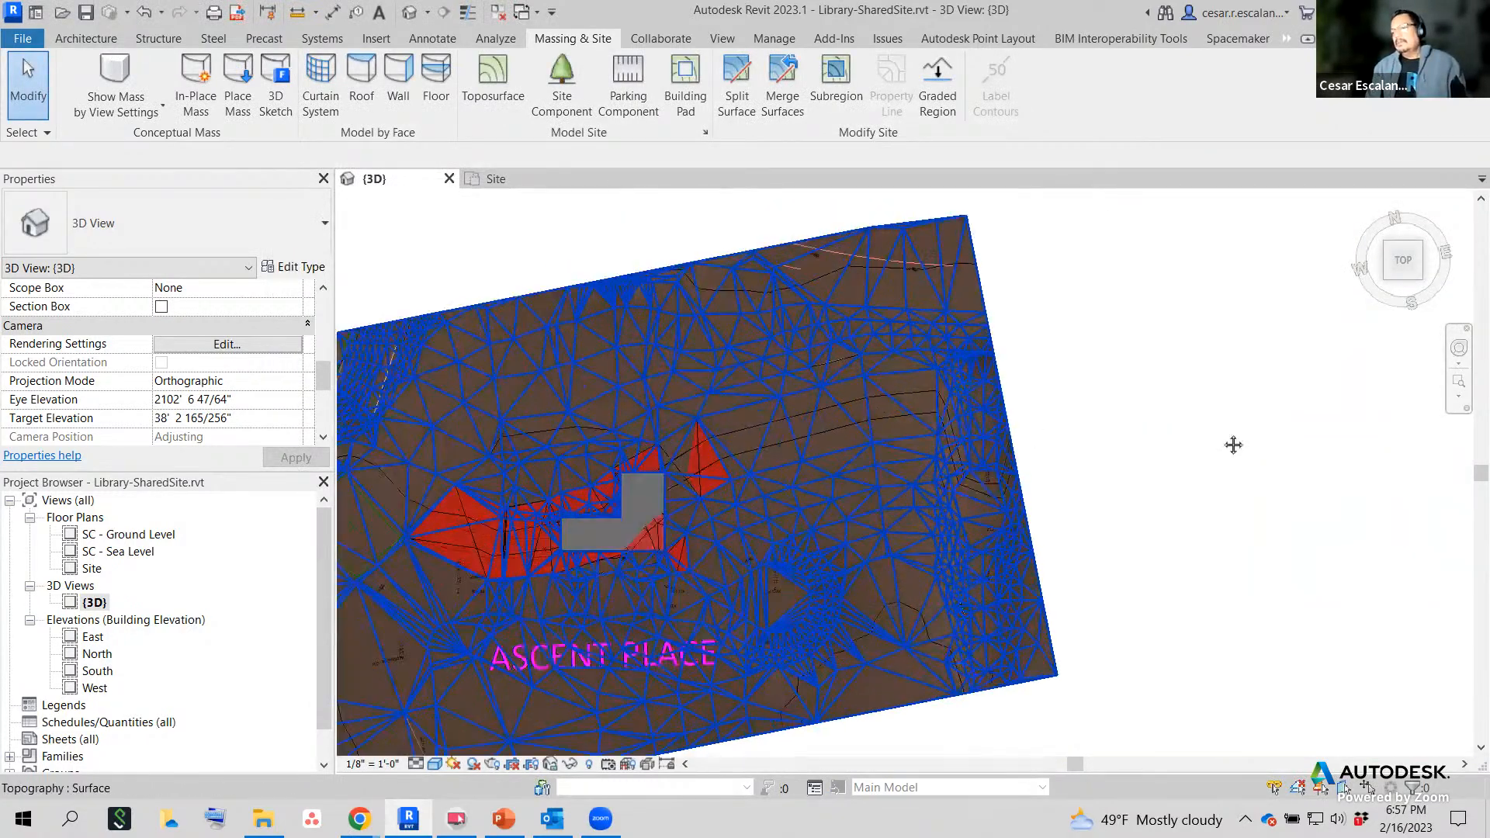
key("v")
key("v")
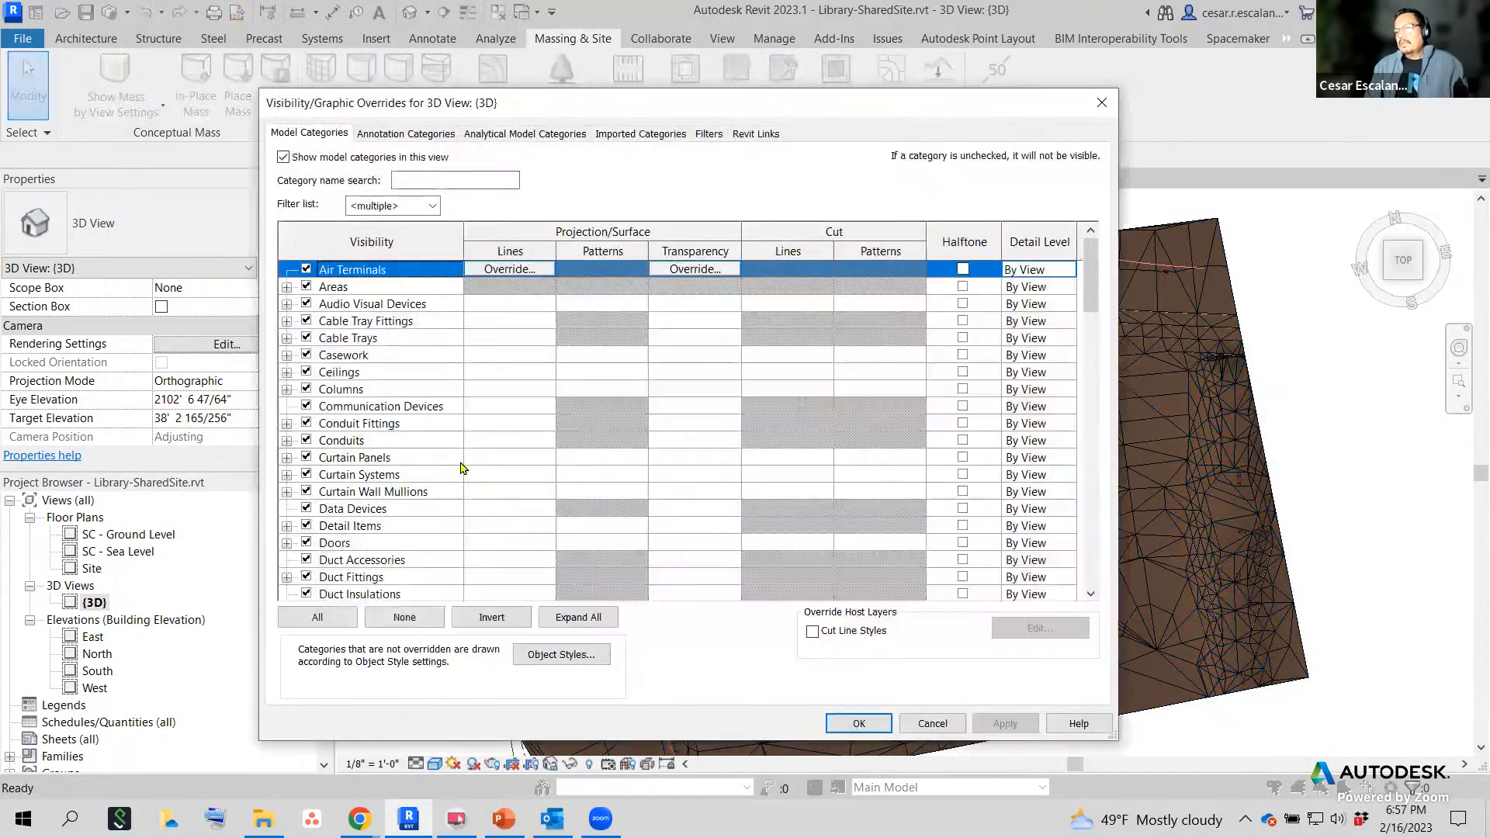
left_click(460, 461)
key("t")
scroll(460, 464, "down", 2)
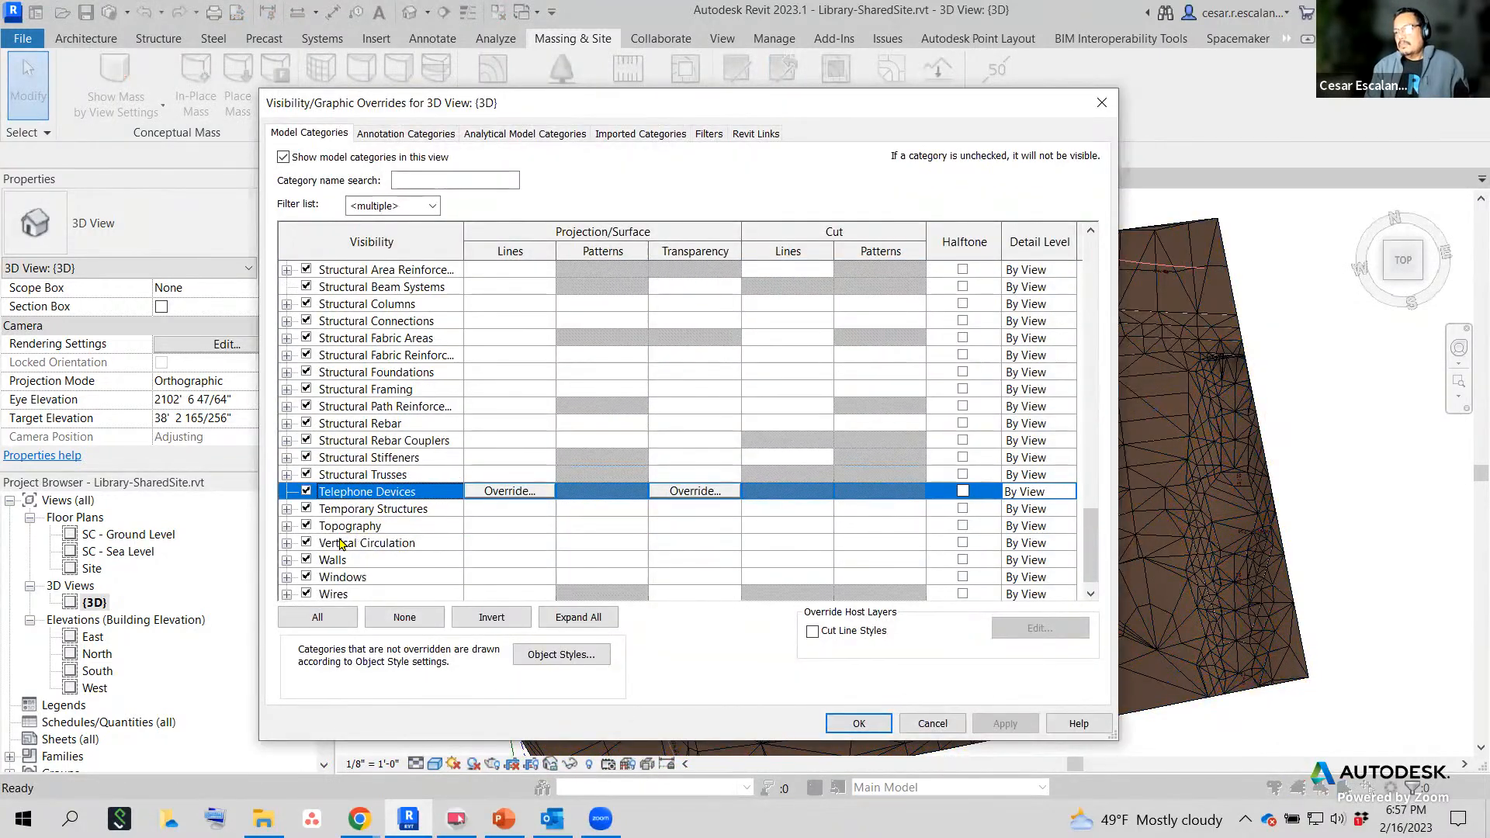
left_click(288, 527)
left_click(327, 577)
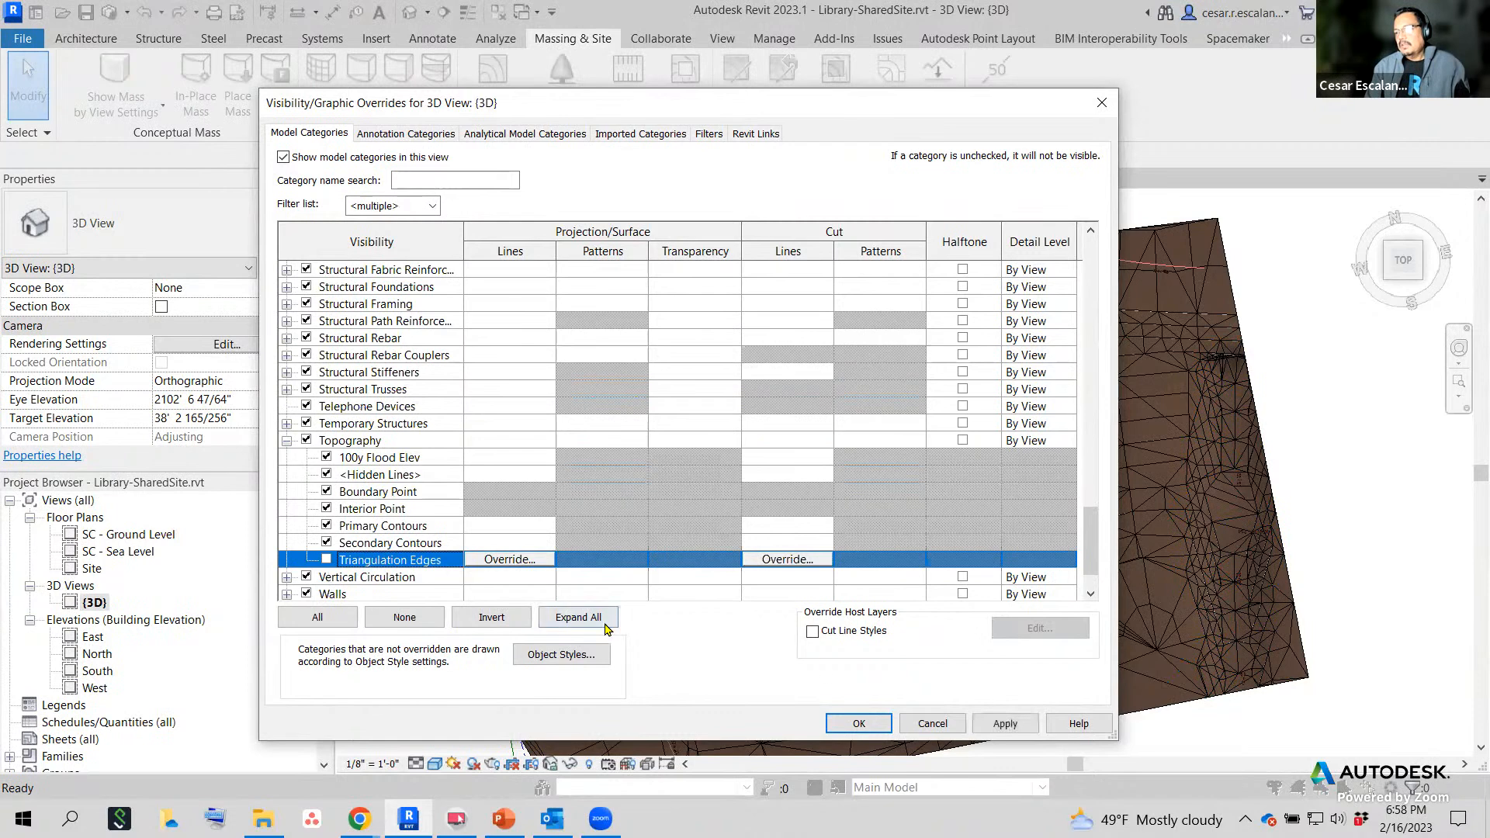
left_click(1005, 723)
left_click(858, 723)
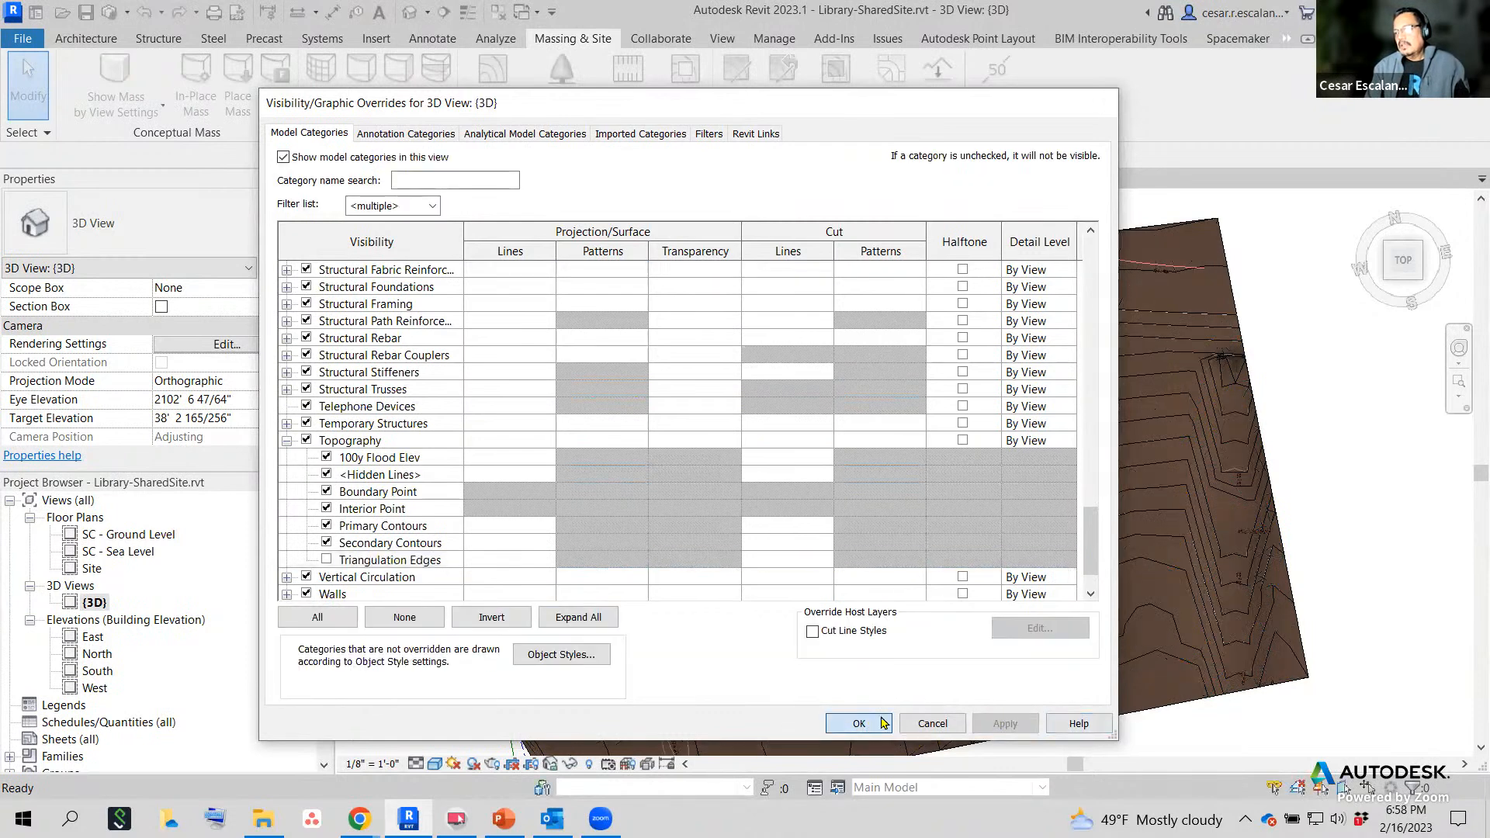
Inspect the topography at an angle, select the overlapping surfaces and check the selected categories with Filter.
left_click(570, 617)
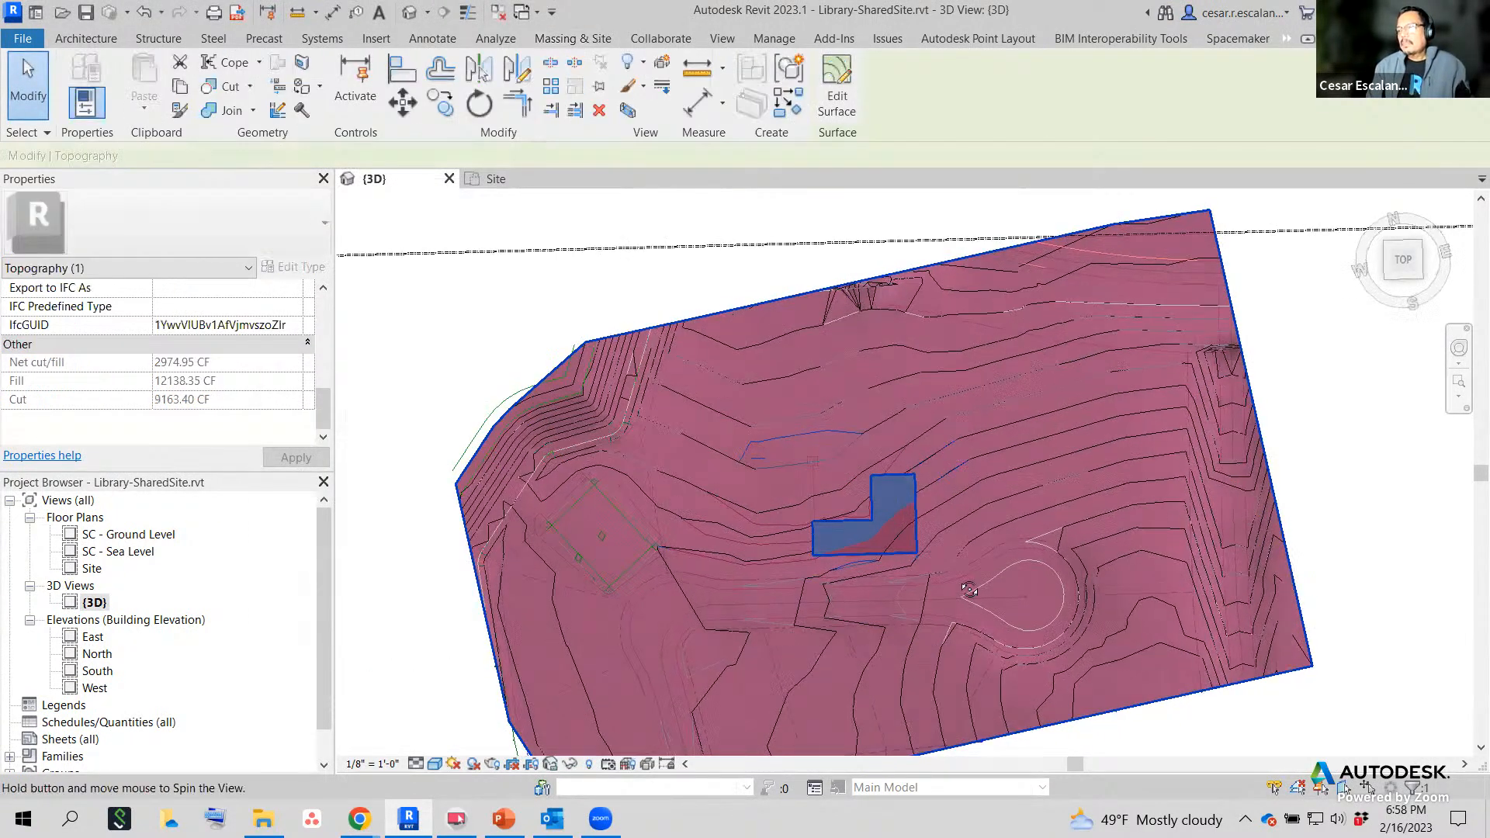
middle_click_drag(570, 617, 499, 682, "shift")
left_click(499, 682)
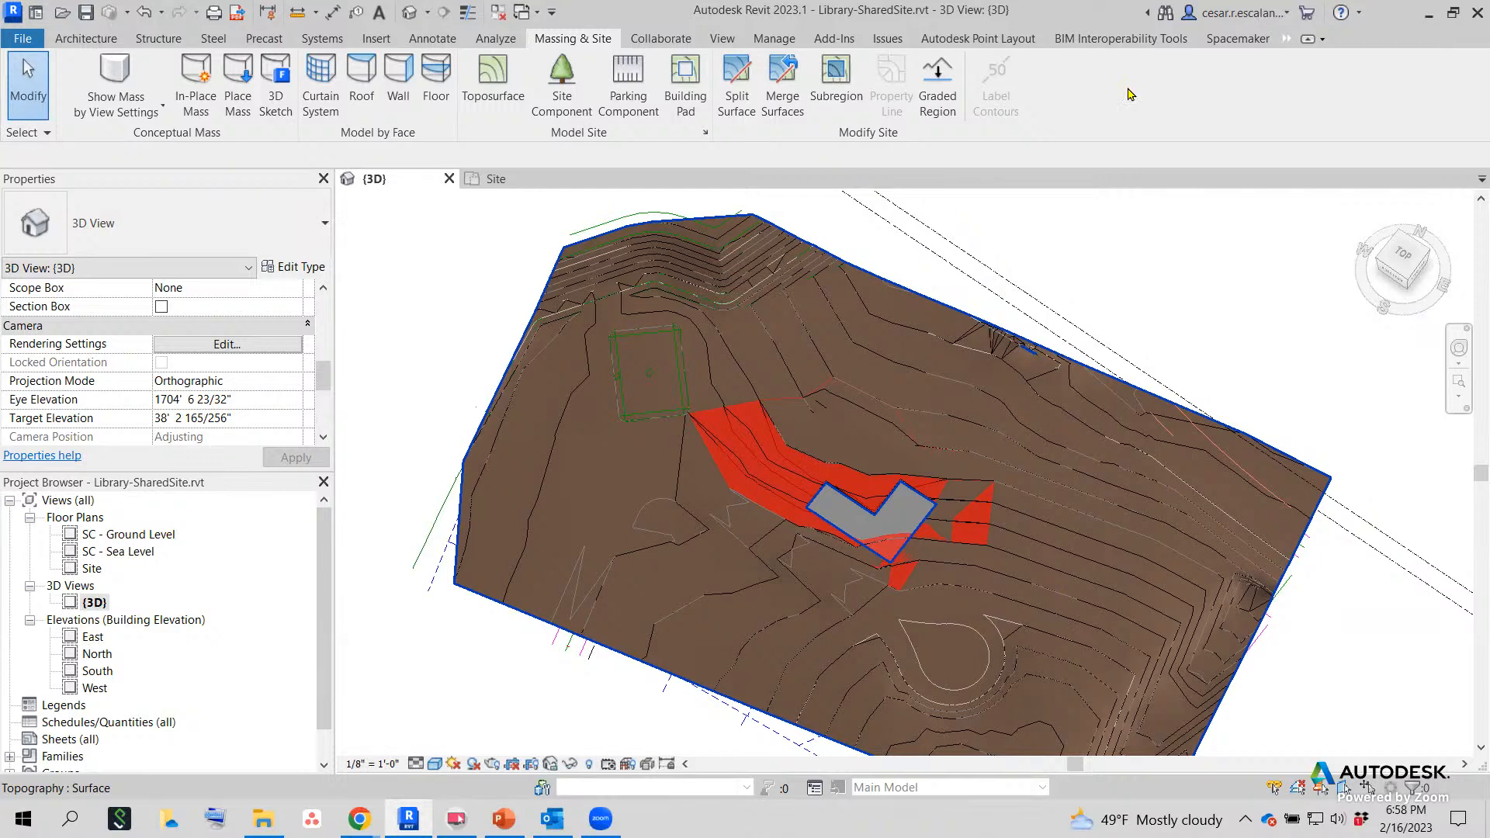
key("Escape")
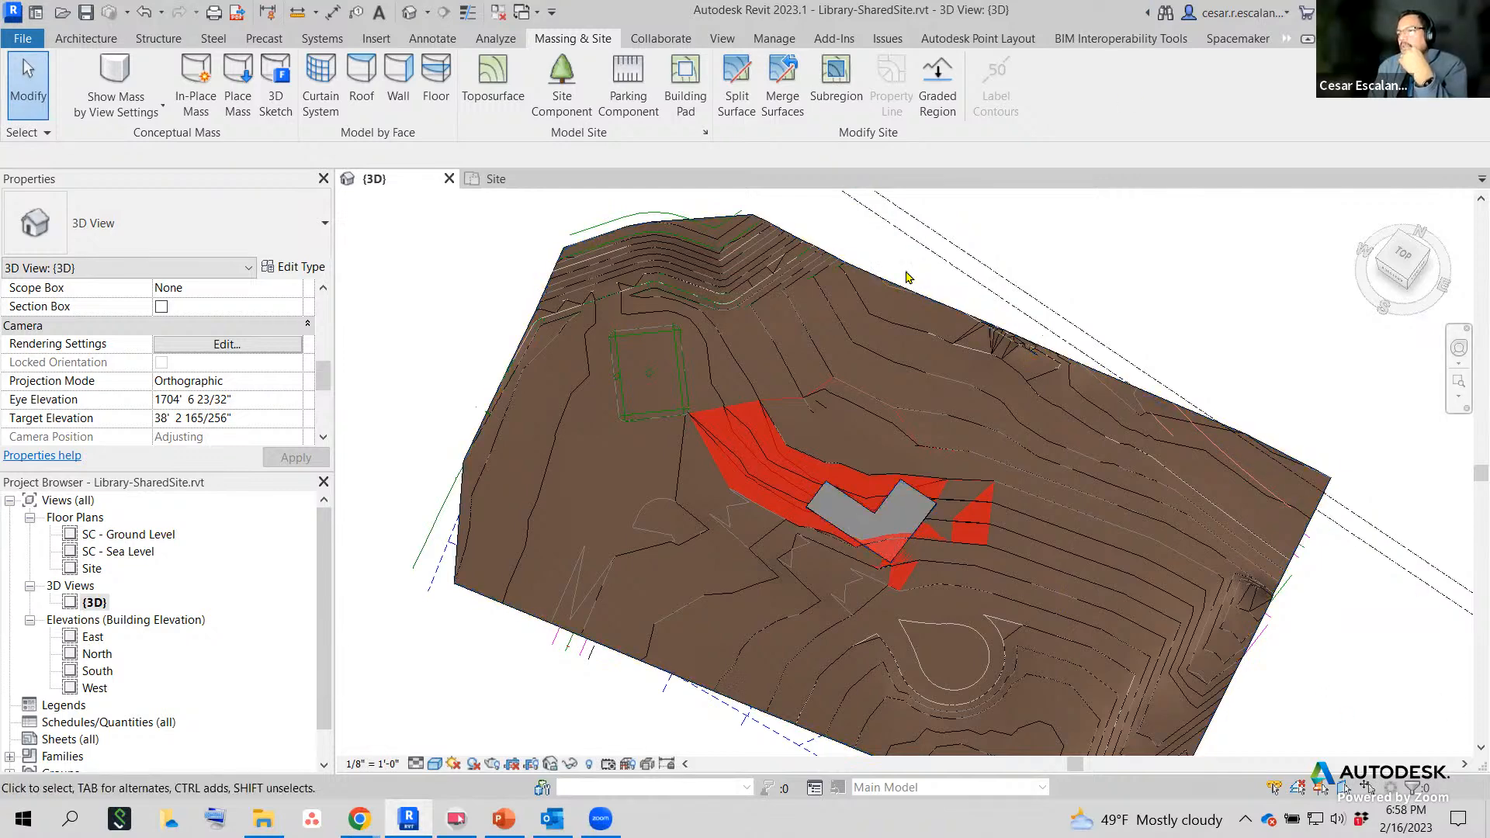
scroll(908, 278, "up", 2)
left_click(810, 342)
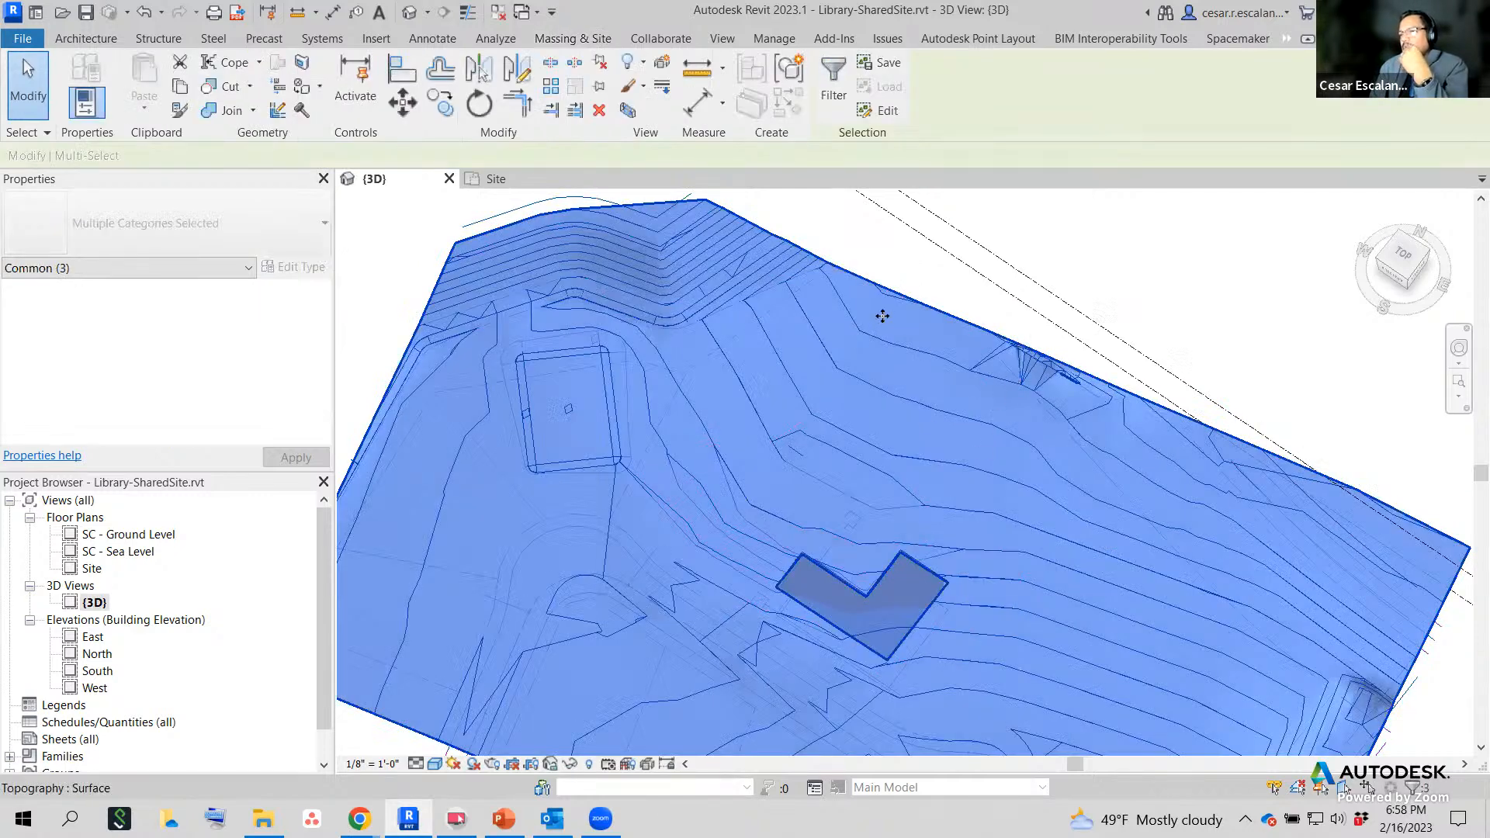
left_click_drag(897, 249, 853, 304)
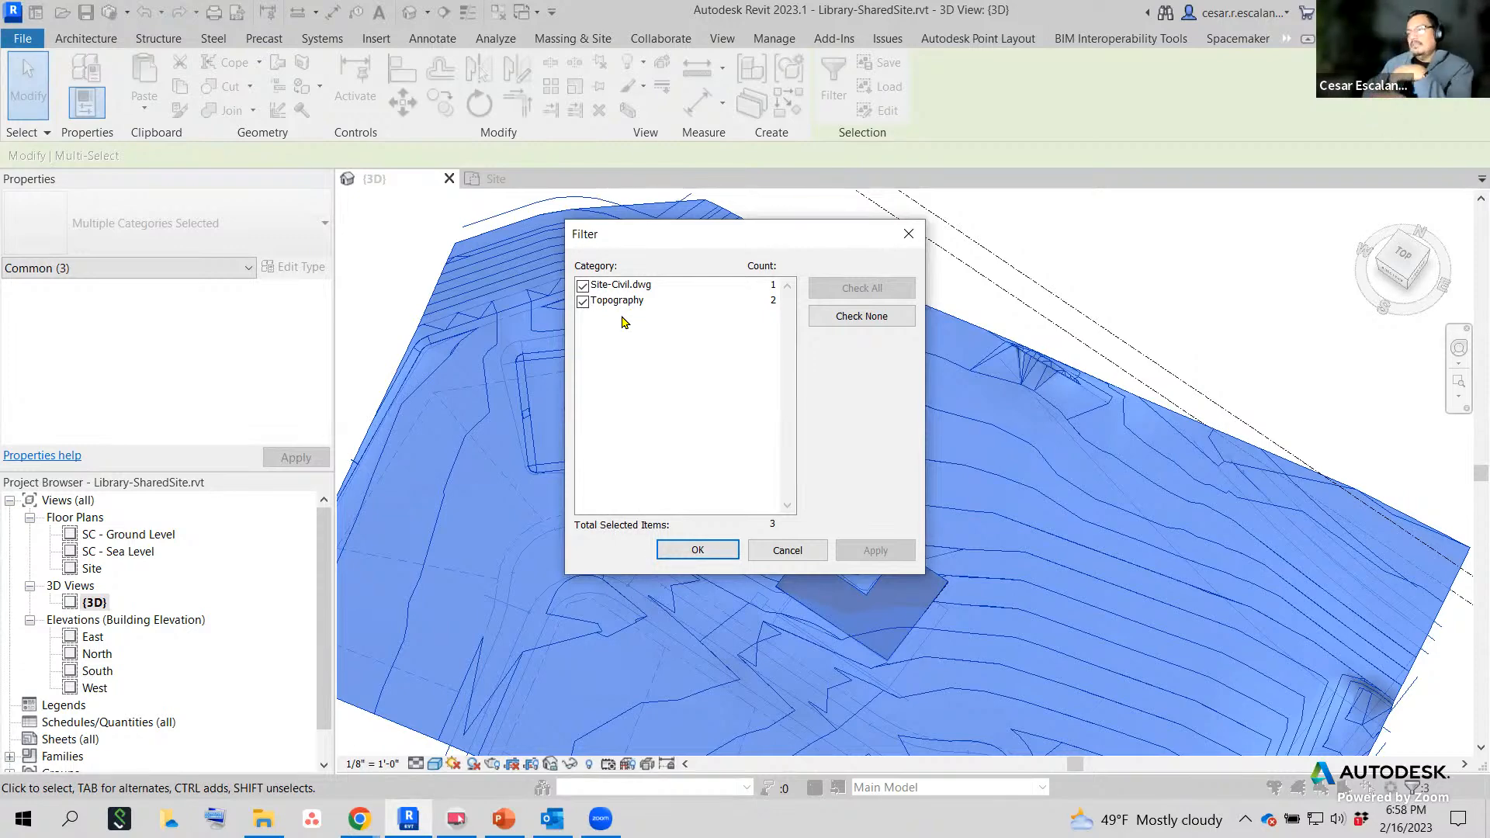
left_click(811, 557)
left_click(979, 304)
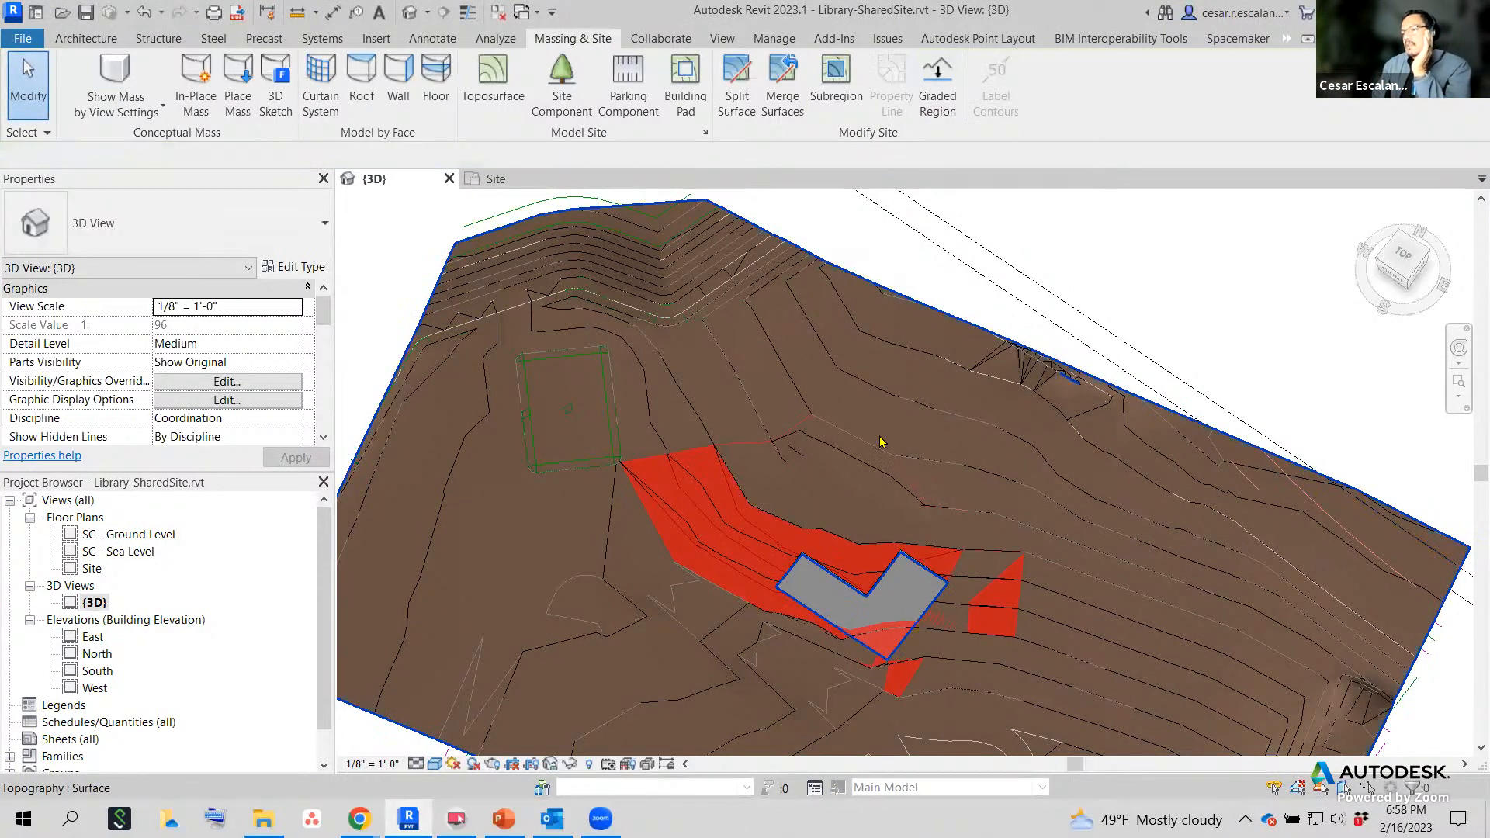
Check the phasing properties of the New Construction topography and delete that surface.
left_click(880, 442)
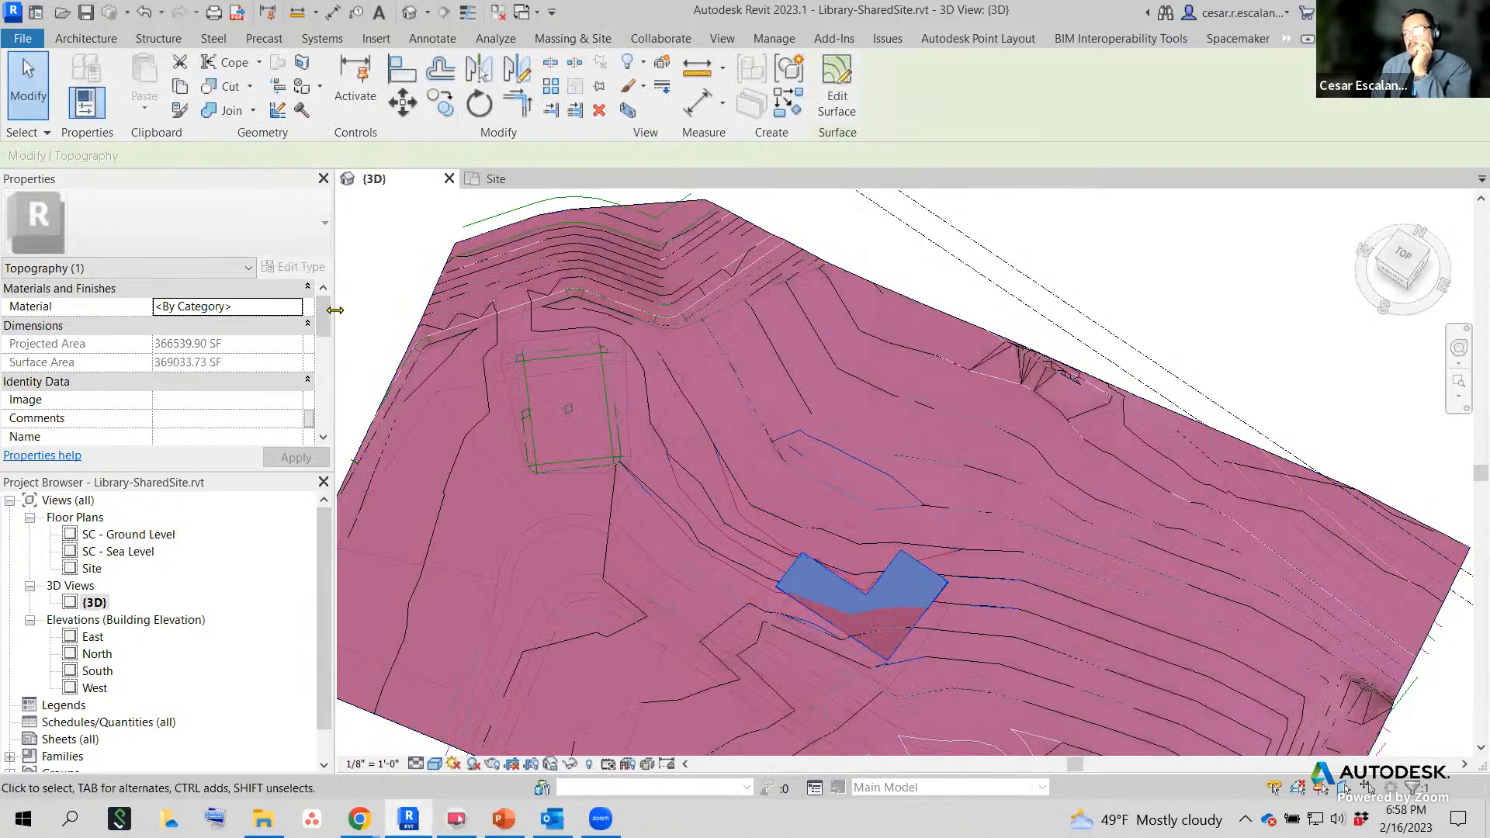
left_click_drag(322, 310, 322, 364)
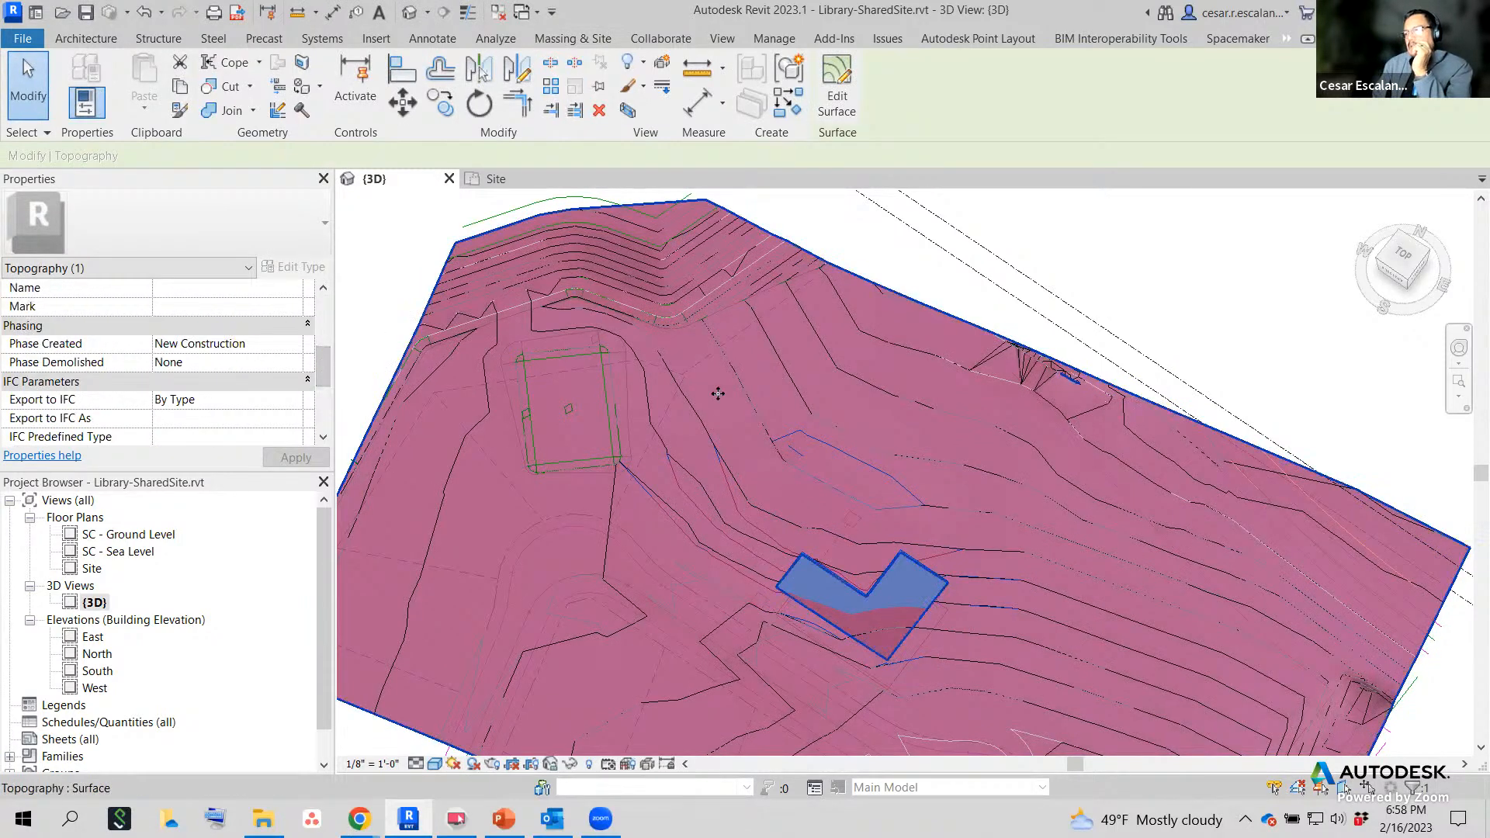
key("Escape")
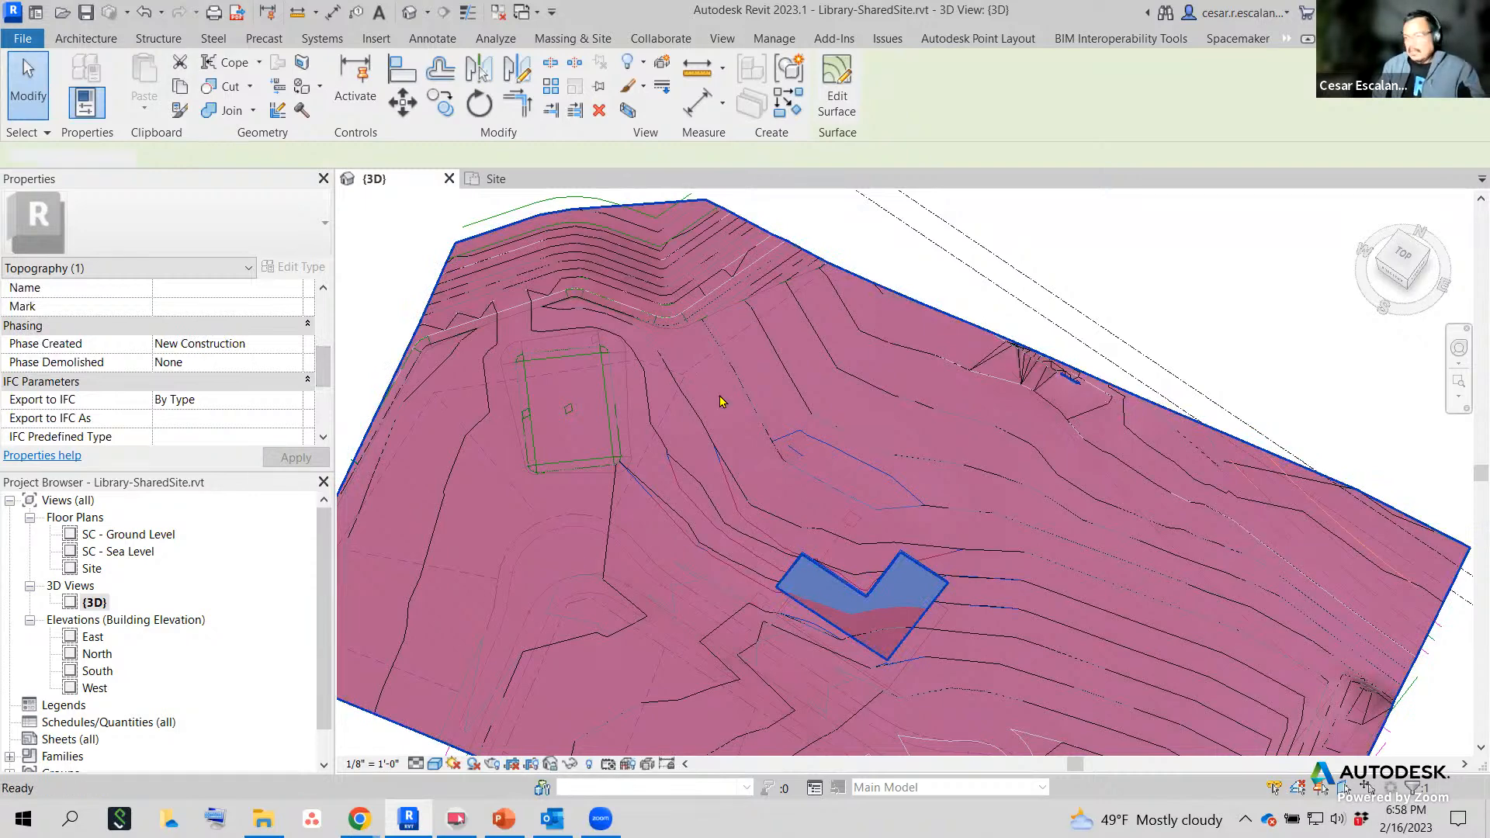
Set the 3D view's phase filter to Show Complete.
scroll(321, 371, "down", 5)
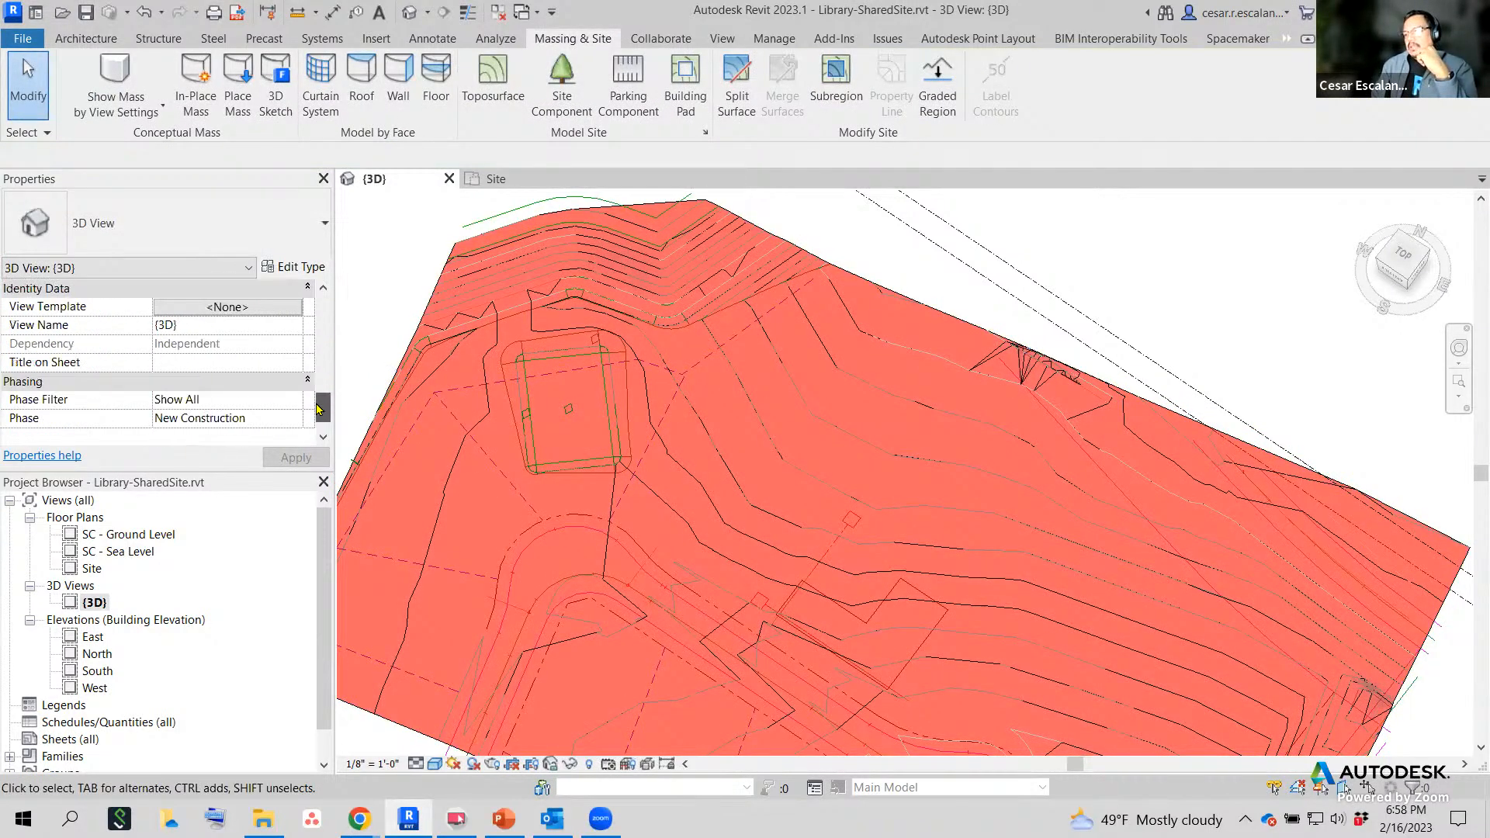
left_click(301, 400)
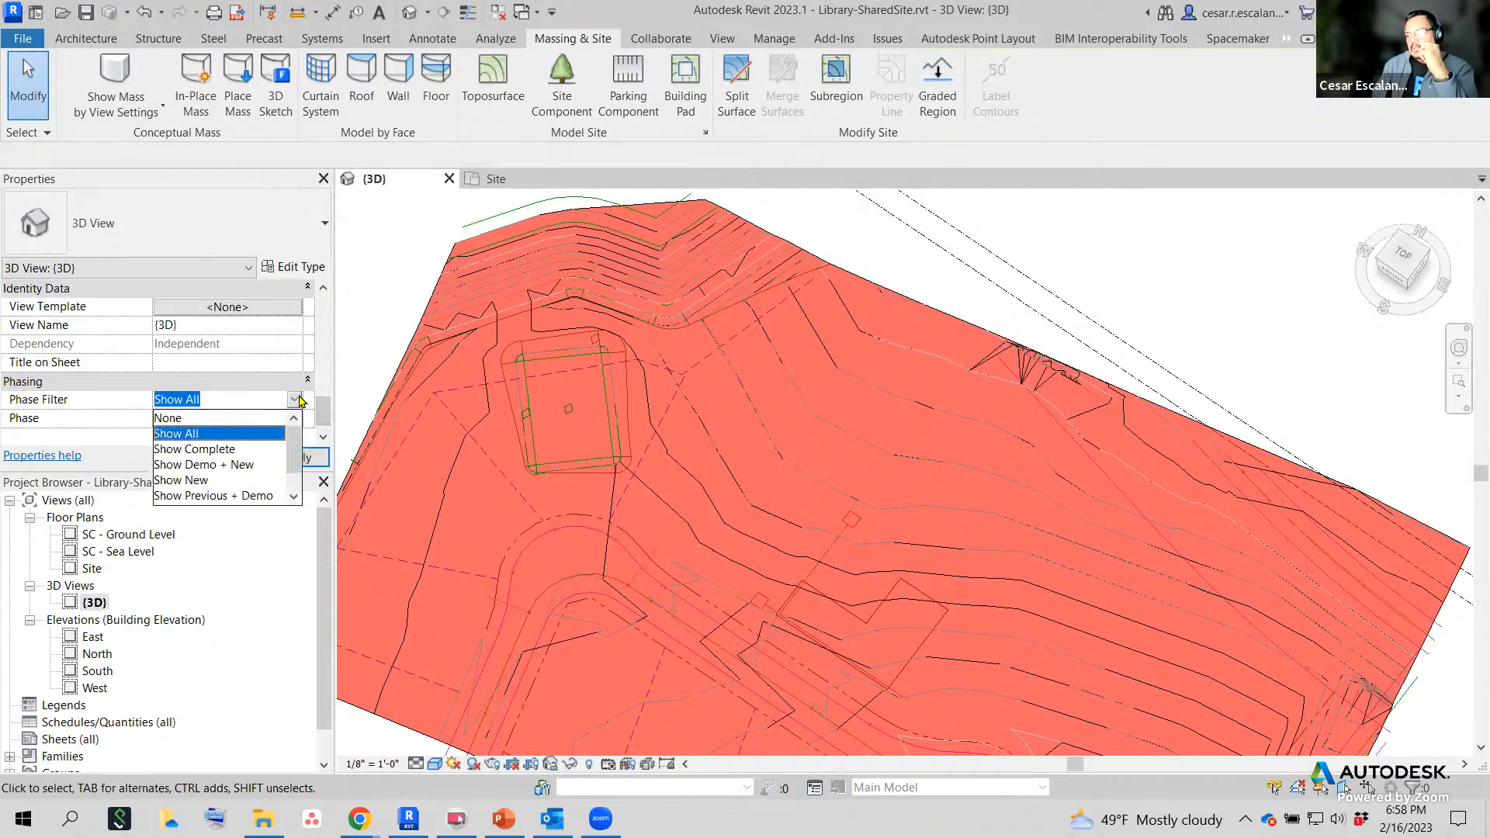
left_click(209, 448)
left_click(295, 457)
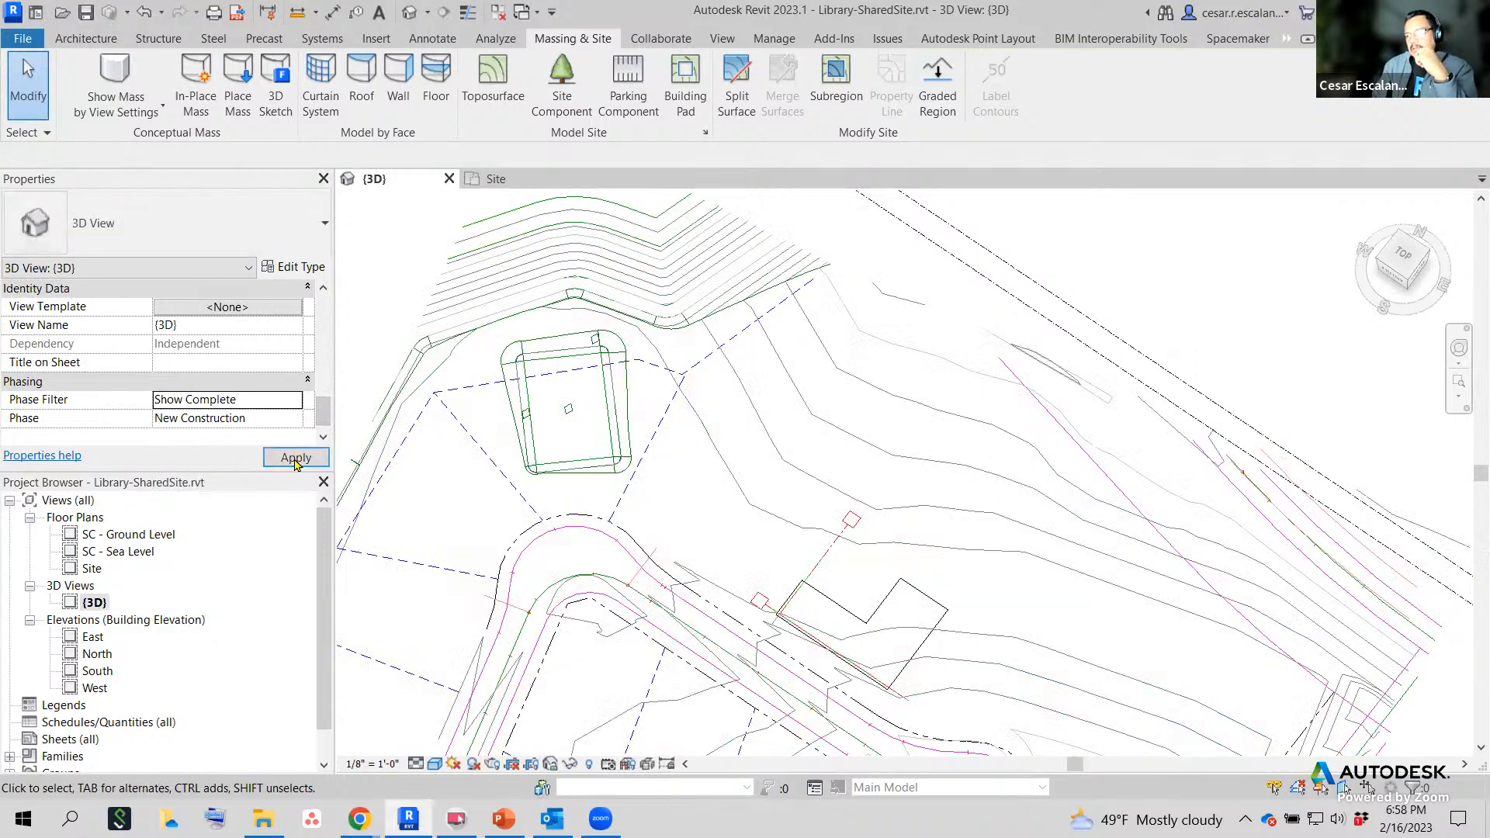
scroll(801, 451, "down", 2)
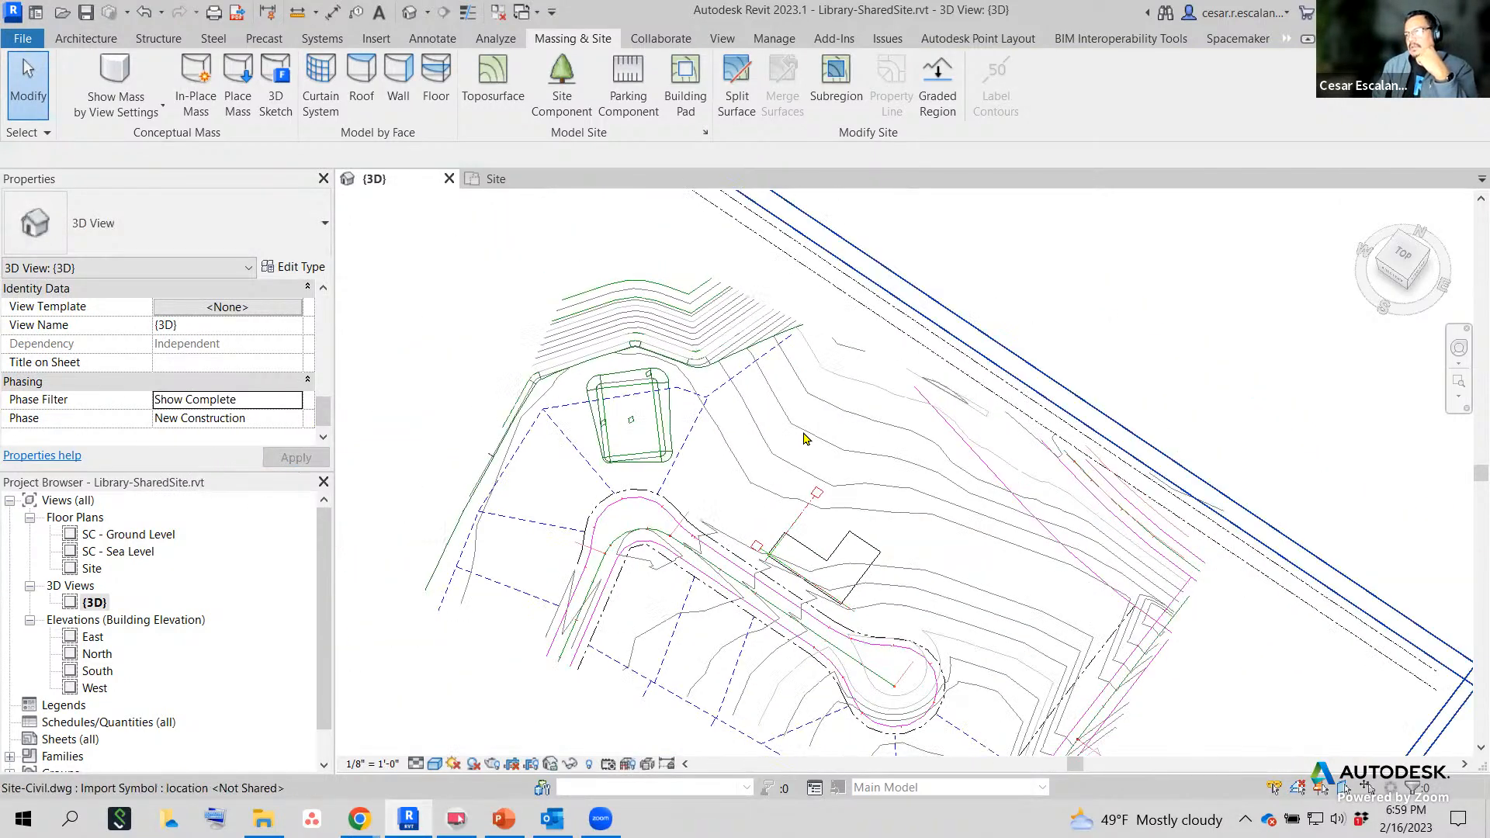
Undo the phase filter change and check the phasing properties of the existing topography.
left_click(143, 13)
left_click(846, 371)
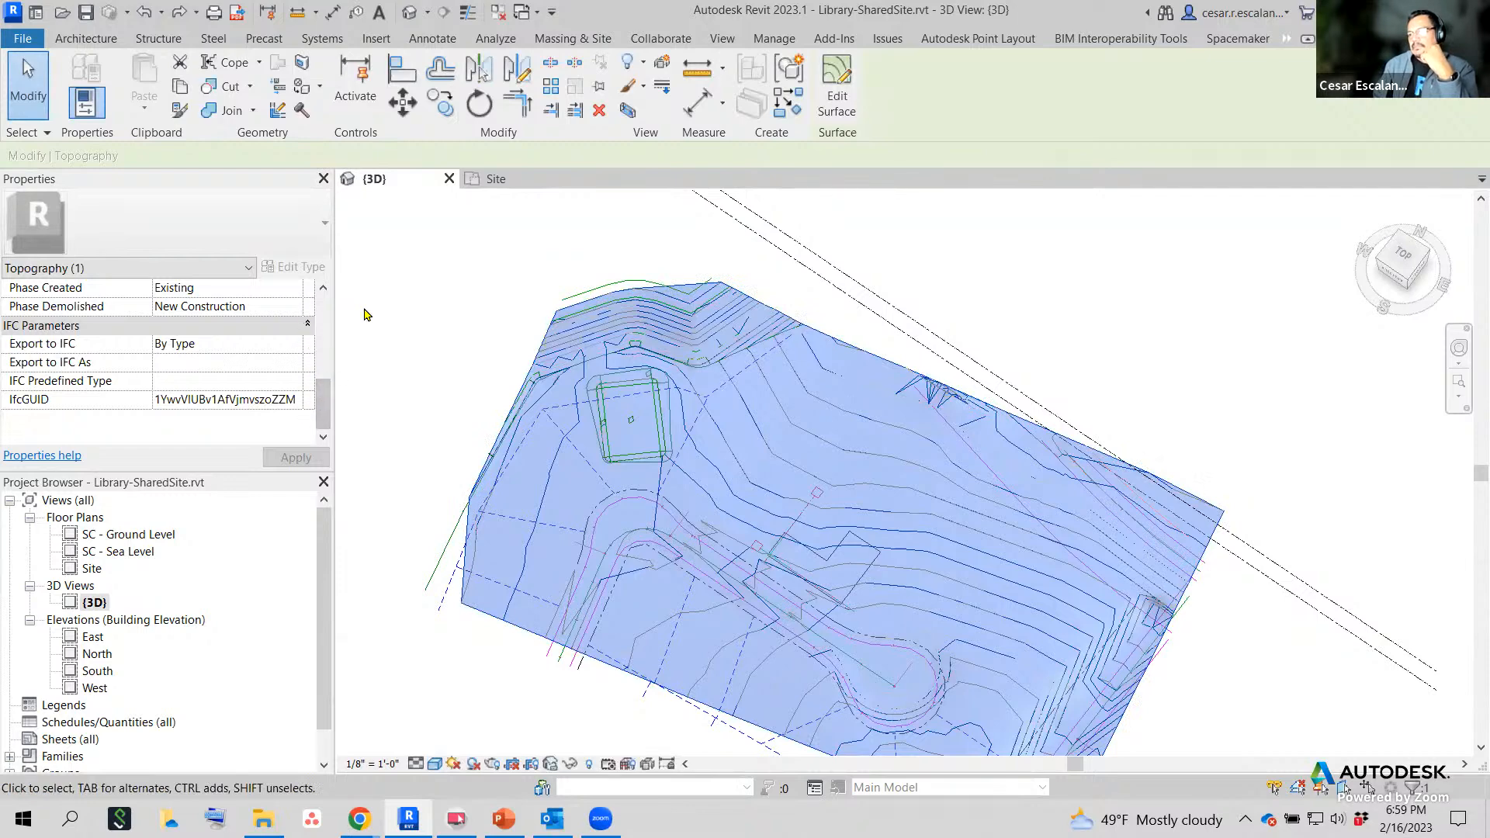
left_click(378, 356)
Apply the Show Complete phase filter to the 3D view again.
left_click_drag(322, 358, 304, 409)
left_click(294, 381)
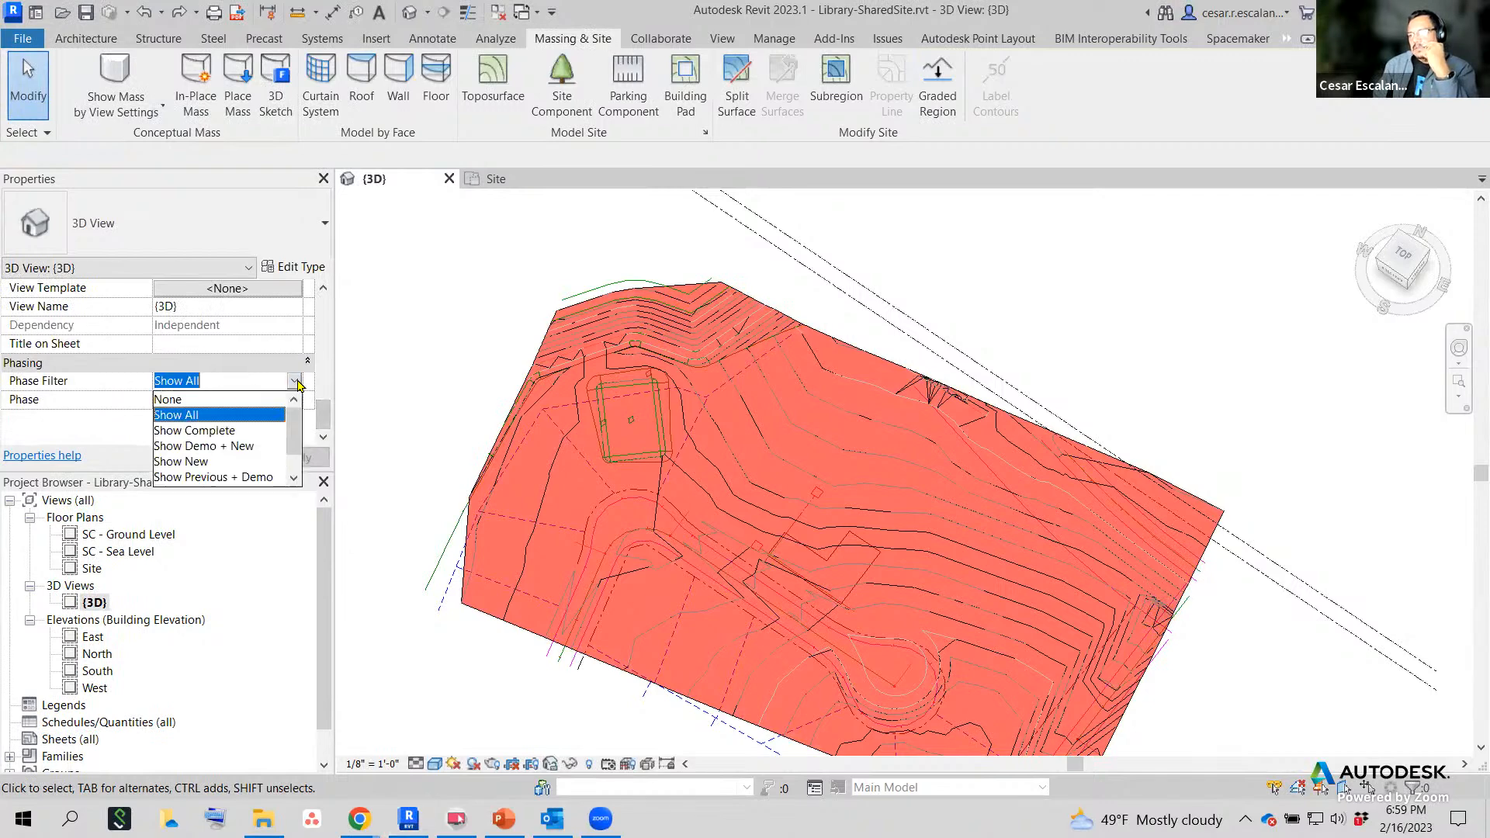
left_click(214, 429)
left_click(273, 457)
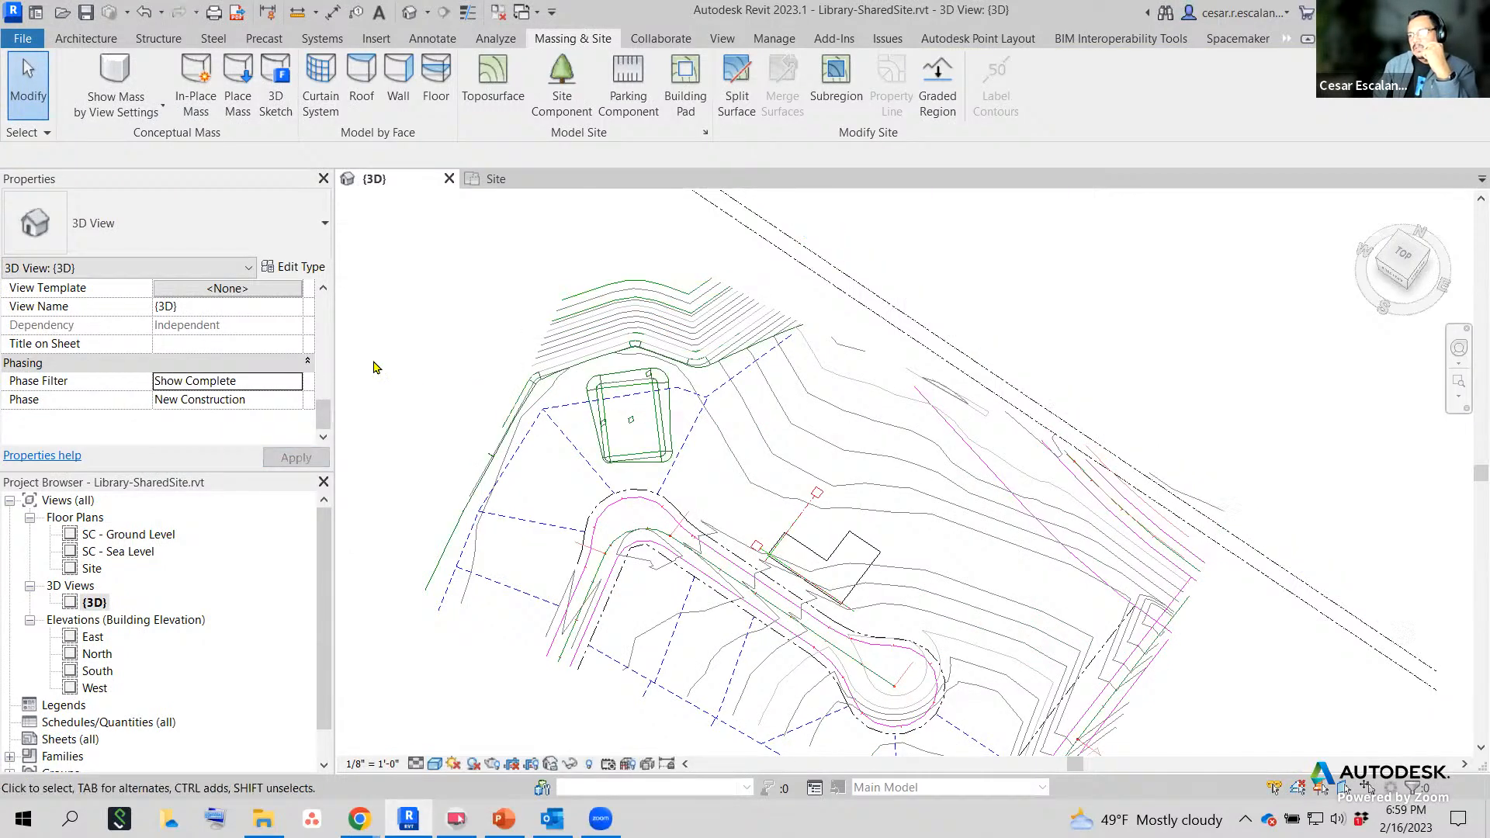
Review the view's phase options and set its phase filter back to Show All.
left_click(283, 399)
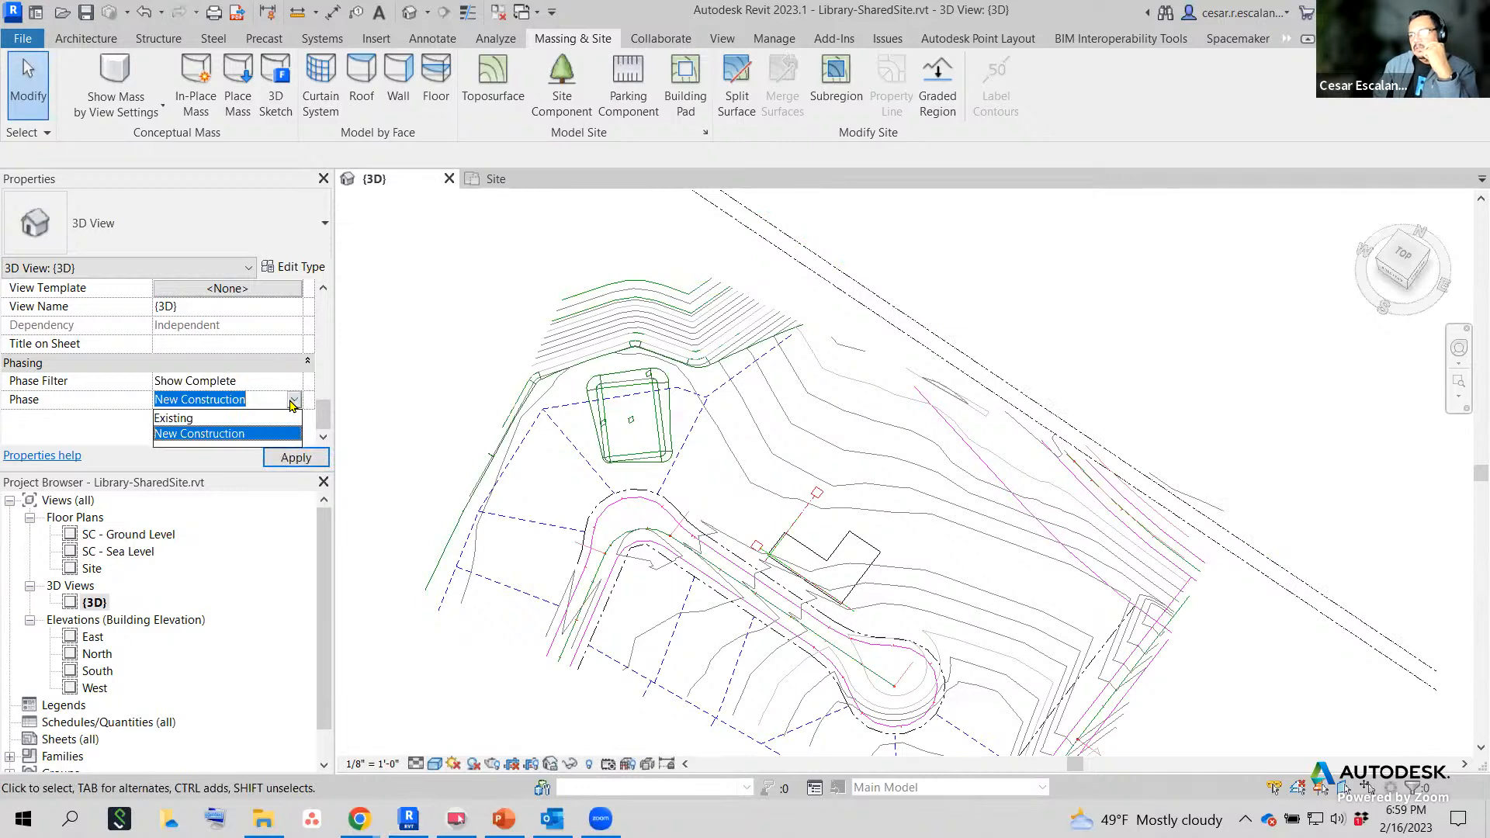
left_click(294, 398)
left_click(294, 380)
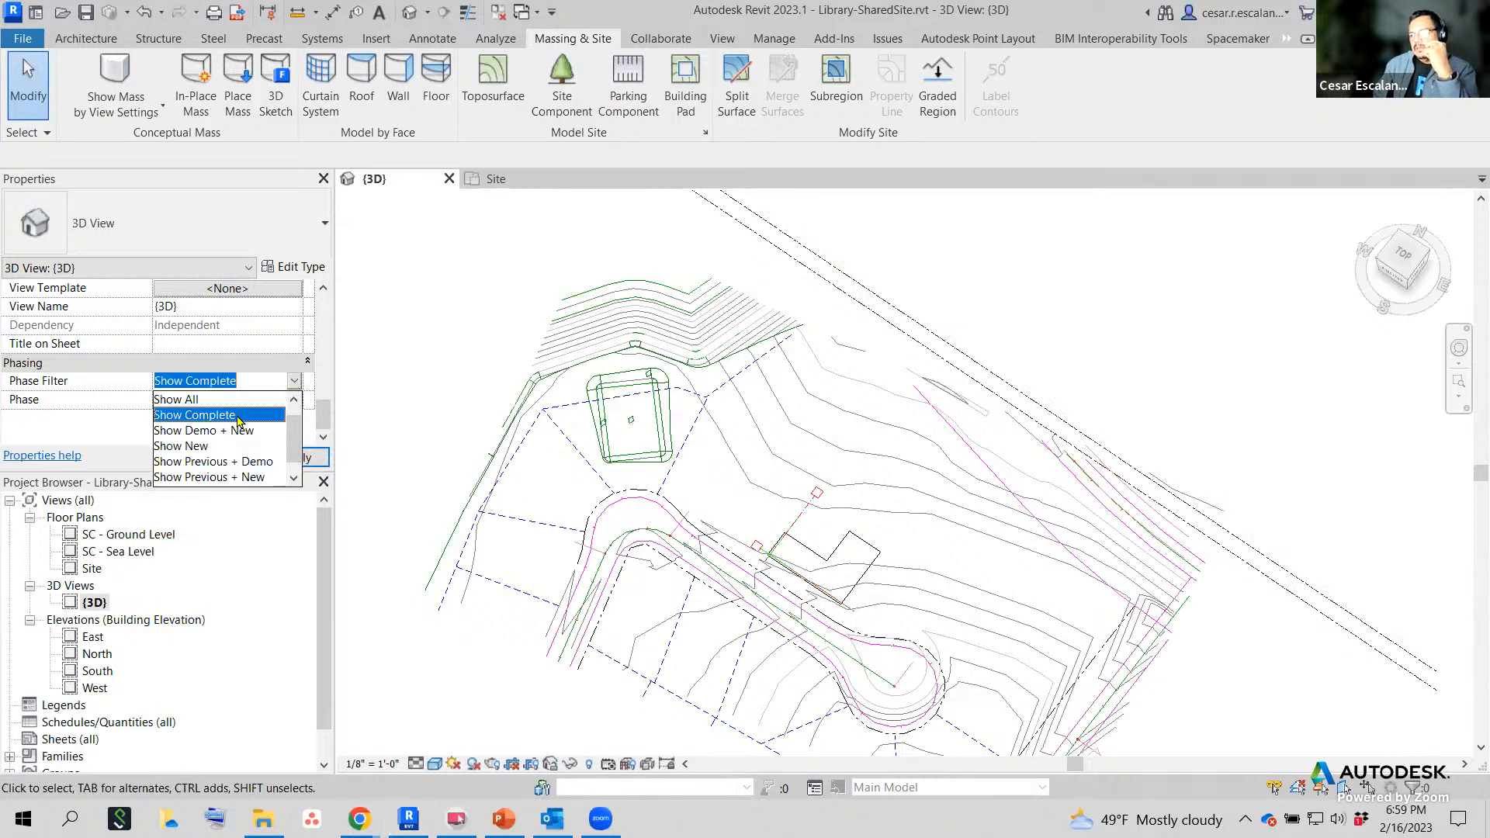
left_click(190, 399)
left_click(294, 457)
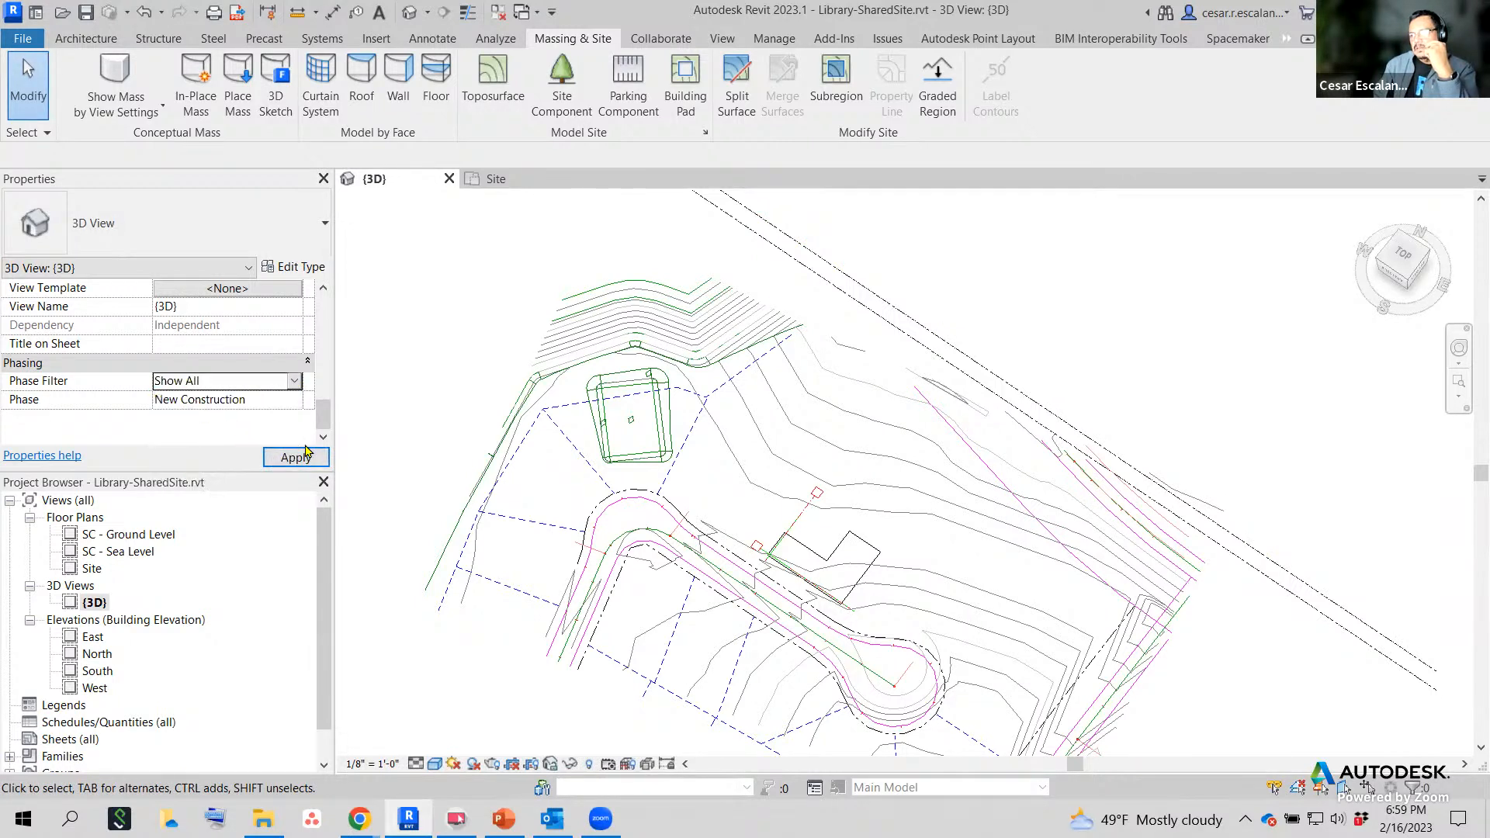
Check the existing topography's phasing, and undo the phase filter changes and the deletion of the New Construction surface.
left_click(854, 394)
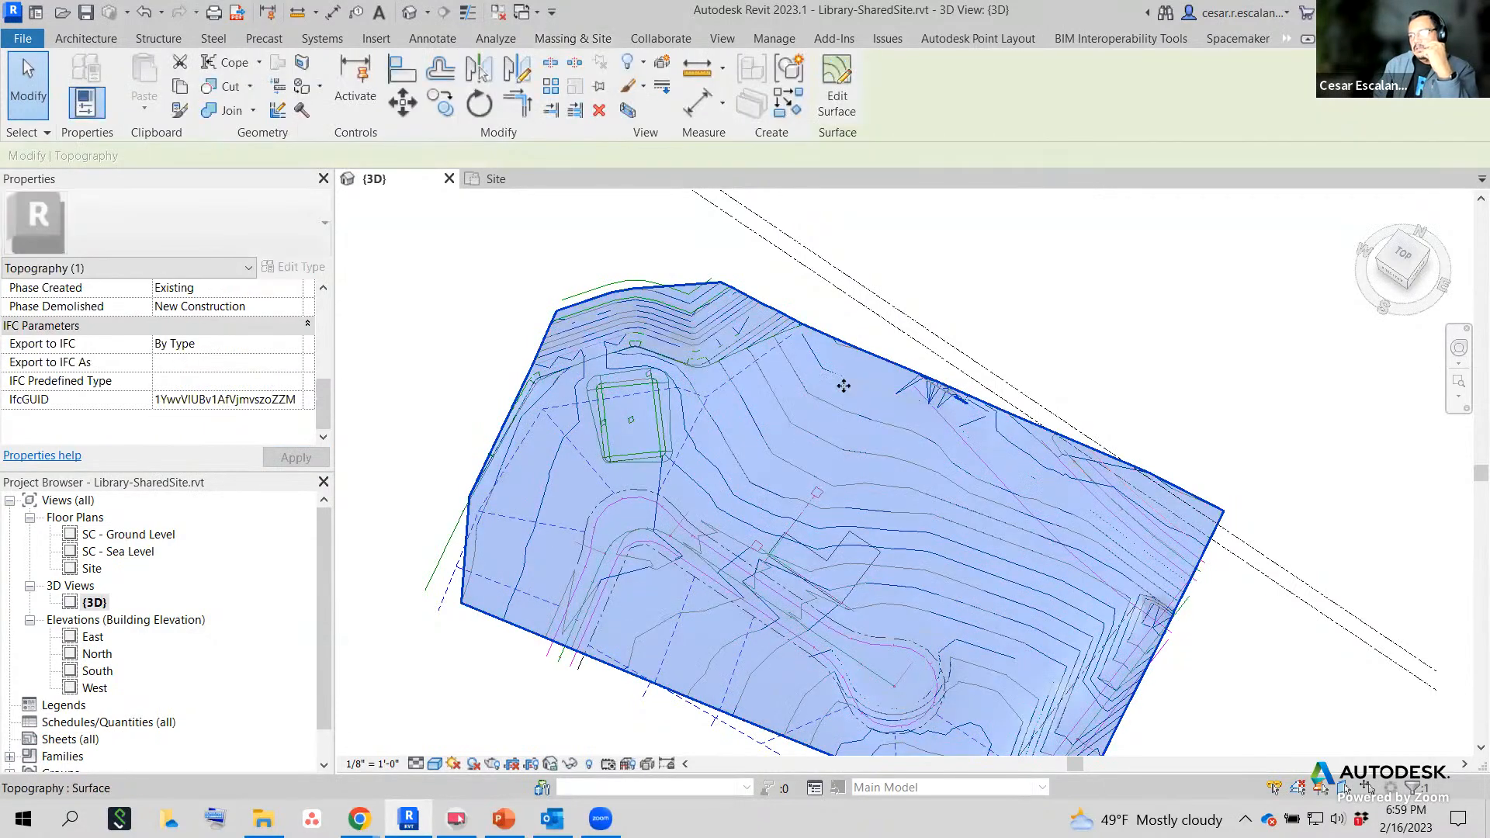
left_click(144, 14)
left_click(144, 18)
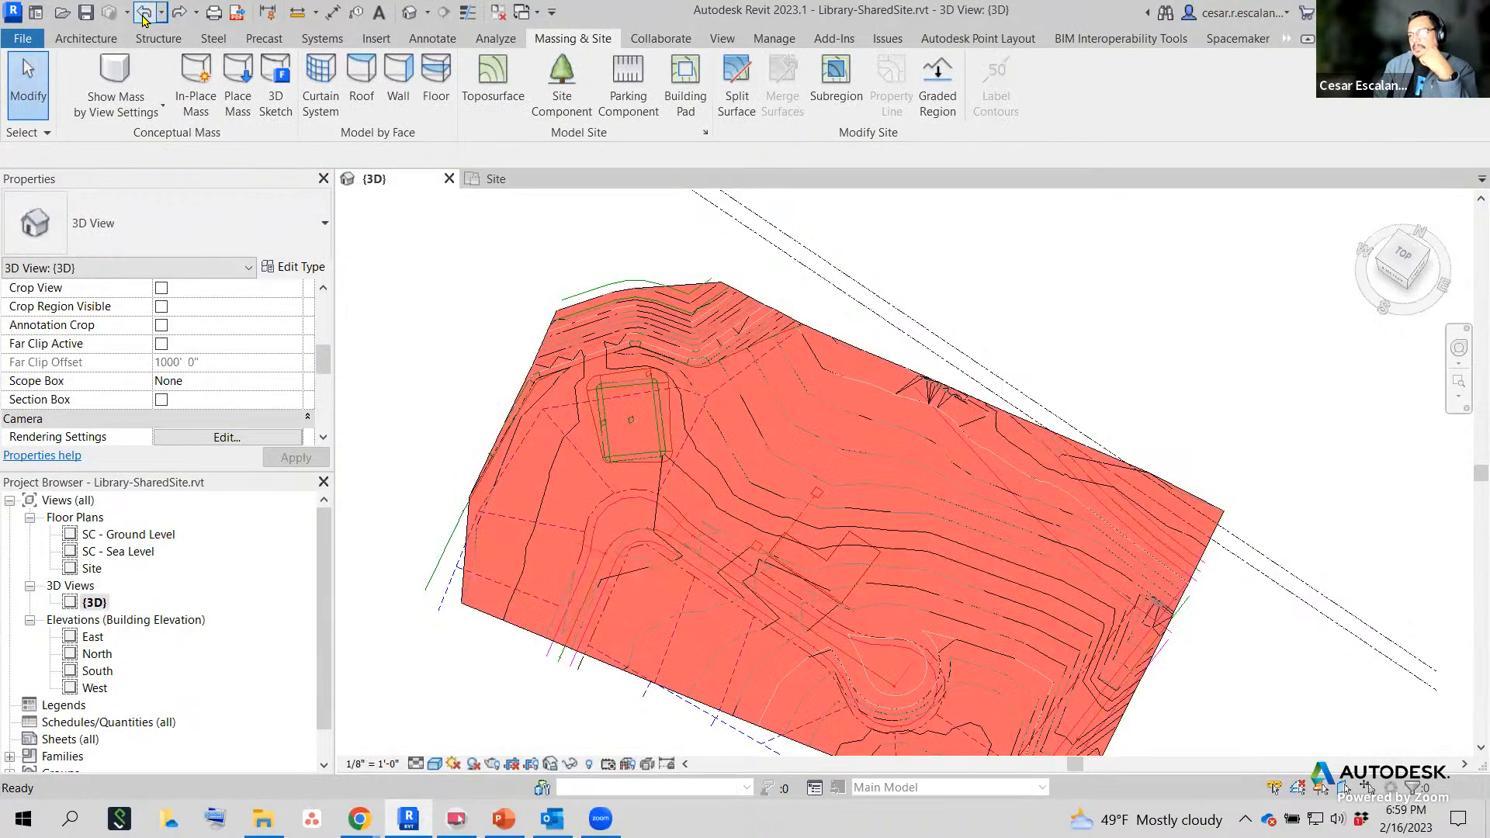
left_click(144, 17)
Select the New Construction topography and examine its phasing and cut/fill properties across the whole site.
left_click(879, 338)
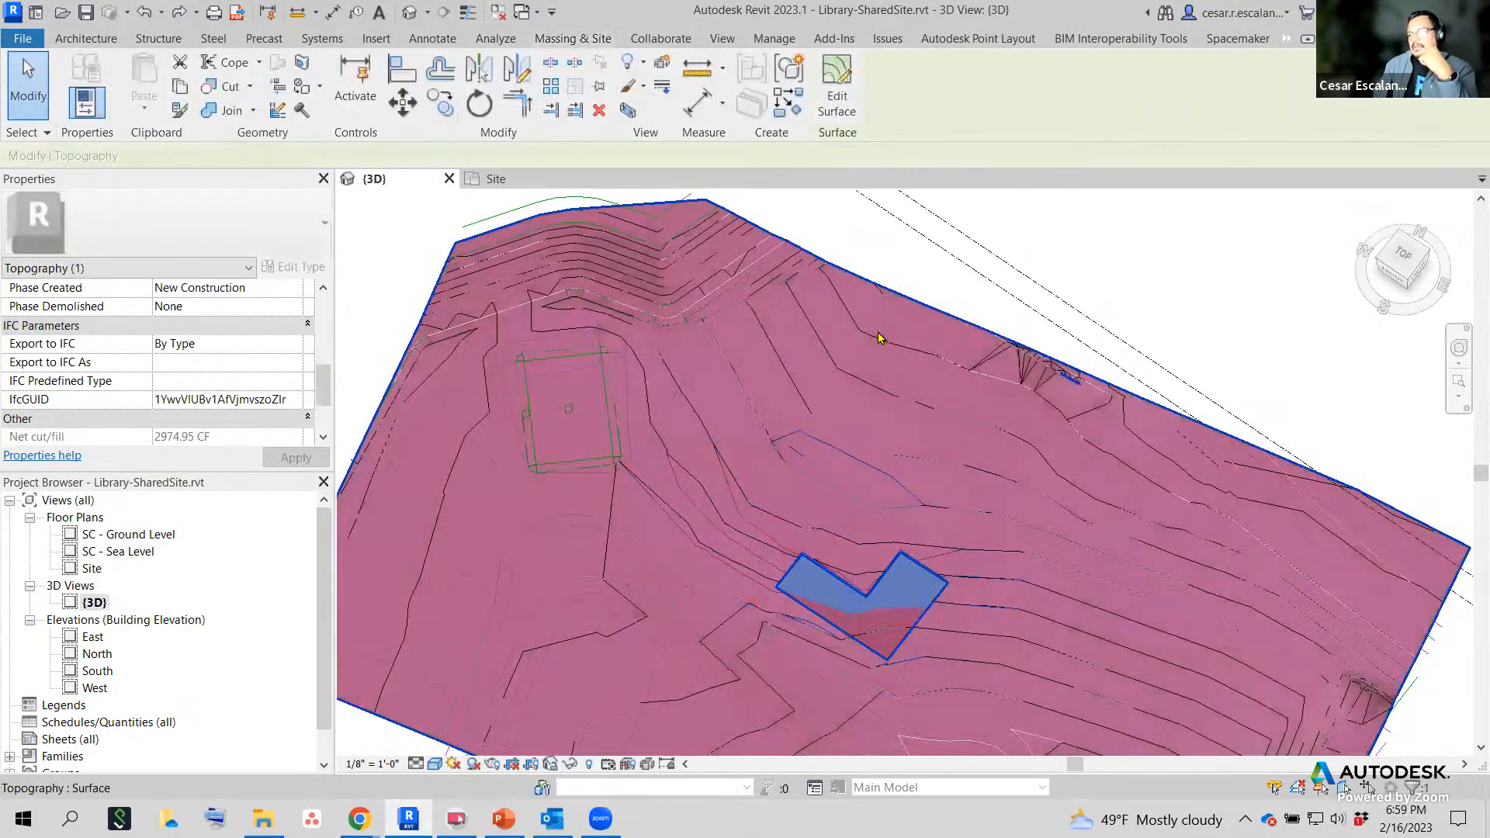
scroll(885, 347, "down", 2)
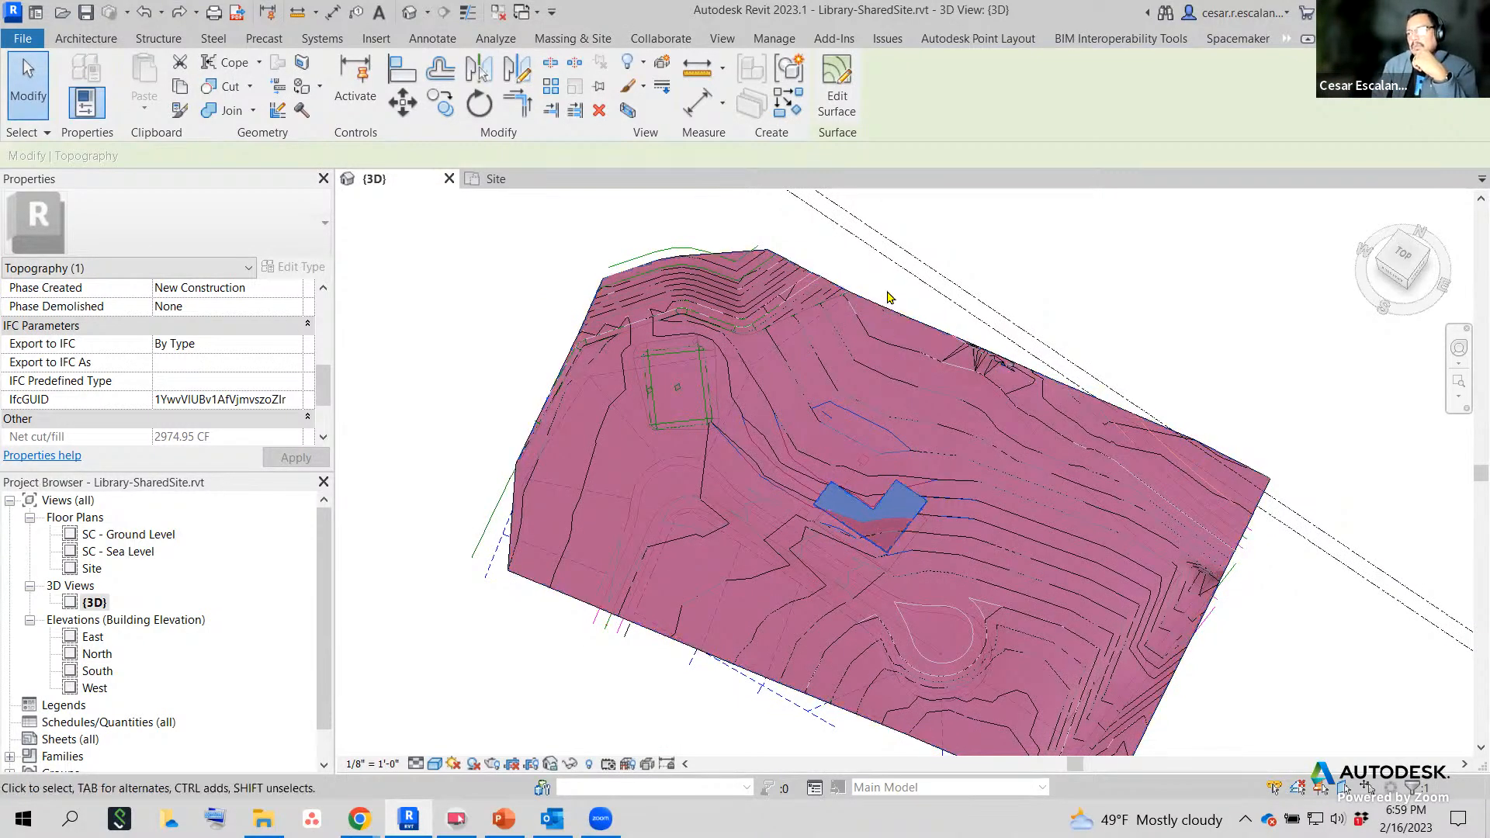
key("Escape")
left_click(895, 356)
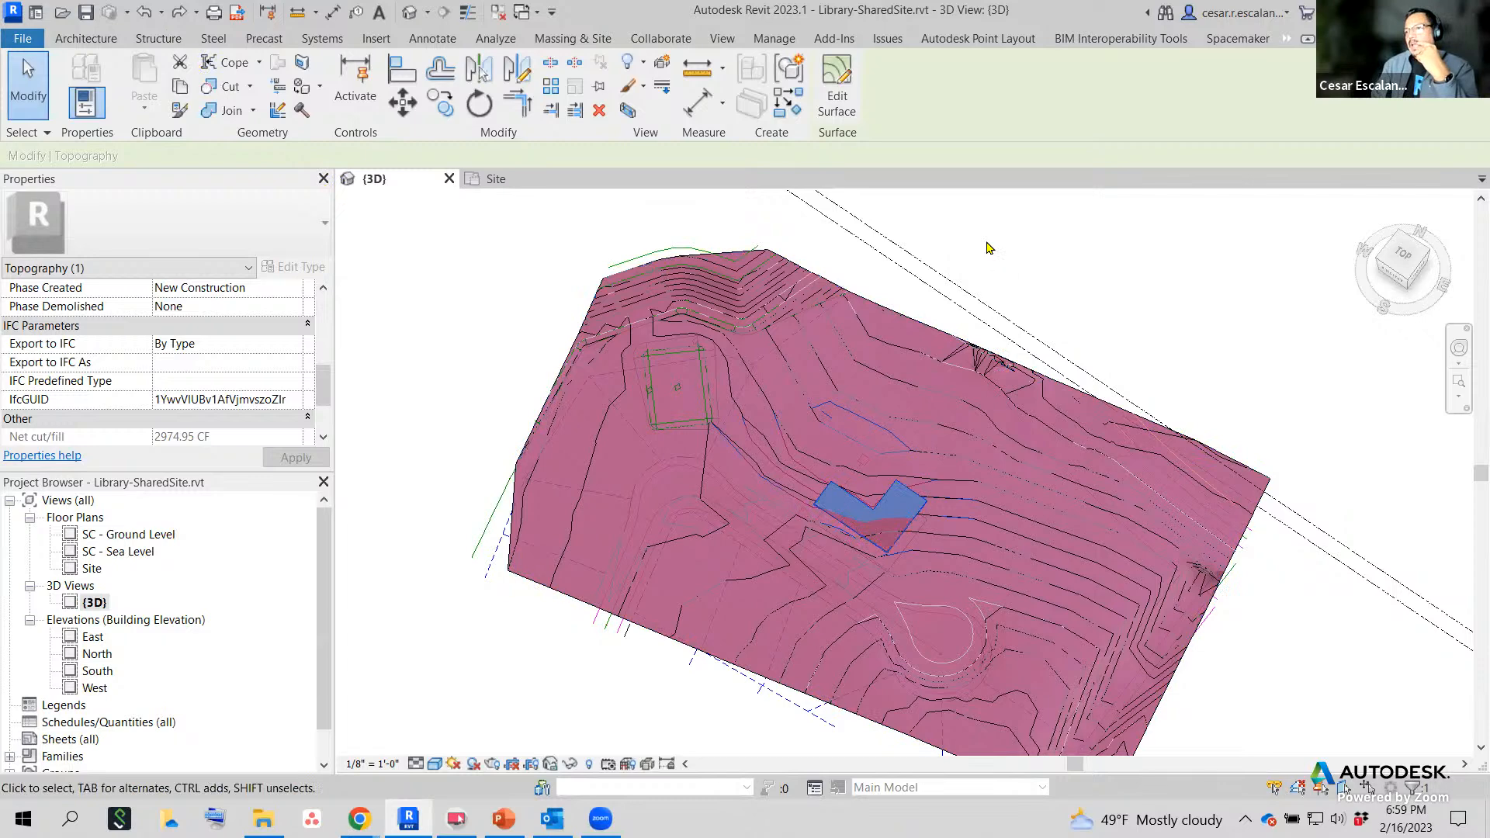
Select and clear the New Construction topography repeatedly to compare its full-site surface with the graded area.
left_click(998, 281)
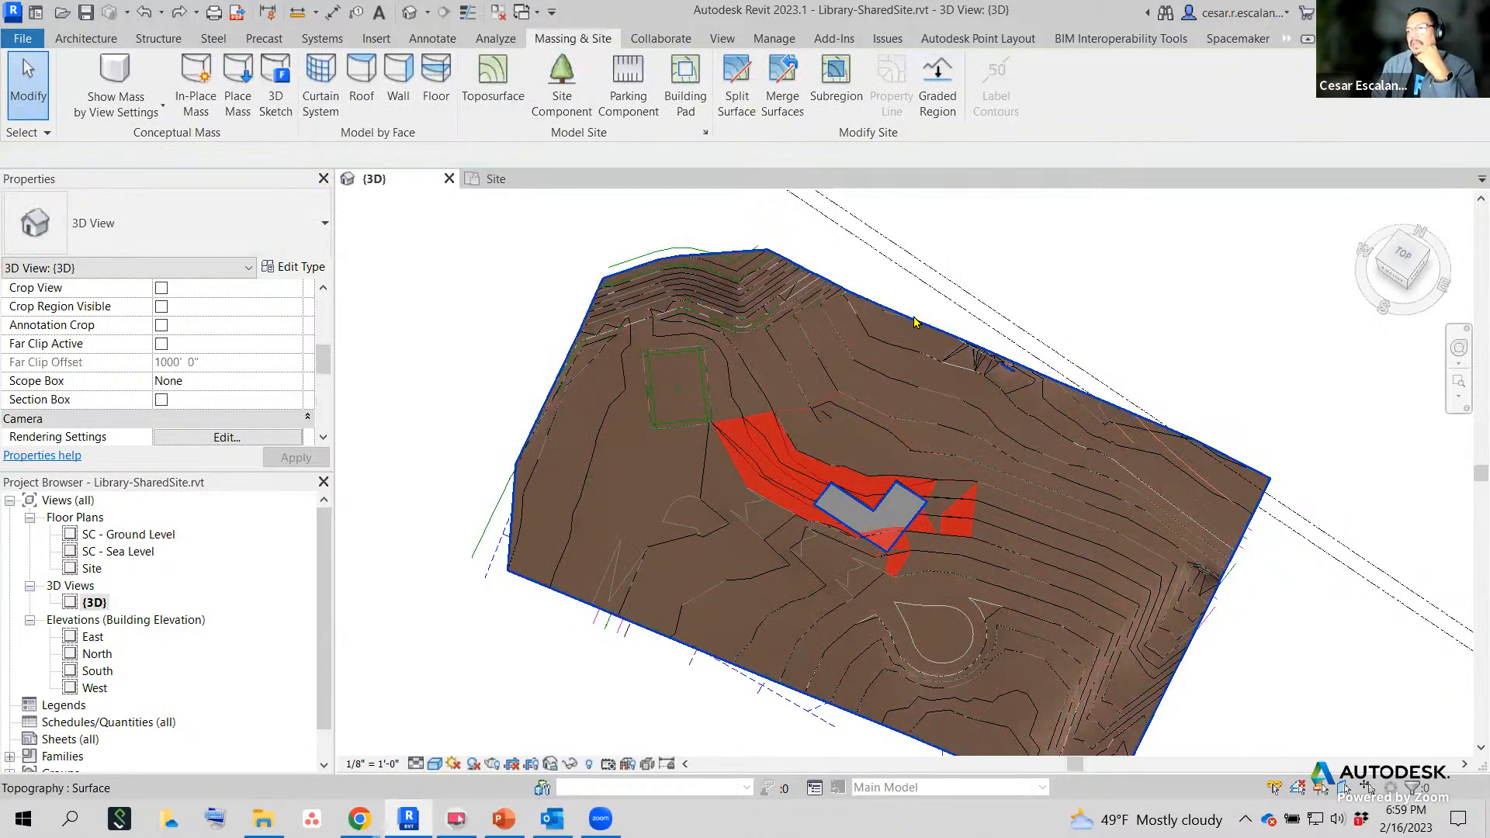
left_click(914, 322)
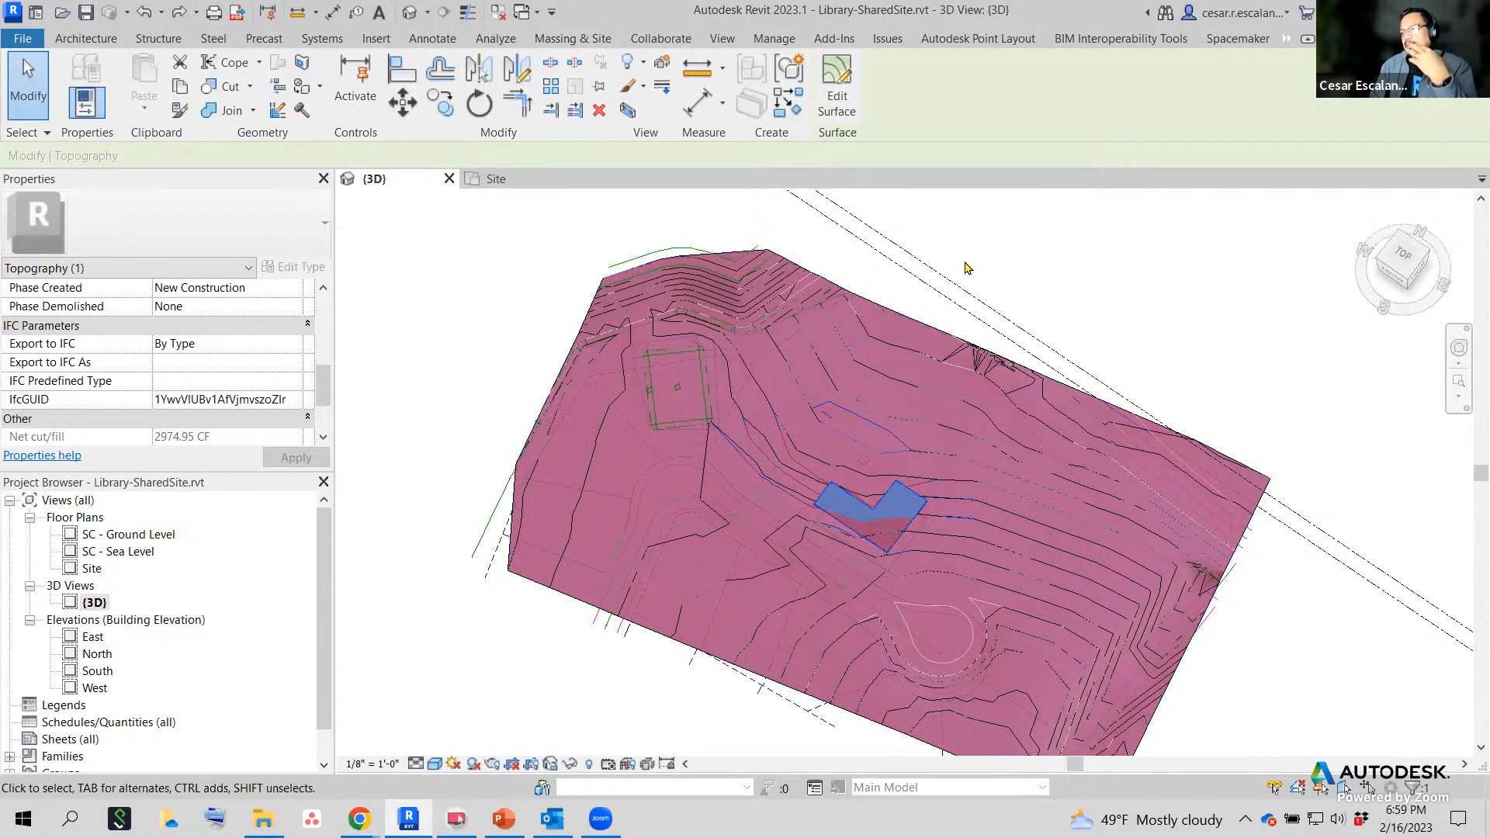
left_click(859, 283)
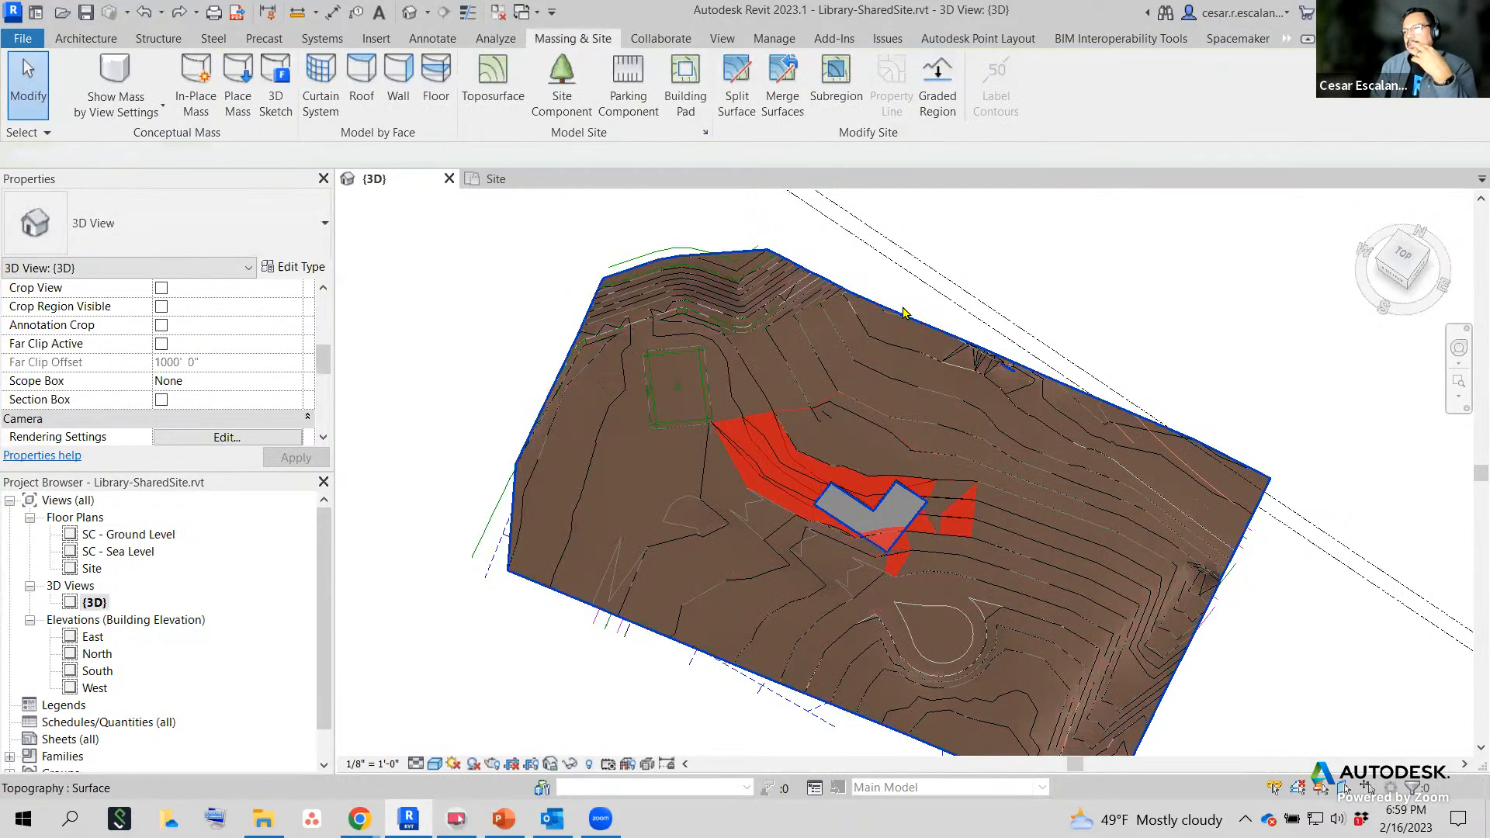
left_click(761, 270)
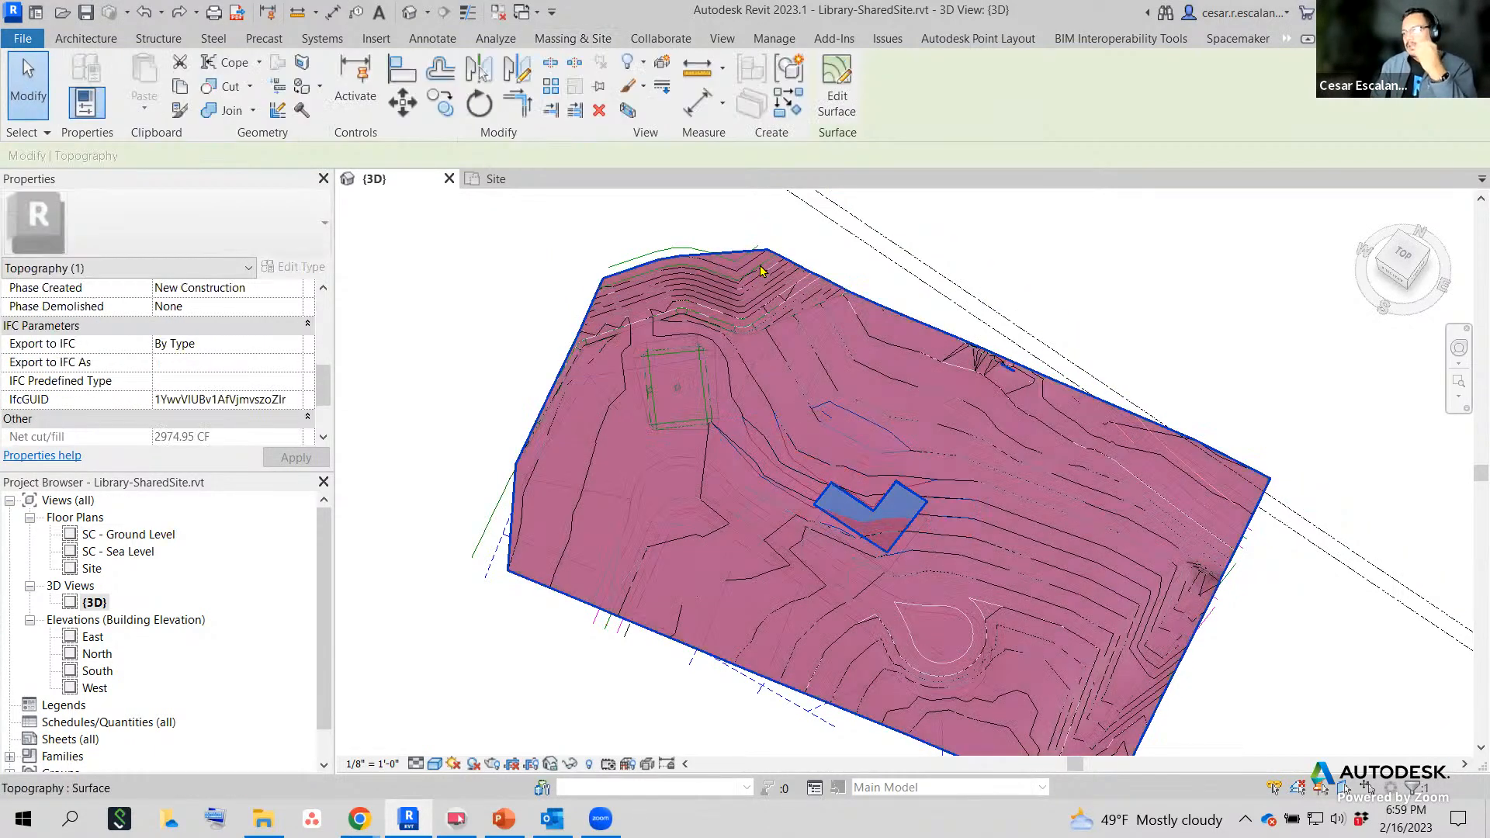
left_click(536, 303)
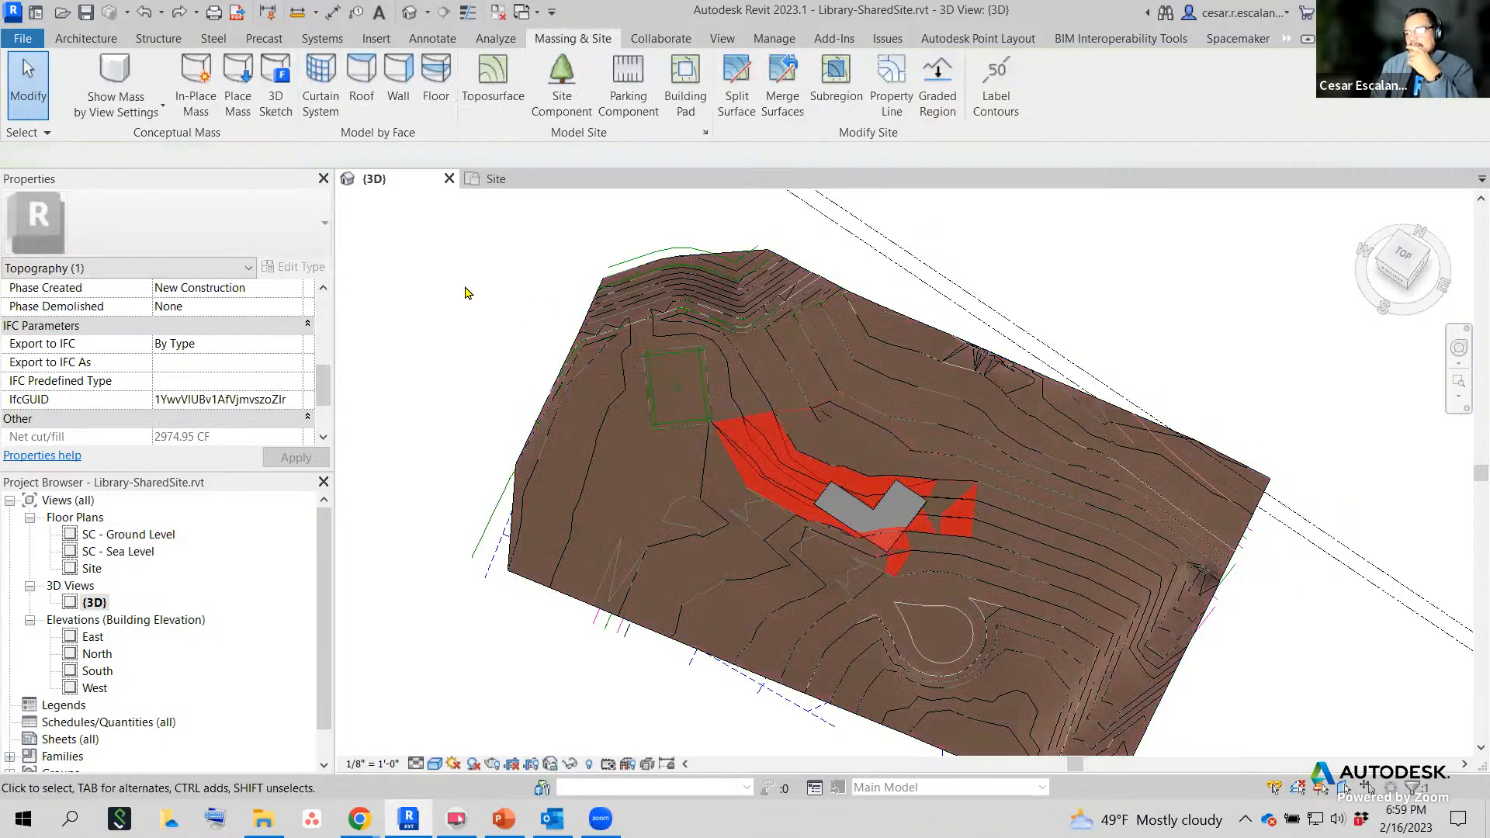
left_click(768, 321)
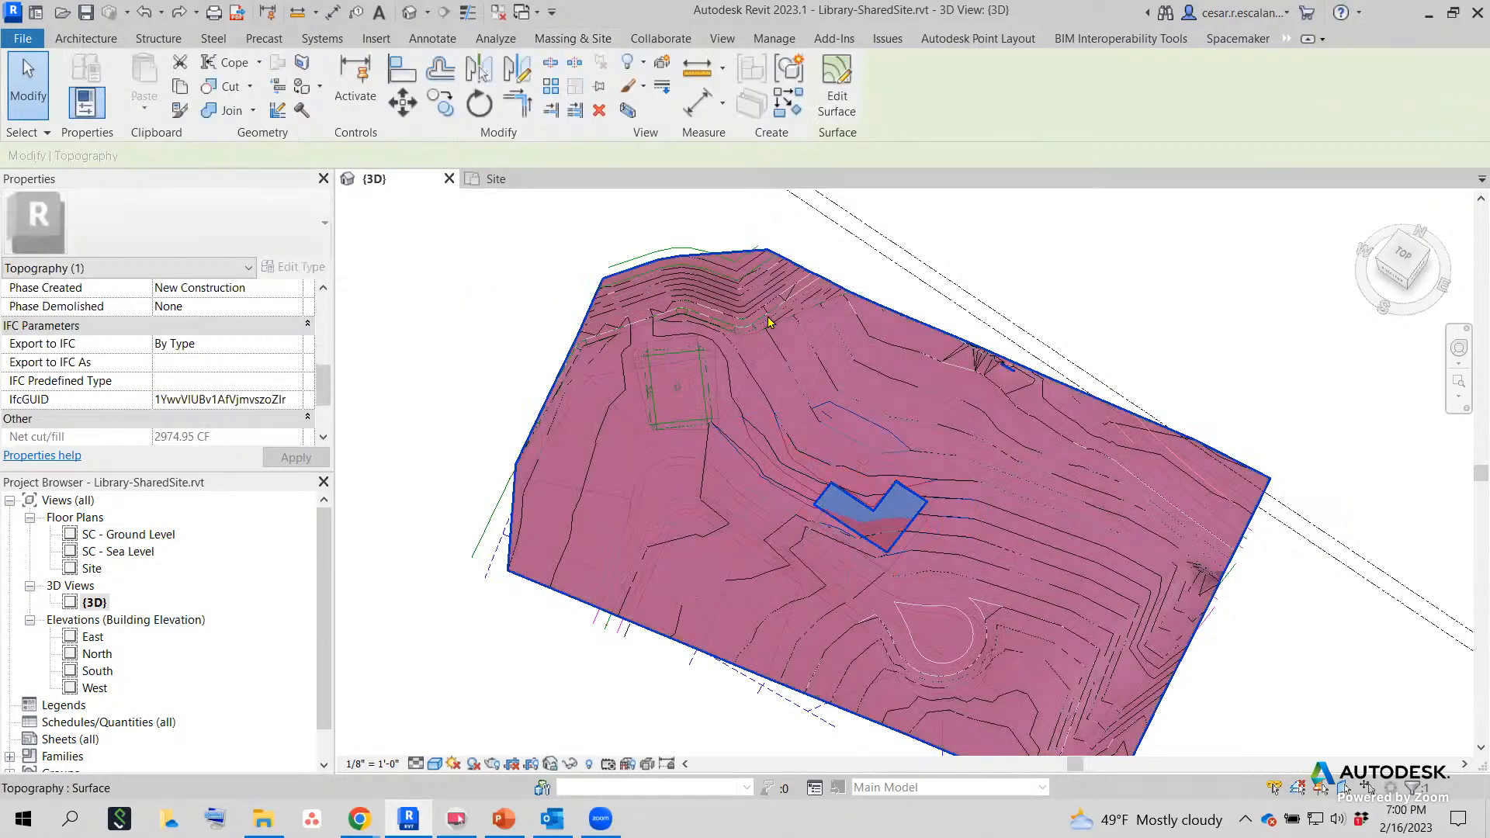
left_click(461, 348)
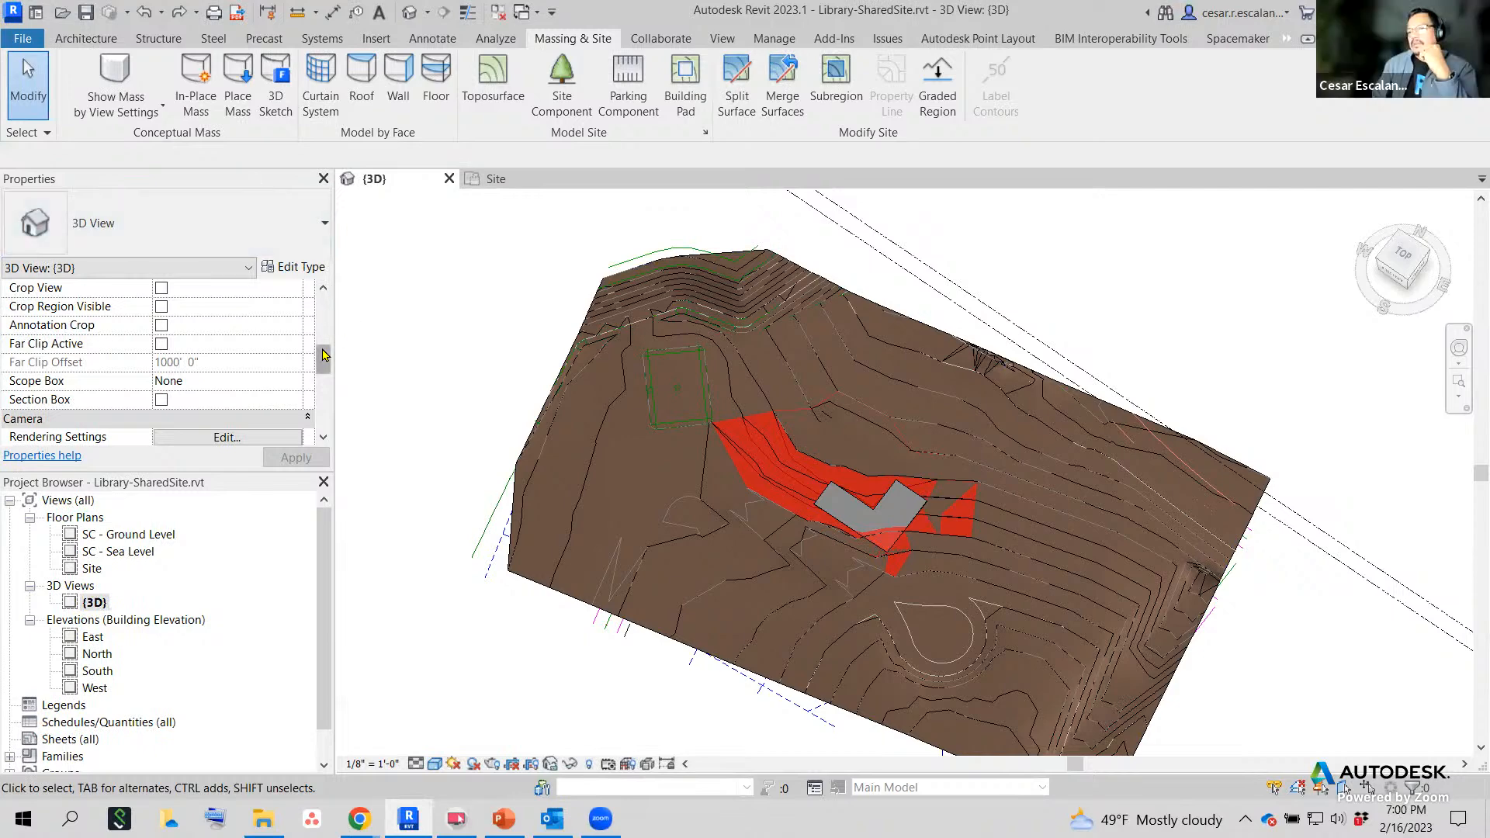
Review the phase filter options available for the 3D view, keeping Show All.
left_click_drag(323, 355, 319, 412)
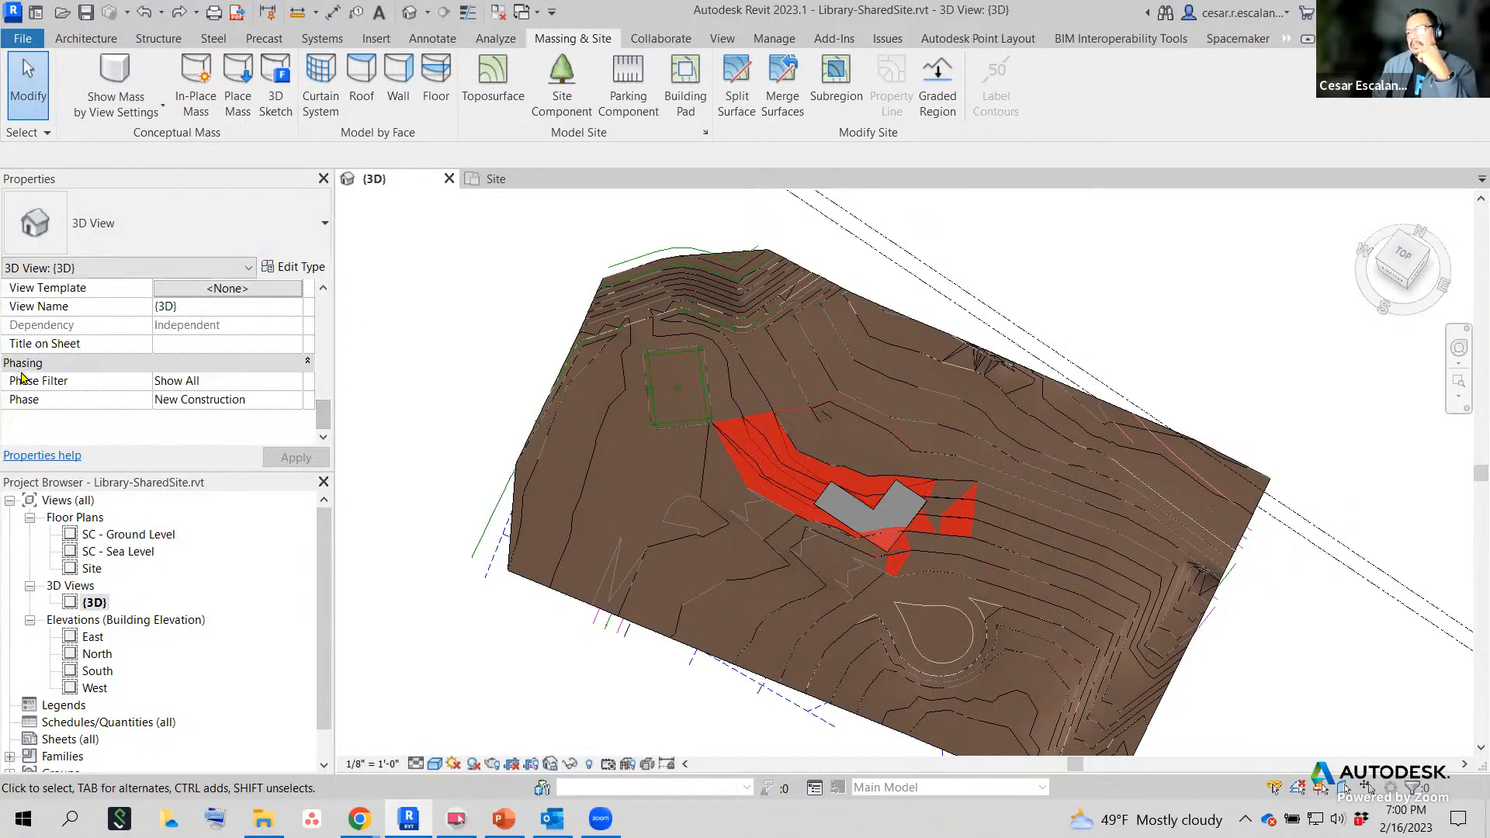
left_click(276, 384)
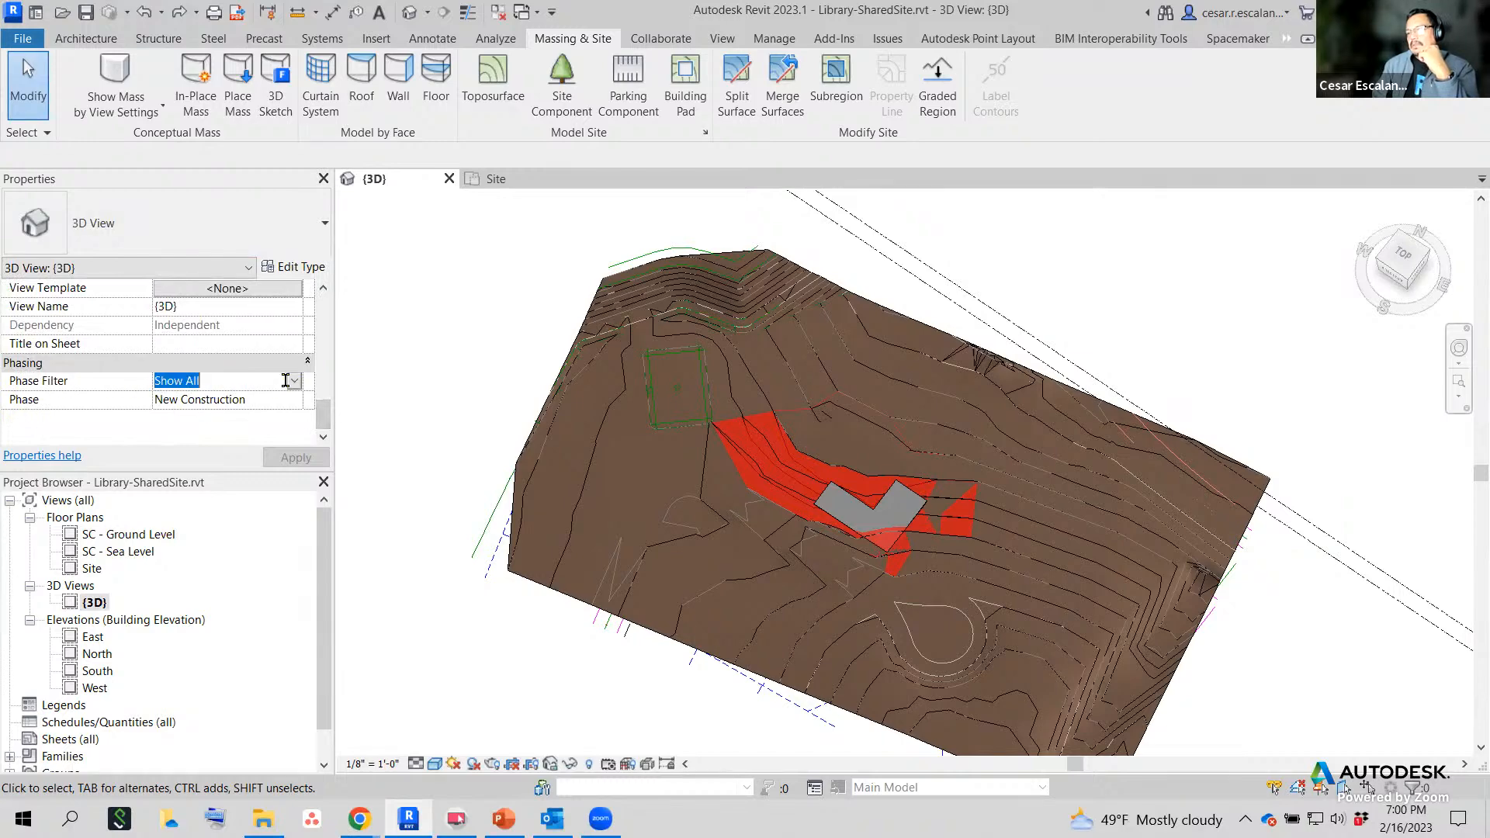
left_click(297, 381)
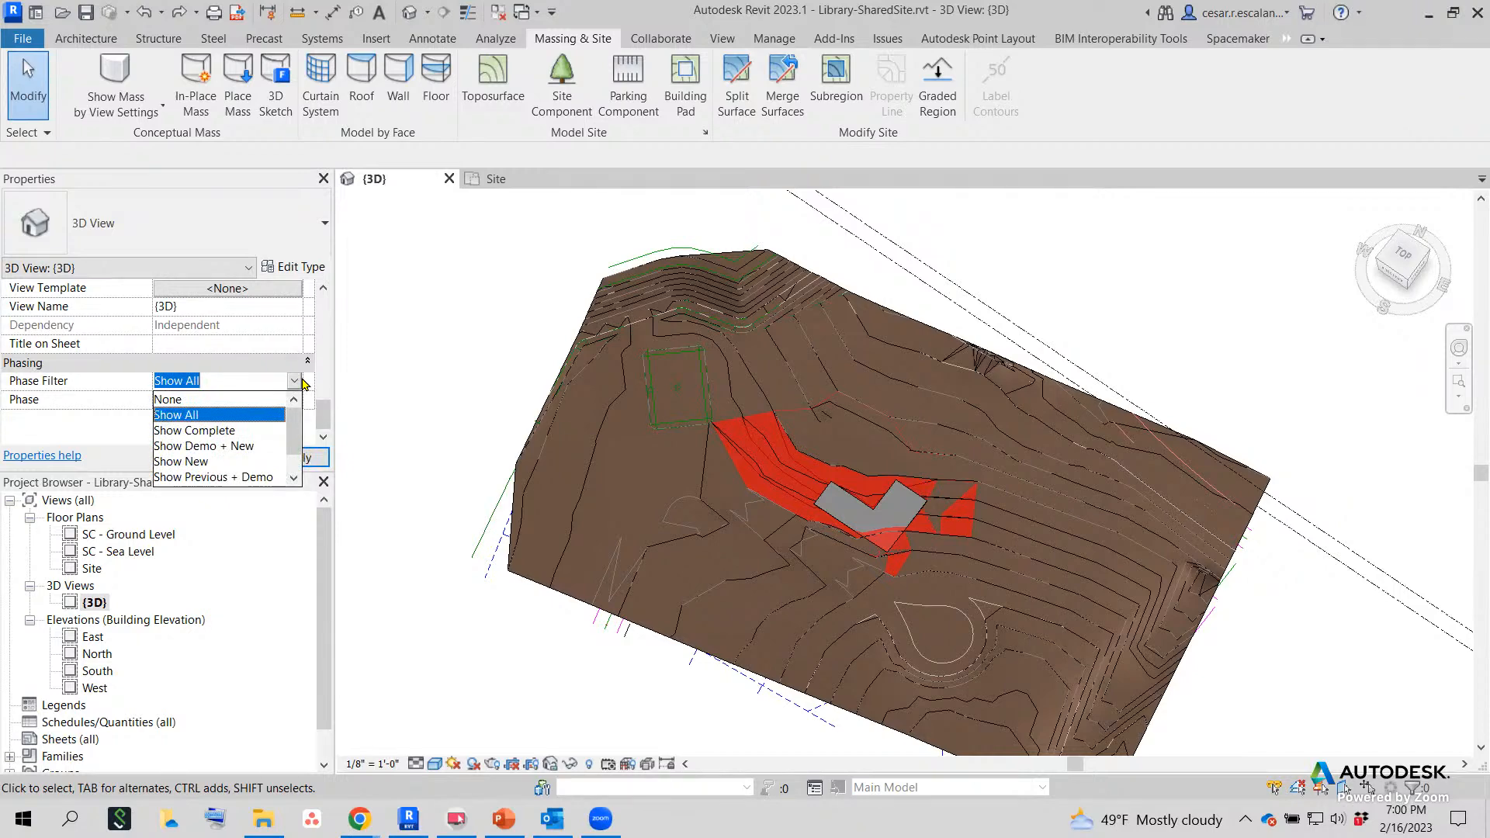
left_click(303, 382)
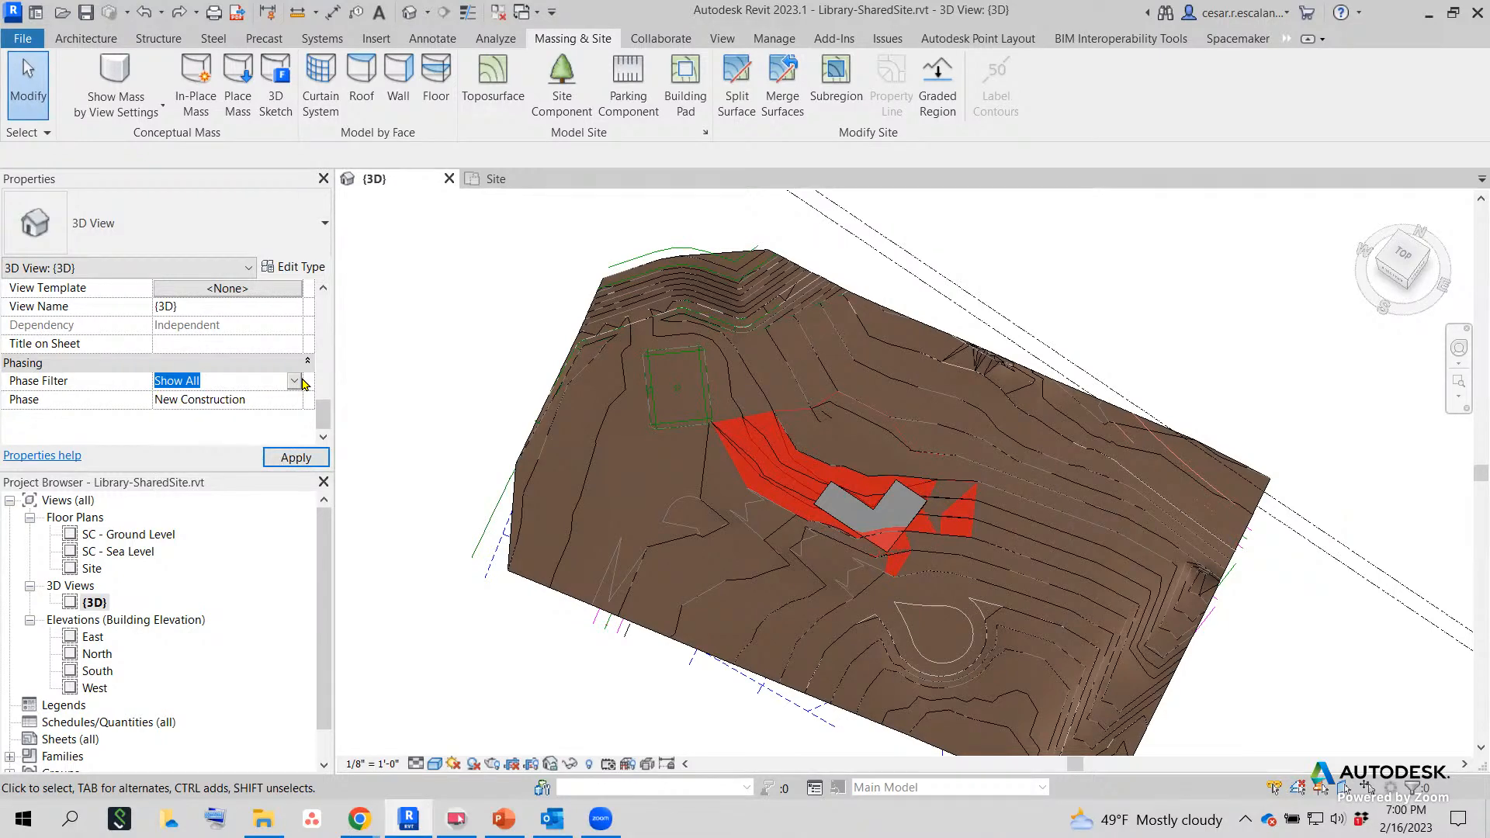
Select the site objects by the southwest corner and filter the selection to Topography only, excluding Site-Civil.dwg, then clear it.
scroll(534, 602, "up", 5)
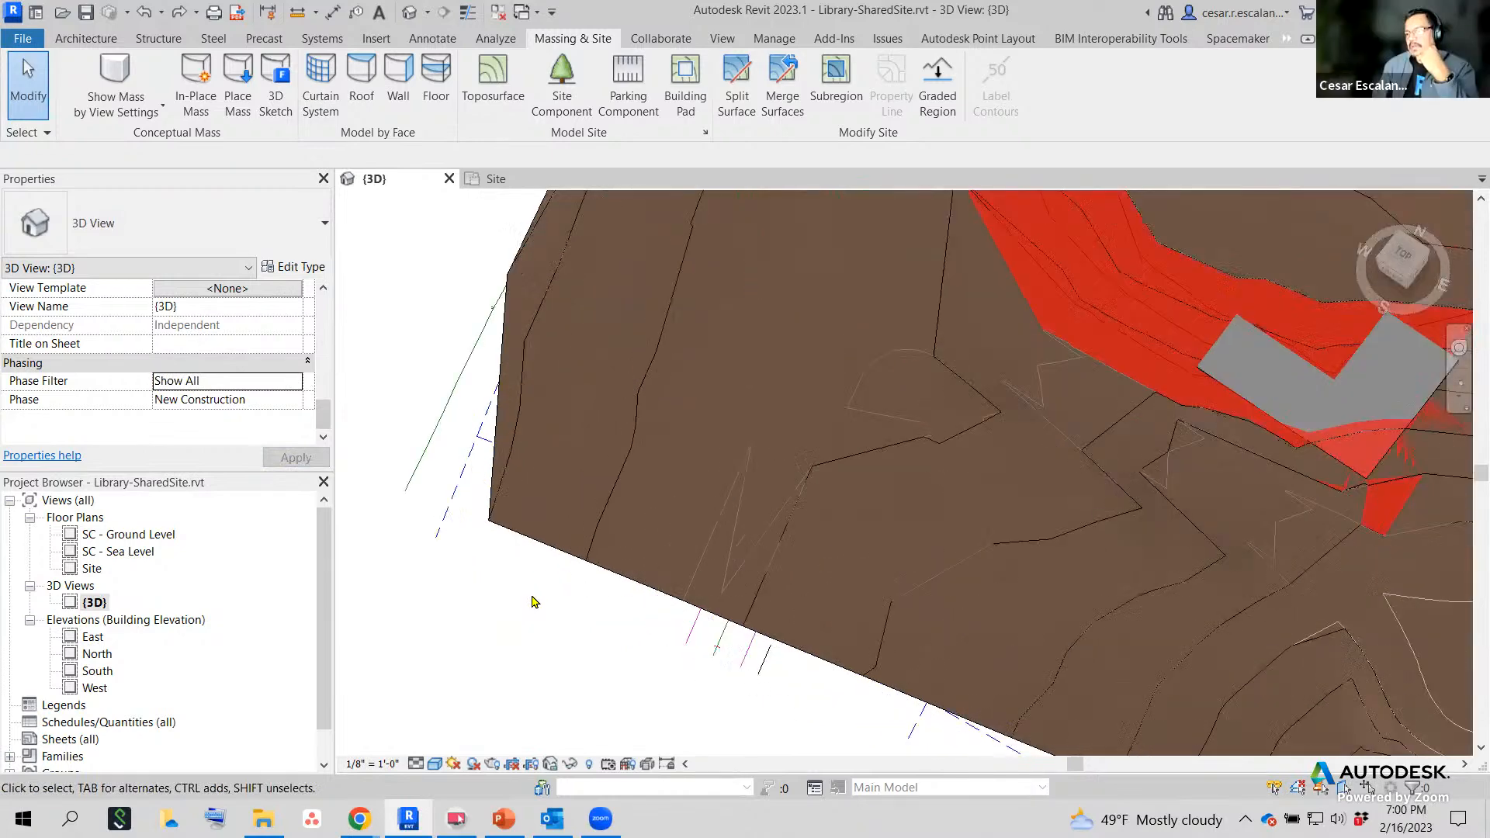
scroll(533, 602, "up", 1)
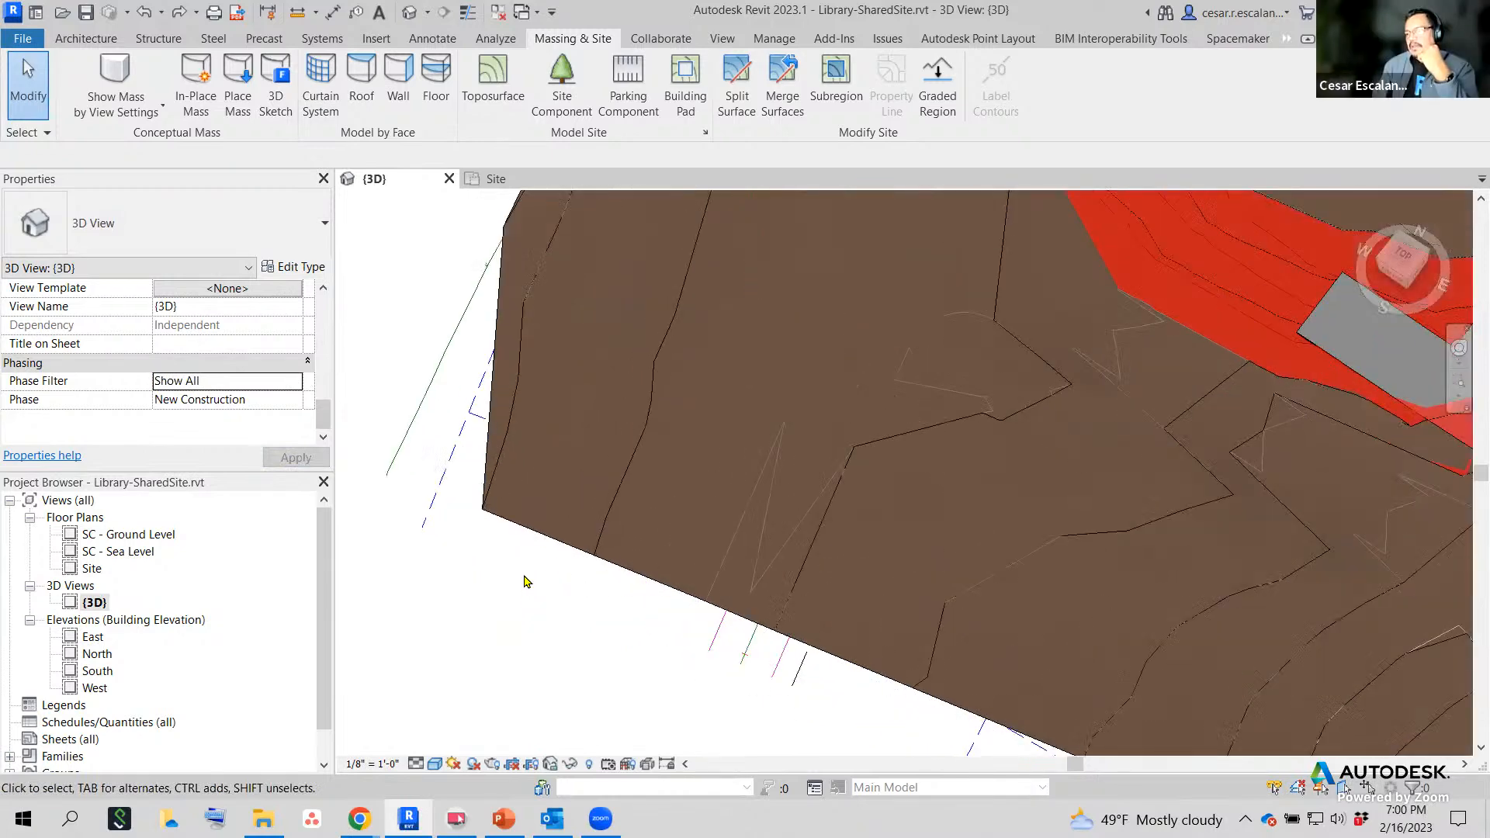
left_click(468, 487)
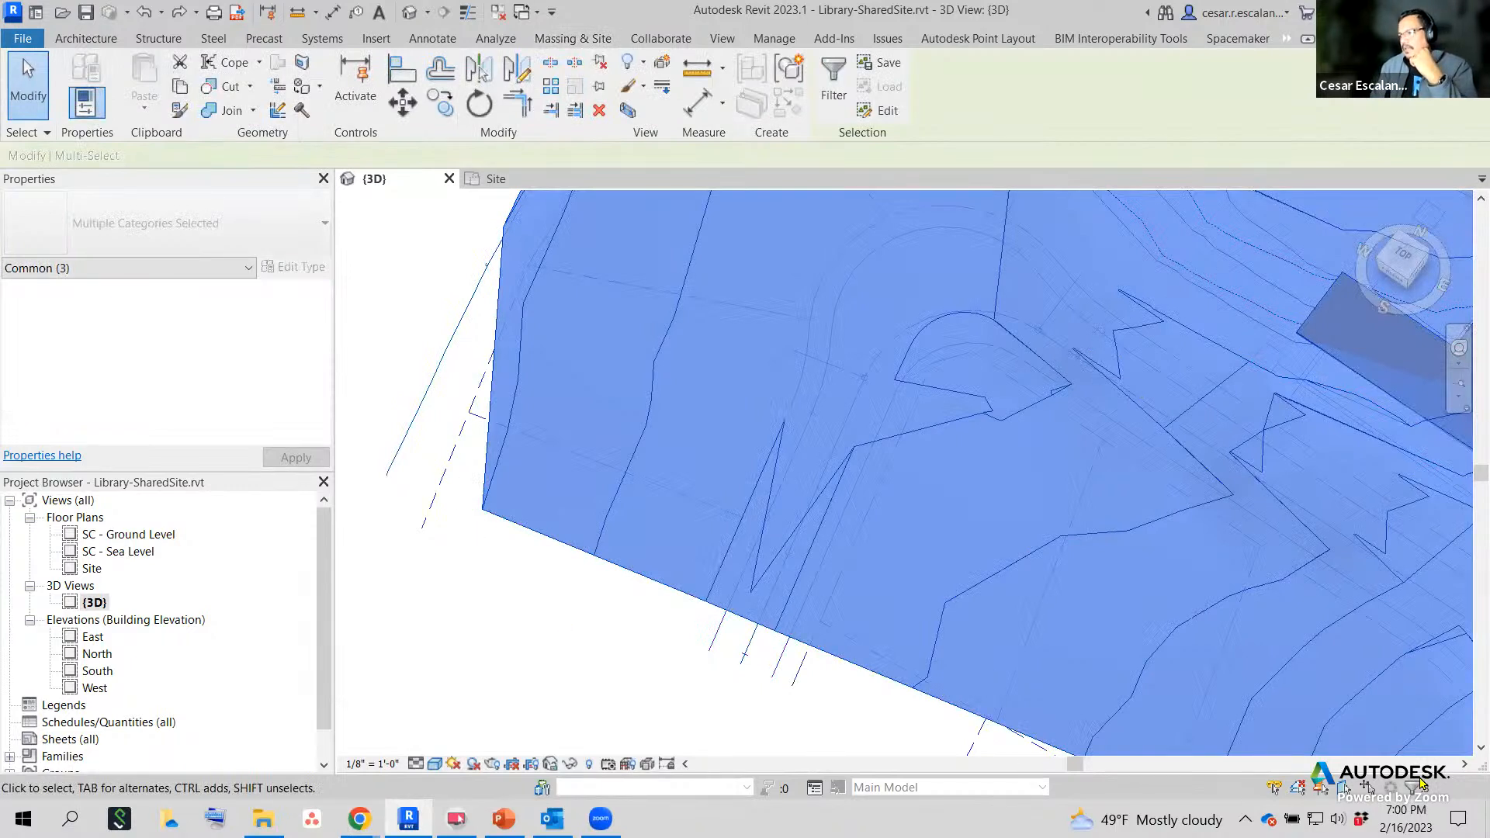
left_click(831, 105)
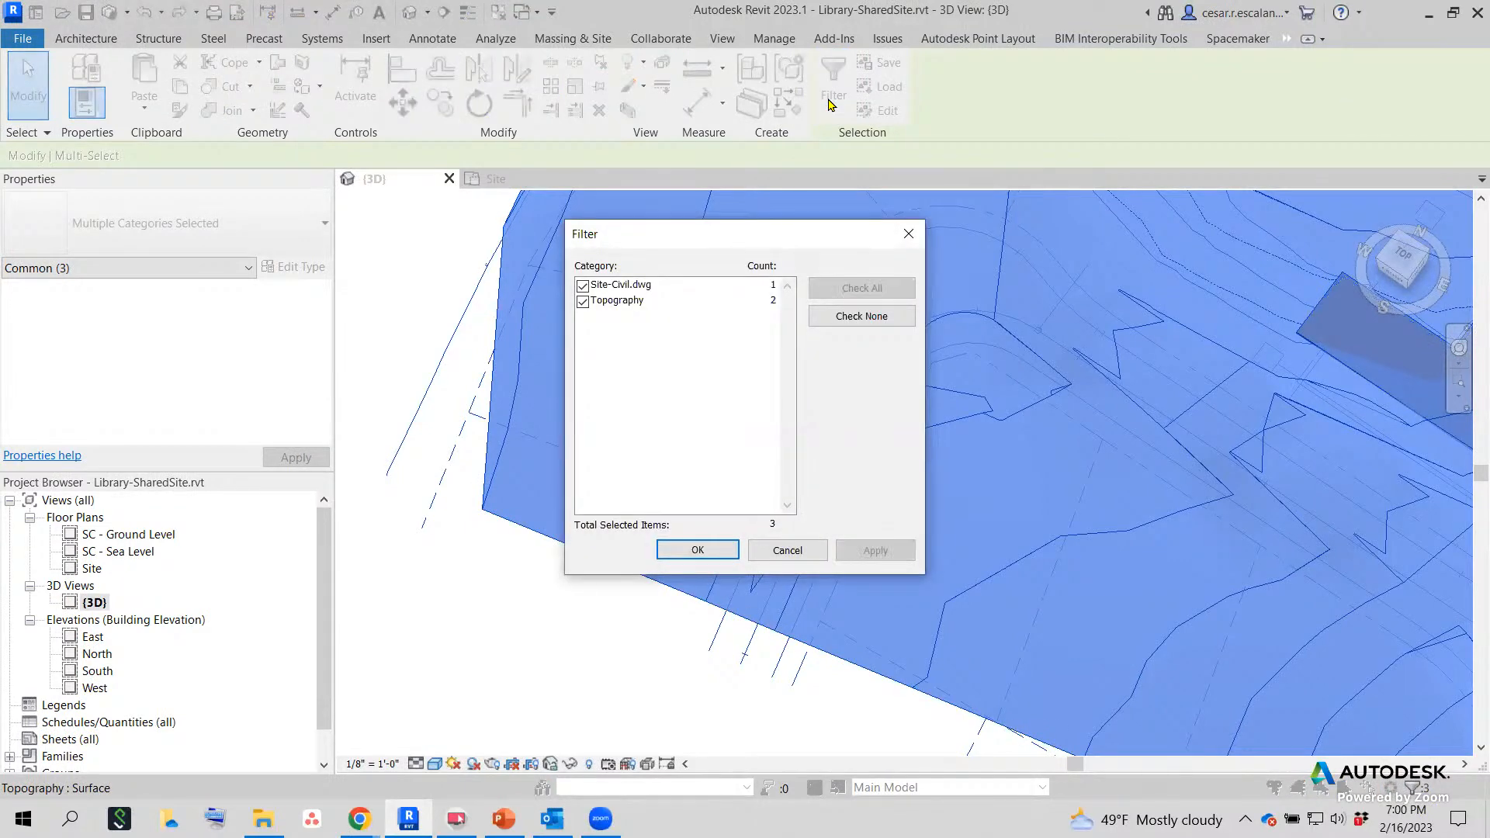
left_click(583, 285)
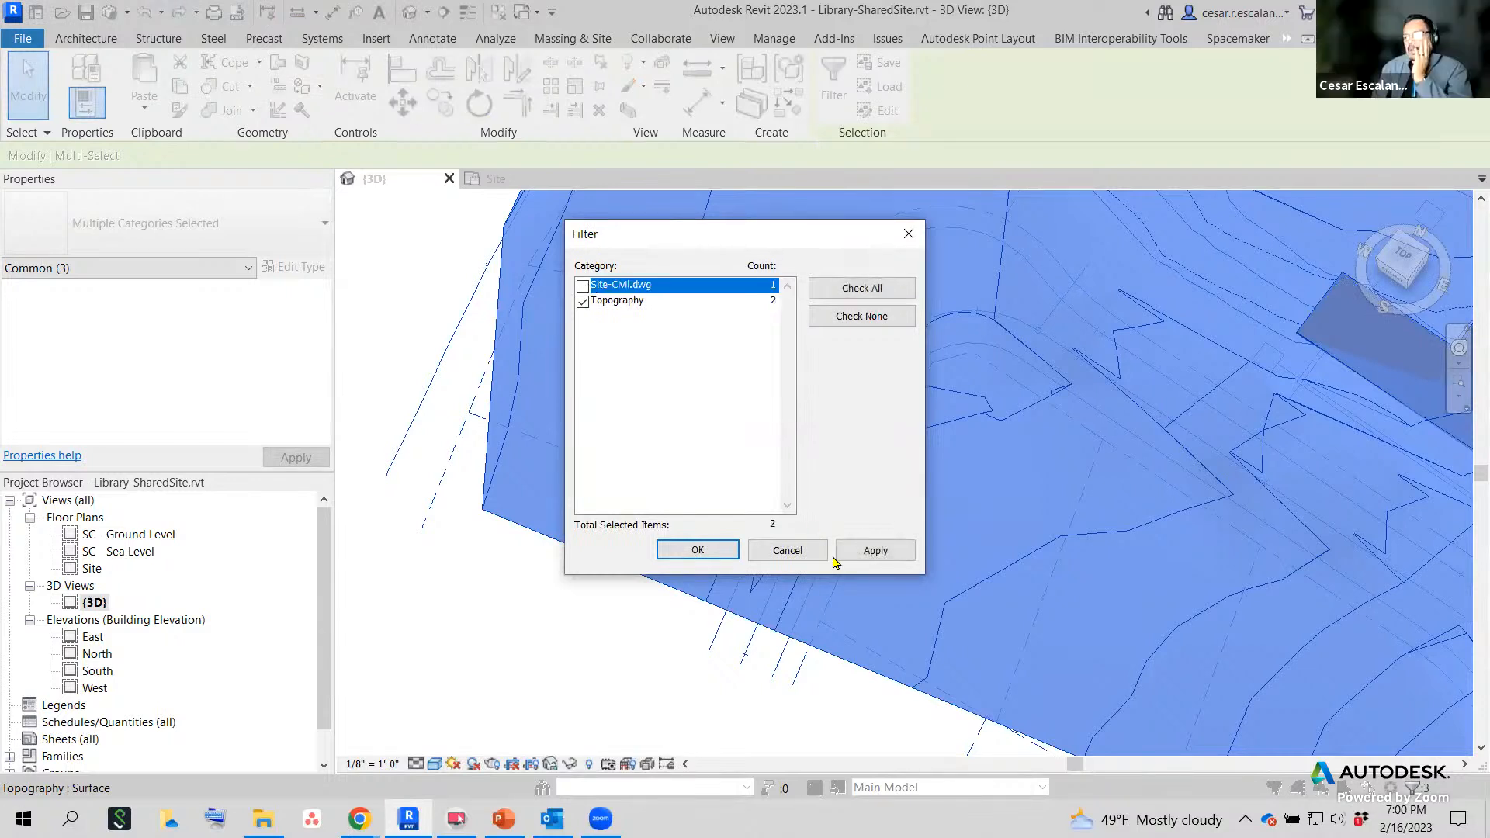
left_click(867, 552)
left_click(694, 553)
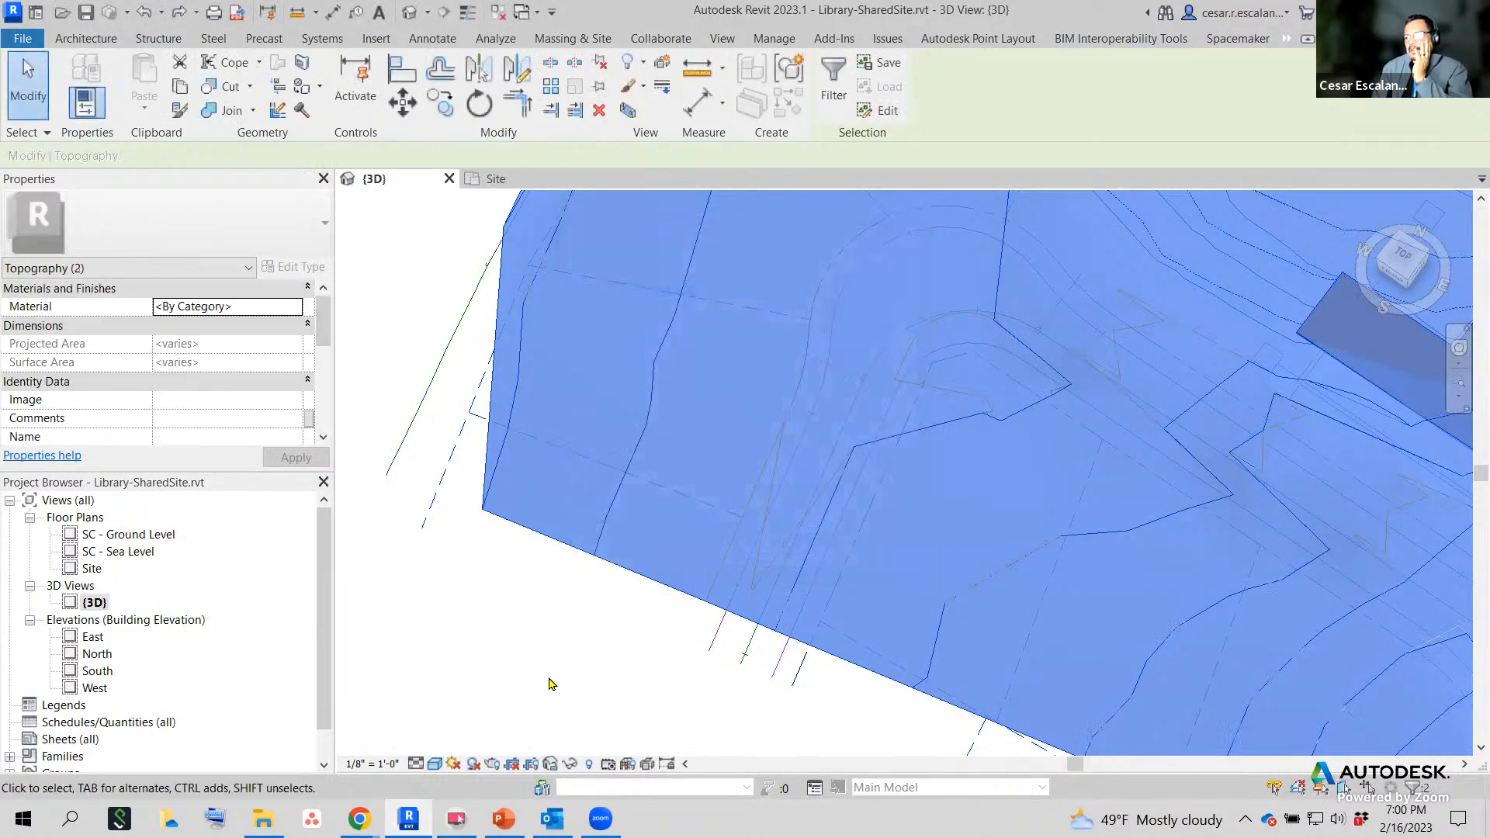
left_click(571, 637)
Examine the New Construction topography's phasing and cut/fill properties, and check the 3D view's phase settings.
left_click(598, 570)
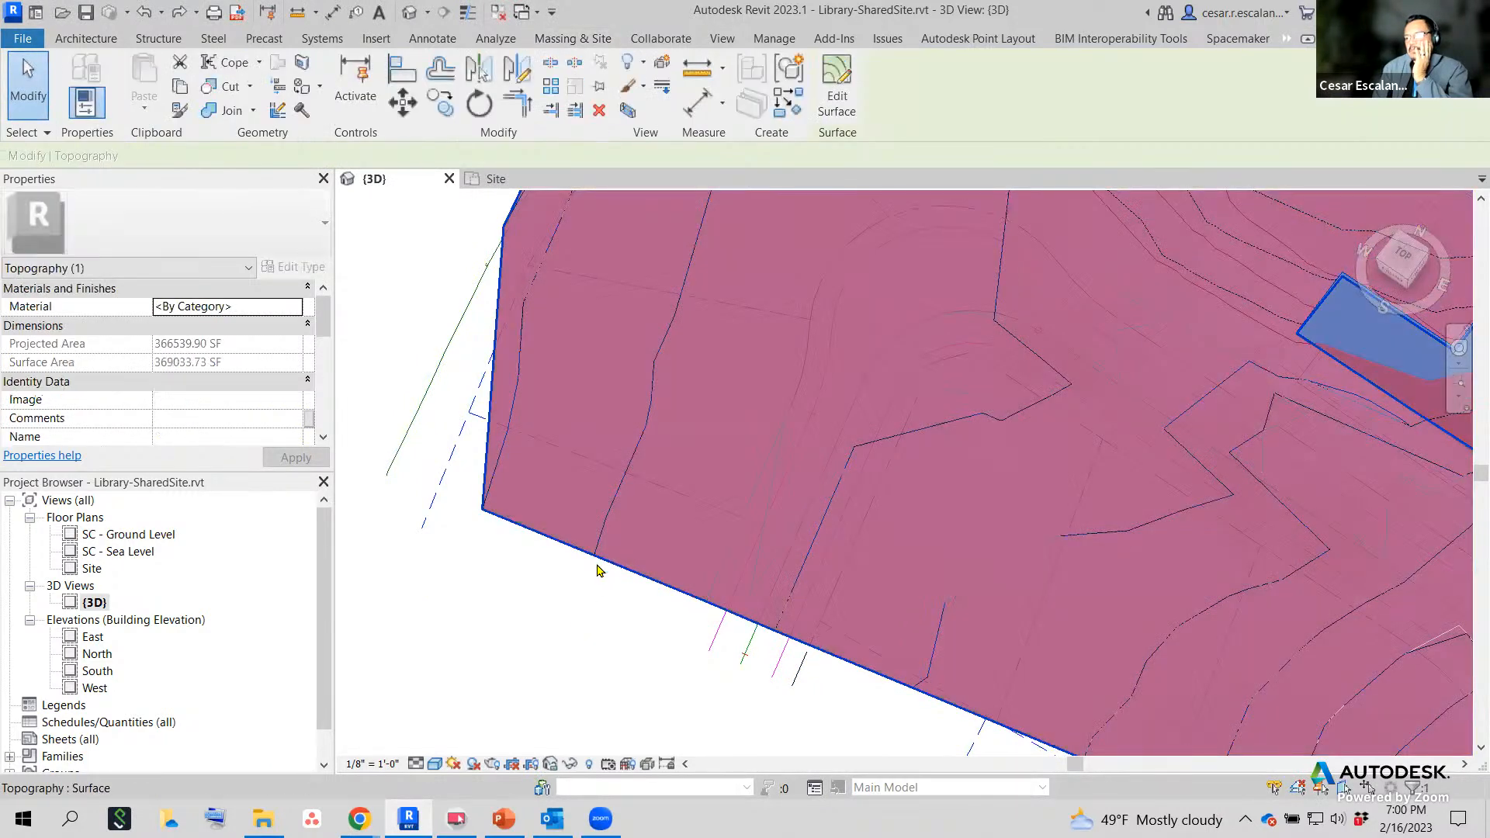
scroll(284, 407, "down", 3)
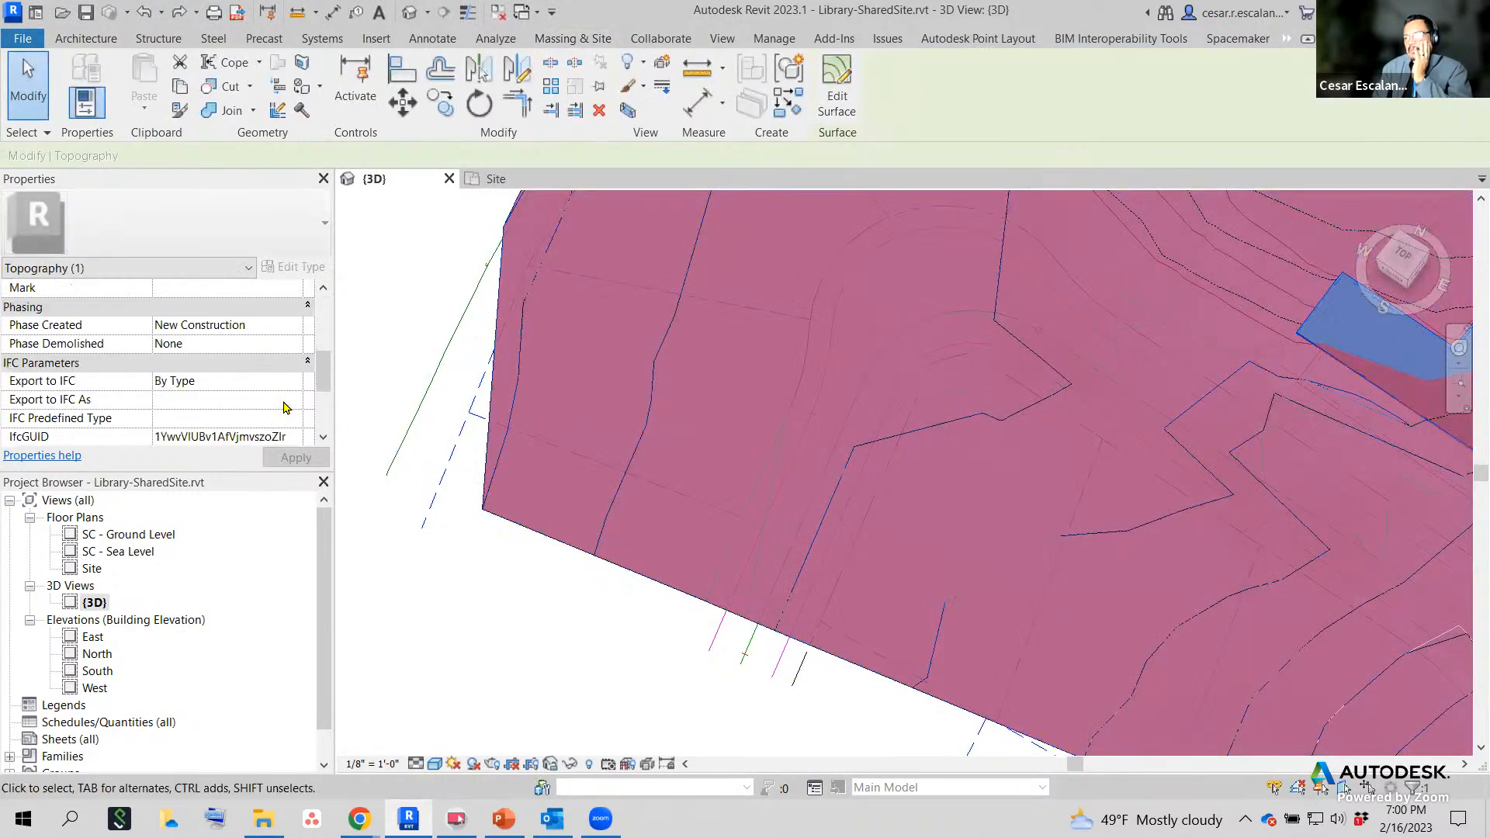
scroll(284, 407, "down", 2)
middle_click_drag(464, 534, 490, 567, "shift")
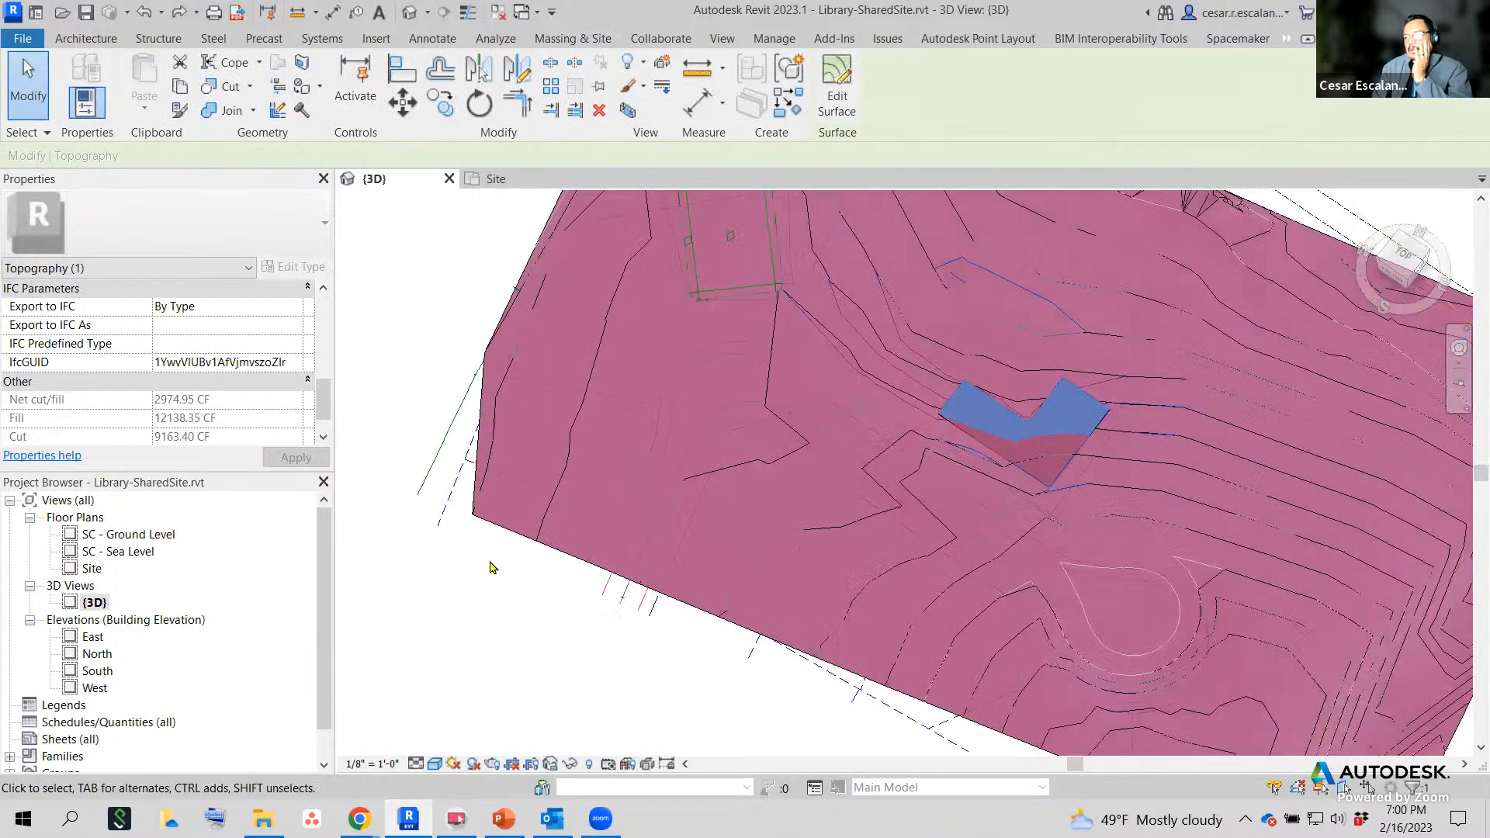
scroll(490, 567, "down", 3)
left_click(1120, 646)
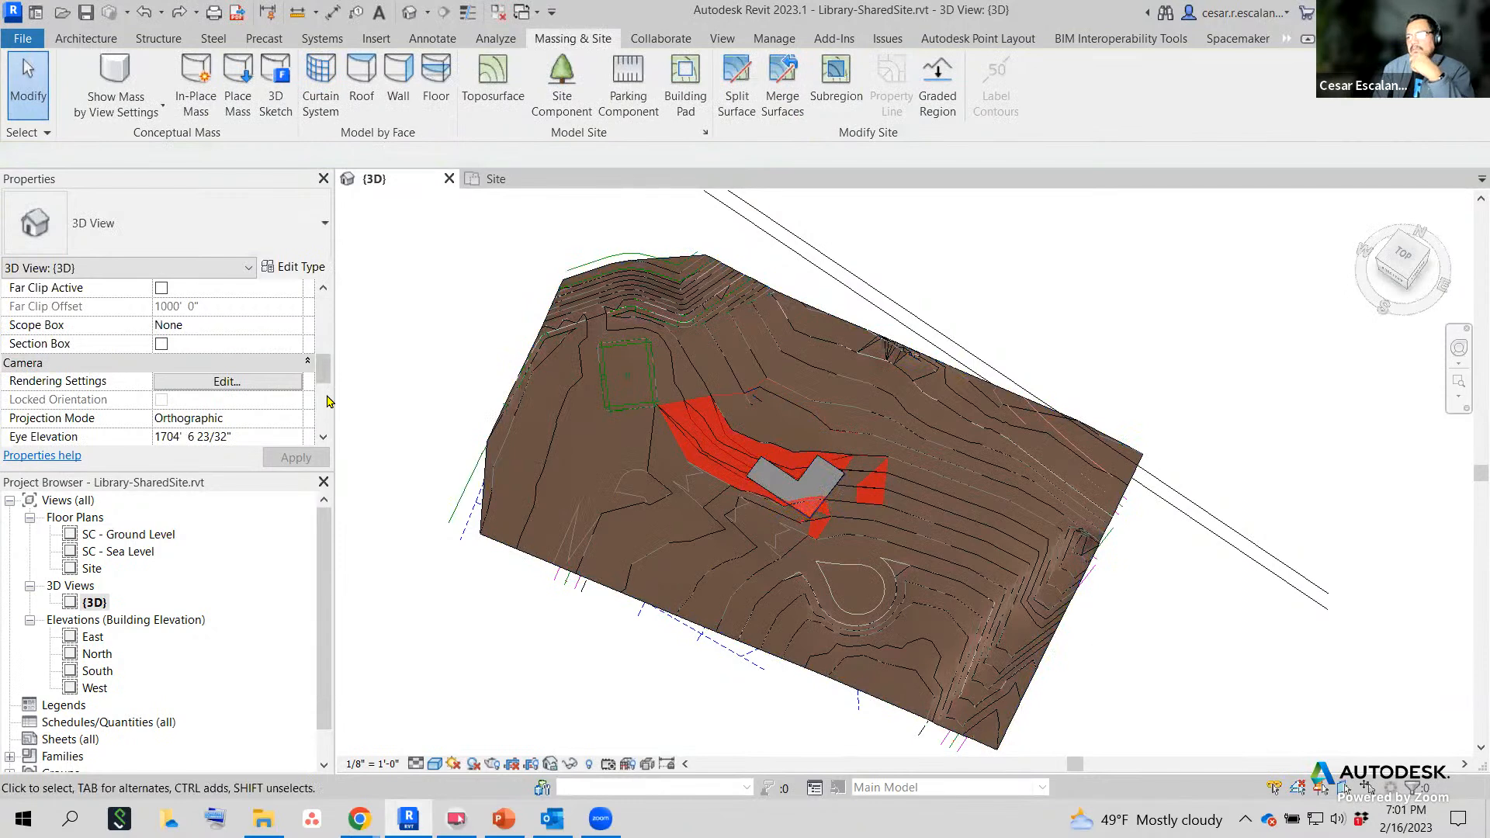
left_click_drag(324, 379, 328, 442)
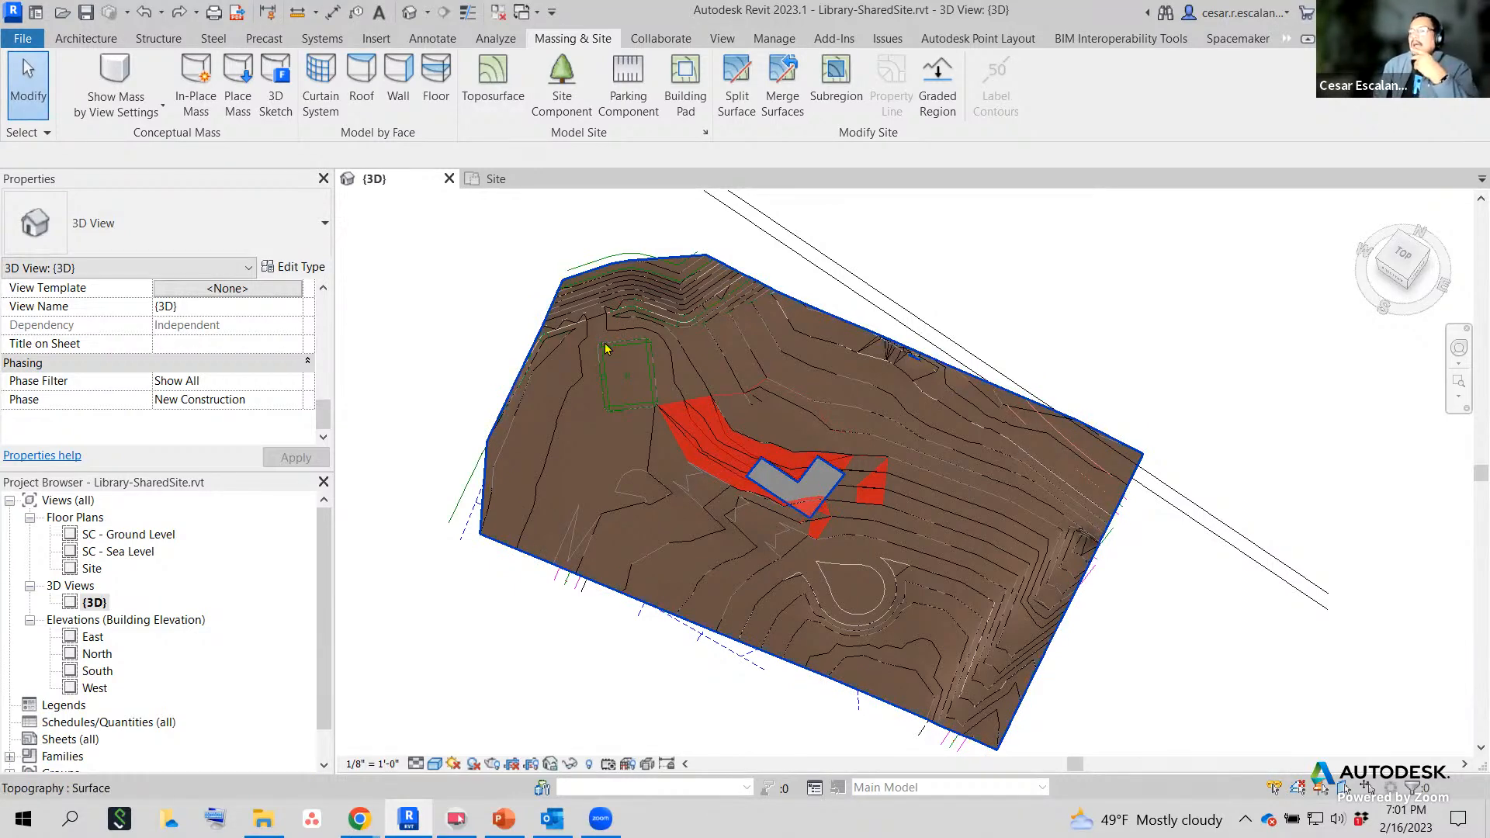
Inspect the Link Topography command and its cloud project folders twice, closing it without linking anything.
left_click(661, 41)
left_click(776, 43)
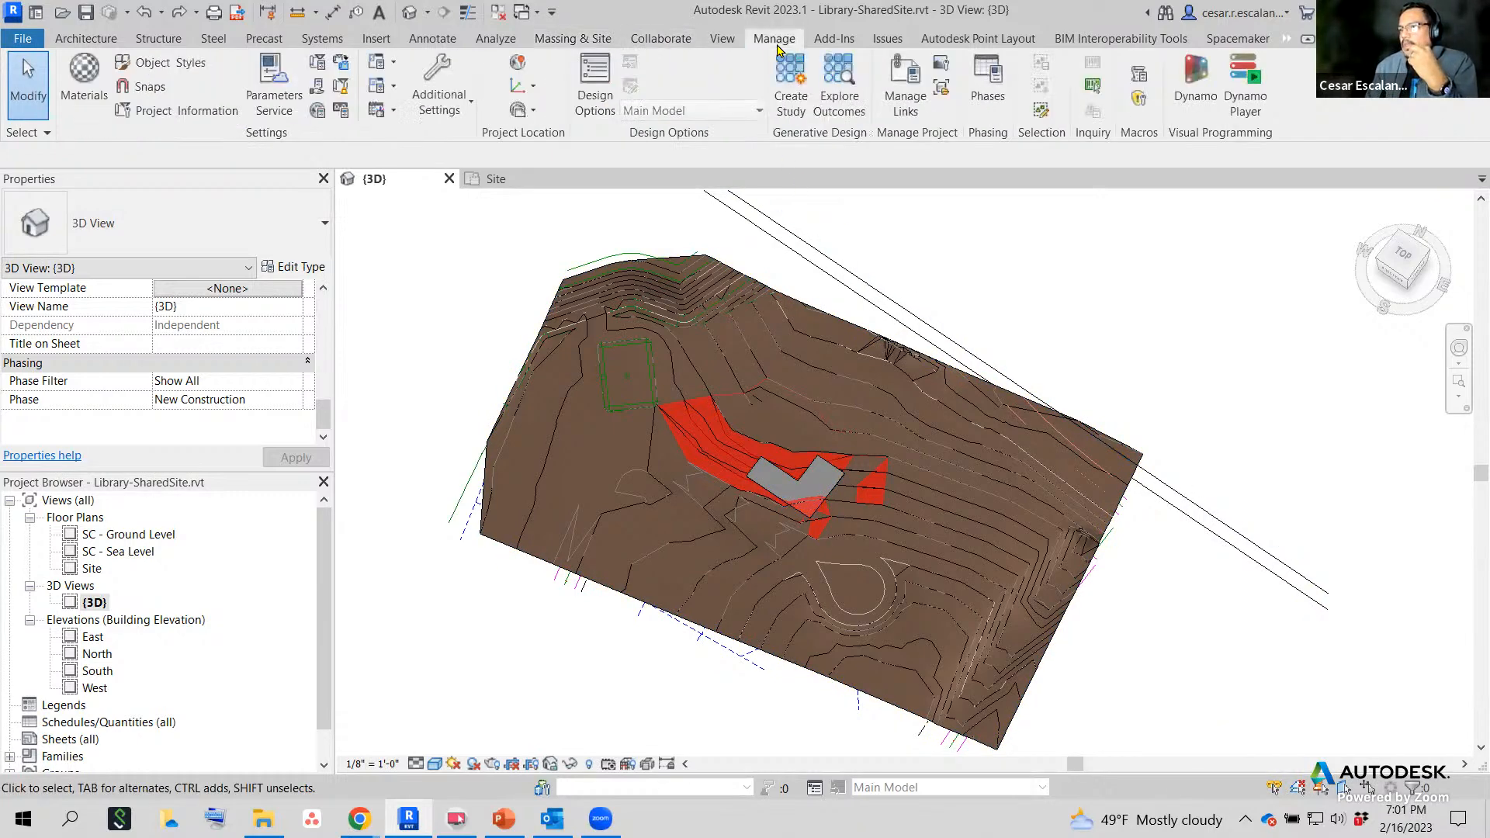
left_click(661, 40)
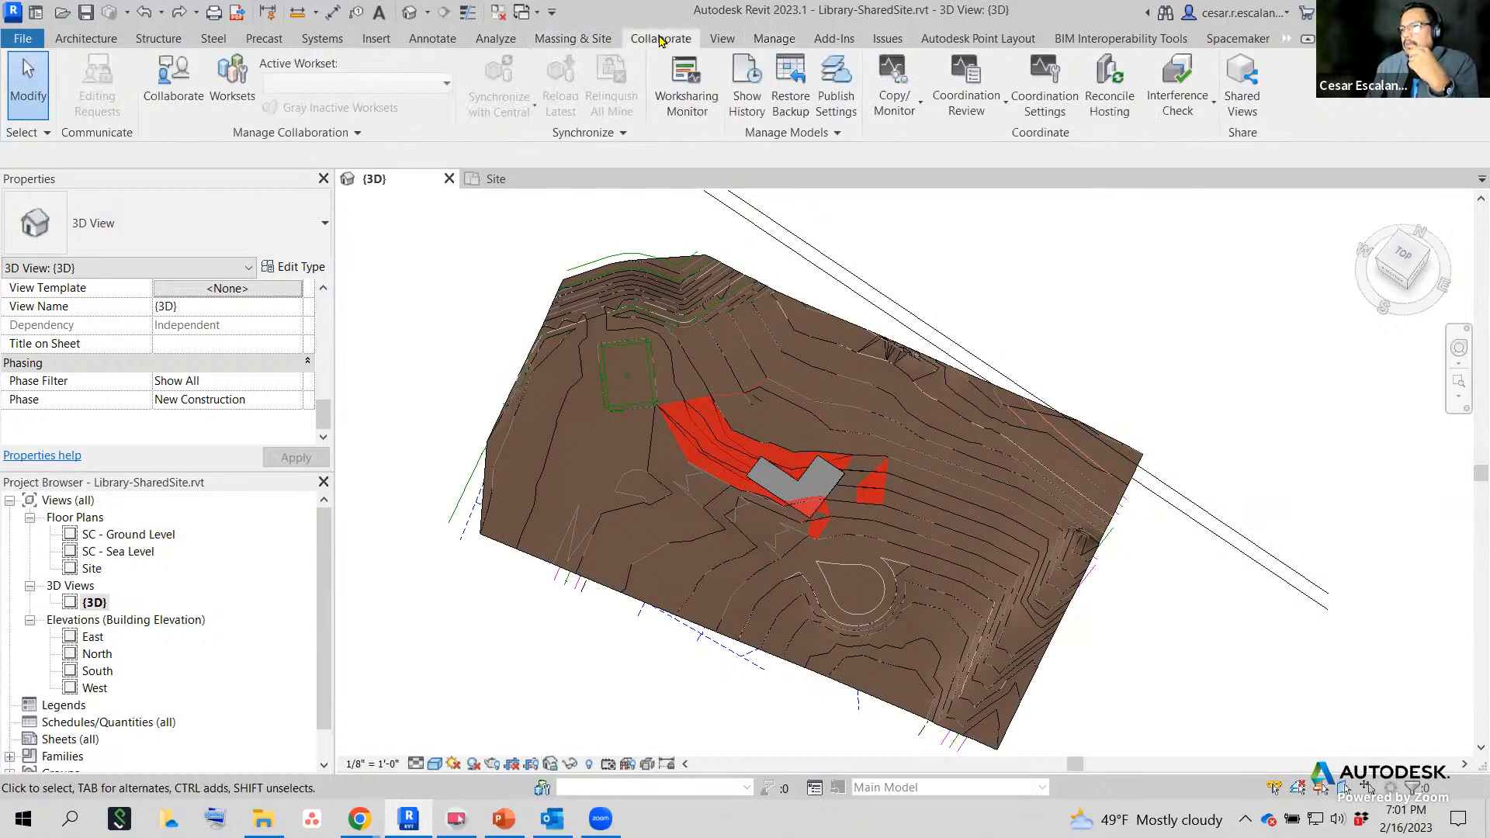
left_click(375, 38)
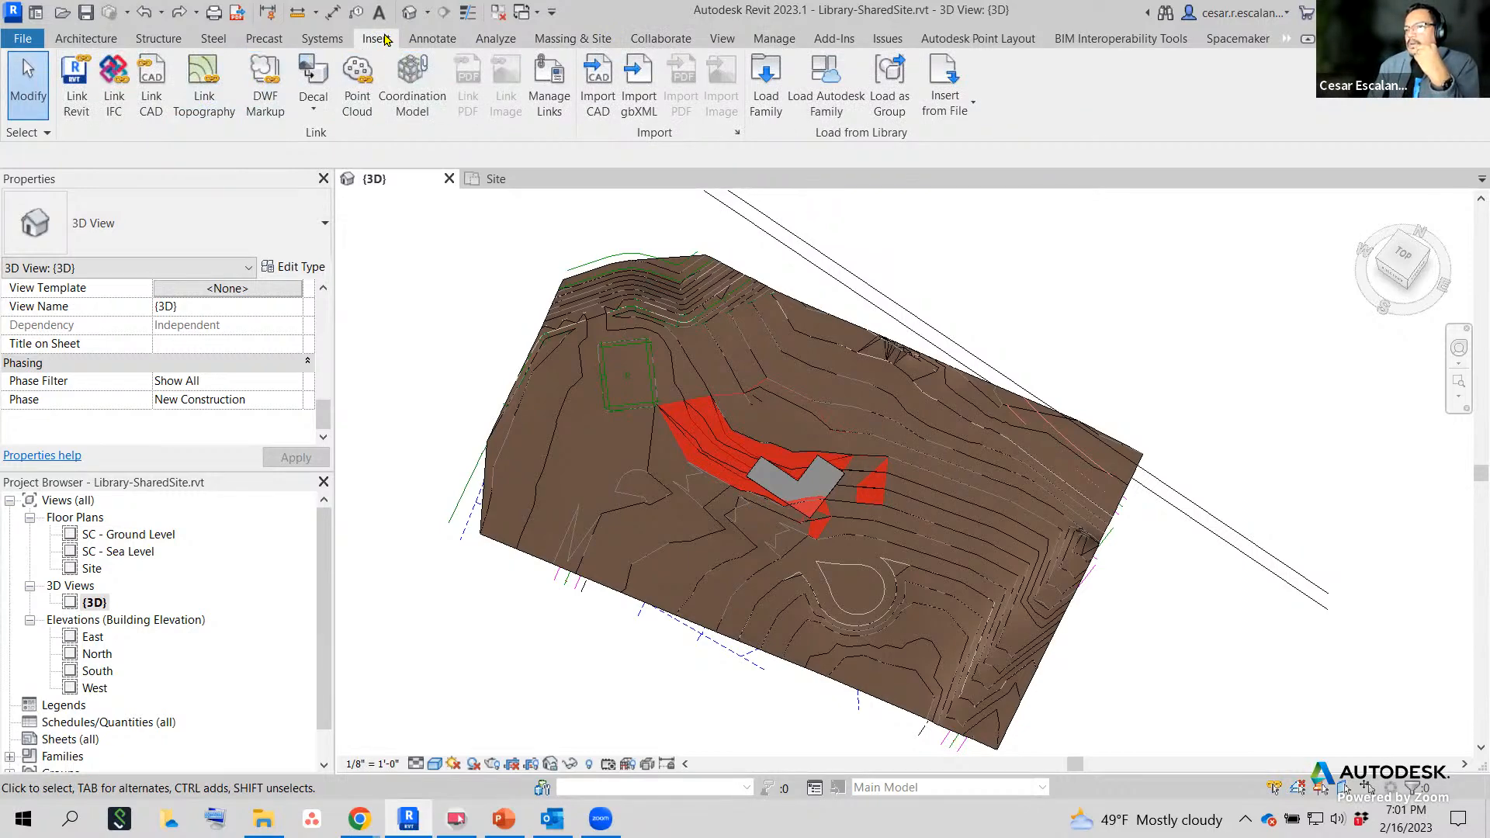
left_click(206, 101)
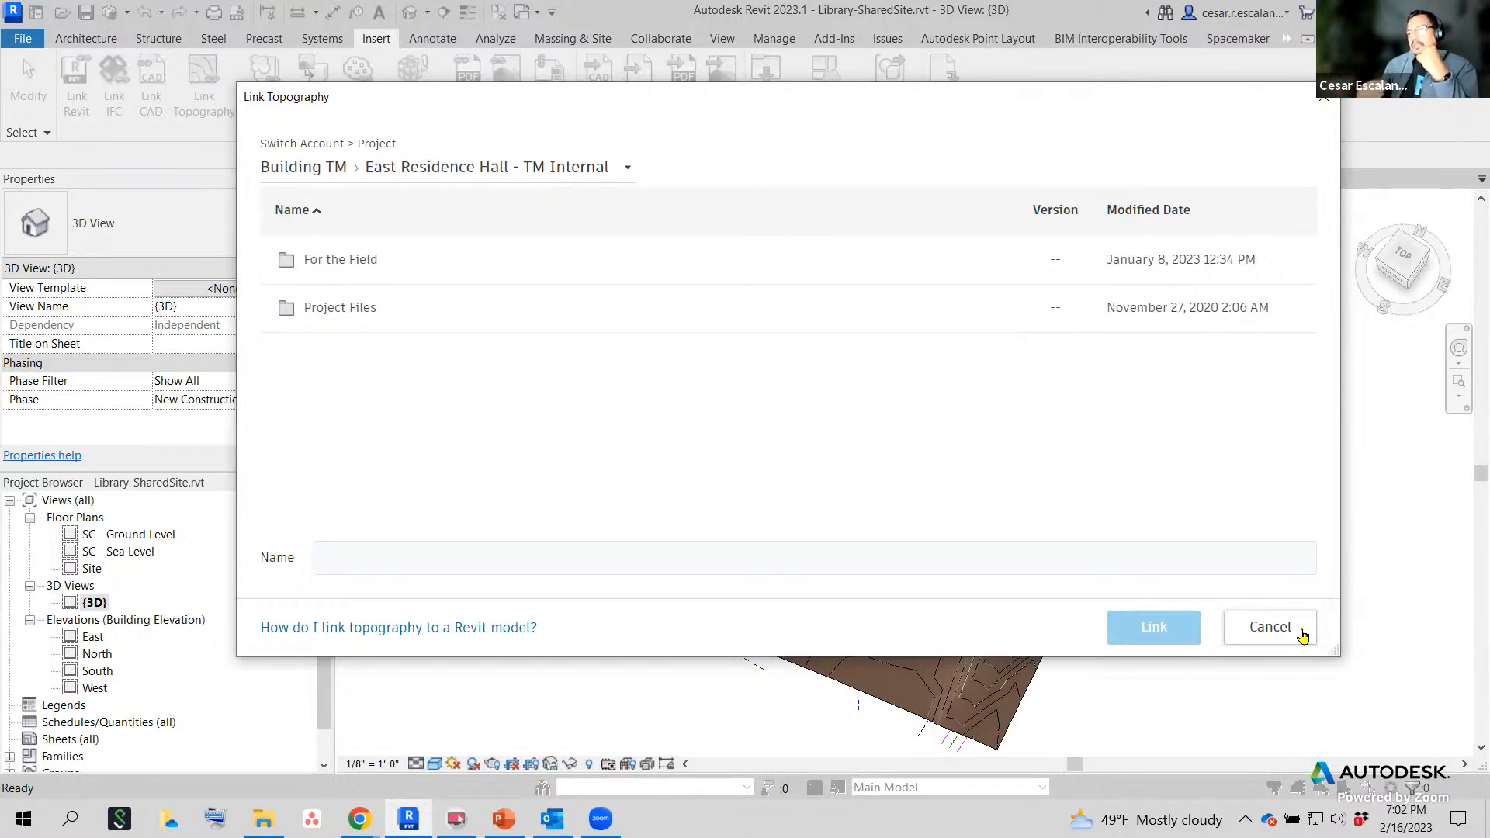
left_click(1270, 627)
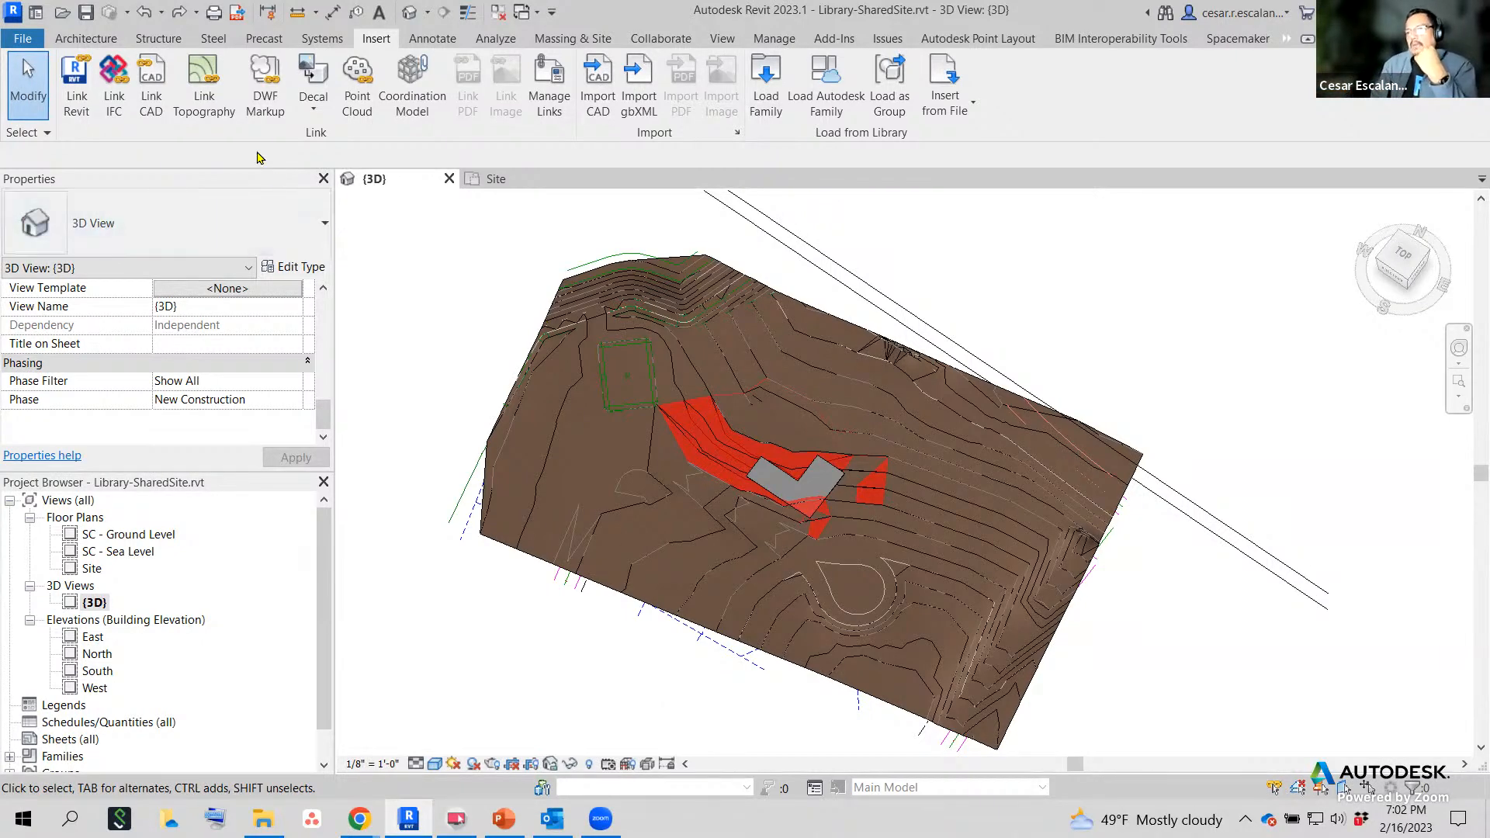
left_click(216, 93)
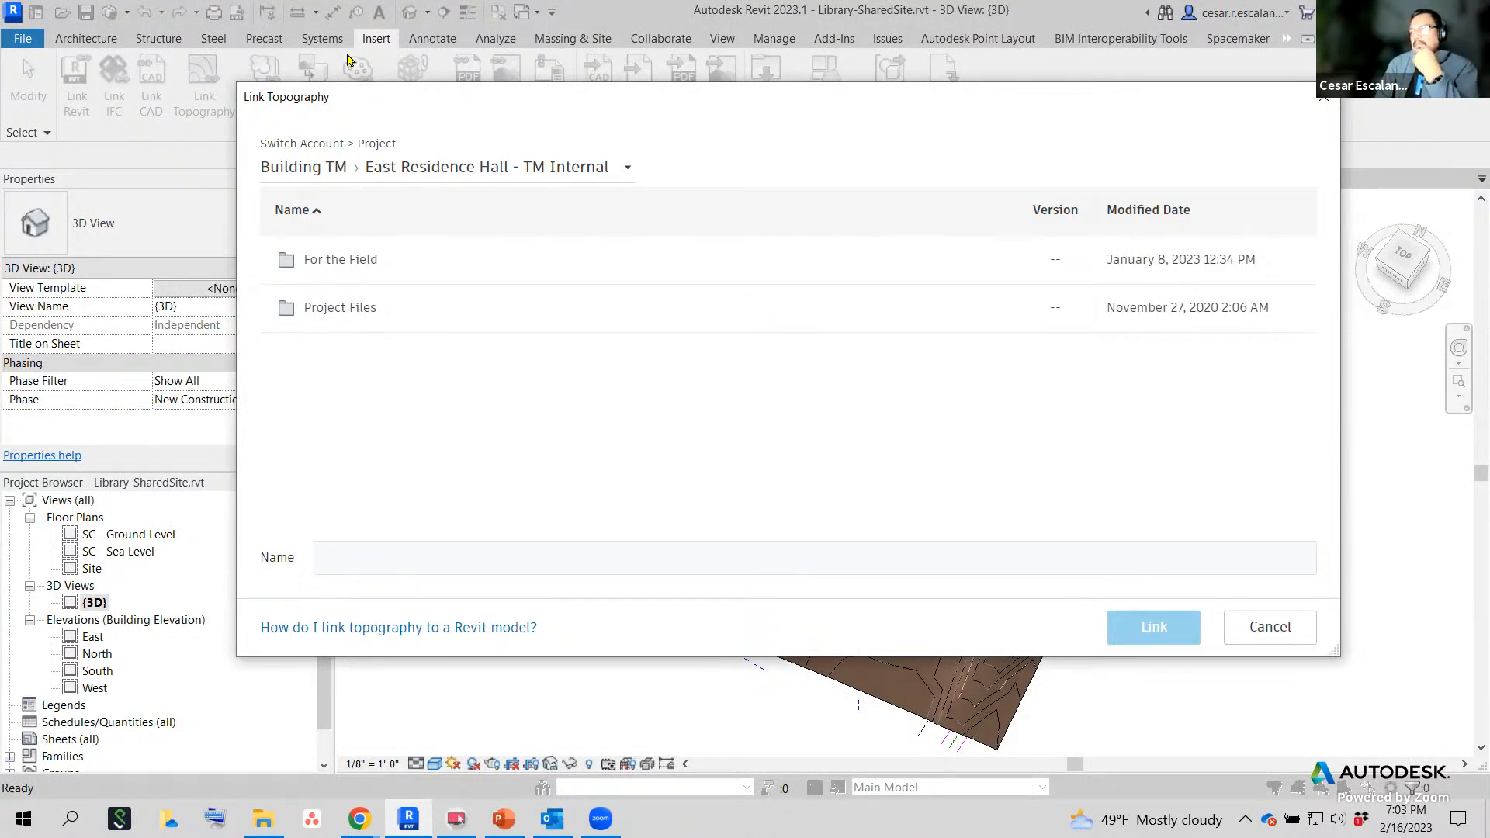
left_click(1302, 640)
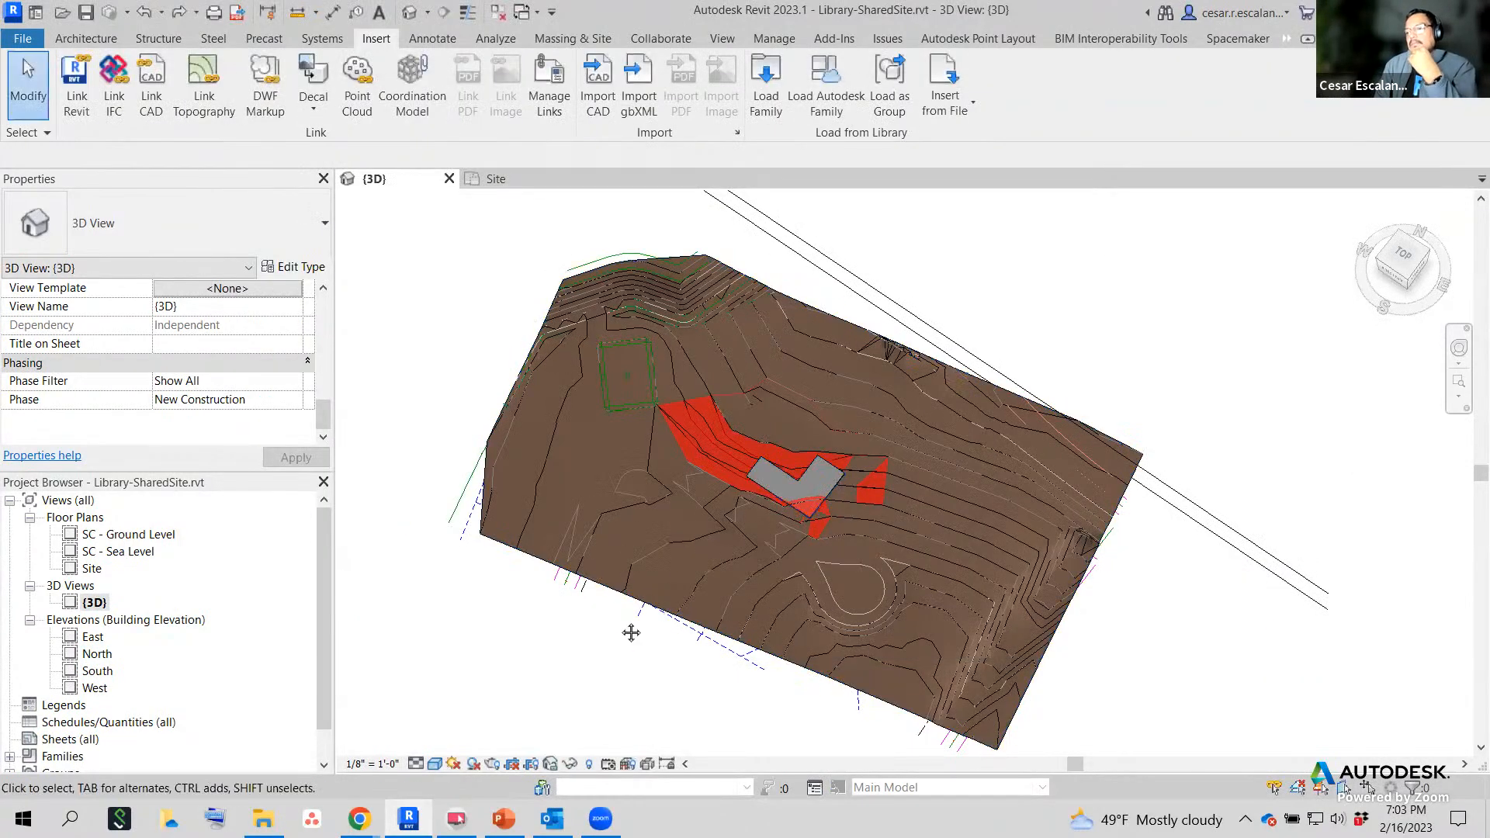
Switch to Google Chrome and open a new browser tab in a reduced window.
middle_click_drag(631, 633, 712, 676)
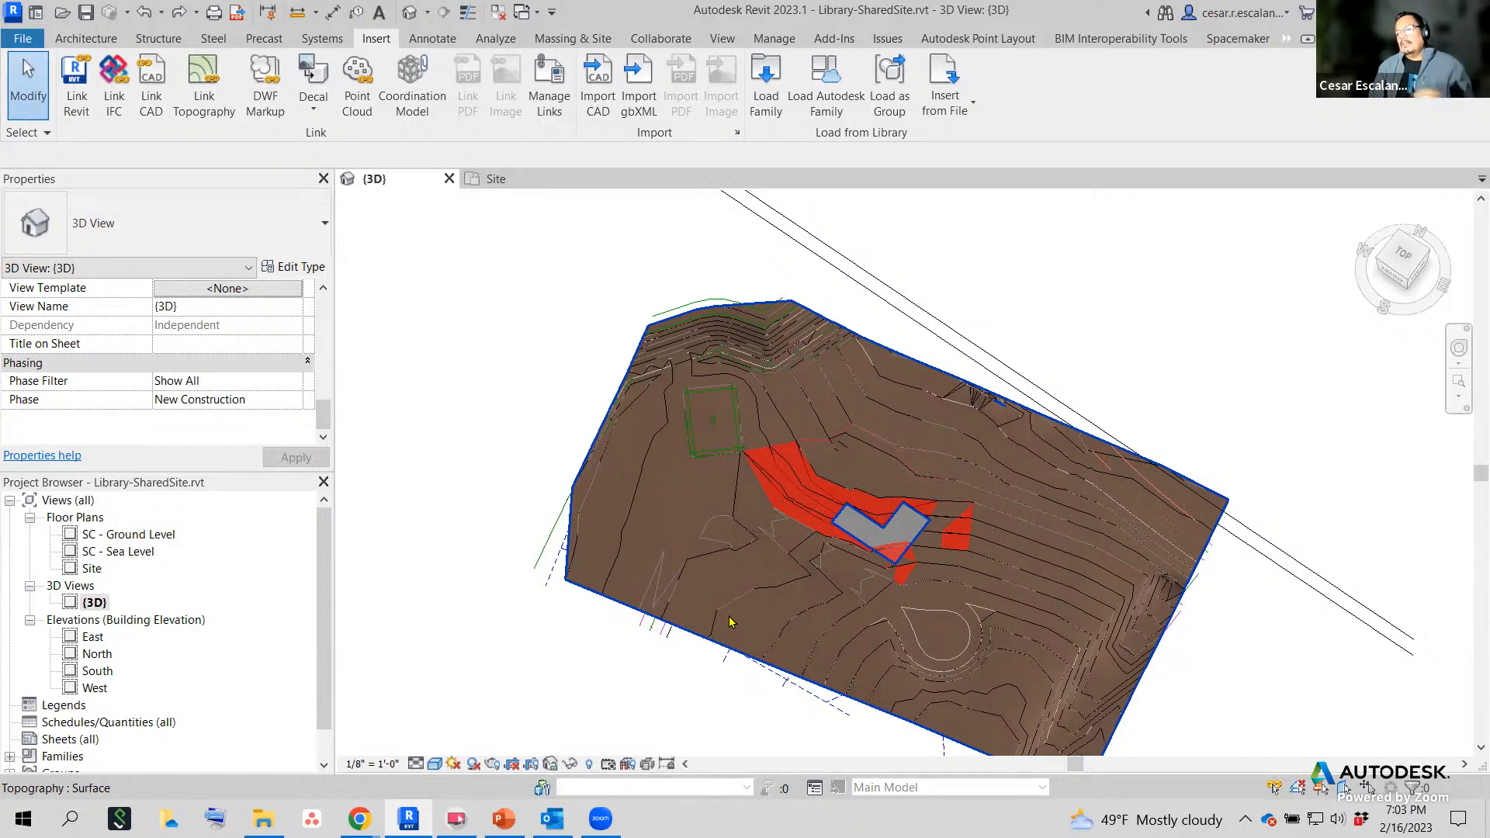
key("Escape")
mouse_move(360, 818)
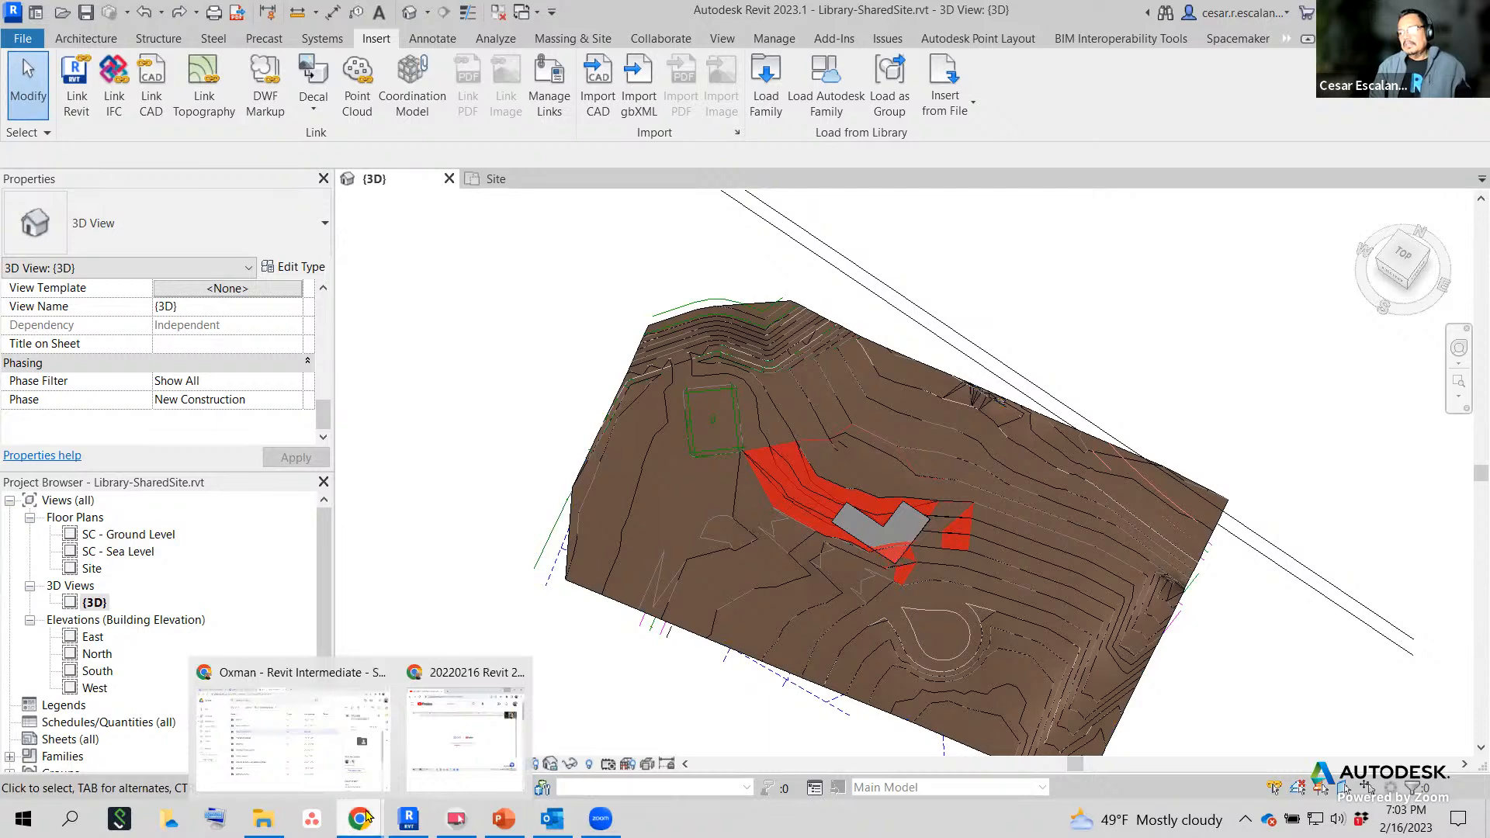
left_click(351, 729)
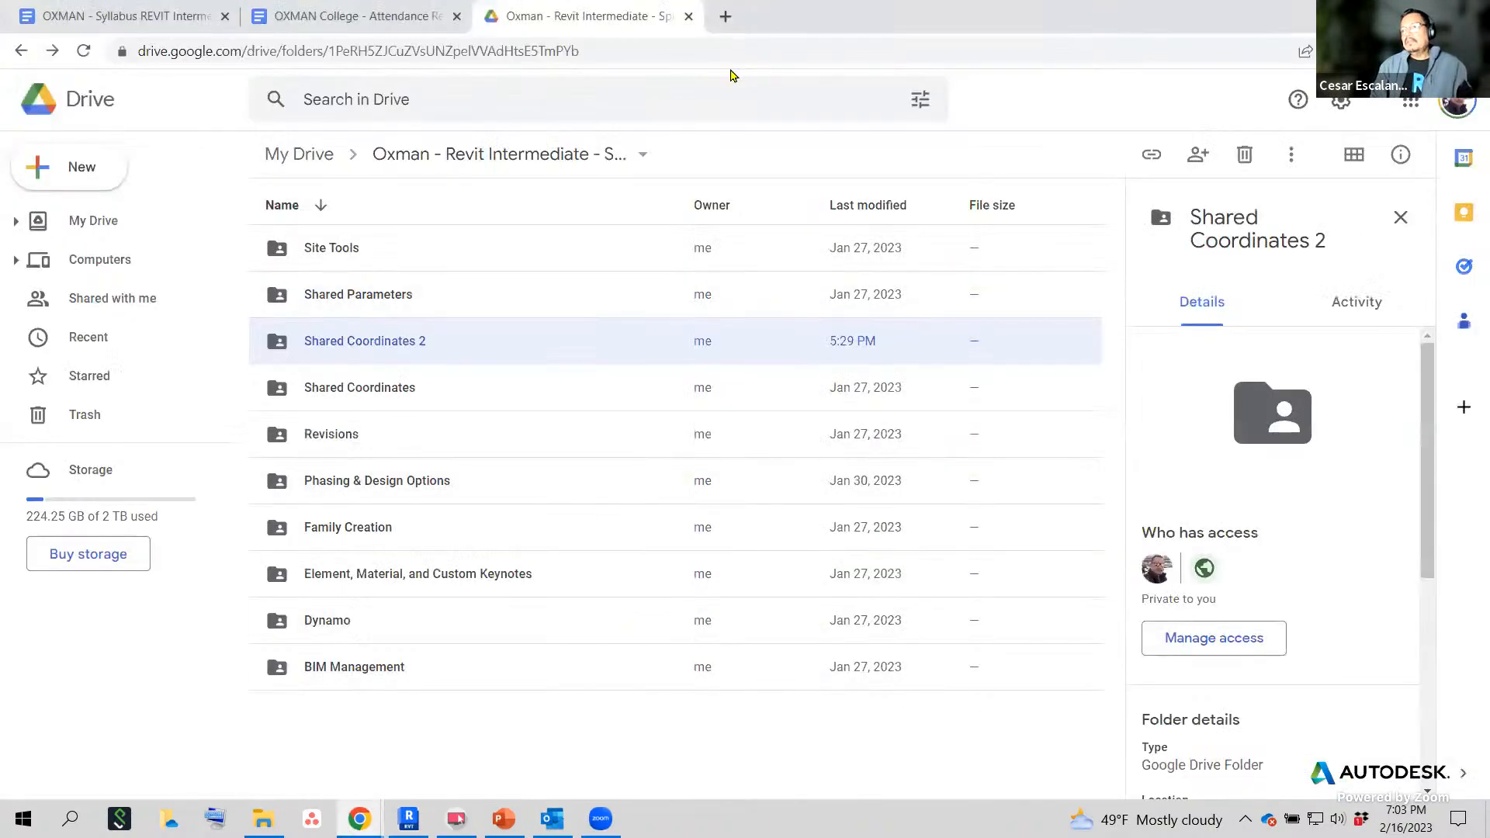
left_click(729, 16)
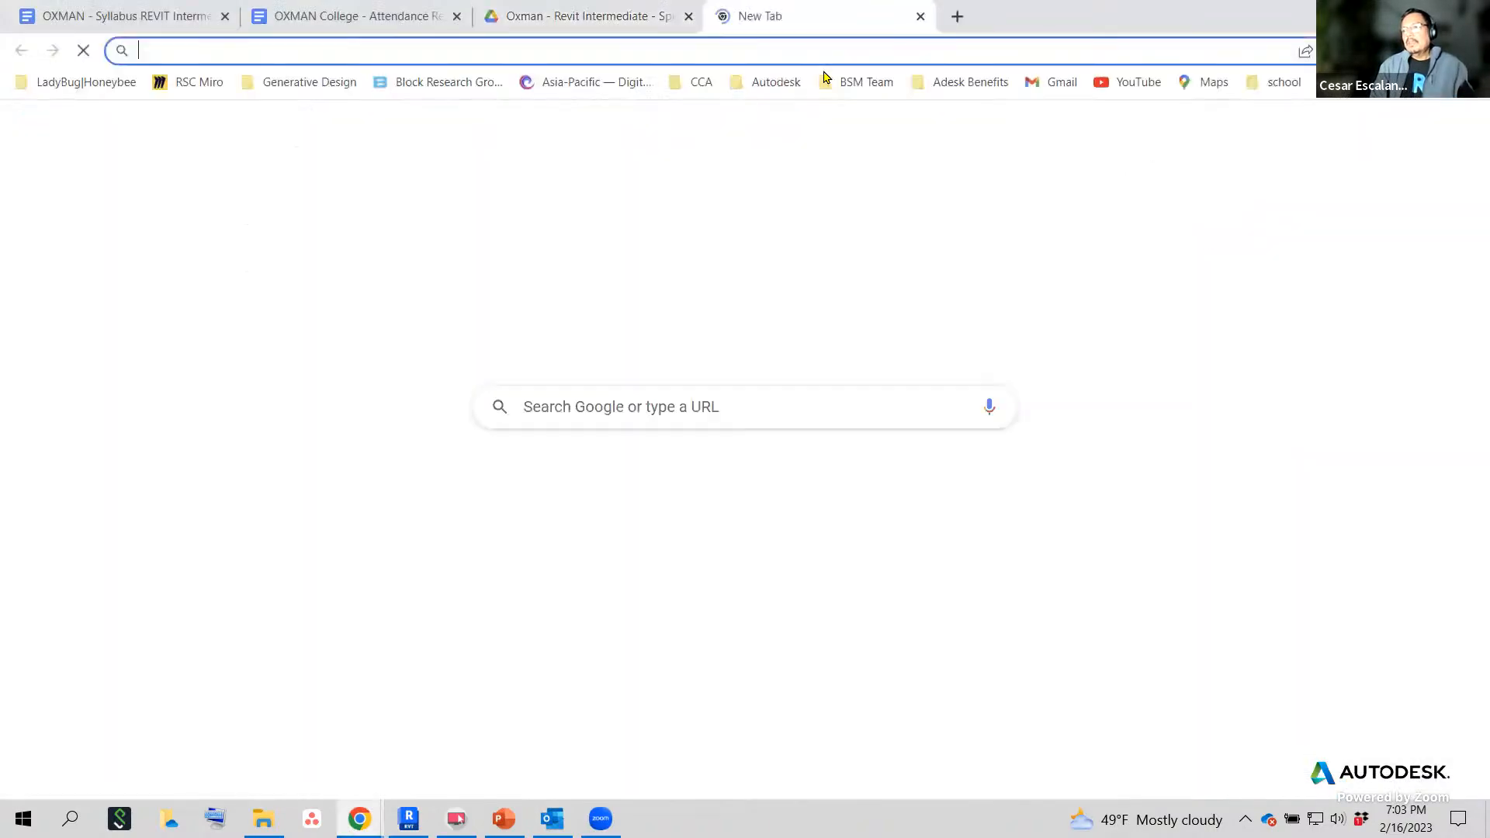
double_click(1003, 28)
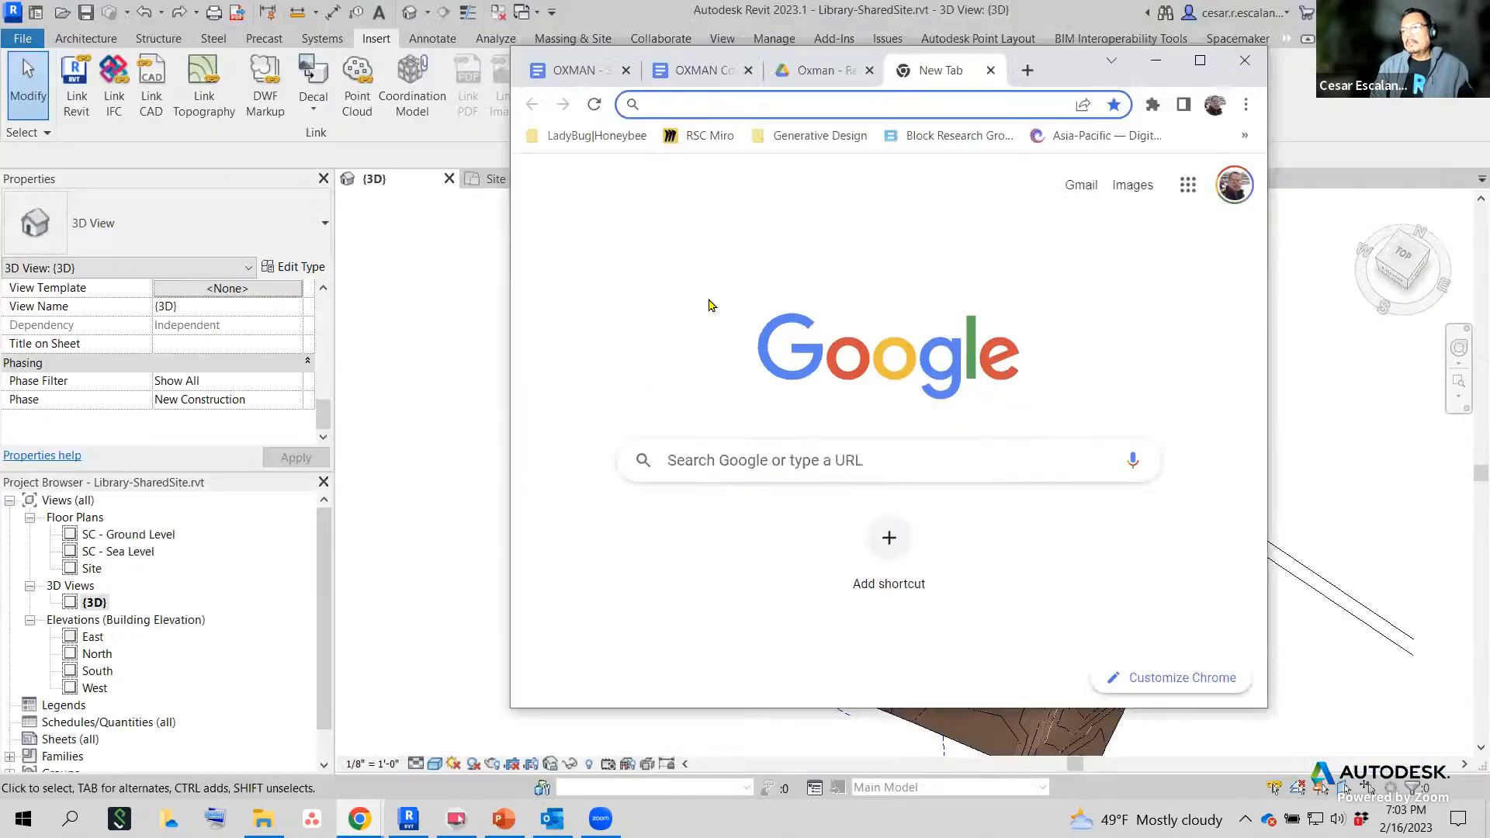
Search Google for "LInk Topography civil 3d revit" and enlarge the browser window to show the results.
left_click(718, 464)
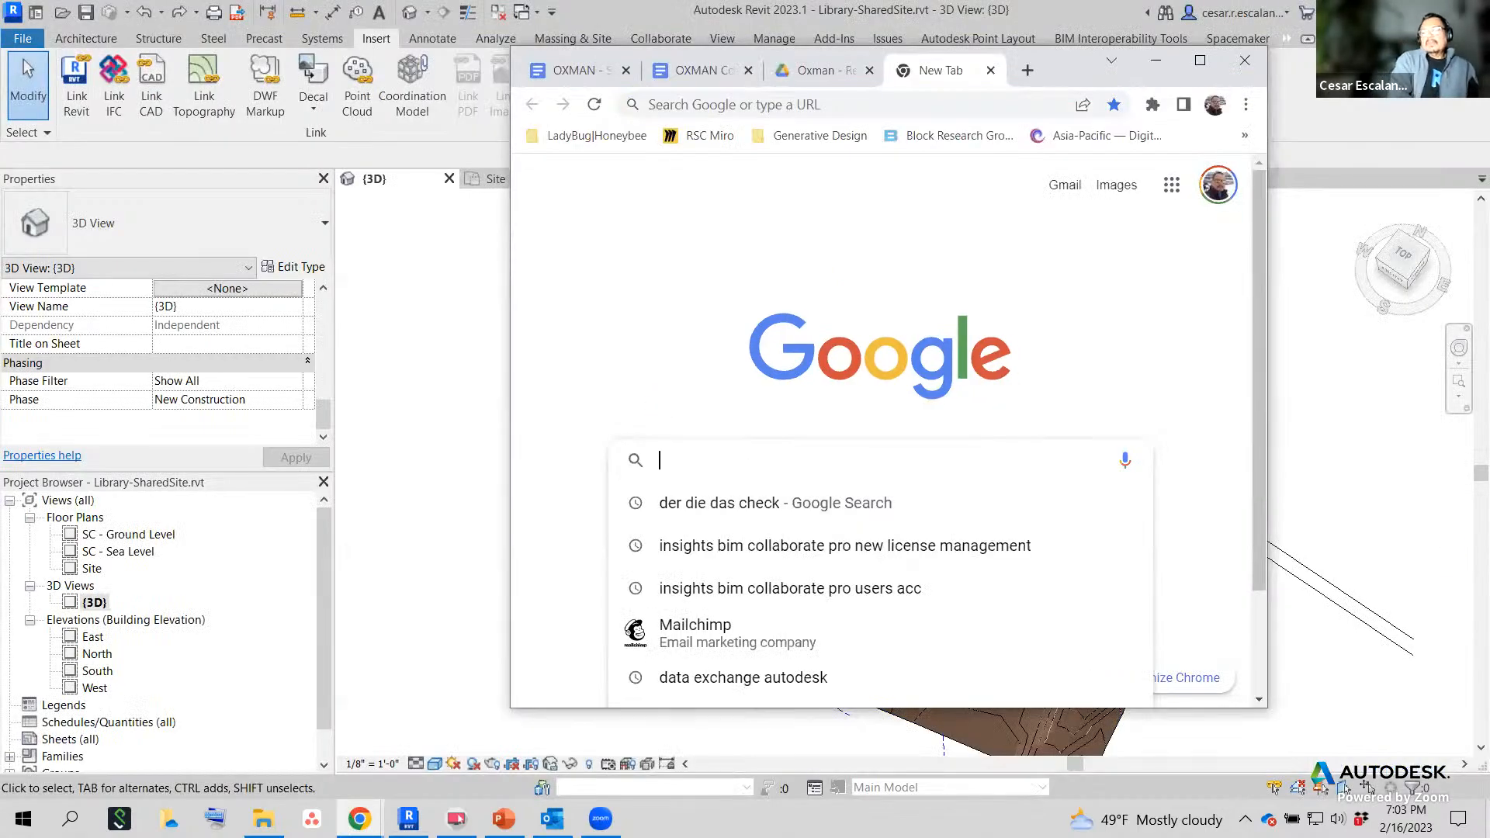
type("LIn")
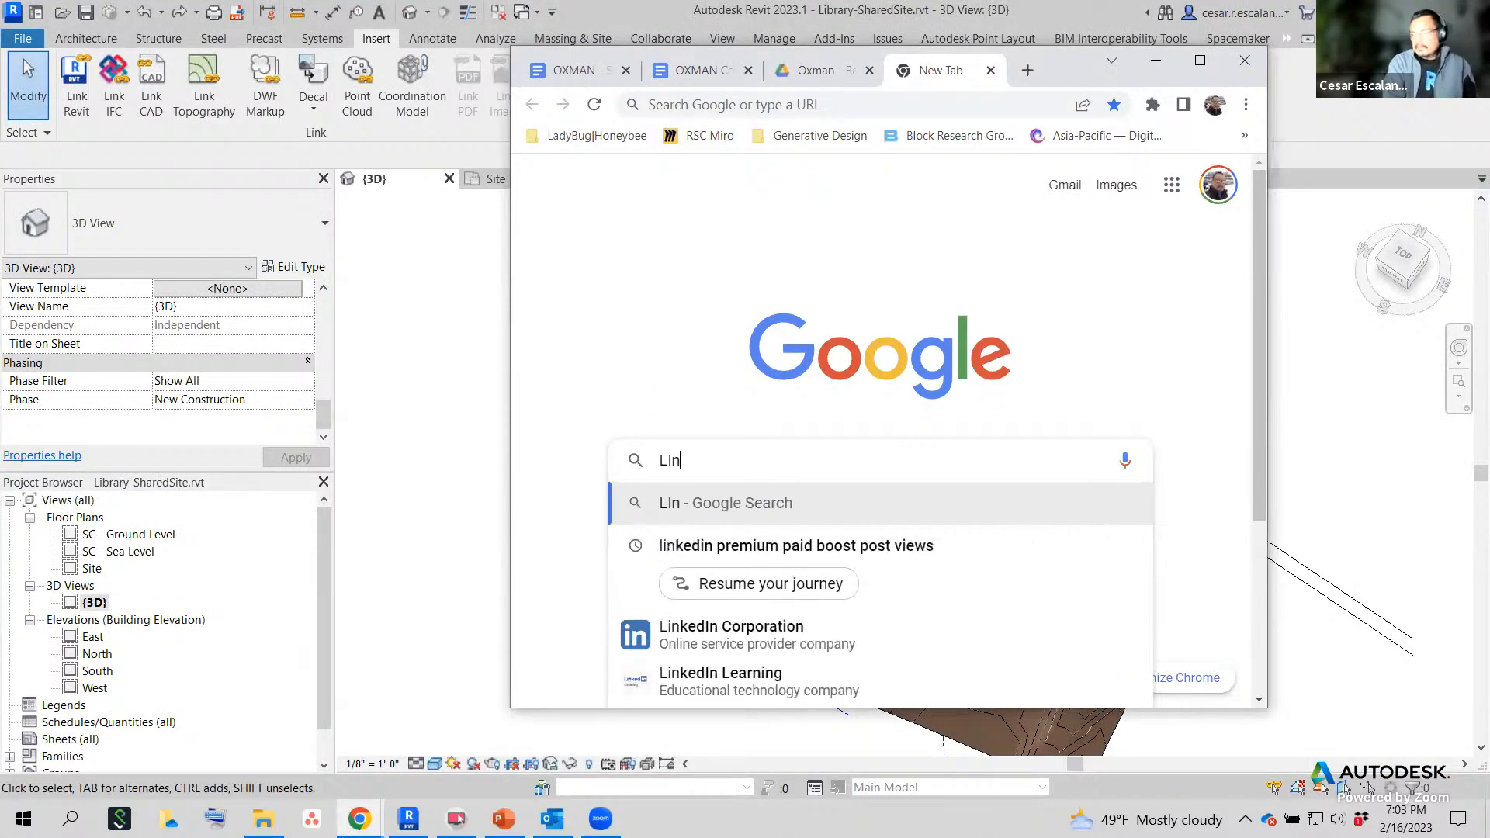
type("k Topography ")
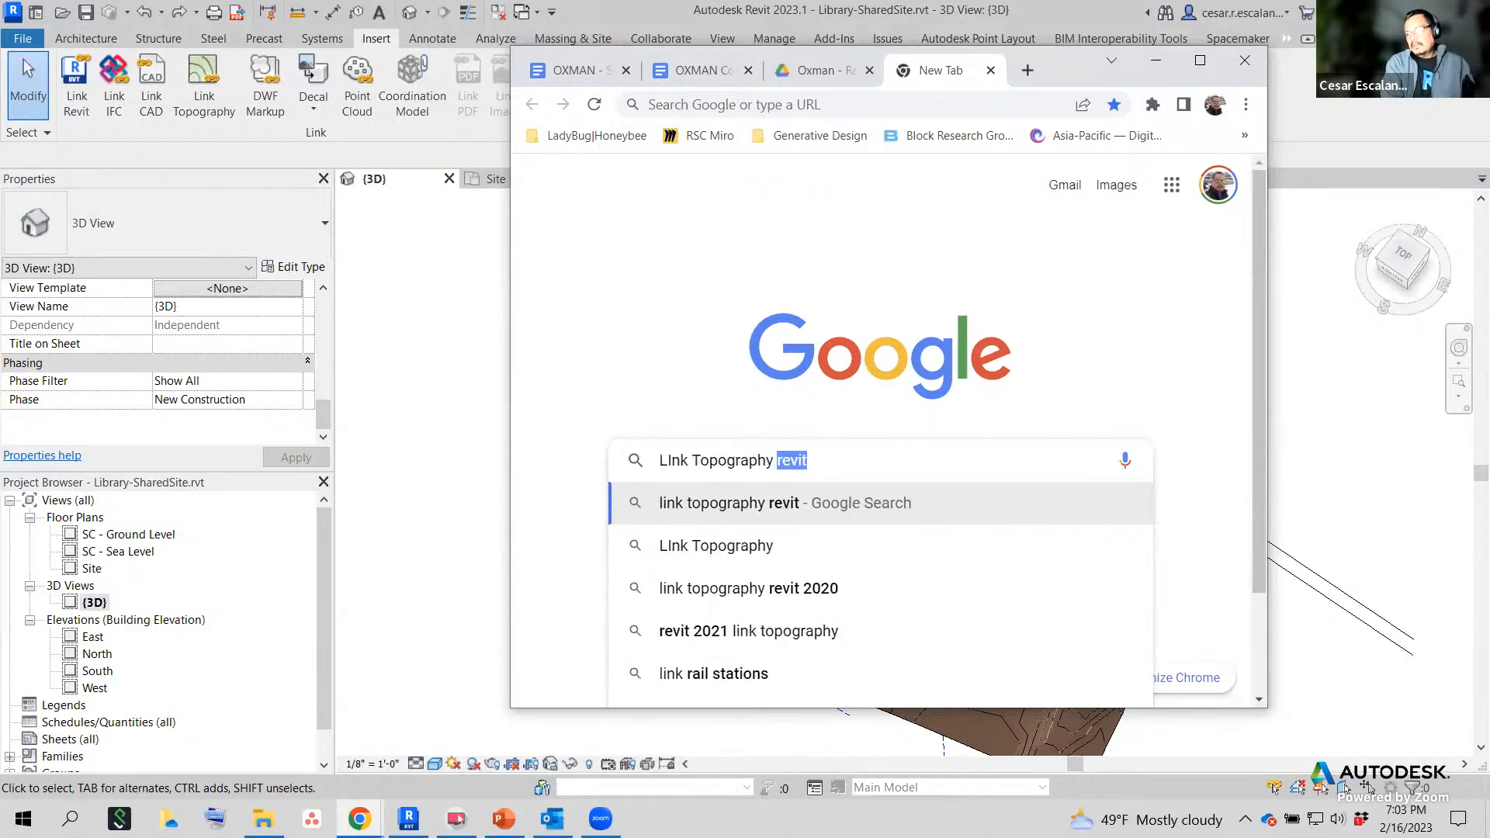
type("civil 3d ")
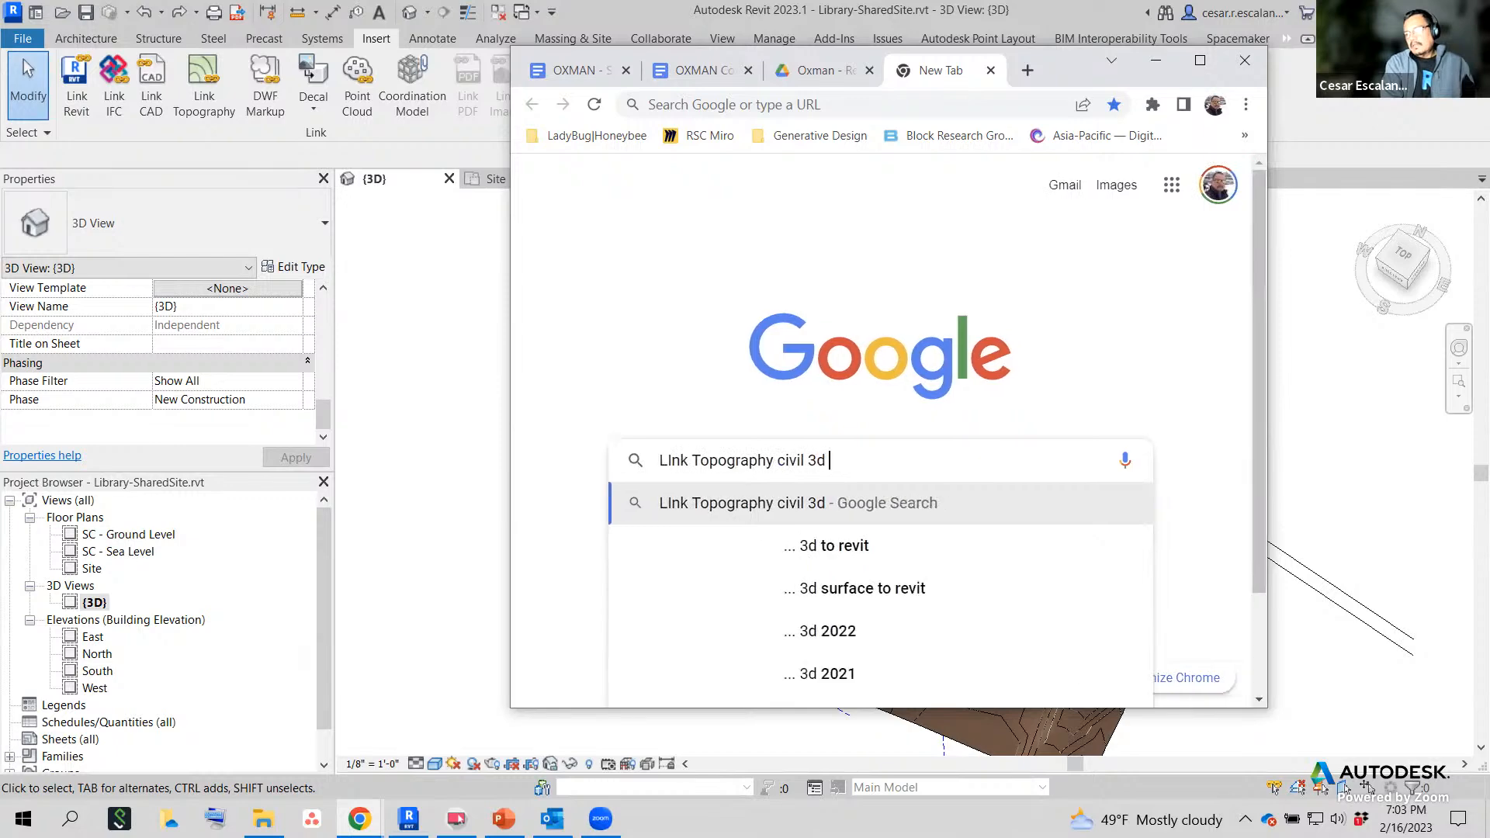
type("revit")
key("Return")
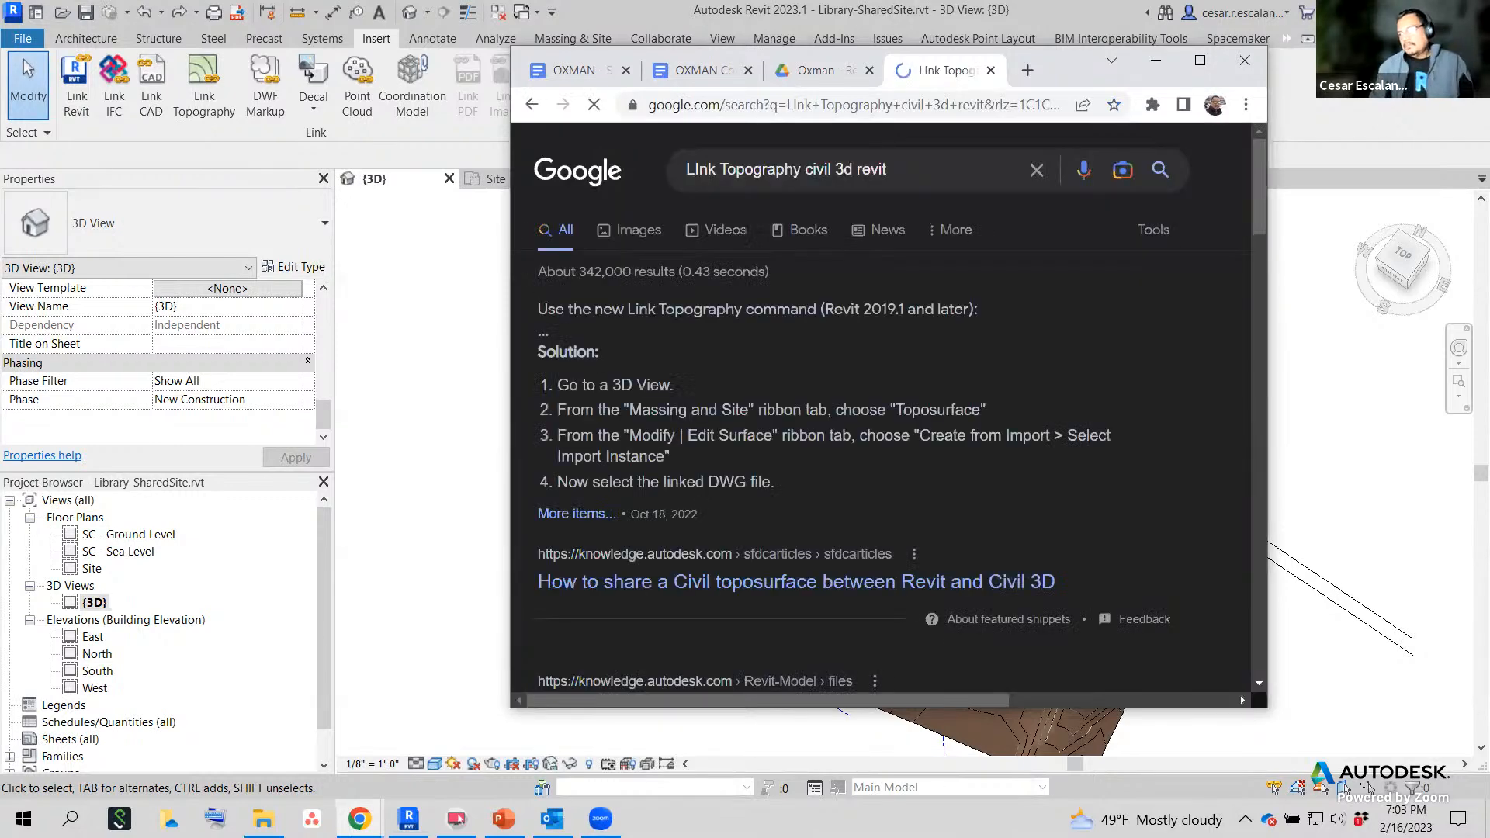
left_click(1200, 60)
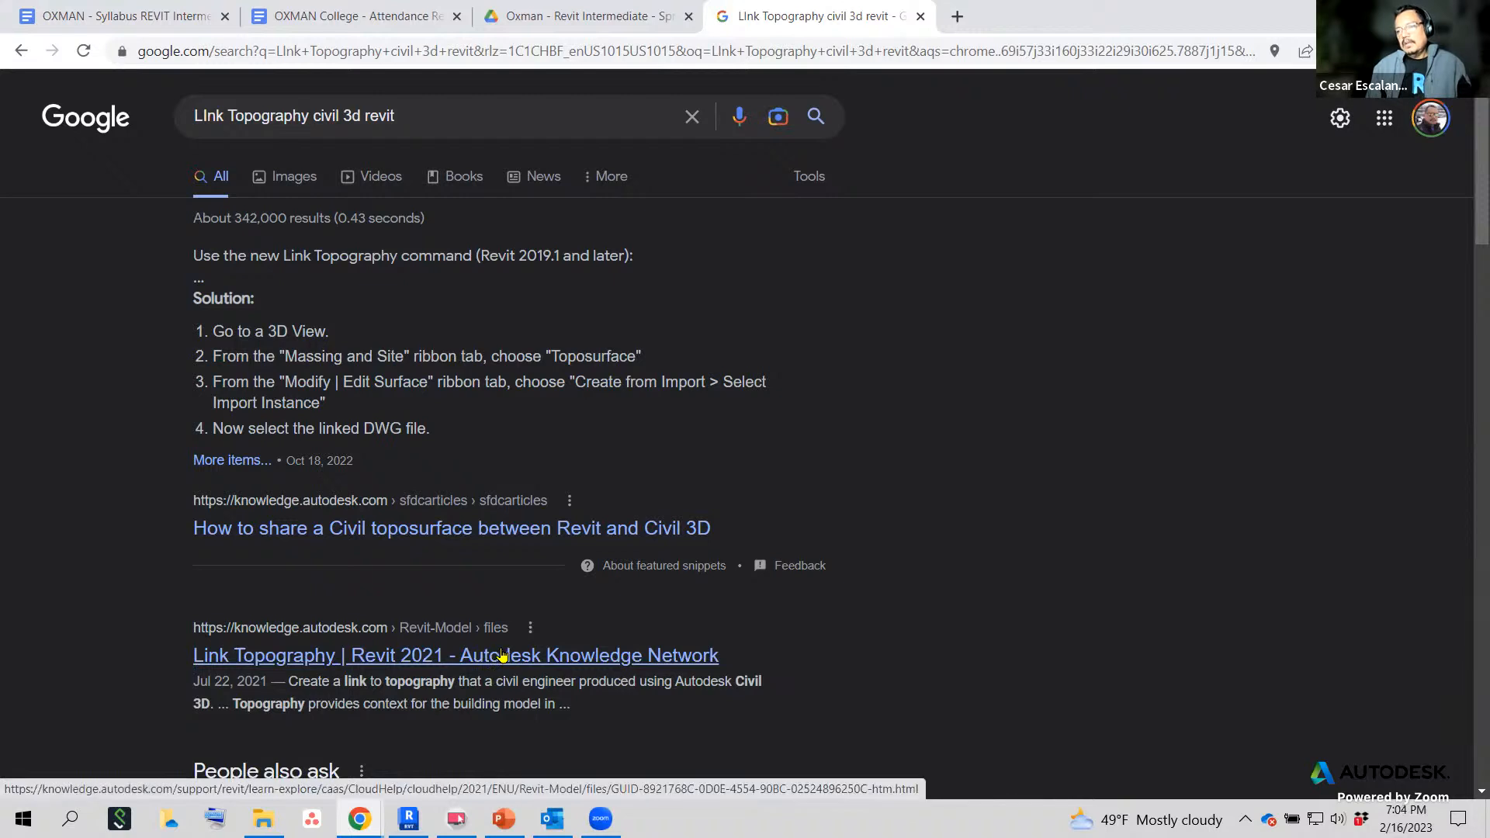
Open the Autodesk article "How to share a Civil toposurface between Revit and Civil 3D" and read its Solution section.
left_click(507, 529)
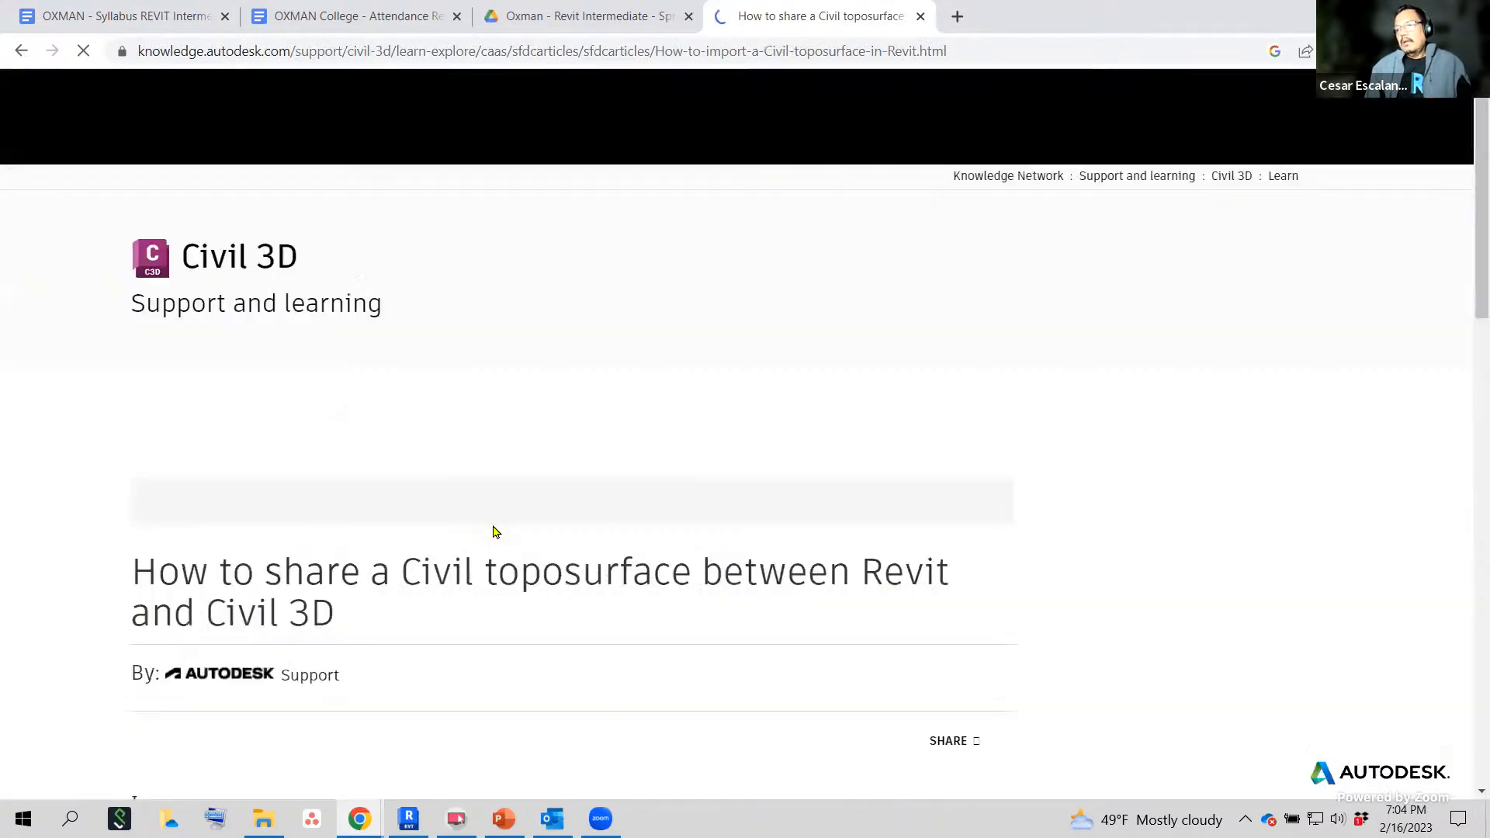
scroll(729, 509, "down", 5)
scroll(728, 511, "down", 1)
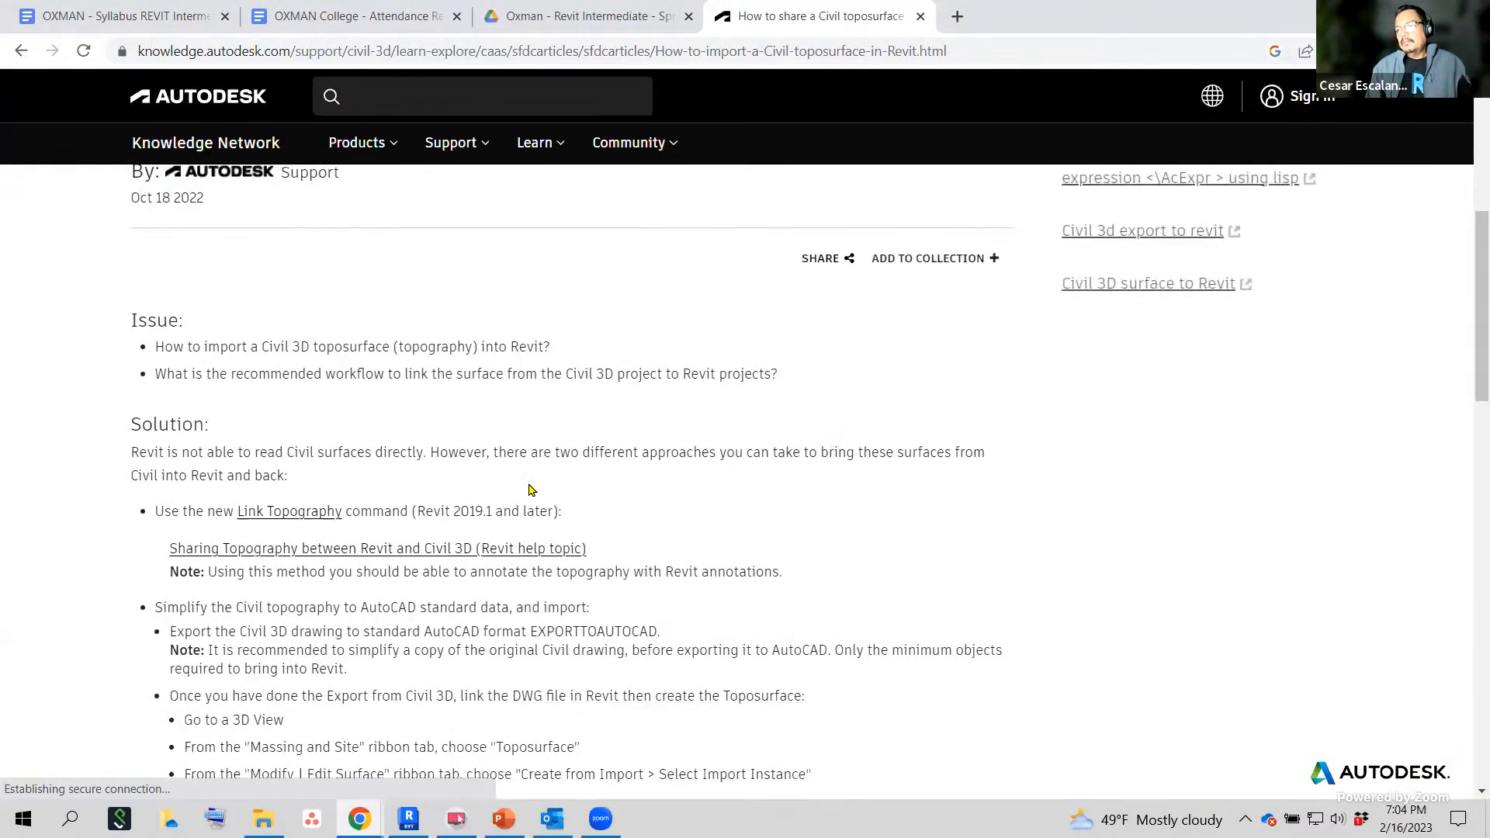
Review the Revit help topic on sharing topography with Civil 3D and its page About Using Topography from the Civil Engineer, then close it.
left_click(445, 550)
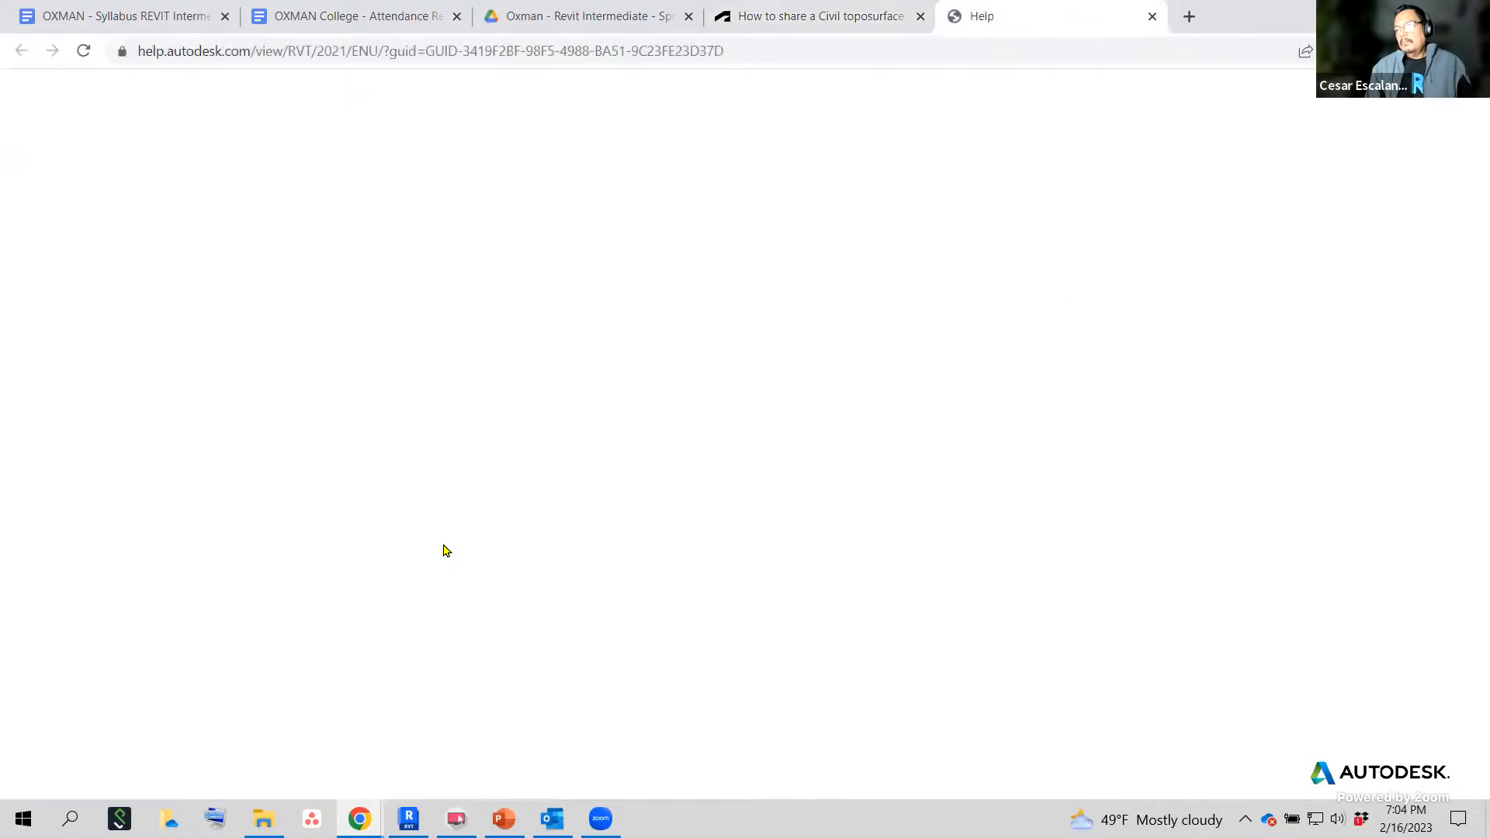
scroll(648, 365, "down", 5)
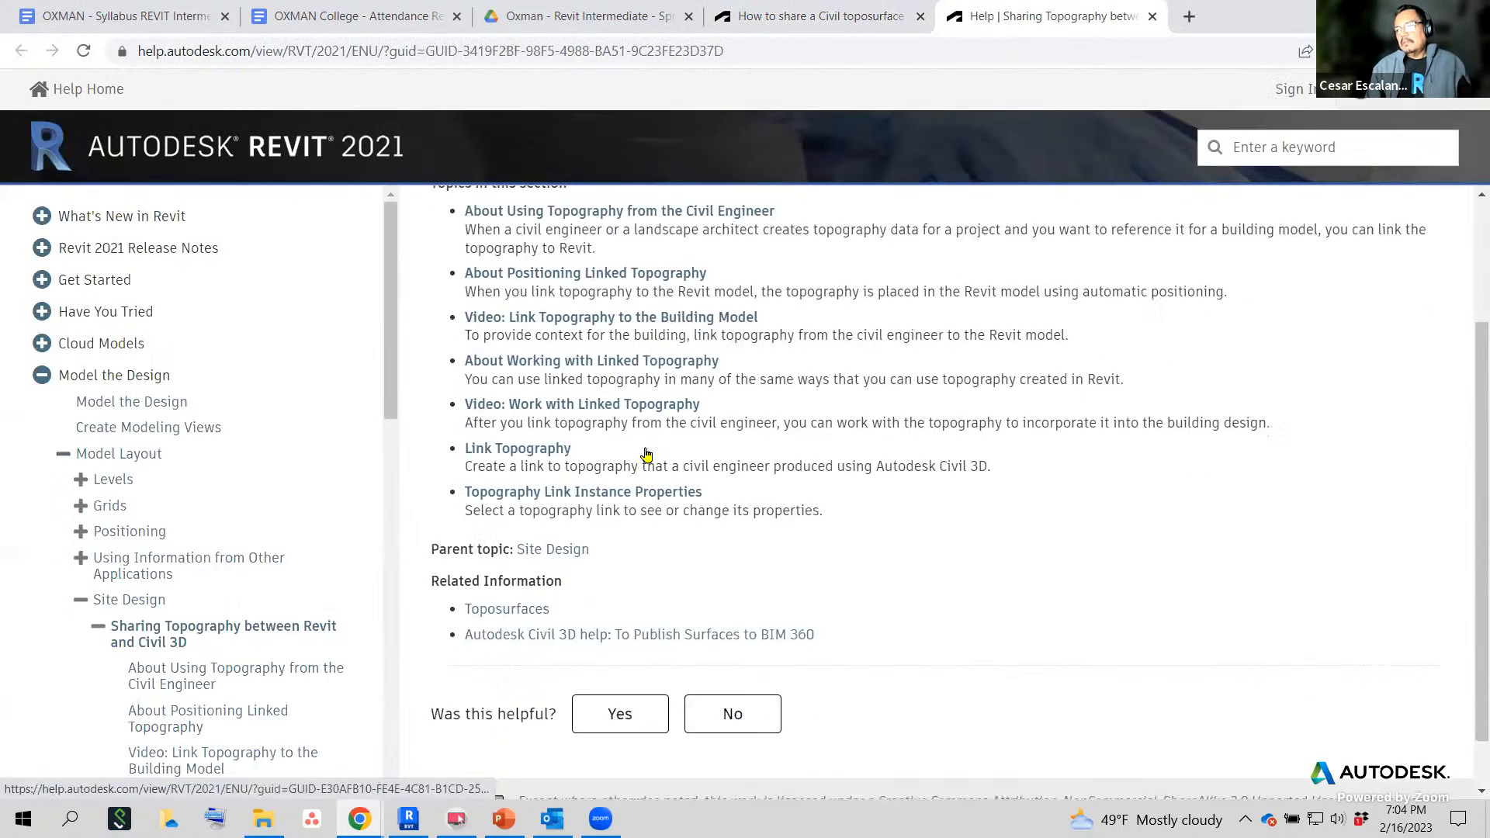
scroll(659, 473, "up", 5)
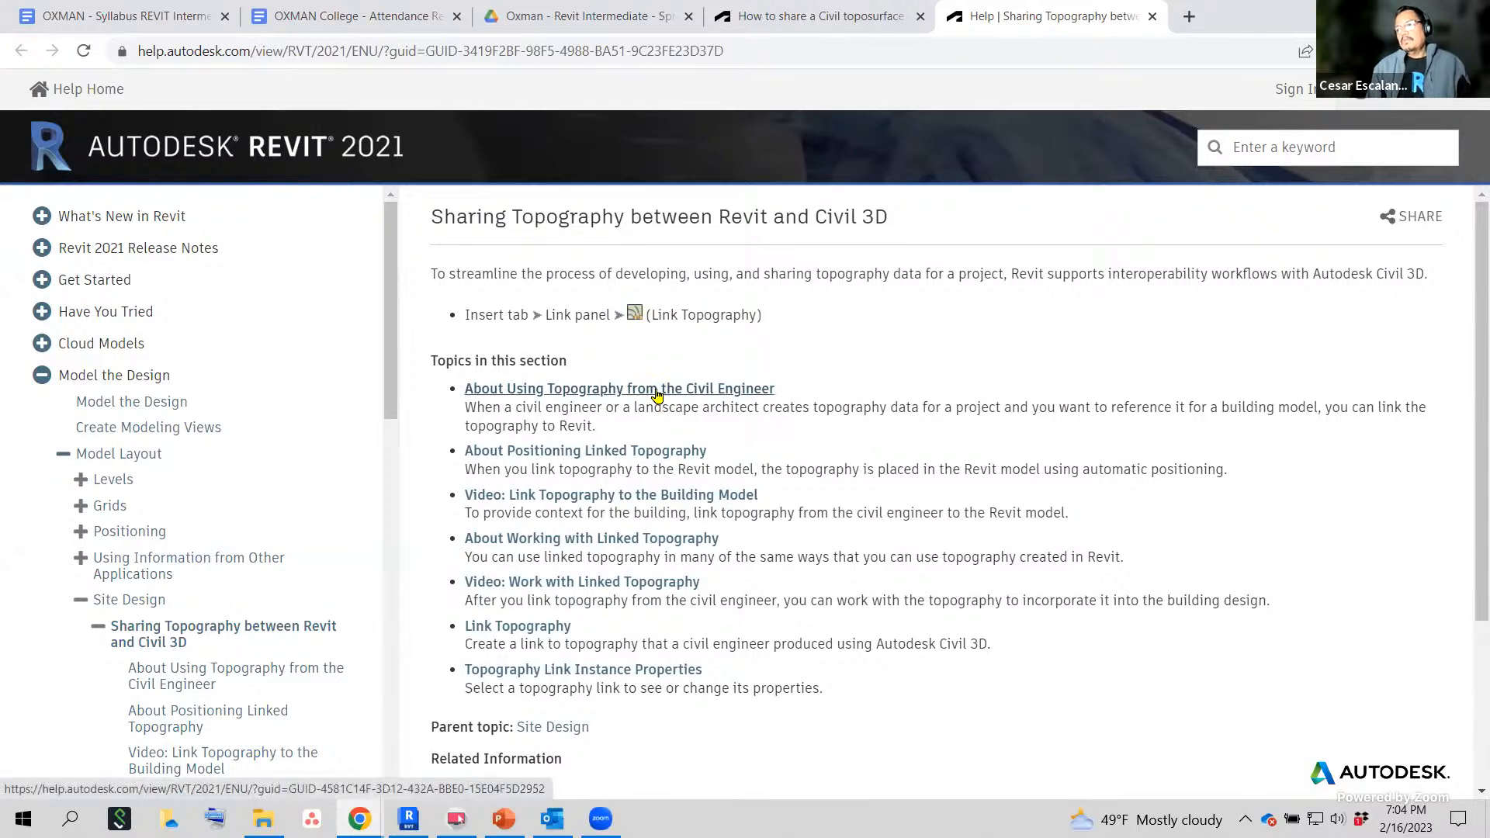
left_click(656, 396)
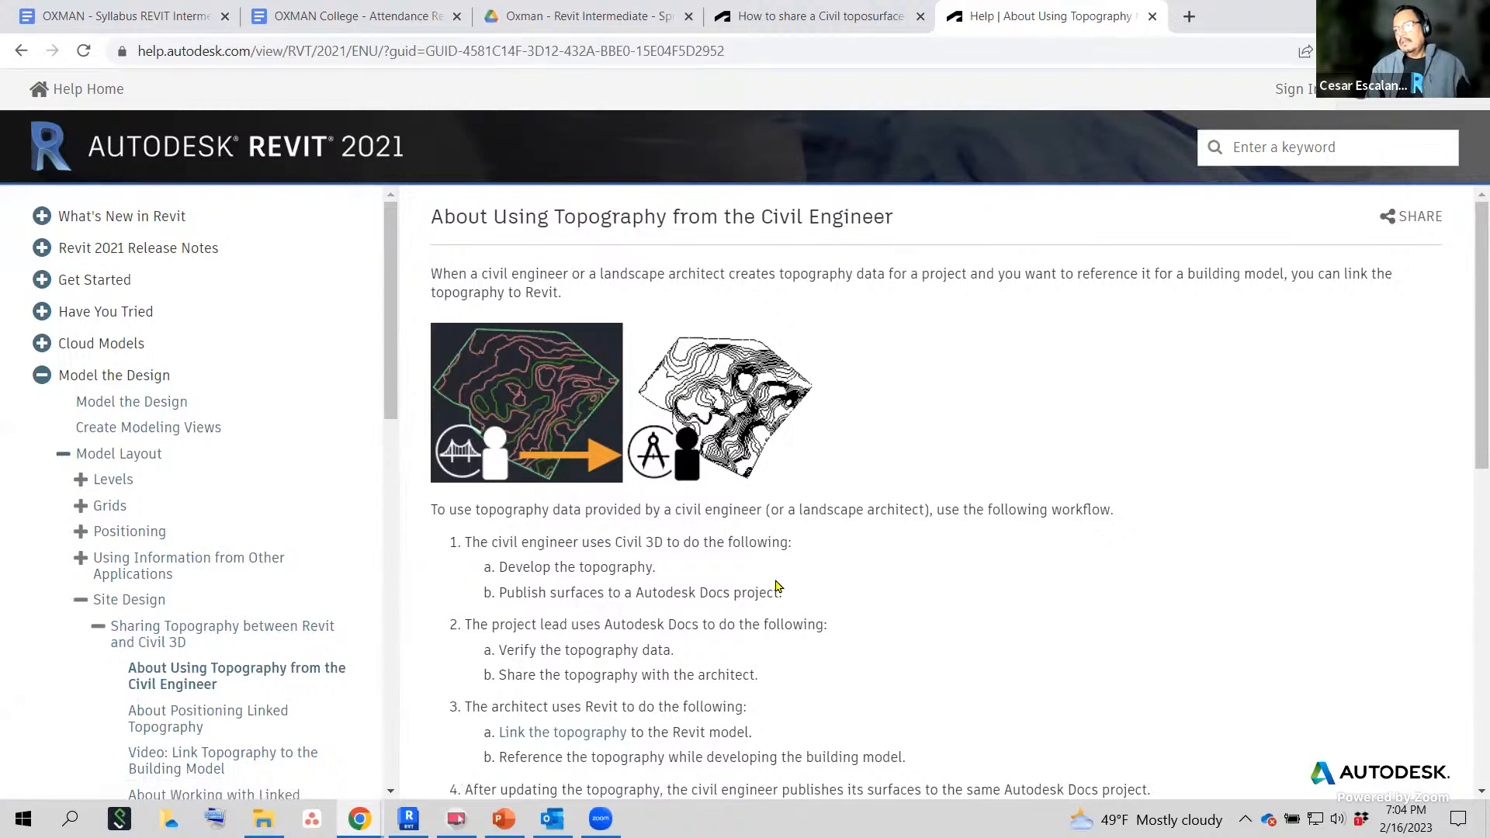
scroll(776, 589, "down", 5)
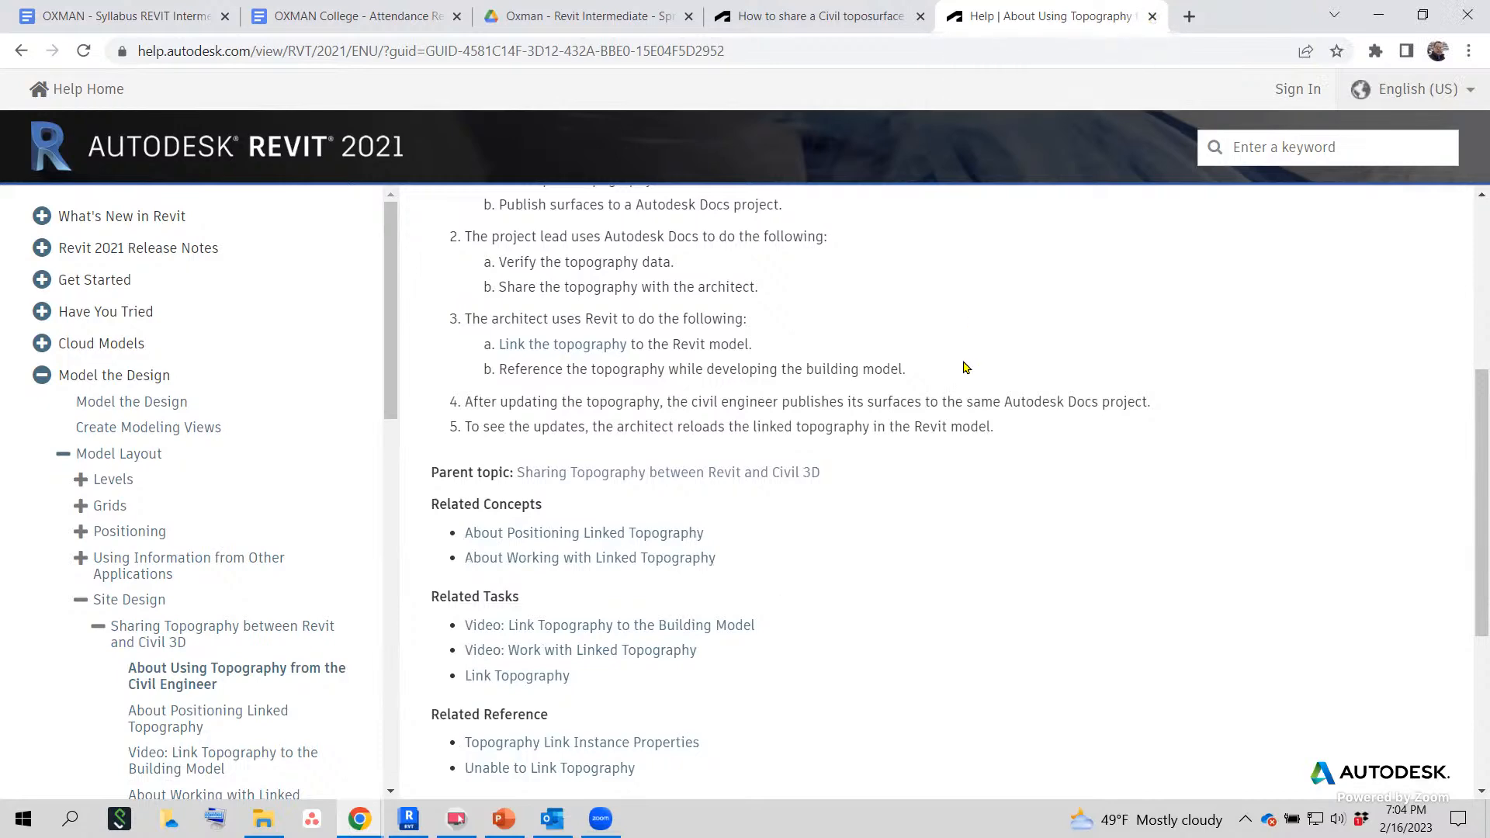
scroll(970, 350, "up", 5)
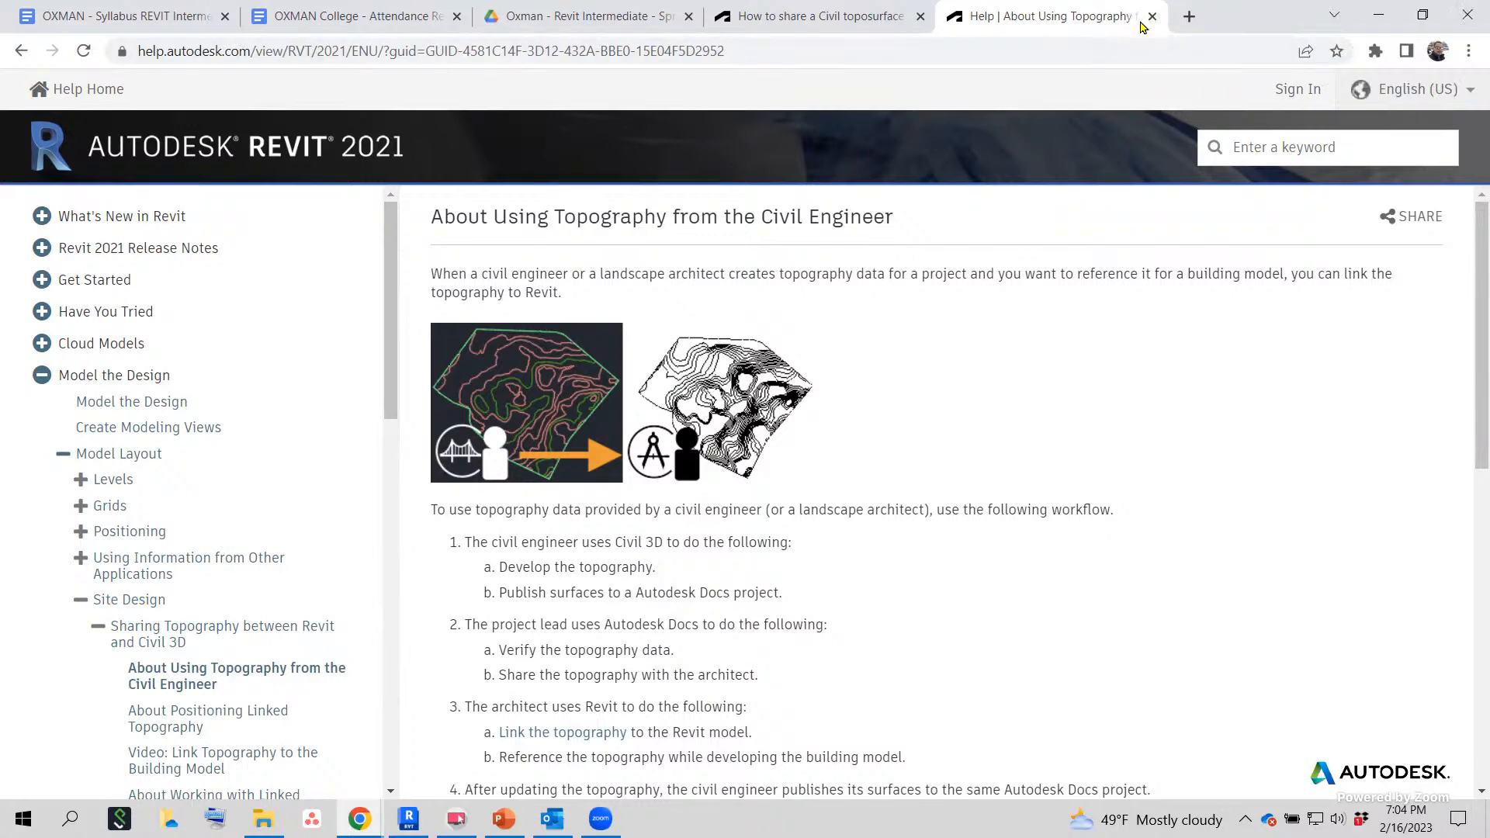
left_click(1151, 16)
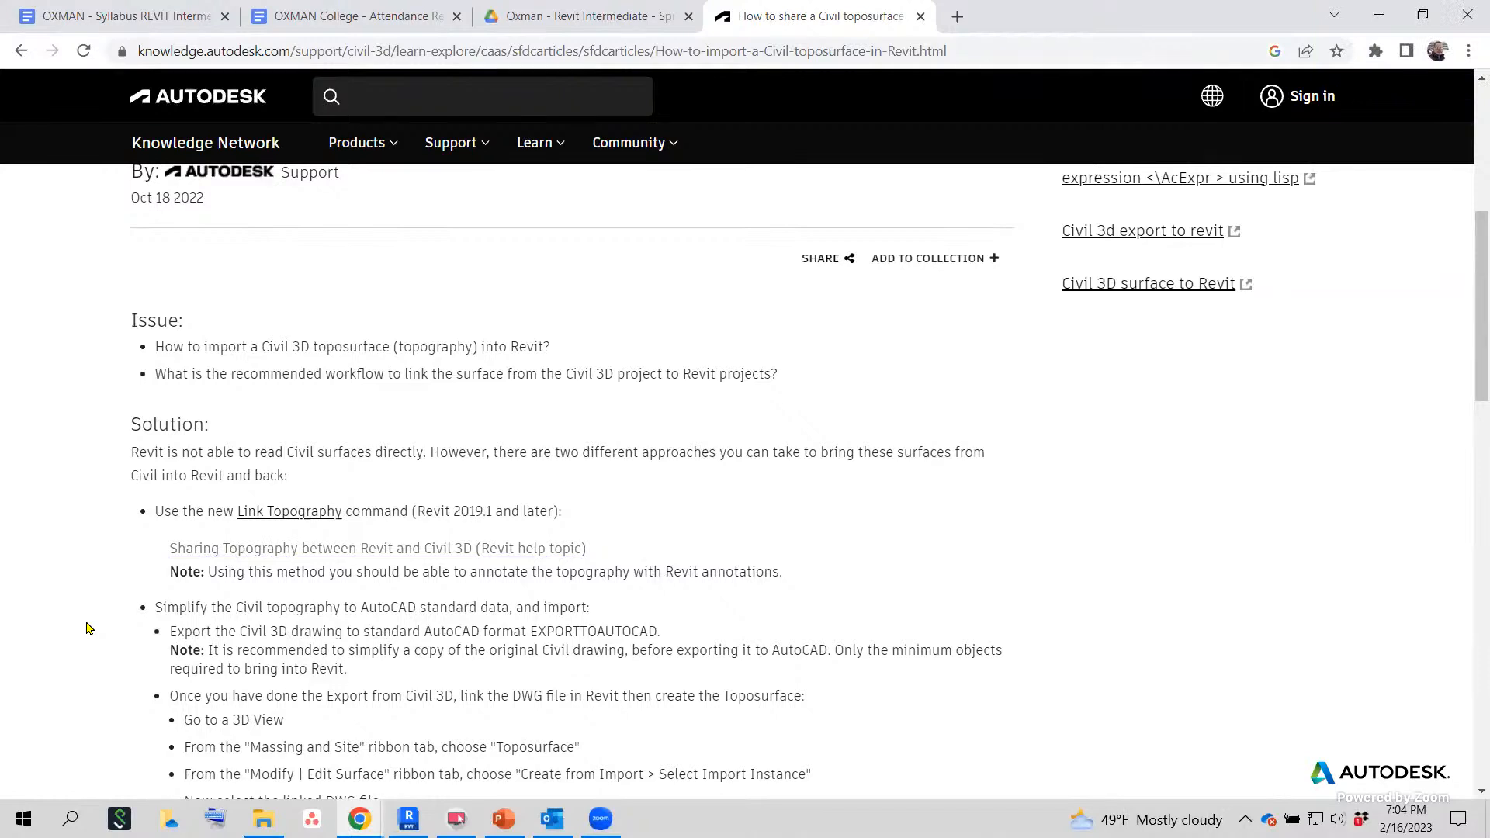
Open the Link Topography help page from the article and highlight the instructions for preparing the topography in Civil 3D.
left_click(272, 512)
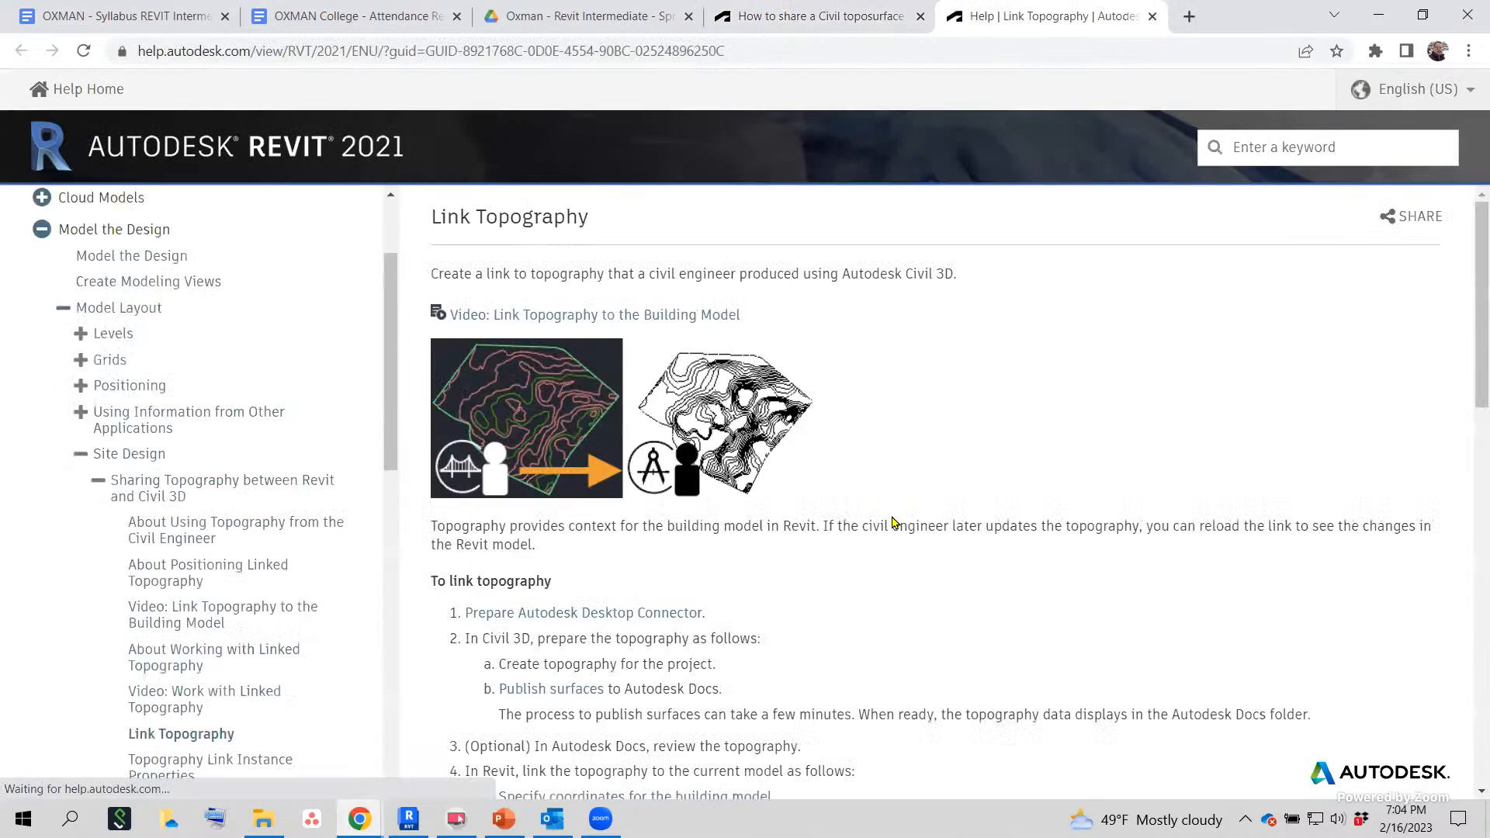
scroll(892, 521, "down", 3)
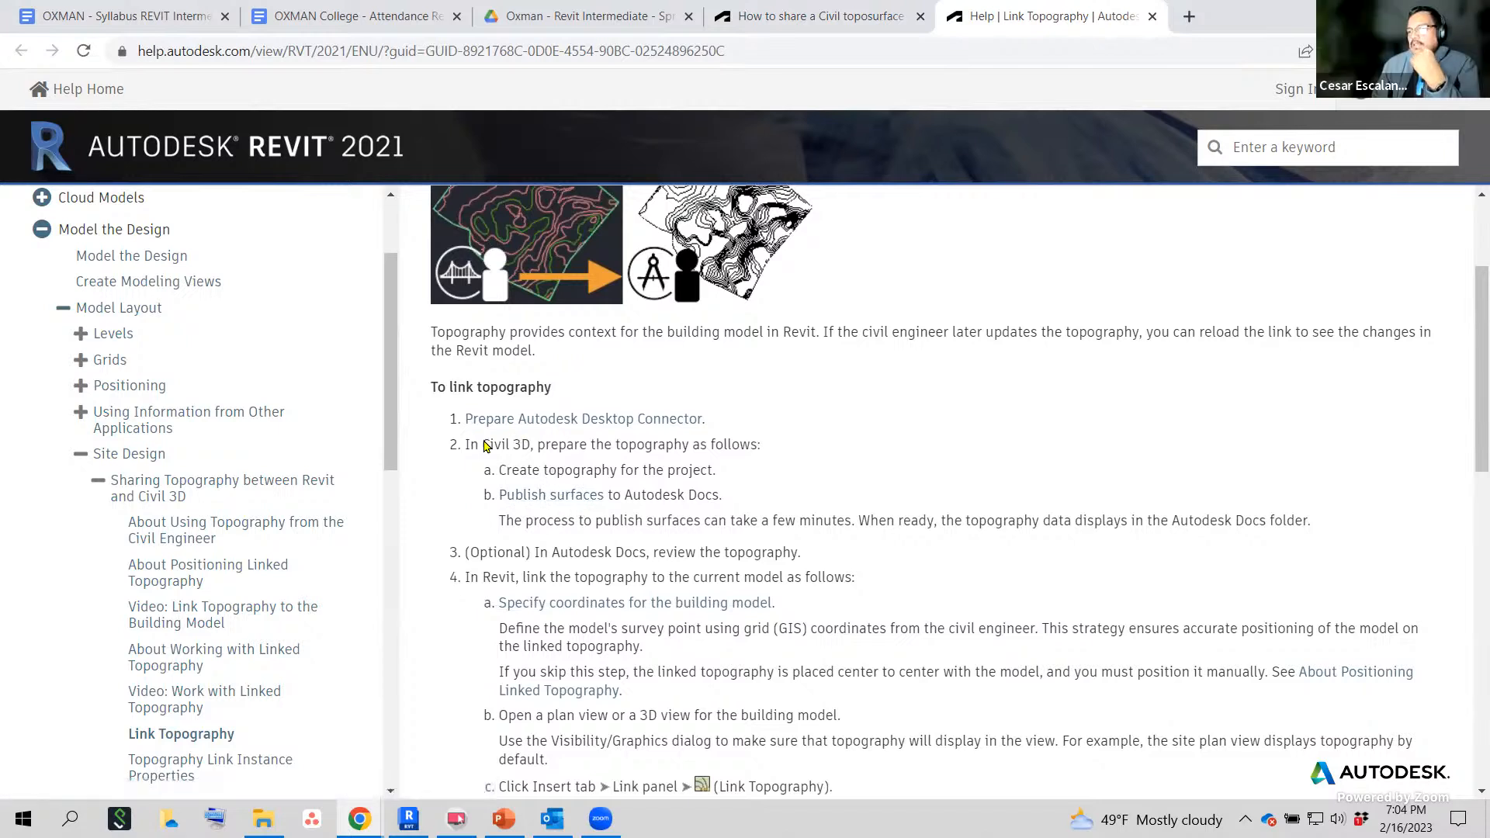
left_click_drag(466, 438, 742, 514)
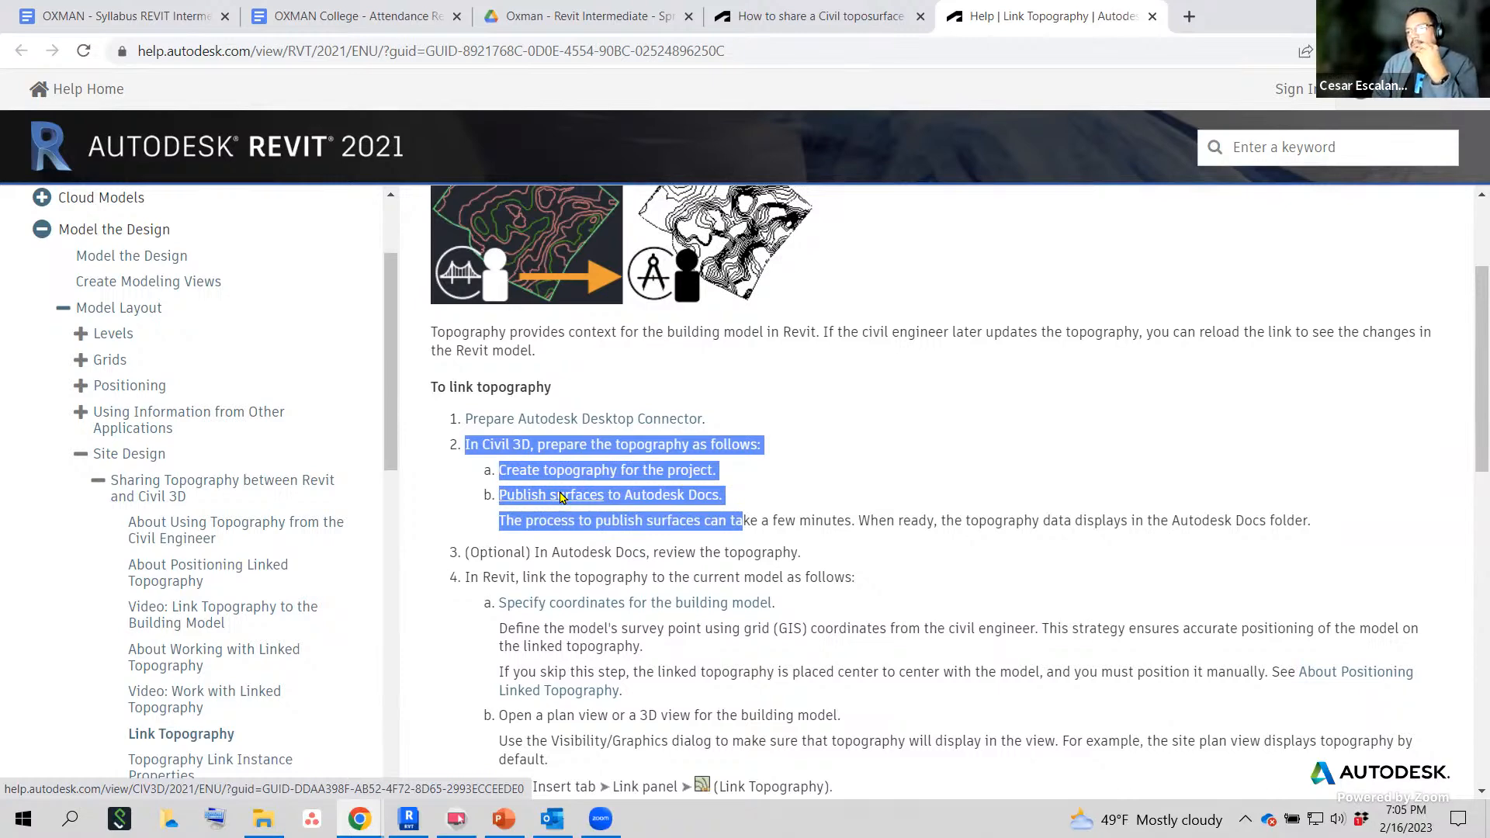
Open the Civil 3D help page on publishing surfaces to BIM 360 and copy its web address.
left_click(558, 496)
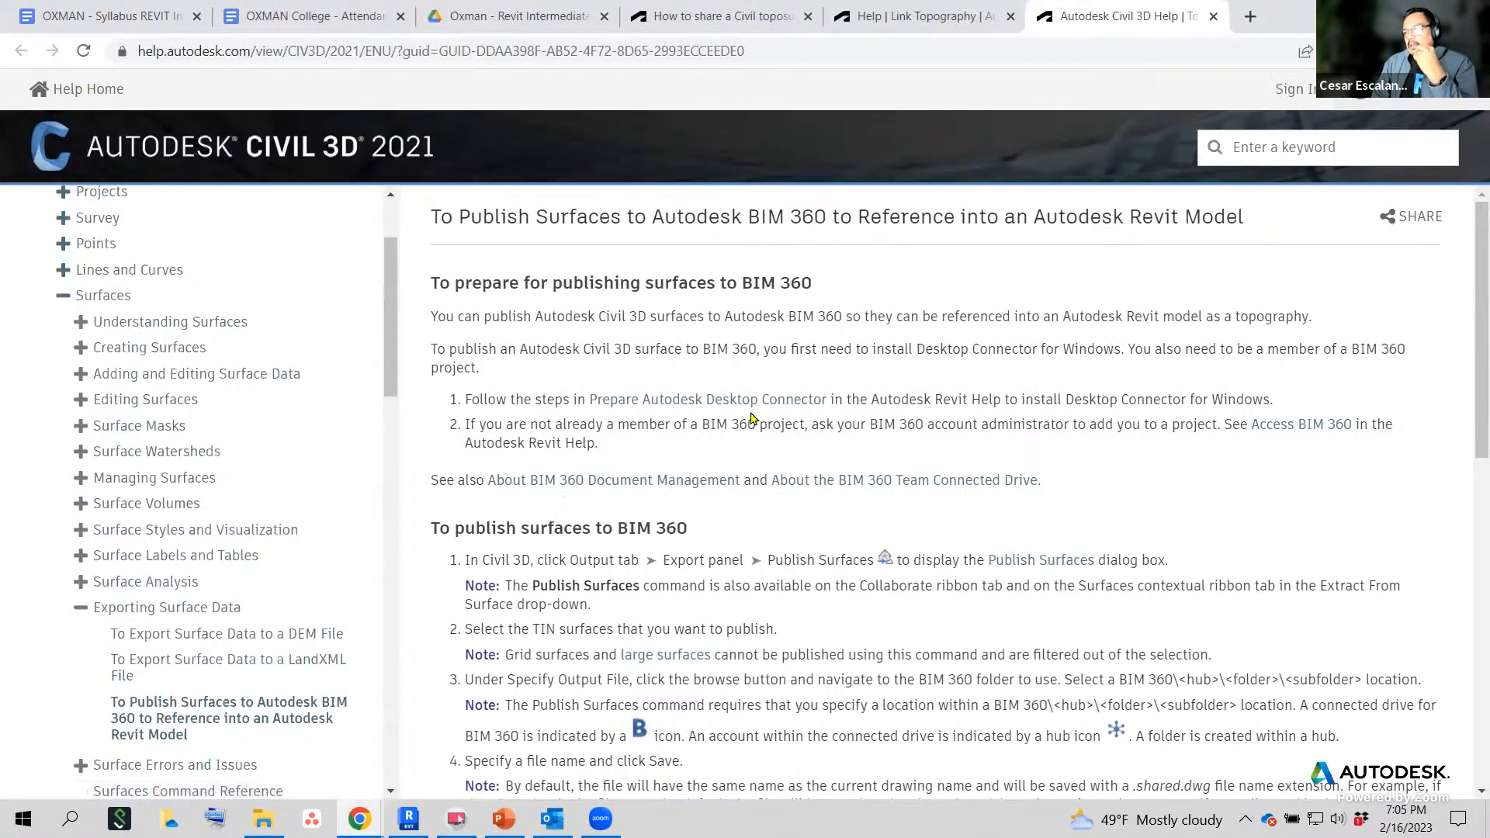
left_click(799, 55)
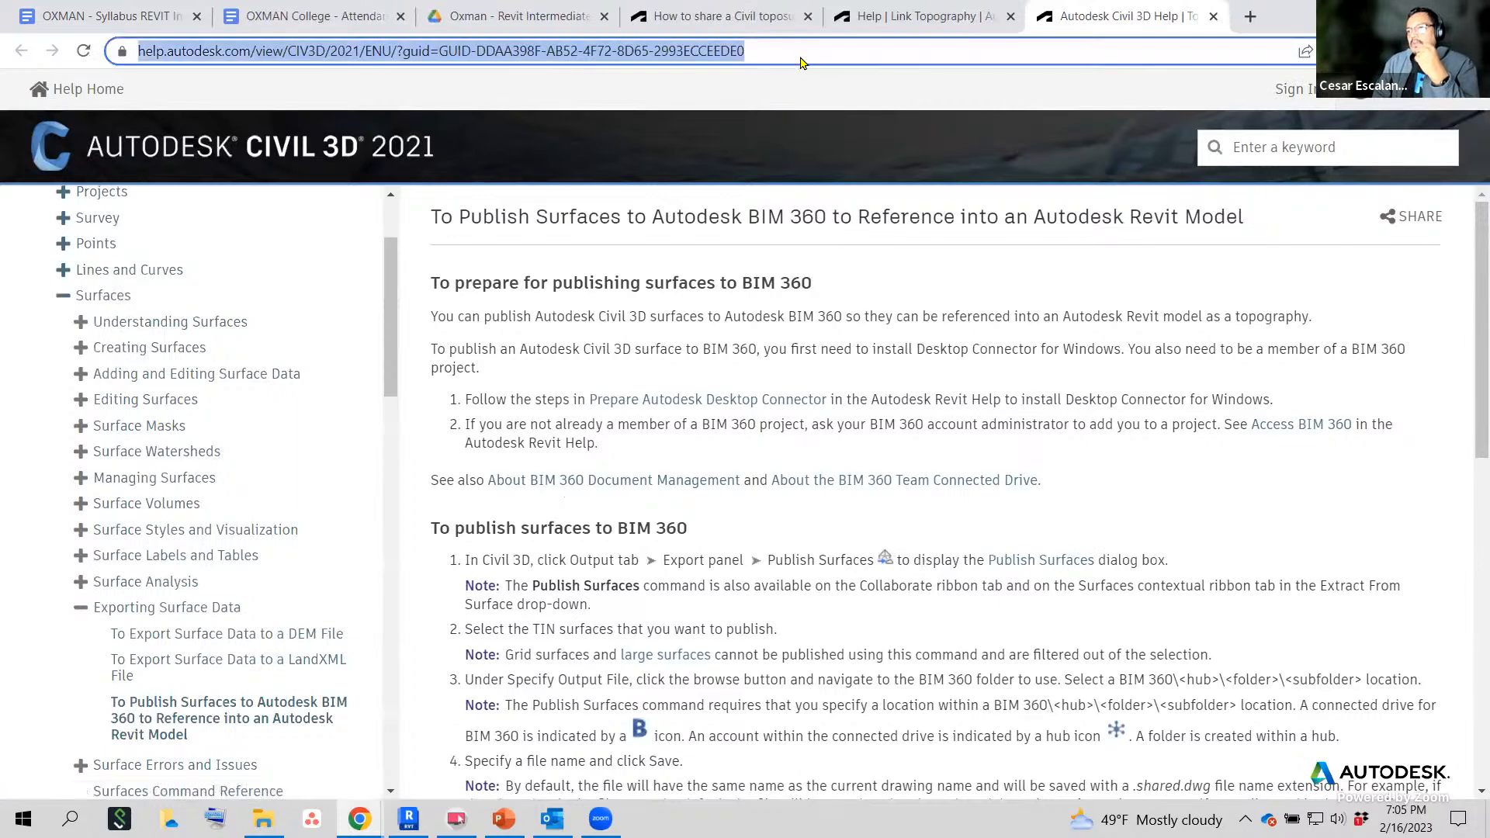
right_click(799, 56)
left_click(842, 193)
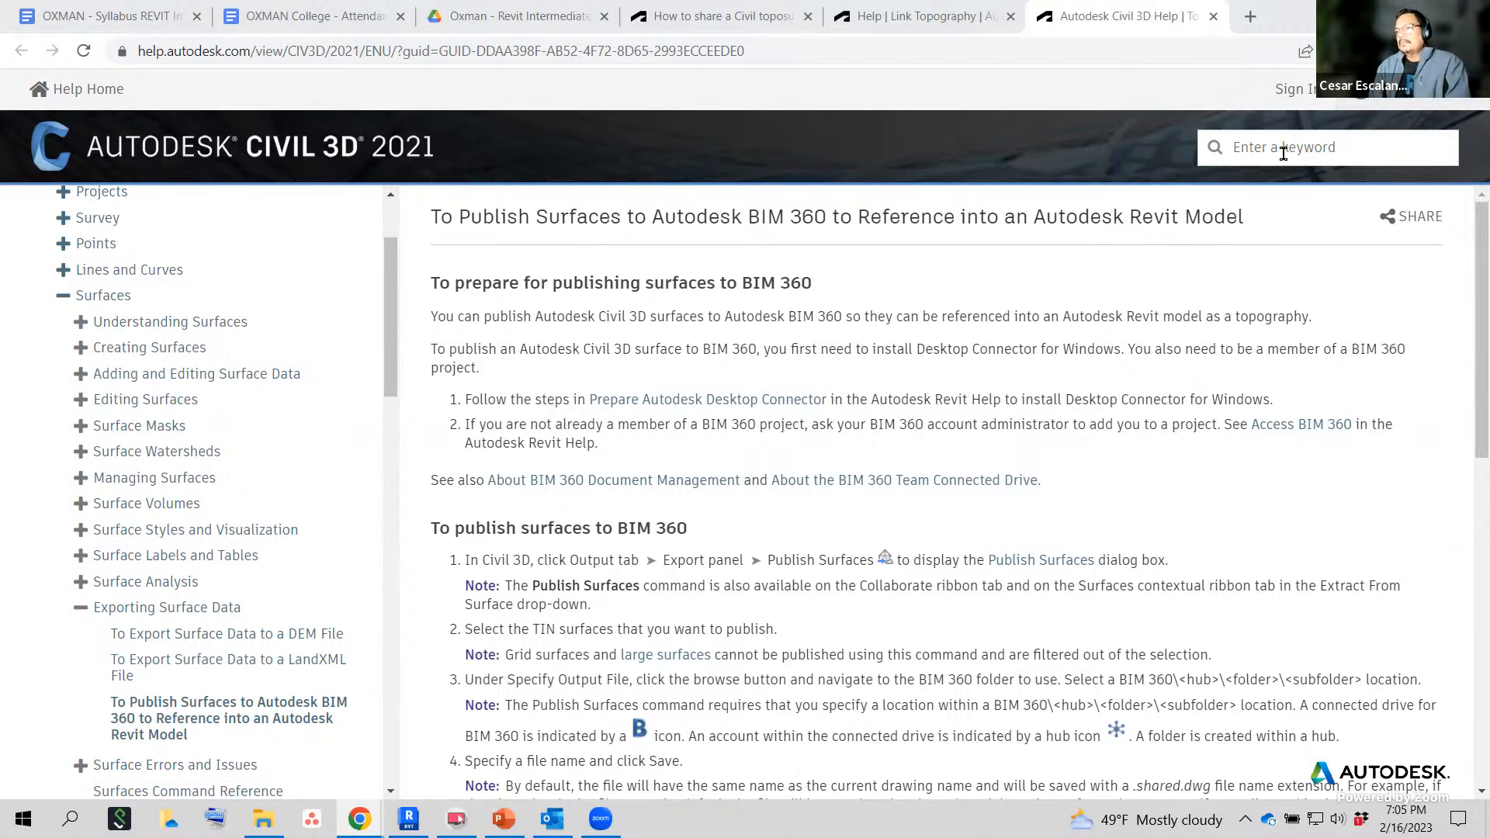
Close the Civil 3D help, Link Topography help and toposurface article pages.
left_click(1213, 19)
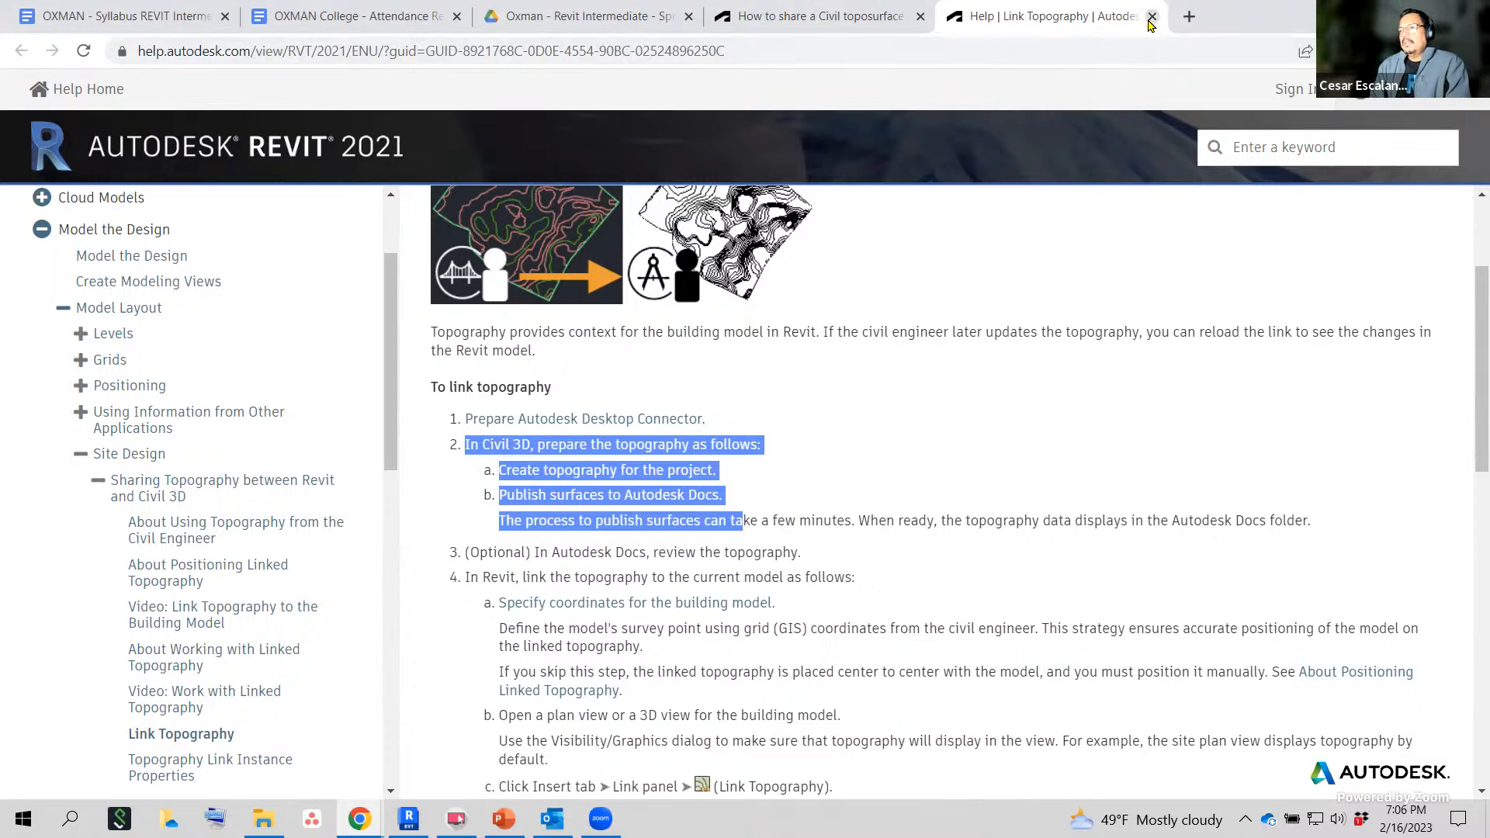
left_click(1151, 17)
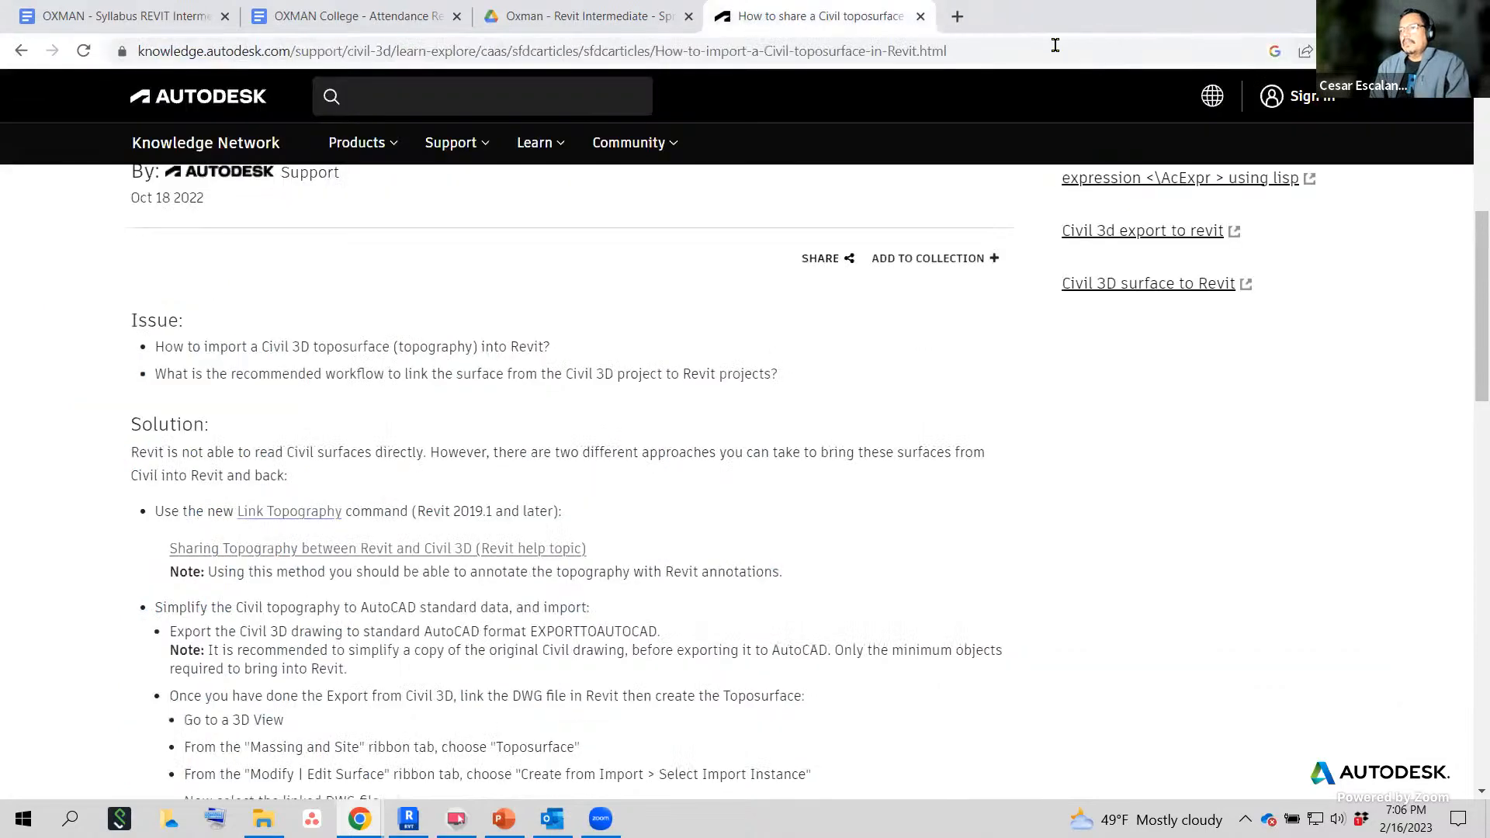
left_click(920, 17)
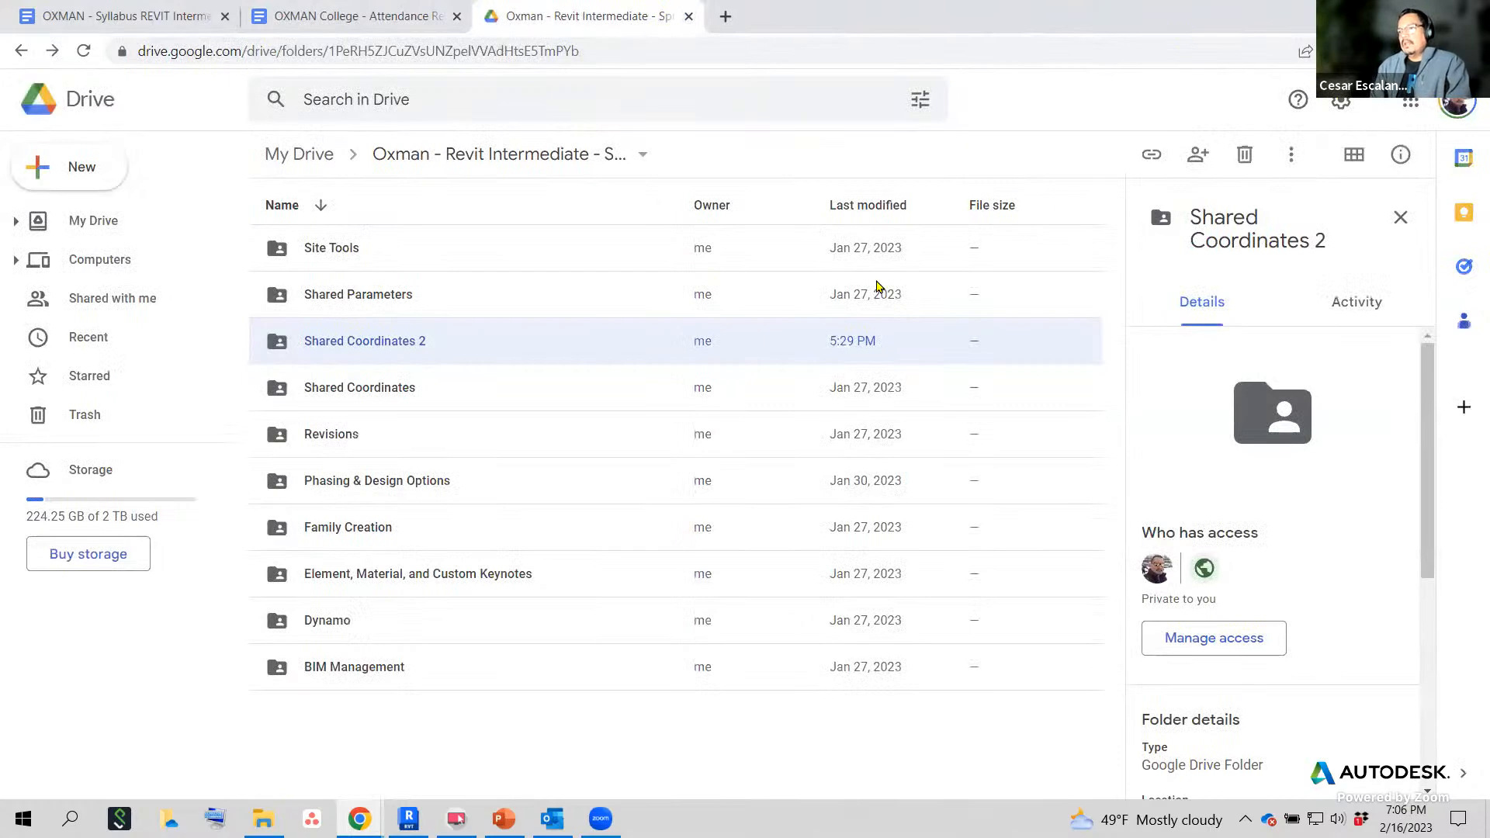
Switch back to Revit and inspect the graded site in the 3D view from a lower front angle.
key("alt+Tab")
scroll(883, 633, "down", 2)
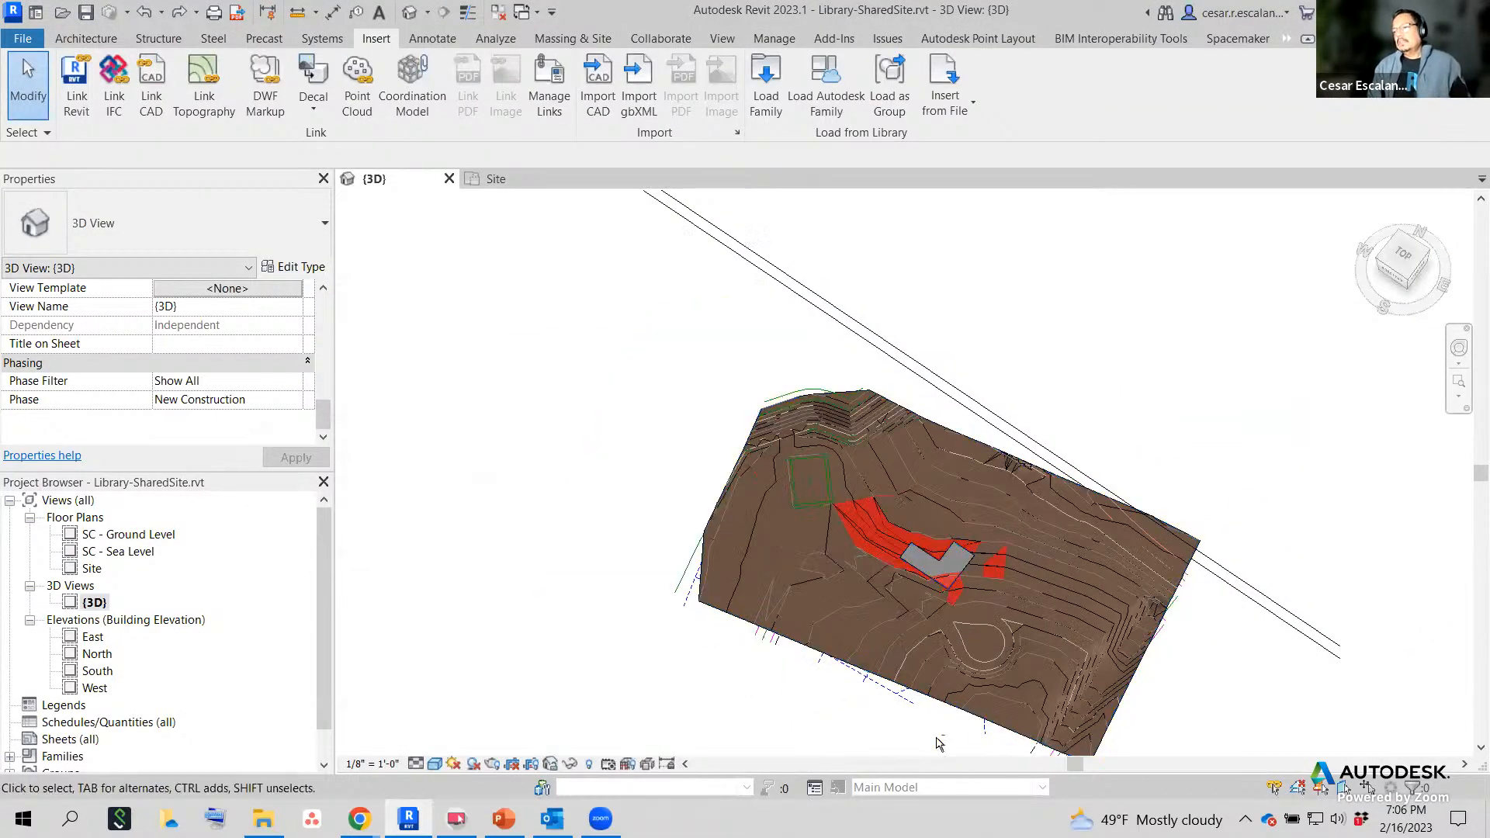
middle_click_drag(934, 730, 1424, 485, "shift")
scroll(1150, 621, "up", 2)
middle_click_drag(1074, 611, 784, 666, "shift")
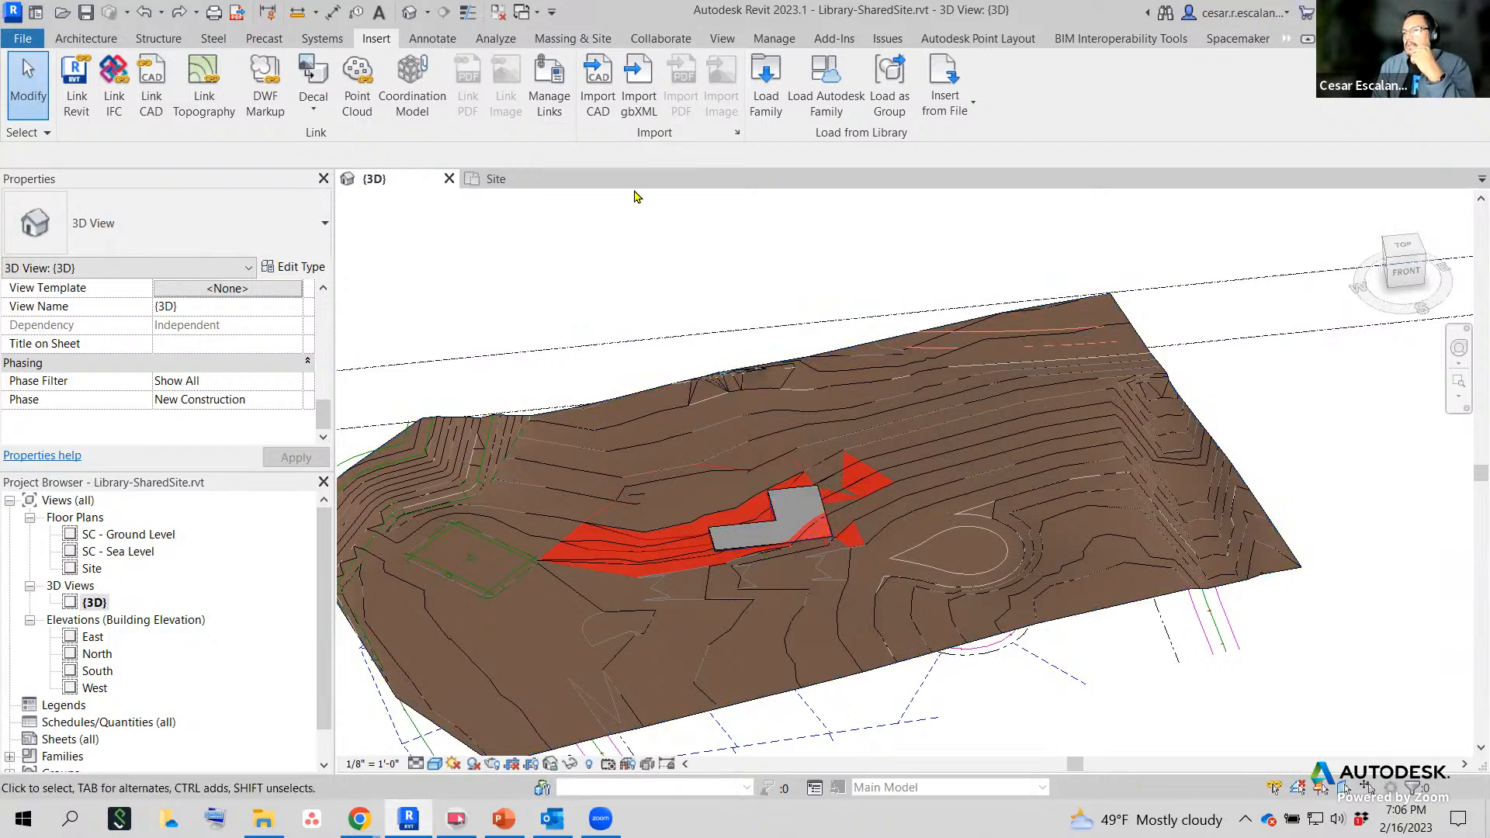
Open the Site floor plan and label the contours along a line crossing the slope east of the L-shaped building pad.
double_click(91, 568)
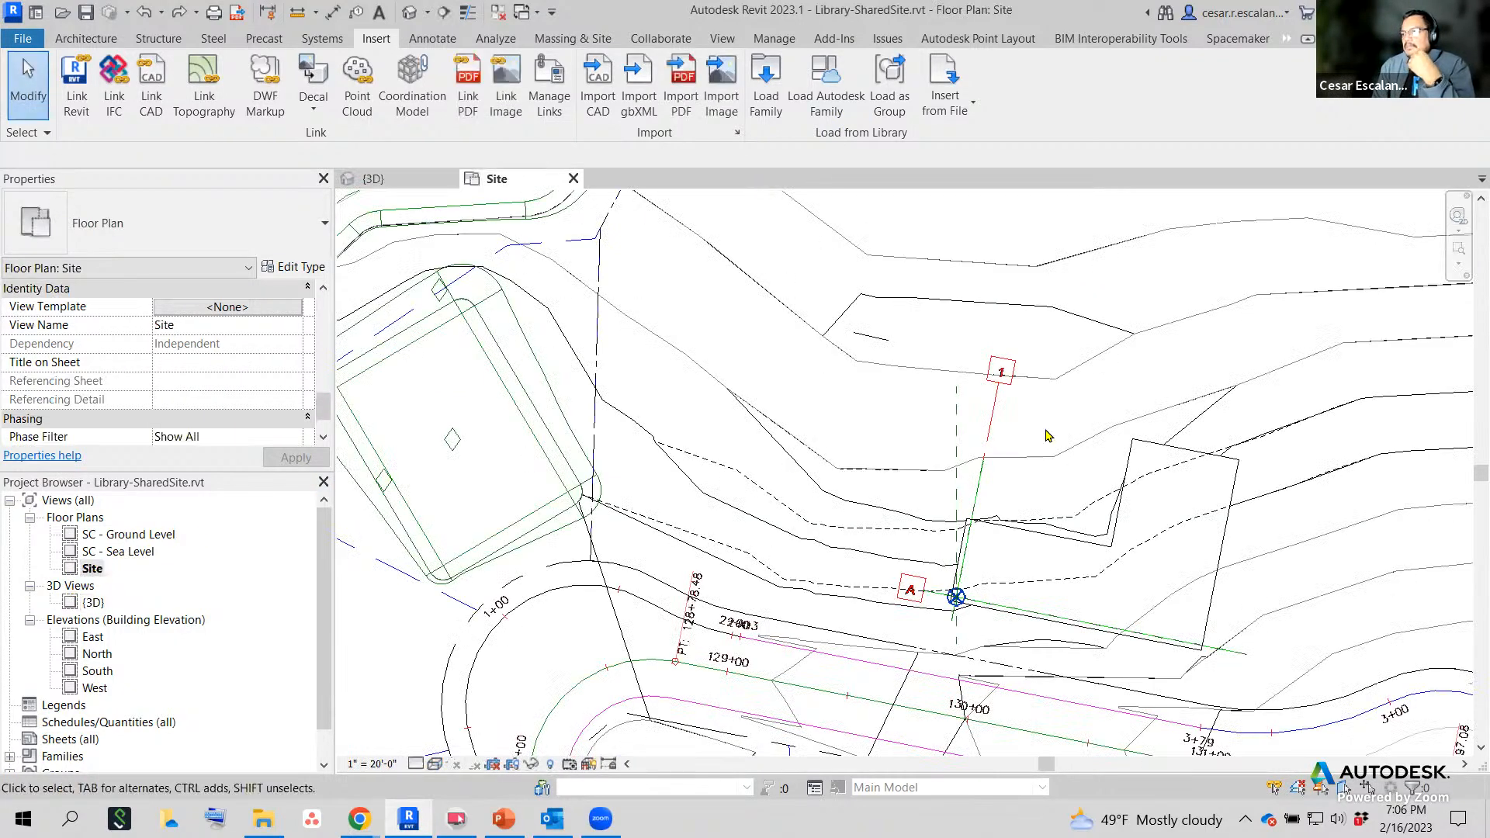
scroll(1101, 484, "up", 5)
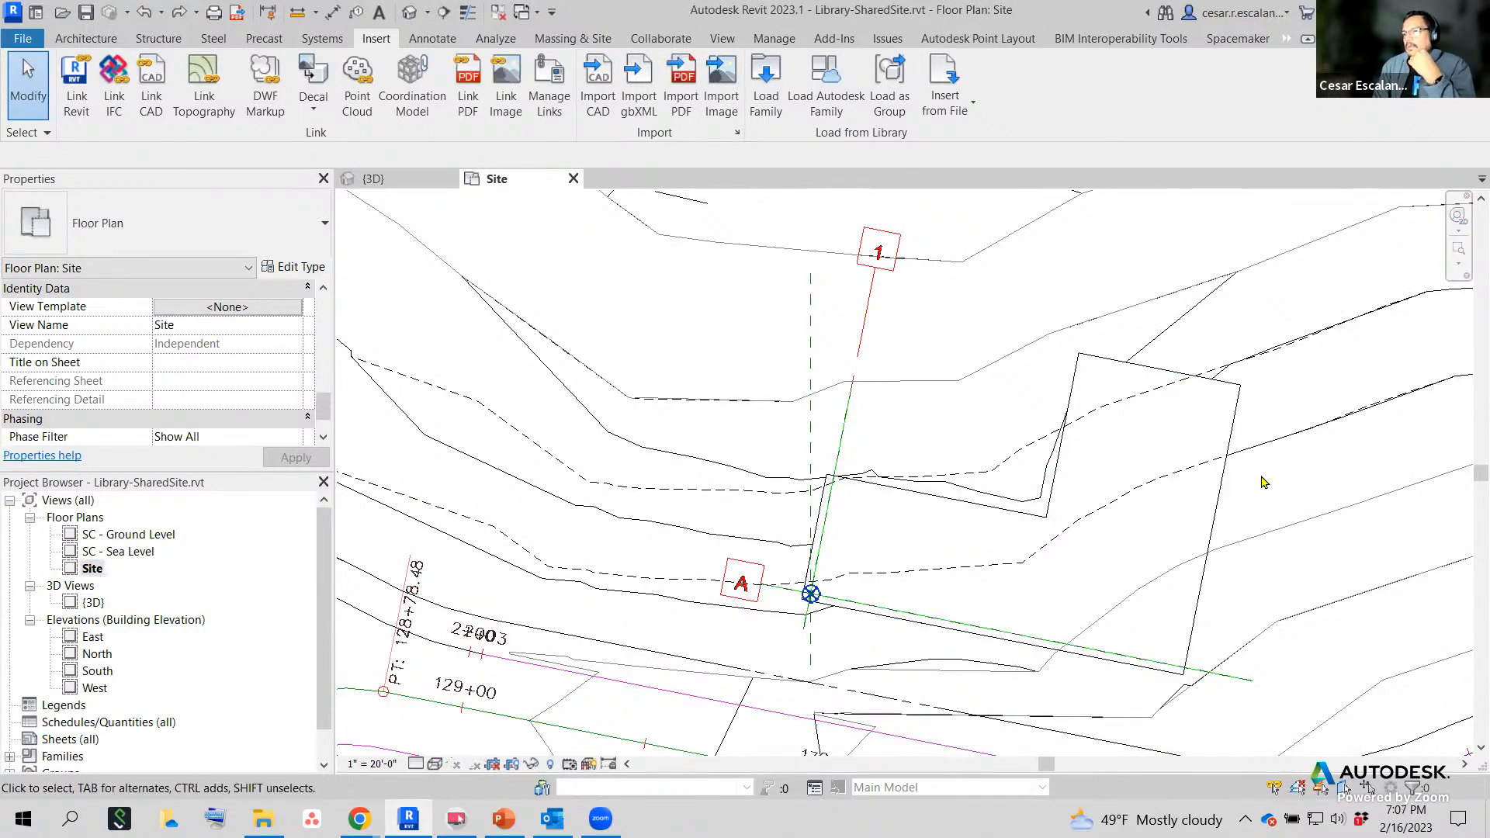
scroll(964, 533, "down", 2)
middle_click_drag(1311, 487, 1070, 503)
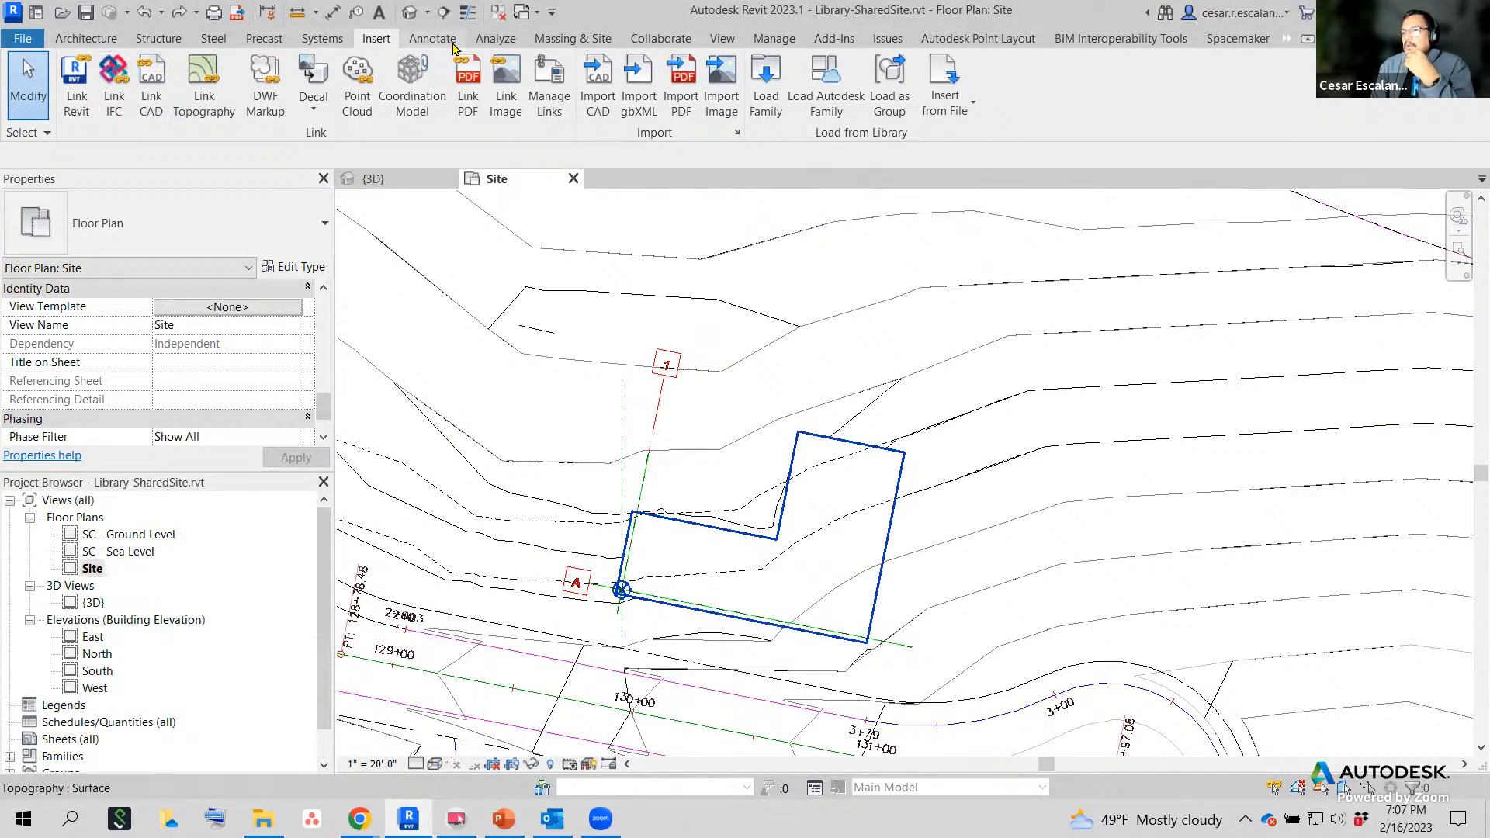
left_click(538, 41)
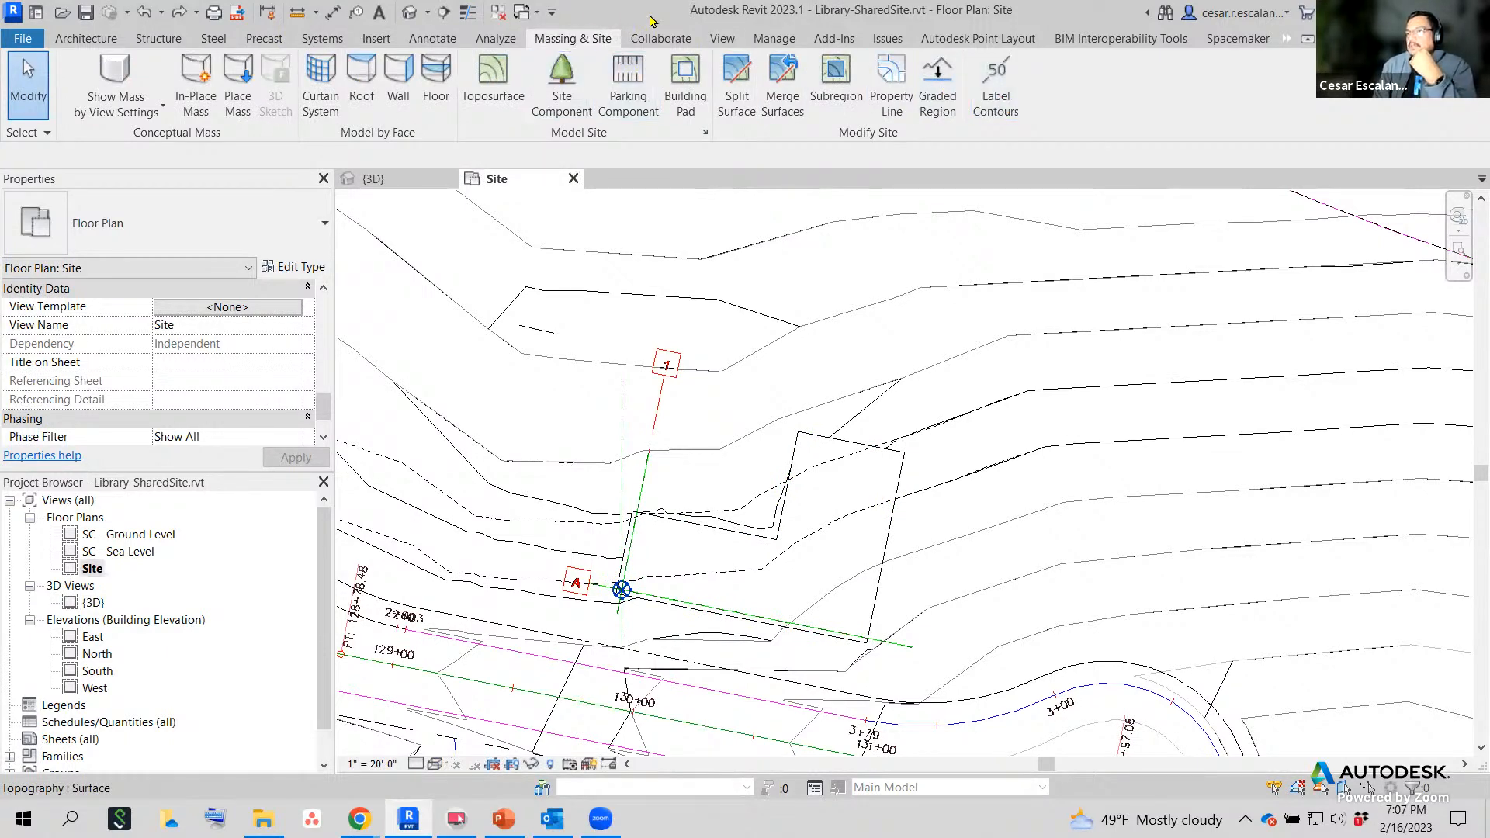
left_click(1006, 104)
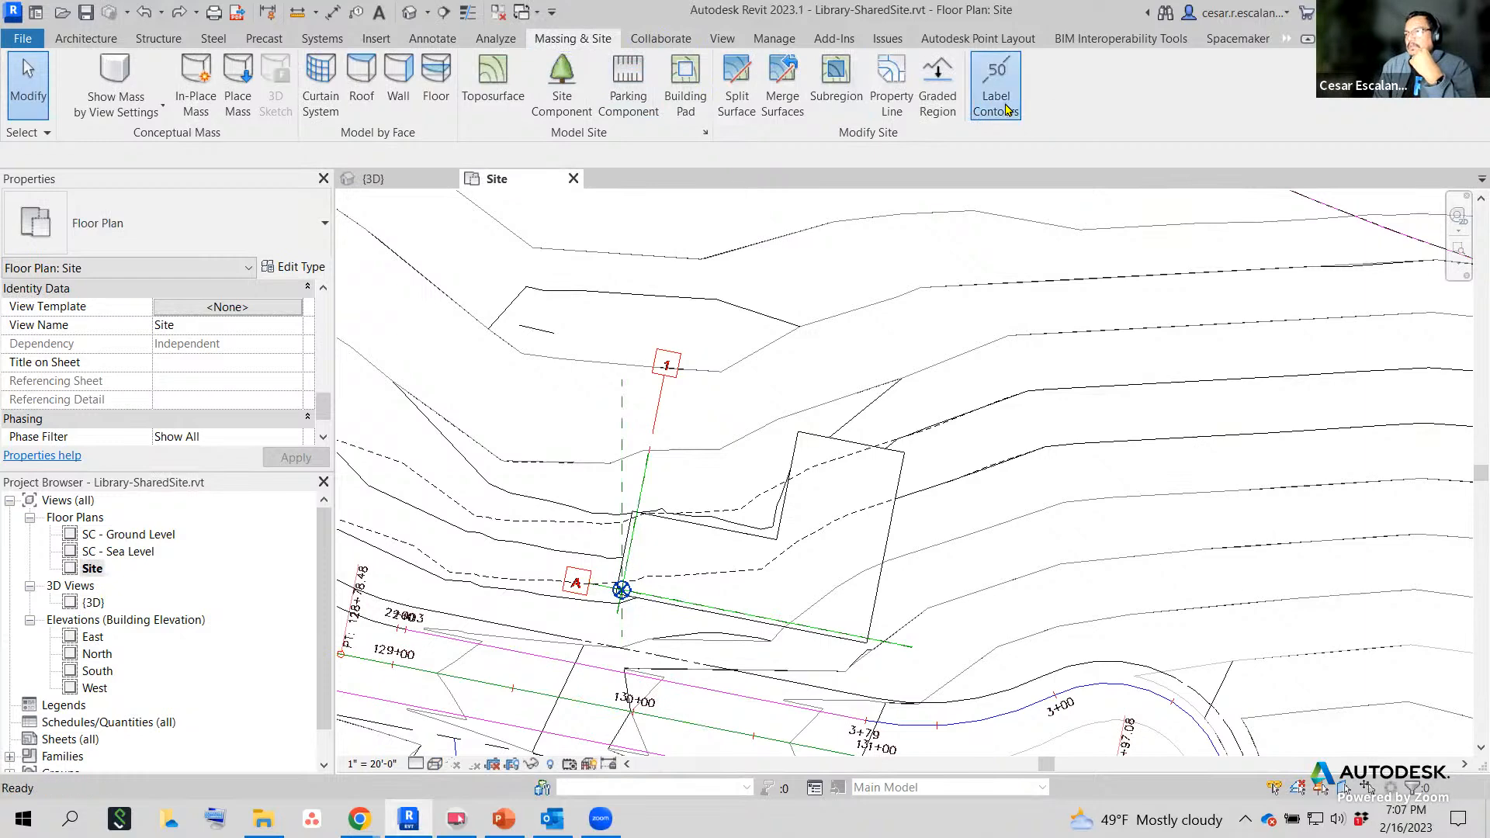
left_click(1286, 698)
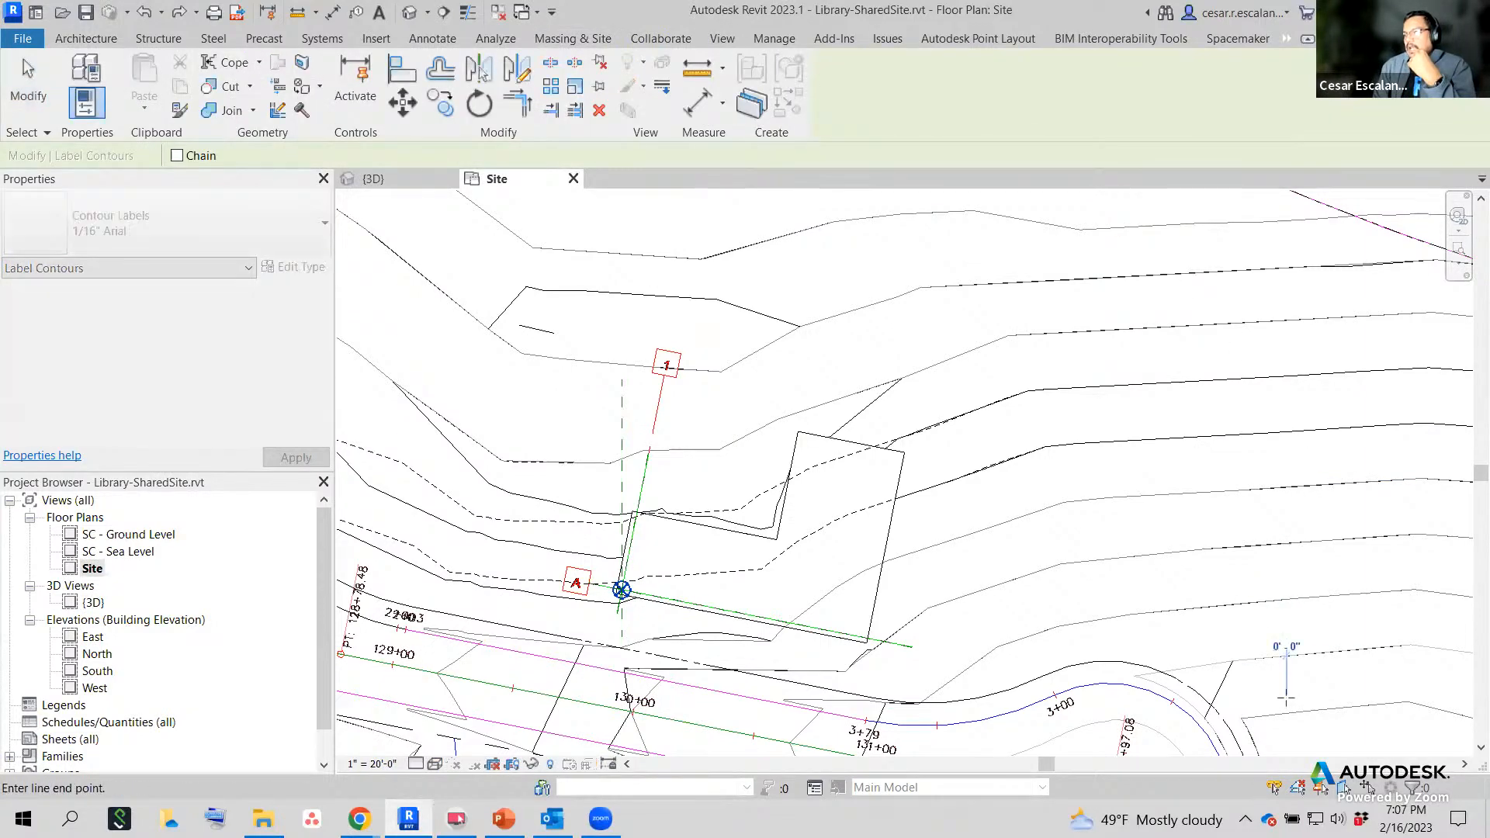
left_click(1193, 257)
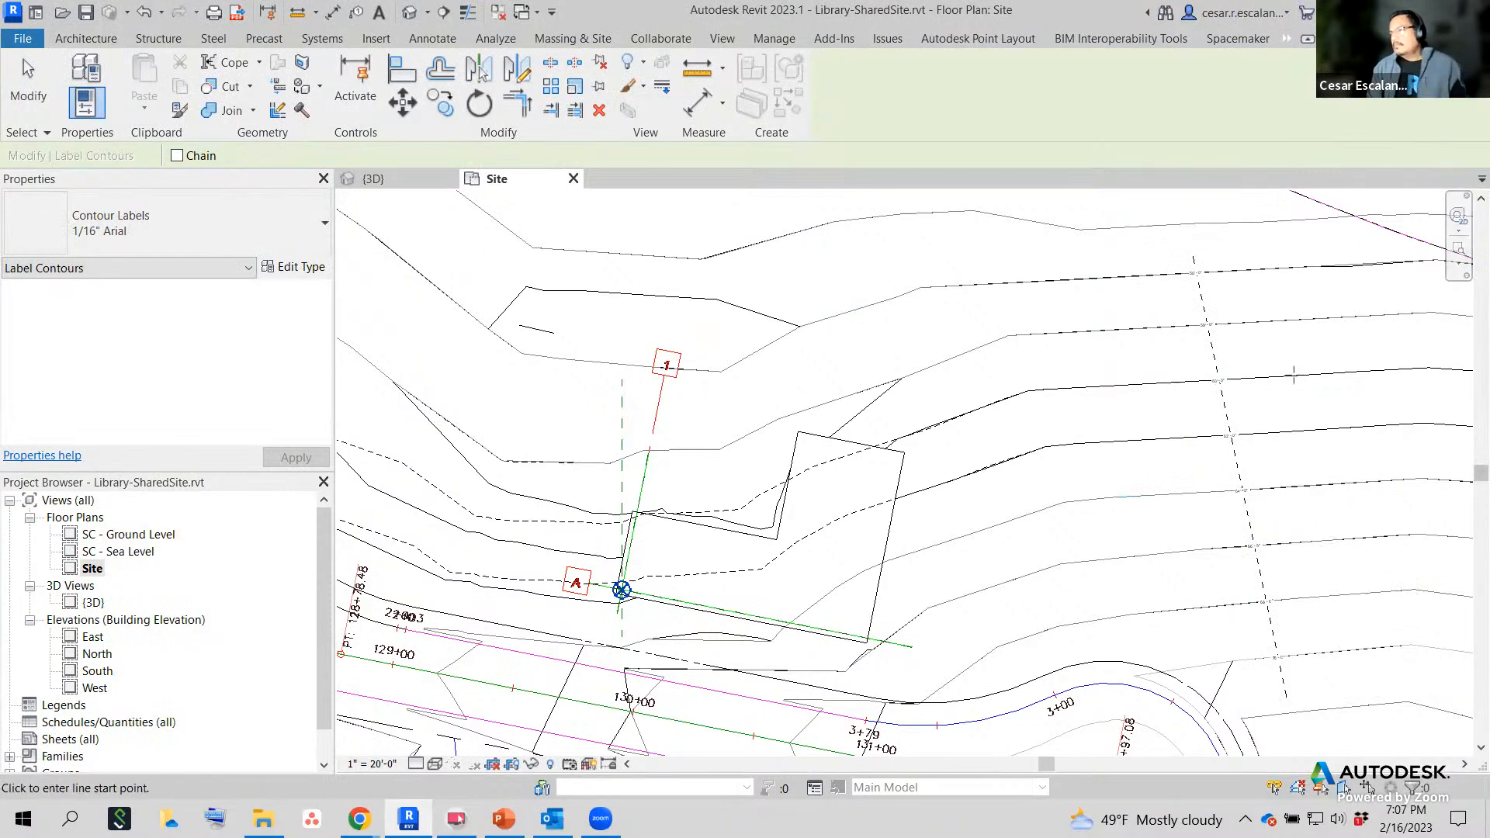
scroll(1308, 545, "up", 4)
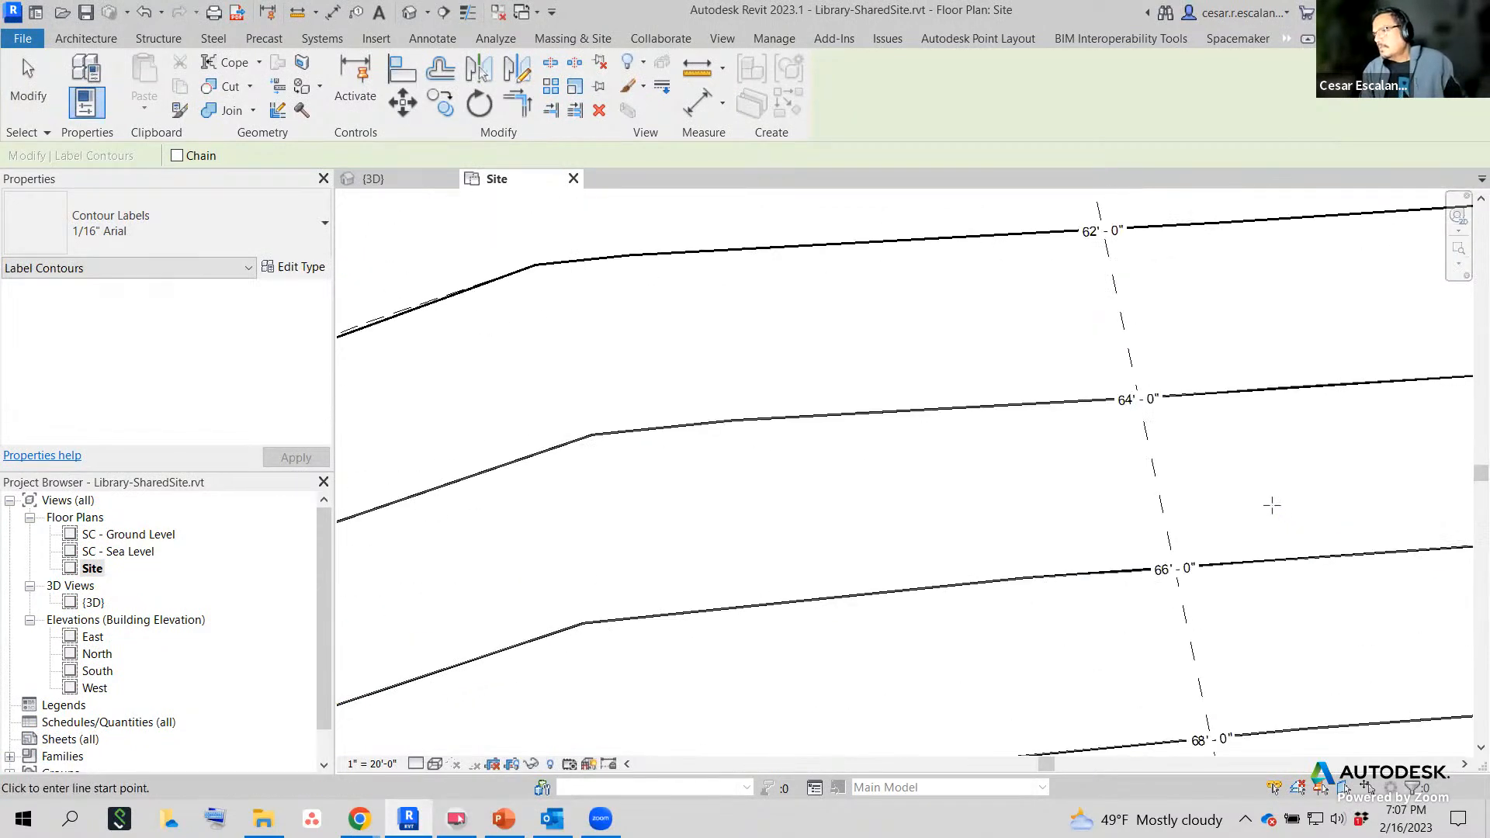
middle_click_drag(1271, 505, 997, 515)
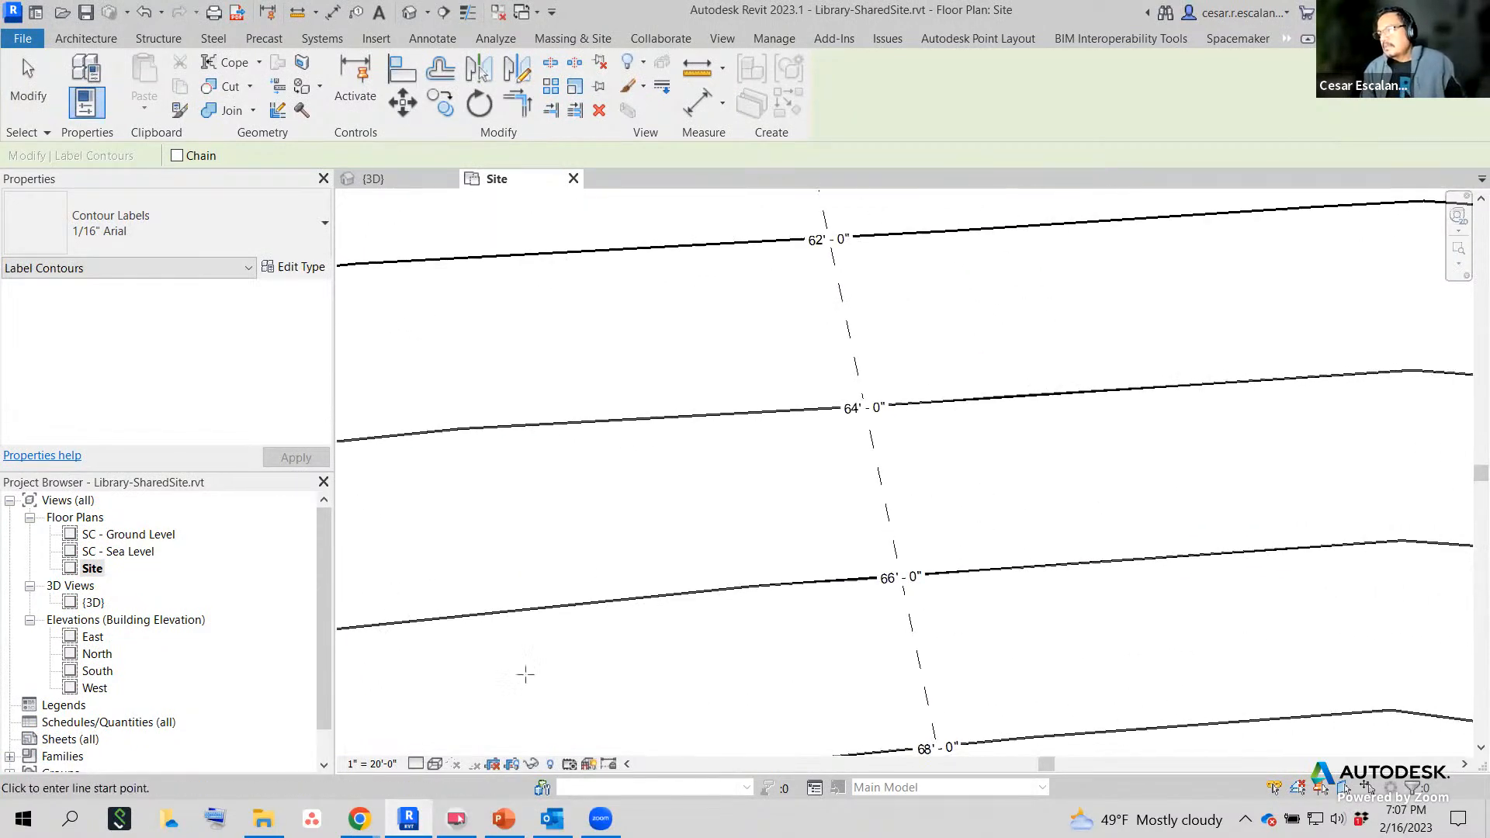
Change the Site plan's view scale, trying 1" = 30'-0" before settling on 1" = 80'-0".
left_click(386, 764)
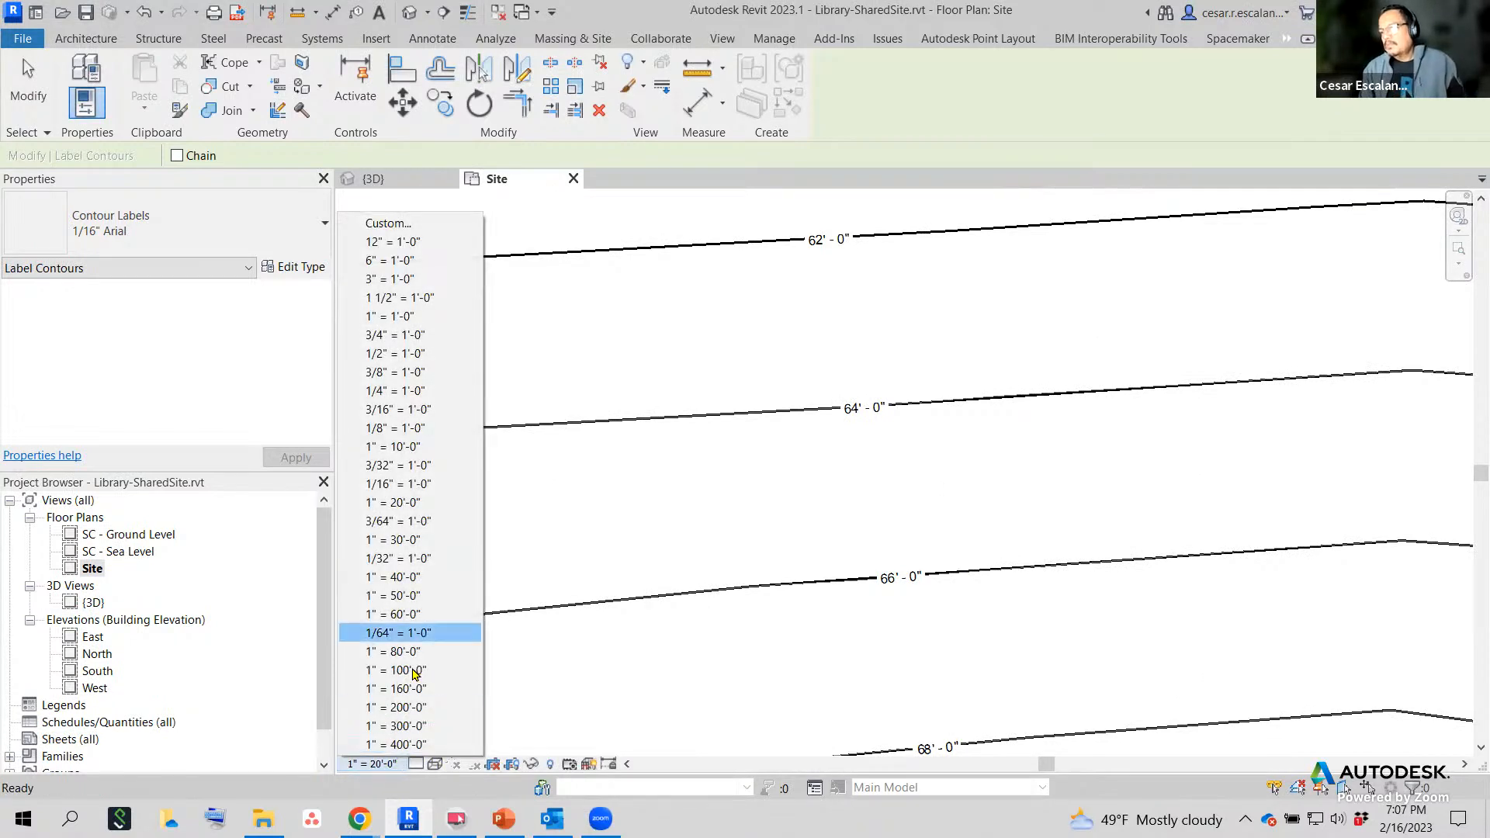
left_click(411, 540)
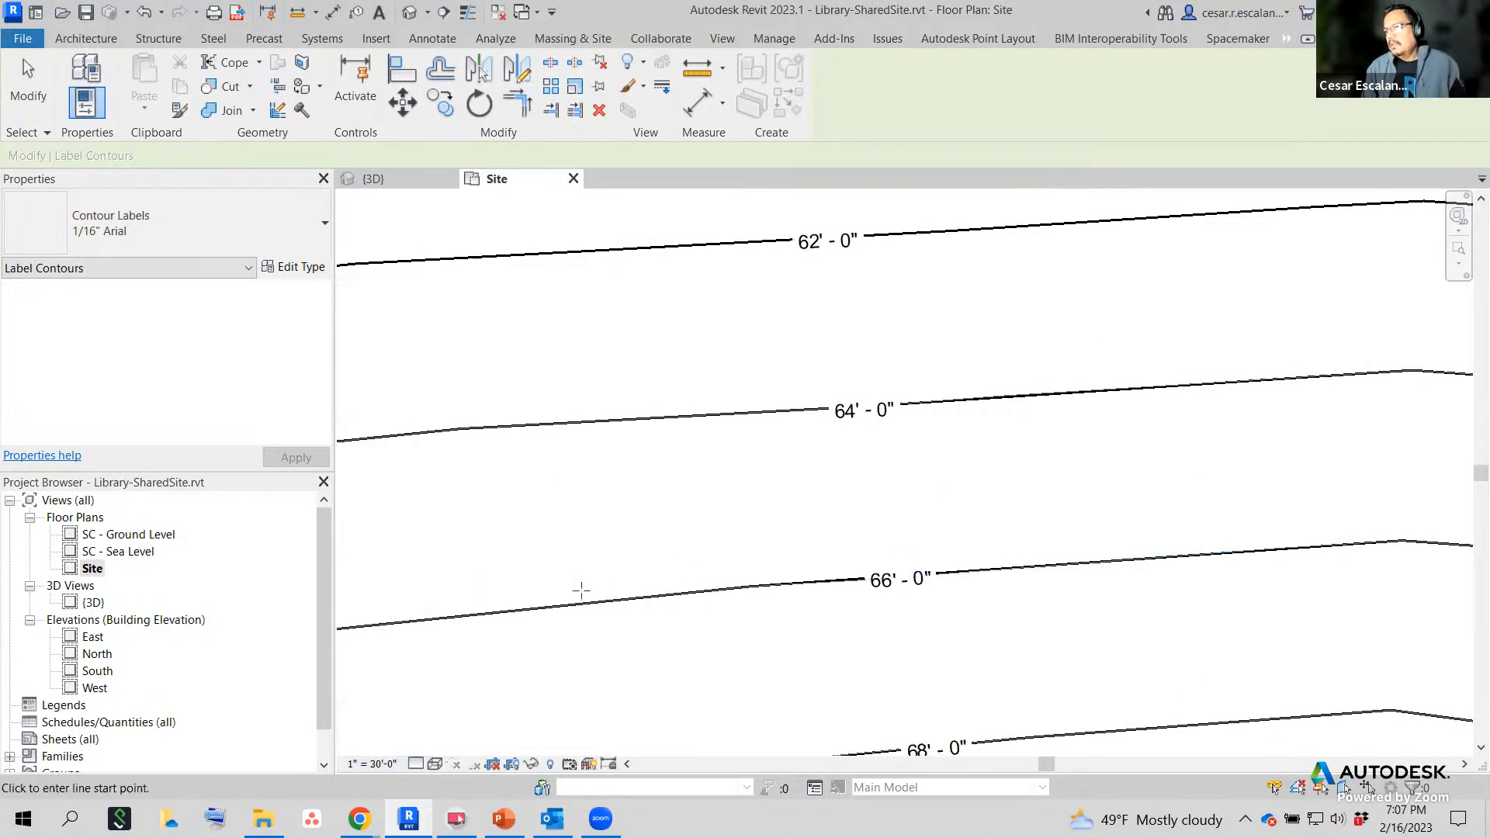
left_click(379, 764)
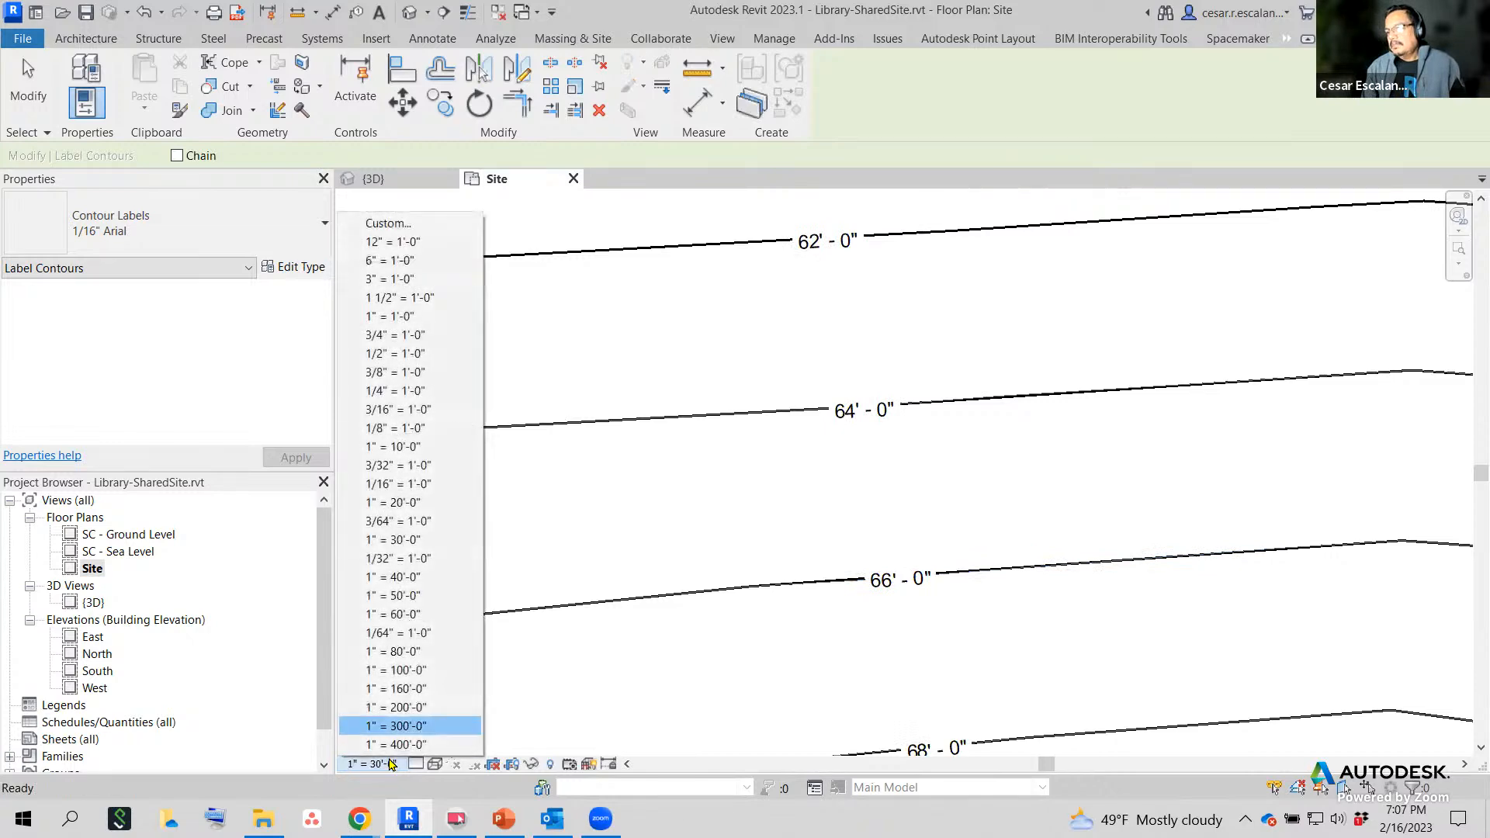
left_click(435, 652)
scroll(683, 615, "down", 5)
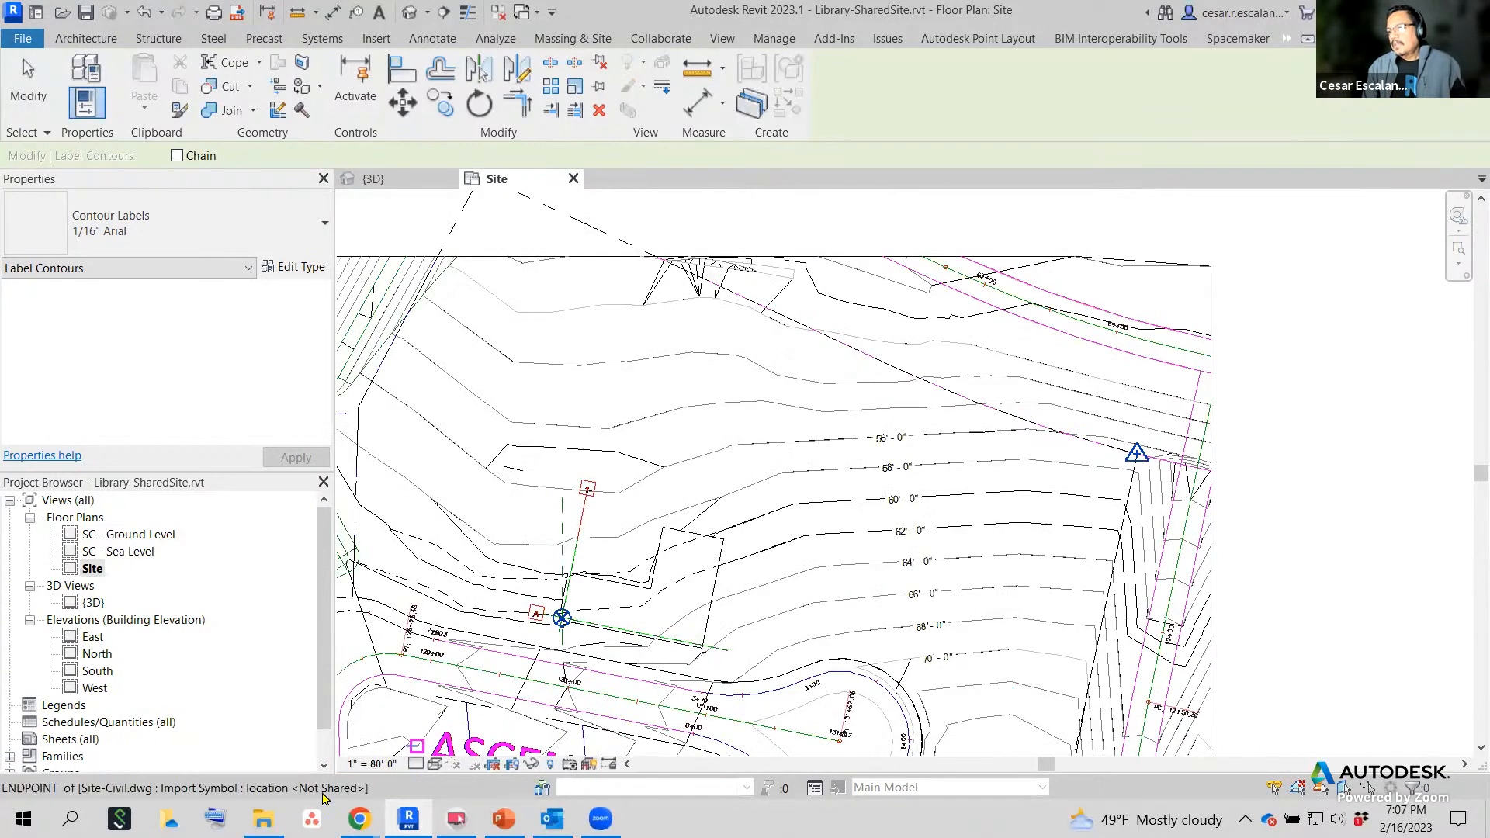
middle_click_drag(935, 428, 905, 352)
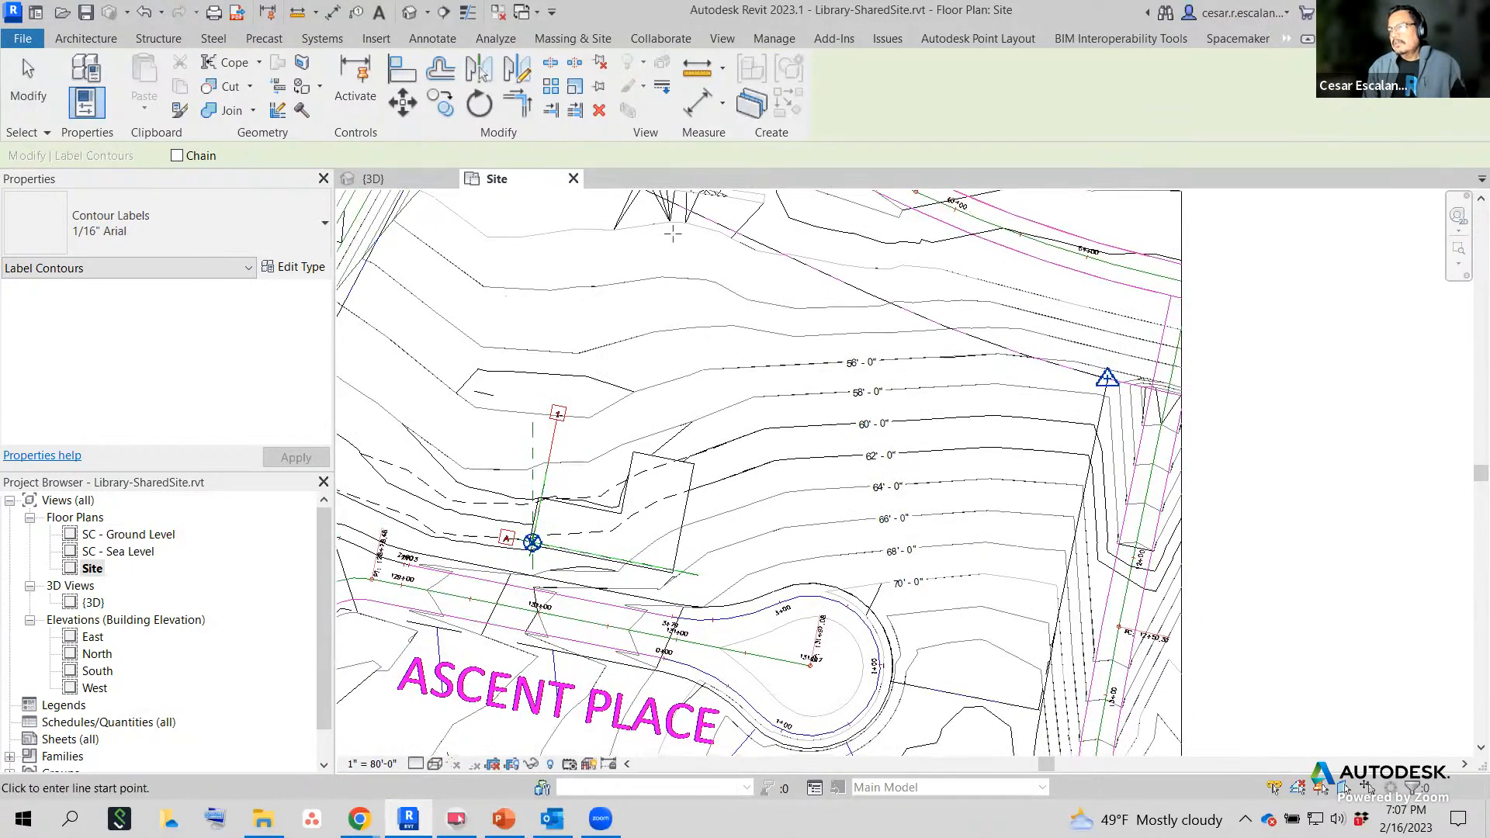
Label the contours west of the building pad with a line running northeast from the road bend, and end the command.
left_click(100, 38)
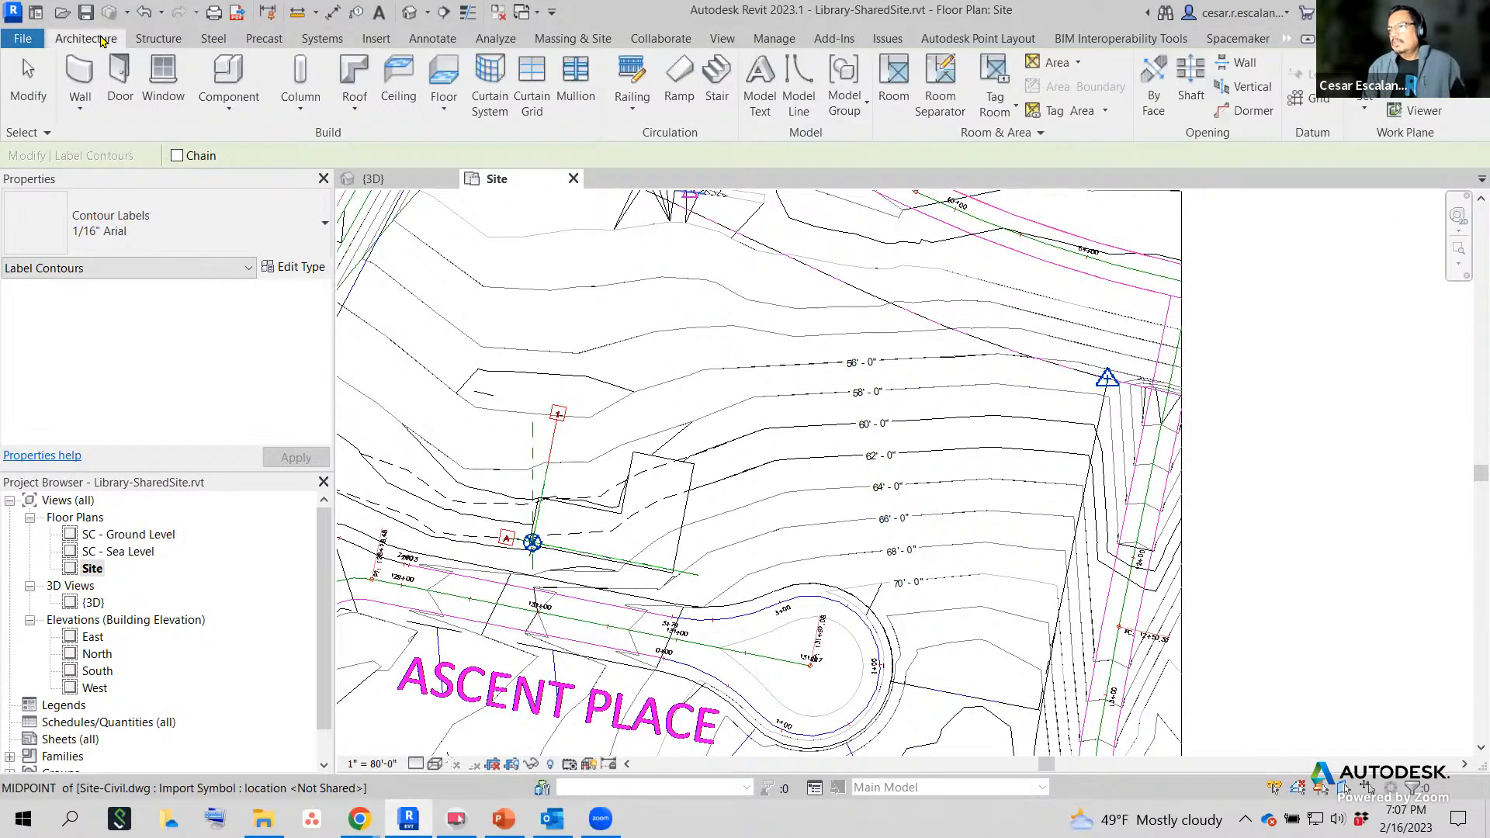
left_click(578, 38)
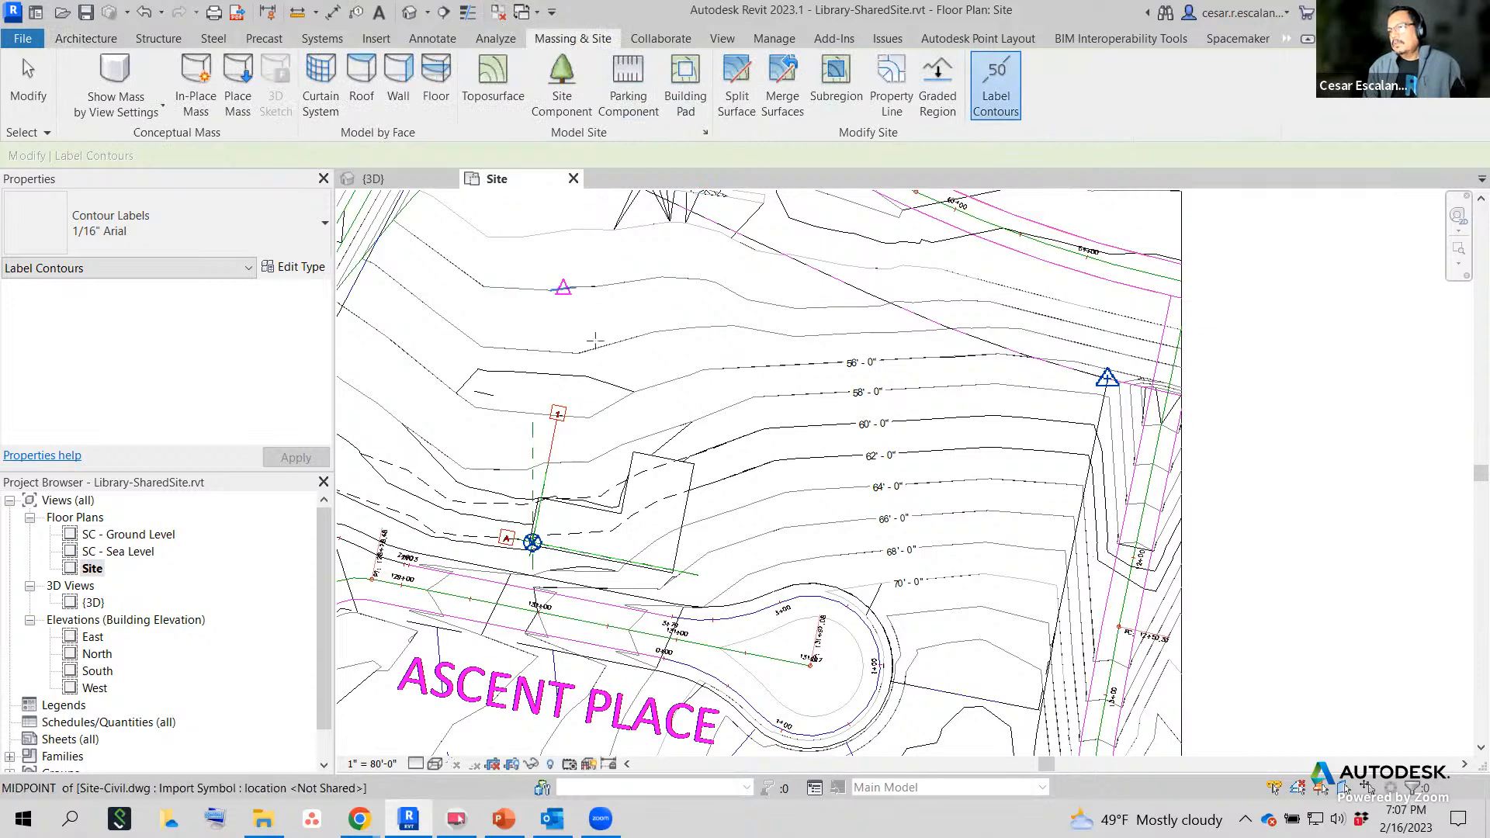
middle_click_drag(739, 386, 1143, 390)
scroll(781, 430, "up", 1)
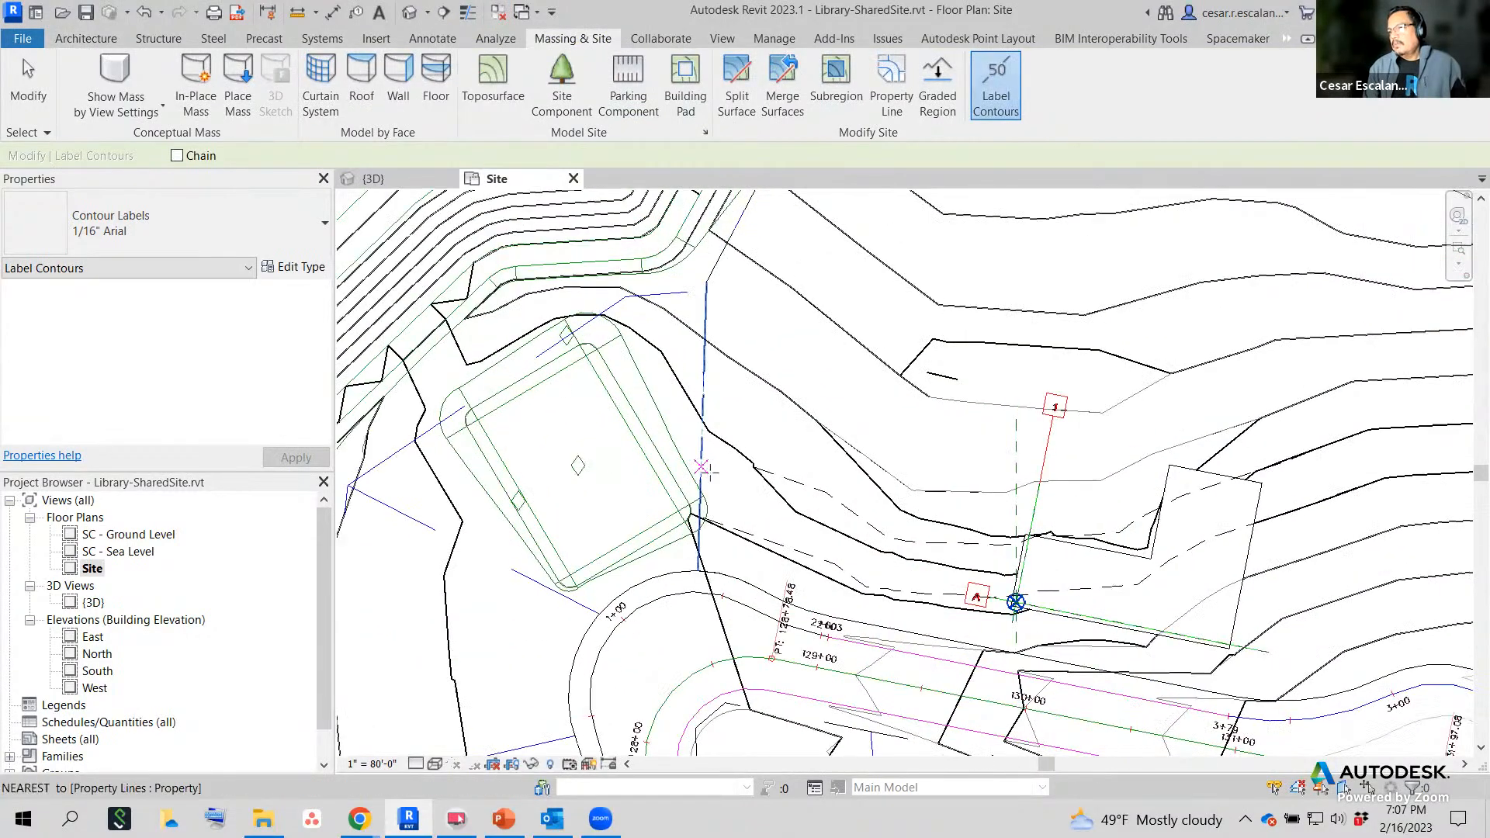
left_click(737, 553)
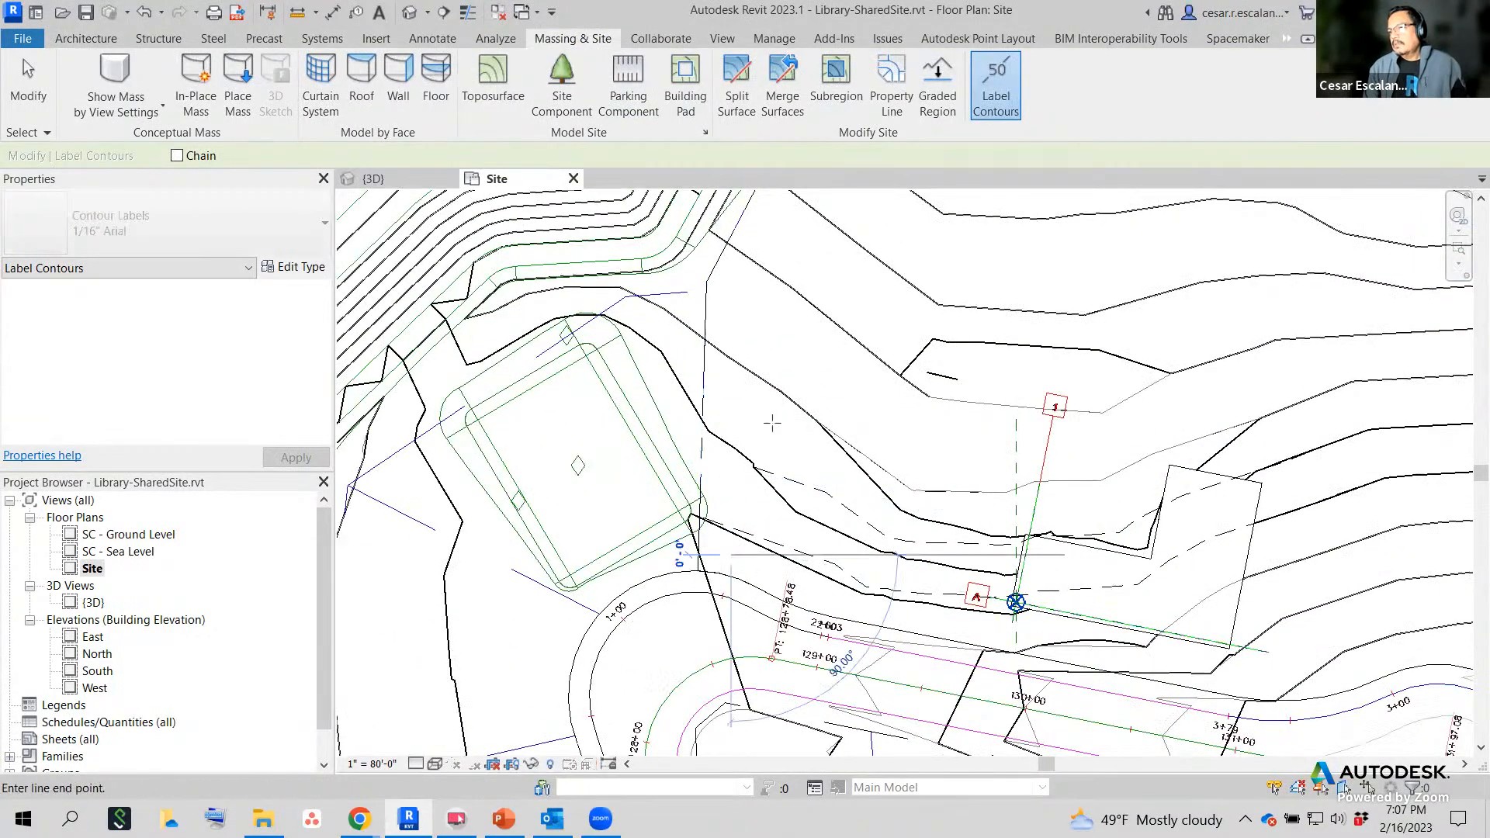
left_click(828, 274)
key("Escape")
key("Escape")
middle_click_drag(1049, 385, 679, 390)
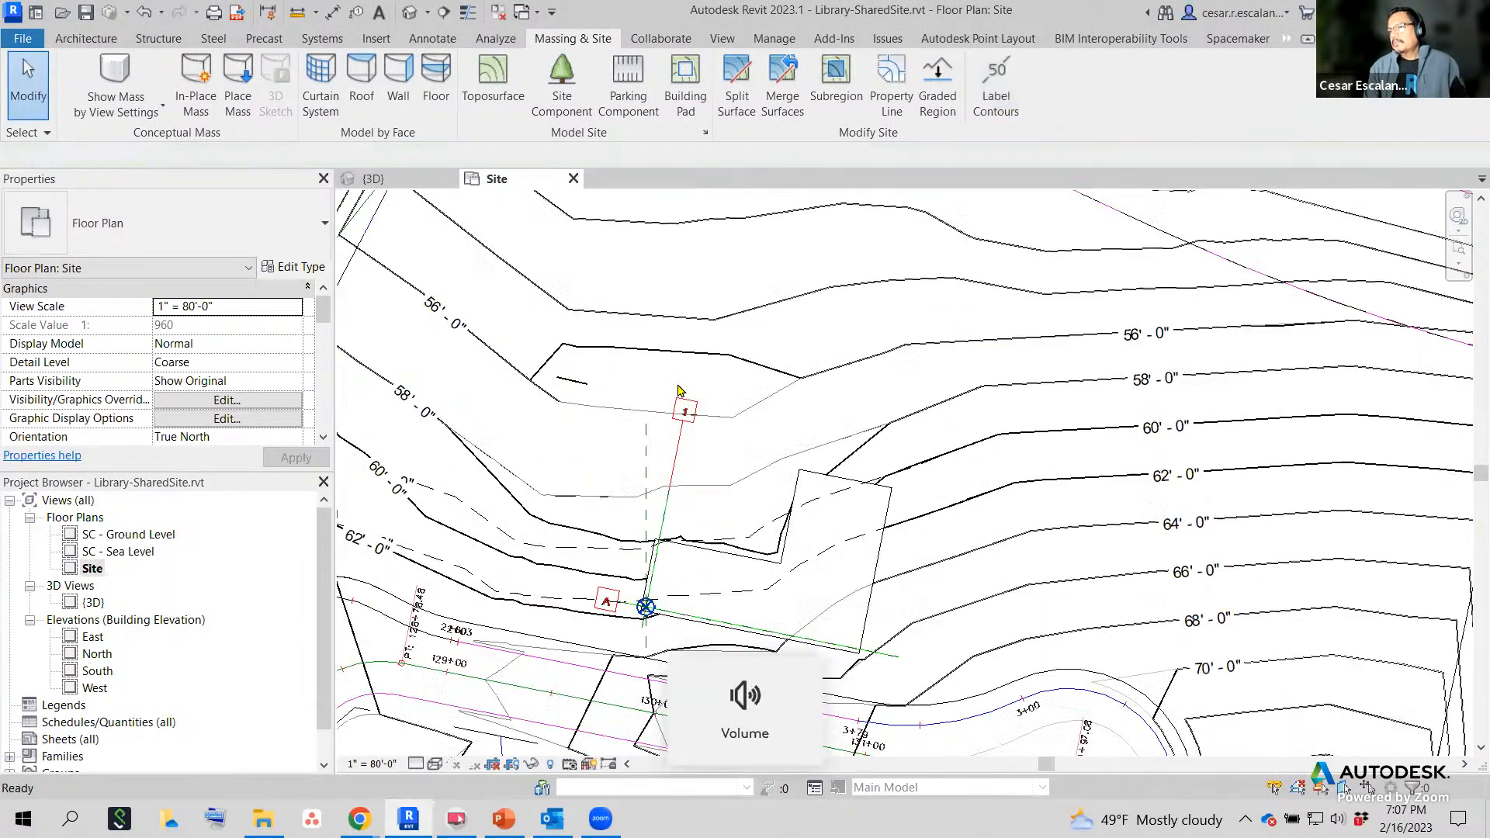
scroll(677, 390, "down", 2)
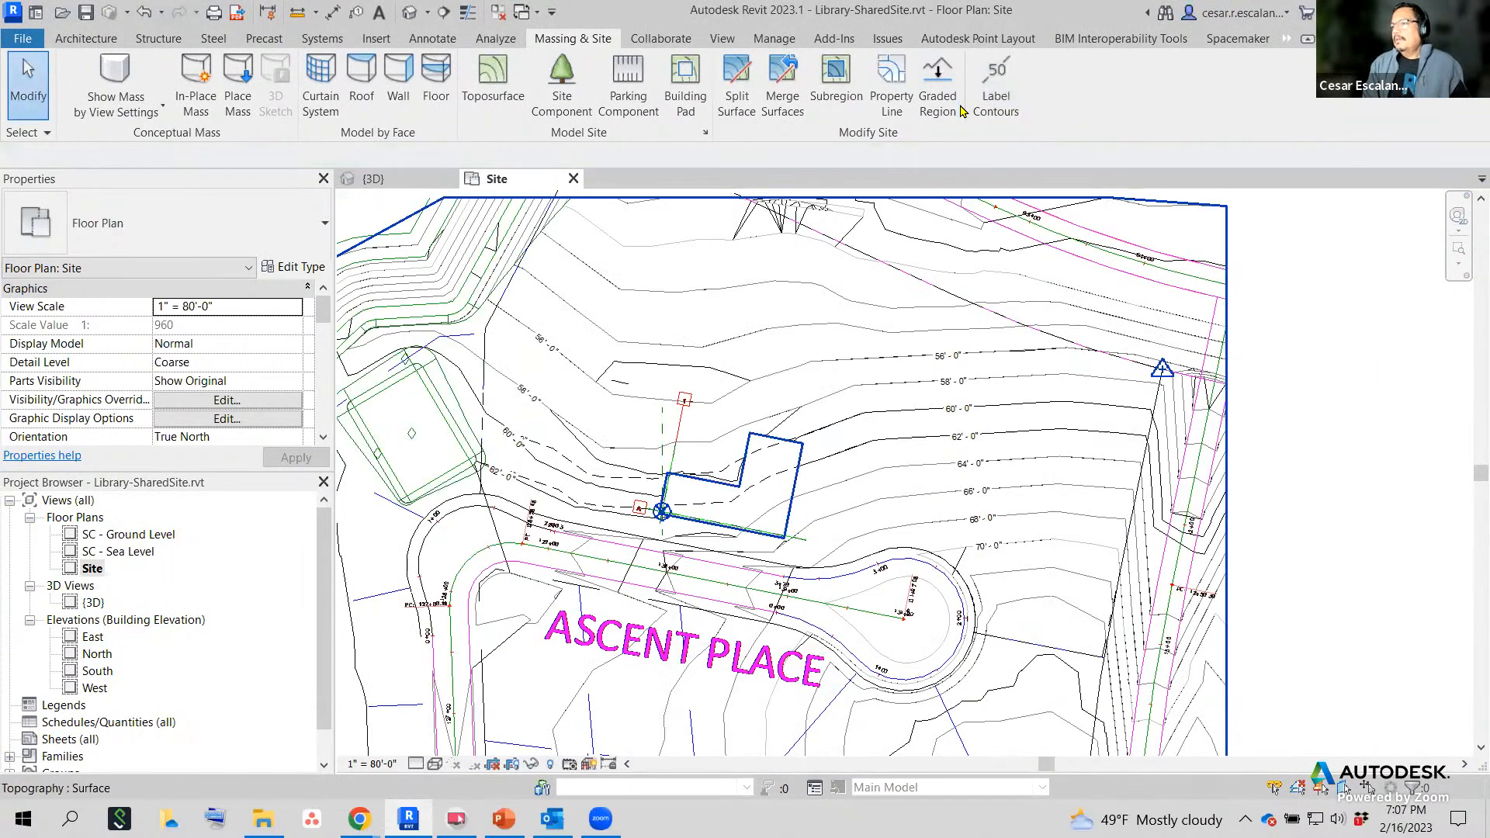
Label the contours just northwest of the eastern survey point with a diagonal line, and end the Label Contours command.
left_click(996, 84)
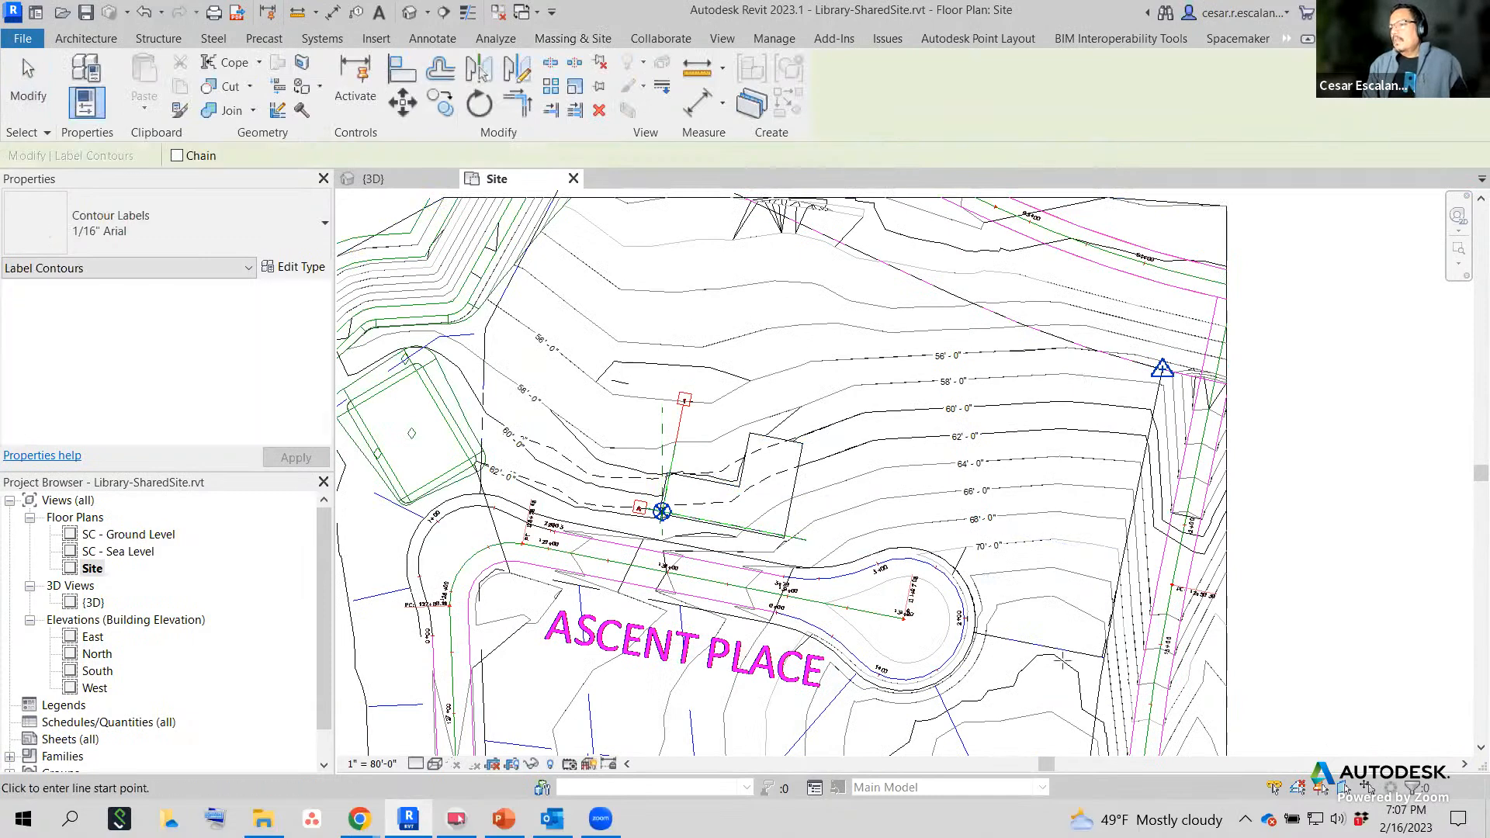
middle_click_drag(1063, 618, 1196, 402)
middle_click_drag(1024, 471, 907, 715)
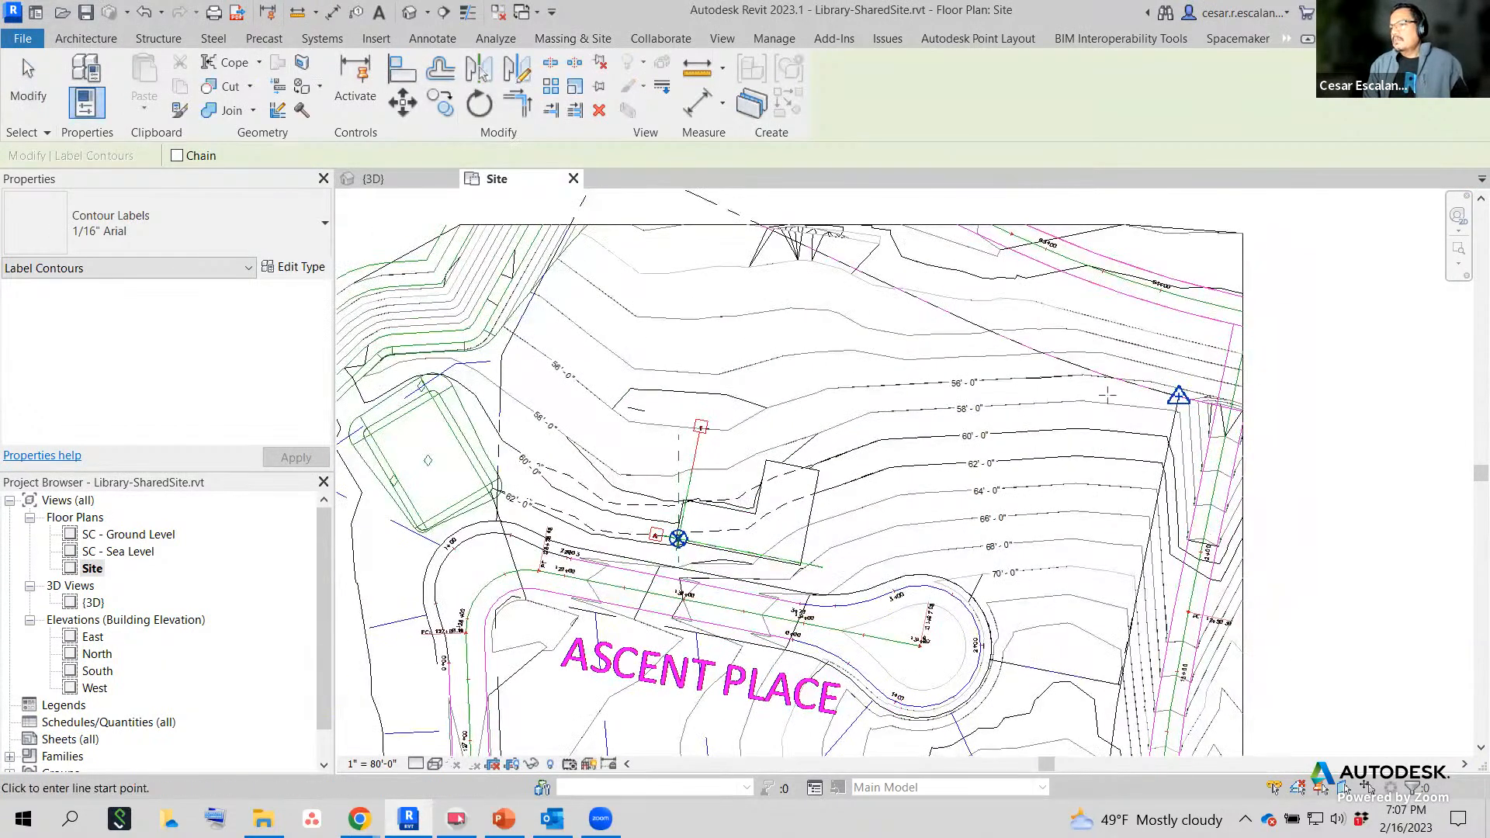
scroll(1107, 396, "up", 2)
left_click(1149, 293)
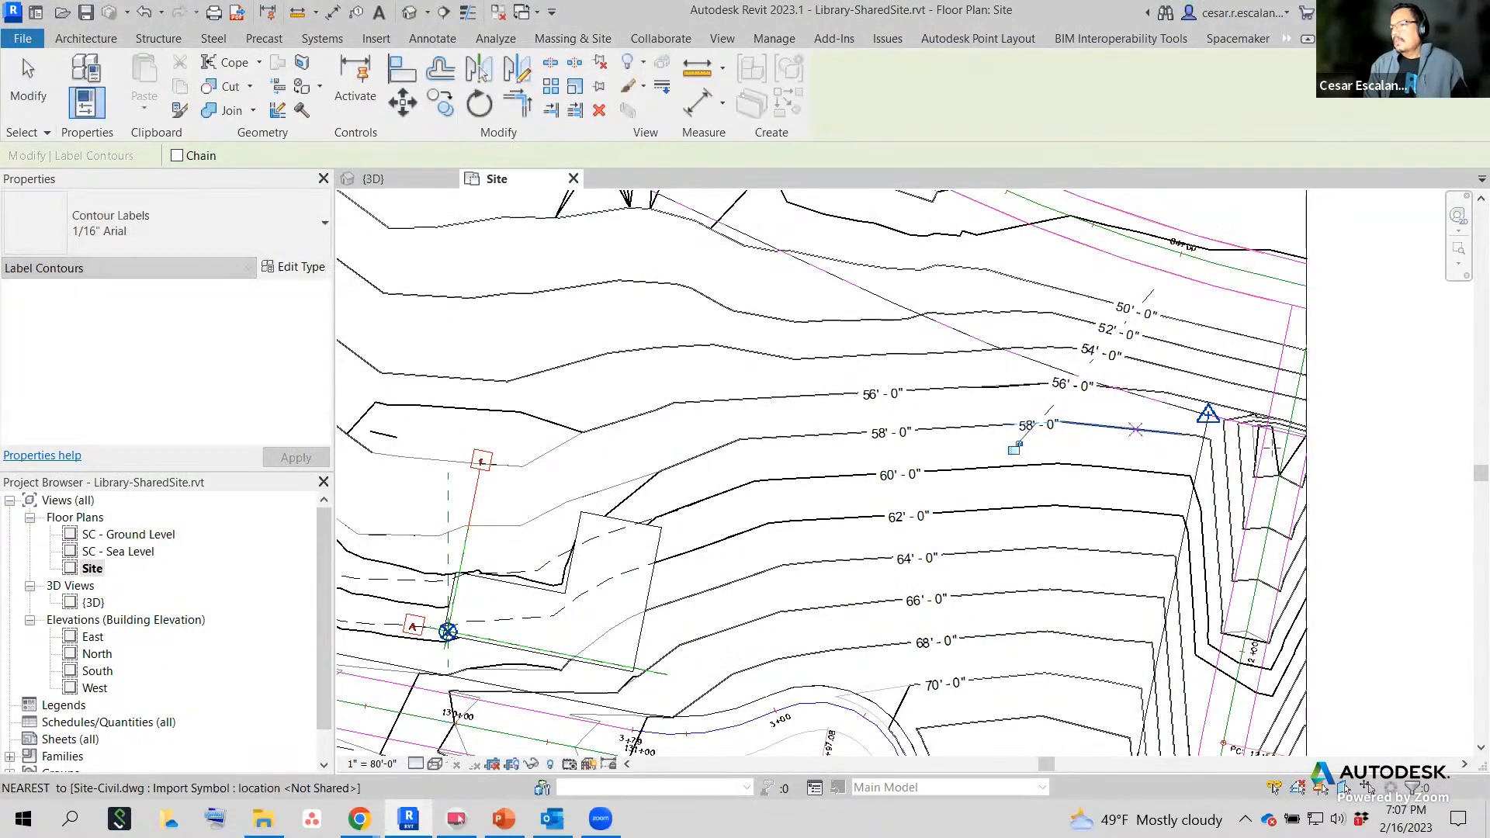
left_click(1035, 444)
scroll(1058, 440, "up", 1)
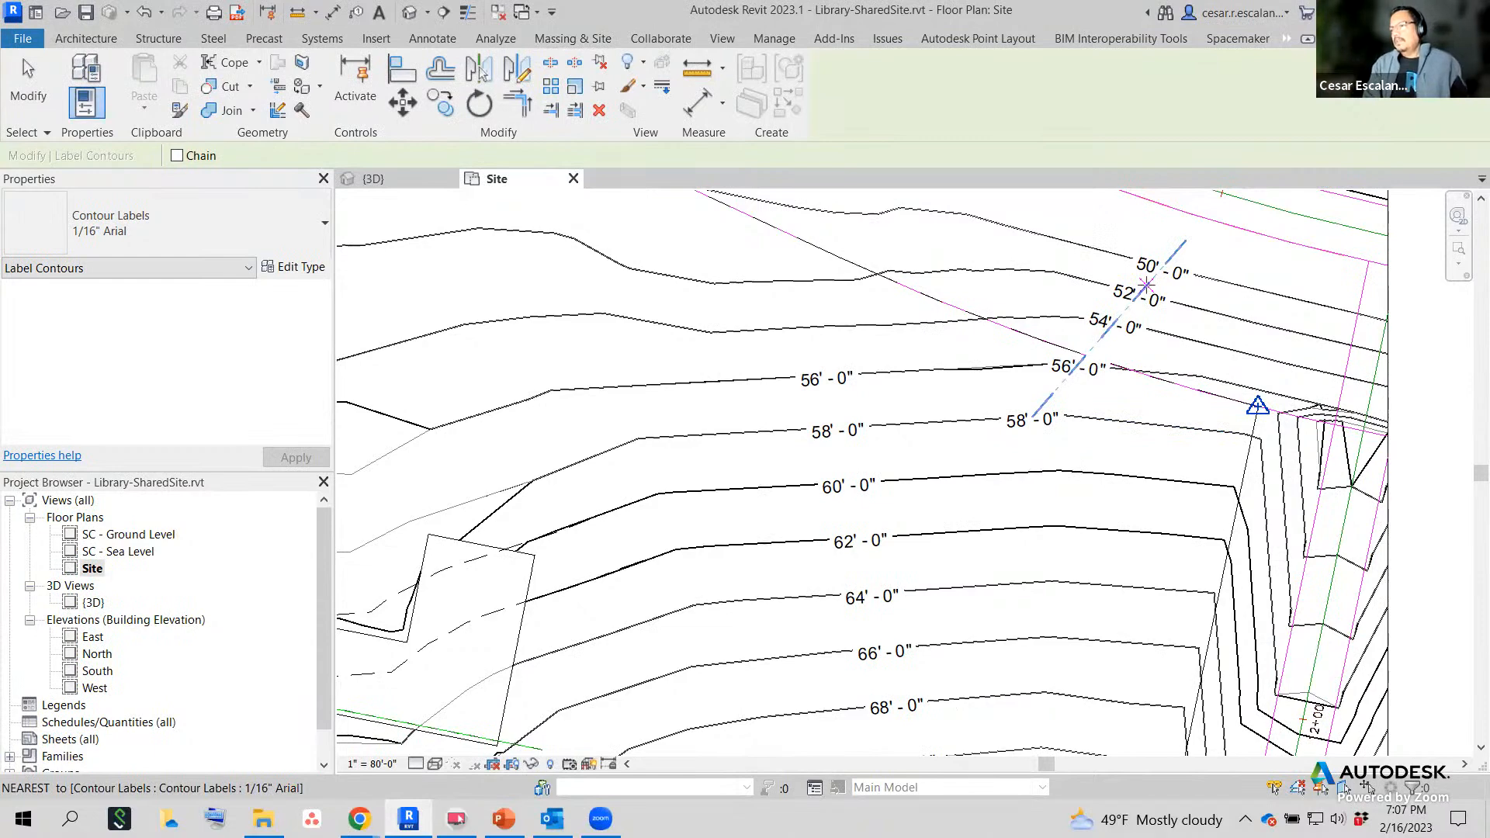
scroll(1133, 451, "down", 1)
middle_click_drag(1177, 399, 1165, 532)
middle_click_drag(826, 413, 942, 363)
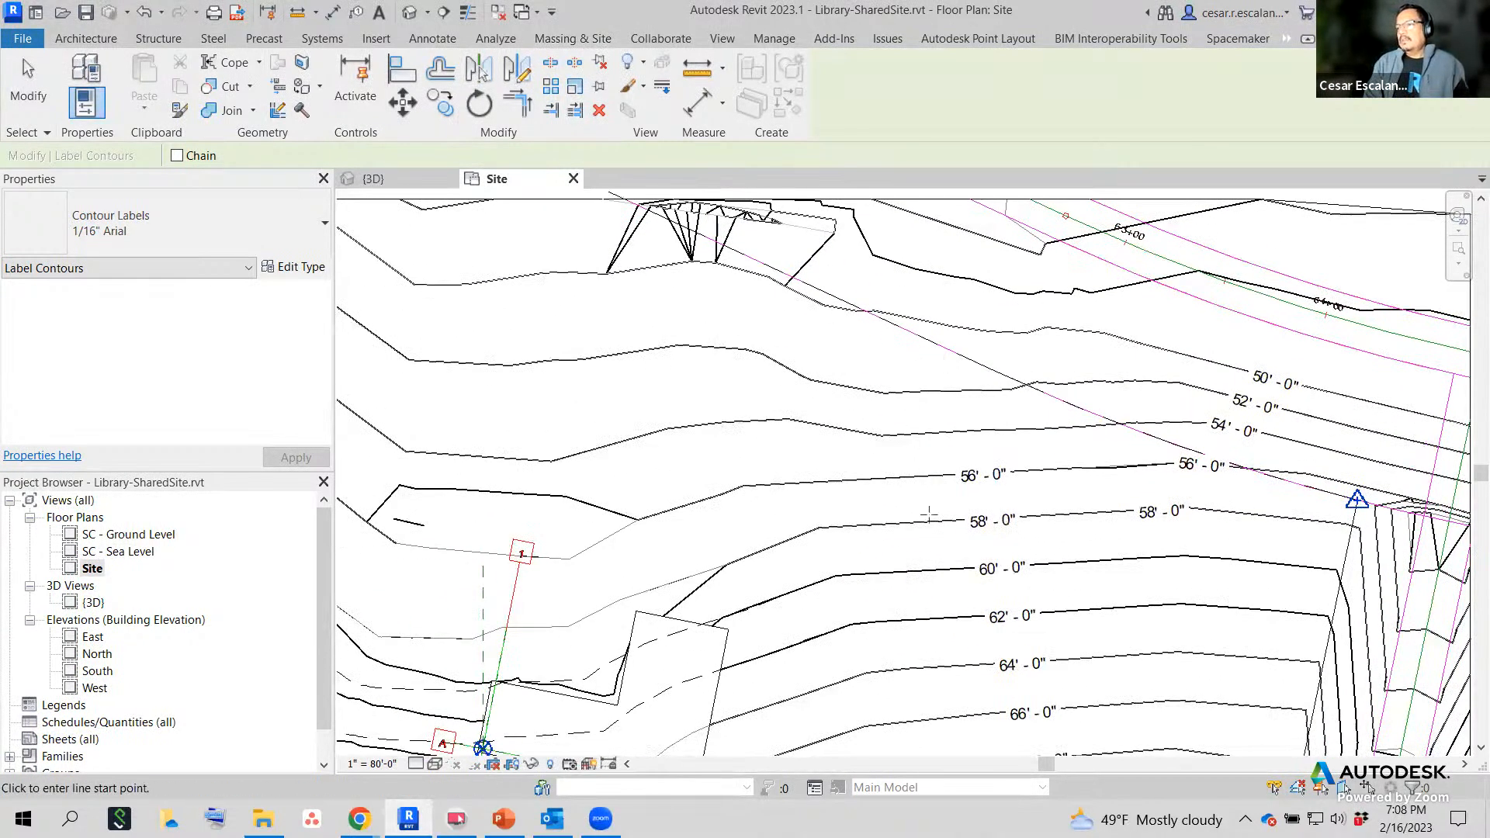
middle_click_drag(928, 514, 999, 370)
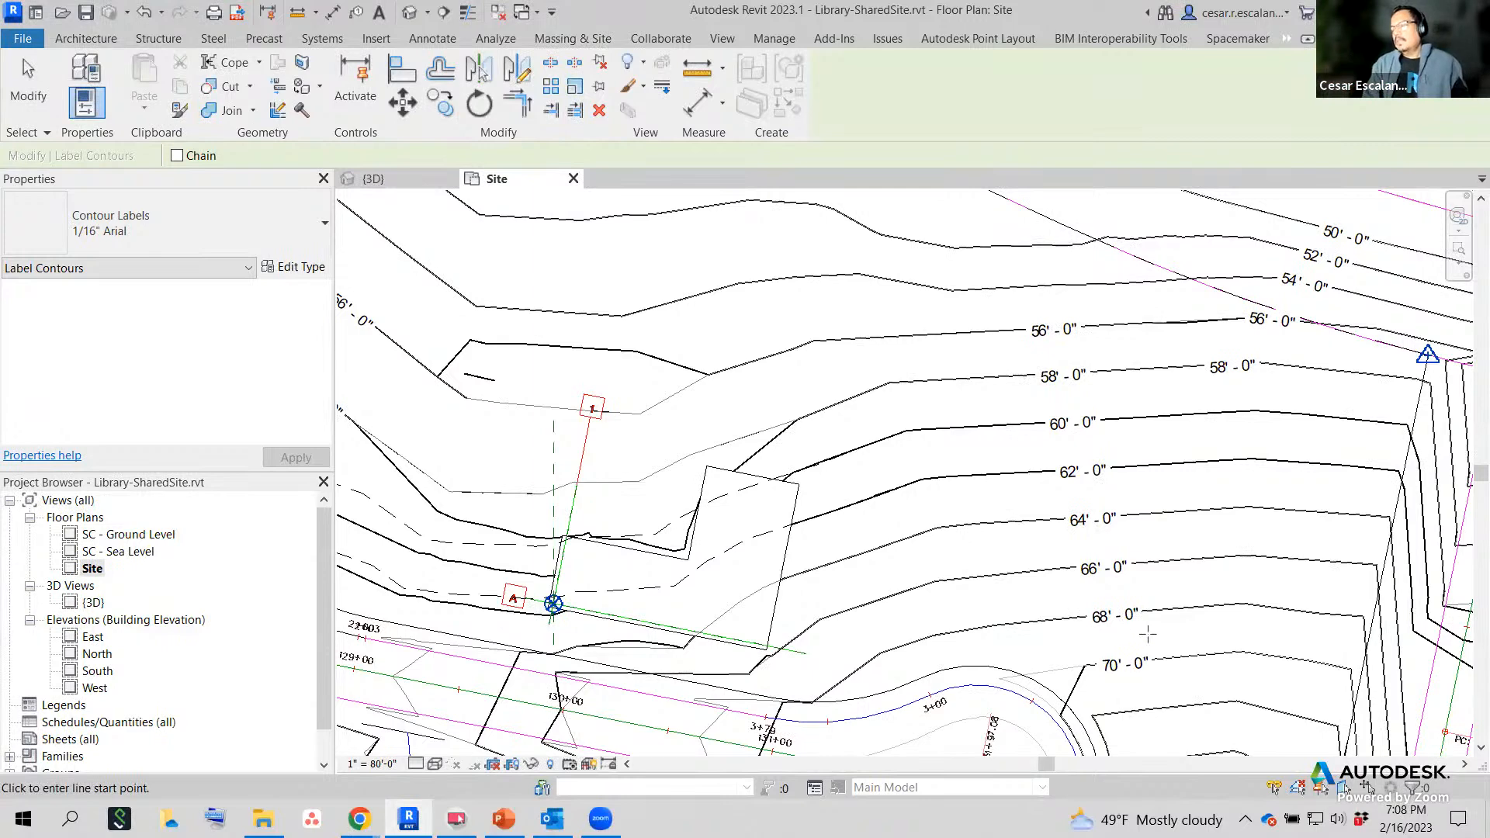
scroll(1147, 633, "down", 1)
middle_click_drag(1141, 489, 1189, 566)
key("Escape")
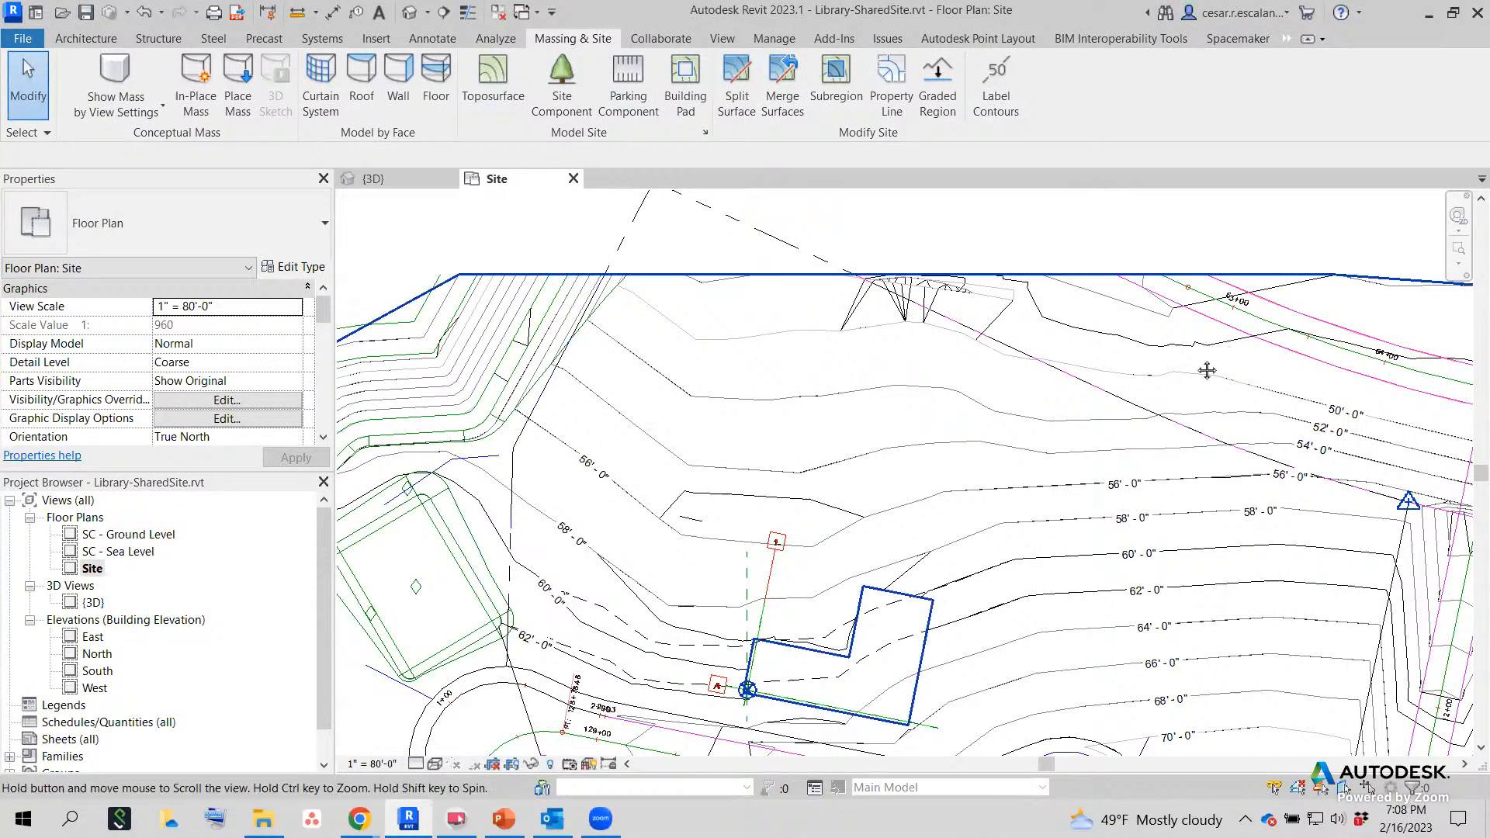
Check the contour label line east of the building pad, and inspect the graded site in the 3D view.
middle_click_drag(1218, 334, 1137, 229)
scroll(1172, 376, "down", 1)
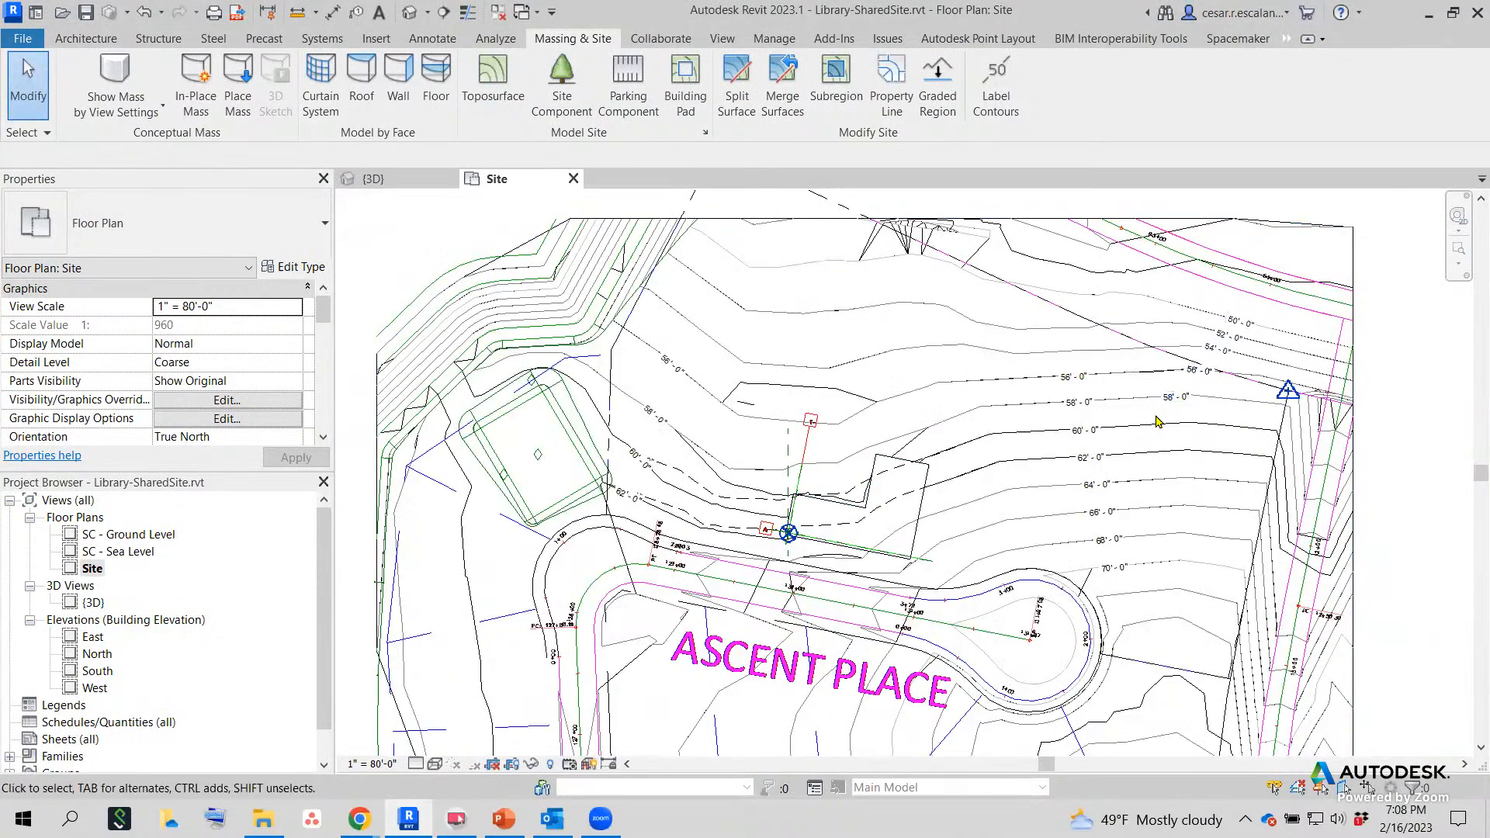
left_click(1095, 466)
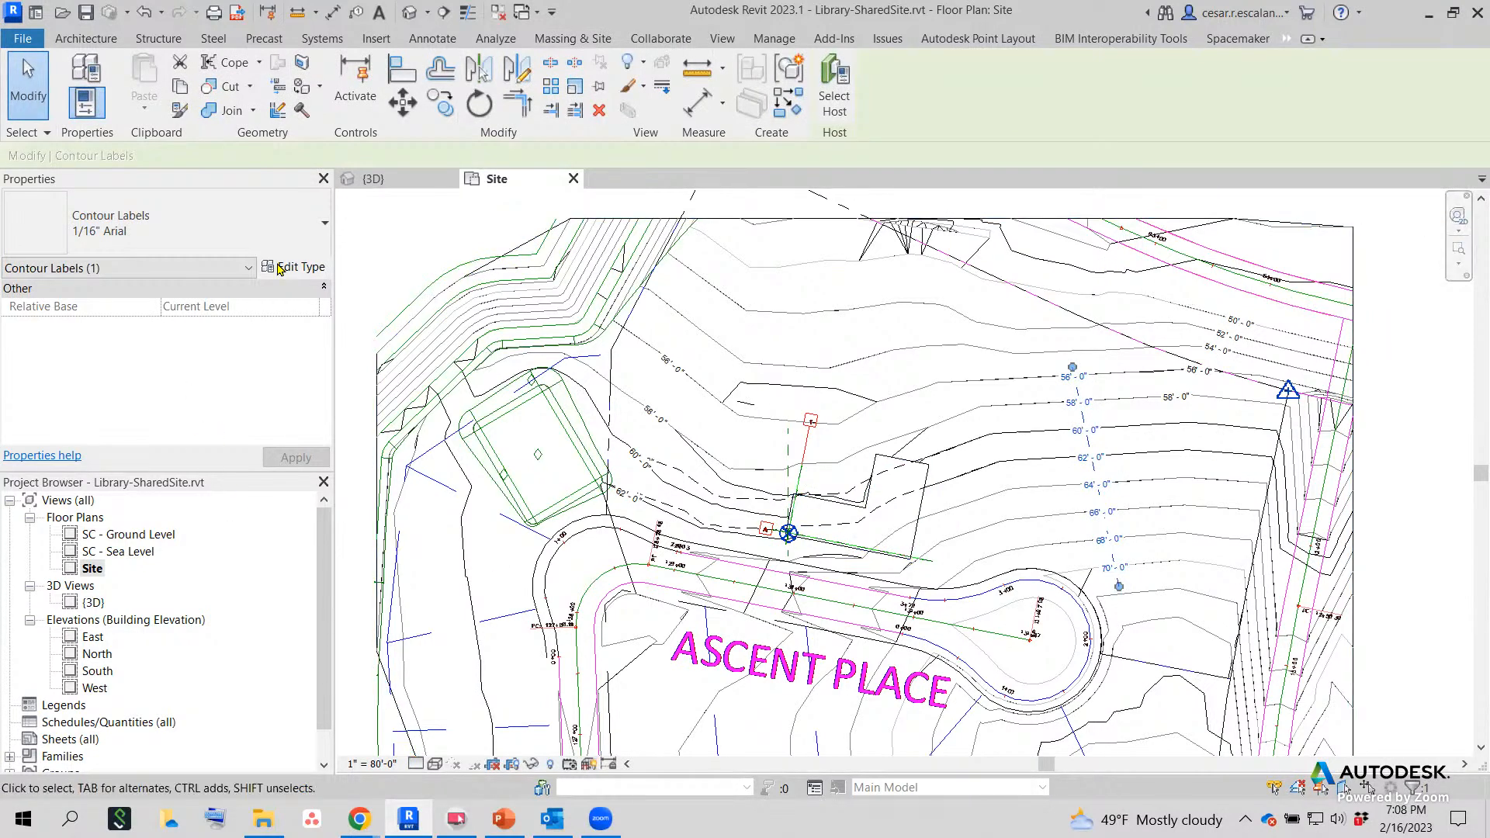
left_click(411, 12)
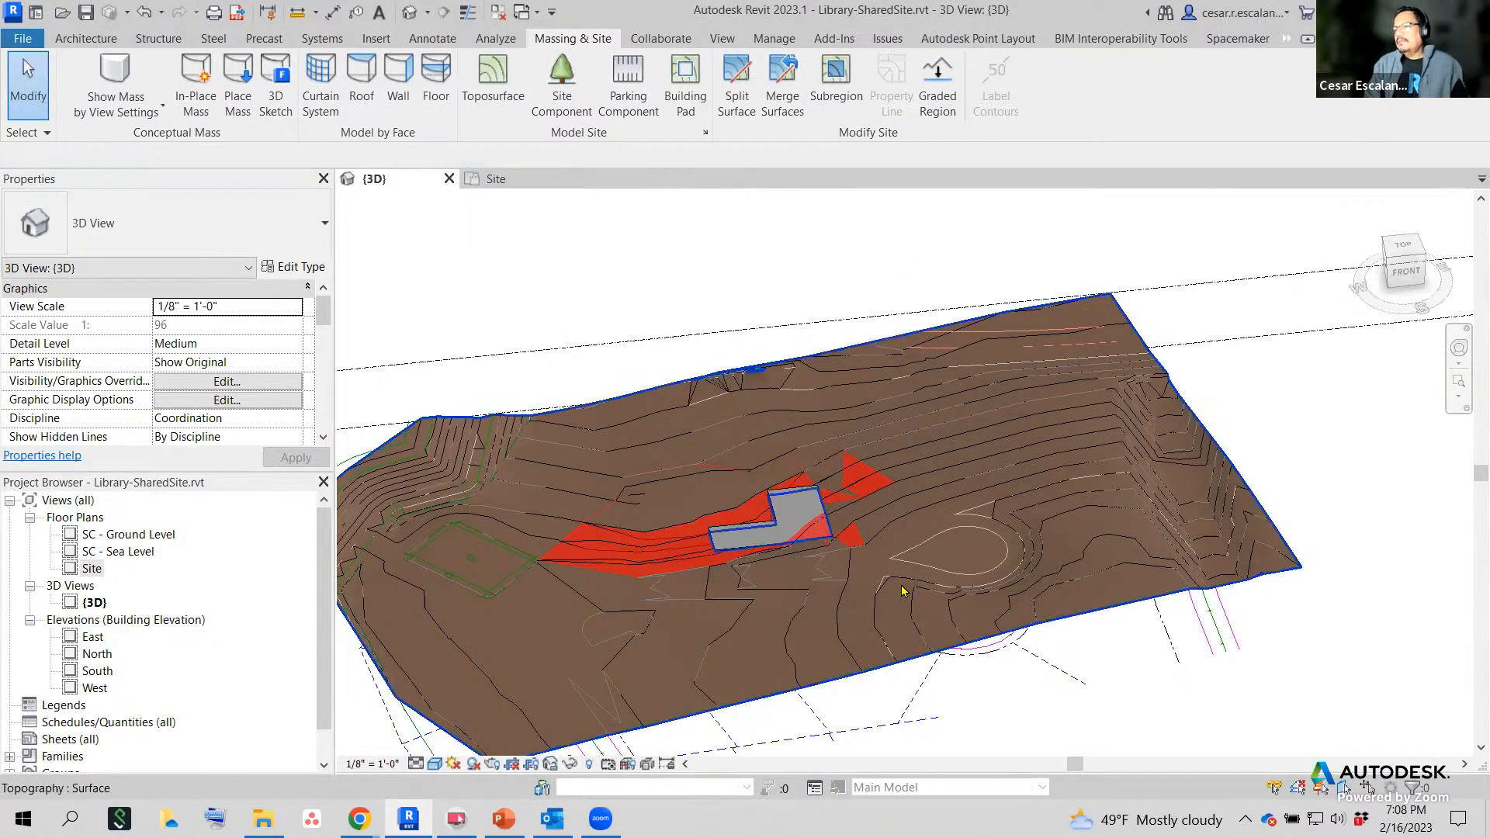
middle_click_drag(1149, 543, 713, 465, "shift")
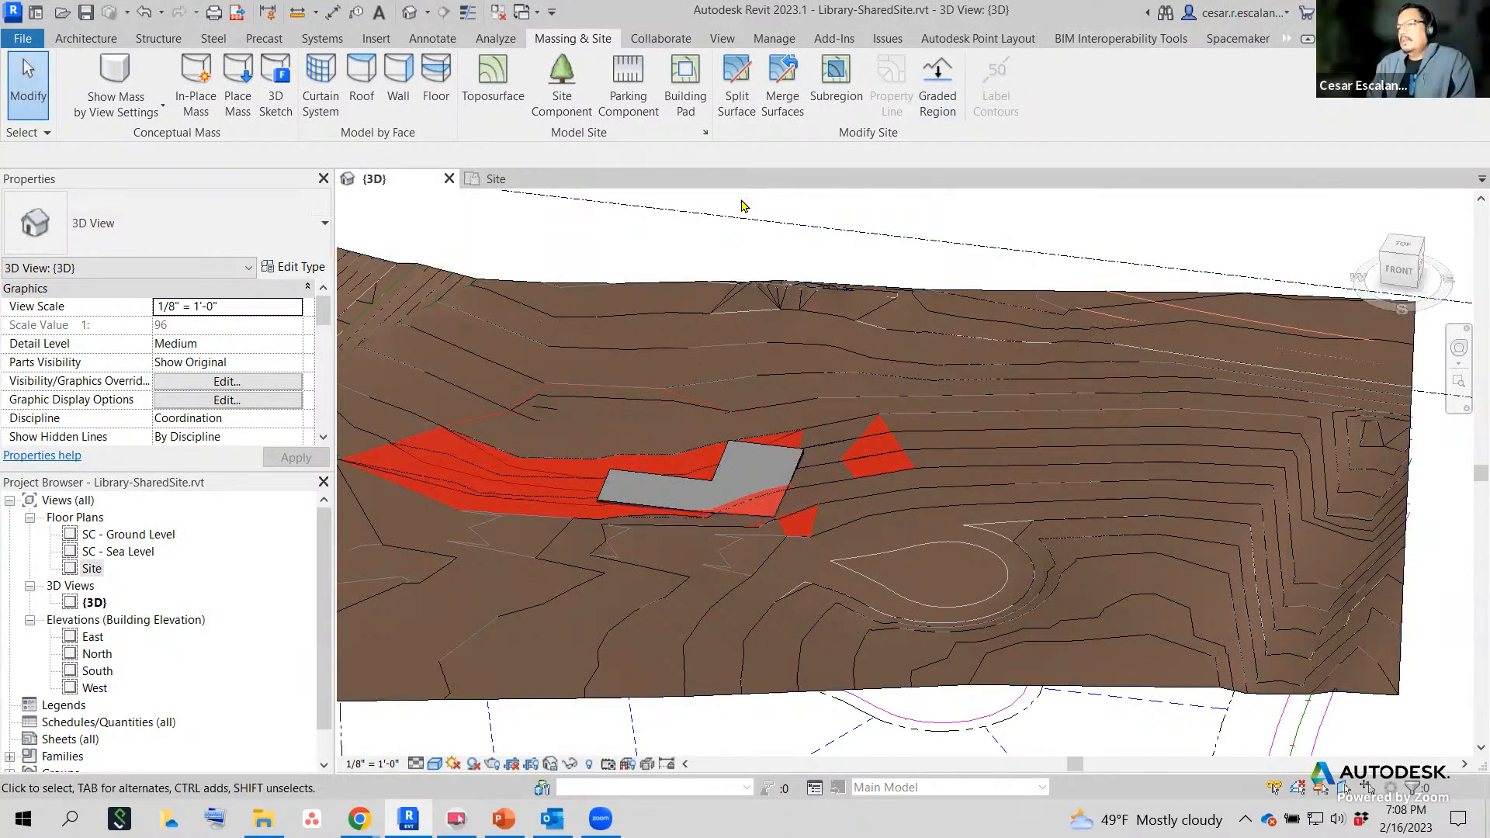
Return to the Site floor plan and examine the toposurface's northwest edge and slope contours.
double_click(85, 569)
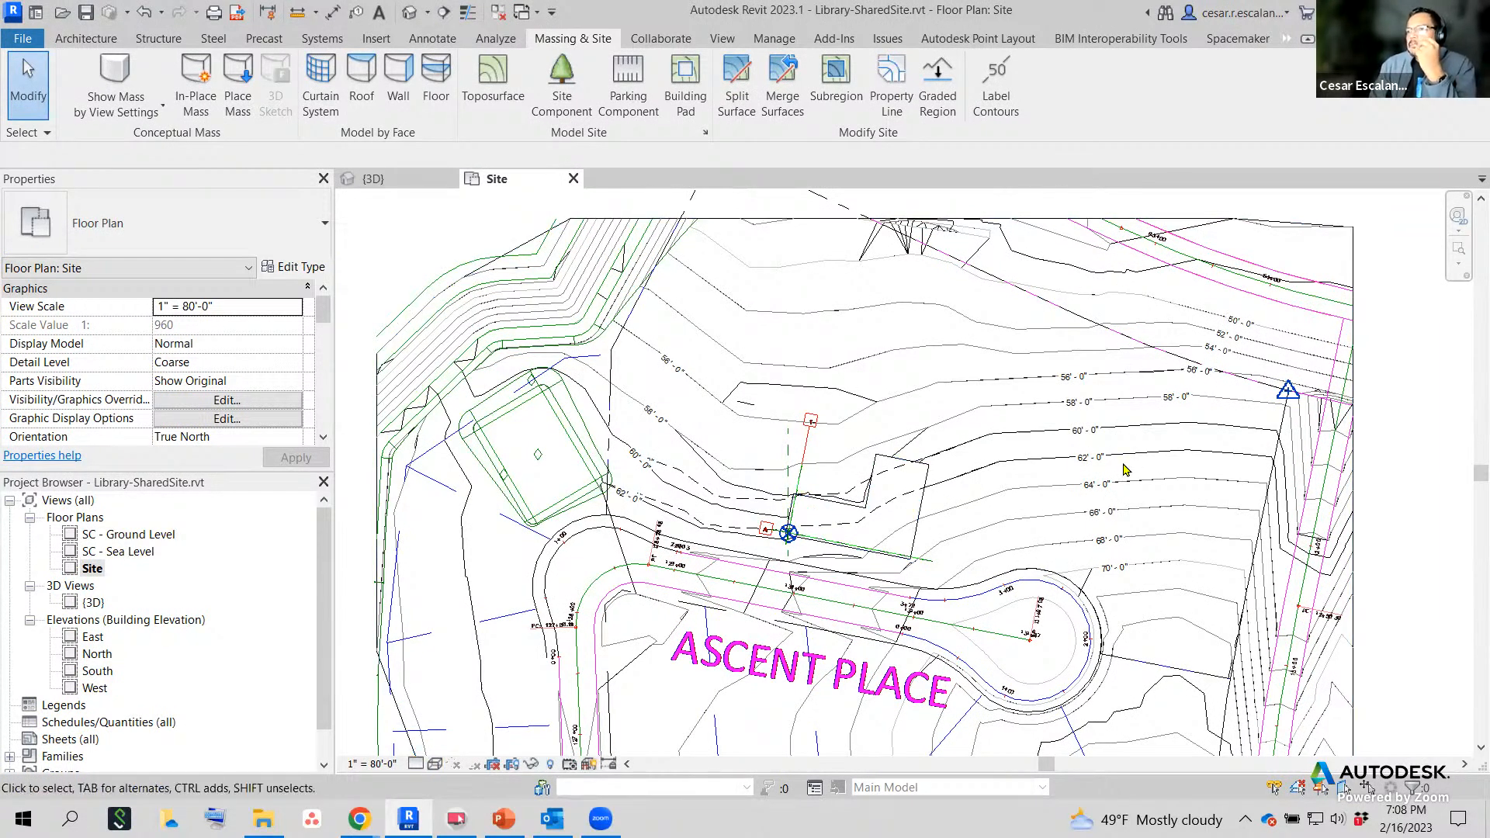
scroll(1125, 469, "down", 3)
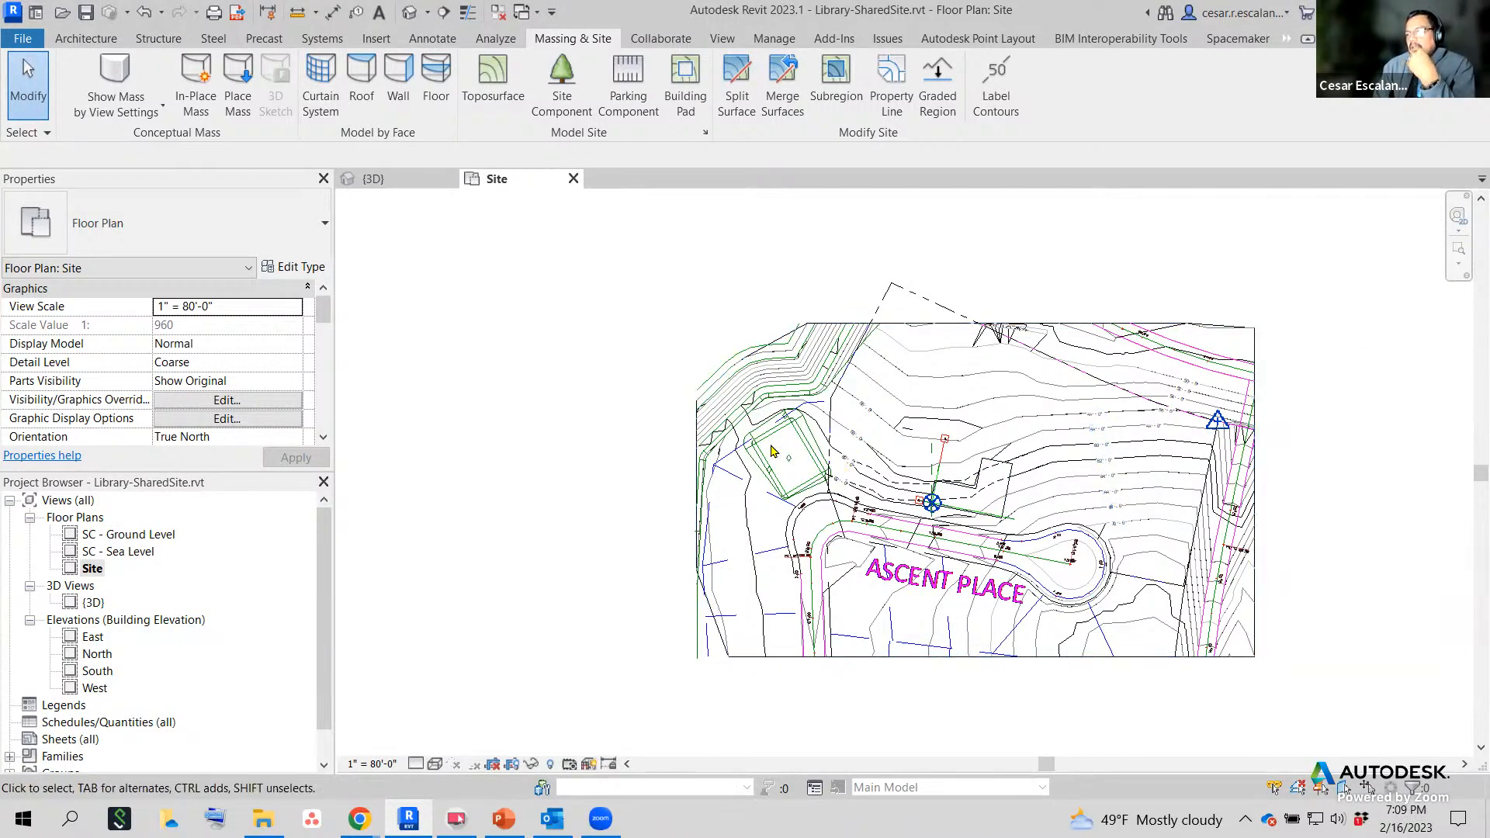
scroll(729, 443, "up", 4)
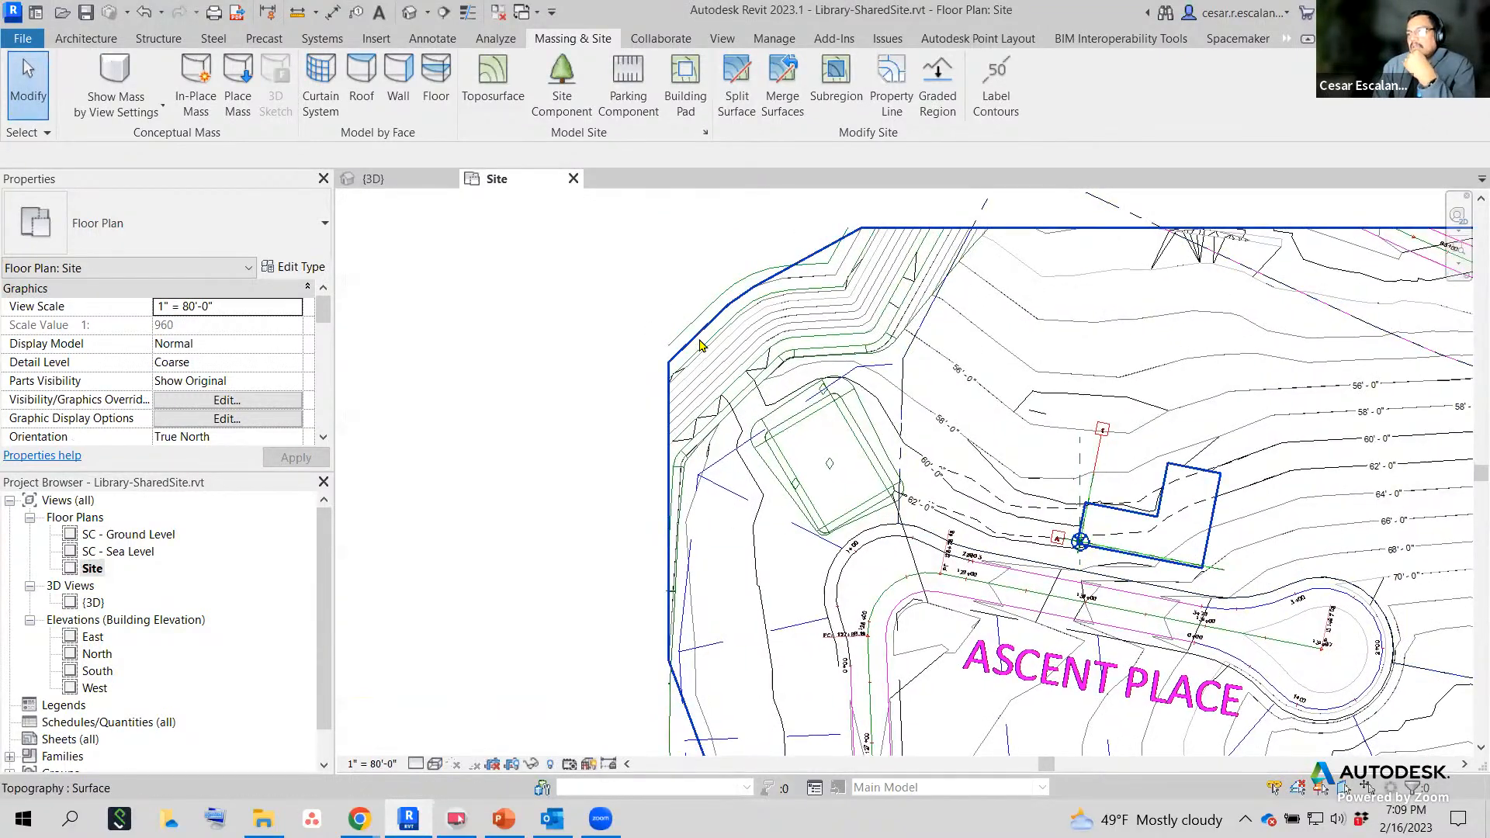
left_click(700, 348)
key("Escape")
scroll(869, 522, "up", 1)
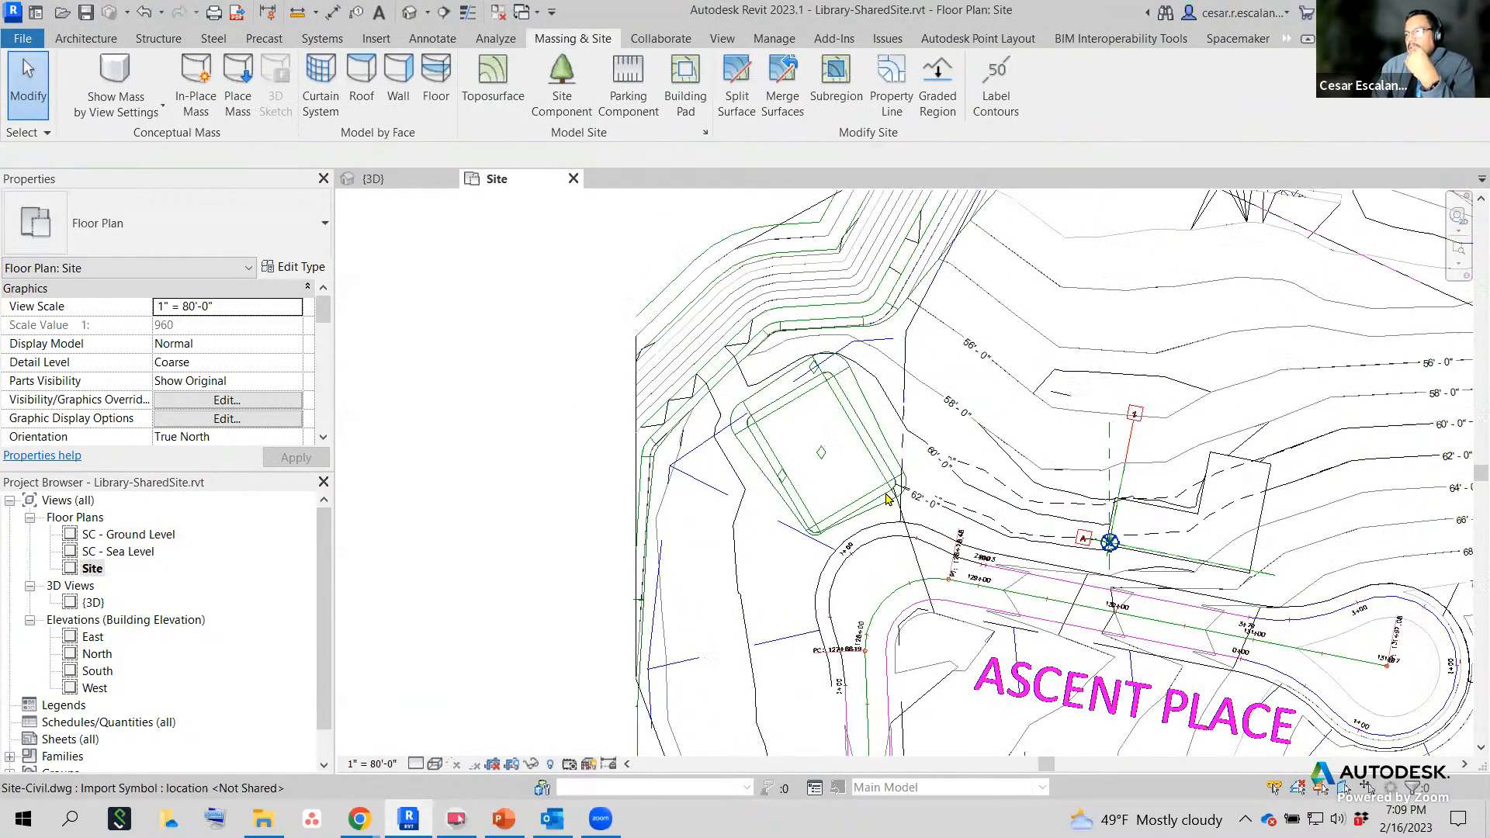
Split the toposurface by sketching a rectangle about 76' wide by 83' tall over the tilted square pad outline west of the road bend.
scroll(824, 525, "up", 2)
scroll(824, 524, "up", 1)
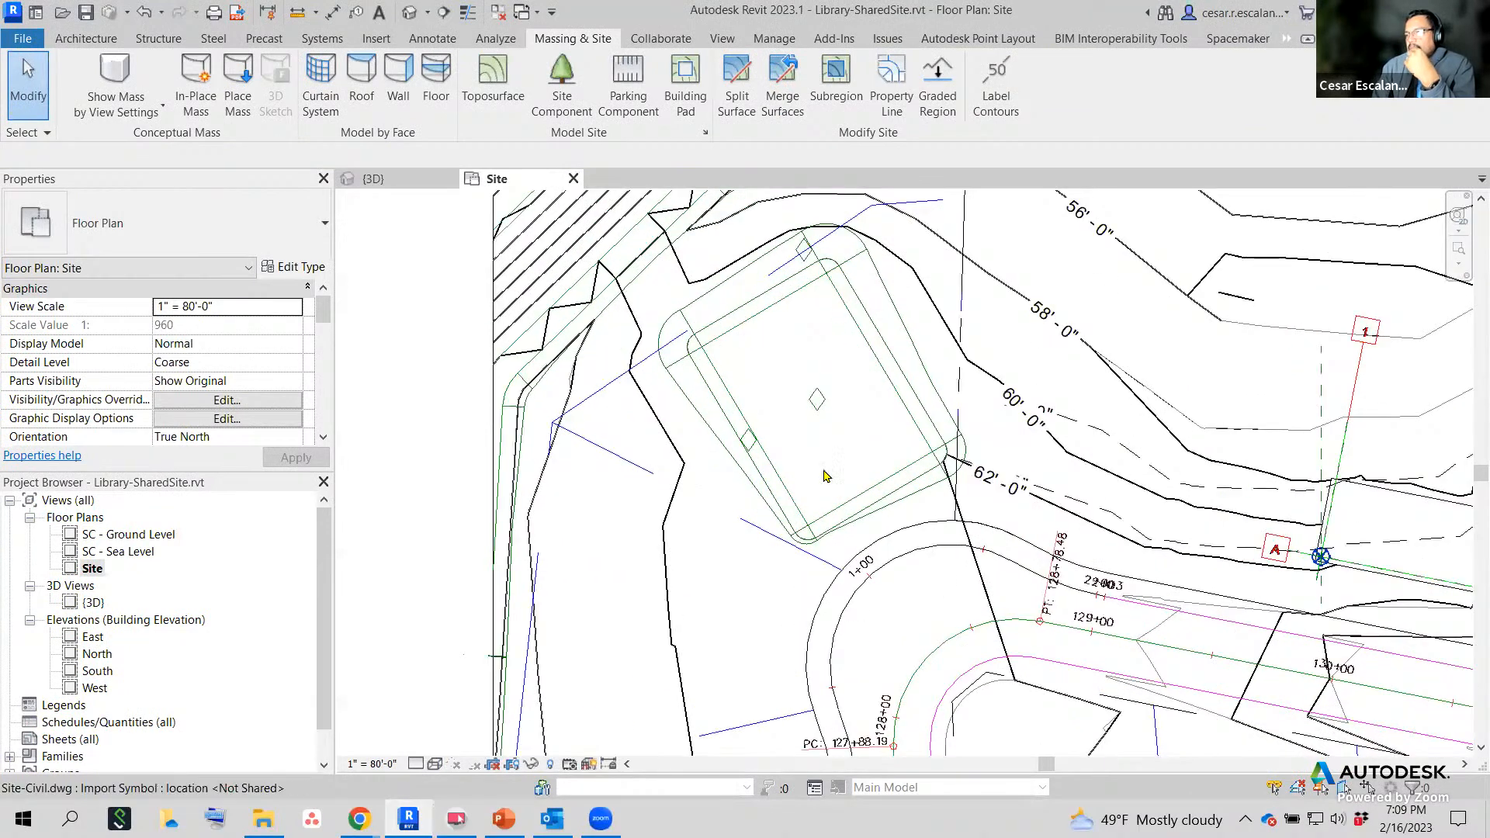
scroll(921, 543, "down", 2)
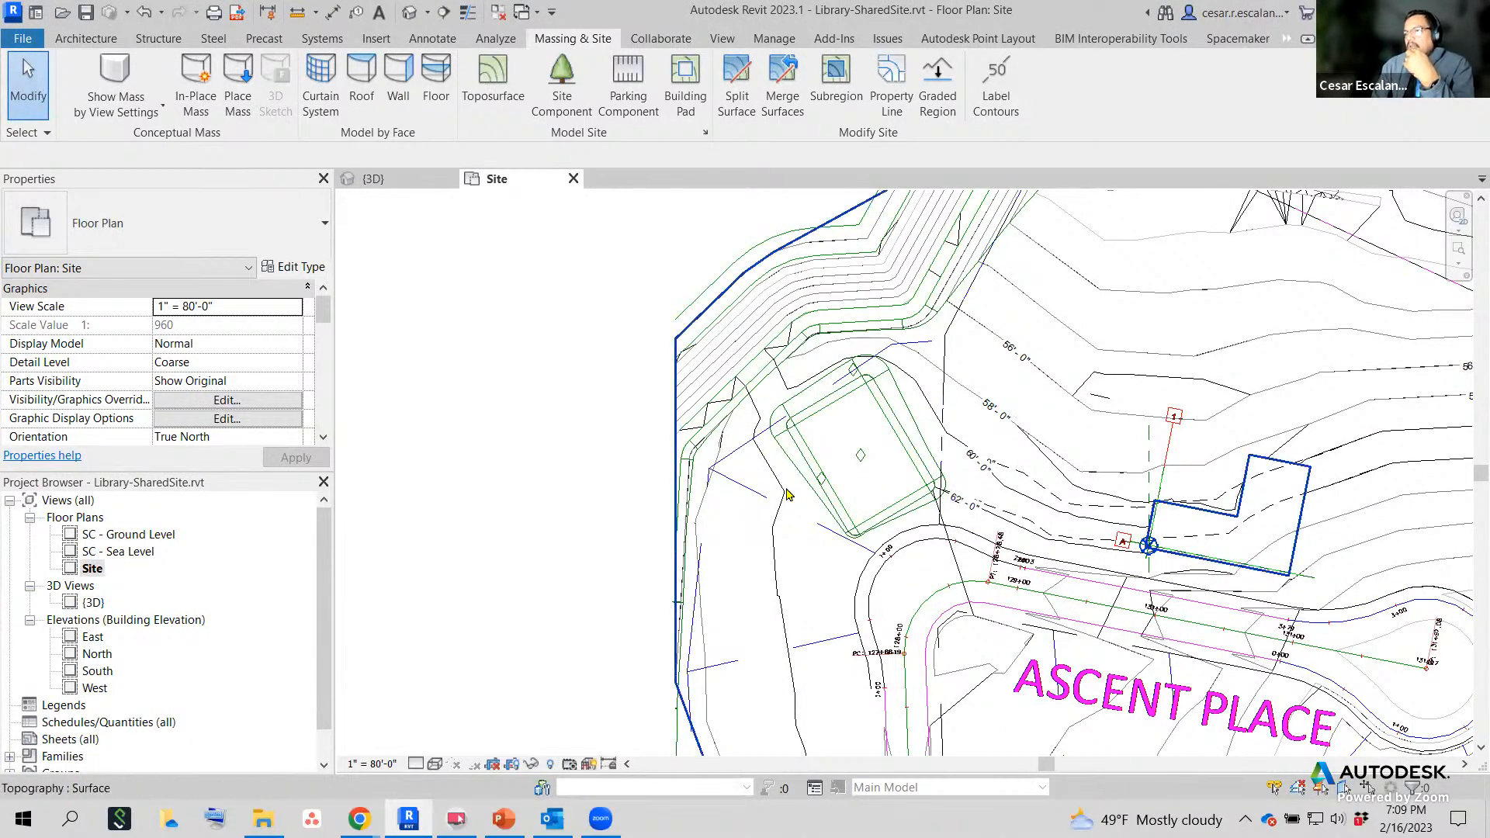
middle_click_drag(1077, 277, 1038, 287)
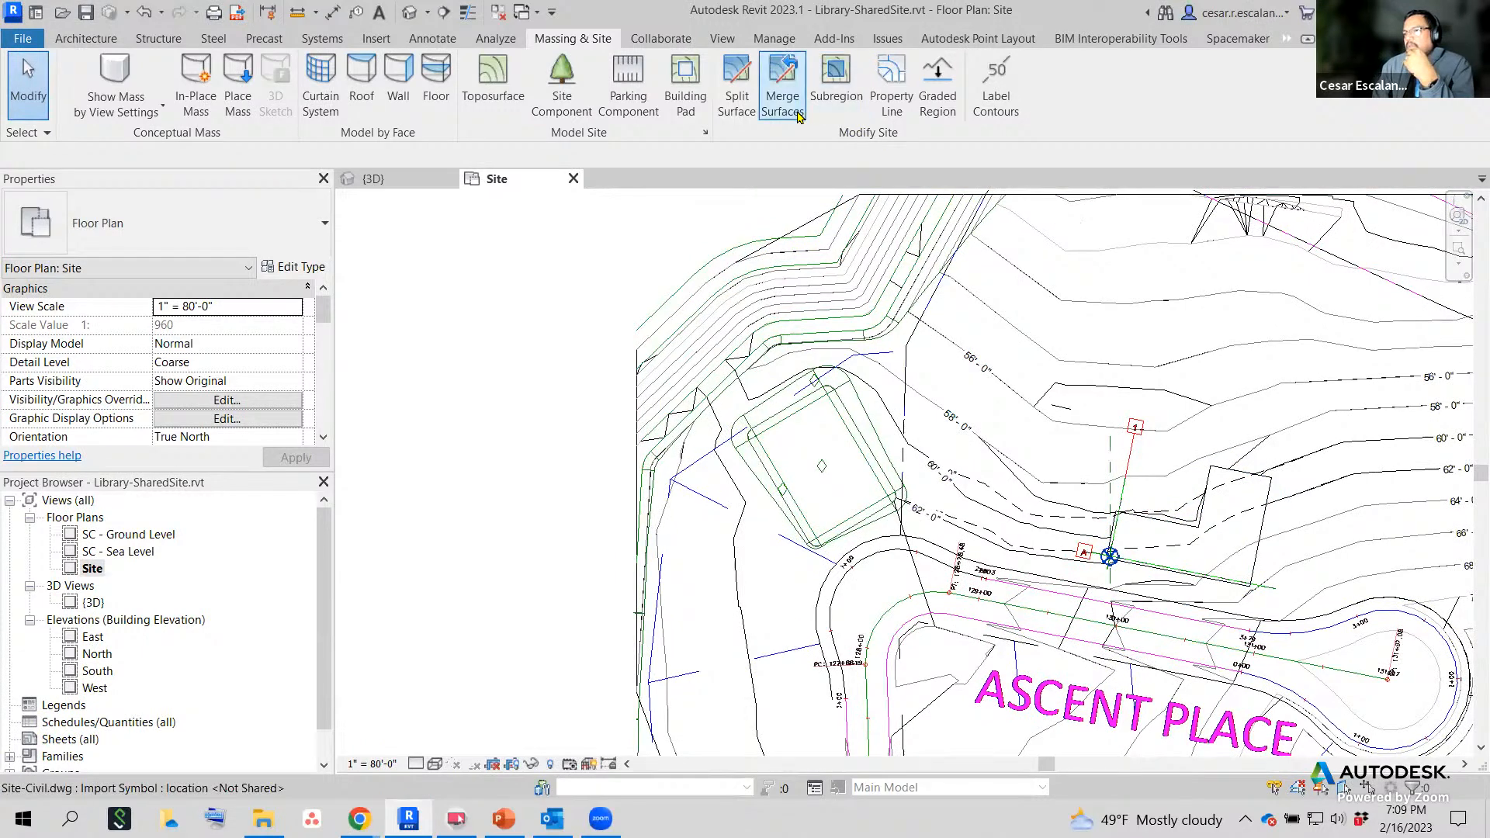
left_click(733, 112)
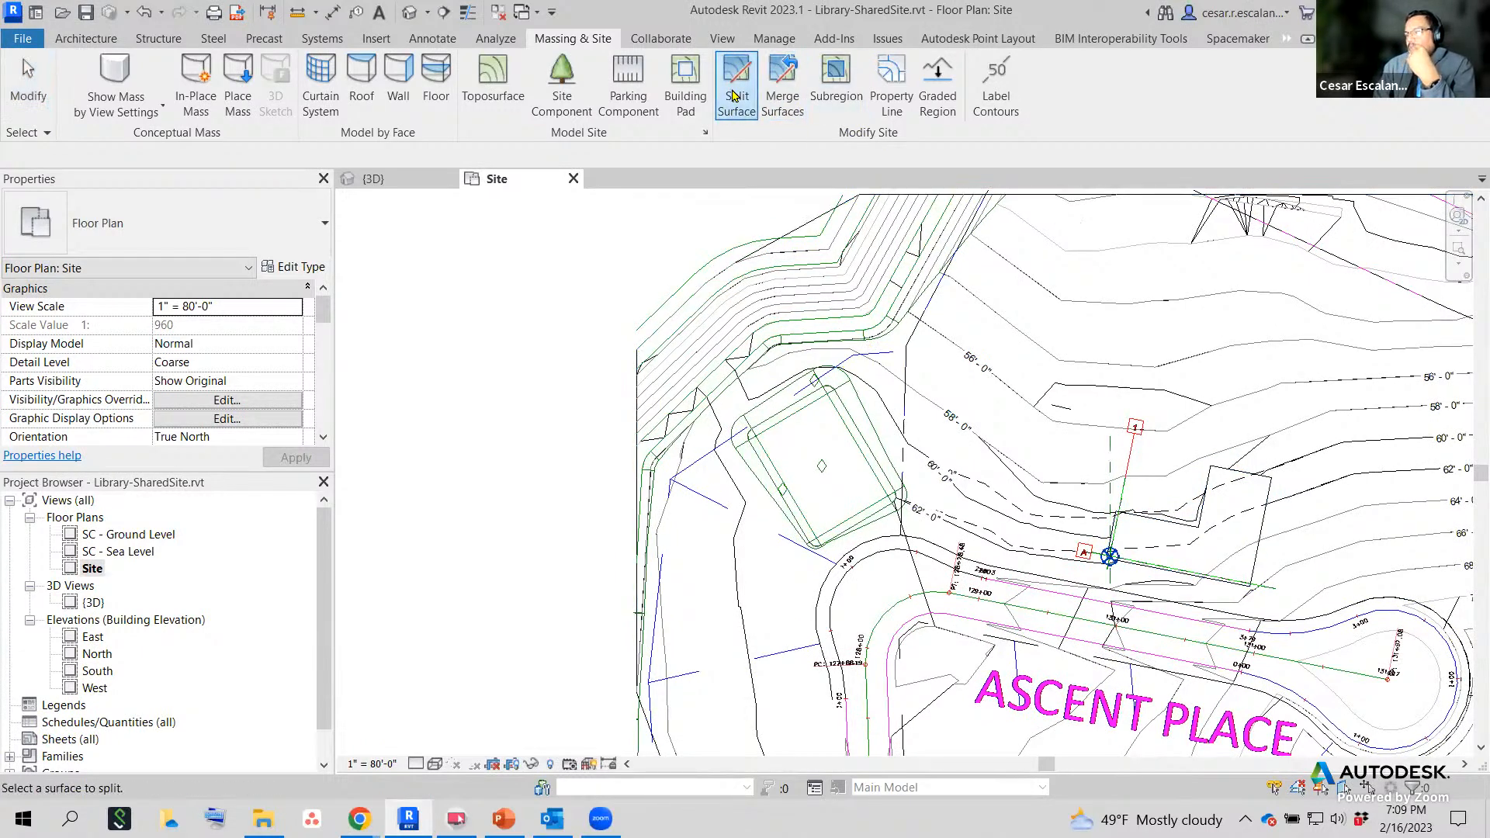
left_click(1109, 547)
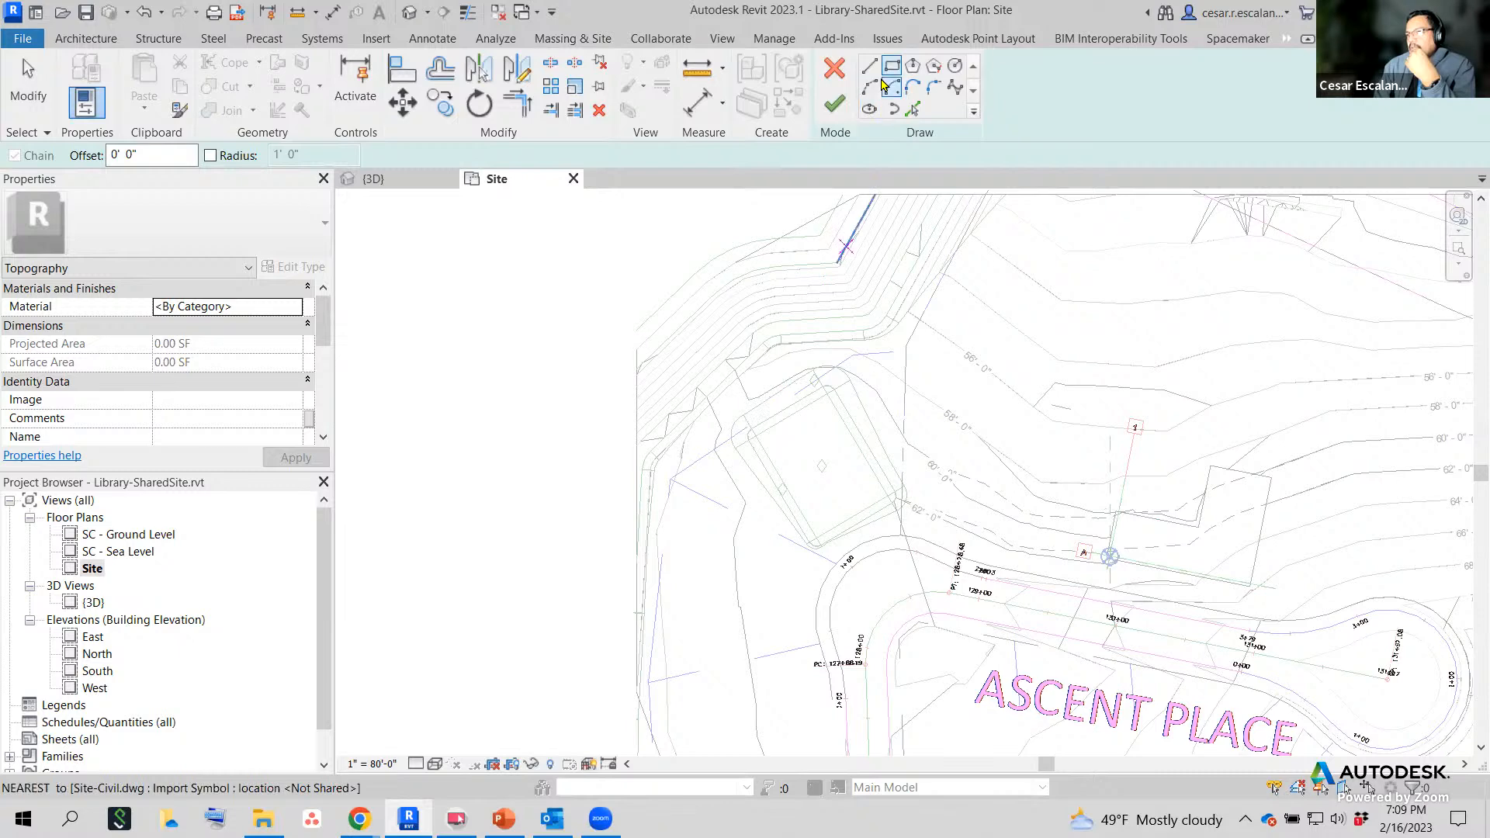
left_click(739, 420)
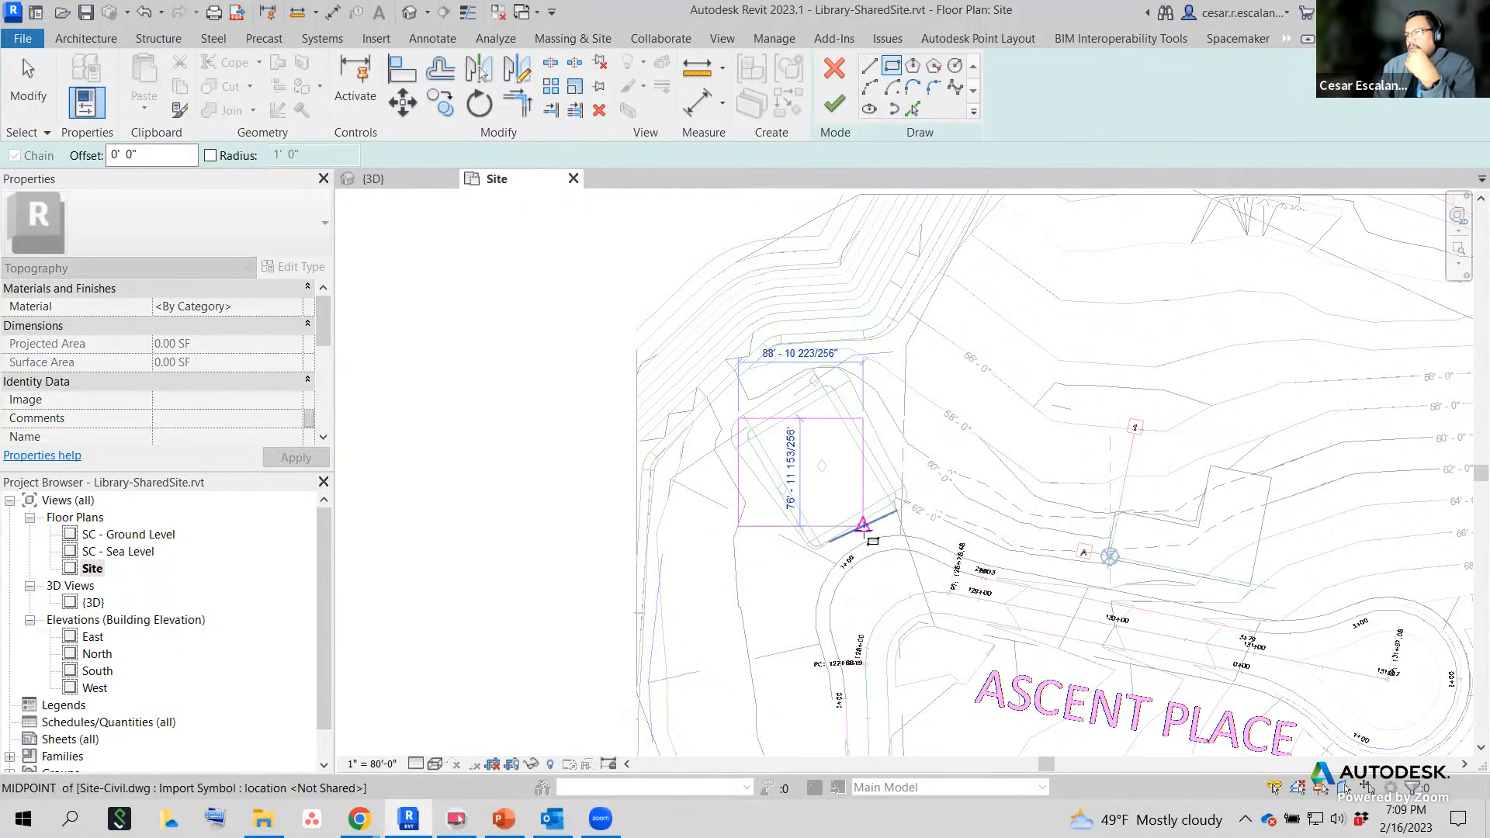
left_click(845, 535)
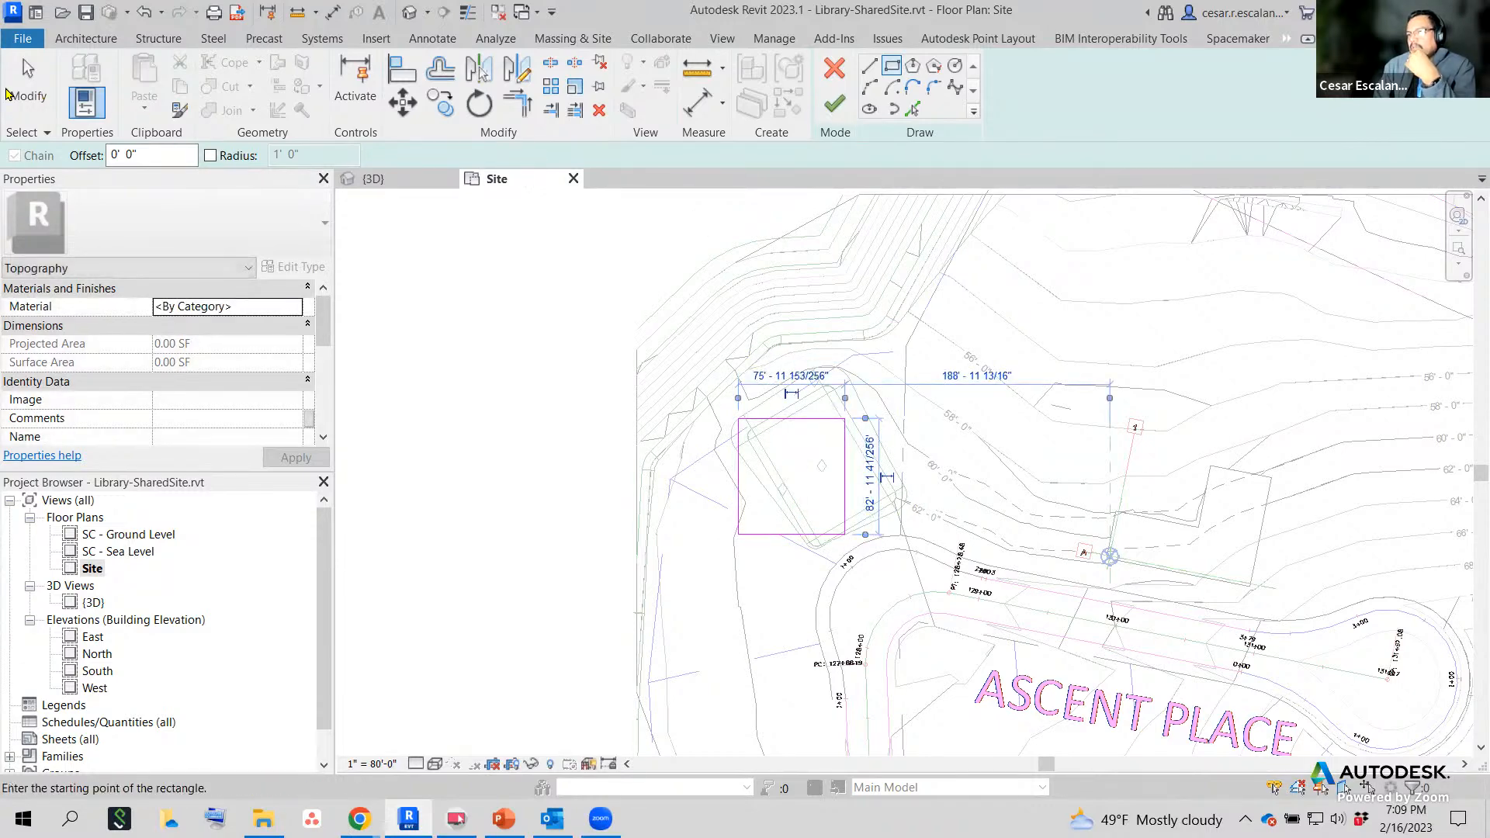
key("Escape")
key("Escape")
Rotate all four lines of the split rectangle counterclockwise to follow the tilt of the pad outline.
left_click(799, 419)
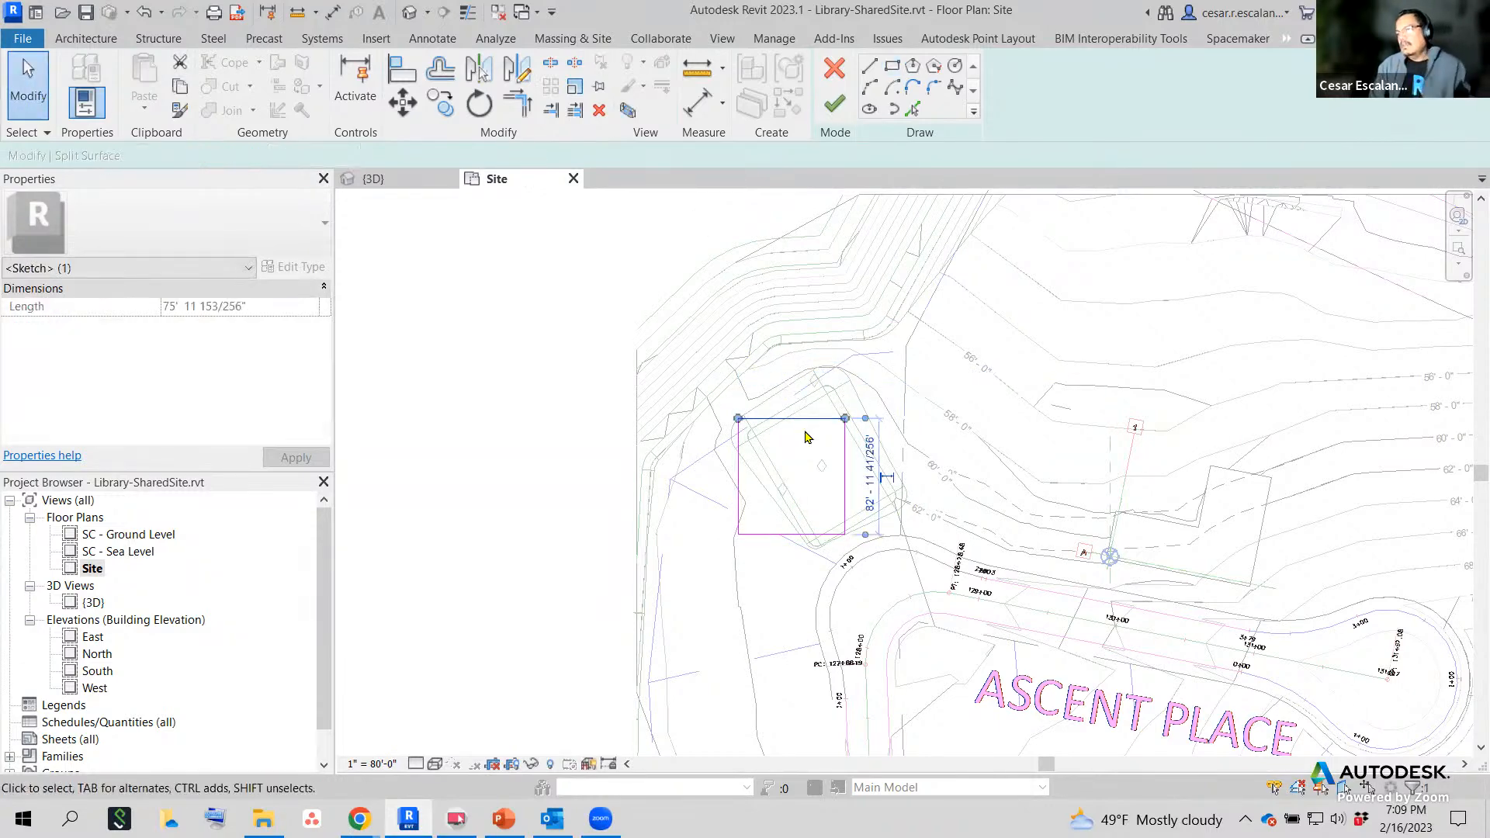
left_click(845, 524, "ctrl")
left_click(807, 534, "ctrl")
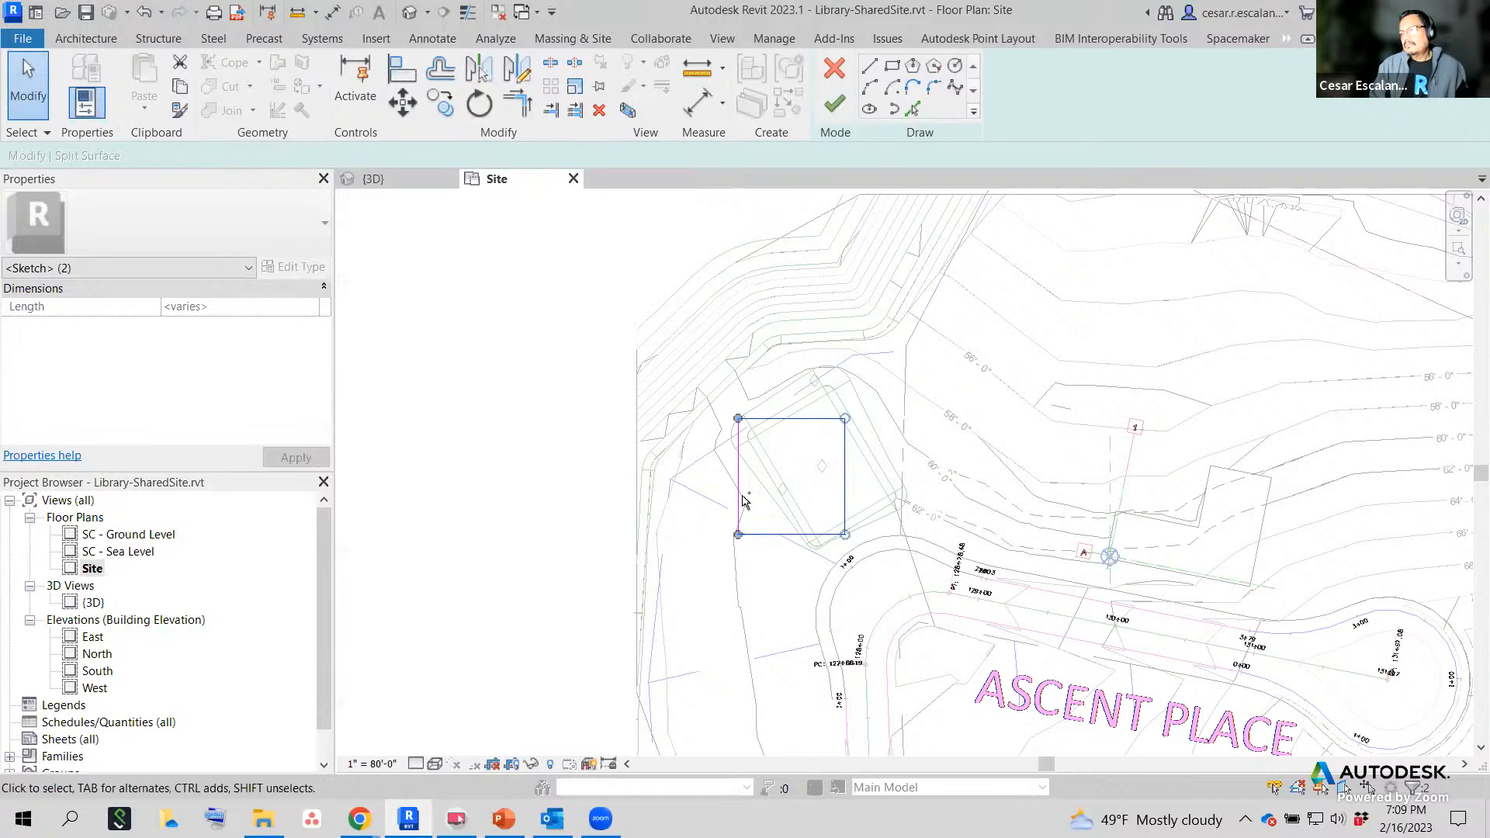
left_click(738, 481, "ctrl")
left_click(478, 103)
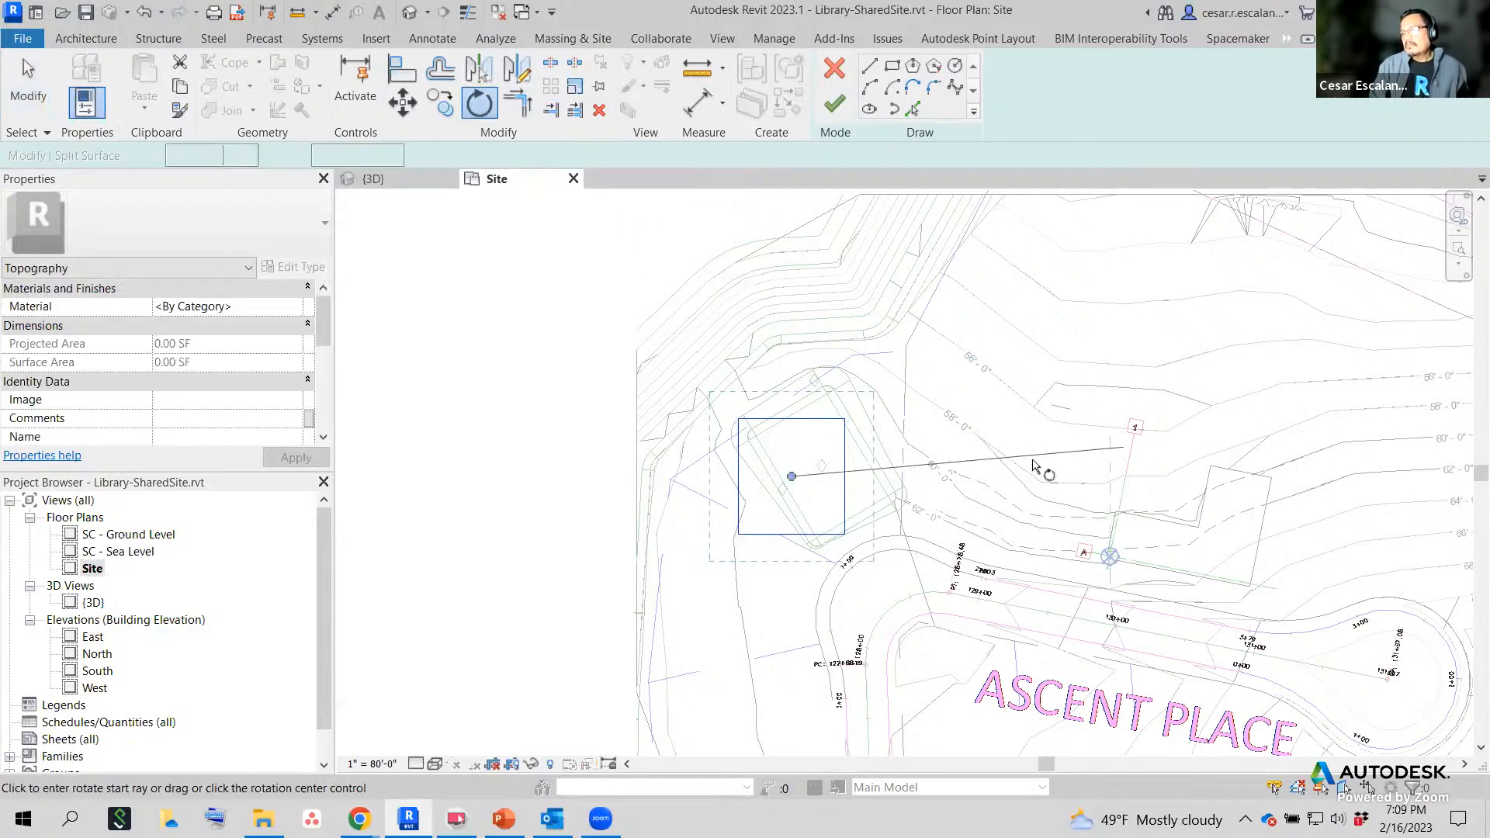
left_click(989, 464)
left_click(984, 309)
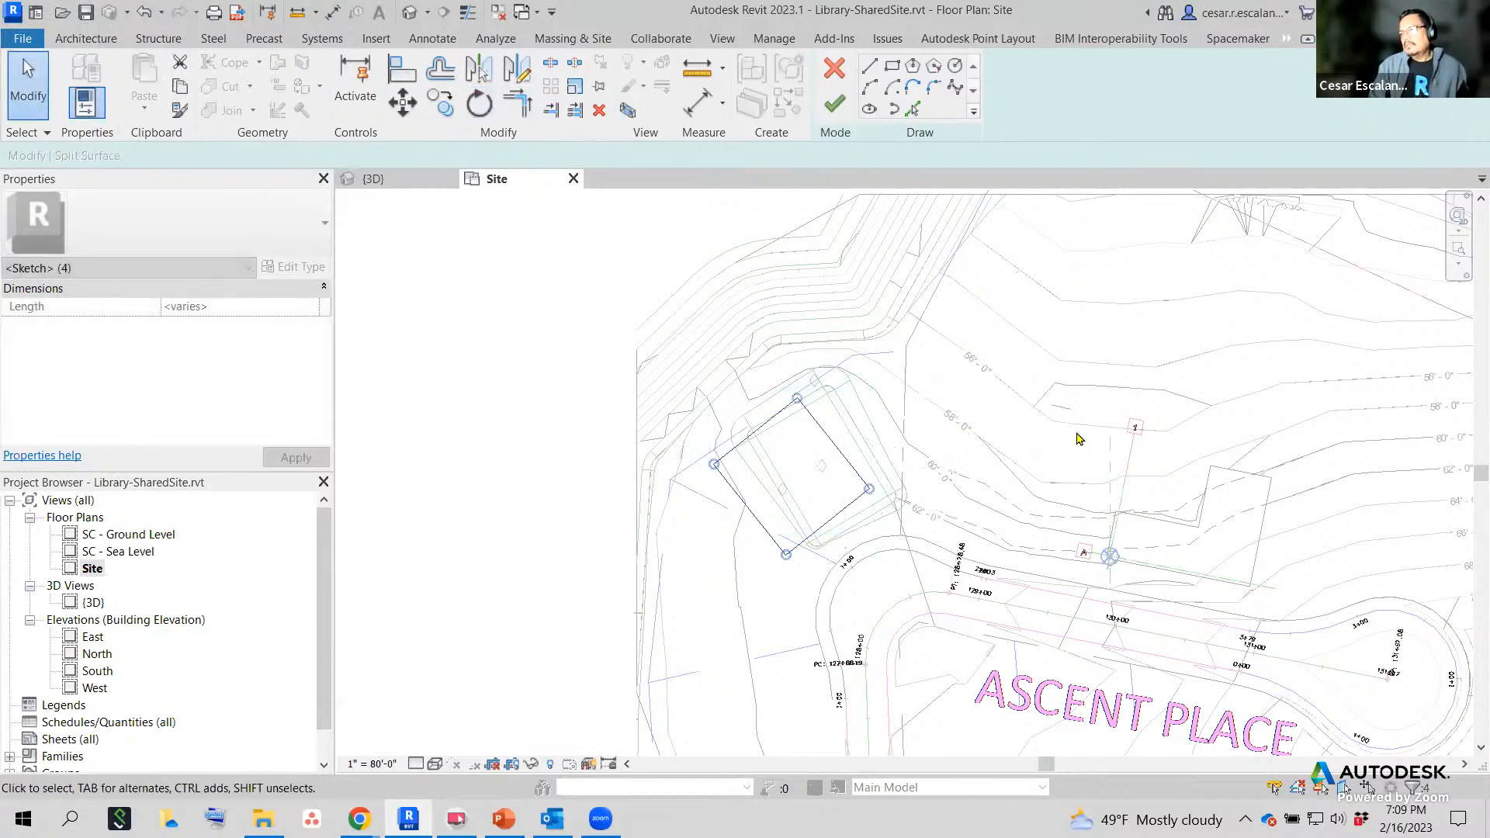
Shift the rotated rectangle slightly northeast onto the pad outline and finish the surface split.
left_click_drag(854, 437, 870, 423)
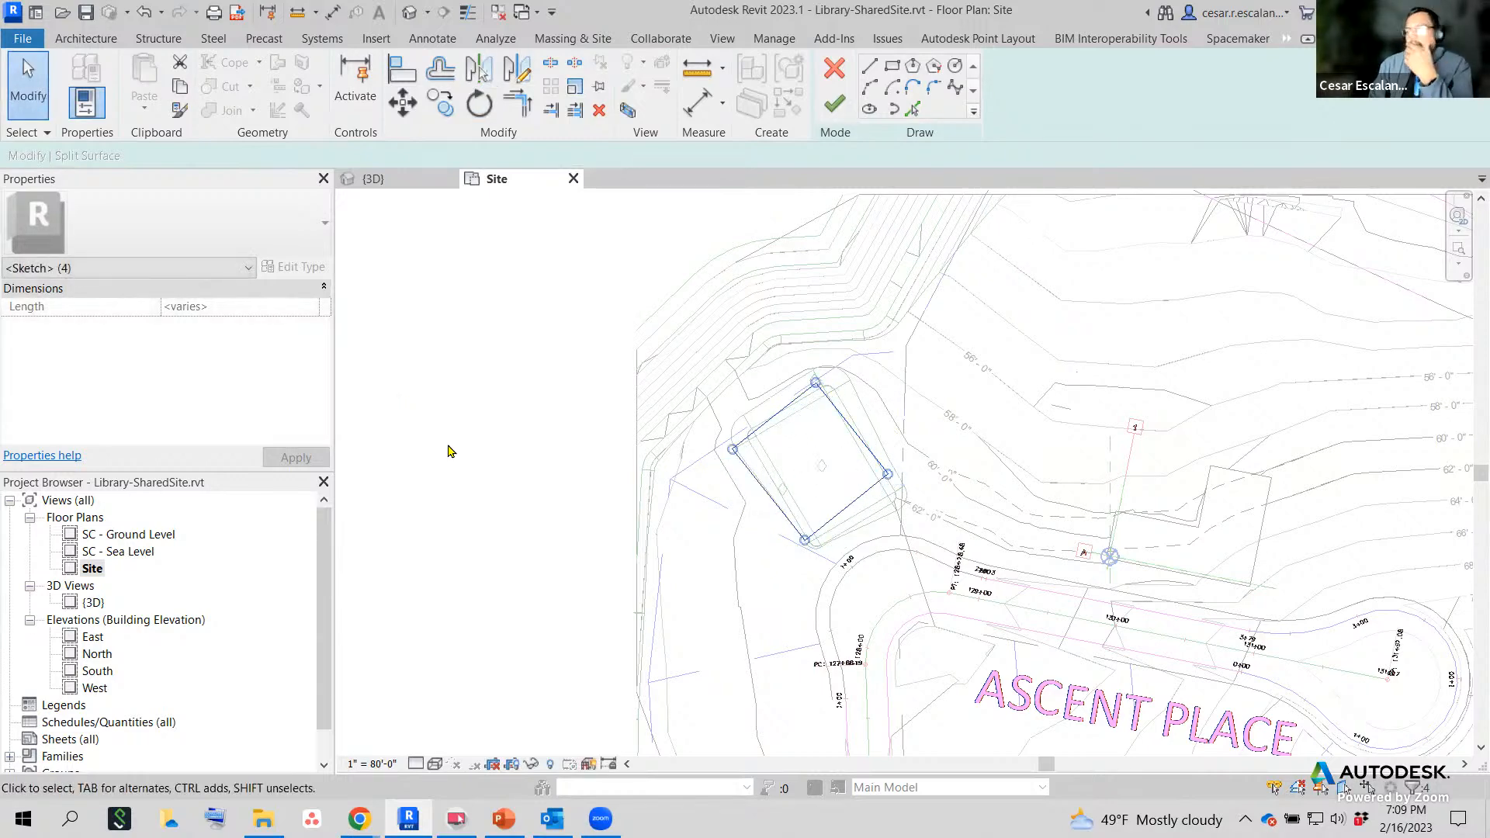
left_click(834, 103)
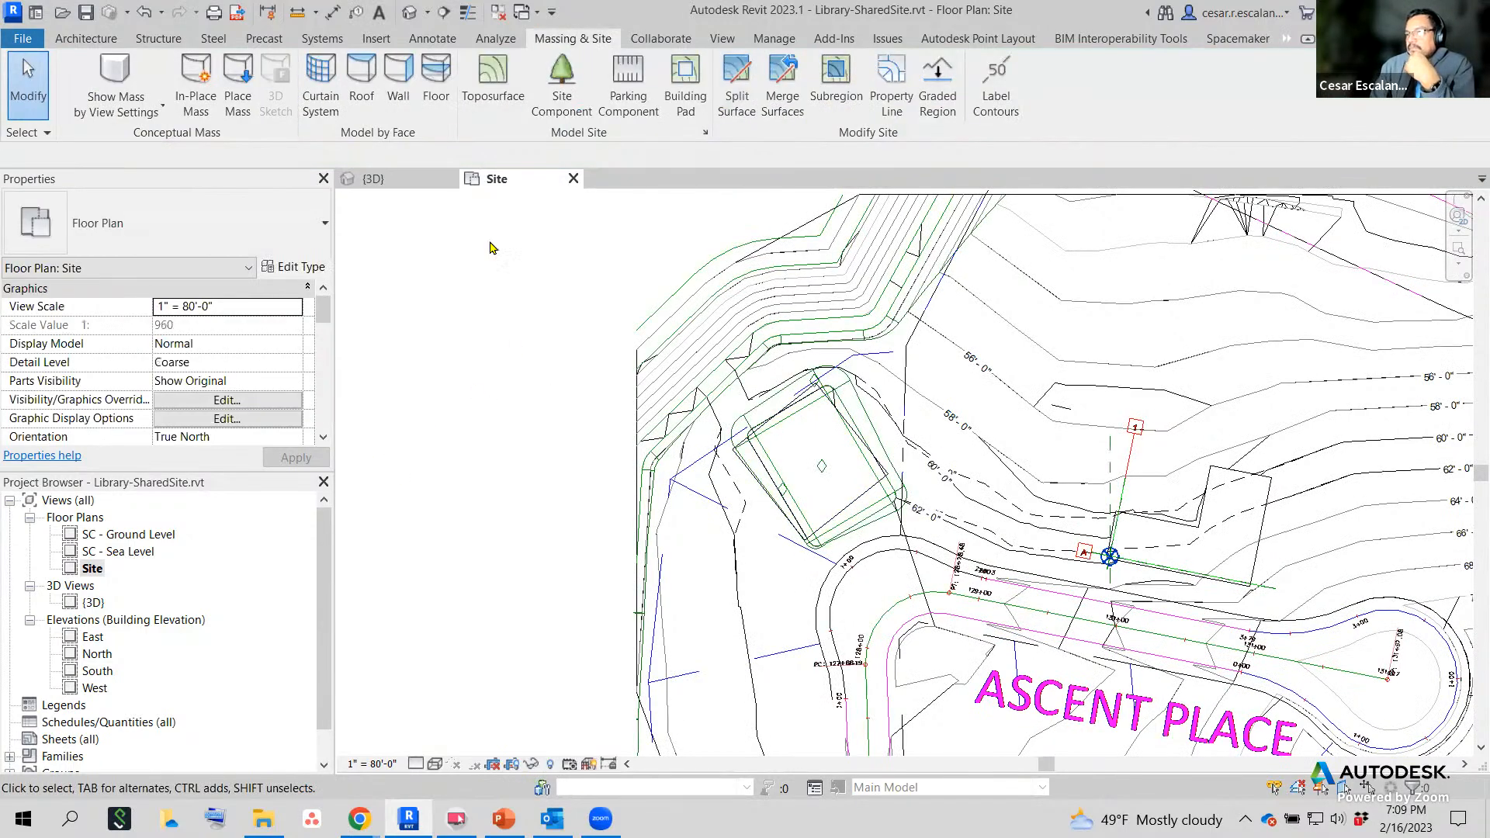
Select the newly split square surface in the 3D view and examine it within the overall site.
left_click(373, 178)
scroll(819, 524, "up", 3)
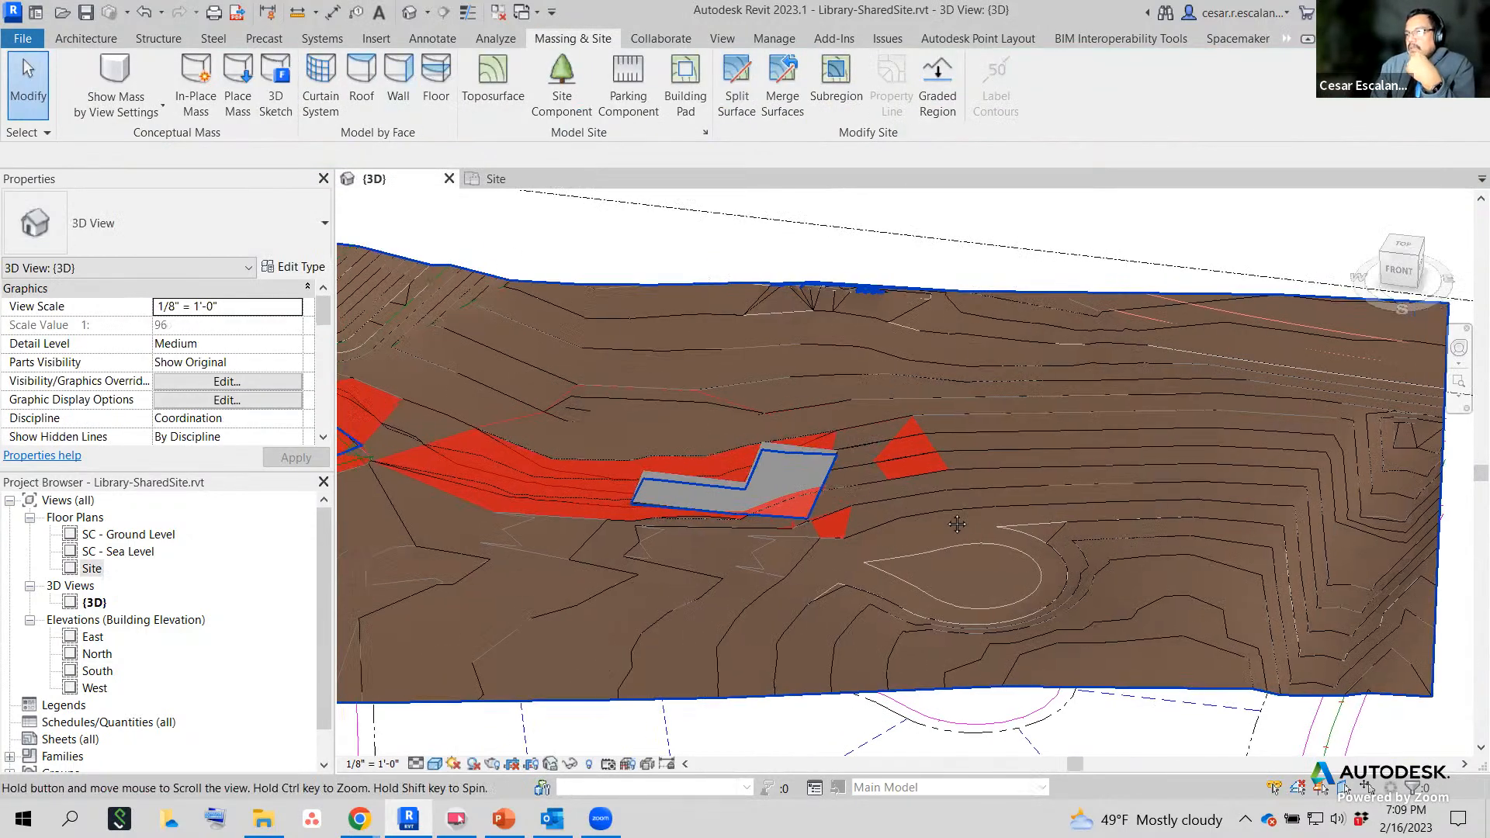
scroll(819, 524, "up", 3)
left_click(647, 483)
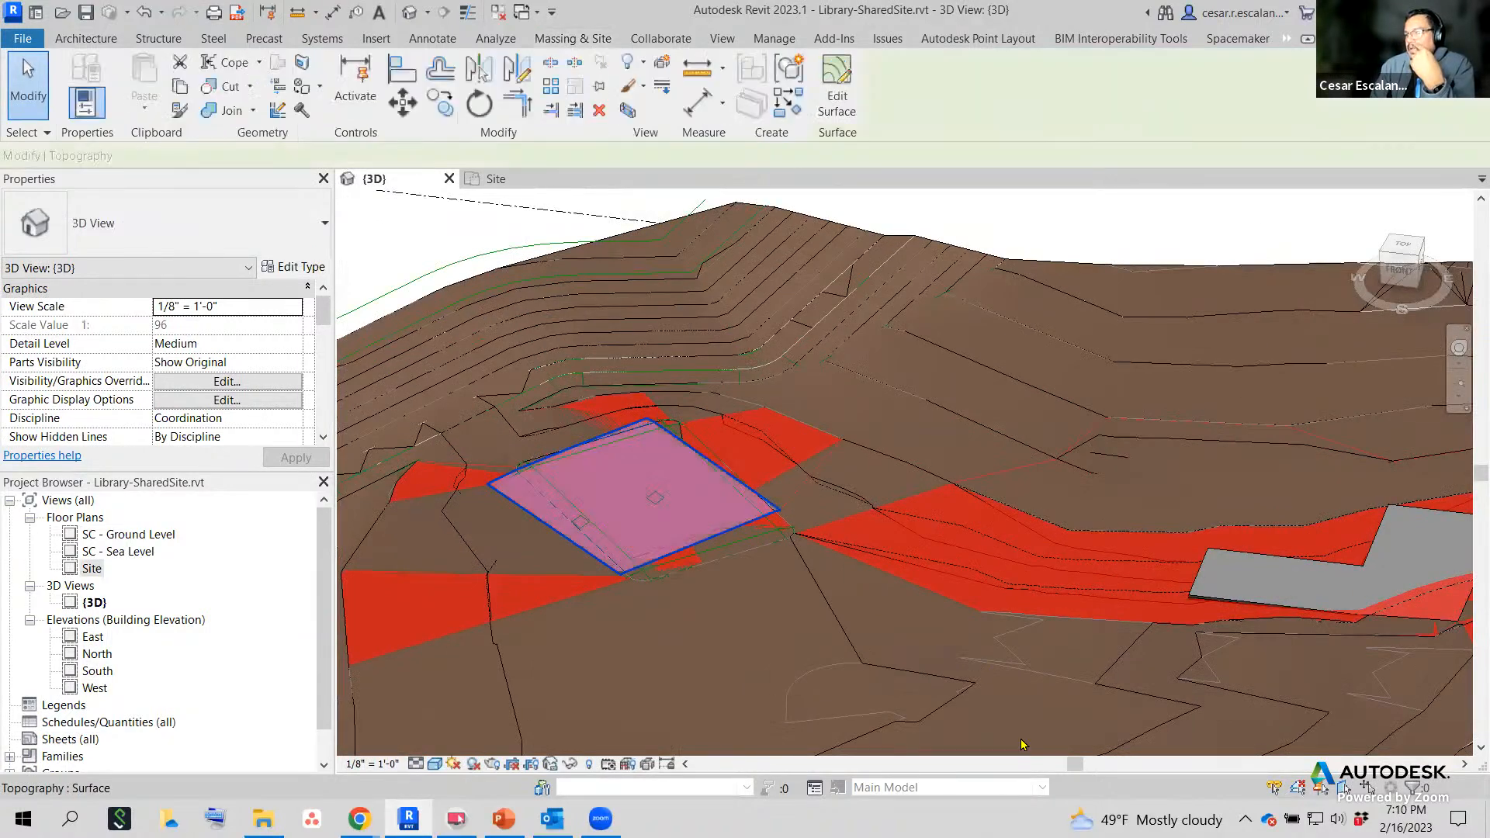
scroll(966, 713, "down", 3)
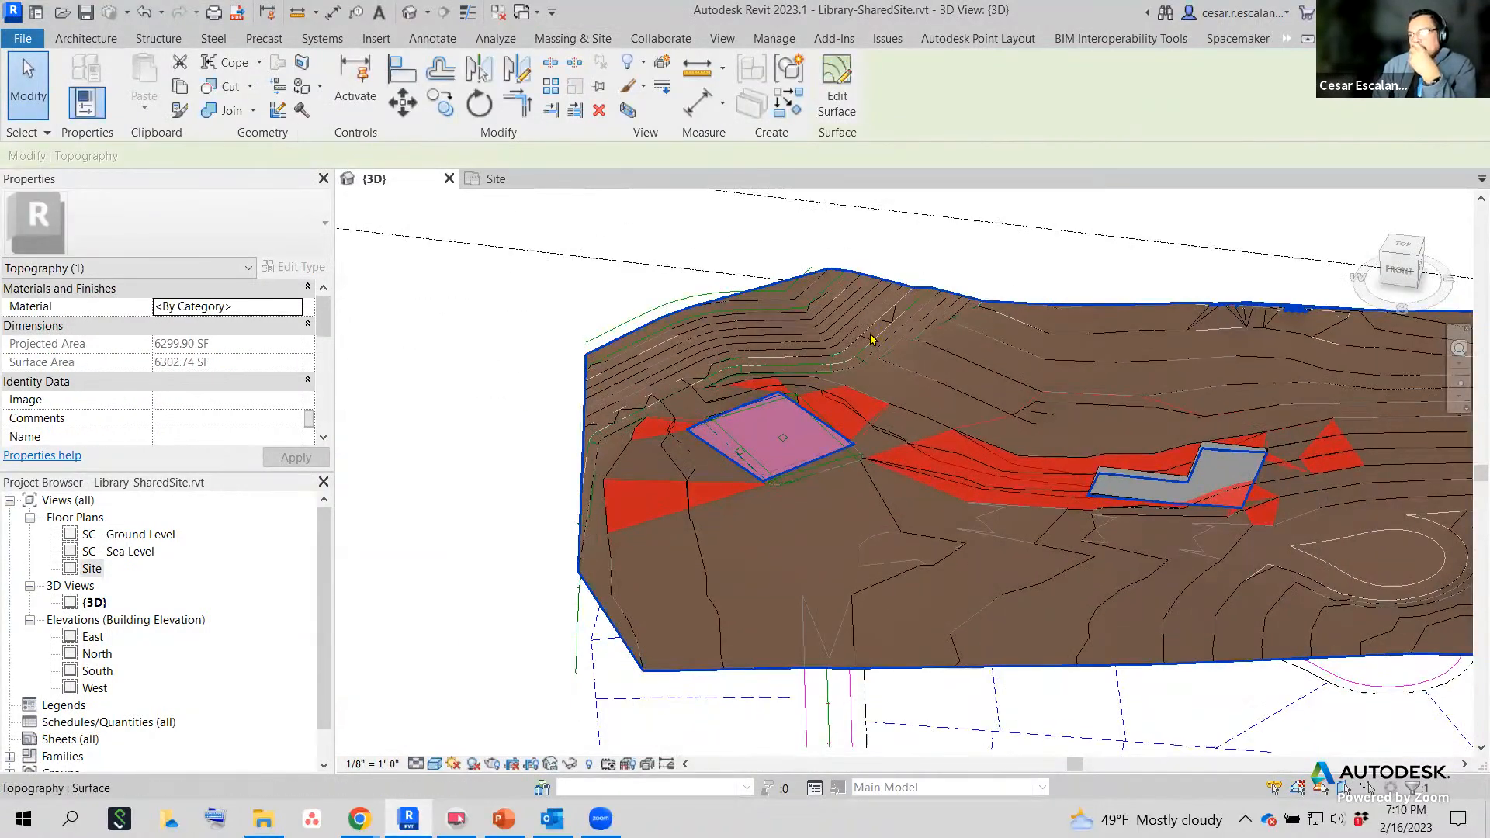
scroll(808, 378, "up", 3)
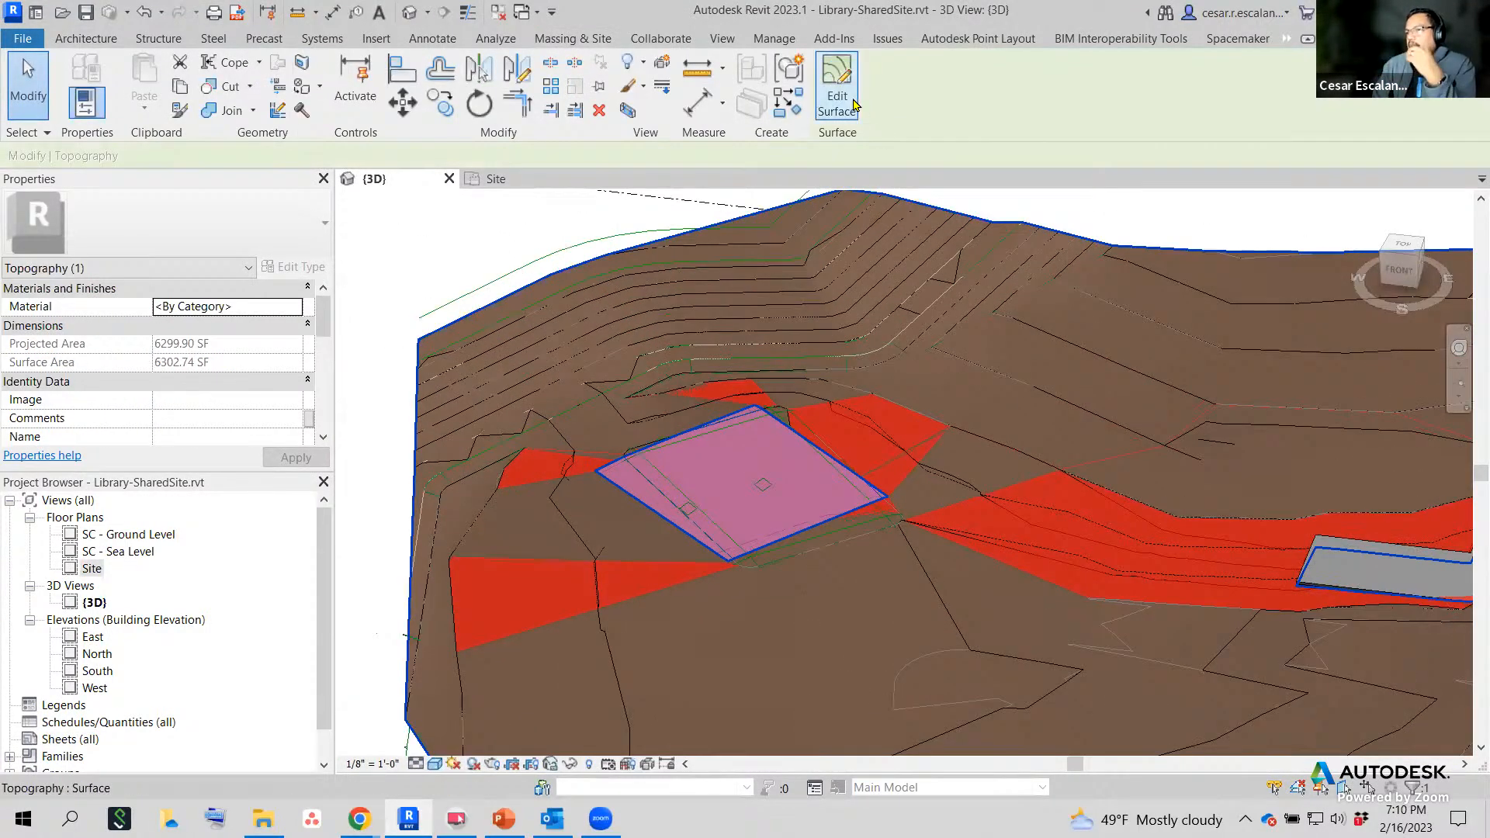
Inspect the split surface's points in Edit Surface mode, exit without changes, and reselect the surface to view it within the site.
left_click(837, 85)
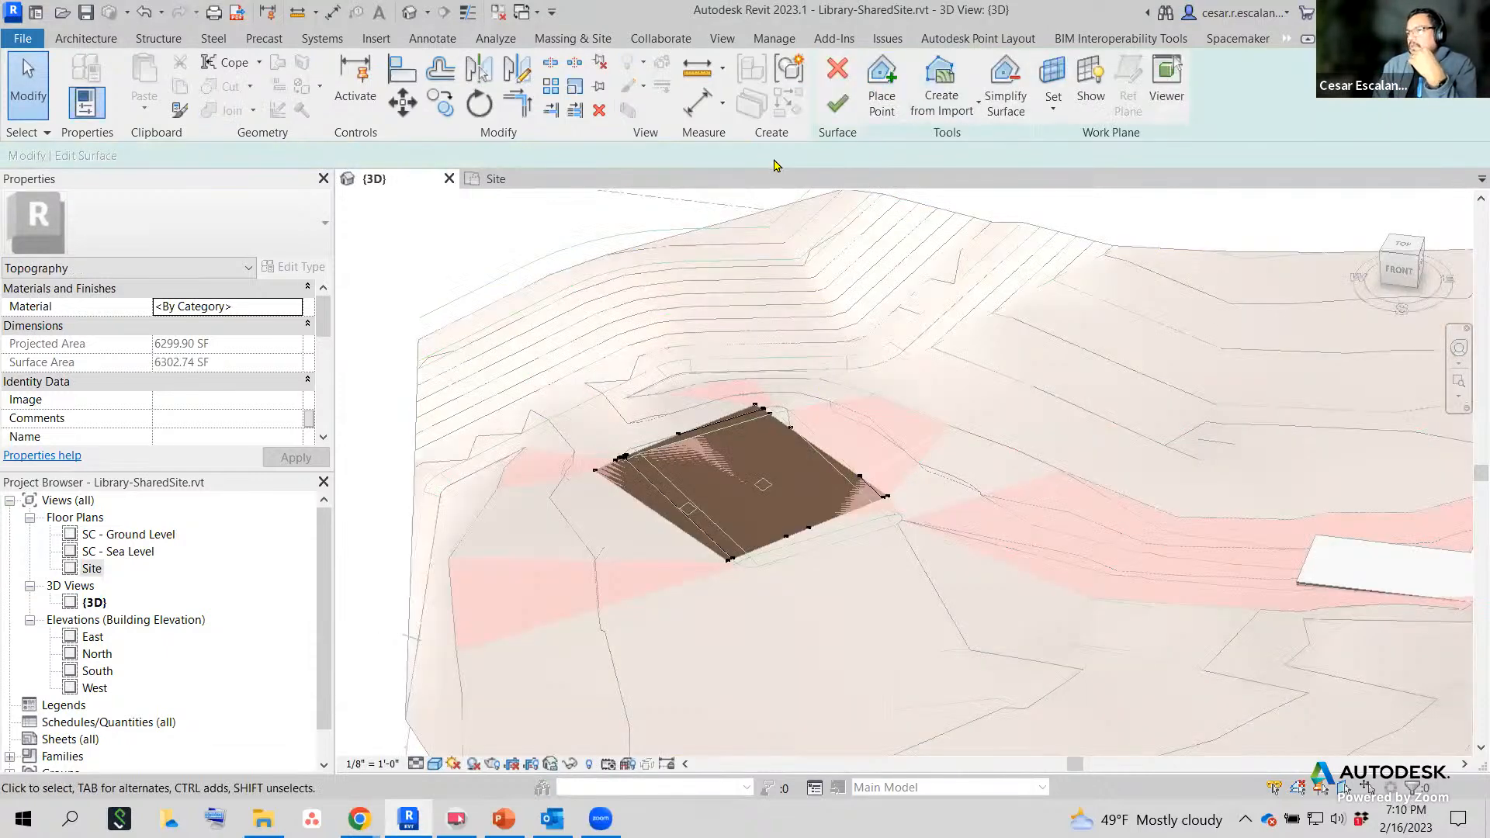
middle_click_drag(887, 601, 802, 496)
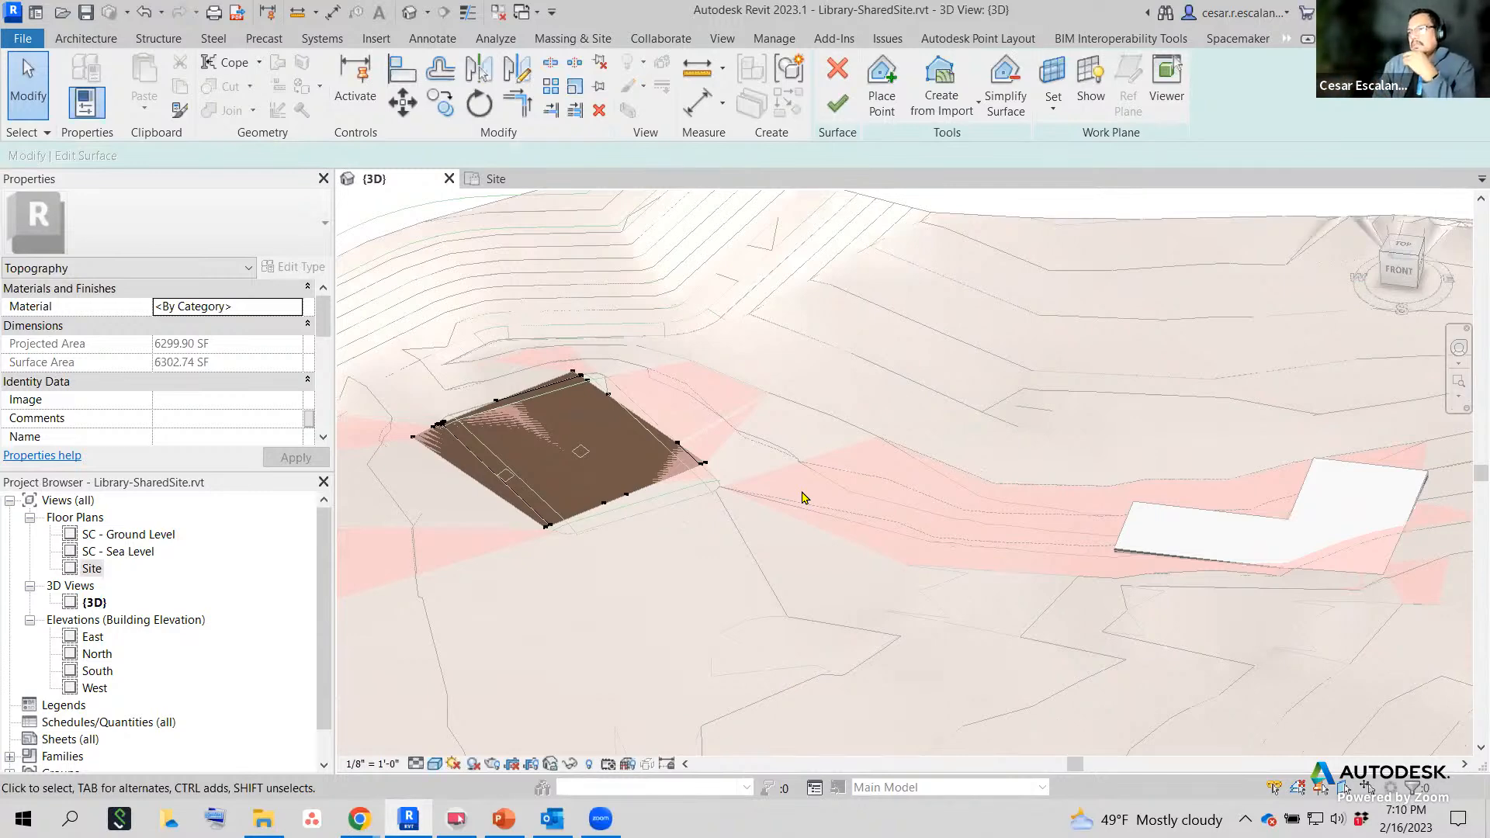
left_click(837, 69)
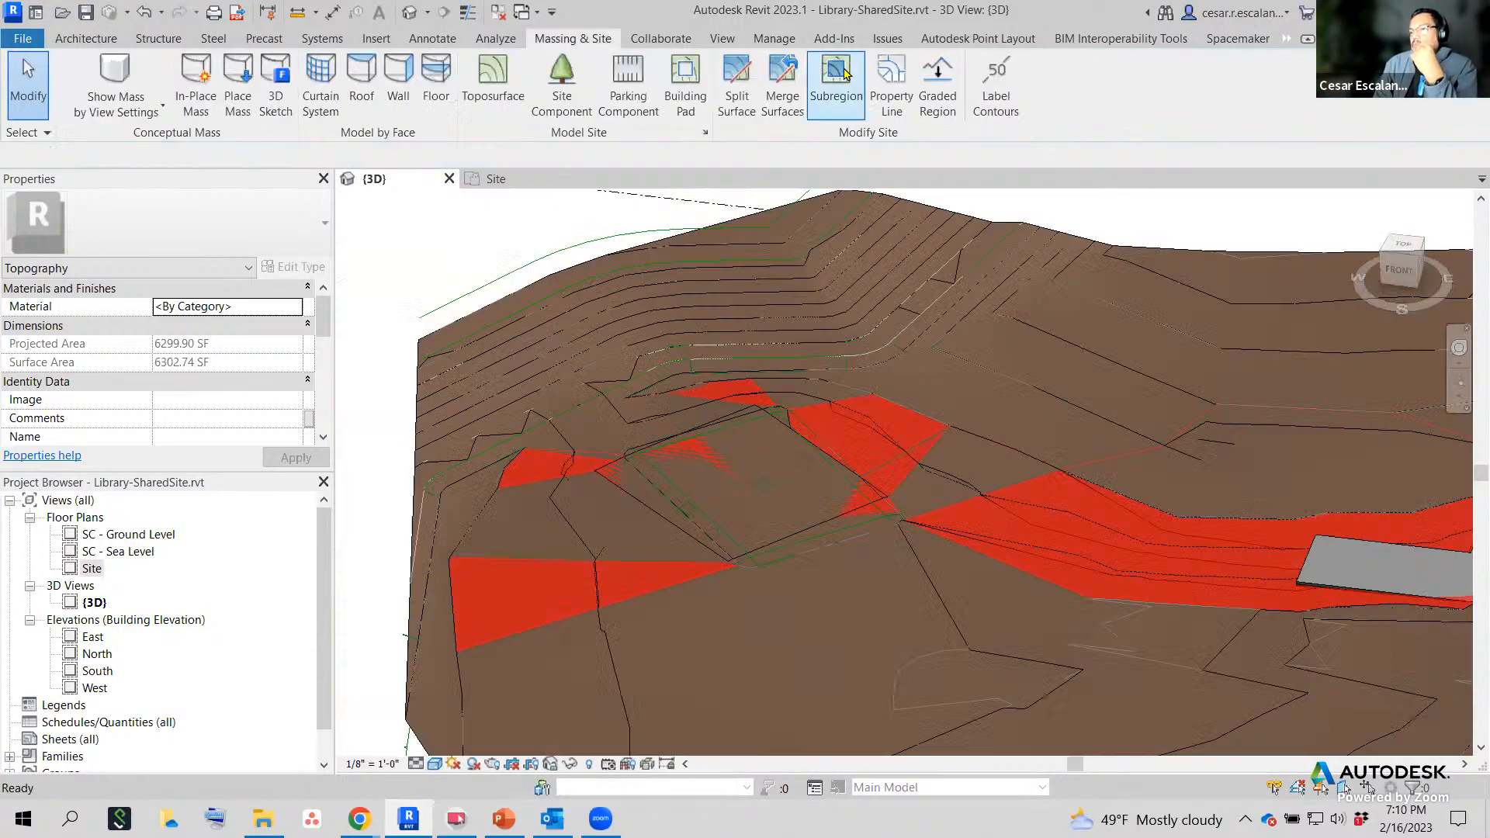
left_click(694, 474)
middle_click_drag(775, 509, 551, 342)
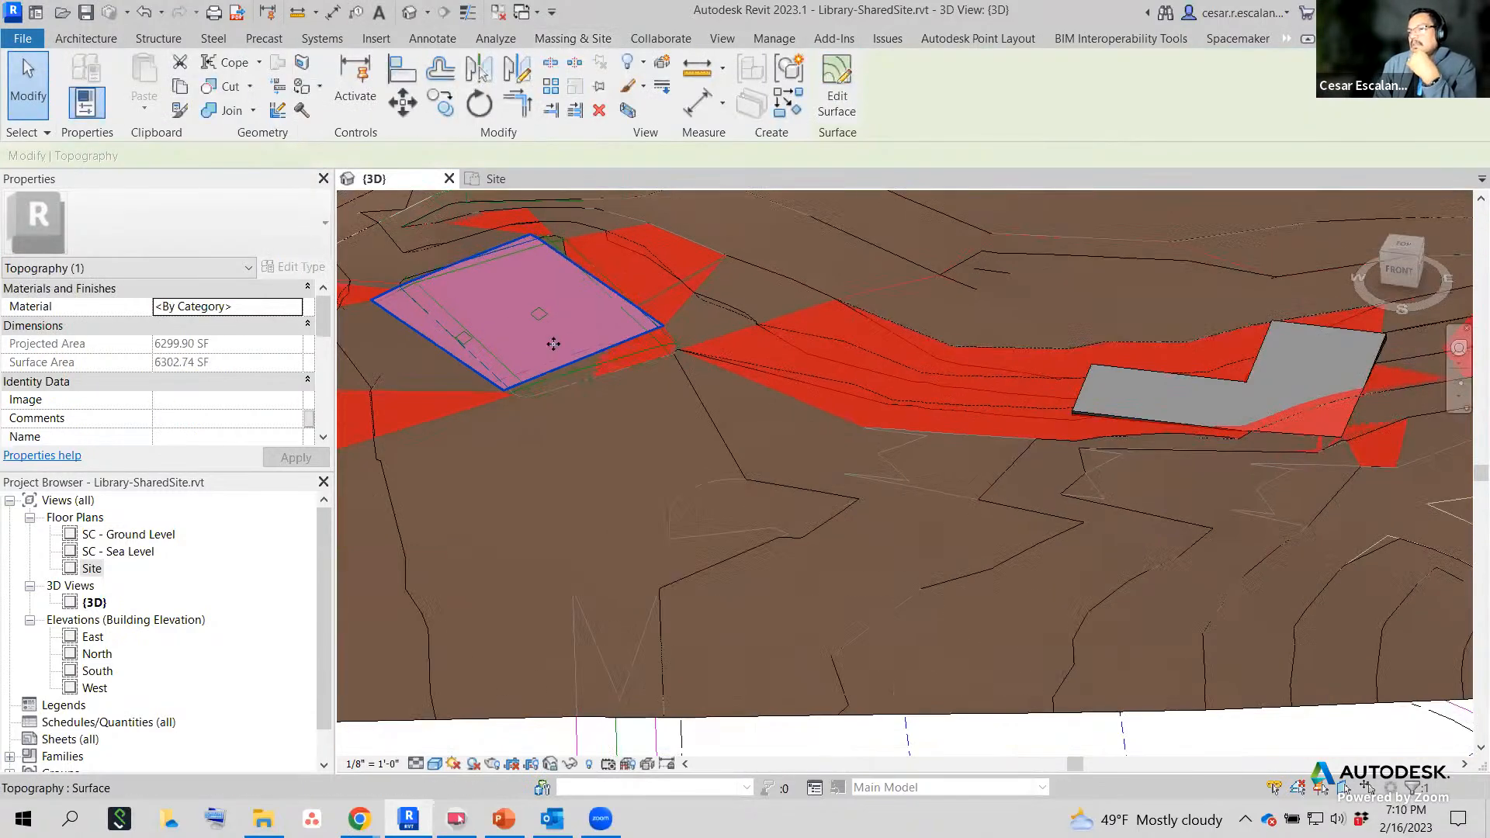
scroll(592, 366, "down", 2)
middle_click_drag(643, 399, 695, 445)
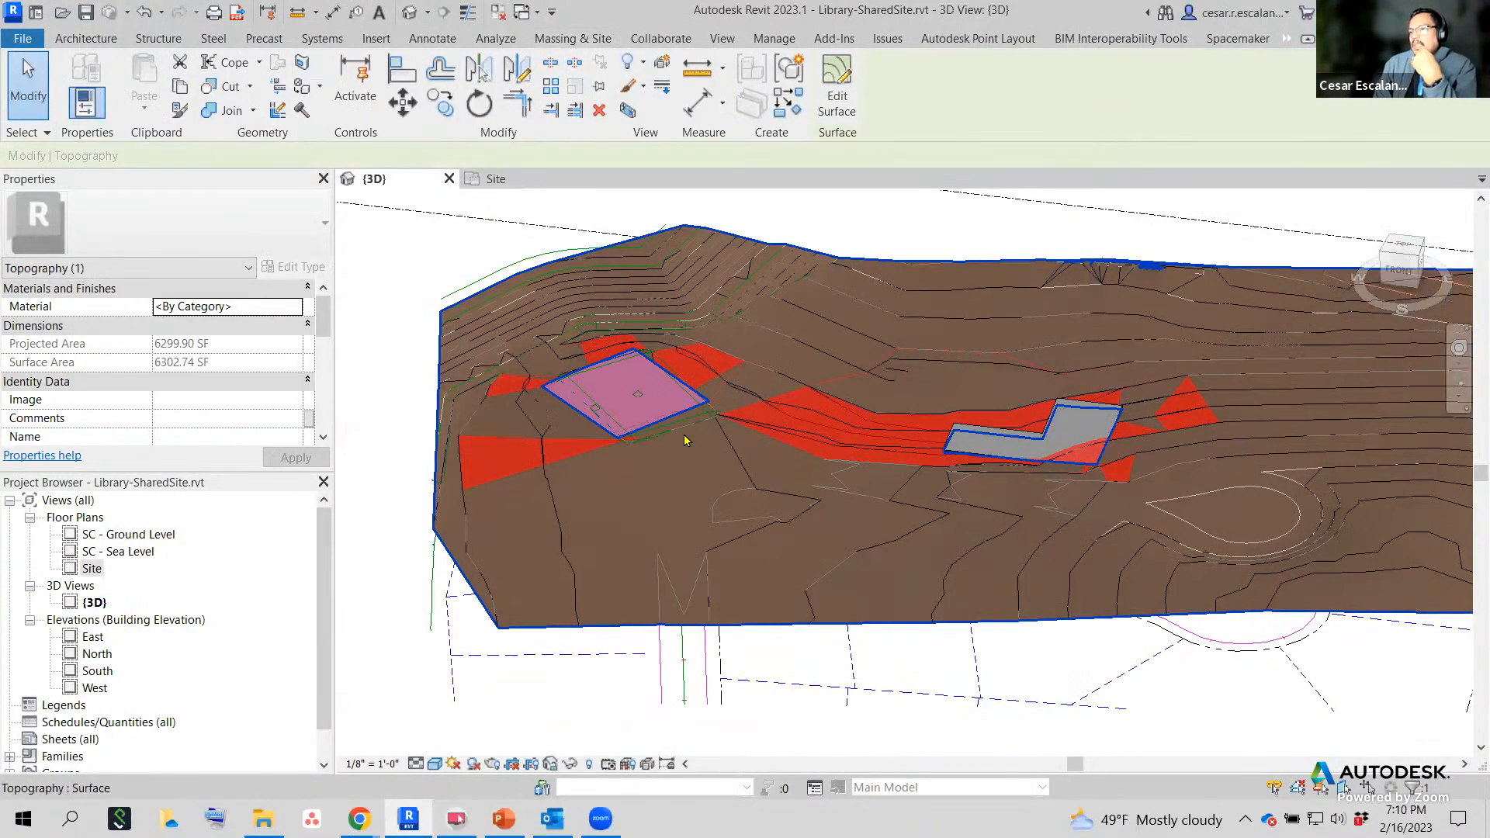
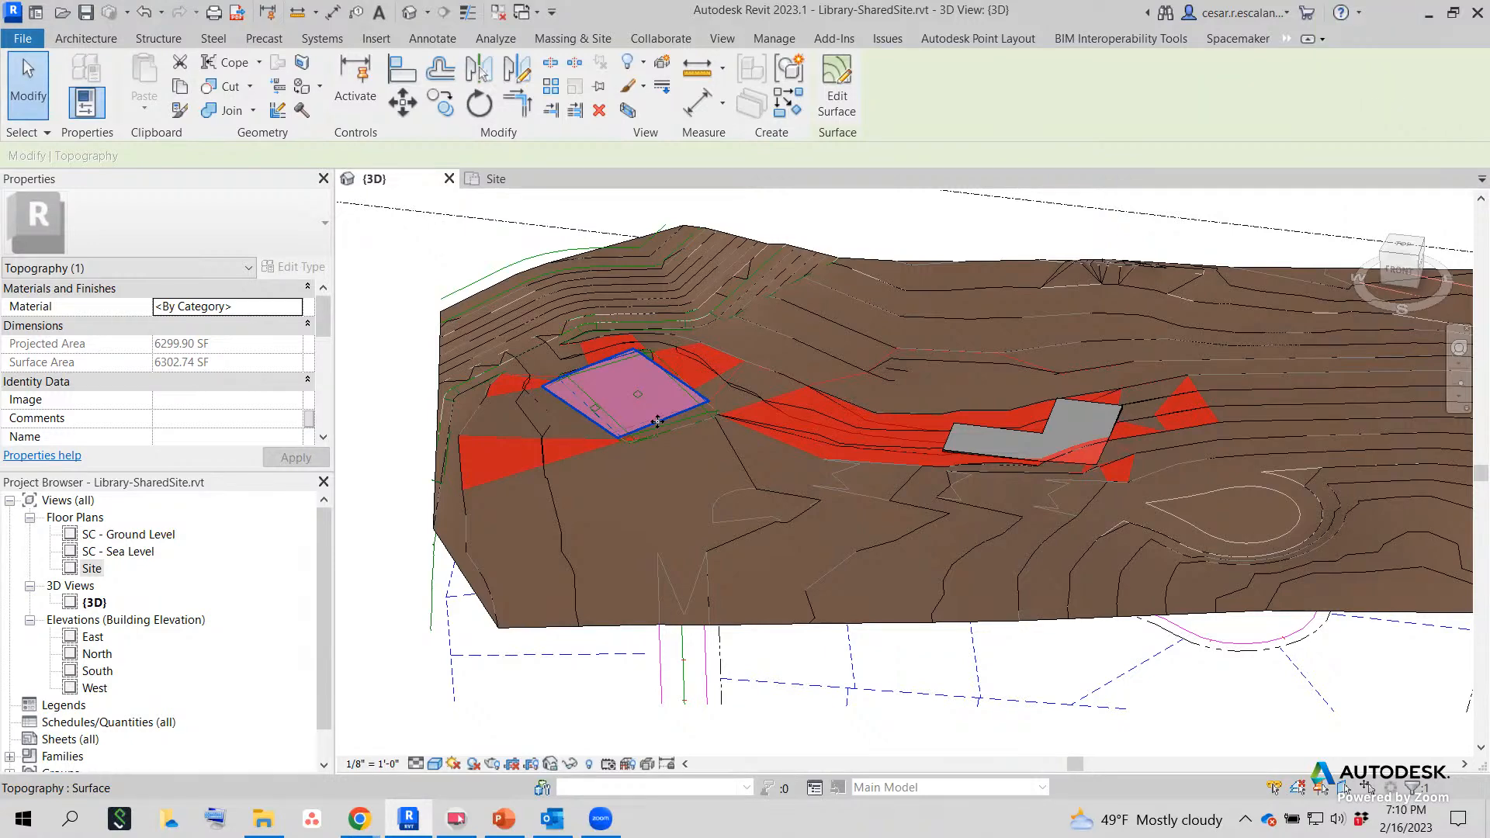
Reselect the split surface and open the Material Browser for its material setting.
left_click(406, 267)
scroll(509, 390, "up", 2)
left_click(735, 375)
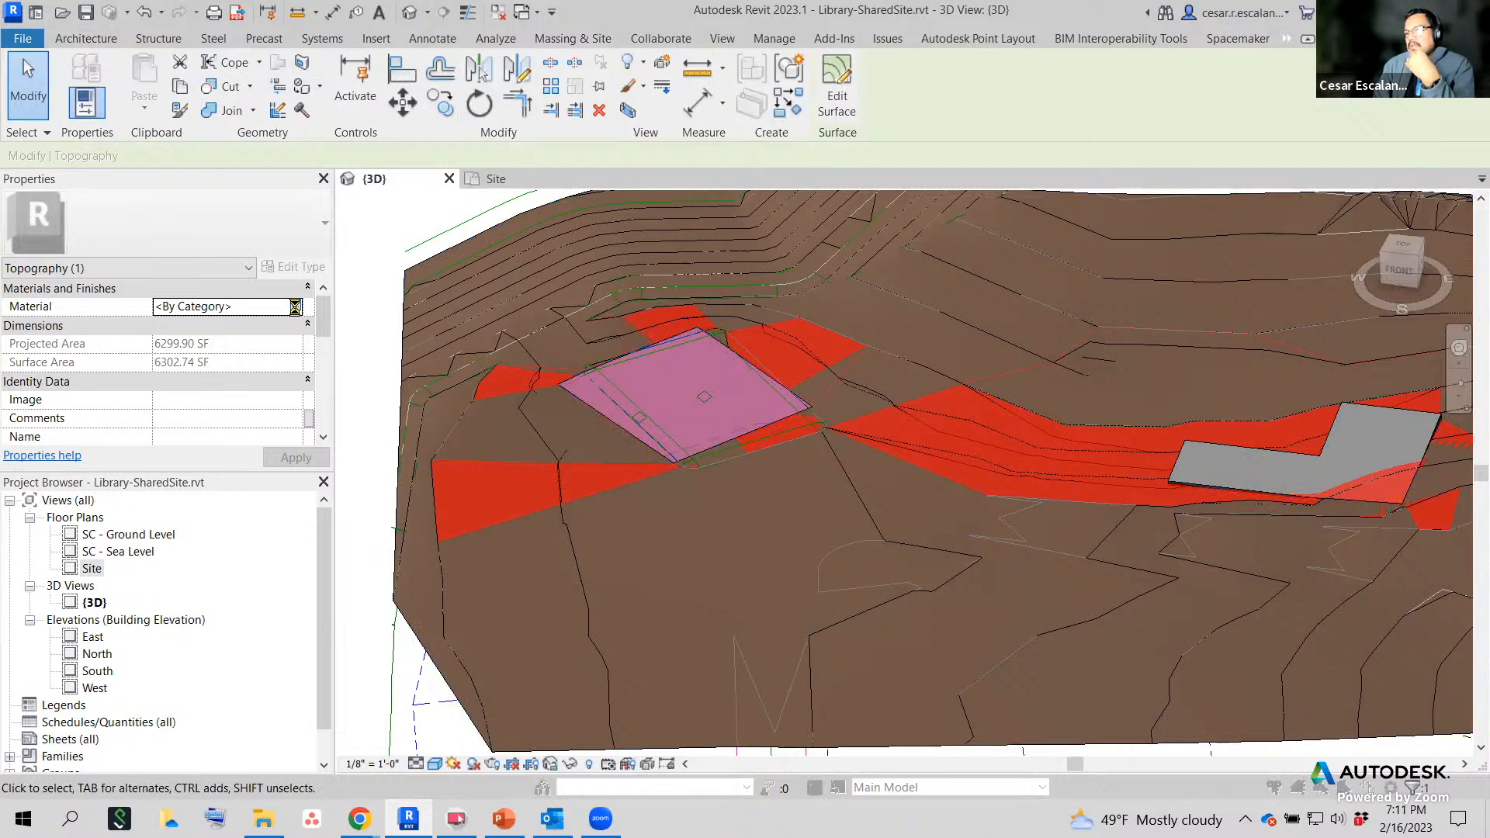
left_click(295, 307)
scroll(458, 248, "down", 2)
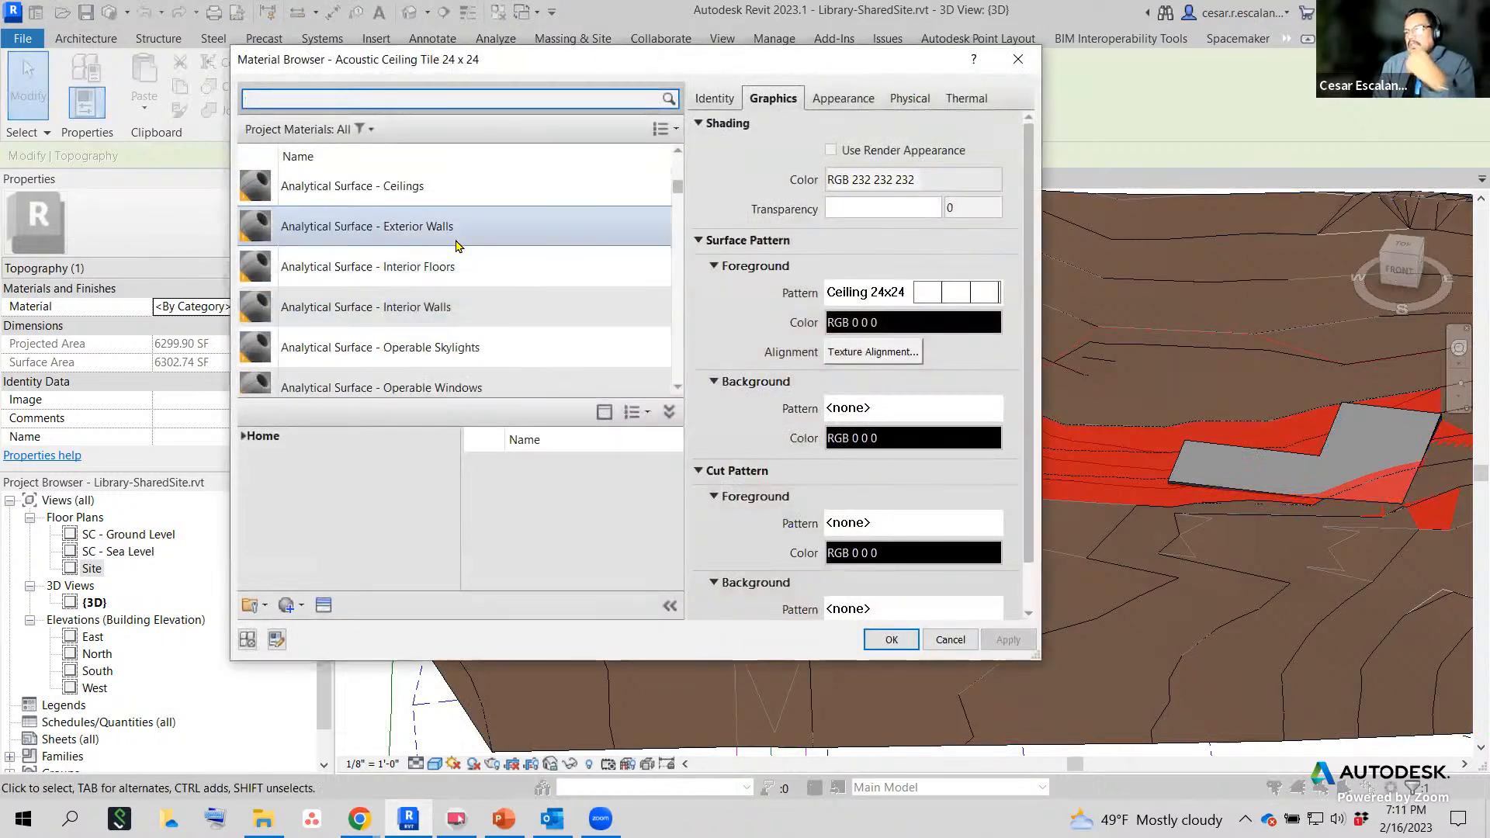
Try searching the project materials for "asph" and clear the search.
scroll(456, 245, "up", 2)
left_click(390, 109)
type("asph")
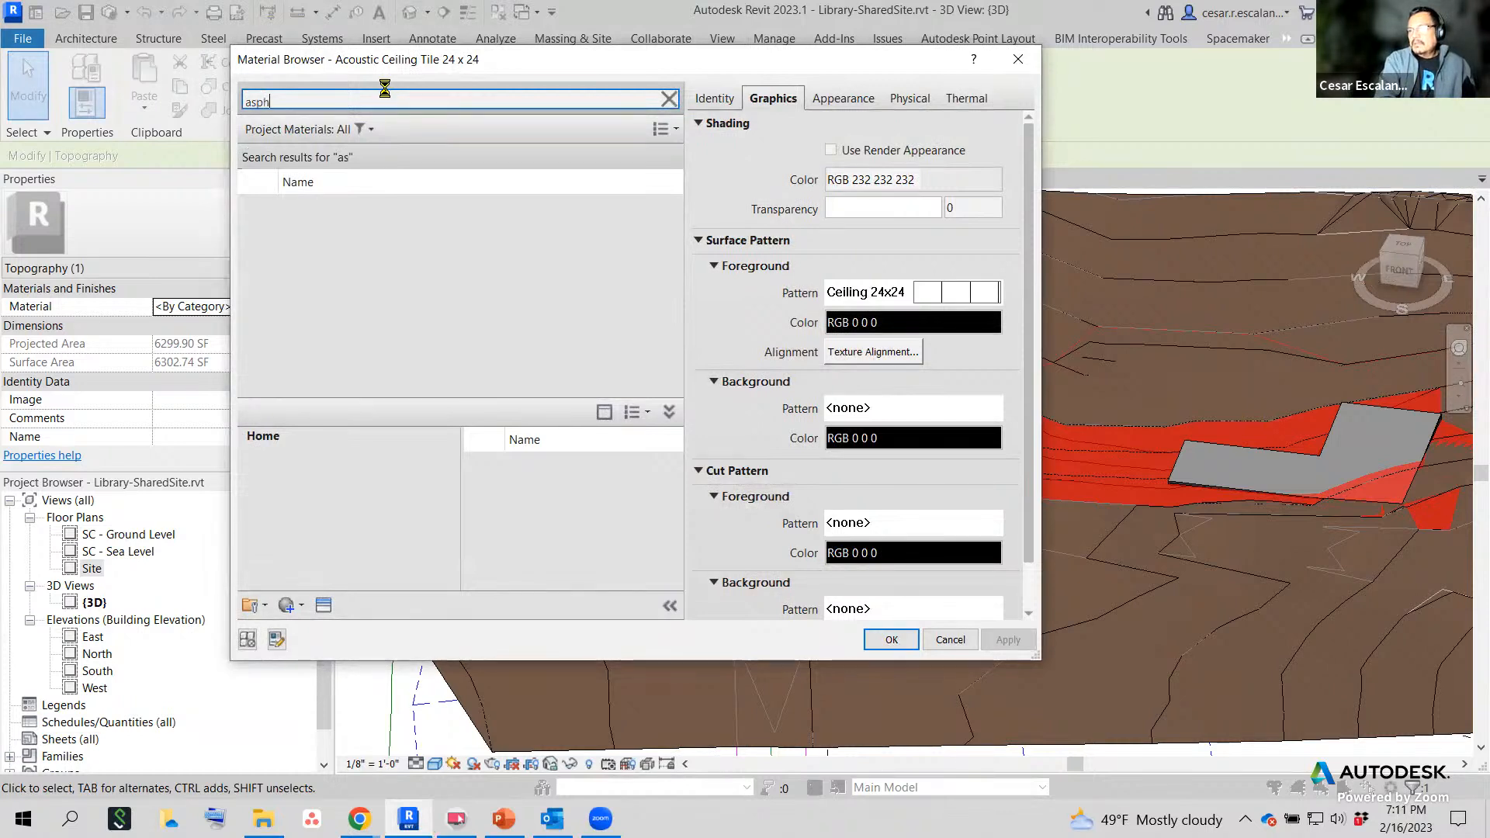
key("BackSpace")
key("BackSpace")
key("BackSpace")
key("BackSpace")
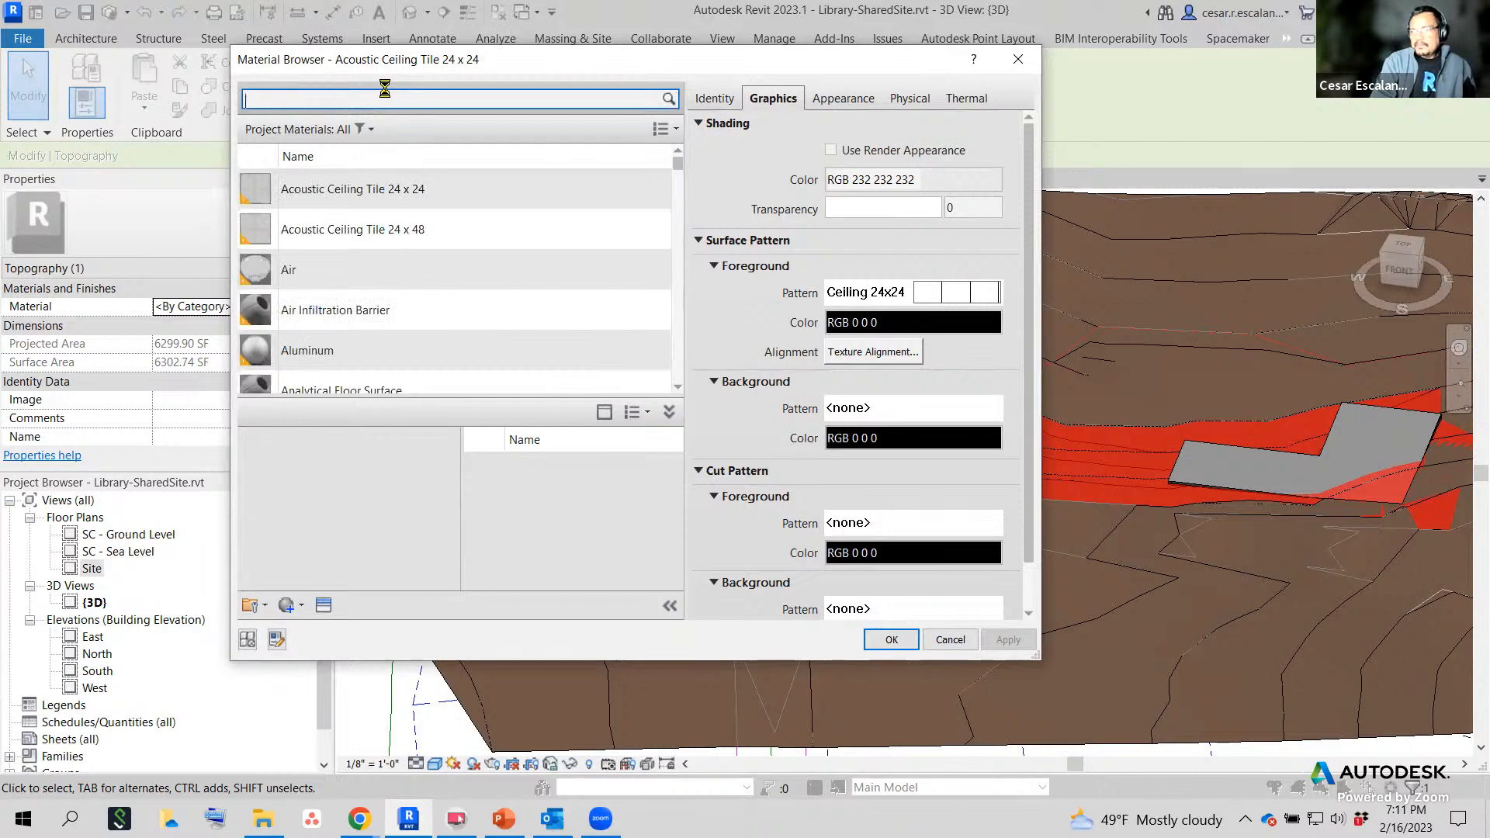
Assign the Carpet (1) material to the split surface and deselect it.
scroll(458, 310, "down", 7)
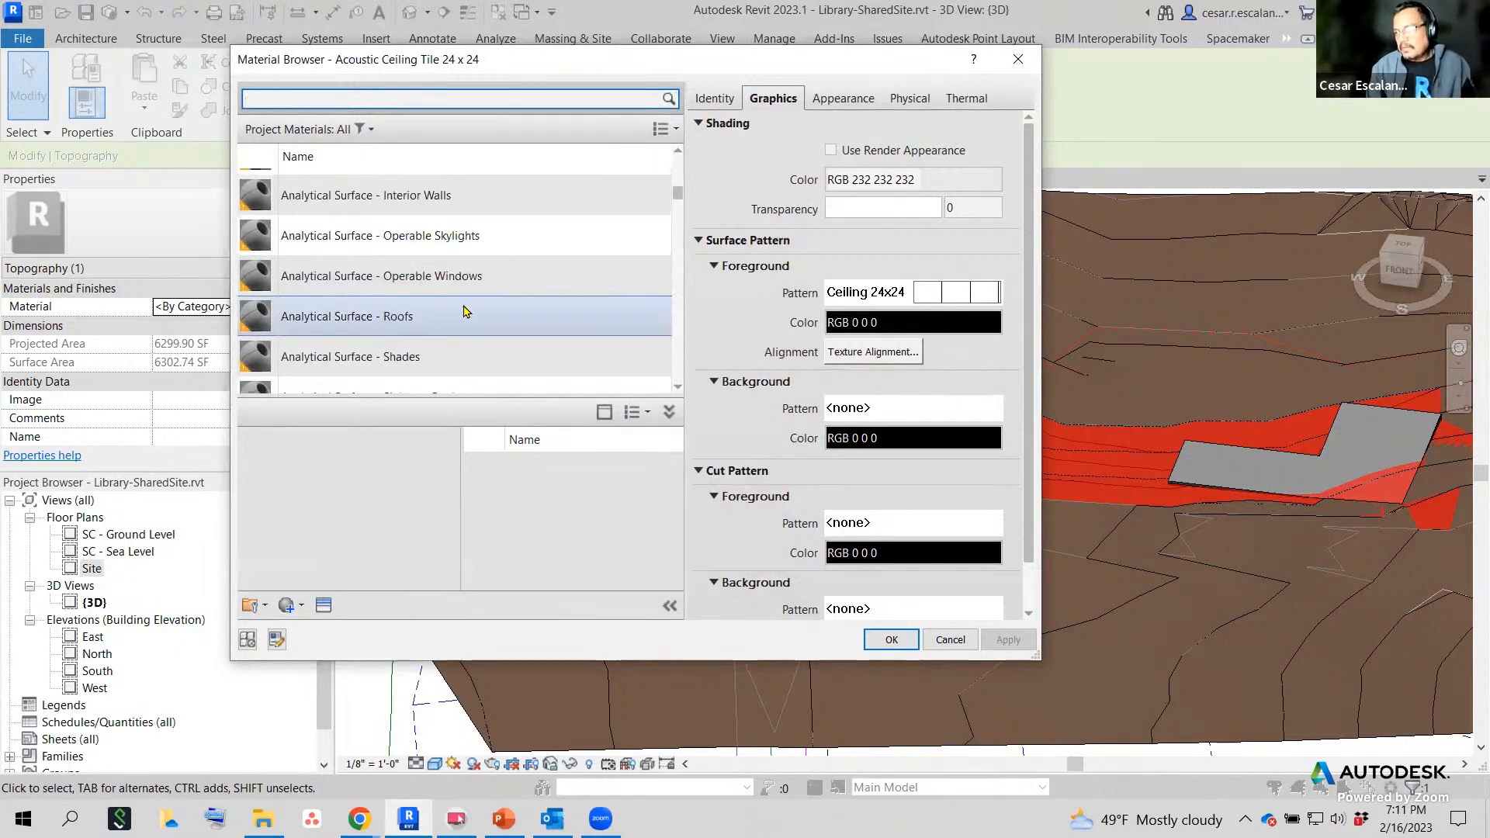
scroll(464, 310, "up", 2)
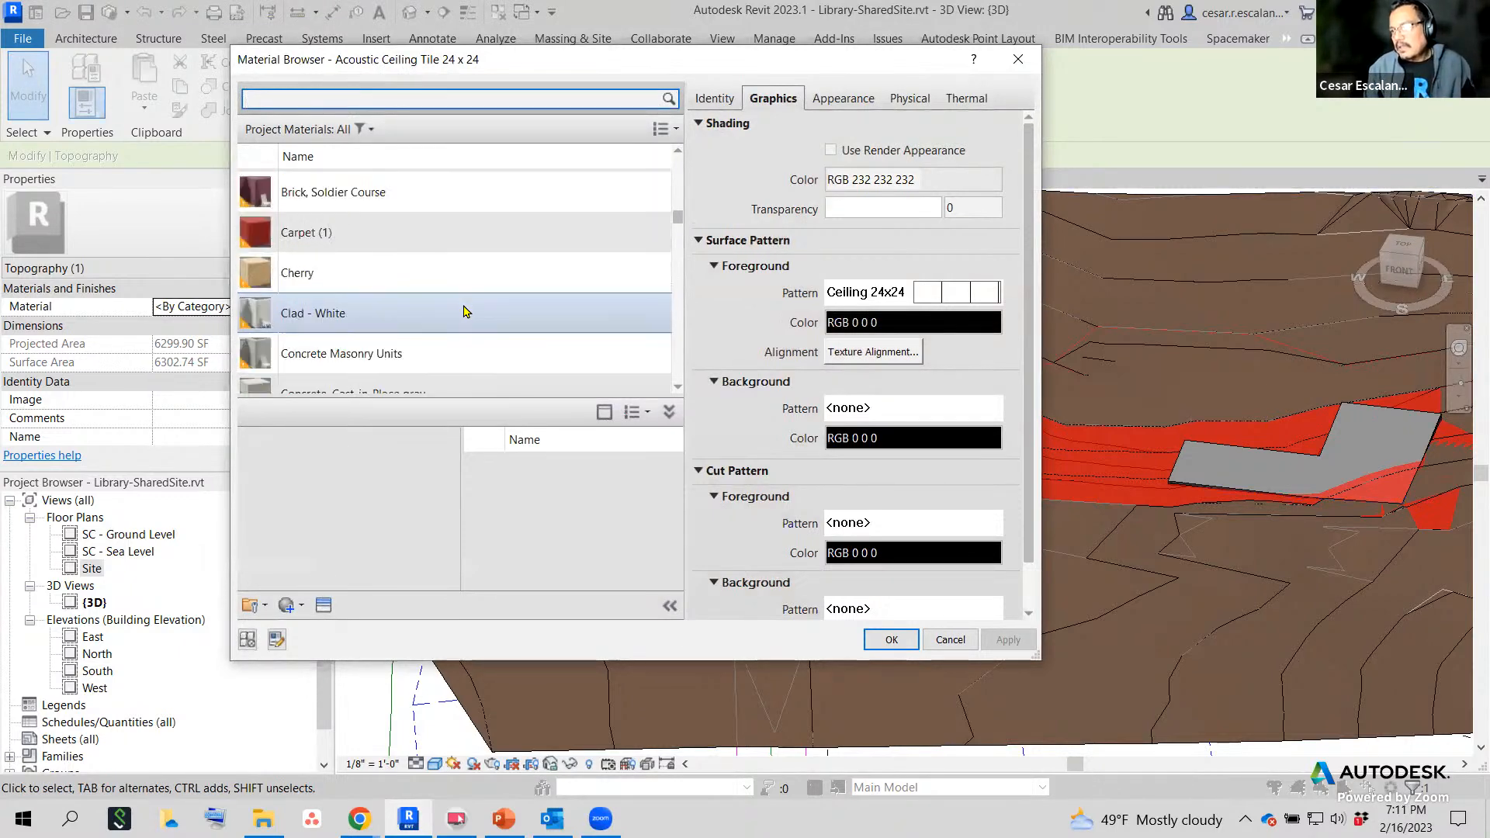
left_click(380, 236)
left_click(891, 640)
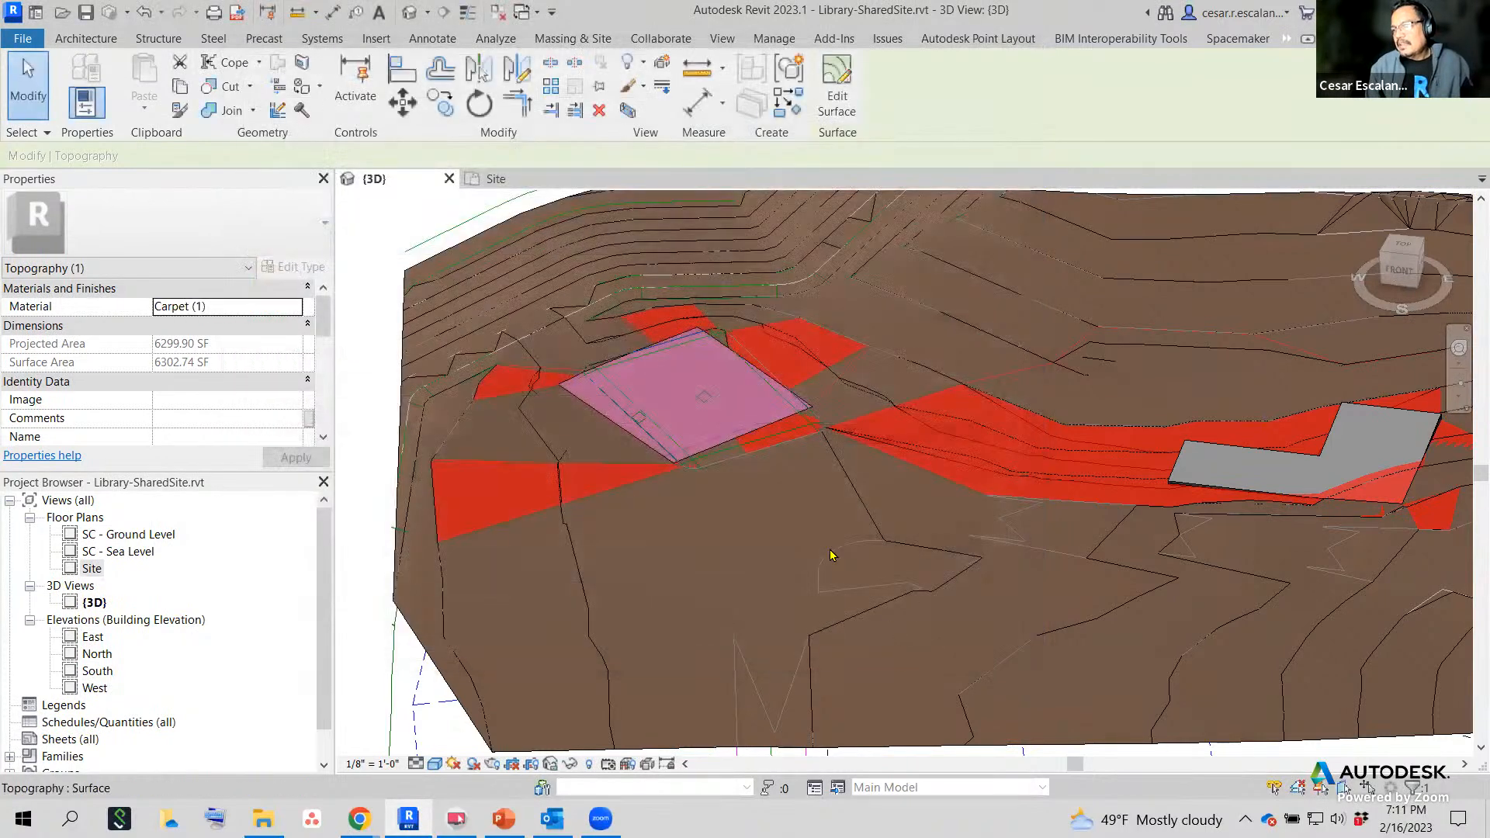
left_click(431, 208)
Examine the split surface's new material in the 3D view and check its cut and fill properties.
scroll(554, 307, "up", 3)
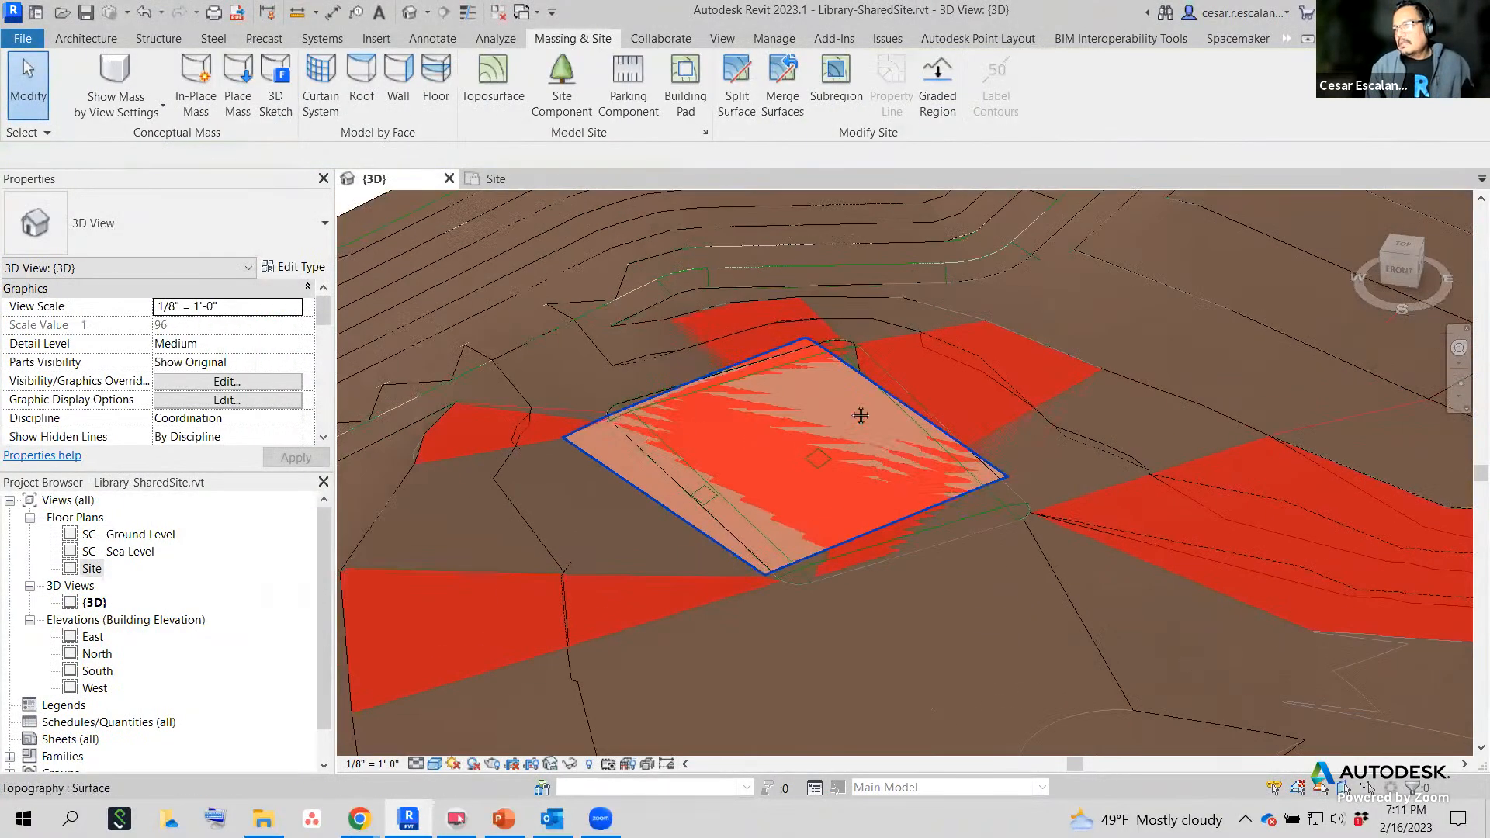
left_click_drag(323, 312, 342, 394)
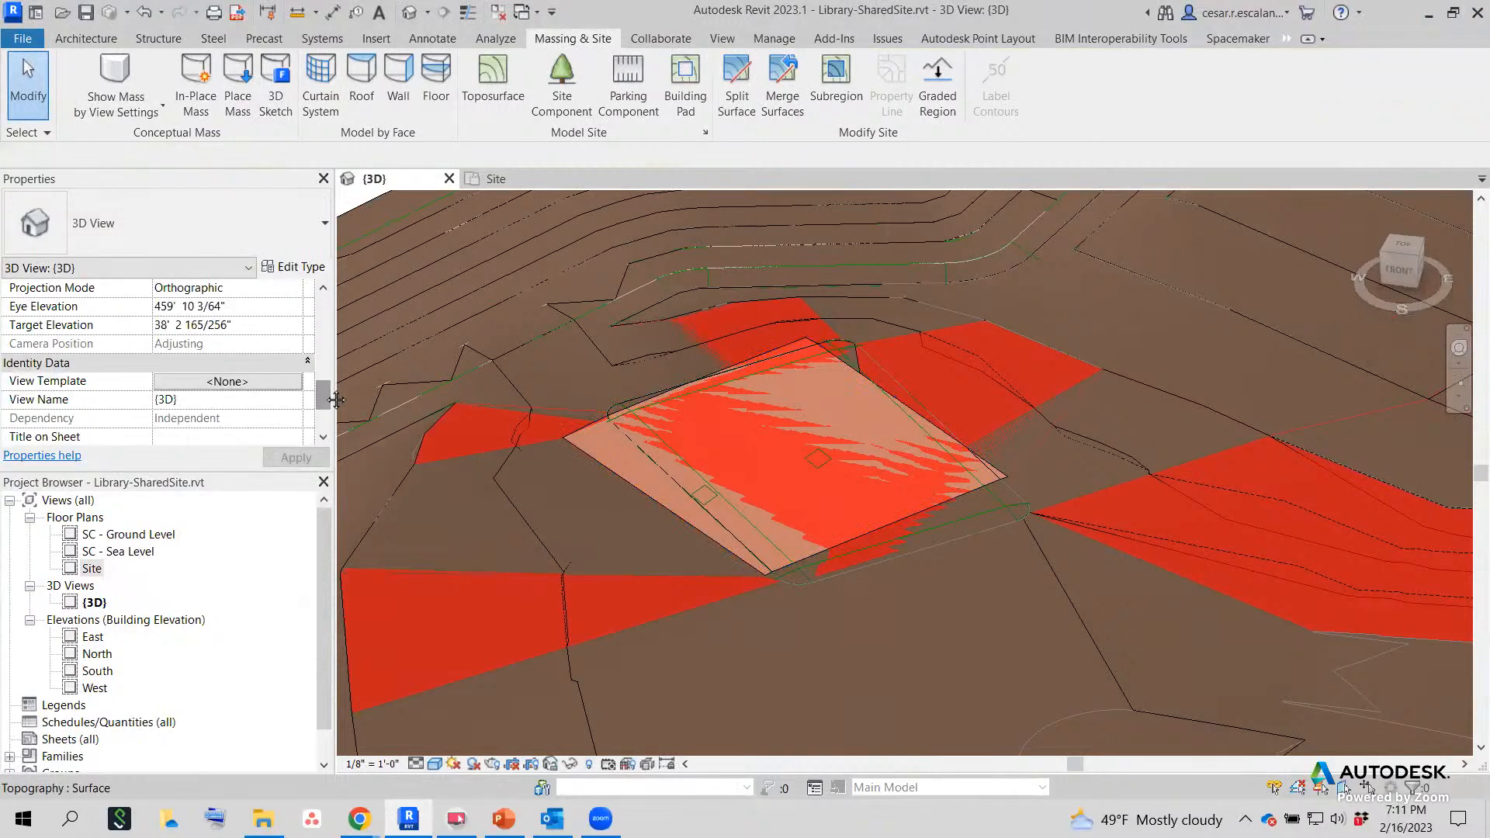
scroll(889, 454, "down", 5)
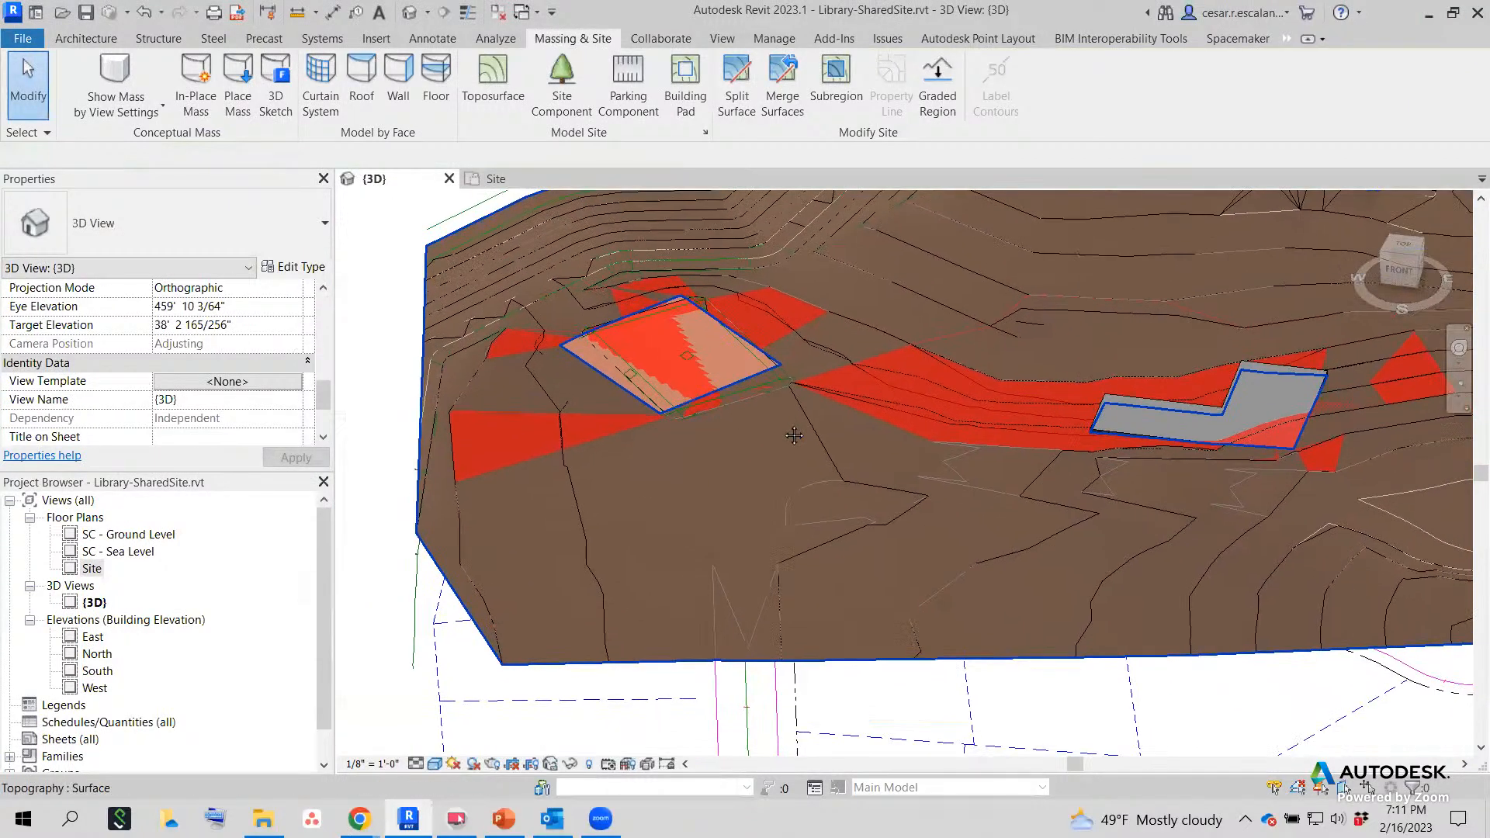
middle_click_drag(894, 457, 867, 496)
scroll(693, 410, "up", 5)
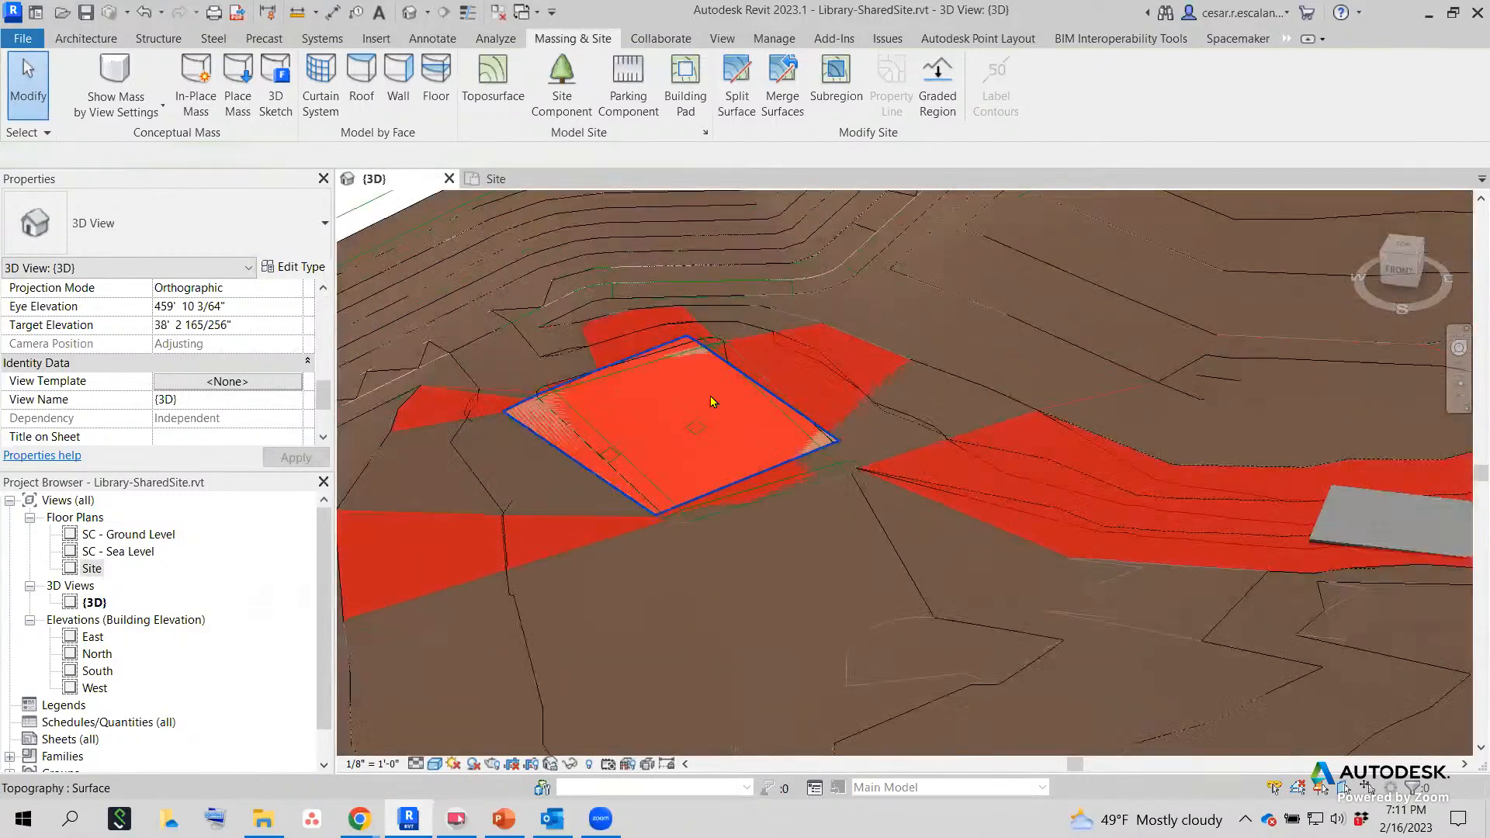
middle_click_drag(1027, 387, 1257, 419)
left_click(953, 456)
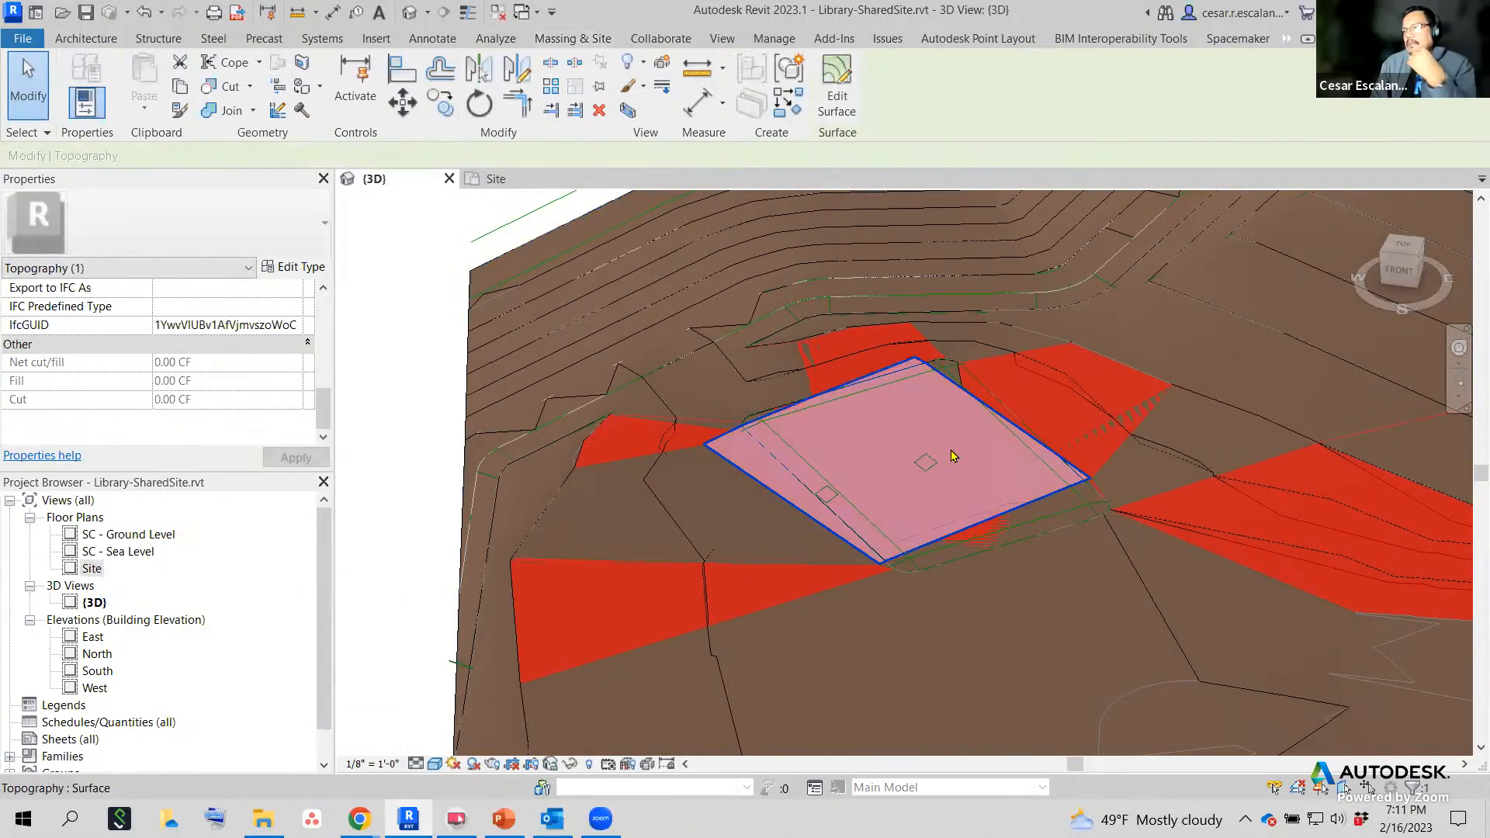
Deselect the topography and set the 3D view's phase filter to Show New.
key("Escape")
left_click(981, 455)
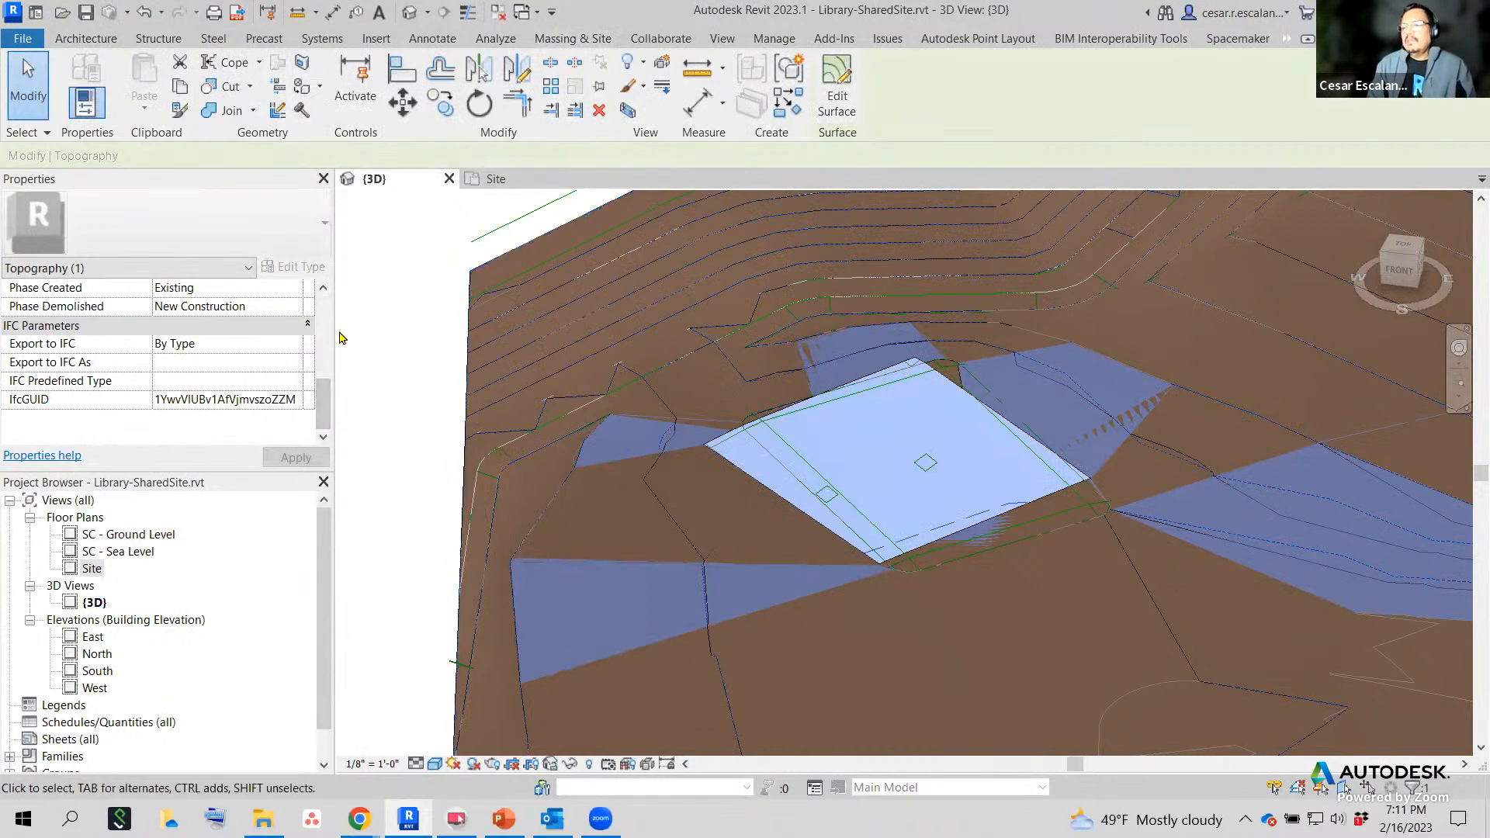
key("Escape")
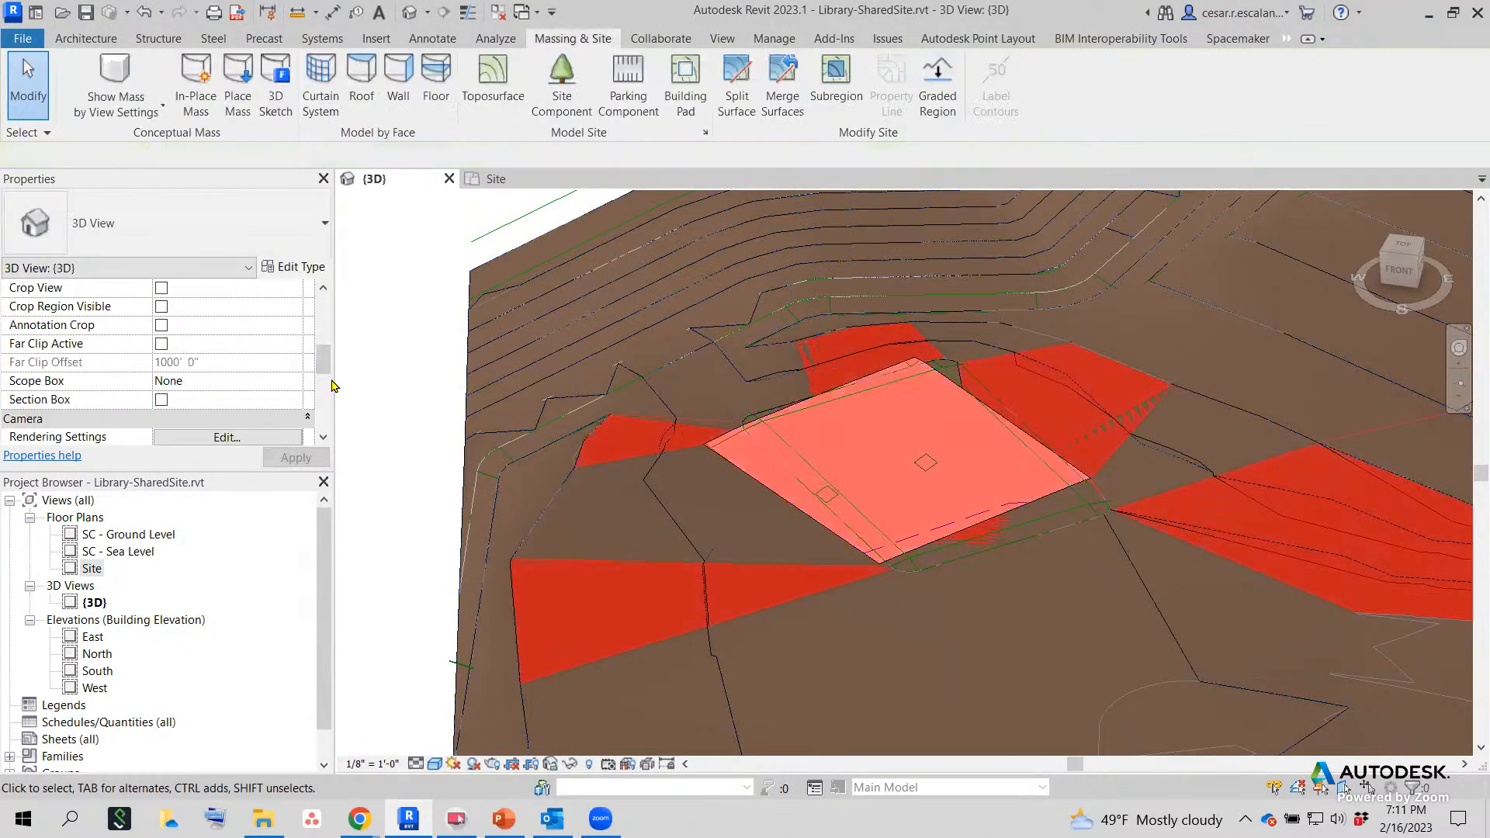
scroll(323, 386, "down", 3)
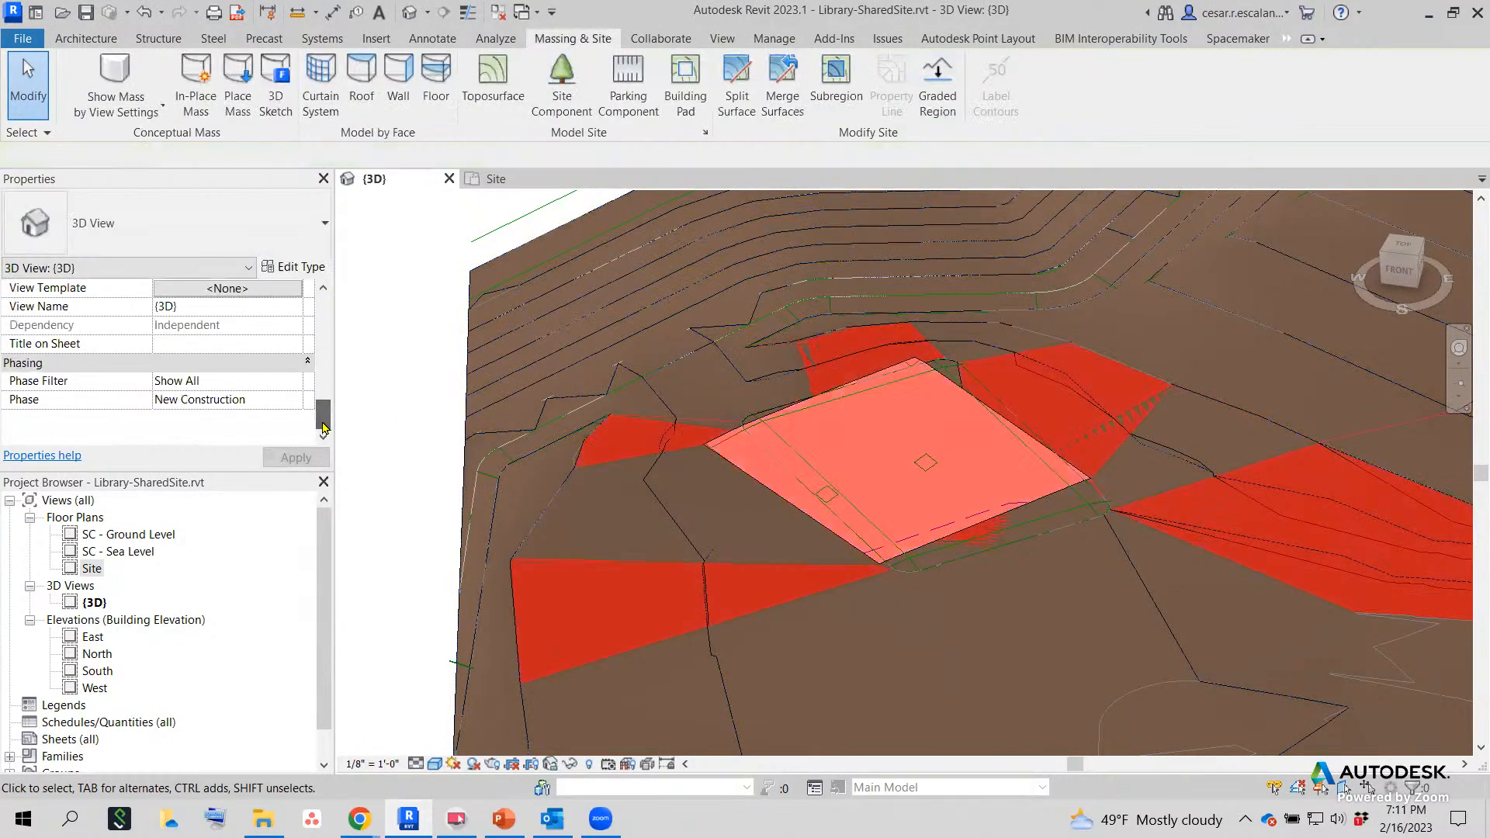
left_click(295, 381)
left_click_drag(292, 424, 287, 478)
left_click(221, 431)
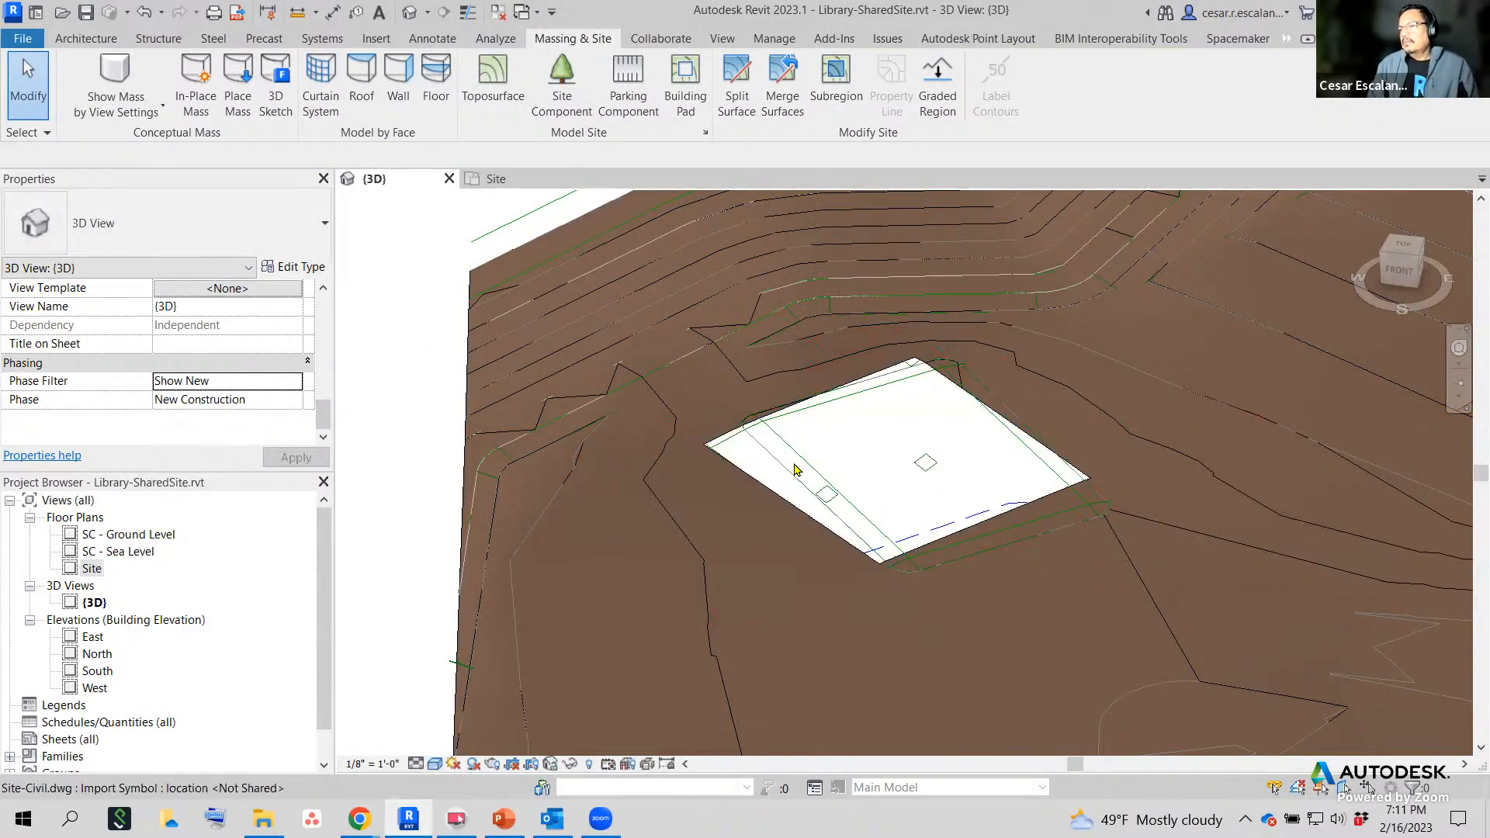
Create a rectangular subregion about 88' by 76' on the toposurface, just behind the L-shaped building pad.
scroll(797, 494, "down", 3)
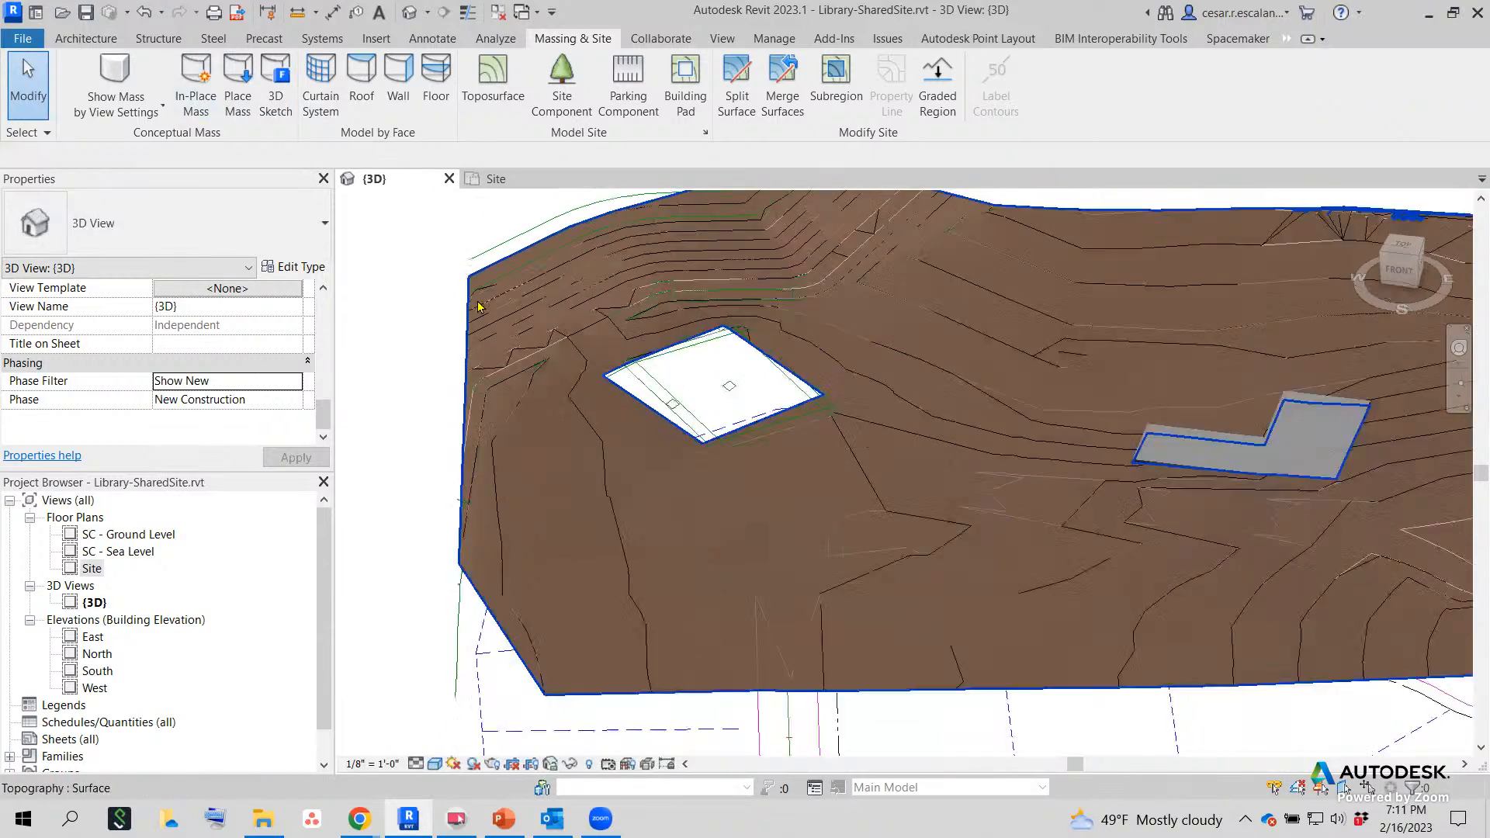
middle_click_drag(797, 494, 693, 536)
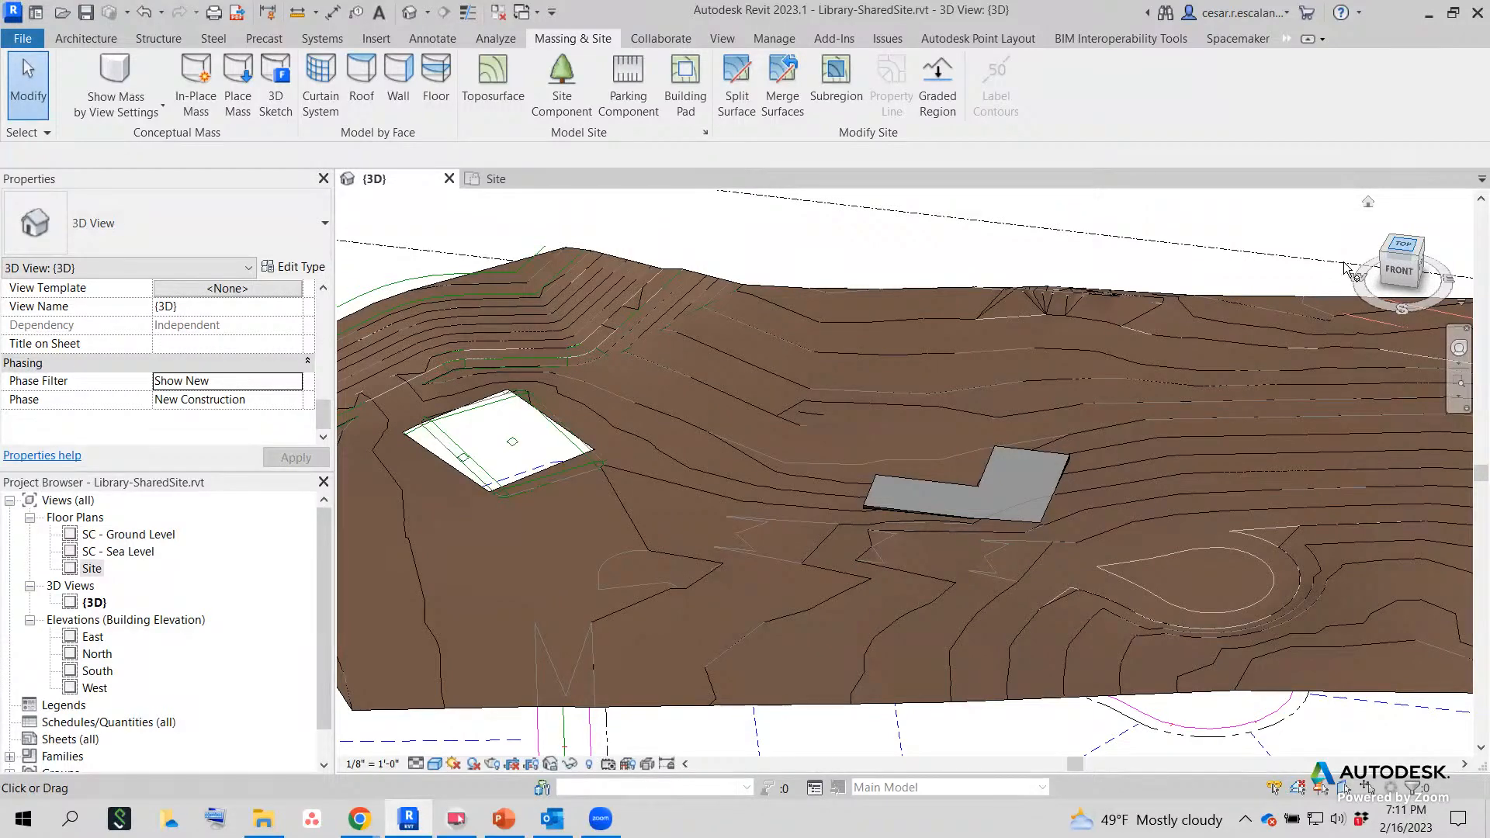
left_click(80, 38)
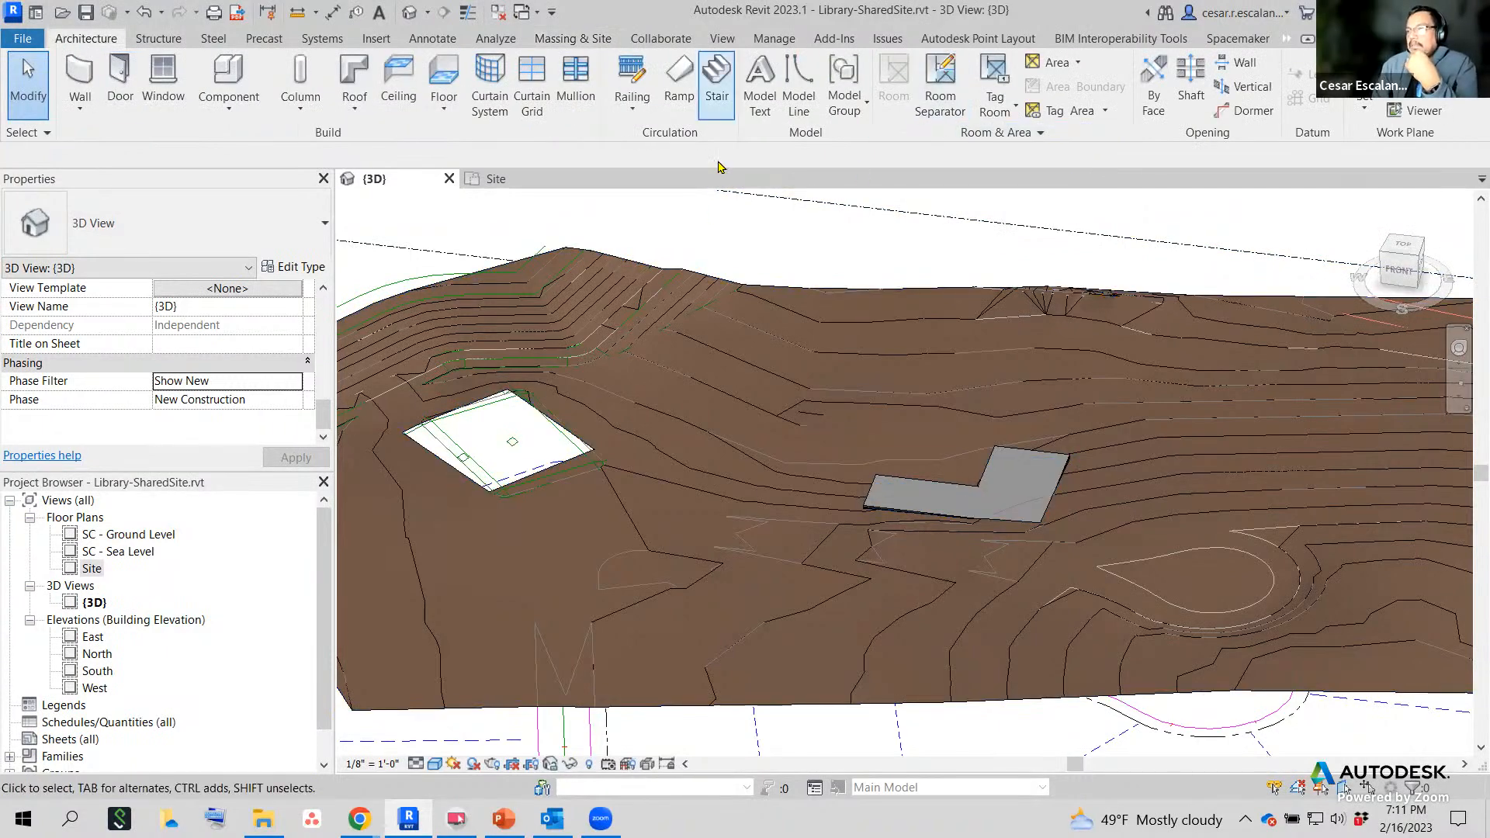
left_click(677, 39)
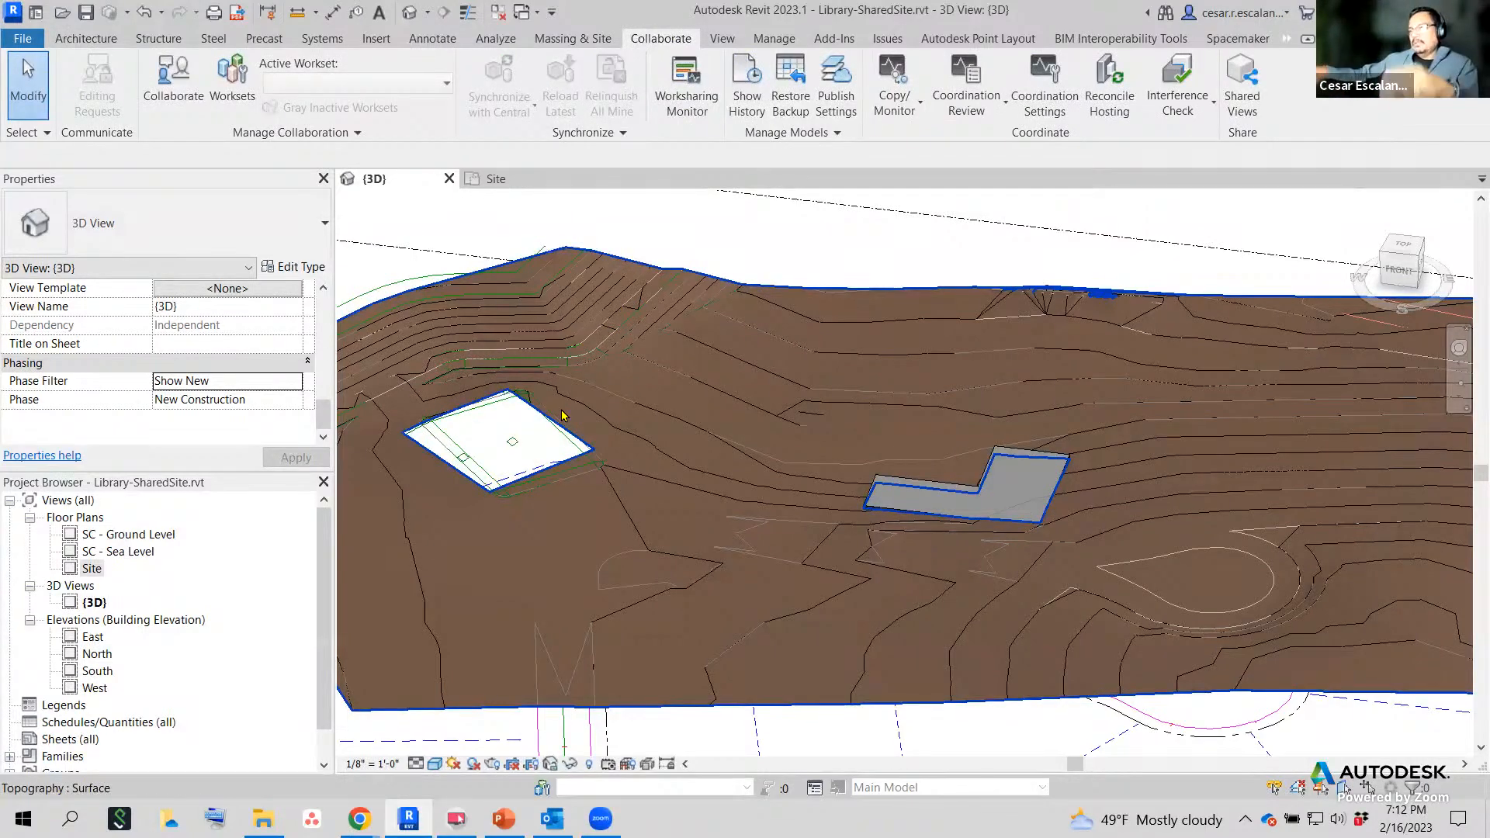
left_click(597, 39)
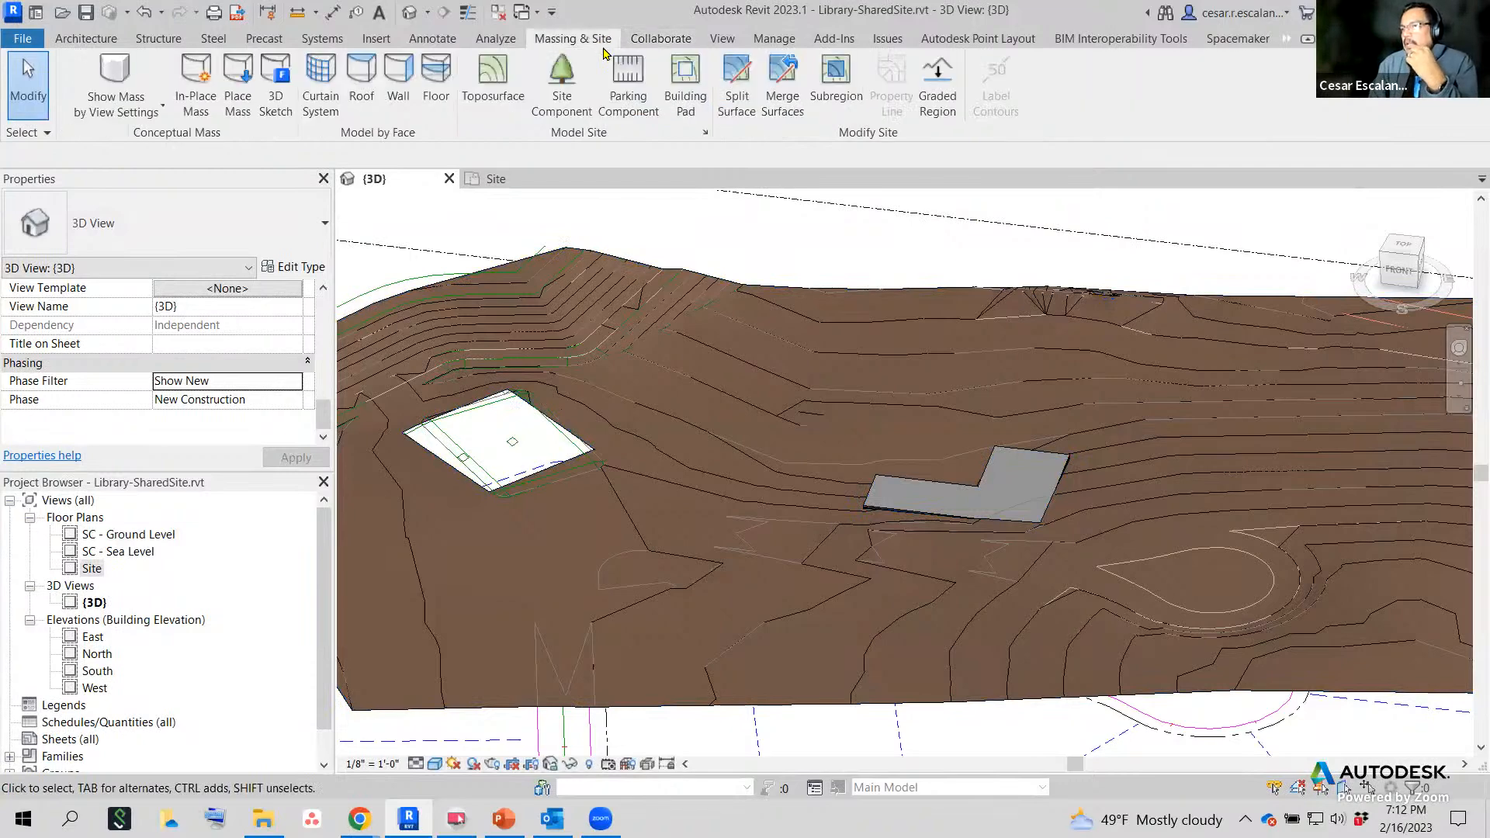
left_click(835, 105)
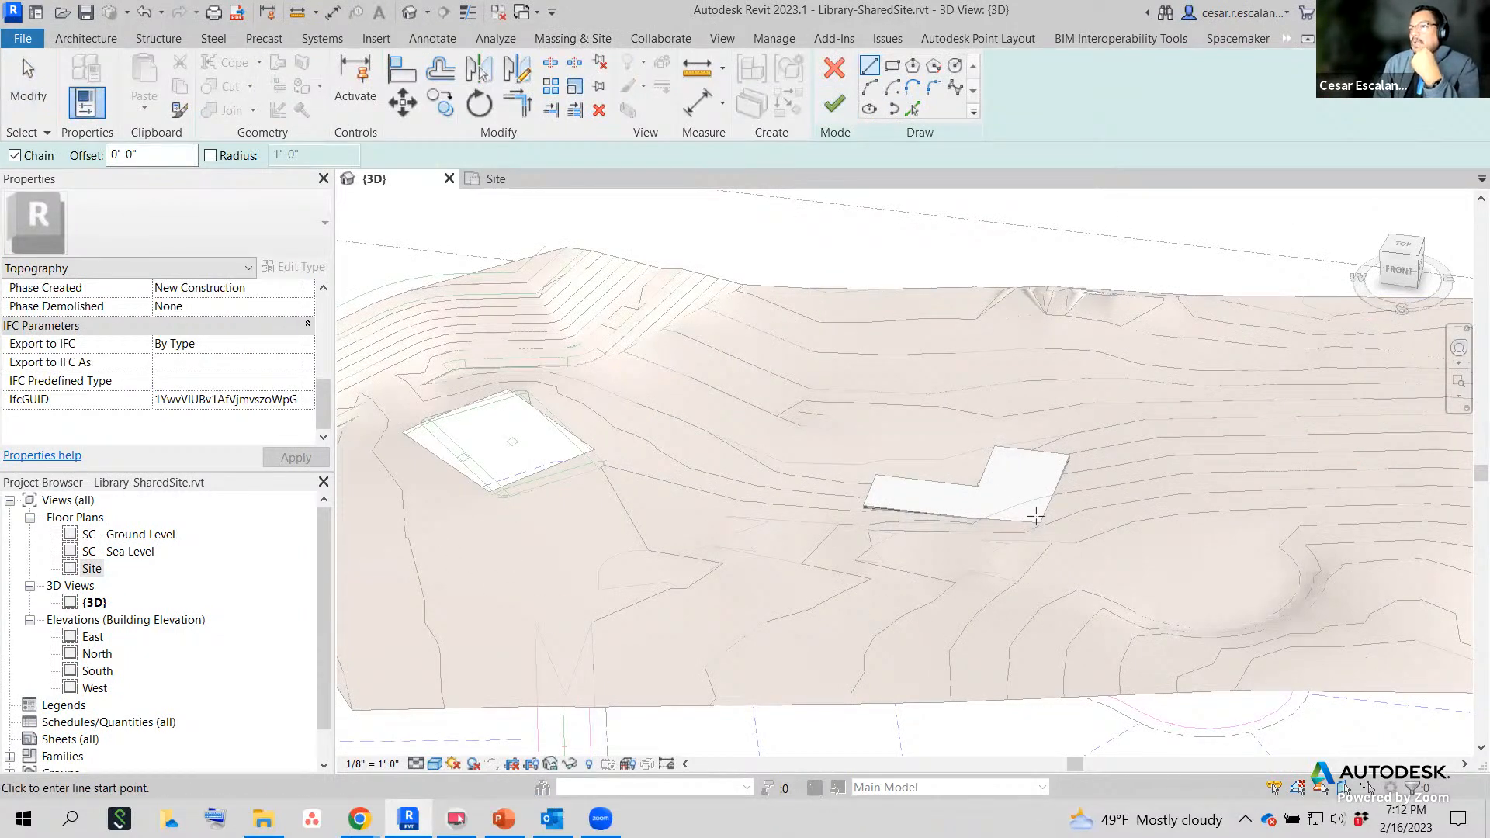
left_click(893, 65)
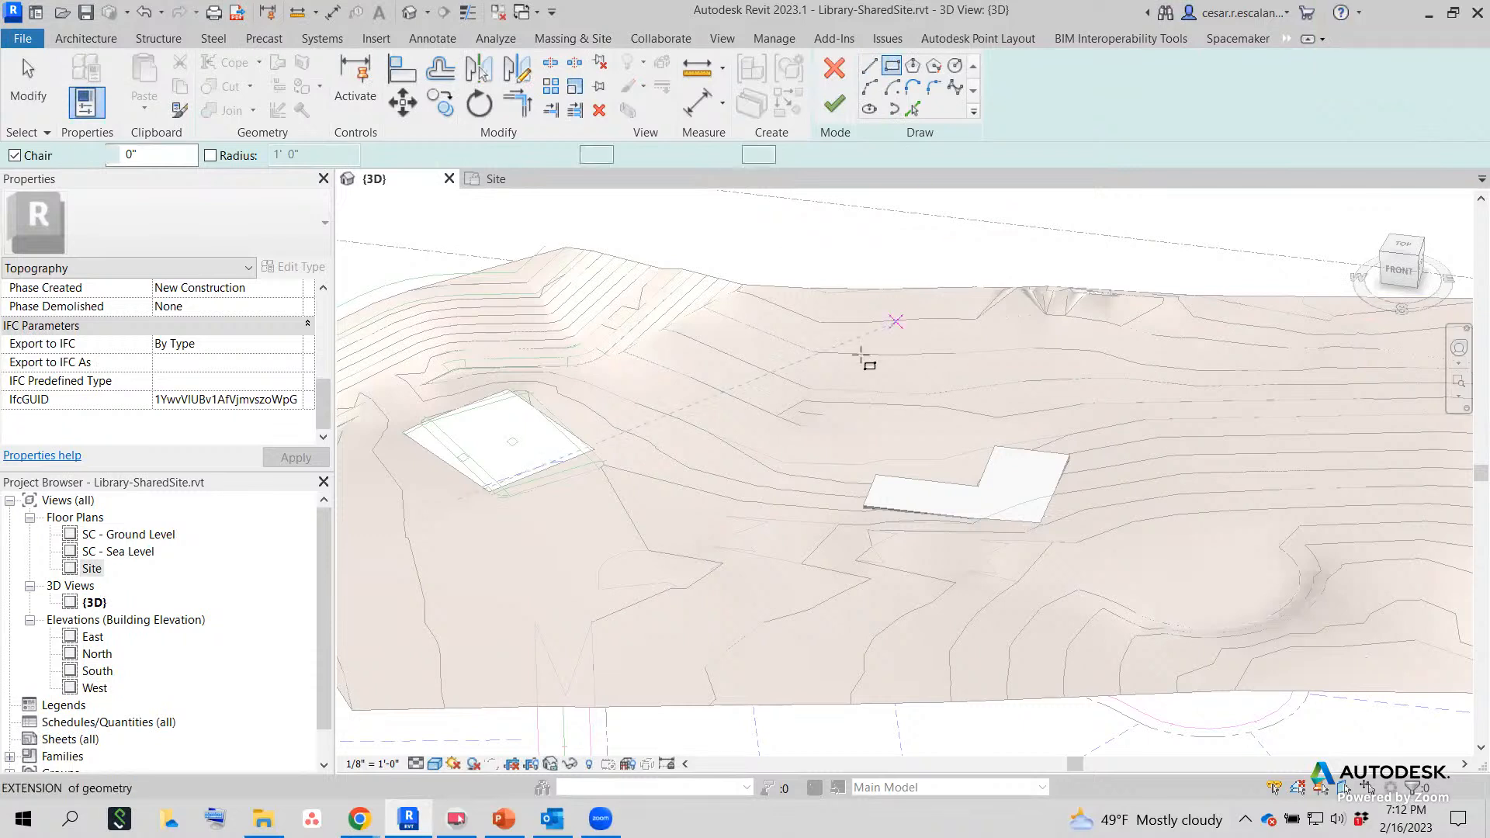
left_click(853, 390)
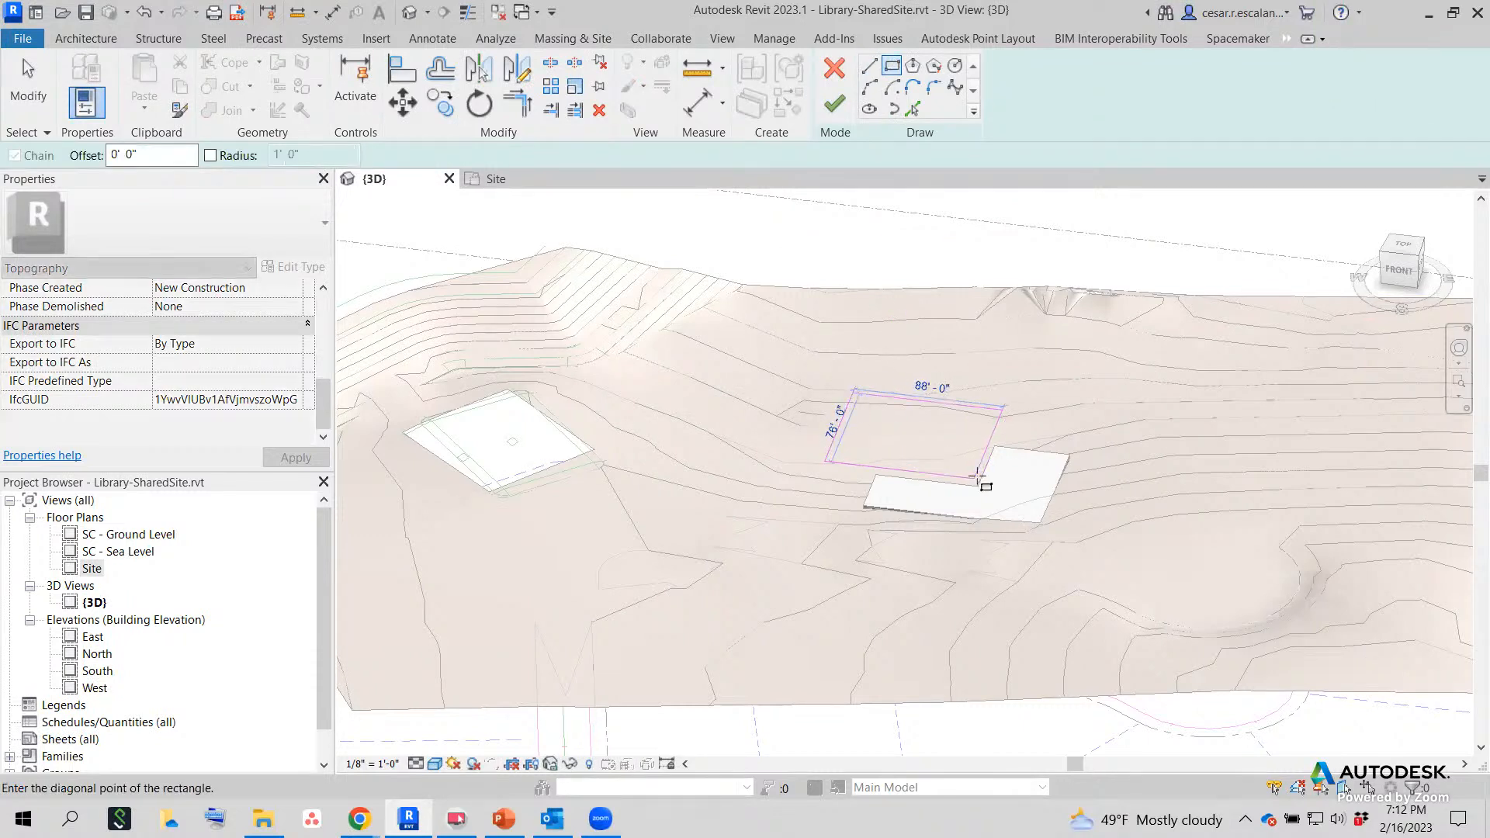
left_click(982, 486)
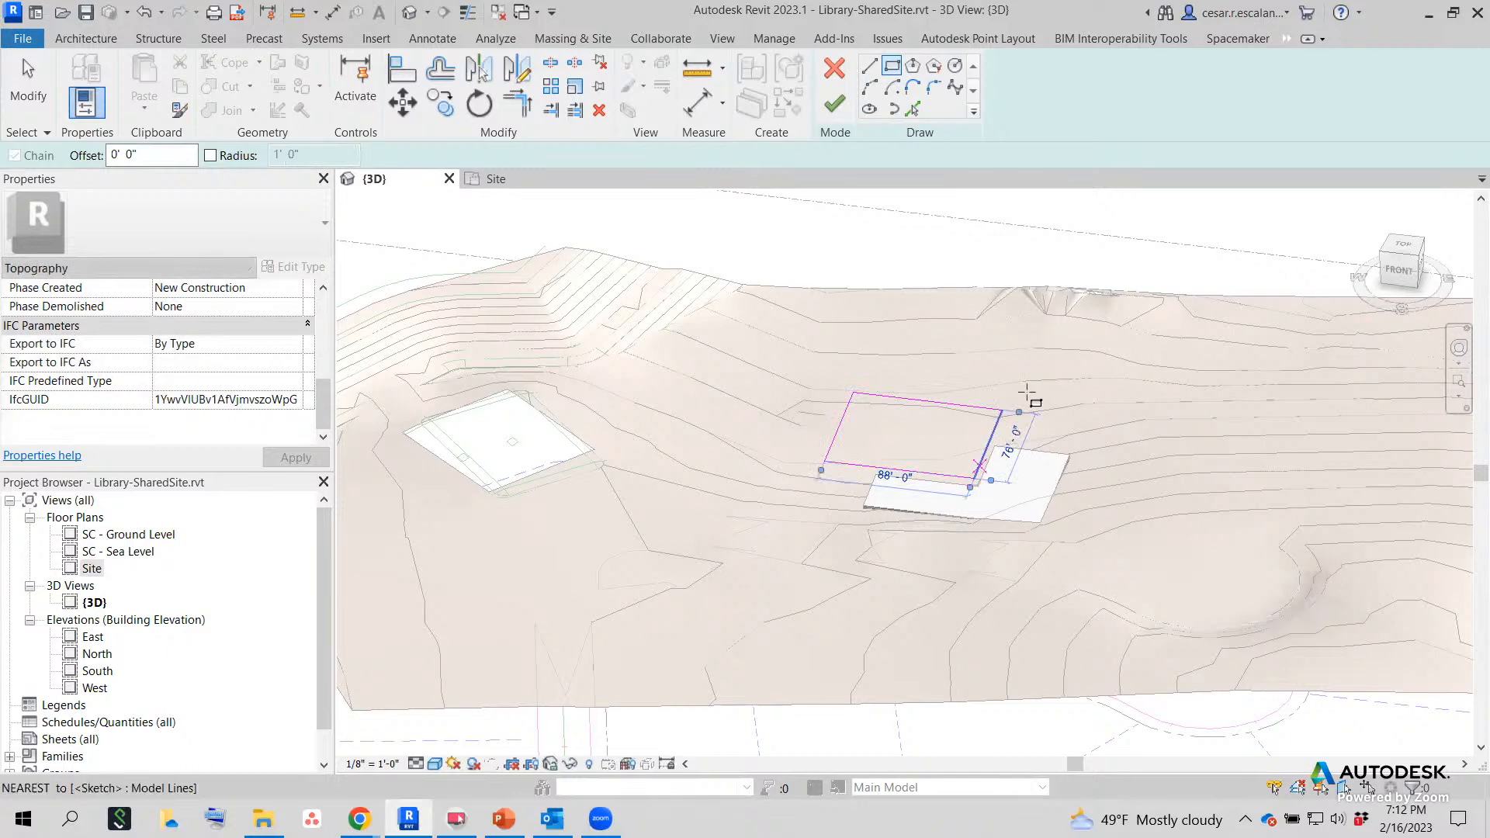
left_click(834, 104)
Examine the new rectangular subregion from several angles and select it to check its properties.
scroll(1090, 515, "down", 5)
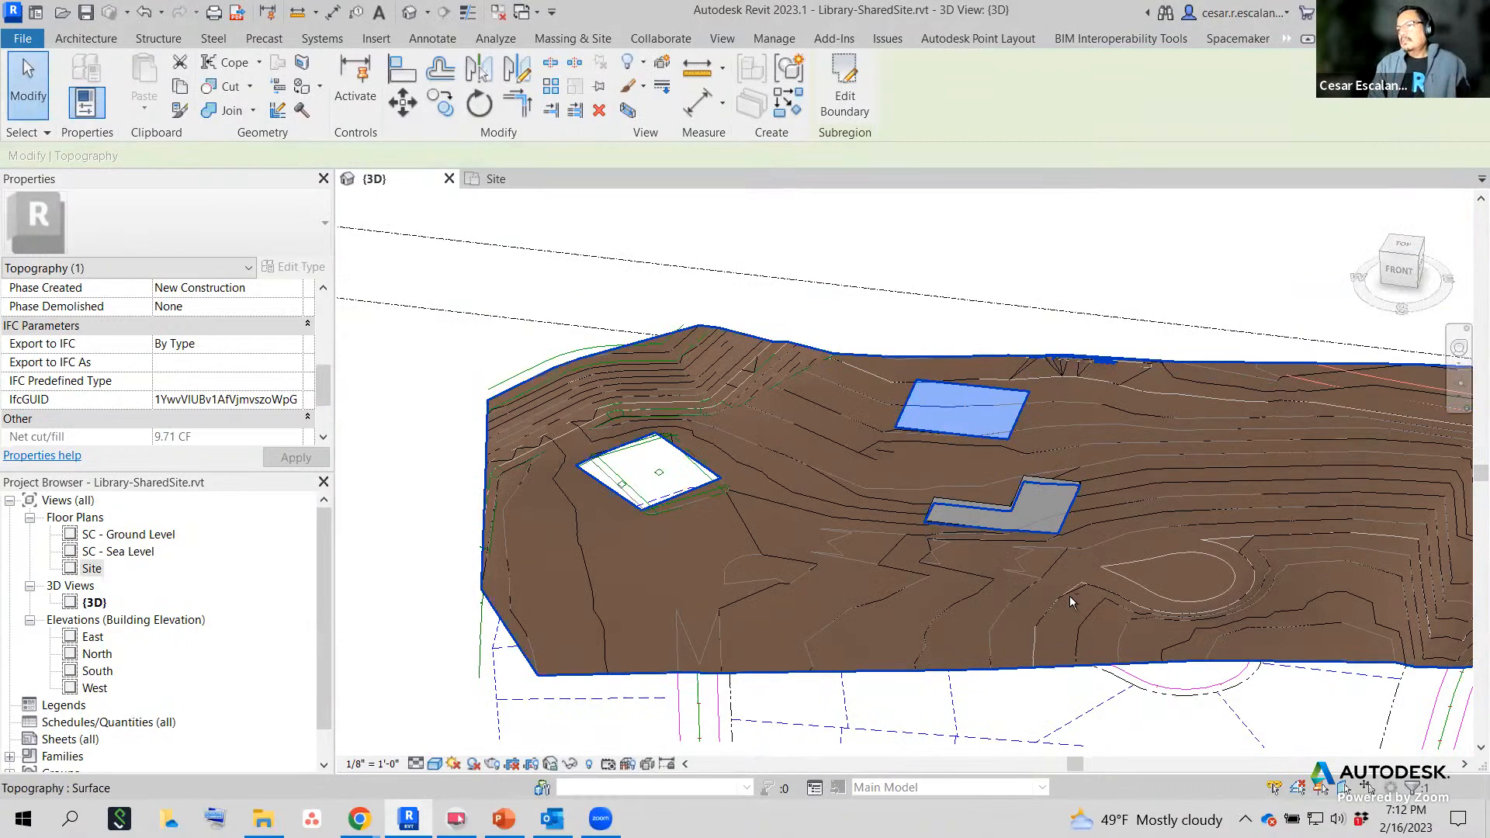
middle_click_drag(1071, 605, 628, 409, "shift")
left_click(628, 409)
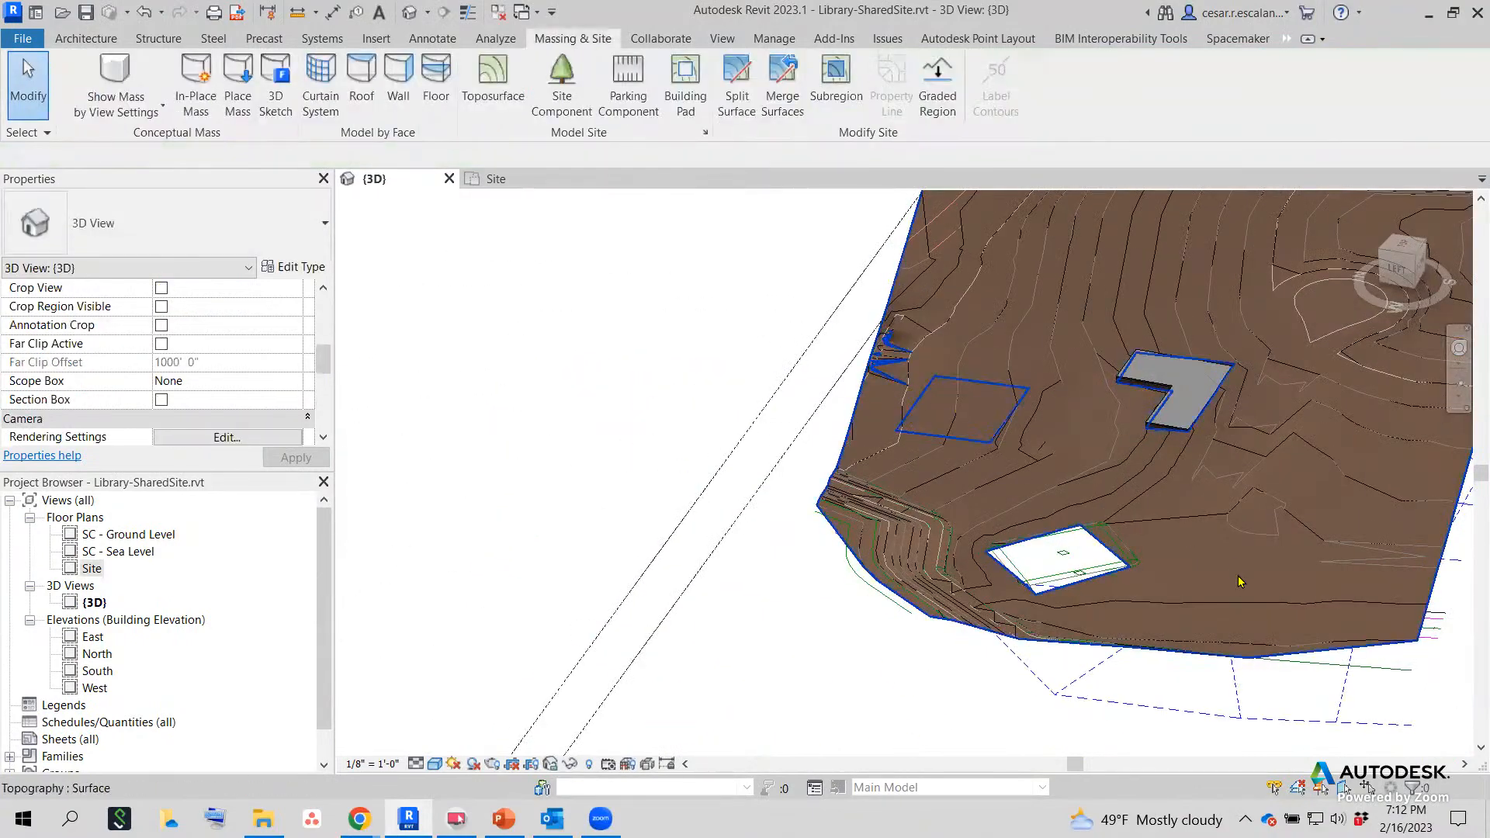
middle_click_drag(1241, 581, 1124, 649, "shift")
scroll(1106, 431, "up", 3)
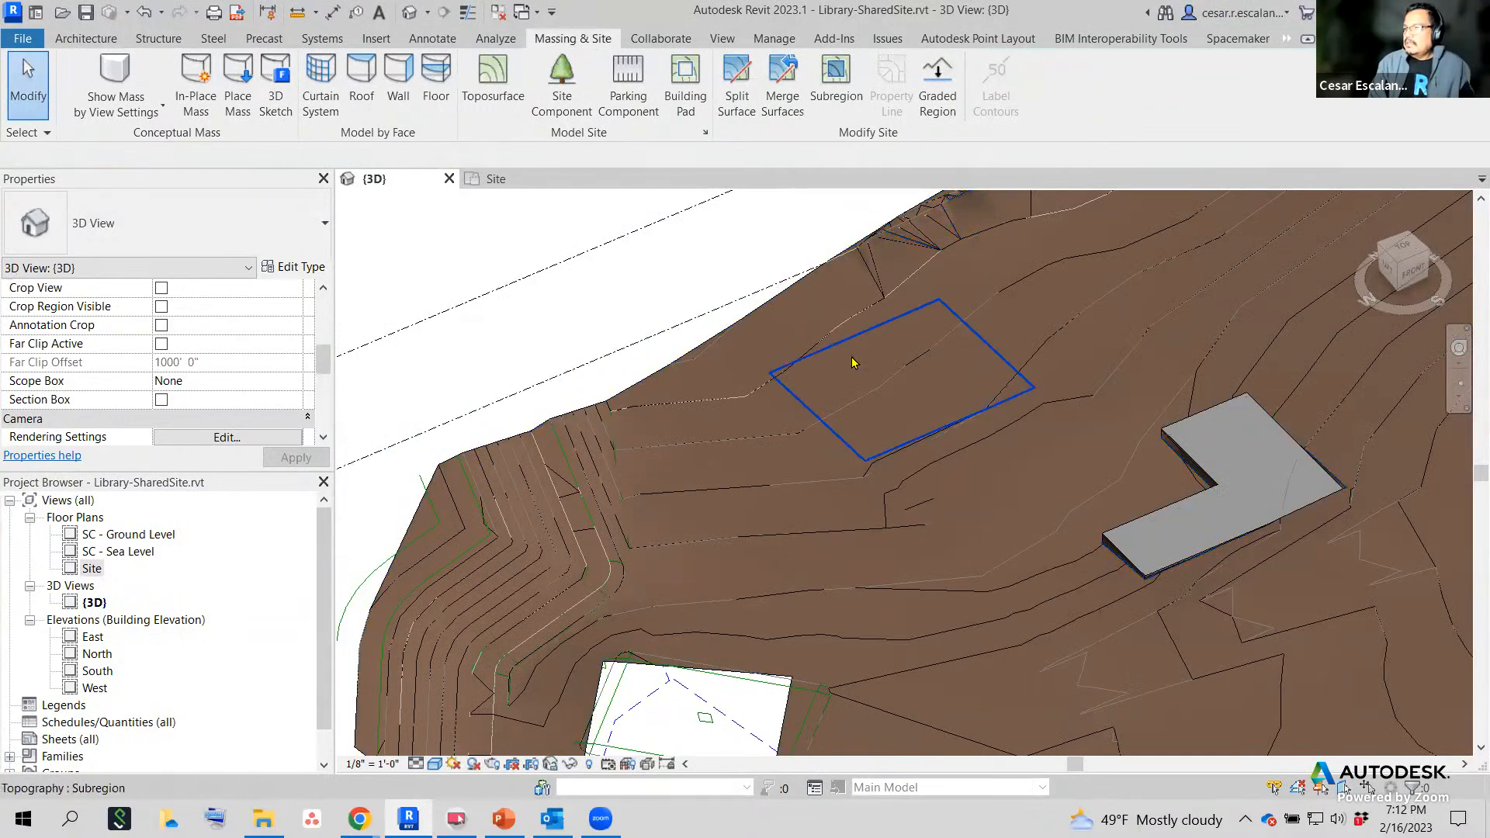
key("Tab")
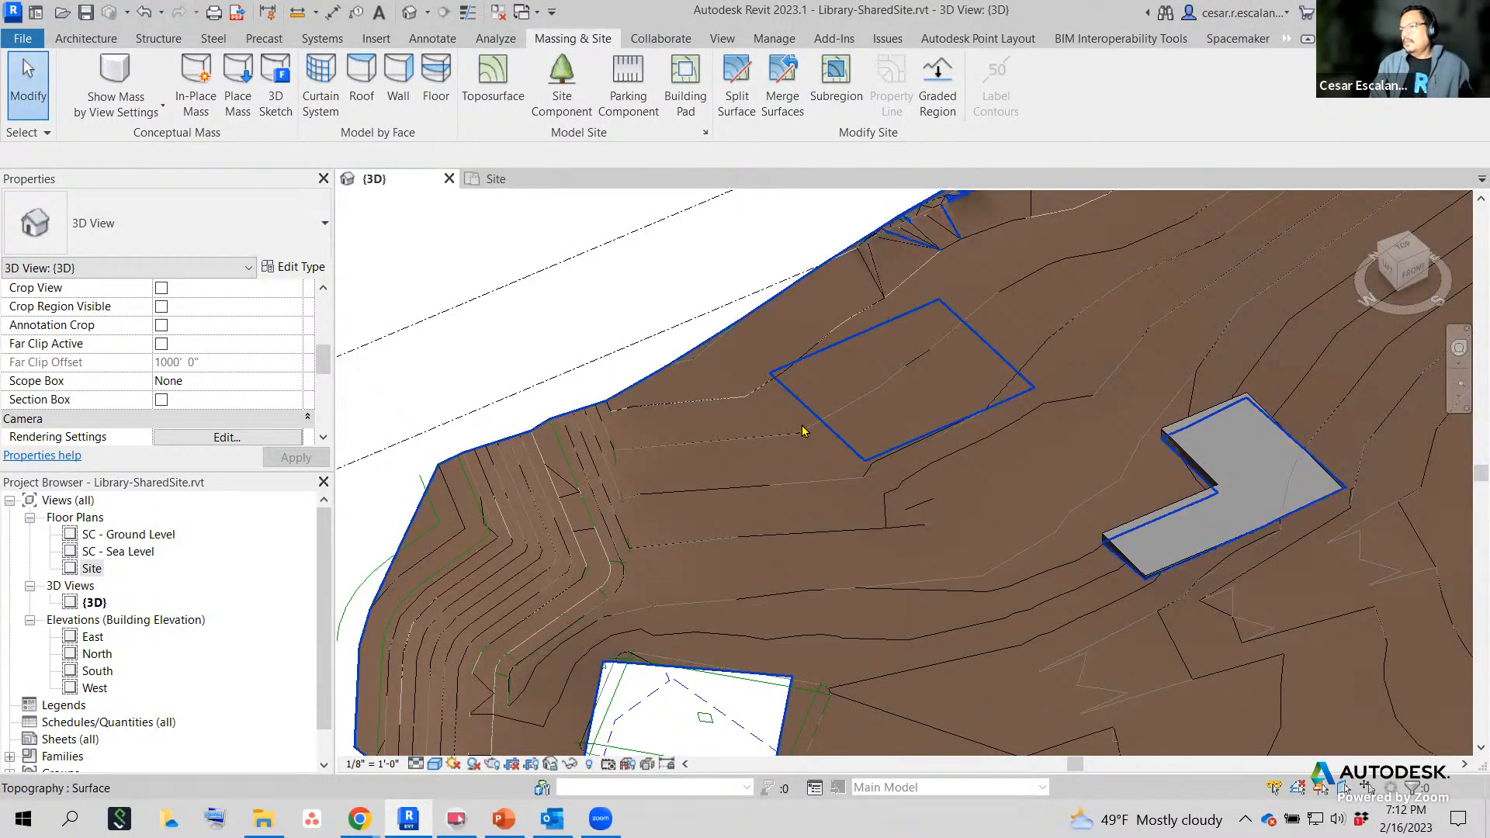
left_click(842, 366)
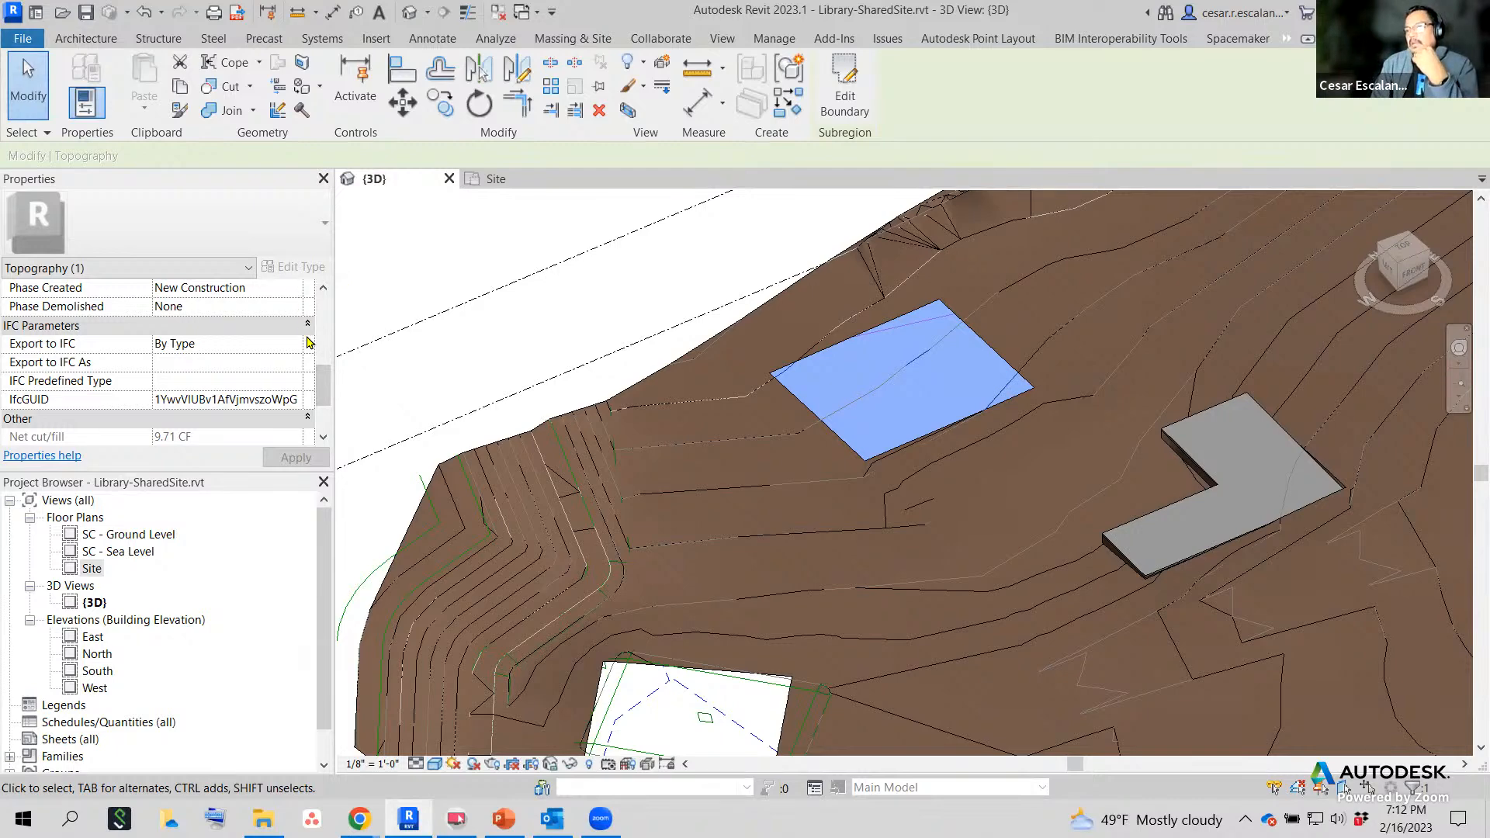
left_click(705, 249)
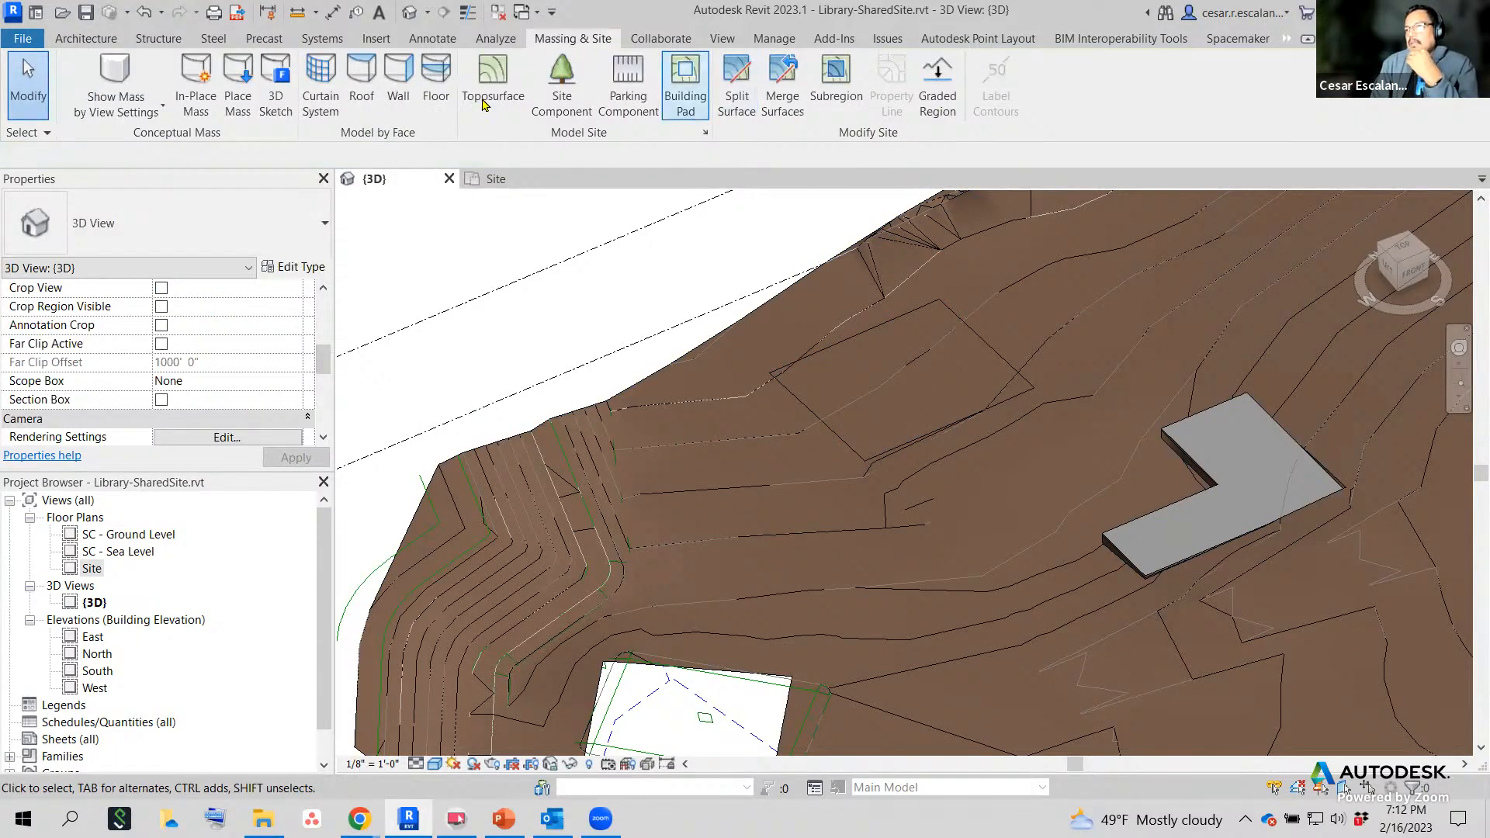
Start another subregion in top view, picking the L-shaped pad's south edge and adding a parallel line offset 5' outward.
left_click(857, 107)
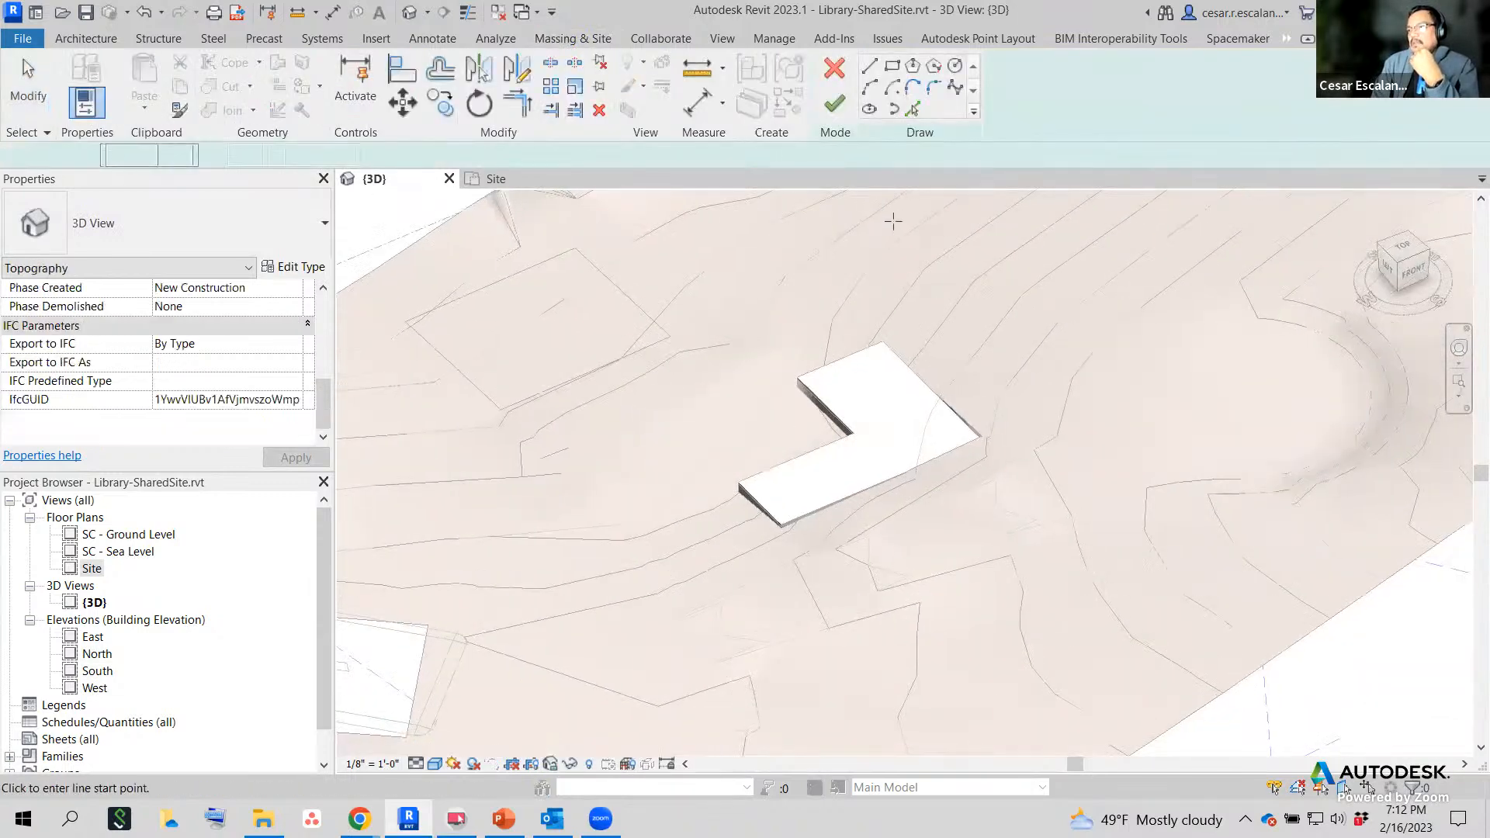
left_click(1408, 259)
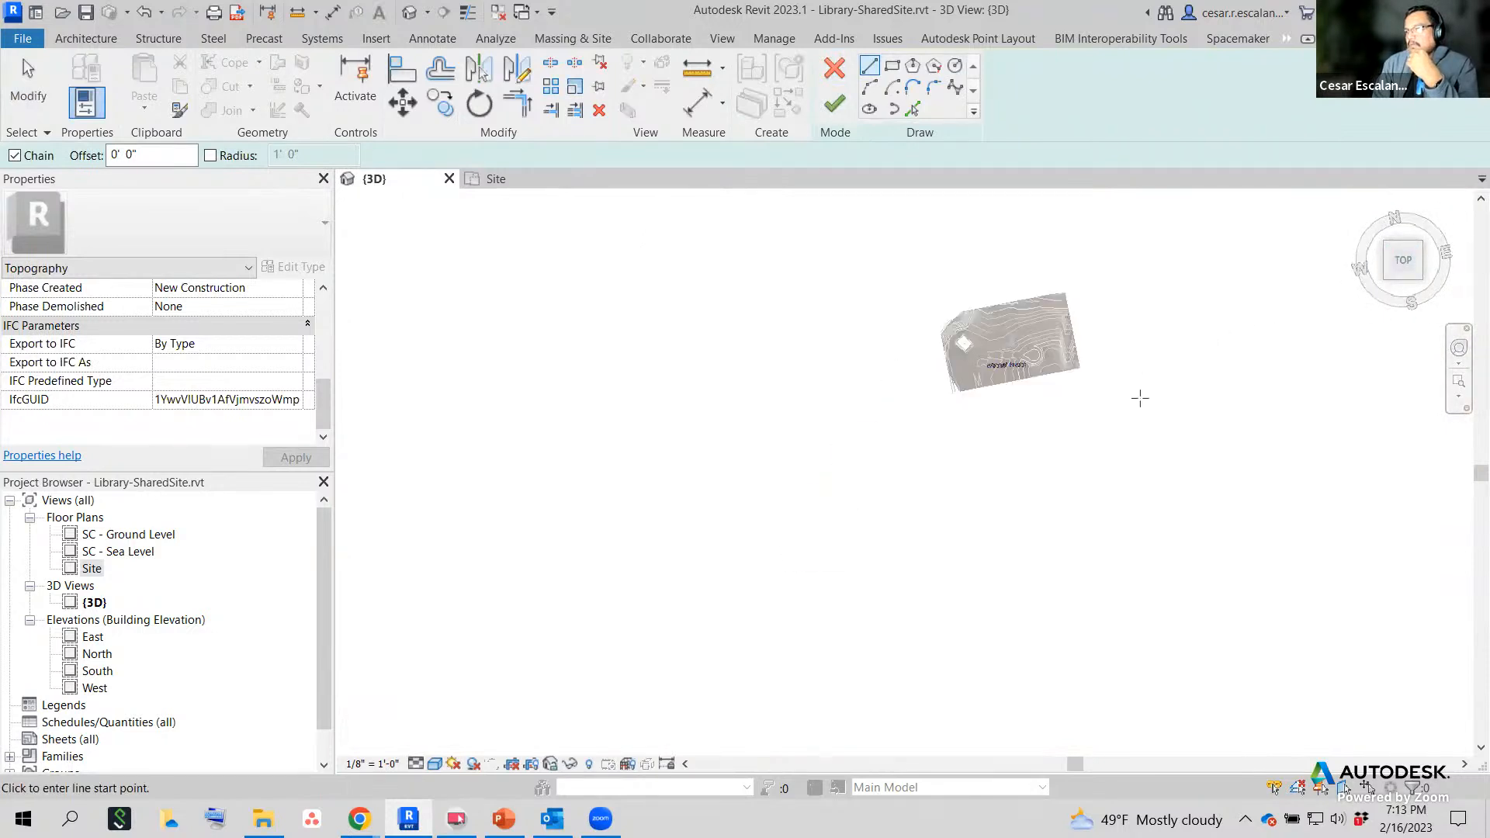
scroll(998, 342, "up", 10)
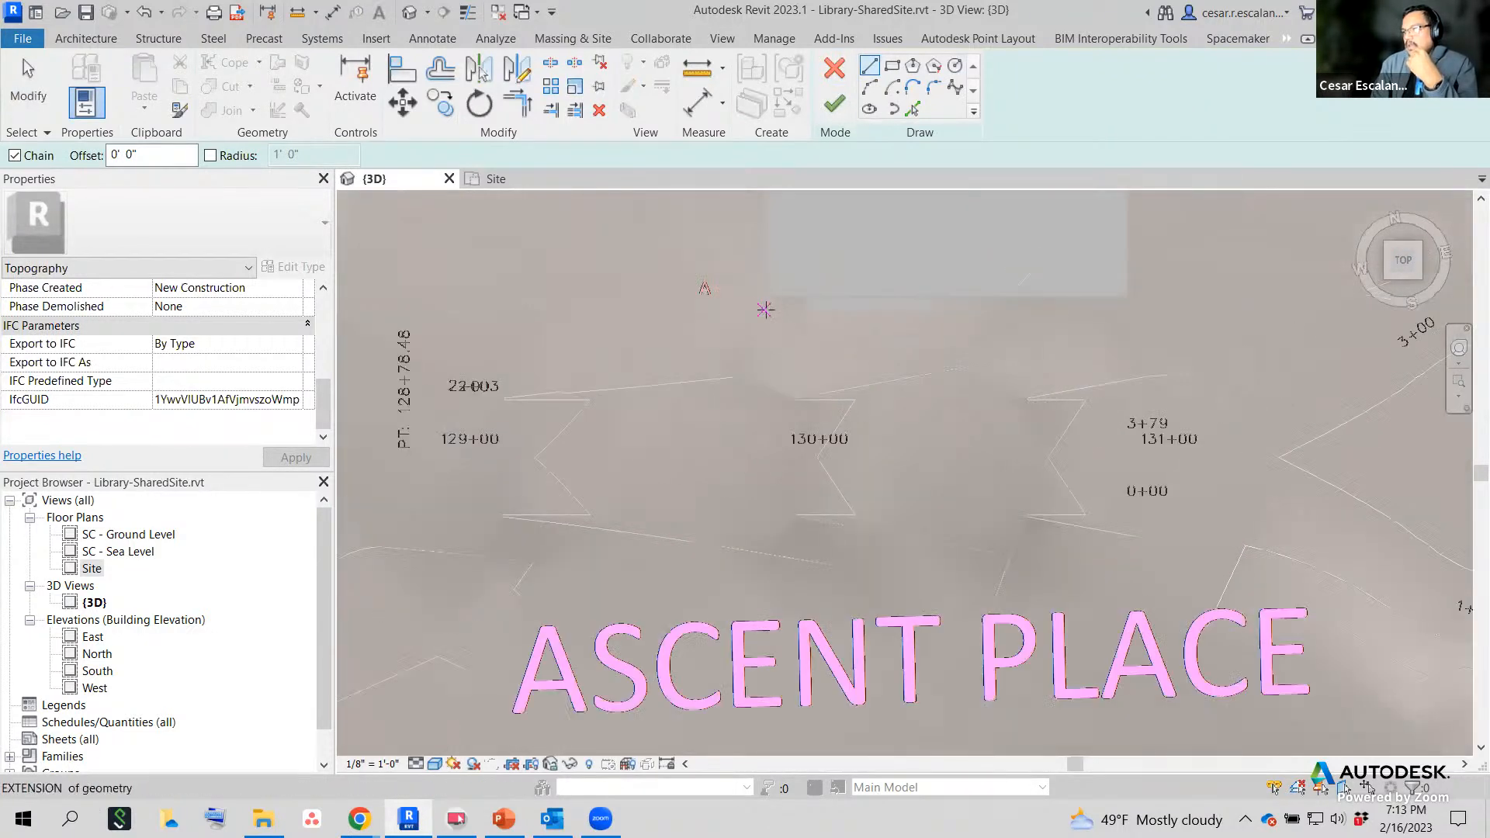
left_click(912, 109)
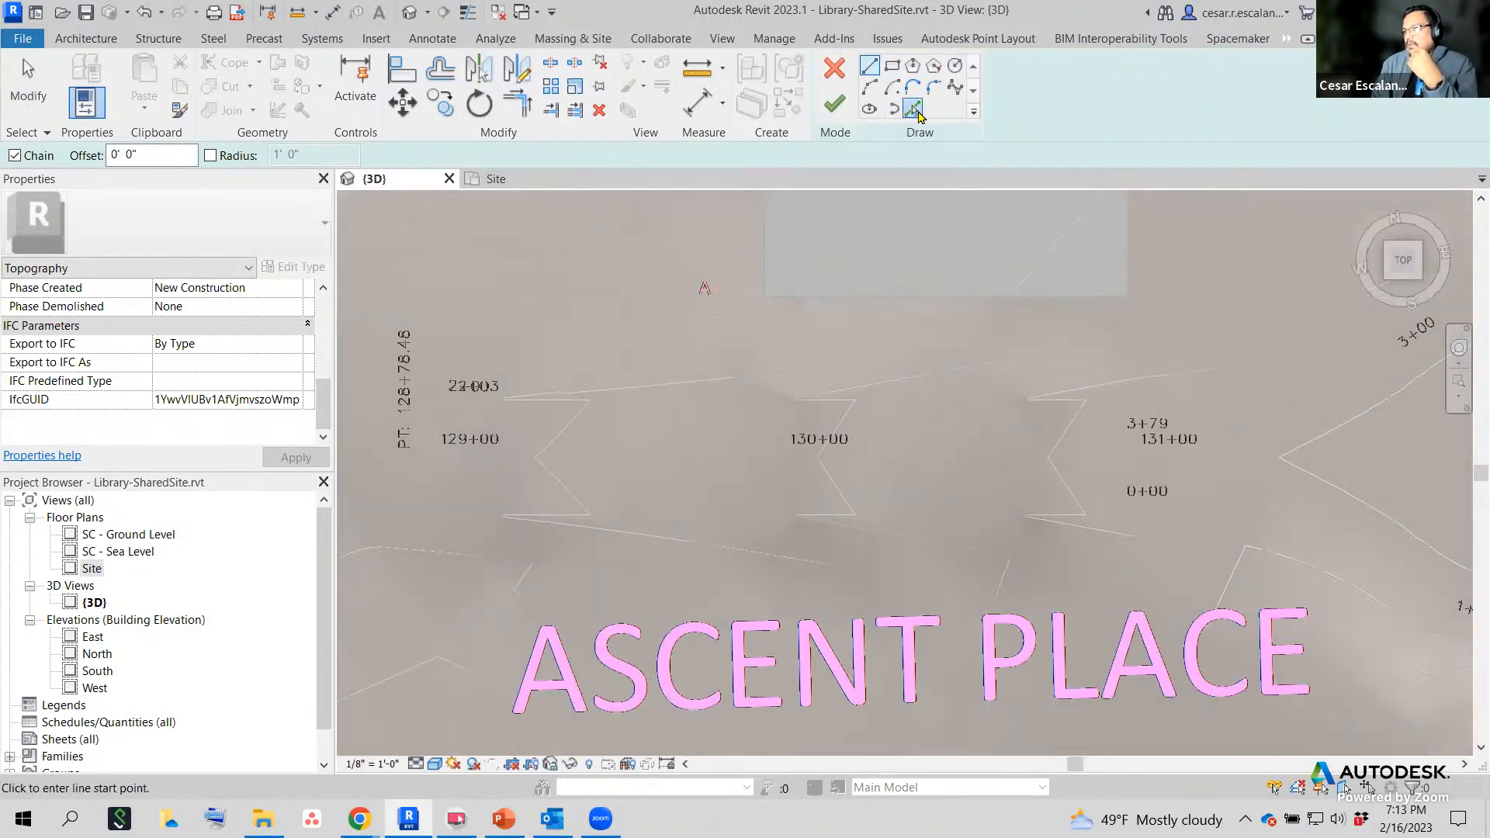
left_click(937, 303)
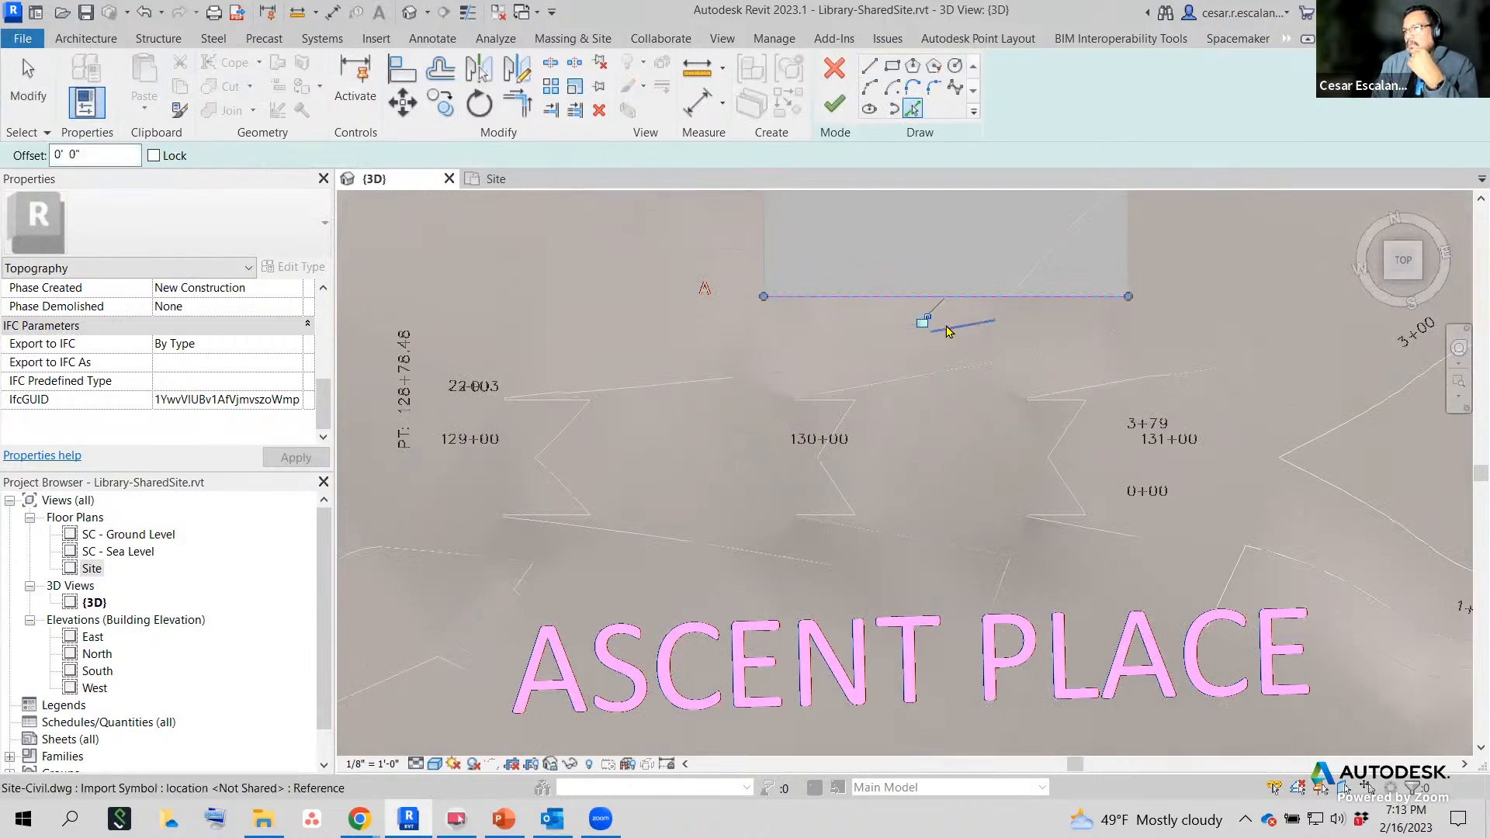
left_click(84, 154)
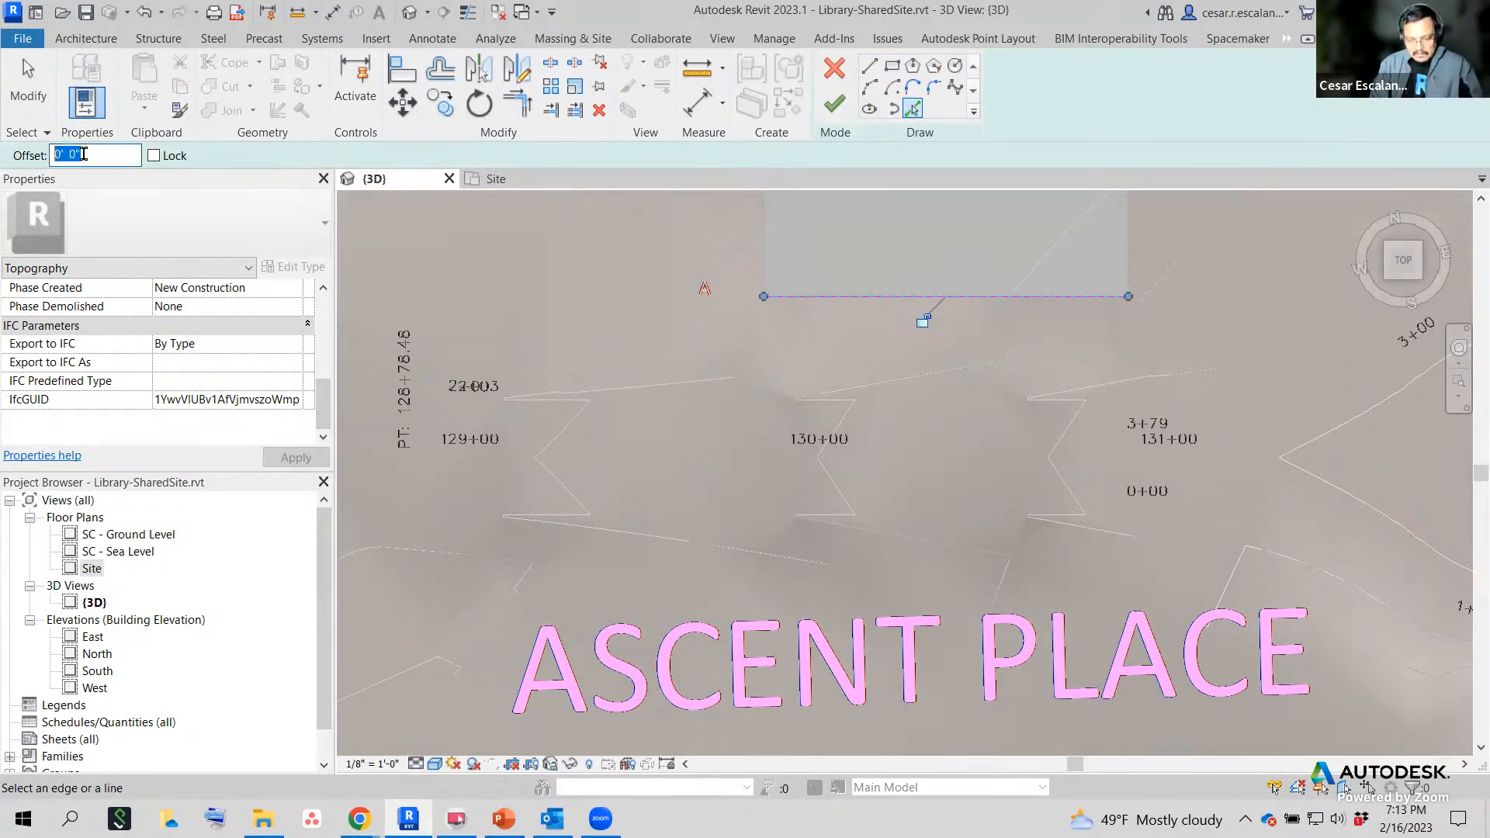
type("5")
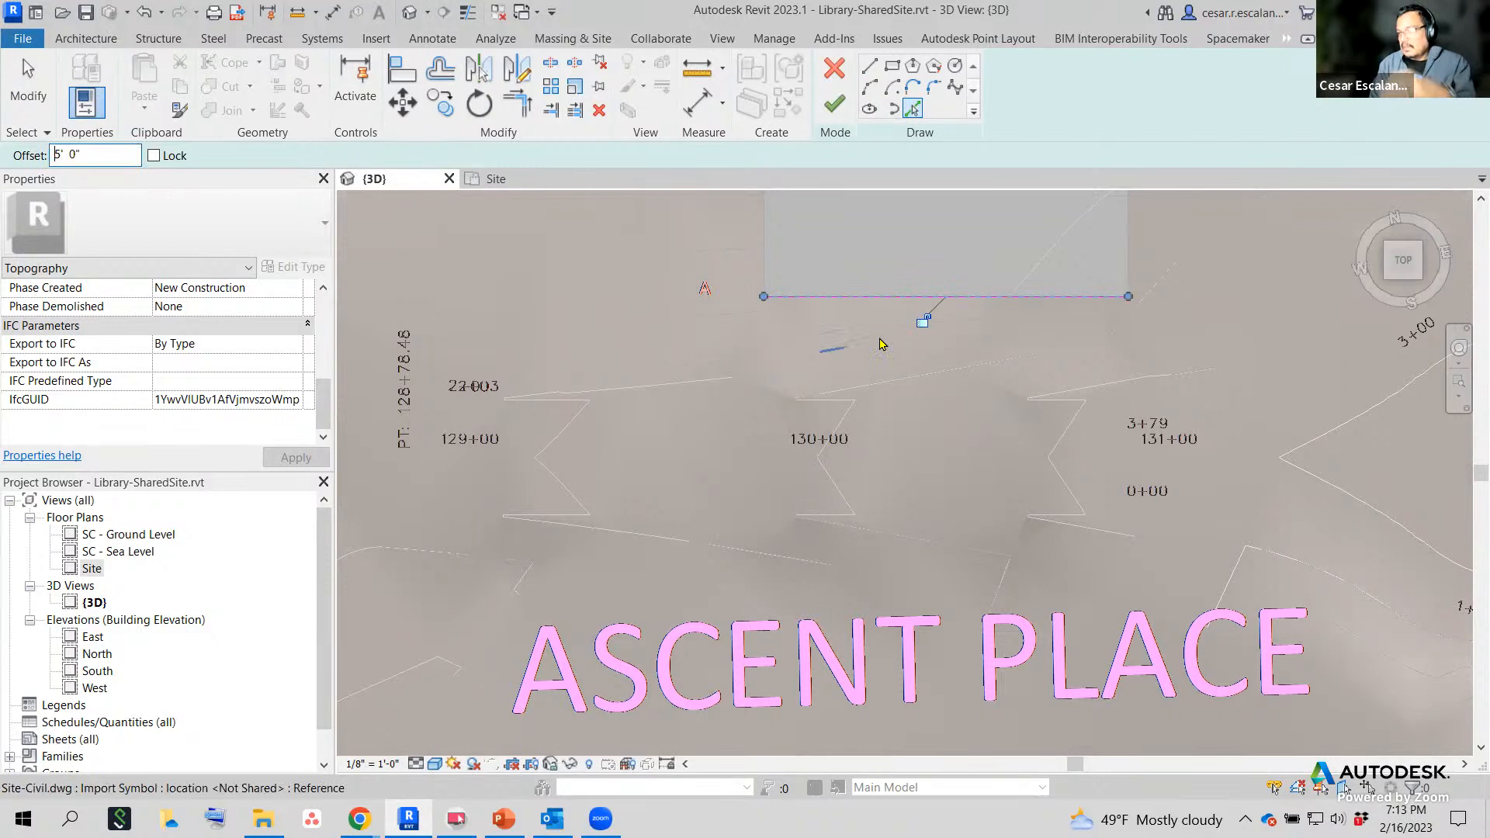
left_click(914, 306)
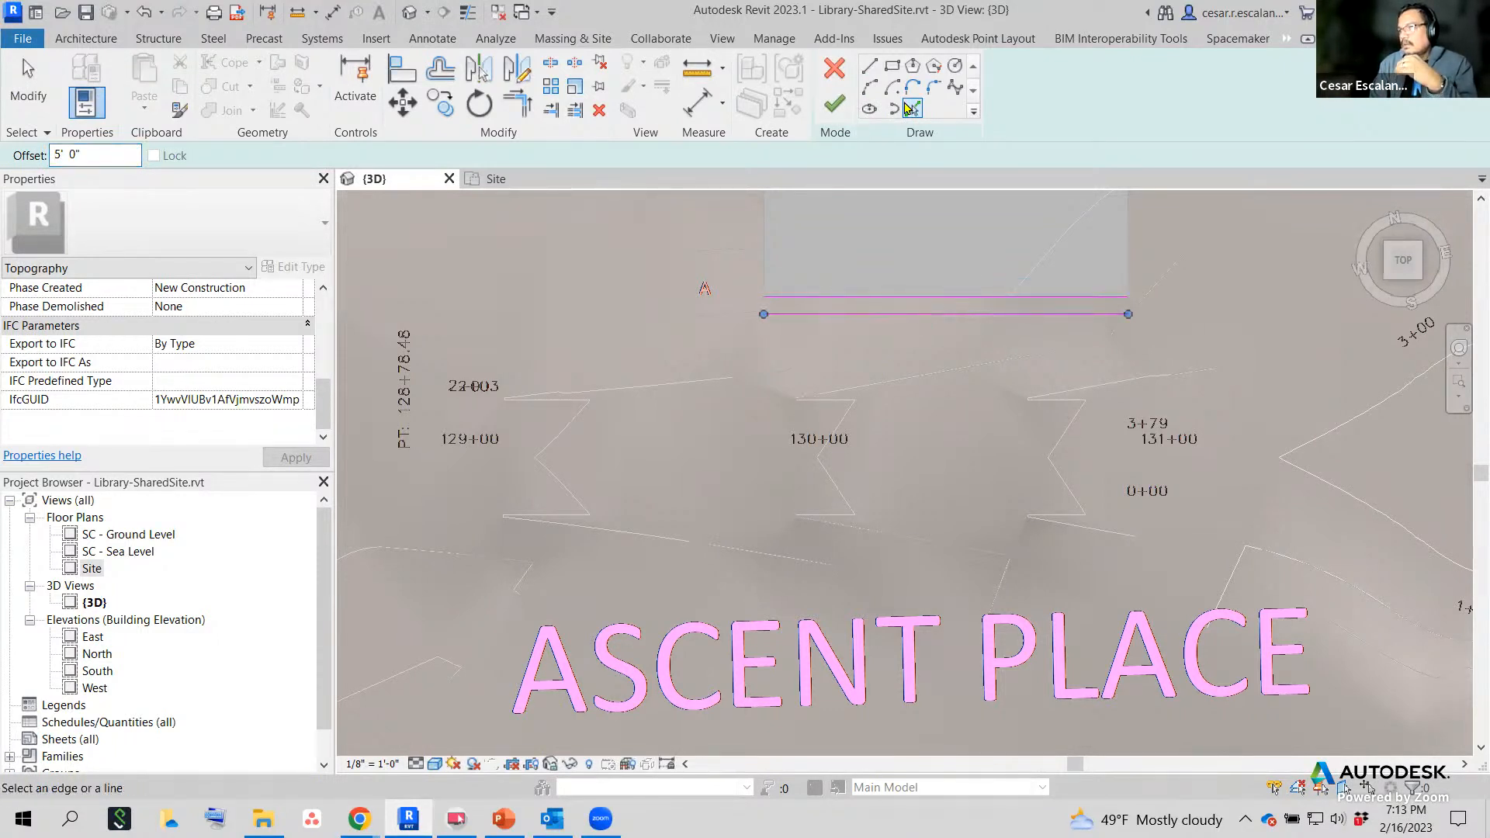
Close the strip's two ends with connecting lines trimmed to the long edges, and finish the subregion.
left_click(868, 66)
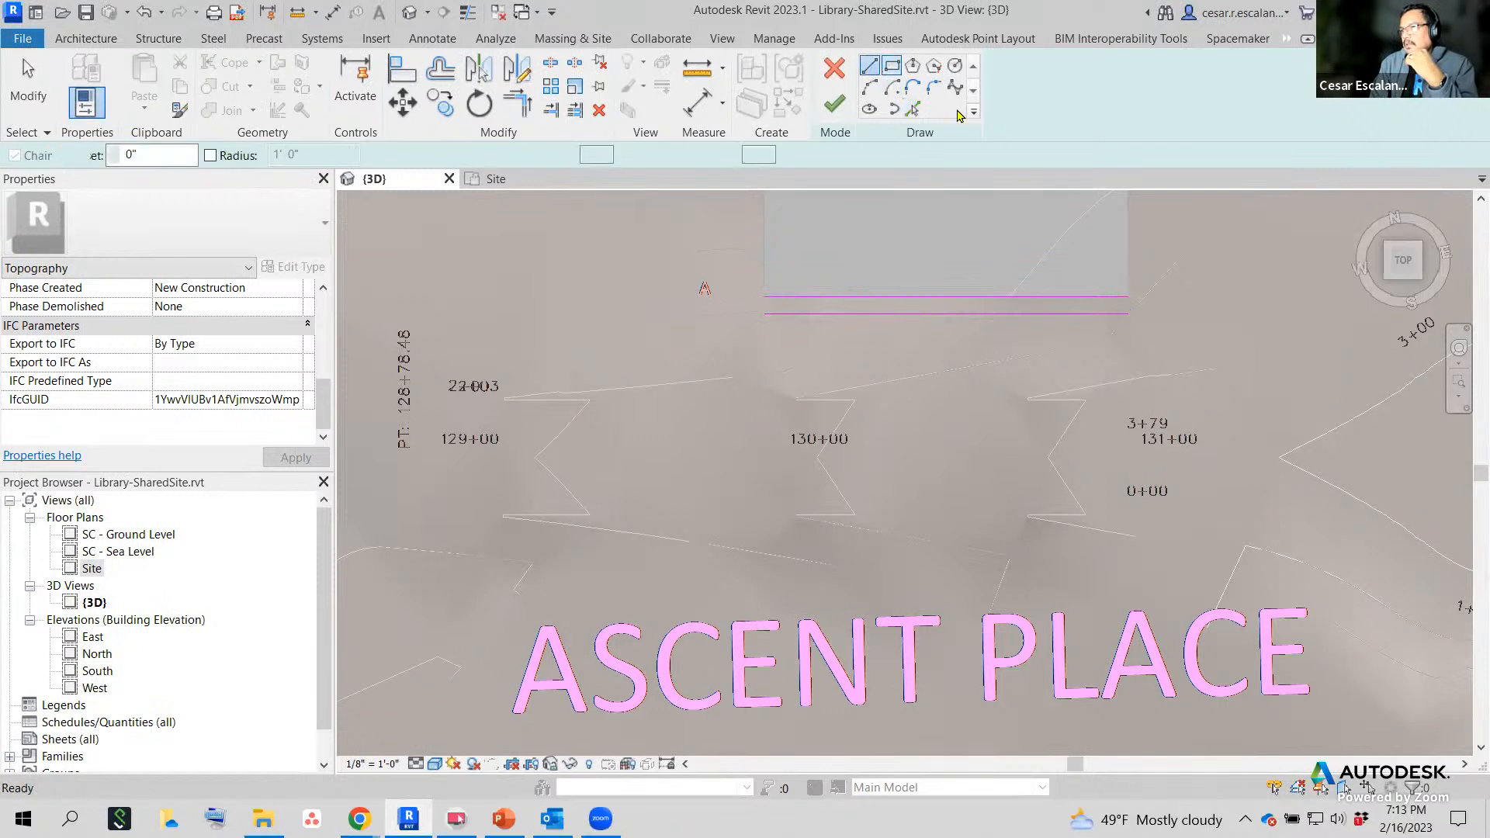
left_click(1127, 312)
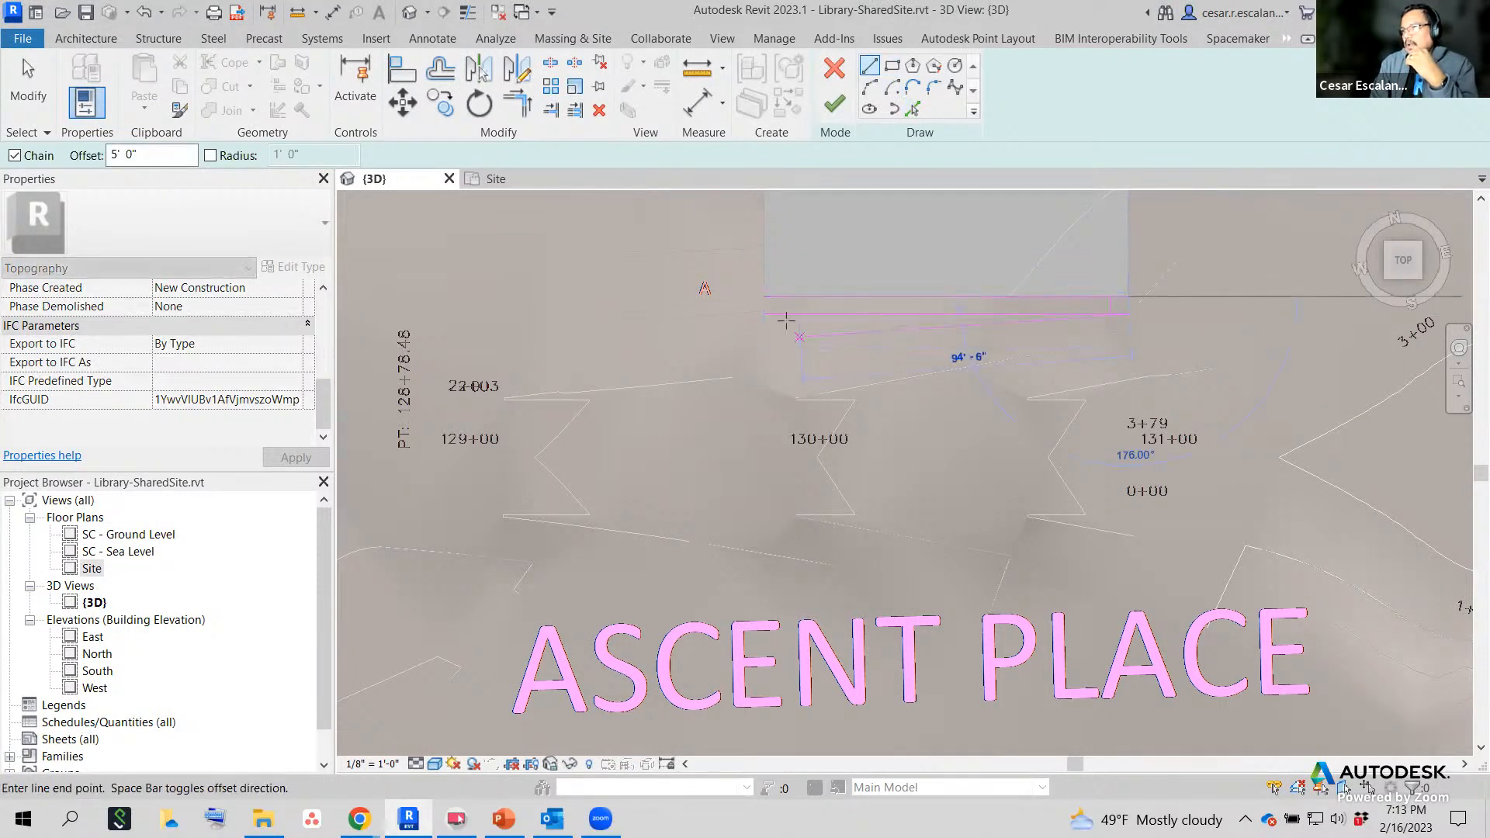
key("Escape")
key("Escape")
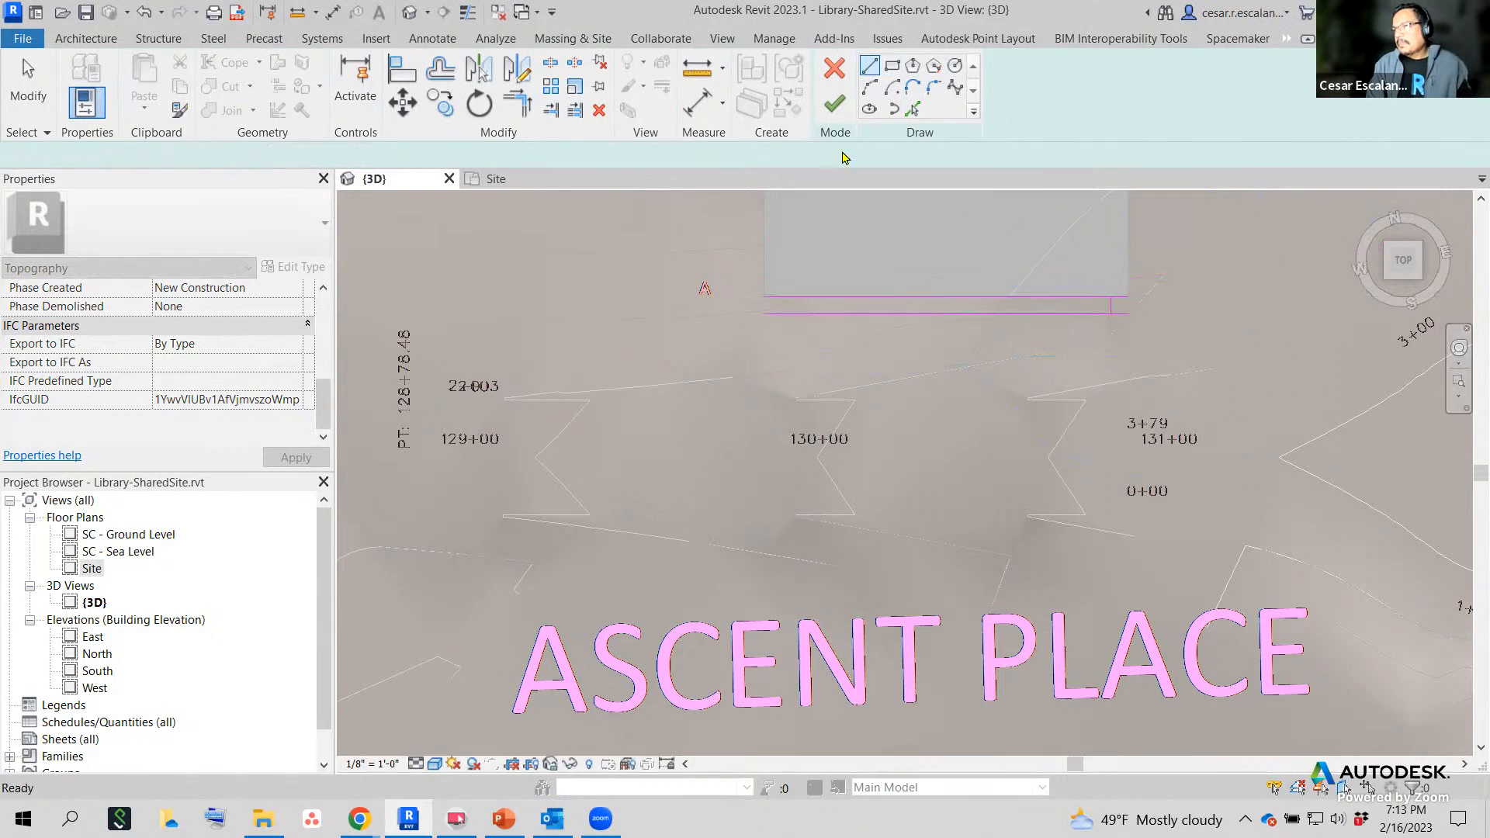
left_click(869, 66)
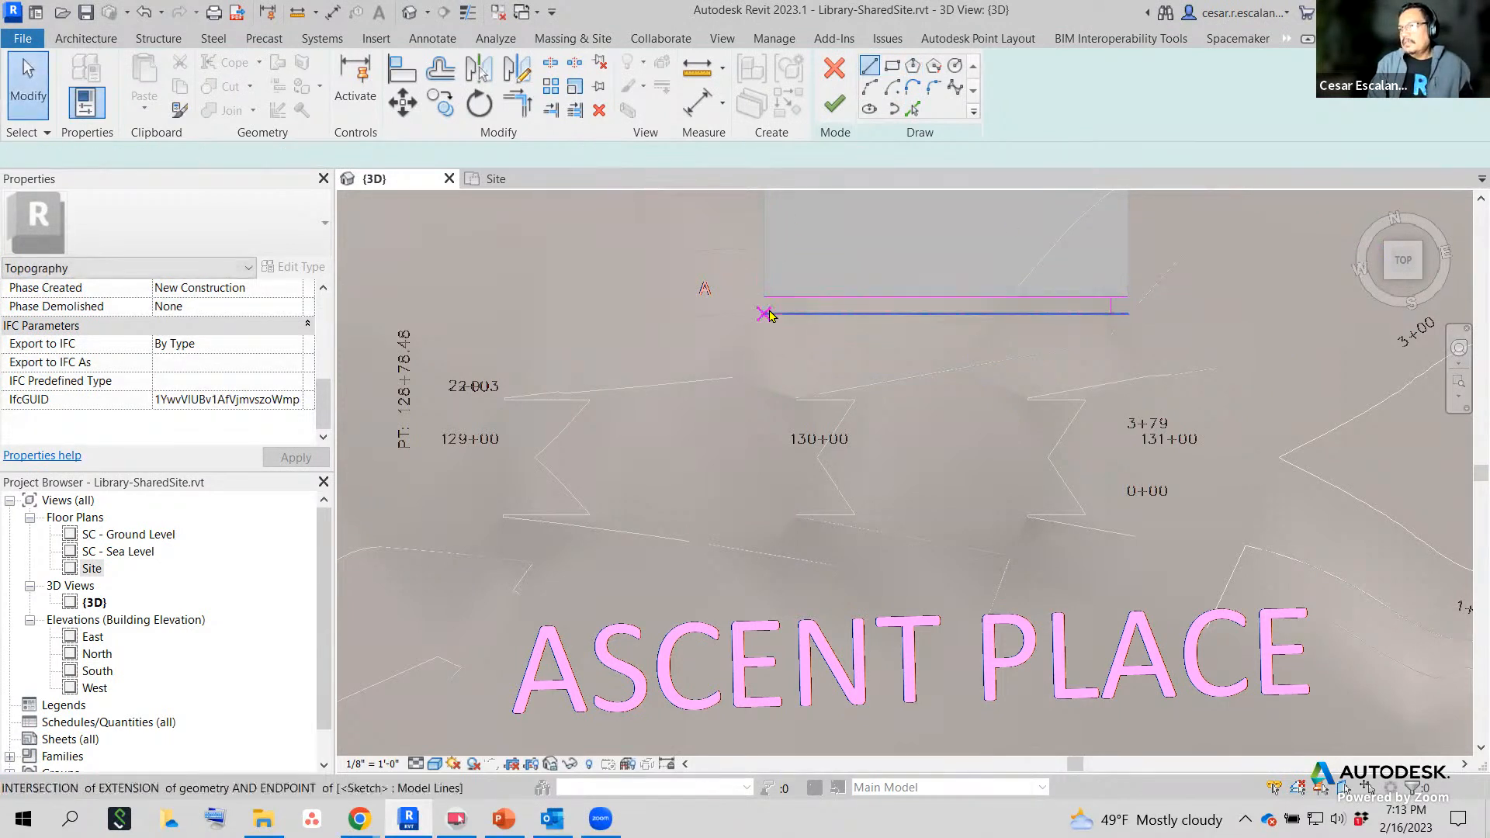
left_click(767, 314)
left_click(765, 298)
key("Escape")
key("Escape")
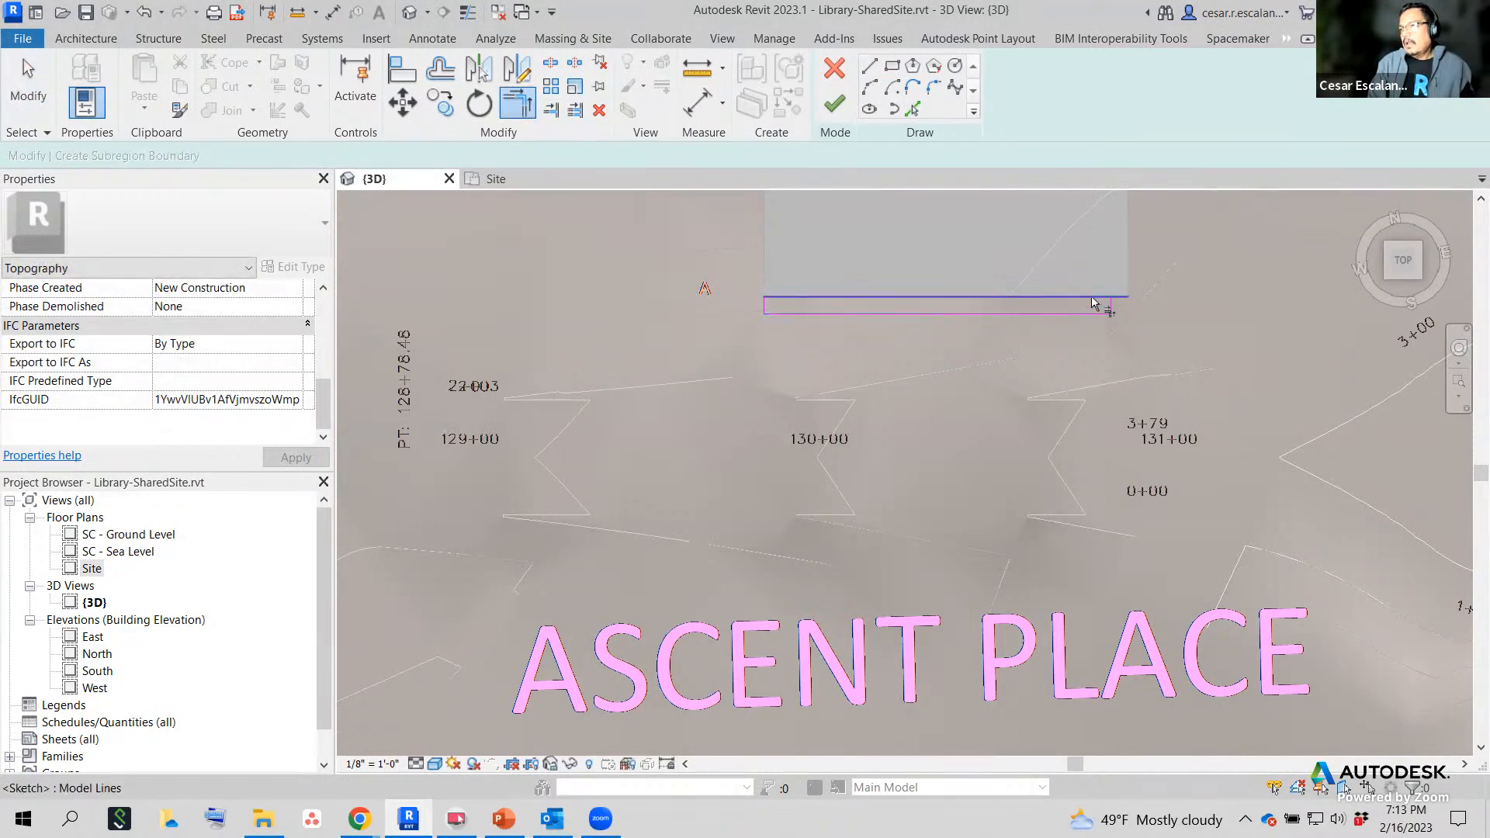
left_click(834, 103)
Assign the Concrete, Cast-in-Place gray material to the narrow strip subregion along the L-shaped pad's south edge.
left_click(1010, 468)
middle_click_drag(1011, 468, 1213, 357, "shift")
middle_click_drag(1133, 454, 1164, 375, "shift")
key("Escape")
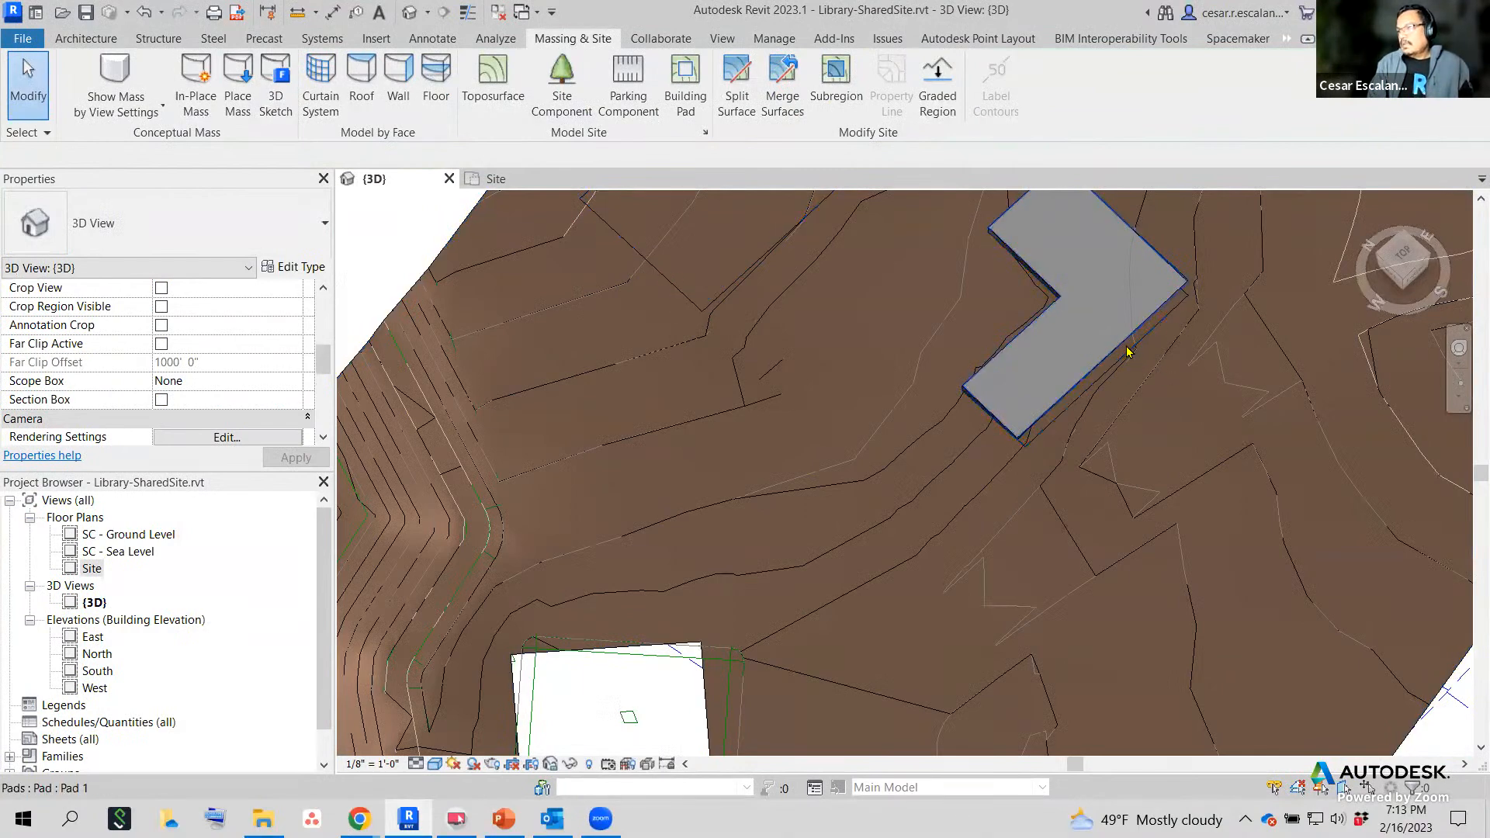
scroll(1133, 361, "up", 2)
scroll(1132, 361, "up", 1)
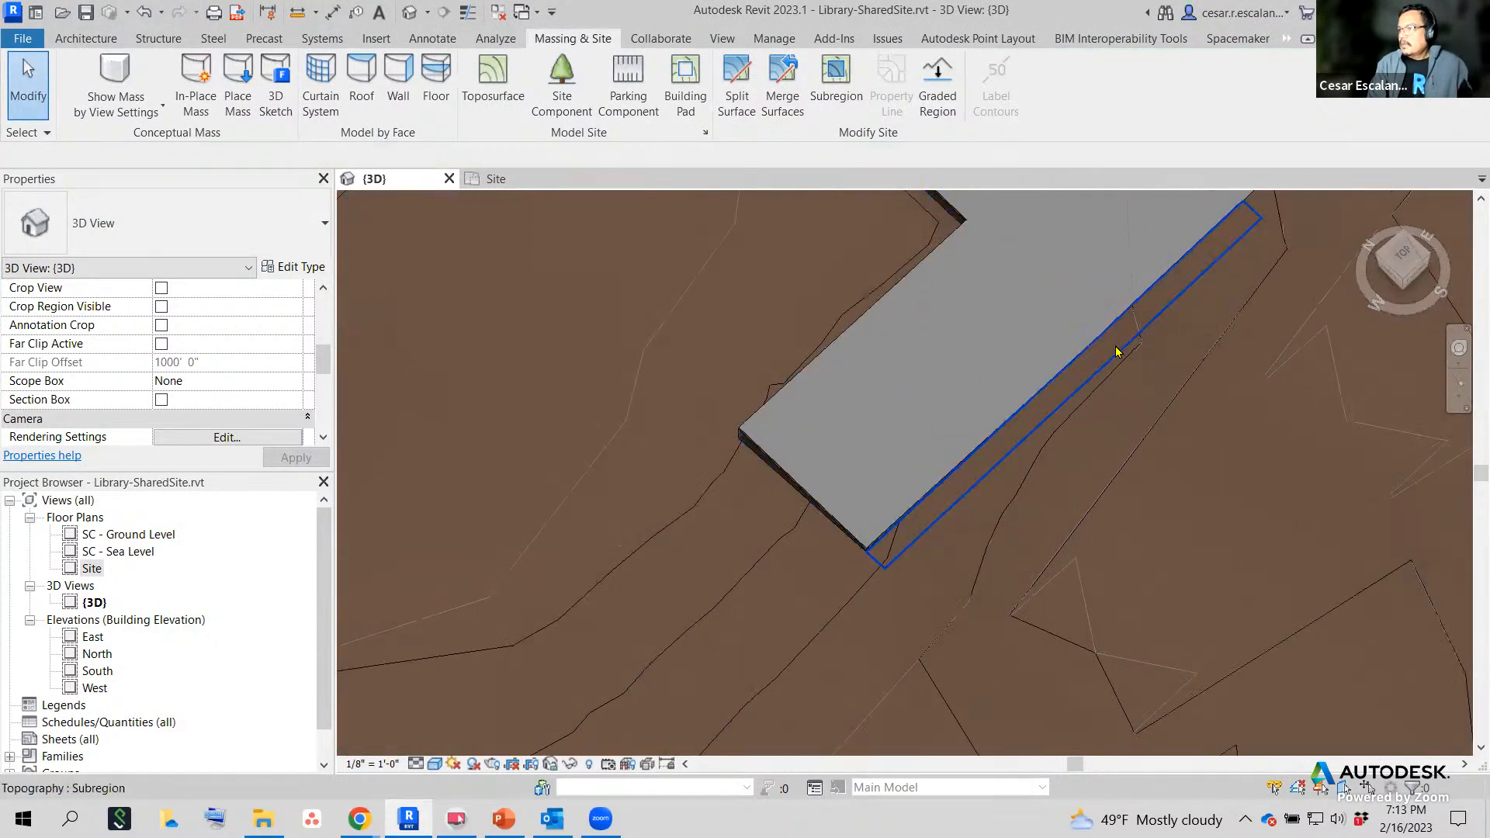
left_click(1119, 349)
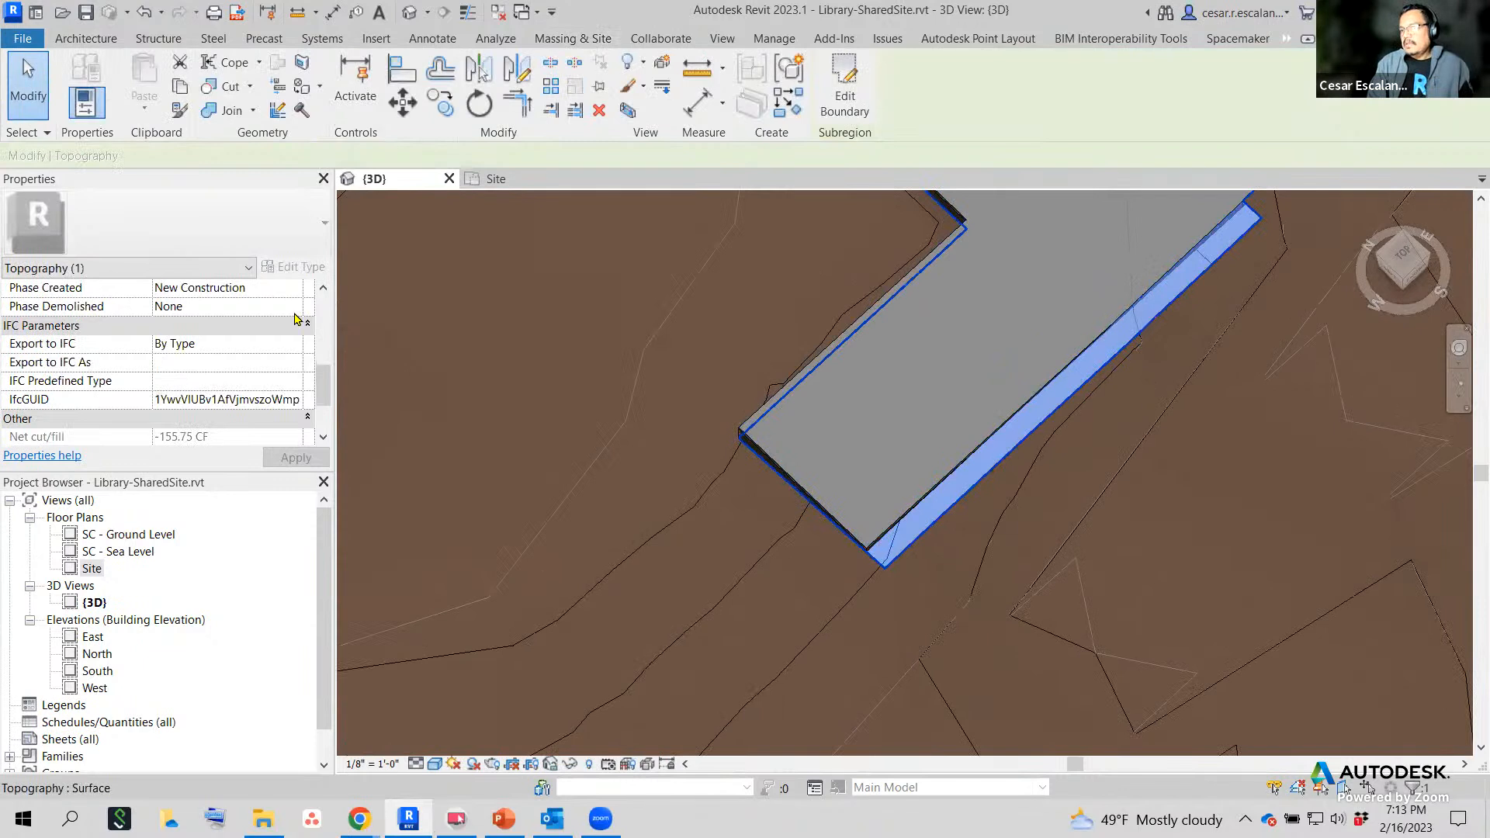
scroll(302, 330, "down", 3)
scroll(303, 330, "up", 5)
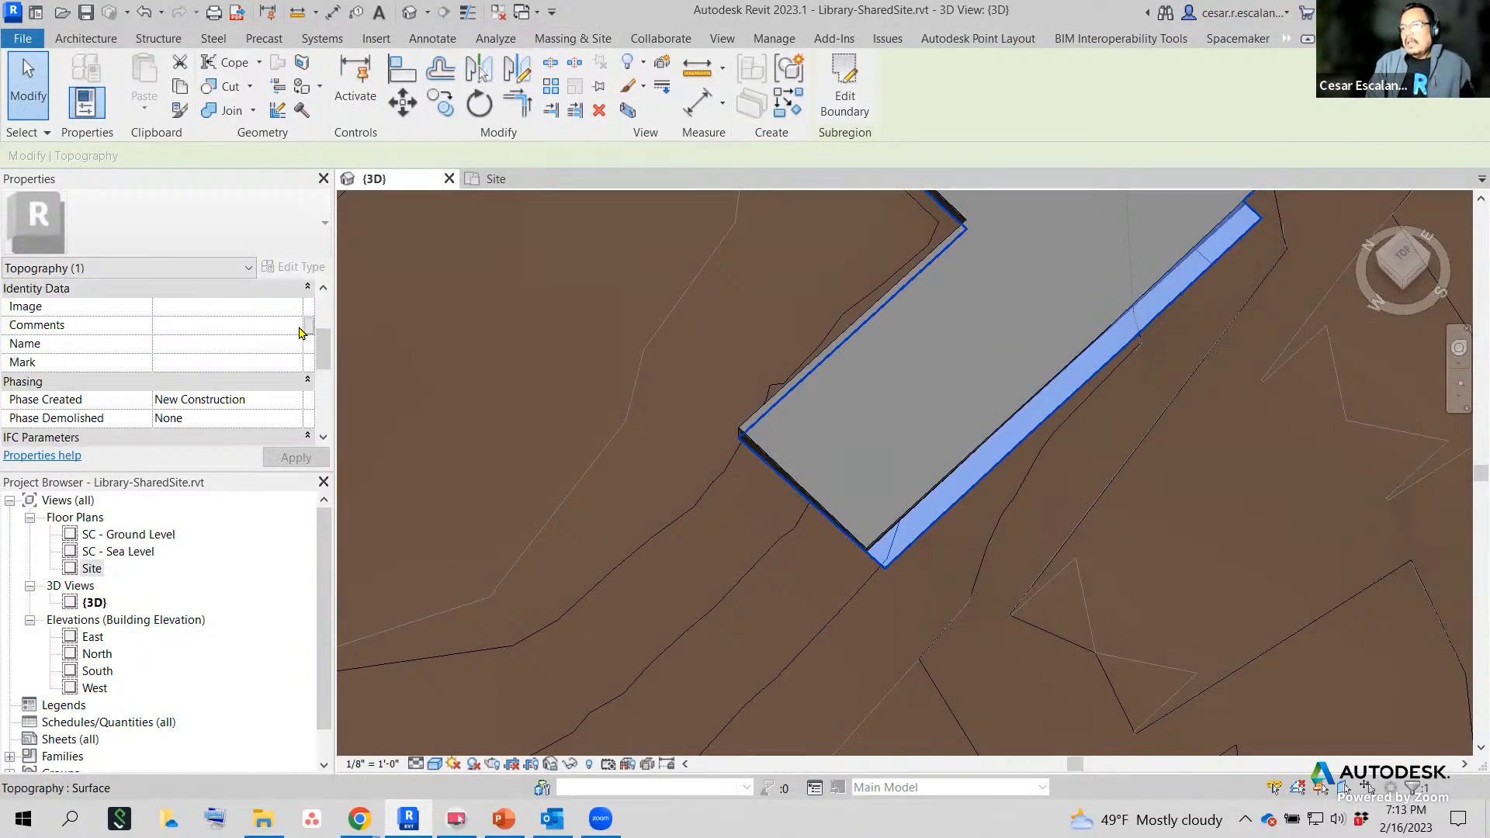
scroll(302, 336, "down", 2)
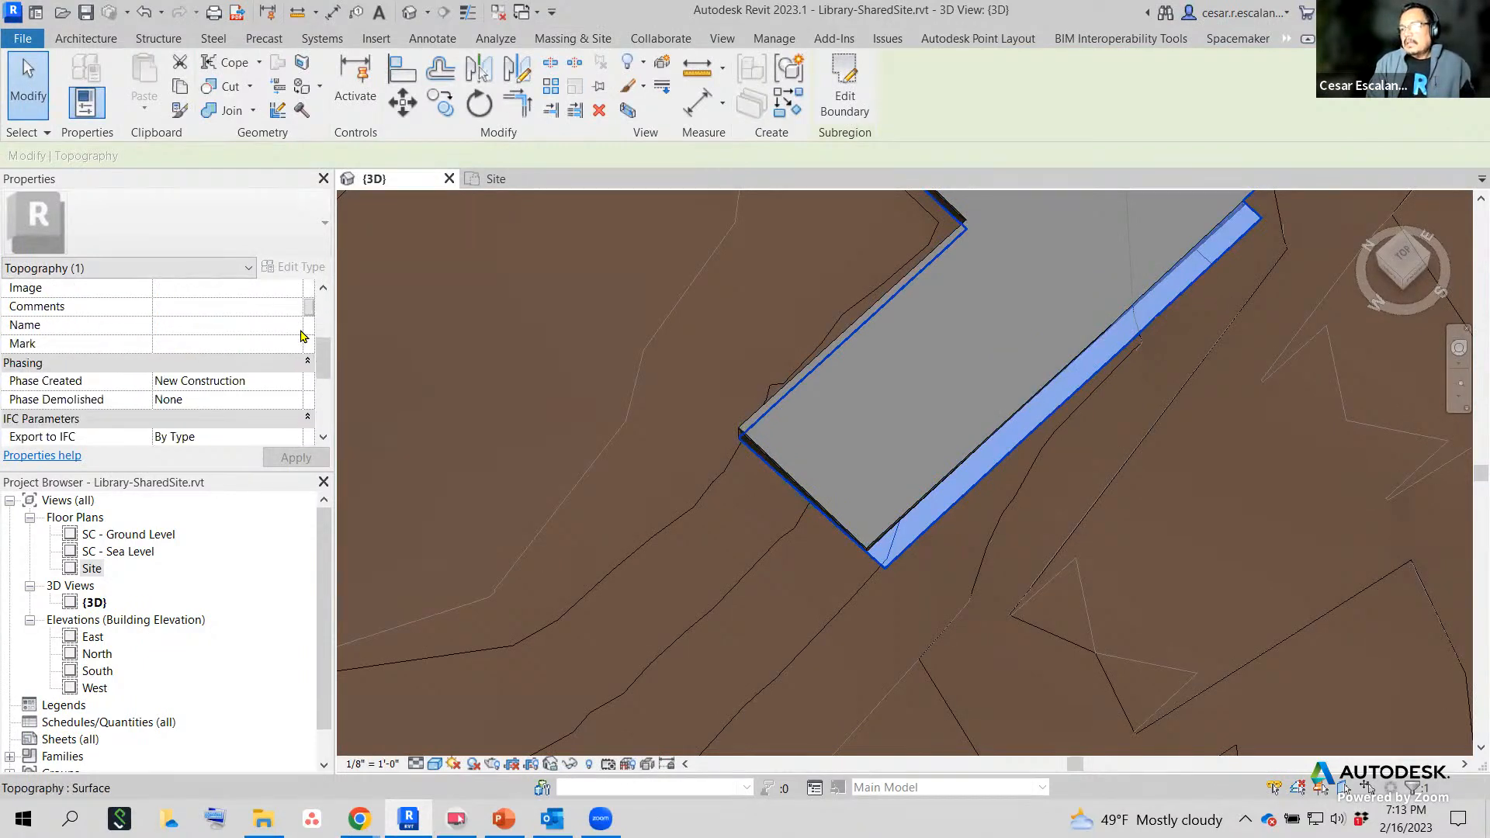
scroll(303, 335, "up", 3)
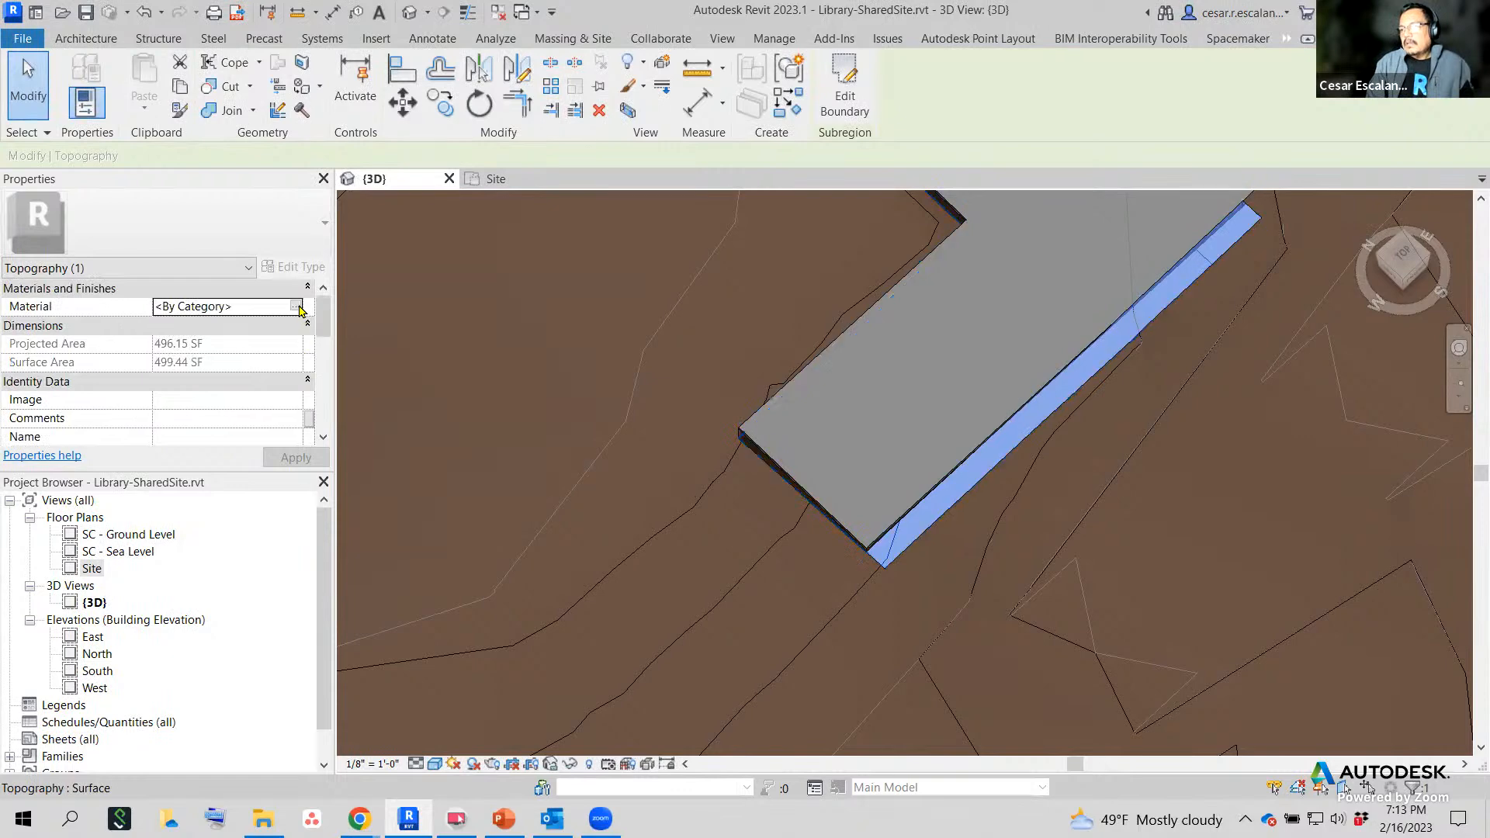
left_click(298, 308)
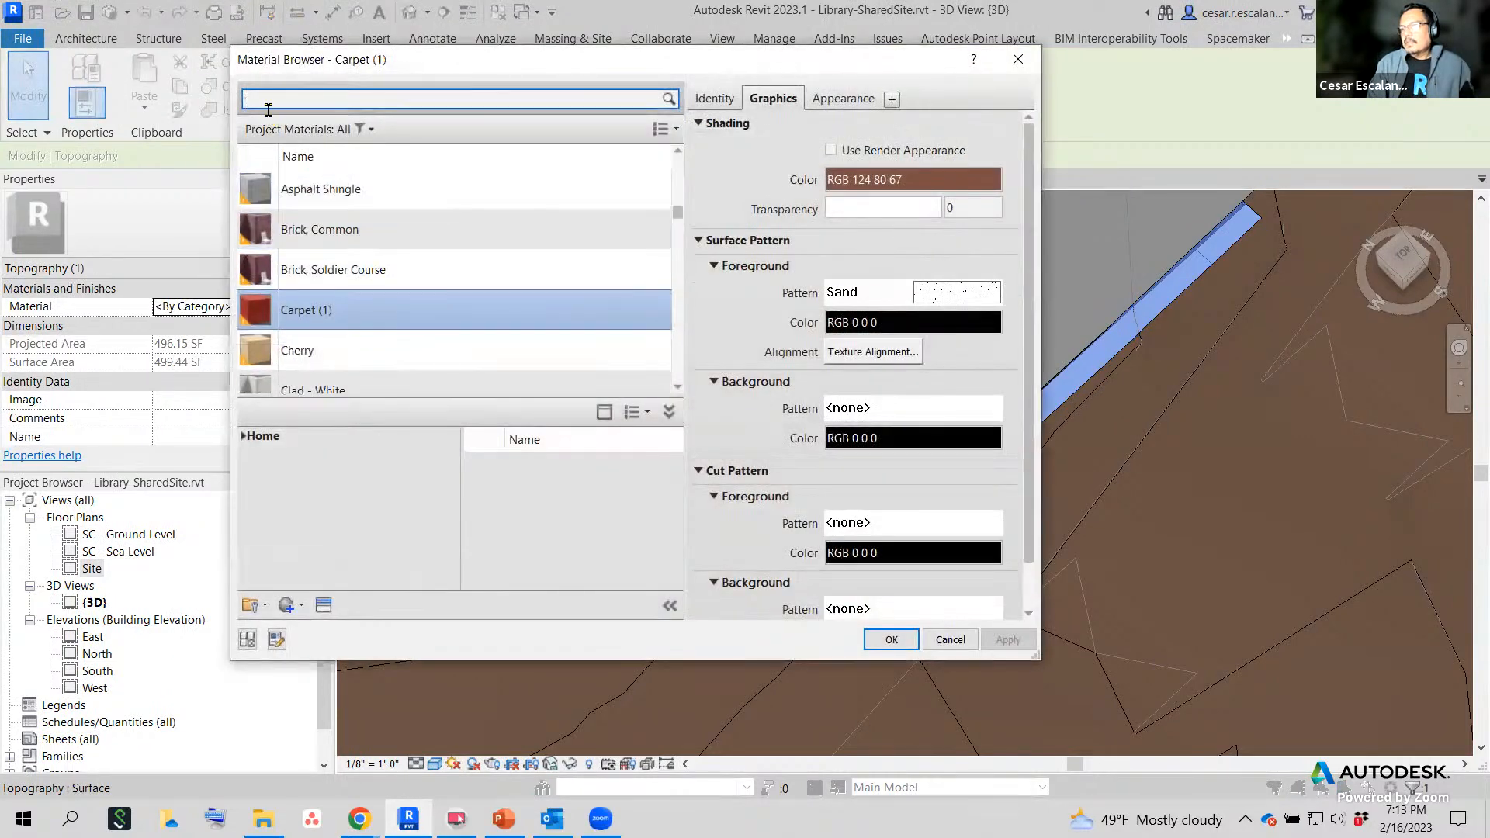
type("conc")
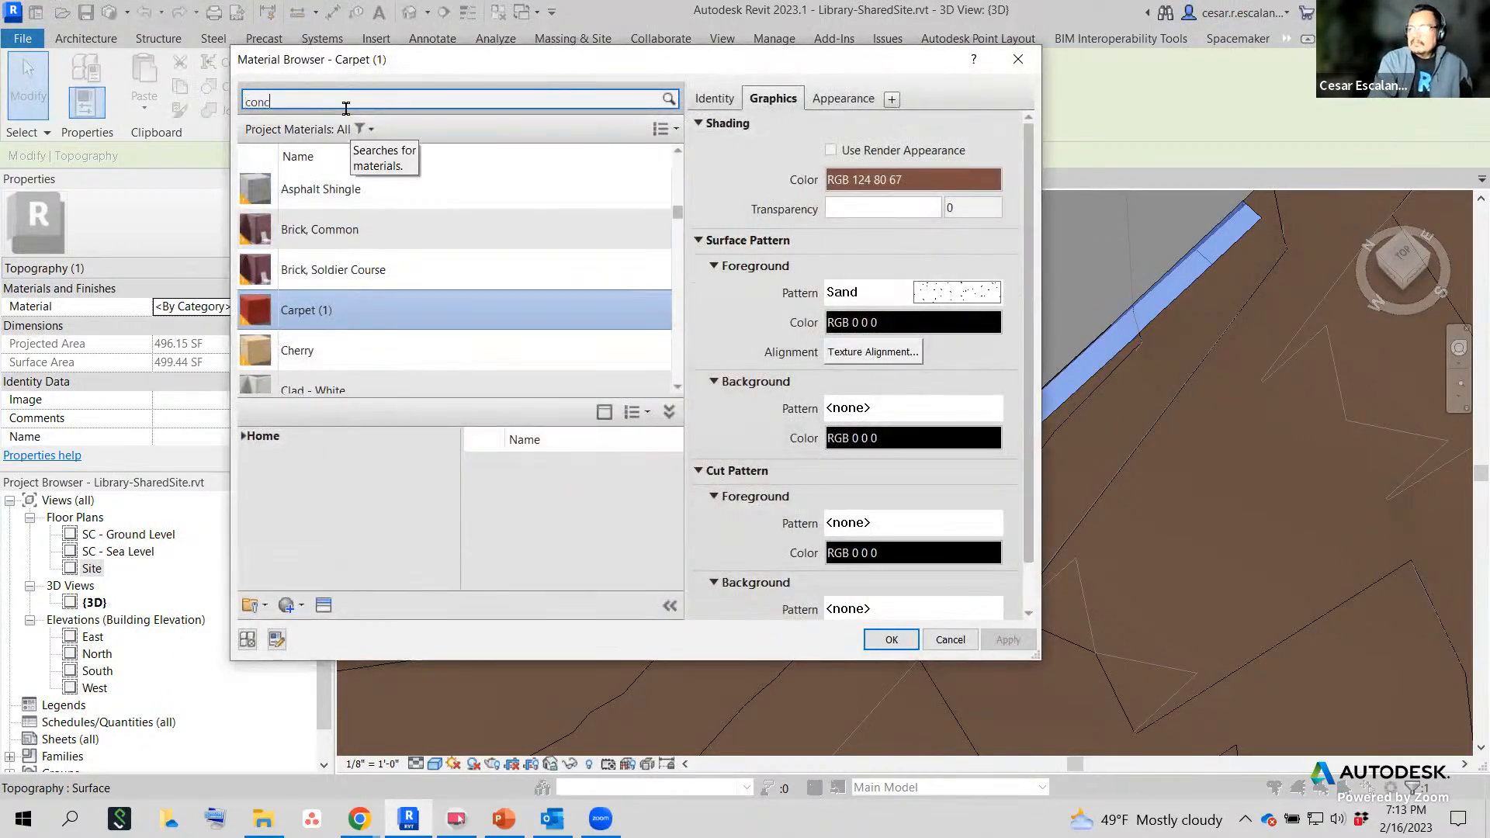
type("rete")
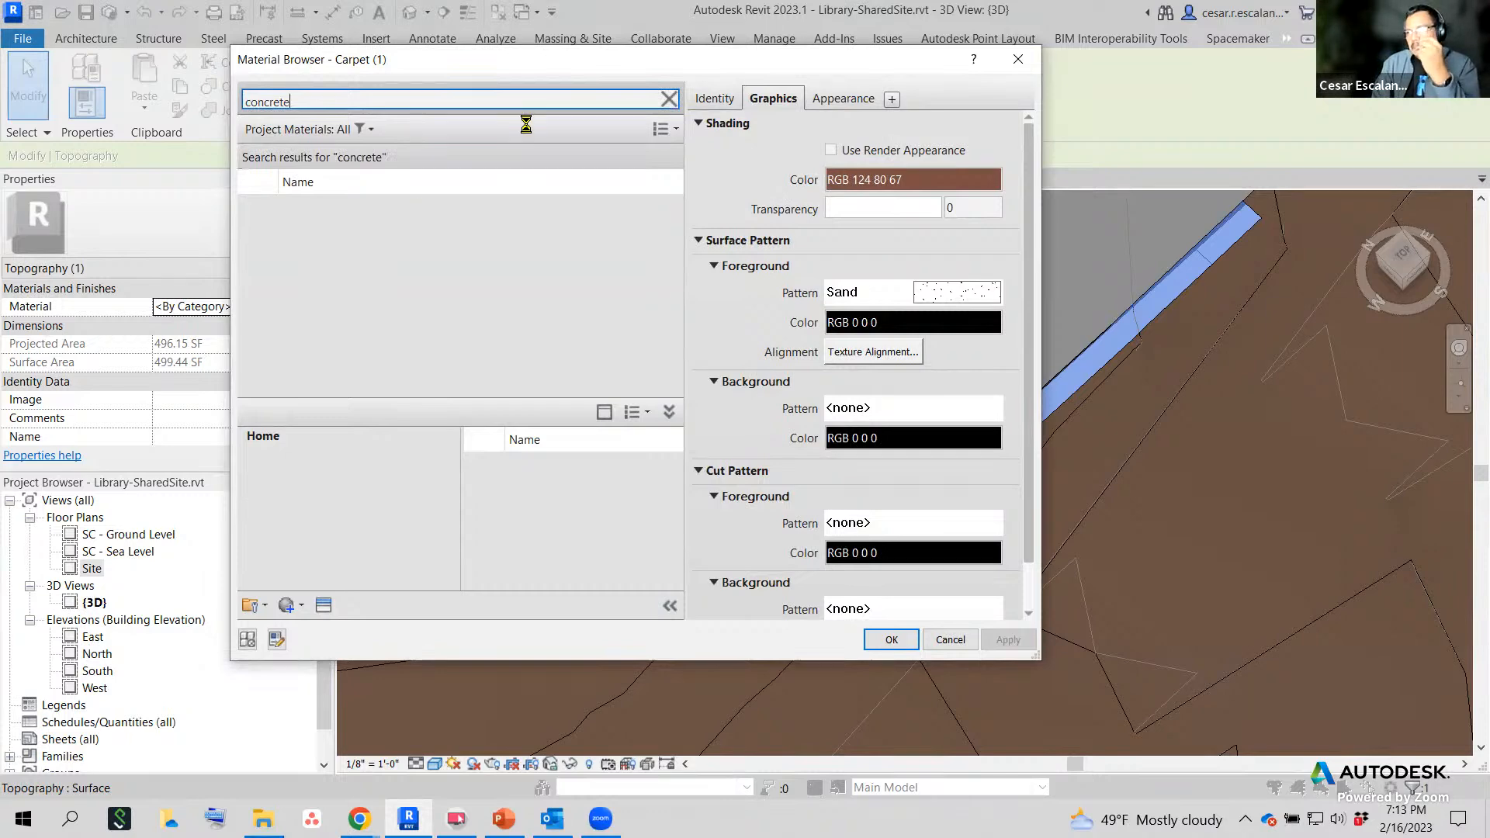
left_click(327, 255)
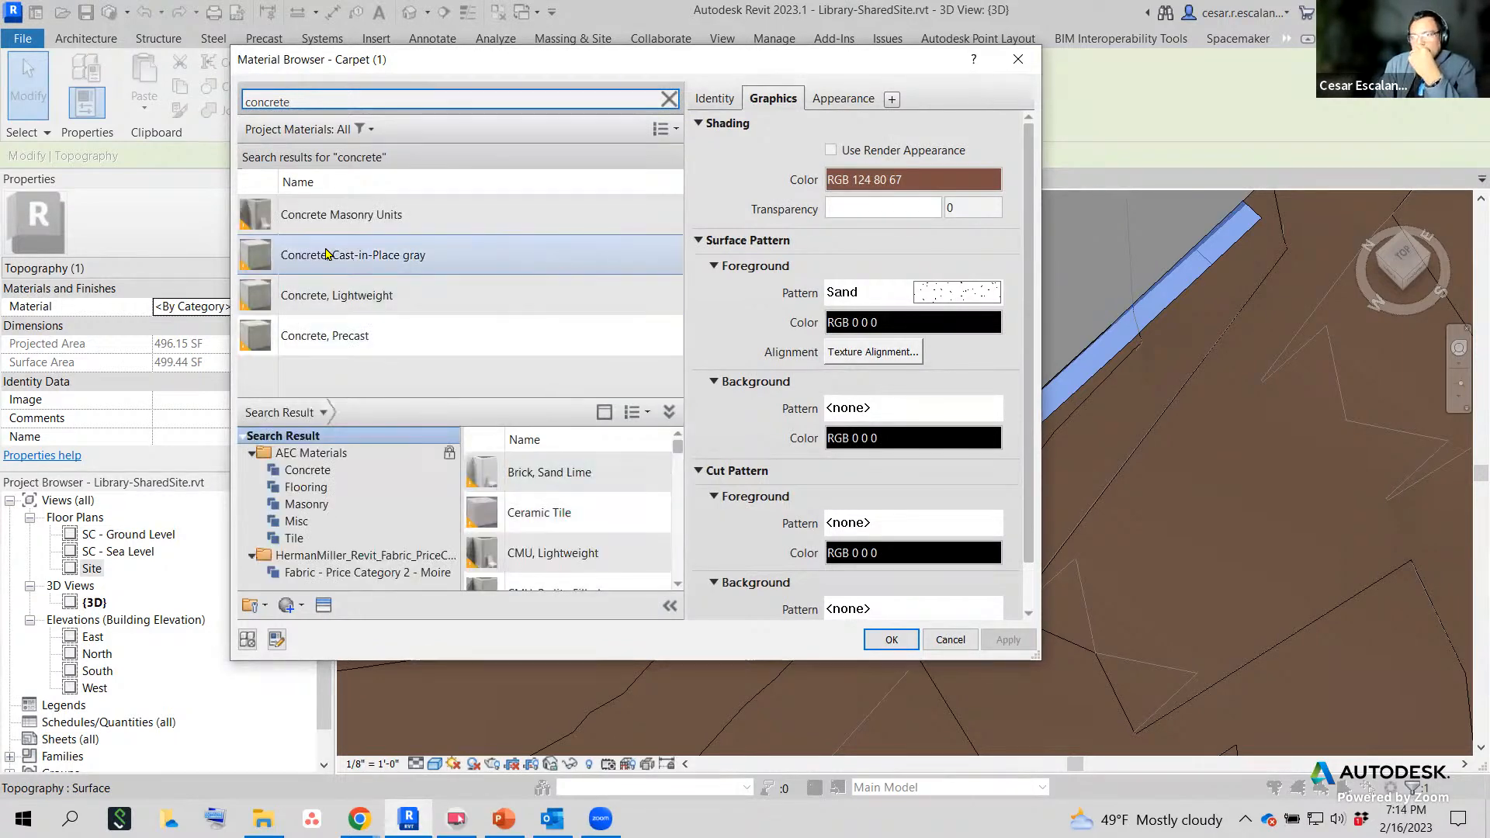
left_click(891, 639)
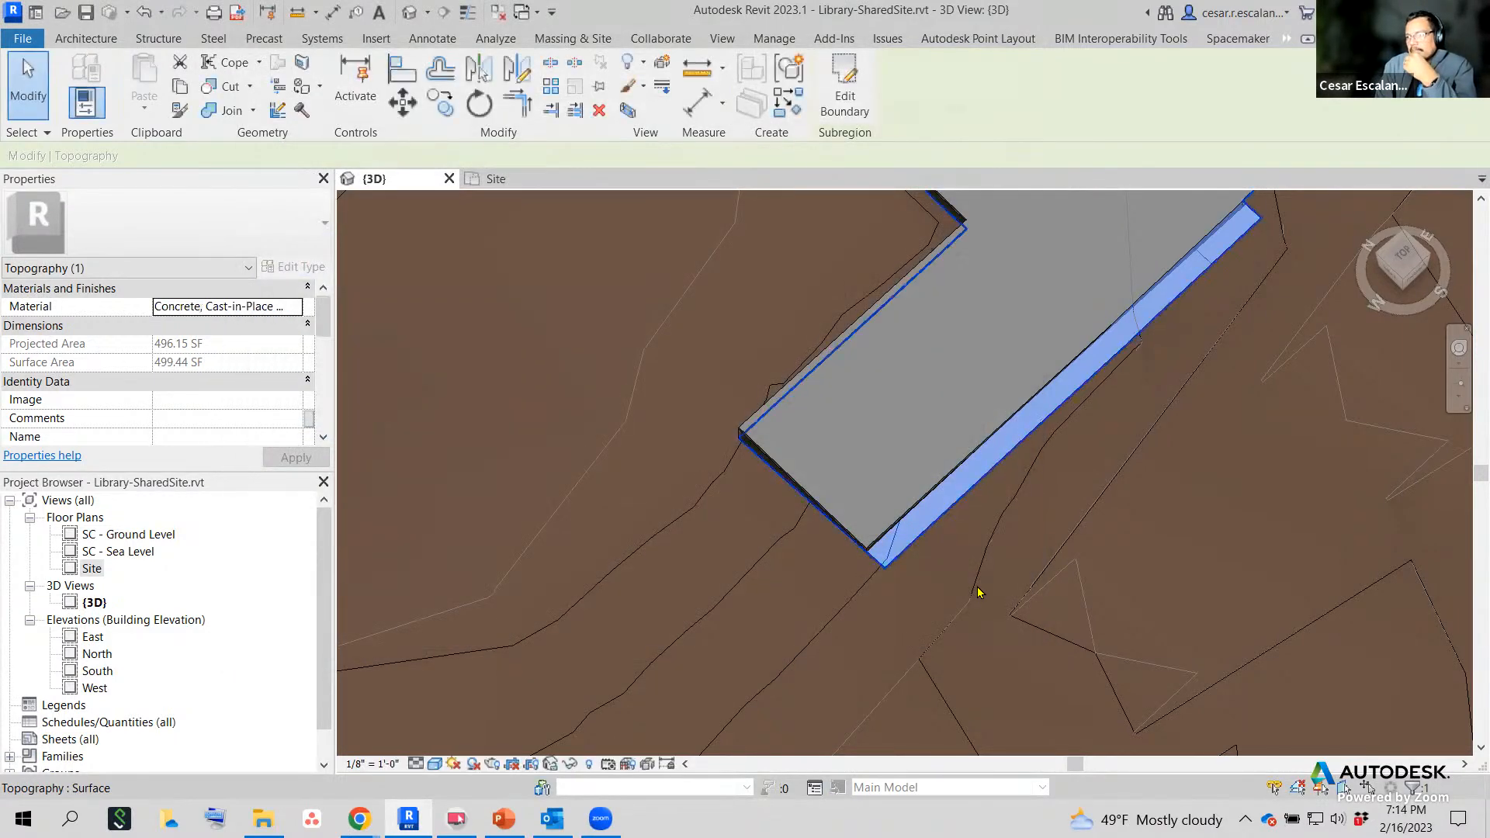
left_click(1020, 553)
scroll(739, 594, "down", 5)
key("Escape")
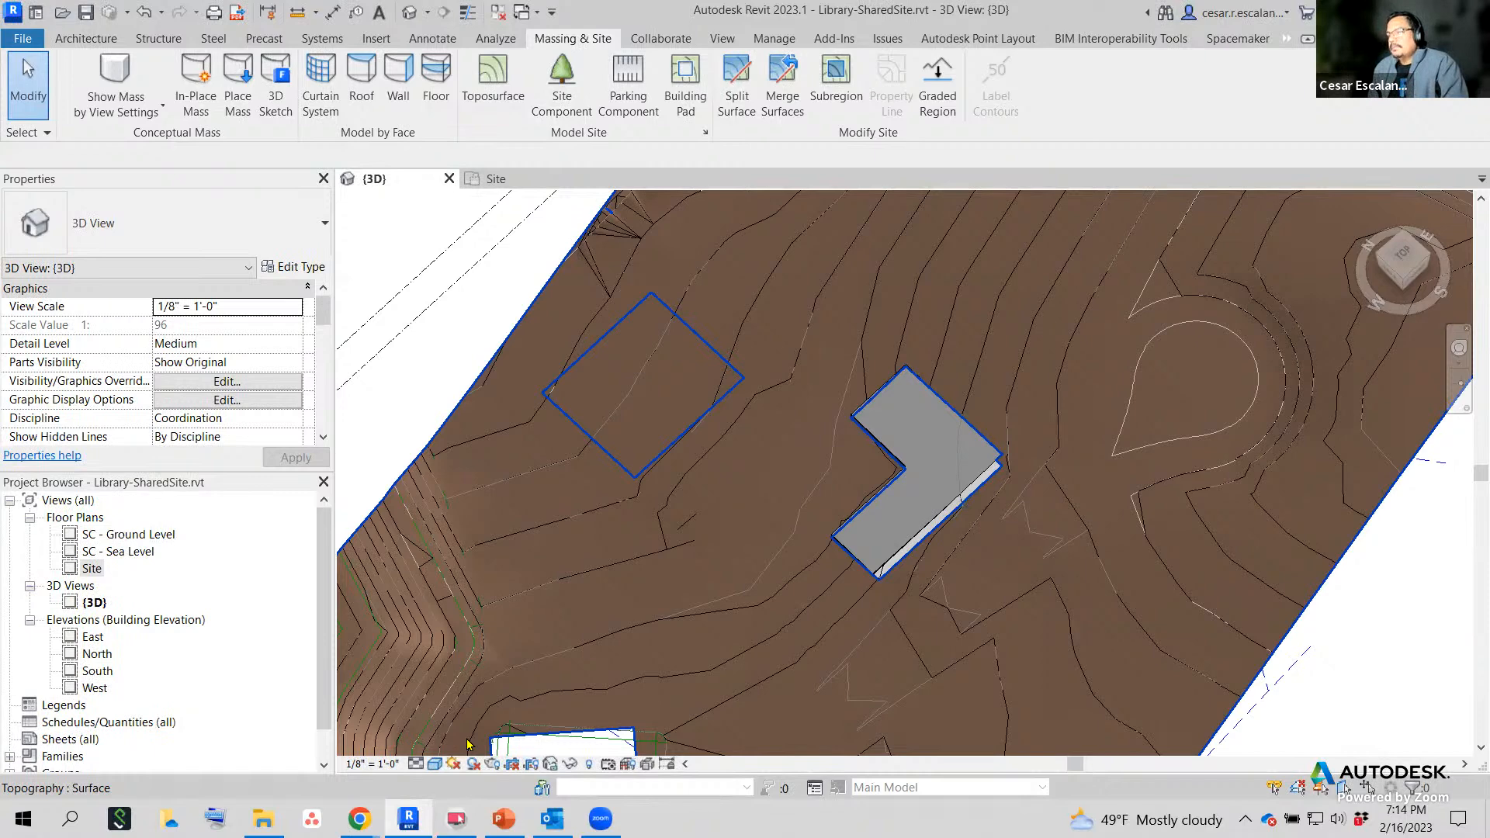
Open the boundary sketch of the rectangular subregion behind the L-shaped pad, exit it without changes, and deselect the subregion.
scroll(1016, 489, "up", 4)
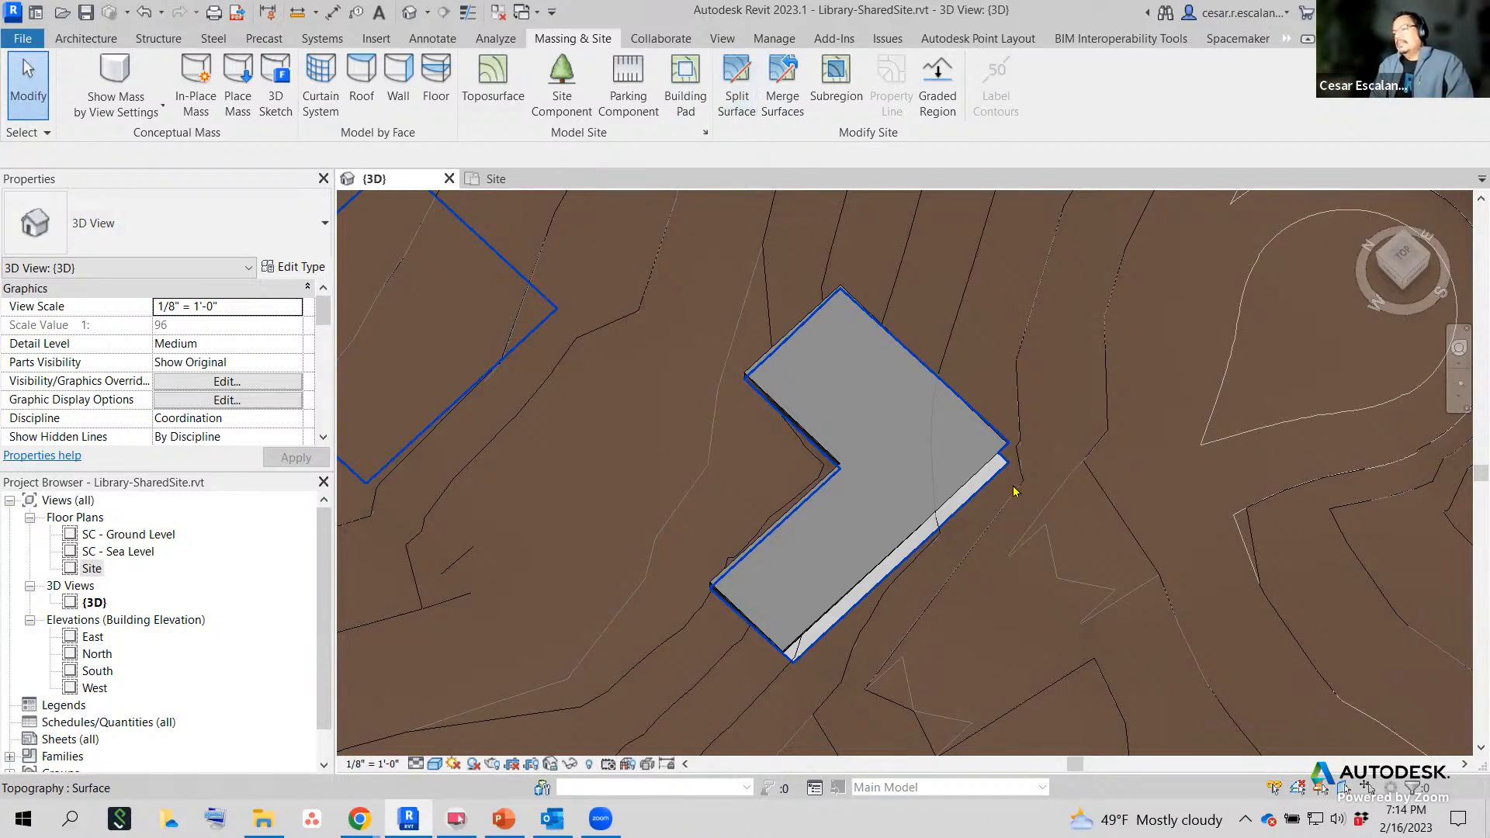
scroll(1013, 512, "down", 2)
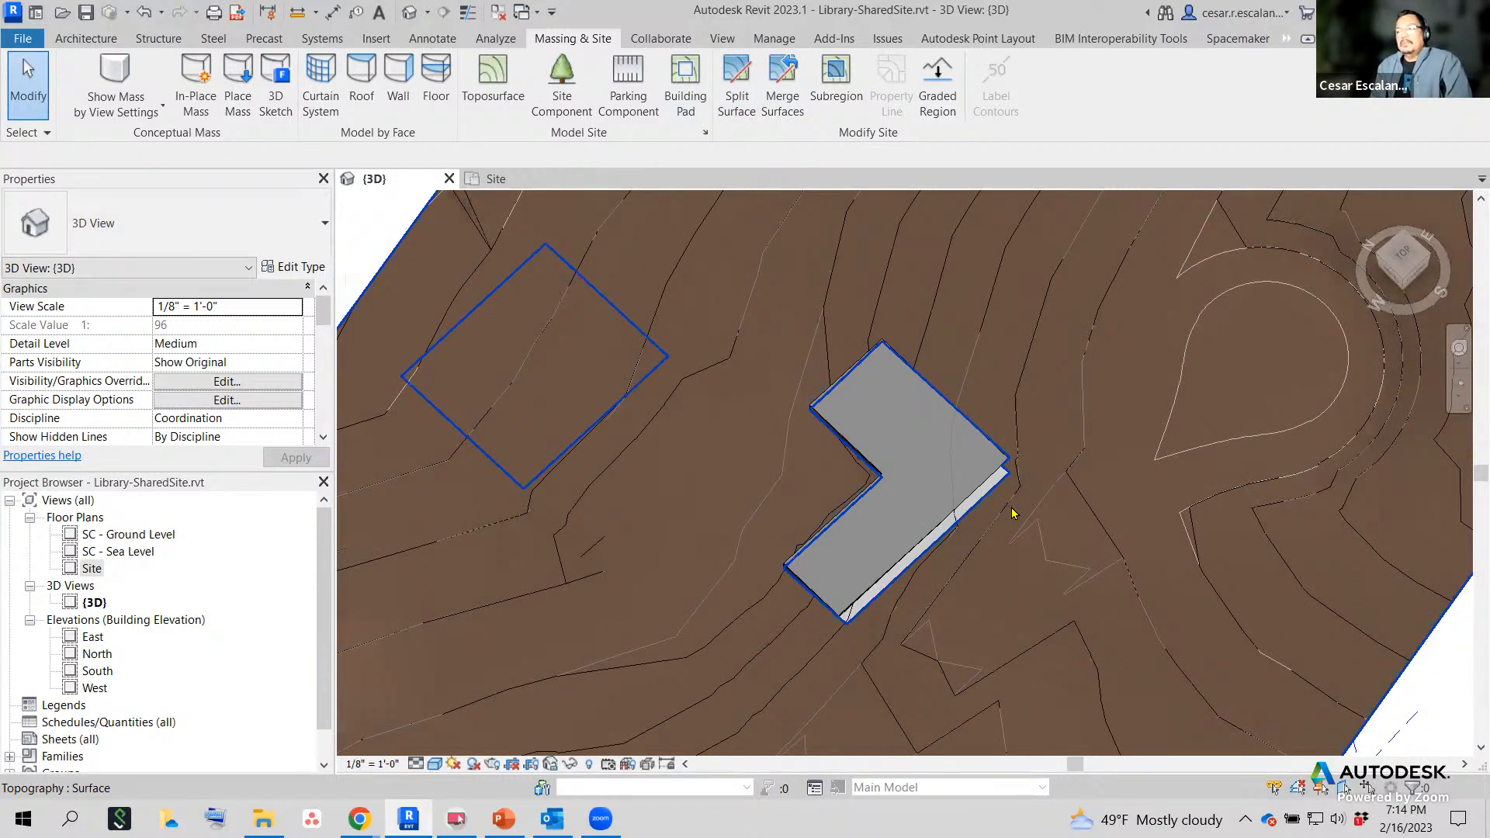
left_click(578, 354)
middle_click_drag(585, 323, 732, 372)
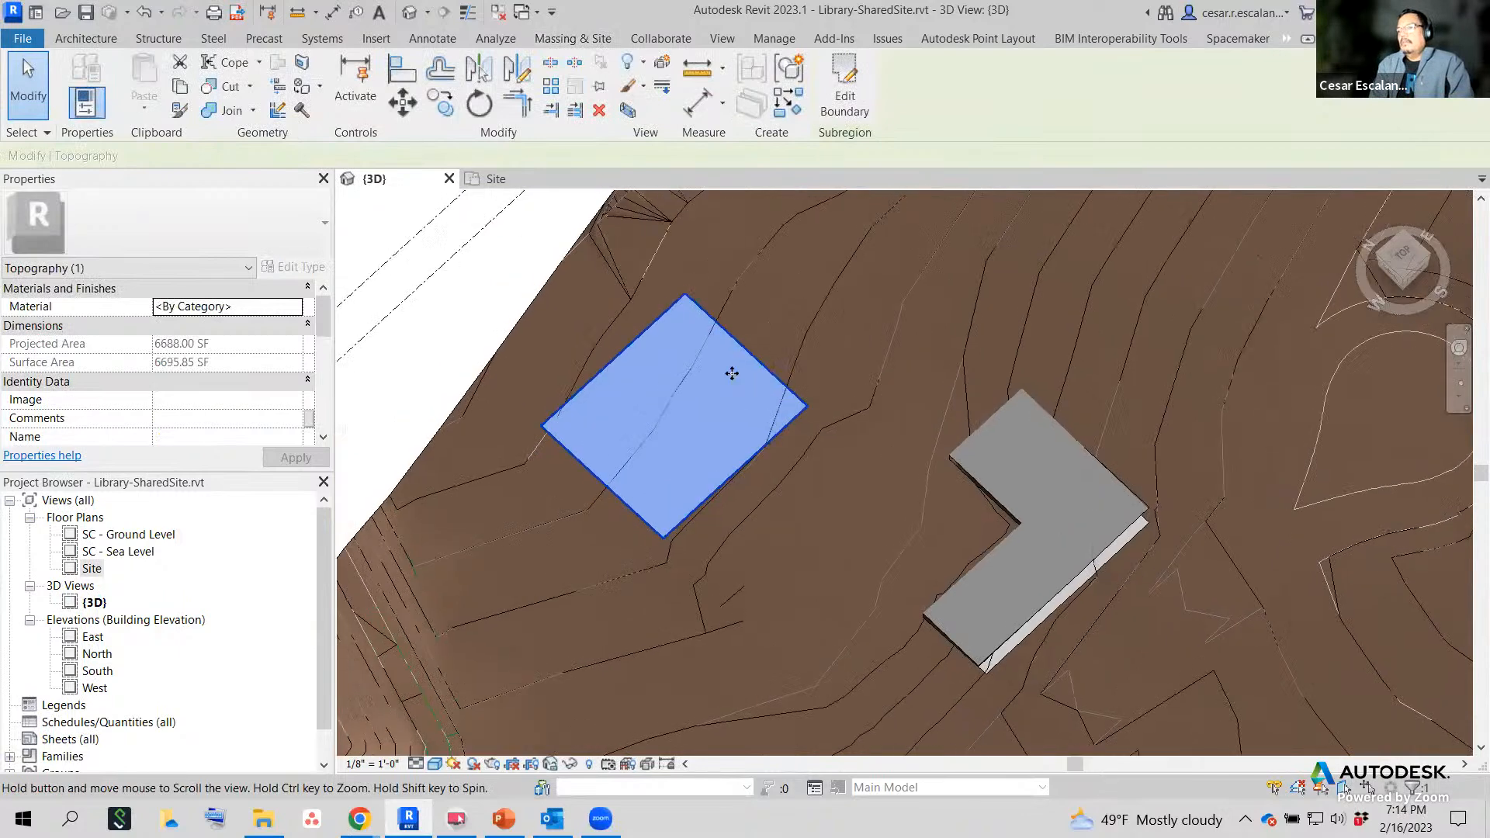
left_click(861, 99)
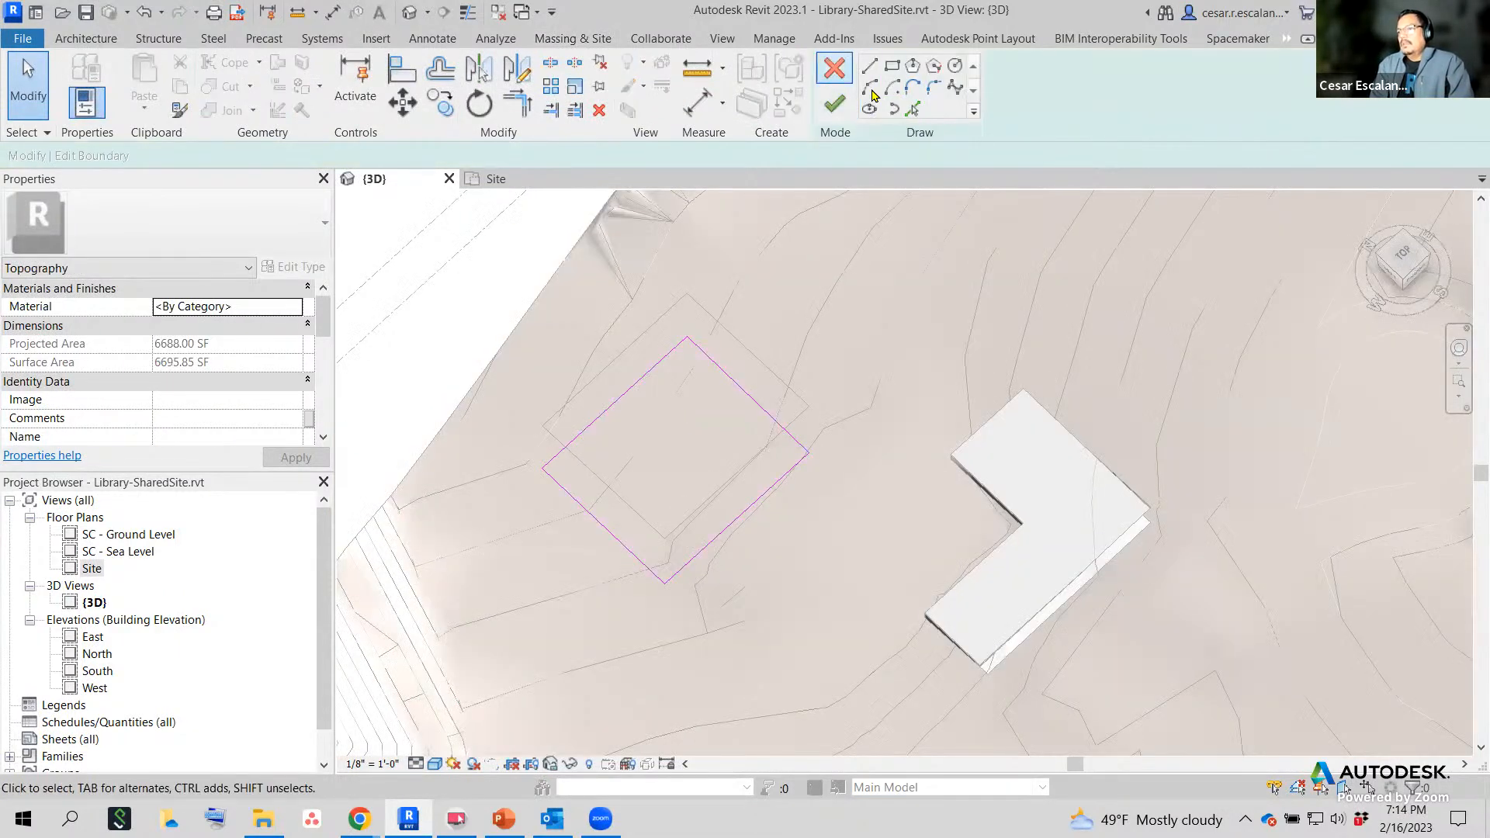
left_click(835, 70)
scroll(739, 465, "down", 2)
middle_click_drag(739, 480, 723, 380)
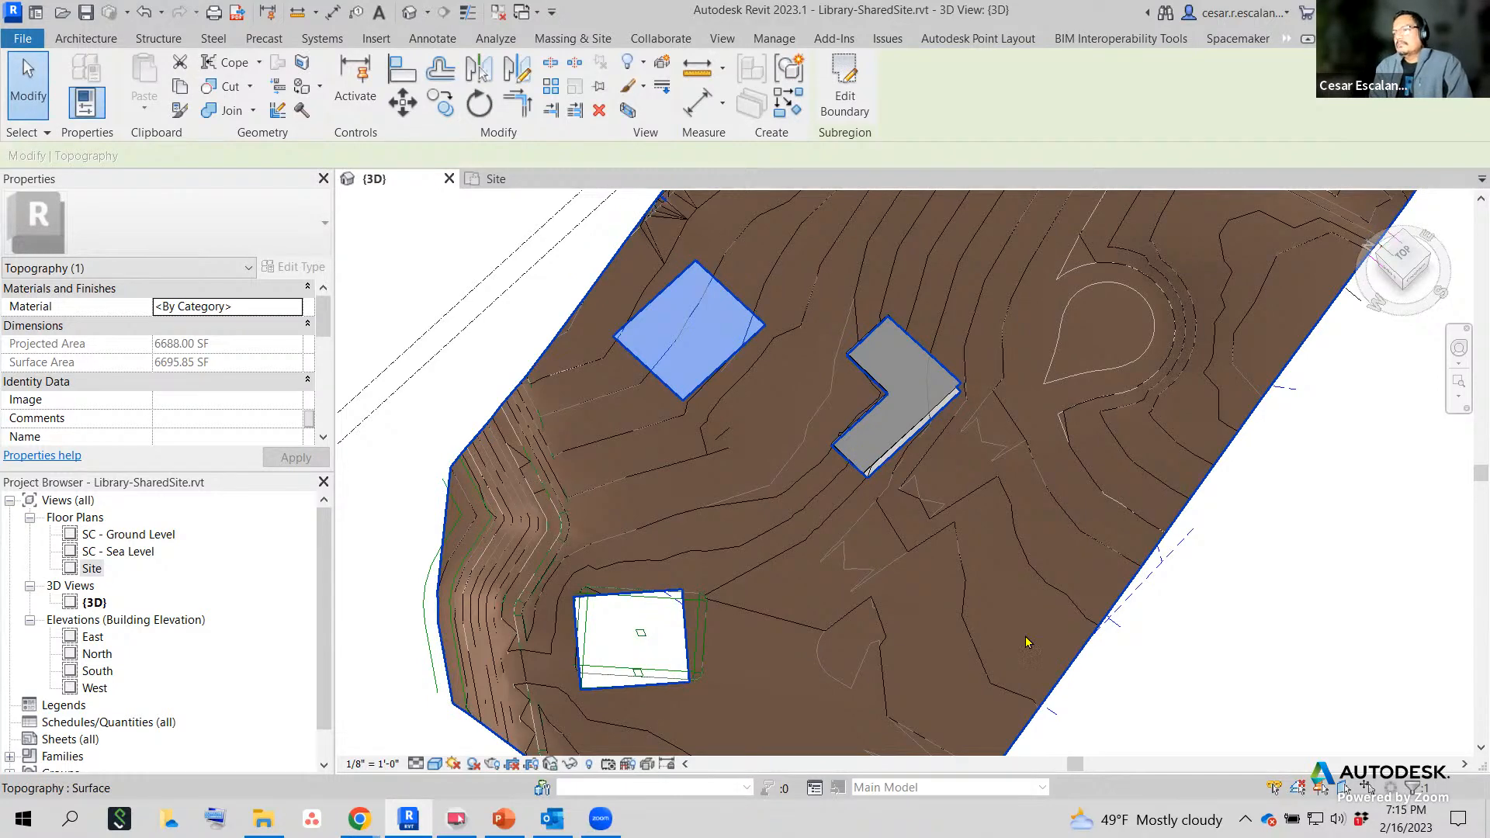
scroll(1032, 643, "down", 2)
left_click(1141, 675)
scroll(1176, 651, "up", 2)
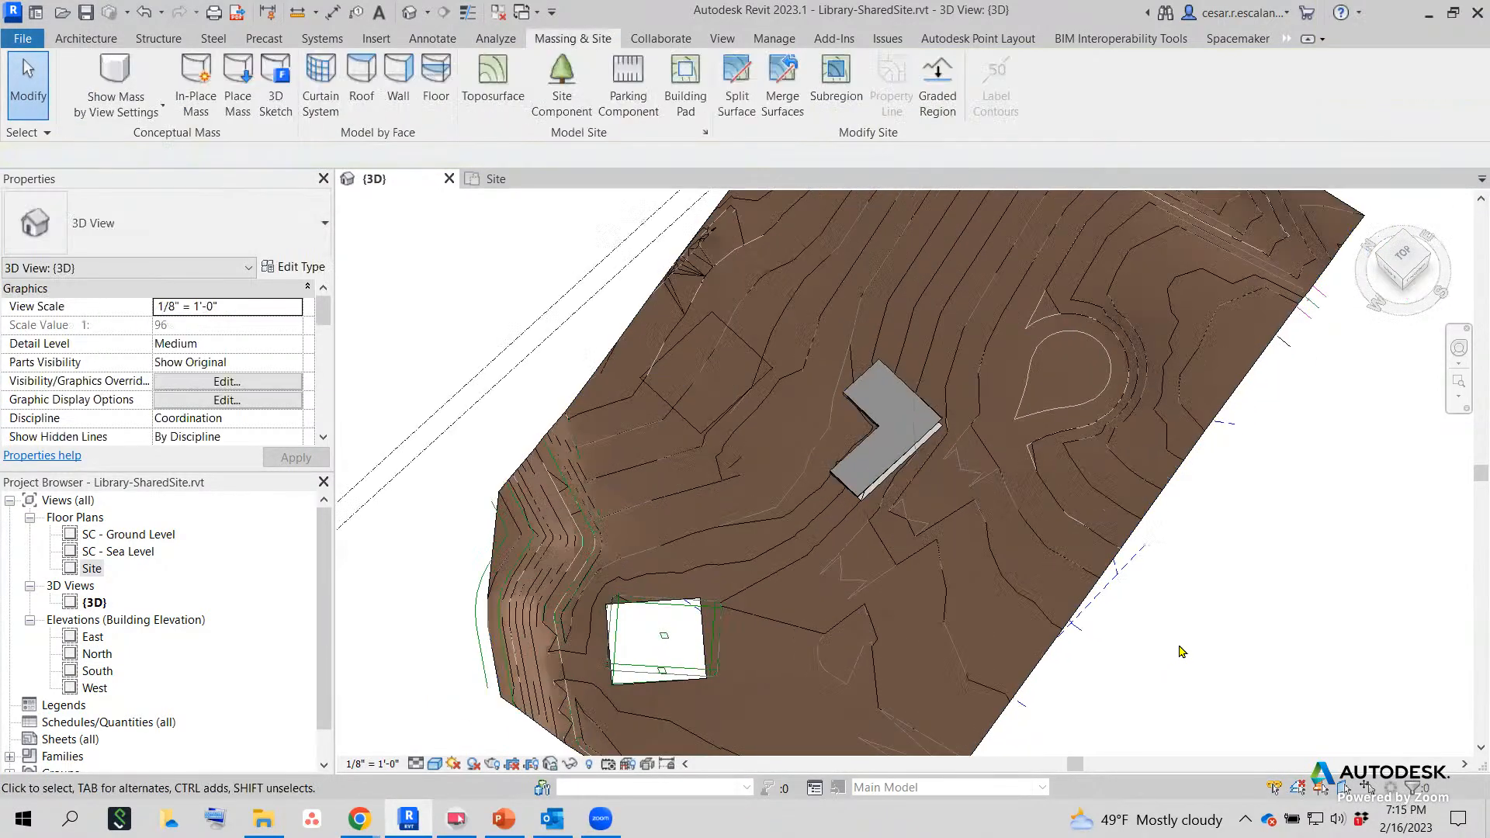
Place three Lombardy Poplar - 40' trees as site components on the toposurface behind and beside the L-shaped pad.
middle_click_drag(1098, 698, 869, 451, "shift")
scroll(897, 306, "up", 2)
middle_click_drag(930, 319, 956, 442)
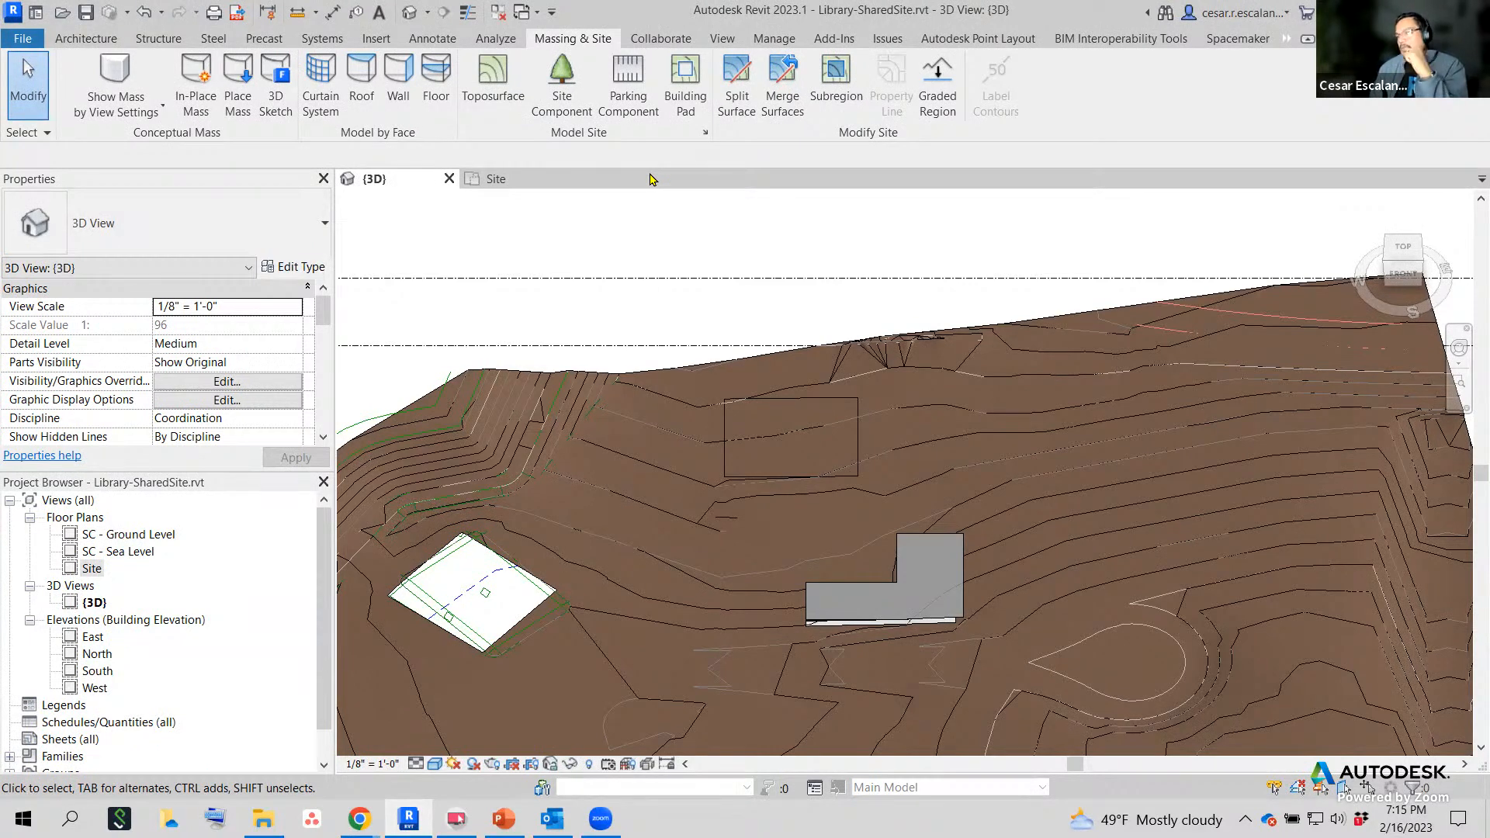
left_click(562, 86)
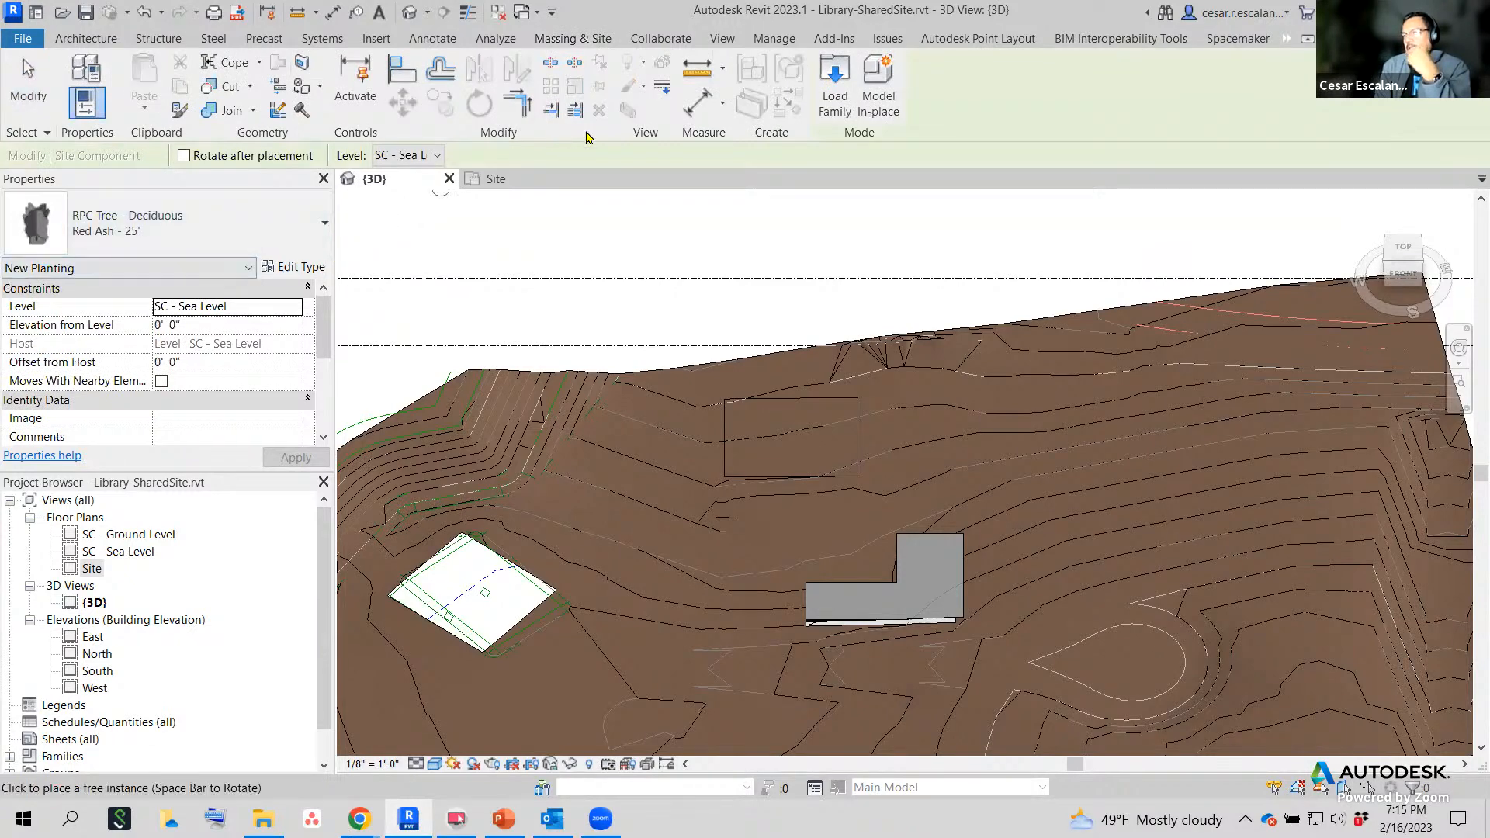
left_click(260, 243)
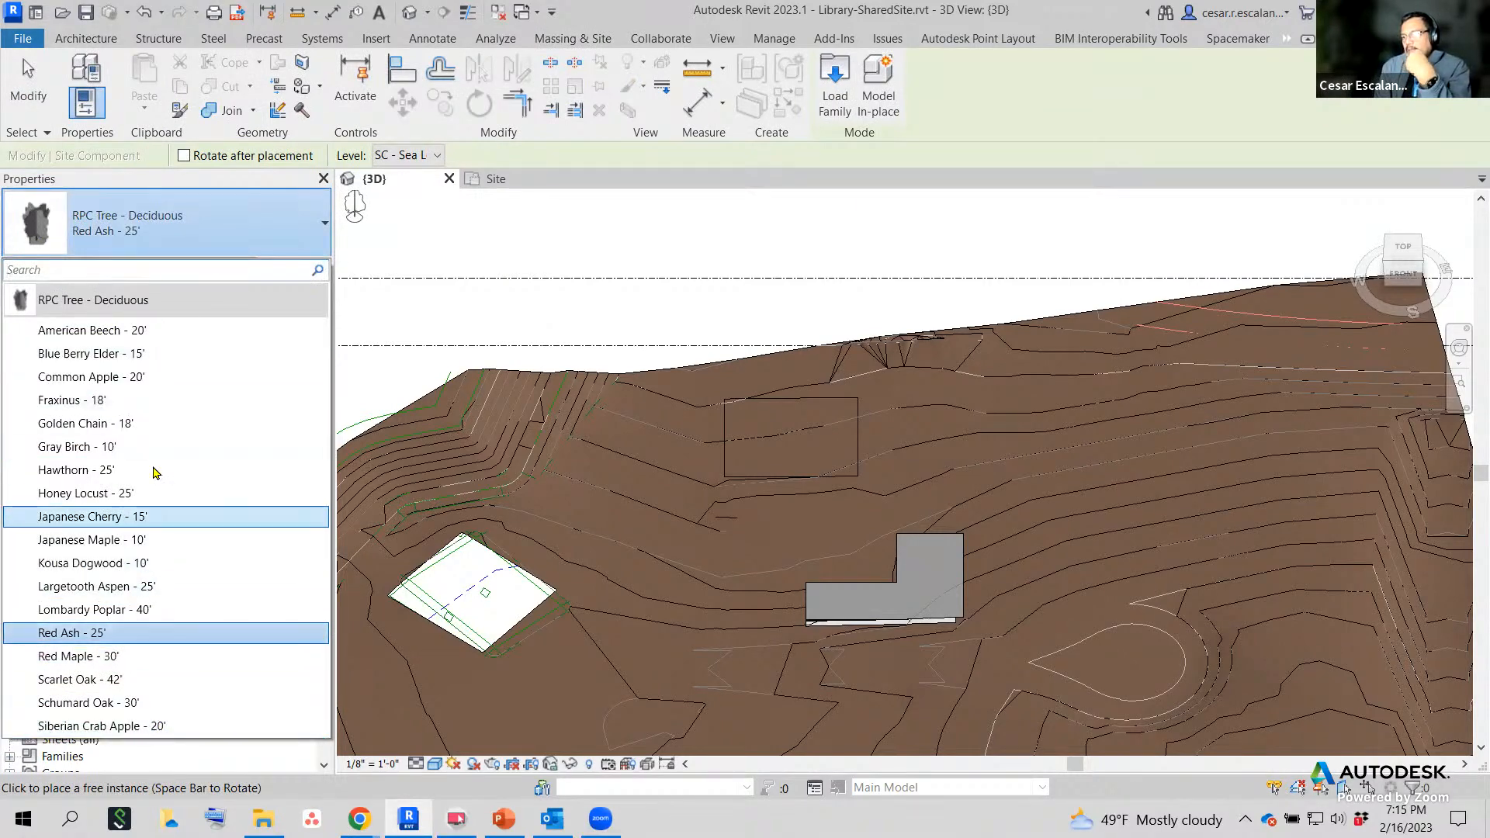
left_click(143, 610)
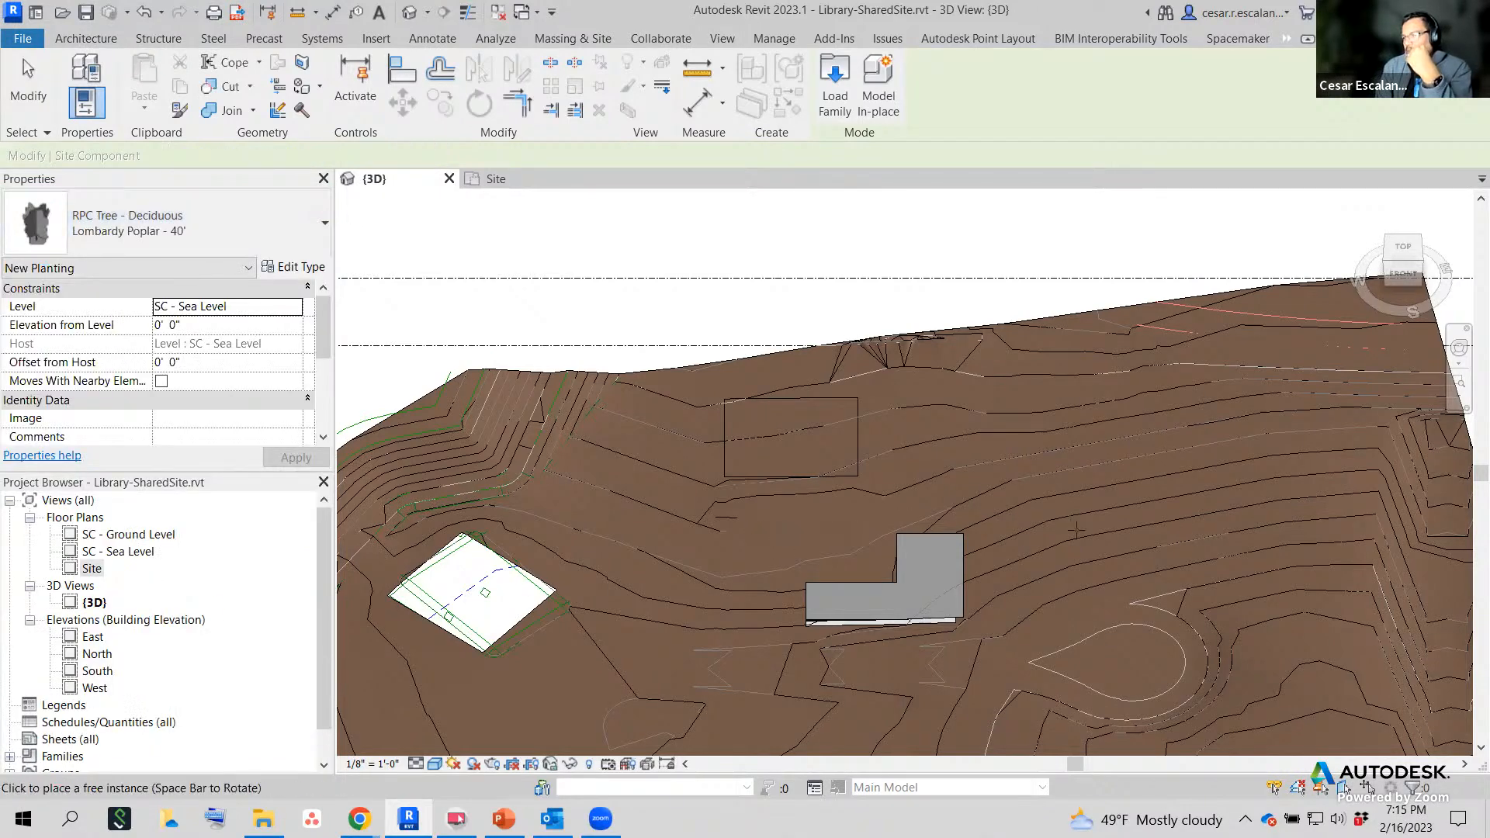
left_click(804, 538)
scroll(890, 499, "up", 3)
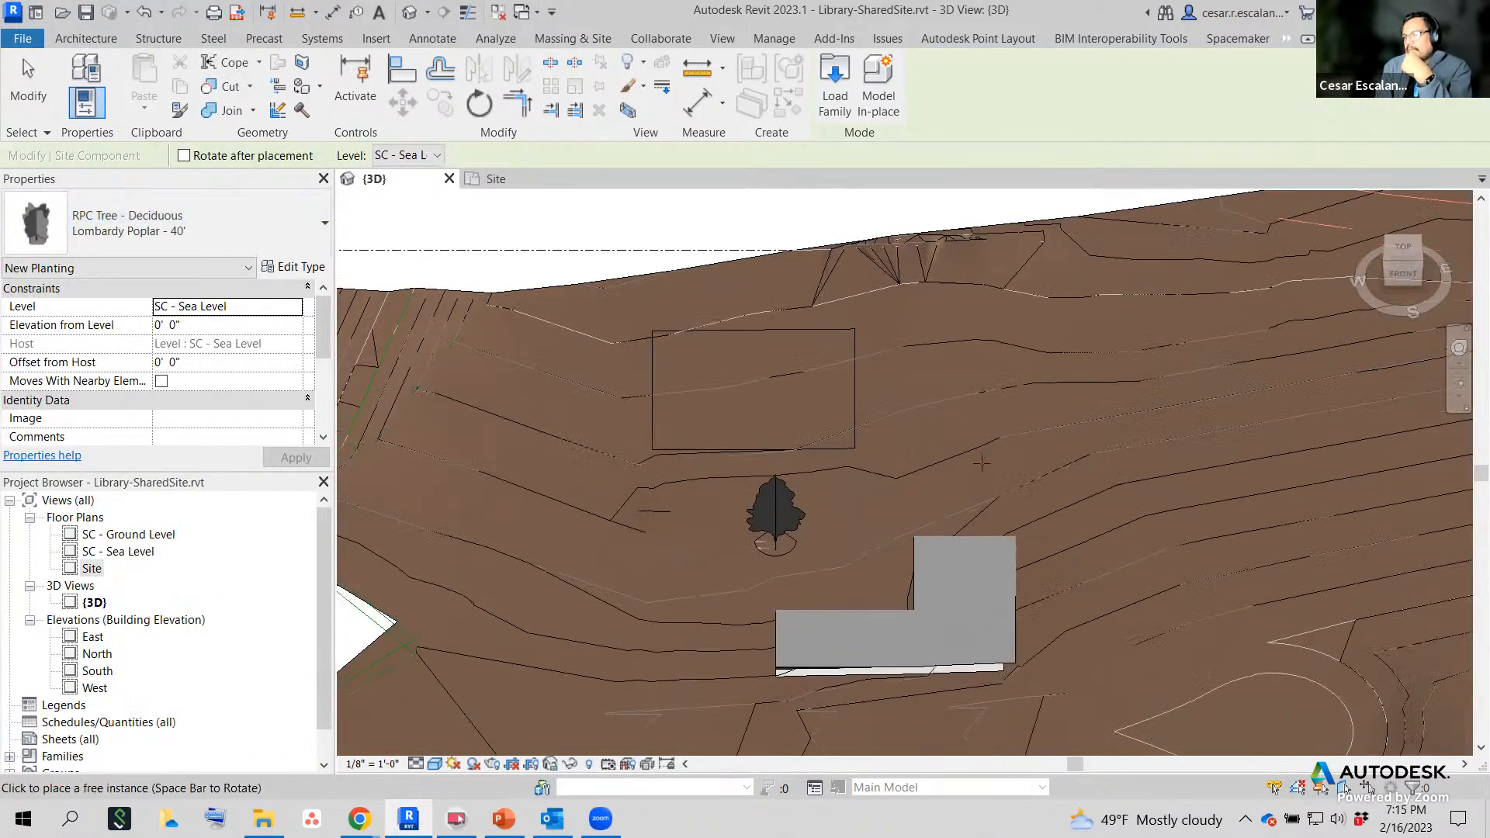
left_click(889, 501)
left_click(1145, 487)
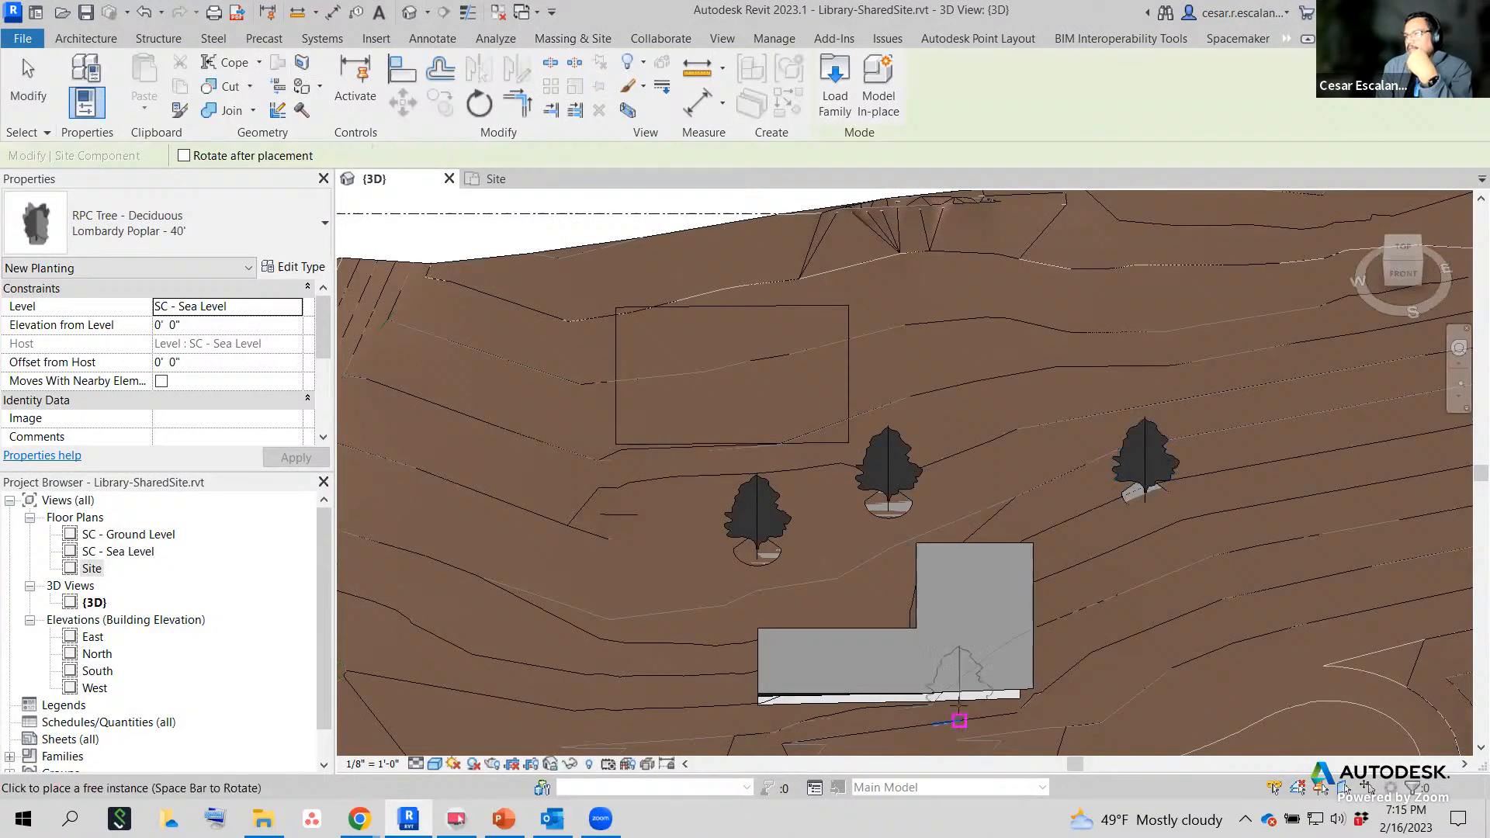
Place a fourth Lombardy Poplar - 40' tree west of the rectangular subregion and end site component placement.
left_click(183, 225)
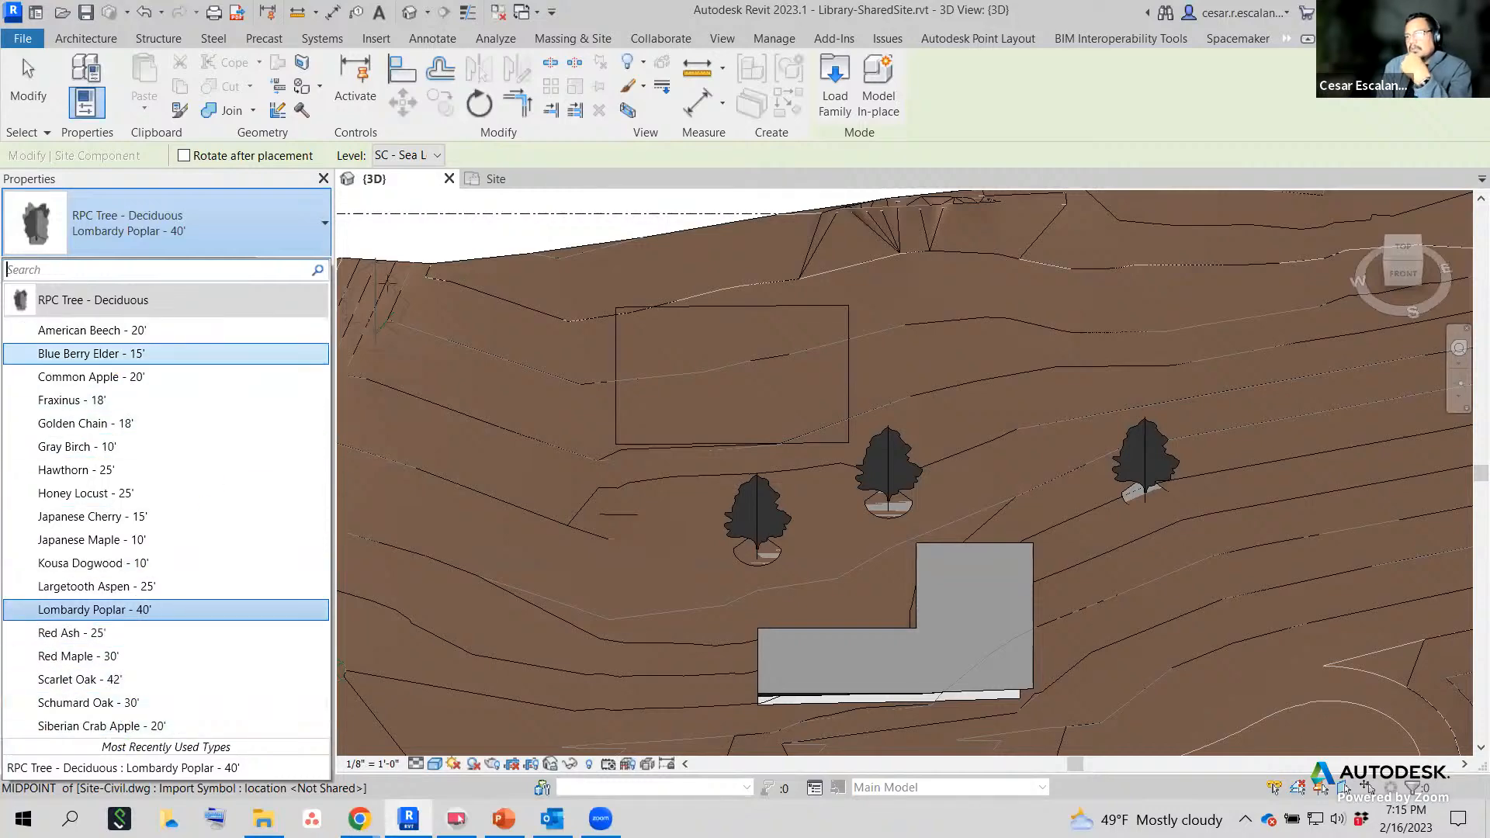
left_click(488, 212)
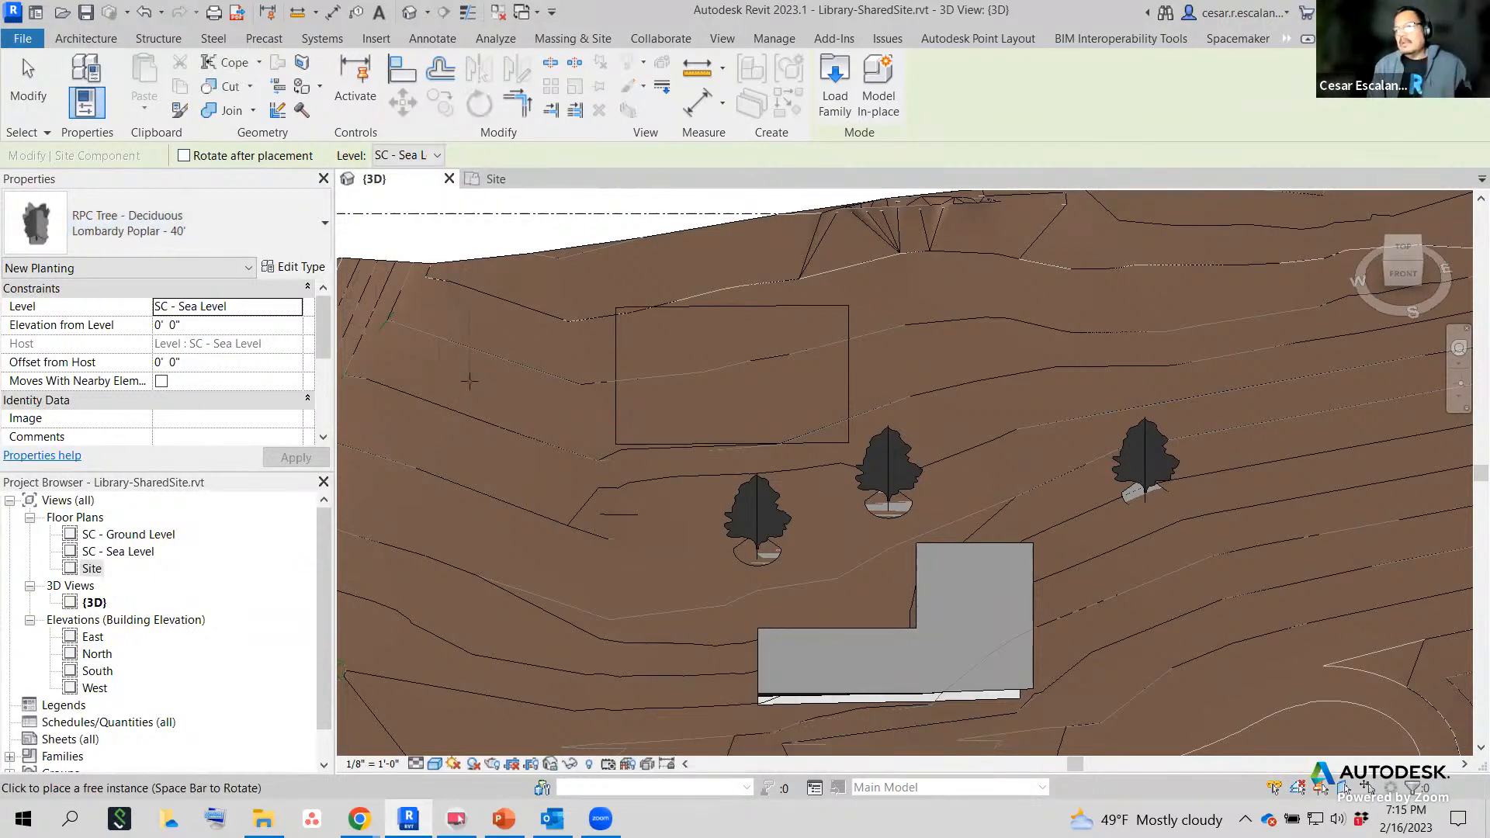
left_click(533, 318)
key("Escape")
key("Escape")
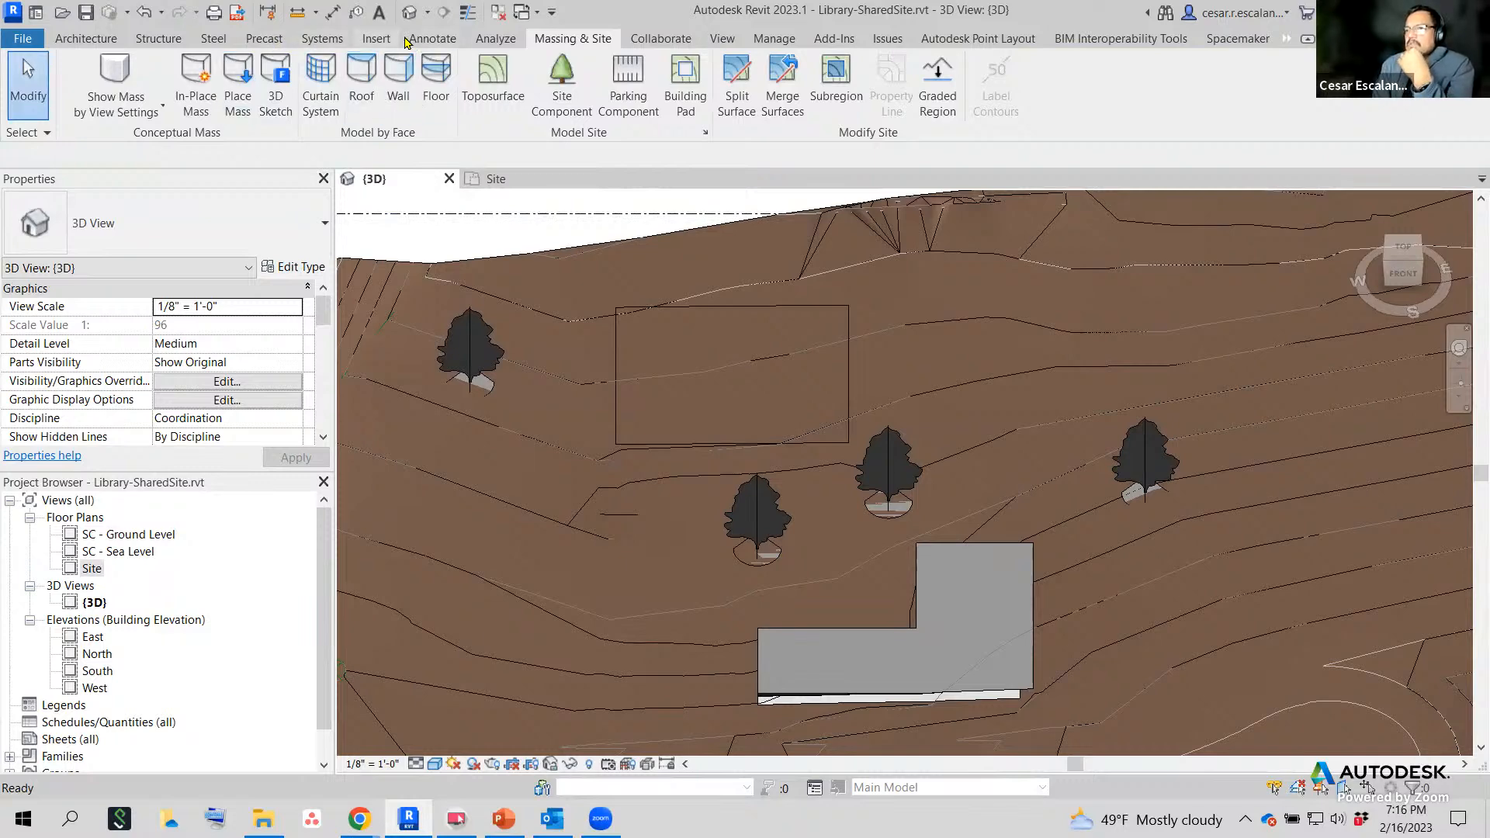
left_click(469, 336)
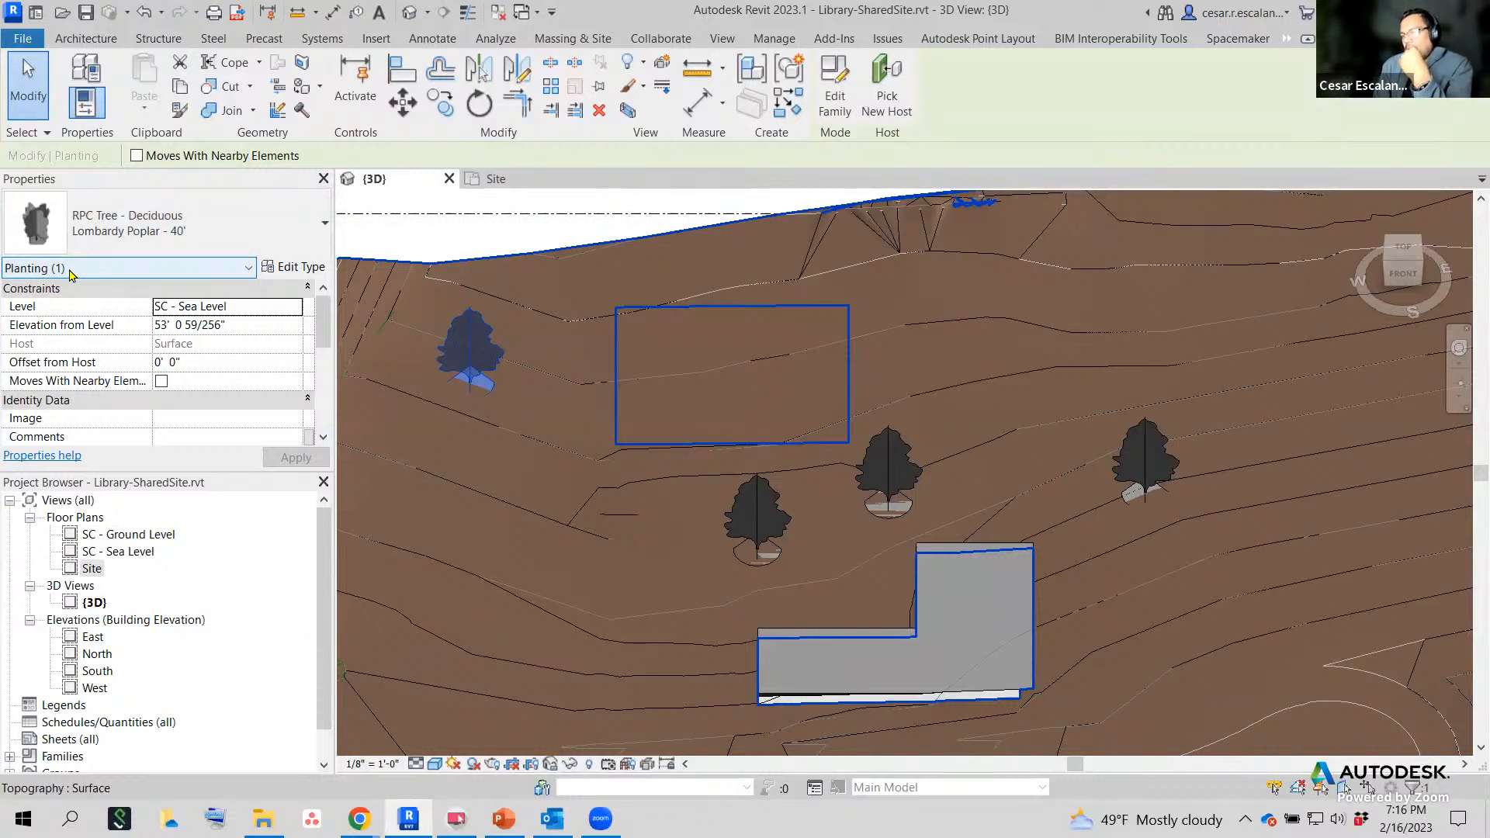
left_click(383, 42)
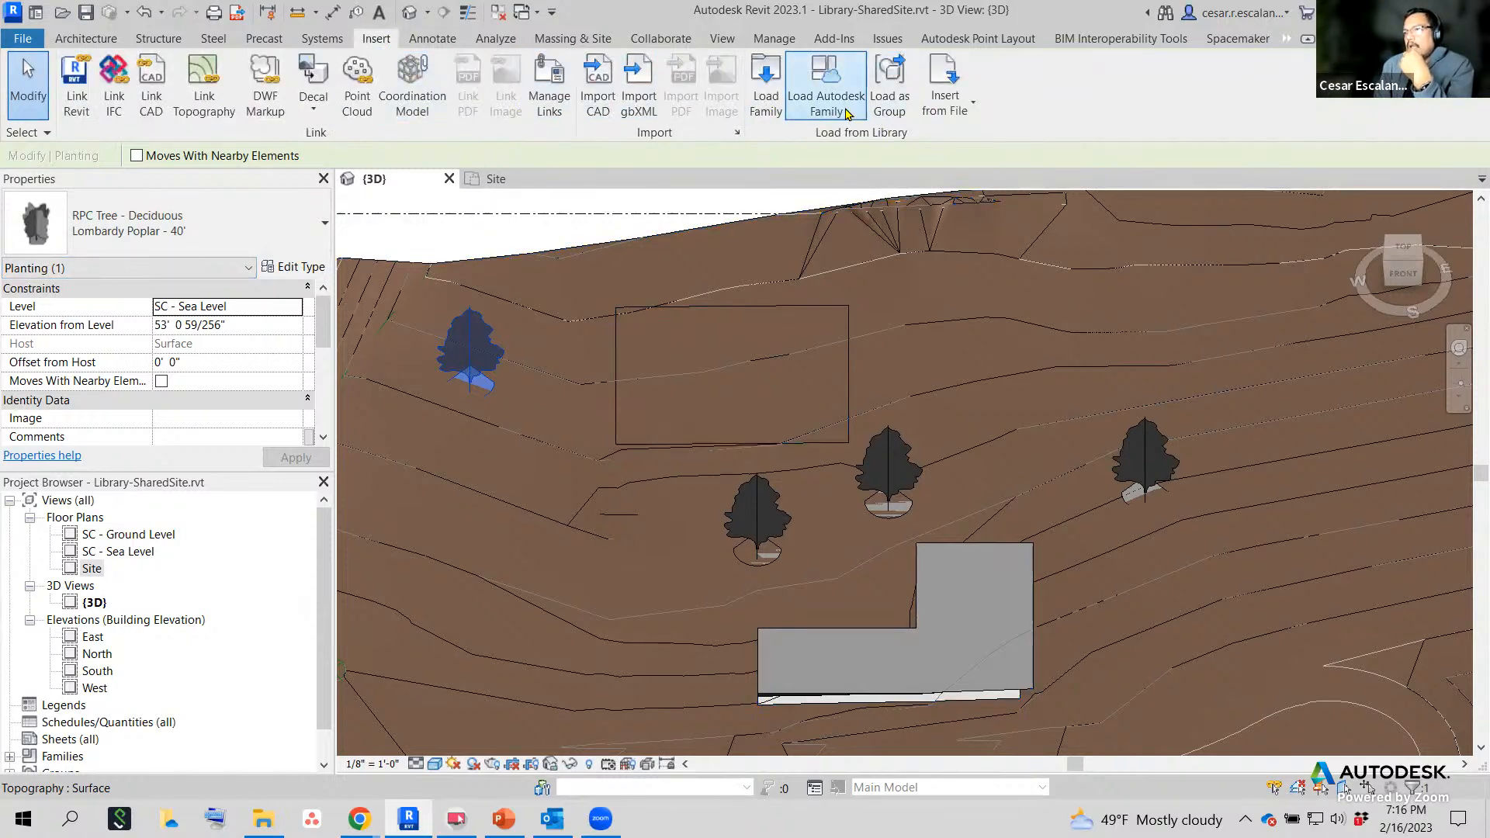
left_click(826, 87)
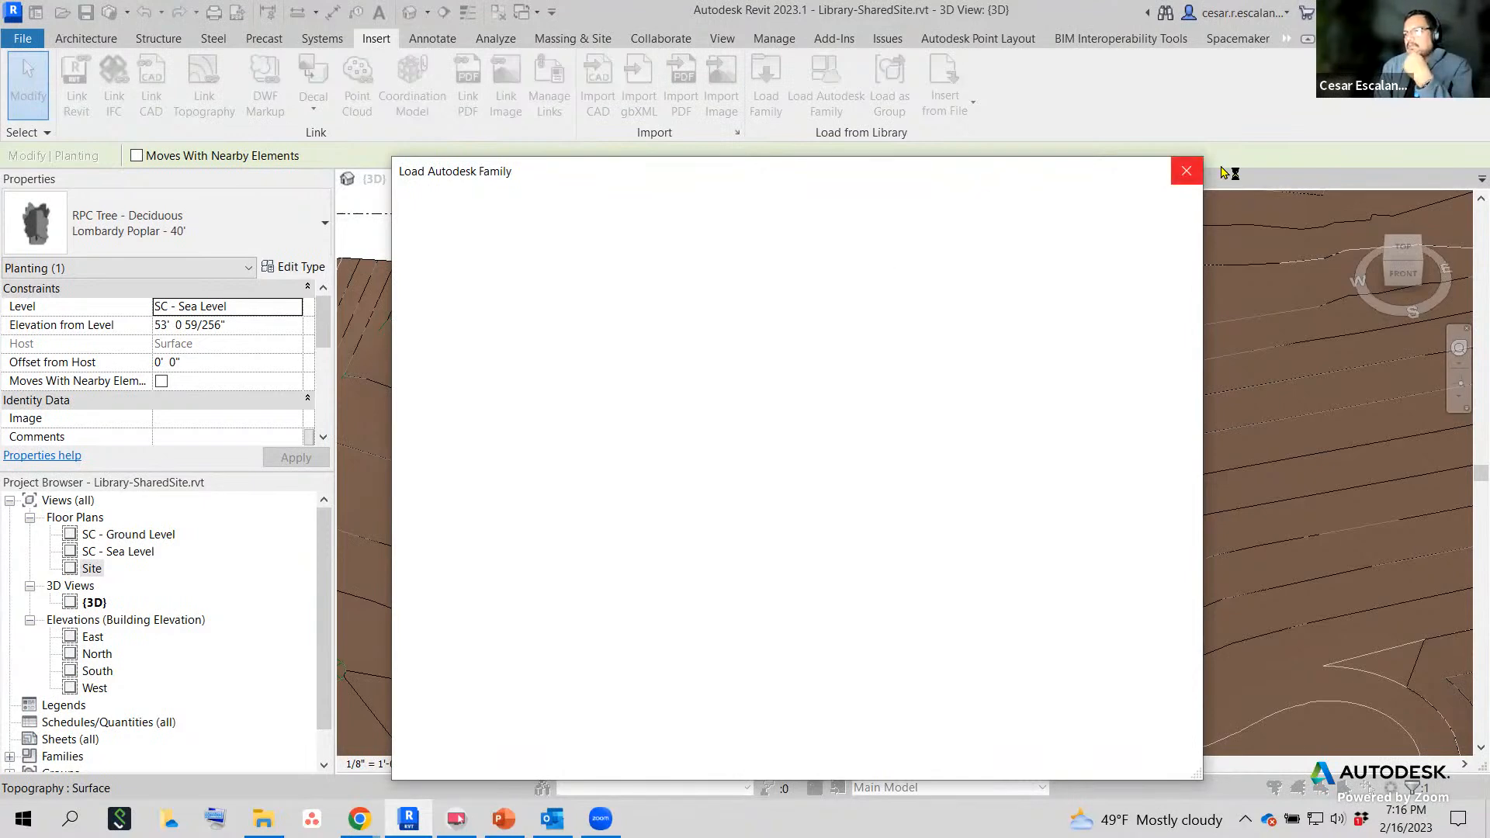
left_click(1187, 171)
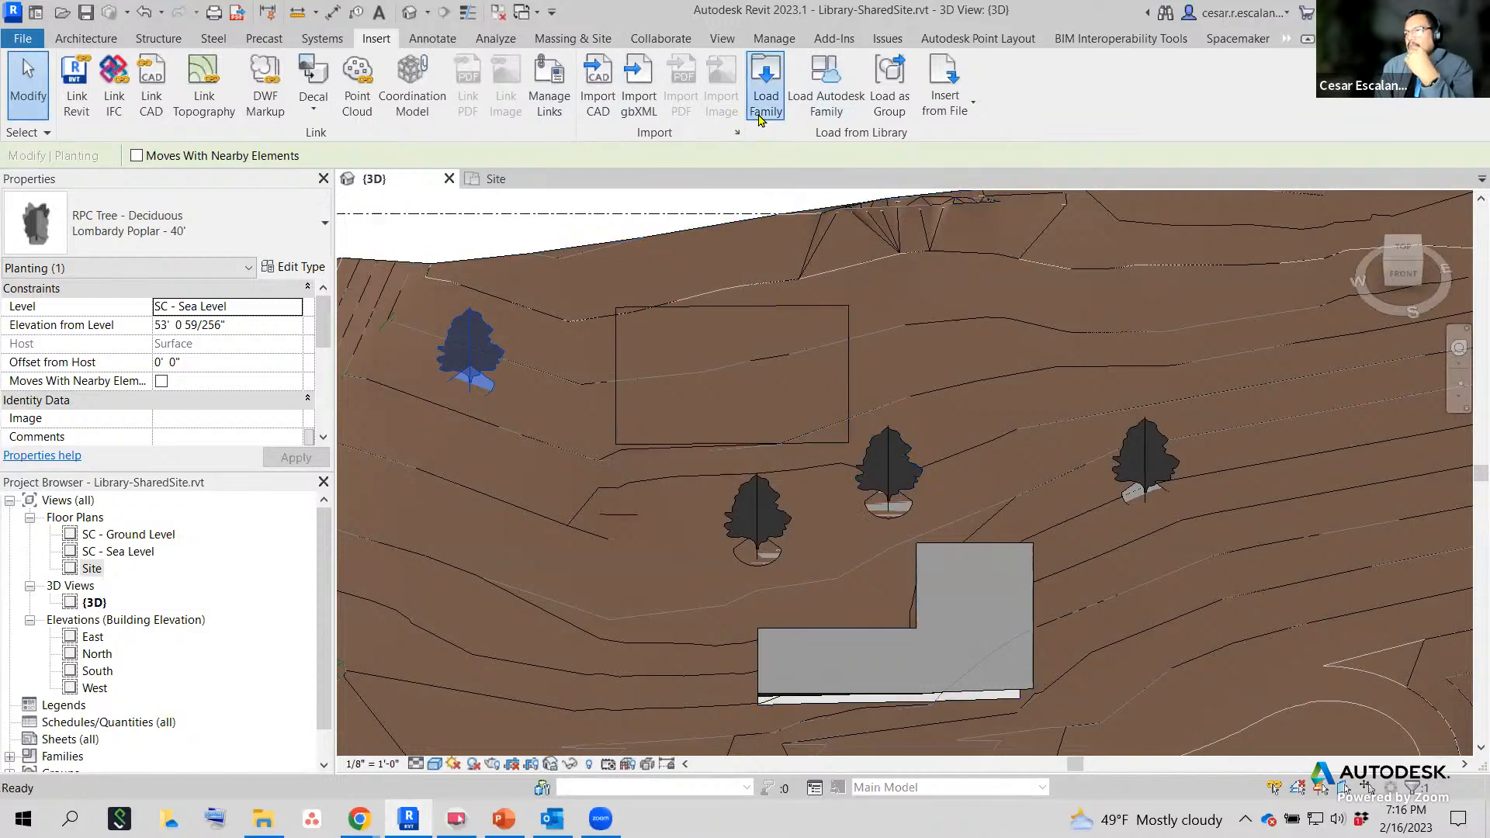
Load the Van.rfa family from the Entourage folder of the English-Imperial library.
left_click(765, 85)
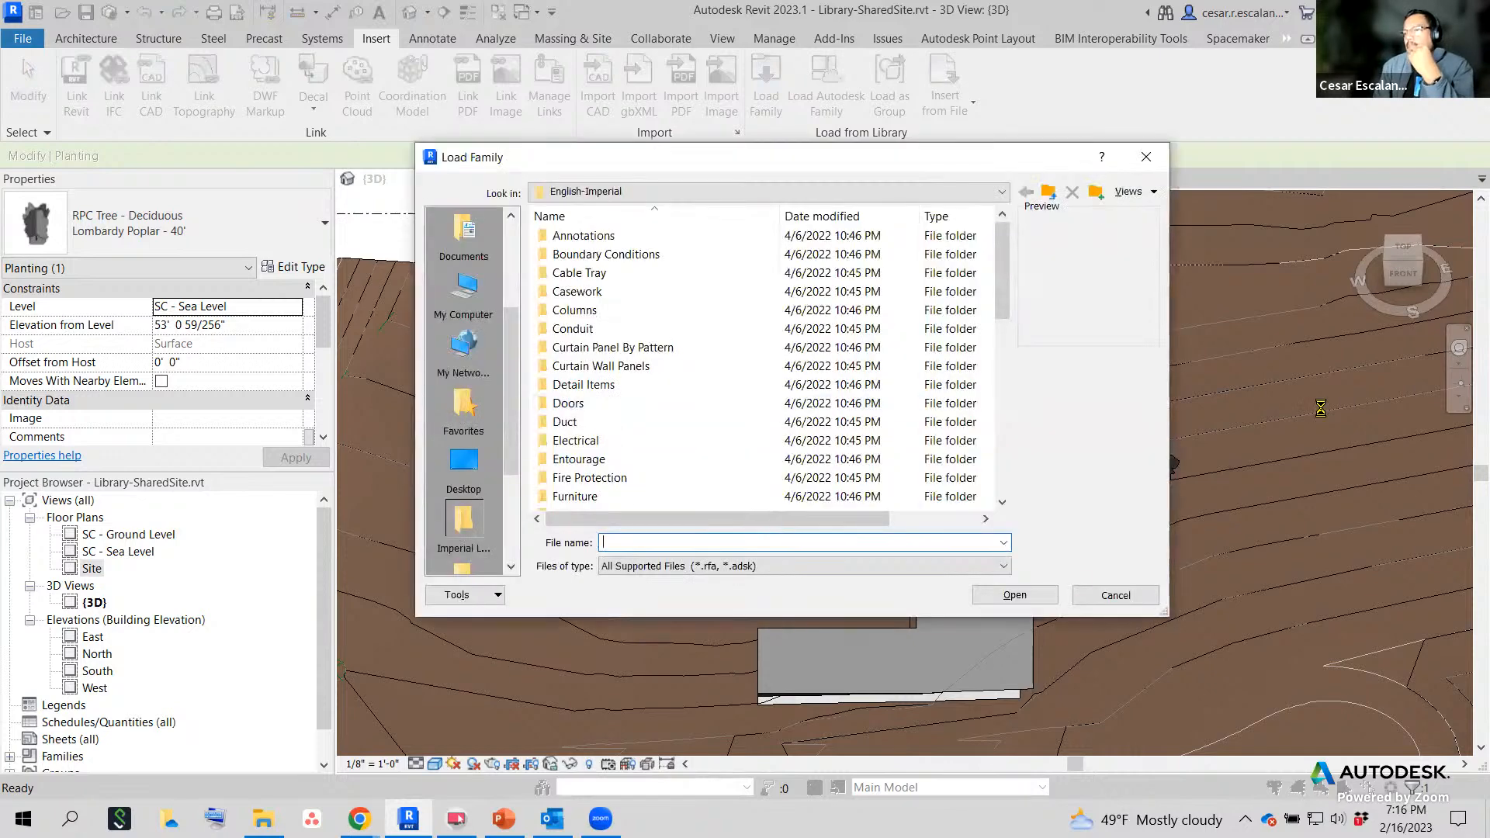
left_click_drag(1003, 271, 1003, 312)
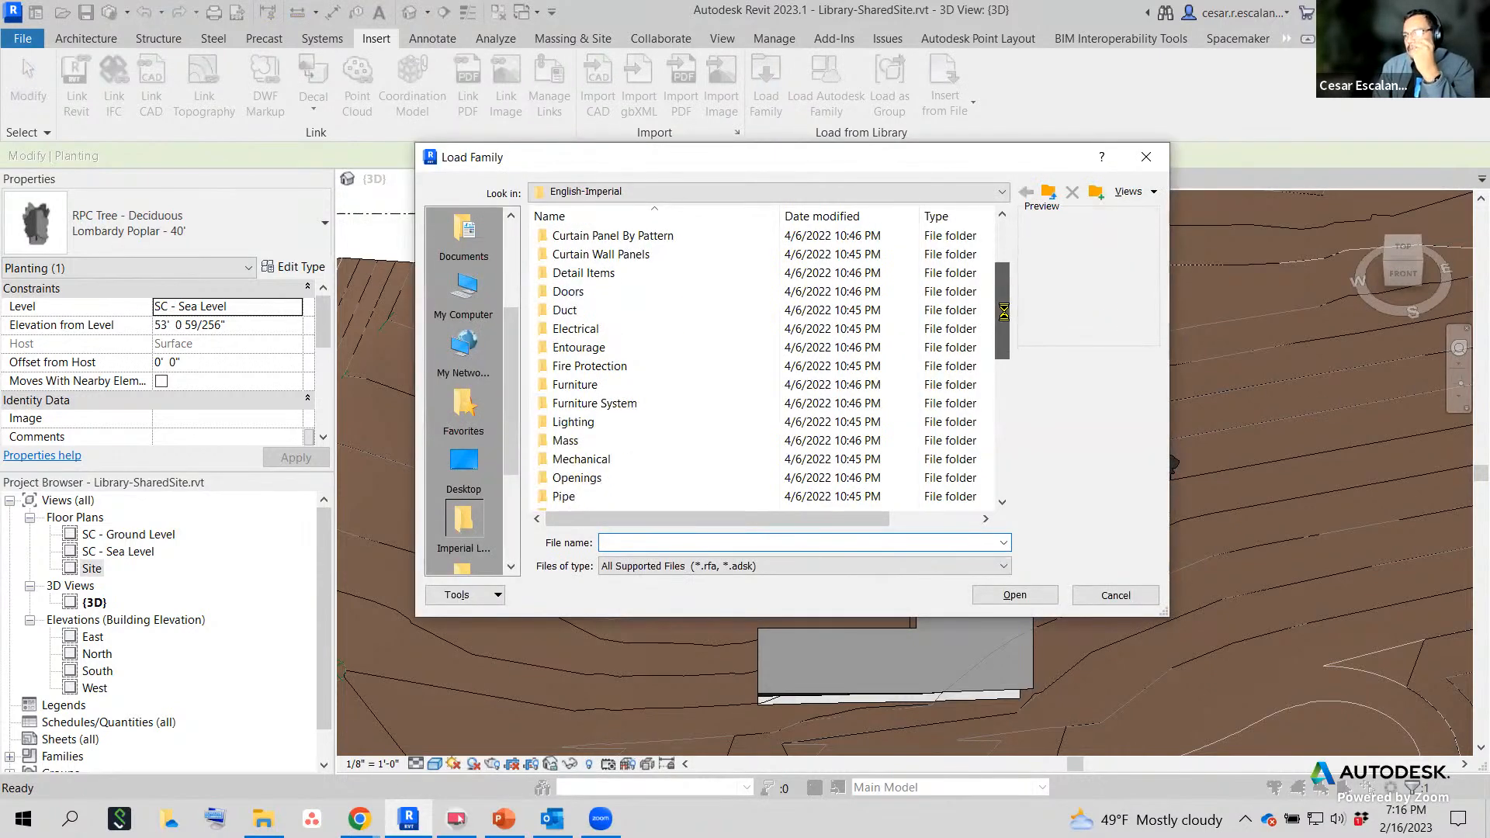
double_click(601, 346)
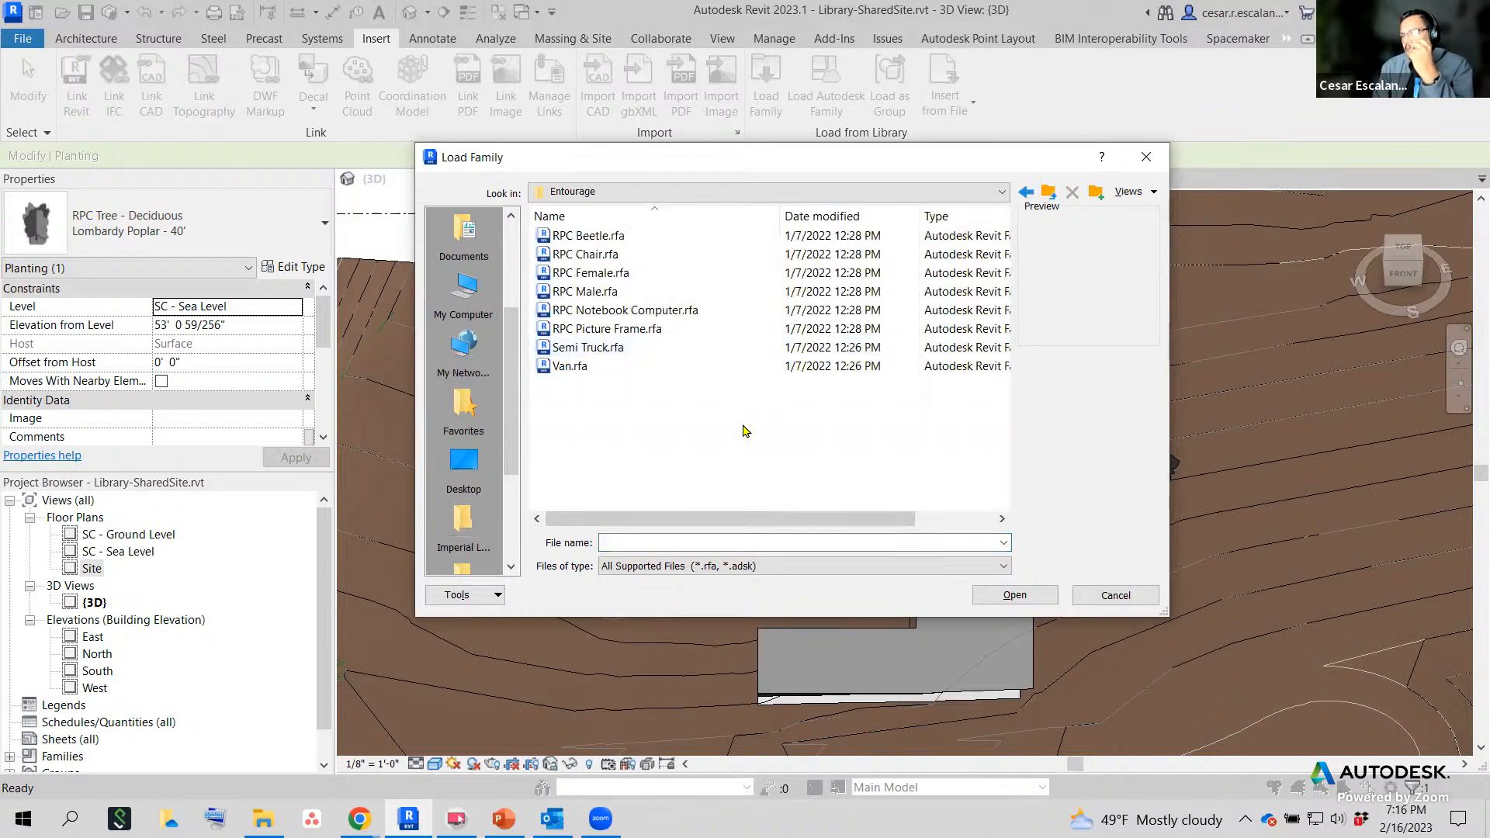
left_click(572, 367)
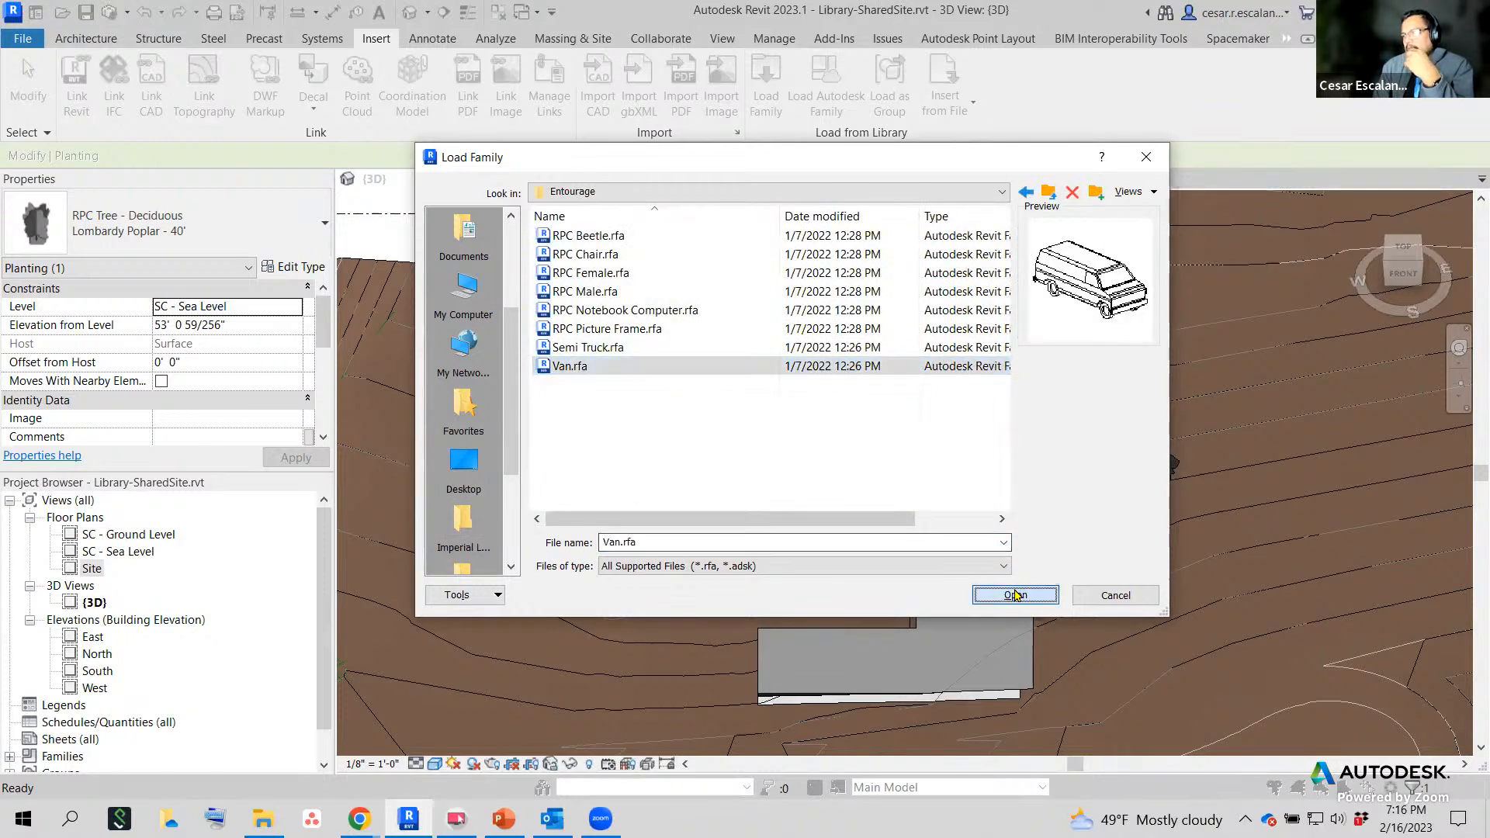
left_click(1014, 595)
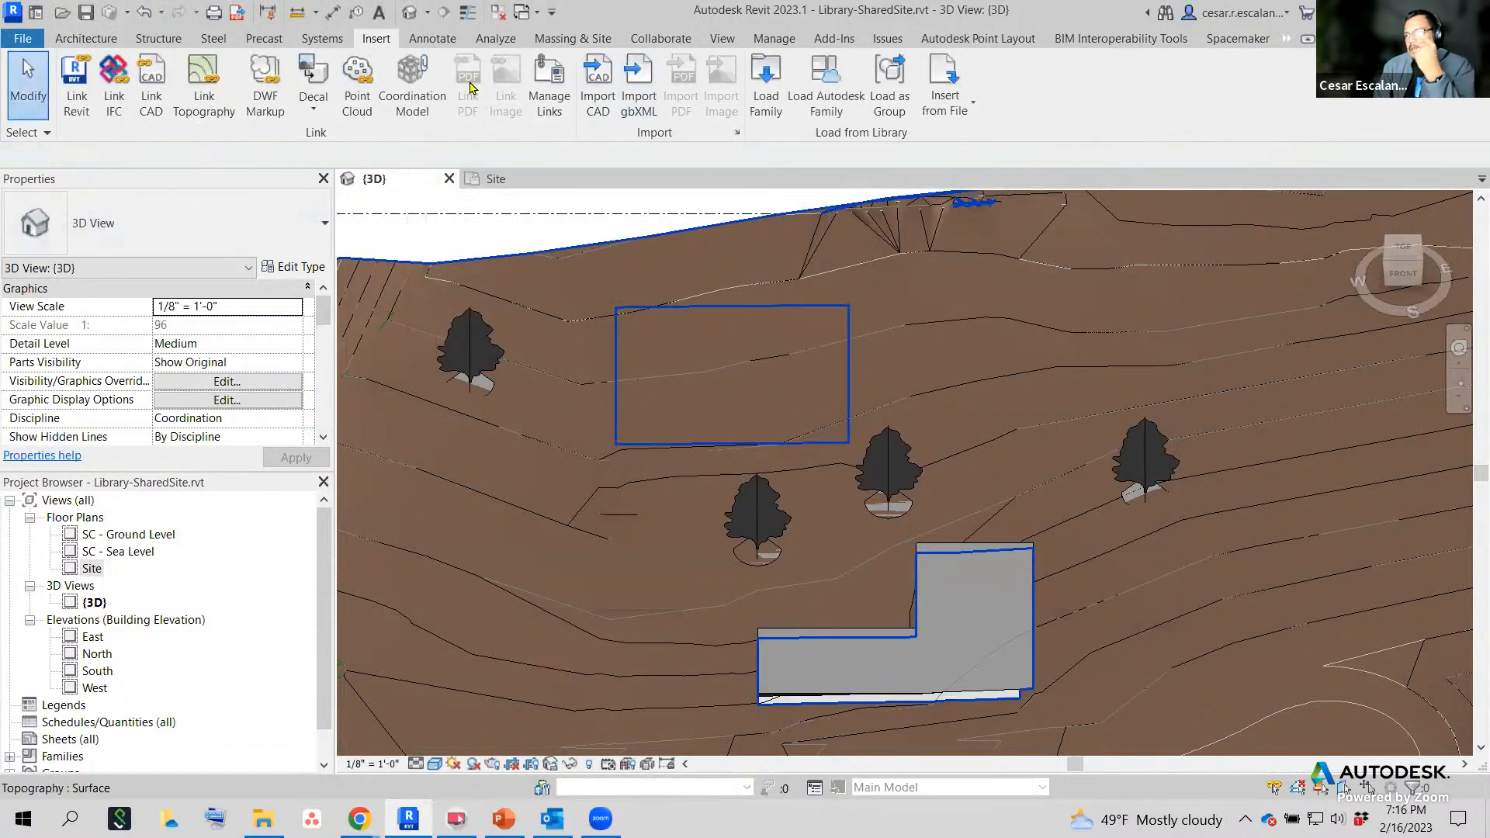
Place one Delivery Van as a site component on the toposurface, west of the tree behind the L-shaped pad, and end placement.
left_click(570, 38)
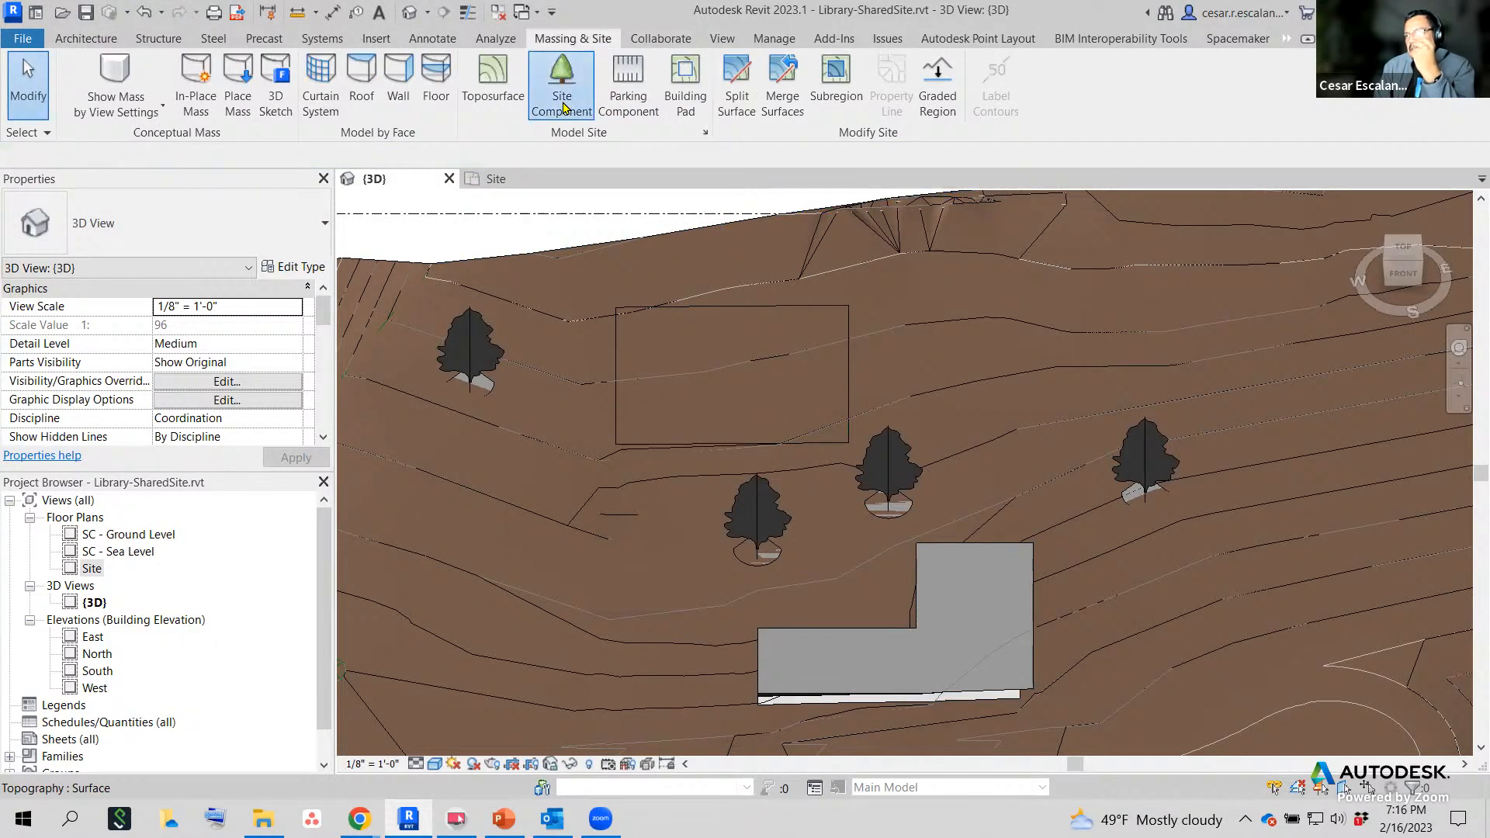
left_click(563, 106)
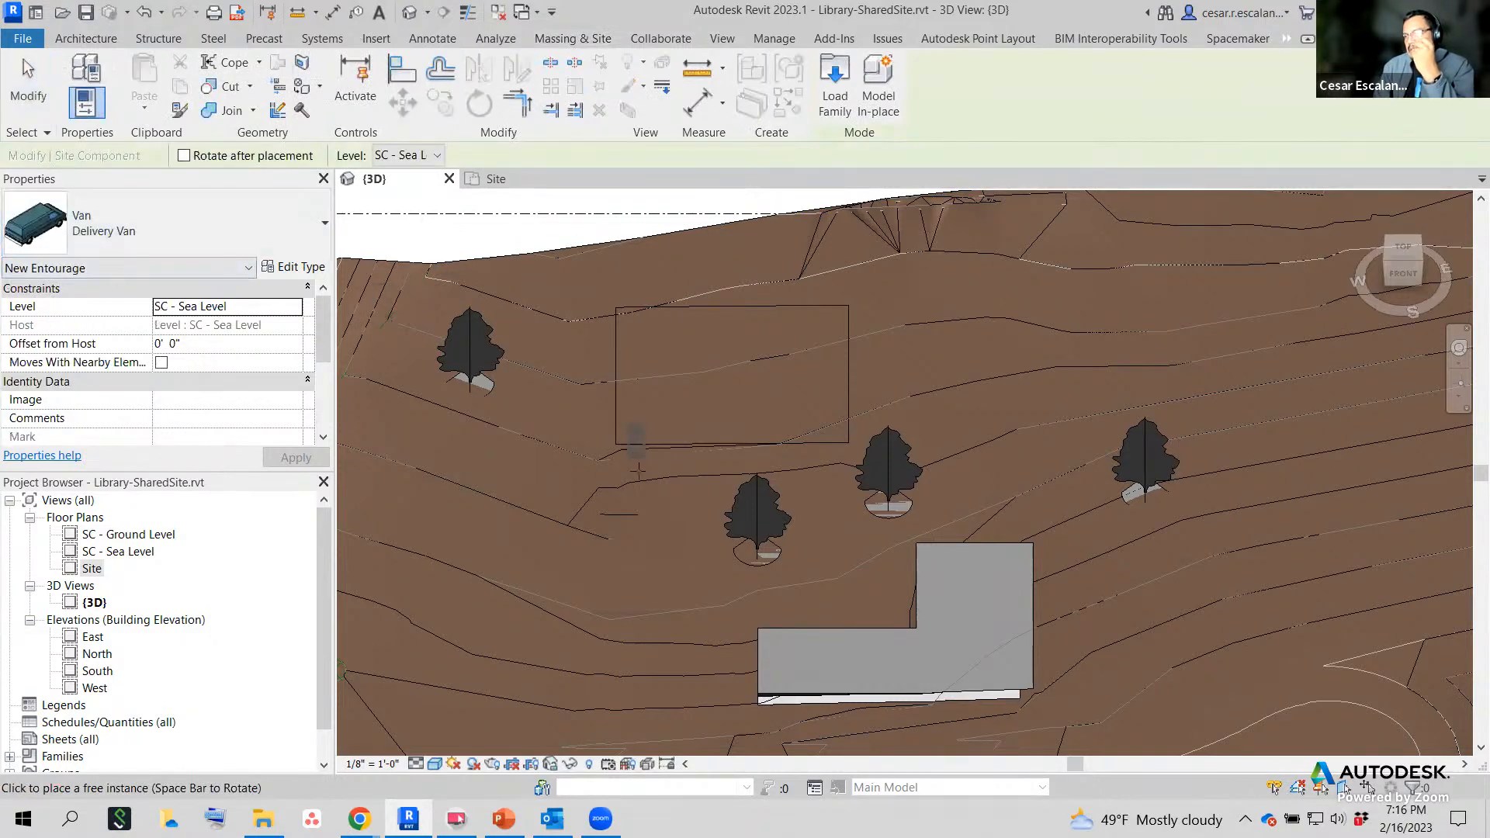
scroll(644, 539, "up", 4)
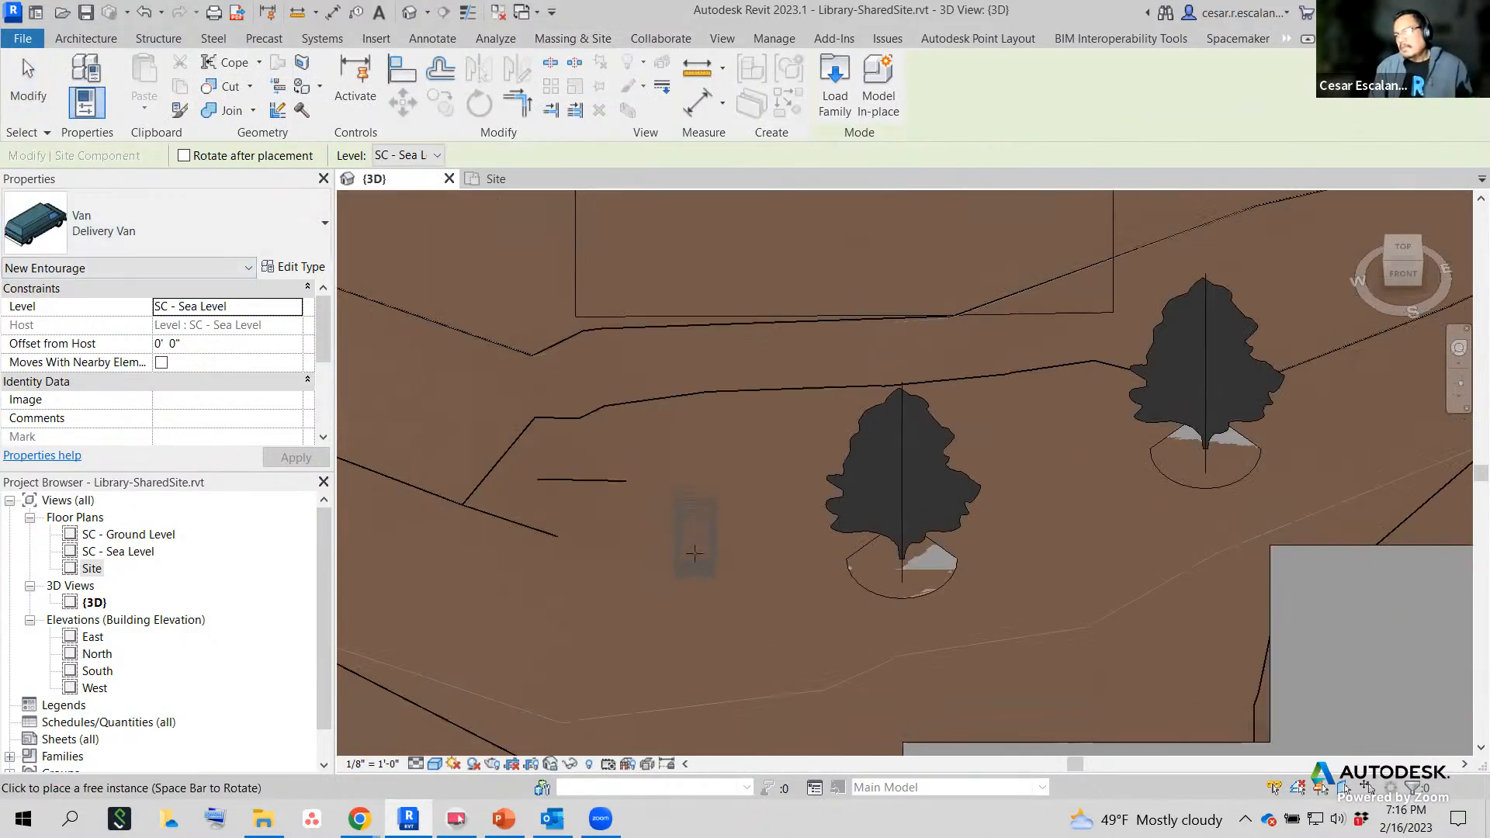
middle_click_drag(1282, 458, 1121, 462)
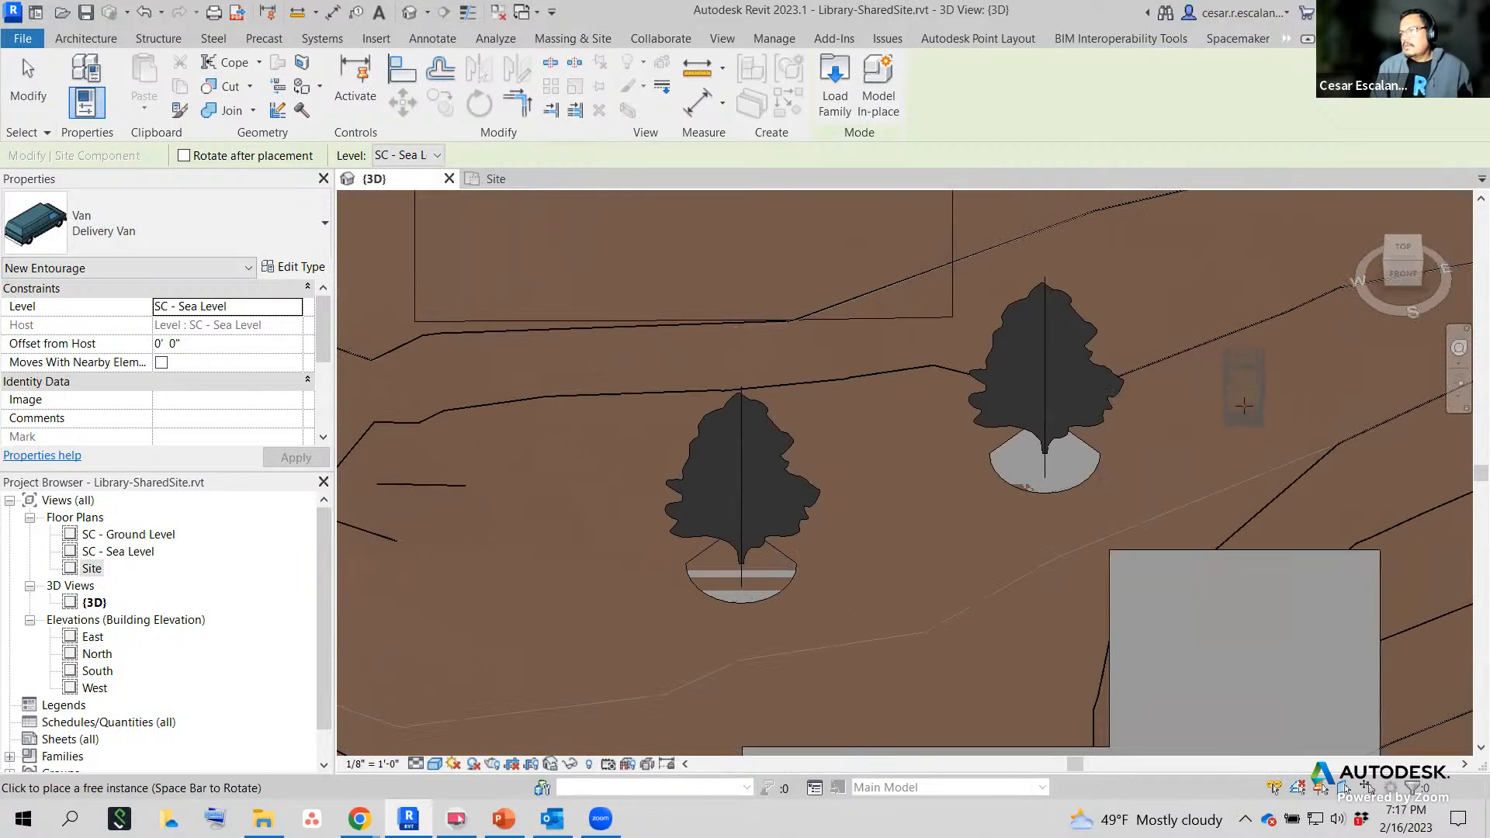
left_click(514, 567)
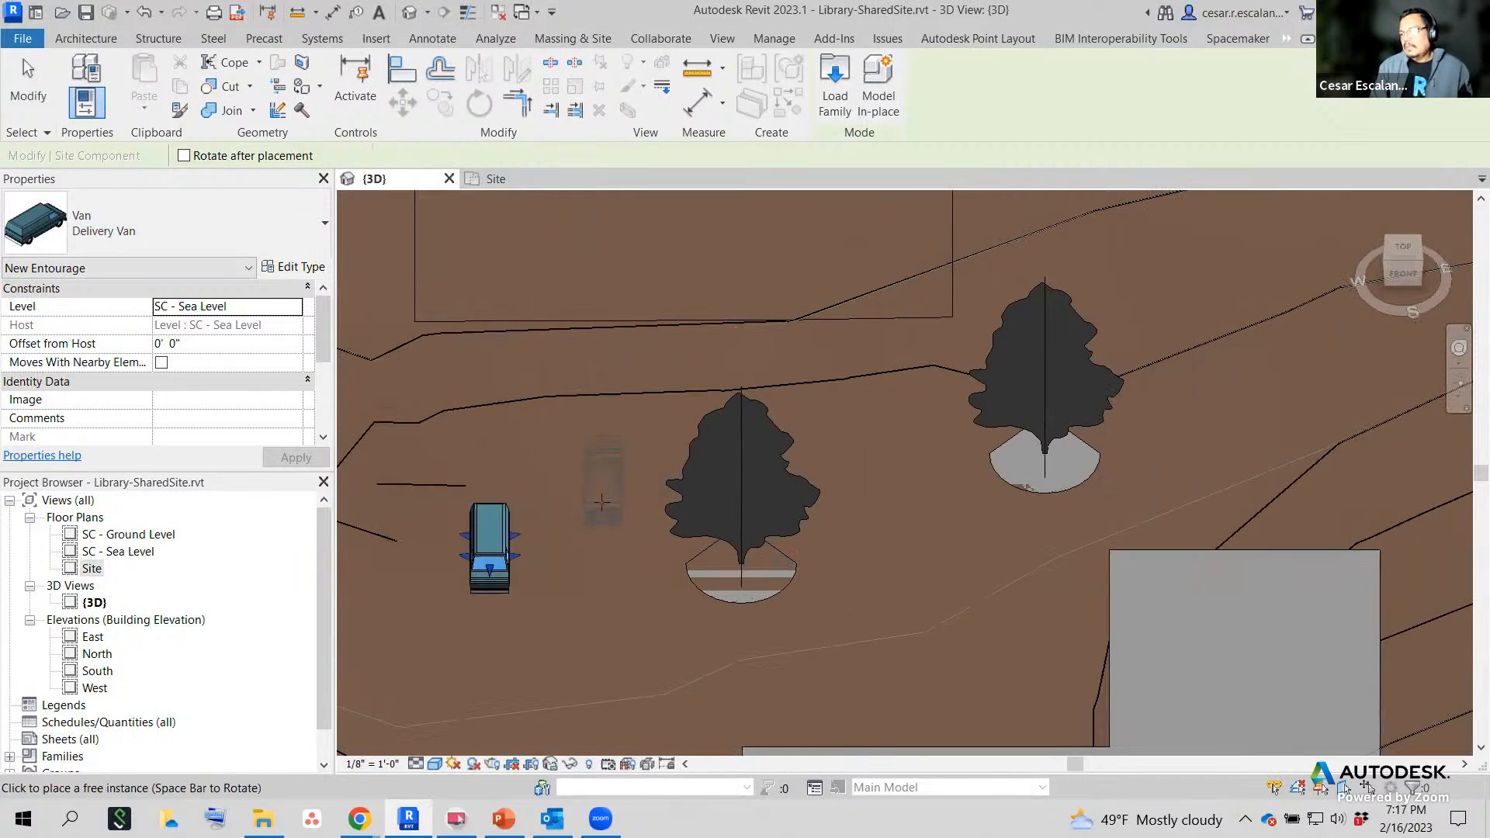
key("Escape")
key("Escape")
Examine the placed delivery van up close from an angled 3D view, checking how it sits on the toposurface.
left_click(576, 602)
middle_click_drag(577, 601, 376, 473, "shift")
scroll(815, 466, "up", 3)
middle_click_drag(848, 455, 758, 622, "shift")
key("Escape")
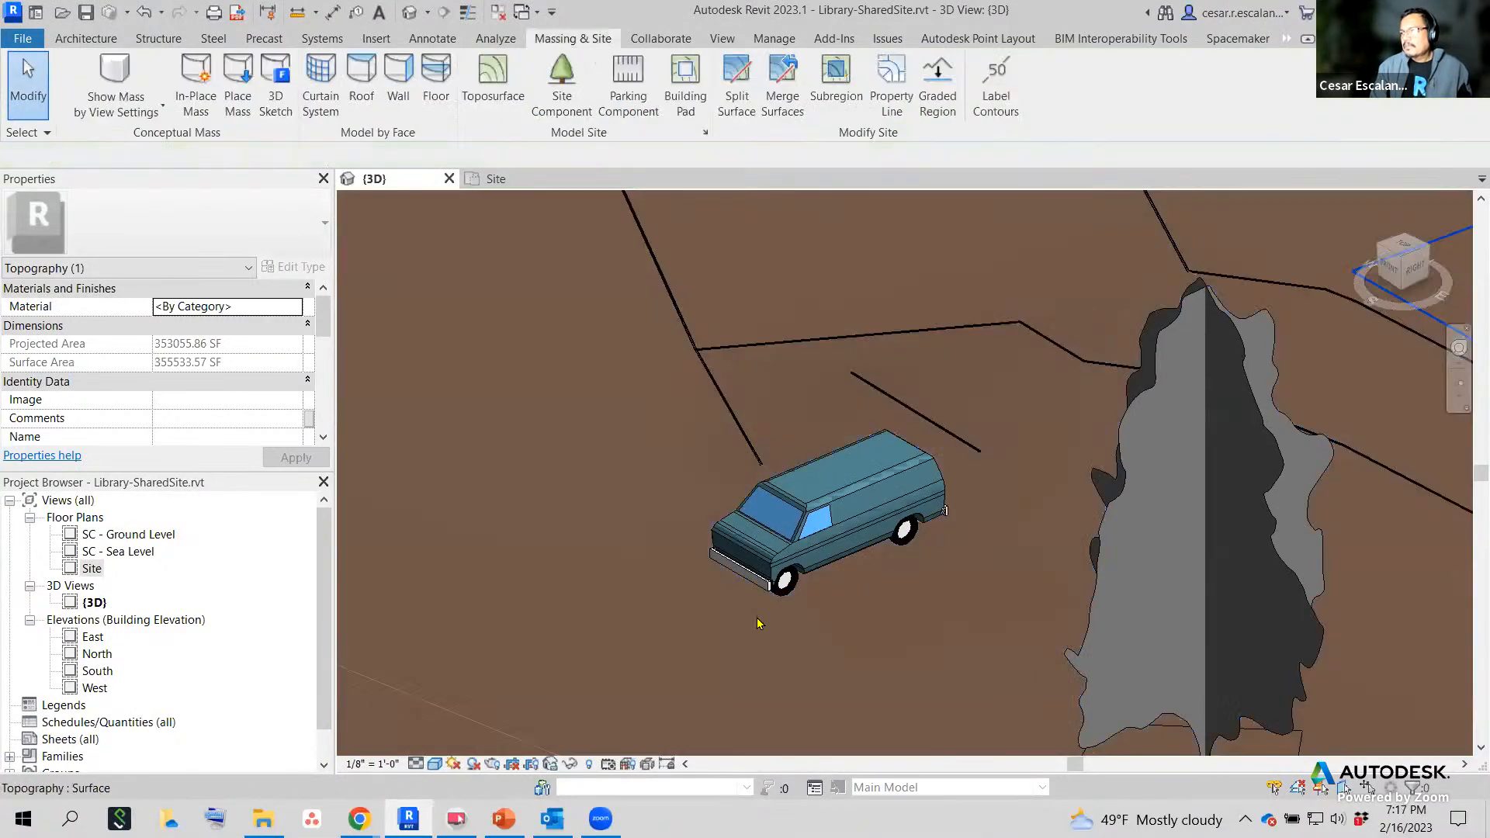
left_click(834, 549)
scroll(864, 628, "up", 3)
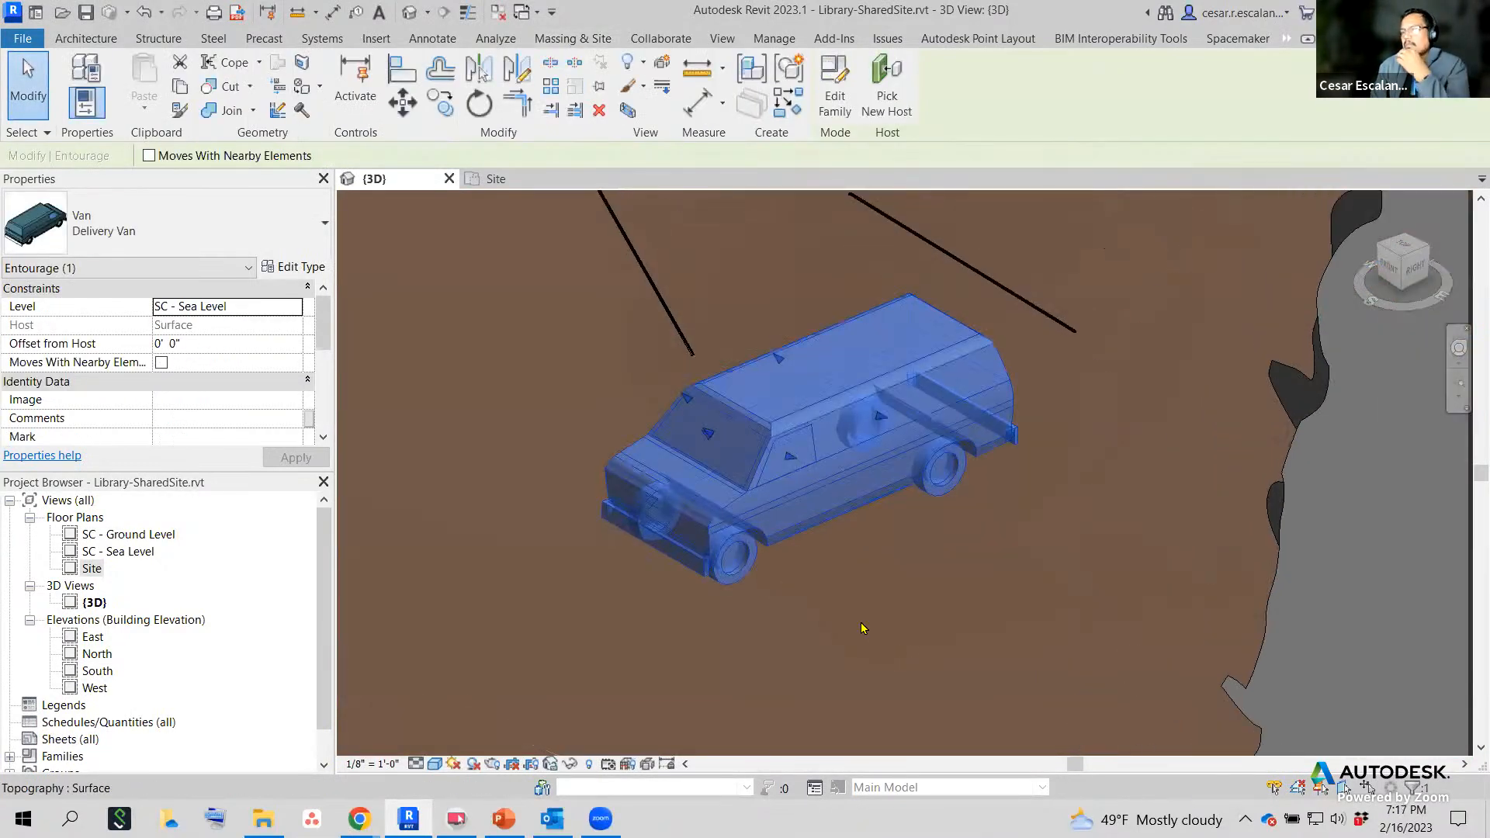
left_click(854, 617)
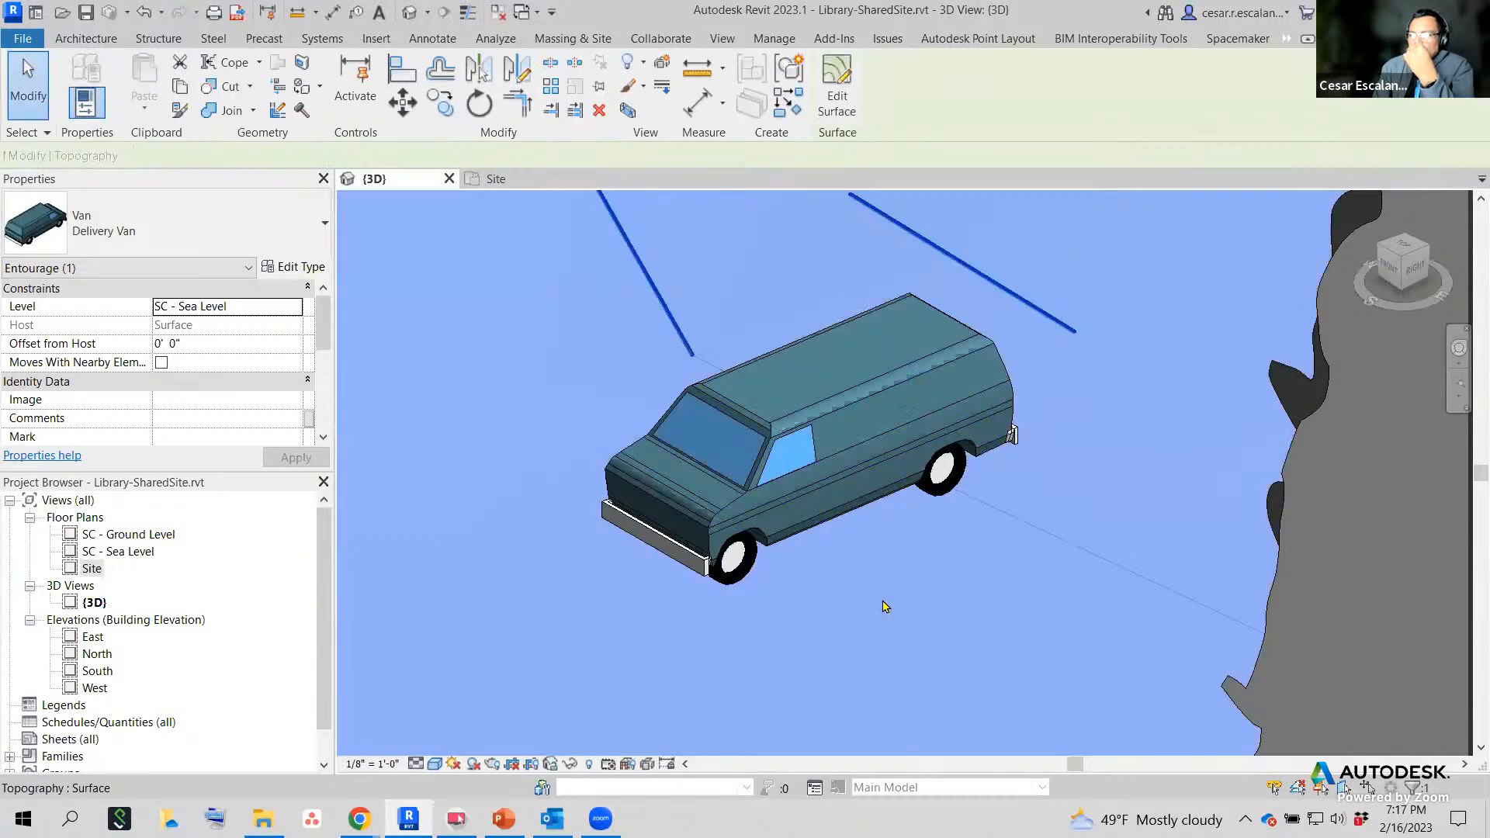
scroll(997, 561, "down", 3)
middle_click_drag(1003, 545, 877, 620)
scroll(878, 620, "down", 2)
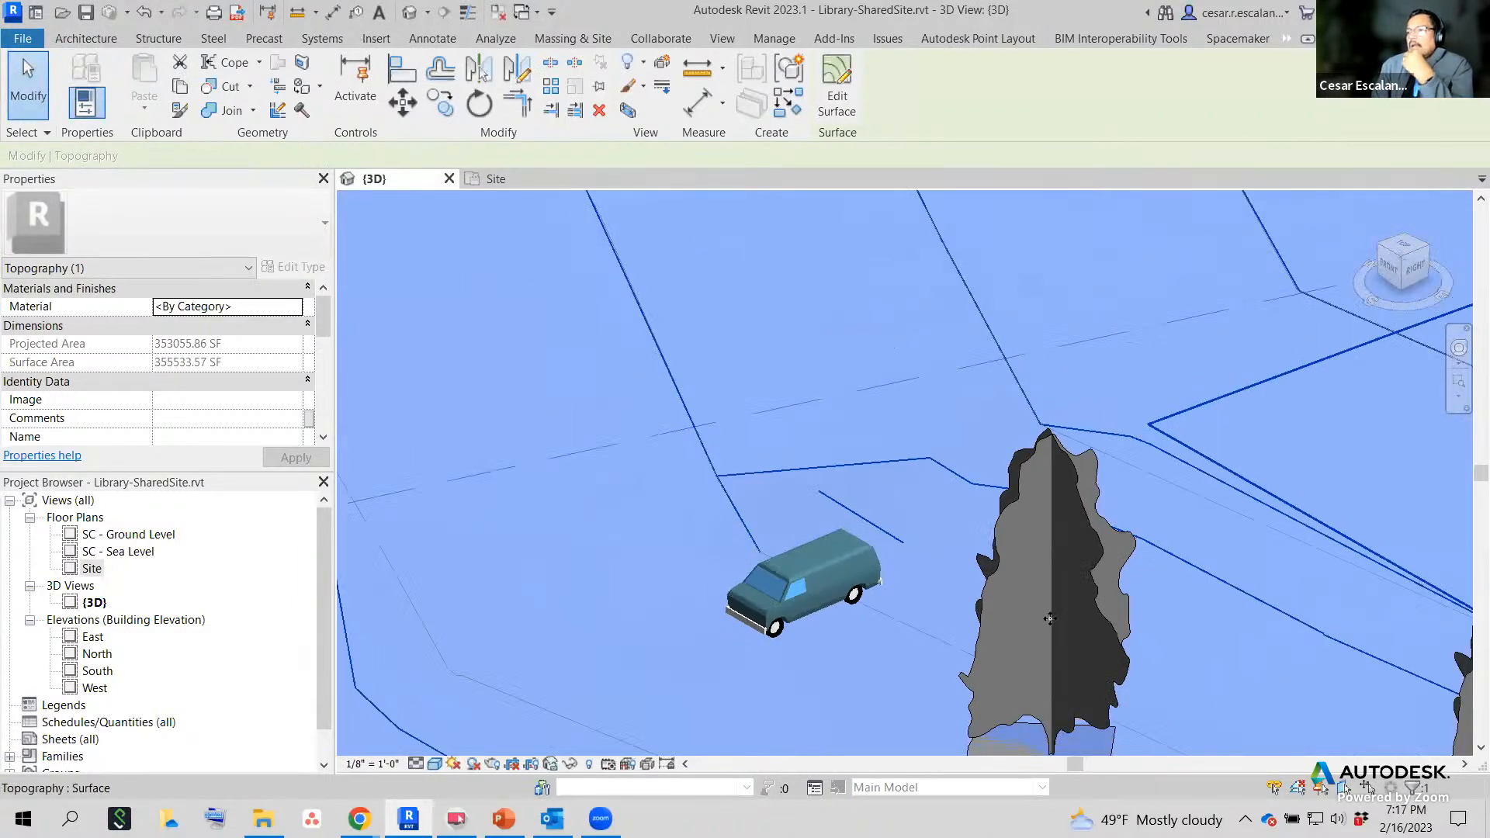
left_click(786, 576)
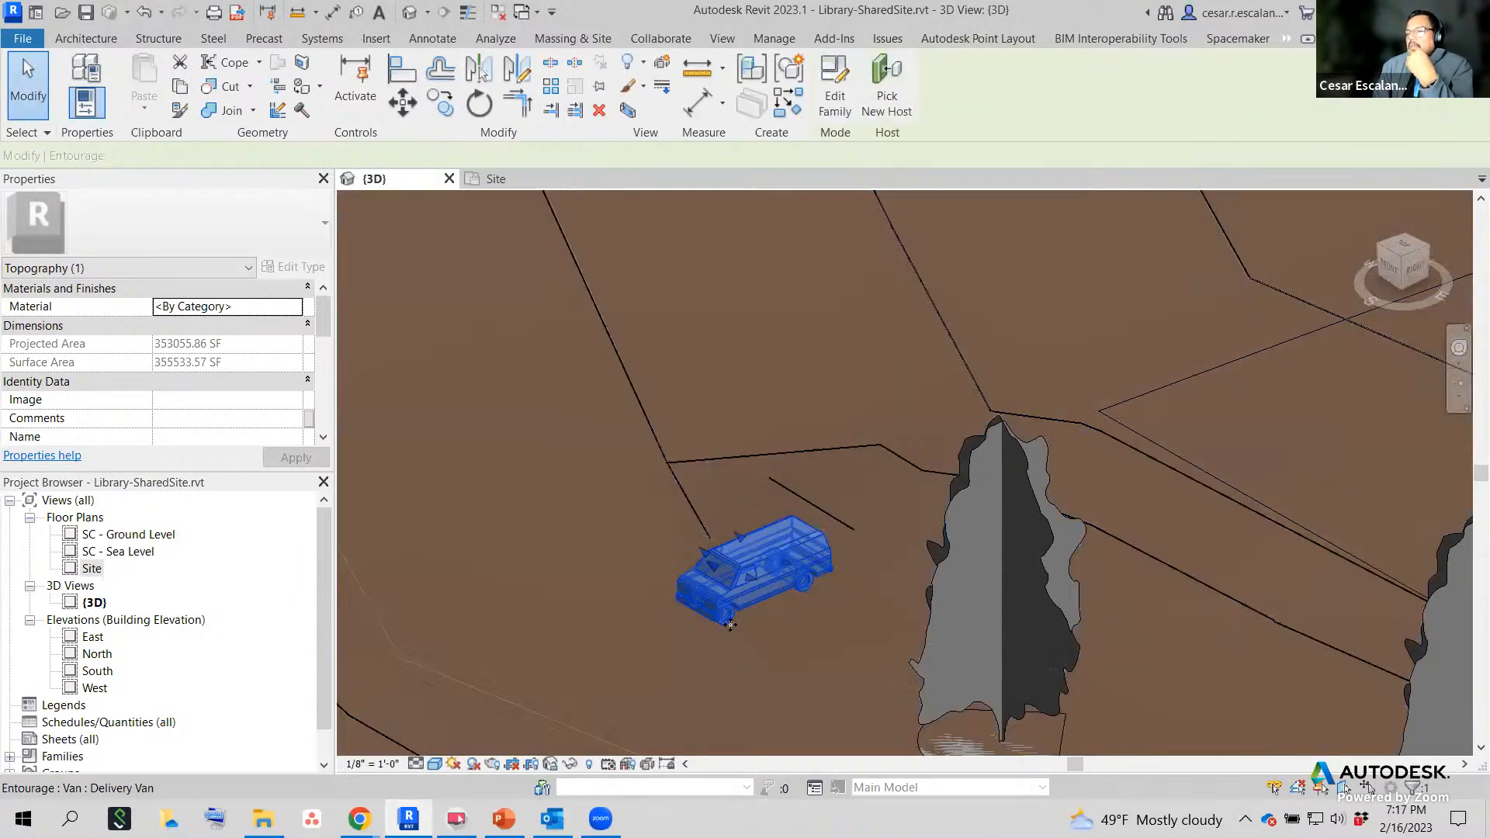
scroll(706, 644, "up", 3)
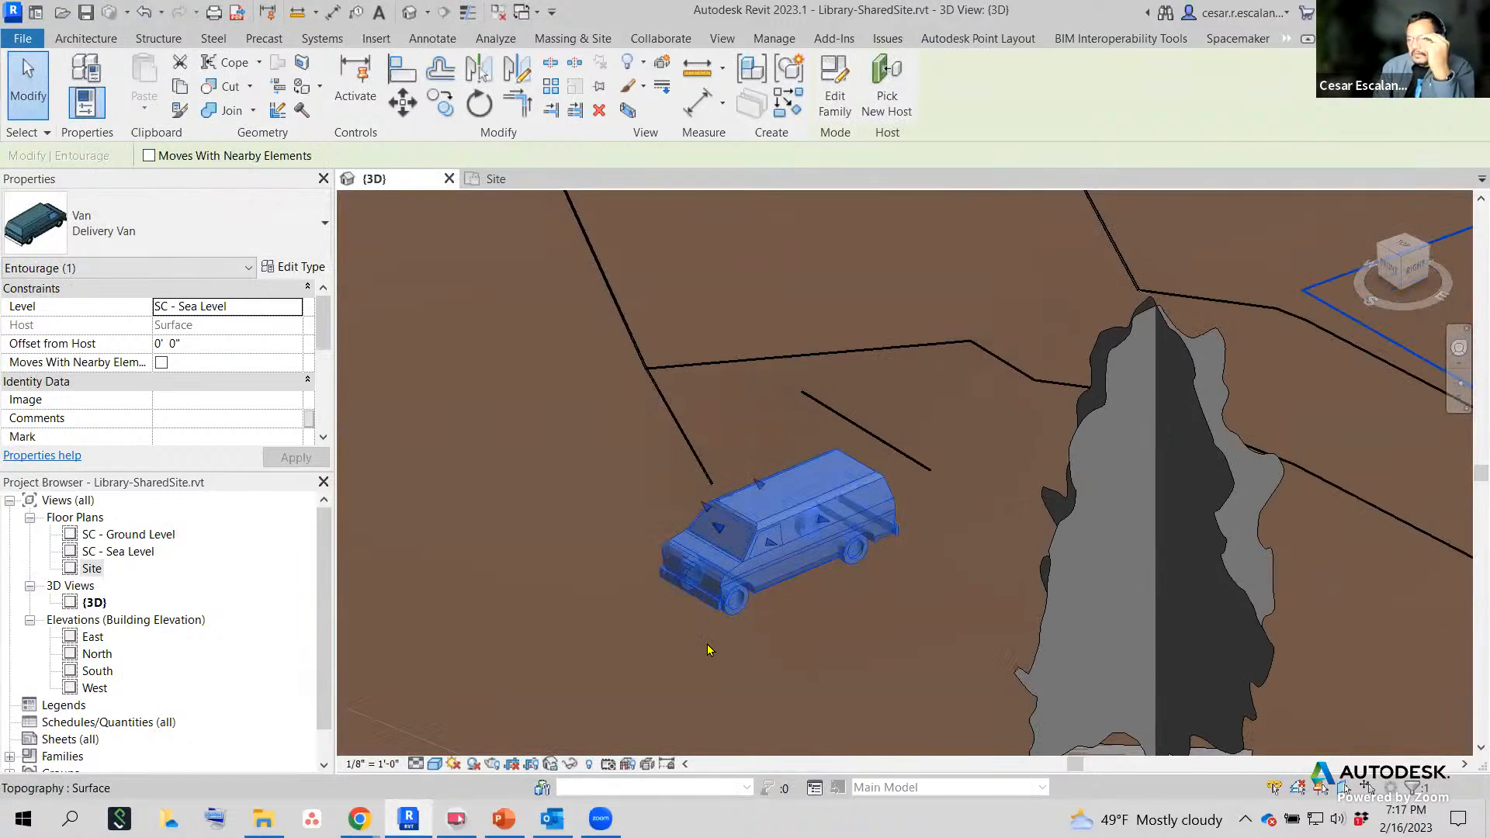
Review the type properties of the Delivery Van and close them without changes.
left_click(300, 268)
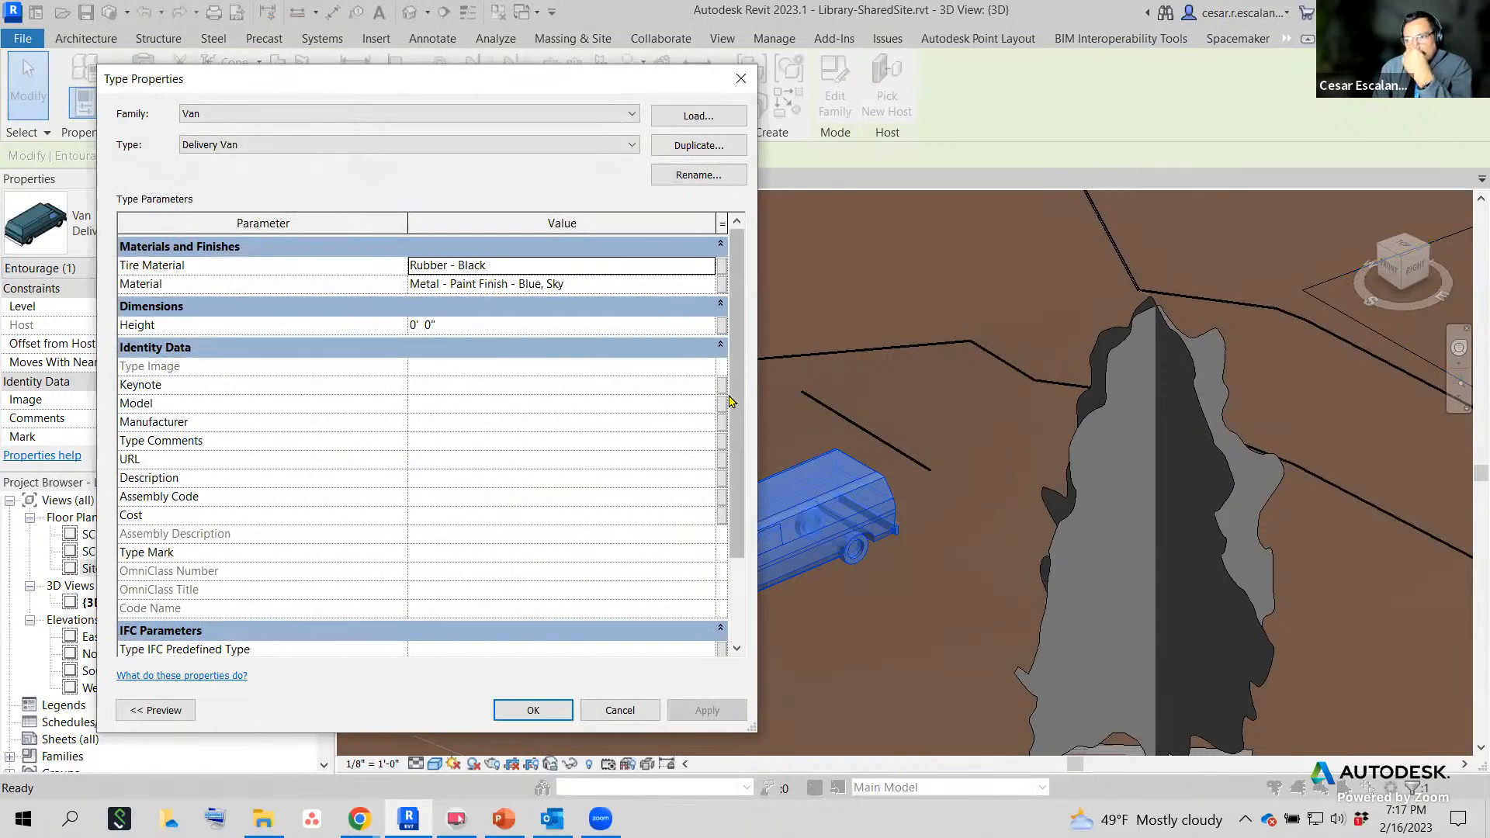
scroll(737, 446, "down", 1)
scroll(737, 446, "down", 2)
scroll(737, 446, "up", 3)
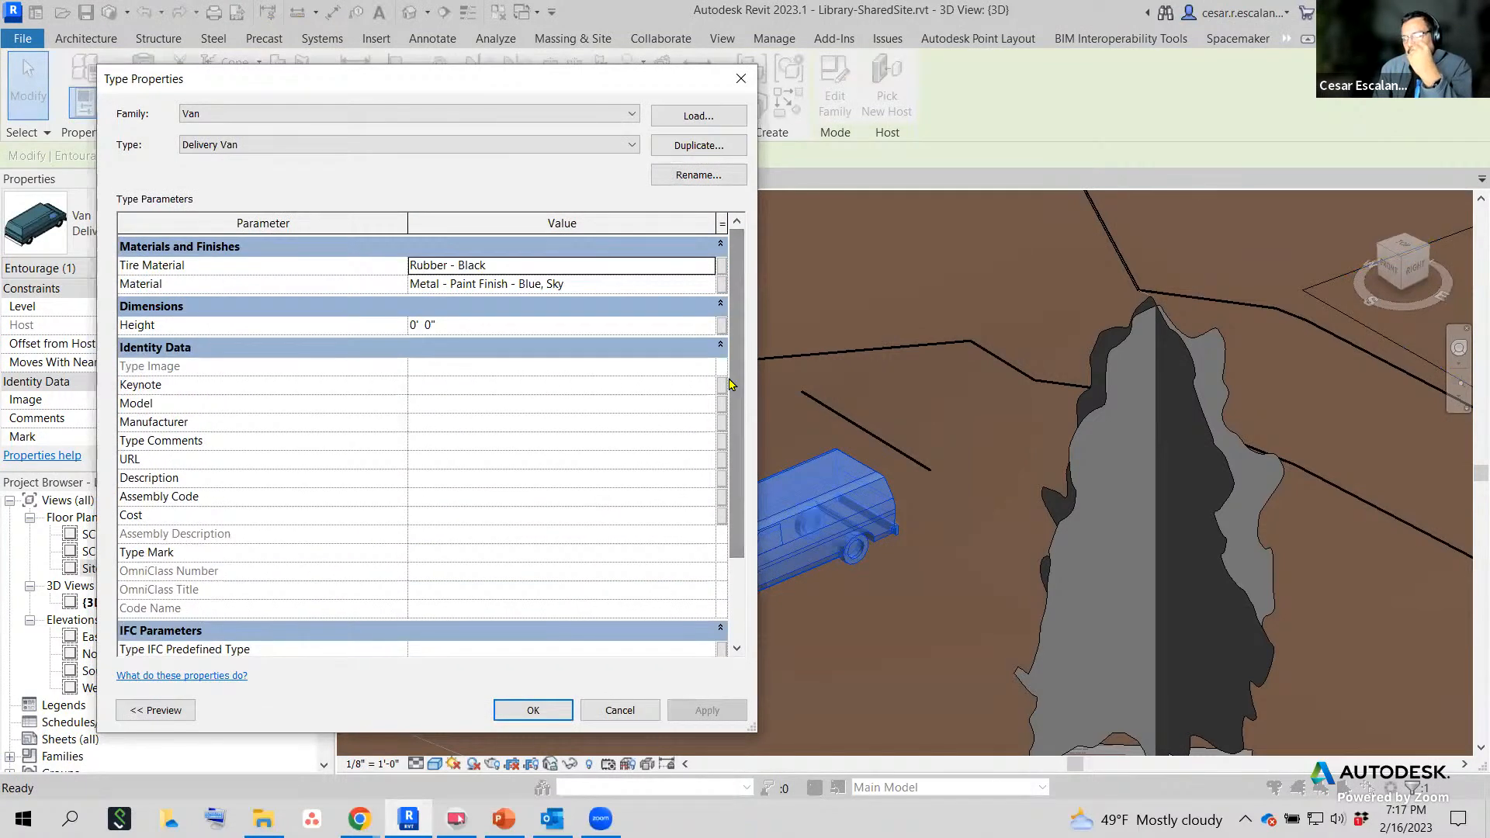
left_click(621, 710)
scroll(997, 367, "down", 2)
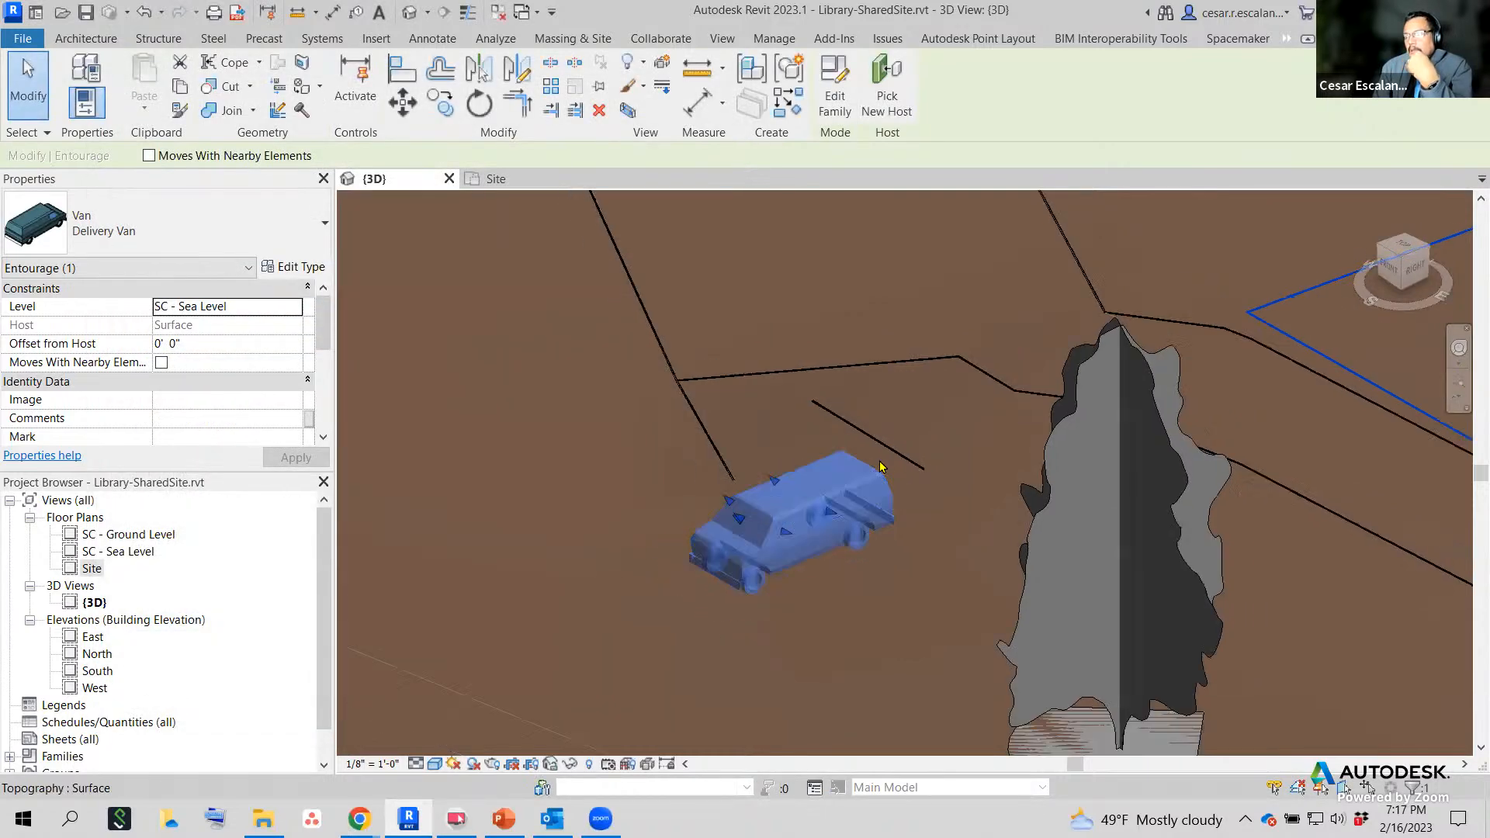
Open the render appearance library of the Lombardy Poplar - 40' type and browse the People [Business-Asian], People and People [Travel] classes.
middle_click_drag(996, 364, 649, 443)
scroll(649, 443, "down", 2)
left_click(707, 503)
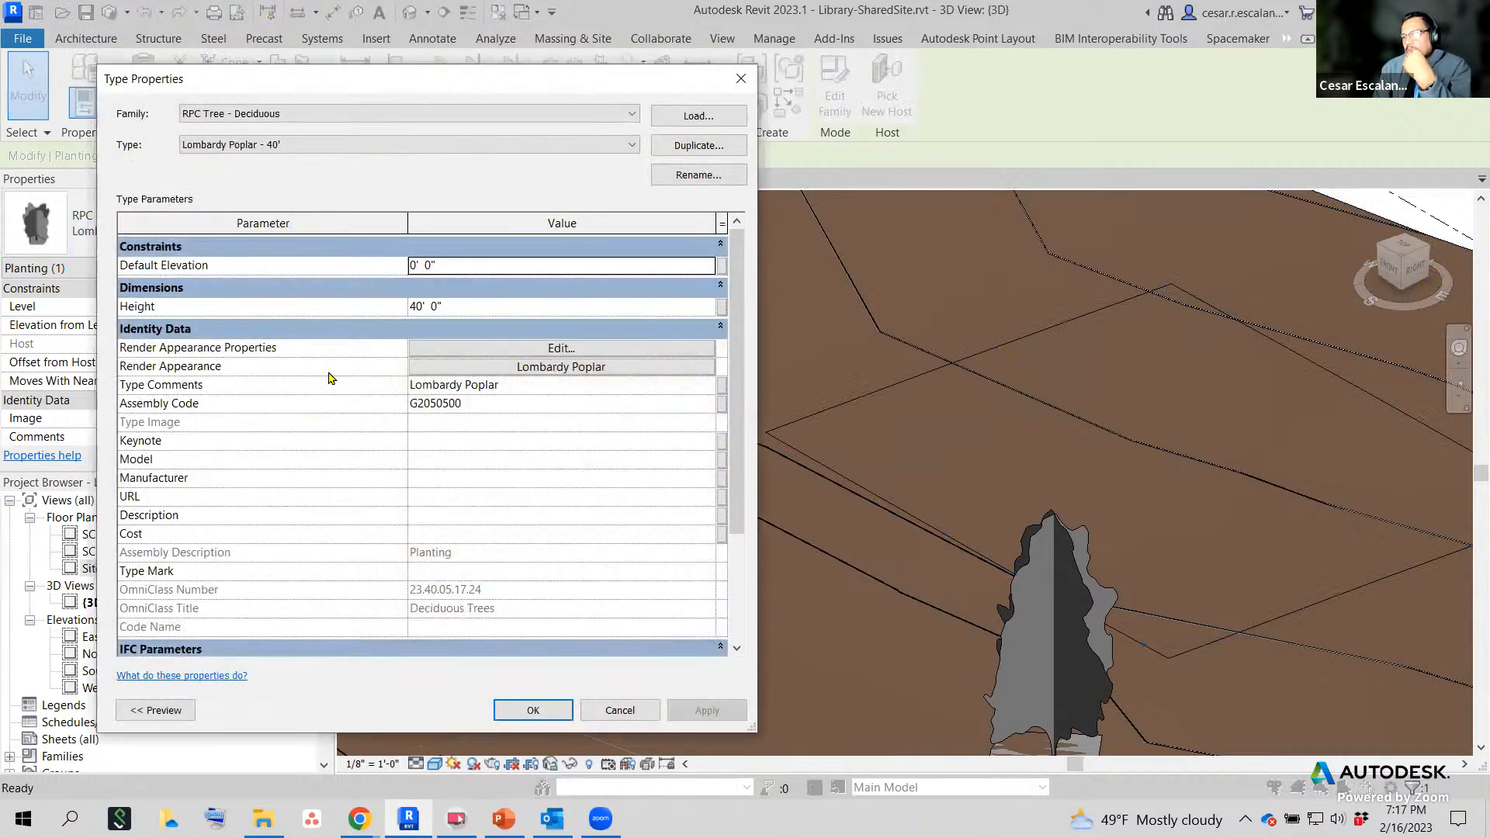
left_click(572, 373)
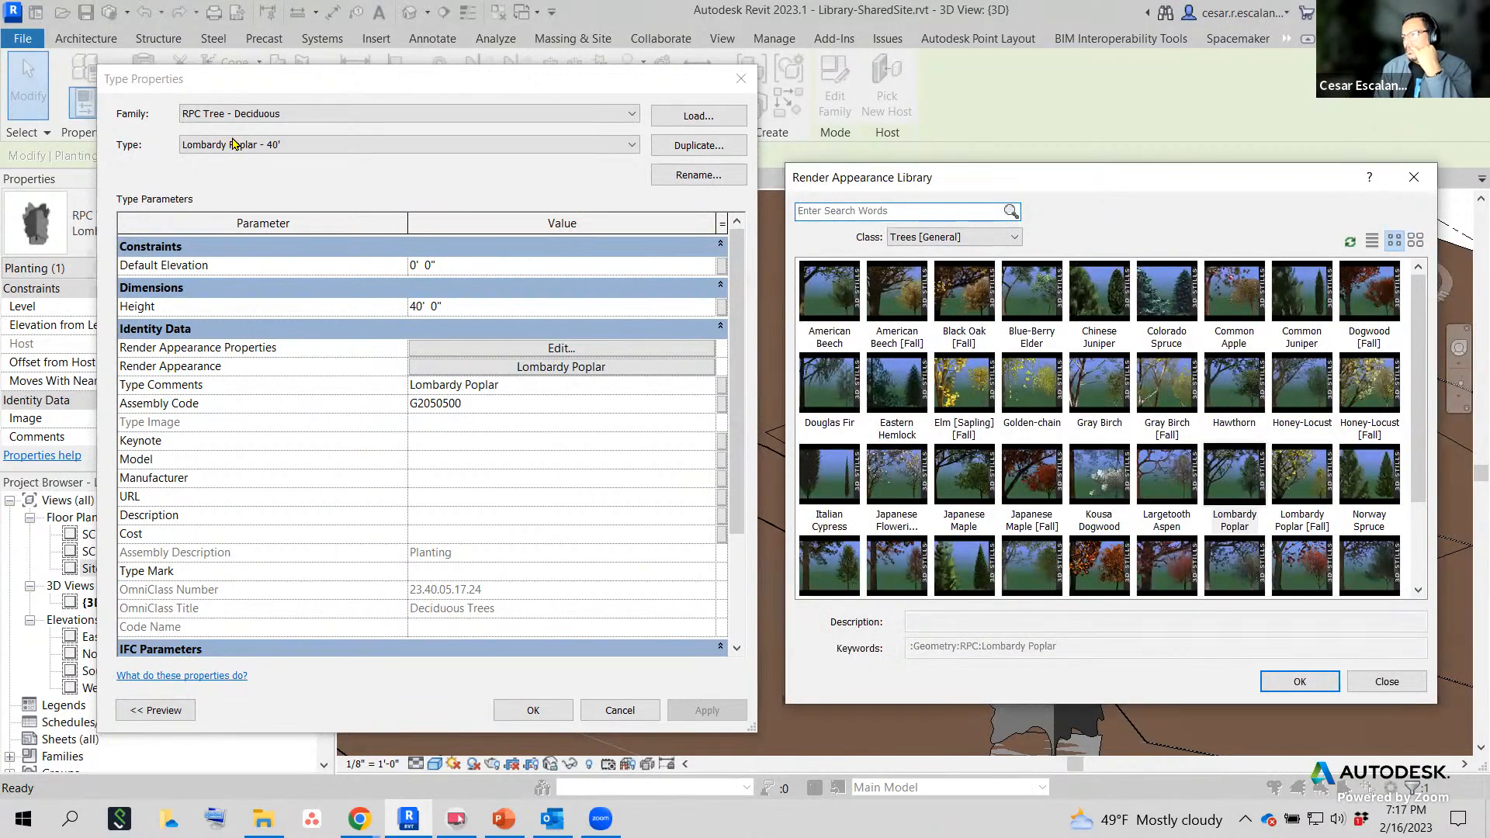
left_click(1012, 236)
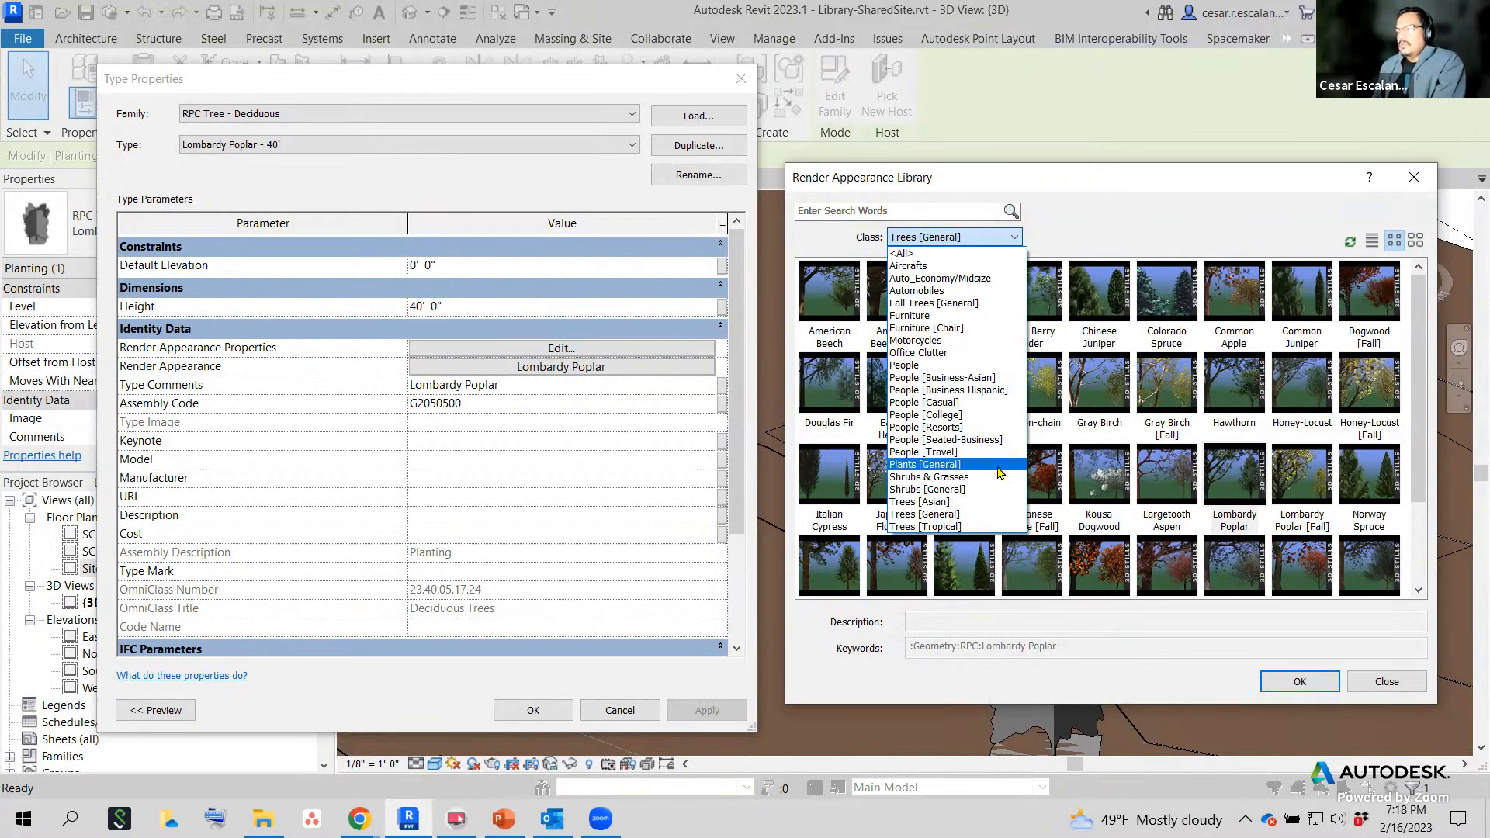
left_click(963, 378)
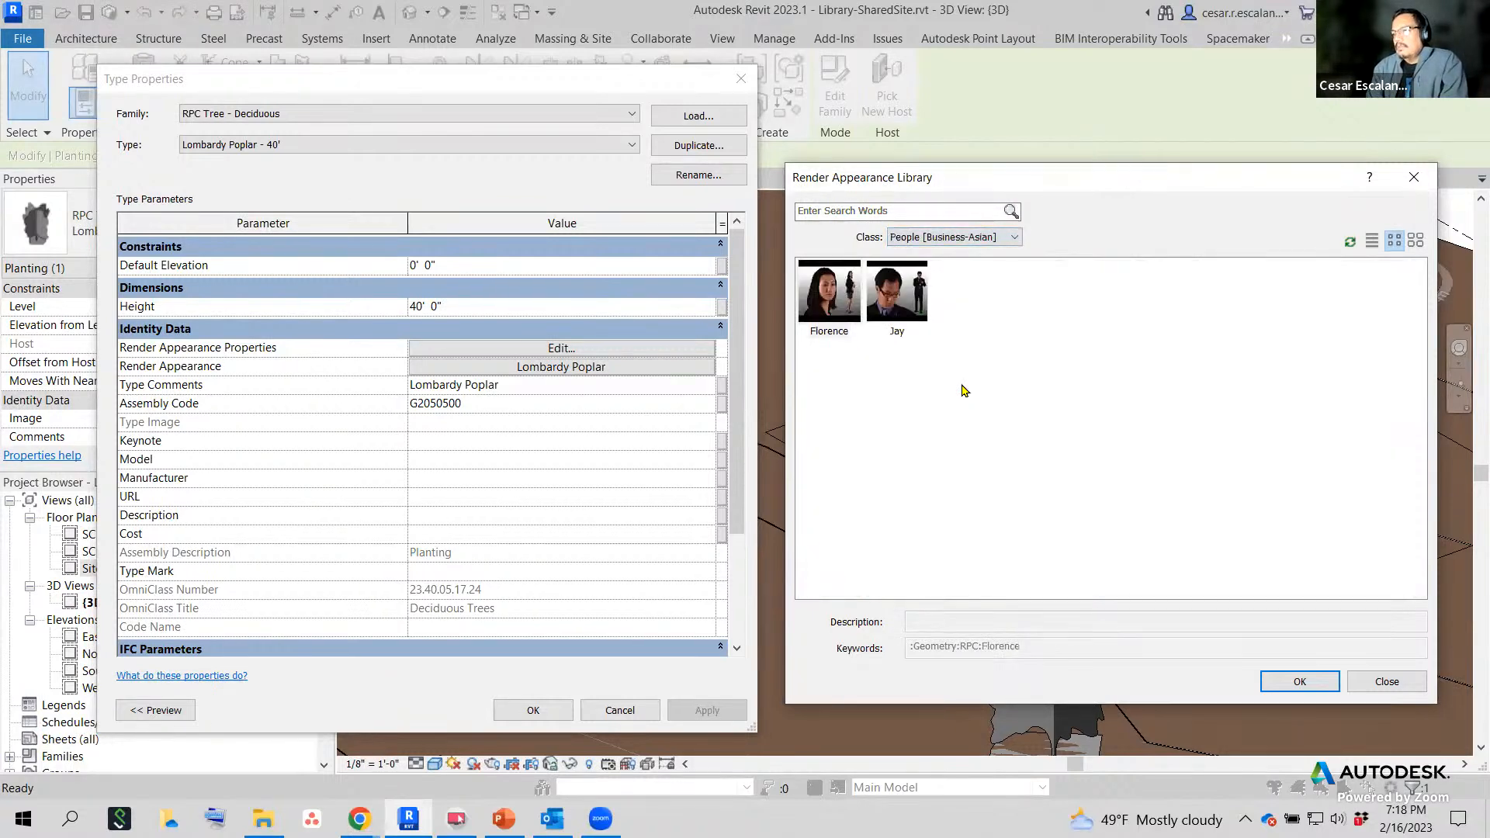
left_click(1013, 237)
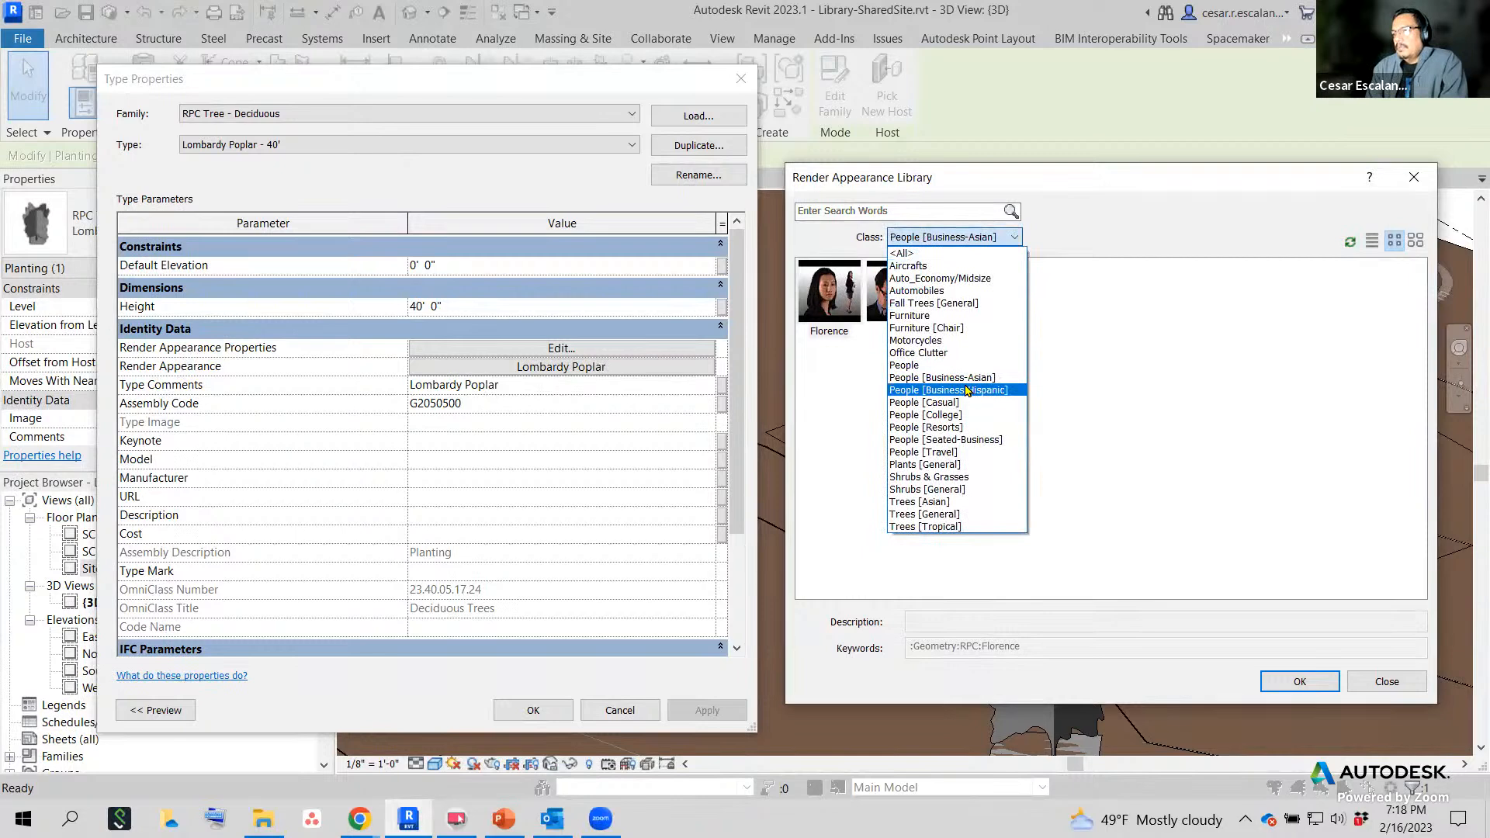
left_click(933, 367)
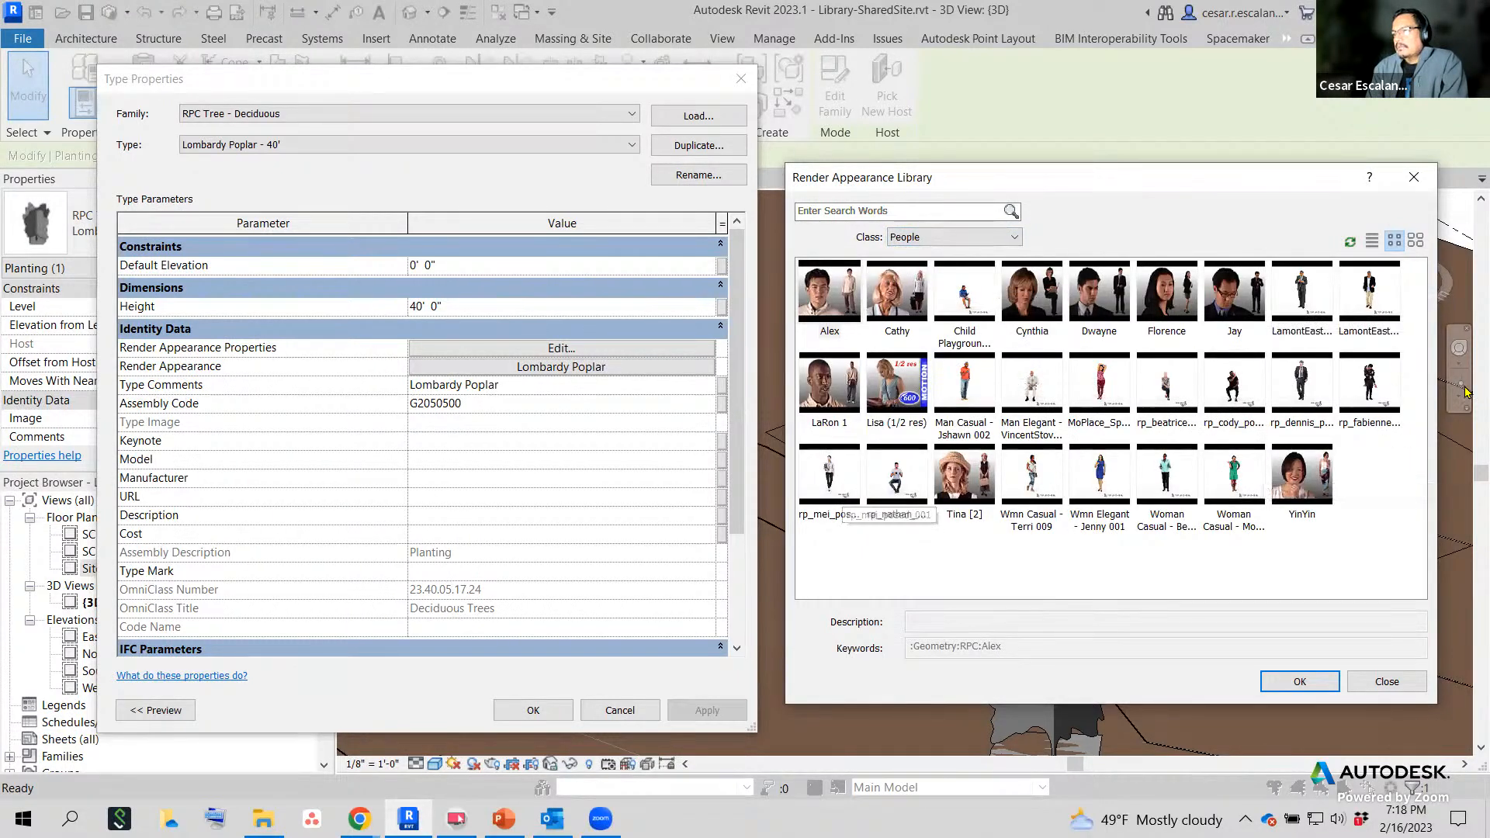
left_click(1014, 238)
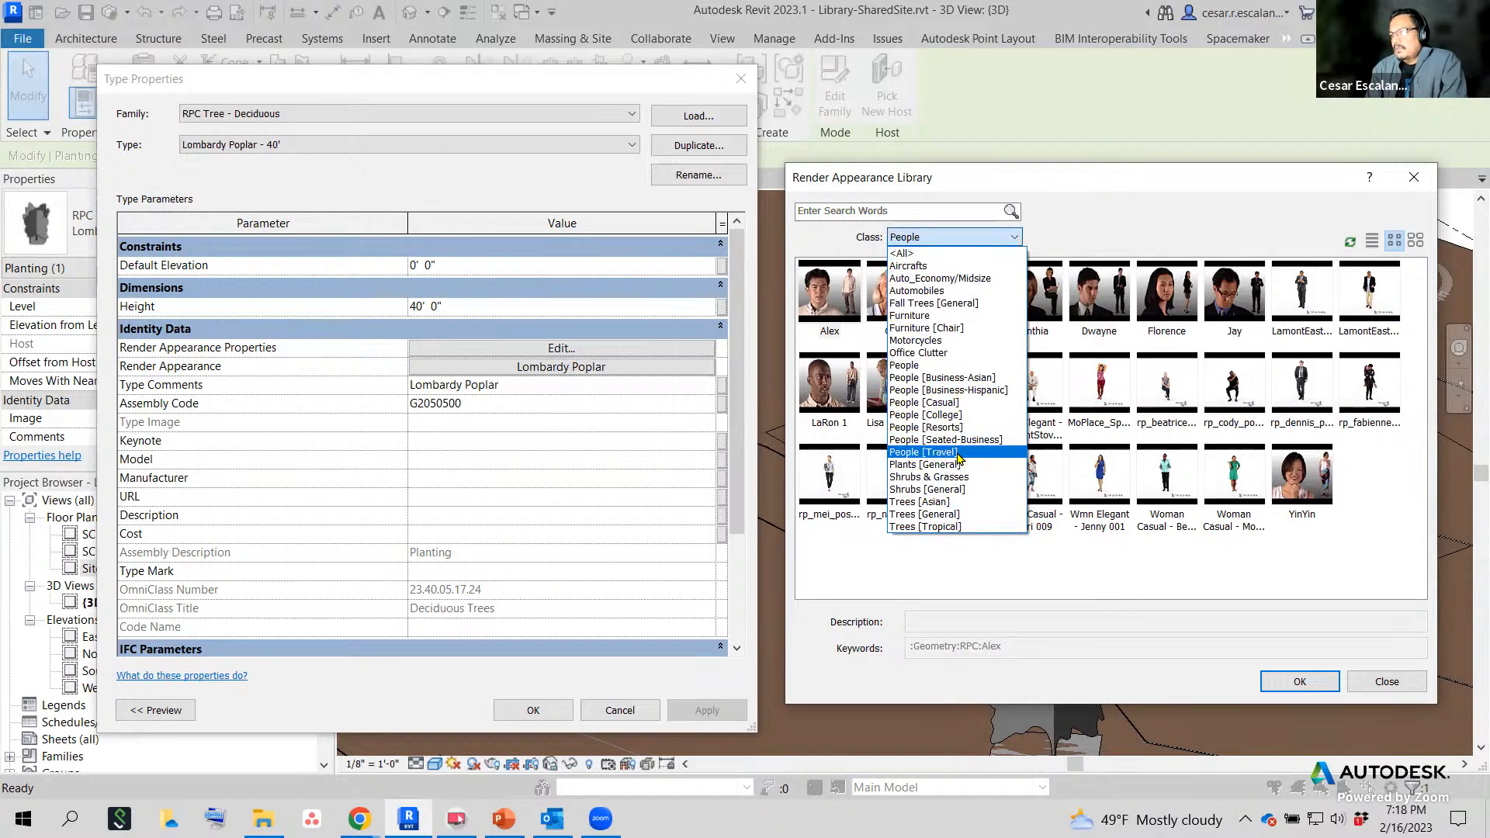
left_click(959, 454)
Set the tree type's render appearance to Chevrolet Colorado Crew Cab Pickup 2018 from the Automobiles class and apply the type properties.
left_click(1008, 236)
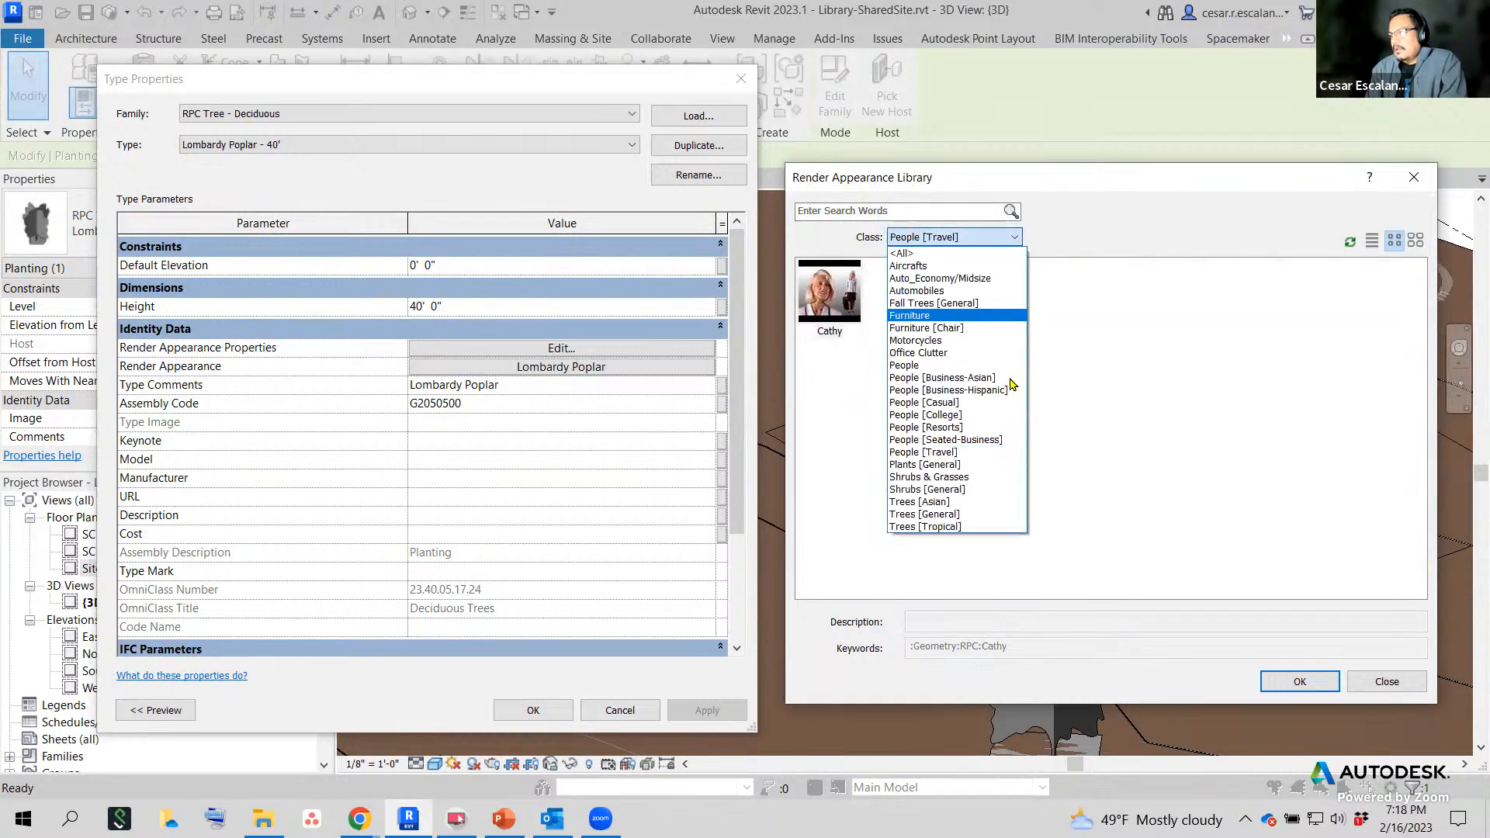
left_click(970, 292)
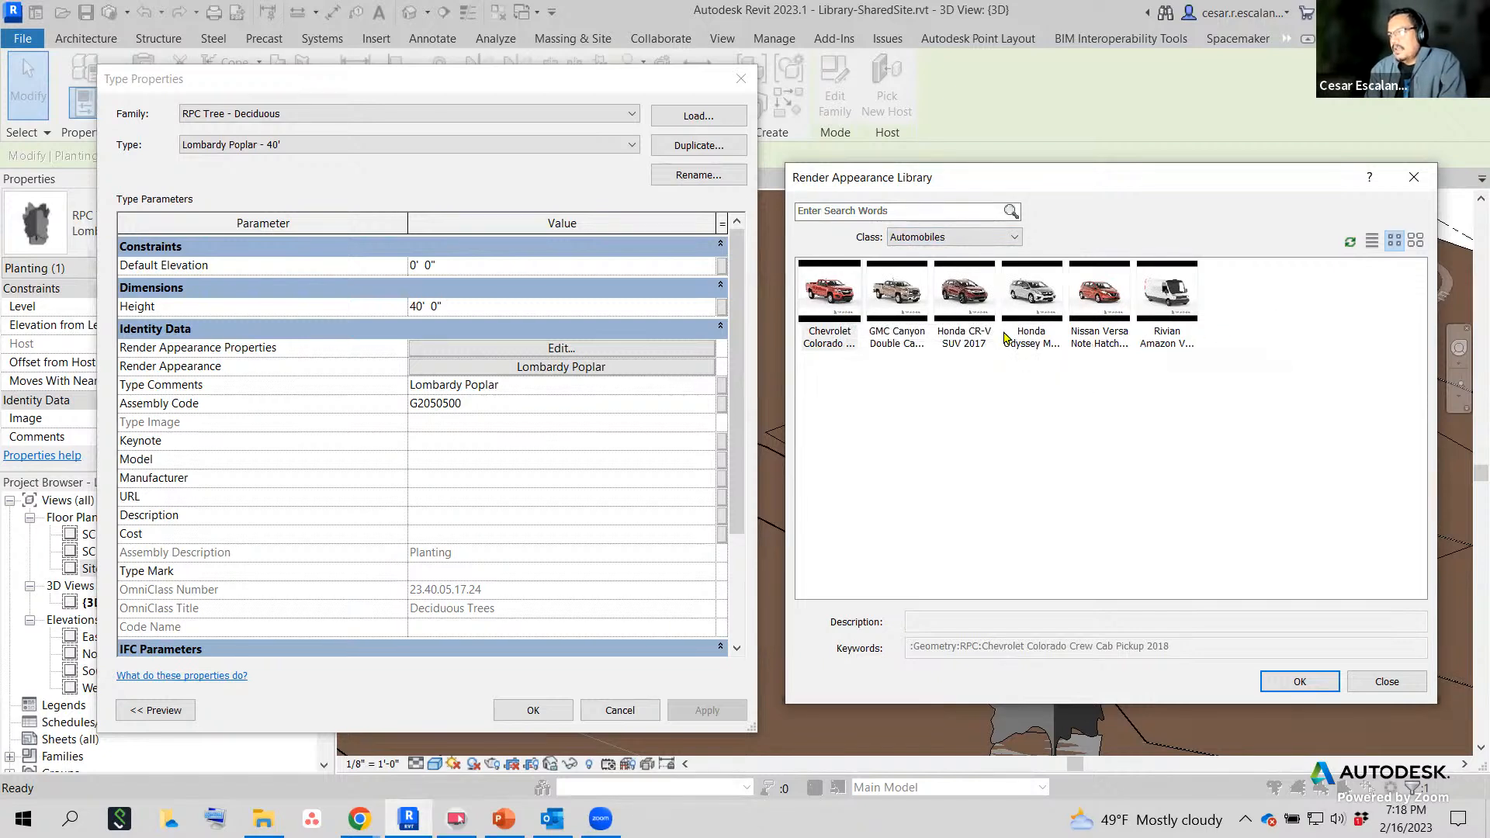
left_click(829, 304)
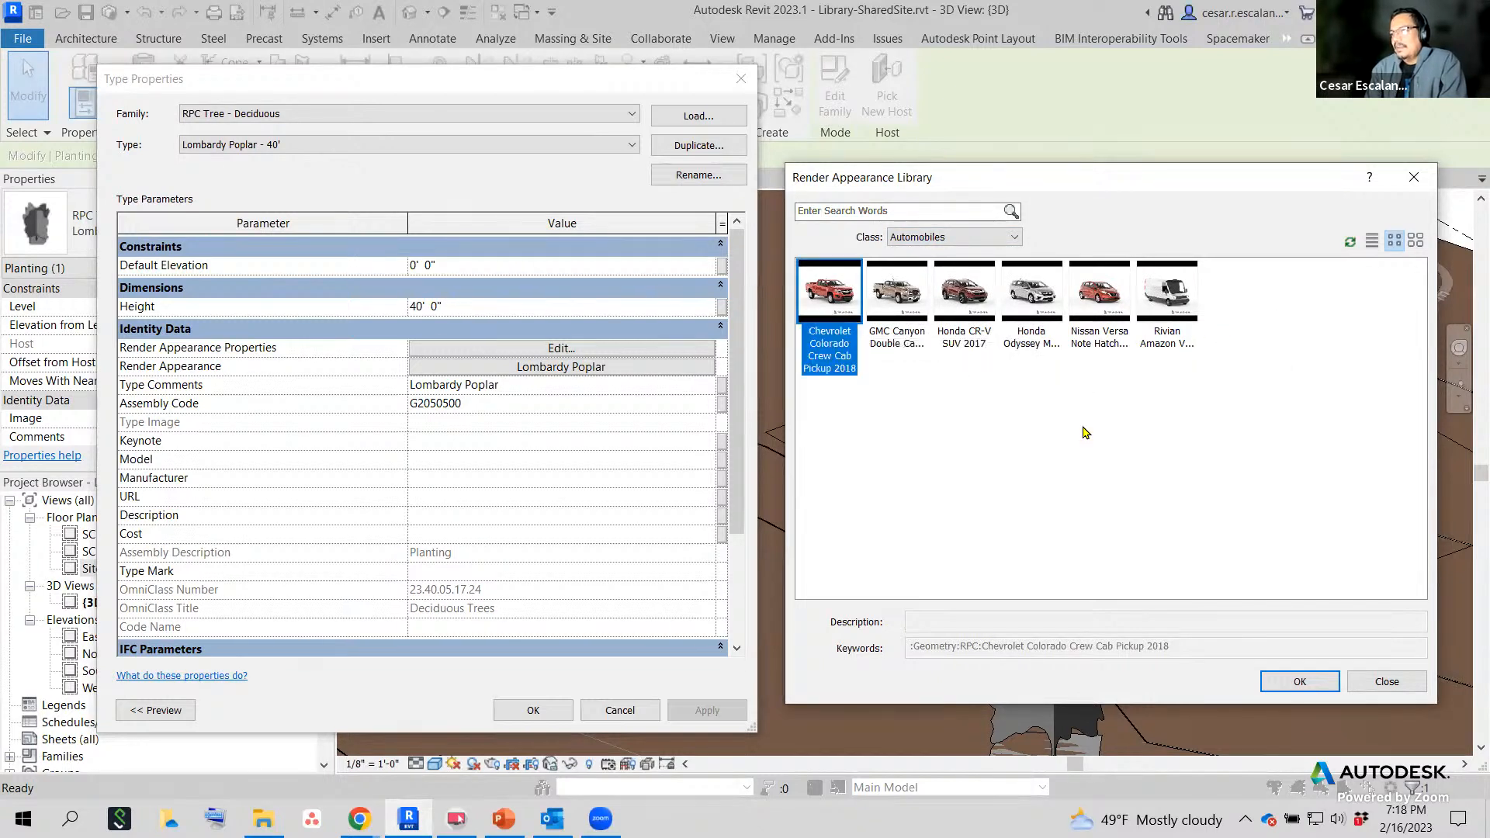
left_click(1300, 682)
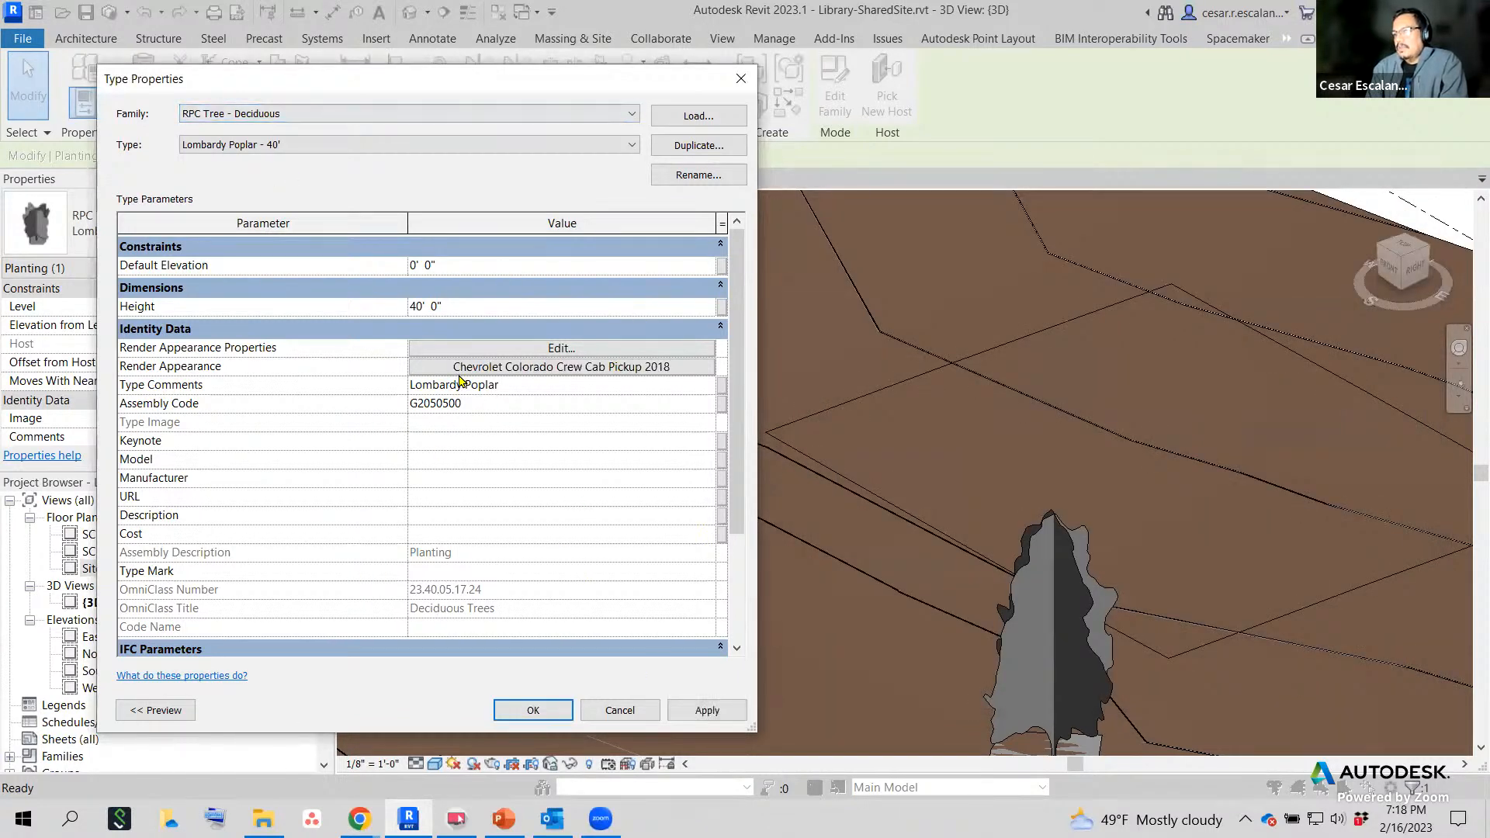
left_click(534, 711)
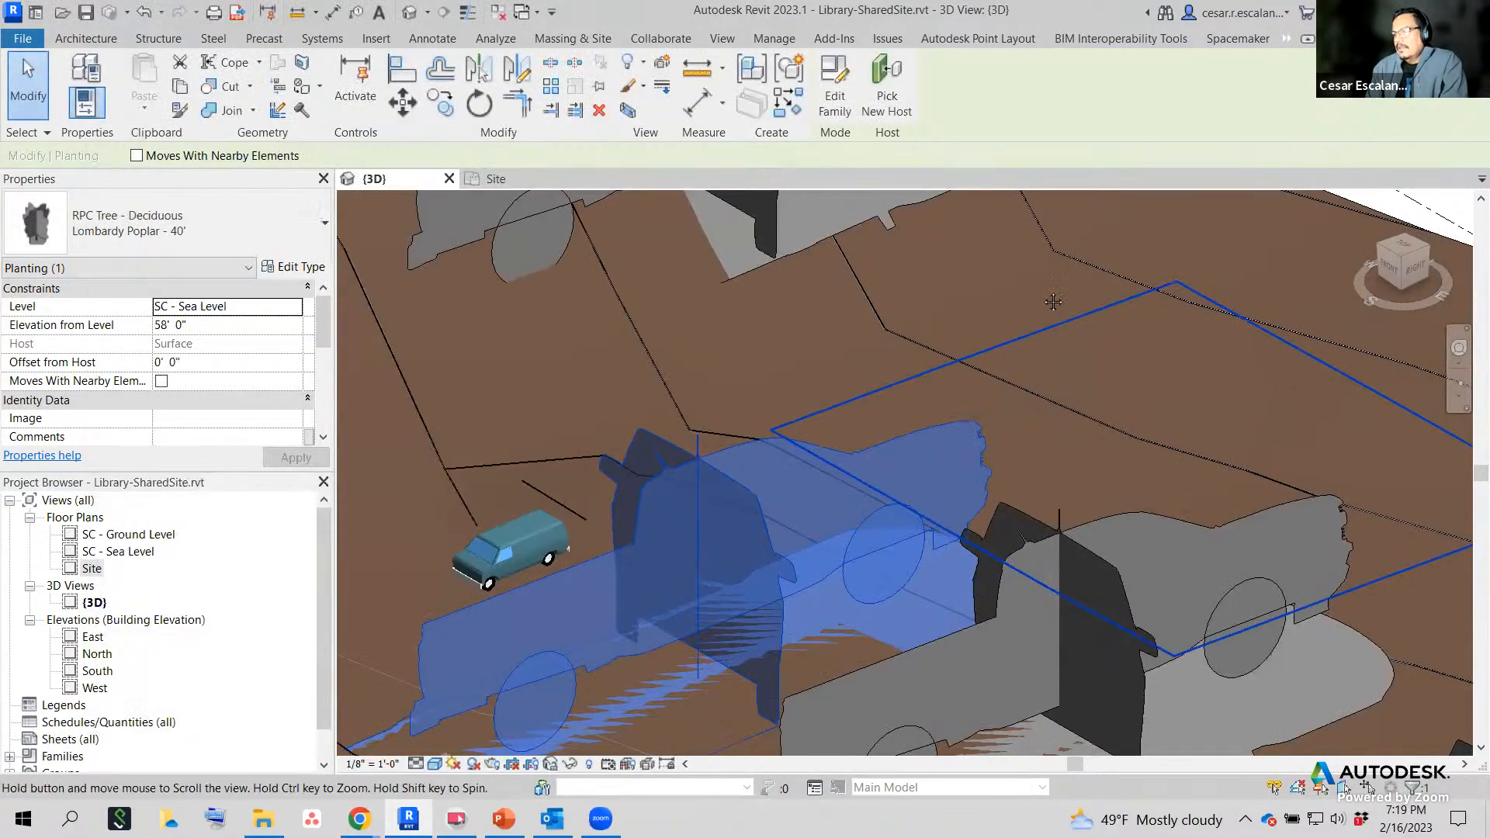
Deselect the planting component, set the 3D view's visual style to Realistic, and inspect one of the pickups up close.
middle_click_drag(1053, 301, 1131, 214)
scroll(1131, 213, "down", 1)
key("Escape")
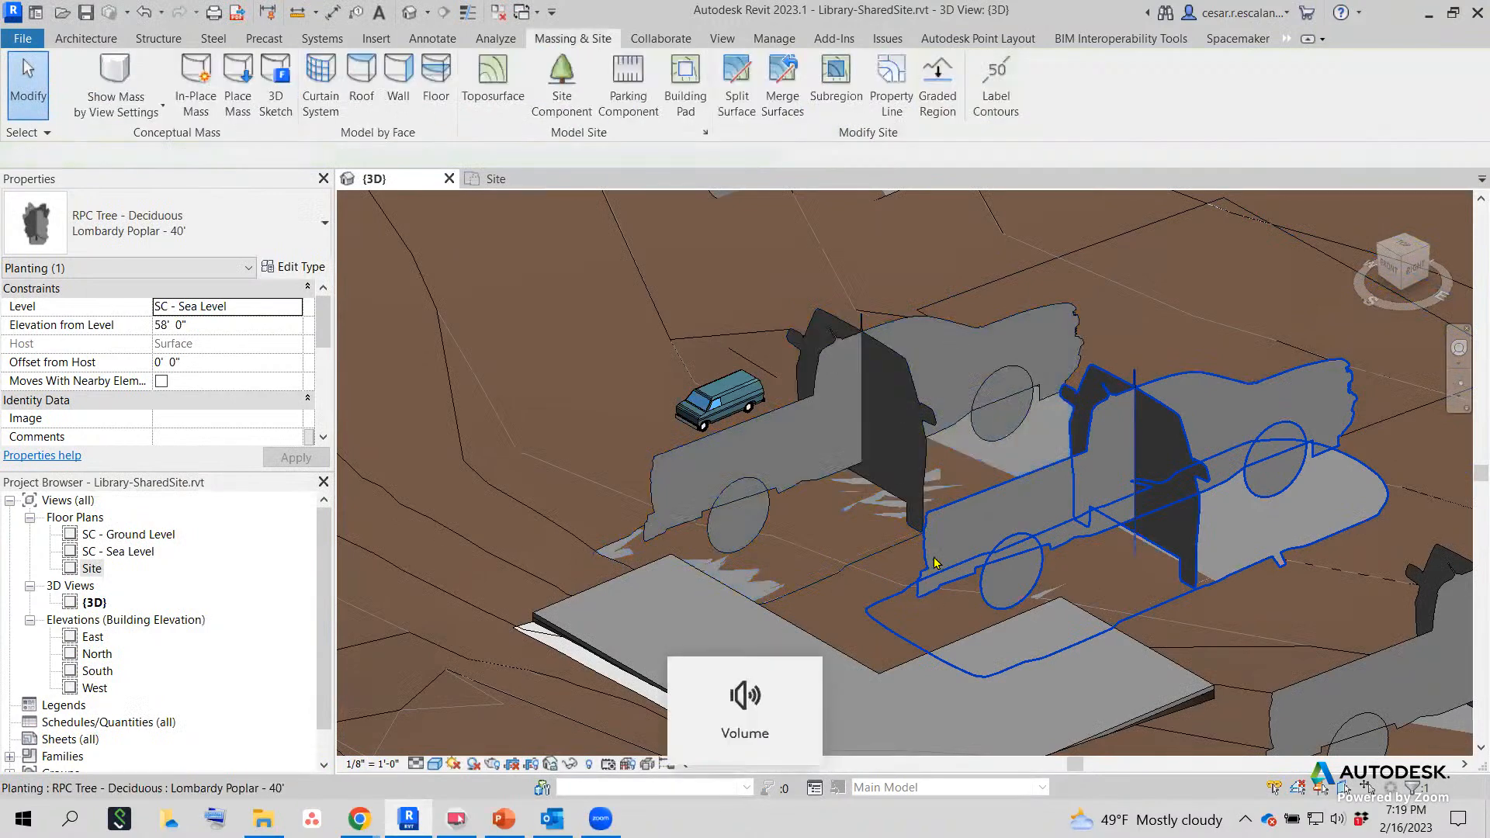
left_click(433, 765)
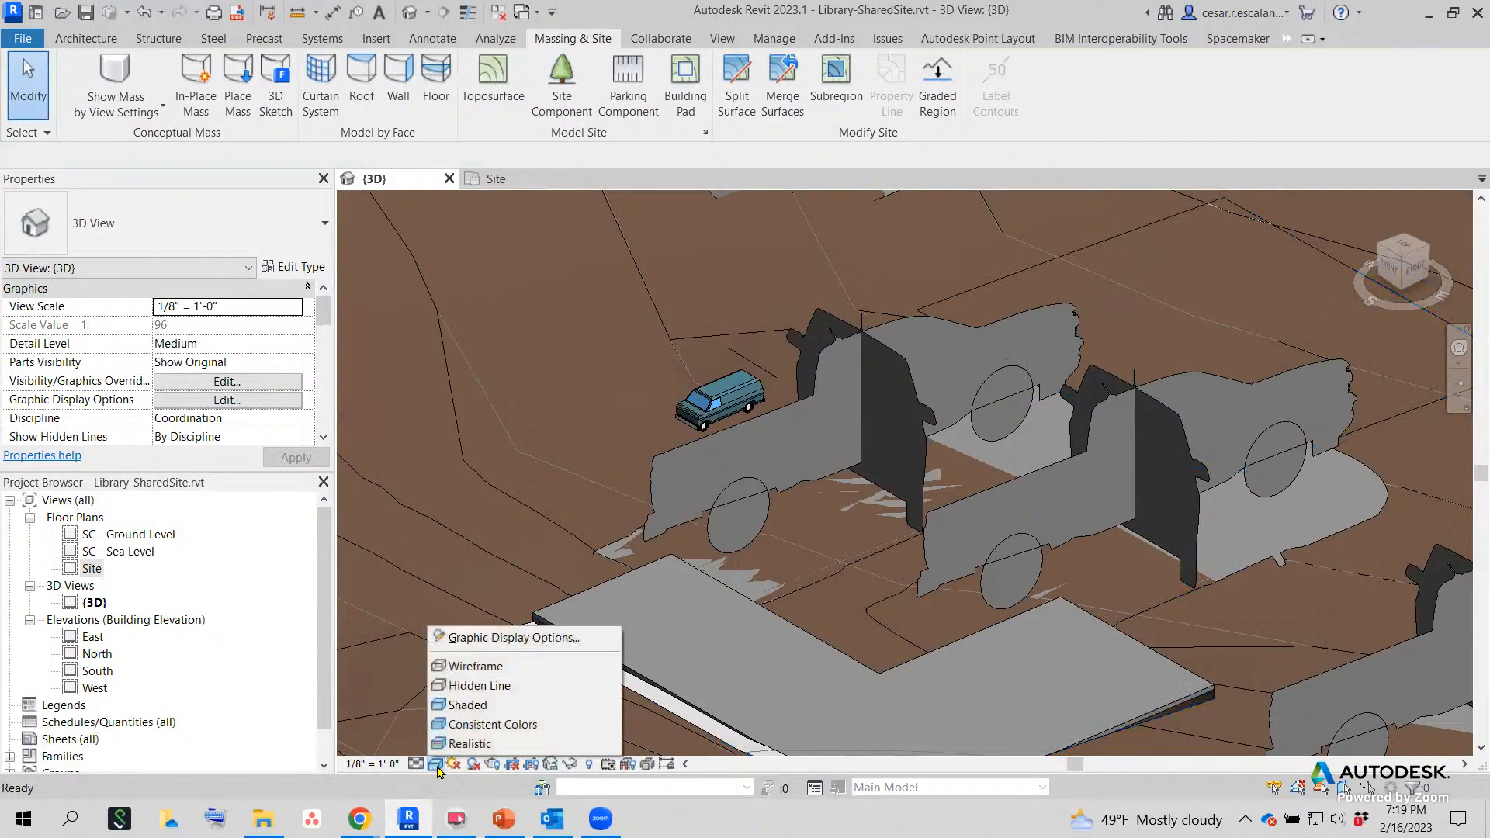
left_click(490, 745)
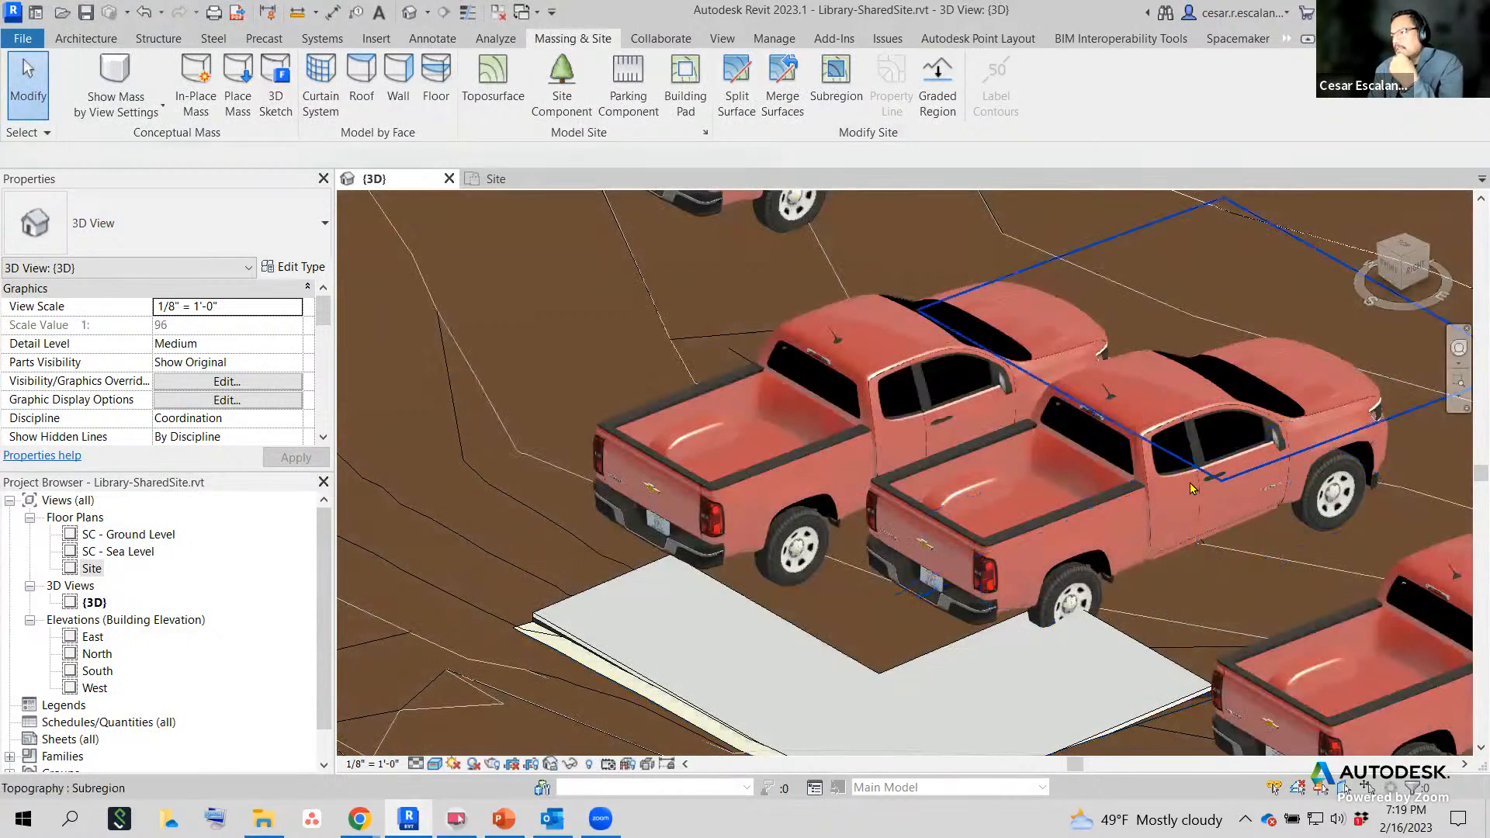
scroll(913, 628, "up", 5)
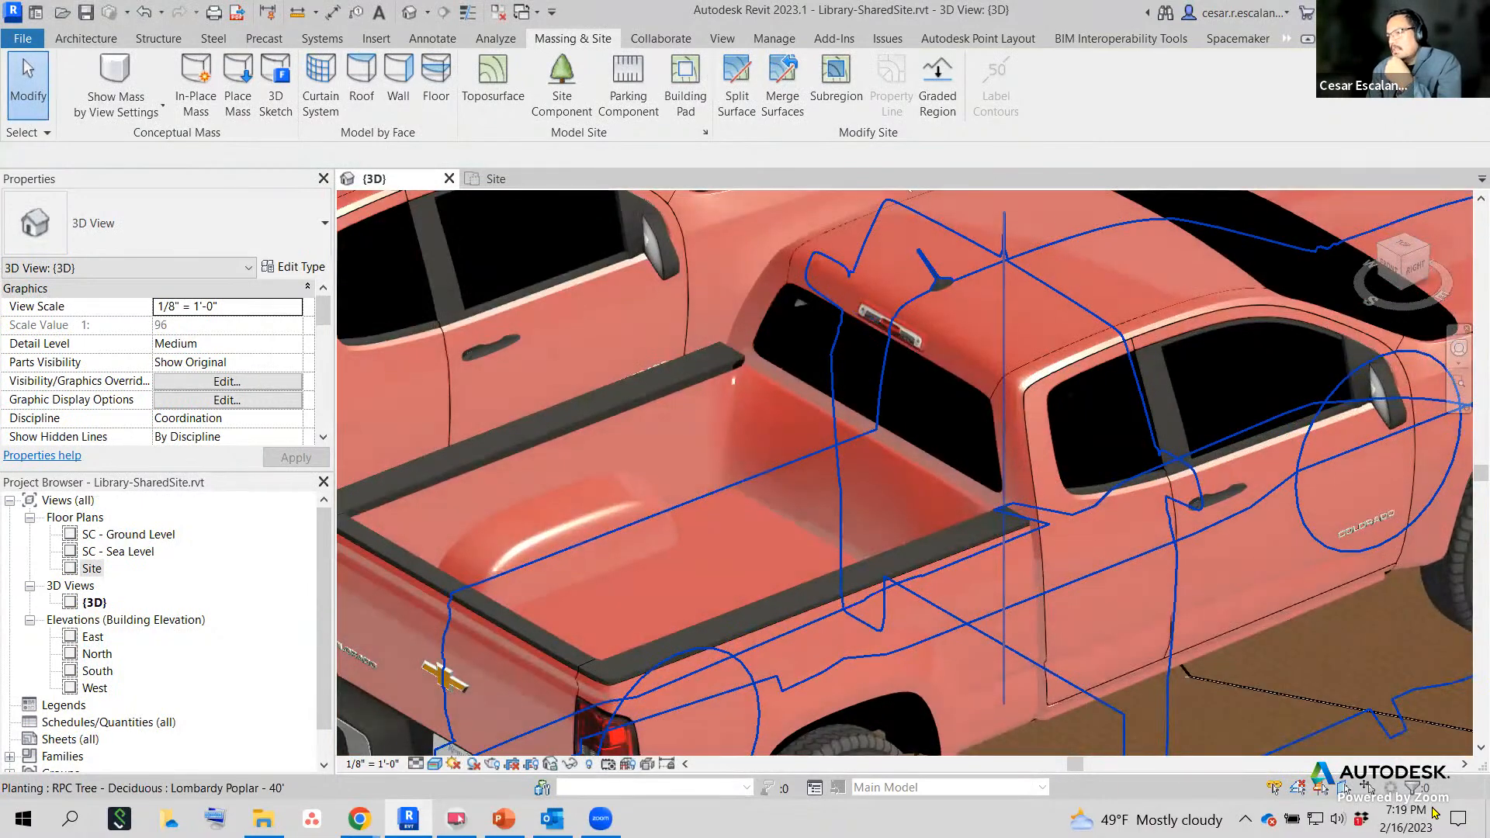
Inspect the beds, tailgates, wheels and cabs of the red pickups up close in the realistic 3D view.
scroll(1345, 680, "down", 1)
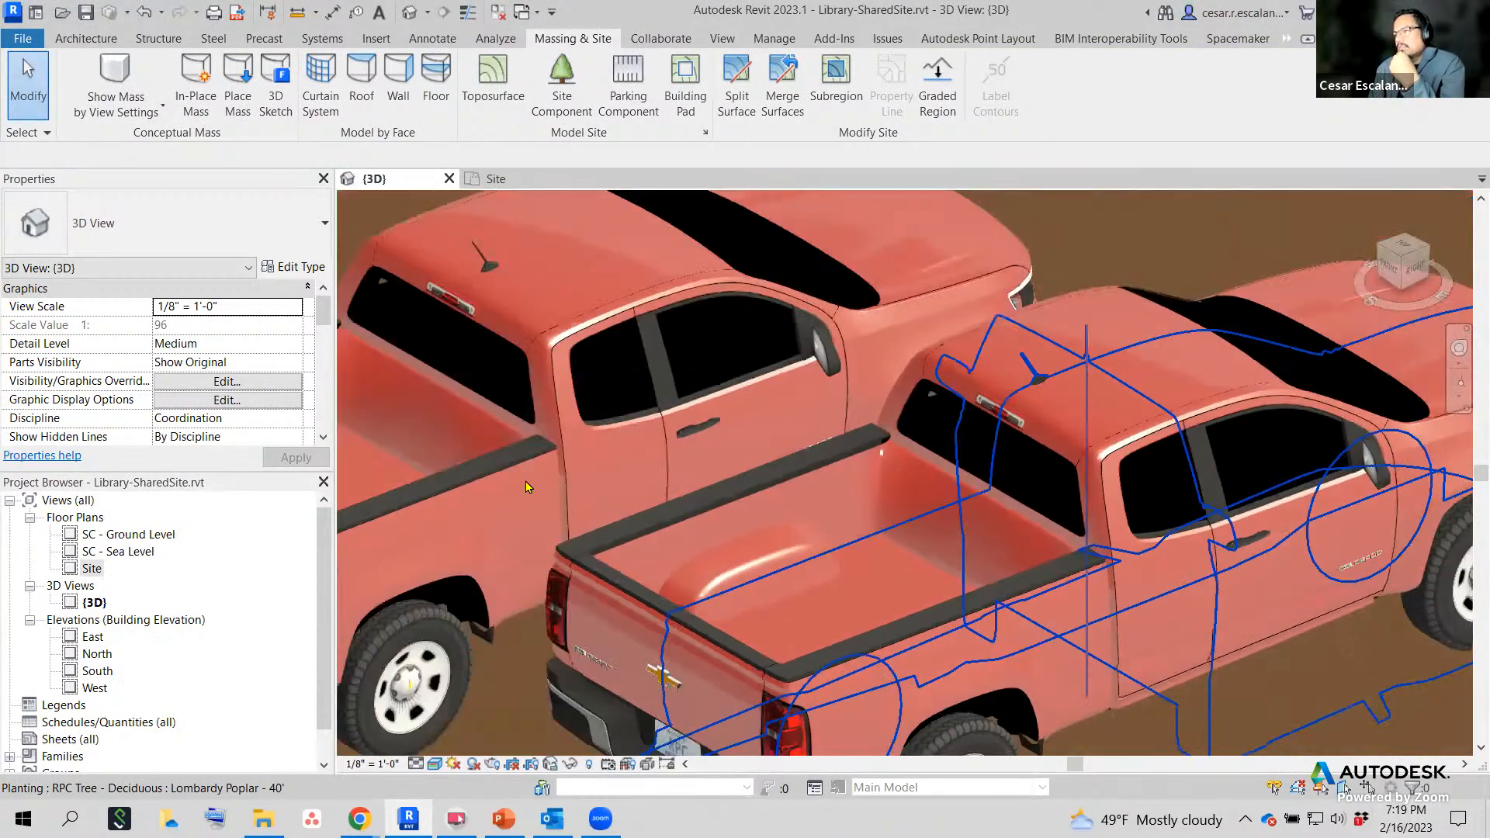
middle_click_drag(529, 485, 939, 557)
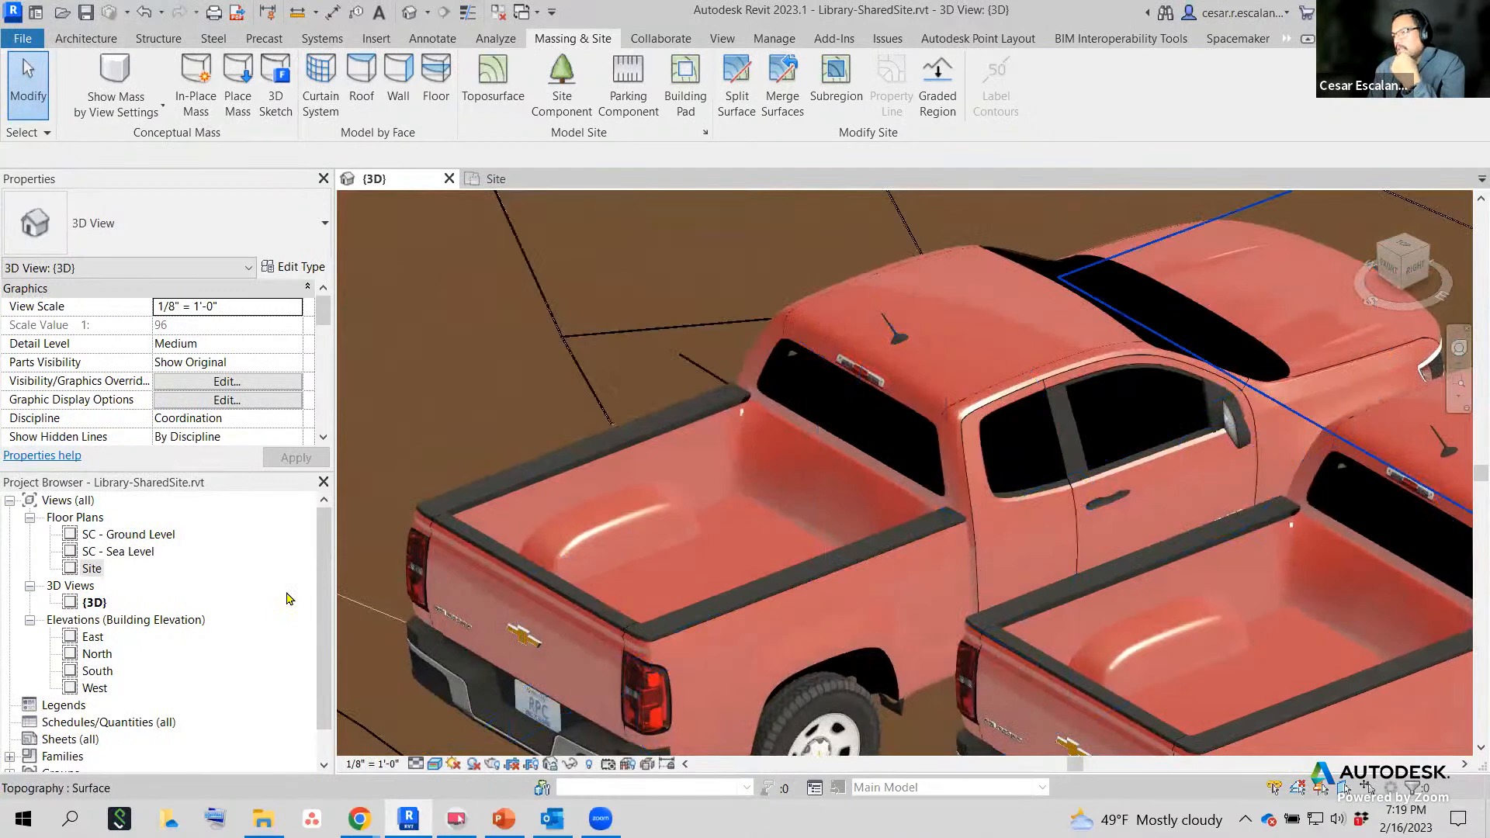
scroll(417, 676, "up", 5)
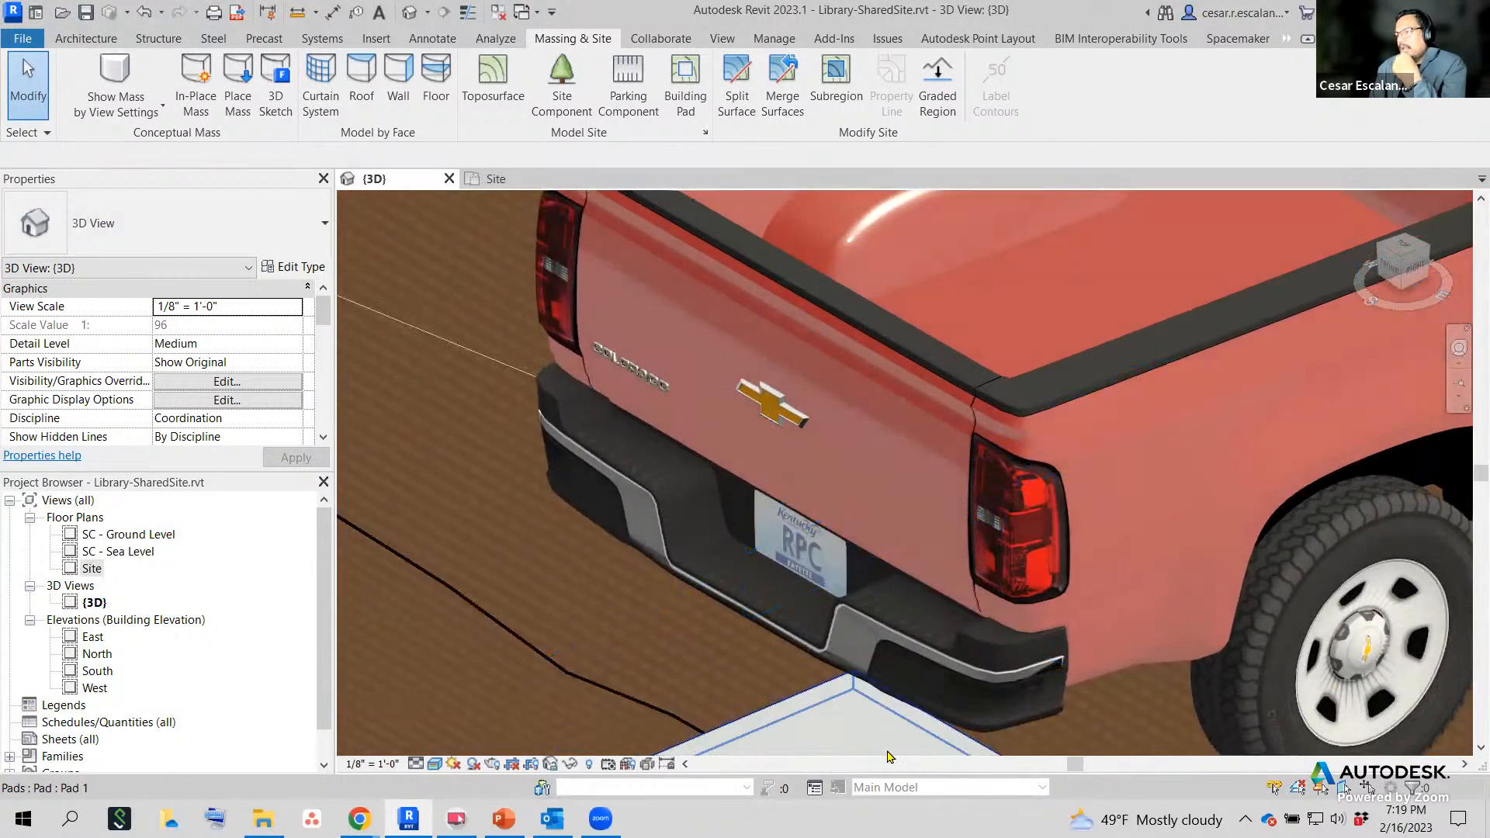
scroll(889, 756, "down", 1)
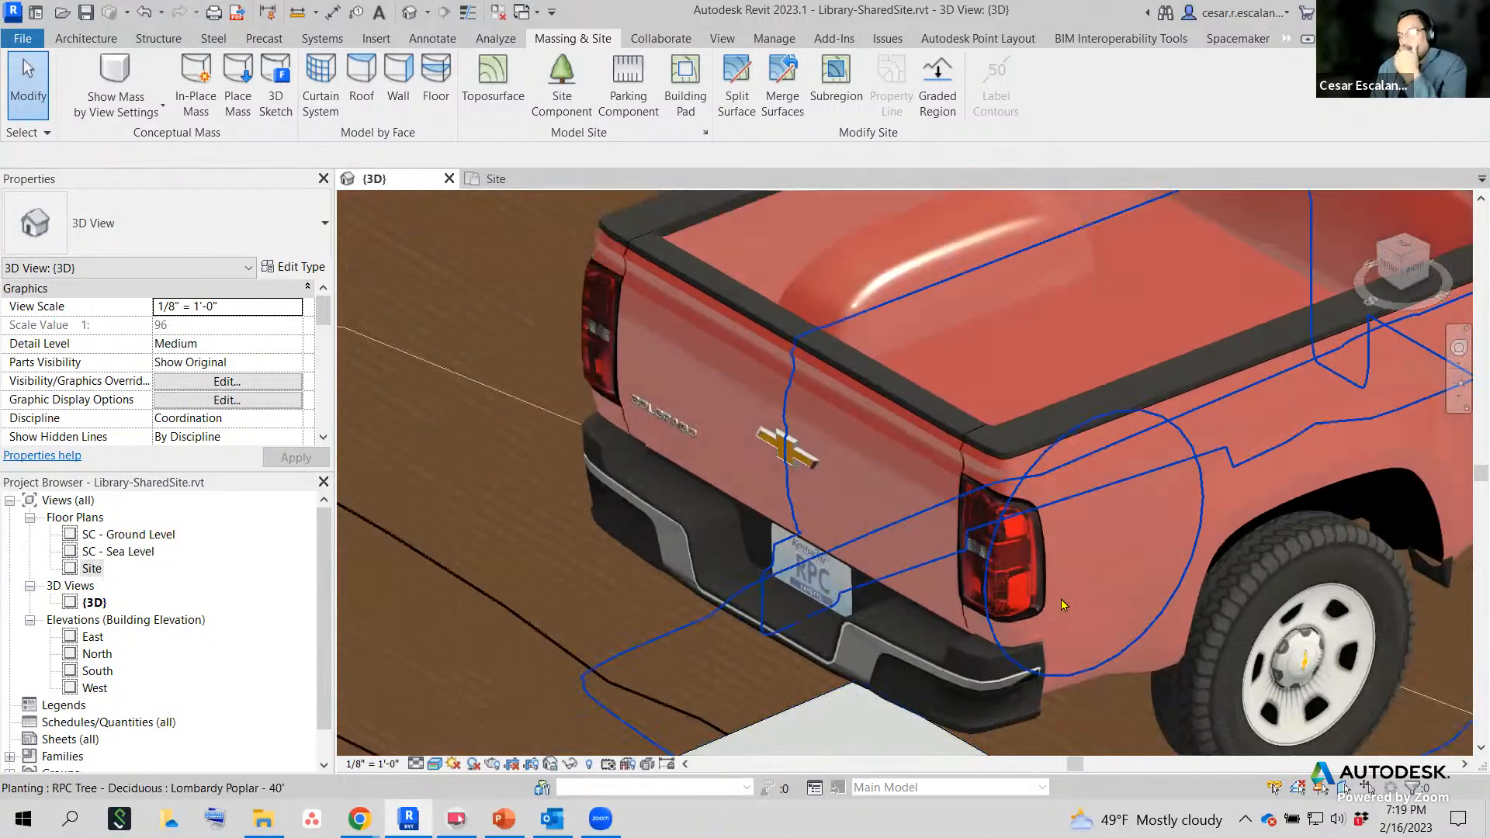
scroll(1122, 732, "down", 5)
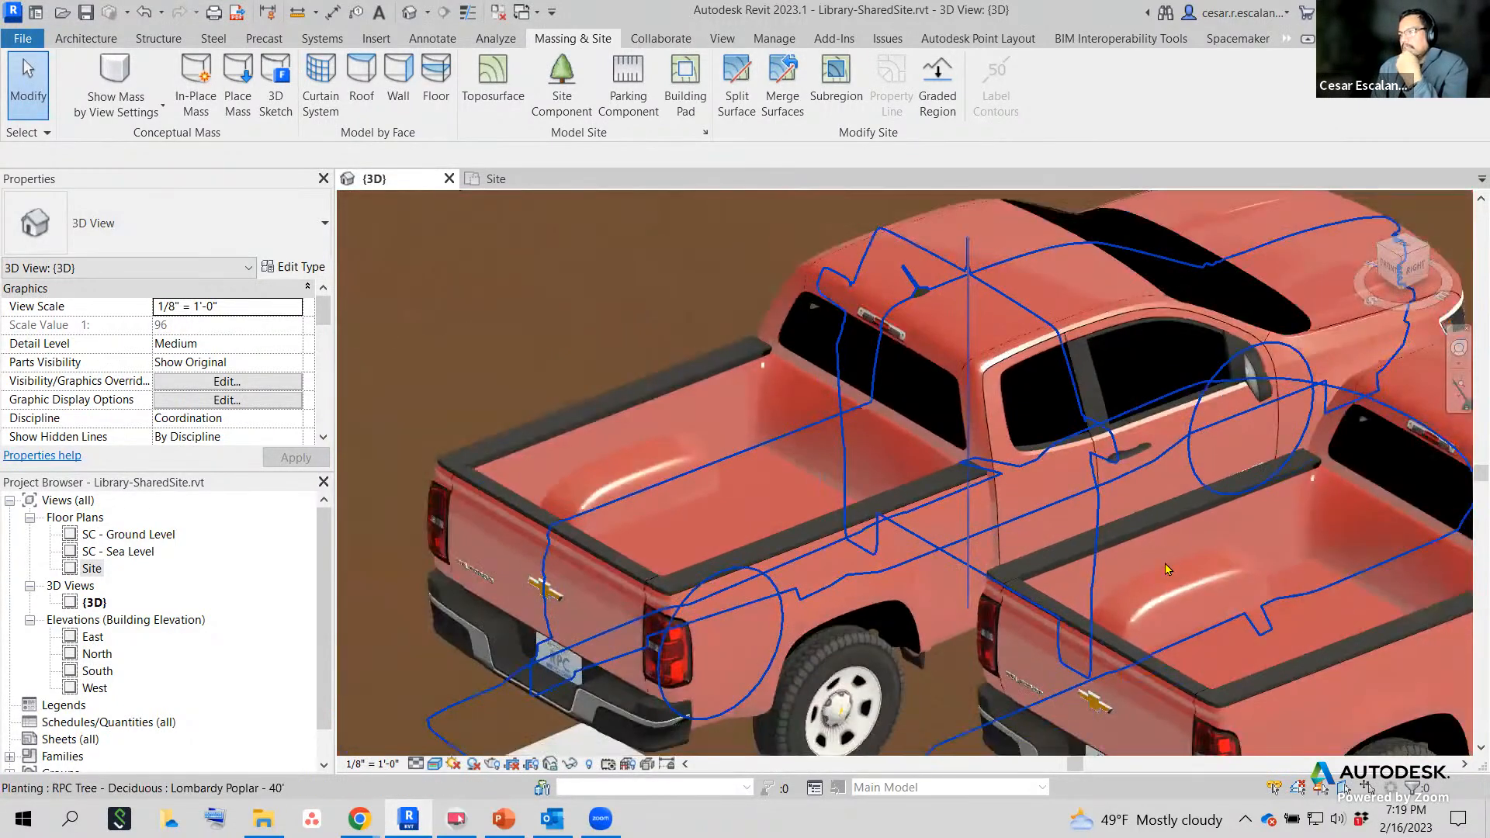
middle_click_drag(1166, 568, 749, 445)
middle_click_drag(1301, 494, 1025, 584)
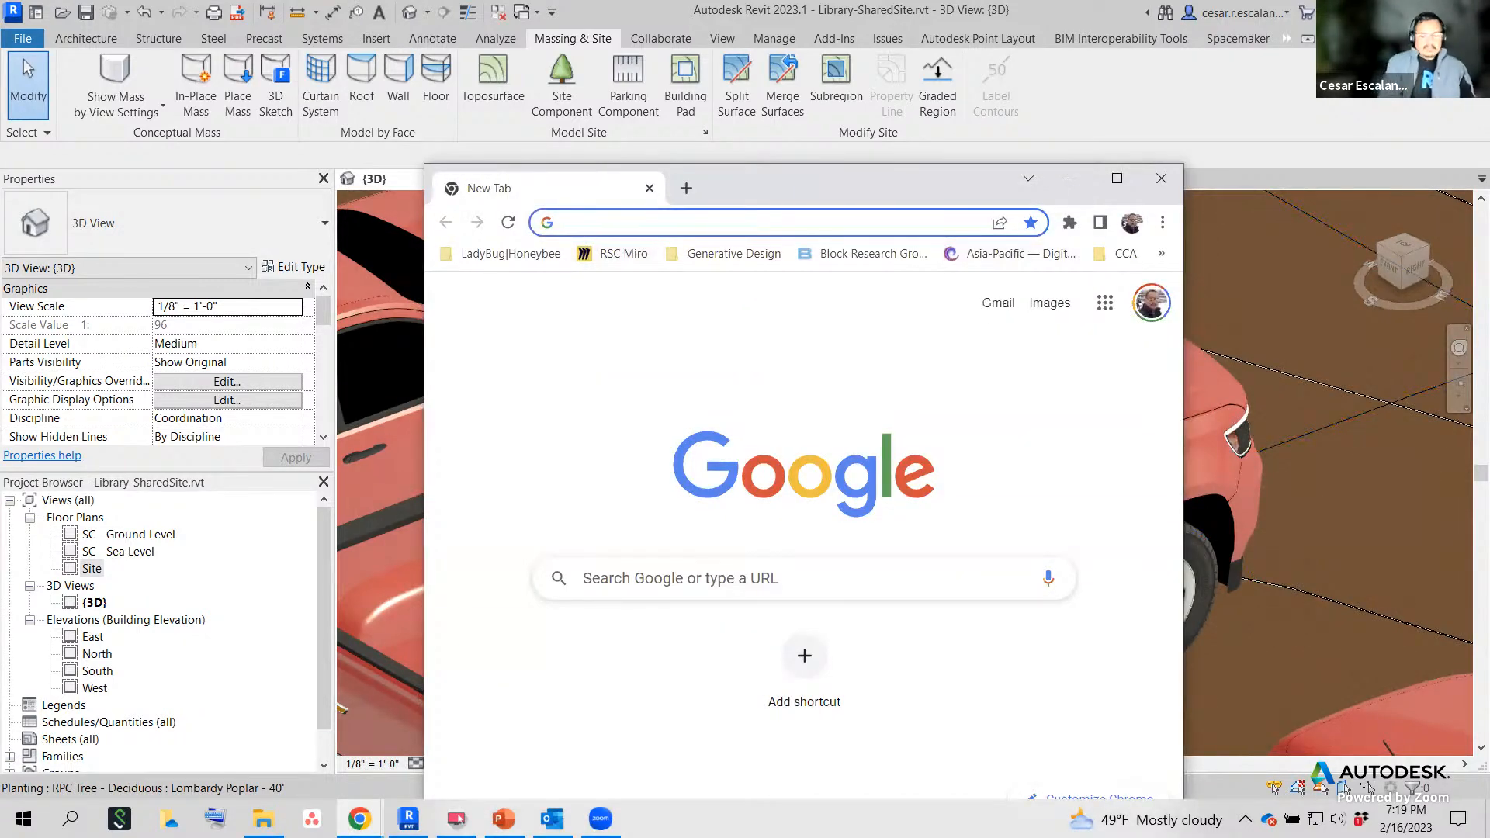
Switch to Chrome, open archvision.com in the new tab and maximize the browser window.
type("archv")
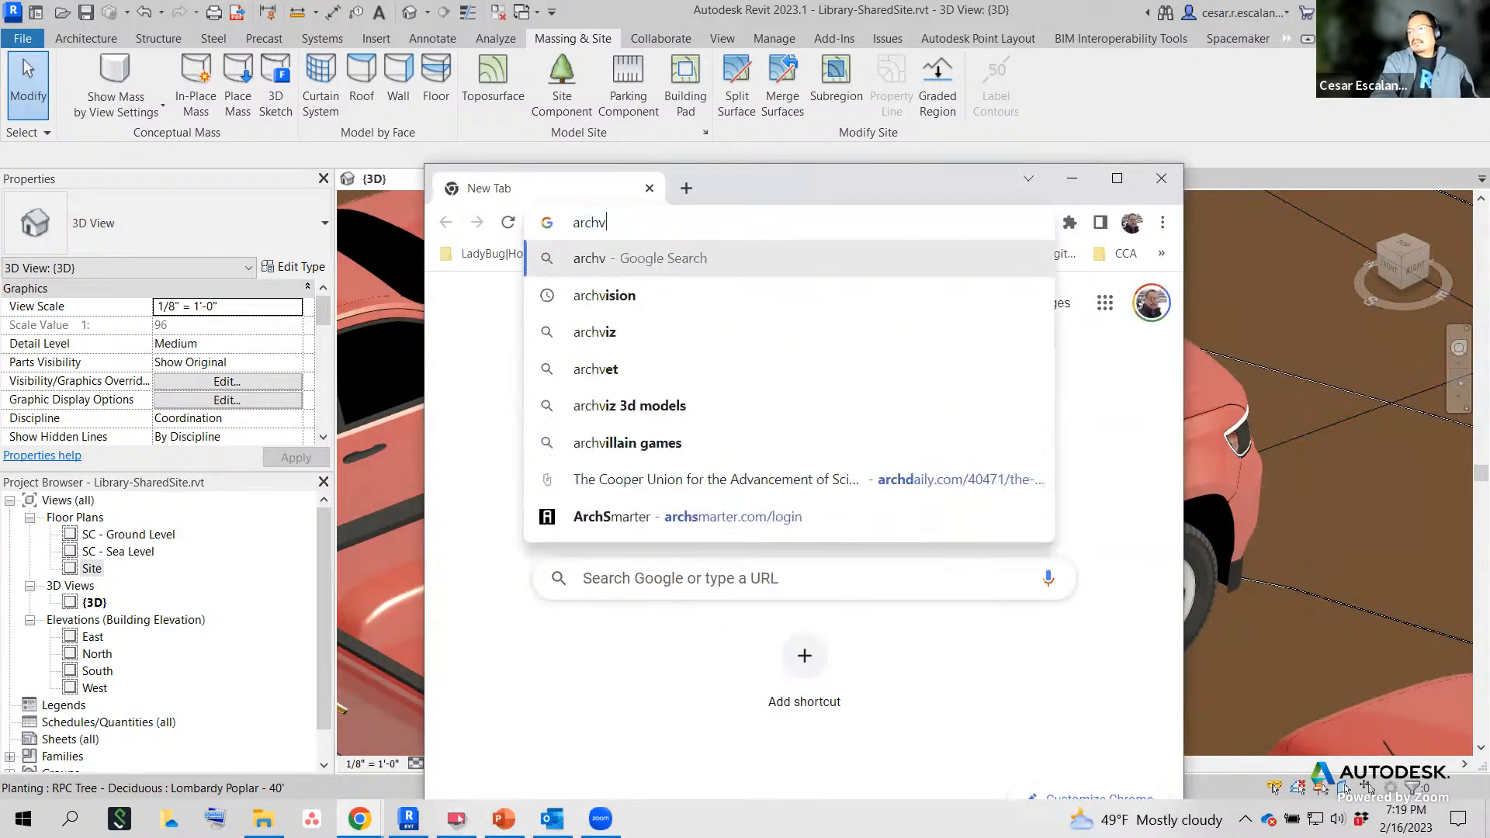
type("ision.com")
key("Return")
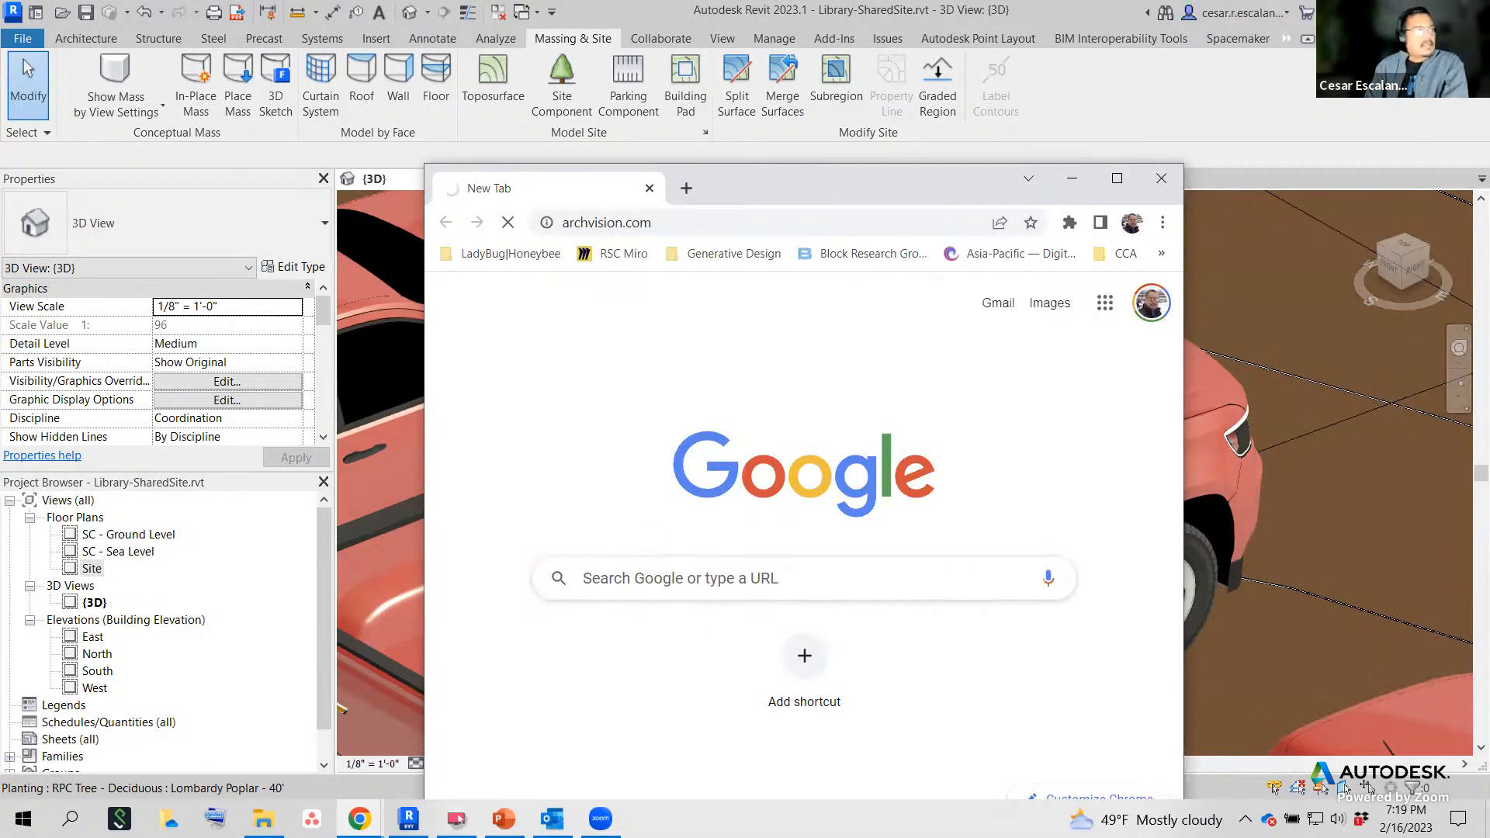
left_click(1117, 179)
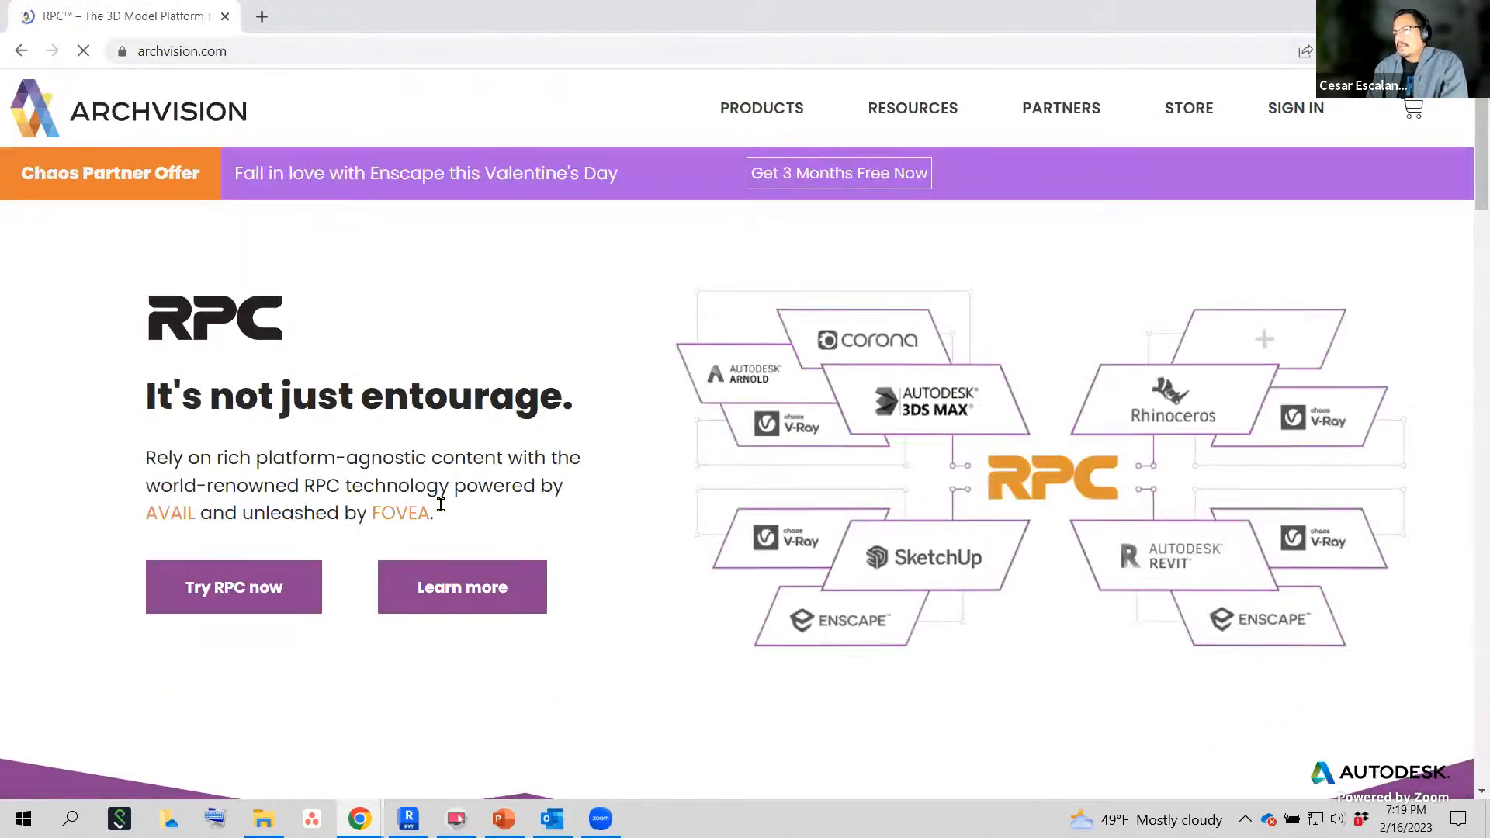
Review the ArchVision home page sections on RPC, AVAIL and FOVEA.
scroll(790, 422, "down", 10)
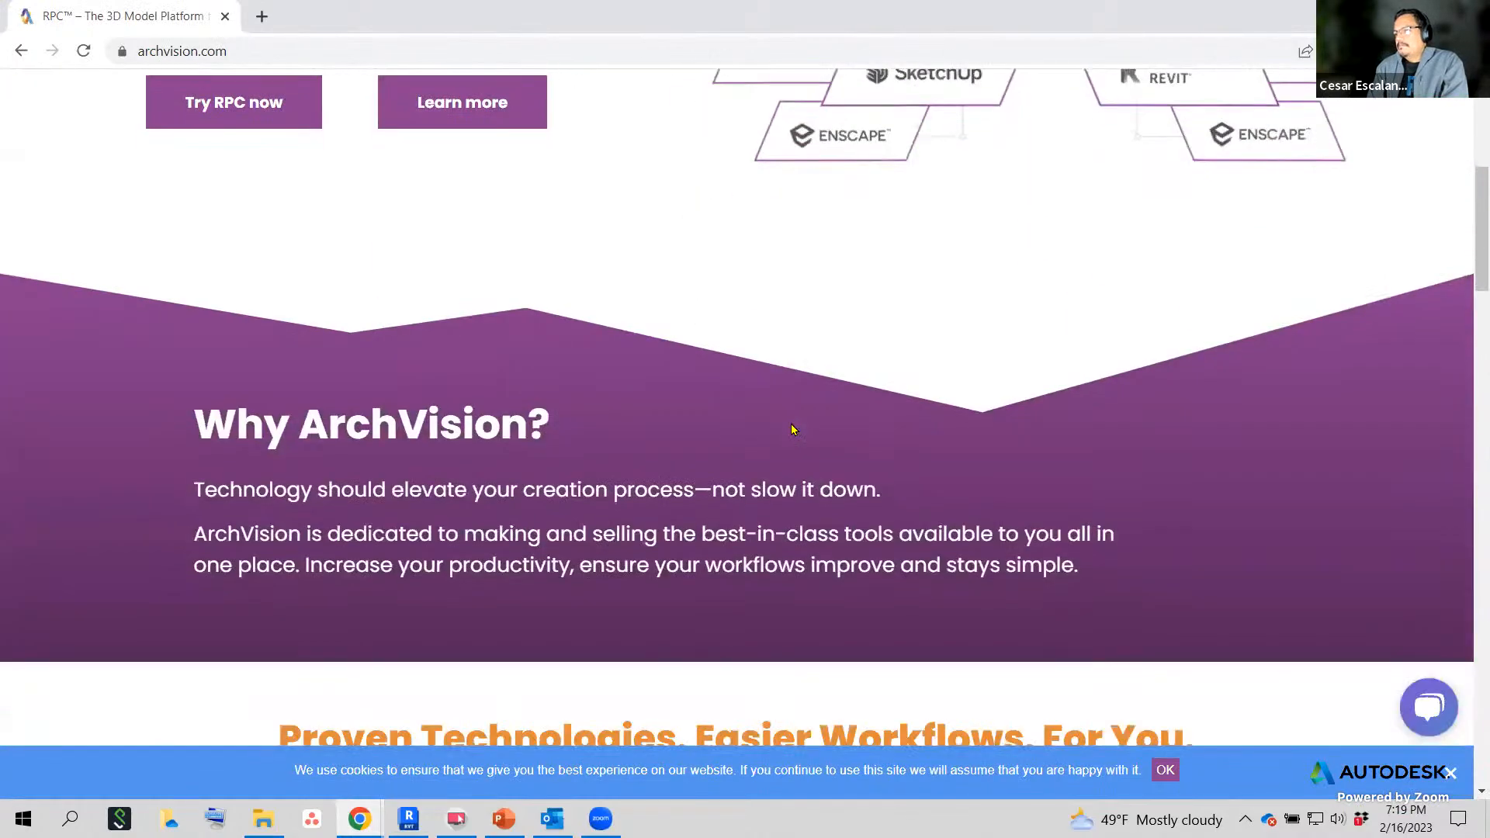
scroll(1069, 408, "down", 15)
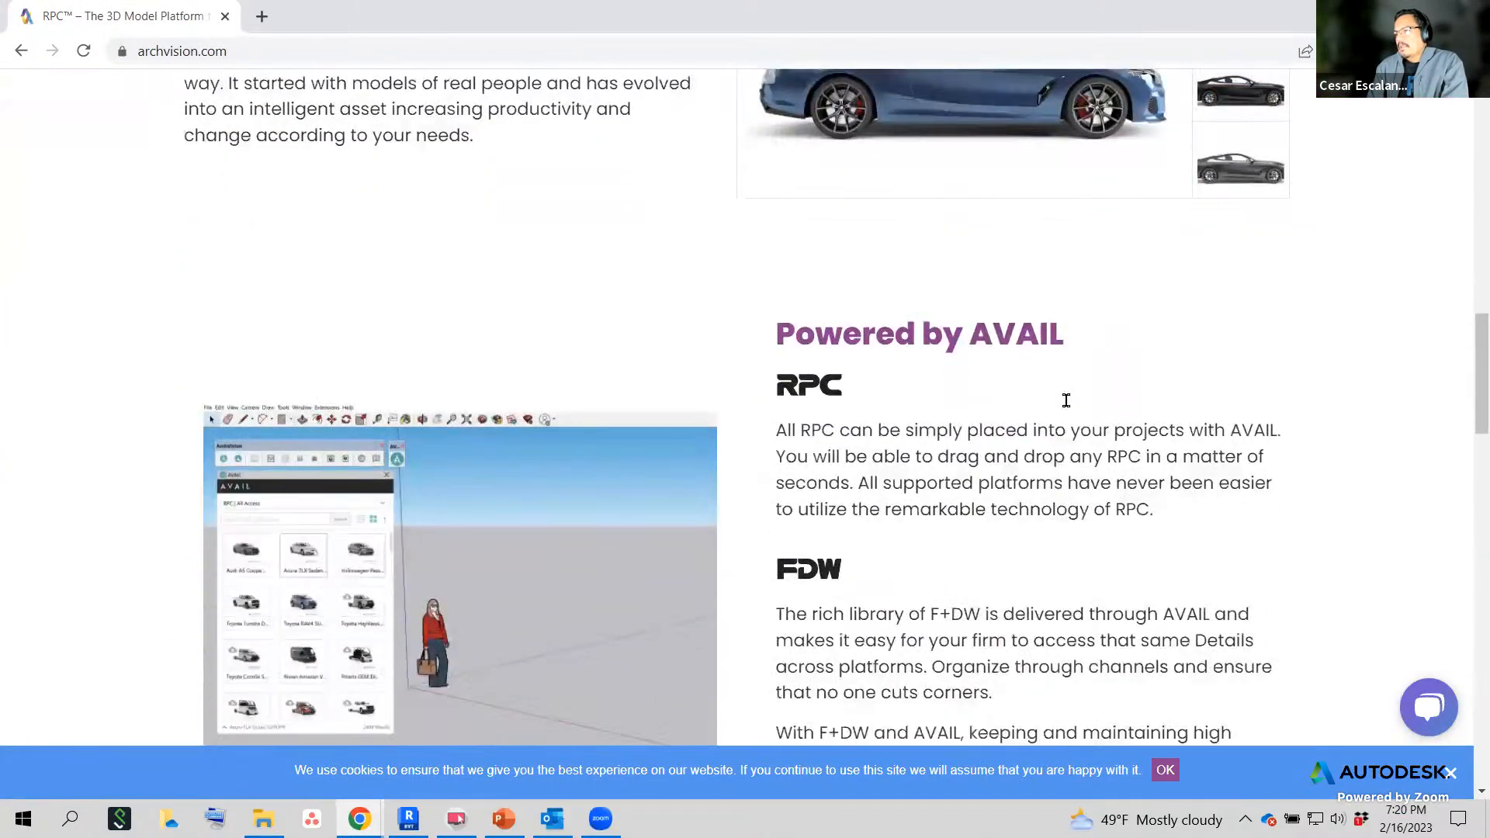
scroll(791, 233, "up", 12)
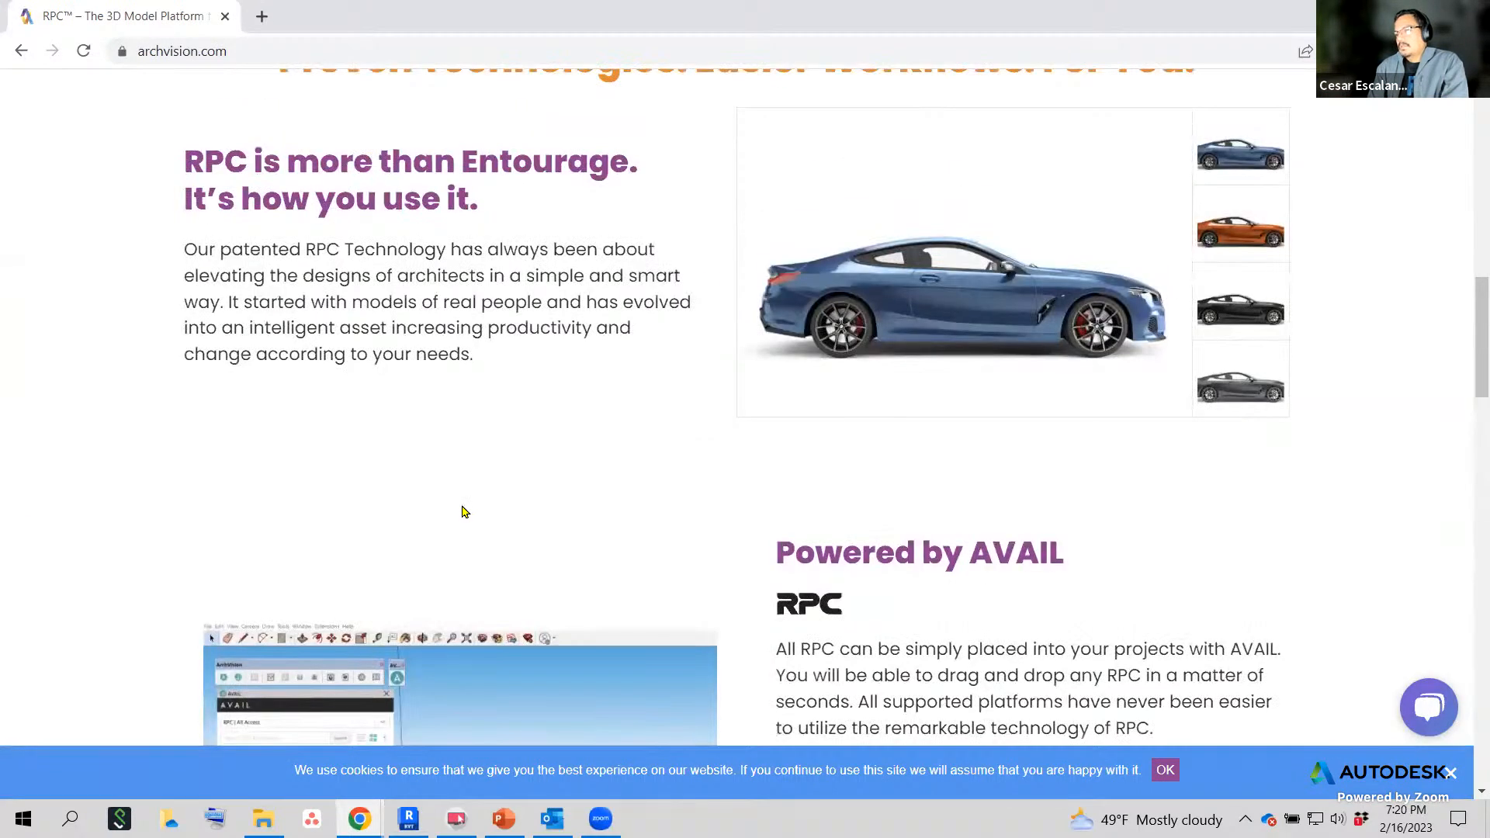
scroll(466, 509, "down", 11)
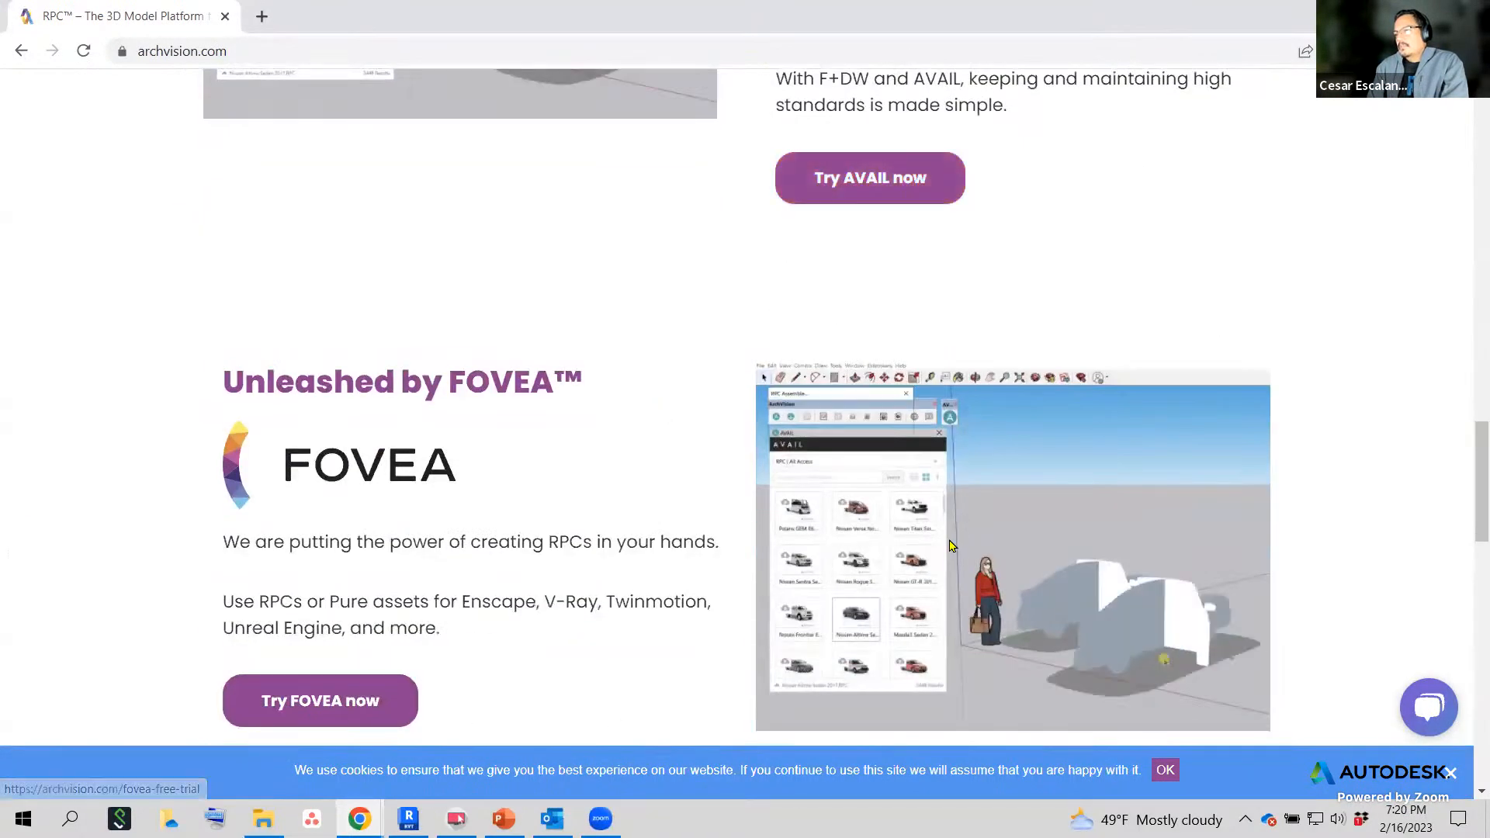
scroll(1265, 508, "up", 14)
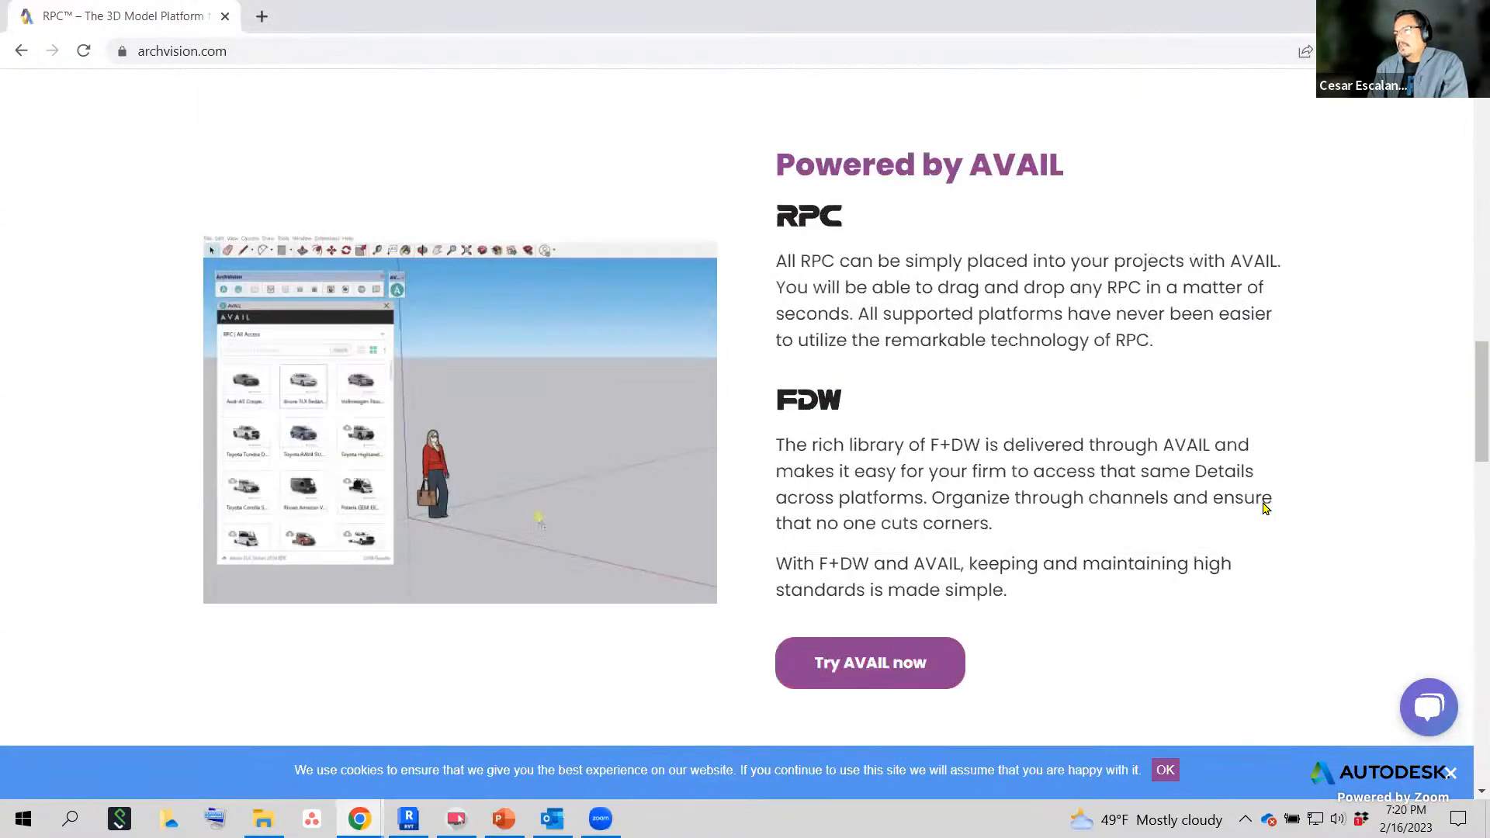
scroll(1265, 508, "down", 2)
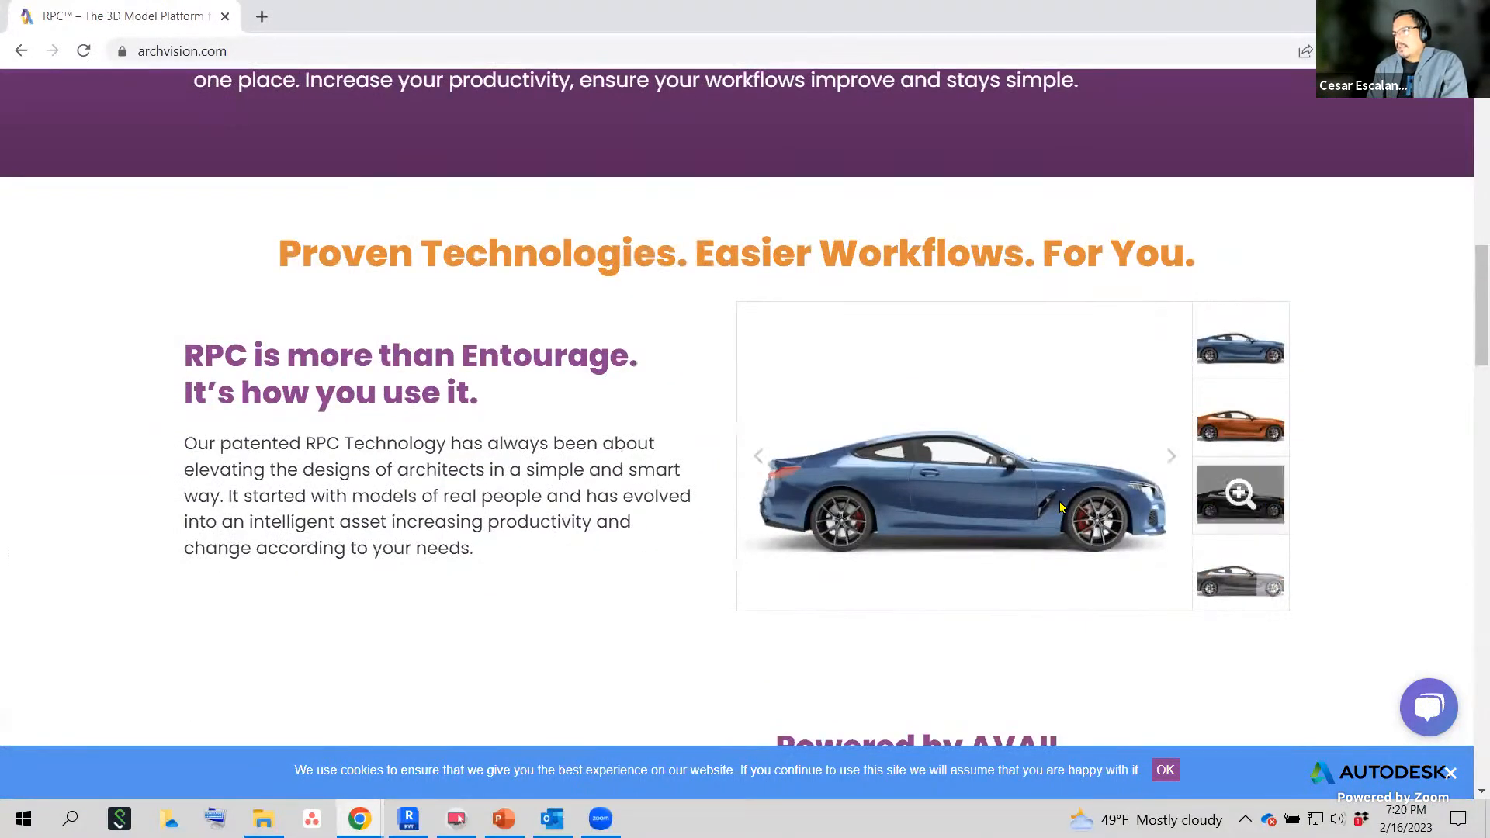
Page through the car colour variants in the home page's RPC image gallery.
left_click(1180, 473)
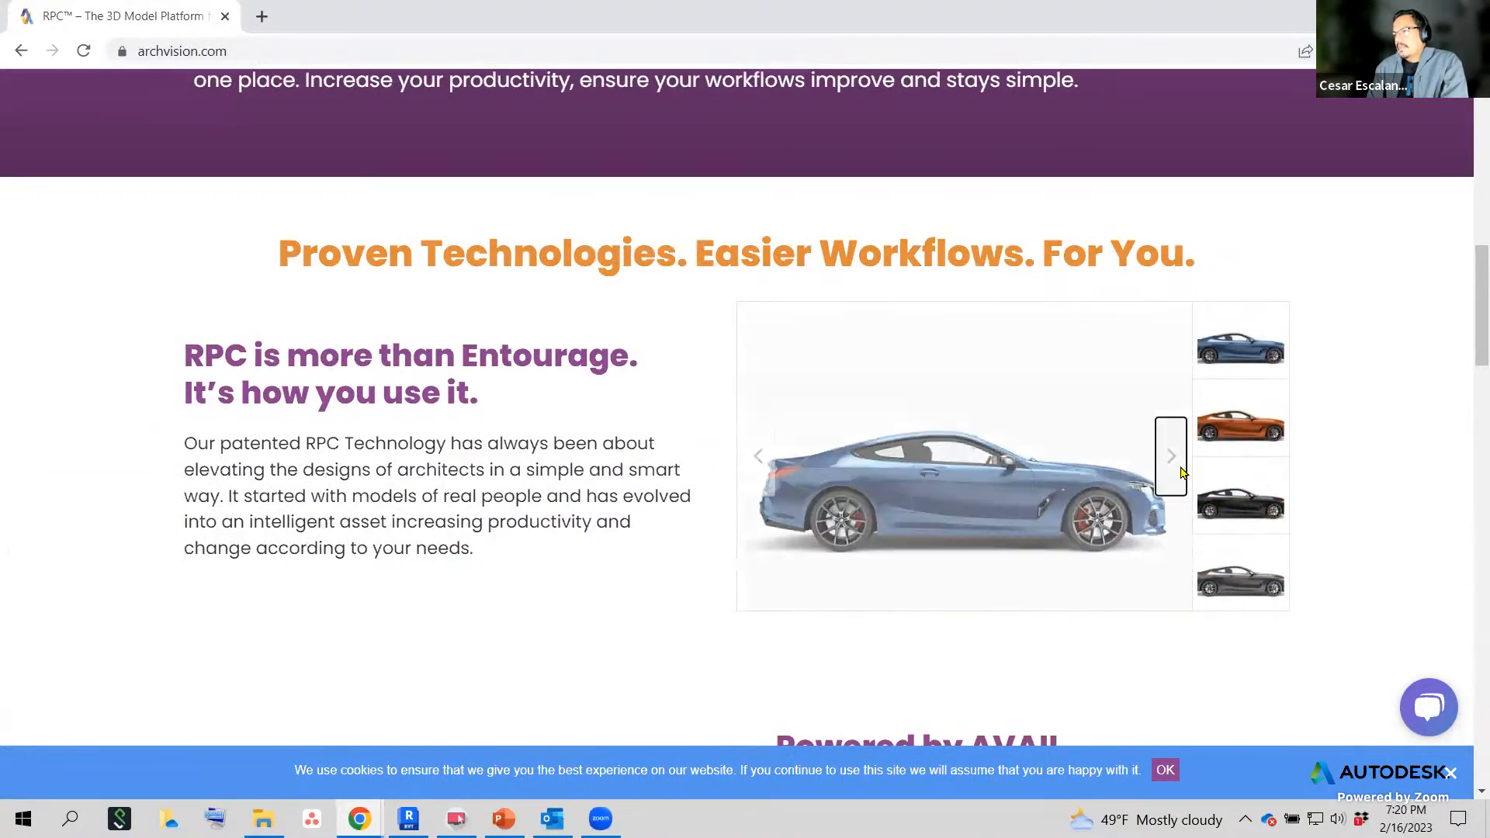
left_click(1181, 472)
left_click(1181, 473)
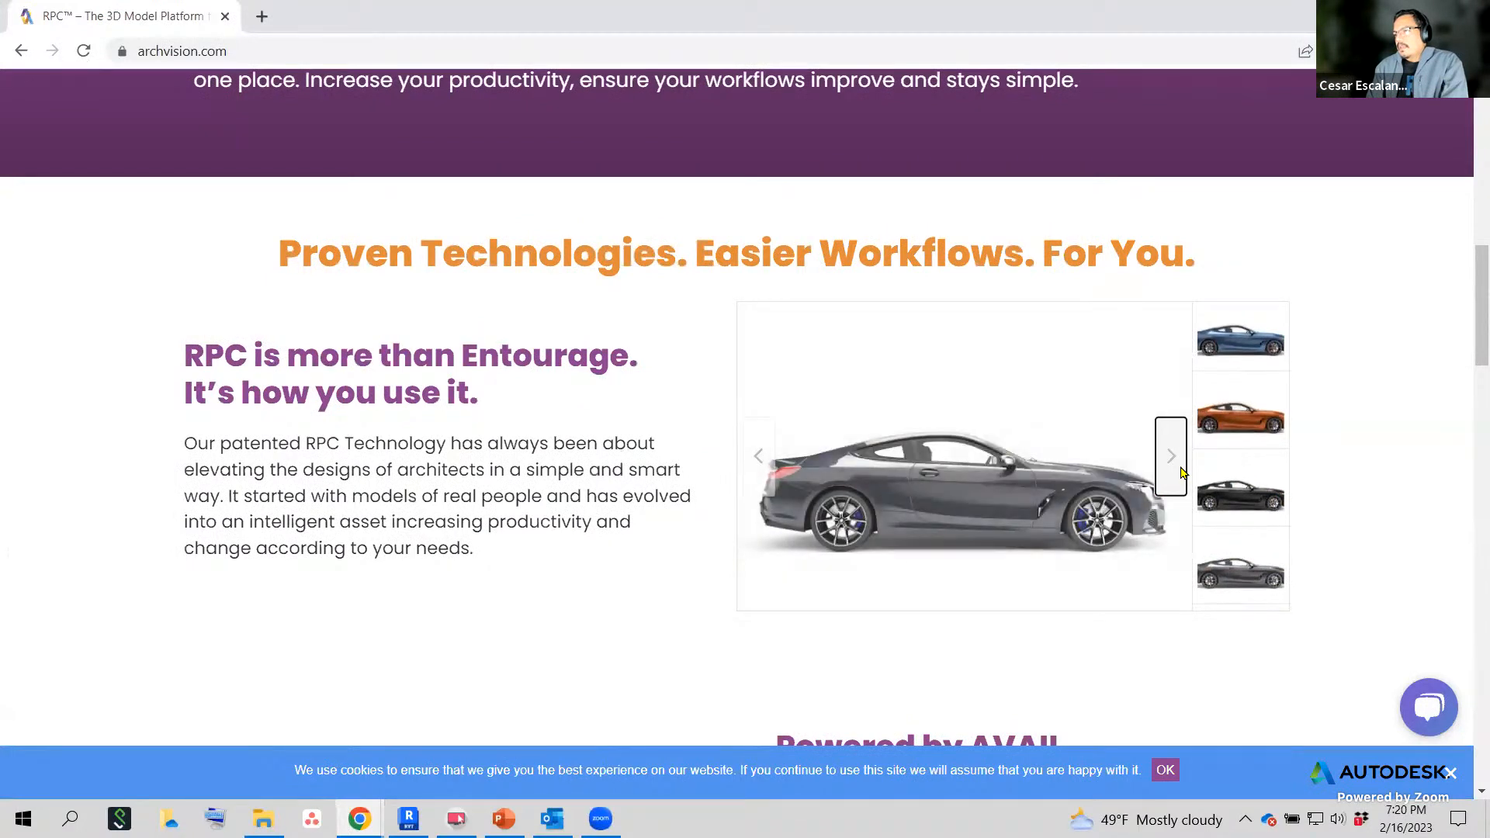
left_click(1181, 472)
left_click(1181, 473)
left_click(1181, 473)
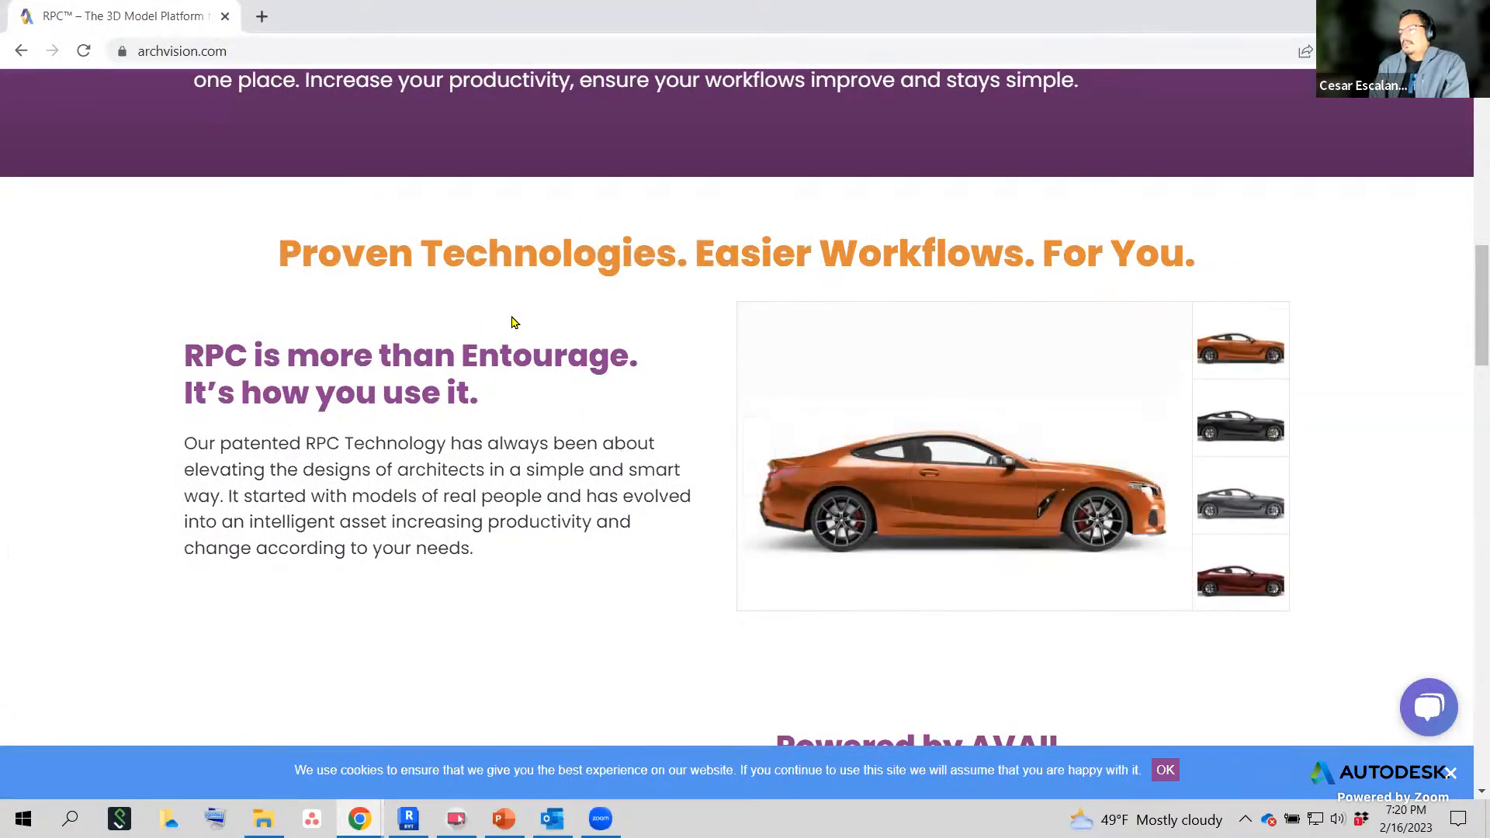
left_click(1169, 466)
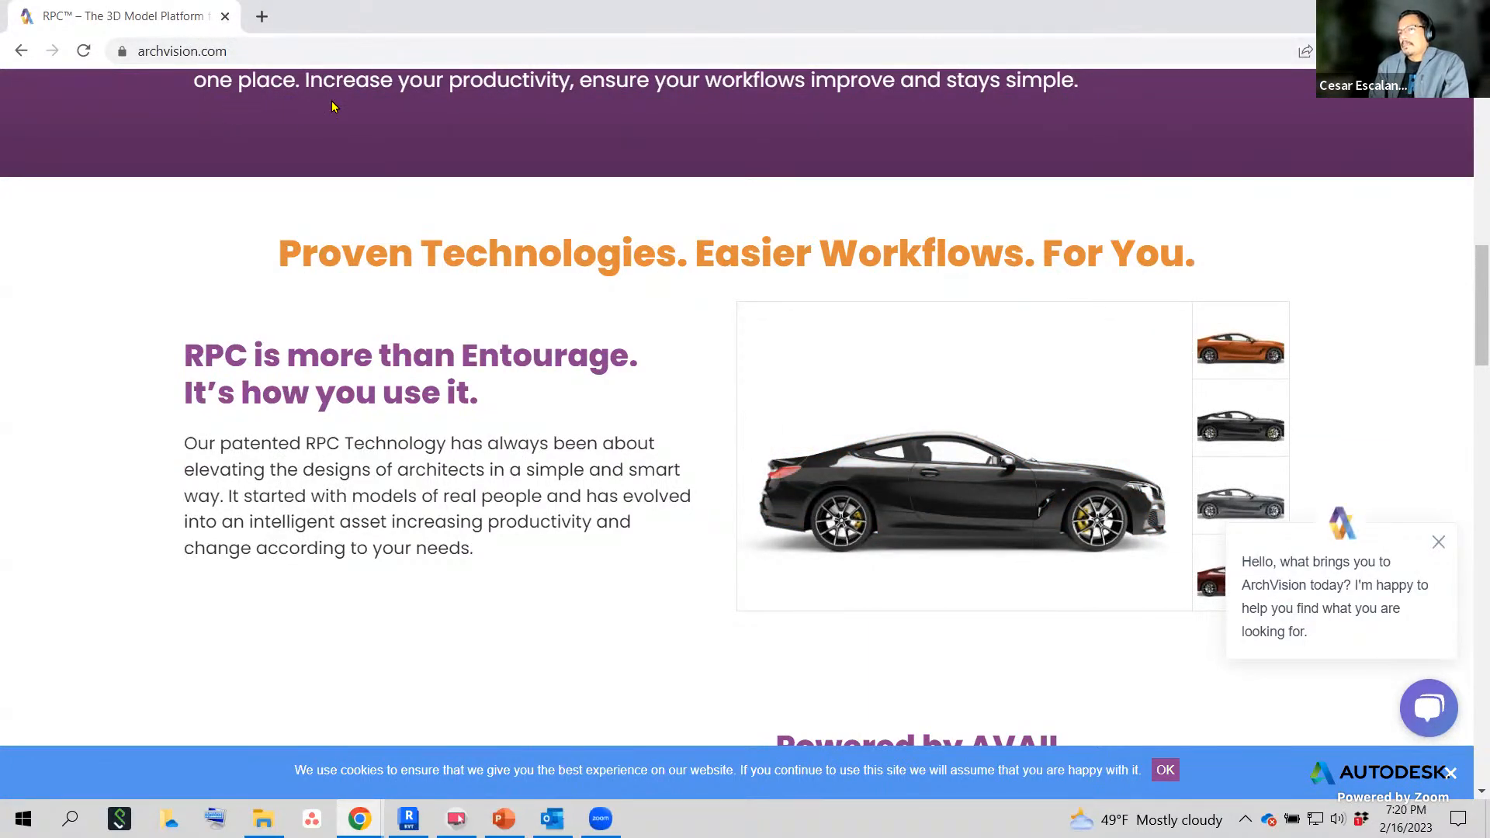
Open the RPC product page from the site's product list.
scroll(757, 189, "up", 10)
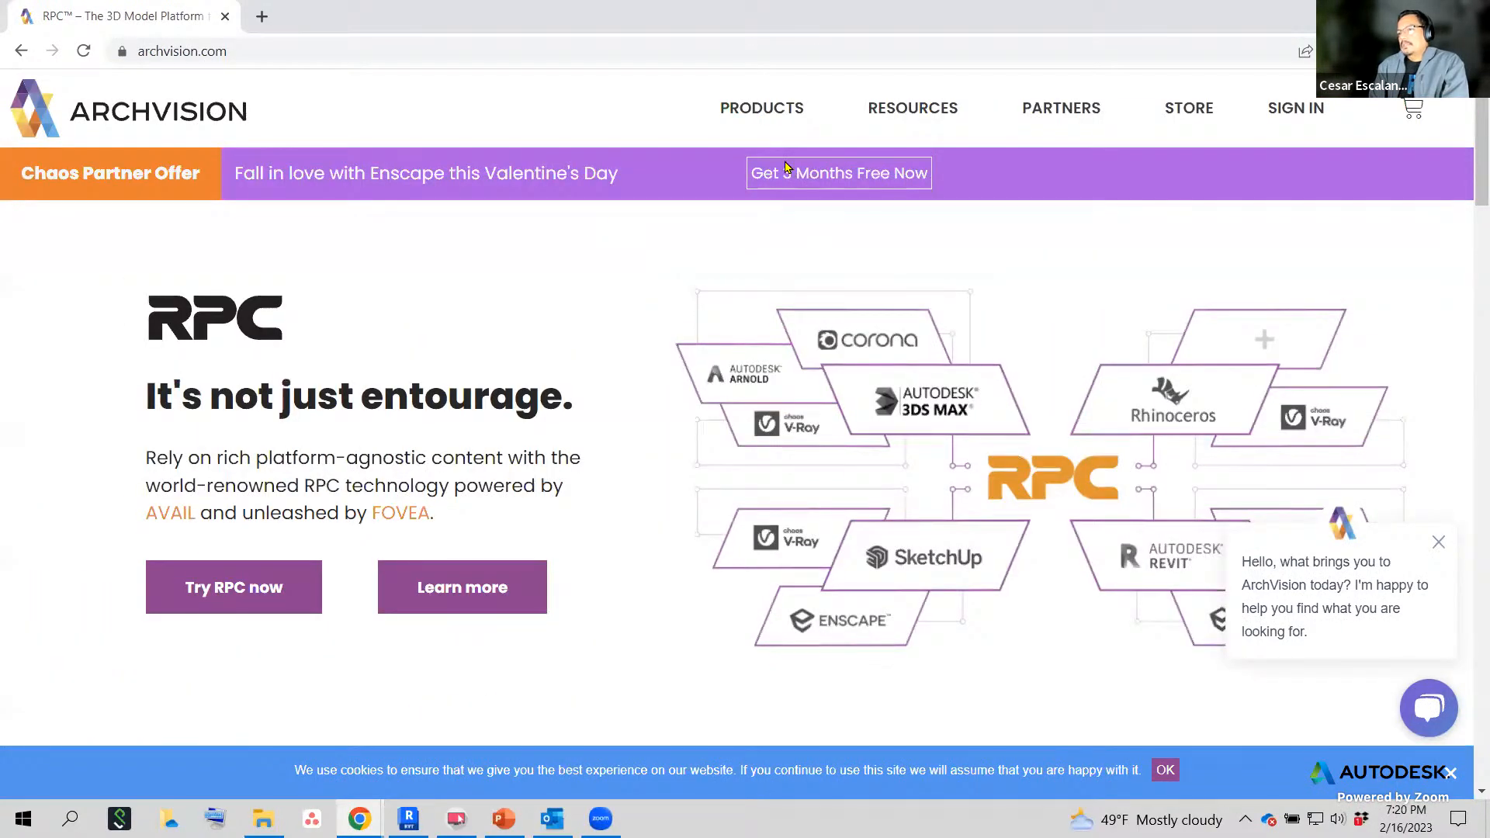
left_click(757, 112)
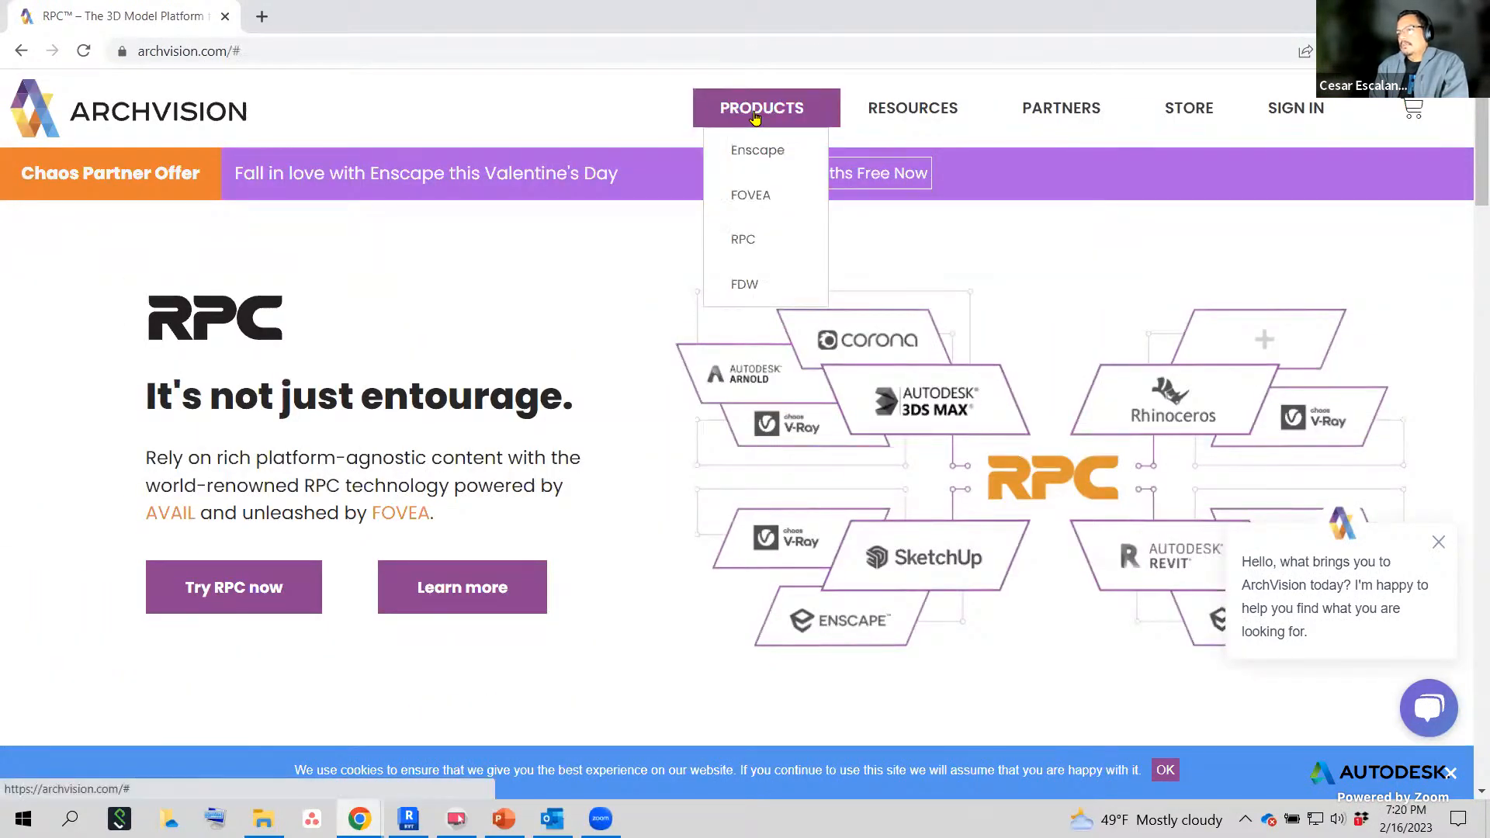
left_click(745, 243)
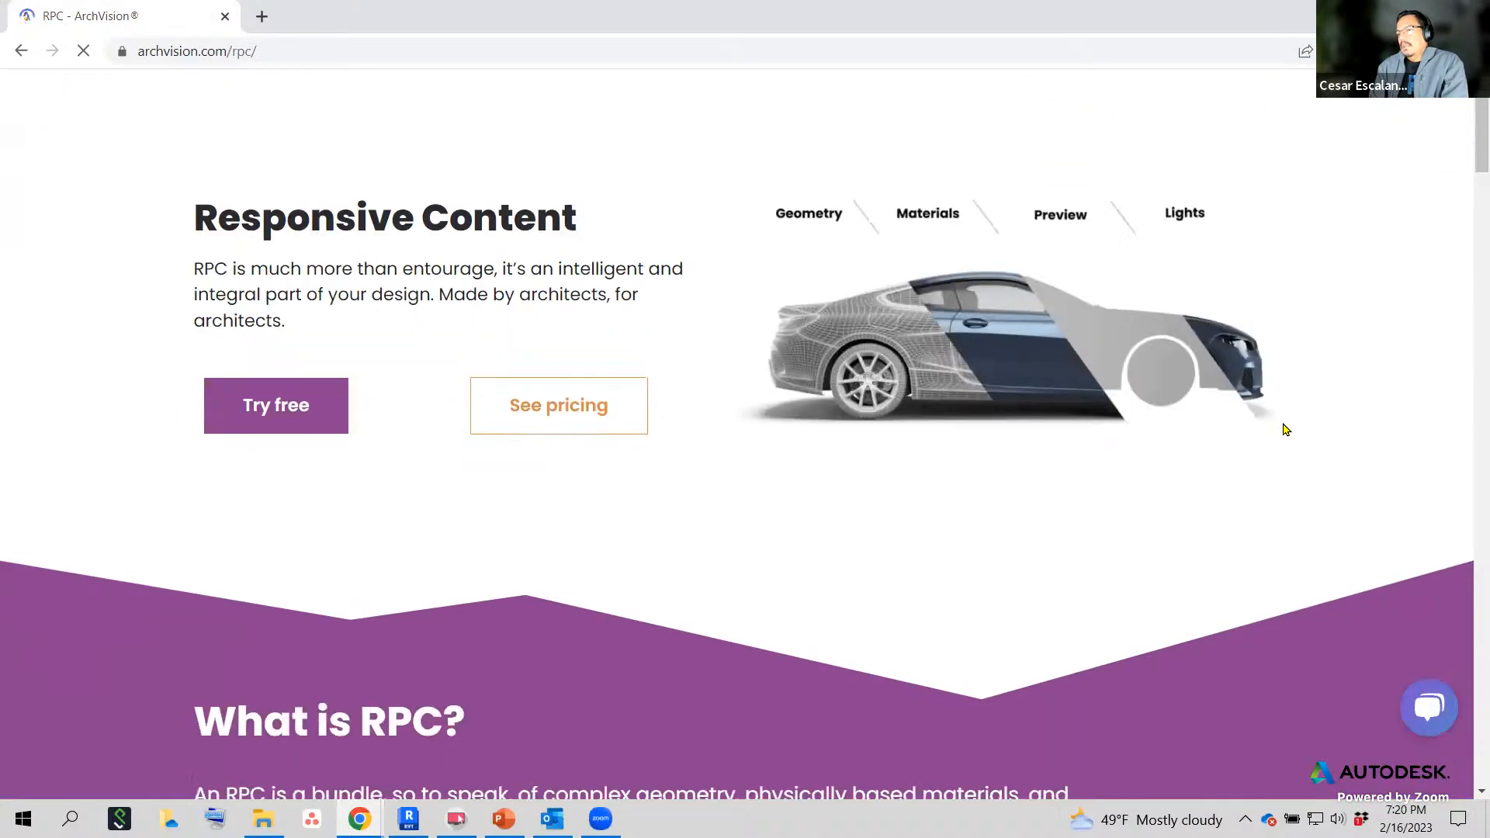
Review the RPC page's application plugins, rendering support and RPC Technology sections, and close the page to return to Revit.
scroll(1285, 429, "down", 12)
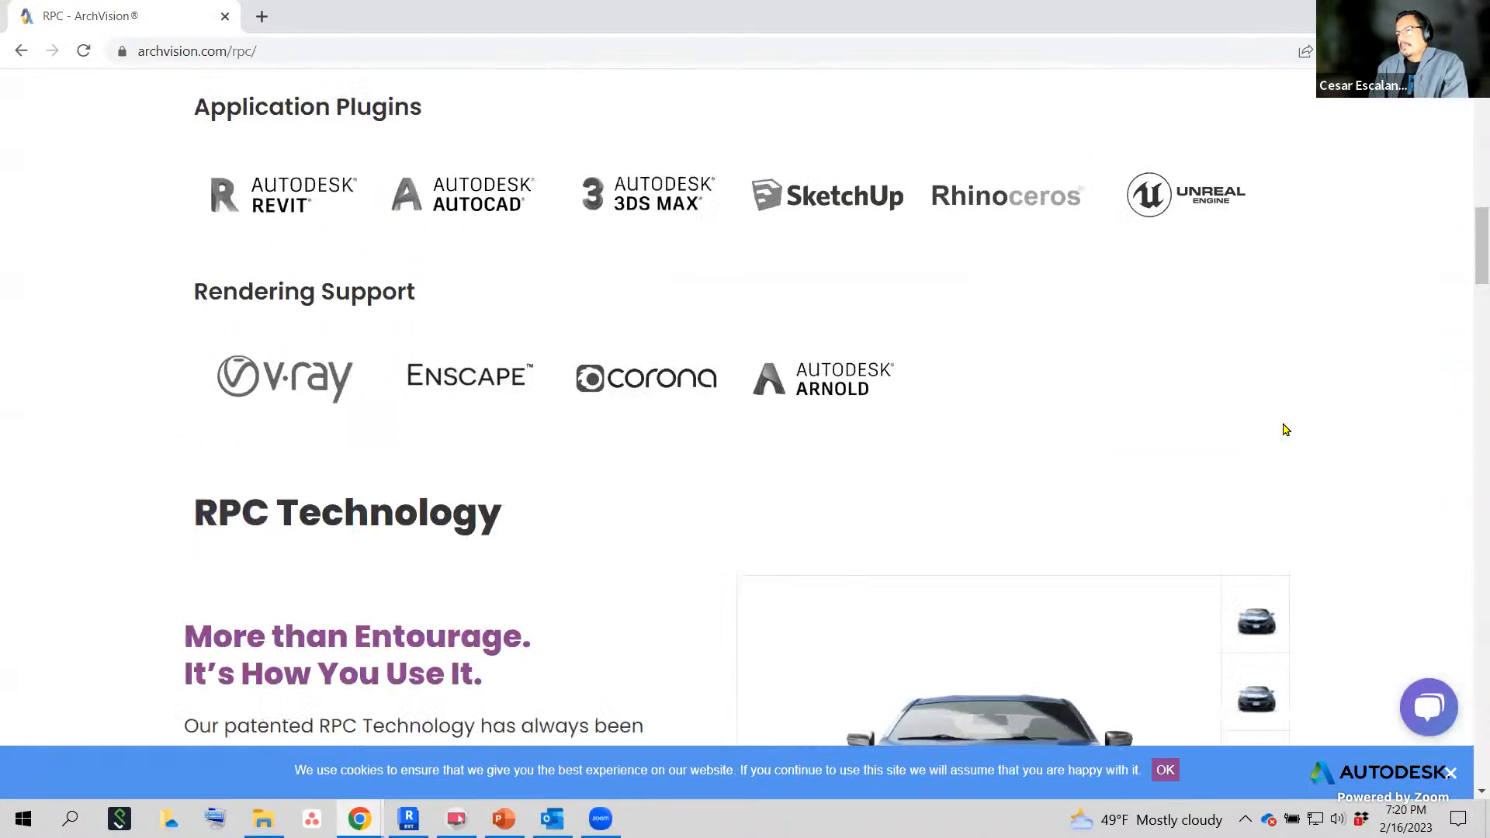
scroll(1285, 429, "down", 5)
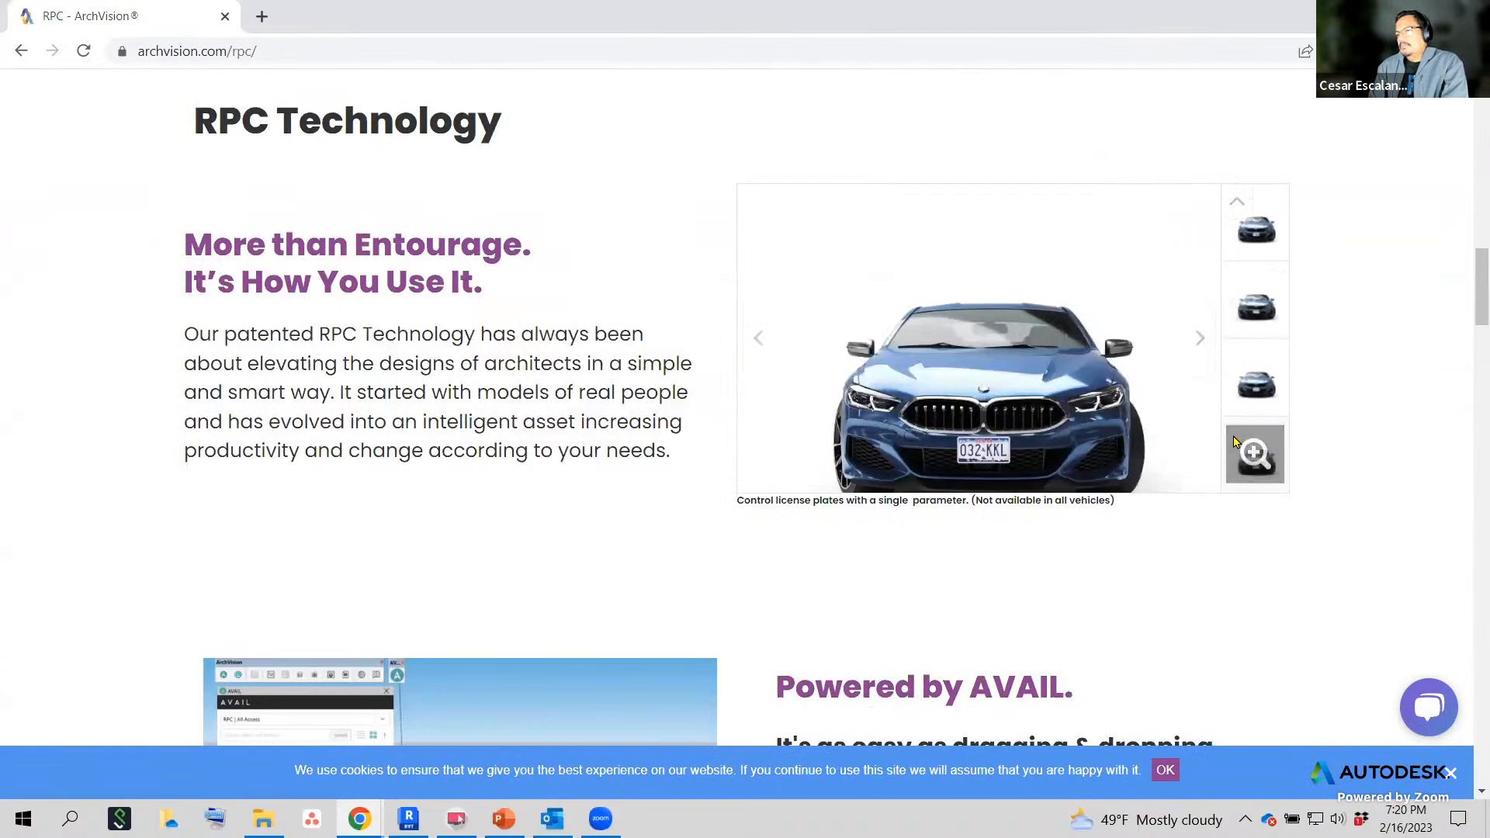
scroll(923, 423, "down", 2)
scroll(924, 422, "down", 4)
scroll(904, 415, "up", 15)
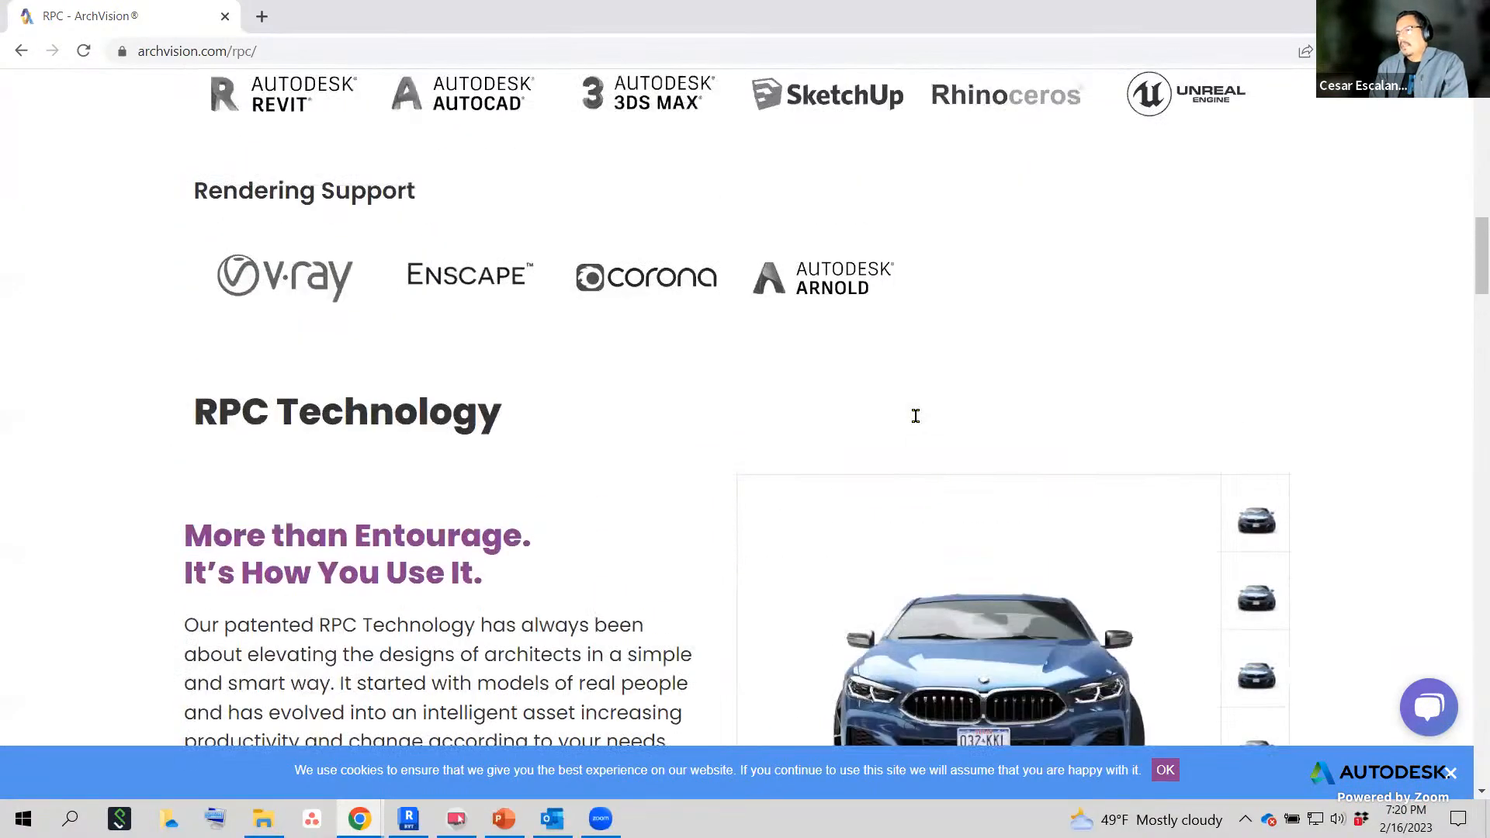
scroll(915, 416, "up", 14)
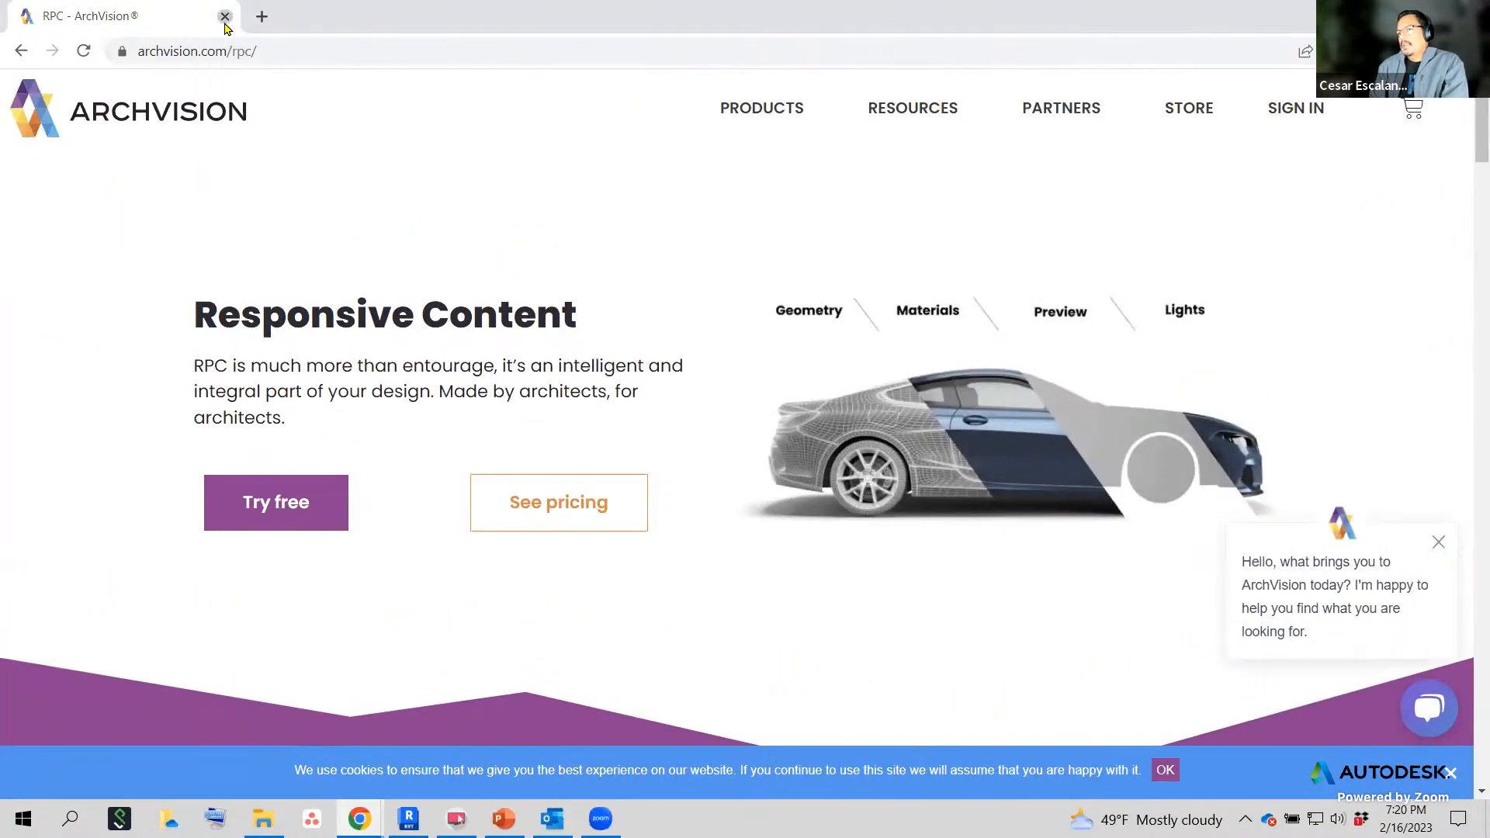
left_click(225, 17)
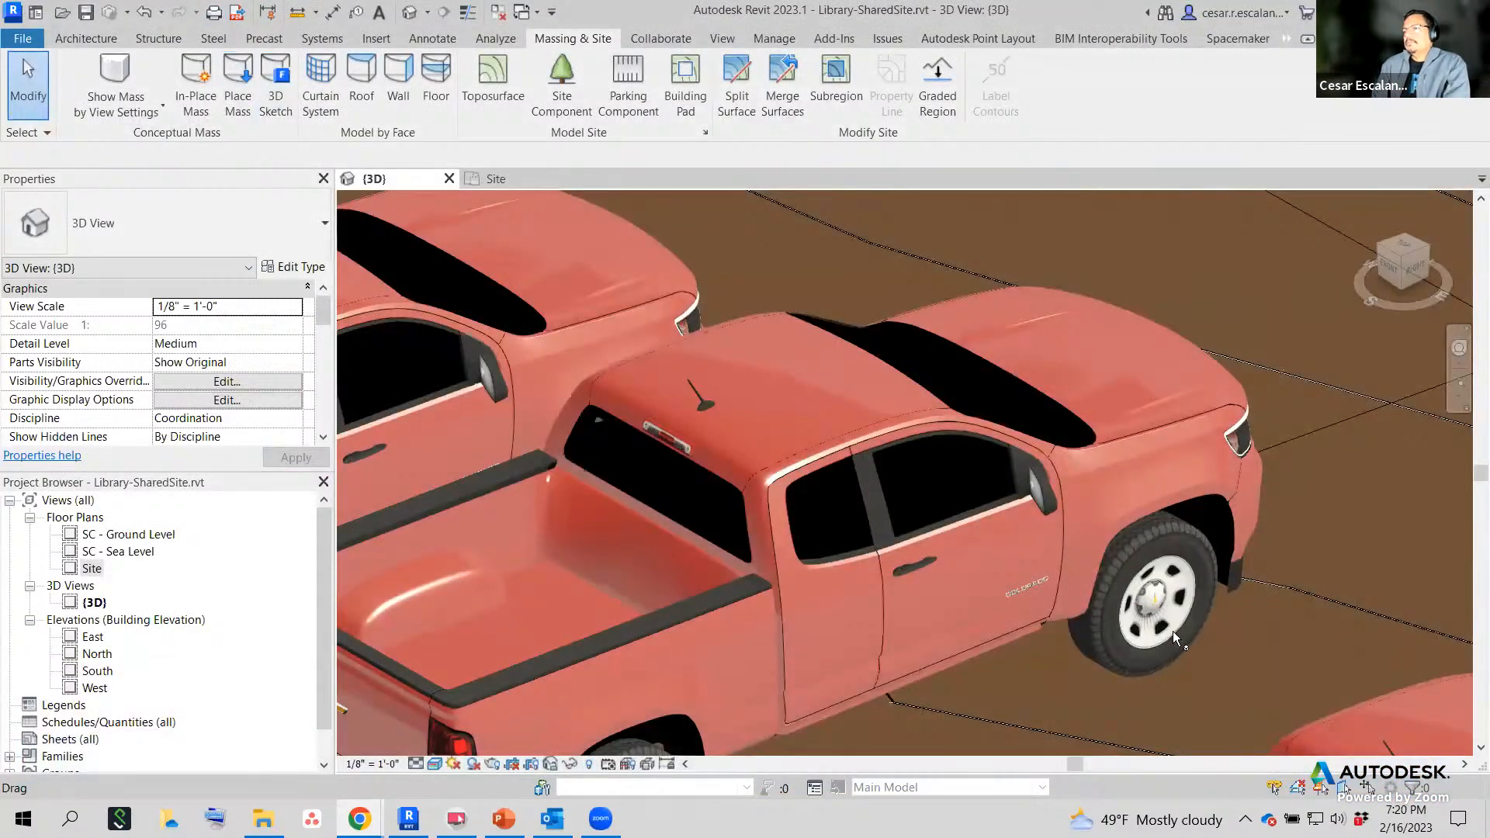
Undo the recent changes that gave the trees a pickup render appearance and the 3D view its Realistic style.
scroll(596, 345, "down", 5)
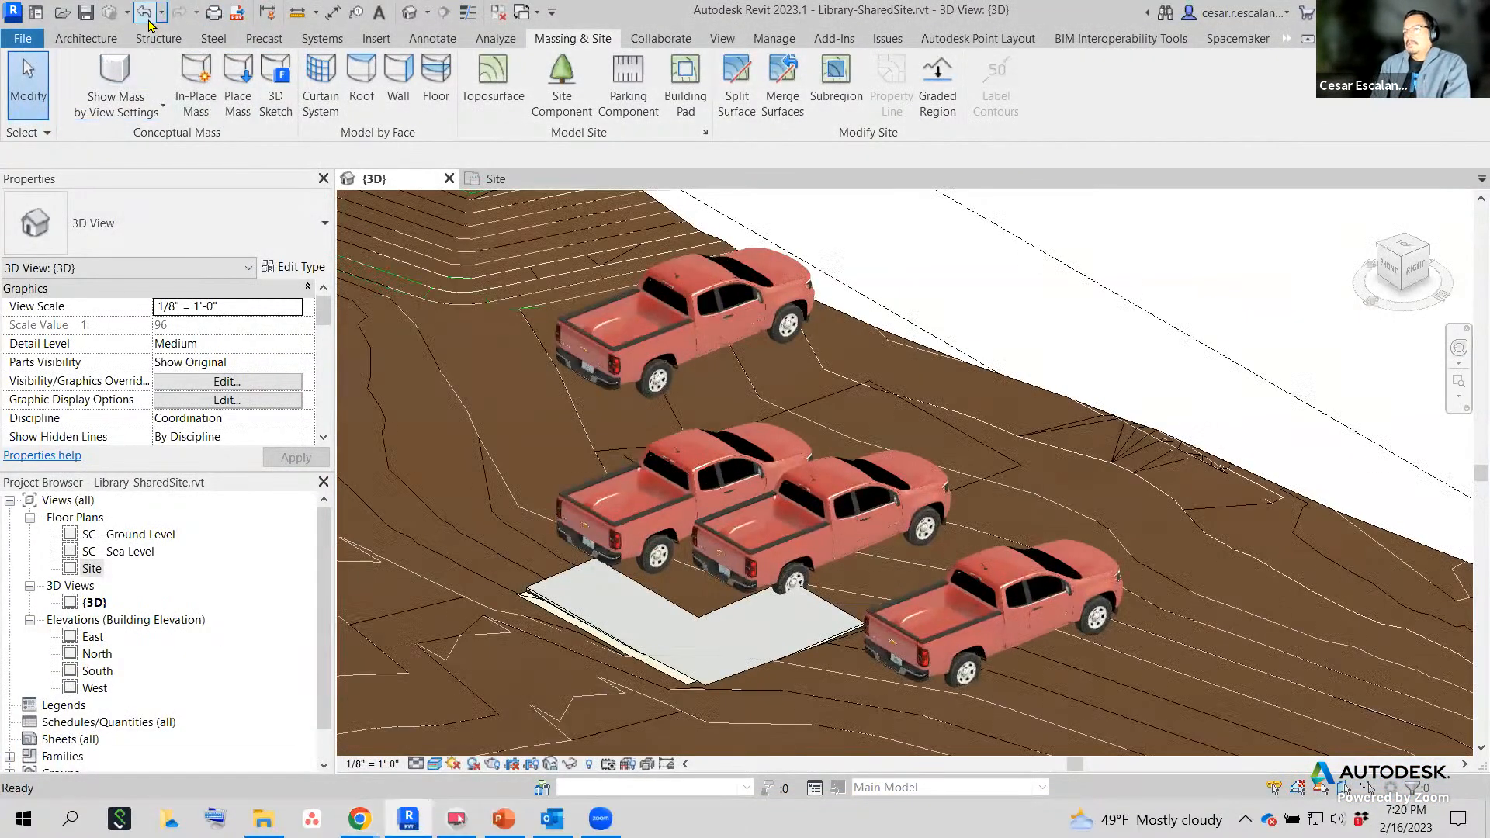
left_click(145, 12)
left_click(145, 13)
left_click(145, 12)
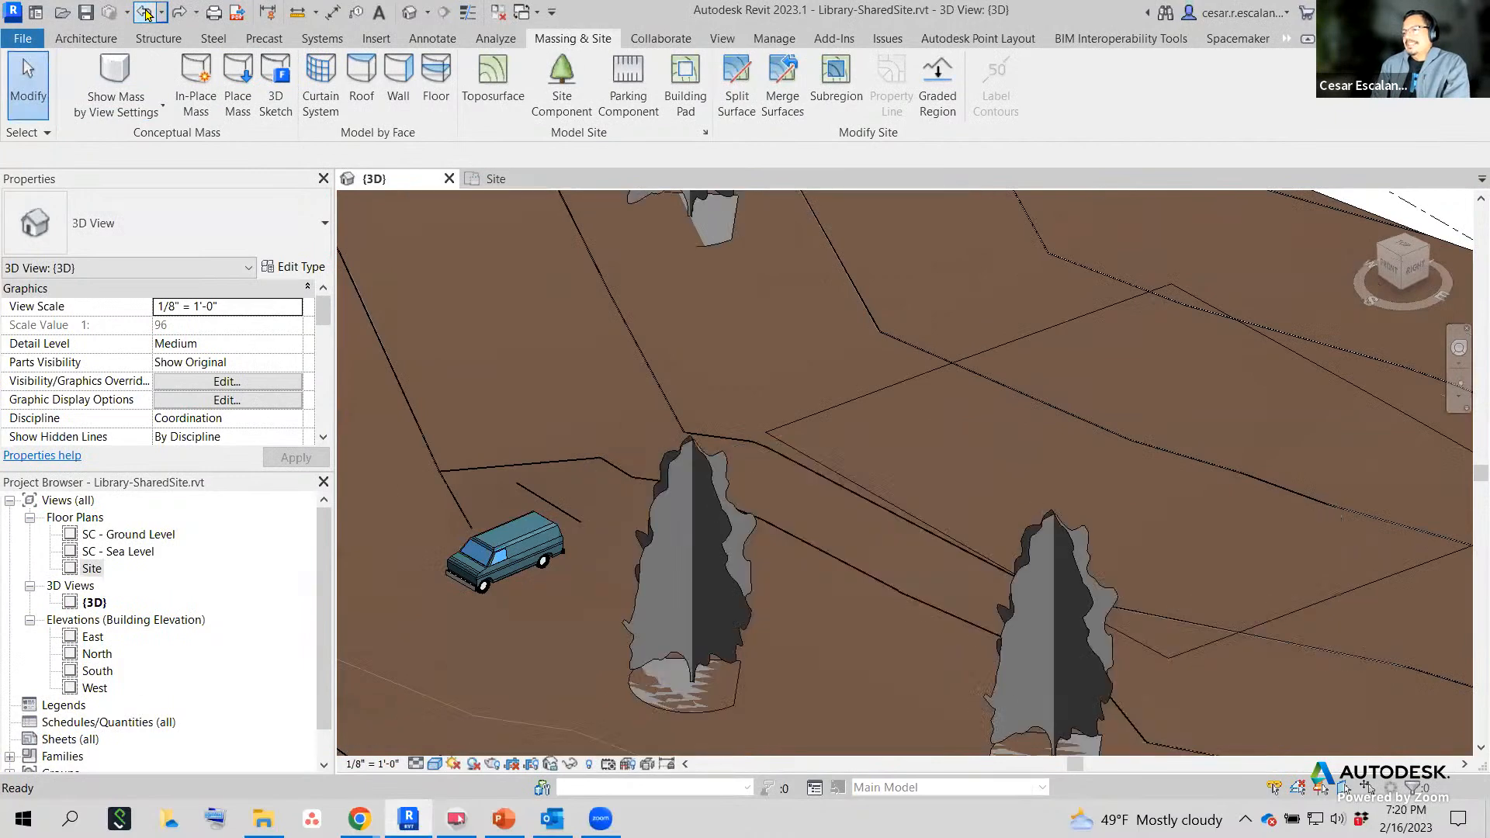
Review the whole site topography in 3D, including the trees, van, building pad and subregion.
scroll(730, 512, "down", 2)
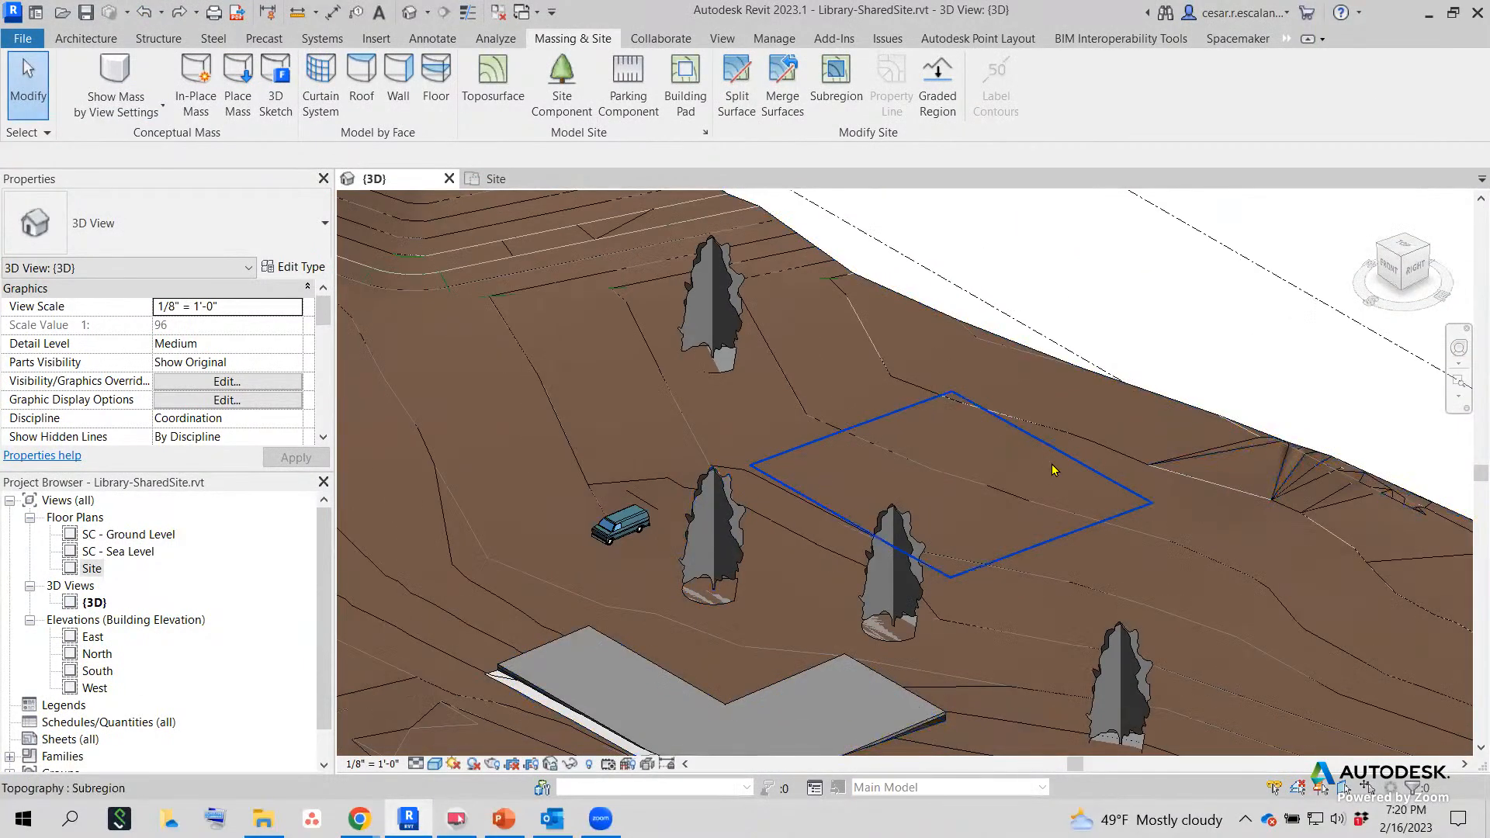
scroll(1050, 465, "down", 2)
scroll(1044, 472, "up", 2)
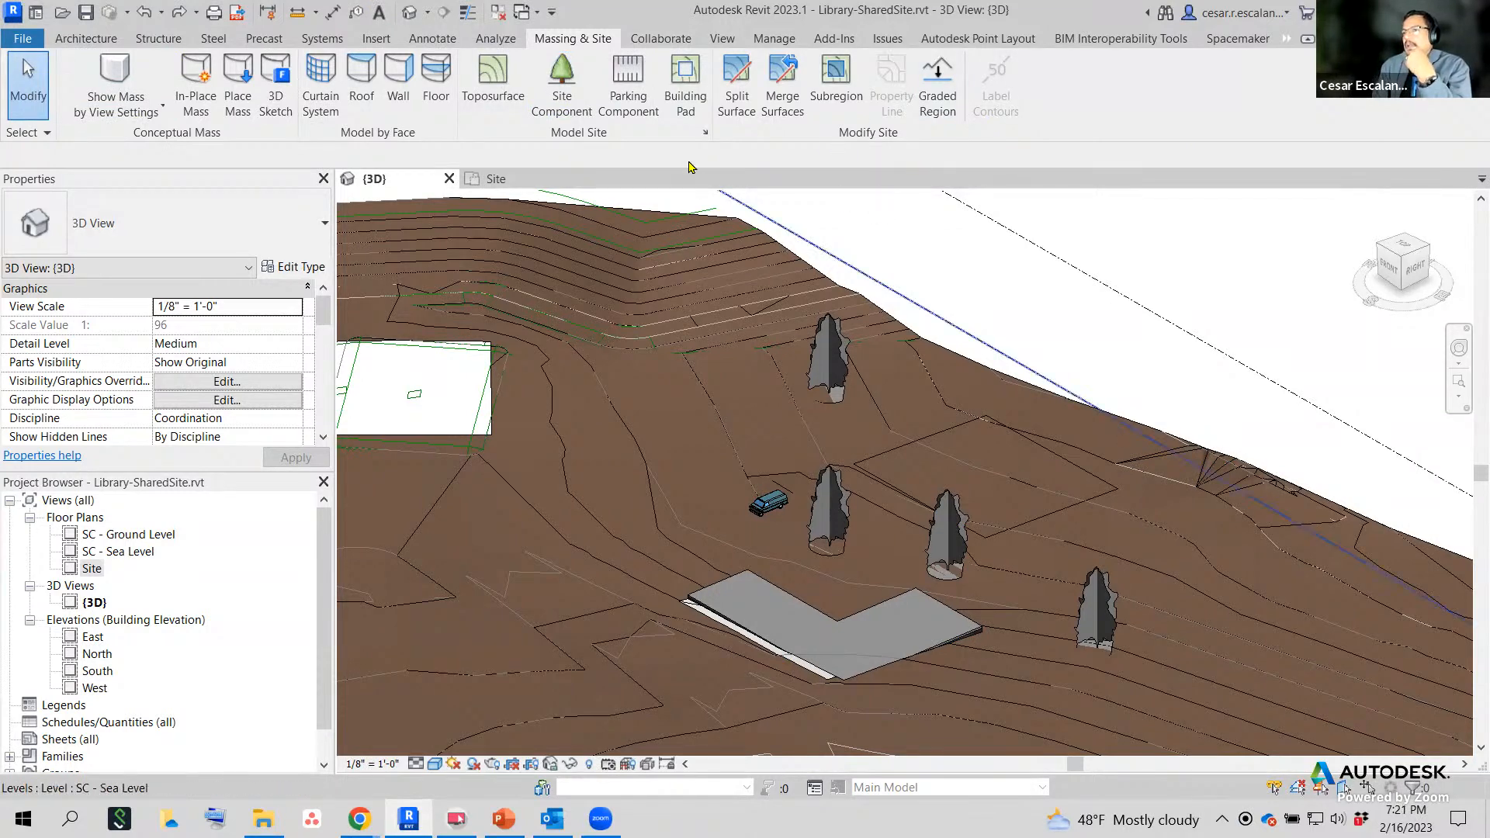
scroll(796, 198, "down", 2)
middle_click_drag(1124, 353, 1142, 360)
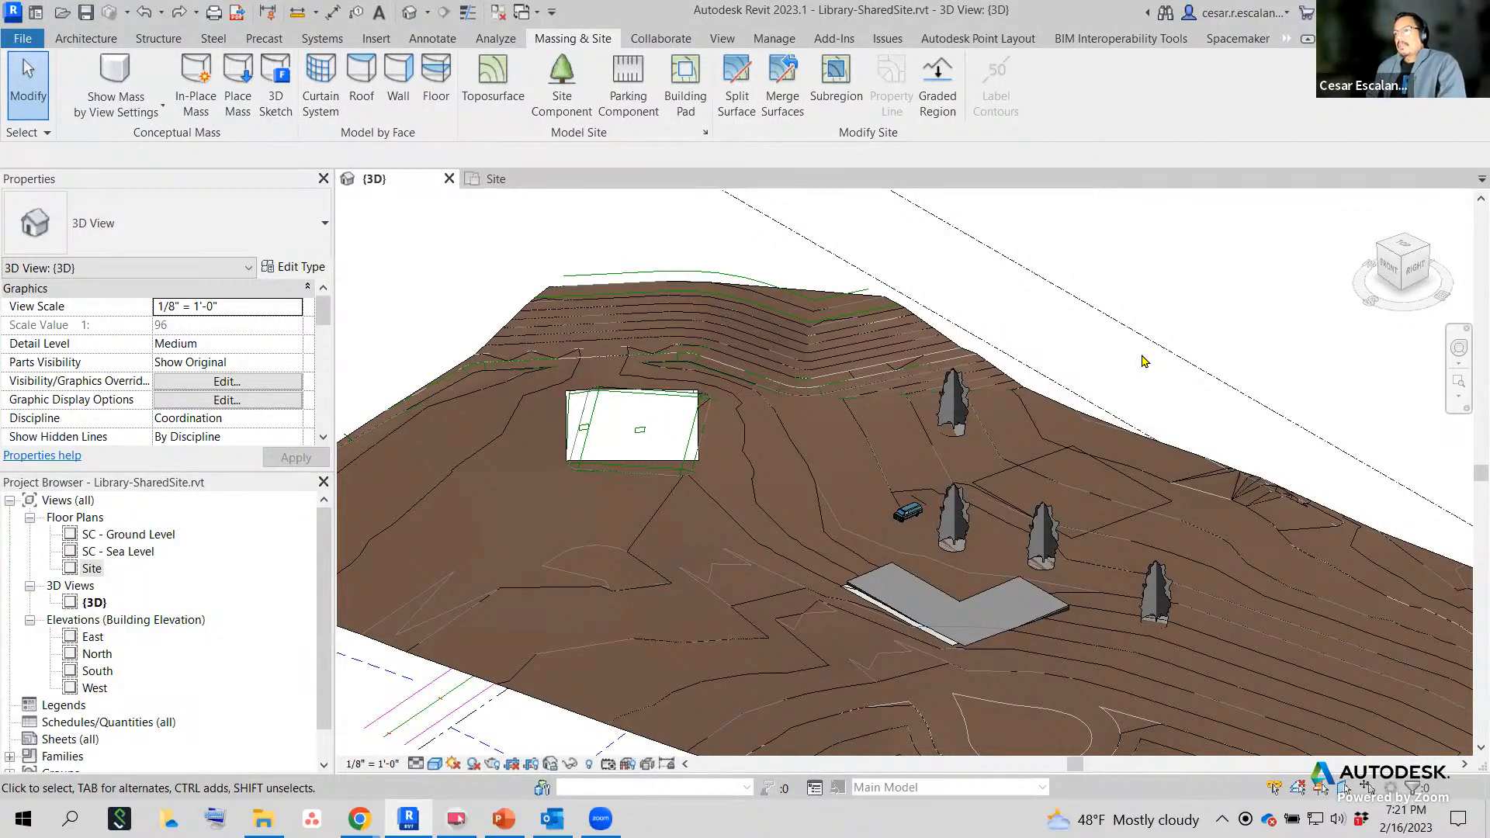
scroll(1056, 344, "down", 2)
middle_click_drag(1276, 752, 1221, 720)
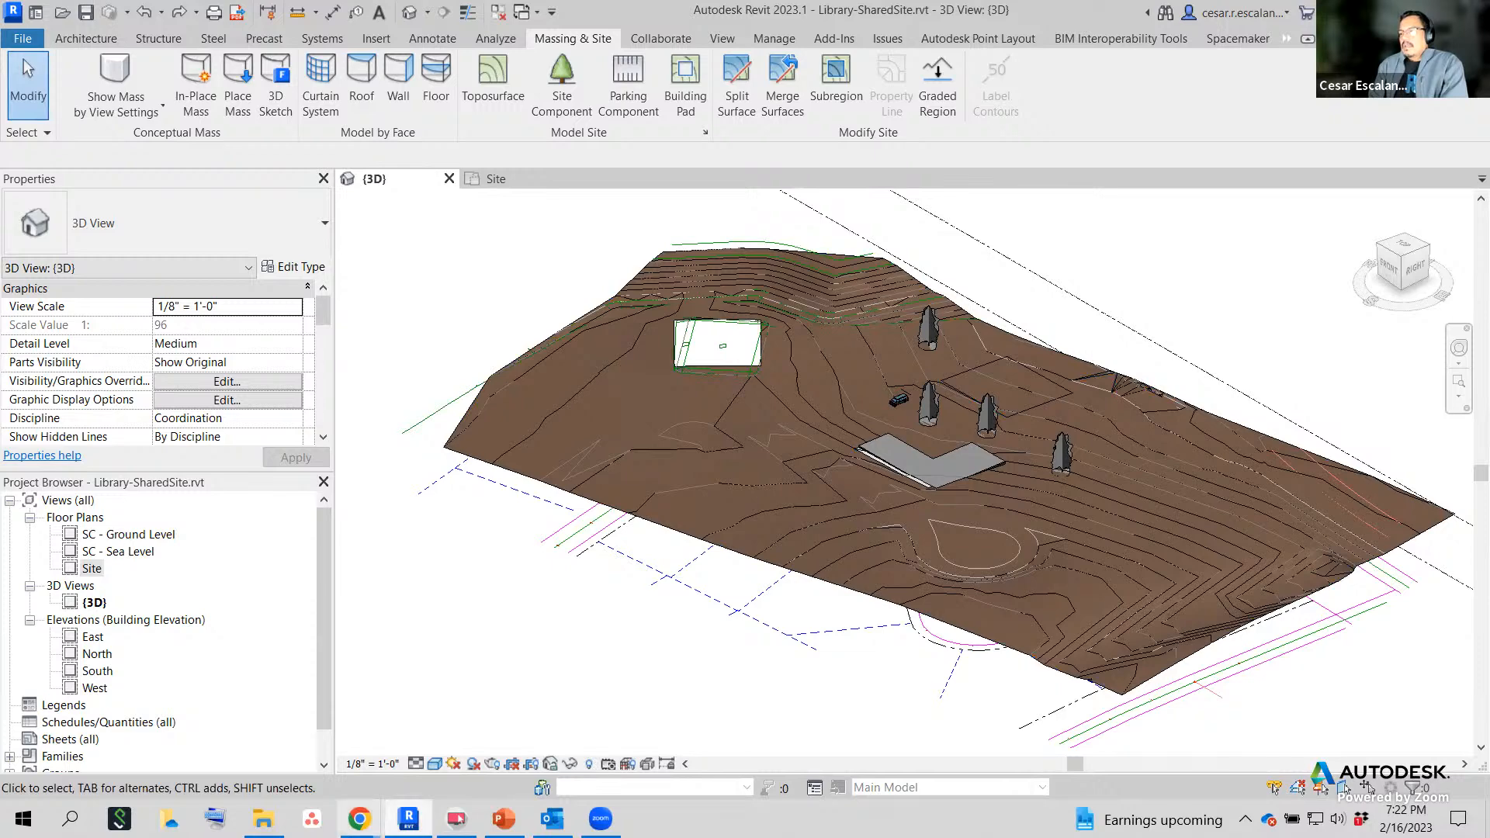
Switch to Chrome and review the Revit Intermediate Spring 2023 attendance document from the class dates down to the instructor row.
mouse_move(359, 818)
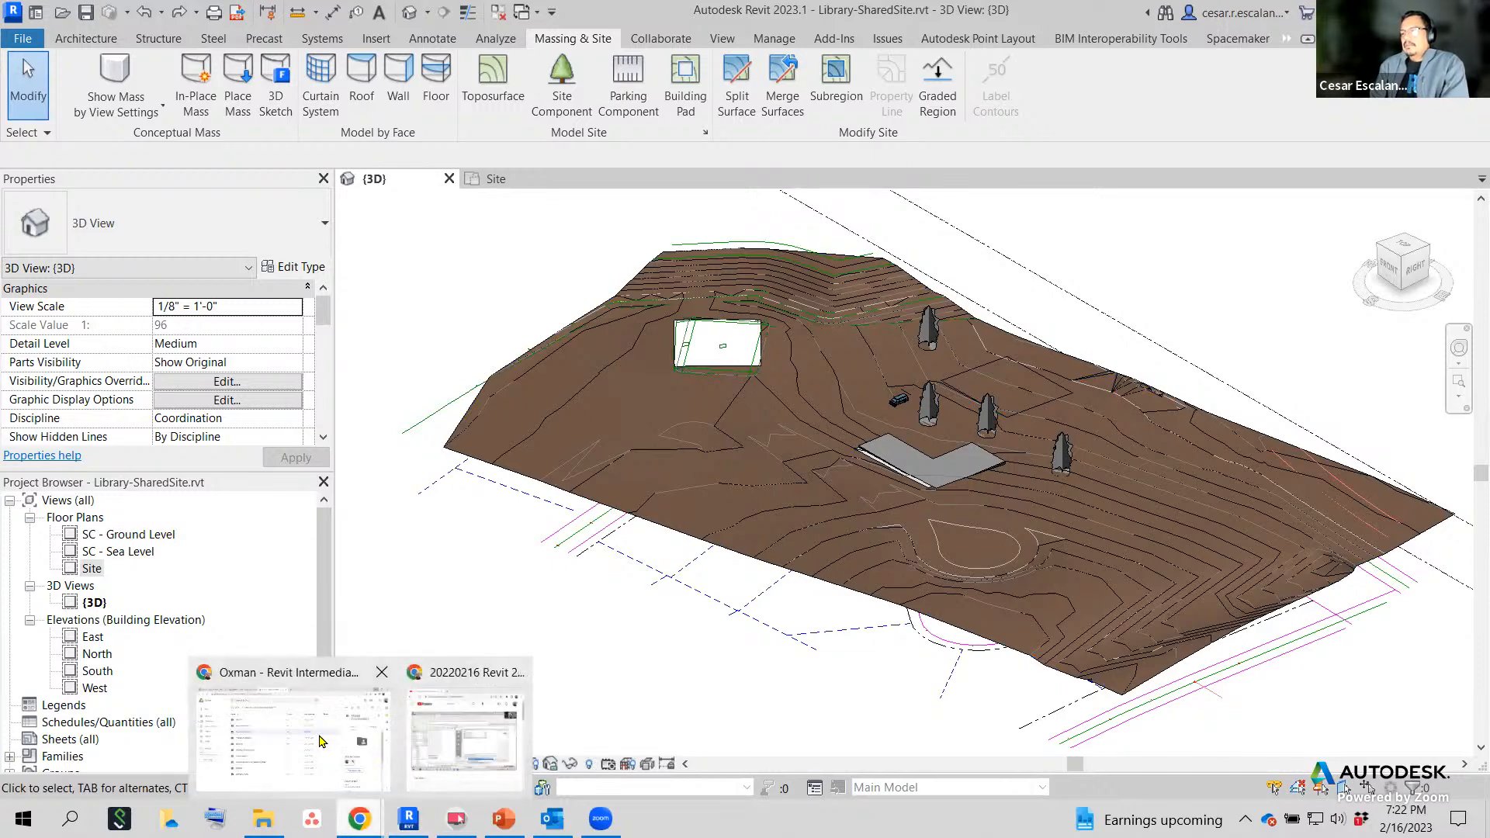
left_click(319, 741)
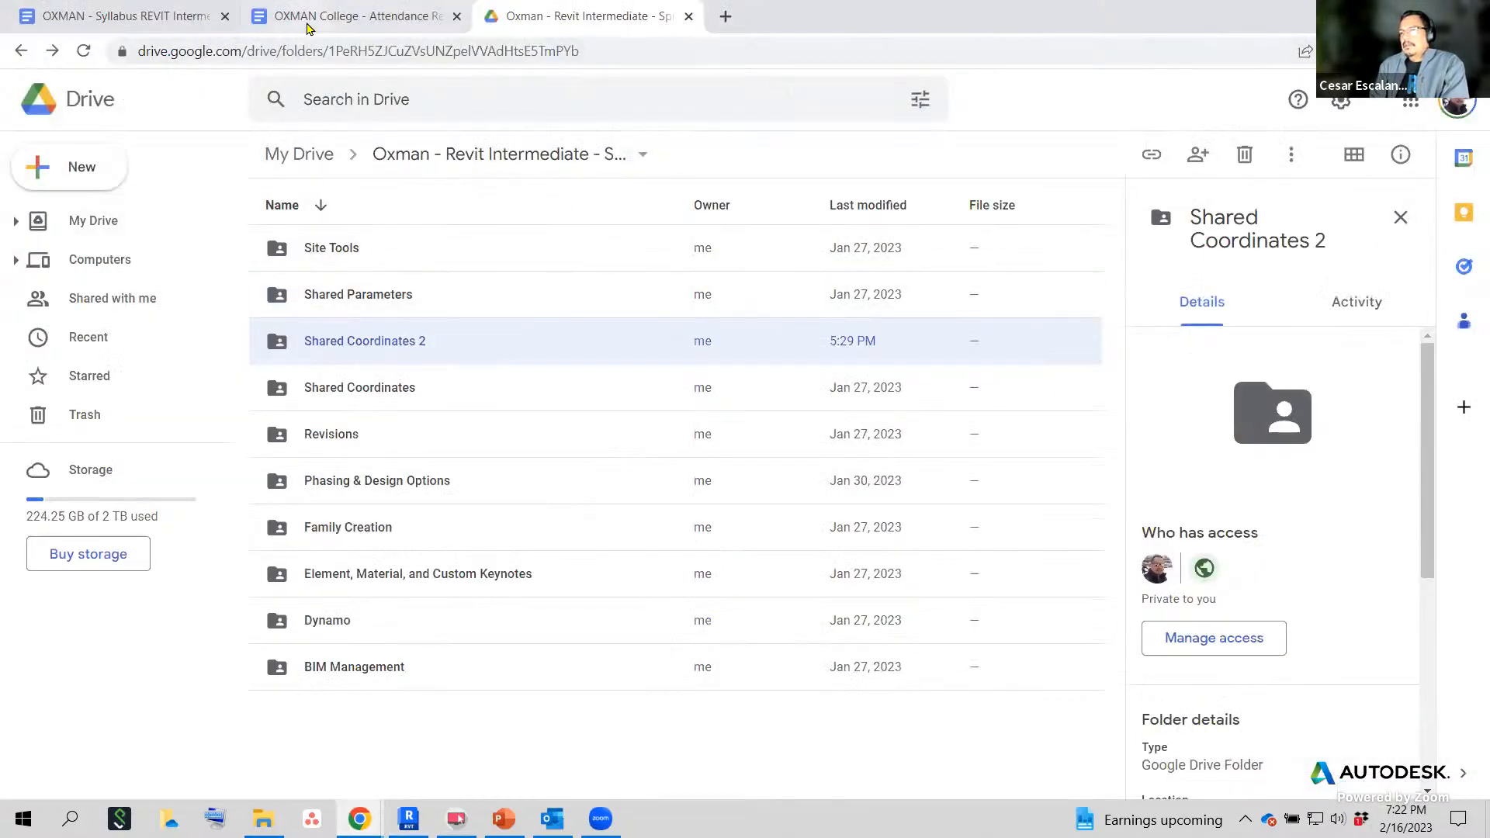
left_click(308, 27)
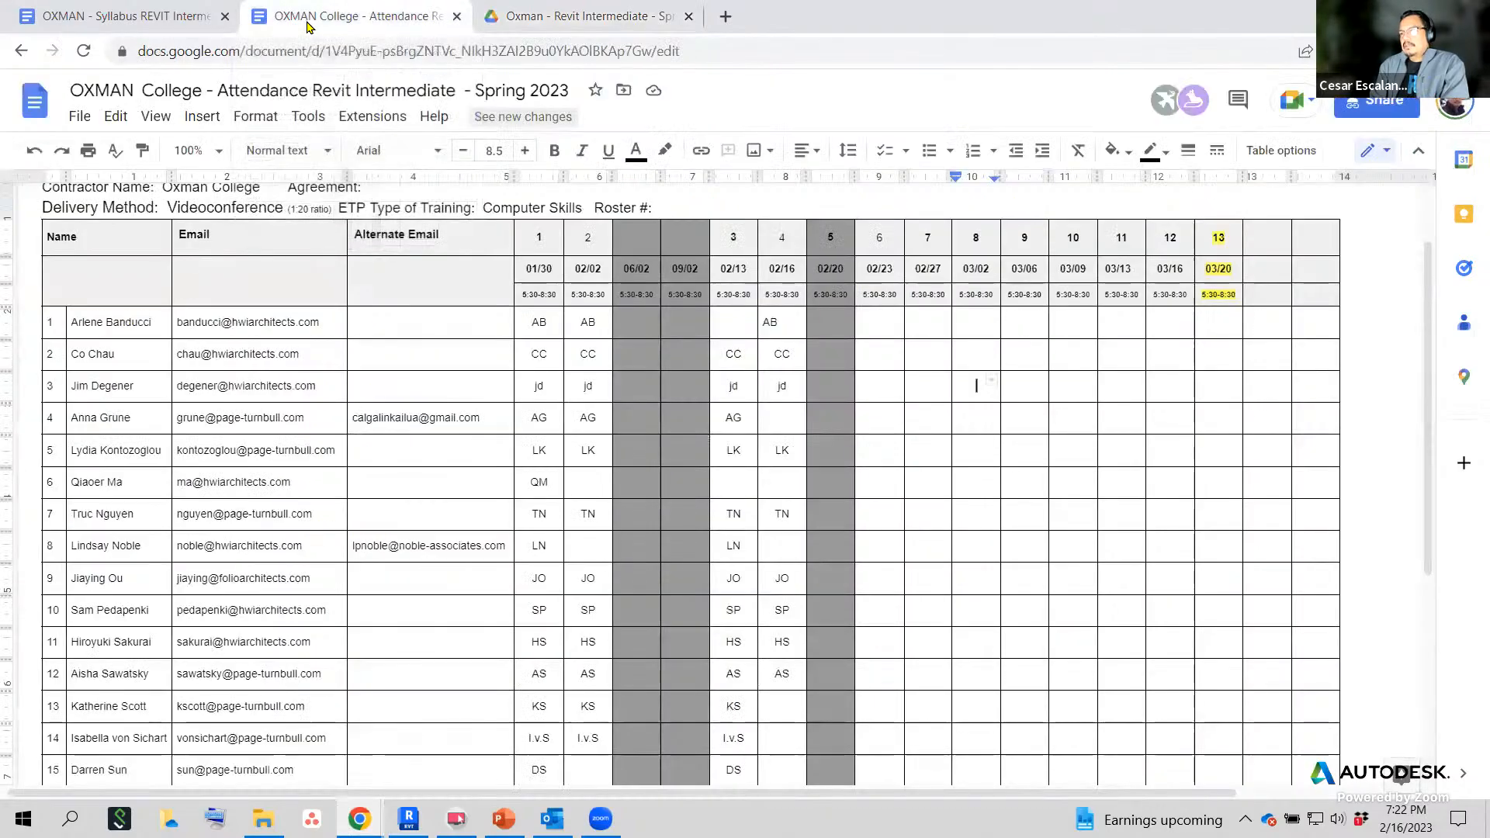
scroll(832, 654, "down", 5)
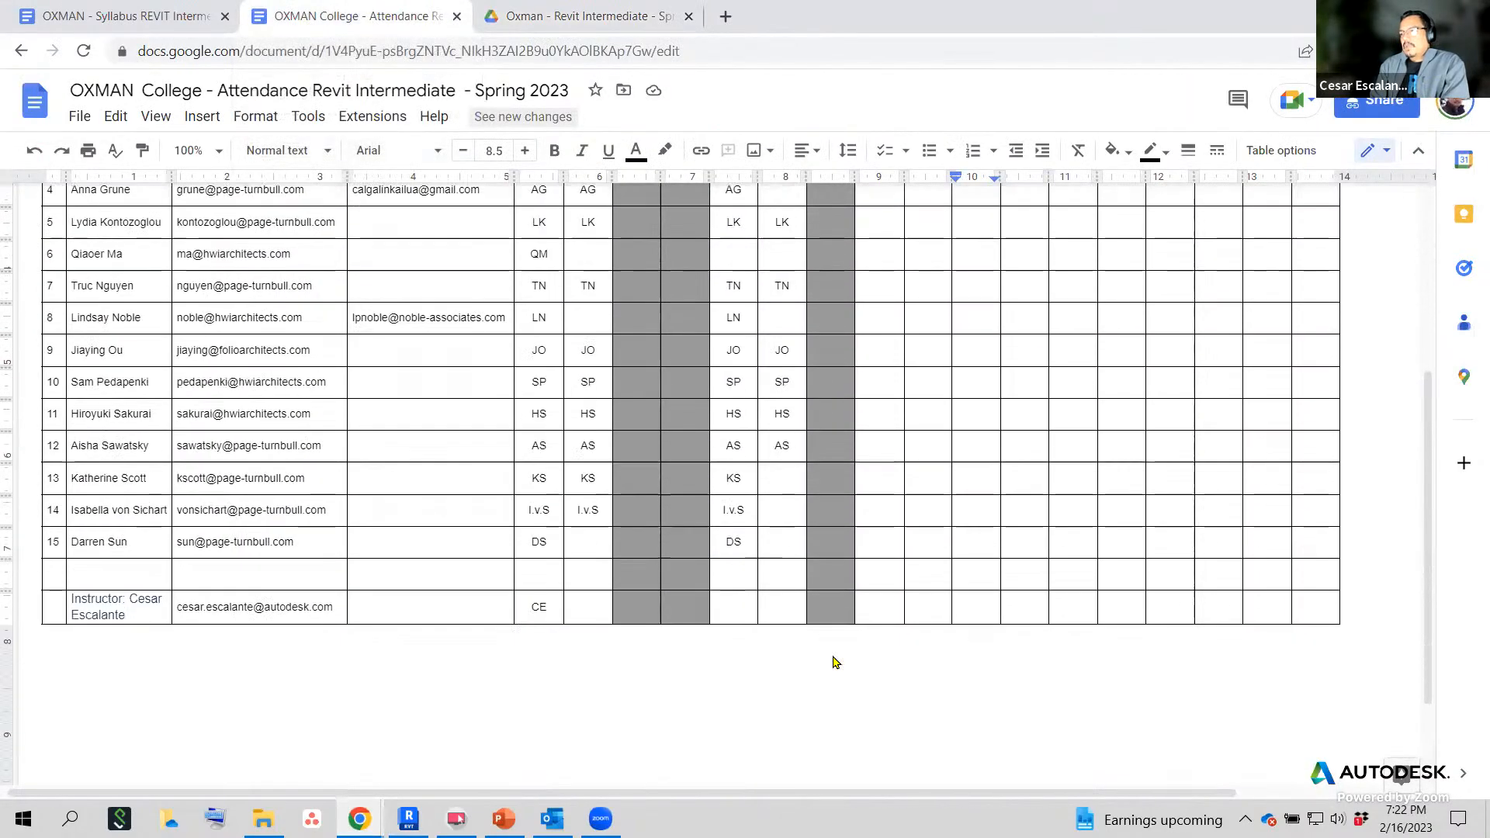
scroll(832, 655, "up", 6)
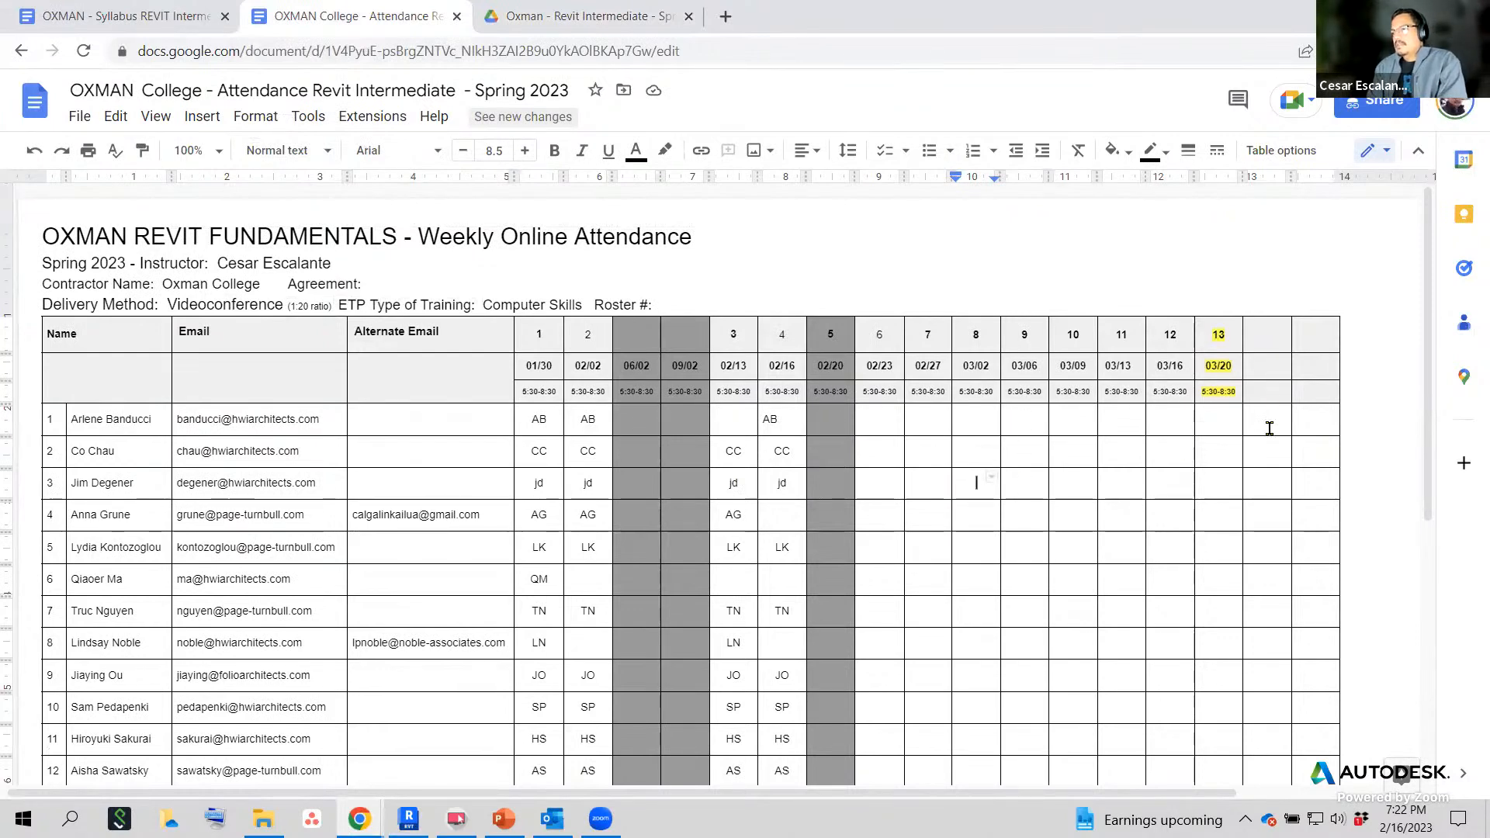
Review the syllabus schedule, highlighting the Class 5 keynotes topic and the Class 8 and 9 BIM Collaborate Pro topics, and return to the attendance document.
left_click(181, 19)
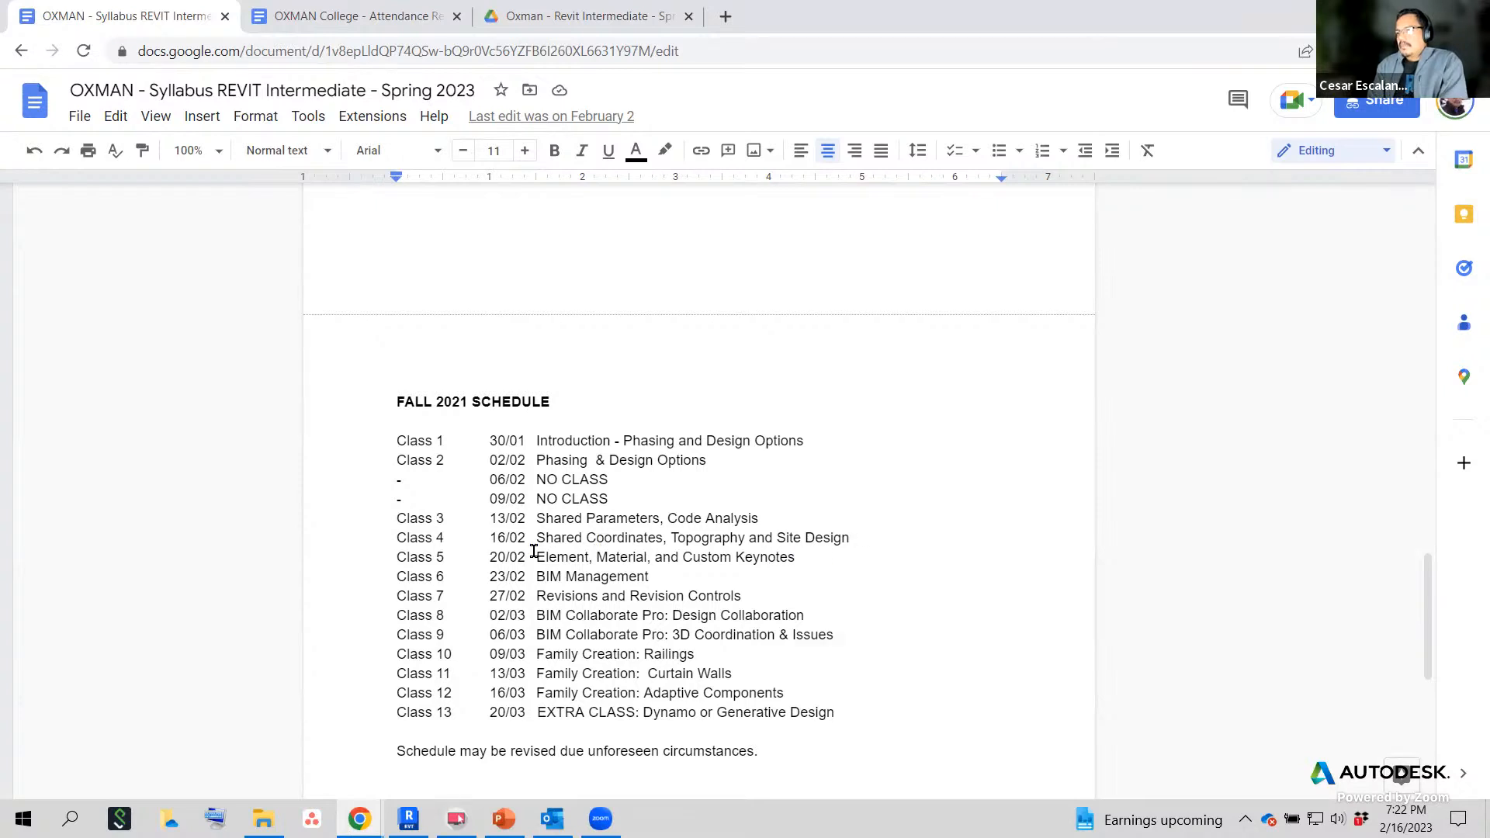
left_click_drag(534, 553, 812, 560)
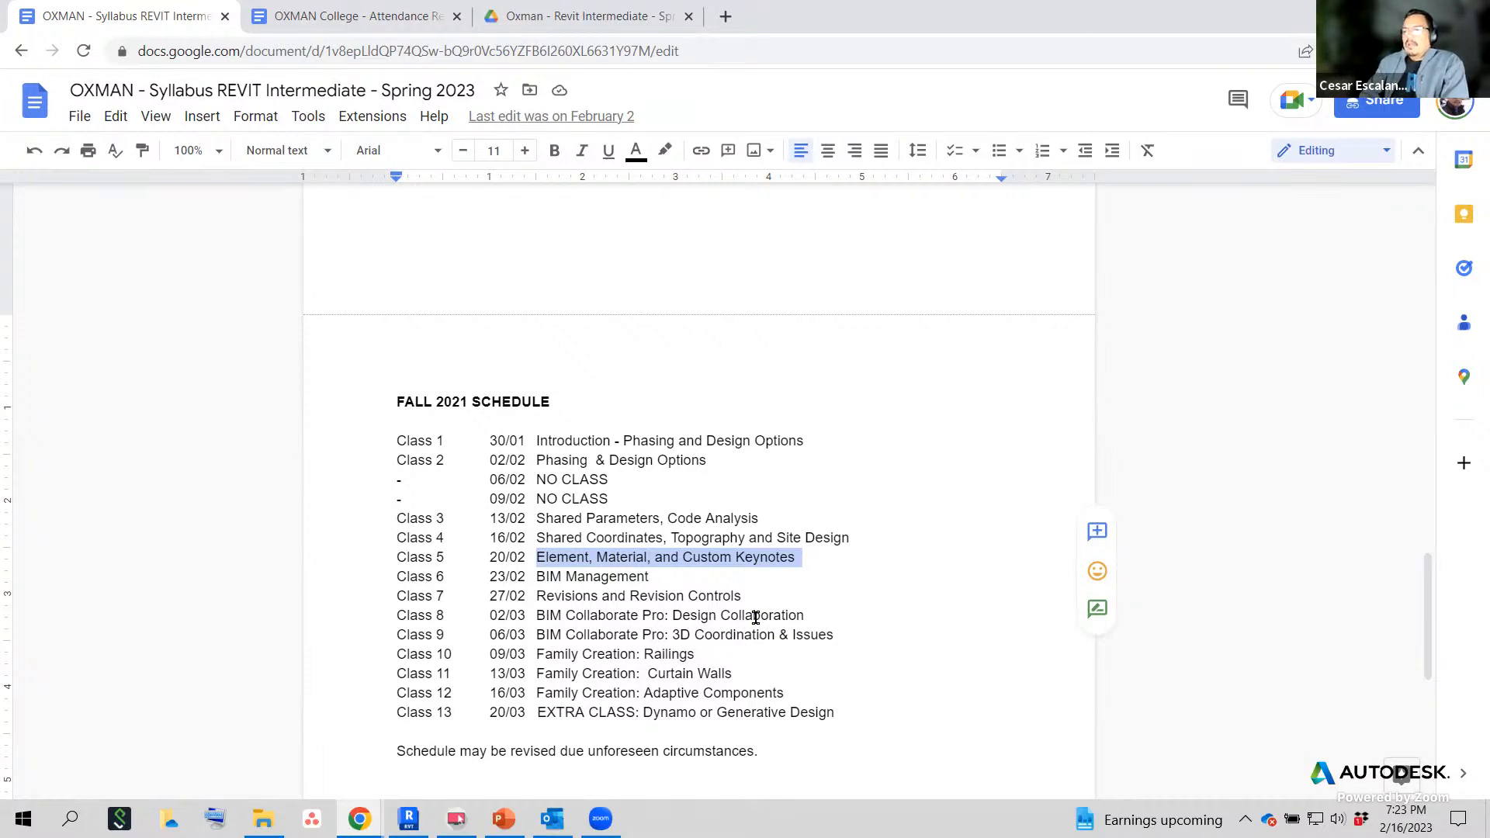
left_click_drag(534, 614, 836, 635)
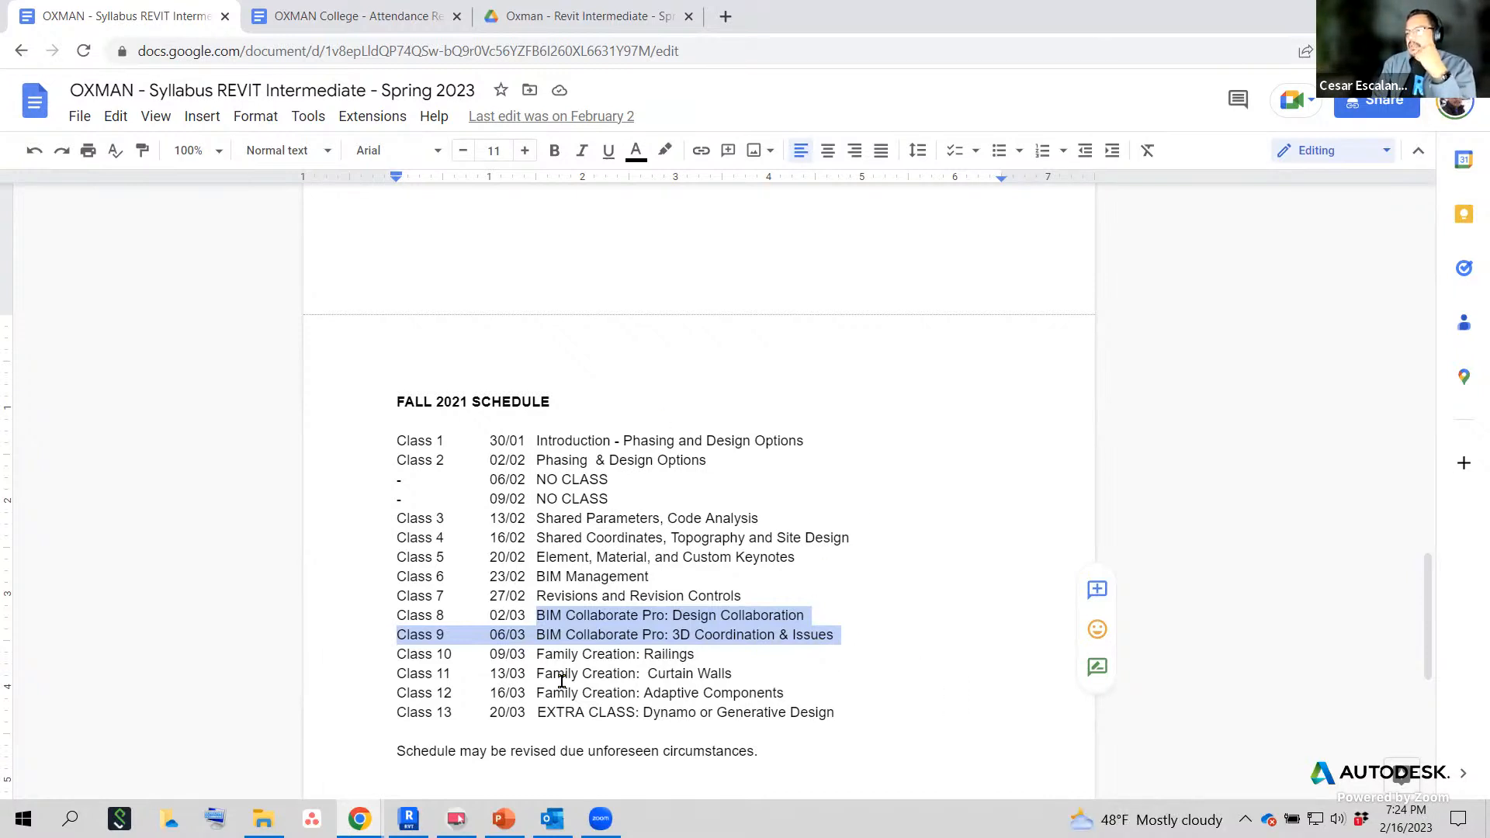
left_click(553, 15)
left_click(357, 15)
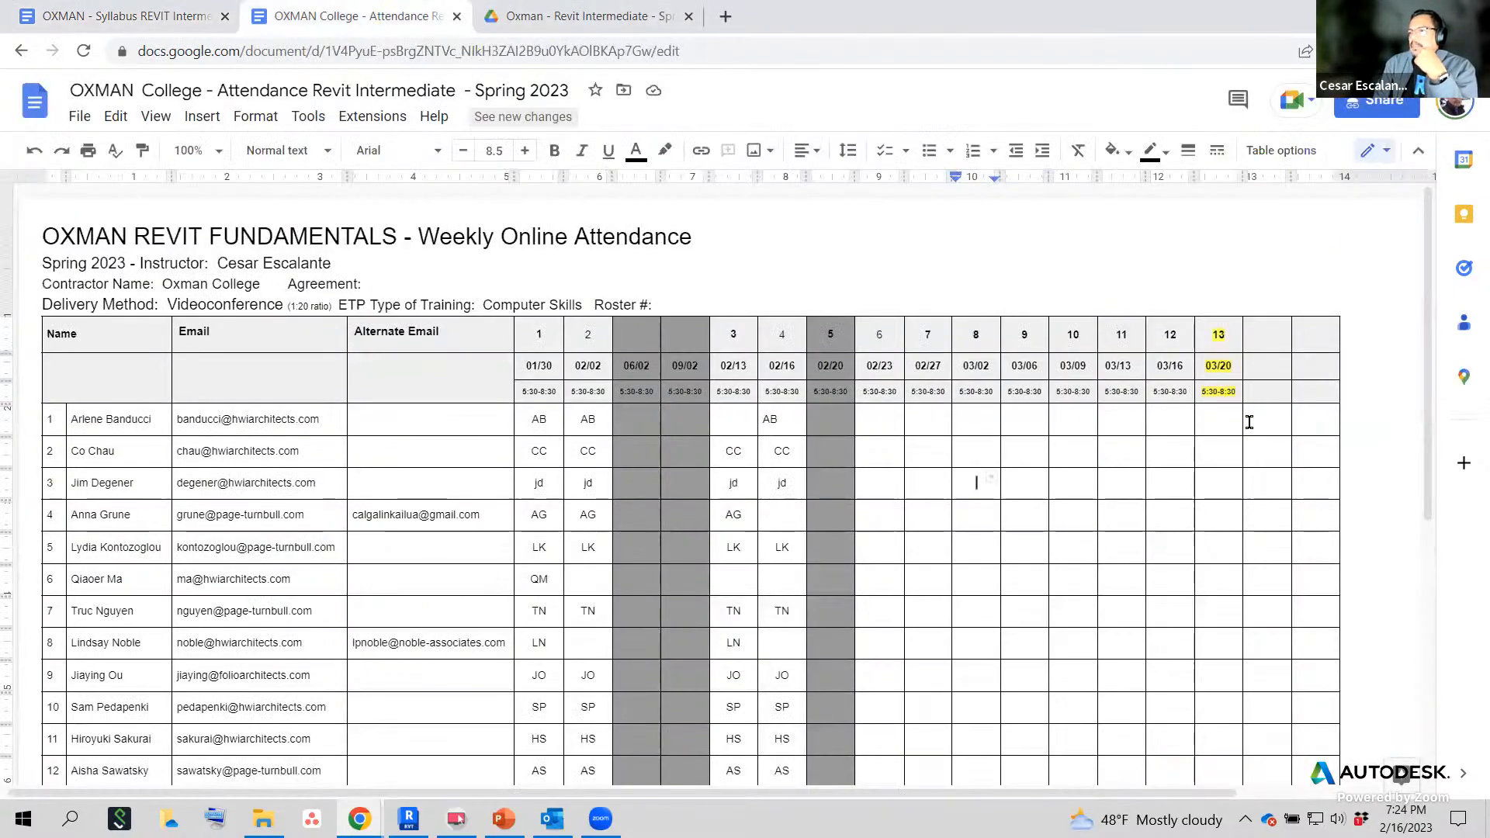